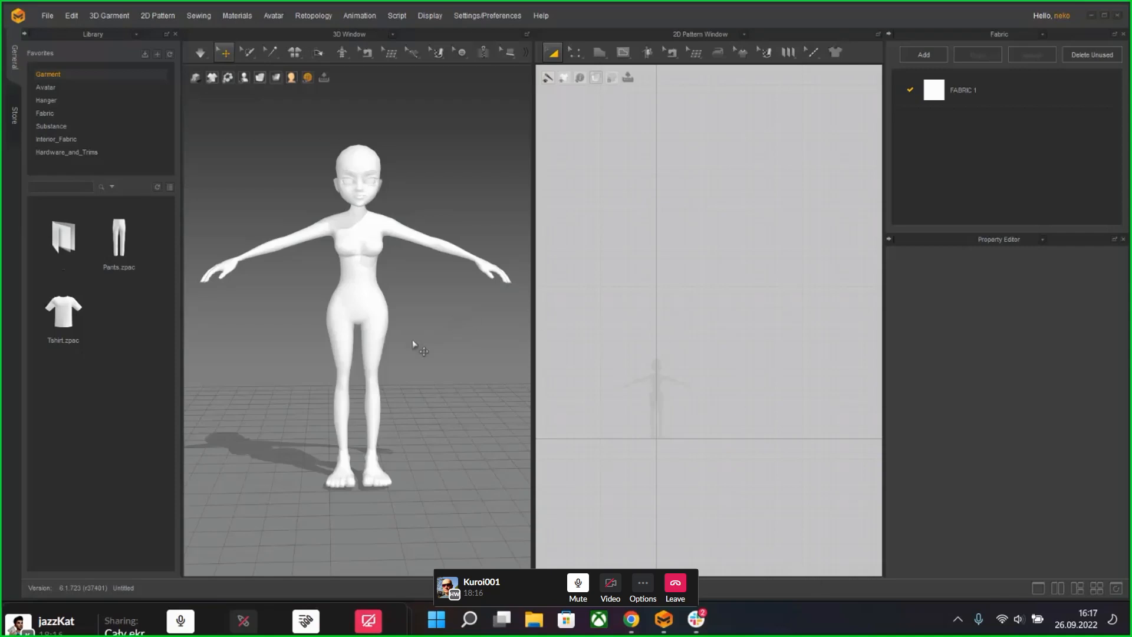
Step: Inspect the avatar's full body from the front, from above and up close in the 3D window
{"action": "left_click", "coordinate": [432, 360]}
{"action": "scroll", "coordinate": [432, 361], "scroll_direction": "down", "scroll_amount": 2}
{"action": "scroll", "coordinate": [433, 359], "scroll_direction": "up", "scroll_amount": 4}
{"action": "scroll", "coordinate": [439, 277], "scroll_direction": "down", "scroll_amount": 3}
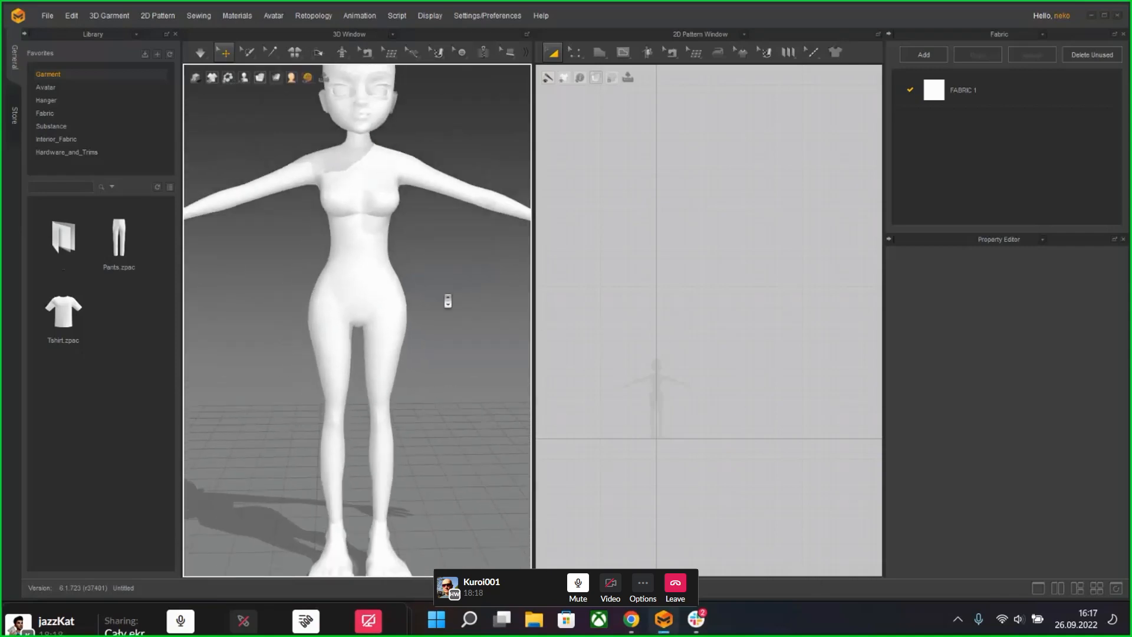
{"action": "scroll", "coordinate": [449, 342], "scroll_direction": "up", "scroll_amount": 3}
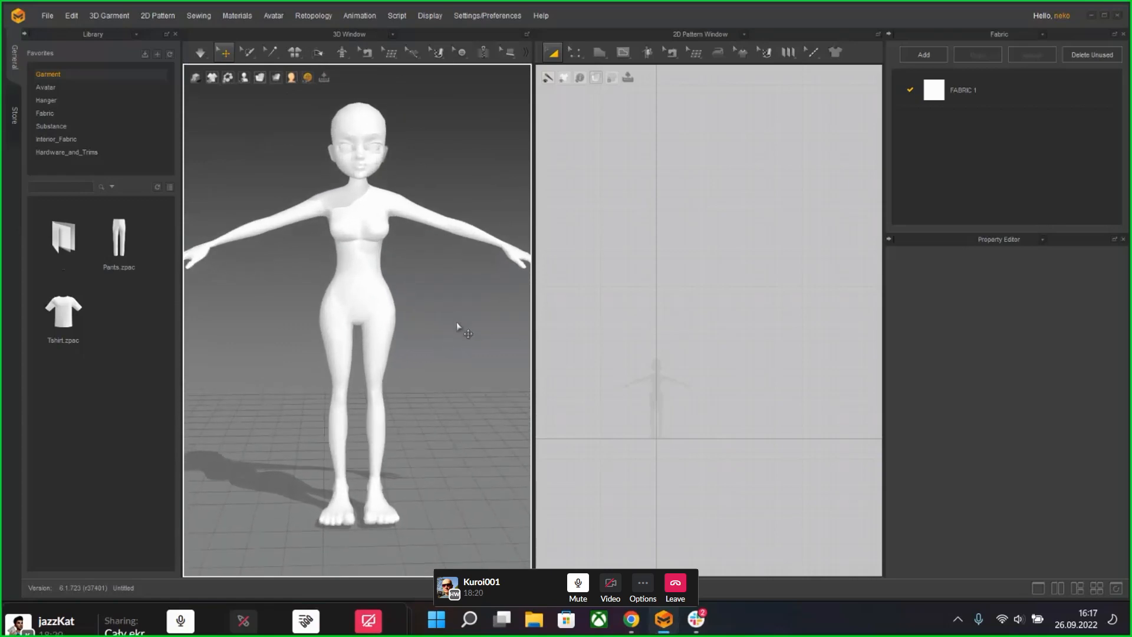
{"action": "scroll", "coordinate": [410, 366], "scroll_direction": "up", "scroll_amount": 3}
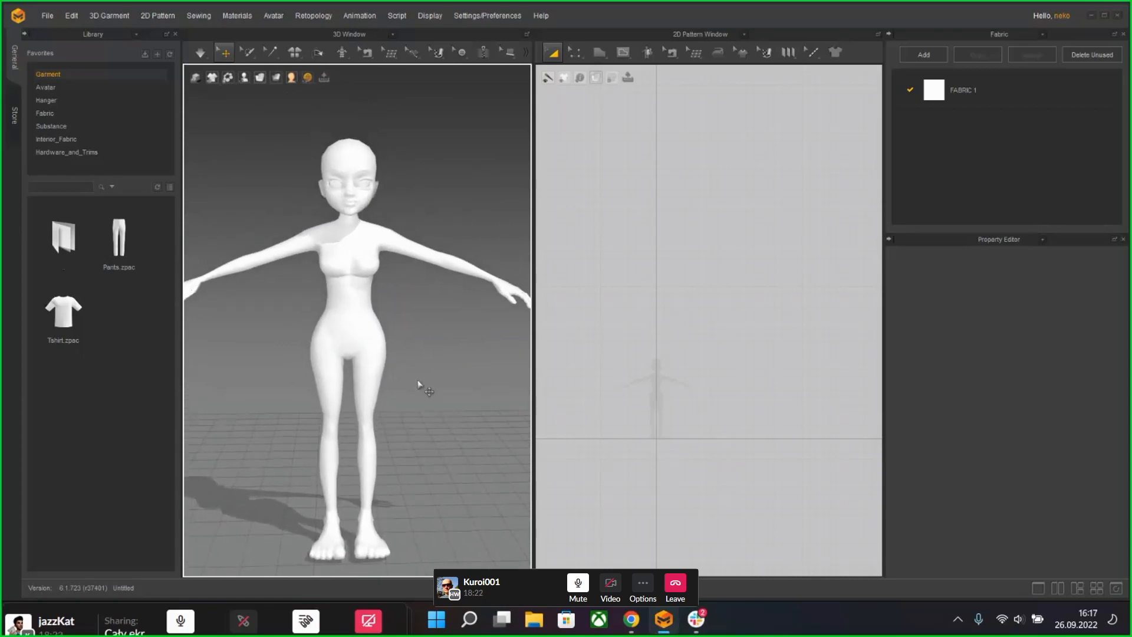
{"action": "right_click_drag", "start_coordinate": [434, 354], "coordinate": [442, 434]}
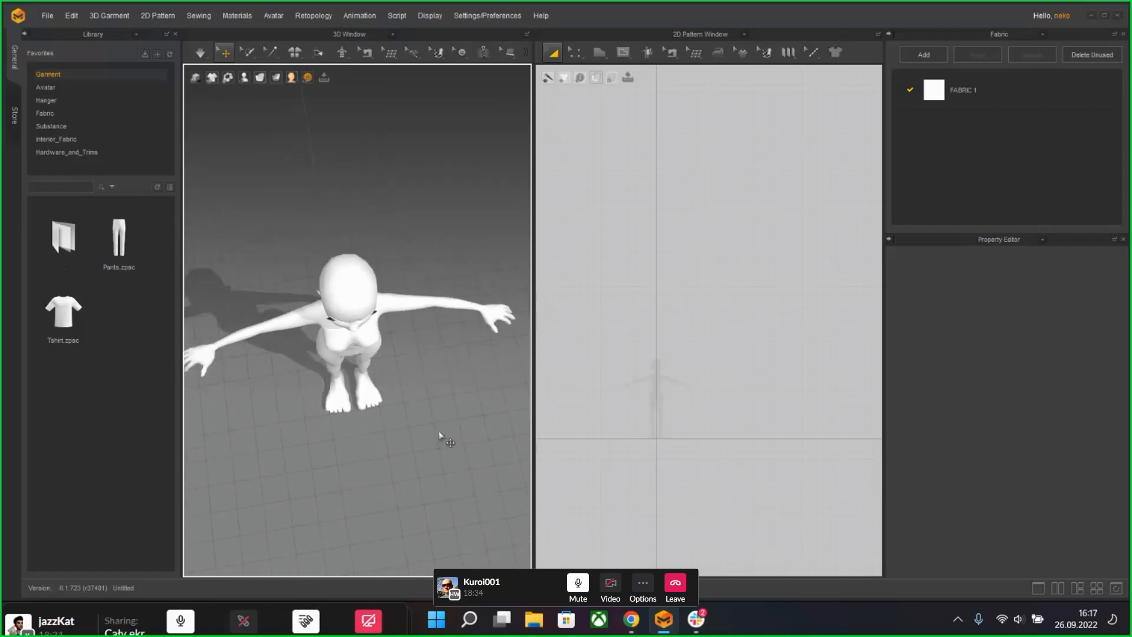
{"action": "scroll", "coordinate": [445, 441], "scroll_direction": "up", "scroll_amount": 2}
{"action": "scroll", "coordinate": [444, 441], "scroll_direction": "up", "scroll_amount": 4}
{"action": "right_click_drag", "start_coordinate": [465, 483], "coordinate": [419, 419]}
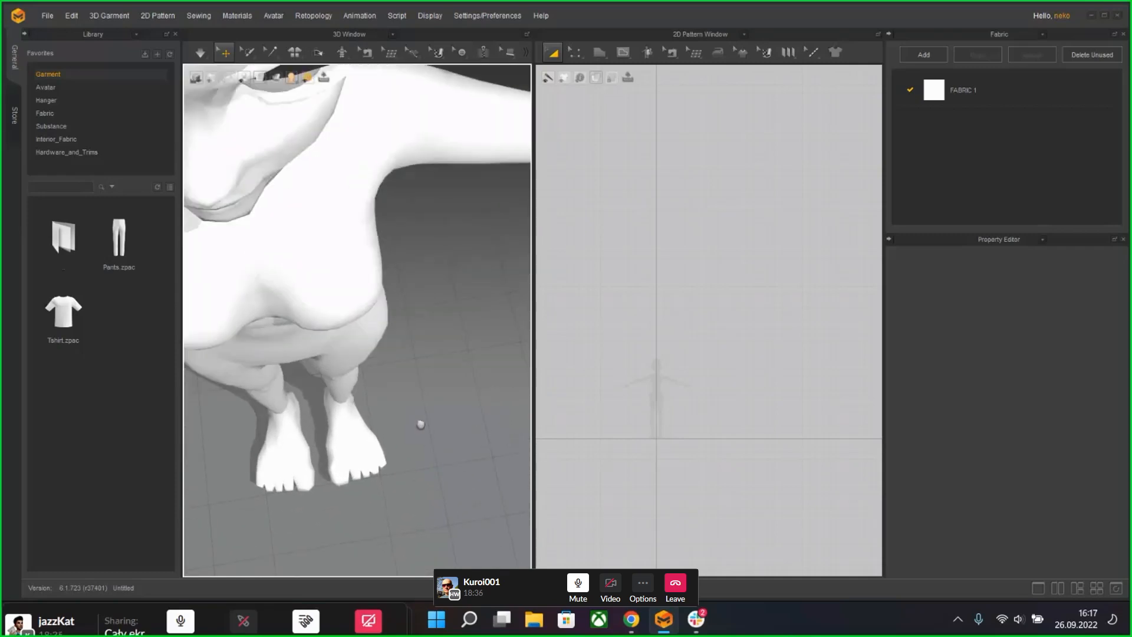
{"action": "middle_click_drag", "start_coordinate": [419, 419], "coordinate": [377, 274]}
{"action": "scroll", "coordinate": [457, 448], "scroll_direction": "down", "scroll_amount": 5}
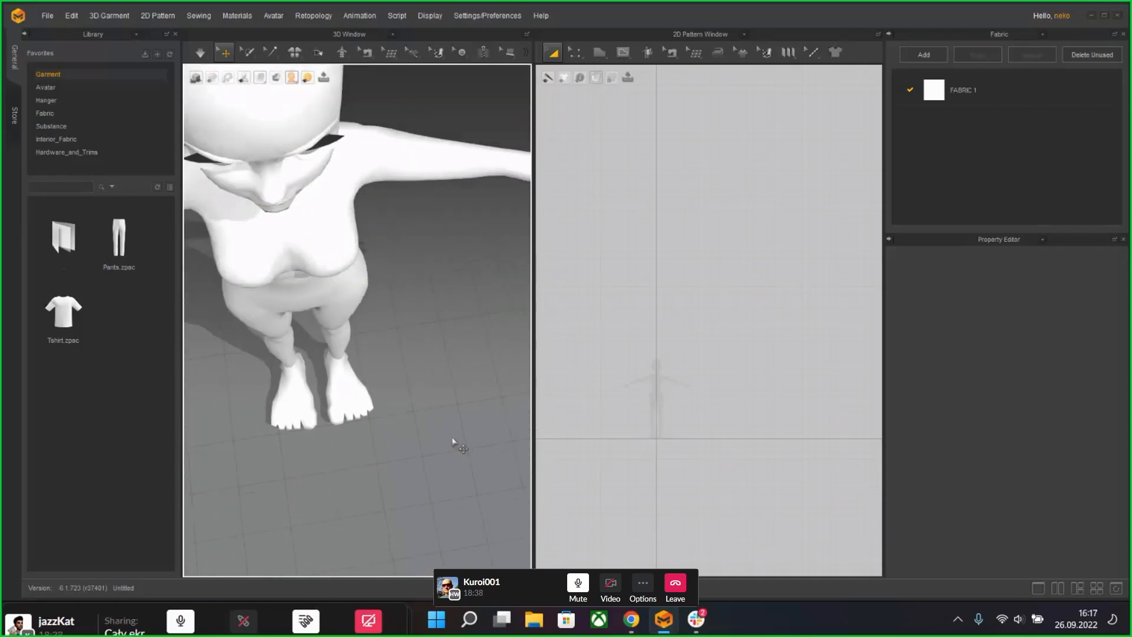
{"action": "right_click_drag", "start_coordinate": [458, 445], "coordinate": [432, 346]}
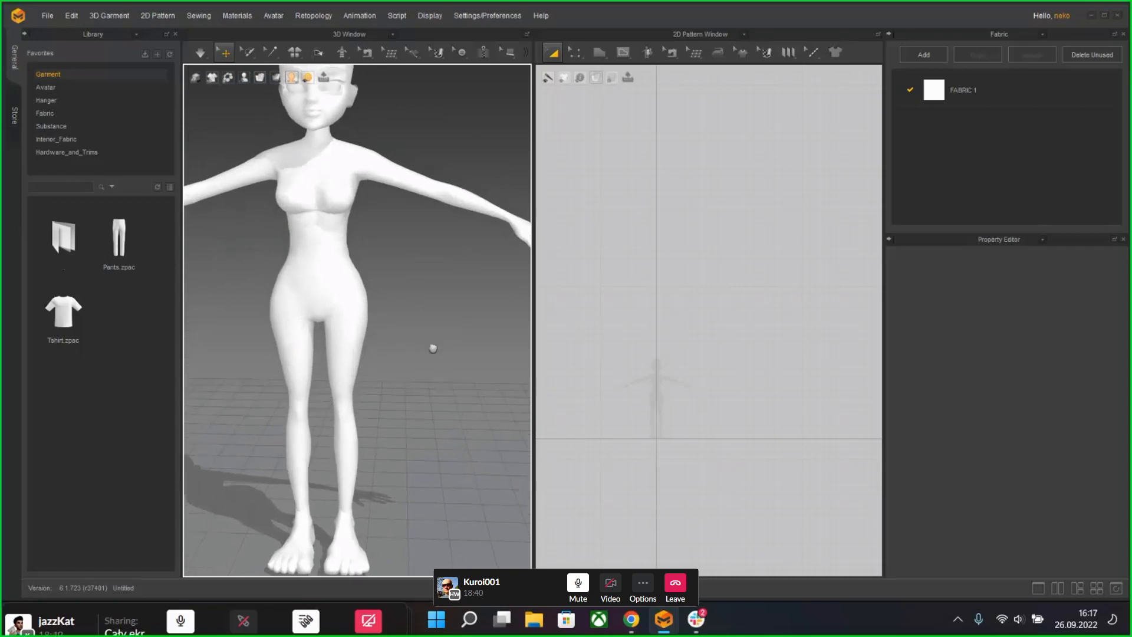
{"action": "scroll", "coordinate": [472, 422], "scroll_direction": "up", "scroll_amount": 3}
{"action": "right_click_drag", "start_coordinate": [448, 389], "coordinate": [453, 392]}
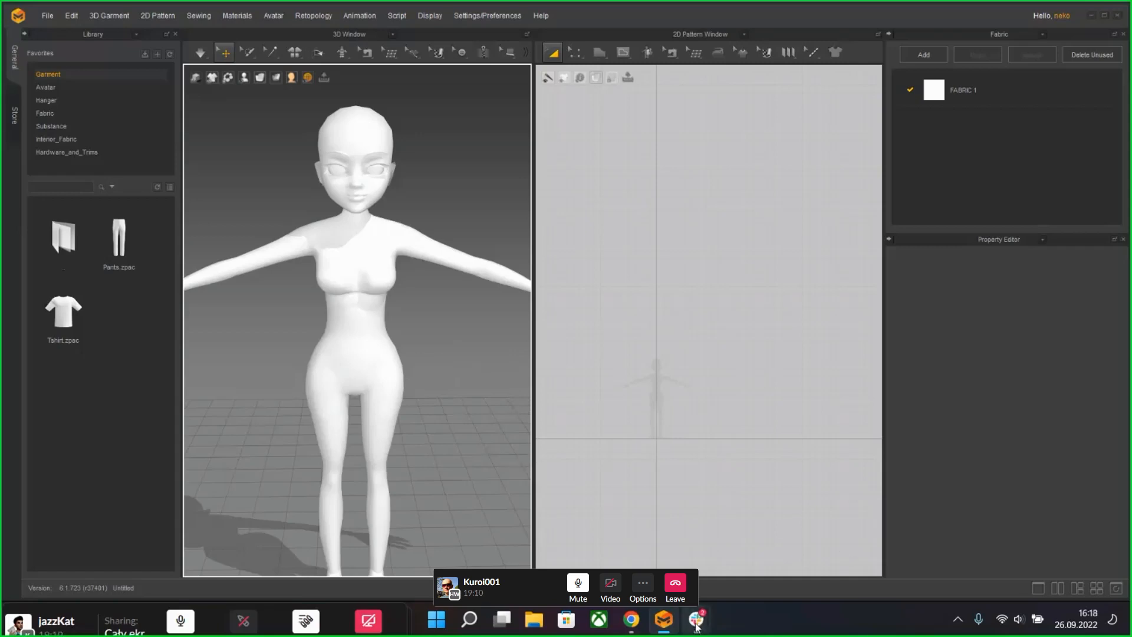
{"action": "mouse_move", "coordinate": [695, 619]}
{"action": "left_click", "coordinate": [557, 558]}
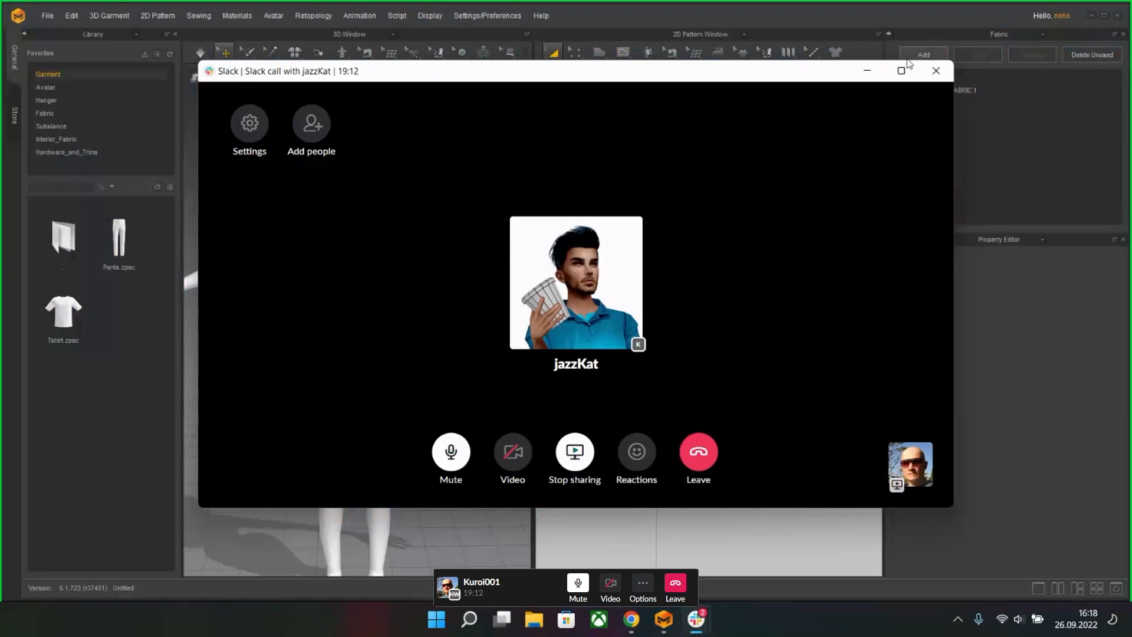
{"action": "left_click", "coordinate": [867, 71]}
{"action": "mouse_move", "coordinate": [697, 628]}
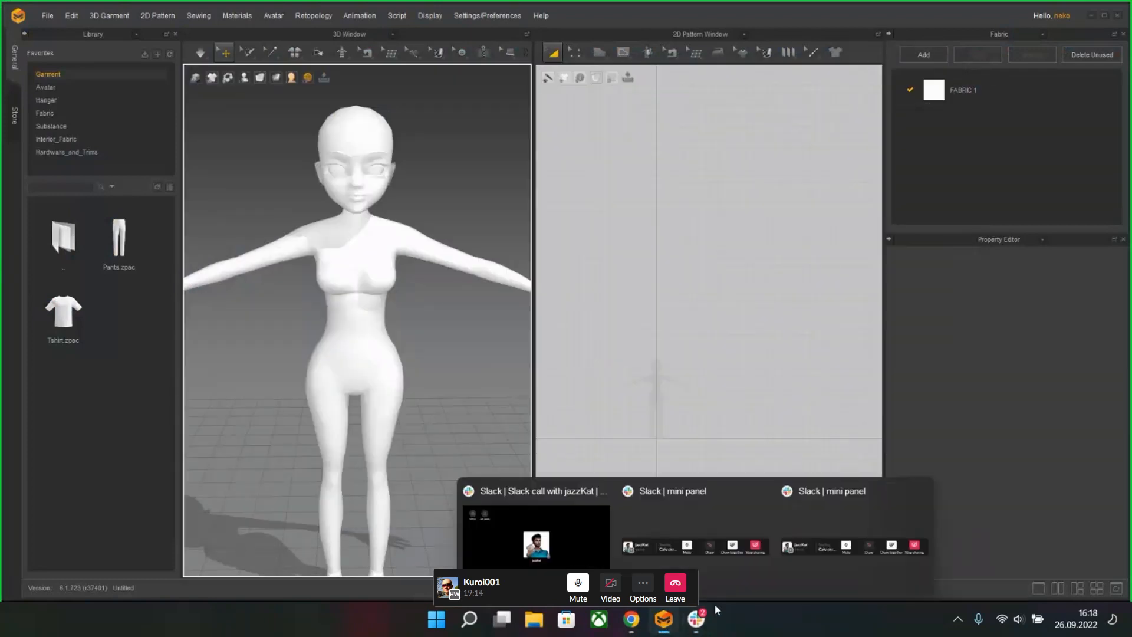
Step: Switch to Slack and review the microphone, speaker and call options in the Audio & video preferences
{"action": "left_click", "coordinate": [957, 619]}
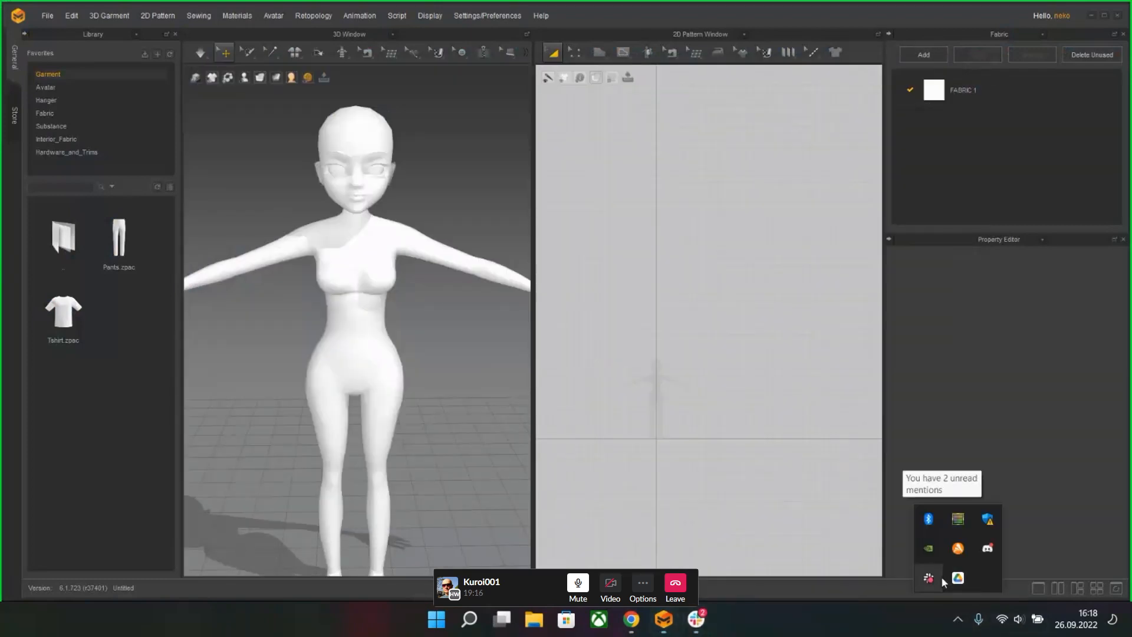
{"action": "left_click", "coordinate": [933, 578]}
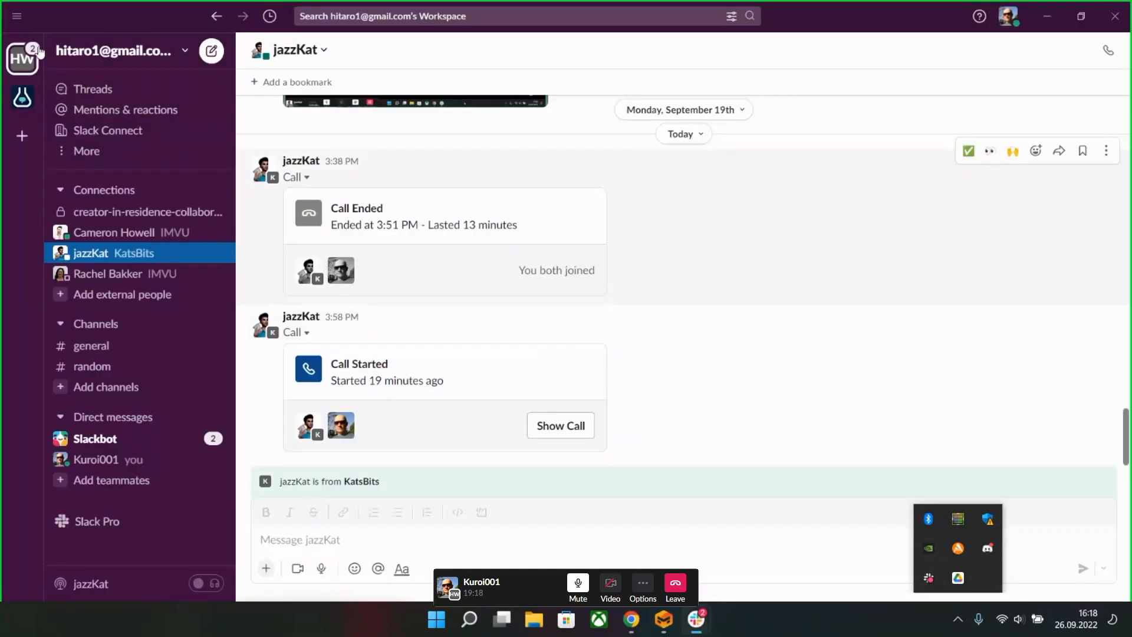
{"action": "left_click", "coordinate": [17, 16]}
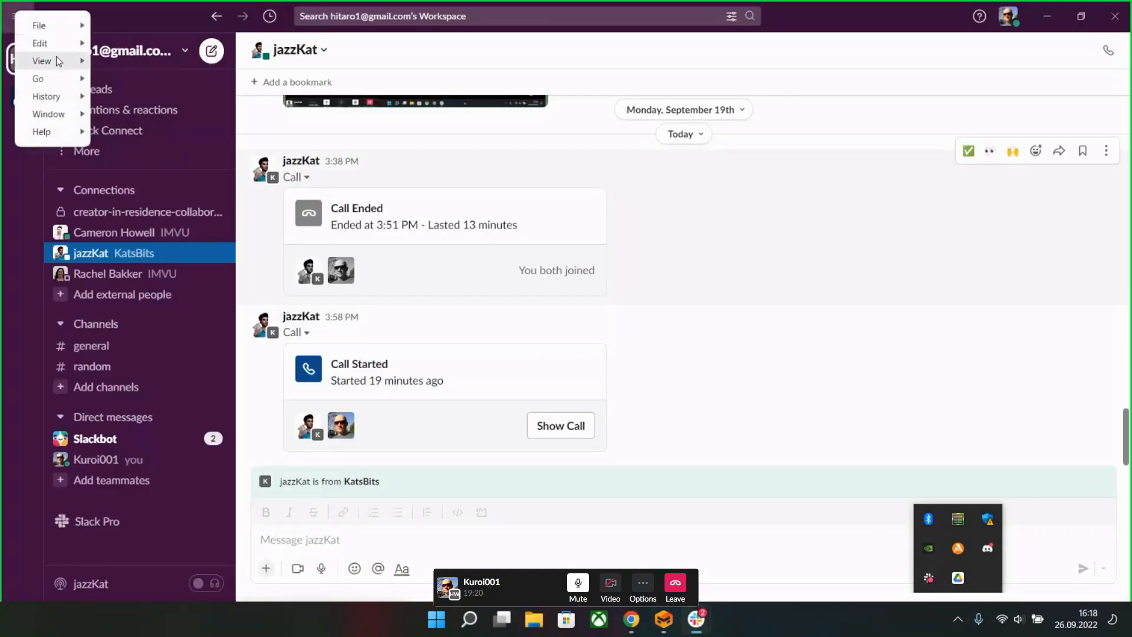
{"action": "mouse_move", "coordinate": [66, 38]}
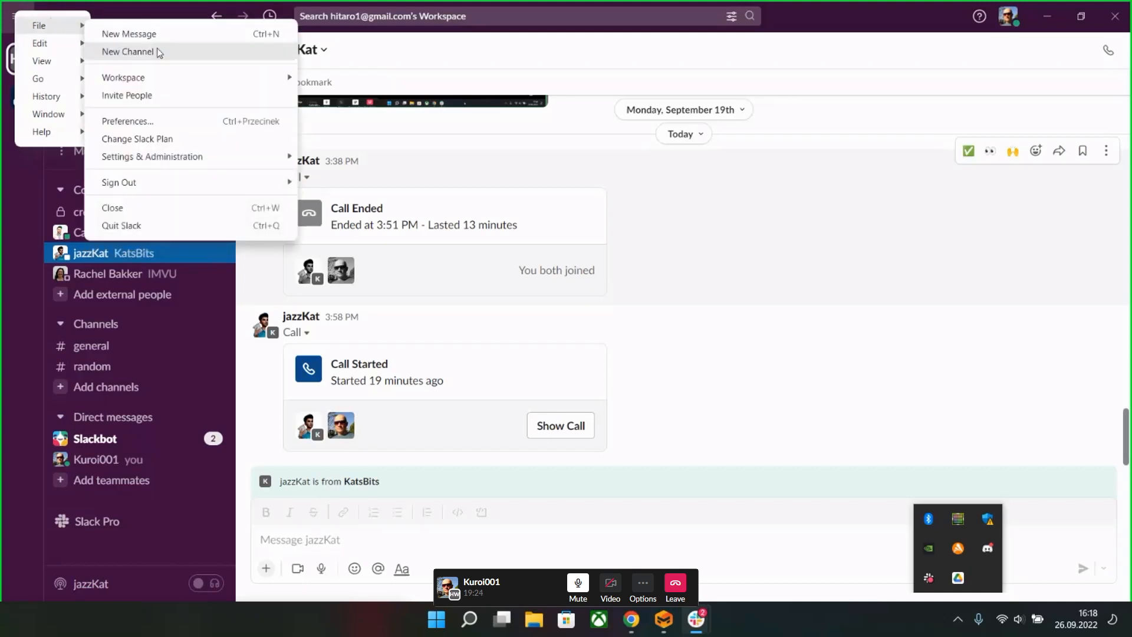
{"action": "left_click", "coordinate": [161, 122]}
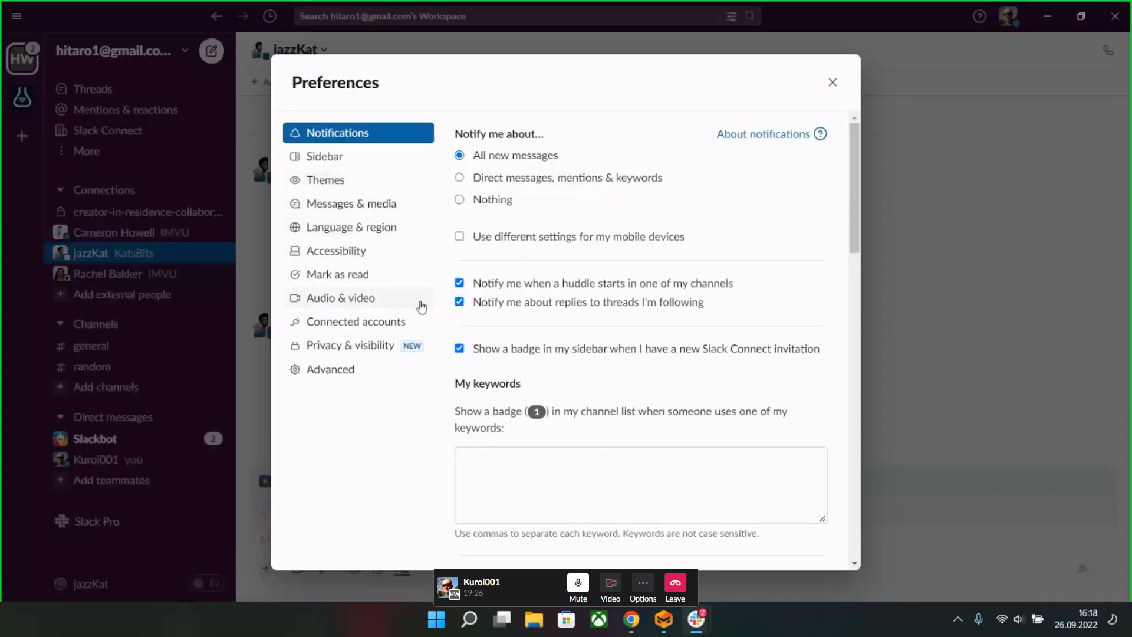
{"action": "left_click", "coordinate": [344, 298]}
{"action": "scroll", "coordinate": [637, 346], "scroll_direction": "down", "scroll_amount": 3}
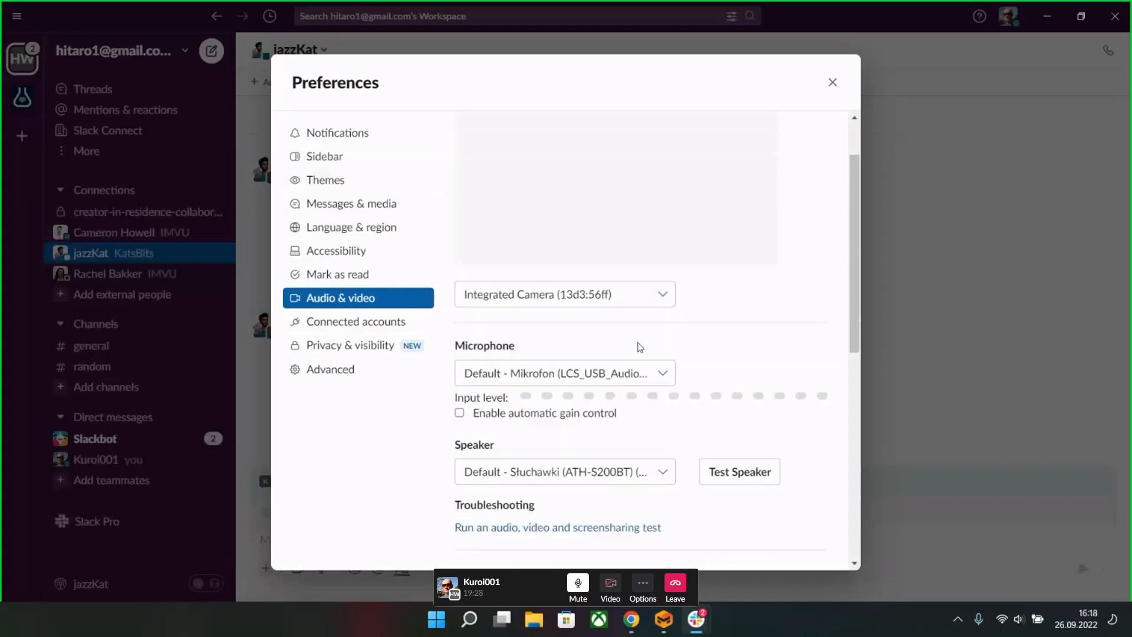
{"action": "scroll", "coordinate": [545, 348], "scroll_direction": "down", "scroll_amount": 3}
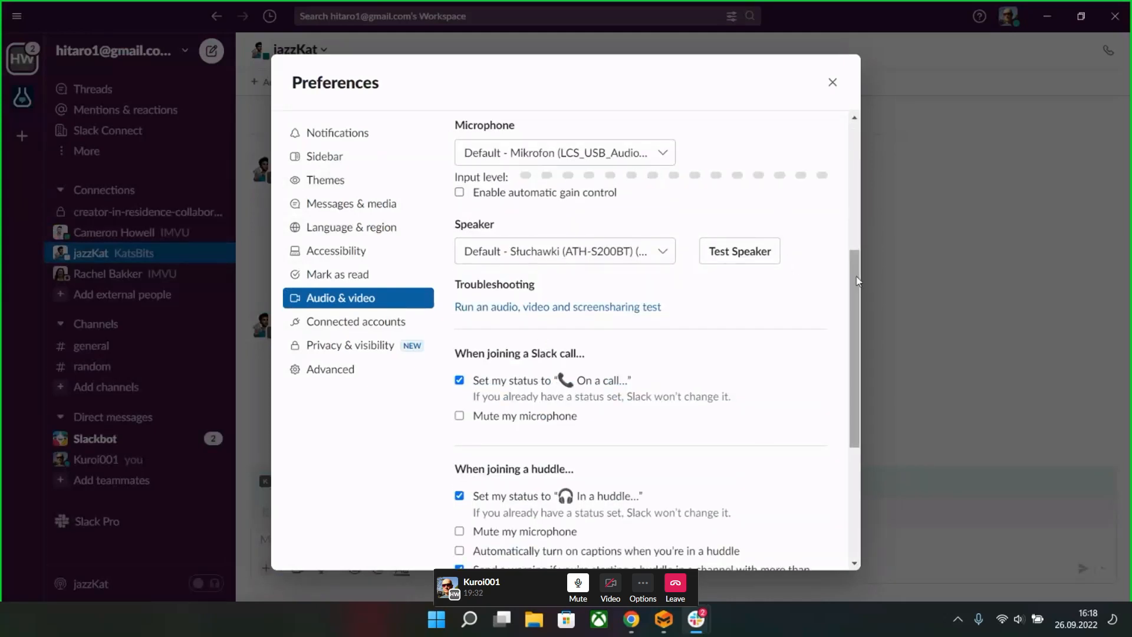
{"action": "left_click", "coordinate": [831, 84]}
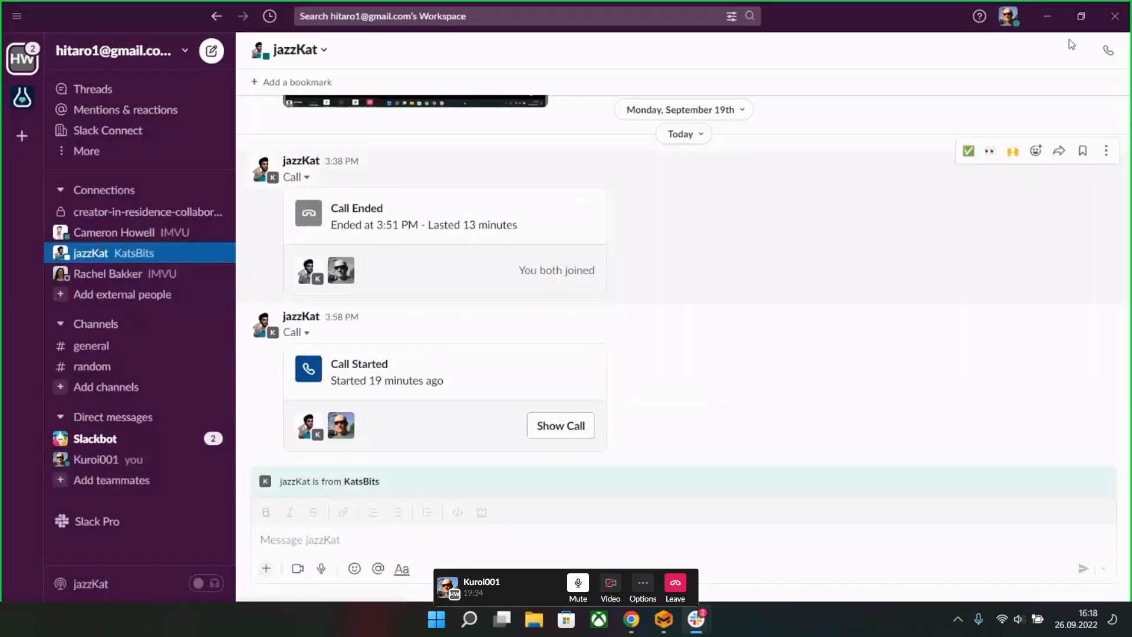
{"action": "left_click", "coordinate": [1122, 17]}
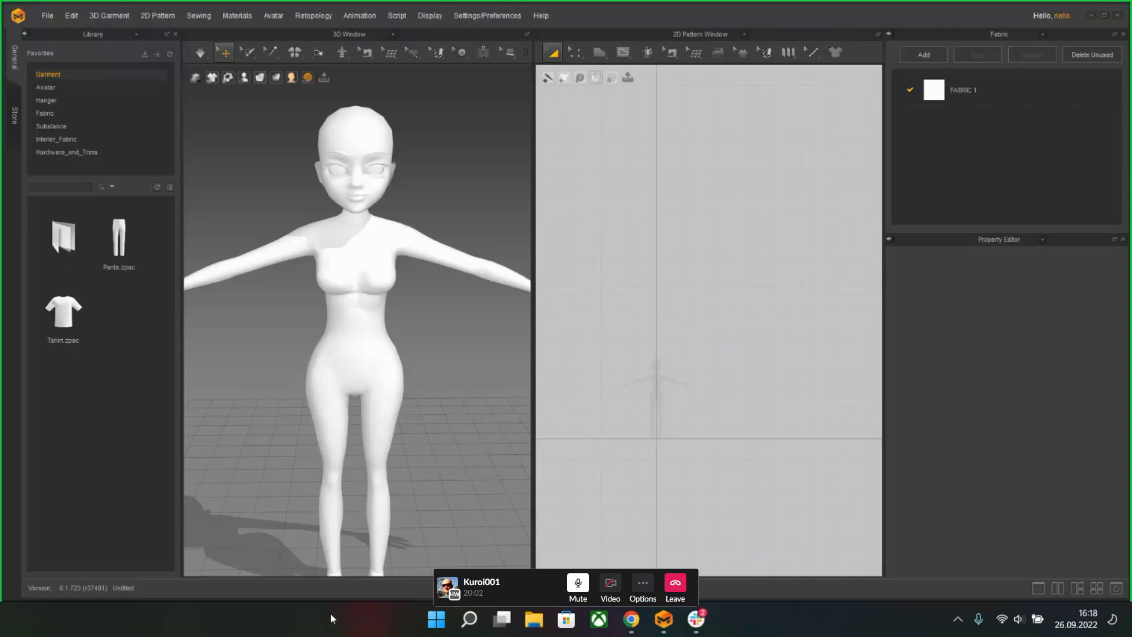
Step: Back in Marvelous Designer, examine the avatar's proportions from the front and at a slight angle
{"action": "scroll", "coordinate": [429, 448], "scroll_direction": "up", "scroll_amount": 2}
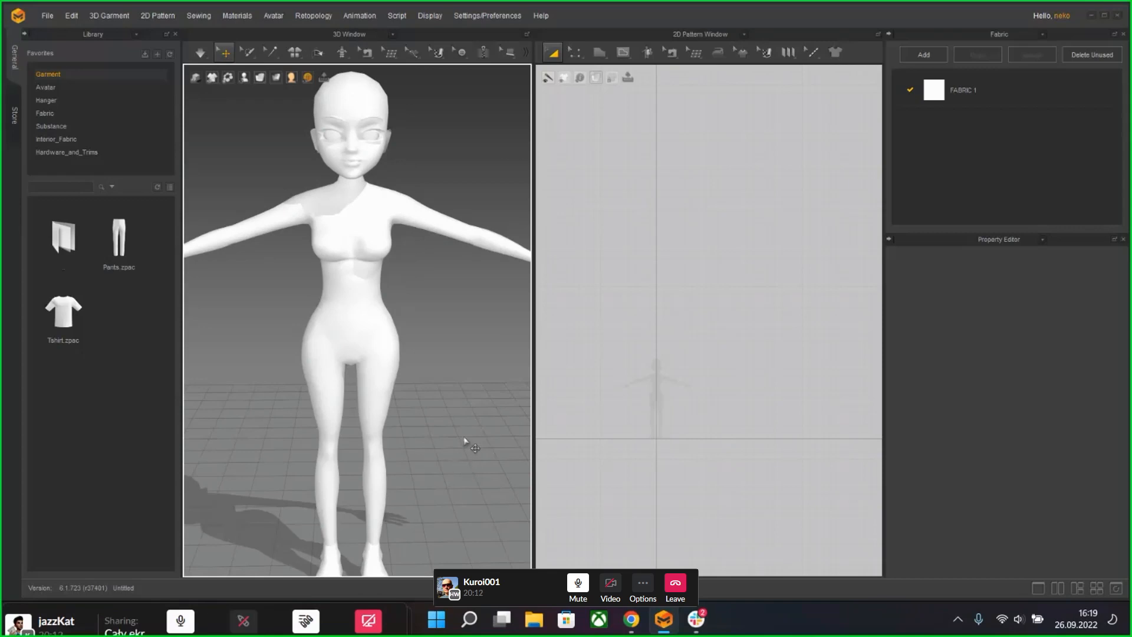
{"action": "mouse_move", "coordinate": [465, 443]}
{"action": "right_mouse_down"}
{"action": "mouse_move", "coordinate": [236, 427]}
{"action": "mouse_move", "coordinate": [394, 340]}
{"action": "mouse_move", "coordinate": [461, 426]}
{"action": "right_mouse_up"}
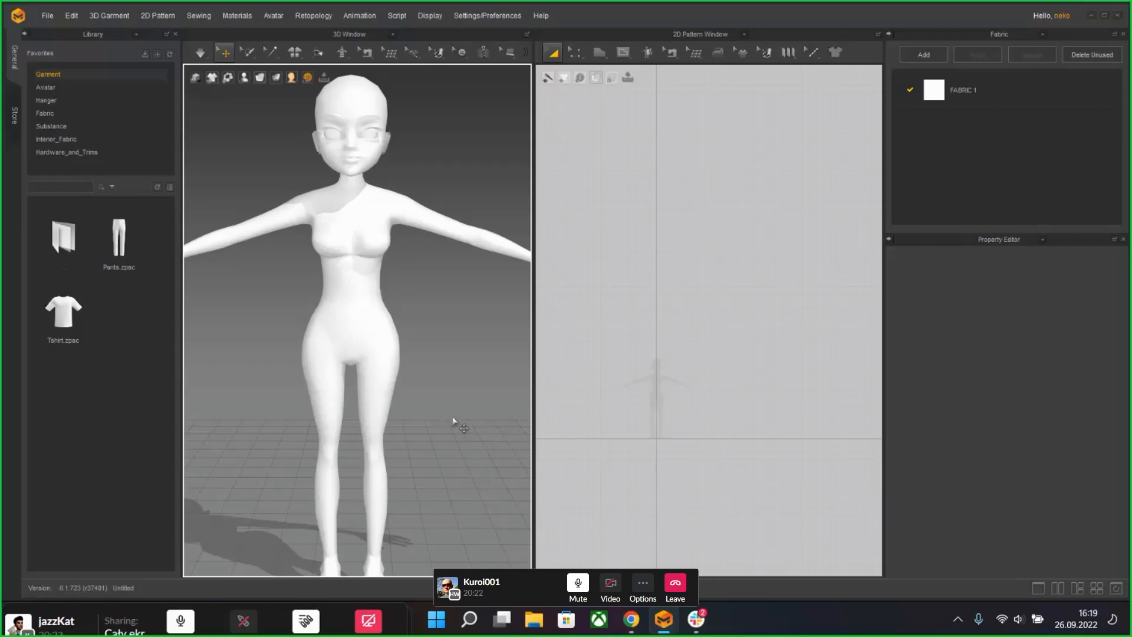
{"action": "scroll", "coordinate": [455, 423], "scroll_direction": "down", "scroll_amount": 3}
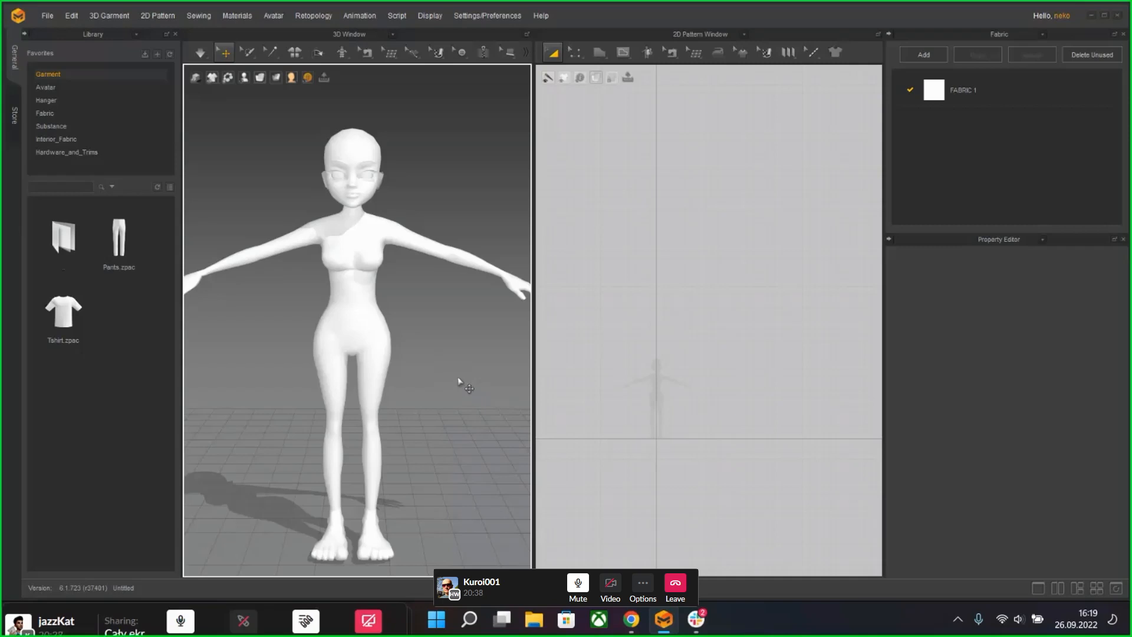
{"action": "mouse_move", "coordinate": [460, 386]}
{"action": "right_mouse_down"}
{"action": "mouse_move", "coordinate": [430, 405]}
{"action": "mouse_move", "coordinate": [256, 399]}
{"action": "mouse_move", "coordinate": [255, 426]}
{"action": "mouse_move", "coordinate": [412, 413]}
{"action": "mouse_move", "coordinate": [465, 397]}
{"action": "mouse_move", "coordinate": [477, 379]}
{"action": "mouse_move", "coordinate": [422, 396]}
{"action": "mouse_move", "coordinate": [373, 380]}
{"action": "mouse_move", "coordinate": [428, 411]}
{"action": "mouse_move", "coordinate": [473, 411]}
{"action": "mouse_move", "coordinate": [381, 392]}
{"action": "mouse_move", "coordinate": [413, 407]}
{"action": "mouse_move", "coordinate": [475, 407]}
{"action": "mouse_move", "coordinate": [473, 392]}
{"action": "mouse_move", "coordinate": [458, 396]}
{"action": "right_mouse_up"}
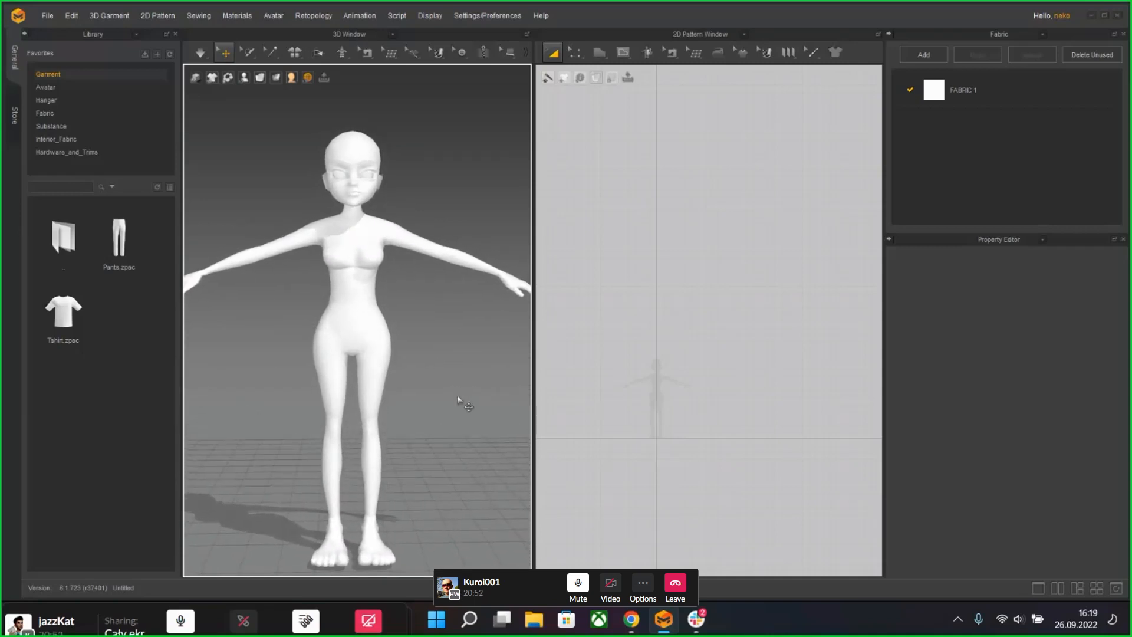
{"action": "middle_click_drag", "start_coordinate": [458, 397], "coordinate": [467, 404]}
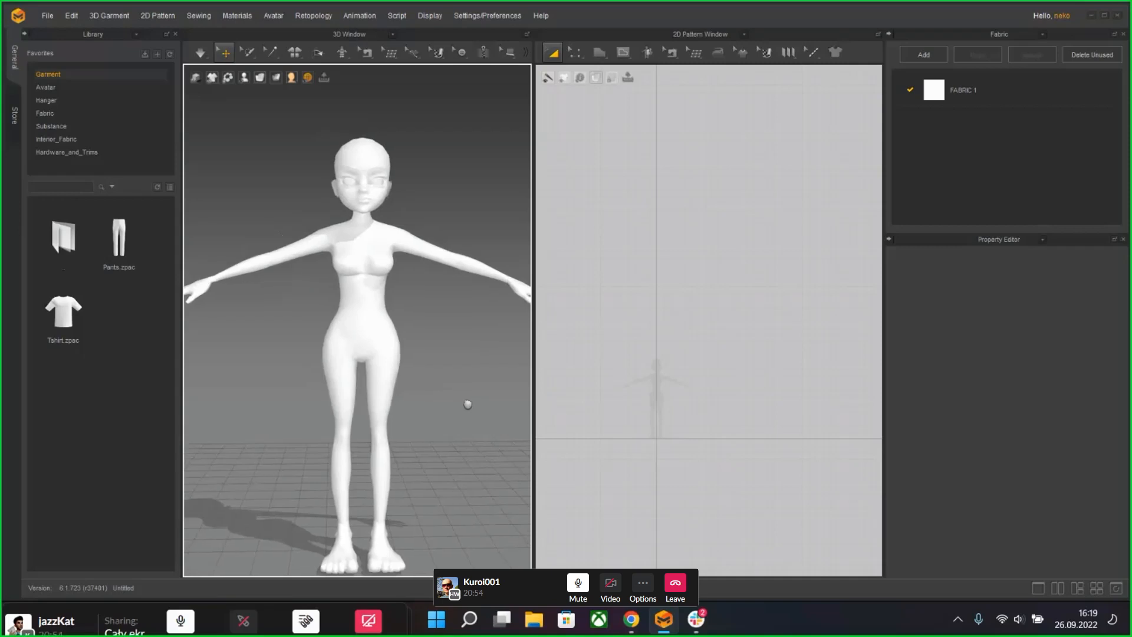
{"action": "scroll", "coordinate": [391, 397], "scroll_direction": "down", "scroll_amount": 3}
{"action": "right_click_drag", "start_coordinate": [406, 412], "coordinate": [409, 388]}
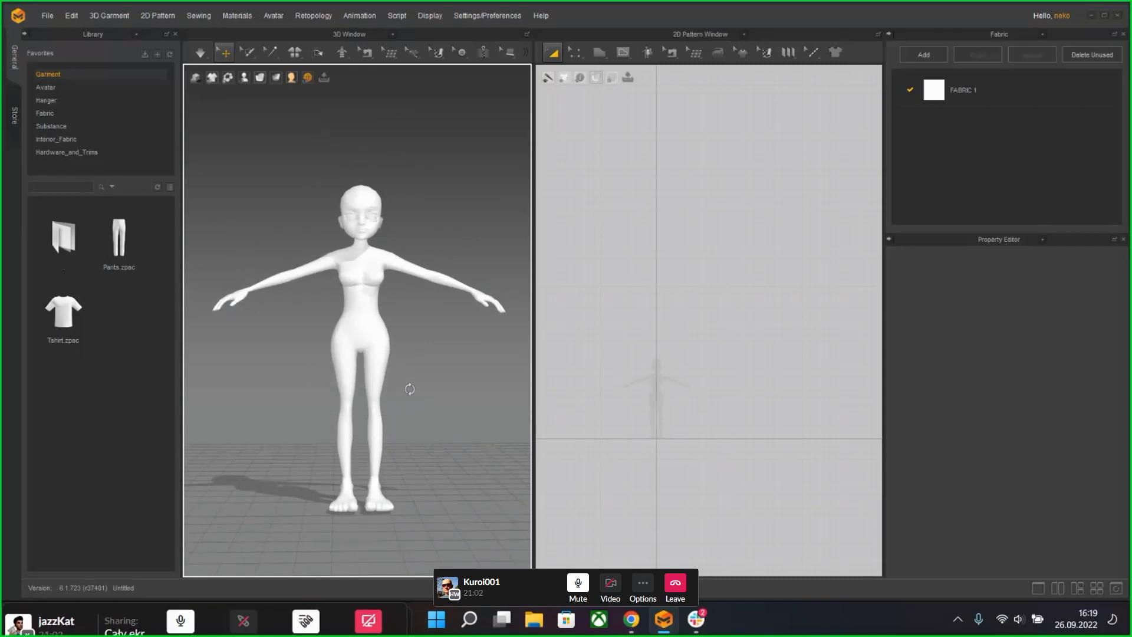
{"action": "scroll", "coordinate": [410, 392], "scroll_direction": "up", "scroll_amount": 5}
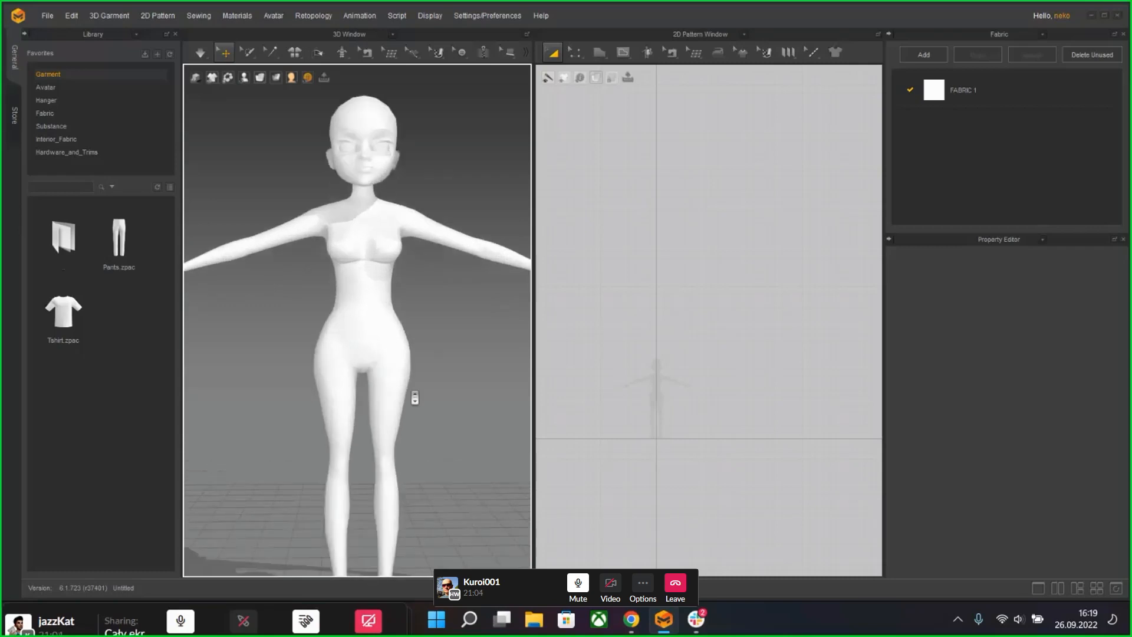
{"action": "right_click_drag", "start_coordinate": [412, 396], "coordinate": [491, 401]}
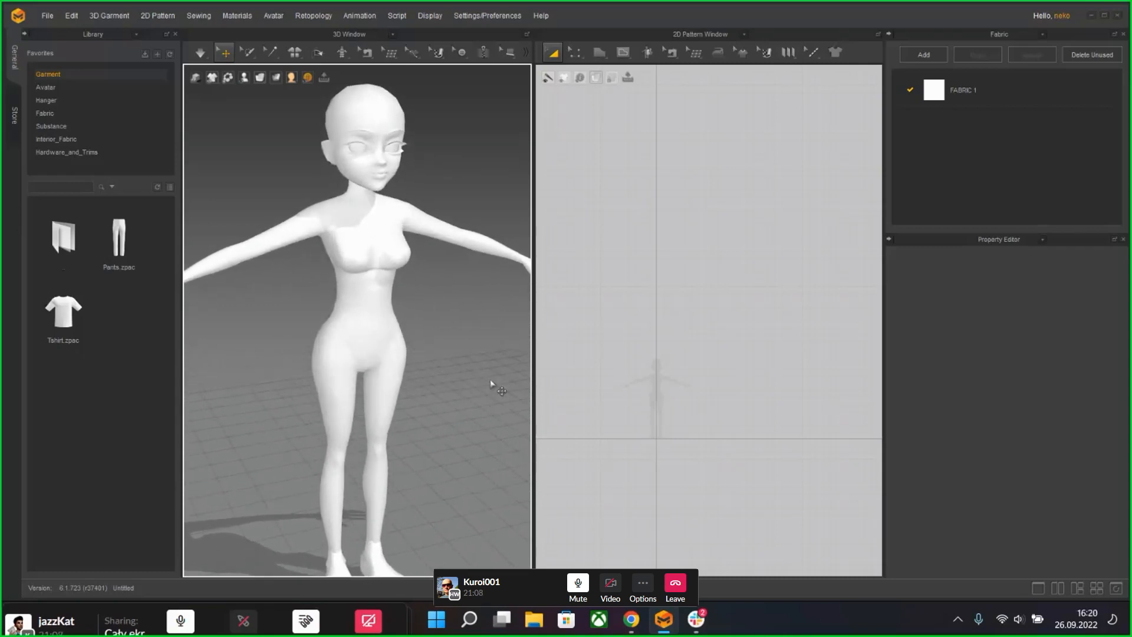
Step: Draw a tall rectangular pattern over one leg of the 2D avatar silhouette, from hip to ankle, with one side on the centre line
{"action": "scroll", "coordinate": [700, 428], "scroll_direction": "up", "scroll_amount": 4}
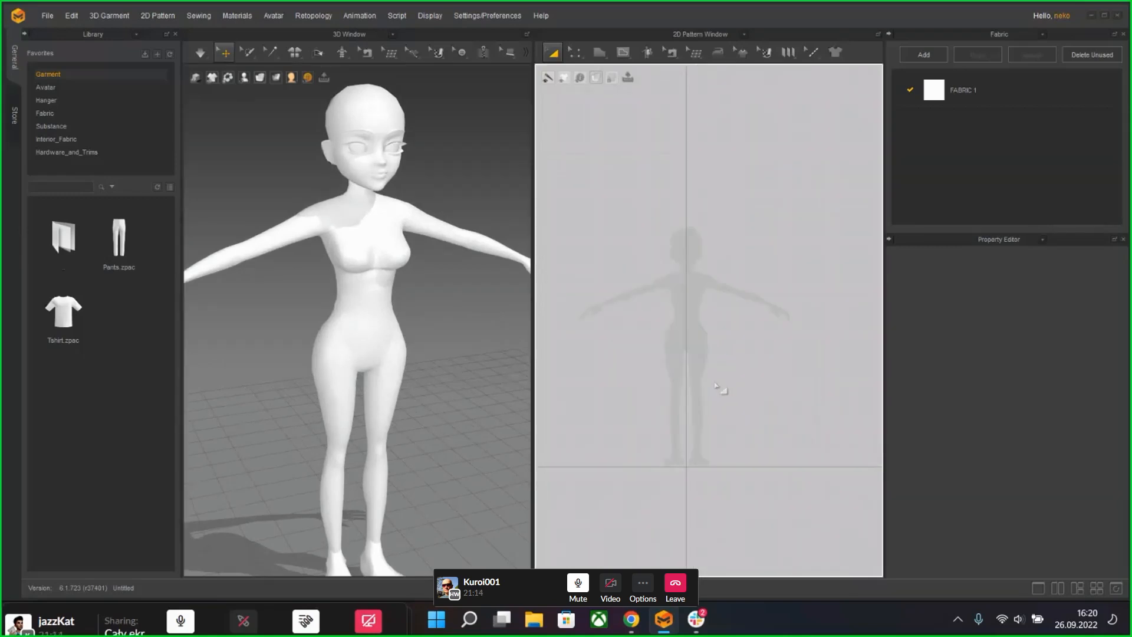
{"action": "middle_click_drag", "start_coordinate": [448, 399], "coordinate": [444, 372]}
{"action": "right_click_drag", "start_coordinate": [443, 371], "coordinate": [410, 359]}
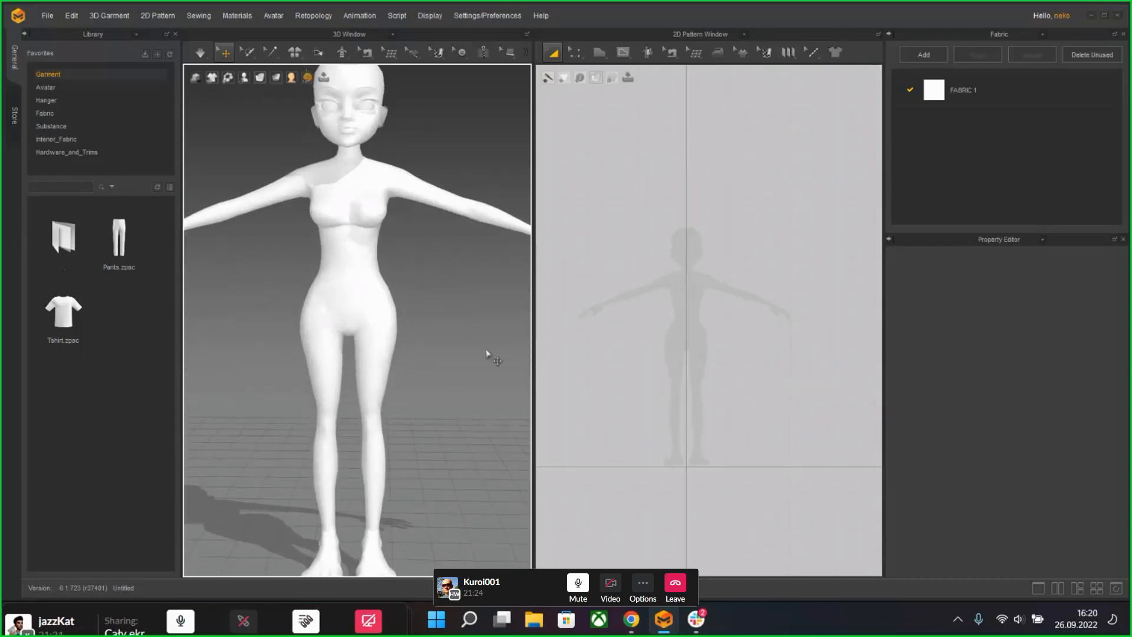
{"action": "left_click", "coordinate": [615, 51]}
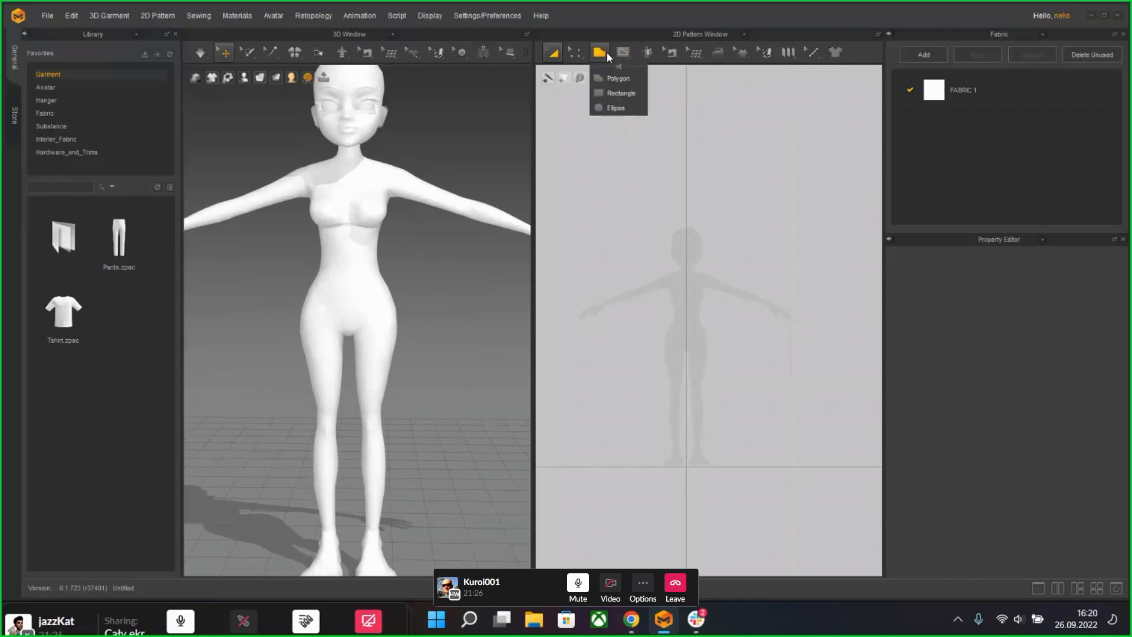
{"action": "left_click", "coordinate": [619, 93]}
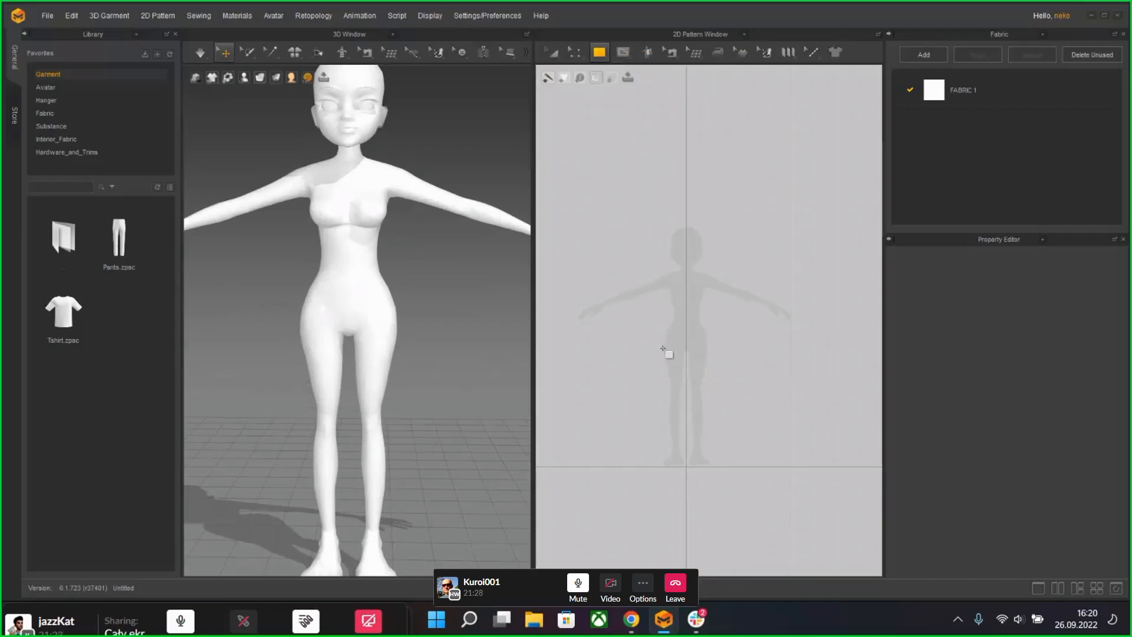
{"action": "left_click_drag", "start_coordinate": [658, 349], "coordinate": [685, 451]}
Step: Check from the side and front how the rectangular pattern sits in front of the avatar's leg
{"action": "left_click", "coordinate": [300, 382]}
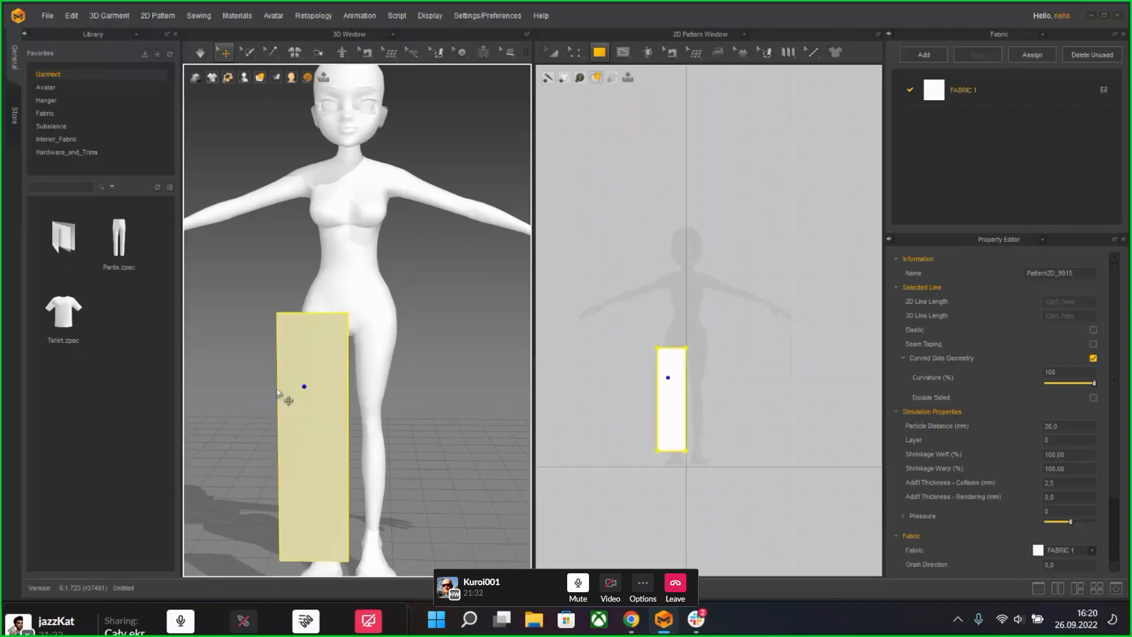
{"action": "right_click_drag", "start_coordinate": [300, 382], "coordinate": [384, 392]}
{"action": "left_click_drag", "start_coordinate": [312, 401], "coordinate": [267, 407]}
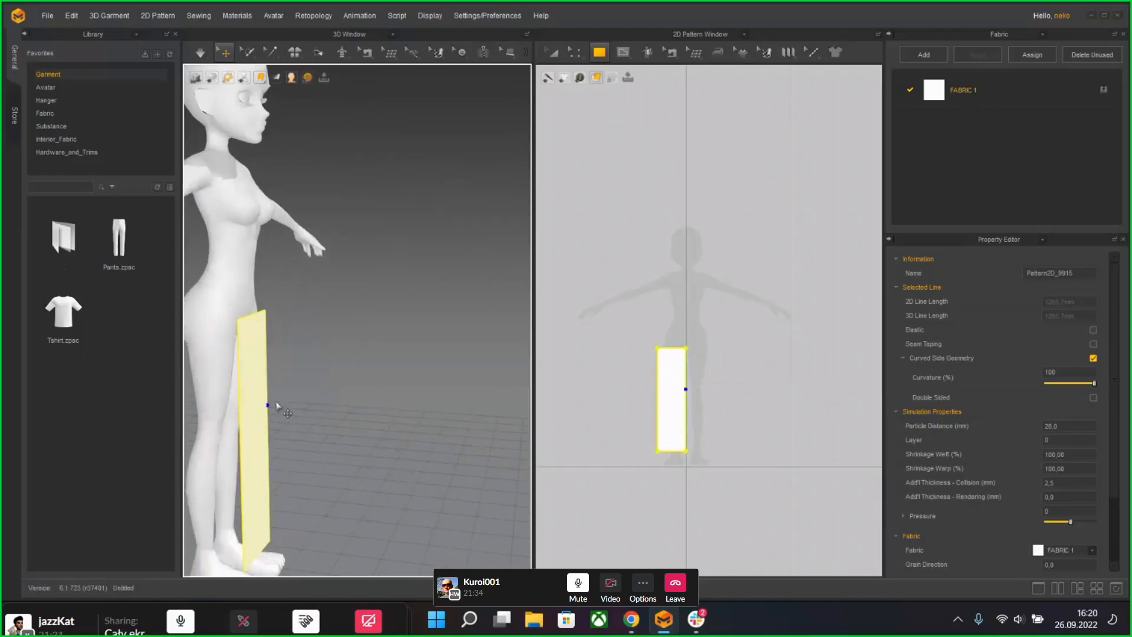
{"action": "right_click_drag", "start_coordinate": [339, 398], "coordinate": [260, 375]}
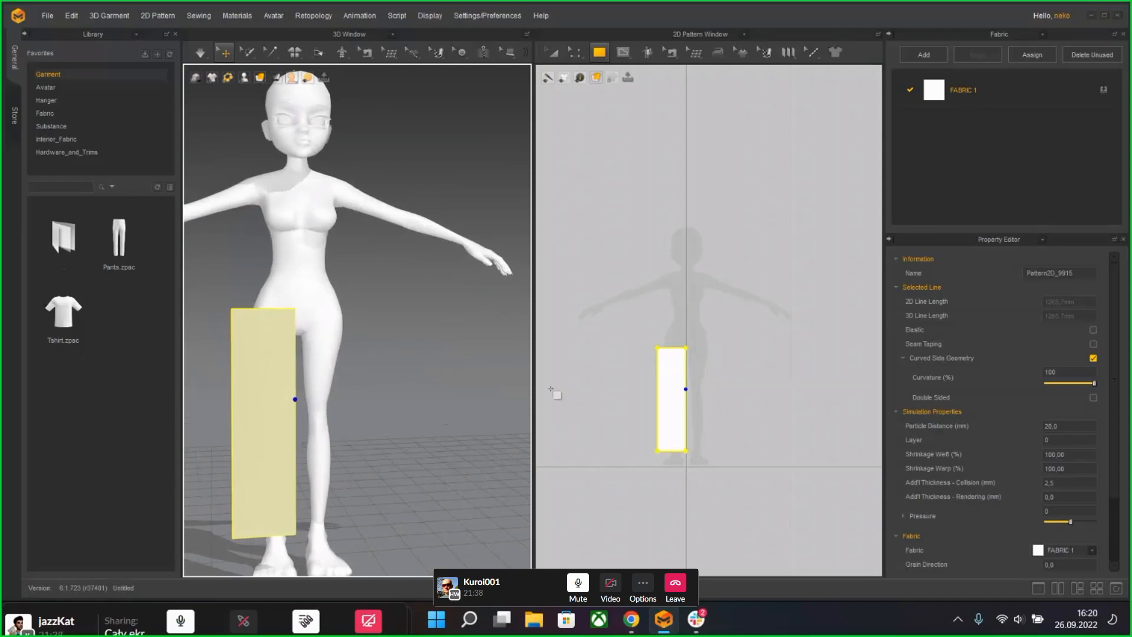
{"action": "middle_click_drag", "start_coordinate": [390, 445], "coordinate": [431, 427]}
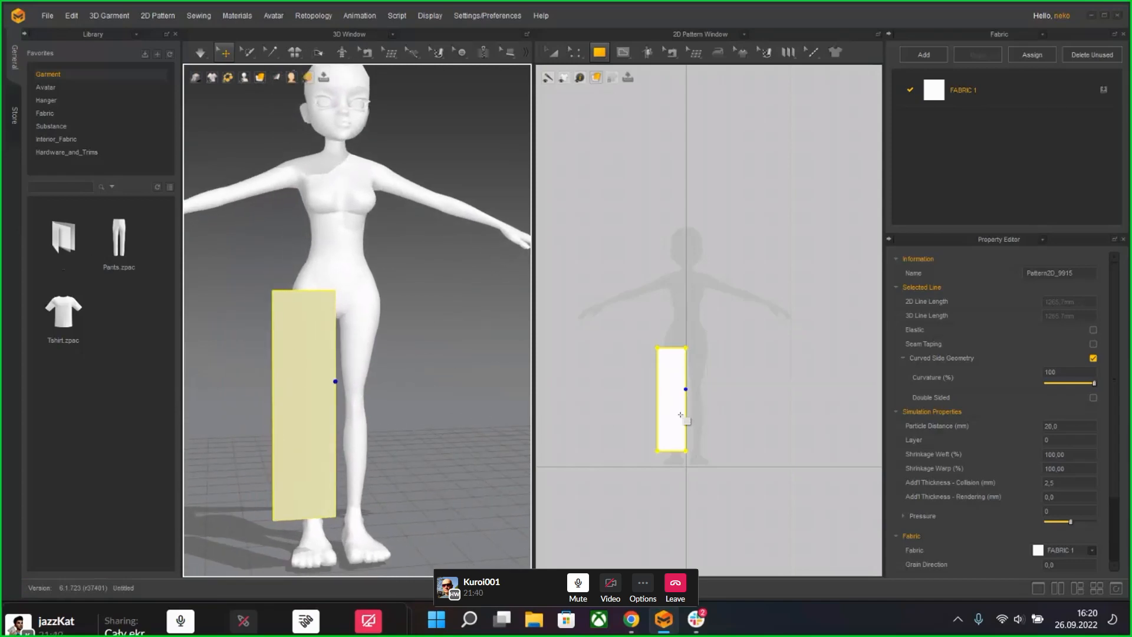
Step: Delete the rectangular pattern in front of the avatar's leg
{"action": "key", "text": "Delete"}
Step: Switch to Chrome and search Google for "trousers pattern sewing"
{"action": "left_click", "coordinate": [631, 619]}
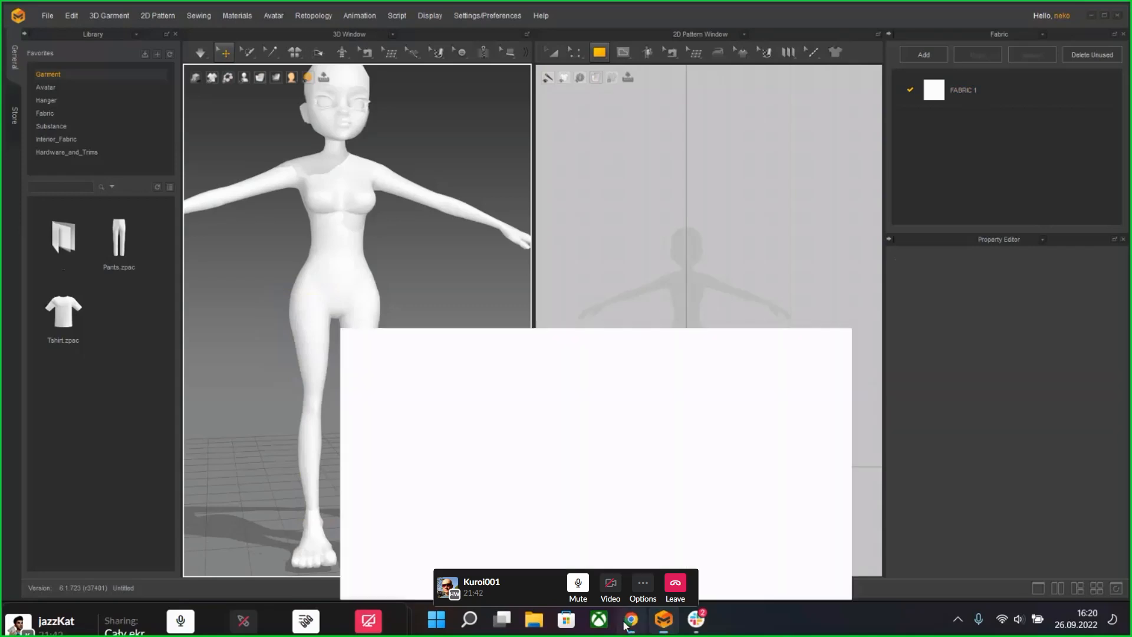
{"action": "left_click", "coordinate": [282, 11]}
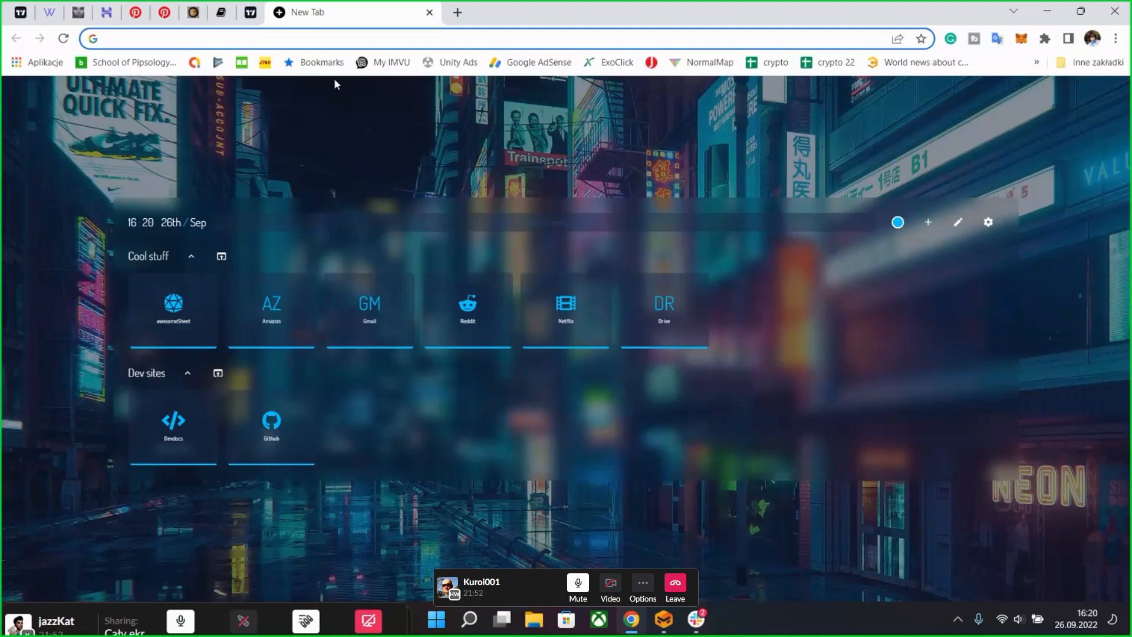
{"action": "type", "text": "tro"}
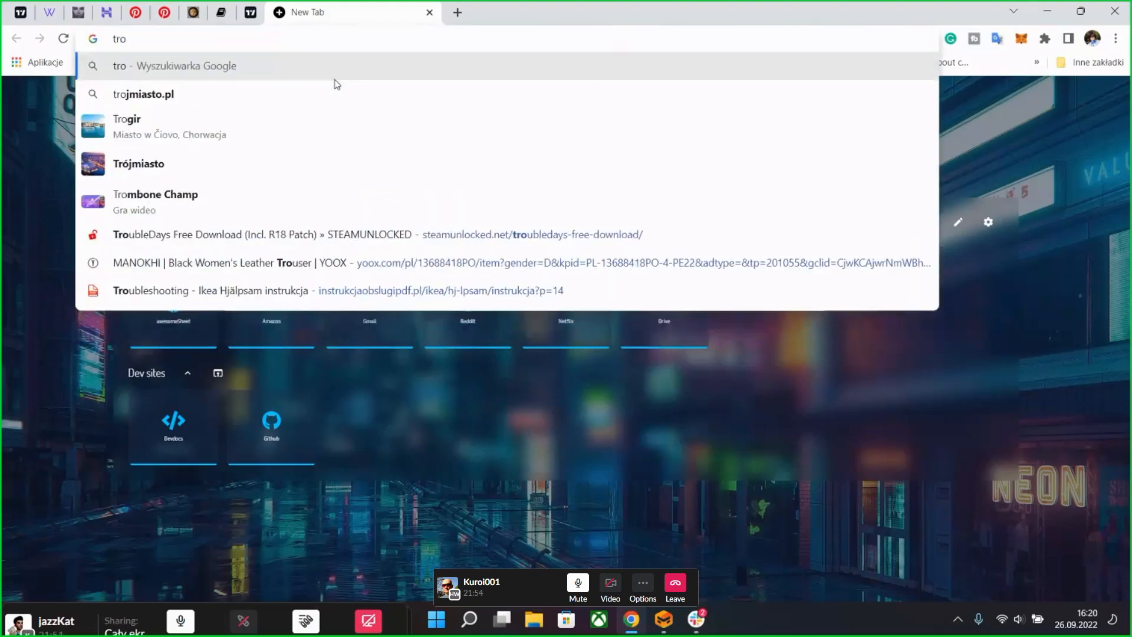
{"action": "type", "text": "users pa"}
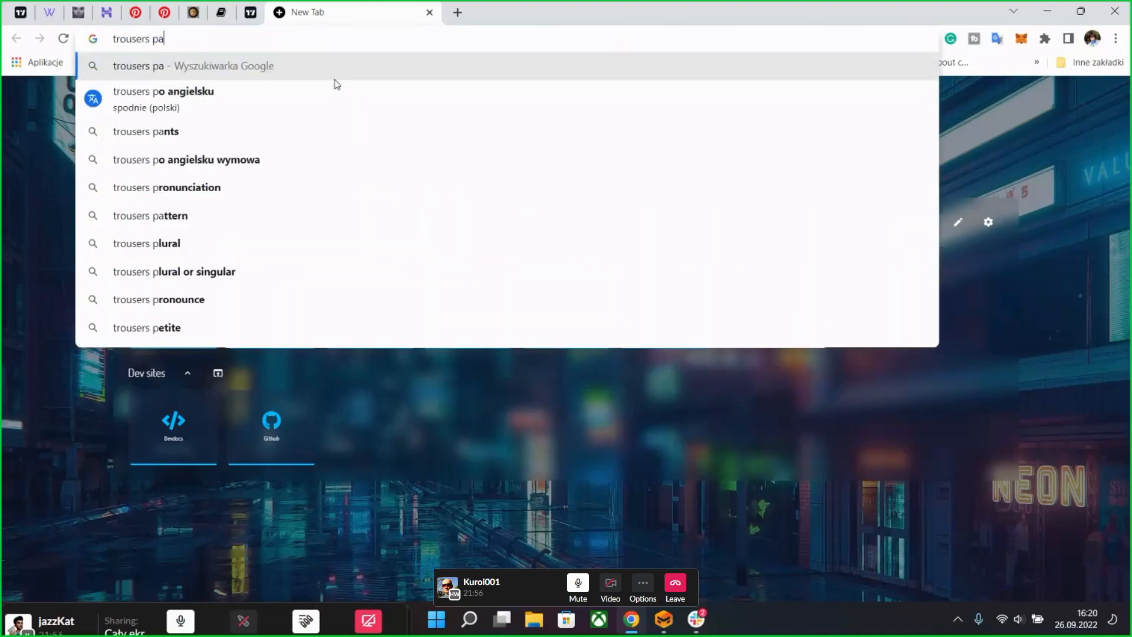
{"action": "type", "text": "ttern"}
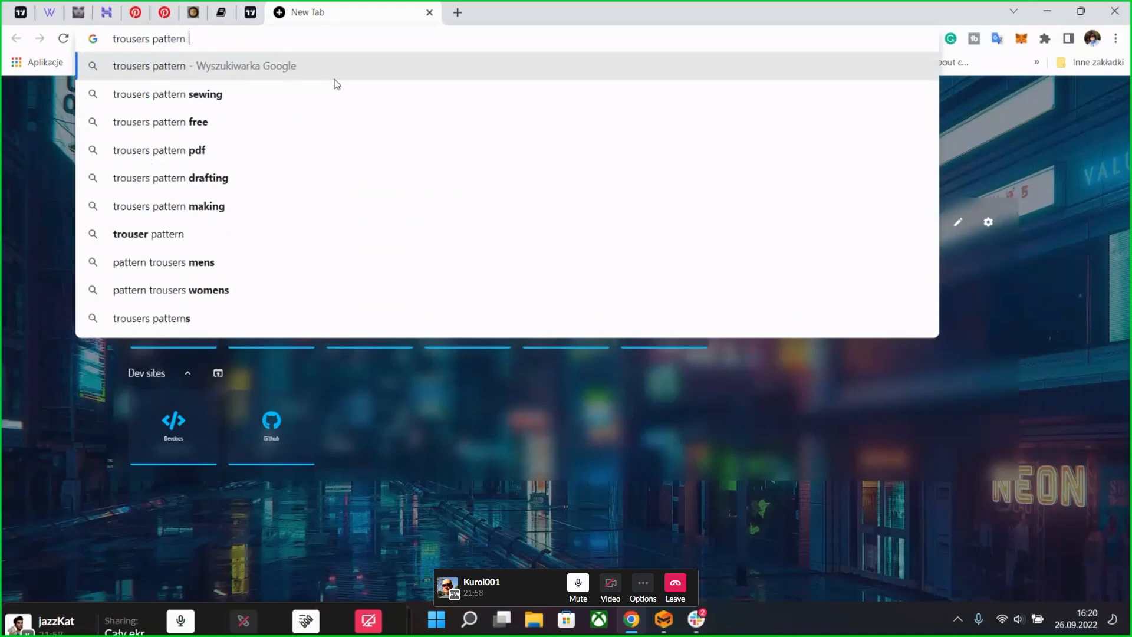
{"action": "key", "text": "Down"}
{"action": "key", "text": "Return"}
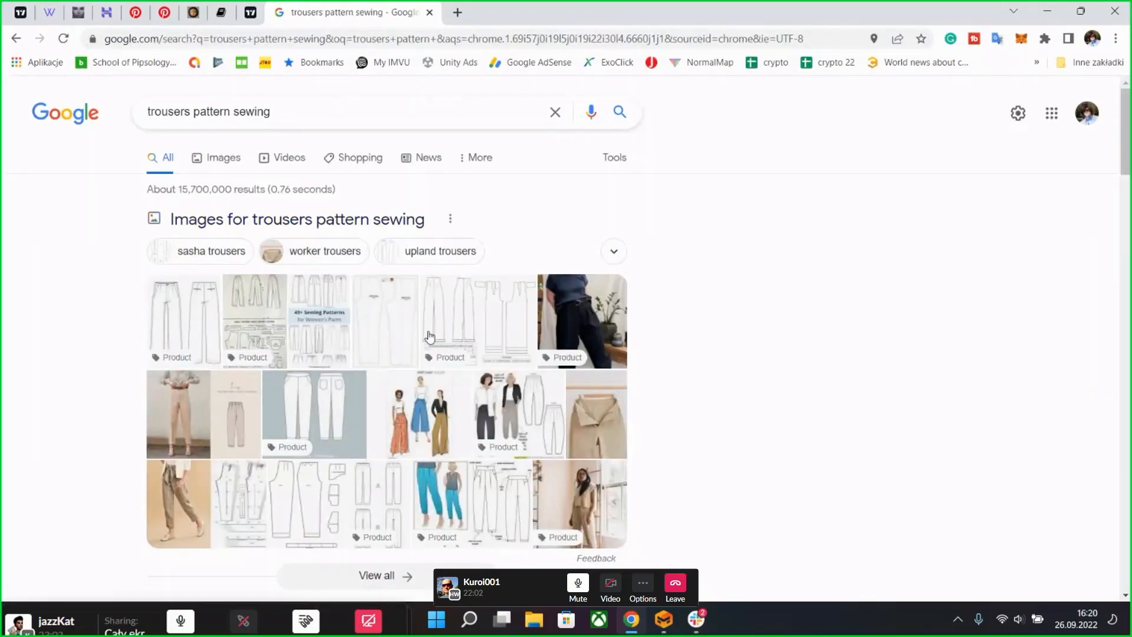
Step: Show the image results for the search and preview the MMP-15 women's tailored trousers pattern
{"action": "left_click", "coordinate": [393, 345]}
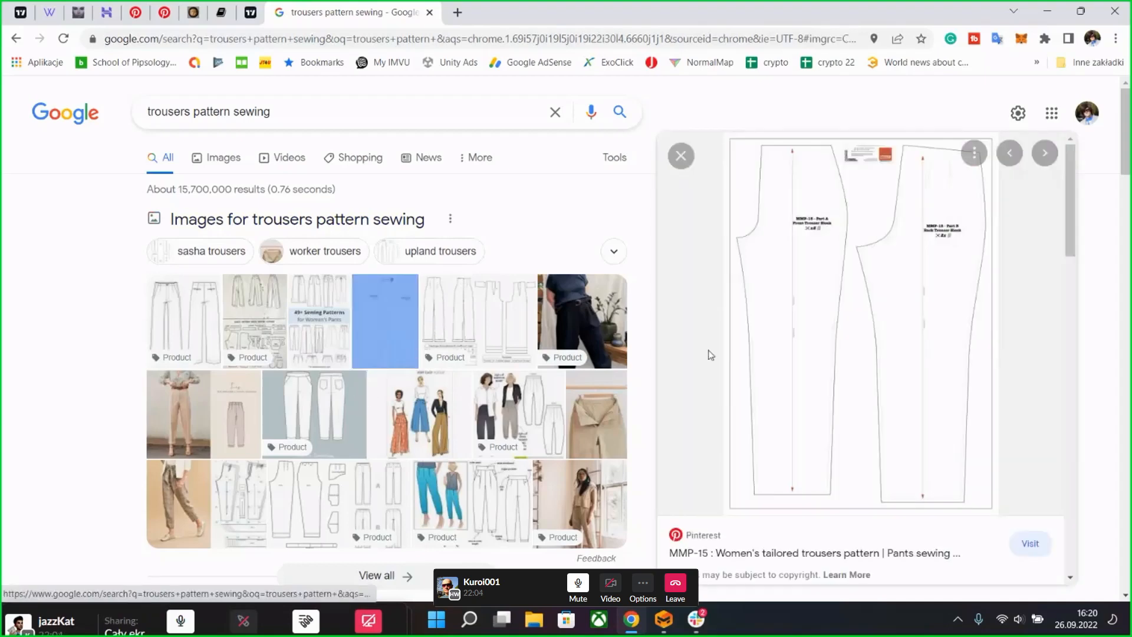
{"action": "left_click", "coordinate": [235, 158]}
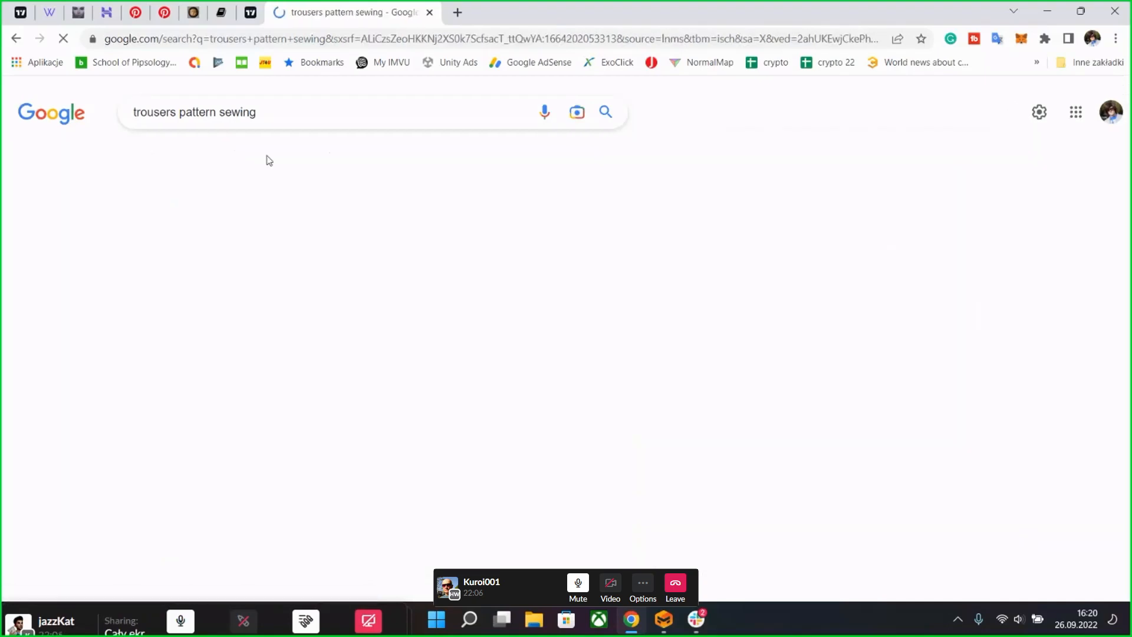
{"action": "scroll", "coordinate": [510, 258], "scroll_direction": "down", "scroll_amount": 3}
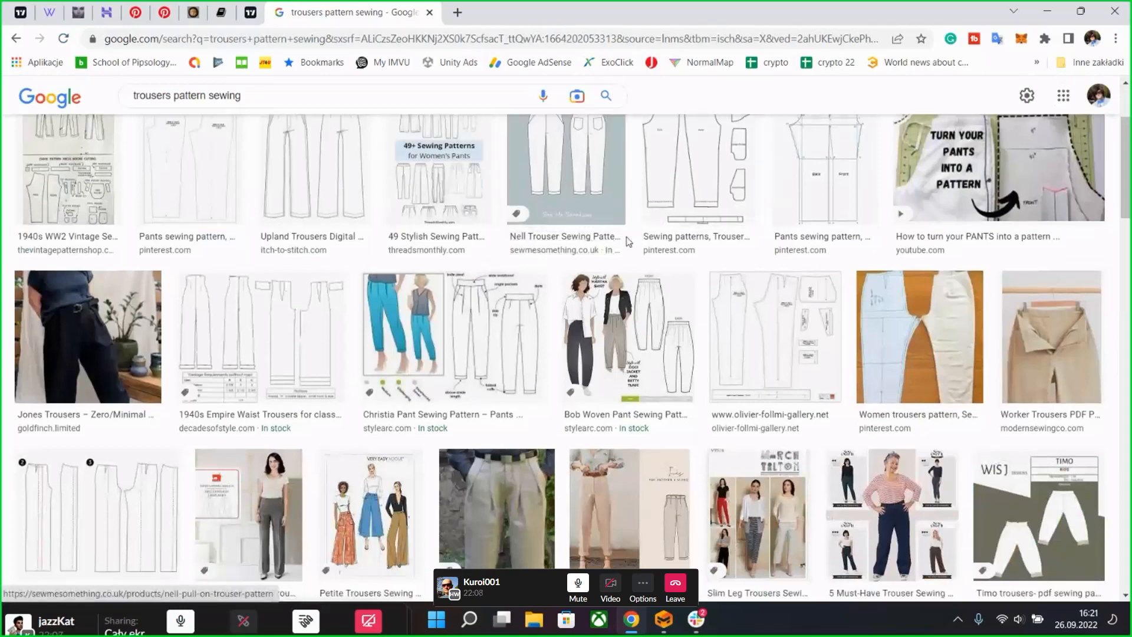
{"action": "scroll", "coordinate": [628, 242], "scroll_direction": "up", "scroll_amount": 2}
{"action": "left_click", "coordinate": [219, 260]}
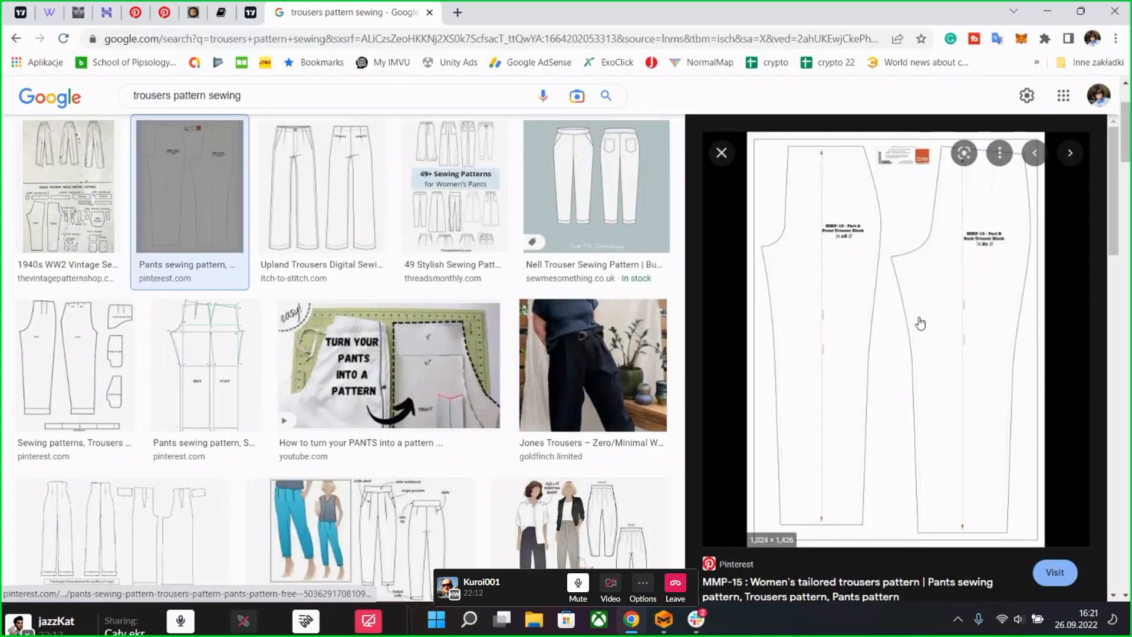
Step: Browse the related images, previewing the pants block pattern and the trouser cutting pattern with labelled back and front pieces
{"action": "scroll", "coordinate": [920, 318], "scroll_direction": "down", "scroll_amount": 3}
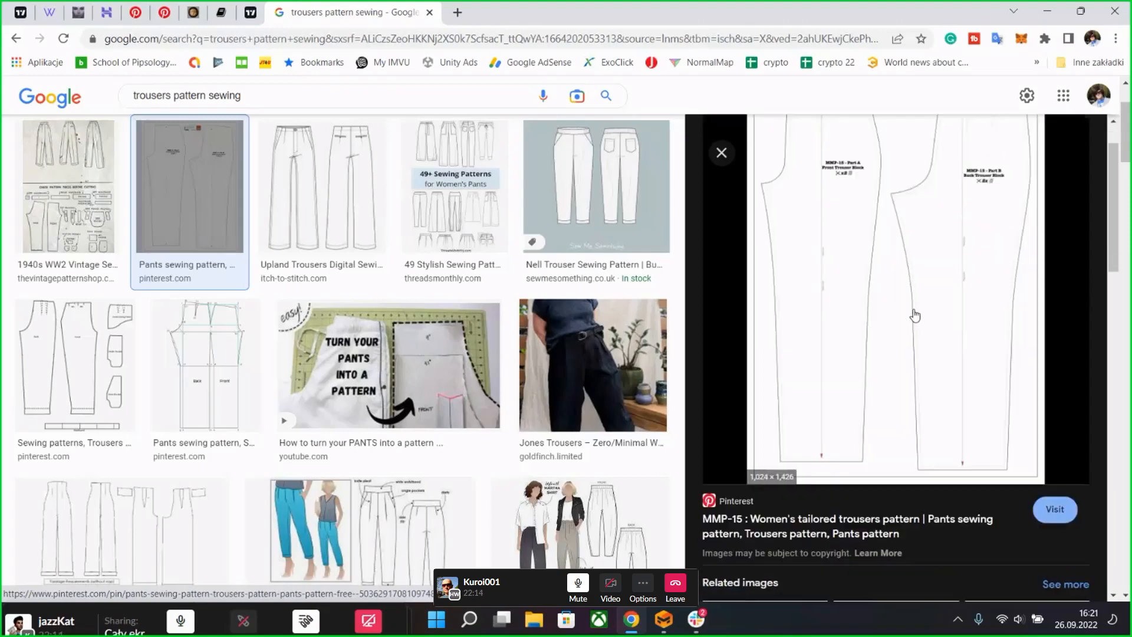
{"action": "scroll", "coordinate": [921, 312], "scroll_direction": "up", "scroll_amount": 3}
{"action": "scroll", "coordinate": [932, 303], "scroll_direction": "down", "scroll_amount": 5}
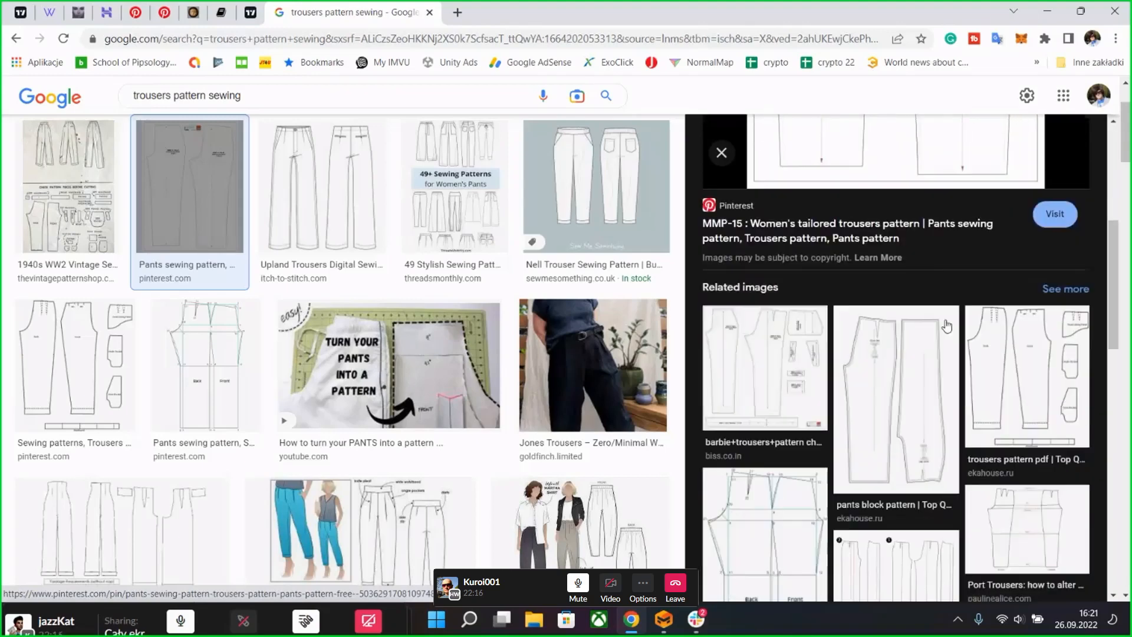
{"action": "left_click", "coordinate": [905, 262]}
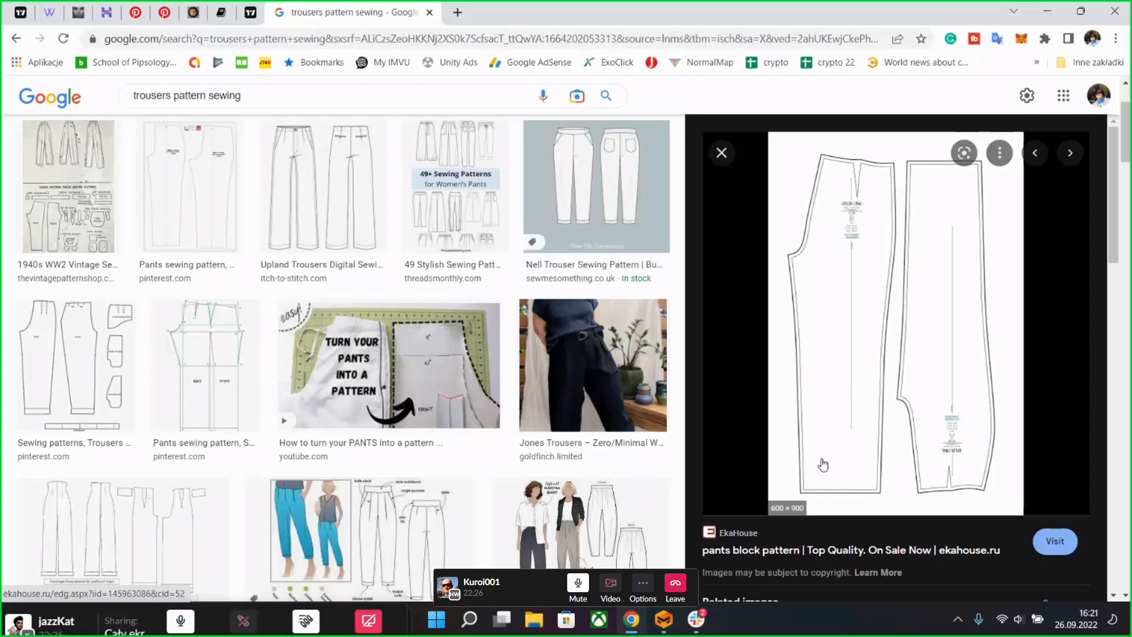
{"action": "scroll", "coordinate": [823, 464], "scroll_direction": "down", "scroll_amount": 4}
{"action": "scroll", "coordinate": [826, 463], "scroll_direction": "down", "scroll_amount": 7}
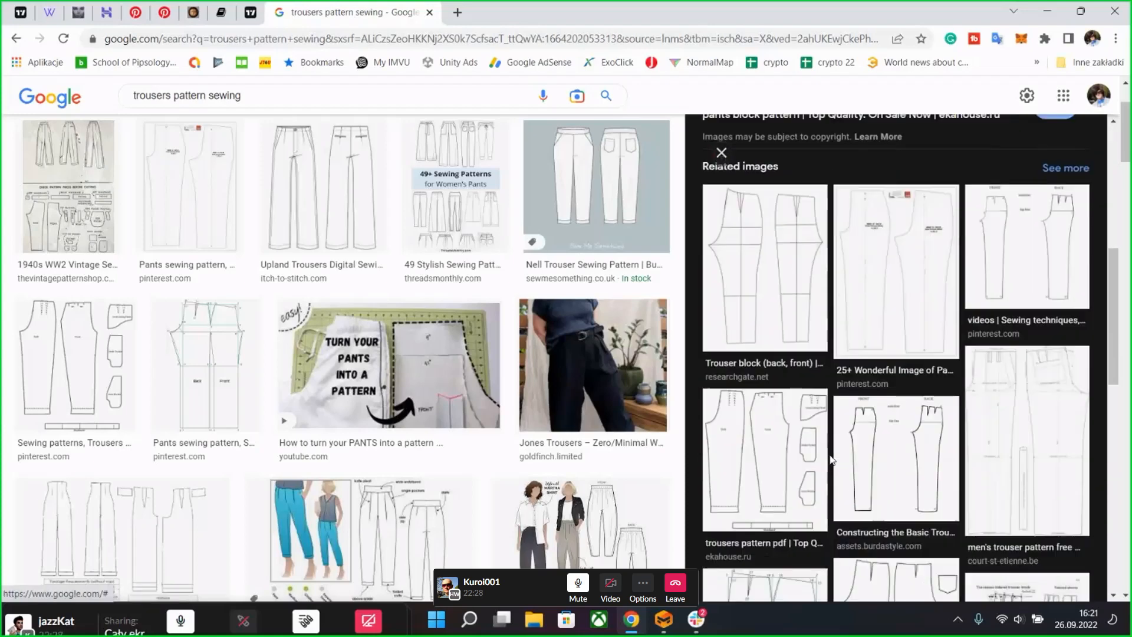
{"action": "left_click", "coordinate": [895, 445]}
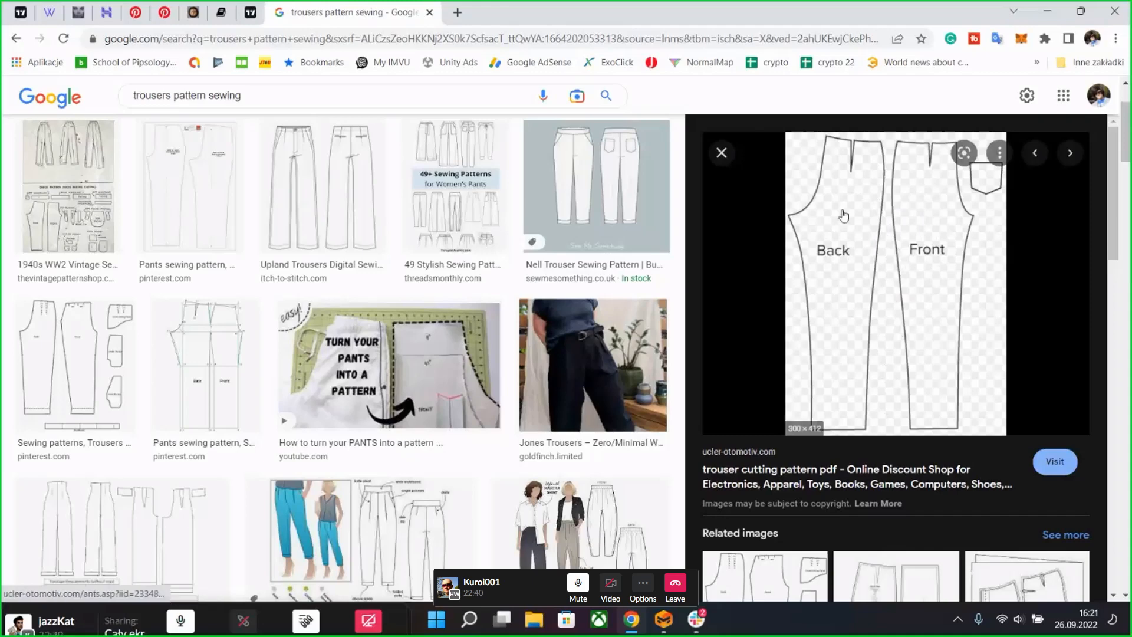
Step: Back in Marvelous Designer, draw a narrow rectangular pattern over one leg of the 2D silhouette, from hip to ankle, ending on the centre line
{"action": "left_click", "coordinate": [662, 619]}
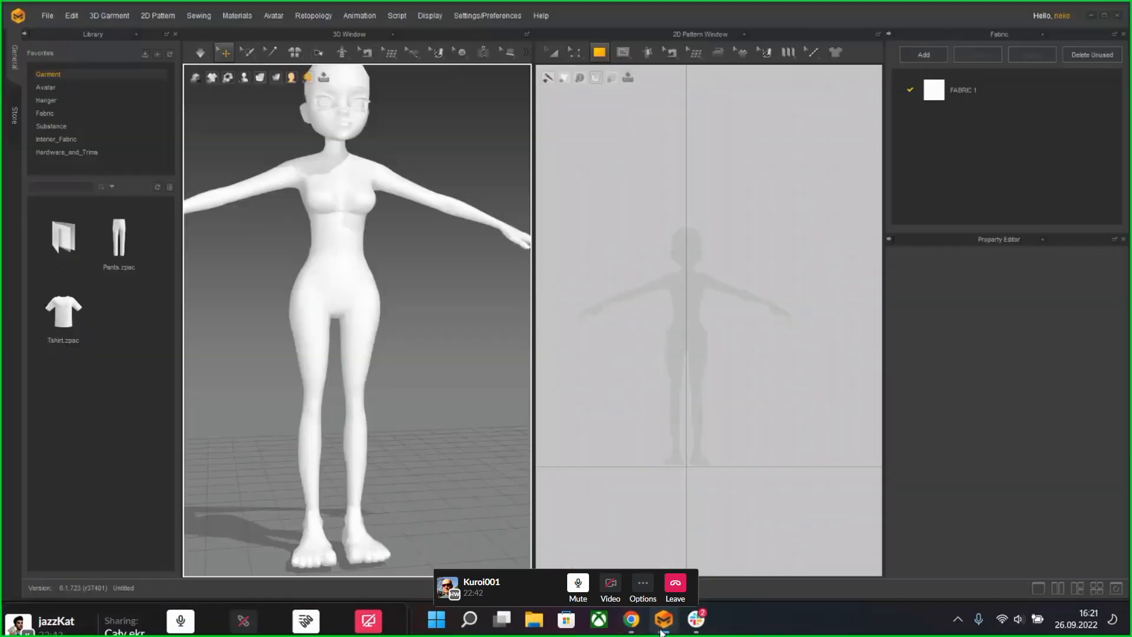
{"action": "scroll", "coordinate": [701, 463], "scroll_direction": "up", "scroll_amount": 5}
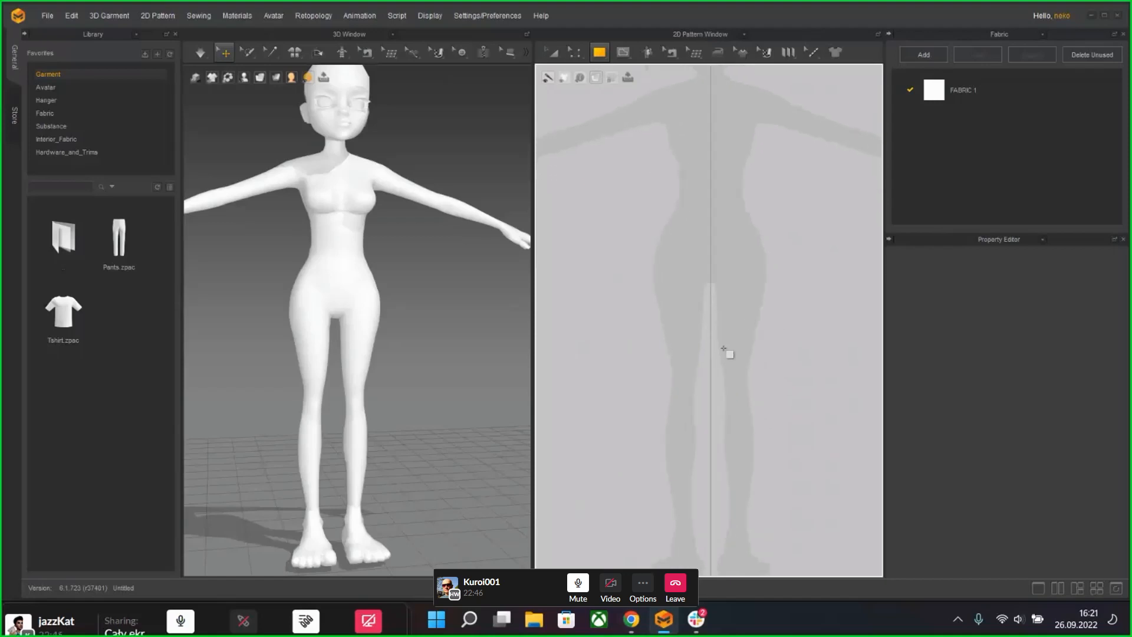
{"action": "scroll", "coordinate": [723, 349], "scroll_direction": "down", "scroll_amount": 3}
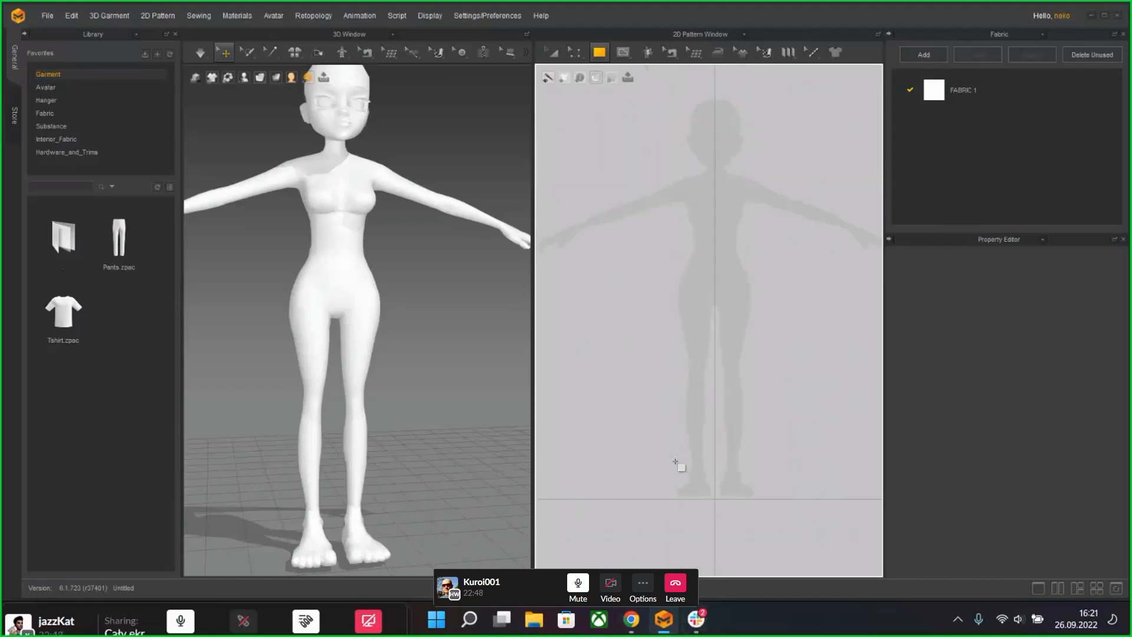
{"action": "left_click_drag", "start_coordinate": [672, 465], "coordinate": [714, 279]}
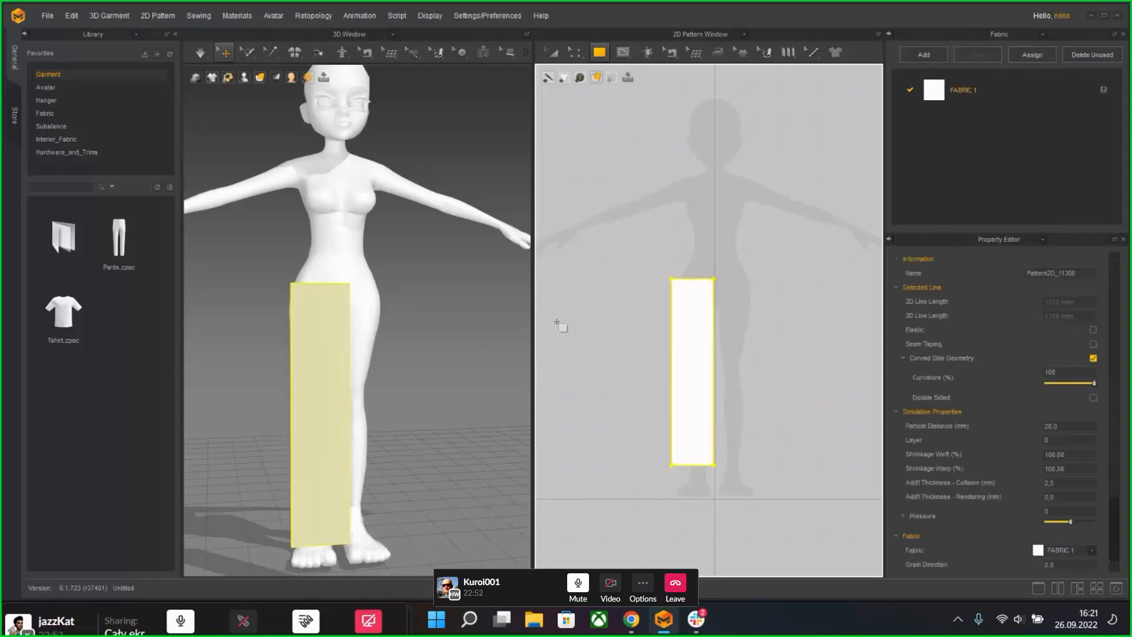
Step: Display the garment in the 3D view with its wireframe on the surface
{"action": "right_click_drag", "start_coordinate": [429, 324], "coordinate": [363, 176]}
{"action": "left_click", "coordinate": [259, 77]}
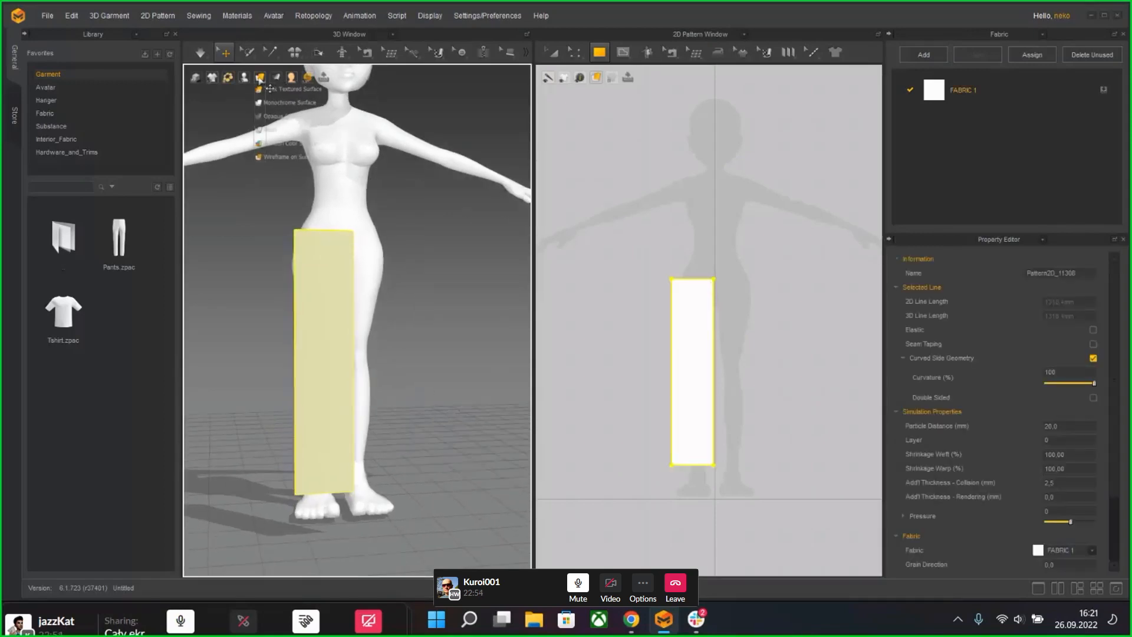
{"action": "left_click", "coordinate": [260, 157]}
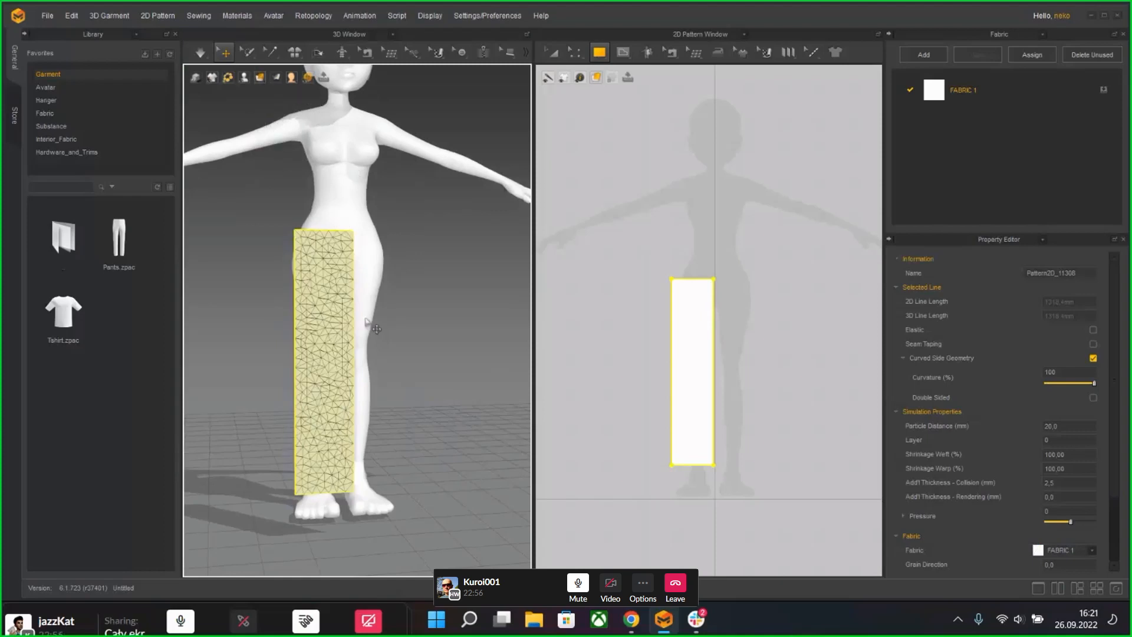
Step: Apply Remeshing to the leg pattern to turn its triangular mesh into a quad grid
{"action": "mouse_move", "coordinate": [373, 326]}
{"action": "right_mouse_down"}
{"action": "mouse_move", "coordinate": [407, 321]}
{"action": "mouse_move", "coordinate": [424, 335]}
{"action": "mouse_move", "coordinate": [387, 328]}
{"action": "right_mouse_up"}
{"action": "right_click", "coordinate": [344, 300]}
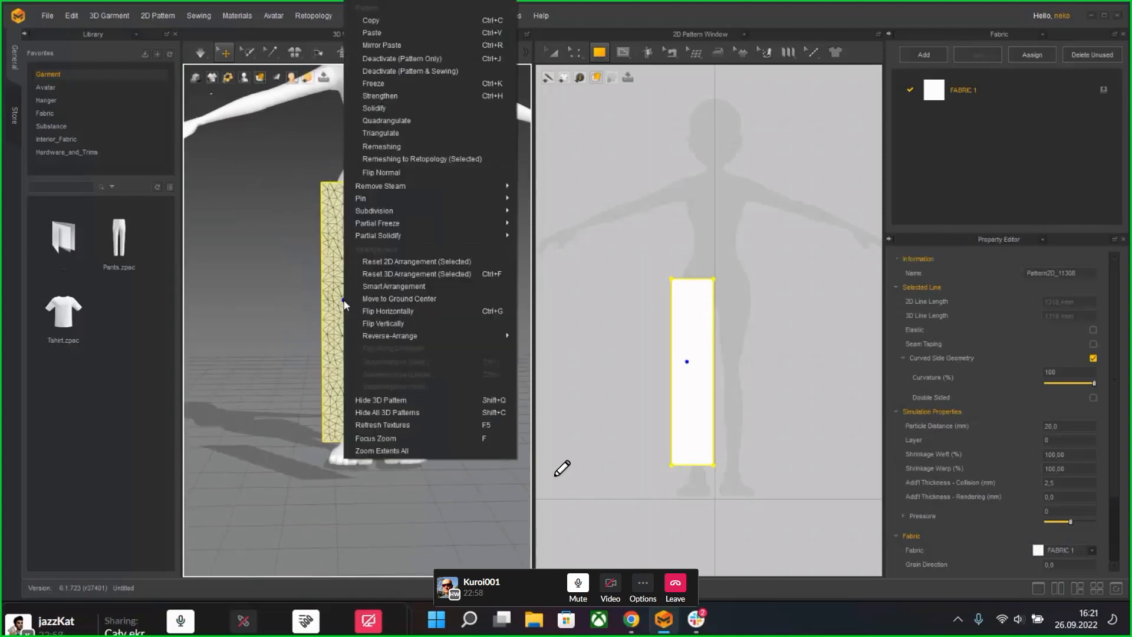
{"action": "left_click", "coordinate": [408, 148]}
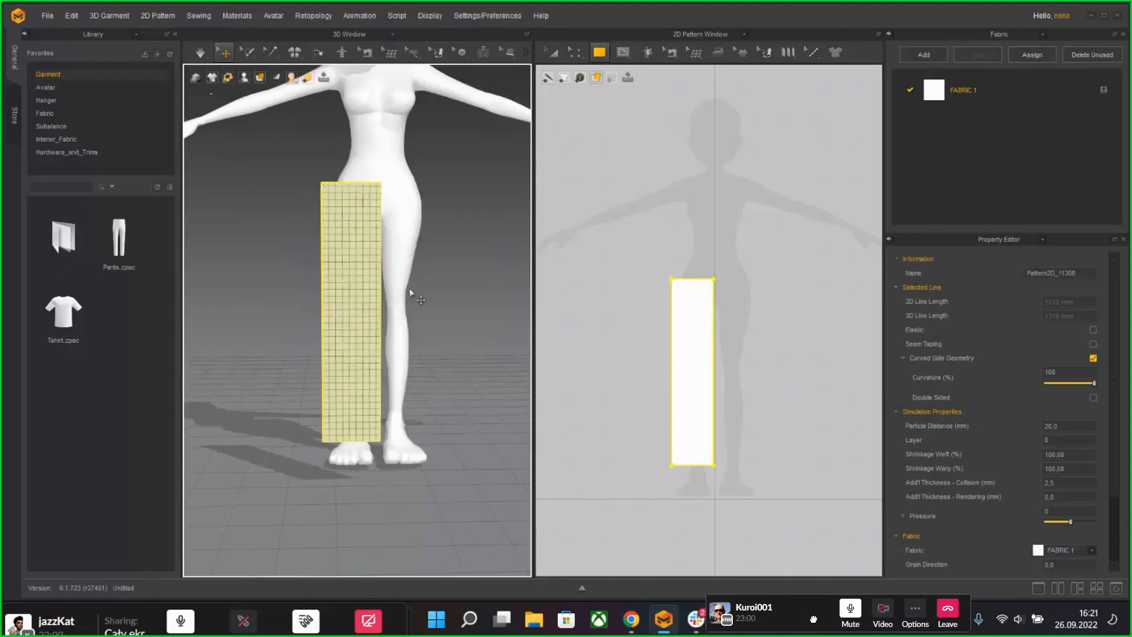
{"action": "scroll", "coordinate": [366, 359], "scroll_direction": "up", "scroll_amount": 2}
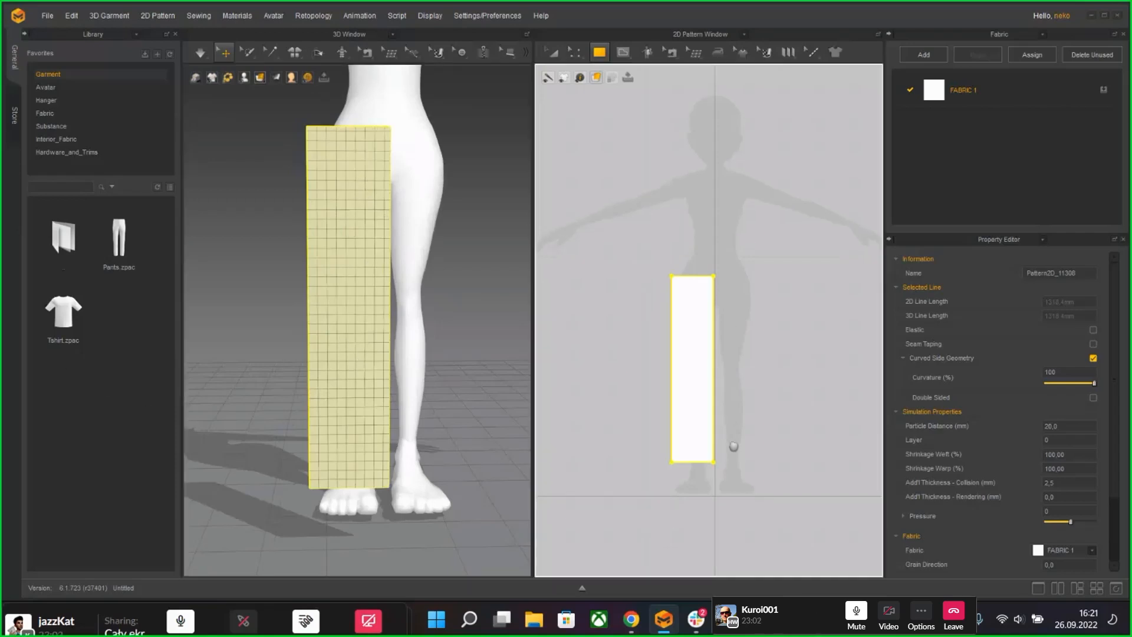
Step: Add a point at crotch height on the pattern's inner edge with Add Point/Split Line
{"action": "right_click_drag", "start_coordinate": [733, 449], "coordinate": [713, 411]}
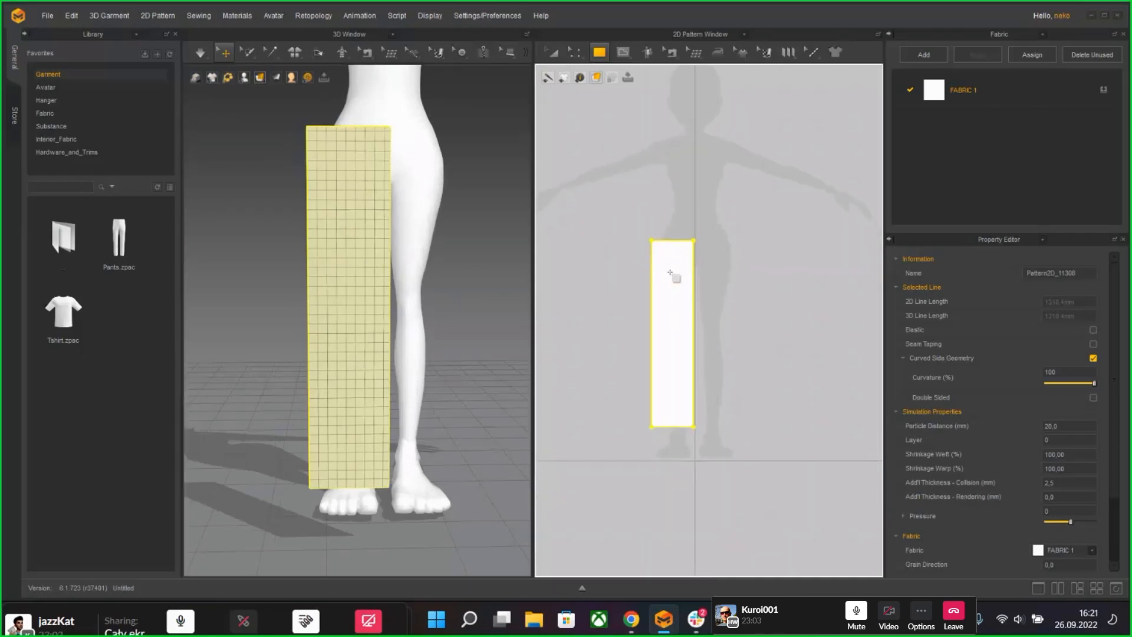
{"action": "left_click", "coordinate": [581, 52]}
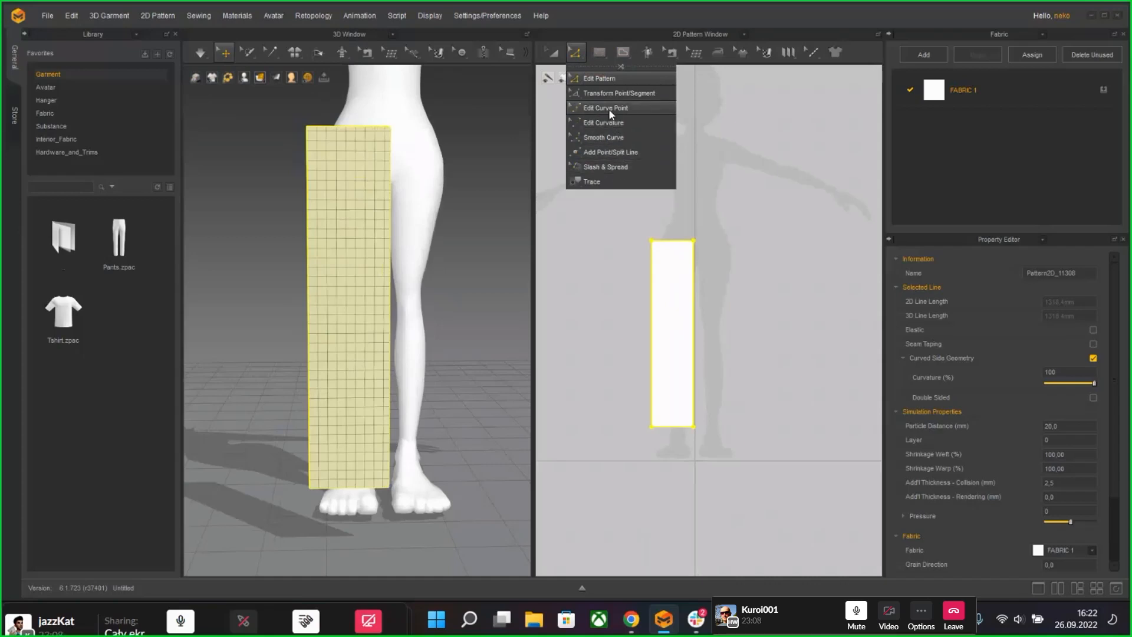
{"action": "left_click", "coordinate": [611, 152]}
{"action": "scroll", "coordinate": [696, 288], "scroll_direction": "up", "scroll_amount": 3}
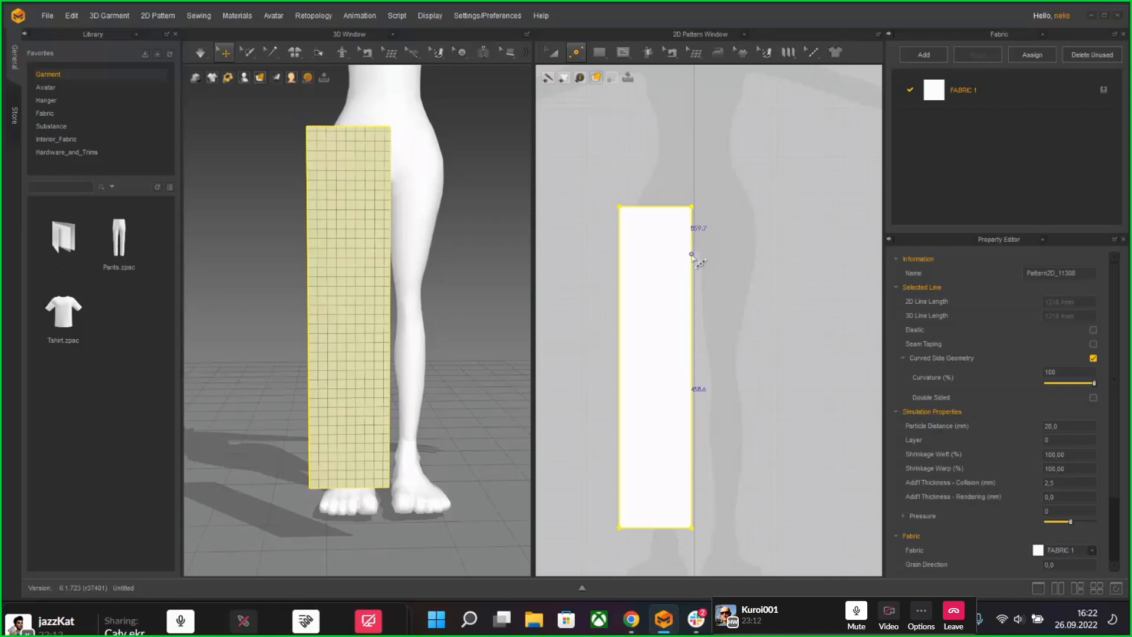
{"action": "left_click", "coordinate": [692, 254]}
{"action": "scroll", "coordinate": [716, 132], "scroll_direction": "down", "scroll_amount": 3}
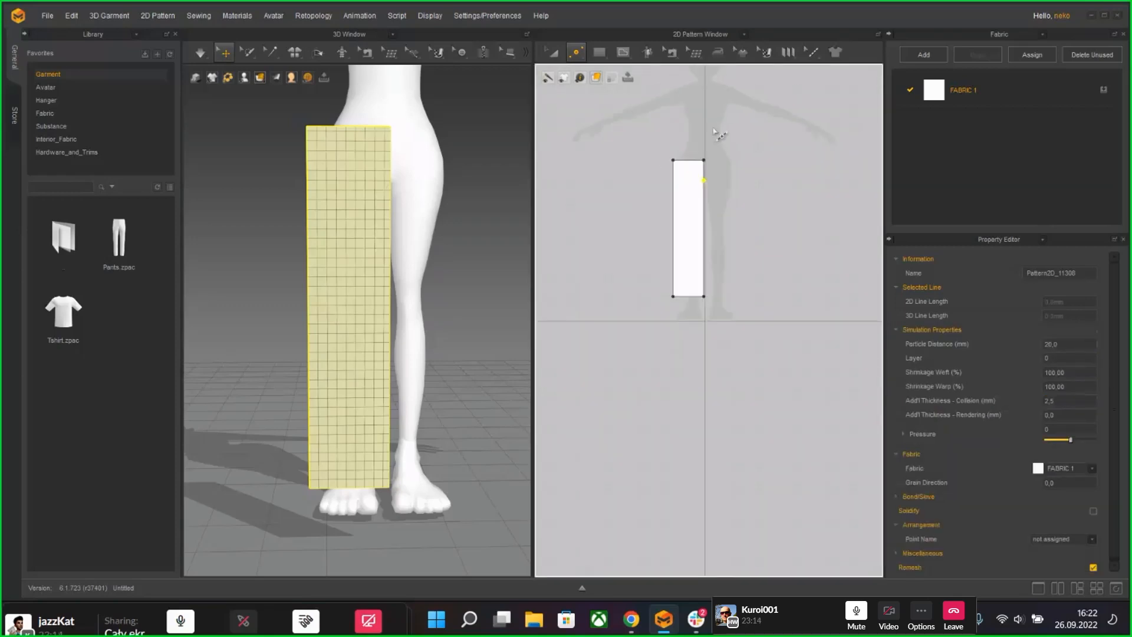
Step: Using Edit Pattern, move the upper inner corner outward along the waist to form a slanted edge down to the crotch point
{"action": "scroll", "coordinate": [712, 169], "scroll_direction": "up", "scroll_amount": 5}
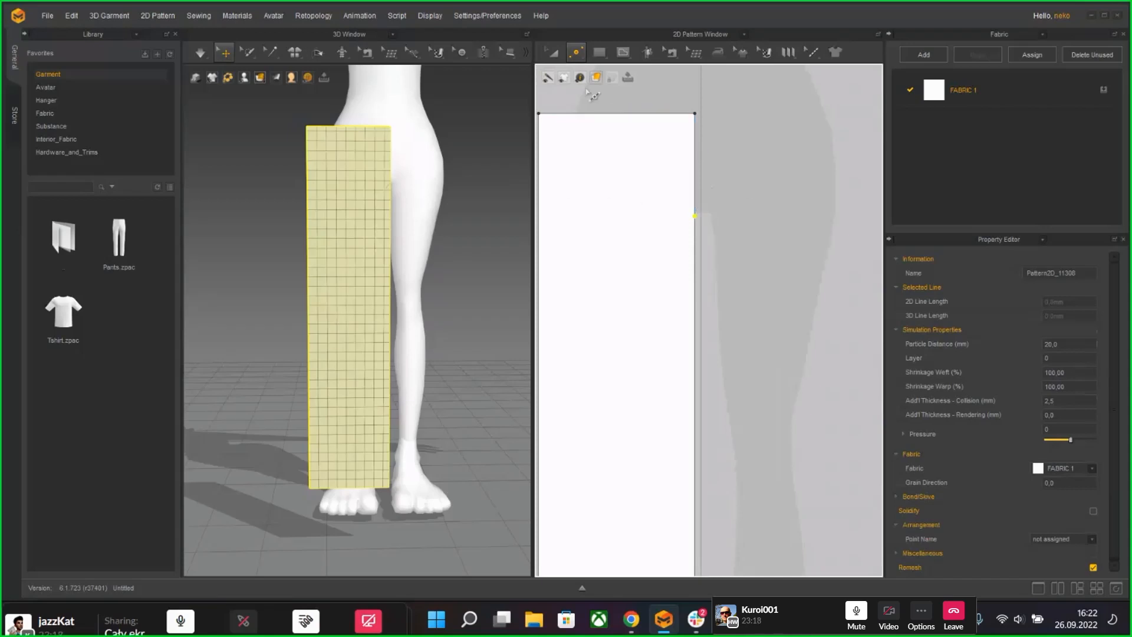
{"action": "left_click", "coordinate": [567, 52]}
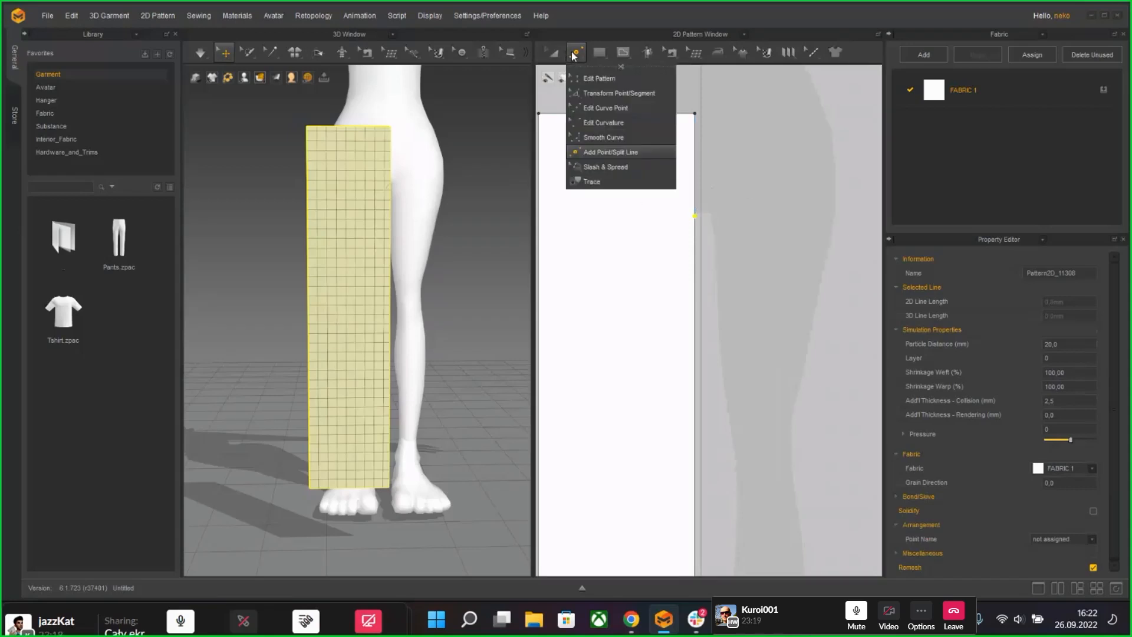
{"action": "left_click", "coordinate": [590, 77]}
{"action": "left_click_drag", "start_coordinate": [702, 124], "coordinate": [662, 125]}
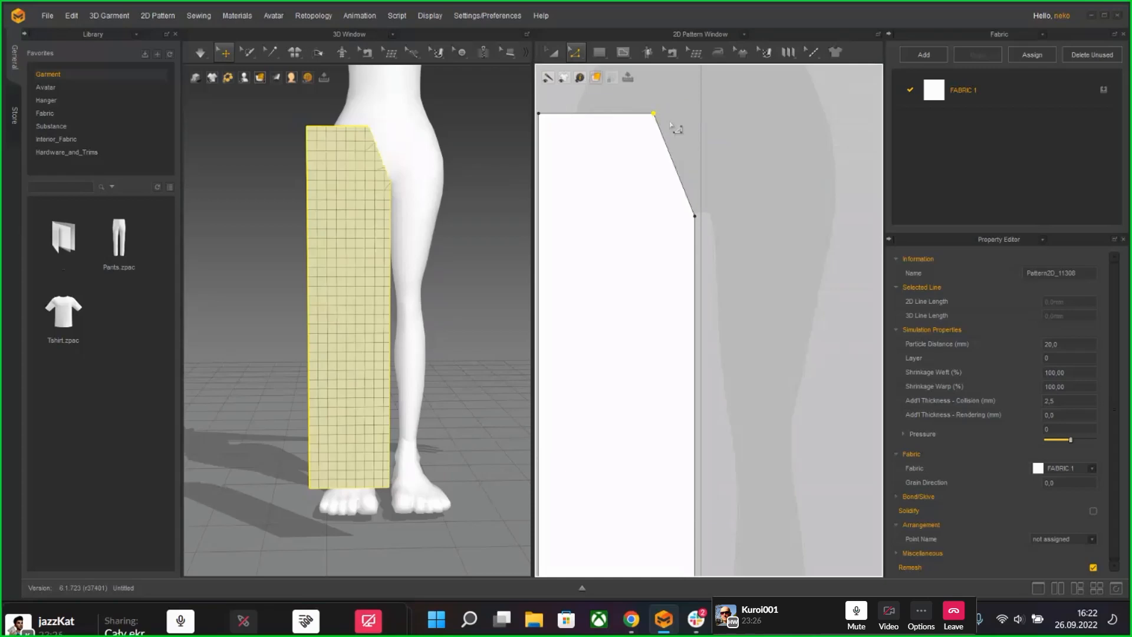
Step: Examine in 3D how the pattern's slanted crotch edge and leg length sit against the avatar
{"action": "key", "text": "XF86AudioLowerVolume"}
{"action": "right_click_drag", "start_coordinate": [447, 378], "coordinate": [352, 351]}
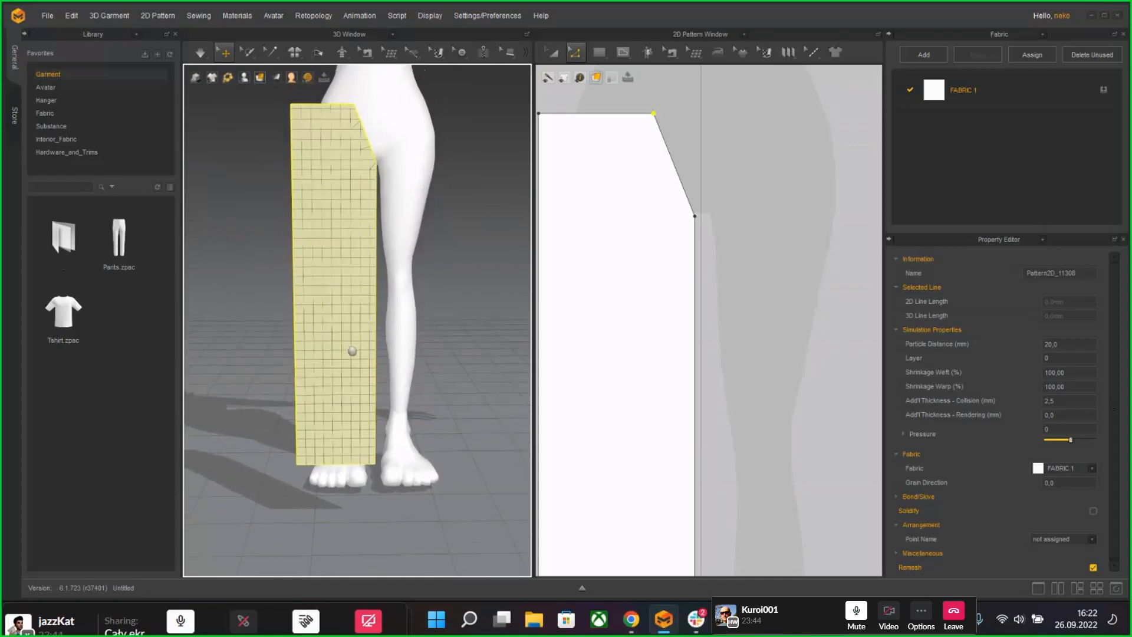
{"action": "scroll", "coordinate": [311, 323], "scroll_direction": "up", "scroll_amount": 2}
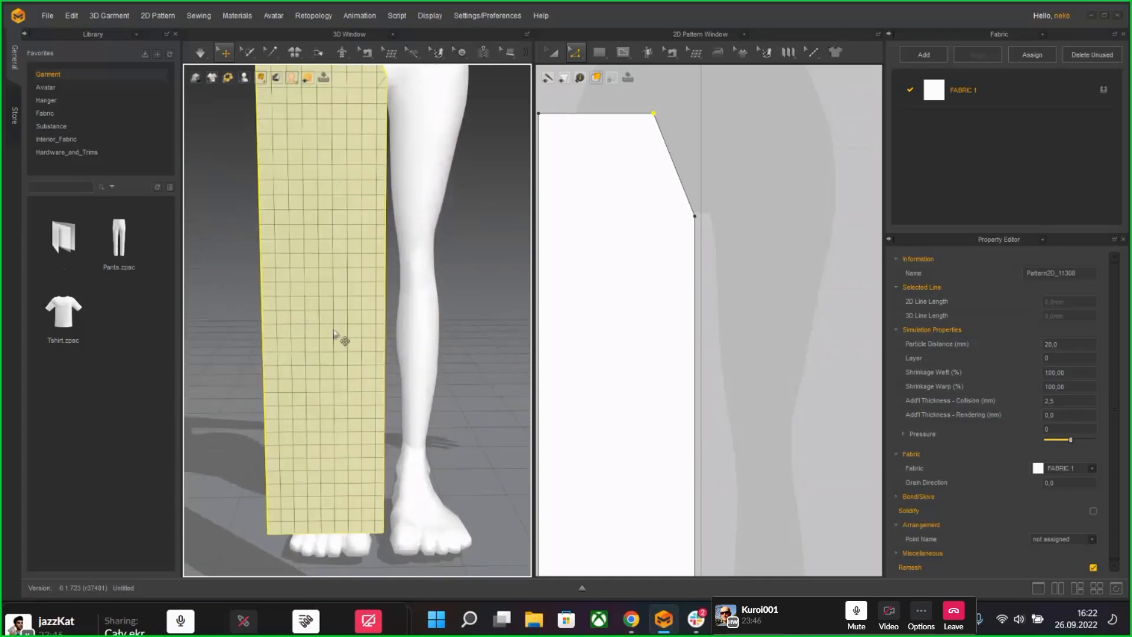
{"action": "middle_click_drag", "start_coordinate": [385, 271], "coordinate": [417, 370]}
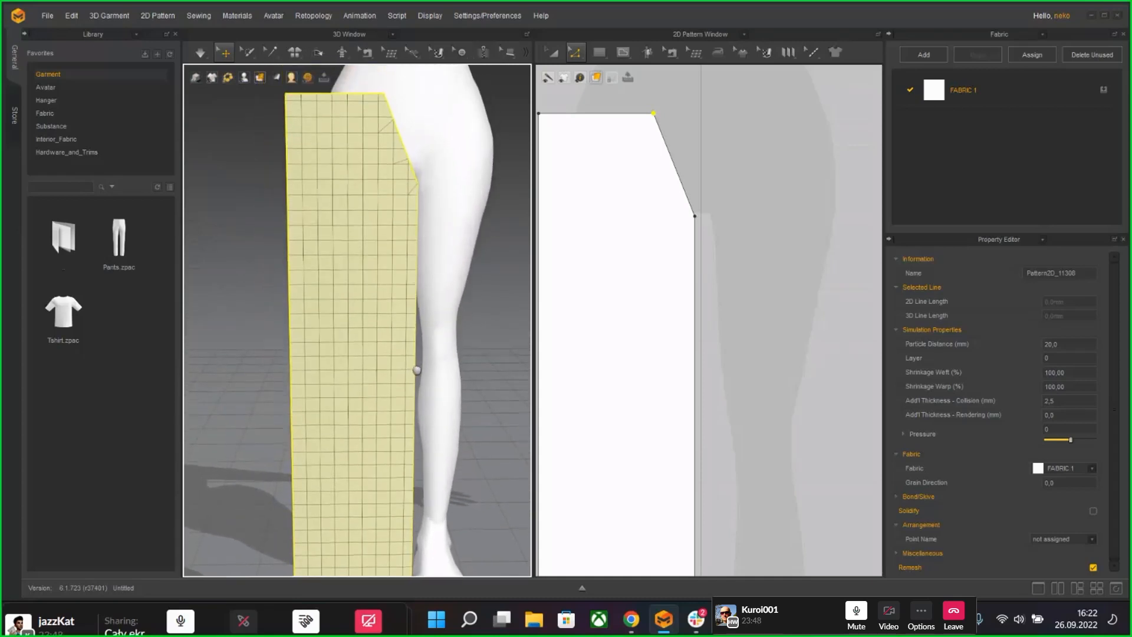
{"action": "scroll", "coordinate": [378, 351], "scroll_direction": "down", "scroll_amount": 1}
{"action": "scroll", "coordinate": [377, 351], "scroll_direction": "down", "scroll_amount": 1}
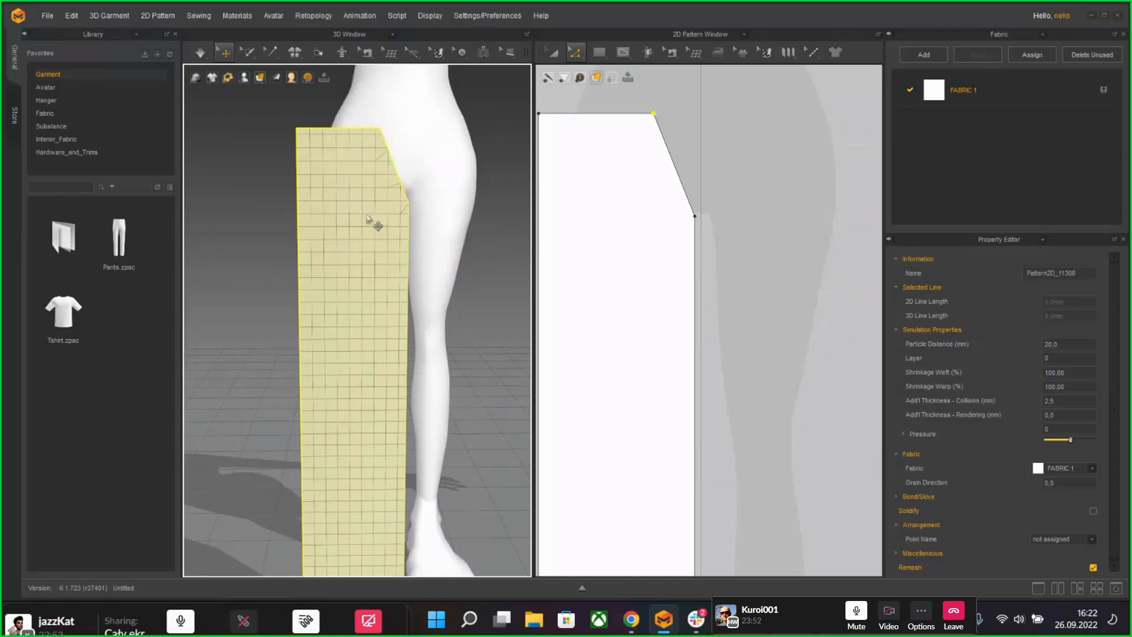
Step: Undo the slanted upper edge and the added crotch-height point on the leg pattern
{"action": "scroll", "coordinate": [376, 311], "scroll_direction": "down", "scroll_amount": 3}
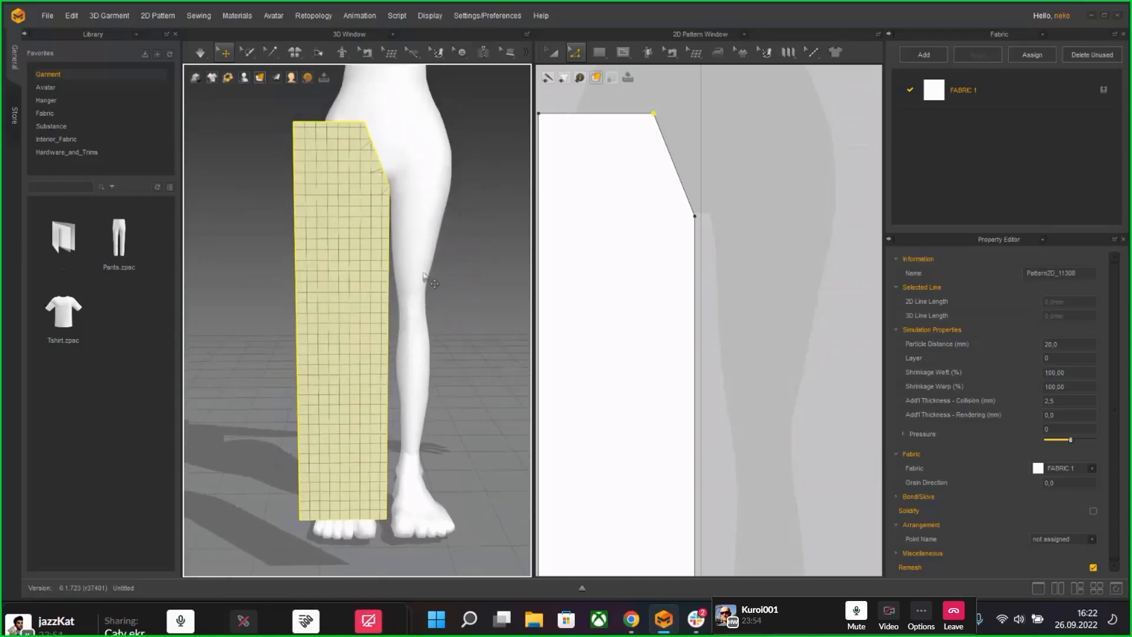
{"action": "key", "text": "ctrl+z"}
{"action": "key", "text": "ctrl+z"}
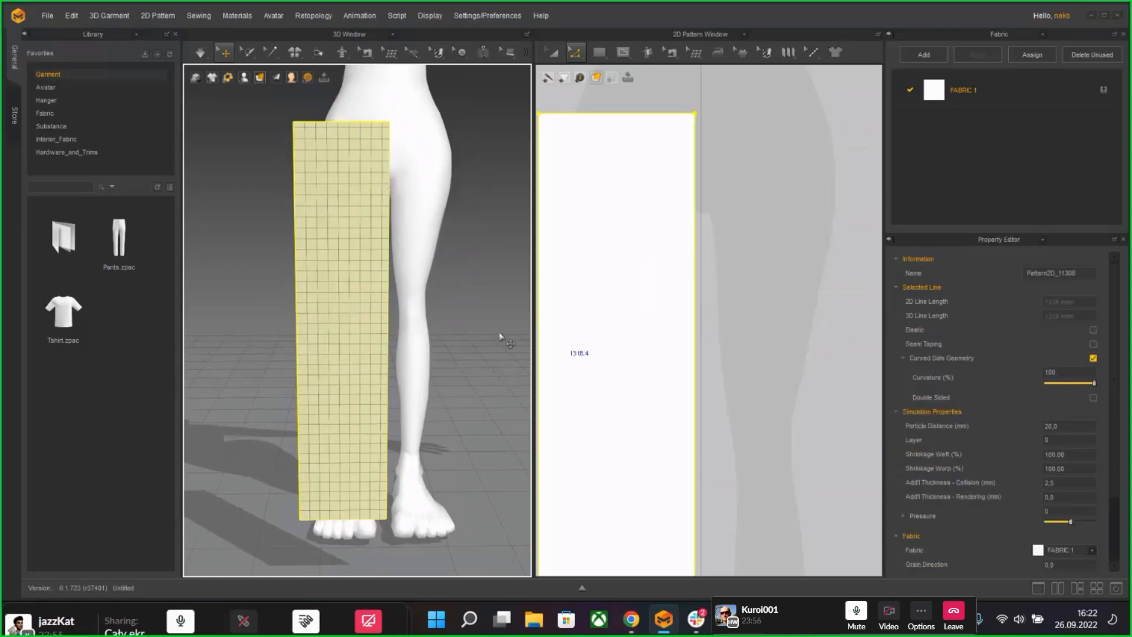
Step: Run Remeshing to Retopology on the selected leg pattern with a polygon count of 500
{"action": "right_click", "coordinate": [349, 323]}
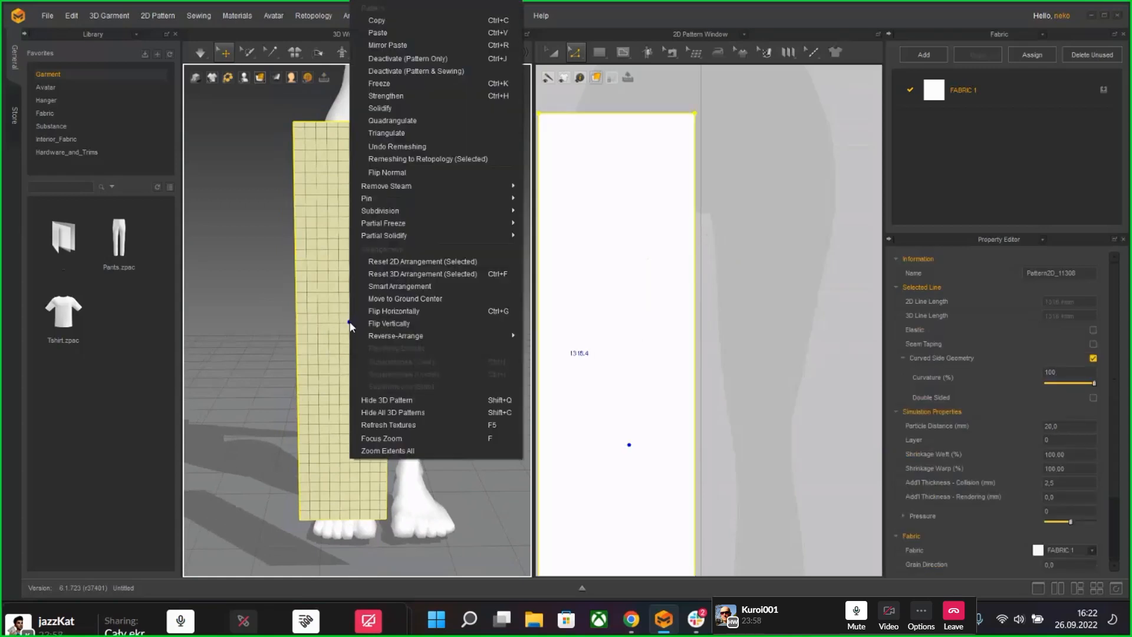
{"action": "left_click", "coordinate": [275, 277]}
{"action": "left_click", "coordinate": [325, 271]}
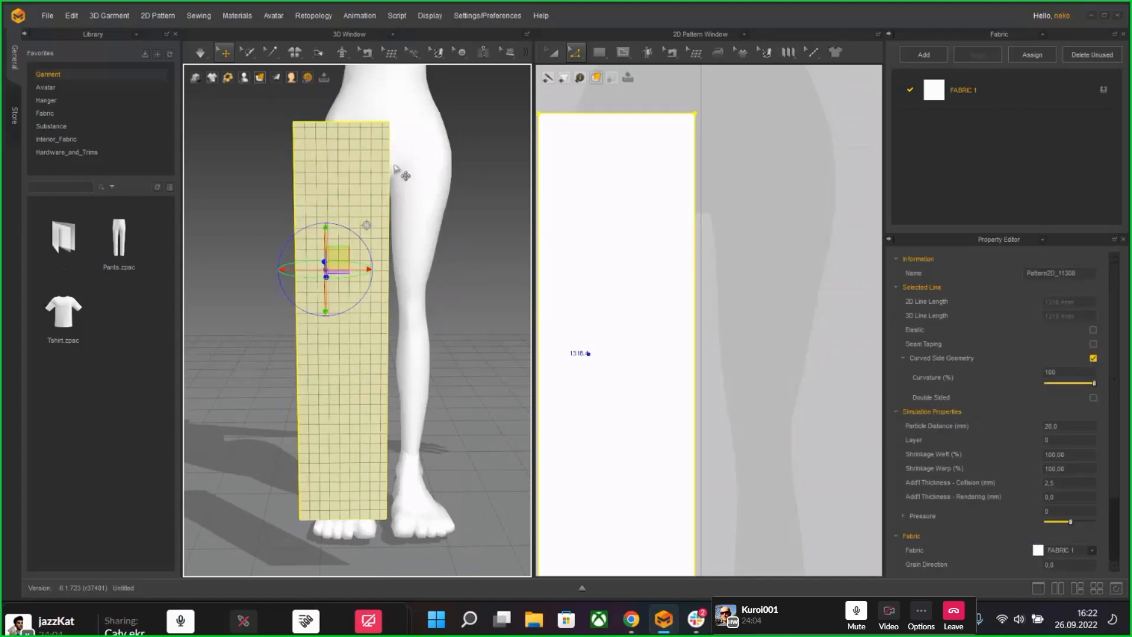
{"action": "right_click", "coordinate": [328, 205]}
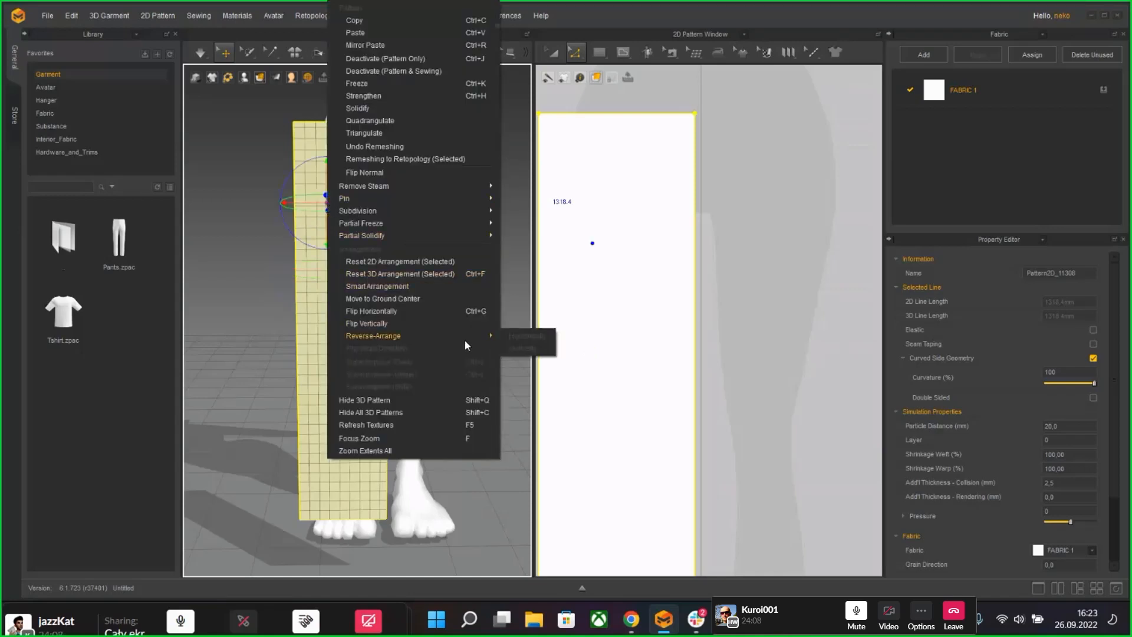
{"action": "mouse_move", "coordinate": [430, 212]}
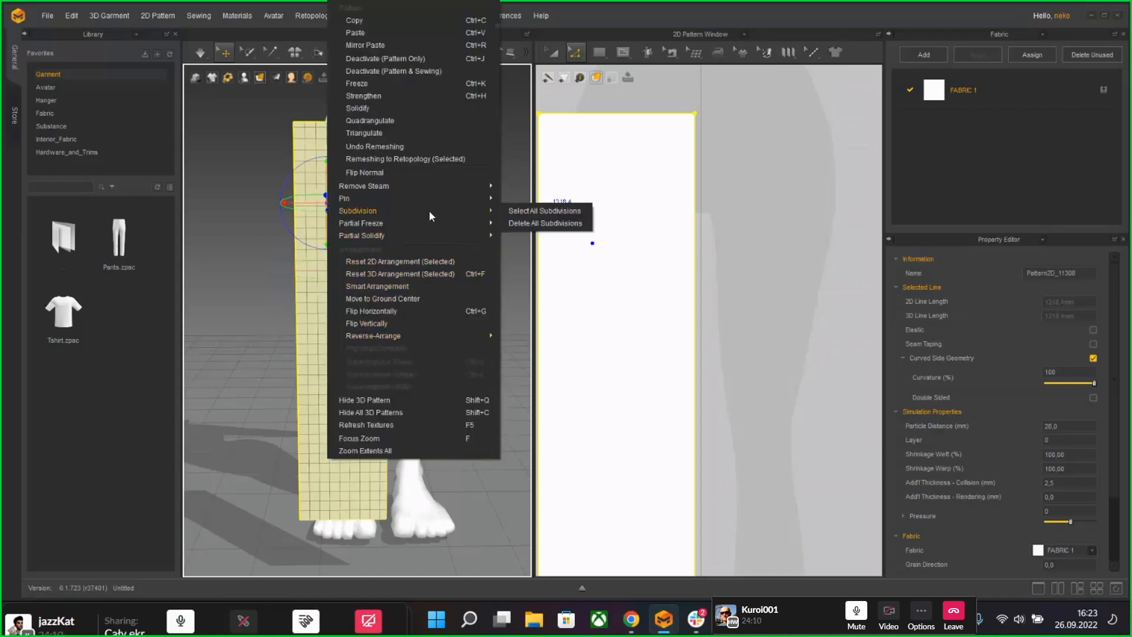
{"action": "left_click", "coordinate": [433, 160]}
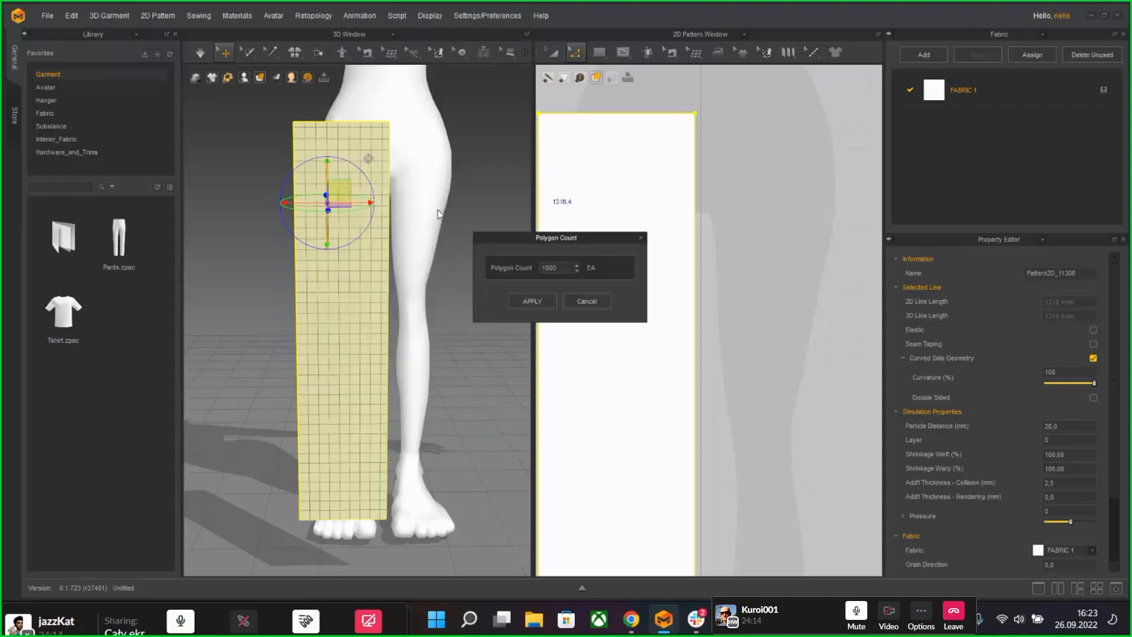
{"action": "left_click_drag", "start_coordinate": [565, 266], "coordinate": [491, 265]}
{"action": "type", "text": "500"}
{"action": "left_click", "coordinate": [550, 303]}
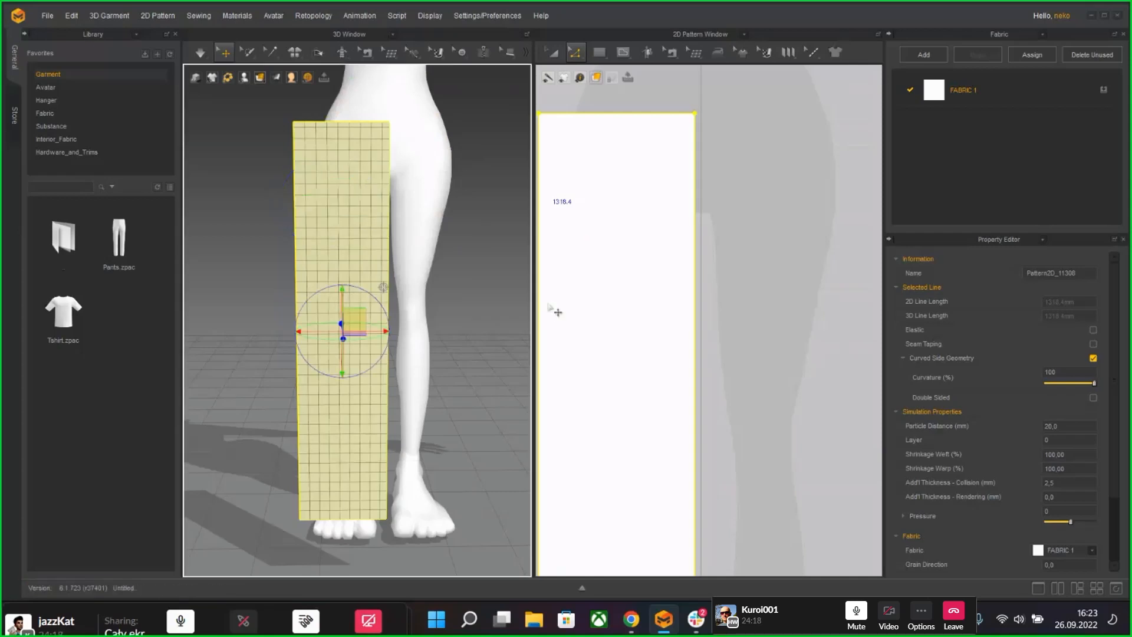
Step: Bring up the leg pattern's retopology grid with Edit Topology and apply Remesh (replace)
{"action": "scroll", "coordinate": [619, 298], "scroll_direction": "up", "scroll_amount": 2}
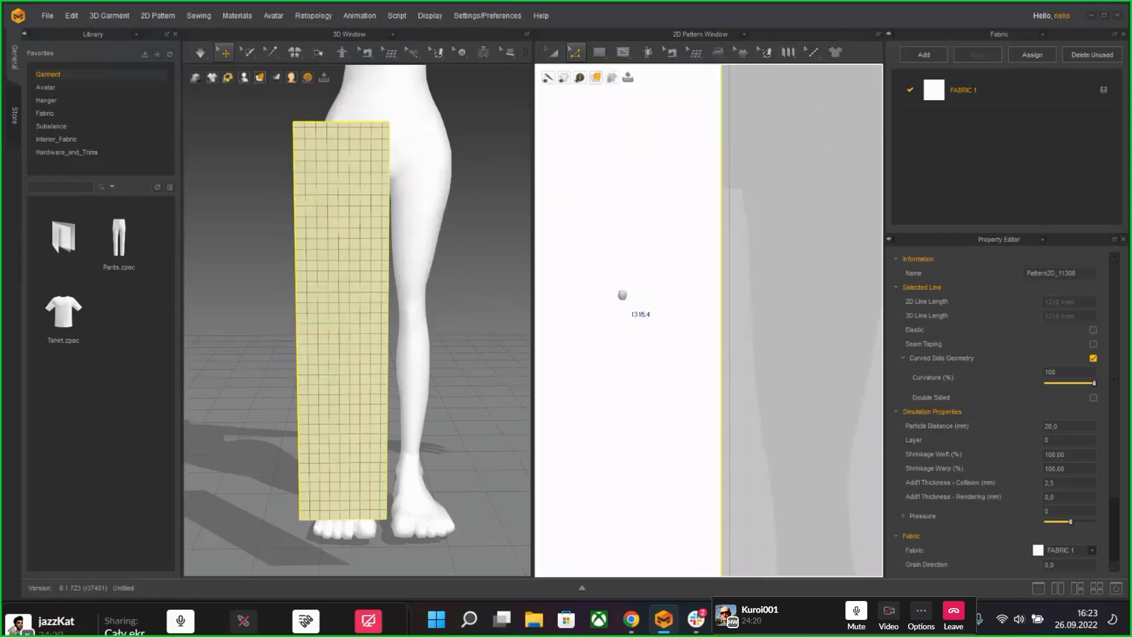
{"action": "scroll", "coordinate": [675, 218], "scroll_direction": "down", "scroll_amount": 3}
{"action": "left_click", "coordinate": [695, 53]}
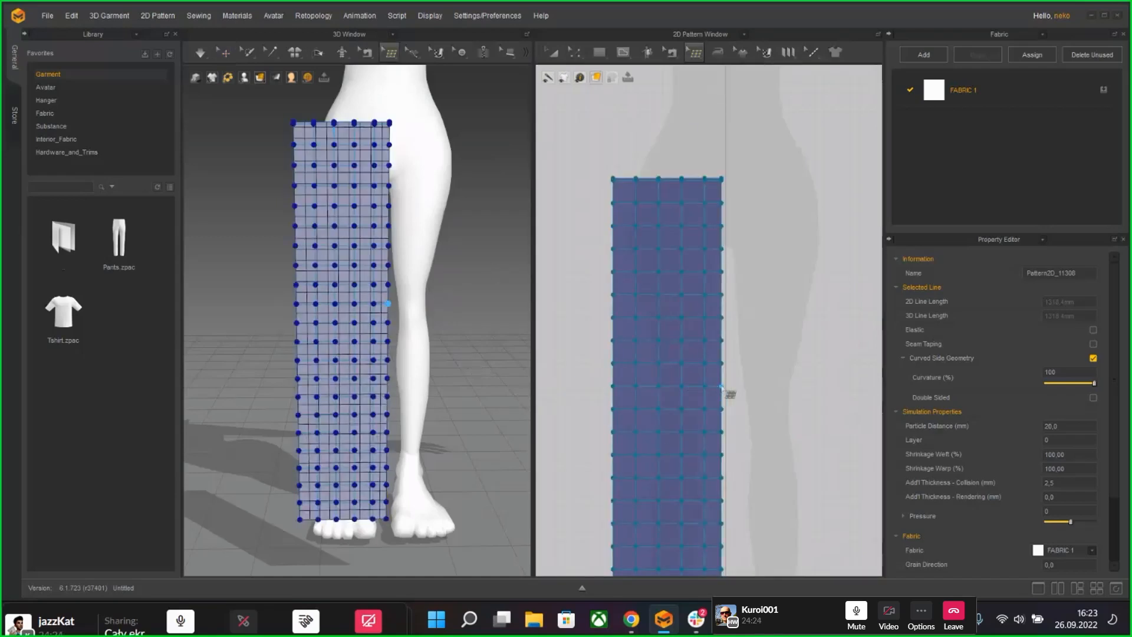
{"action": "right_click_drag", "start_coordinate": [728, 391], "coordinate": [713, 307]}
{"action": "scroll", "coordinate": [685, 151], "scroll_direction": "up", "scroll_amount": 2}
{"action": "scroll", "coordinate": [685, 151], "scroll_direction": "up", "scroll_amount": 3}
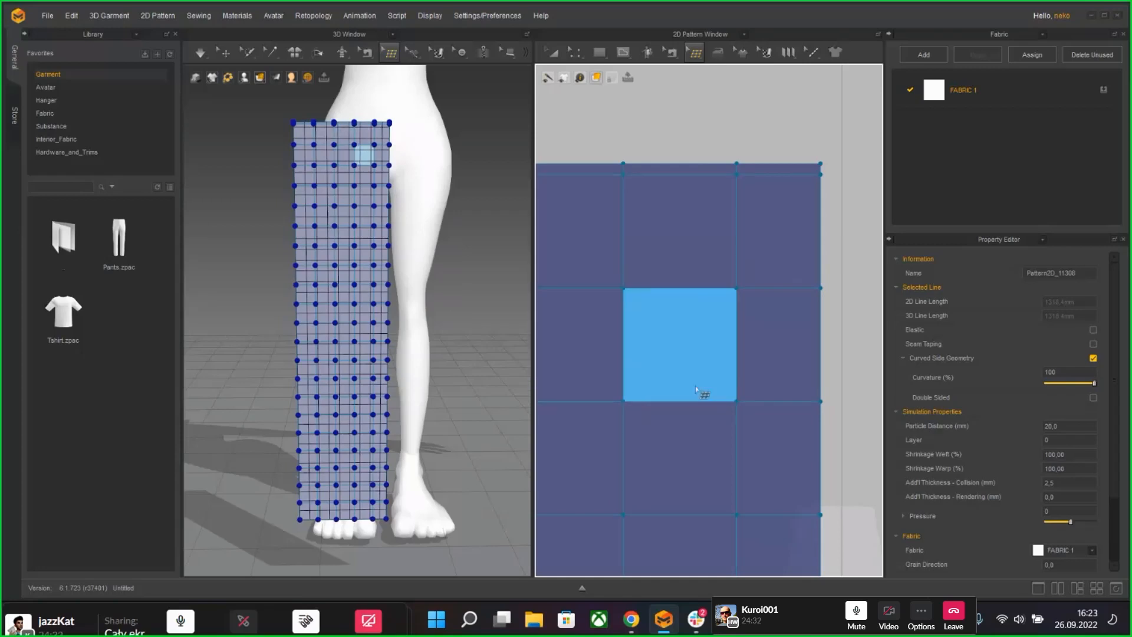
{"action": "scroll", "coordinate": [703, 386], "scroll_direction": "down", "scroll_amount": 6}
{"action": "middle_click_drag", "start_coordinate": [670, 426], "coordinate": [685, 307]}
{"action": "right_click", "coordinate": [683, 298]}
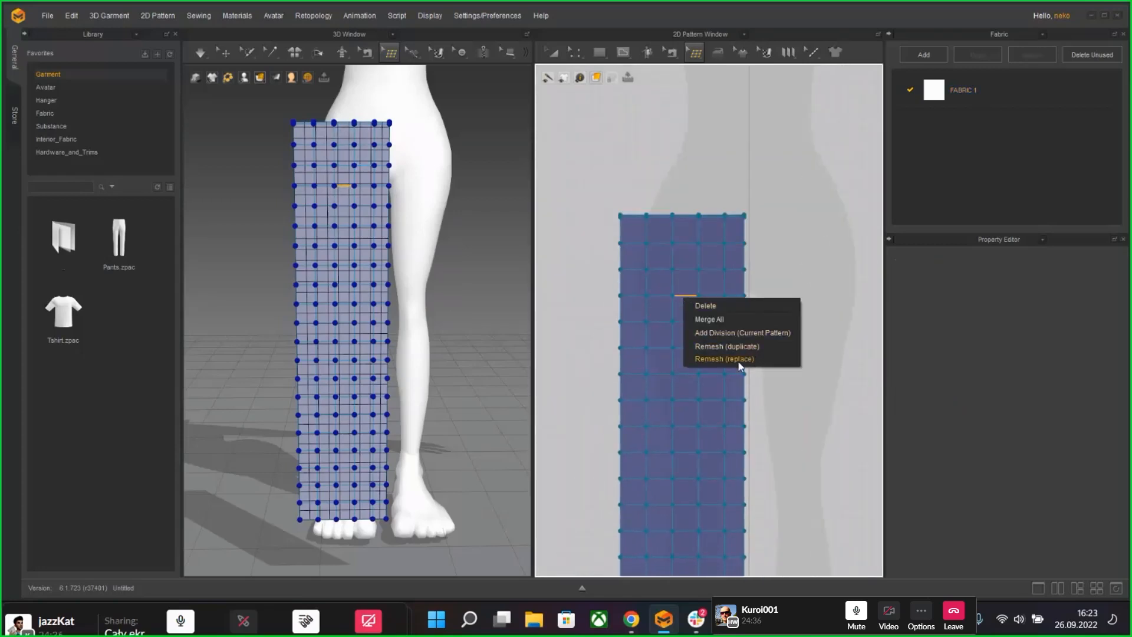
{"action": "left_click", "coordinate": [722, 359]}
{"action": "left_click", "coordinate": [354, 298]}
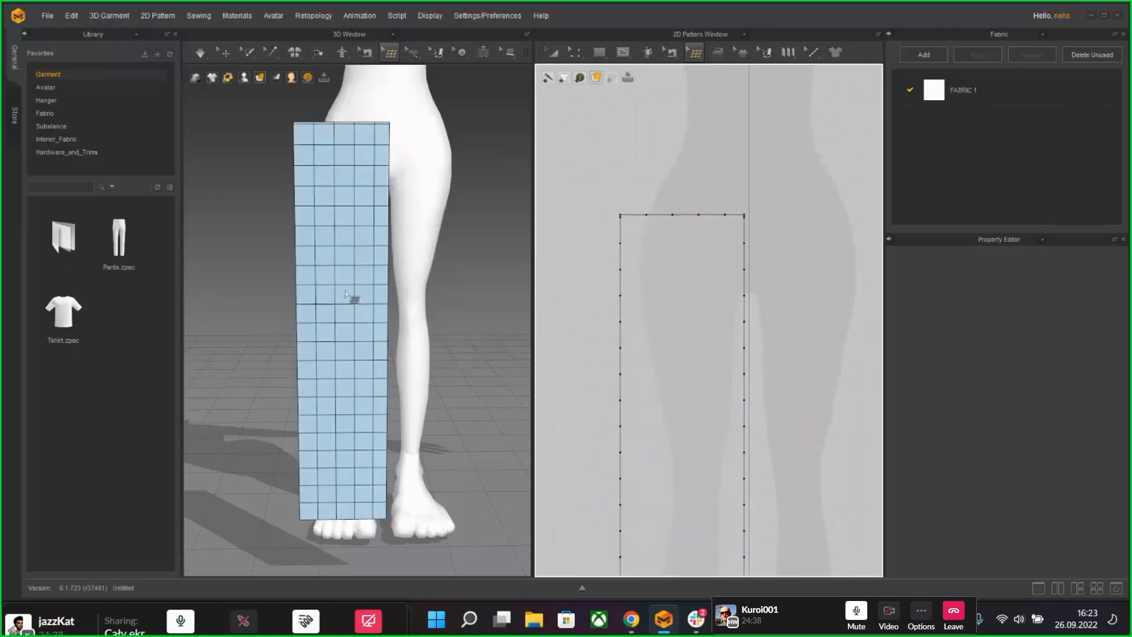
Step: Select the remeshed leg pattern and try to paste a copy beside the original in the 2D pattern window
{"action": "right_click_drag", "start_coordinate": [354, 298], "coordinate": [399, 286]}
{"action": "right_click_drag", "start_coordinate": [389, 194], "coordinate": [459, 172]}
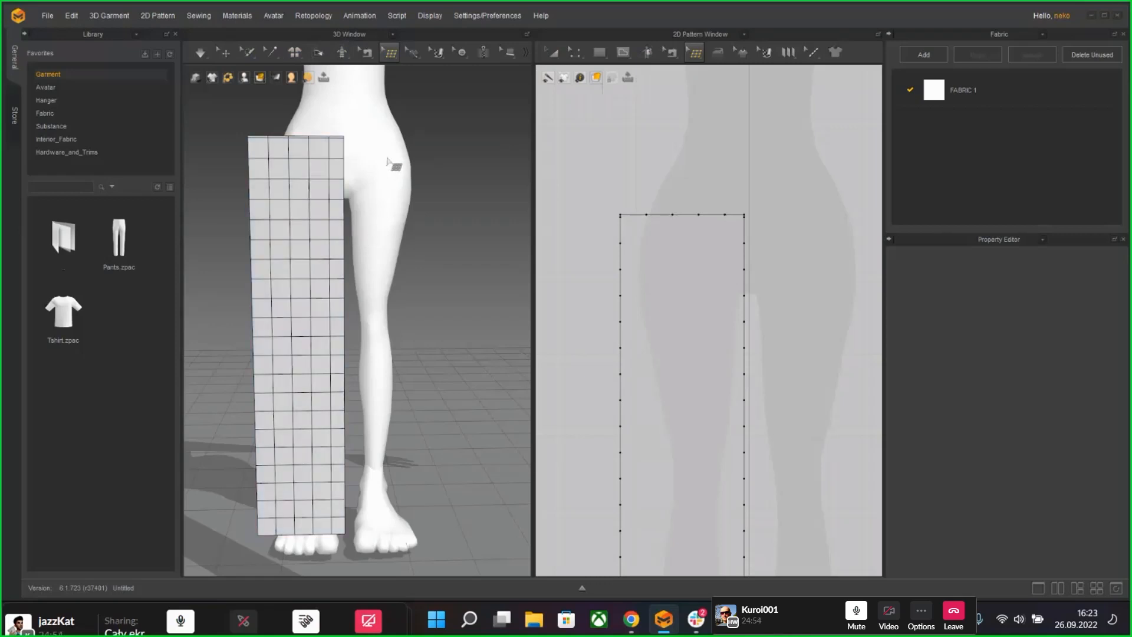
{"action": "key", "text": "q"}
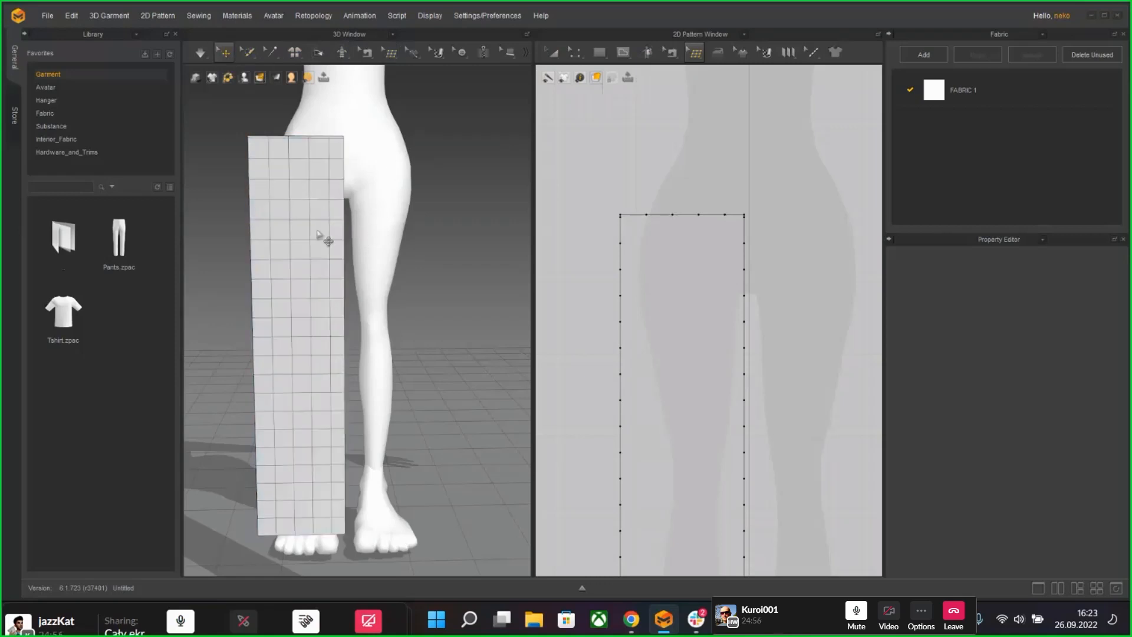
{"action": "left_click", "coordinate": [318, 235]}
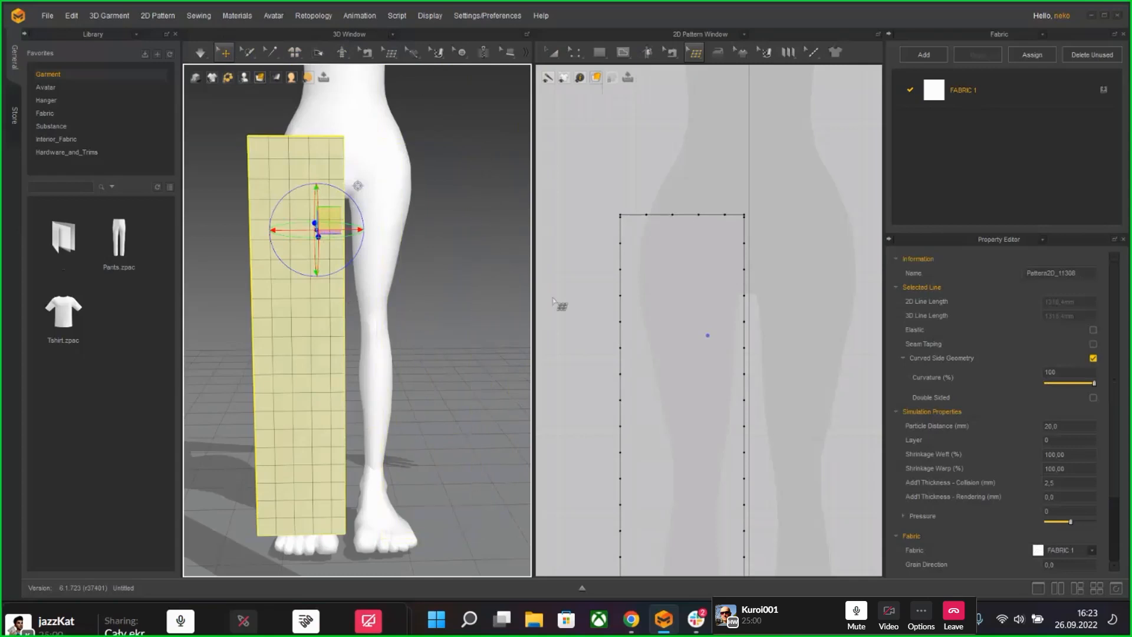
{"action": "scroll", "coordinate": [803, 362], "scroll_direction": "down", "scroll_amount": 3}
{"action": "right_click_drag", "start_coordinate": [803, 361], "coordinate": [759, 293]}
{"action": "left_click", "coordinate": [552, 54]}
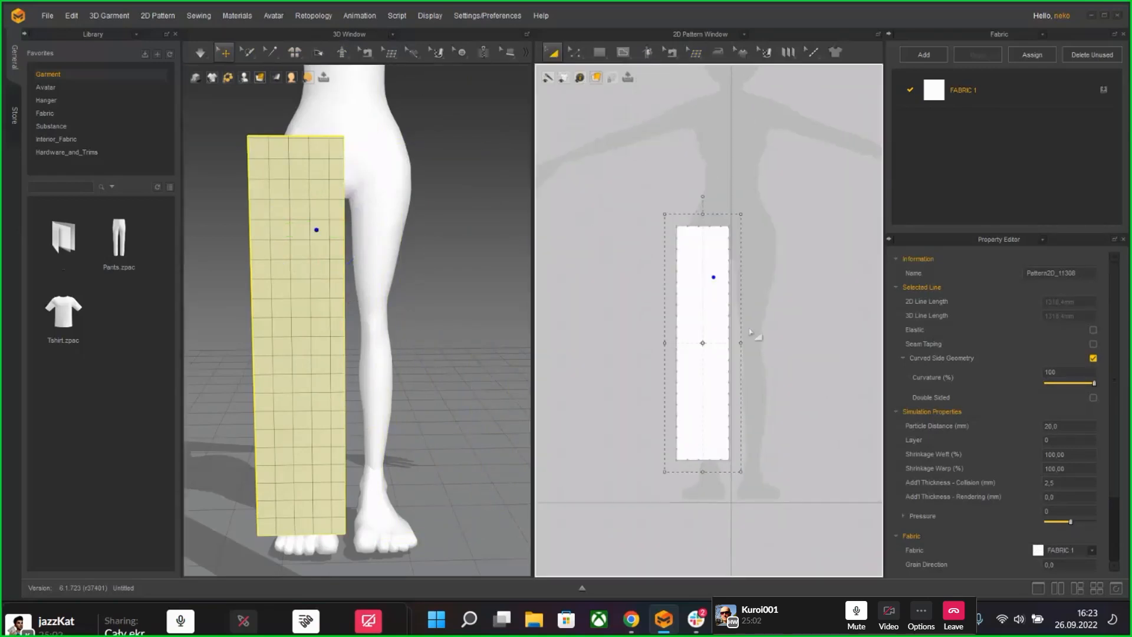
{"action": "key", "text": "ctrl+v"}
{"action": "left_click", "coordinate": [811, 346]}
{"action": "left_click", "coordinate": [321, 302]}
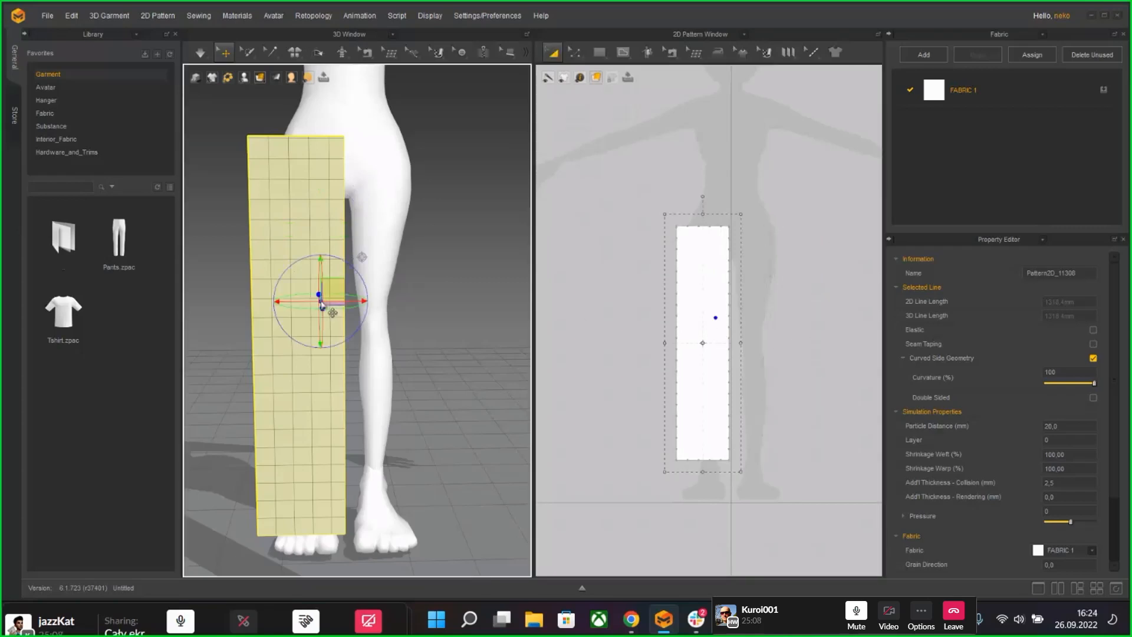
Step: Try Mirror Paste on the leg pattern and shift the piece slightly outward in the 2D pattern window
{"action": "left_click", "coordinate": [713, 367]}
{"action": "right_click", "coordinate": [713, 366]}
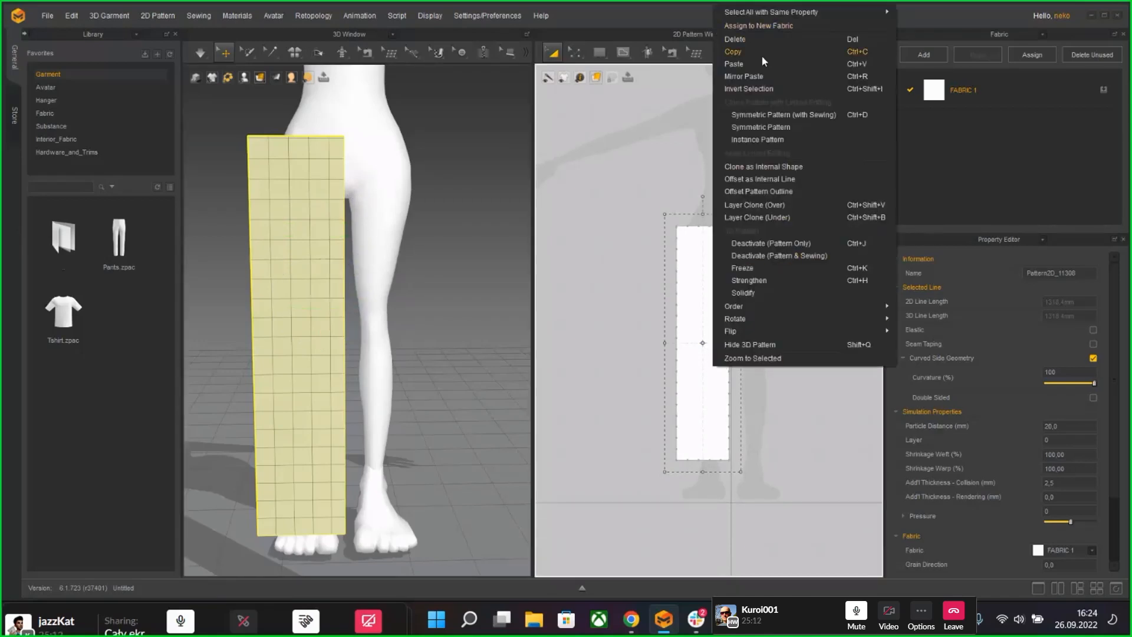
{"action": "left_click", "coordinate": [768, 78]}
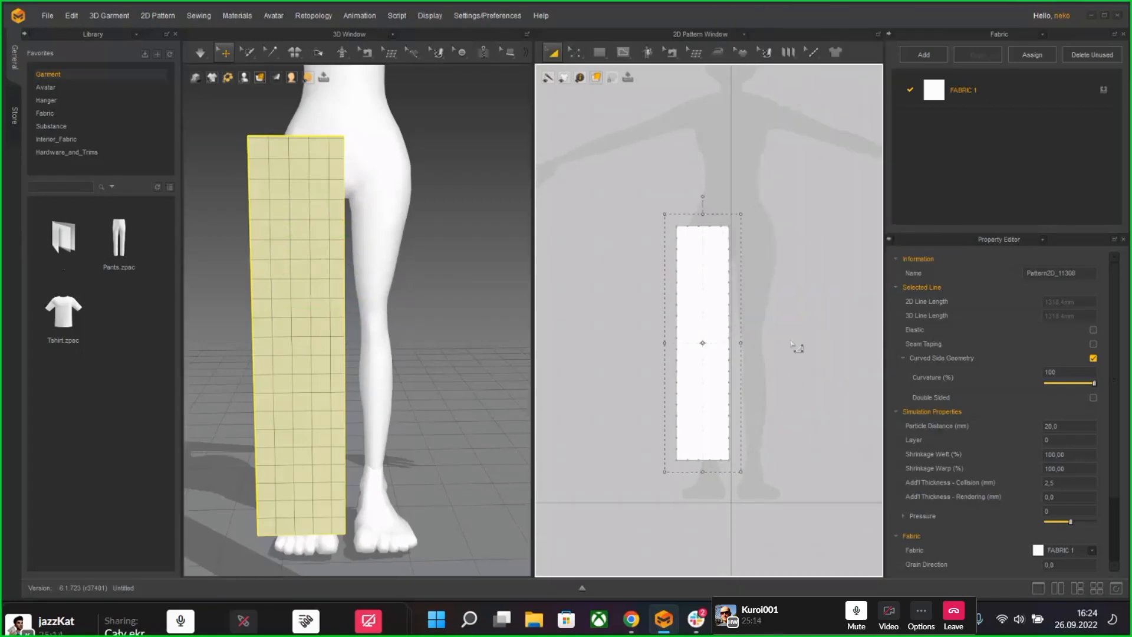
{"action": "mouse_move", "coordinate": [697, 305]}
{"action": "left_mouse_down"}
{"action": "mouse_move", "coordinate": [812, 314]}
{"action": "mouse_move", "coordinate": [680, 304]}
{"action": "left_mouse_up"}
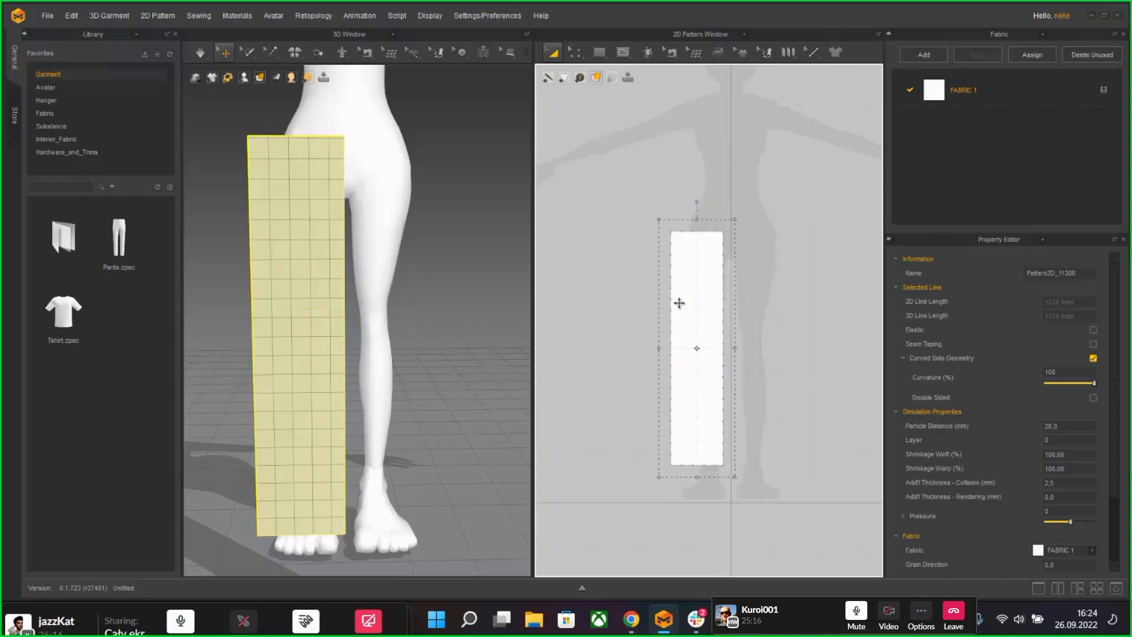
Step: Undo the leg pattern's shift and the Remesh (replace) operation, and select the piece again in 3D
{"action": "key", "text": "ctrl+z"}
{"action": "key", "text": "ctrl+z"}
{"action": "scroll", "coordinate": [775, 341], "scroll_direction": "down", "scroll_amount": 2}
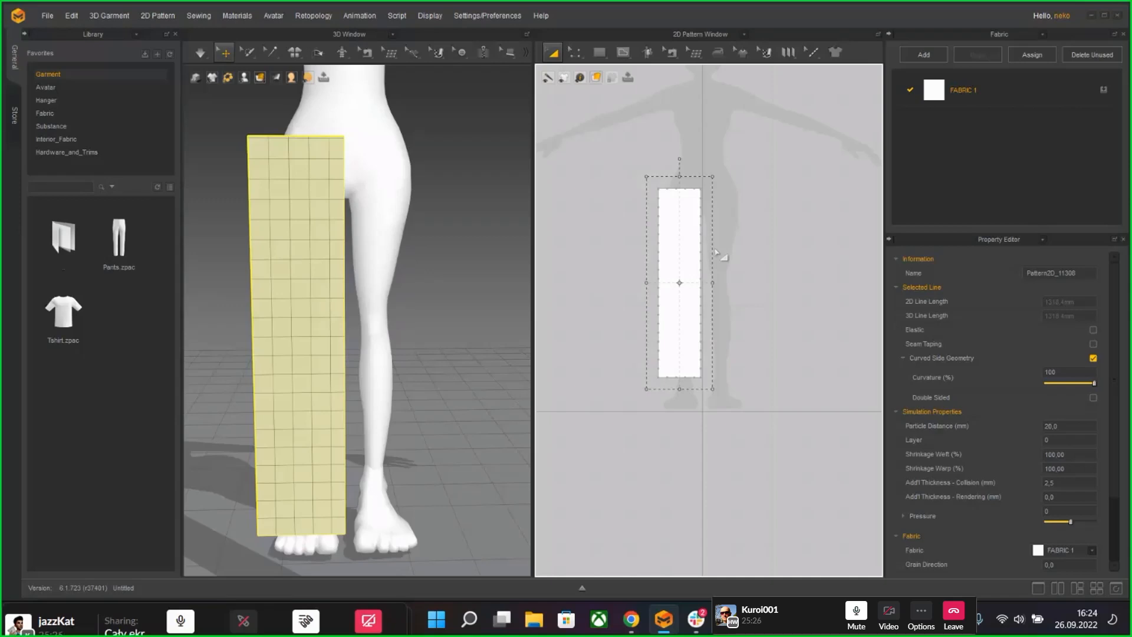
{"action": "left_click", "coordinate": [716, 253]}
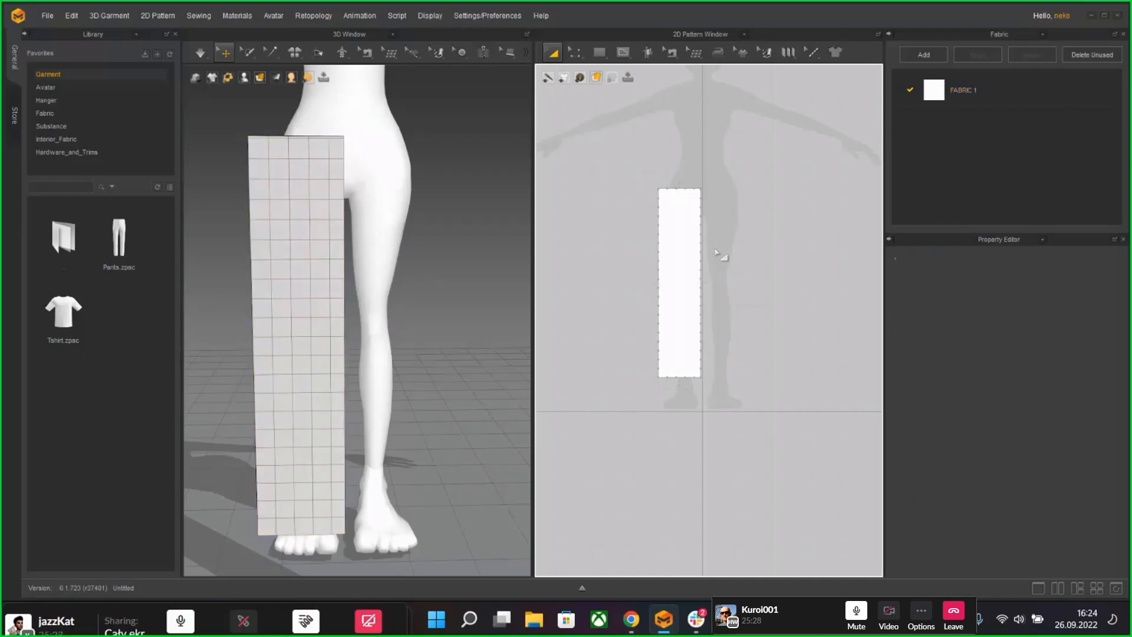
{"action": "left_click", "coordinate": [320, 255]}
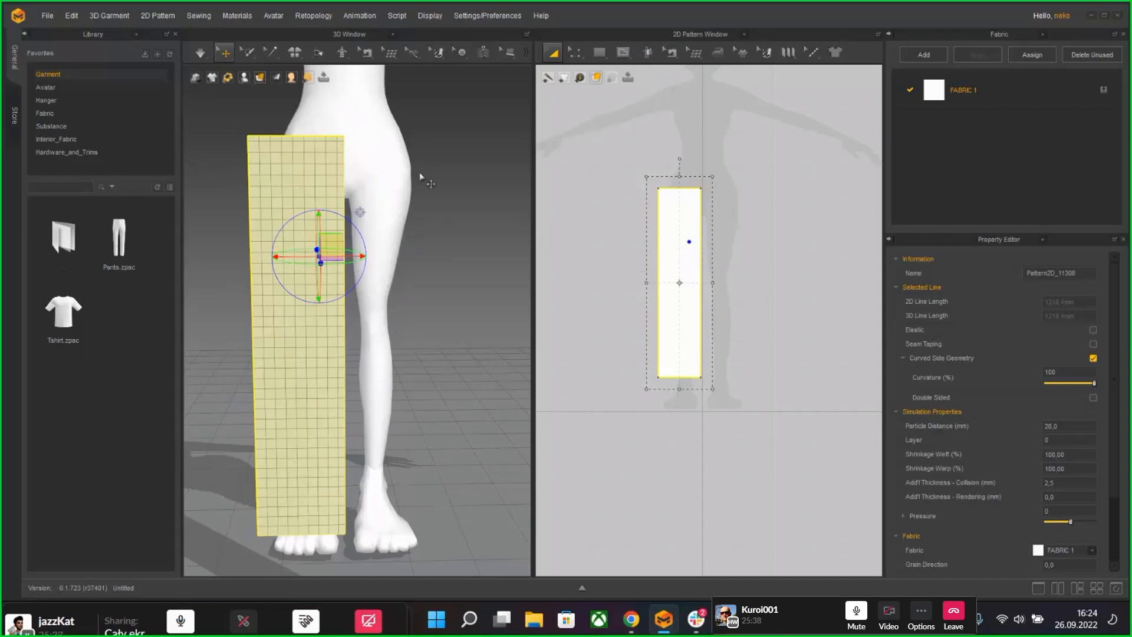
{"action": "left_click", "coordinate": [390, 52]}
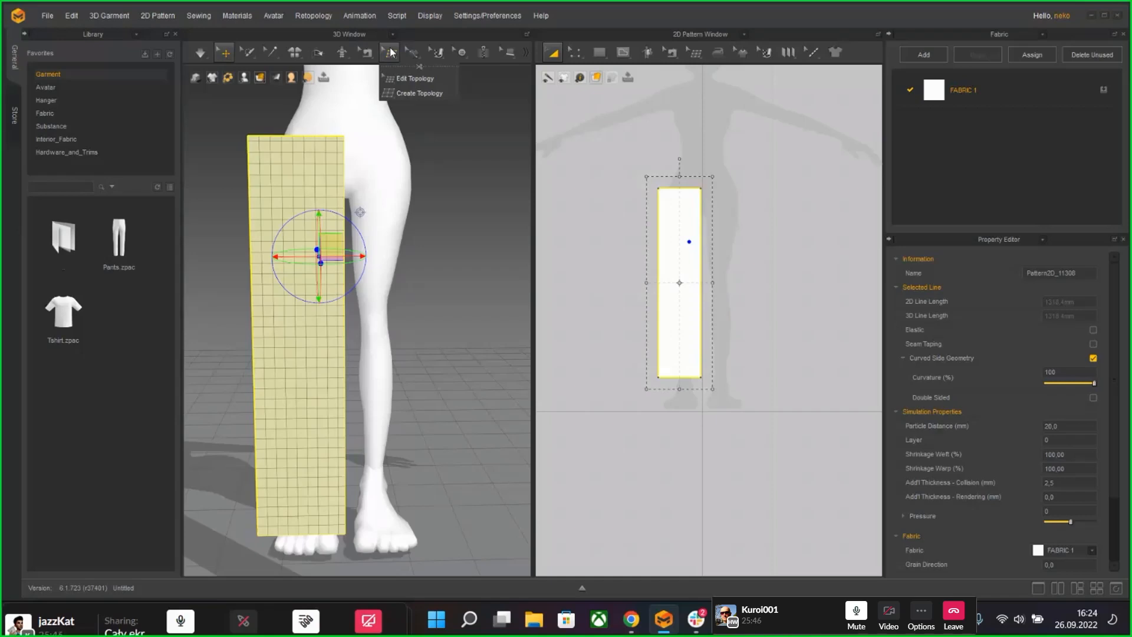
{"action": "left_click", "coordinate": [402, 416]}
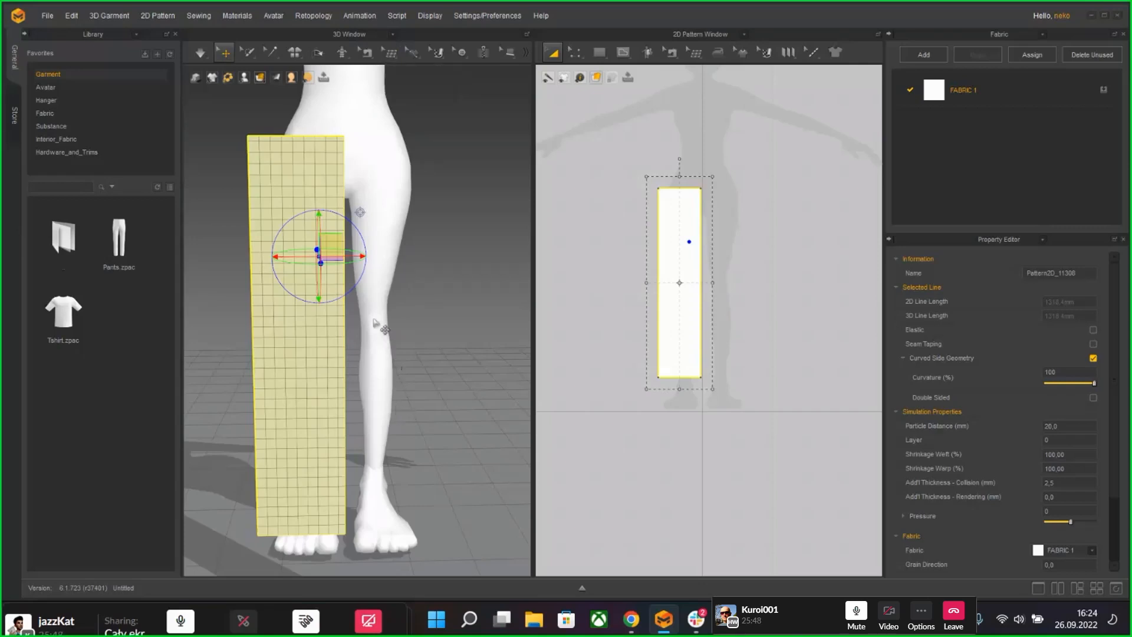
{"action": "right_click_drag", "start_coordinate": [389, 288], "coordinate": [290, 248]}
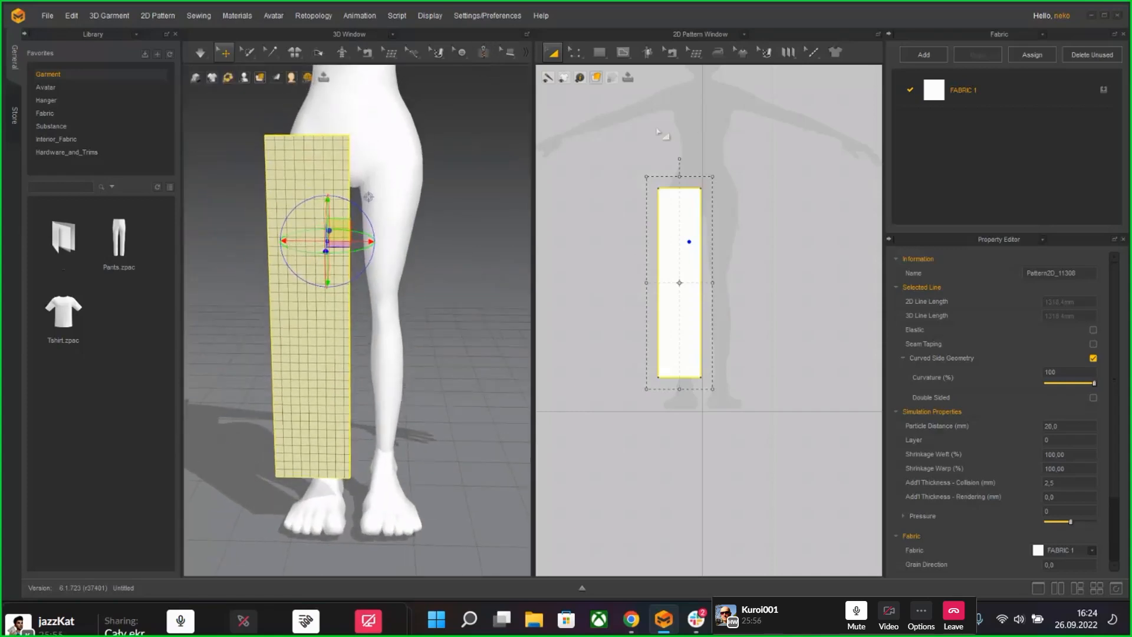
Step: Add a point at crotch height on the leg pattern's inner edge with Add Point/Split Line
{"action": "scroll", "coordinate": [731, 213], "scroll_direction": "up", "scroll_amount": 5}
{"action": "left_click", "coordinate": [731, 224]}
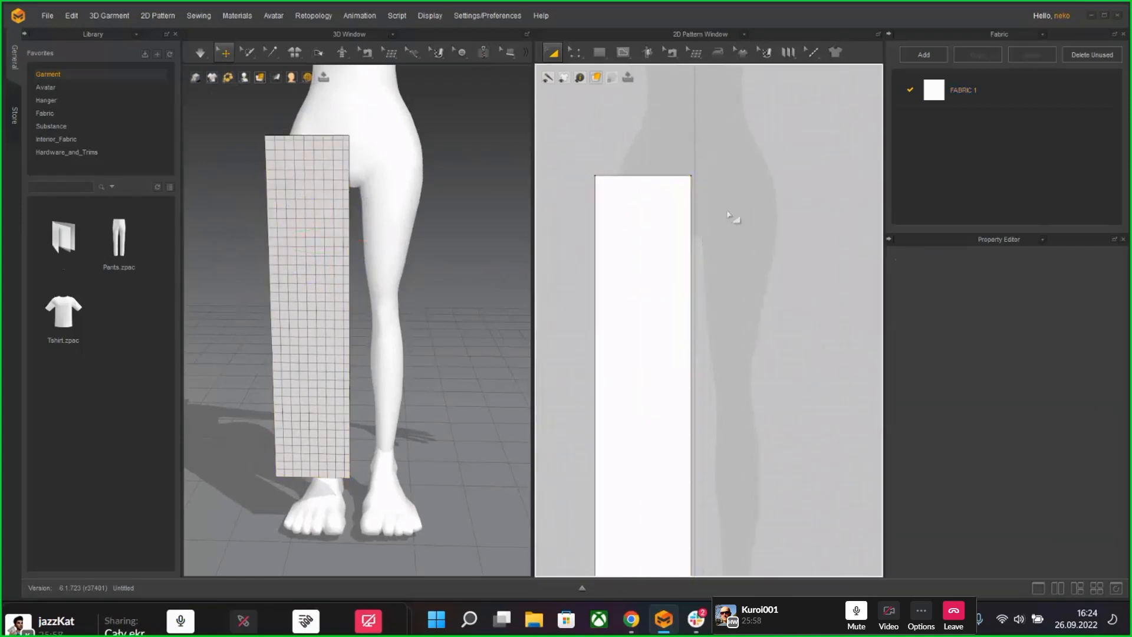
{"action": "left_click", "coordinate": [578, 51]}
{"action": "left_click", "coordinate": [599, 78]}
{"action": "left_click", "coordinate": [581, 55]}
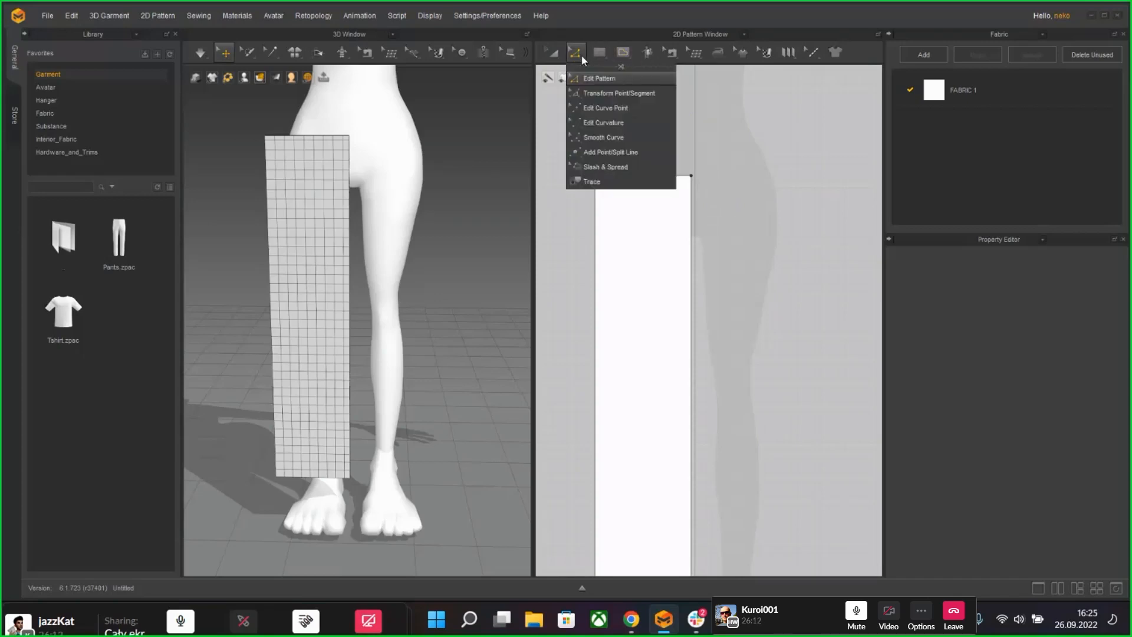
{"action": "left_click", "coordinate": [605, 151]}
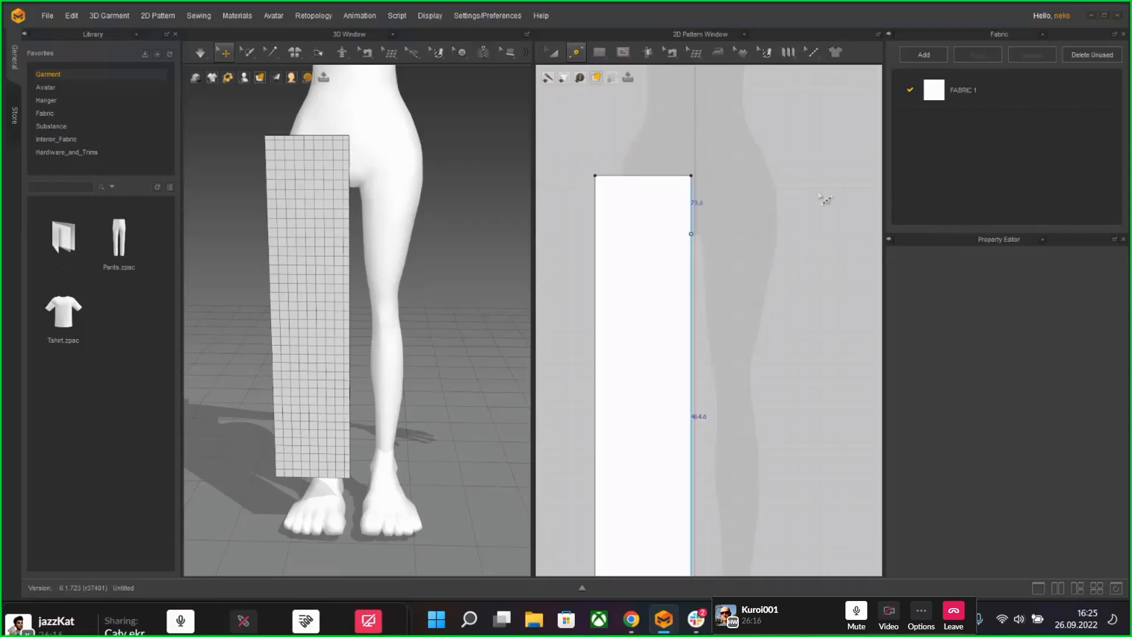
Step: Using Edit Pattern, move the upper inner corner outward along the waist to slant the edge down to the crotch point
{"action": "left_click", "coordinate": [577, 53]}
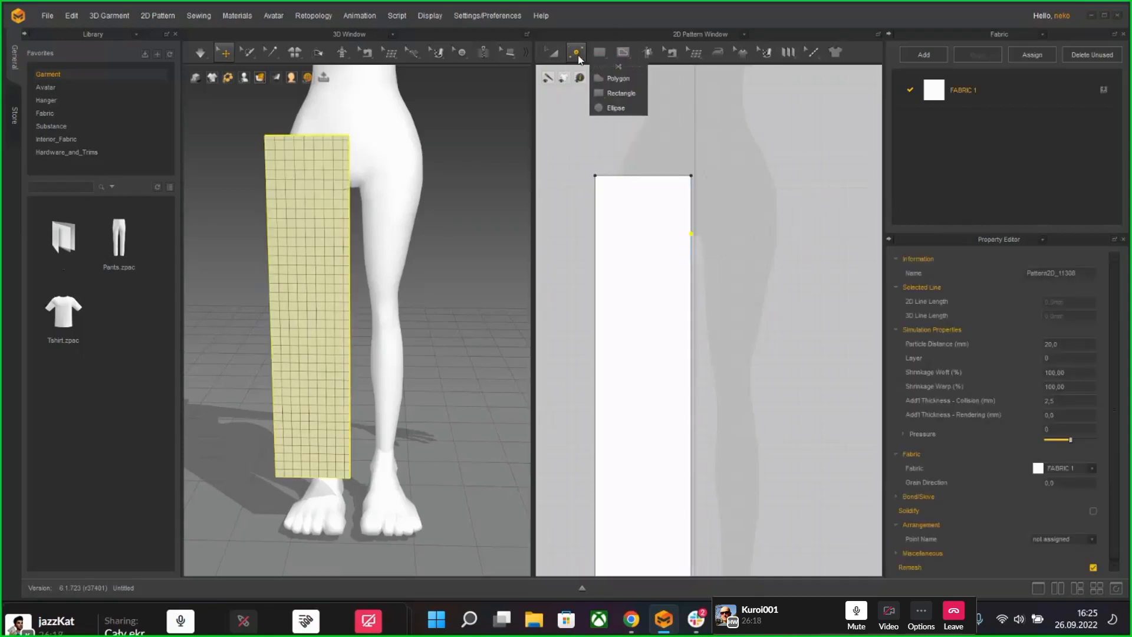
{"action": "key", "text": "z"}
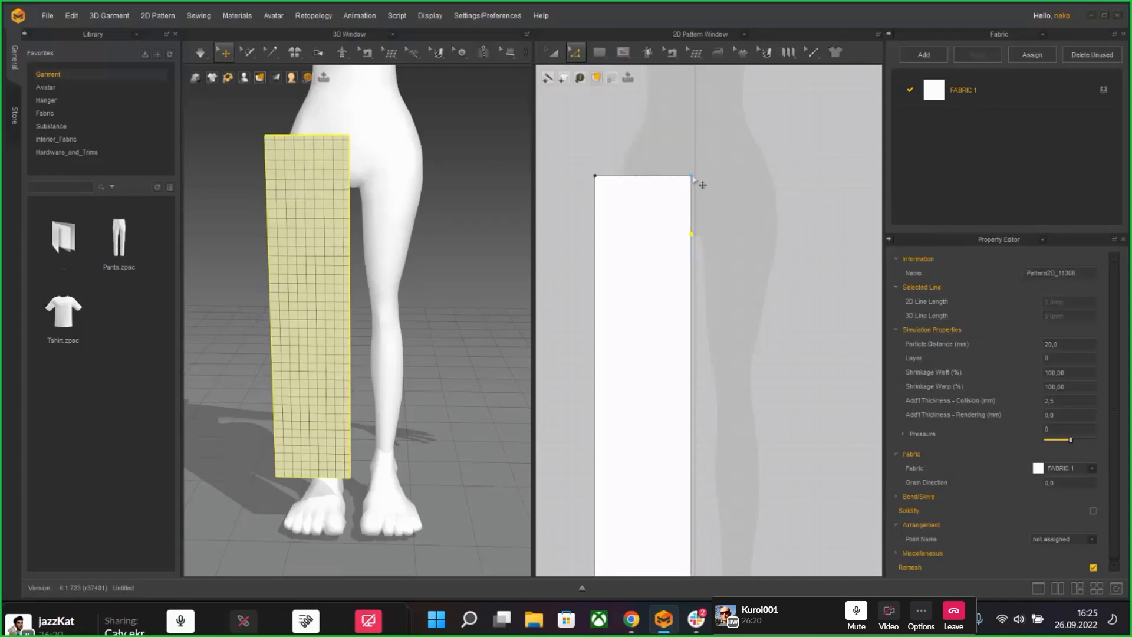
{"action": "left_click_drag", "start_coordinate": [693, 177], "coordinate": [664, 176]}
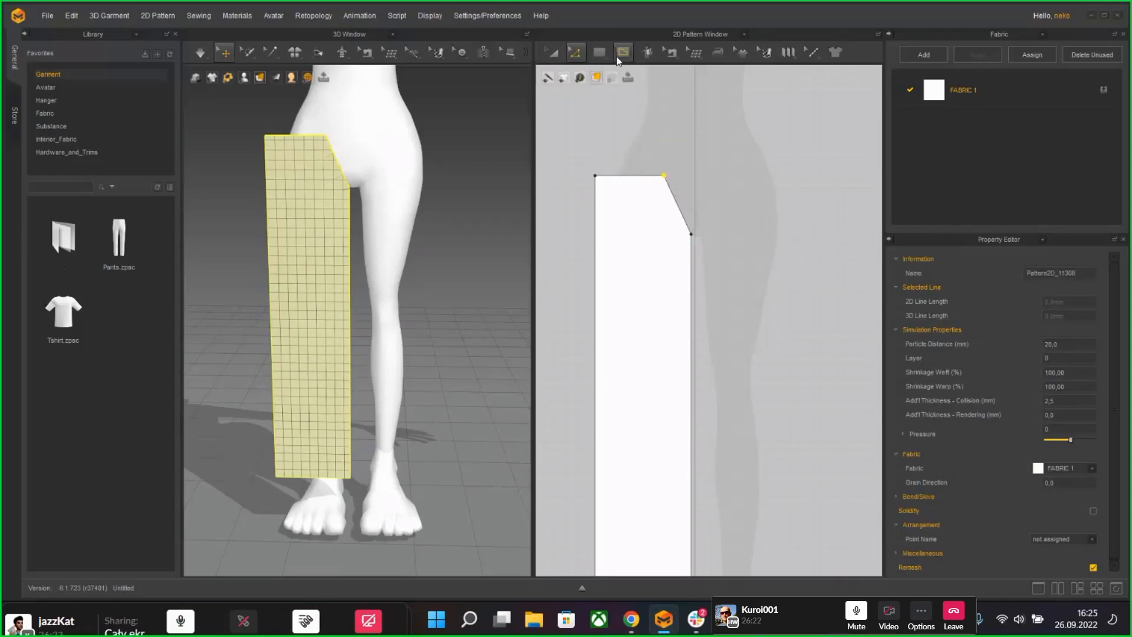
Step: Curve the leg pattern's slanted crotch edge inward with Edit Curvature to form a rounded crotch line
{"action": "left_click", "coordinate": [580, 55]}
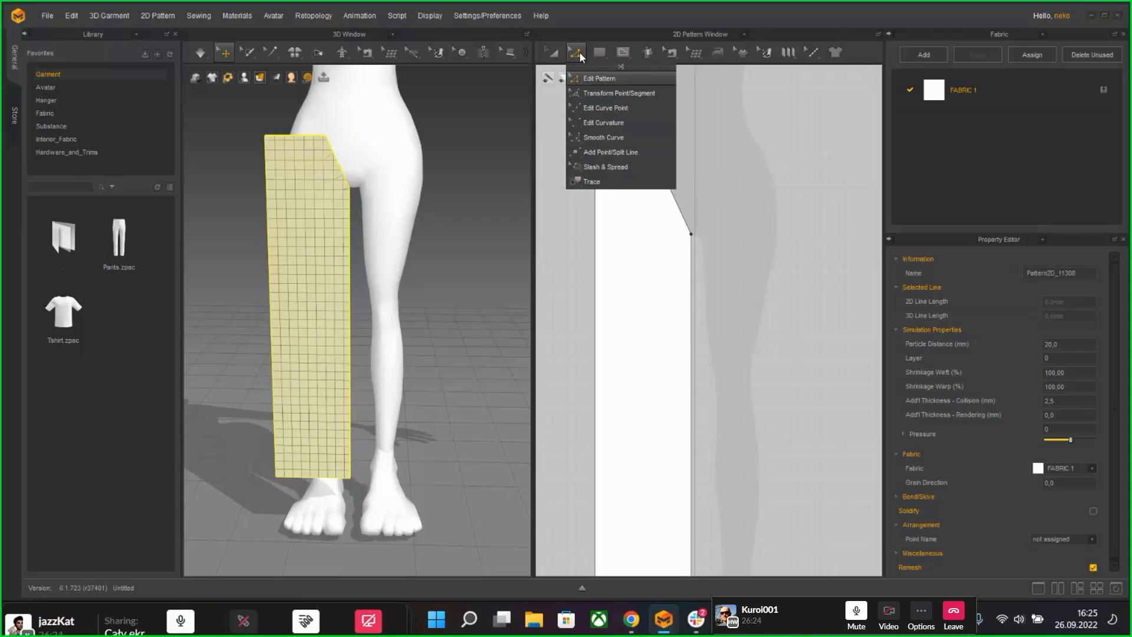
{"action": "left_click", "coordinate": [579, 56]}
{"action": "left_click", "coordinate": [578, 57]}
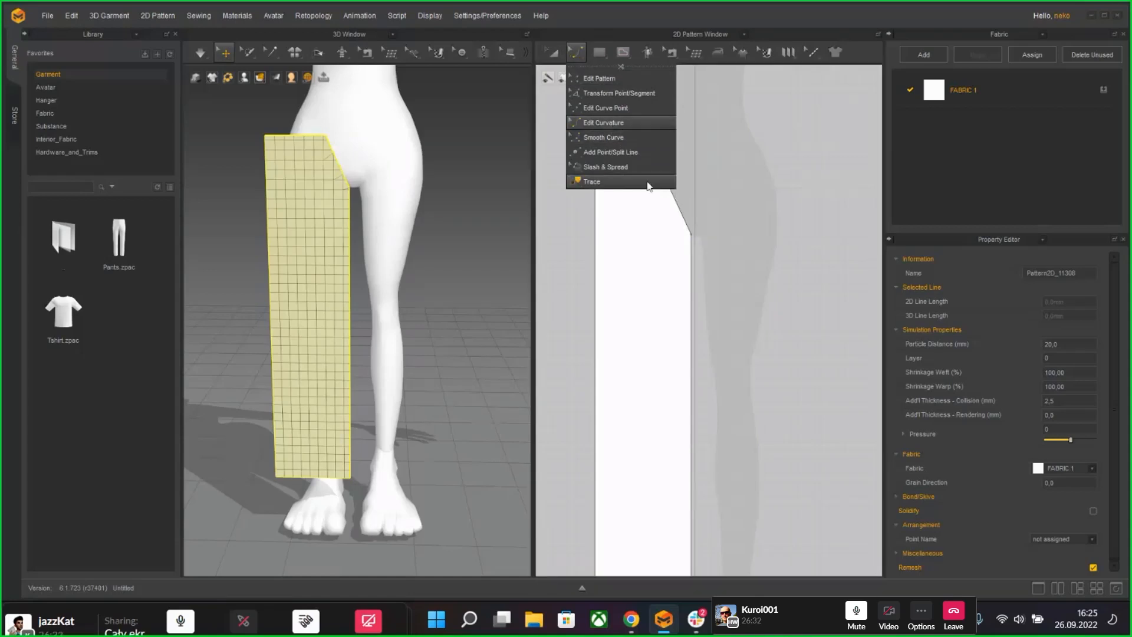
{"action": "left_click", "coordinate": [613, 125]}
{"action": "left_click", "coordinate": [684, 217]}
{"action": "left_click_drag", "start_coordinate": [684, 217], "coordinate": [673, 185]}
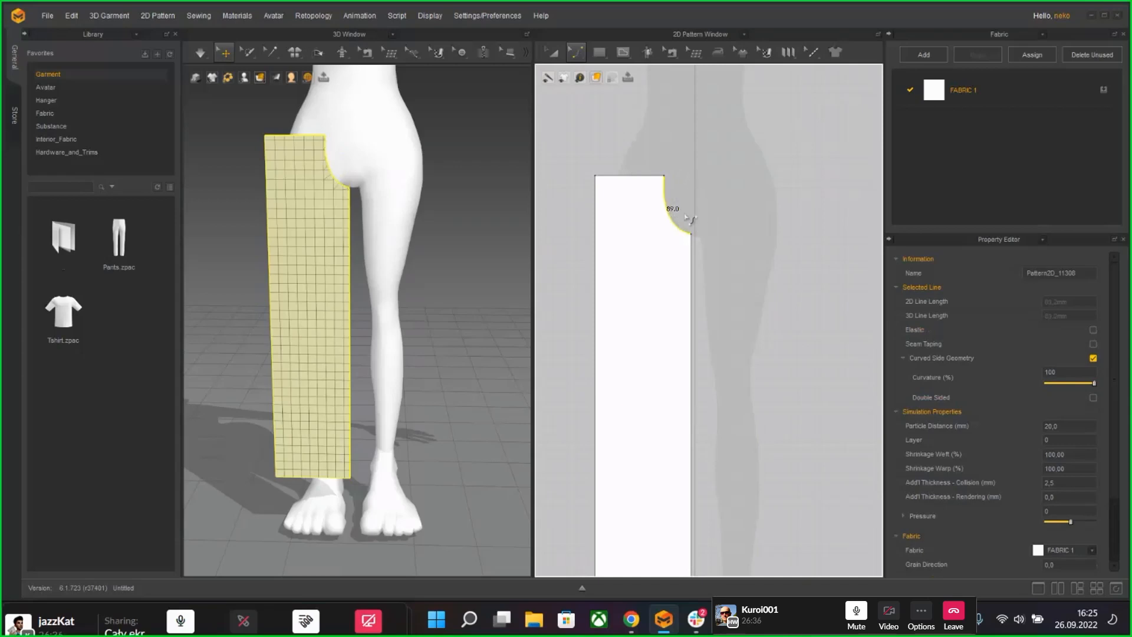
Step: Examine the front and back trouser pieces in the sewing pattern reference in Chrome and return to Marvelous Designer
{"action": "left_click", "coordinate": [630, 619]}
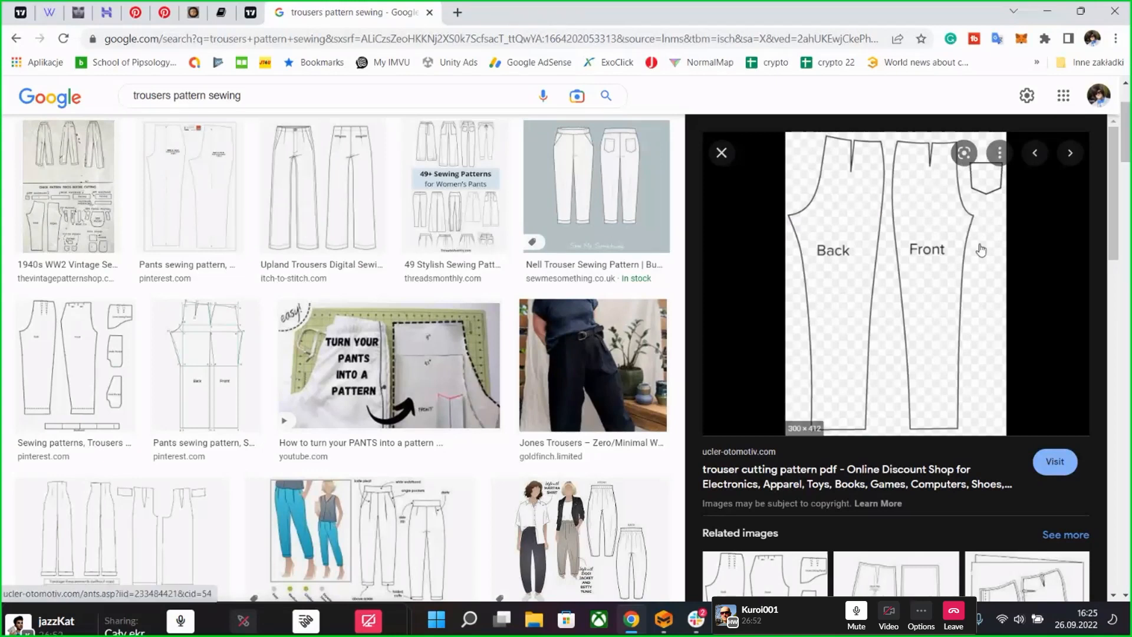
{"action": "left_click", "coordinate": [696, 620]}
{"action": "left_click", "coordinate": [655, 621]}
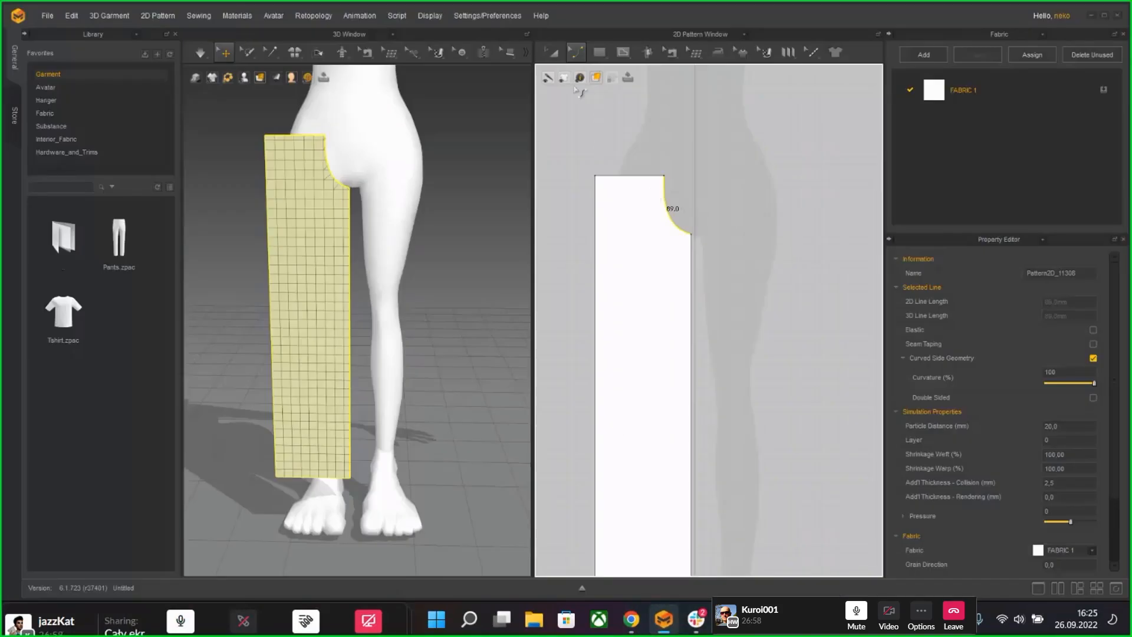
Step: Select the whole leg pattern with Transform Pattern and copy it
{"action": "left_click", "coordinate": [552, 52]}
{"action": "left_click", "coordinate": [609, 279]}
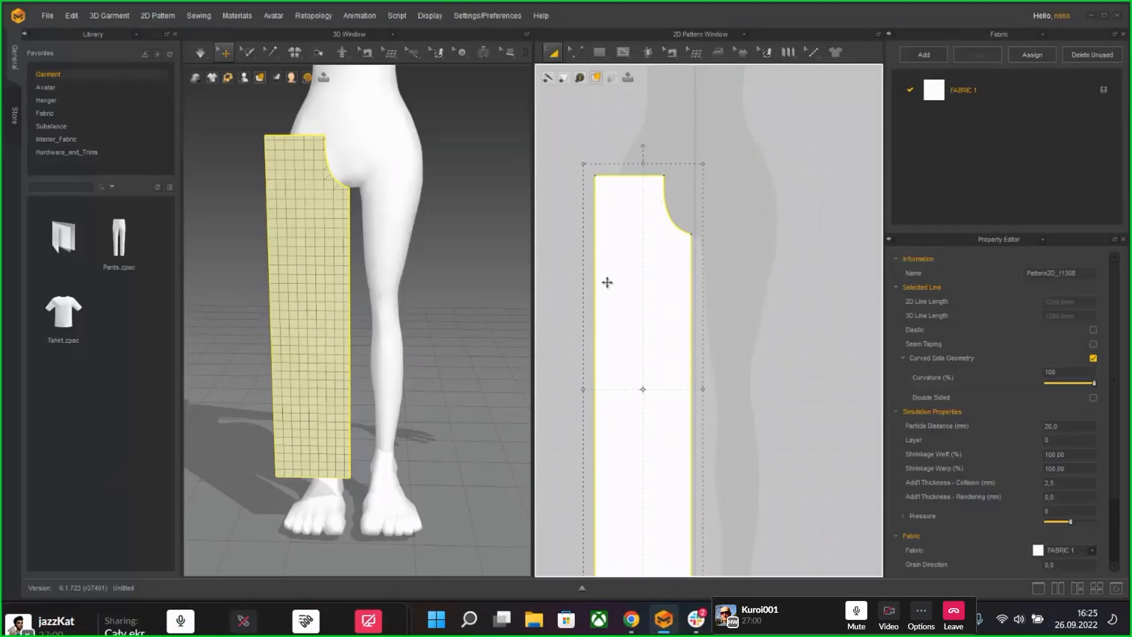
{"action": "right_click", "coordinate": [752, 284]}
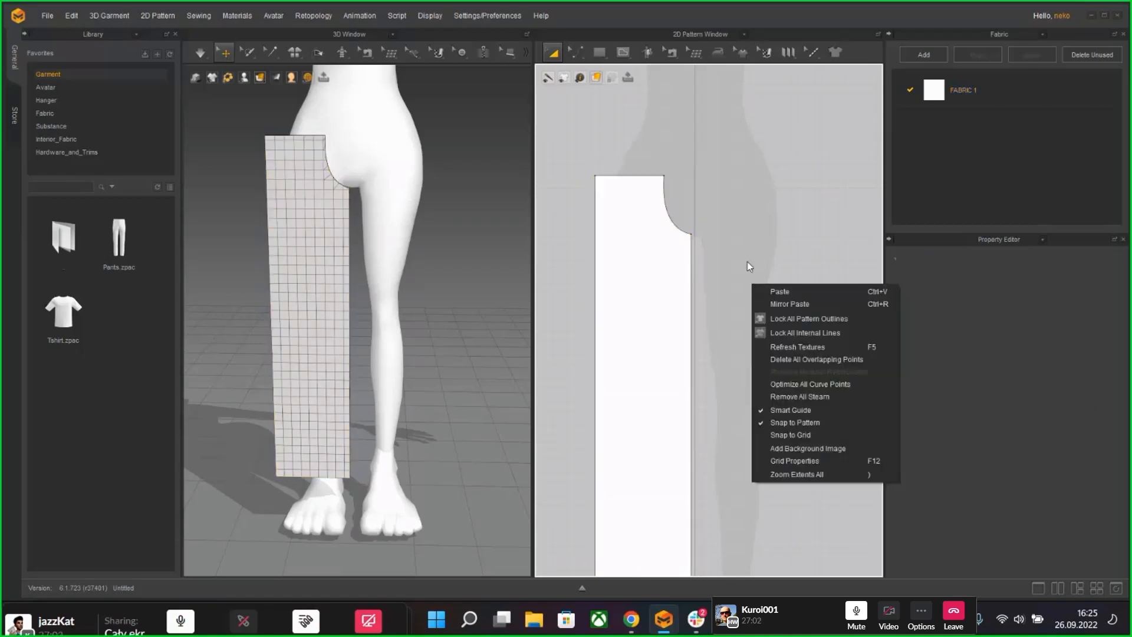
{"action": "left_click", "coordinate": [746, 236]}
{"action": "scroll", "coordinate": [739, 357], "scroll_direction": "down", "scroll_amount": 3}
{"action": "left_click", "coordinate": [670, 307]}
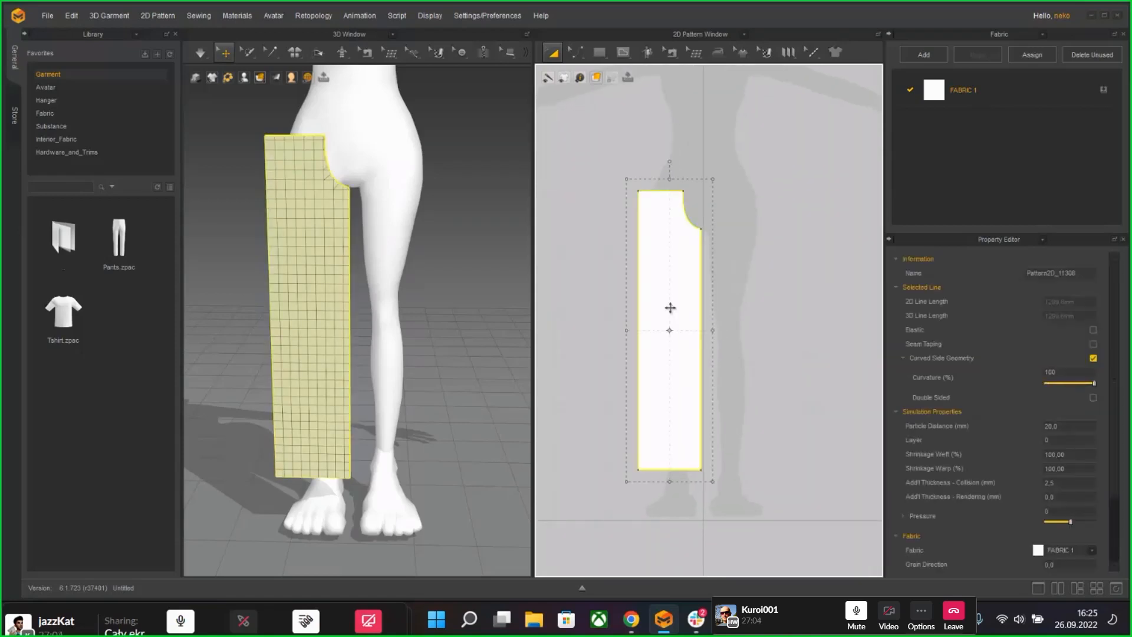
{"action": "right_click", "coordinate": [670, 307]}
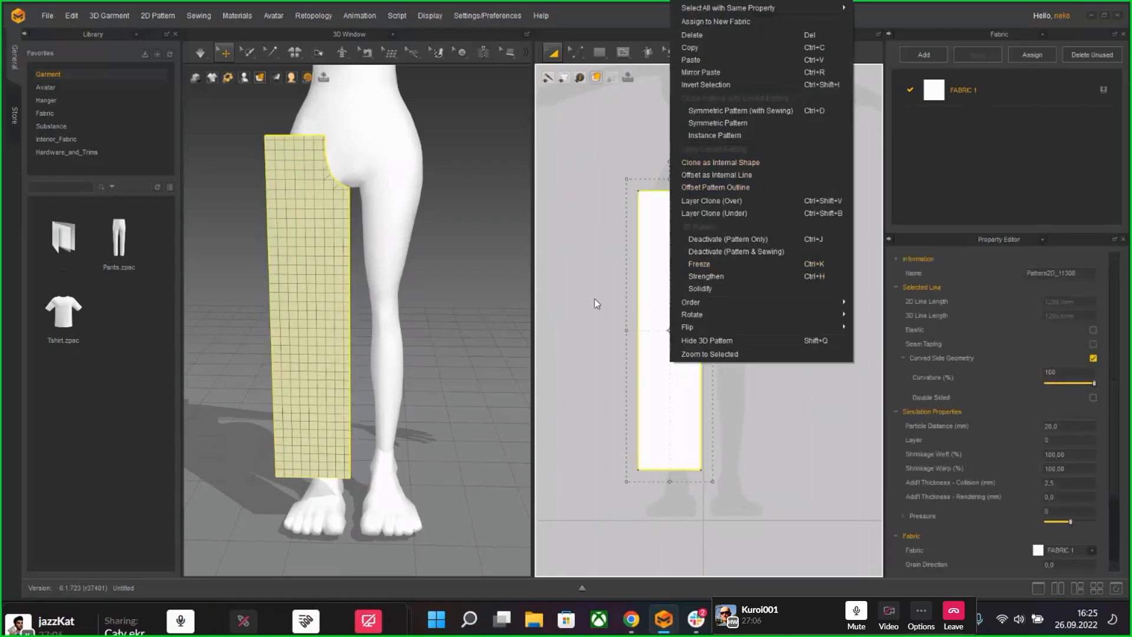
{"action": "left_click", "coordinate": [577, 297]}
{"action": "middle_click_drag", "start_coordinate": [619, 301], "coordinate": [685, 287]}
{"action": "right_click_drag", "start_coordinate": [323, 243], "coordinate": [450, 275]}
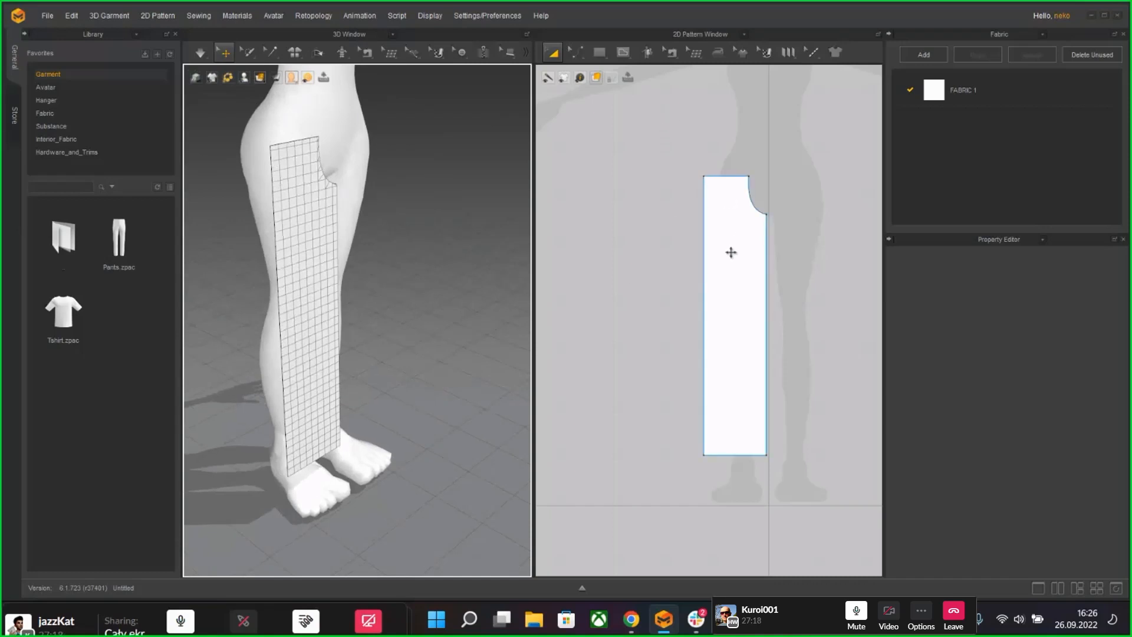
{"action": "left_click", "coordinate": [623, 53]}
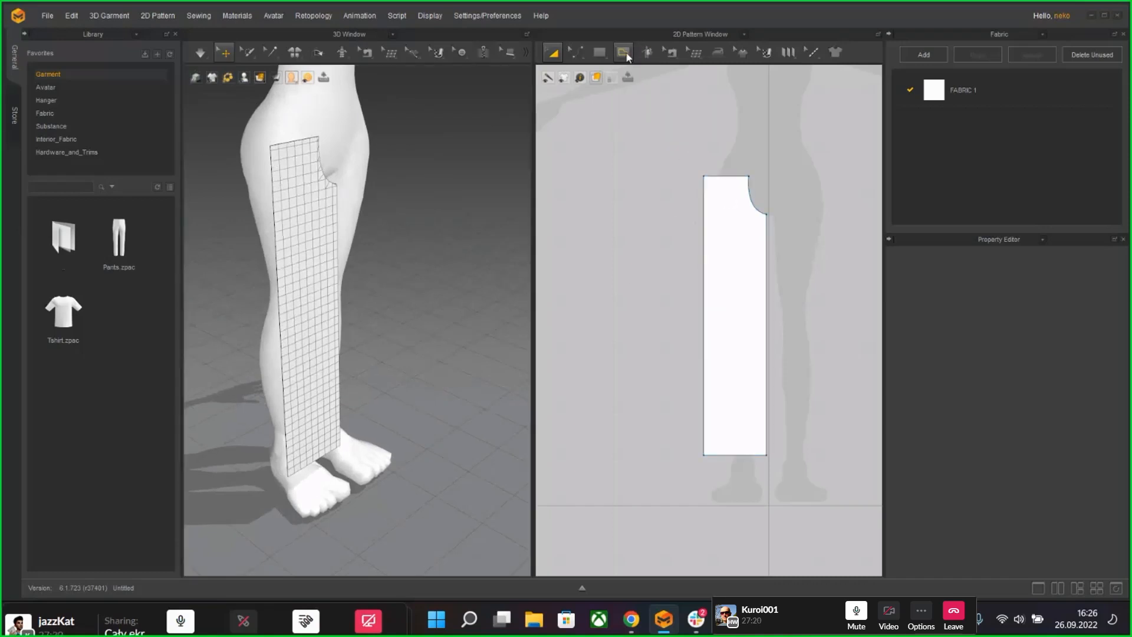
{"action": "right_click", "coordinate": [730, 247]}
{"action": "mouse_move", "coordinate": [761, 257]}
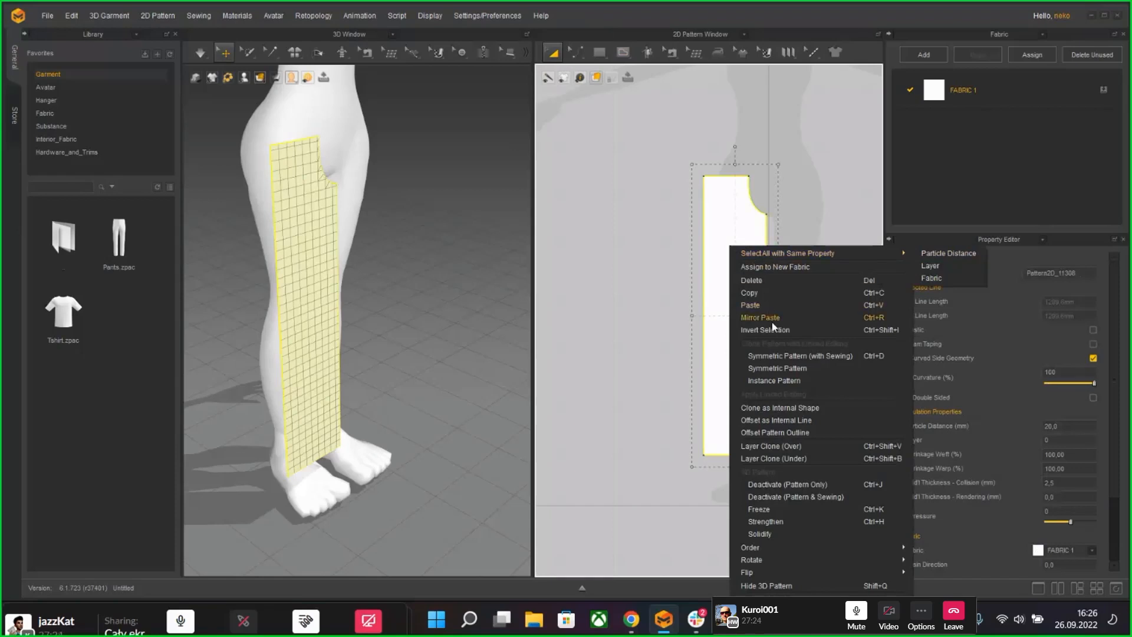
{"action": "left_click", "coordinate": [770, 291]}
{"action": "right_click", "coordinate": [630, 269]}
{"action": "left_click", "coordinate": [673, 285]}
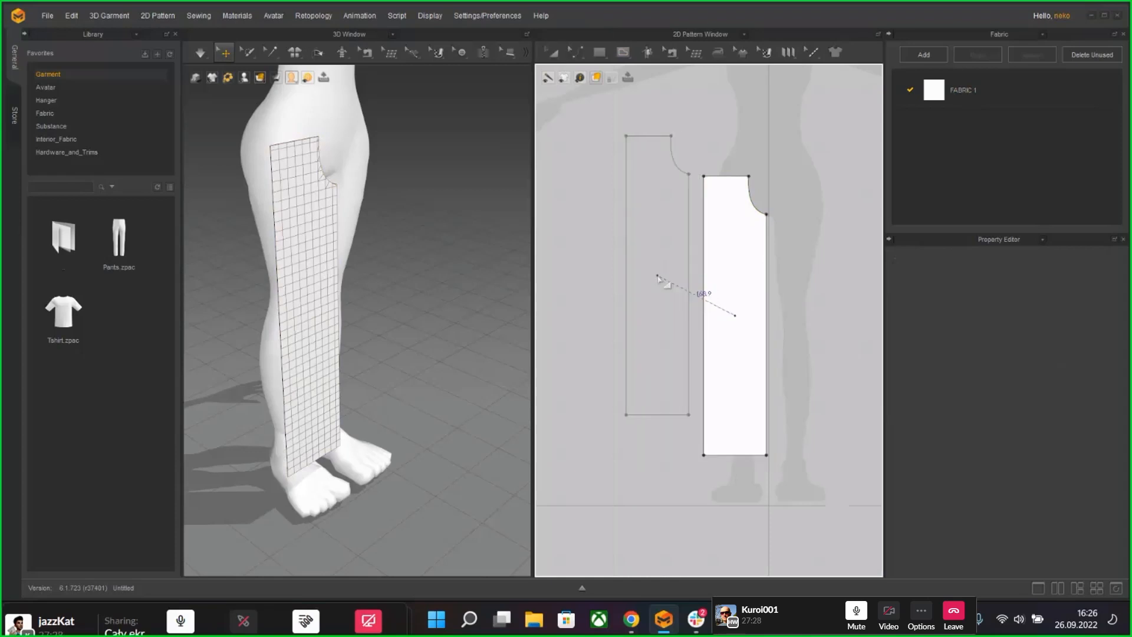
{"action": "left_click", "coordinate": [639, 321]}
{"action": "key", "text": "ctrl+z"}
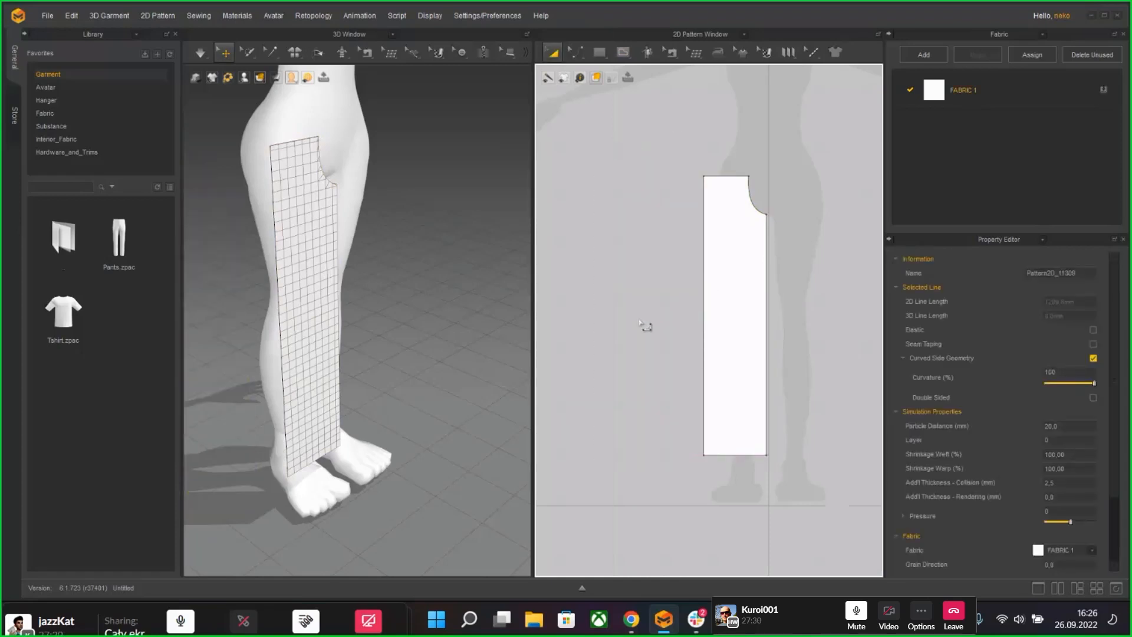
Step: Mirror Paste the copied leg pattern beside the original piece's straight outer edge in the 2D pattern window
{"action": "right_click", "coordinate": [638, 317]}
{"action": "left_click", "coordinate": [694, 338]}
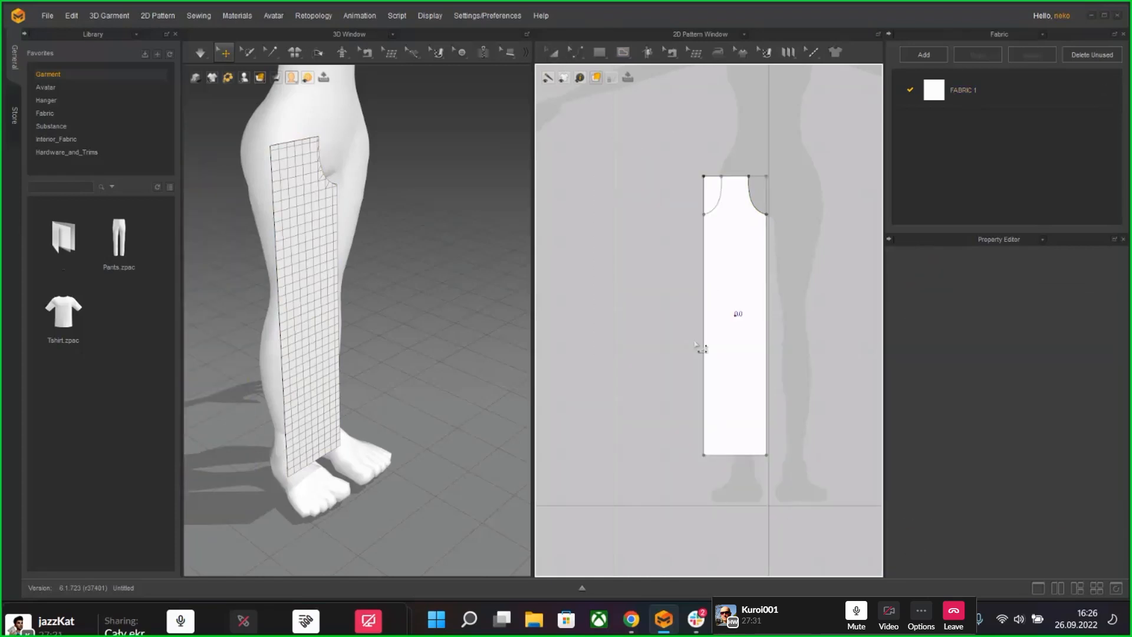
{"action": "left_click", "coordinate": [642, 323]}
Step: Rotate the mirrored leg piece about its vertical axis in 3D so its crotch curve faces the avatar's centre from behind
{"action": "right_click_drag", "start_coordinate": [323, 328], "coordinate": [384, 333]}
{"action": "left_click", "coordinate": [383, 331]}
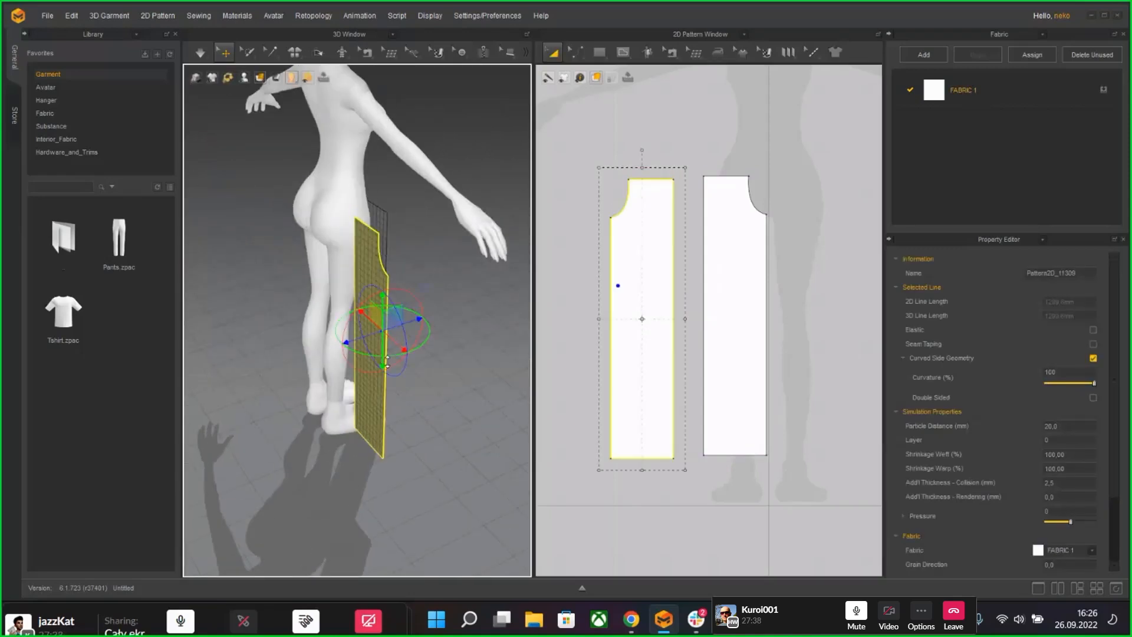
{"action": "left_click_drag", "start_coordinate": [380, 355], "coordinate": [283, 330]}
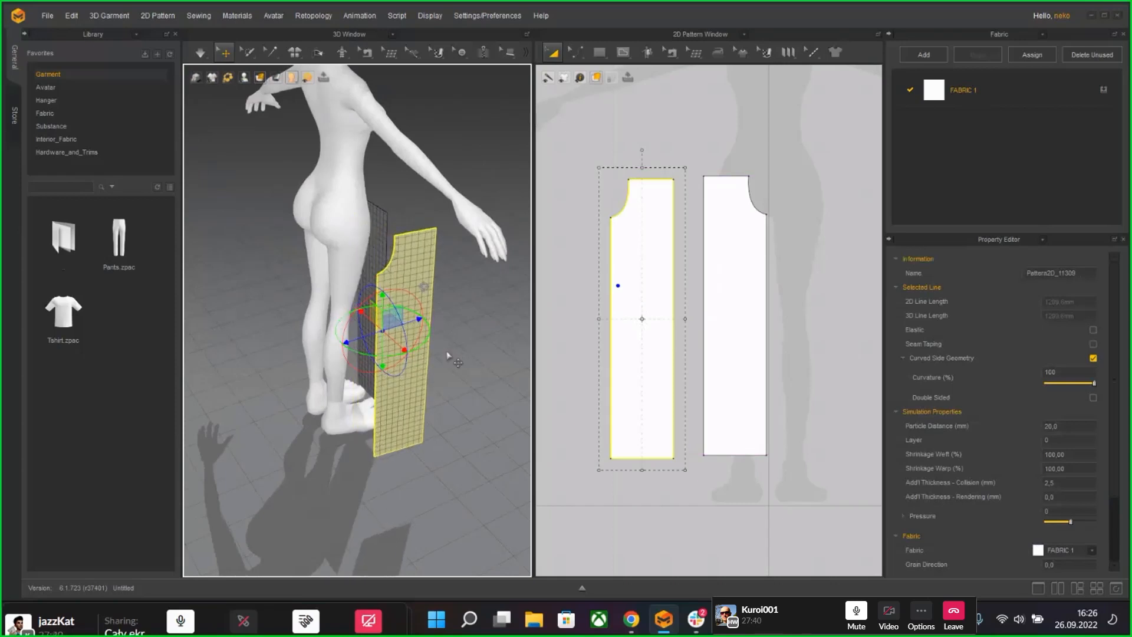
{"action": "left_click_drag", "start_coordinate": [402, 354], "coordinate": [306, 351]}
{"action": "right_click_drag", "start_coordinate": [306, 350], "coordinate": [329, 300]}
Step: Select the mirrored leg piece again and move it sideways and depthwise to sit behind the avatar's leg
{"action": "left_click", "coordinate": [289, 327]}
{"action": "right_click", "coordinate": [289, 327]}
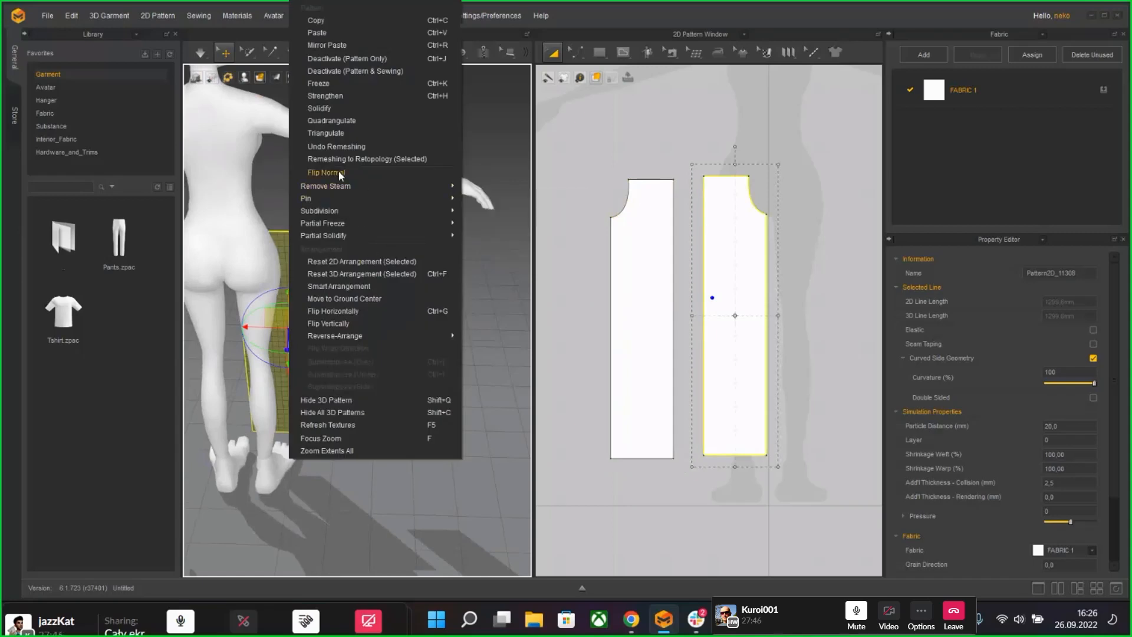
{"action": "left_click", "coordinate": [477, 165]}
{"action": "left_click", "coordinate": [436, 358]}
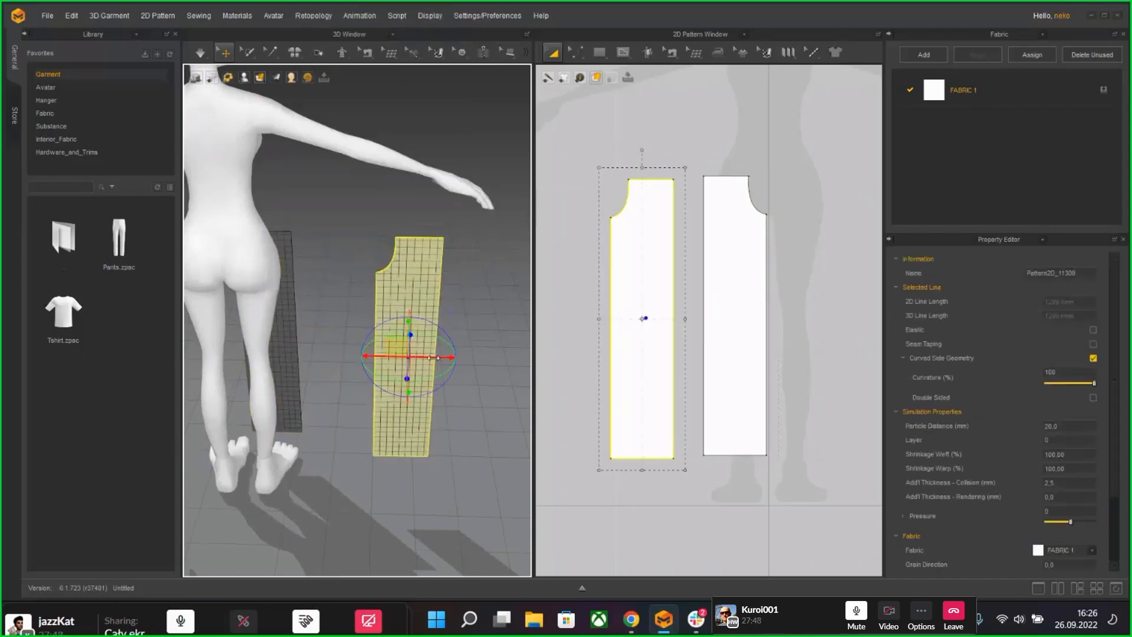
{"action": "left_click_drag", "start_coordinate": [437, 358], "coordinate": [277, 354]}
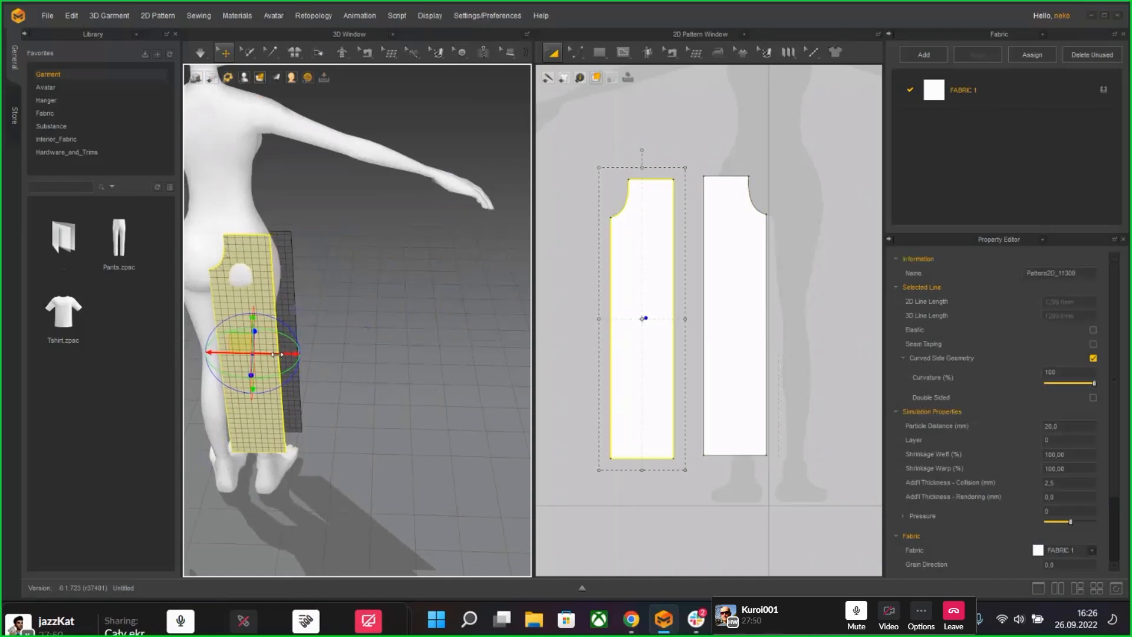
{"action": "right_click_drag", "start_coordinate": [276, 355], "coordinate": [419, 261]}
{"action": "left_click_drag", "start_coordinate": [405, 307], "coordinate": [370, 295]}
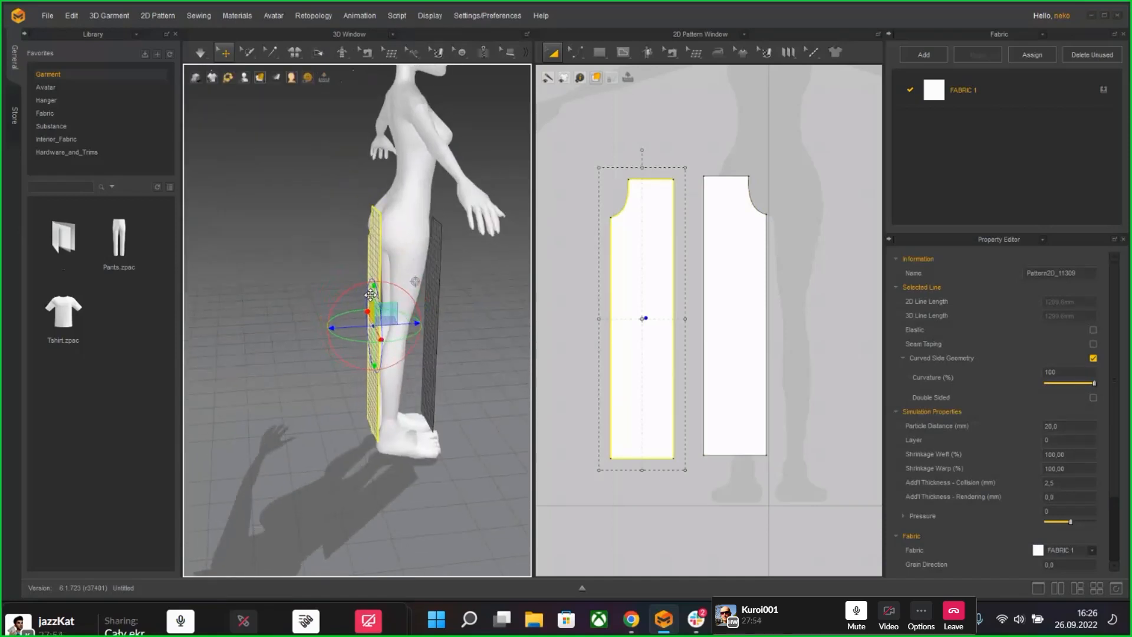
Step: Shift the back leg piece inward behind the same leg as the front piece and lower it slightly in 3D
{"action": "right_click_drag", "start_coordinate": [369, 295], "coordinate": [445, 313]}
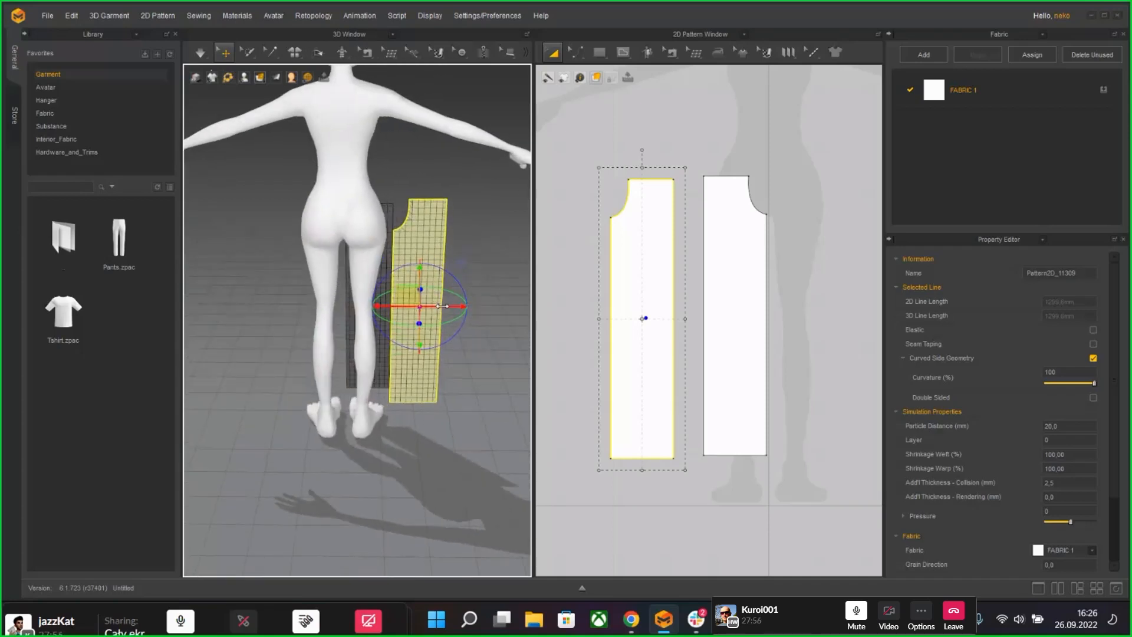
{"action": "left_click_drag", "start_coordinate": [442, 306], "coordinate": [383, 309]}
{"action": "right_click_drag", "start_coordinate": [384, 309], "coordinate": [230, 318]}
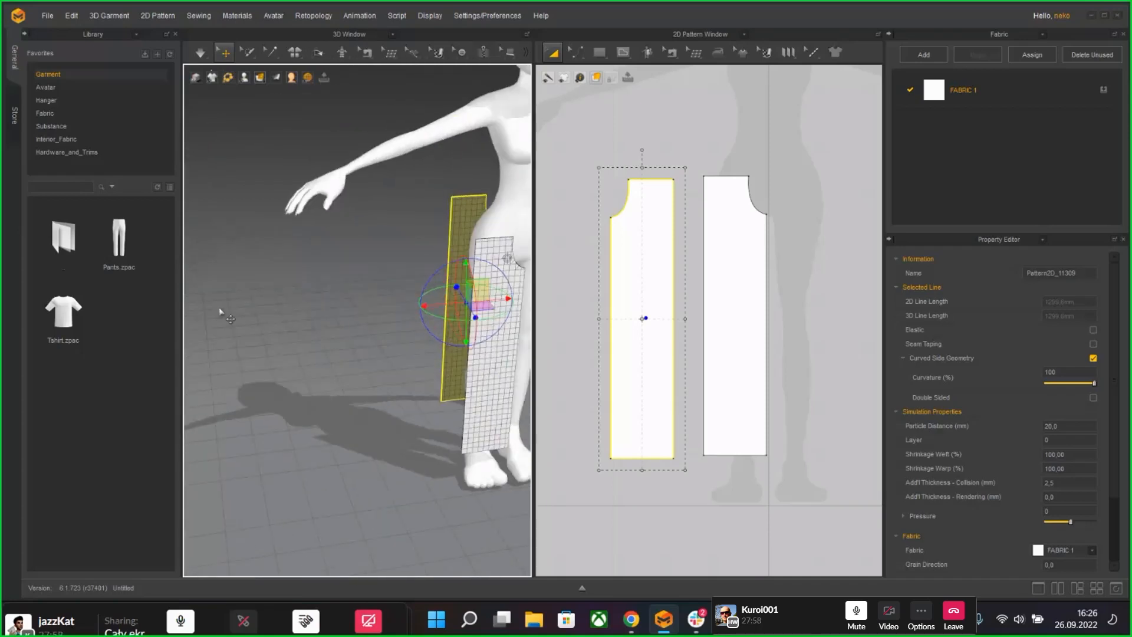
{"action": "middle_click_drag", "start_coordinate": [461, 403], "coordinate": [400, 341]}
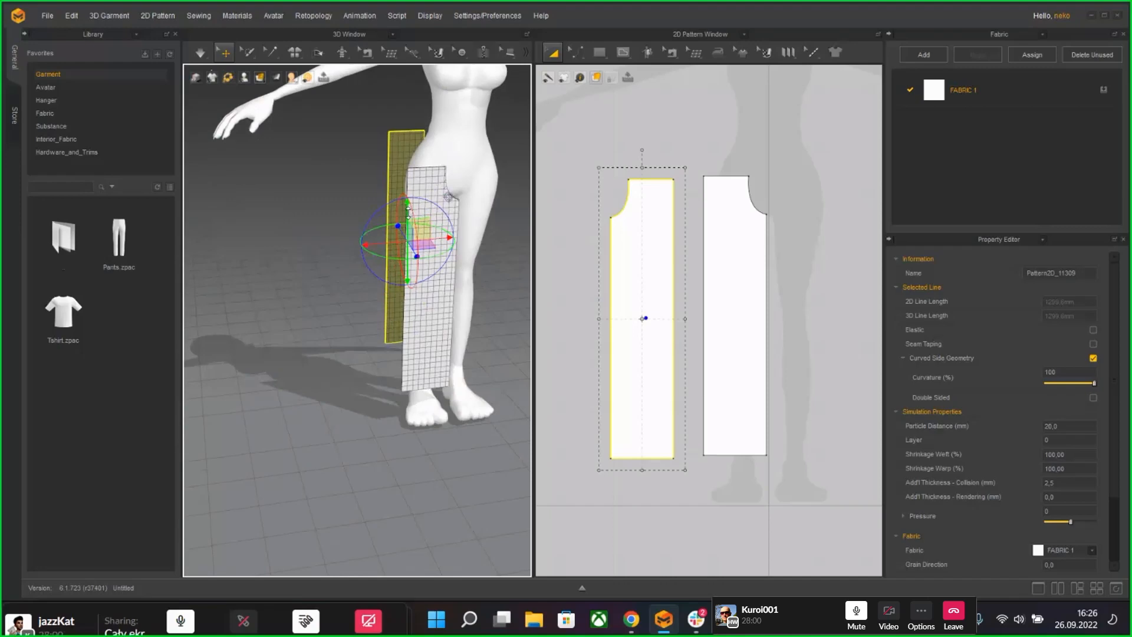
{"action": "left_click_drag", "start_coordinate": [408, 212], "coordinate": [407, 235]}
{"action": "mouse_move", "coordinate": [408, 236]}
{"action": "right_mouse_down"}
{"action": "mouse_move", "coordinate": [503, 265]}
{"action": "mouse_move", "coordinate": [564, 260]}
{"action": "mouse_move", "coordinate": [368, 260]}
{"action": "mouse_move", "coordinate": [423, 240]}
{"action": "right_mouse_up"}
{"action": "middle_click_drag", "start_coordinate": [423, 240], "coordinate": [389, 242]}
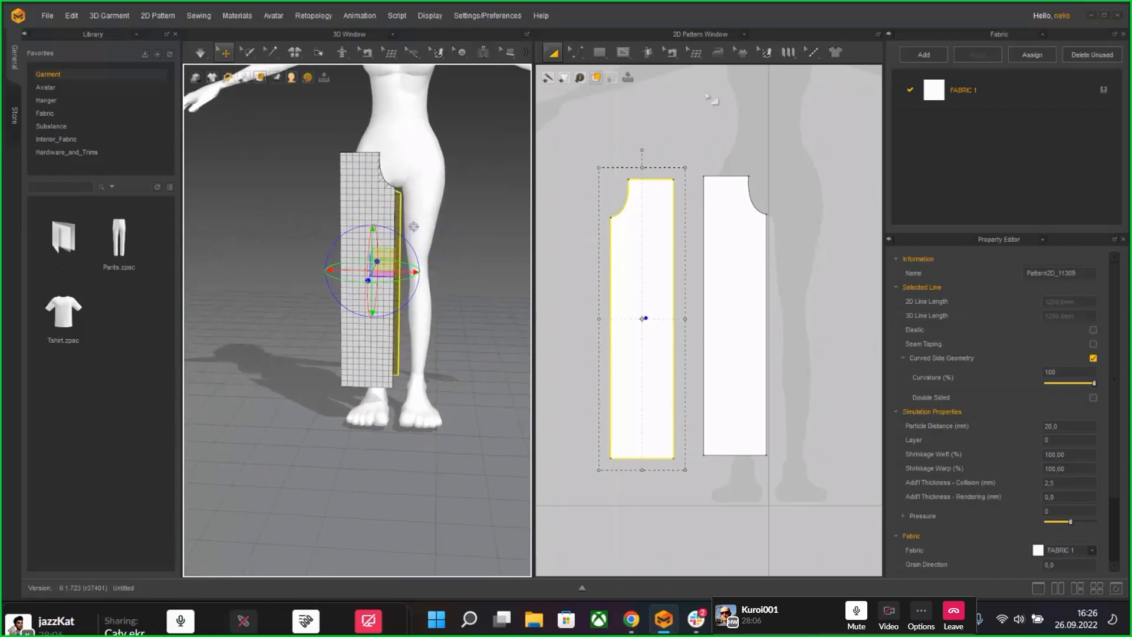
Step: Sew the front and back leg pieces together along their straight outer edges and inner-leg edges with Segment Sewing
{"action": "left_click", "coordinate": [670, 54]}
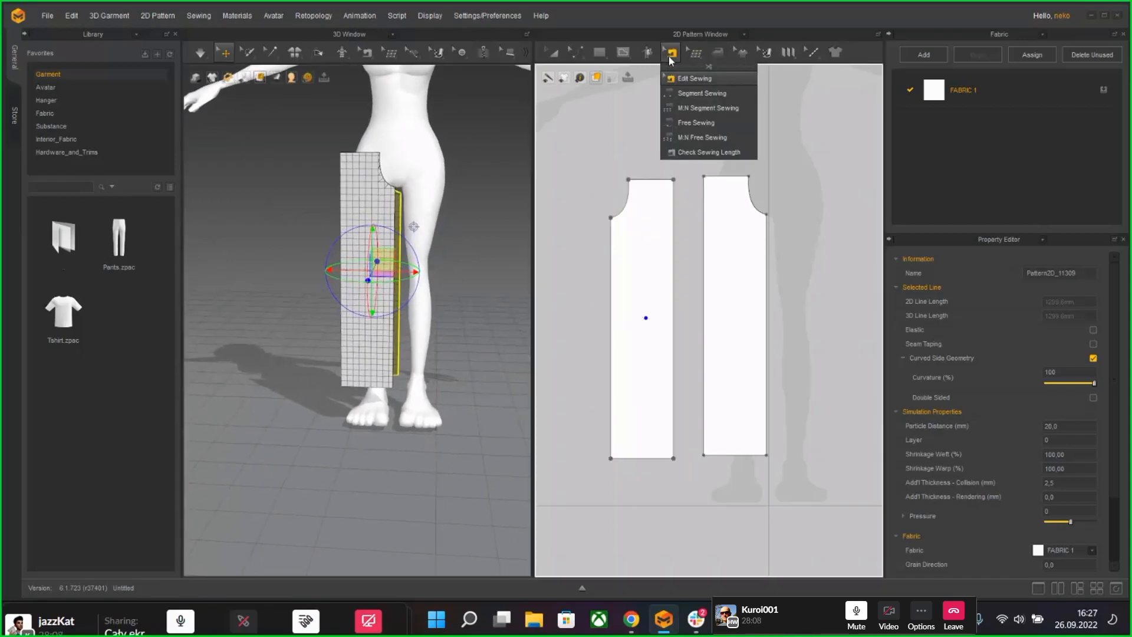
{"action": "left_click", "coordinate": [701, 93]}
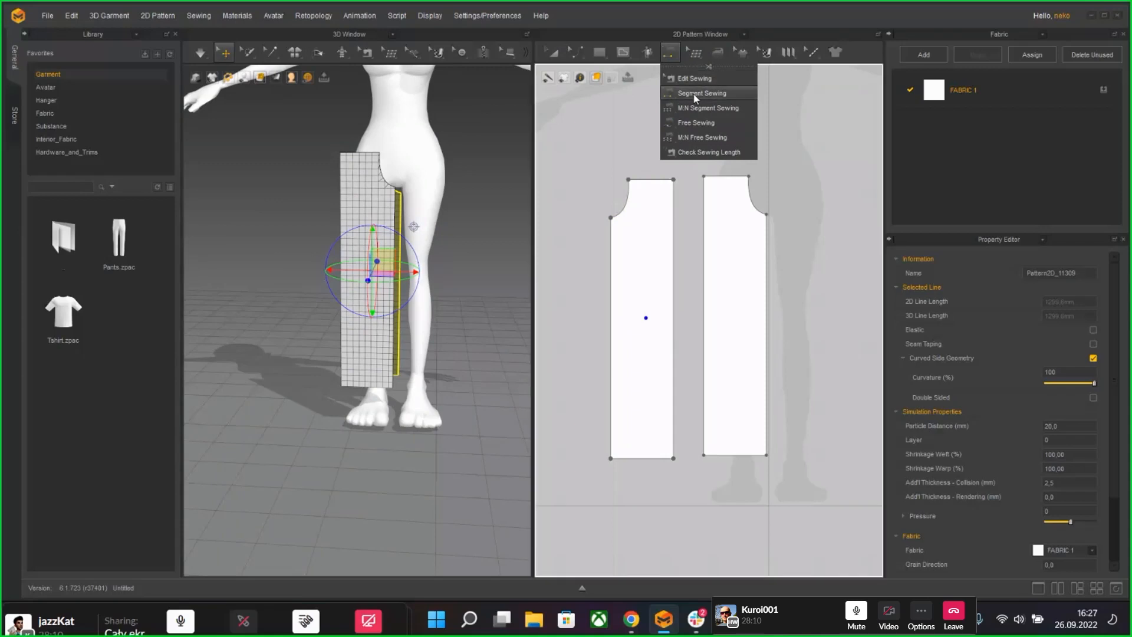
{"action": "left_click", "coordinate": [679, 203]}
{"action": "left_click", "coordinate": [707, 215]}
{"action": "right_click_drag", "start_coordinate": [527, 227], "coordinate": [431, 243]}
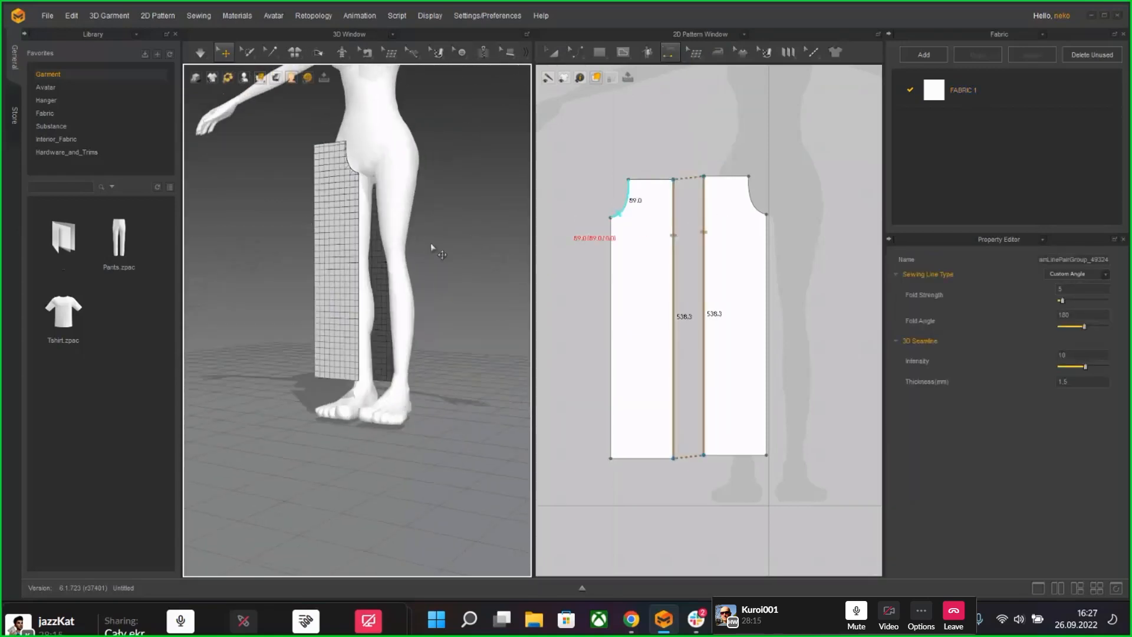
{"action": "left_click", "coordinate": [767, 277]}
{"action": "left_click", "coordinate": [613, 261]}
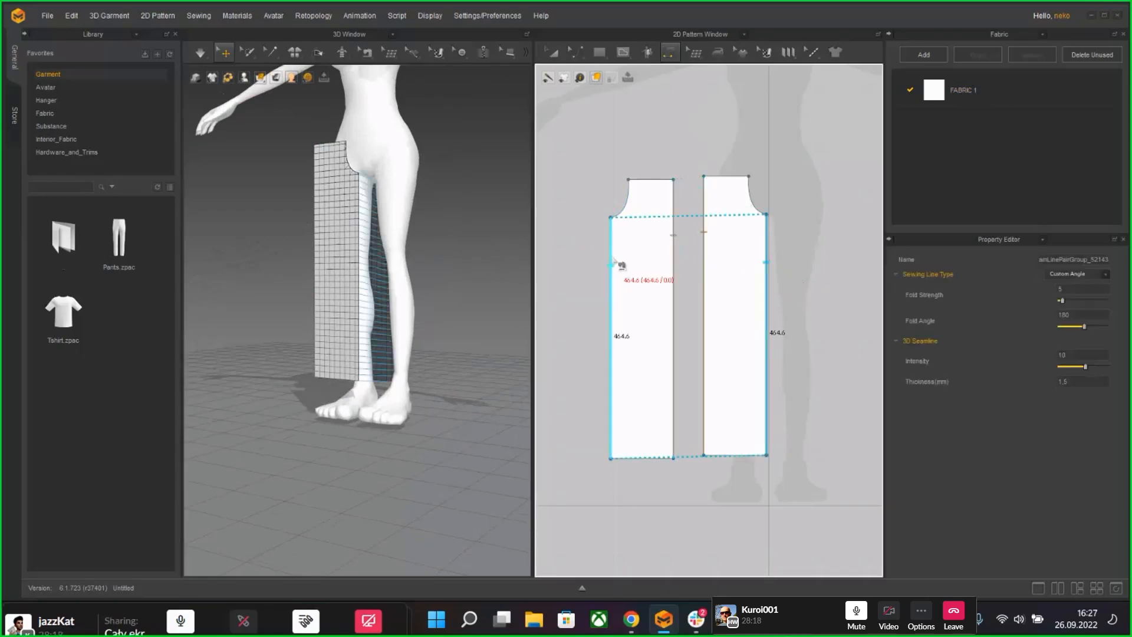
Step: Simulate the sewn trouser leg and pull its upper part up towards the avatar's hip
{"action": "key", "text": "space"}
{"action": "right_click_drag", "start_coordinate": [507, 254], "coordinate": [433, 245]}
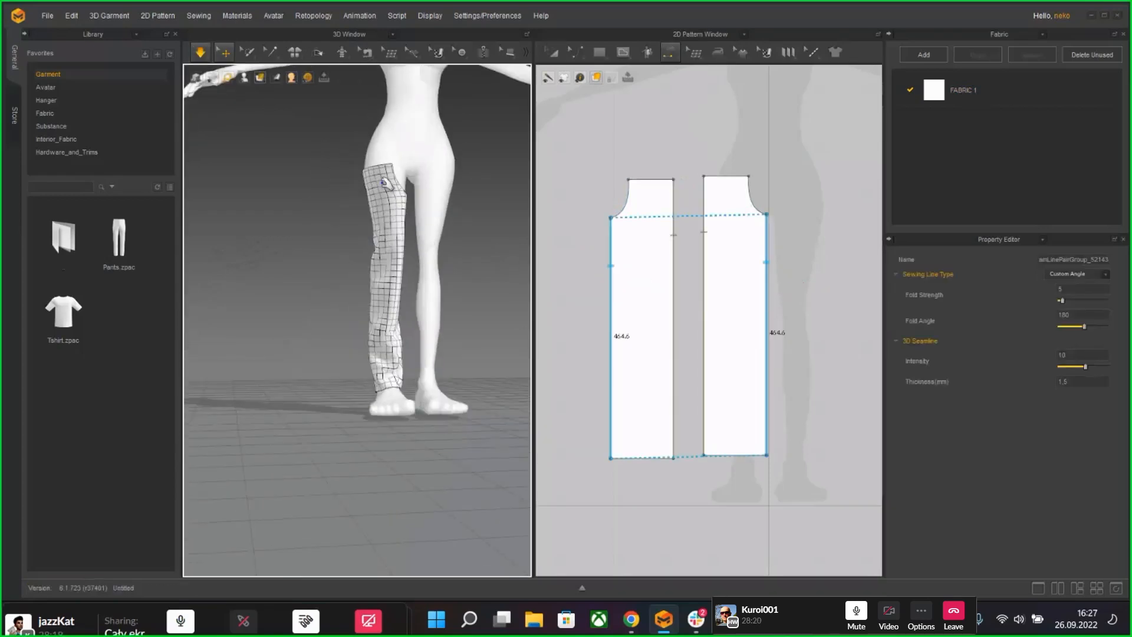
{"action": "mouse_move", "coordinate": [387, 178]}
{"action": "left_mouse_down"}
{"action": "mouse_move", "coordinate": [404, 118]}
{"action": "mouse_move", "coordinate": [383, 170]}
{"action": "left_mouse_up"}
{"action": "right_click_drag", "start_coordinate": [380, 174], "coordinate": [449, 179]}
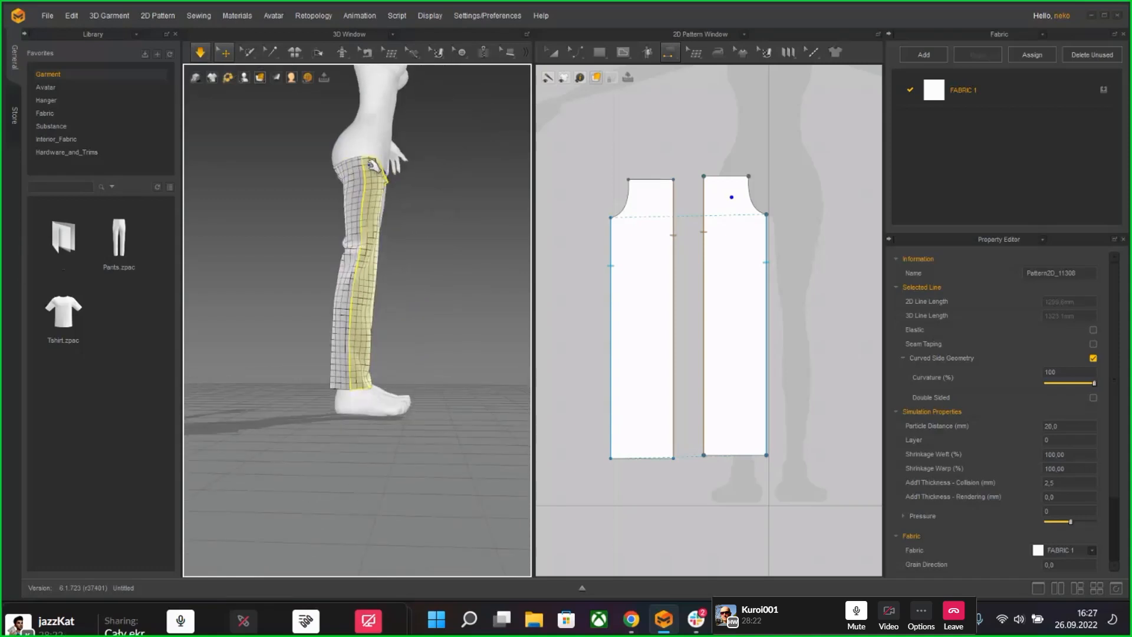
{"action": "left_click_drag", "start_coordinate": [370, 166], "coordinate": [386, 66]}
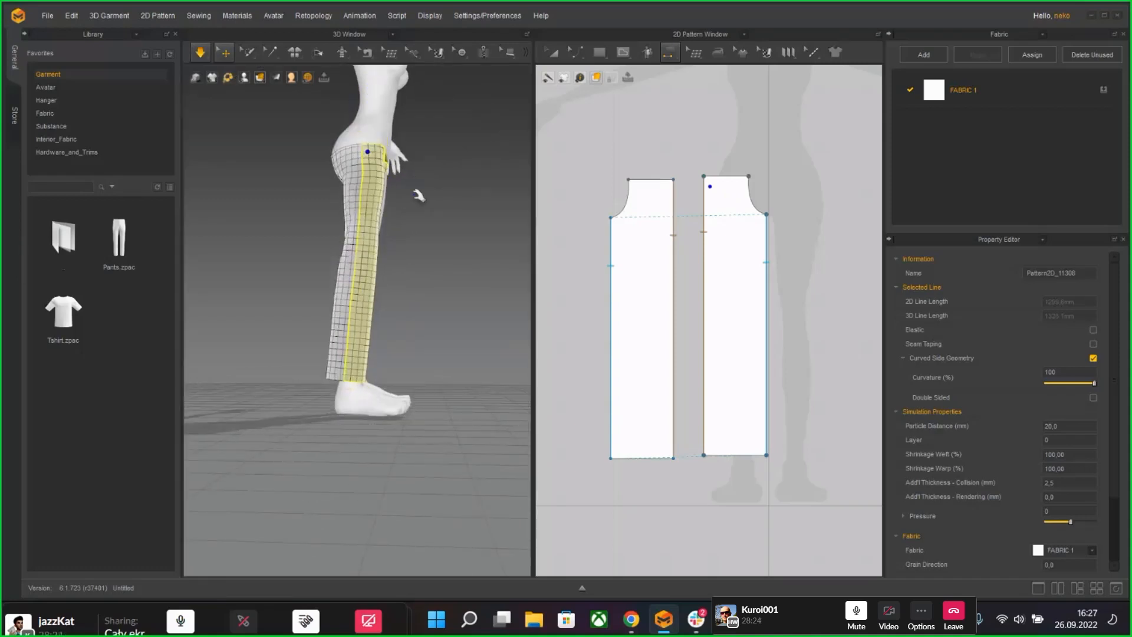
{"action": "right_click_drag", "start_coordinate": [412, 194], "coordinate": [465, 254]}
{"action": "left_click", "coordinate": [473, 252]}
Step: Copy the front and back leg pieces and mirror-paste them beside the originals on the avatar's other side
{"action": "left_click", "coordinate": [581, 57]}
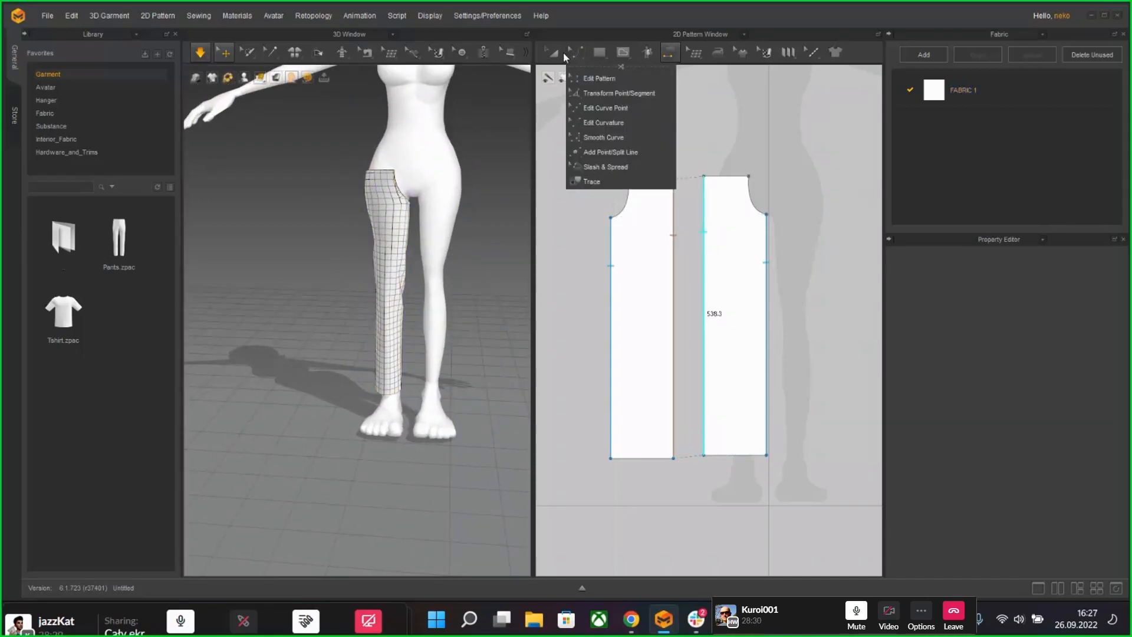
{"action": "left_click", "coordinate": [563, 54]}
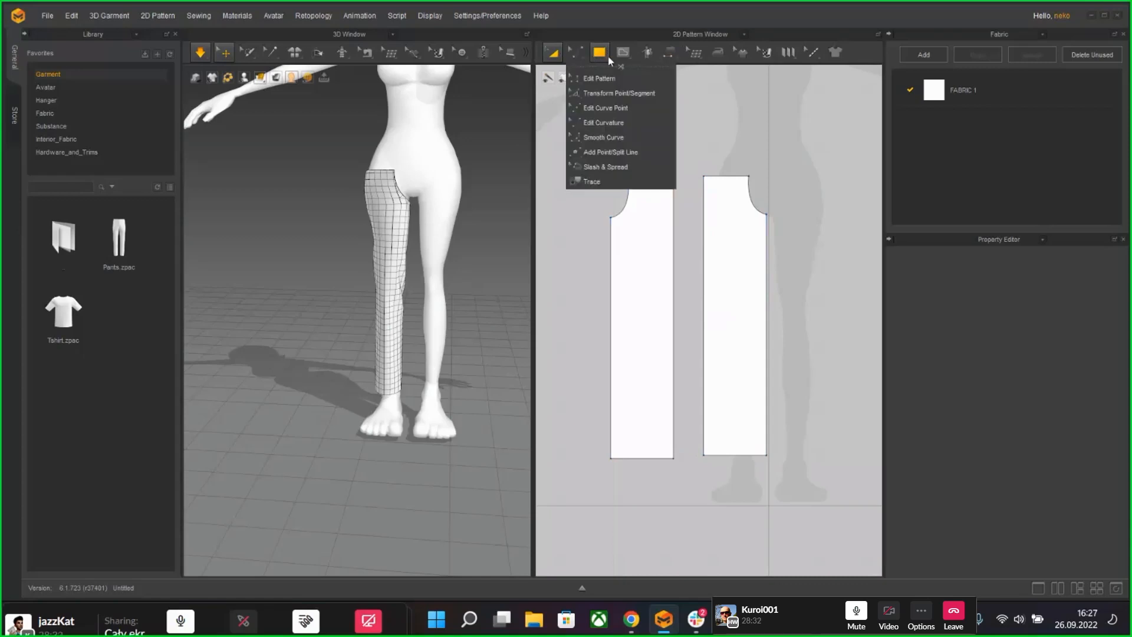
{"action": "left_click", "coordinate": [657, 226]}
{"action": "left_click", "coordinate": [737, 281], "text": "shift"}
{"action": "scroll", "coordinate": [733, 362], "scroll_direction": "down", "scroll_amount": 5}
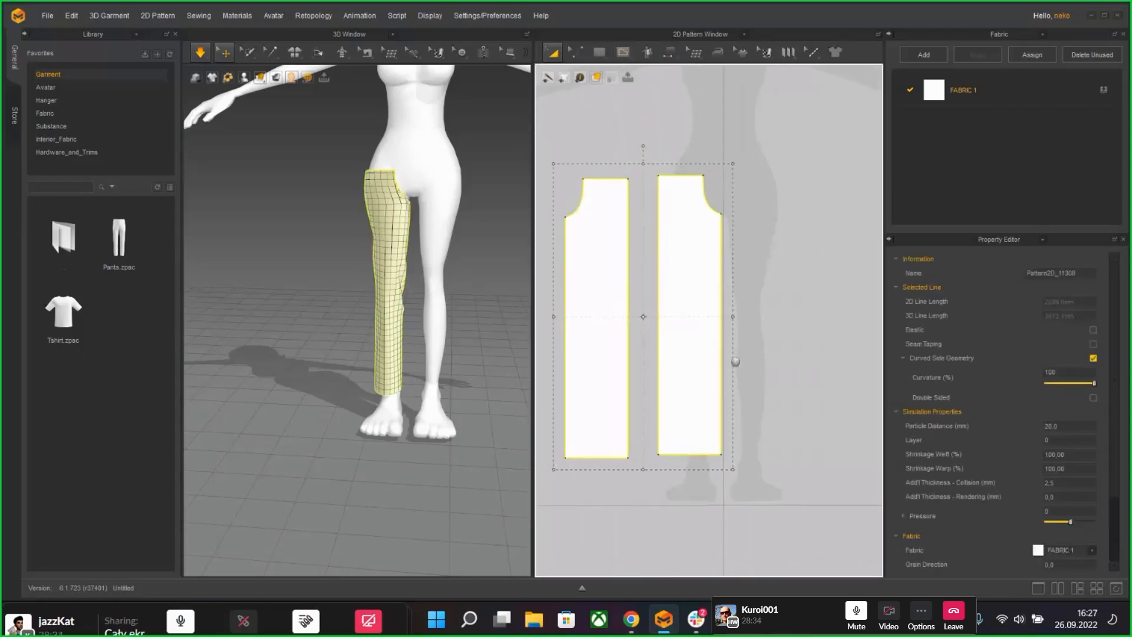
{"action": "right_click", "coordinate": [652, 311]}
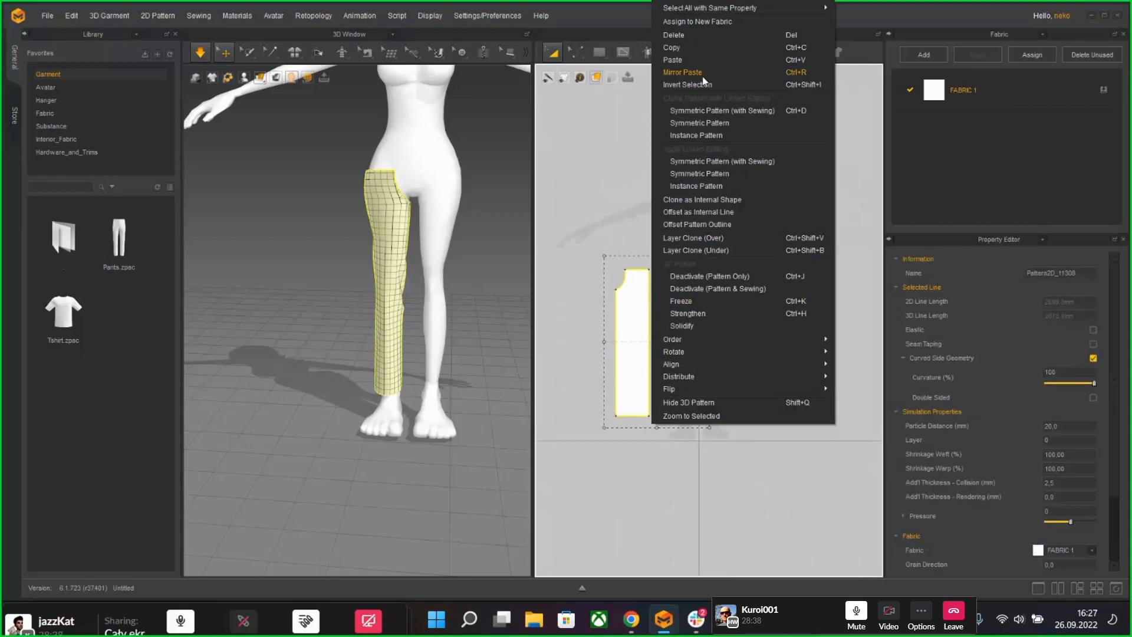
{"action": "left_click", "coordinate": [687, 43]}
{"action": "right_click", "coordinate": [758, 307]}
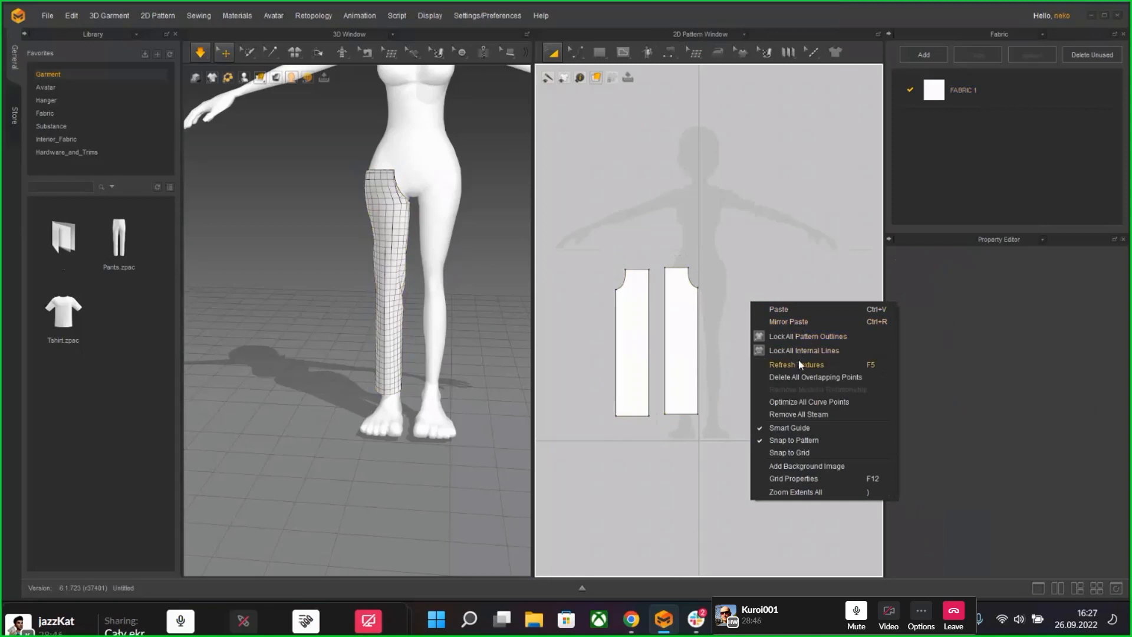
{"action": "left_click", "coordinate": [793, 323]}
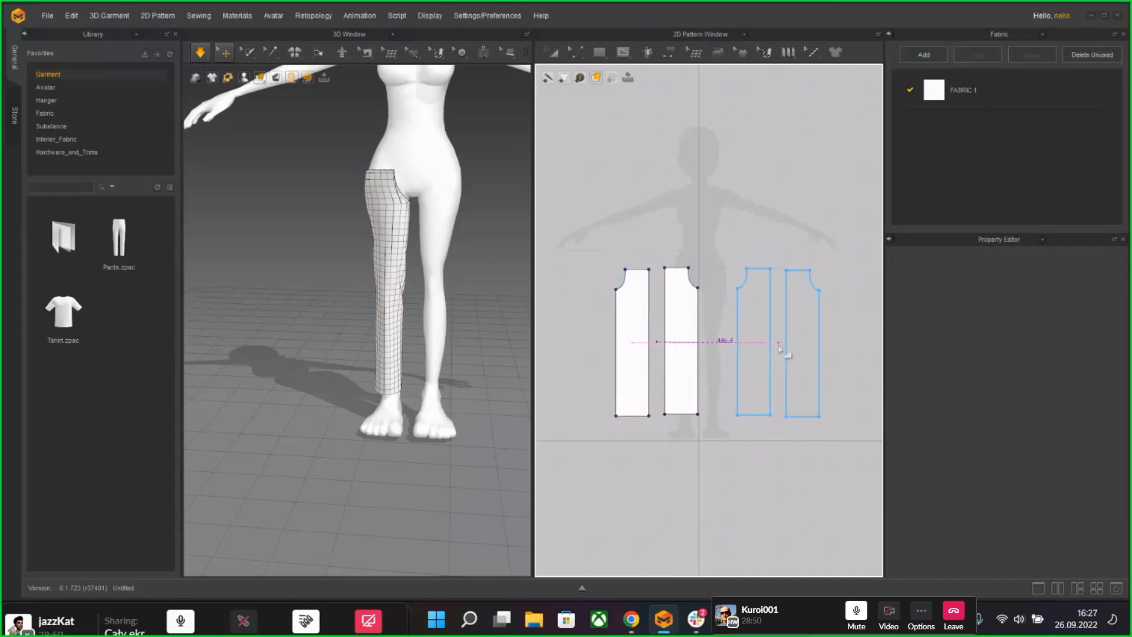
{"action": "left_click", "coordinate": [778, 347]}
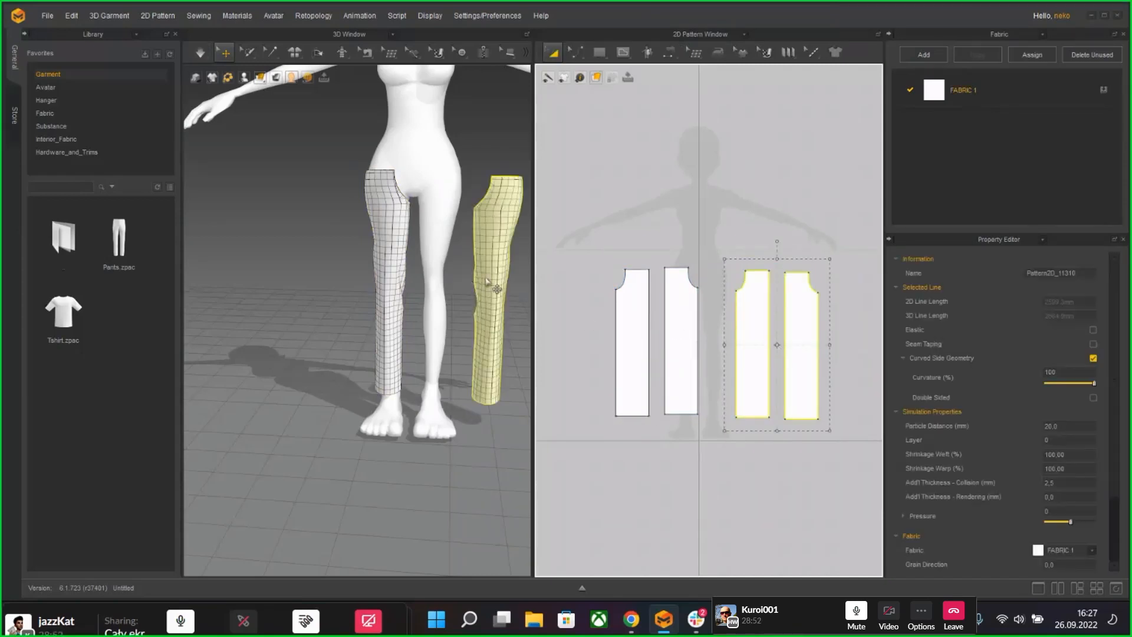
Step: Move the pasted trouser leg onto the avatar's bare leg in 3D and adjust its depth to surround the leg
{"action": "left_click_drag", "start_coordinate": [504, 301], "coordinate": [438, 291]}
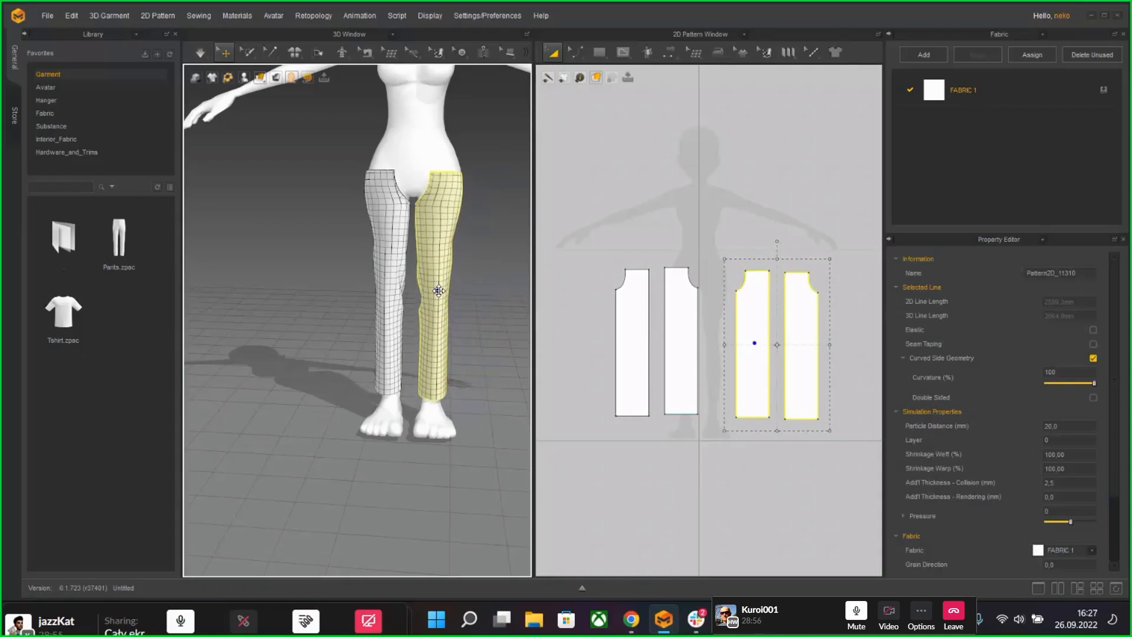
{"action": "right_click_drag", "start_coordinate": [471, 292], "coordinate": [384, 298]}
{"action": "left_click_drag", "start_coordinate": [382, 290], "coordinate": [386, 293]}
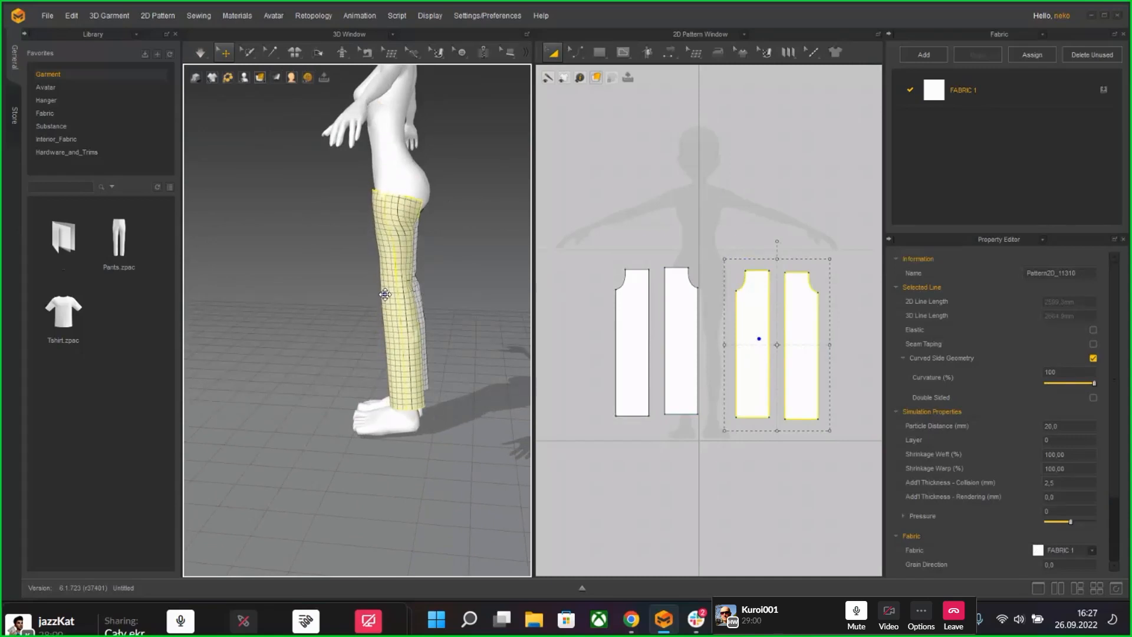
{"action": "right_click_drag", "start_coordinate": [373, 297], "coordinate": [407, 299]}
{"action": "left_click_drag", "start_coordinate": [386, 285], "coordinate": [382, 285]}
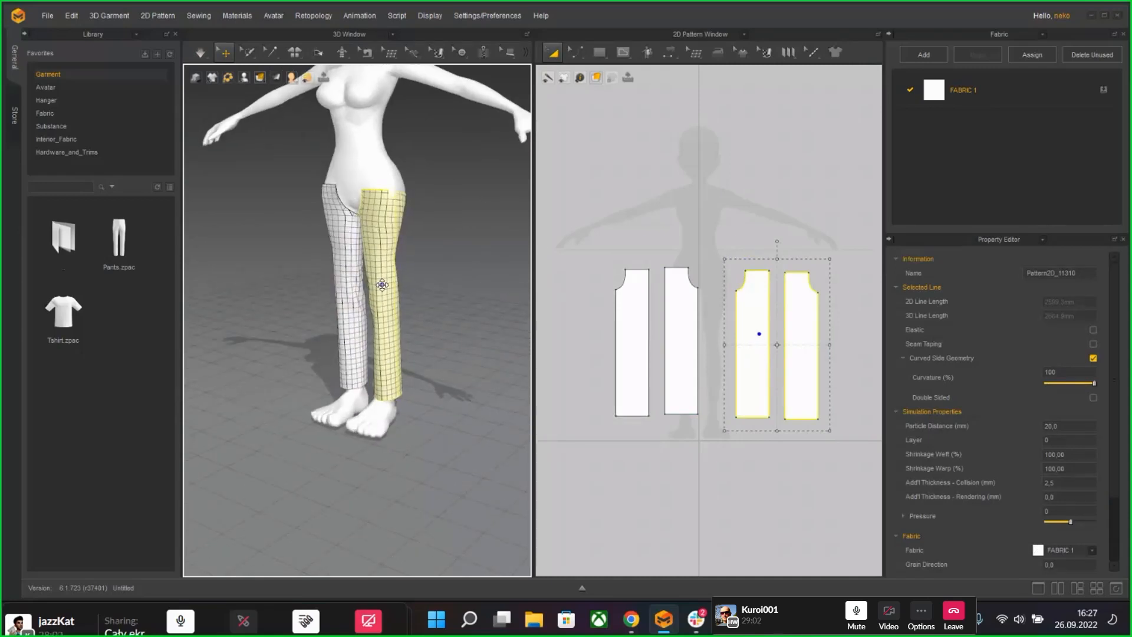
{"action": "right_click_drag", "start_coordinate": [354, 280], "coordinate": [389, 273]}
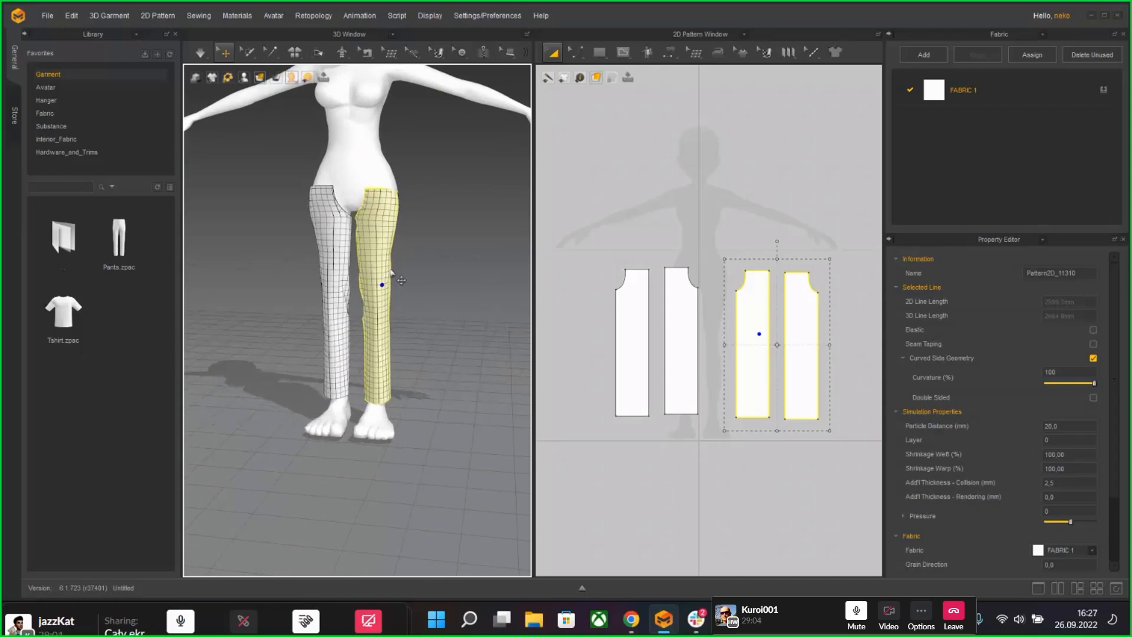
Step: Simulate the second trouser leg and pull its upper edge up towards the hip to match the first leg
{"action": "middle_click_drag", "start_coordinate": [390, 271], "coordinate": [442, 379]}
{"action": "right_click_drag", "start_coordinate": [435, 357], "coordinate": [464, 348]}
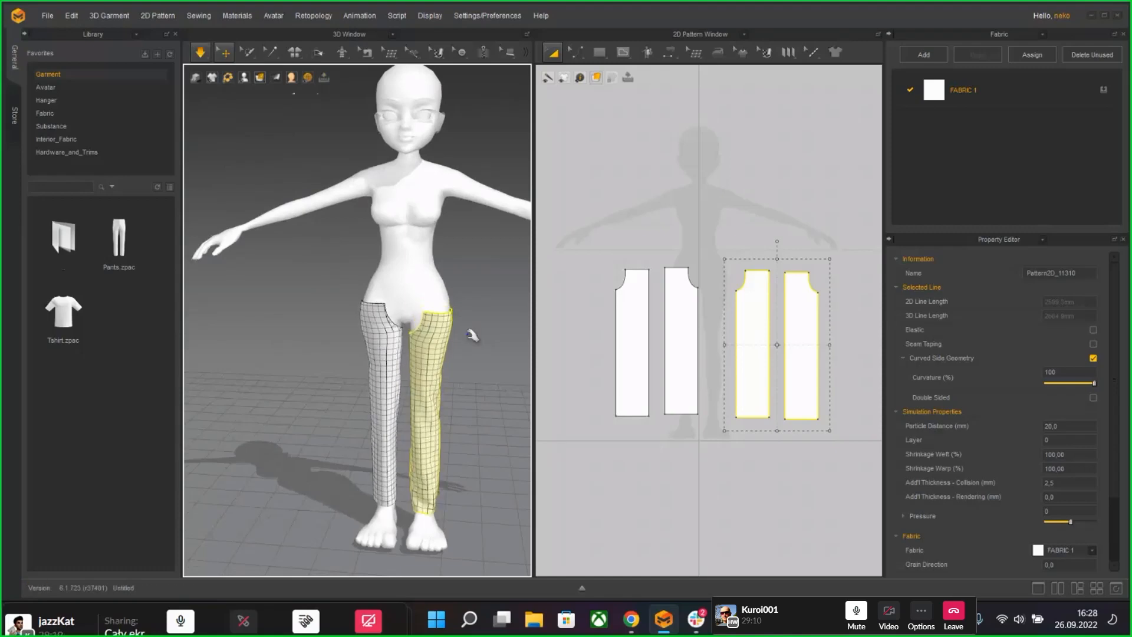
{"action": "right_click_drag", "start_coordinate": [468, 336], "coordinate": [433, 337]}
{"action": "right_click_drag", "start_coordinate": [399, 372], "coordinate": [446, 308]}
{"action": "key", "text": "space"}
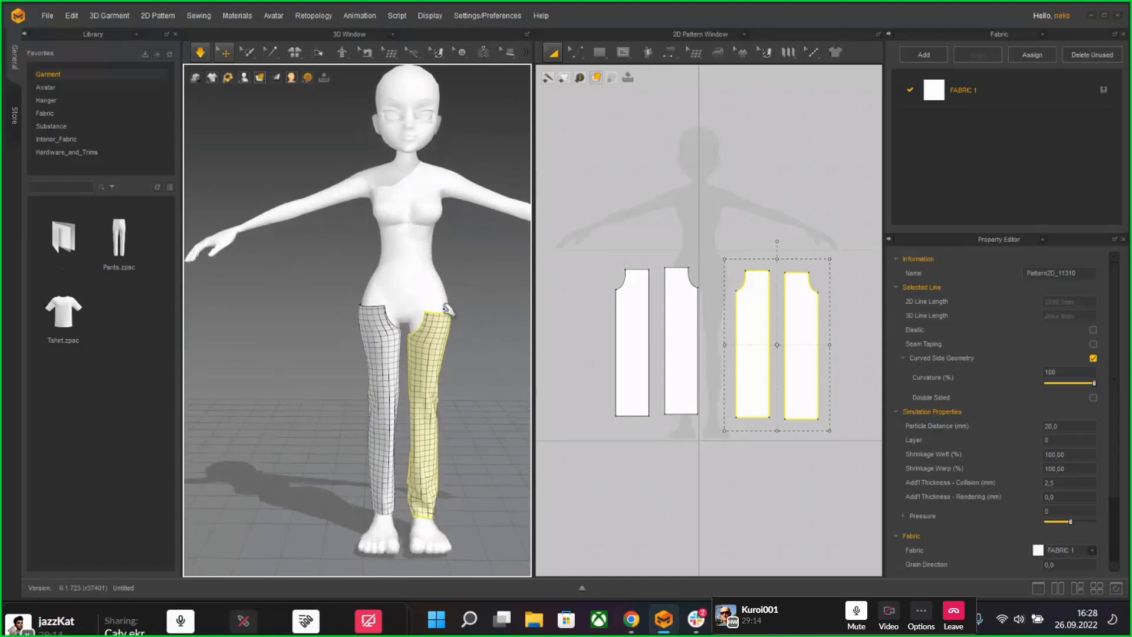
{"action": "left_click_drag", "start_coordinate": [453, 311], "coordinate": [441, 307]}
{"action": "key", "text": "space"}
{"action": "right_click_drag", "start_coordinate": [441, 308], "coordinate": [413, 348]}
{"action": "key", "text": "space"}
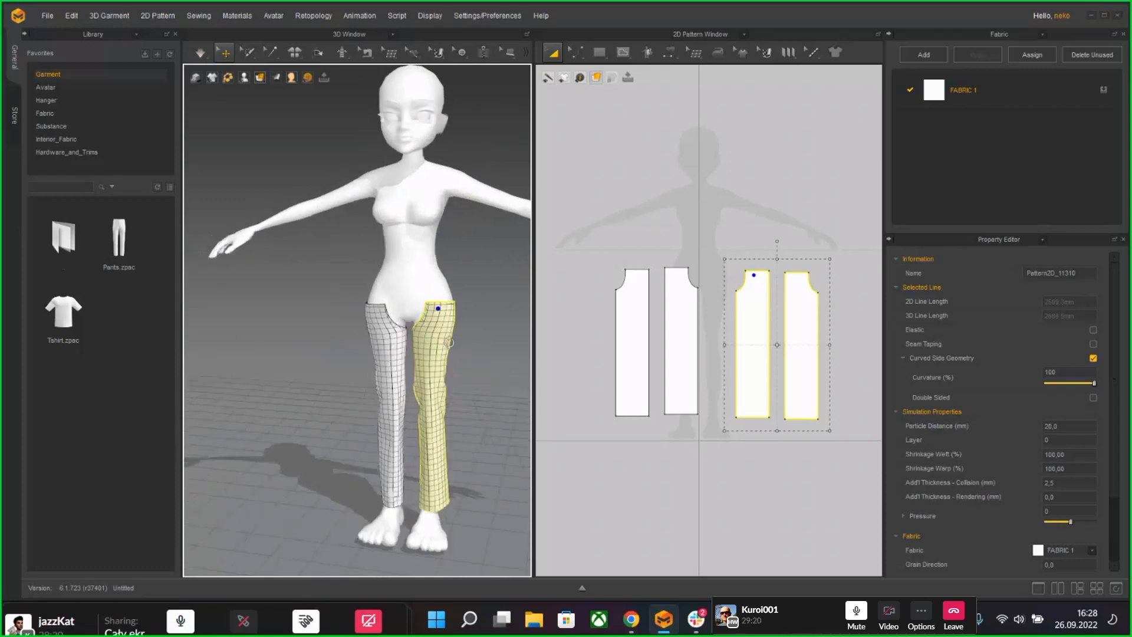
{"action": "scroll", "coordinate": [445, 401], "scroll_direction": "down", "scroll_amount": 2}
{"action": "scroll", "coordinate": [462, 374], "scroll_direction": "up", "scroll_amount": 5}
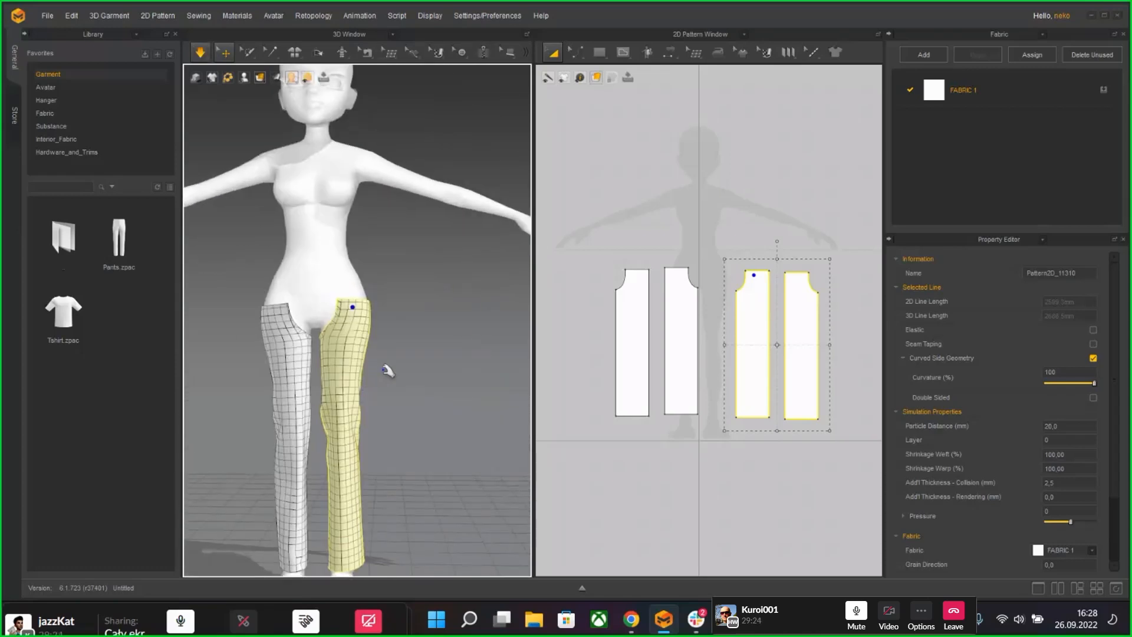
{"action": "scroll", "coordinate": [387, 370], "scroll_direction": "down", "scroll_amount": 2}
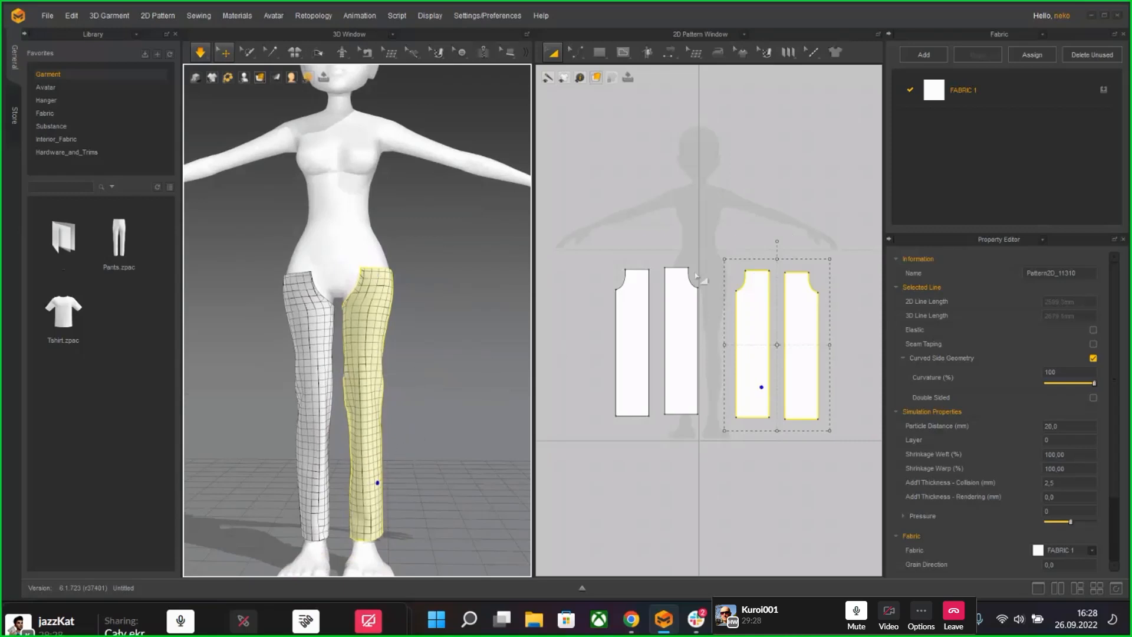
{"action": "key", "text": "space"}
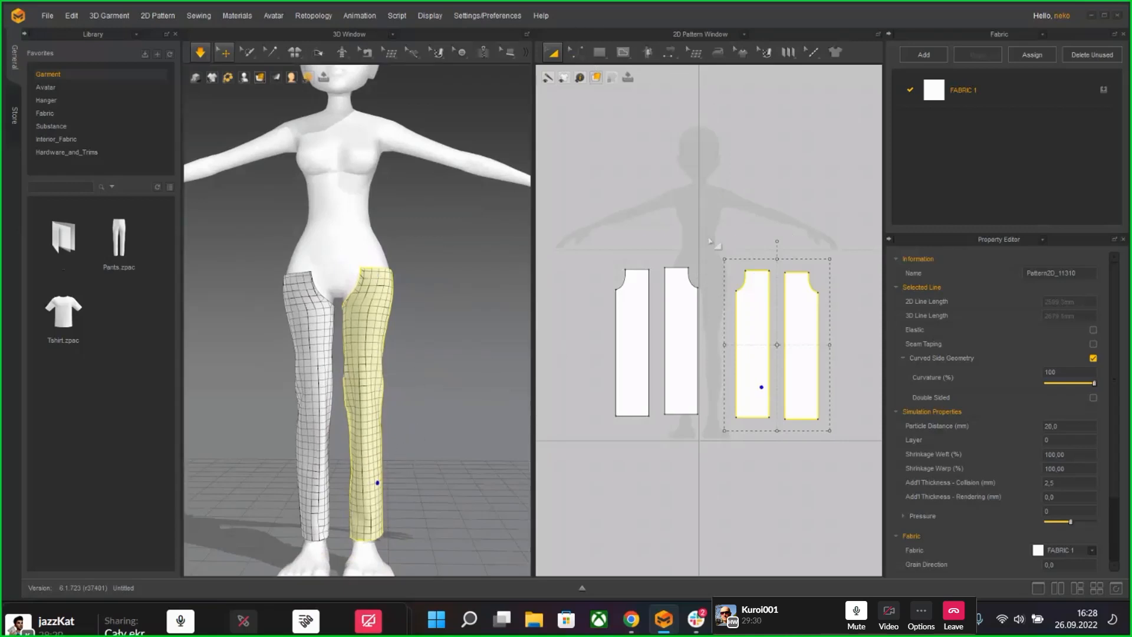
{"action": "scroll", "coordinate": [711, 241], "scroll_direction": "up", "scroll_amount": 3}
{"action": "scroll", "coordinate": [695, 236], "scroll_direction": "down", "scroll_amount": 1}
{"action": "left_click", "coordinate": [752, 316]}
{"action": "scroll", "coordinate": [748, 312], "scroll_direction": "down", "scroll_amount": 1}
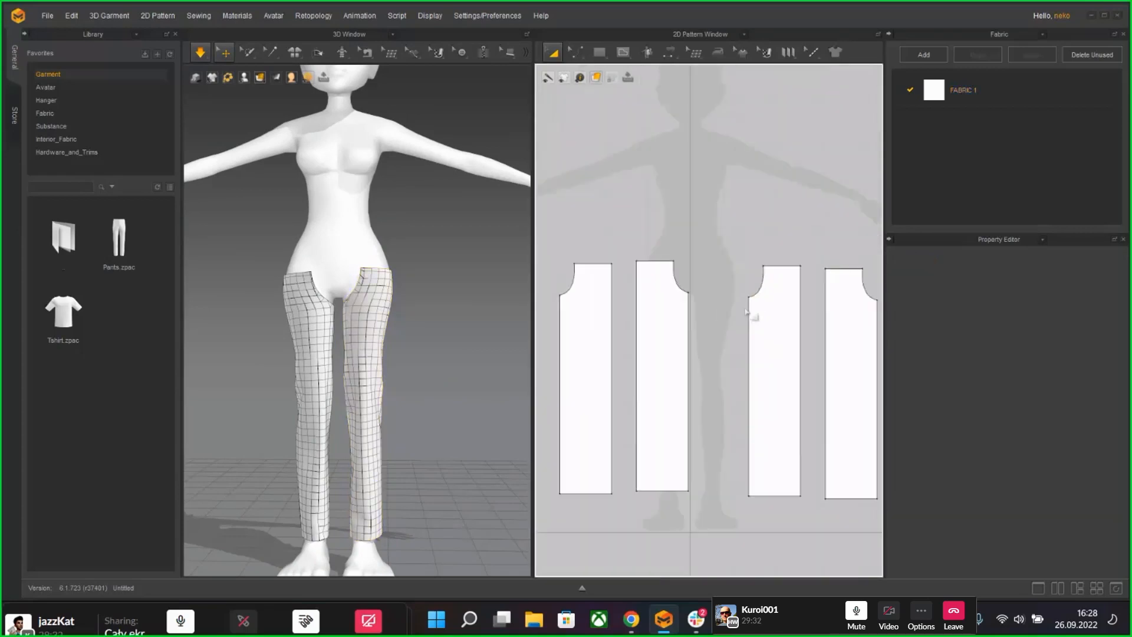
{"action": "scroll", "coordinate": [747, 312], "scroll_direction": "down", "scroll_amount": 2}
{"action": "left_click", "coordinate": [655, 264]}
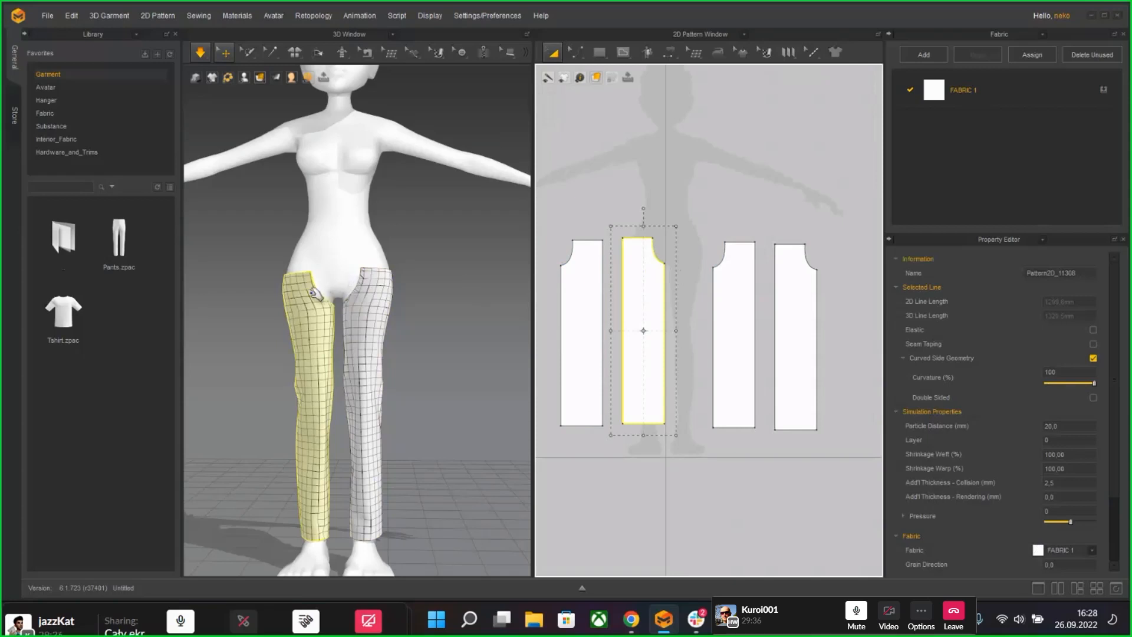
{"action": "left_click", "coordinate": [672, 52]}
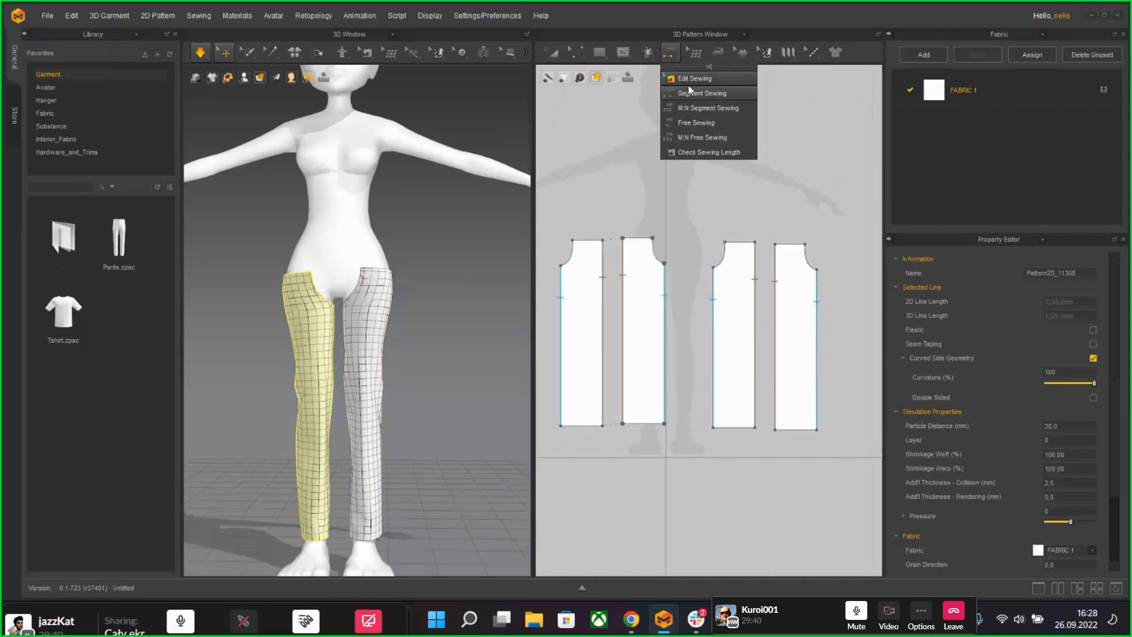
{"action": "left_click", "coordinate": [692, 94]}
{"action": "left_click", "coordinate": [661, 261]}
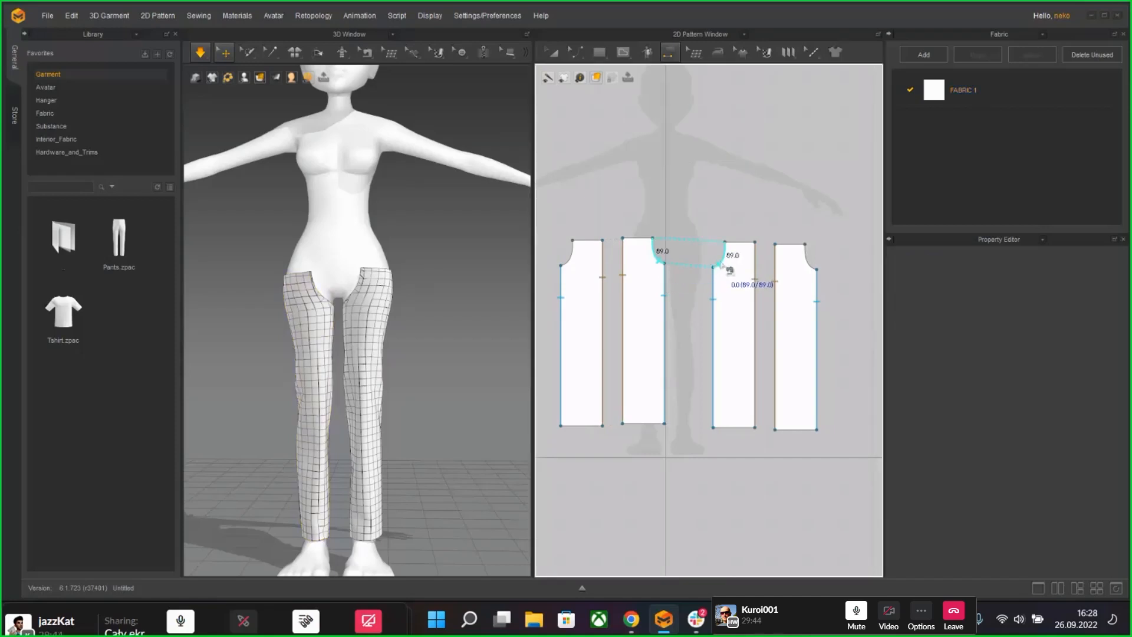
Step: Sew the curved crotch edges of the two front leg pieces together in 3D with Segment Sewing
{"action": "scroll", "coordinate": [435, 323], "scroll_direction": "up", "scroll_amount": 5}
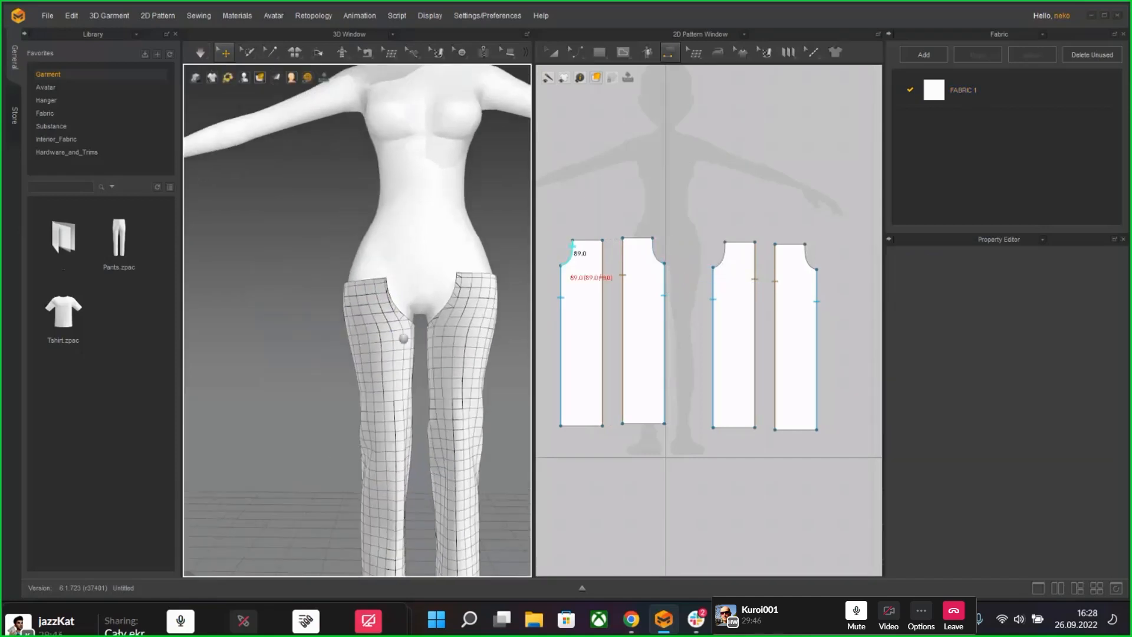
{"action": "middle_click_drag", "start_coordinate": [435, 323], "coordinate": [351, 335]}
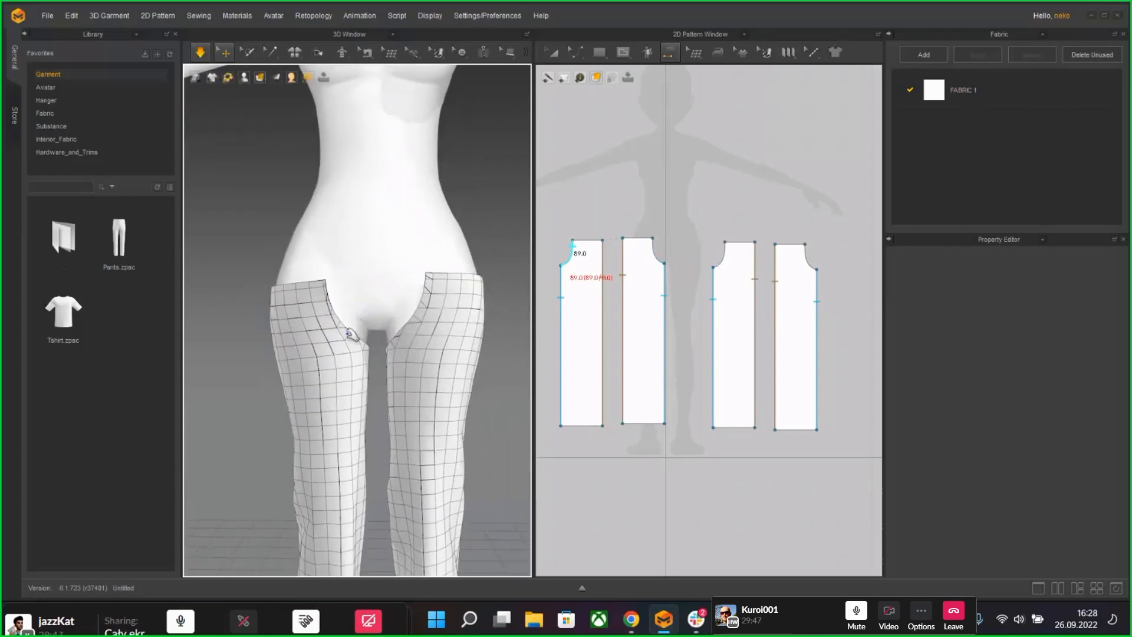
{"action": "left_click", "coordinate": [365, 53]}
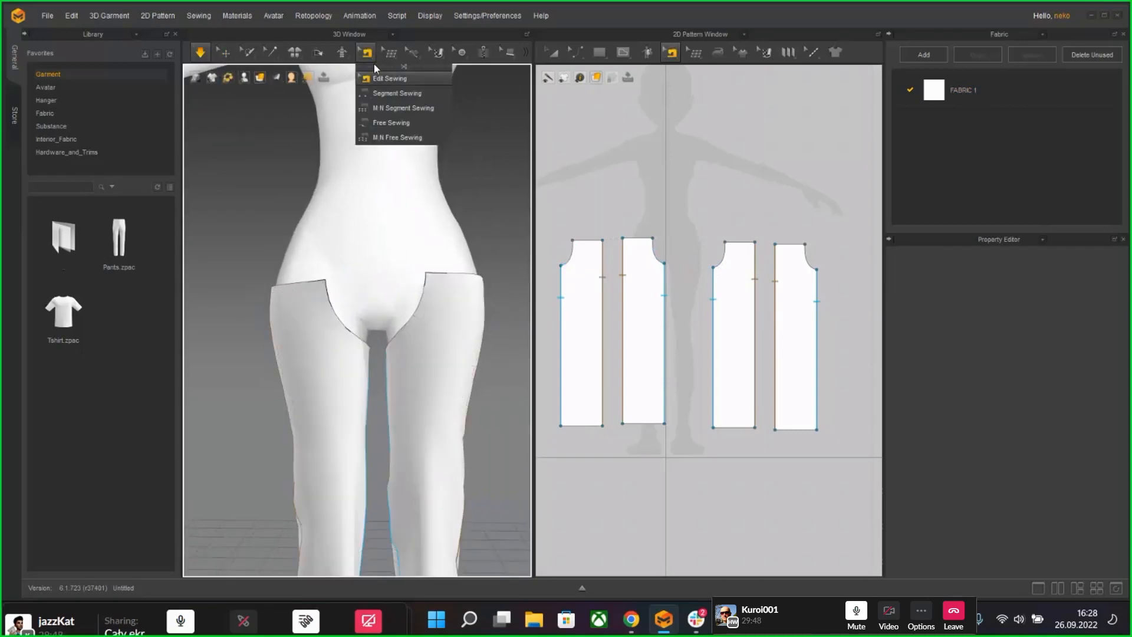
{"action": "left_click", "coordinate": [391, 94]}
{"action": "left_click", "coordinate": [357, 343]}
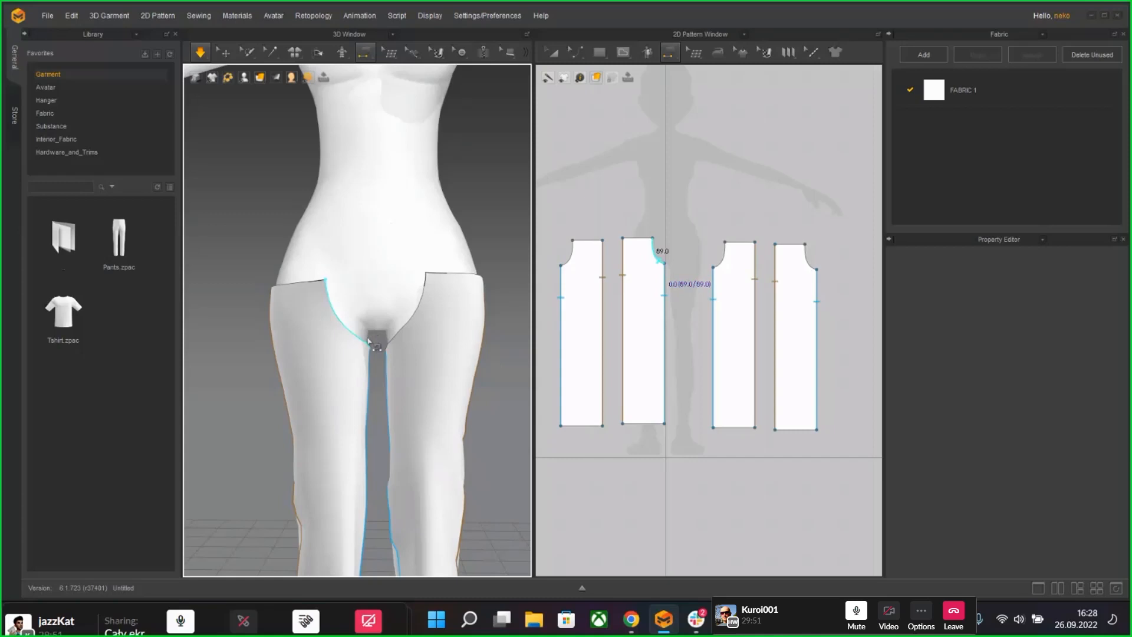
{"action": "left_click", "coordinate": [402, 327]}
{"action": "right_click_drag", "start_coordinate": [402, 328], "coordinate": [183, 321]}
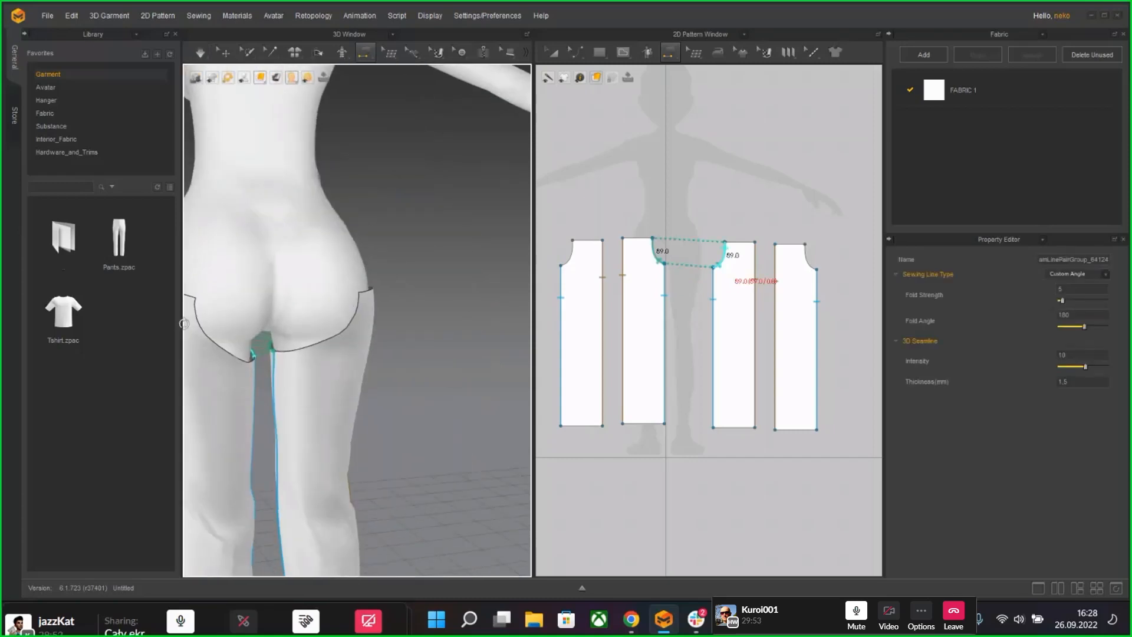
Step: Try to sew the back crotch curves of the two legs together in 3D and undo the seam
{"action": "left_click", "coordinate": [248, 356]}
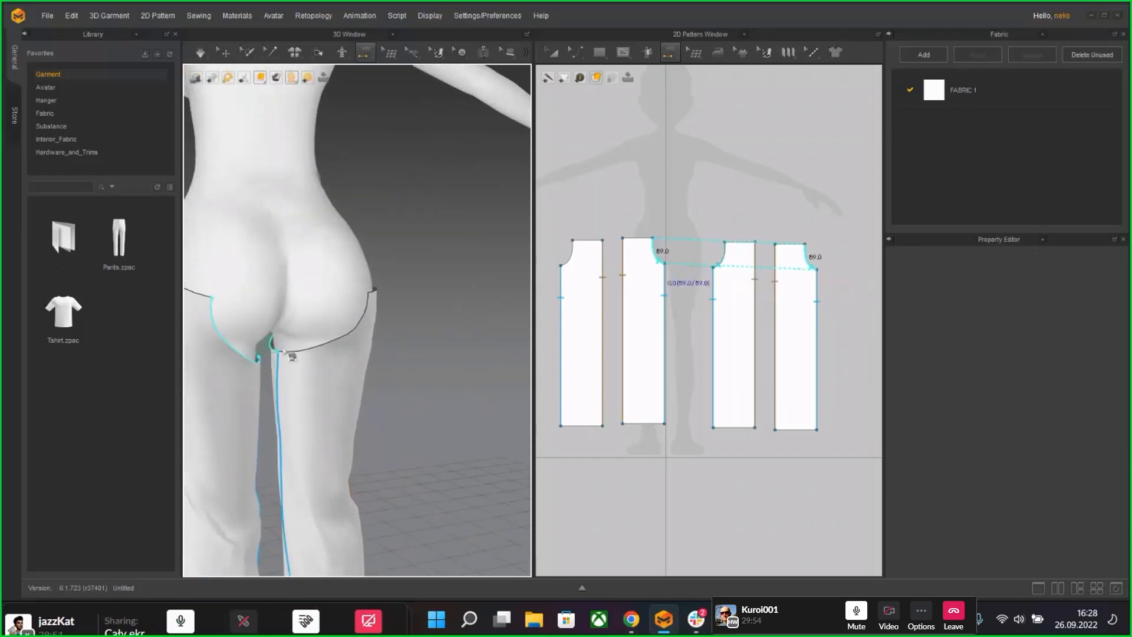
{"action": "left_click", "coordinate": [345, 336]}
{"action": "middle_click_drag", "start_coordinate": [363, 334], "coordinate": [425, 340]}
{"action": "key", "text": "ctrl+z"}
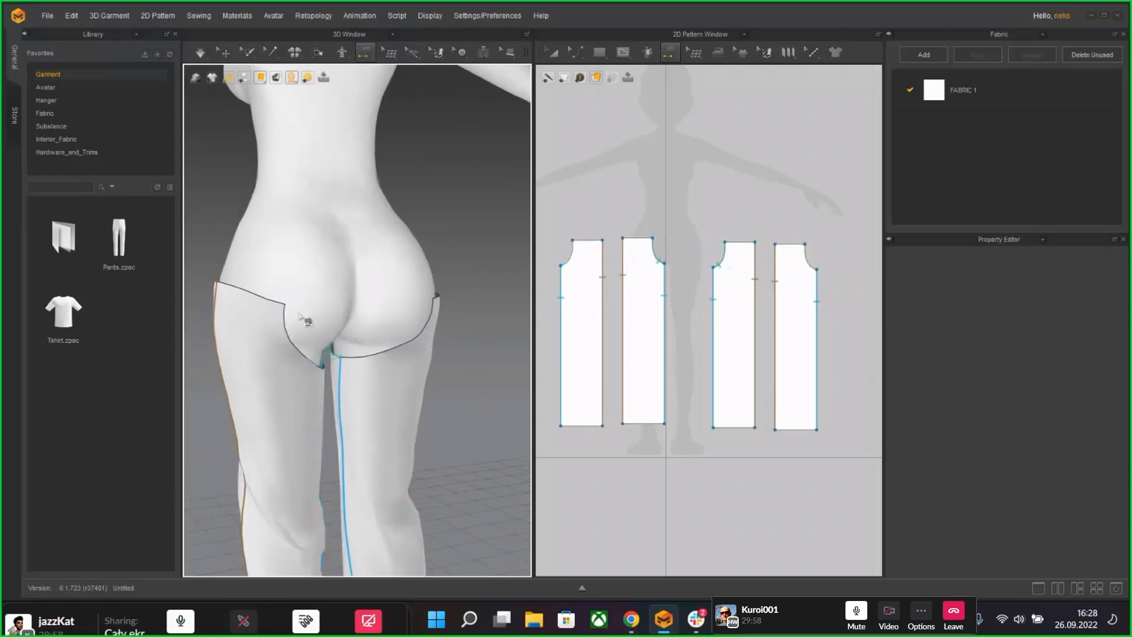
Step: Sew the crotch curves of the two back leg pieces together in 3D and undo a short simulation run
{"action": "left_click", "coordinate": [420, 320]}
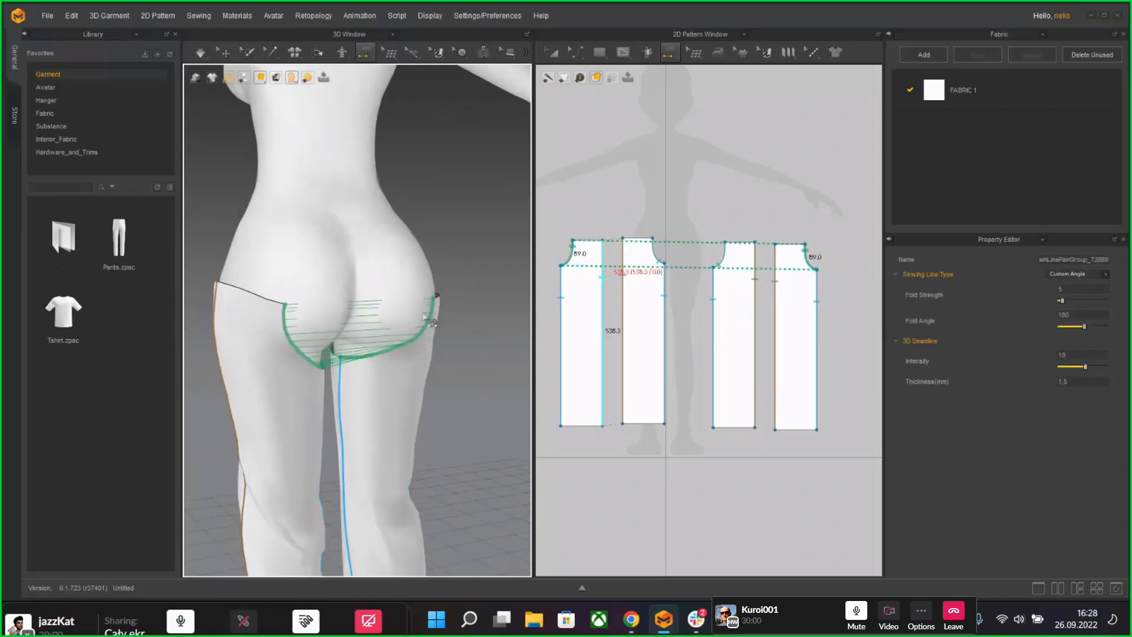
{"action": "right_click_drag", "start_coordinate": [420, 320], "coordinate": [439, 285]}
{"action": "right_click_drag", "start_coordinate": [377, 233], "coordinate": [460, 313]}
{"action": "key", "text": "space"}
{"action": "key", "text": "ctrl+z"}
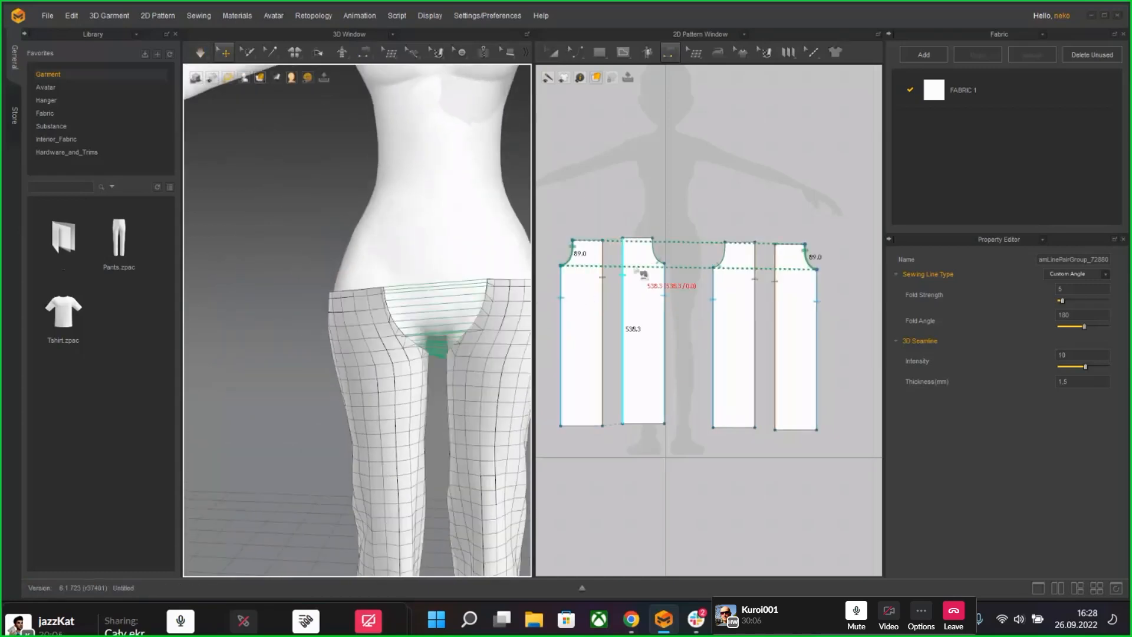
Step: Raise the top waist edges of all four leg pieces together in the 2D pattern with Edit Pattern
{"action": "left_click", "coordinate": [569, 61]}
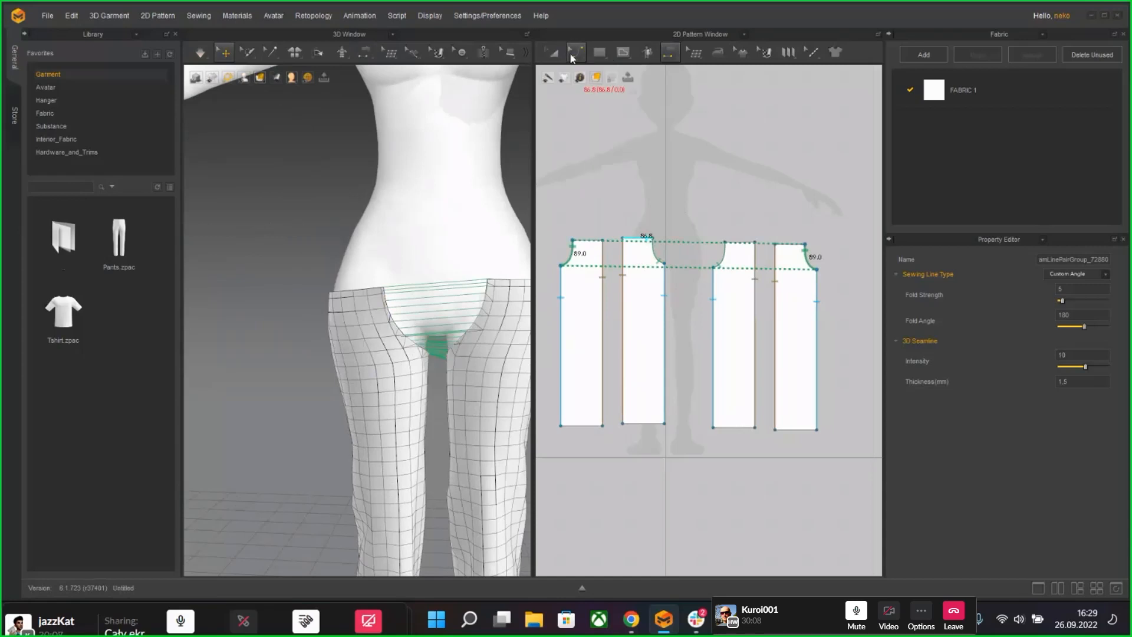
{"action": "left_click", "coordinate": [571, 55]}
{"action": "left_click", "coordinate": [591, 77]}
{"action": "left_click", "coordinate": [601, 250]}
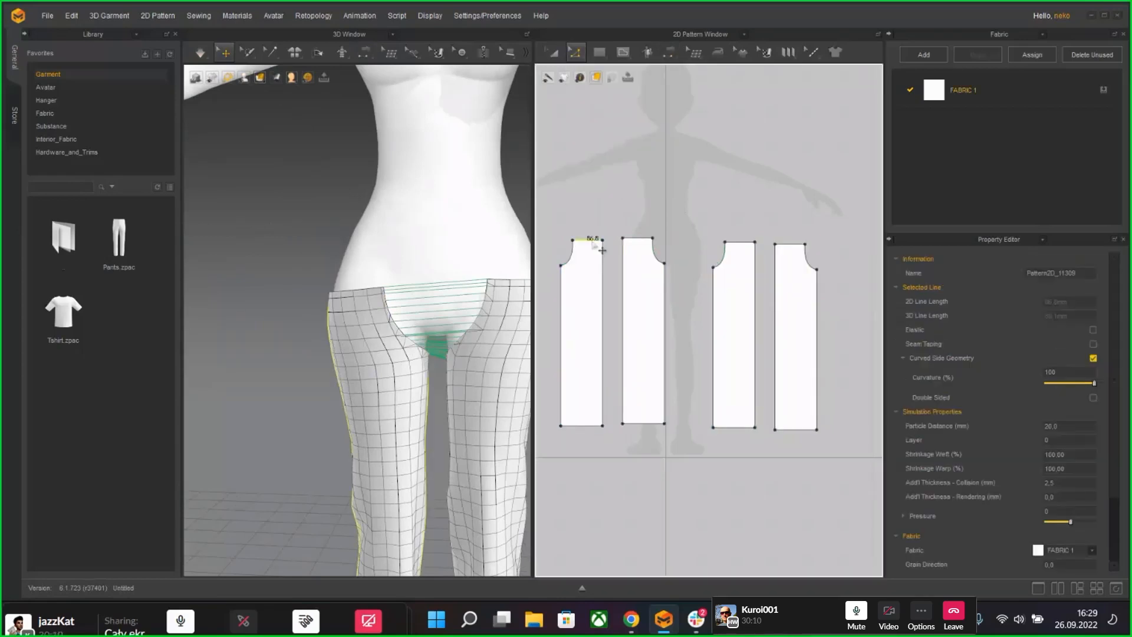
{"action": "left_click", "coordinate": [647, 250], "text": "shift"}
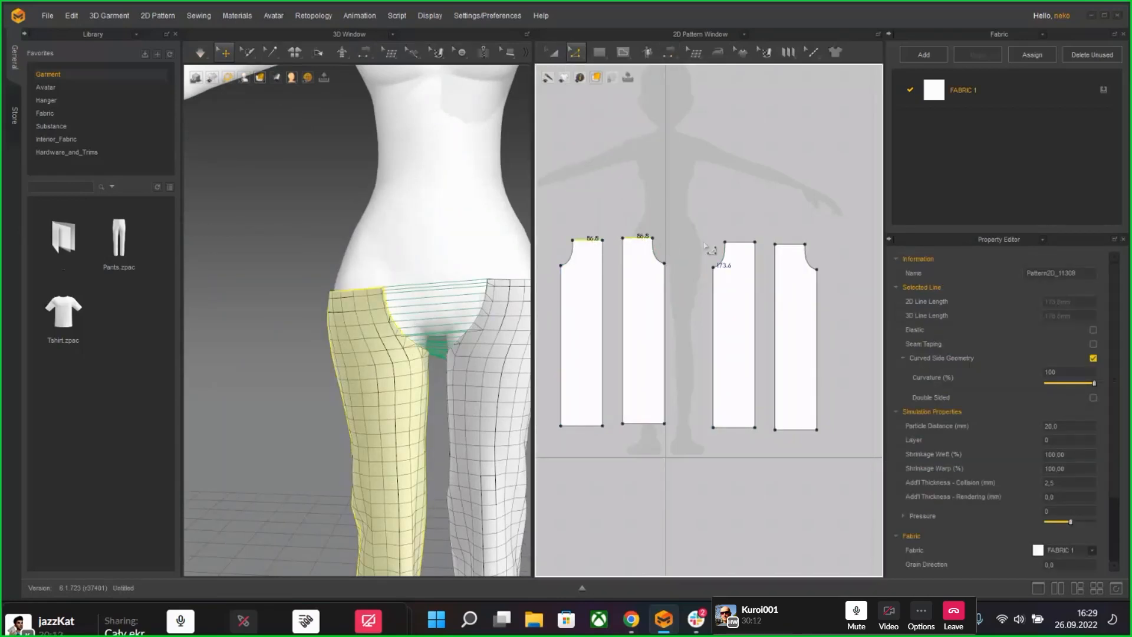
{"action": "left_click", "coordinate": [736, 246], "text": "shift"}
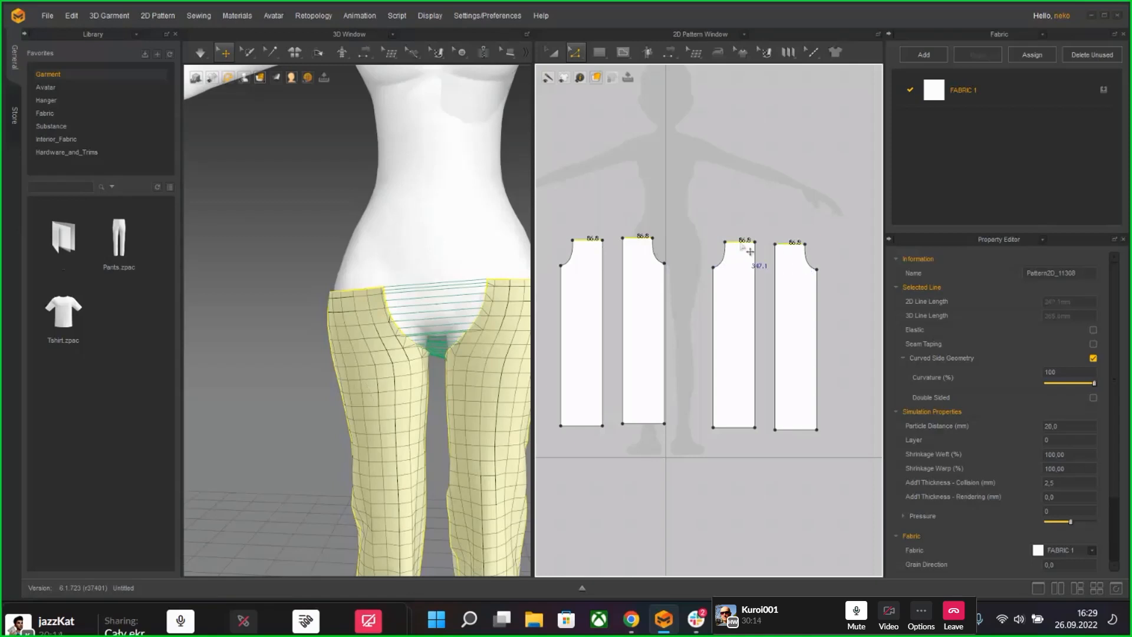
{"action": "left_click_drag", "start_coordinate": [750, 251], "coordinate": [750, 229]}
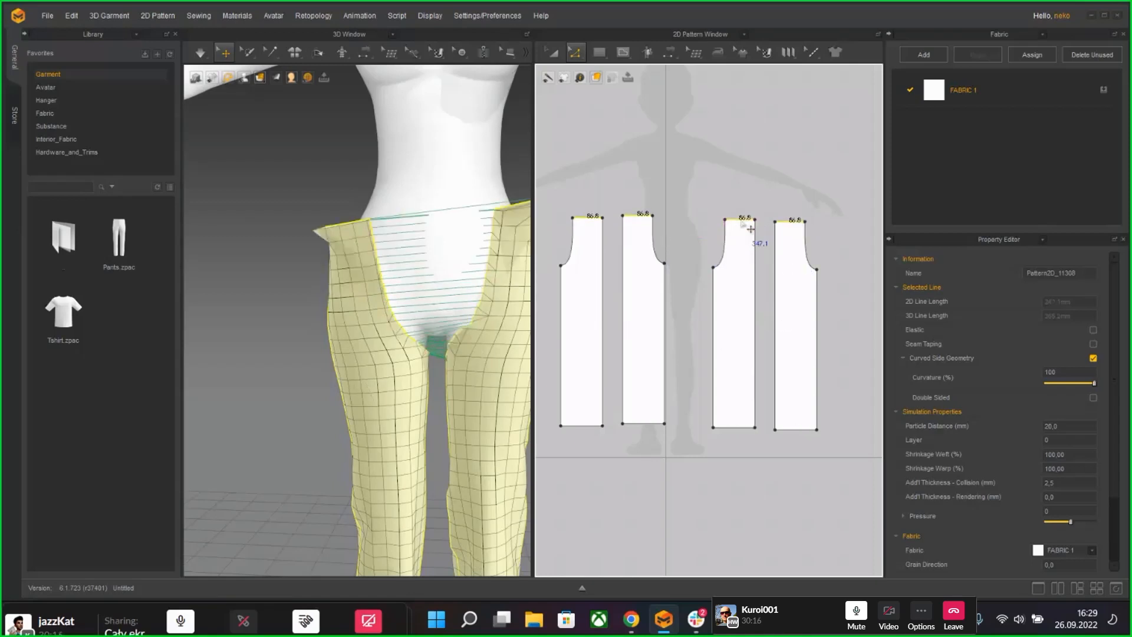
Step: Undo the last waist change, then raise the top waist edges of all four leg pieces to the avatar's waist in the 2D pattern
{"action": "key", "text": "ctrl+z"}
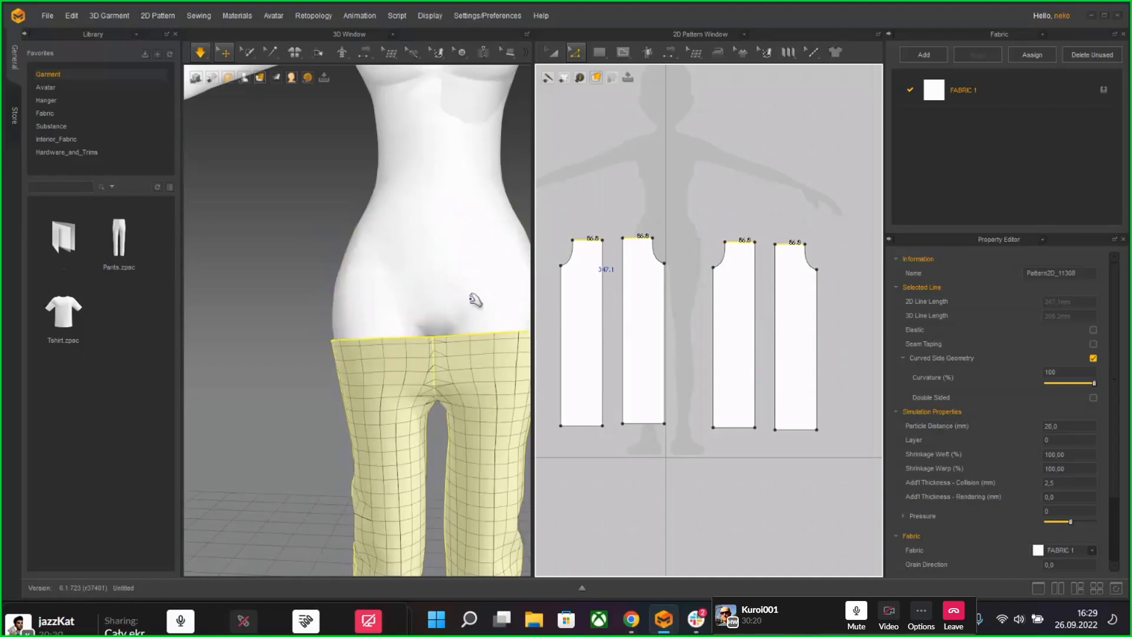
{"action": "right_click_drag", "start_coordinate": [480, 308], "coordinate": [406, 296]}
{"action": "key", "text": "space"}
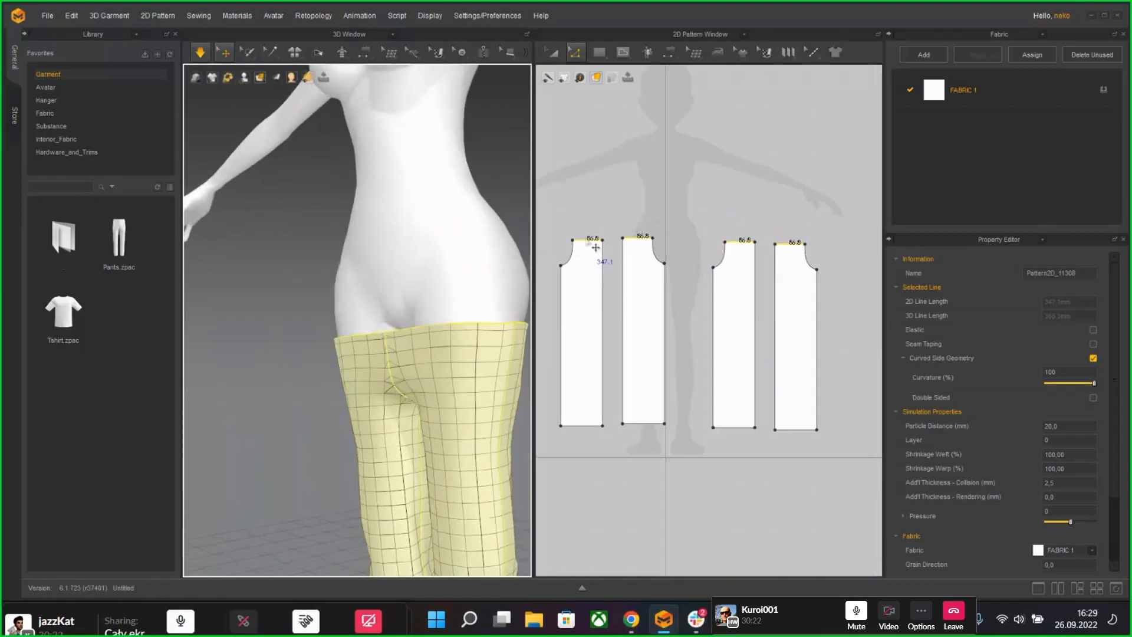
{"action": "left_click_drag", "start_coordinate": [595, 247], "coordinate": [592, 199]}
{"action": "key", "text": "space"}
{"action": "right_click_drag", "start_coordinate": [400, 252], "coordinate": [453, 256]}
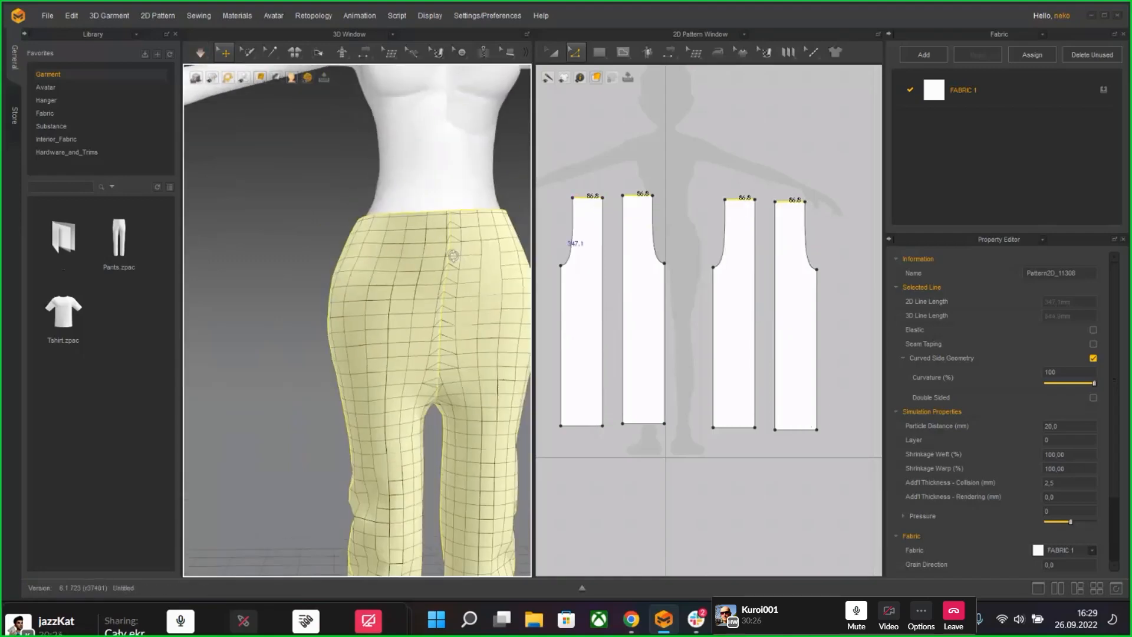
Step: Run the simulation and pull at the front and back crotch seams to settle the trousers and check their fit
{"action": "key", "text": "space"}
{"action": "scroll", "coordinate": [449, 259], "scroll_direction": "down", "scroll_amount": 3}
{"action": "left_click", "coordinate": [416, 285]}
{"action": "left_click", "coordinate": [414, 353]}
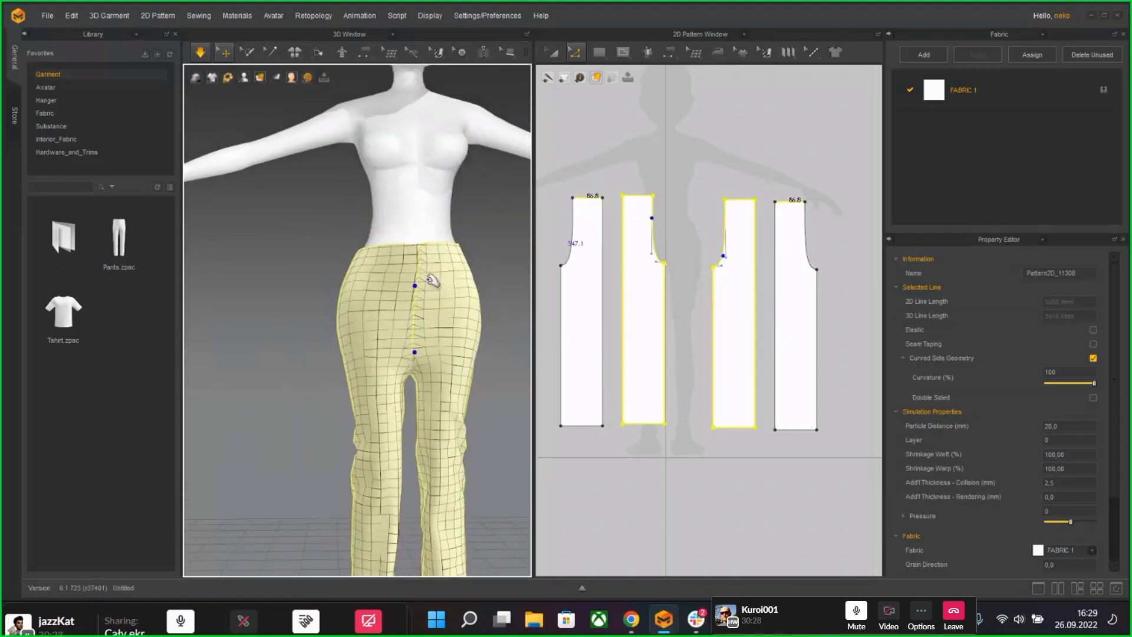
{"action": "key", "text": "space"}
{"action": "right_click_drag", "start_coordinate": [400, 354], "coordinate": [635, 365]}
{"action": "left_click", "coordinate": [407, 356], "text": "shift"}
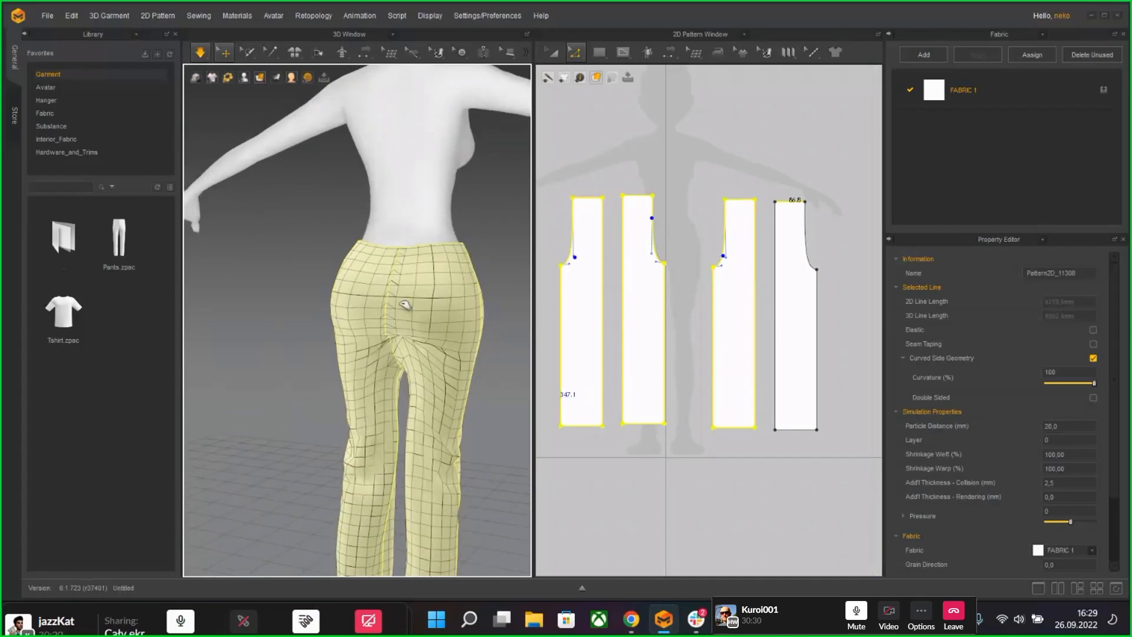
{"action": "right_click_drag", "start_coordinate": [420, 383], "coordinate": [230, 386]}
{"action": "key", "text": "space"}
{"action": "right_click_drag", "start_coordinate": [380, 393], "coordinate": [319, 403]}
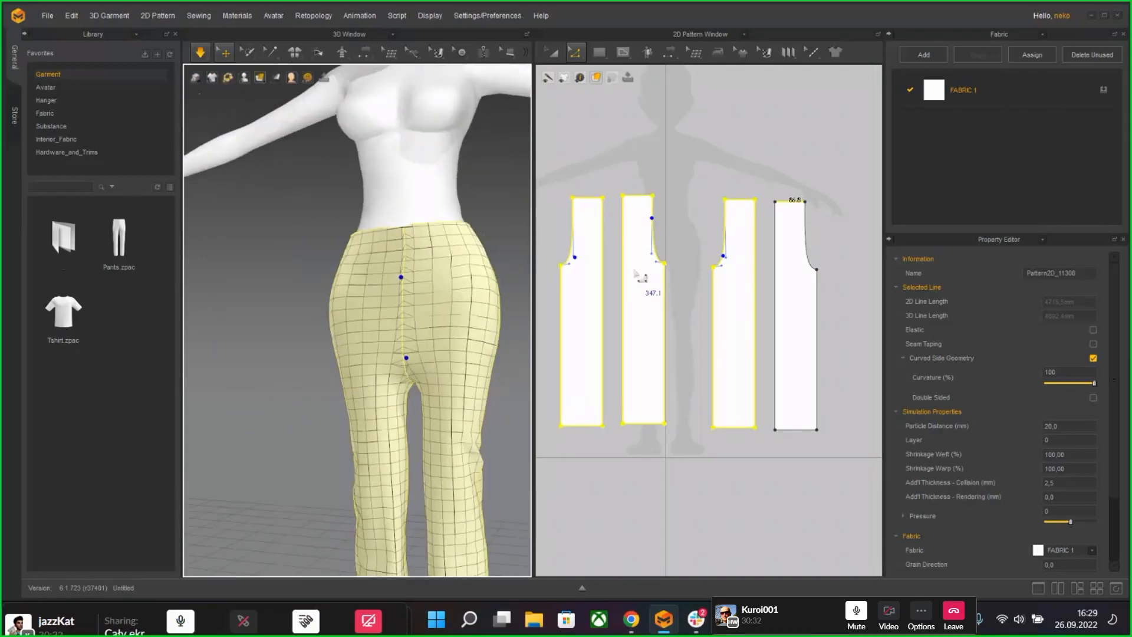
Step: Try lowering the top waist edges of all four leg pieces and simulate the low-rise fit
{"action": "left_click_drag", "start_coordinate": [638, 196], "coordinate": [637, 199]}
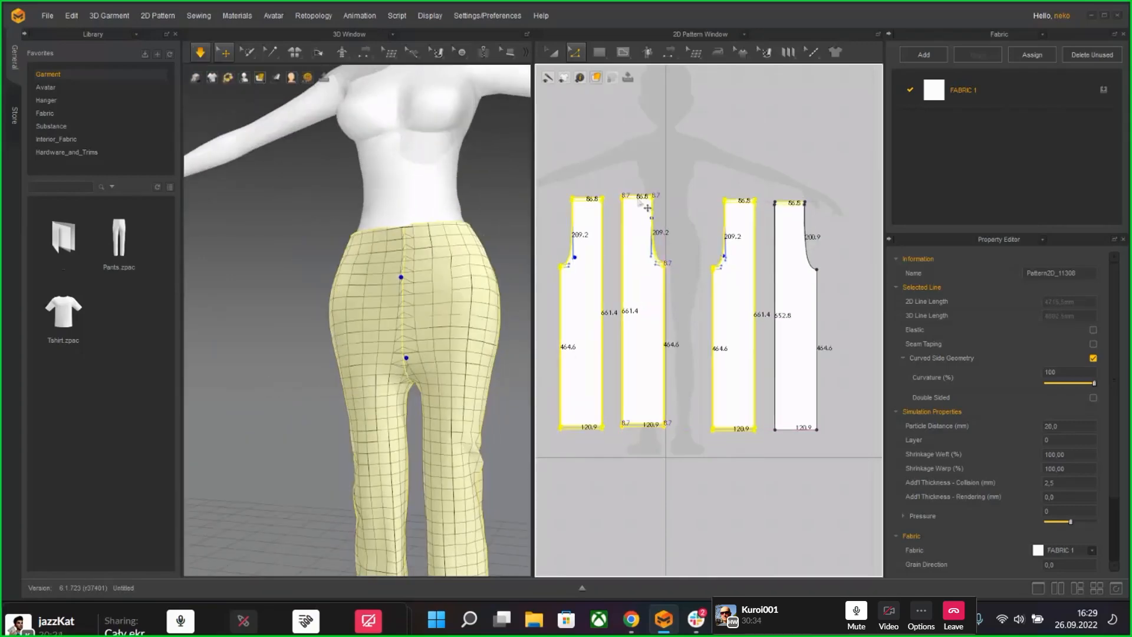
{"action": "left_click", "coordinate": [637, 199]}
{"action": "left_click", "coordinate": [739, 202], "text": "shift"}
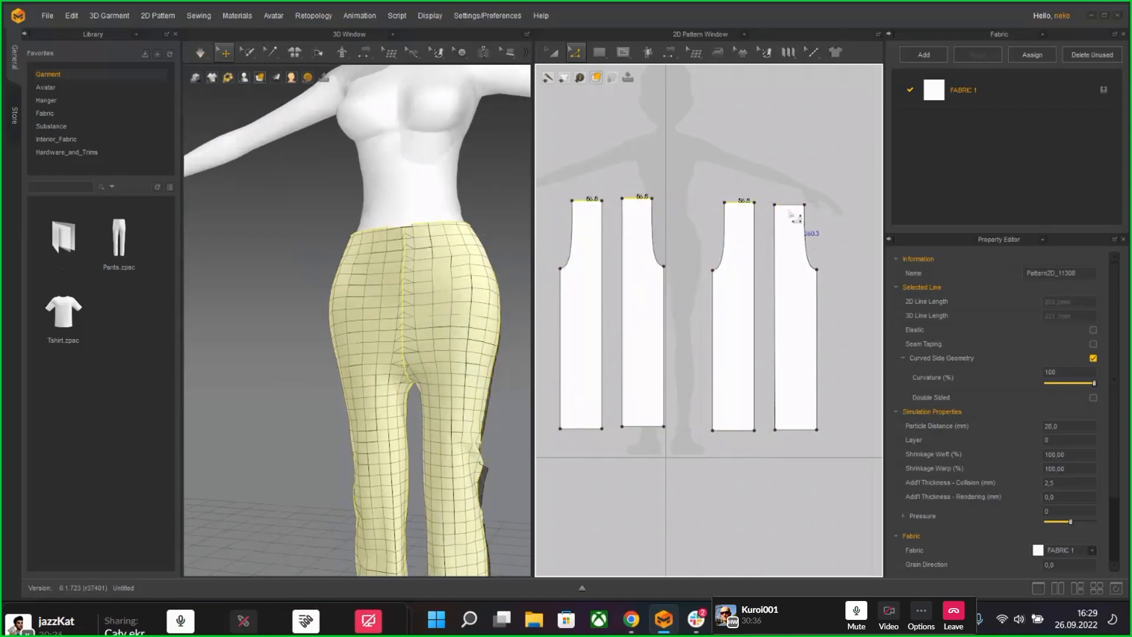
{"action": "left_click", "coordinate": [801, 215], "text": "shift"}
{"action": "left_click_drag", "start_coordinate": [755, 212], "coordinate": [742, 233]}
{"action": "key", "text": "space"}
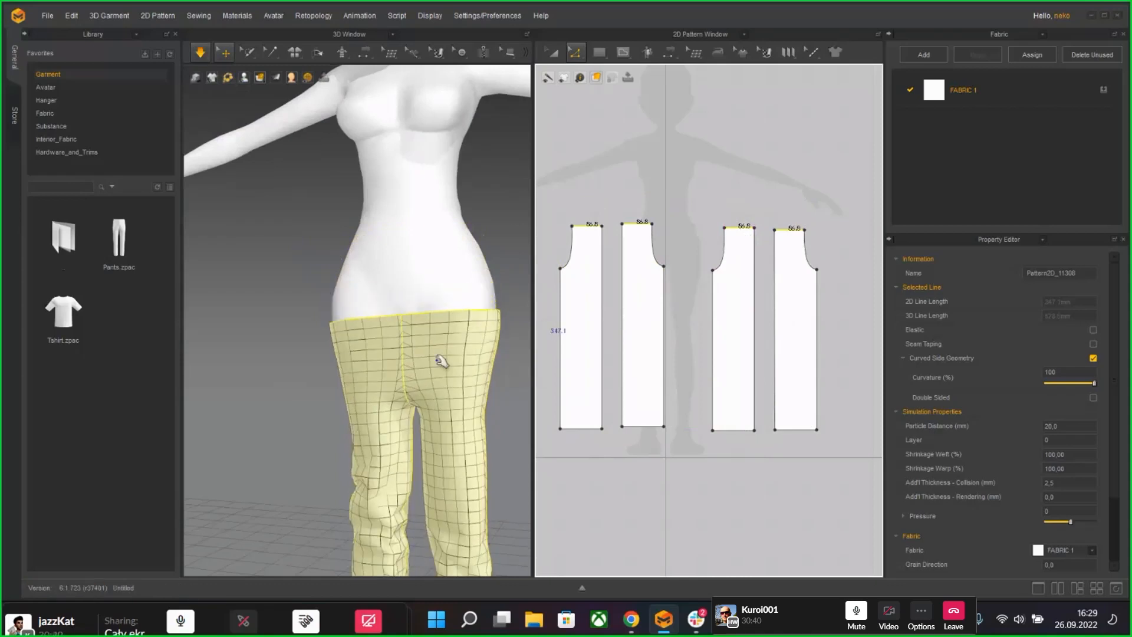
{"action": "left_click_drag", "start_coordinate": [377, 349], "coordinate": [383, 231]}
{"action": "key", "text": "space"}
Step: Undo the waist lowering and the accidental shift of the leg pieces
{"action": "key", "text": "ctrl+z"}
{"action": "key", "text": "ctrl+z"}
{"action": "key", "text": "ctrl+z"}
{"action": "key", "text": "ctrl+z"}
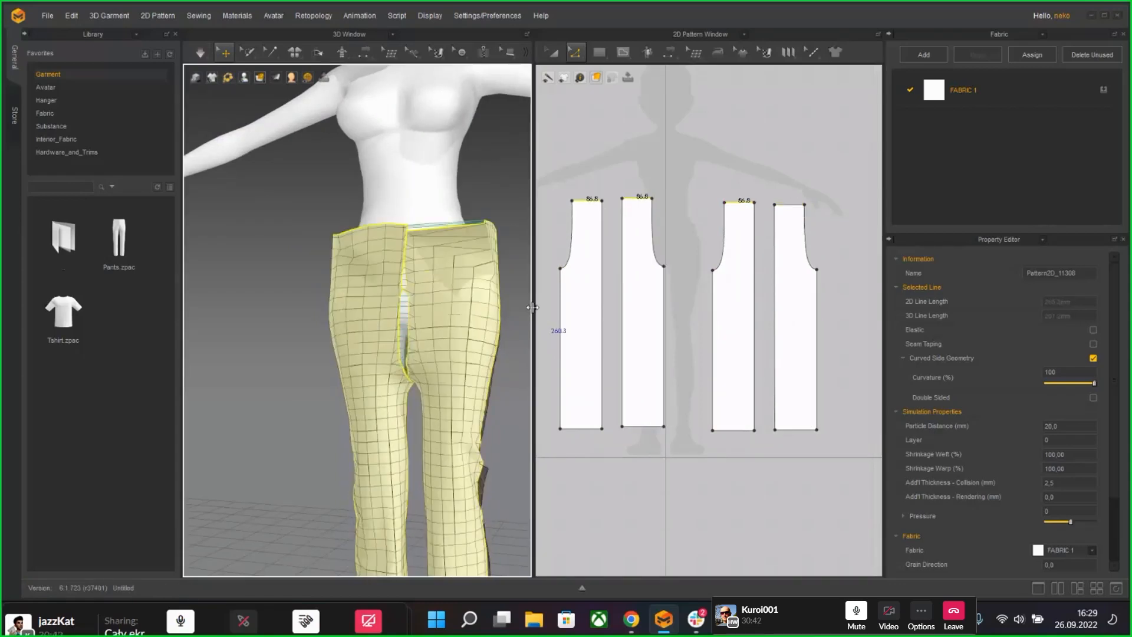
{"action": "key", "text": "ctrl+z"}
{"action": "key", "text": "ctrl+z"}
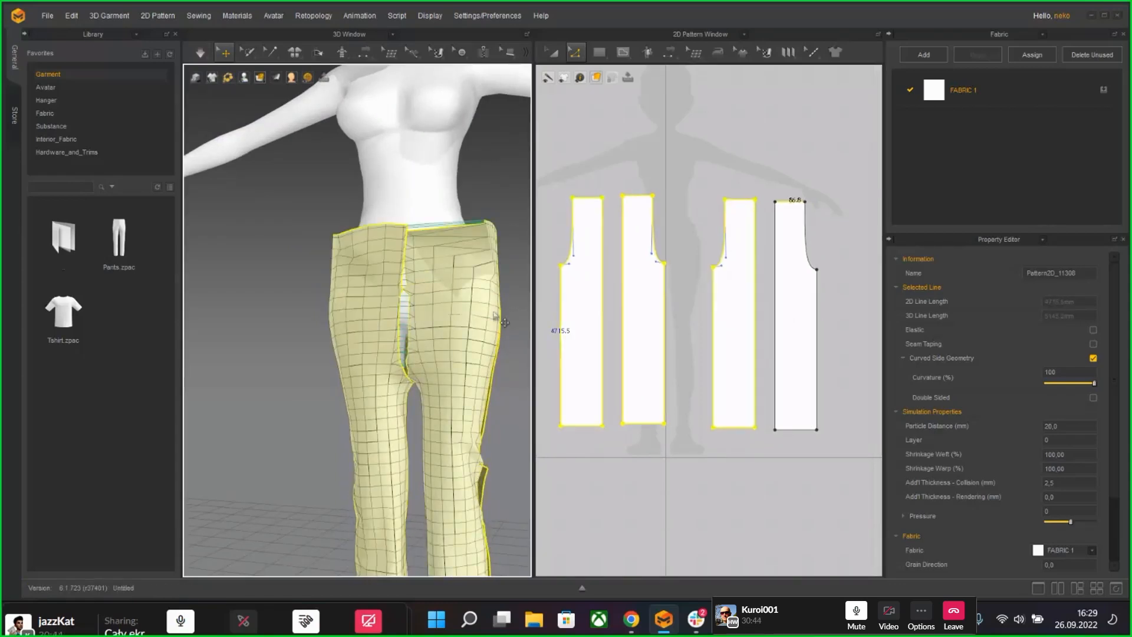
{"action": "key", "text": "ctrl+z"}
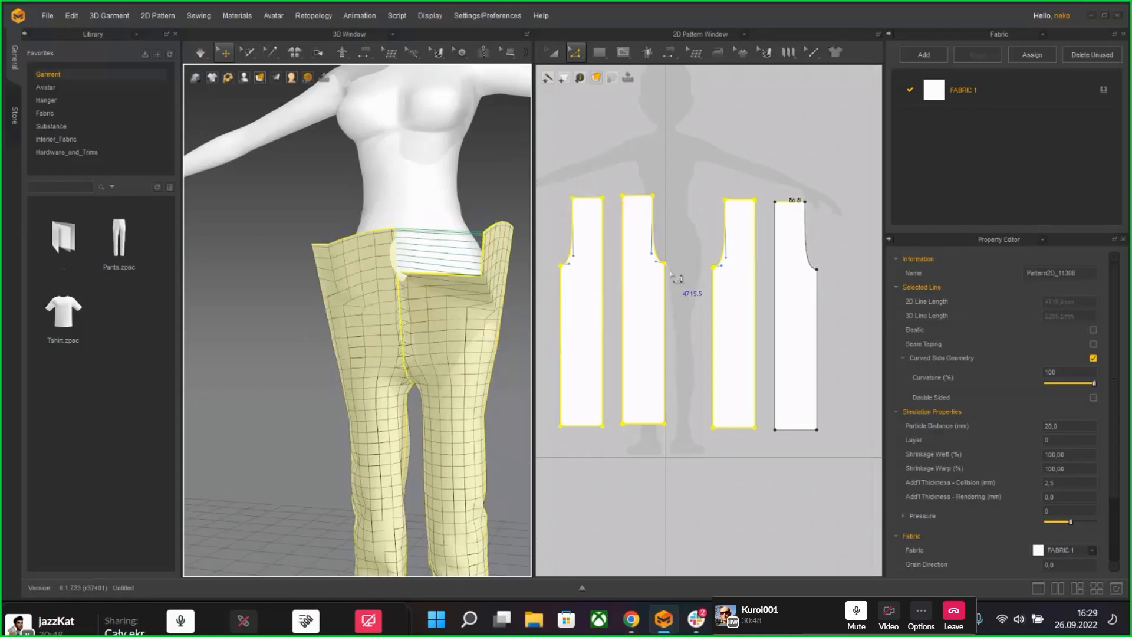
Step: Raise the crotch corner points of all four leg pieces together with Edit Pattern while the simulation runs
{"action": "left_click", "coordinate": [724, 276]}
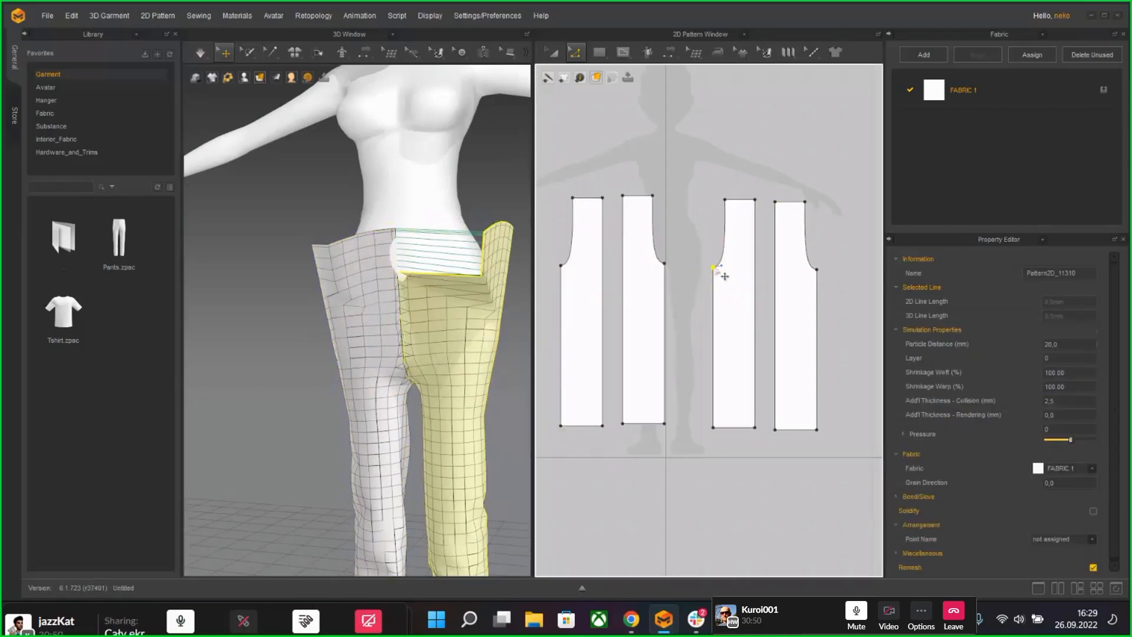
{"action": "left_click", "coordinate": [577, 56]}
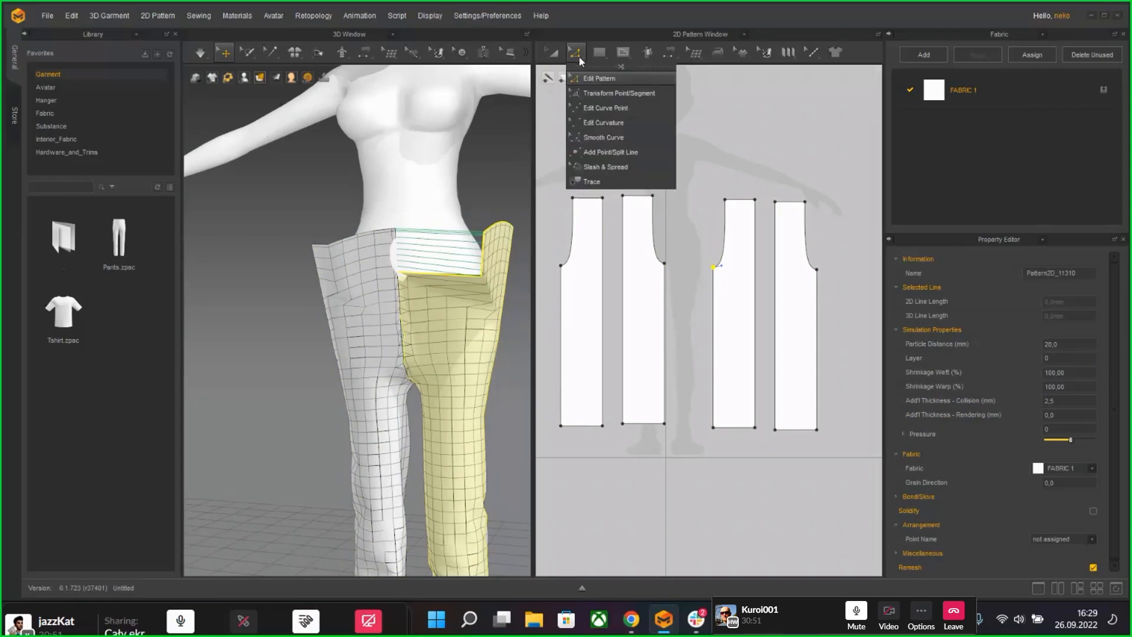
{"action": "left_click", "coordinate": [696, 247]}
{"action": "key", "text": "space"}
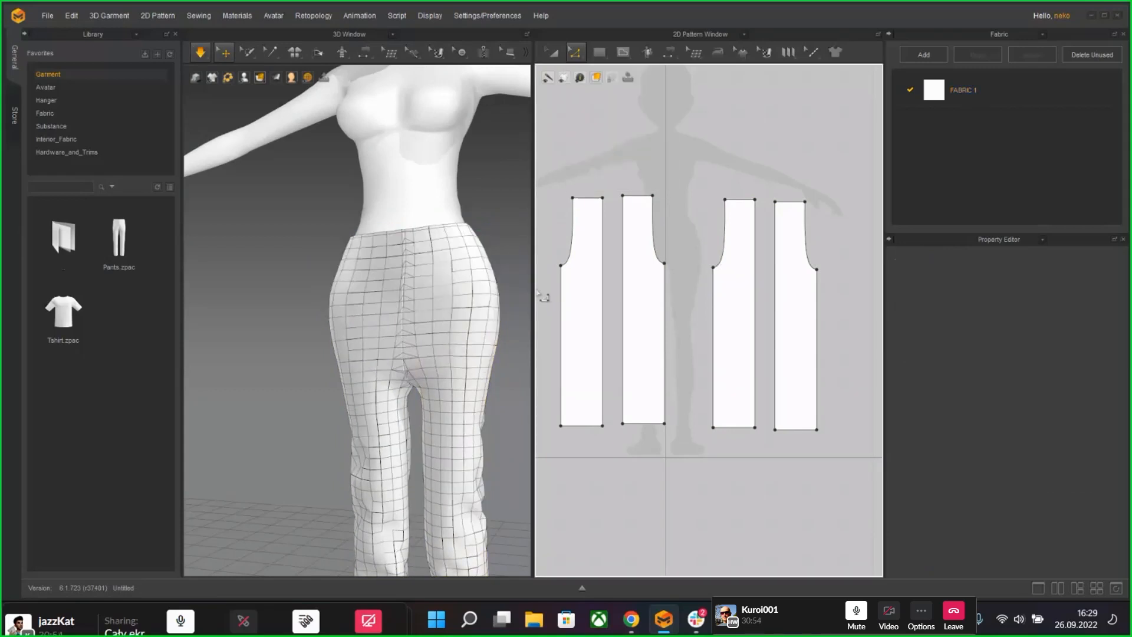
{"action": "left_click_drag", "start_coordinate": [847, 256], "coordinate": [847, 257]}
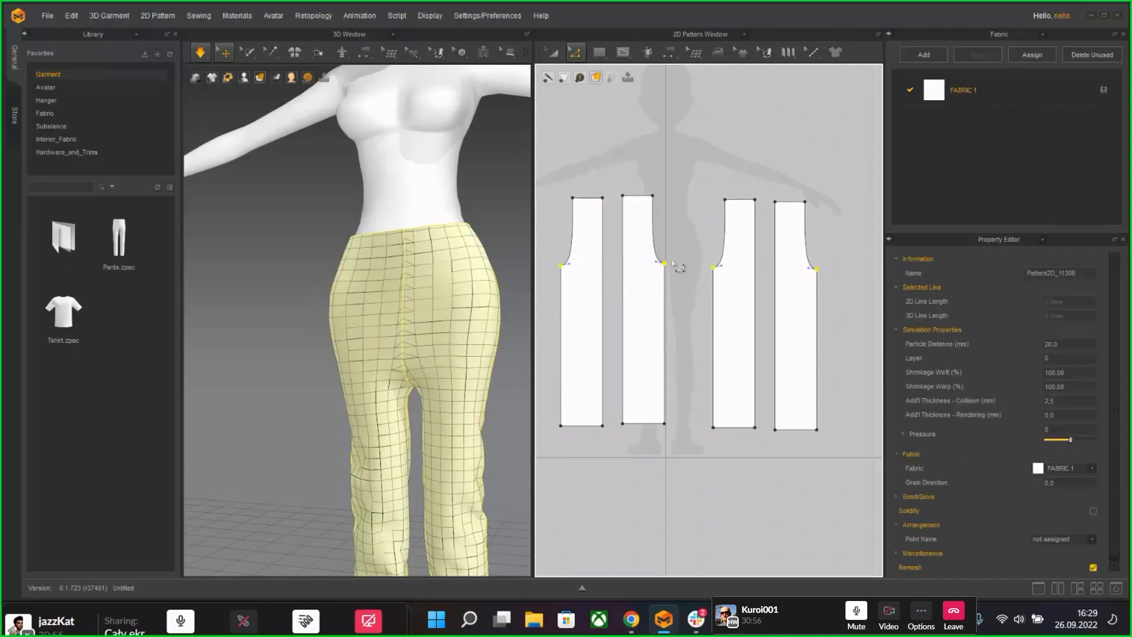
{"action": "left_click_drag", "start_coordinate": [673, 272], "coordinate": [670, 250]}
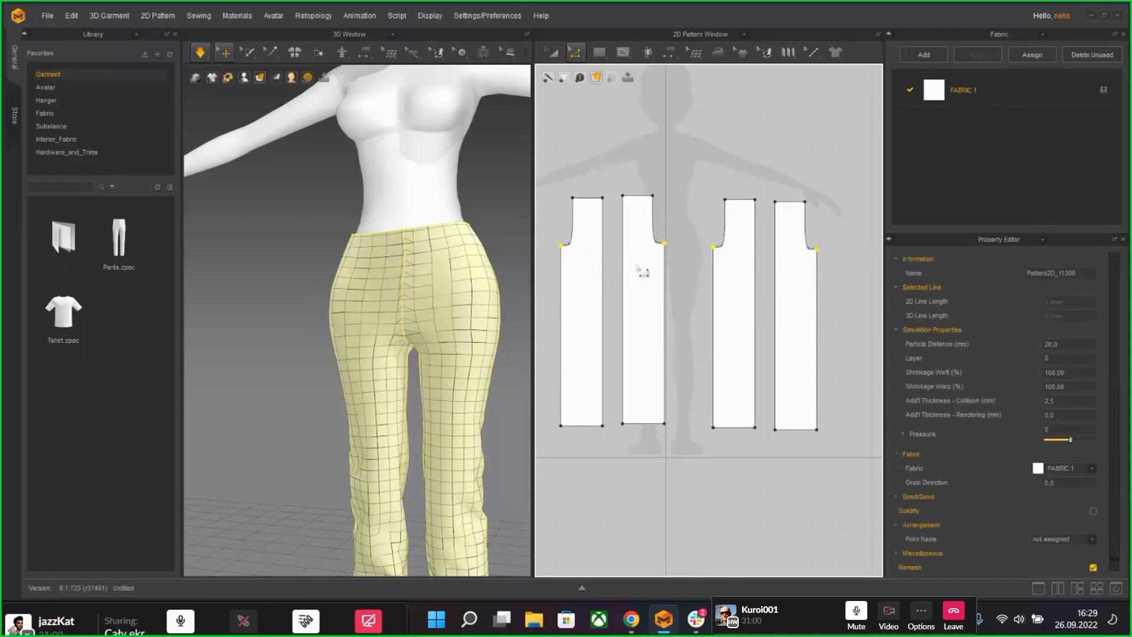
{"action": "left_click", "coordinate": [666, 251]}
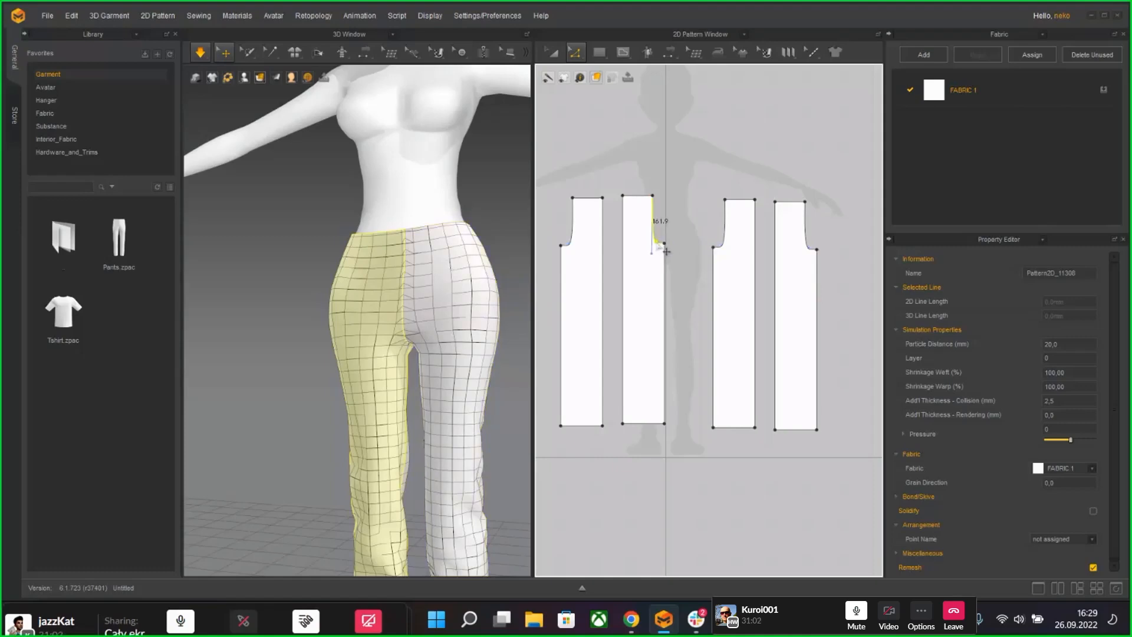
Step: Switch the garment display from mesh to a see-through surface and examine the crotch area up close
{"action": "right_click_drag", "start_coordinate": [428, 273], "coordinate": [442, 334]}
{"action": "left_click", "coordinate": [442, 335]}
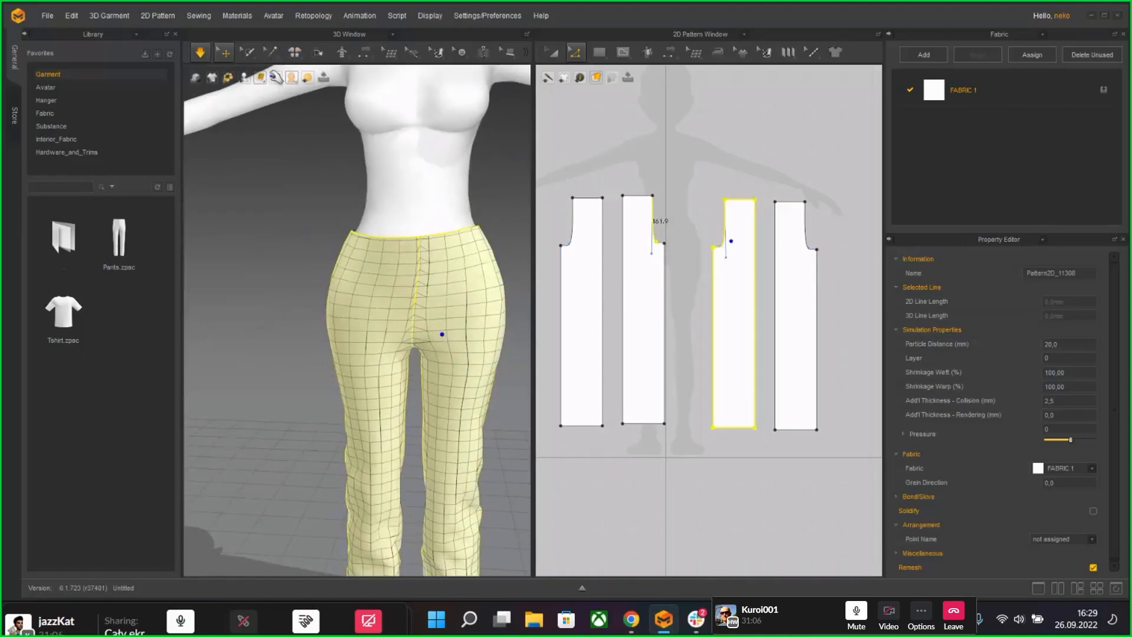
{"action": "left_click", "coordinate": [260, 79]}
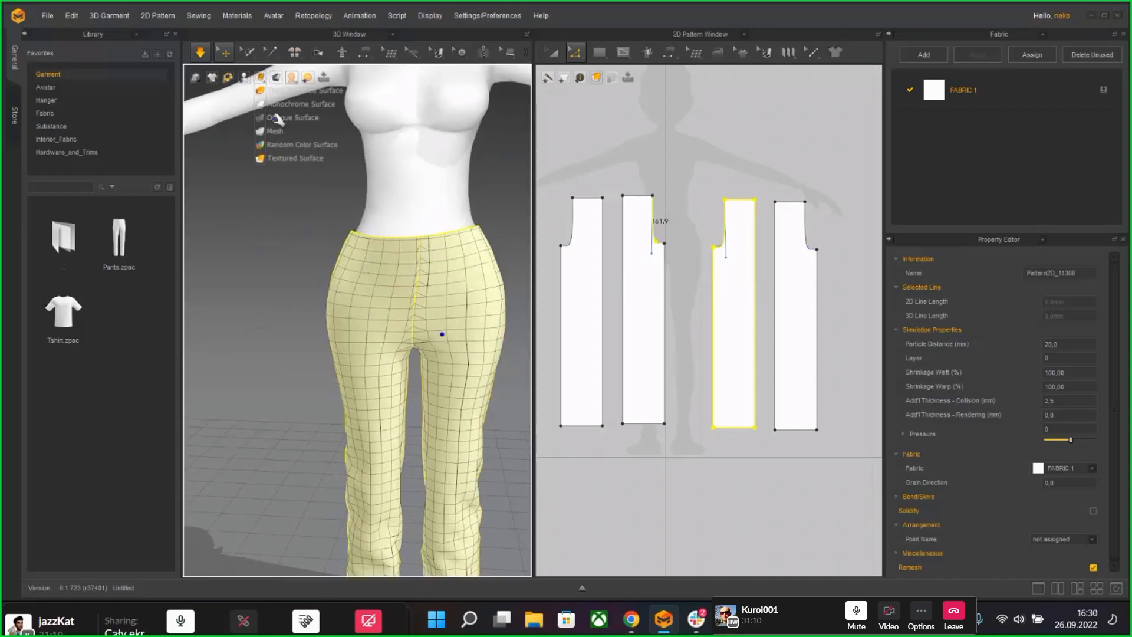
{"action": "left_click", "coordinate": [288, 120]}
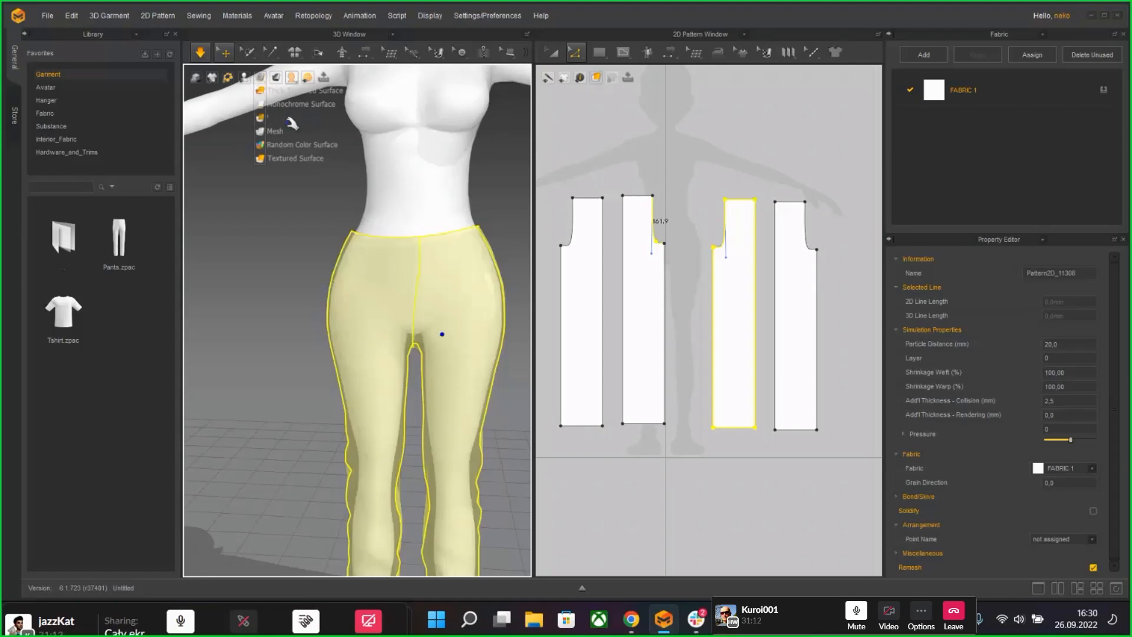
{"action": "right_click_drag", "start_coordinate": [400, 325], "coordinate": [410, 284]}
{"action": "scroll", "coordinate": [418, 253], "scroll_direction": "up", "scroll_amount": 8}
{"action": "key", "text": "space"}
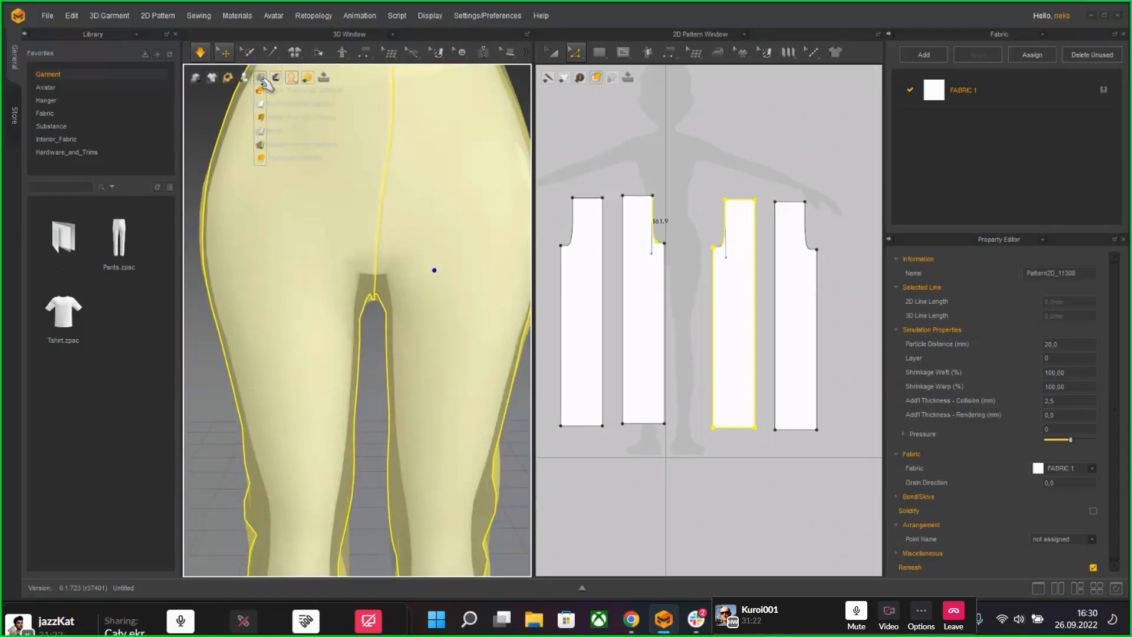
Step: Set the garment display to Thick Textured Surface and pull the front waist upward to adjust the drape
{"action": "left_click", "coordinate": [261, 90]}
{"action": "scroll", "coordinate": [342, 212], "scroll_direction": "down", "scroll_amount": 6}
{"action": "key", "text": "space"}
{"action": "right_click_drag", "start_coordinate": [425, 230], "coordinate": [460, 219]}
{"action": "key", "text": "space"}
{"action": "left_click_drag", "start_coordinate": [319, 218], "coordinate": [327, 191]}
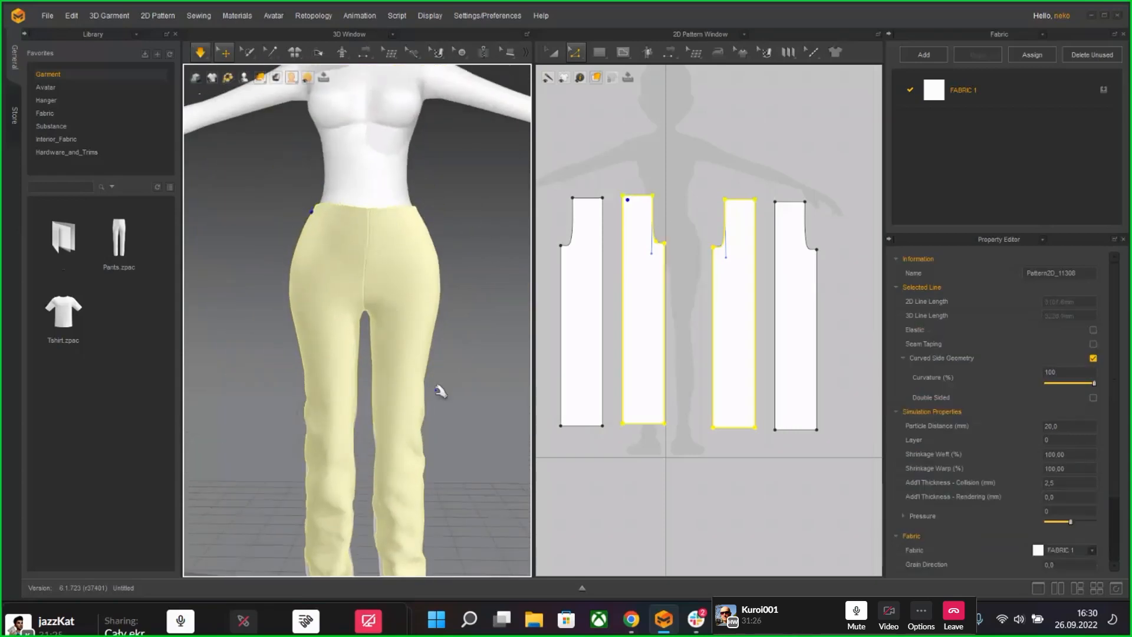
{"action": "middle_click_drag", "start_coordinate": [437, 389], "coordinate": [434, 272]}
Step: Taper the front and back pieces of the avatar's right leg by moving their hem corners inward with Edit Pattern
{"action": "left_click", "coordinate": [573, 59]}
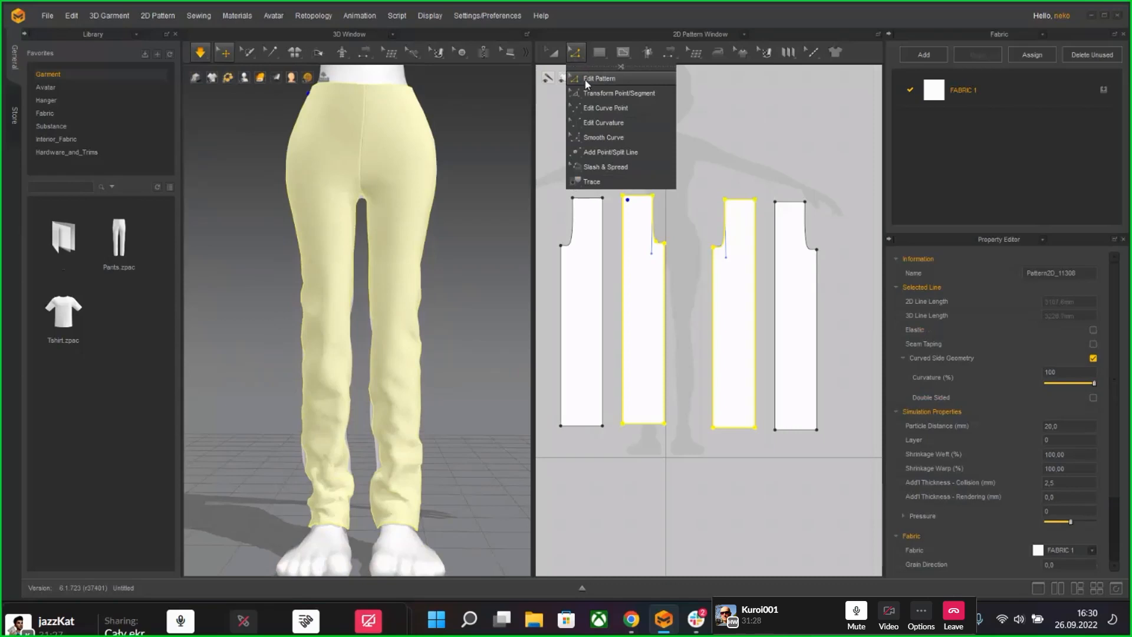
{"action": "left_click", "coordinate": [587, 78]}
{"action": "left_click", "coordinate": [560, 426]}
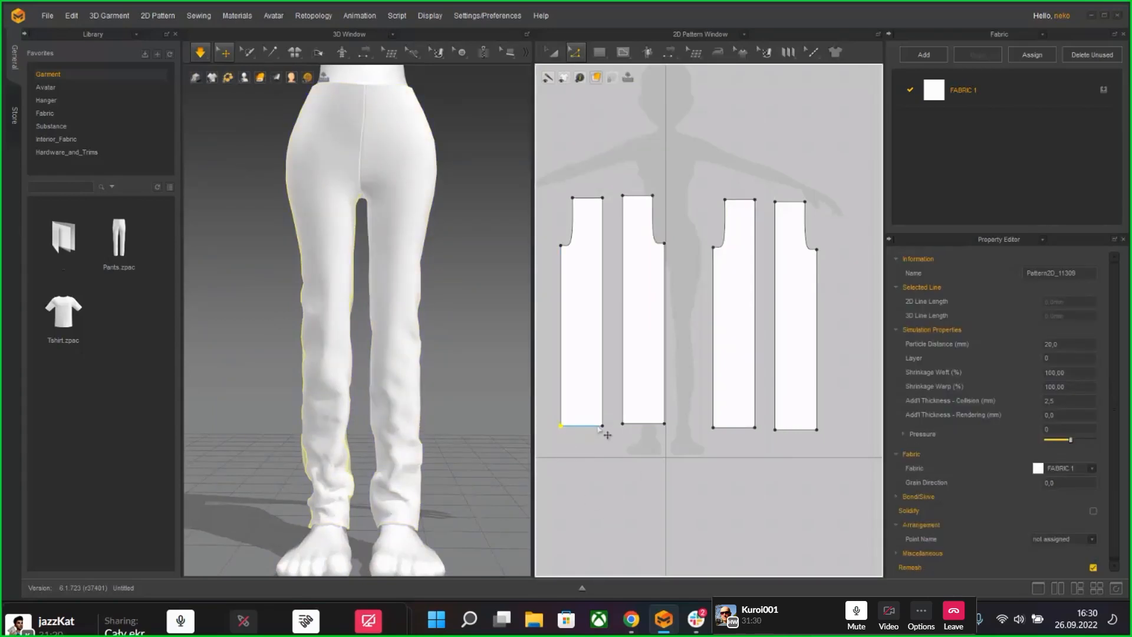
{"action": "left_click_drag", "start_coordinate": [602, 425], "coordinate": [592, 424]}
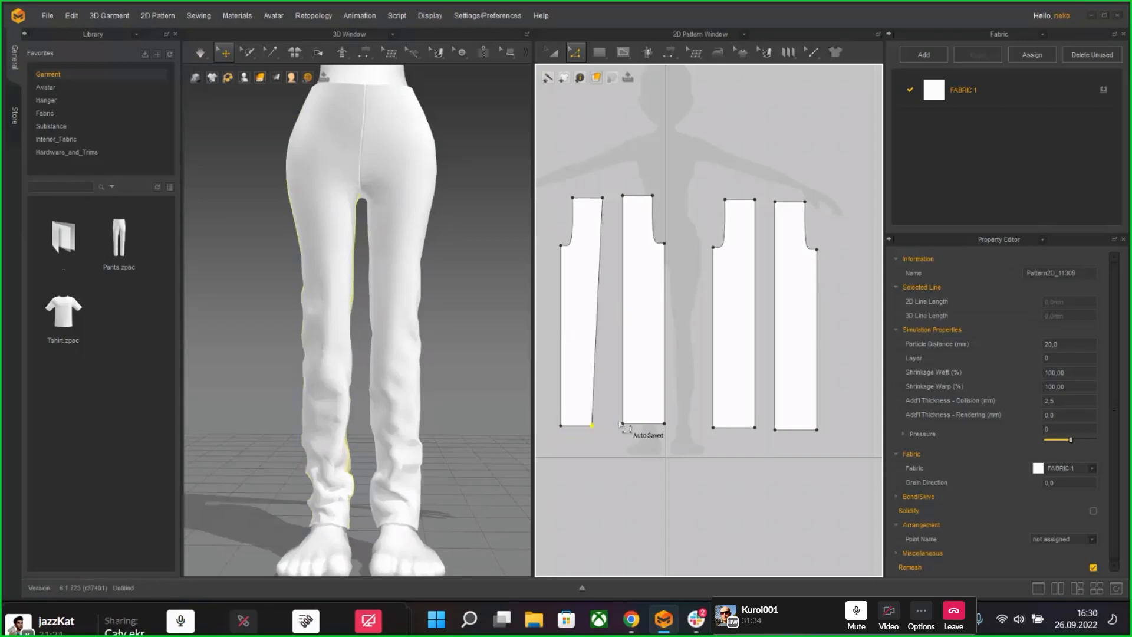
{"action": "left_click_drag", "start_coordinate": [664, 423], "coordinate": [567, 425]}
Step: Move the hem corners of the avatar's left leg pieces inward to match the taper of the other leg
{"action": "left_click", "coordinate": [717, 425]}
{"action": "left_click_drag", "start_coordinate": [718, 426], "coordinate": [746, 427]}
{"action": "key", "text": "ctrl+z"}
{"action": "key", "text": "ctrl+z"}
{"action": "left_click", "coordinate": [710, 362]}
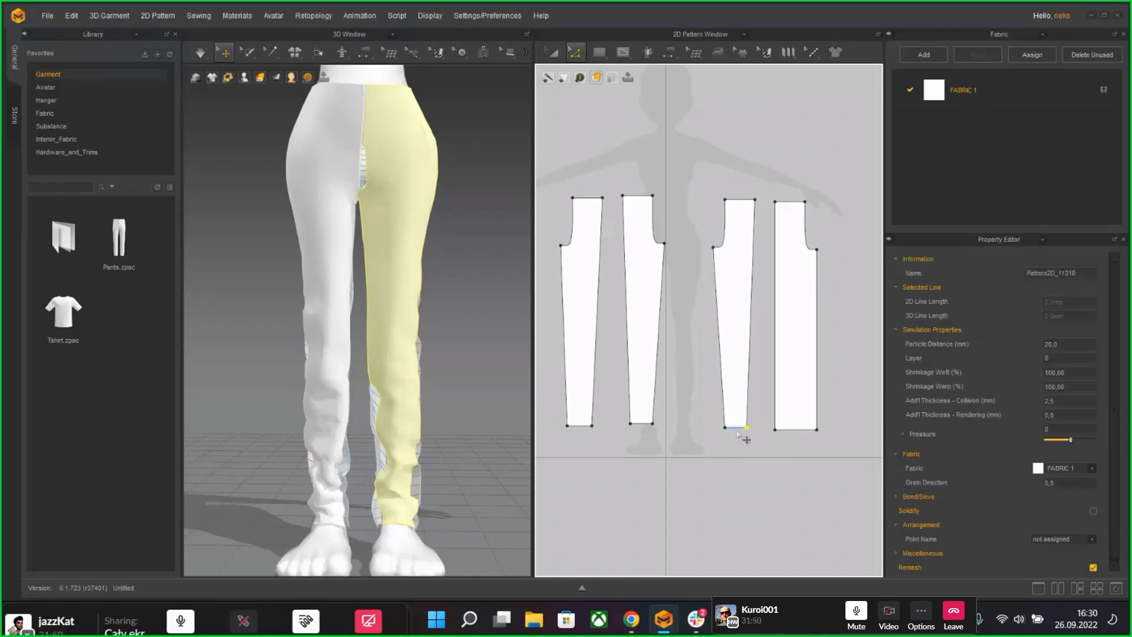
{"action": "left_click_drag", "start_coordinate": [774, 429], "coordinate": [809, 430]}
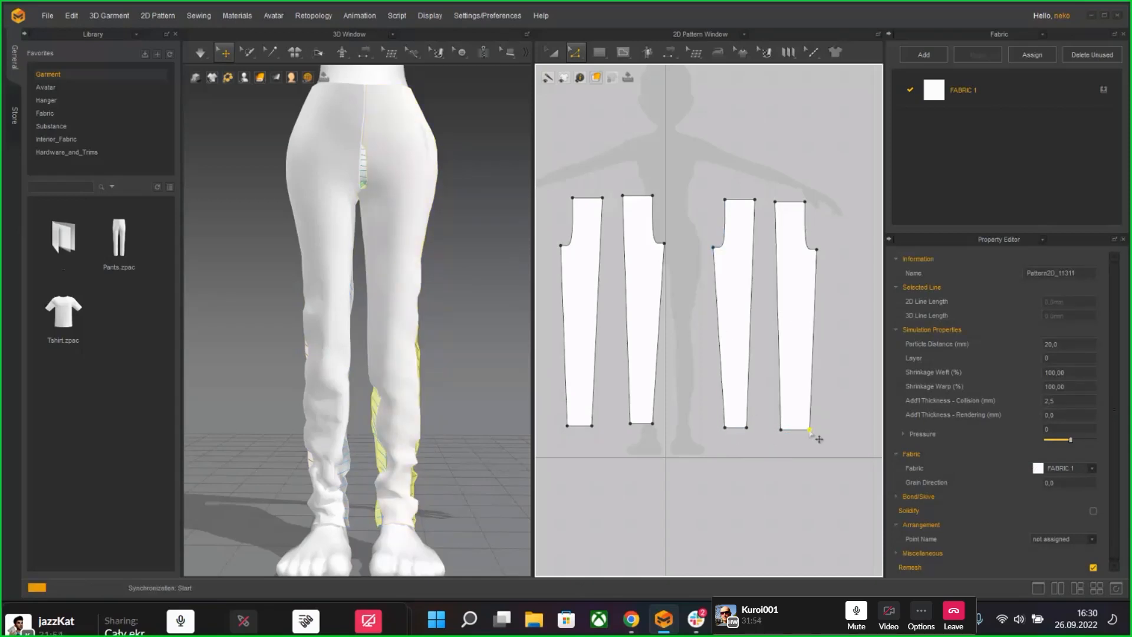
Step: Simulate the tapered trousers and pull the lower left leg's cloth out of the foot and into place around the ankle
{"action": "left_click", "coordinate": [396, 507]}
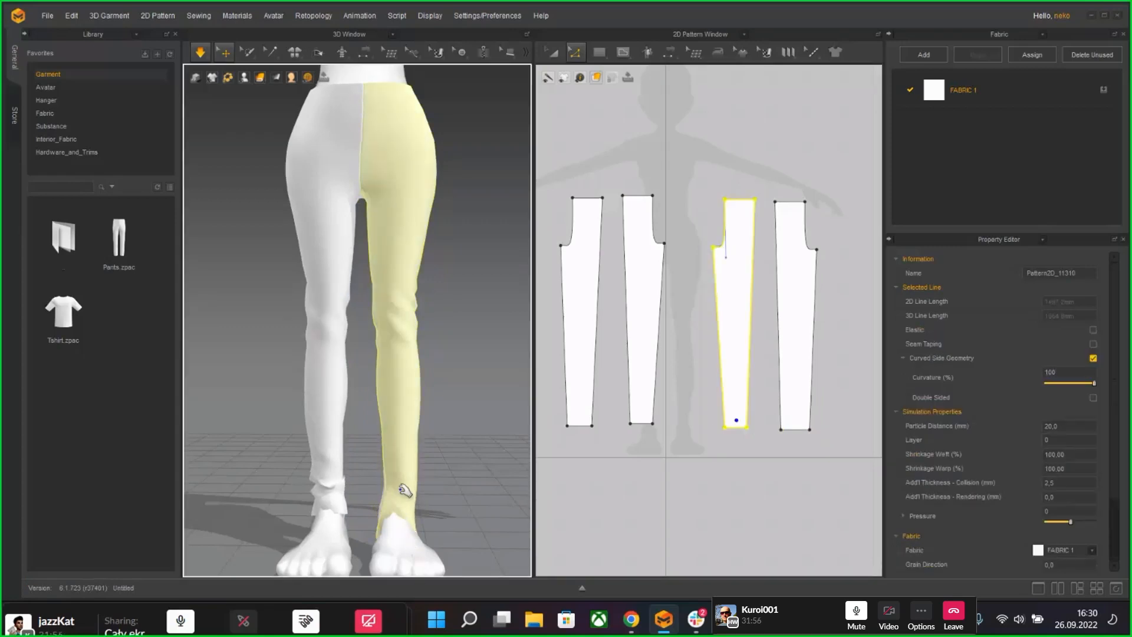
{"action": "right_click_drag", "start_coordinate": [389, 519], "coordinate": [447, 487]}
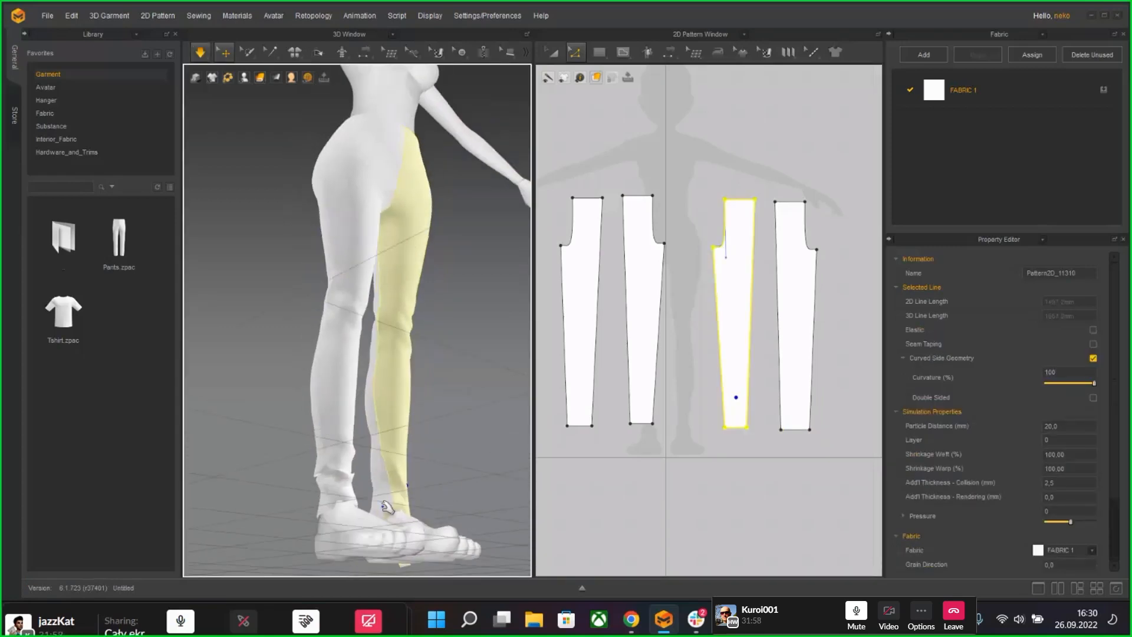
{"action": "left_click_drag", "start_coordinate": [385, 508], "coordinate": [398, 420]}
{"action": "right_click_drag", "start_coordinate": [394, 369], "coordinate": [484, 453]}
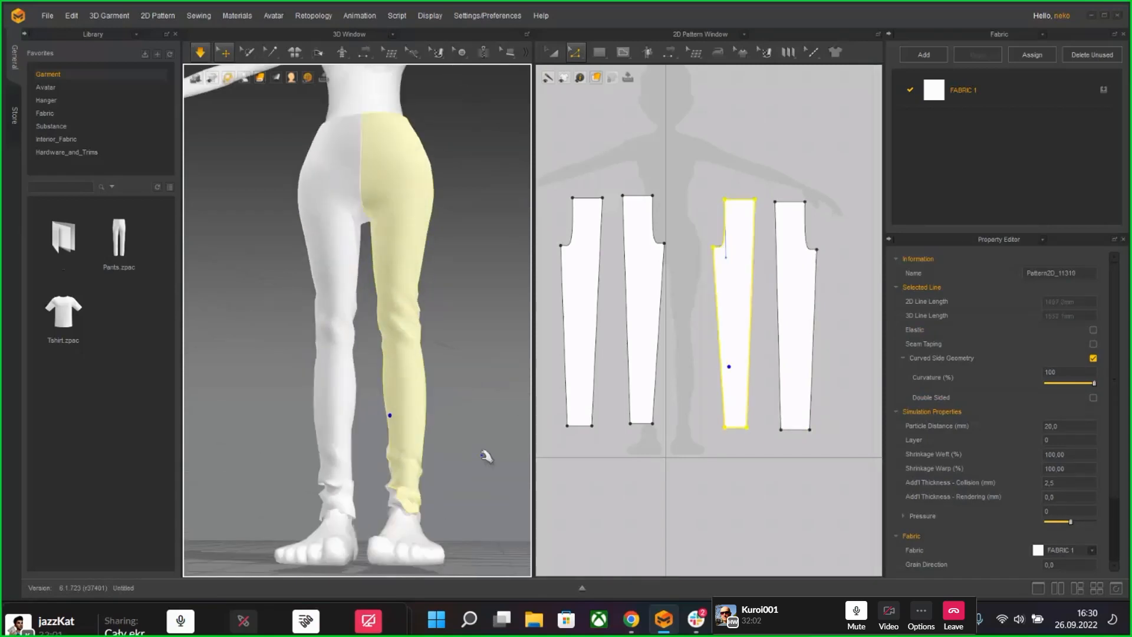
{"action": "left_click", "coordinate": [484, 453]}
{"action": "left_click_drag", "start_coordinate": [415, 443], "coordinate": [411, 454]}
{"action": "left_click", "coordinate": [380, 434]}
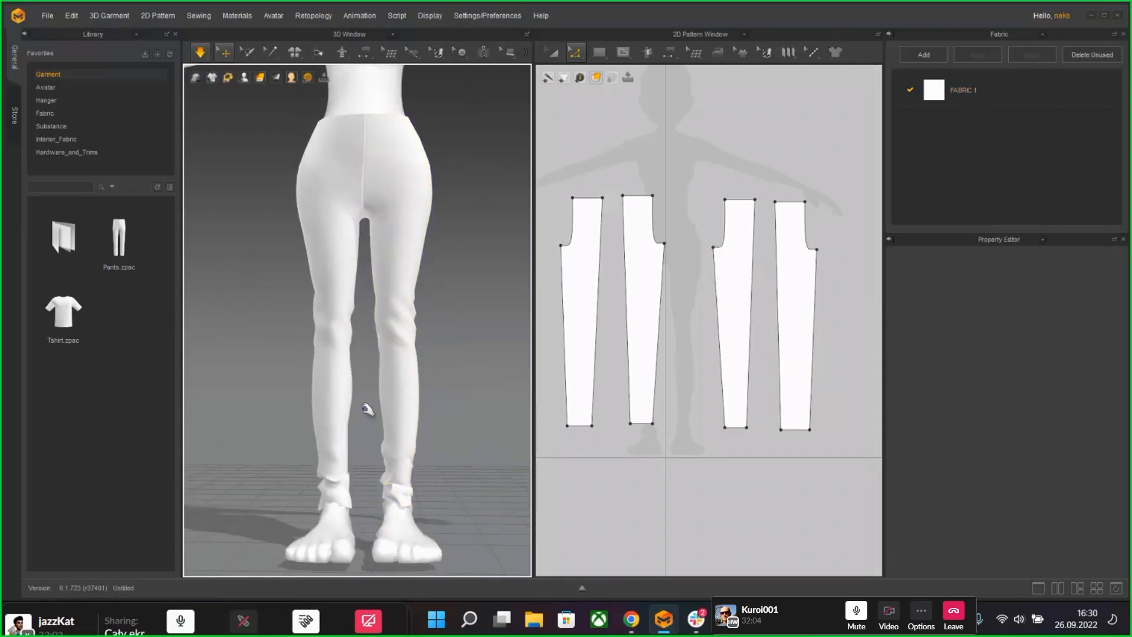
Step: Examine how the tapered trouser legs drape around the knees and shins
{"action": "right_click_drag", "start_coordinate": [447, 272], "coordinate": [417, 321]}
{"action": "left_click", "coordinate": [371, 319]}
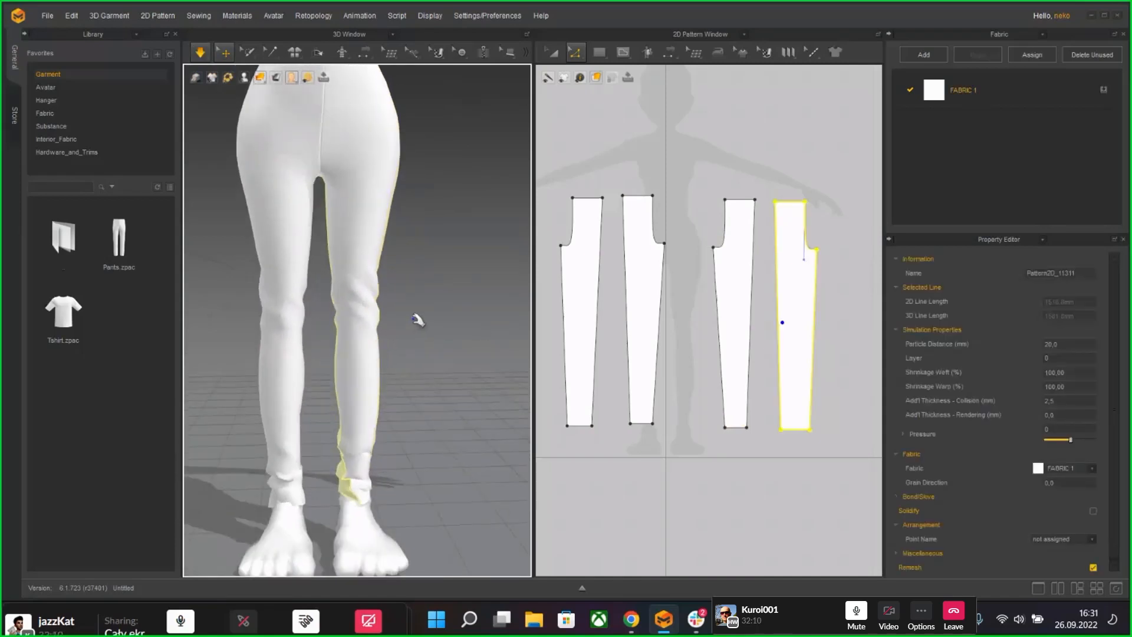
{"action": "middle_click_drag", "start_coordinate": [404, 288], "coordinate": [422, 303]}
{"action": "scroll", "coordinate": [356, 323], "scroll_direction": "down", "scroll_amount": 4}
{"action": "scroll", "coordinate": [368, 326], "scroll_direction": "up", "scroll_amount": 6}
{"action": "right_click_drag", "start_coordinate": [379, 329], "coordinate": [369, 352]}
{"action": "left_click", "coordinate": [370, 352]}
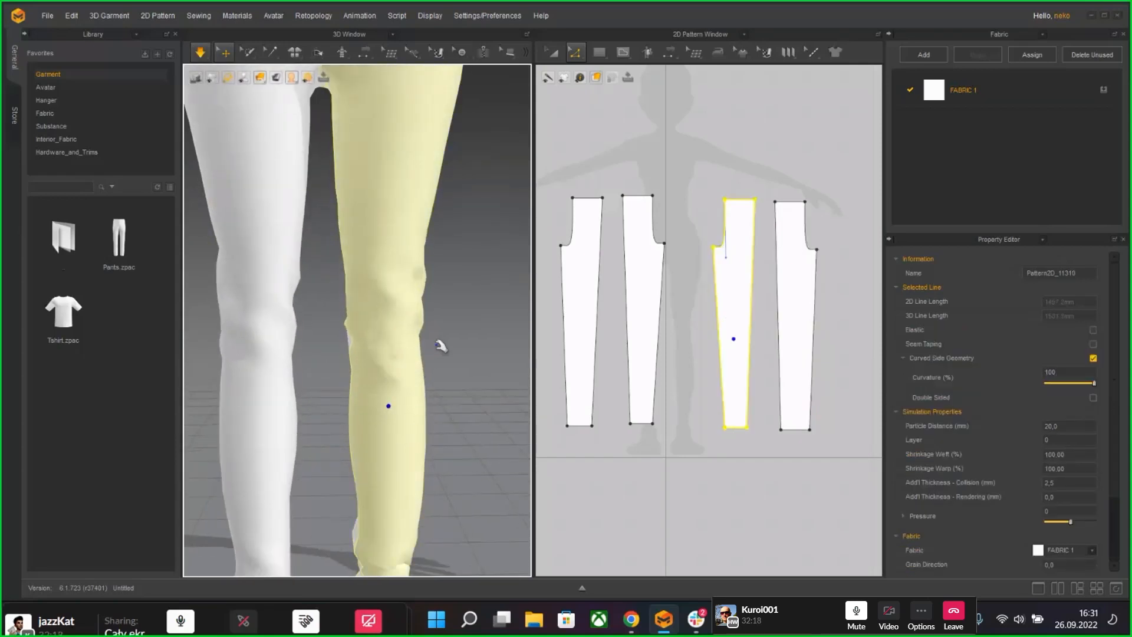
{"action": "scroll", "coordinate": [450, 327], "scroll_direction": "down", "scroll_amount": 5}
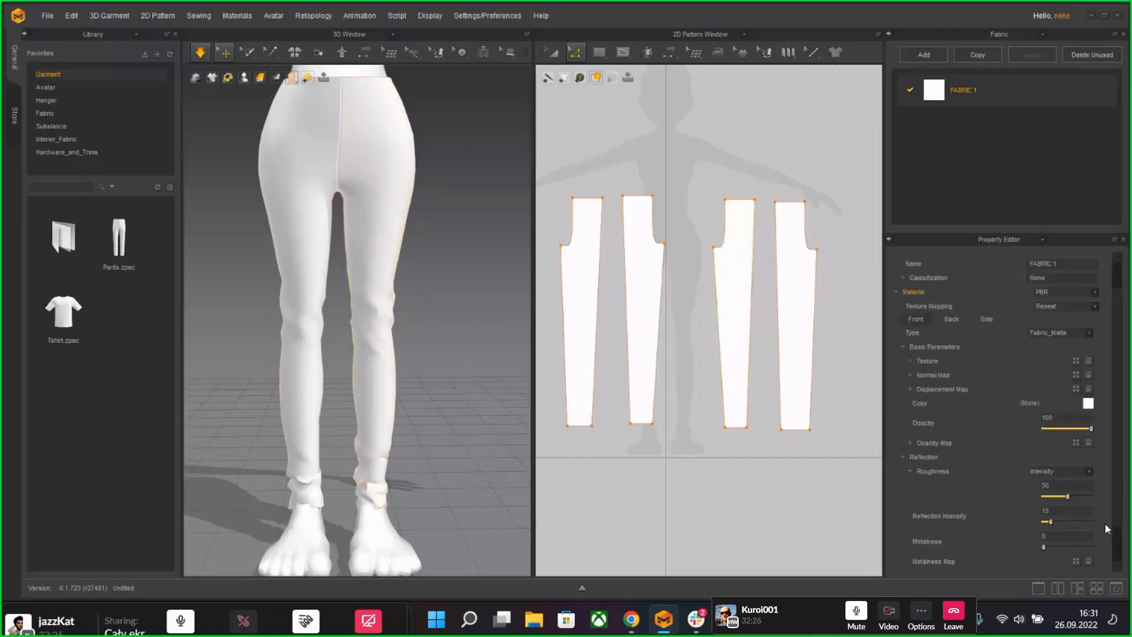
Step: Try the Cotton_14_Wale_Corduroy and Knit_Cotton_Jersey physical property presets on the trousers' FABRIC 1
{"action": "left_click_drag", "start_coordinate": [1115, 501], "coordinate": [1112, 548]}
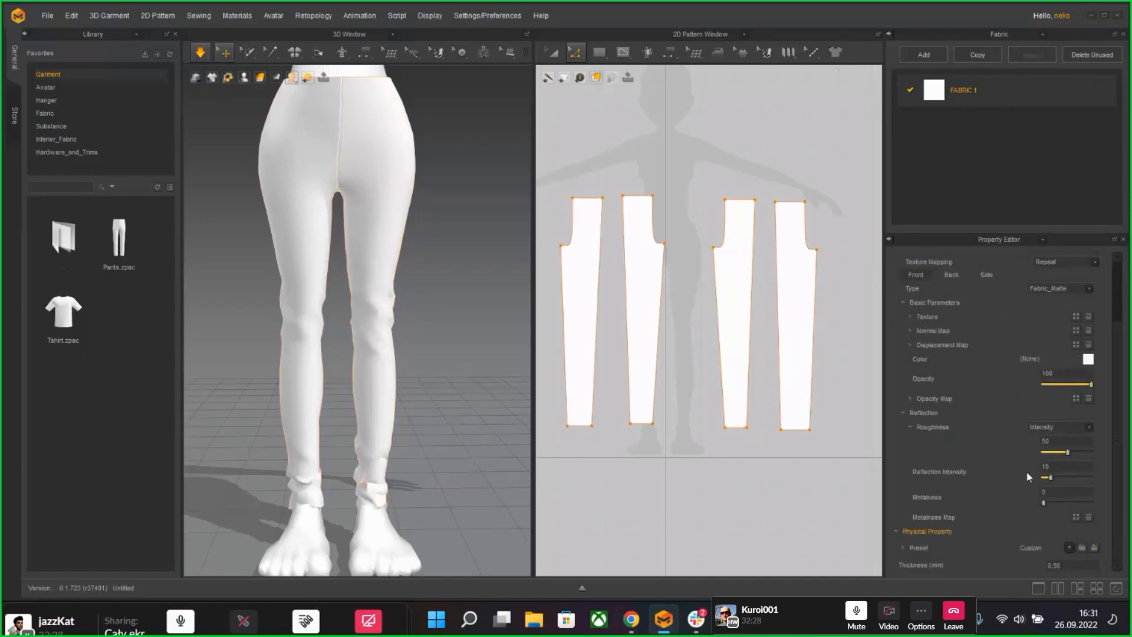
{"action": "left_click", "coordinate": [1070, 550]}
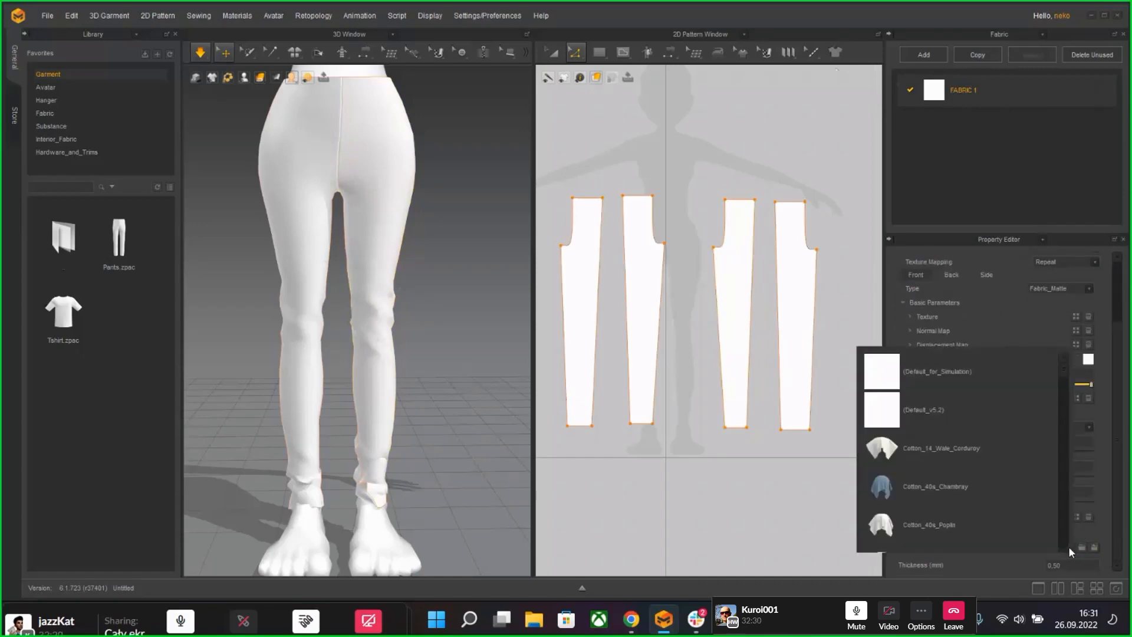
{"action": "left_click", "coordinate": [929, 445]}
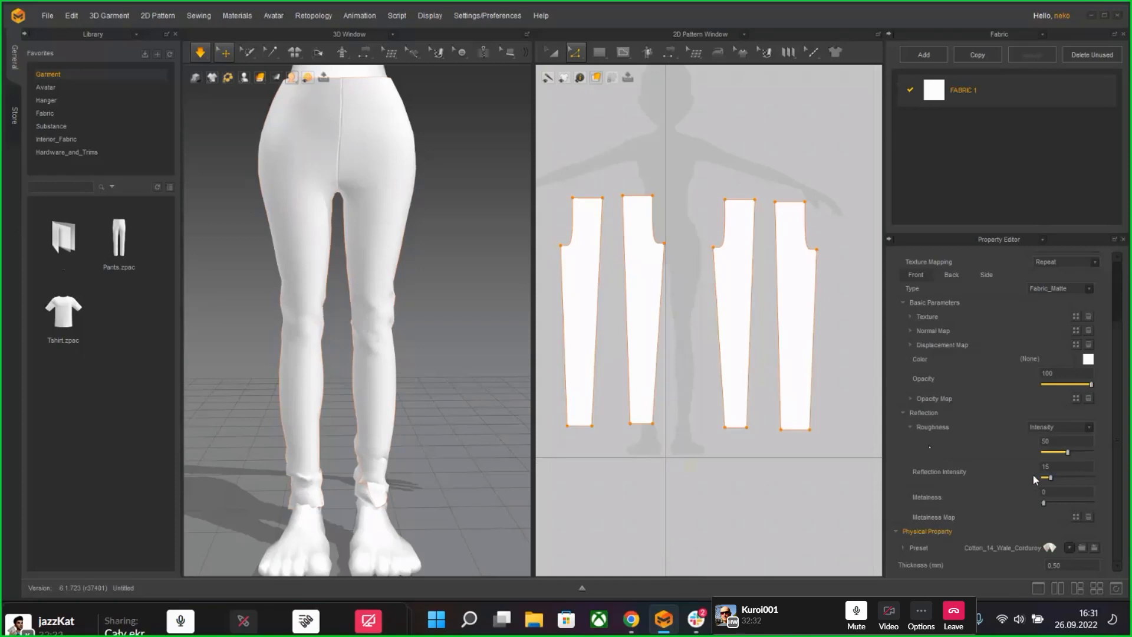
{"action": "left_click", "coordinate": [1064, 549]}
{"action": "scroll", "coordinate": [979, 450], "scroll_direction": "down", "scroll_amount": 5}
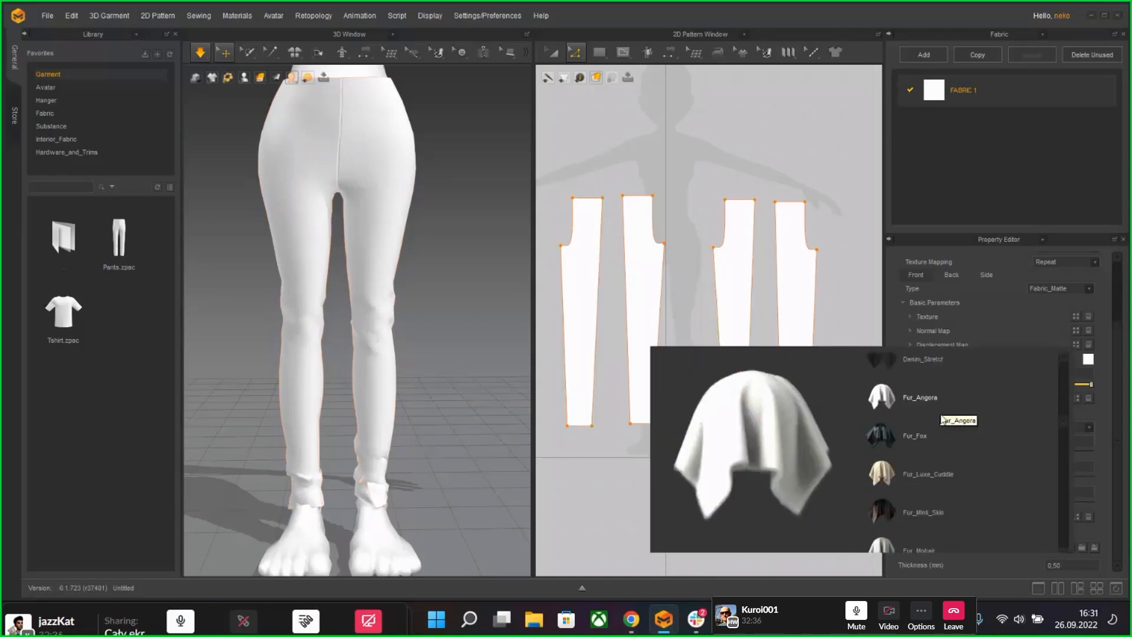
{"action": "scroll", "coordinate": [951, 483], "scroll_direction": "down", "scroll_amount": 3}
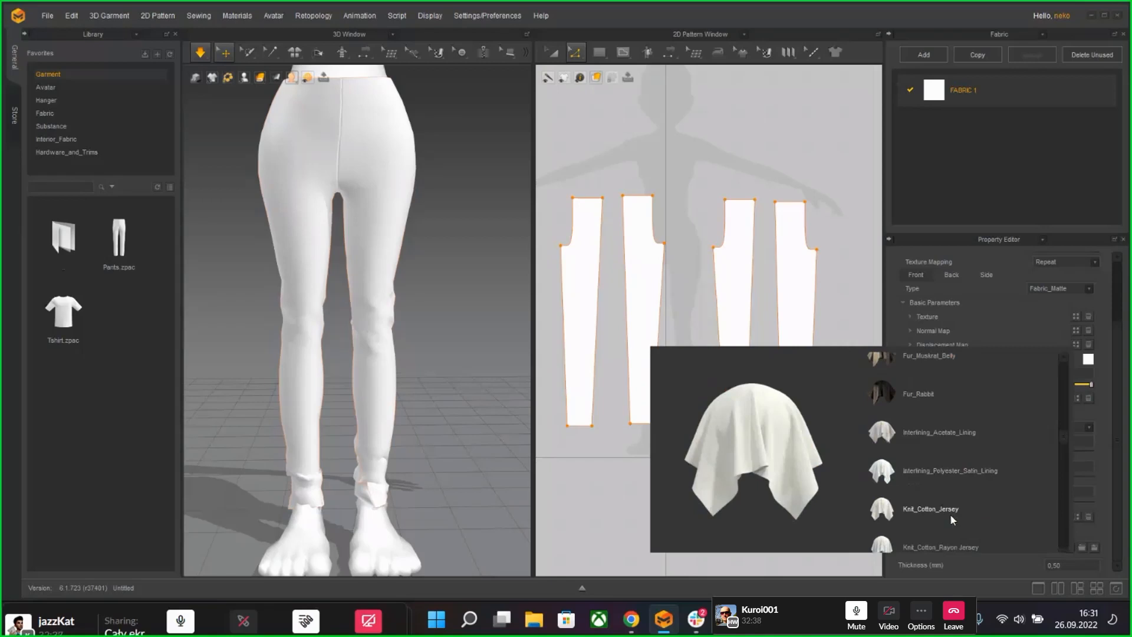
{"action": "left_click", "coordinate": [949, 514]}
Step: Apply the Silk_Faille physical property preset to FABRIC 1 and tug the simulated cloth around the avatar's left ankle
{"action": "left_click", "coordinate": [1068, 548]}
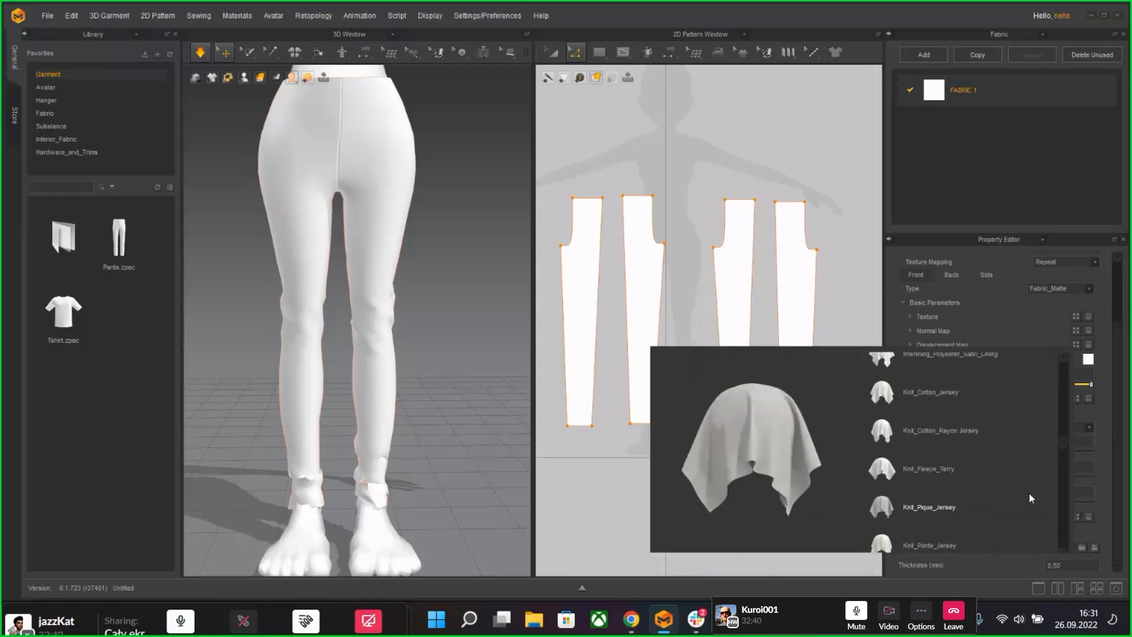
{"action": "scroll", "coordinate": [975, 491], "scroll_direction": "down", "scroll_amount": 5}
{"action": "scroll", "coordinate": [973, 483], "scroll_direction": "down", "scroll_amount": 2}
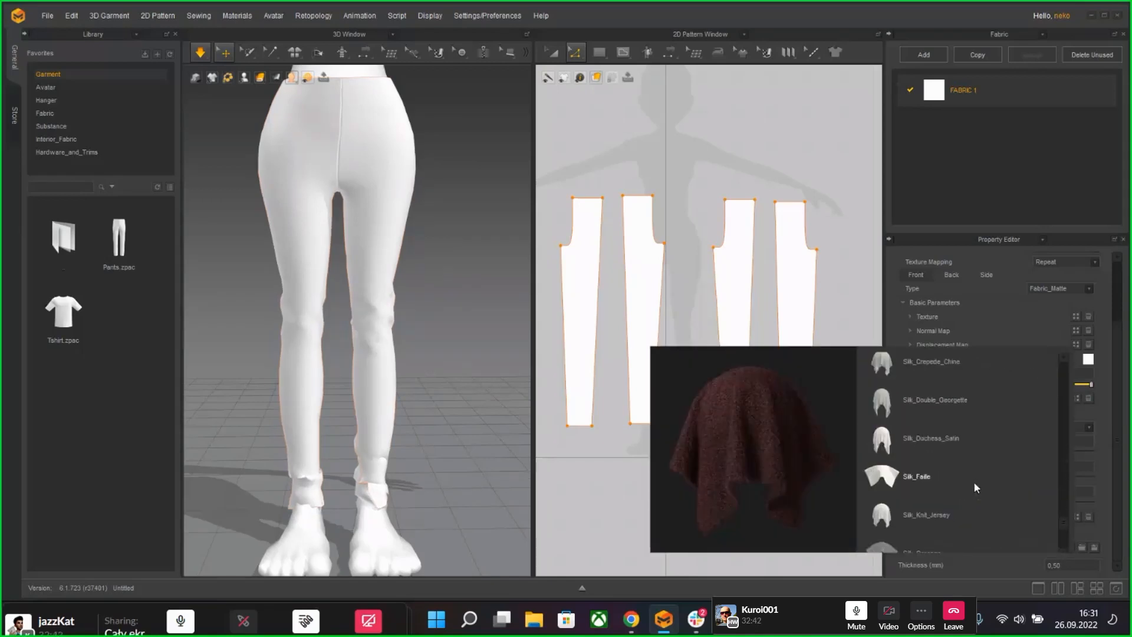
{"action": "left_click", "coordinate": [974, 481]}
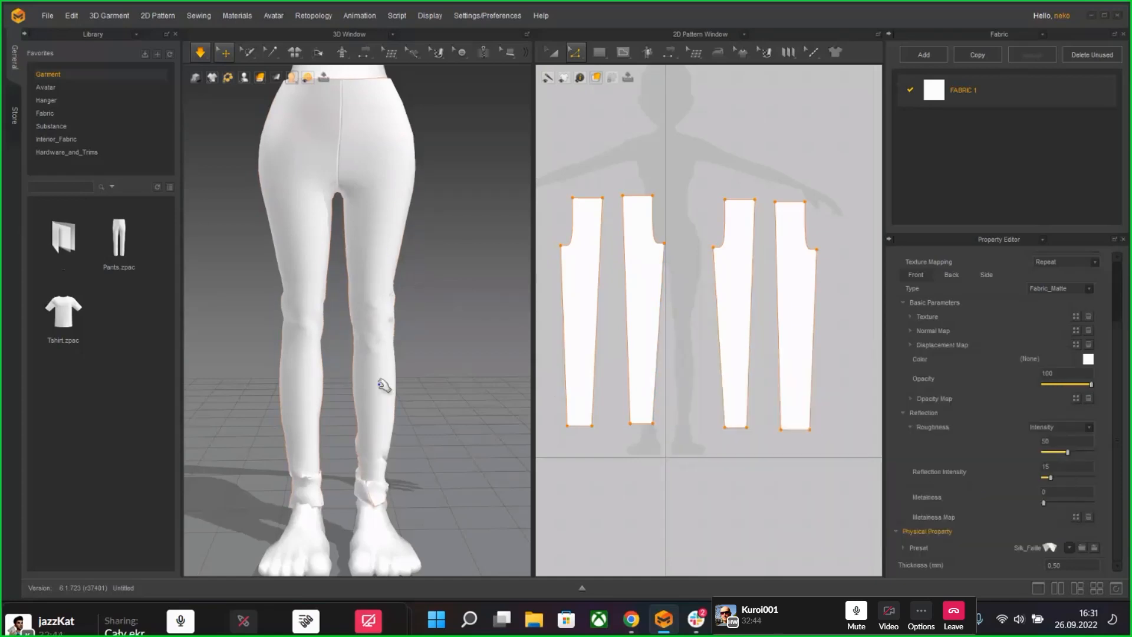
{"action": "left_click", "coordinate": [368, 456]}
{"action": "left_click", "coordinate": [368, 487]}
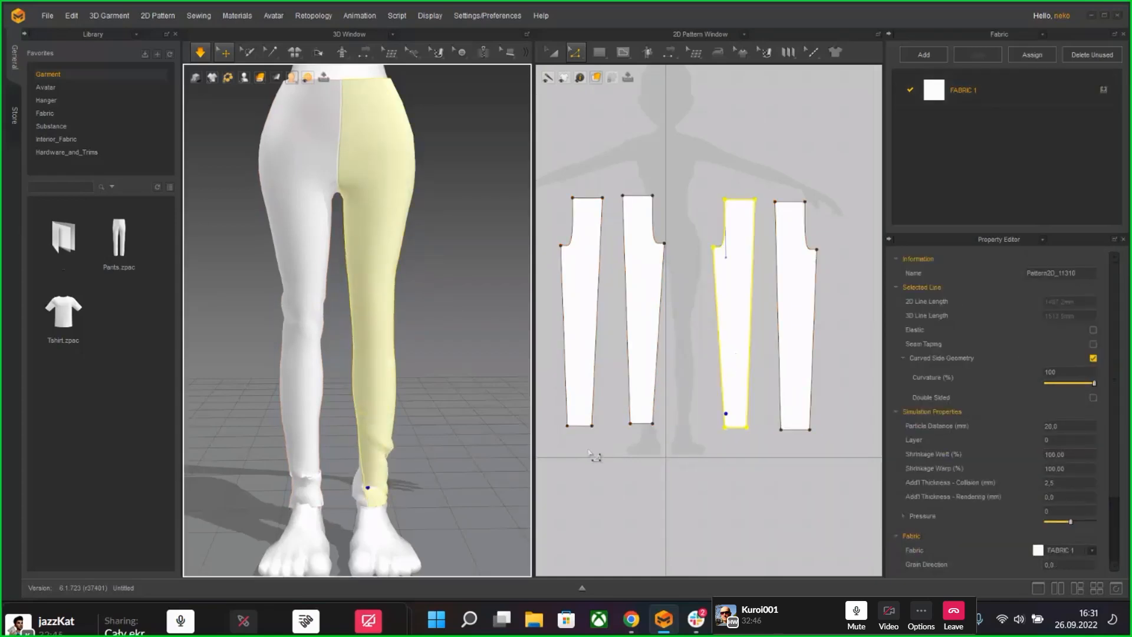
Step: Shorten the trousers by moving the hem edges of all four leg pieces upward together until they clear the feet
{"action": "left_click_drag", "start_coordinate": [581, 434], "coordinate": [673, 439]}
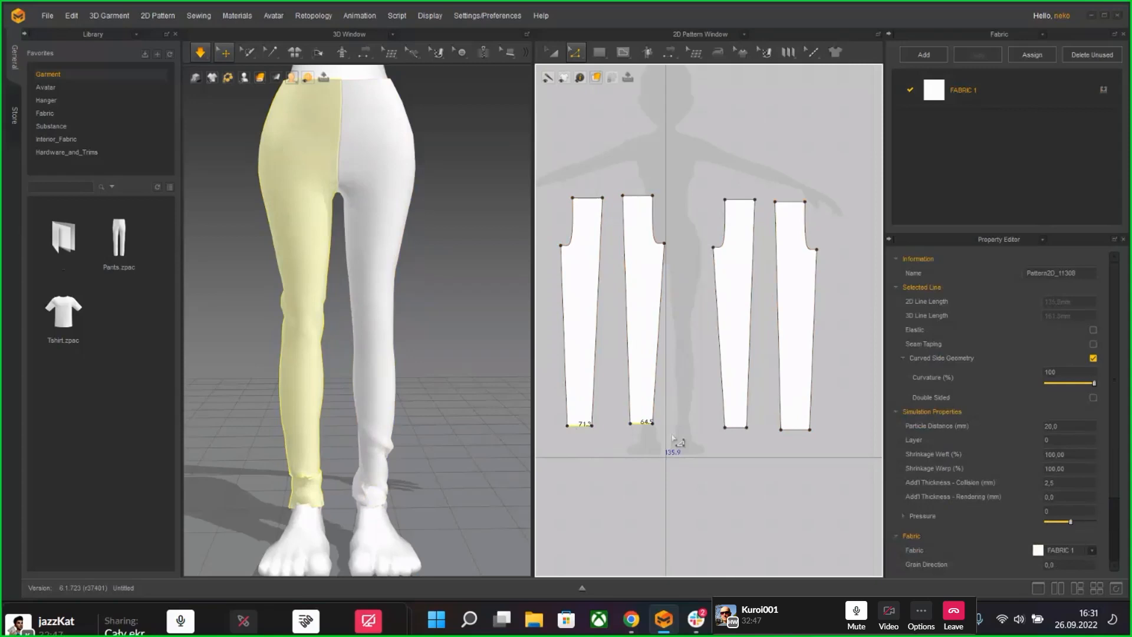
{"action": "left_click", "coordinate": [735, 430], "text": "shift"}
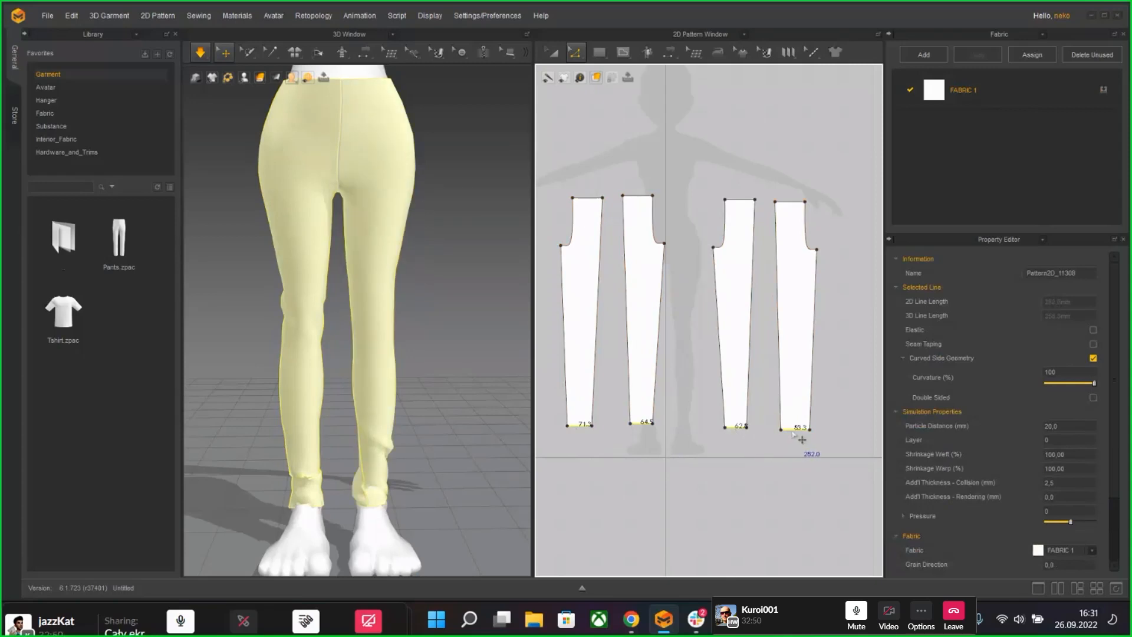
{"action": "mouse_move", "coordinate": [792, 435]}
{"action": "left_mouse_down"}
{"action": "mouse_move", "coordinate": [792, 422]}
{"action": "mouse_move", "coordinate": [802, 427]}
{"action": "left_mouse_up"}
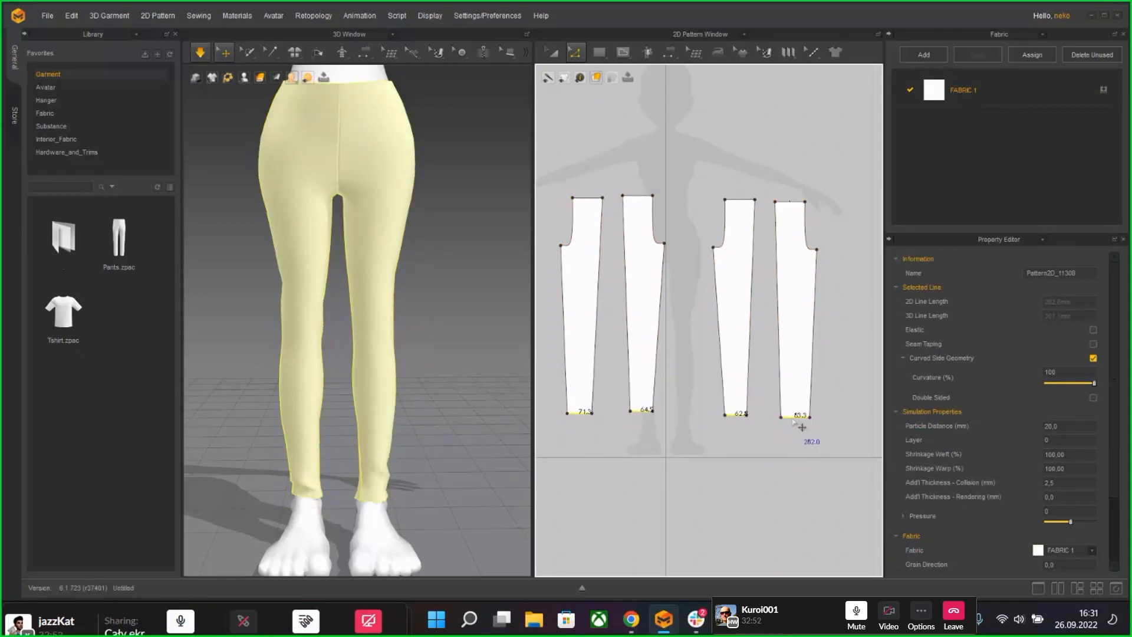
{"action": "left_click_drag", "start_coordinate": [590, 416], "coordinate": [590, 410]}
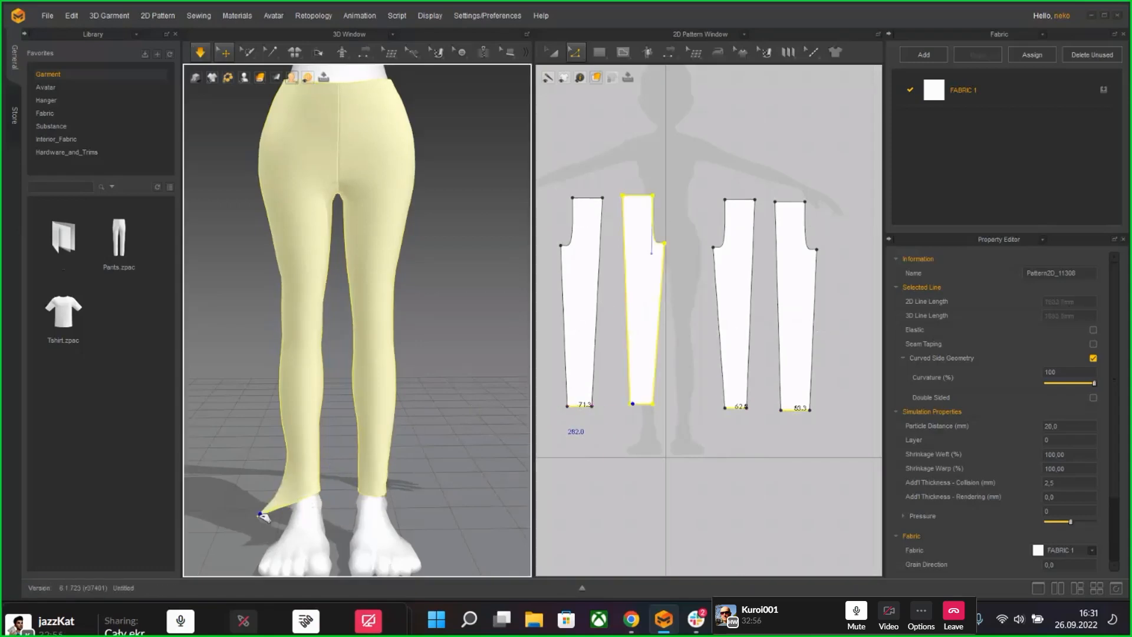
{"action": "left_click", "coordinate": [466, 334]}
Step: Examine how the simulated trousers' upper edge sits around the avatar's waist and hips
{"action": "right_click_drag", "start_coordinate": [446, 300], "coordinate": [471, 378]}
{"action": "key", "text": "space"}
{"action": "middle_click_drag", "start_coordinate": [472, 298], "coordinate": [488, 466]}
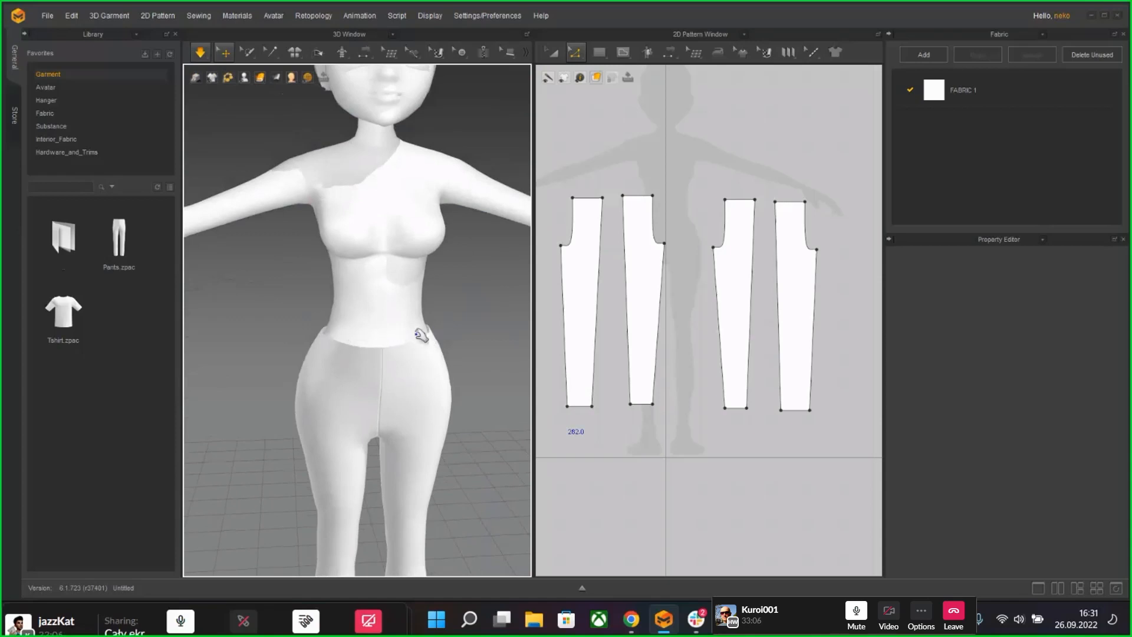
{"action": "key", "text": "space"}
{"action": "mouse_move", "coordinate": [452, 359]}
{"action": "right_mouse_down"}
{"action": "mouse_move", "coordinate": [327, 369]}
{"action": "mouse_move", "coordinate": [213, 356]}
{"action": "mouse_move", "coordinate": [495, 362]}
{"action": "mouse_move", "coordinate": [462, 361]}
{"action": "right_mouse_up"}
{"action": "key", "text": "space"}
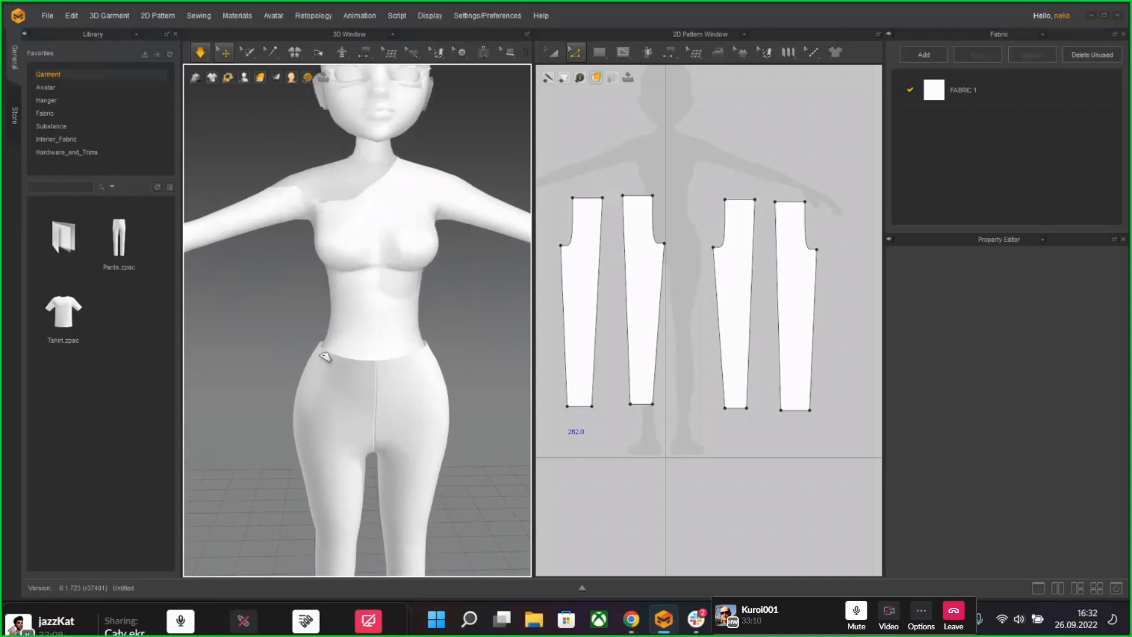
{"action": "left_click", "coordinate": [325, 357]}
{"action": "left_click", "coordinate": [435, 351]}
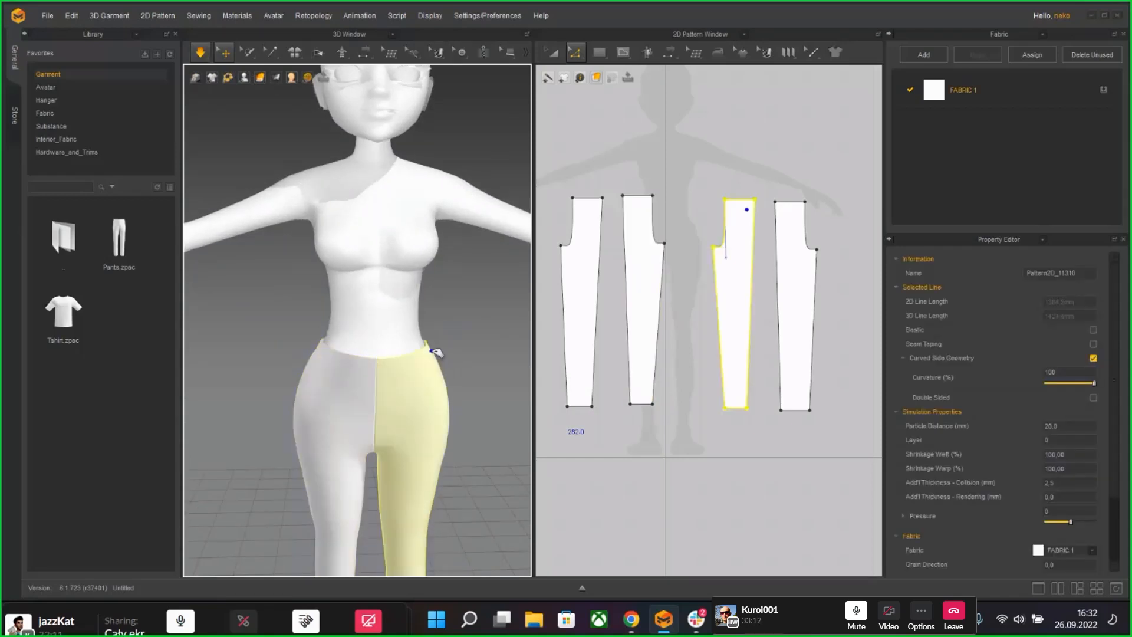
Step: Draw a thin horizontal rectangle as a waistband piece and move it with Transform Pattern above the inner leg pieces
{"action": "left_click", "coordinate": [598, 53]}
{"action": "left_click", "coordinate": [621, 93]}
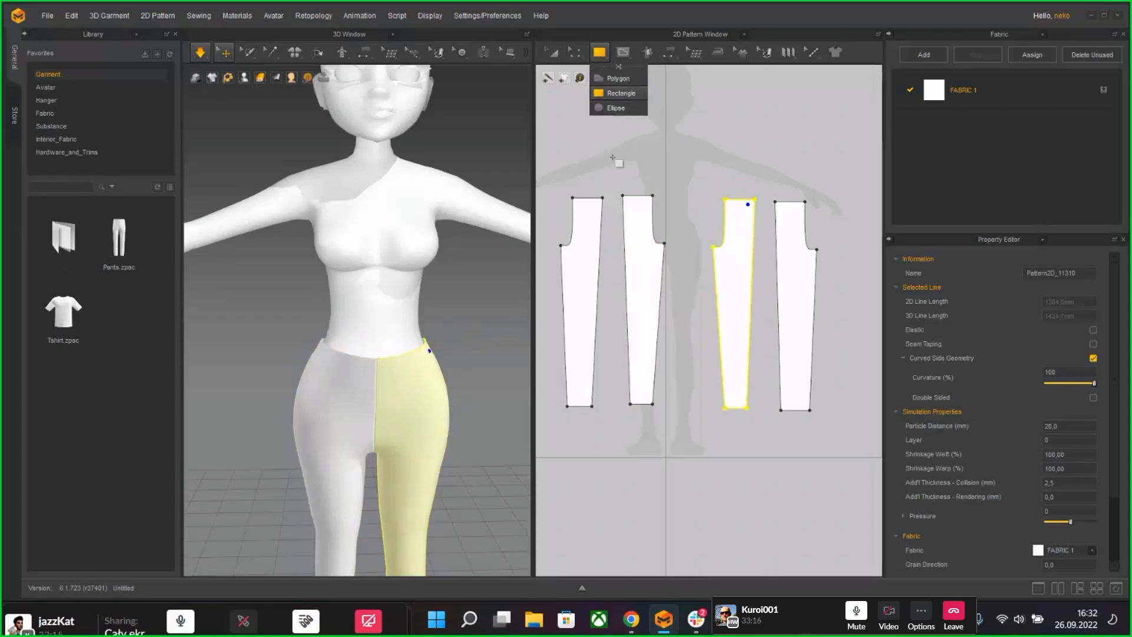
{"action": "left_click_drag", "start_coordinate": [571, 162], "coordinate": [648, 168]}
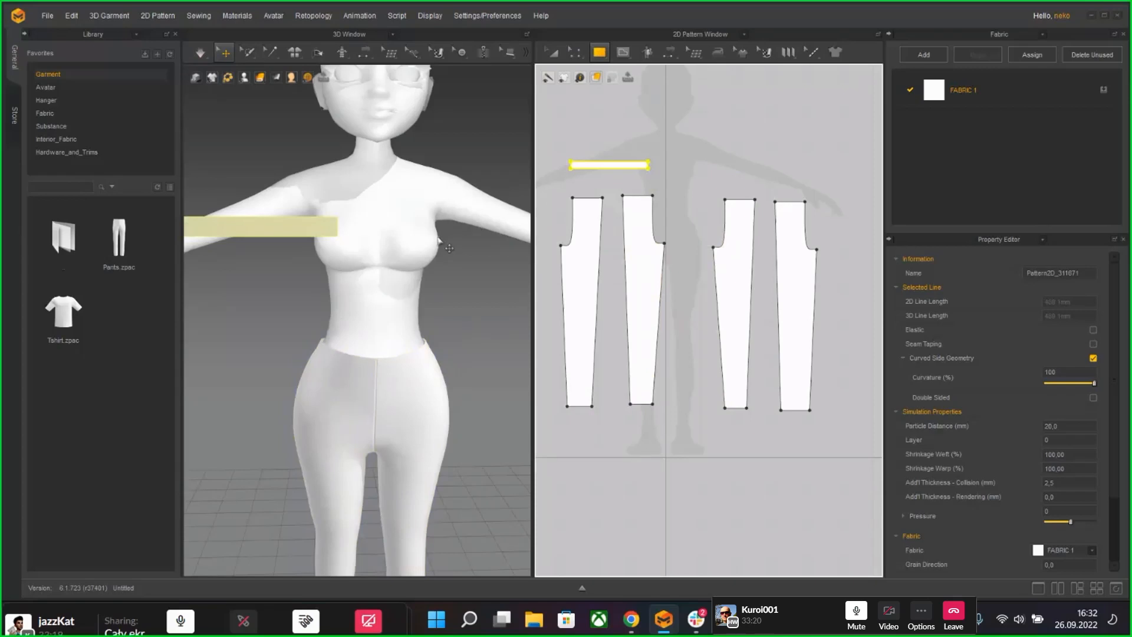
{"action": "right_click_drag", "start_coordinate": [449, 248], "coordinate": [532, 205]}
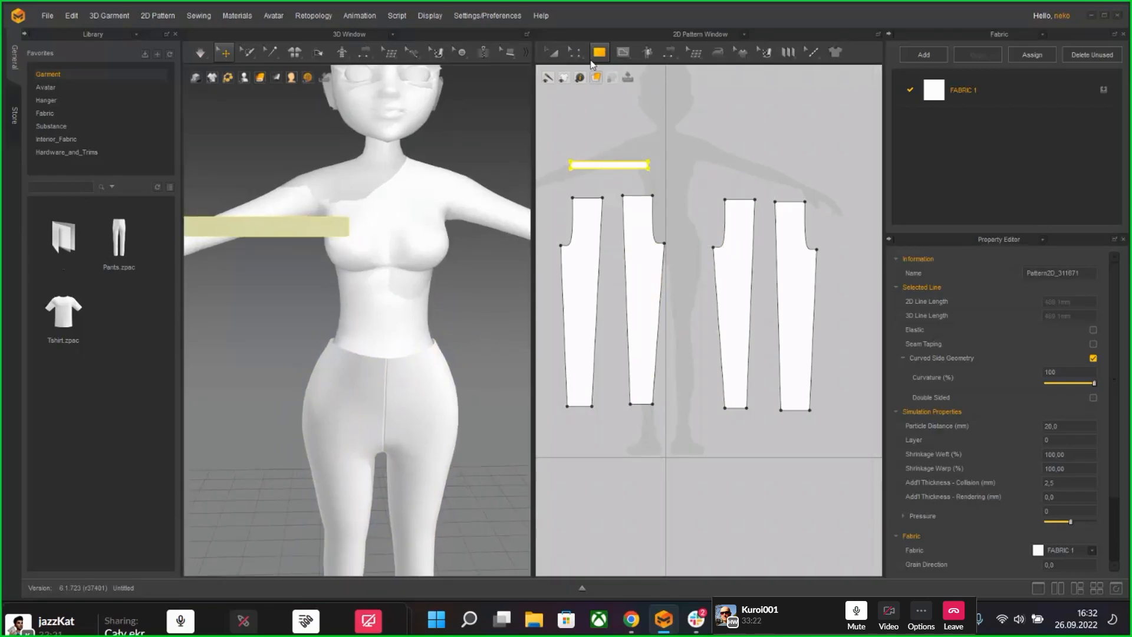
{"action": "left_click", "coordinate": [552, 52]}
{"action": "left_click_drag", "start_coordinate": [619, 165], "coordinate": [650, 151]}
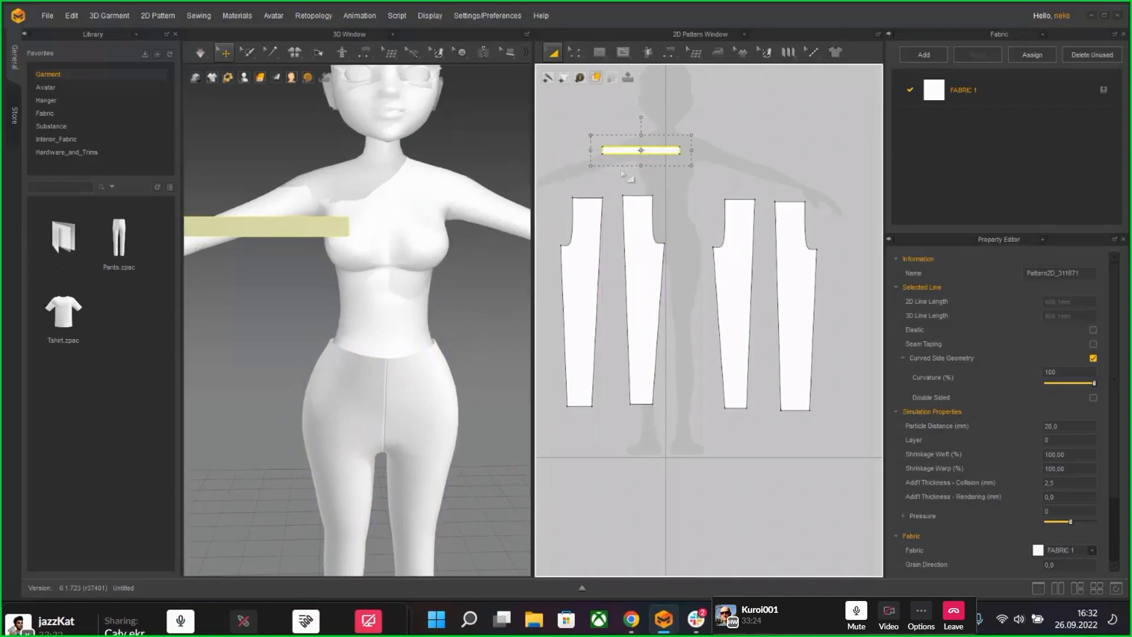
Step: Rearrange the leg pieces into adjacent front and back pairs, and place the waistband strip centred above the front pair
{"action": "left_click", "coordinate": [637, 208]}
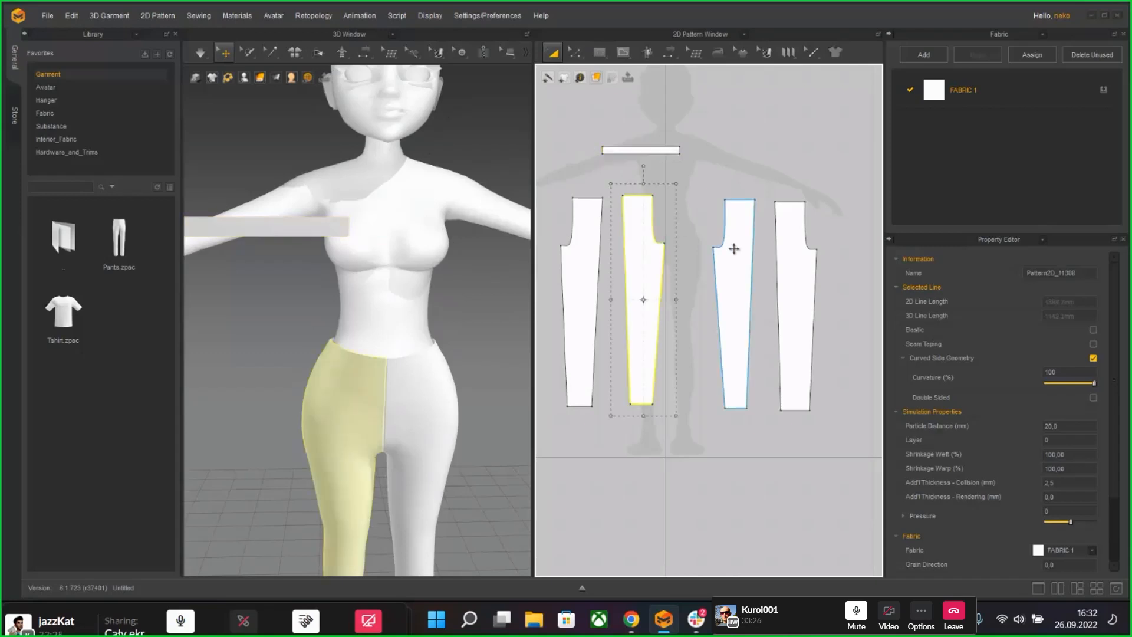
{"action": "left_click", "coordinate": [735, 295]}
{"action": "left_click_drag", "start_coordinate": [735, 295], "coordinate": [712, 275]}
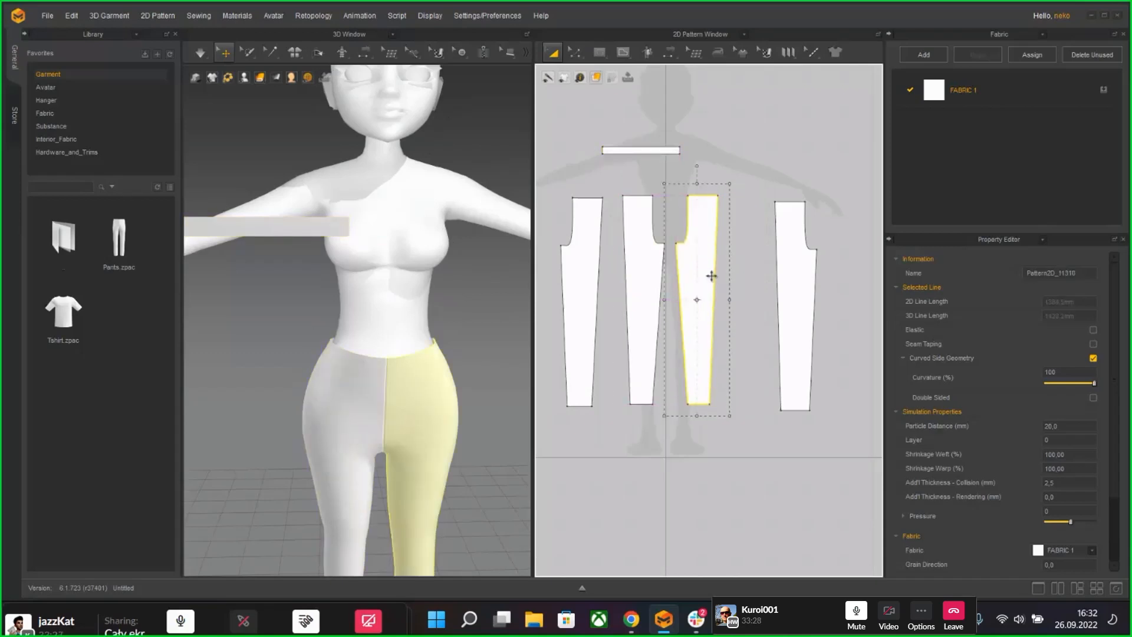
{"action": "middle_click_drag", "start_coordinate": [641, 297], "coordinate": [709, 296]}
{"action": "left_click_drag", "start_coordinate": [860, 295], "coordinate": [591, 295]}
{"action": "left_click_drag", "start_coordinate": [715, 149], "coordinate": [747, 168]}
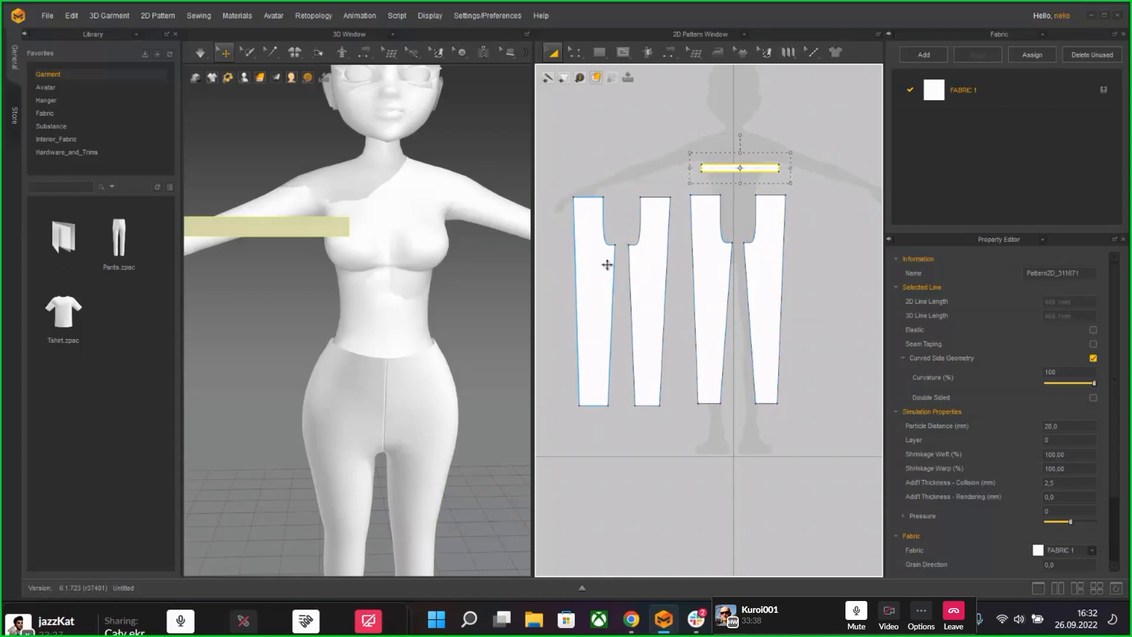
{"action": "middle_click_drag", "start_coordinate": [755, 235], "coordinate": [702, 294]}
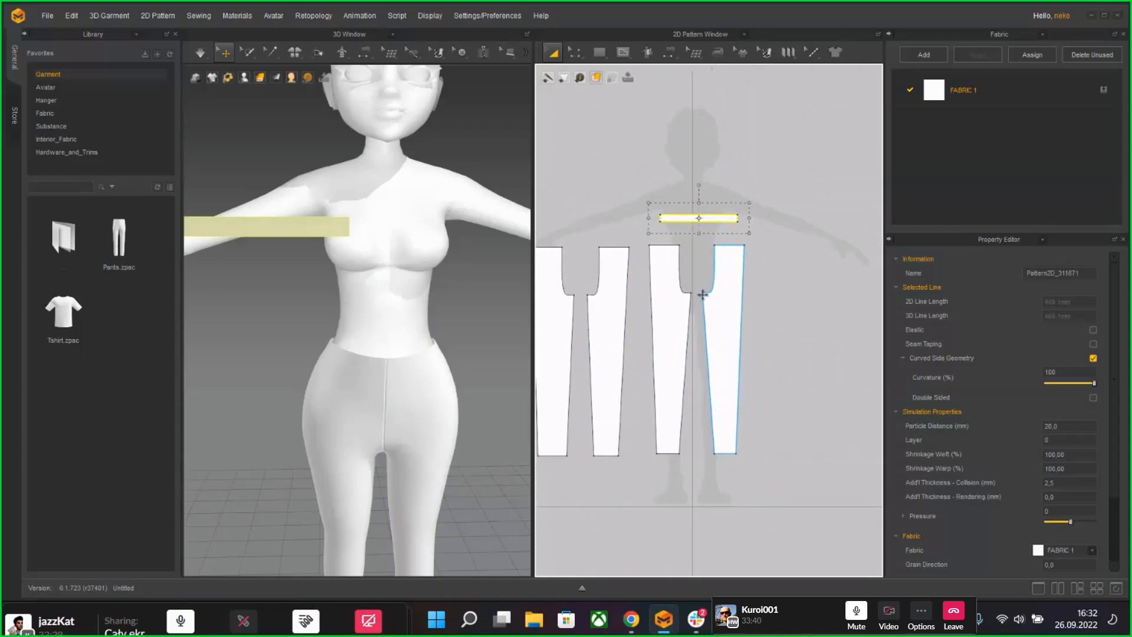
Step: Position the waistband strip in front of the avatar's waist, just above the trousers, in the 3D view
{"action": "left_click_drag", "start_coordinate": [313, 238], "coordinate": [427, 316]}
{"action": "right_click", "coordinate": [427, 316]}
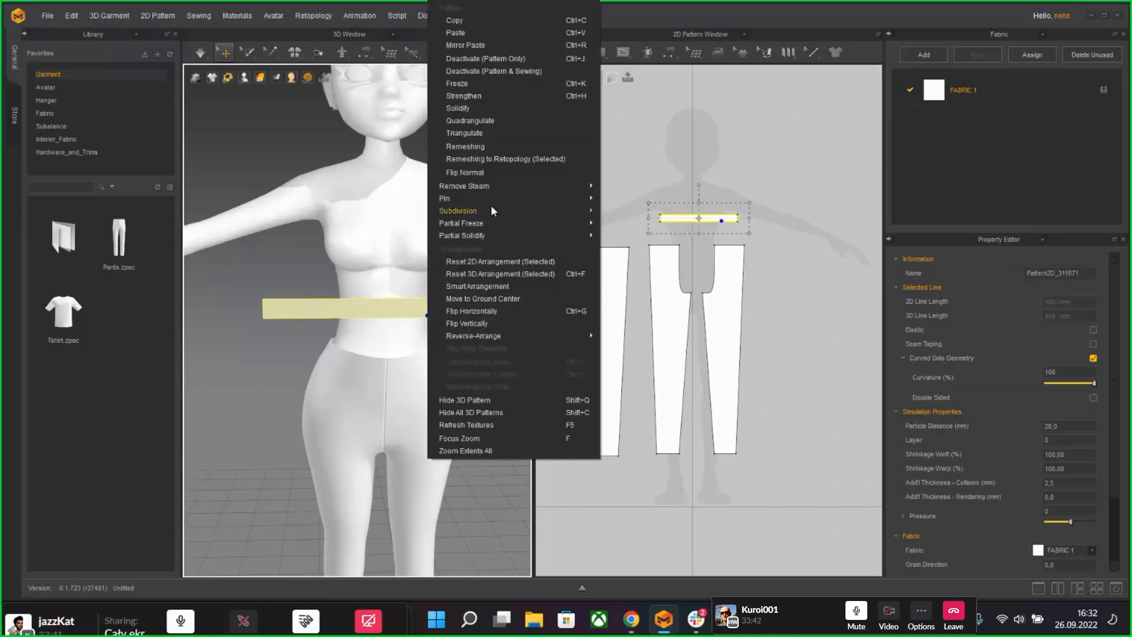
{"action": "left_click", "coordinate": [481, 146]}
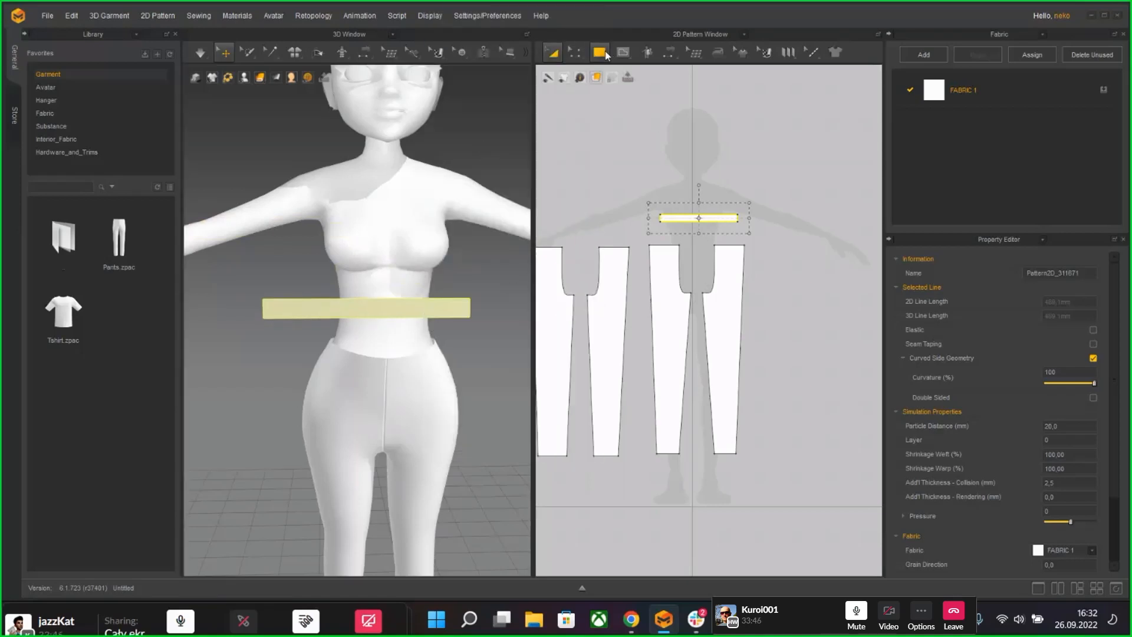
Step: Sew half of the waistband's lower edge to the waist edge of the avatar's right front leg piece with Free Sewing
{"action": "mouse_move", "coordinate": [670, 54]}
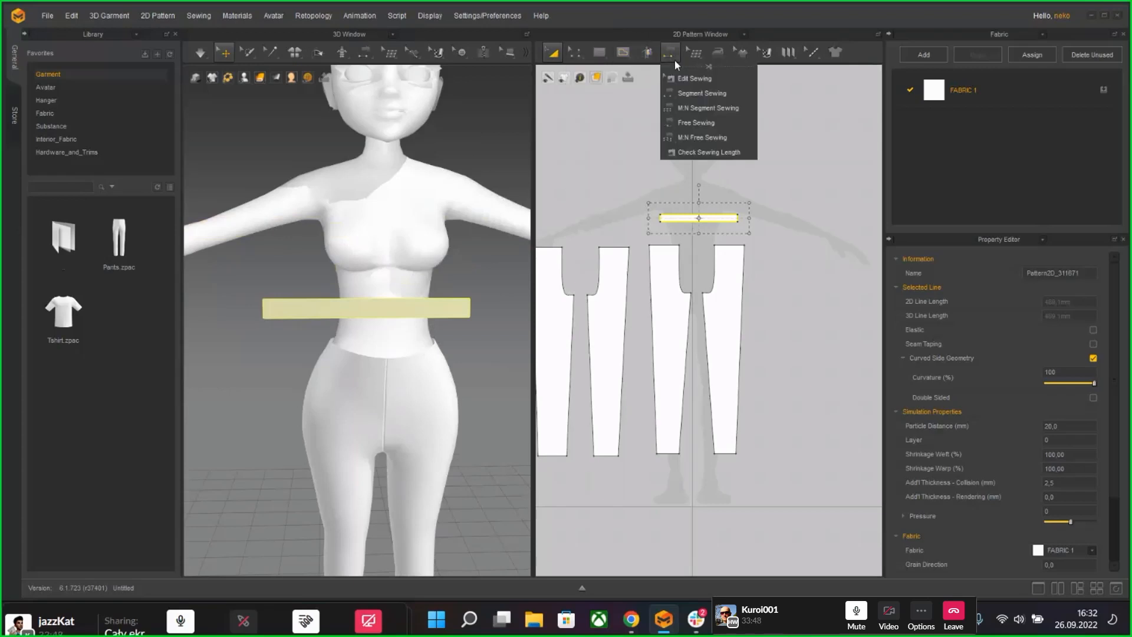
{"action": "left_click", "coordinate": [691, 79]}
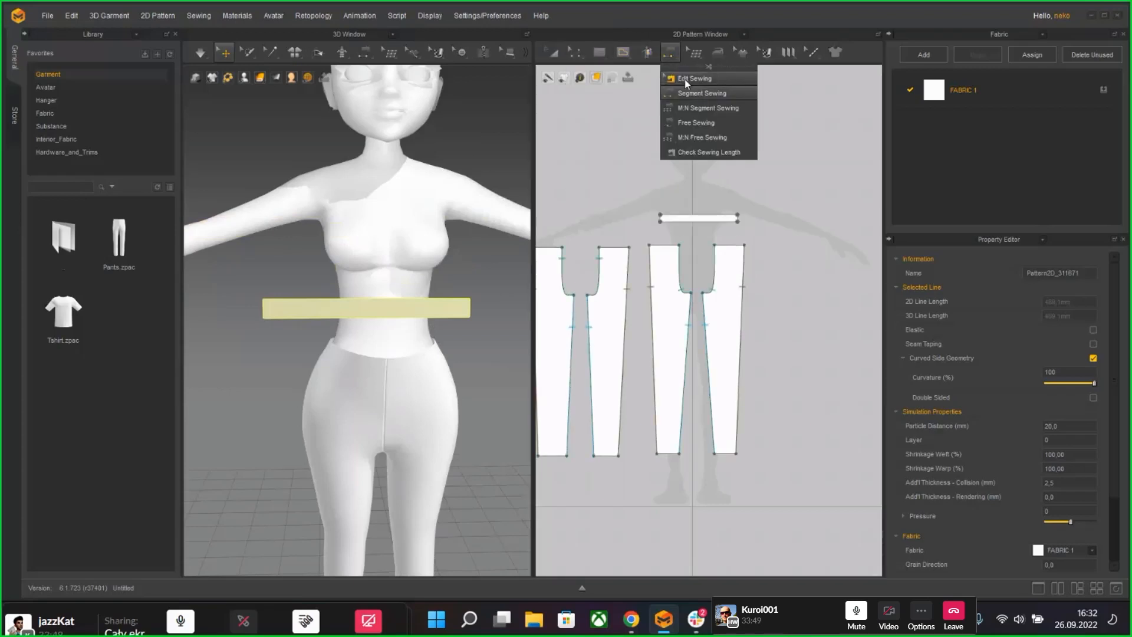
{"action": "left_click", "coordinate": [701, 123]}
{"action": "scroll", "coordinate": [696, 245], "scroll_direction": "up", "scroll_amount": 3}
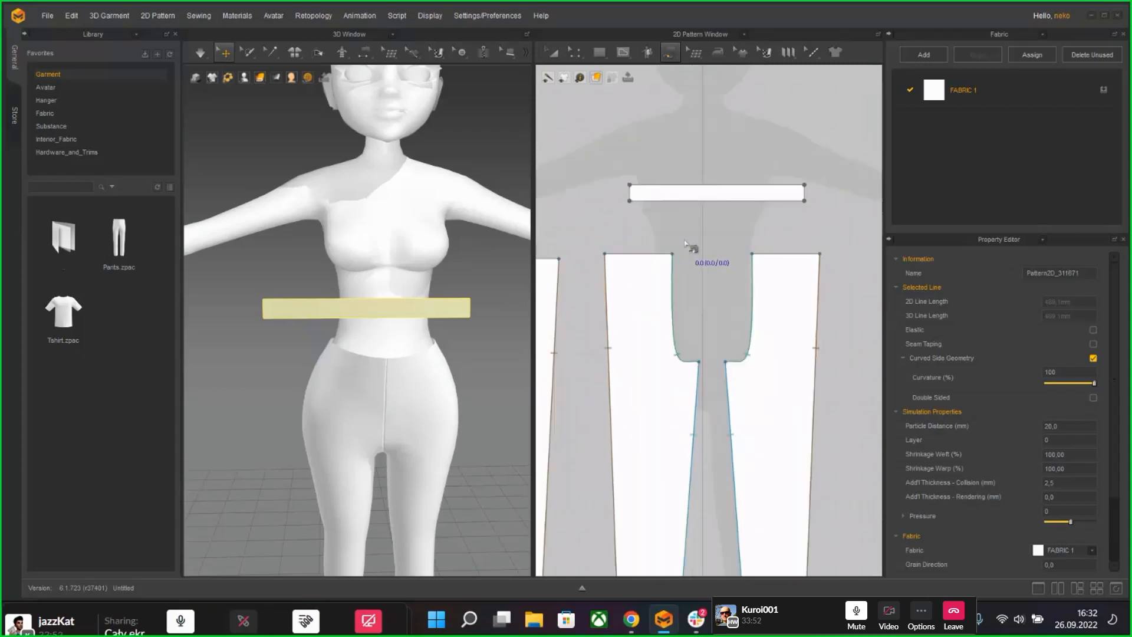
{"action": "left_click", "coordinate": [631, 201]}
{"action": "left_click", "coordinate": [702, 203]}
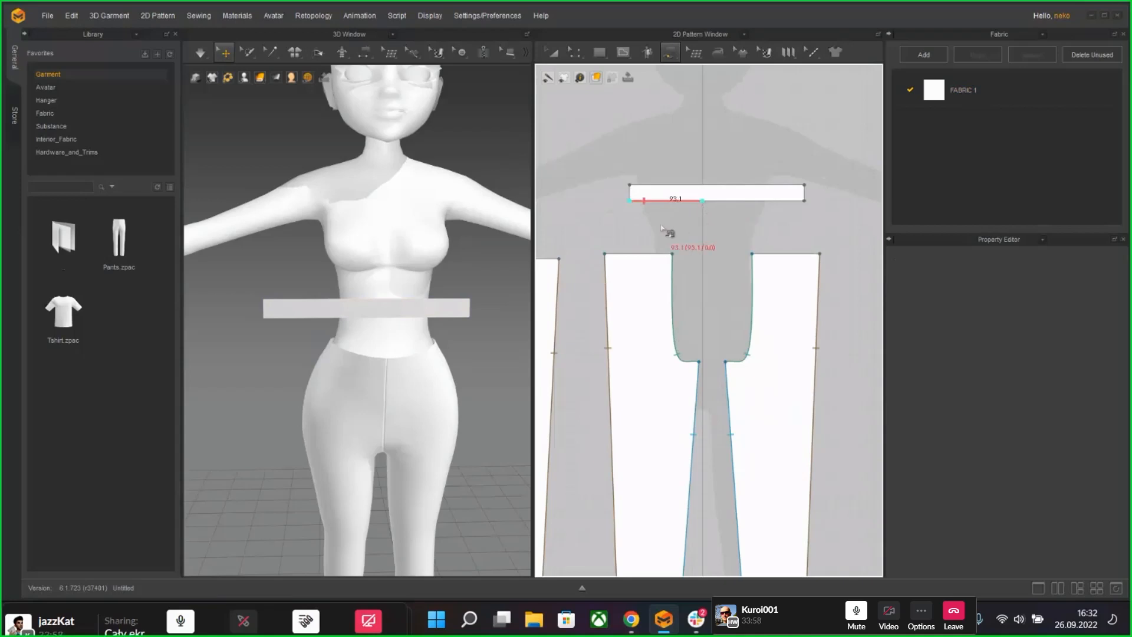
{"action": "key", "text": "Escape"}
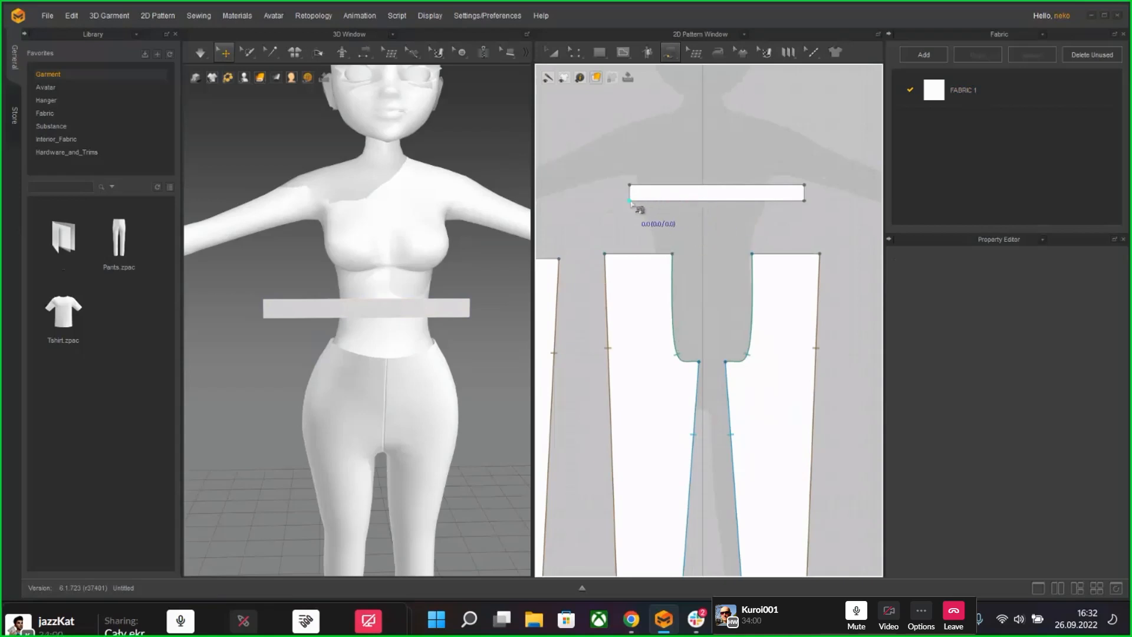
{"action": "left_click", "coordinate": [631, 201]}
{"action": "left_click", "coordinate": [715, 202]}
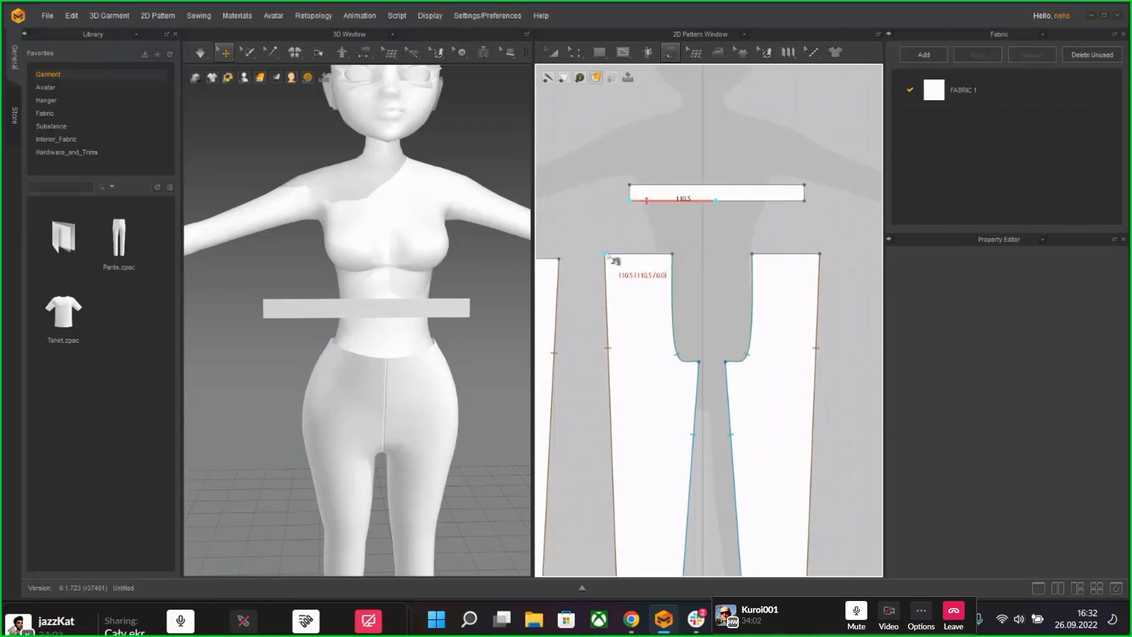
{"action": "left_click", "coordinate": [605, 254]}
{"action": "left_click", "coordinate": [672, 254]}
Step: Sew the remaining half of the waistband's lower edge to the avatar's left front leg piece's waist edge, and simulate the garment
{"action": "left_click", "coordinate": [715, 202]}
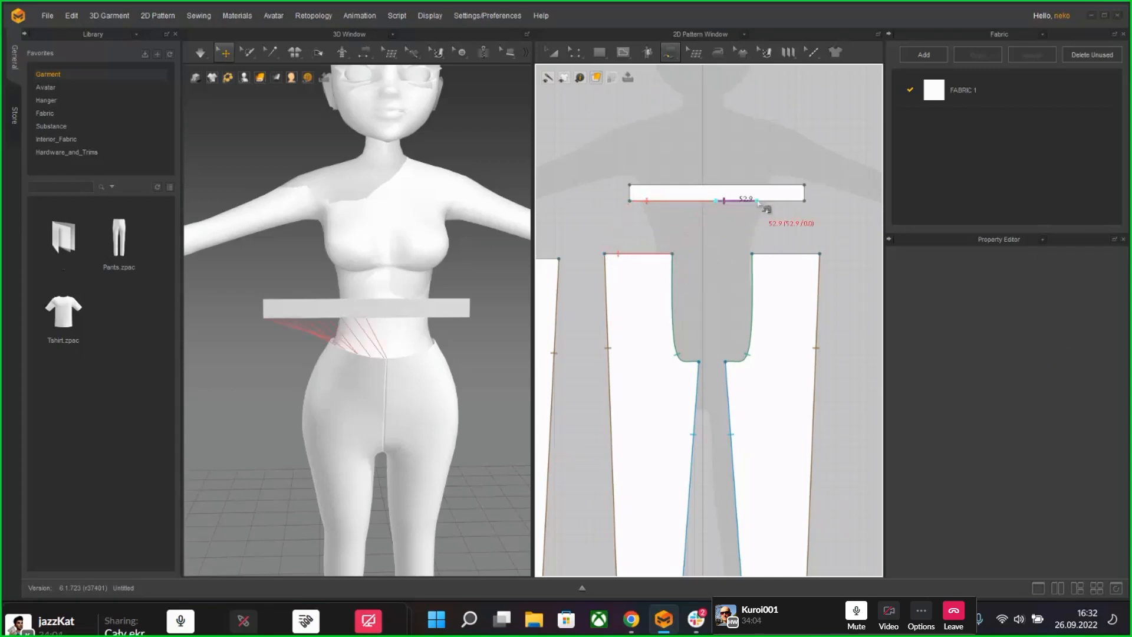
{"action": "left_click", "coordinate": [804, 201]}
{"action": "left_click", "coordinate": [751, 254]}
{"action": "left_click", "coordinate": [819, 254]}
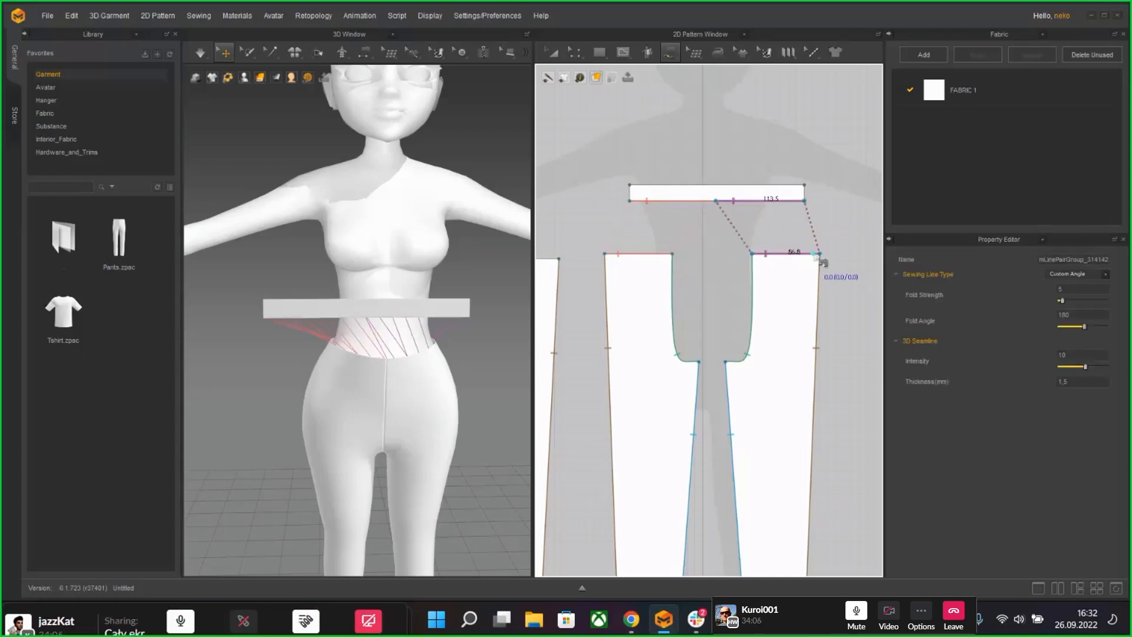
{"action": "key", "text": "space"}
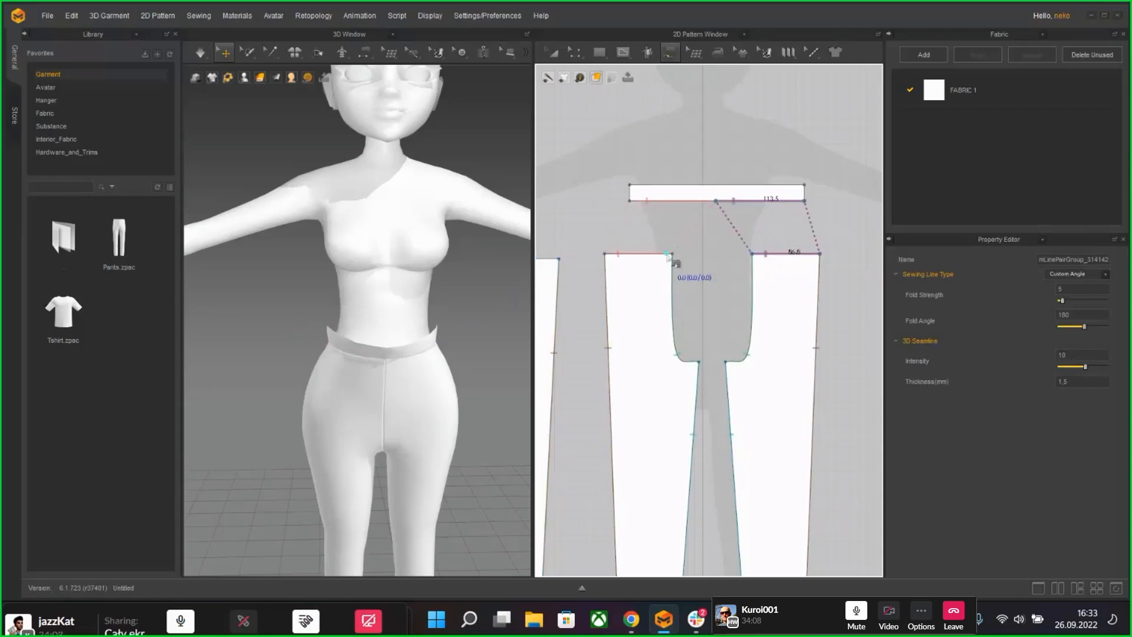
Step: Copy the waistband strip and place a mirror-pasted duplicate centred above the back leg pair in the 2D pattern layout
{"action": "scroll", "coordinate": [639, 159], "scroll_direction": "down", "scroll_amount": 5}
{"action": "left_click_drag", "start_coordinate": [604, 54], "coordinate": [613, 93]}
{"action": "left_click", "coordinate": [556, 56]}
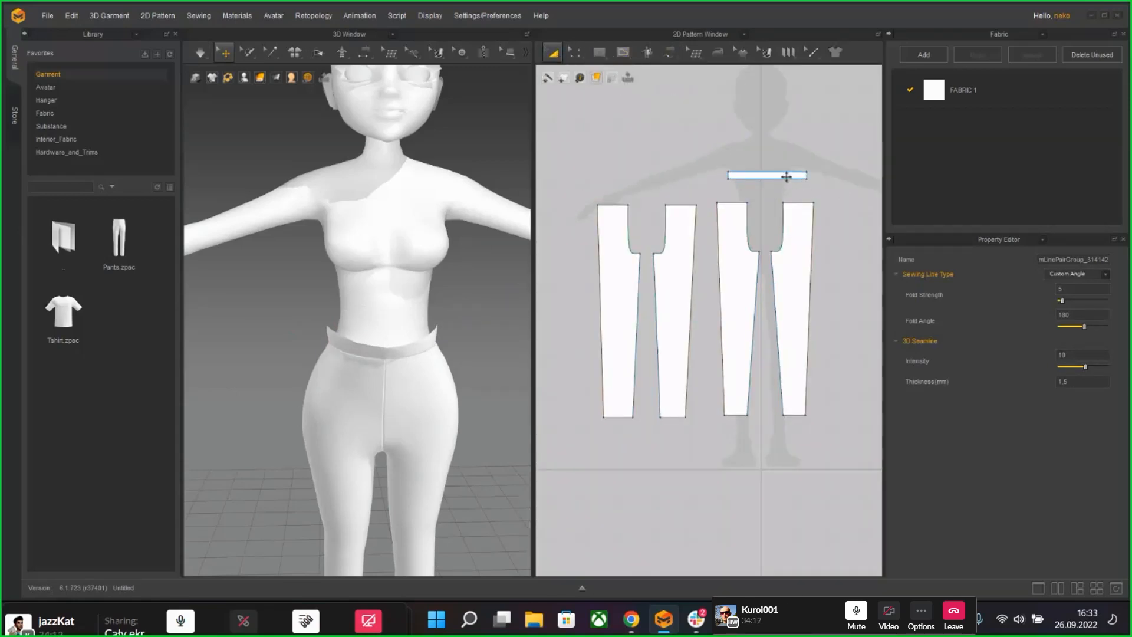
{"action": "left_click", "coordinate": [785, 176]}
{"action": "right_click", "coordinate": [642, 184]}
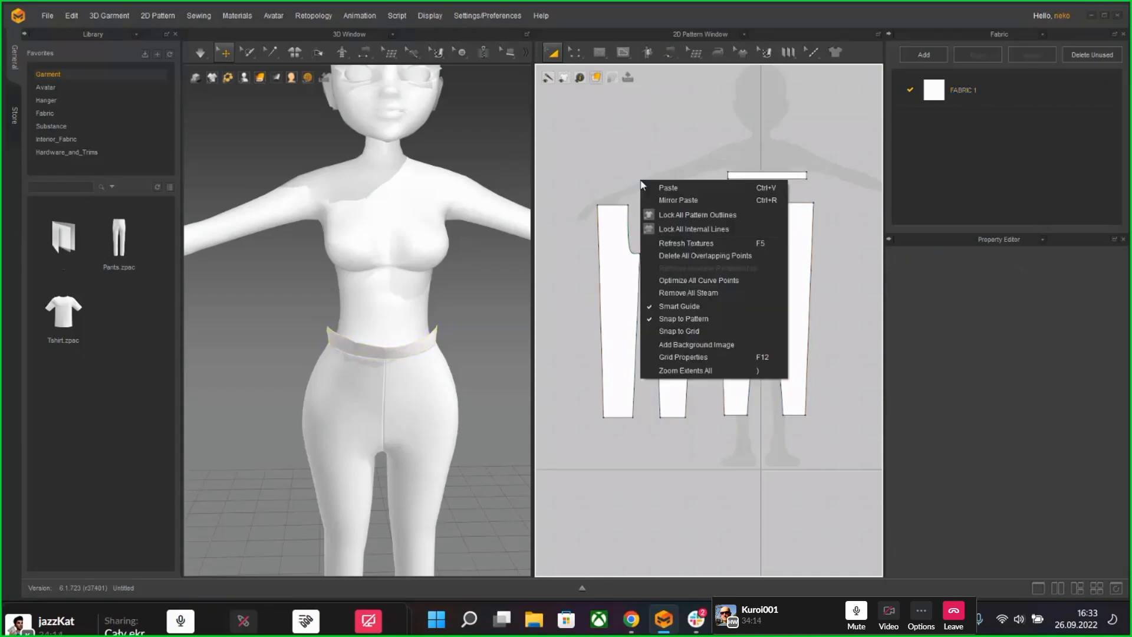
{"action": "left_click", "coordinate": [678, 200]}
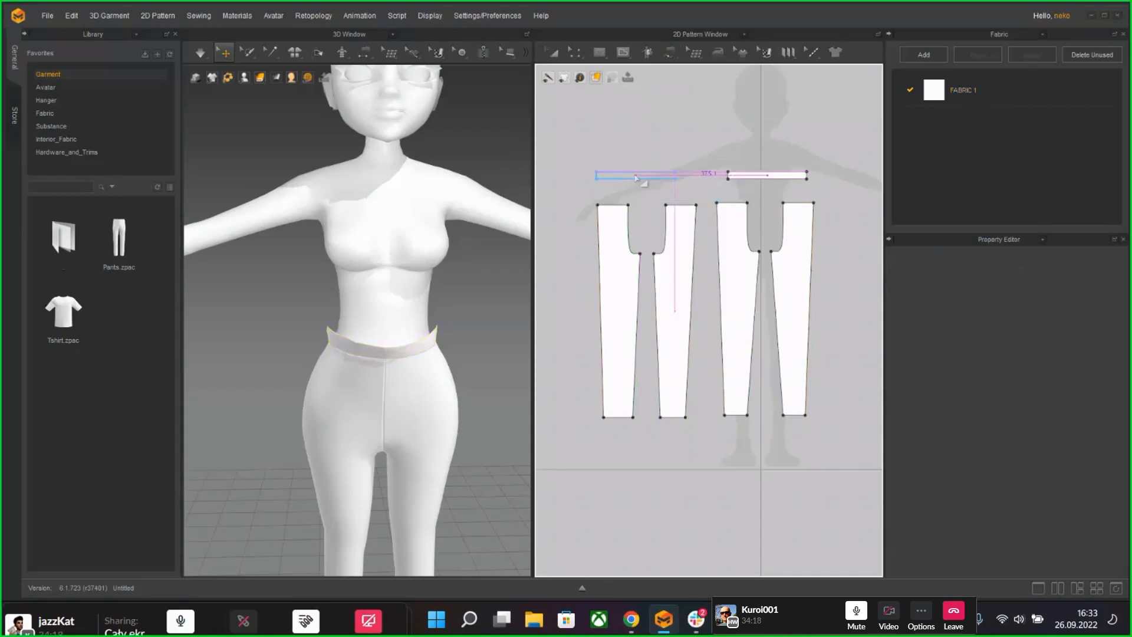
{"action": "left_click", "coordinate": [641, 174]}
Step: Move the waistband copy to the avatar's back at about waist height in the 3D view
{"action": "key", "text": "6"}
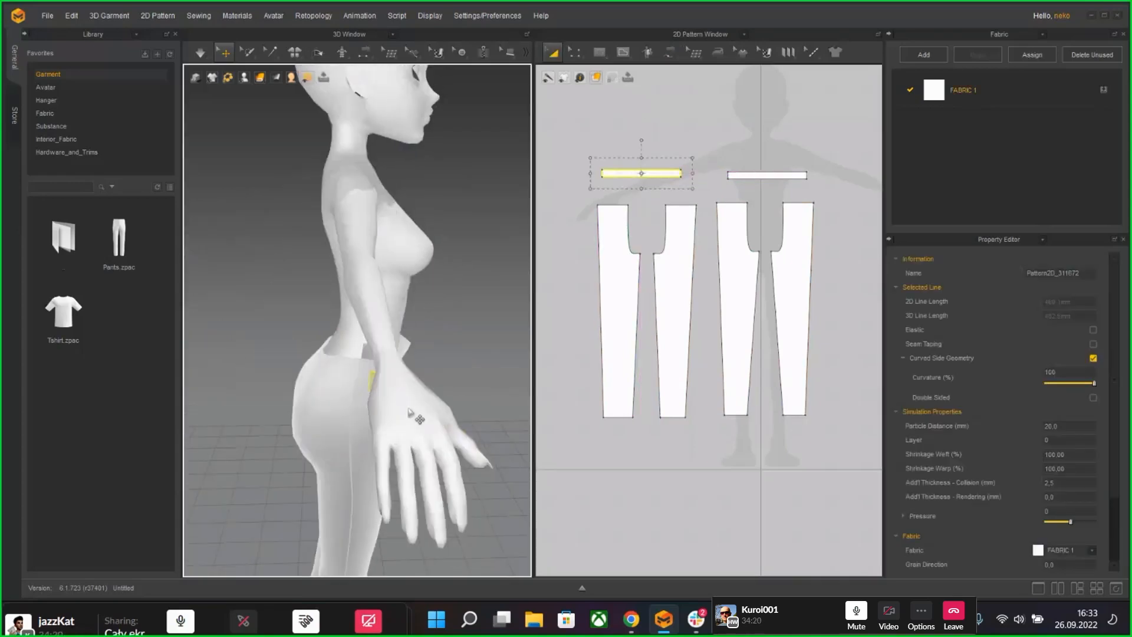
{"action": "right_click_drag", "start_coordinate": [389, 395], "coordinate": [478, 407]}
{"action": "left_click_drag", "start_coordinate": [529, 362], "coordinate": [288, 321]}
{"action": "scroll", "coordinate": [289, 321], "scroll_direction": "up", "scroll_amount": 2}
{"action": "right_click_drag", "start_coordinate": [290, 322], "coordinate": [449, 425]}
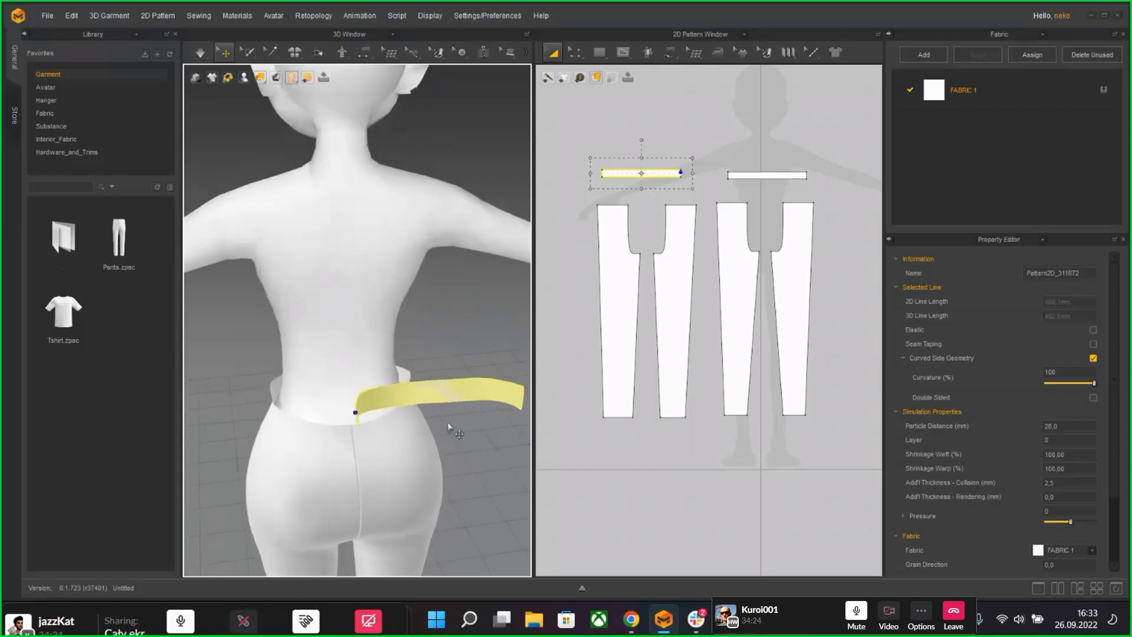
{"action": "left_click", "coordinate": [397, 408]}
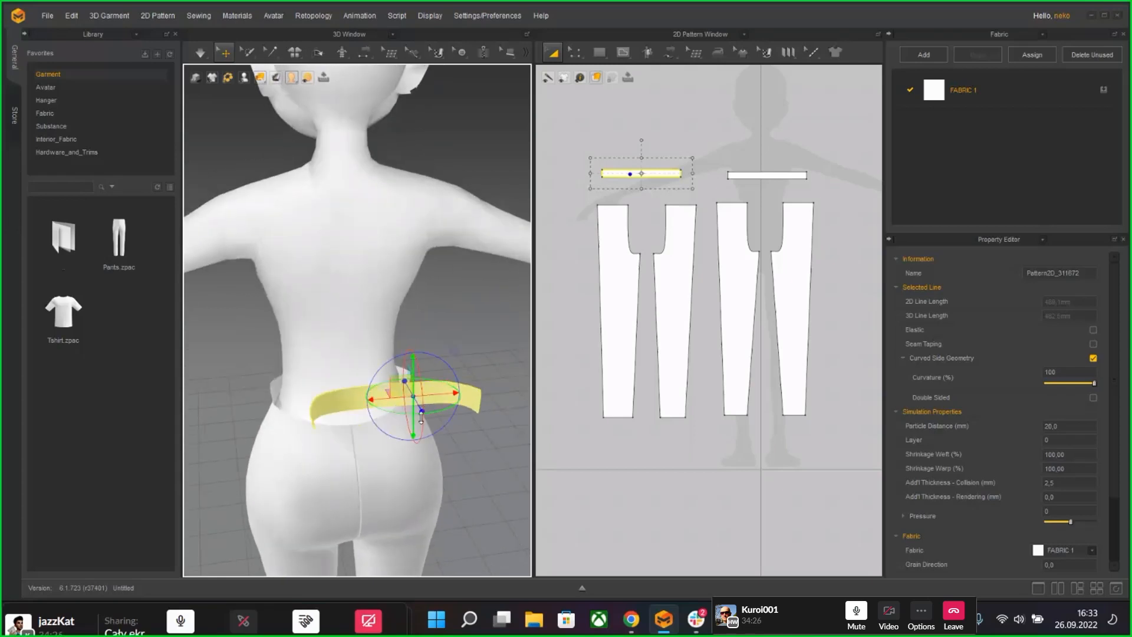
Step: Rotate the waistband copy about its vertical axis so it faces the avatar's back
{"action": "middle_click_drag", "start_coordinate": [433, 462], "coordinate": [435, 376]}
{"action": "right_click_drag", "start_coordinate": [380, 324], "coordinate": [396, 334]}
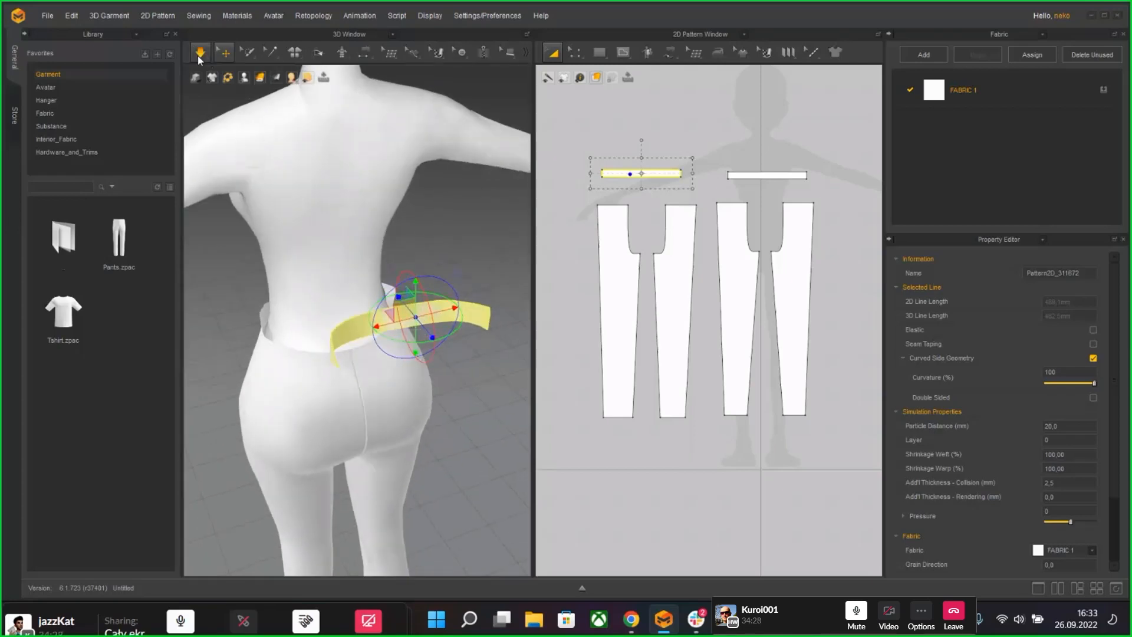
{"action": "mouse_move", "coordinate": [198, 57]}
{"action": "left_click_drag", "start_coordinate": [405, 341], "coordinate": [422, 323]}
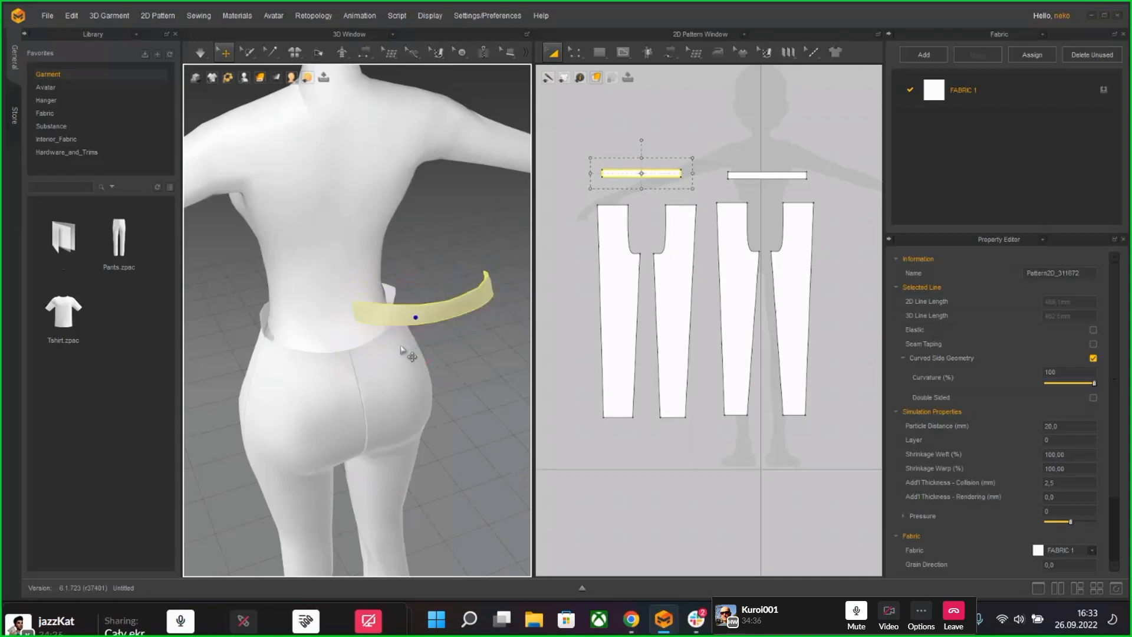
{"action": "right_click", "coordinate": [403, 326]}
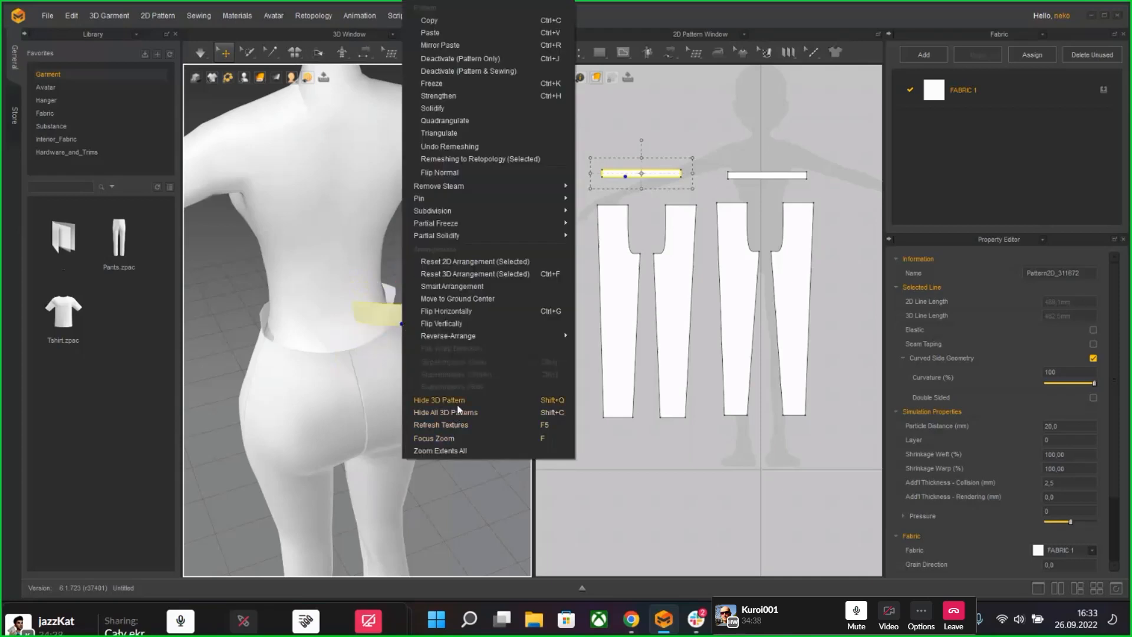
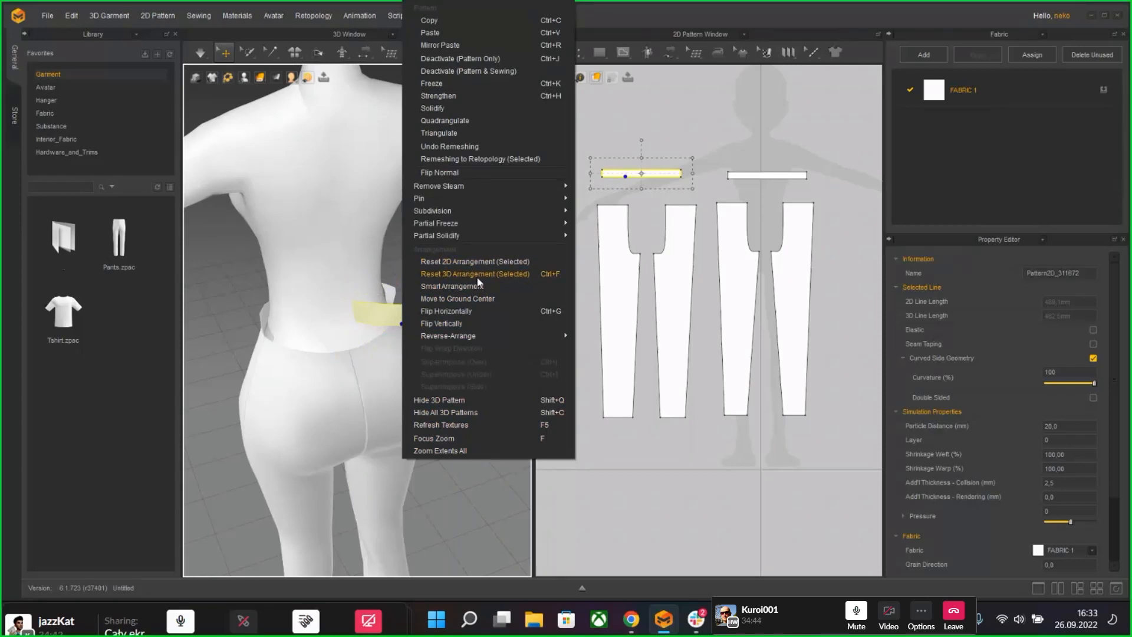
{"action": "left_click", "coordinate": [234, 370]}
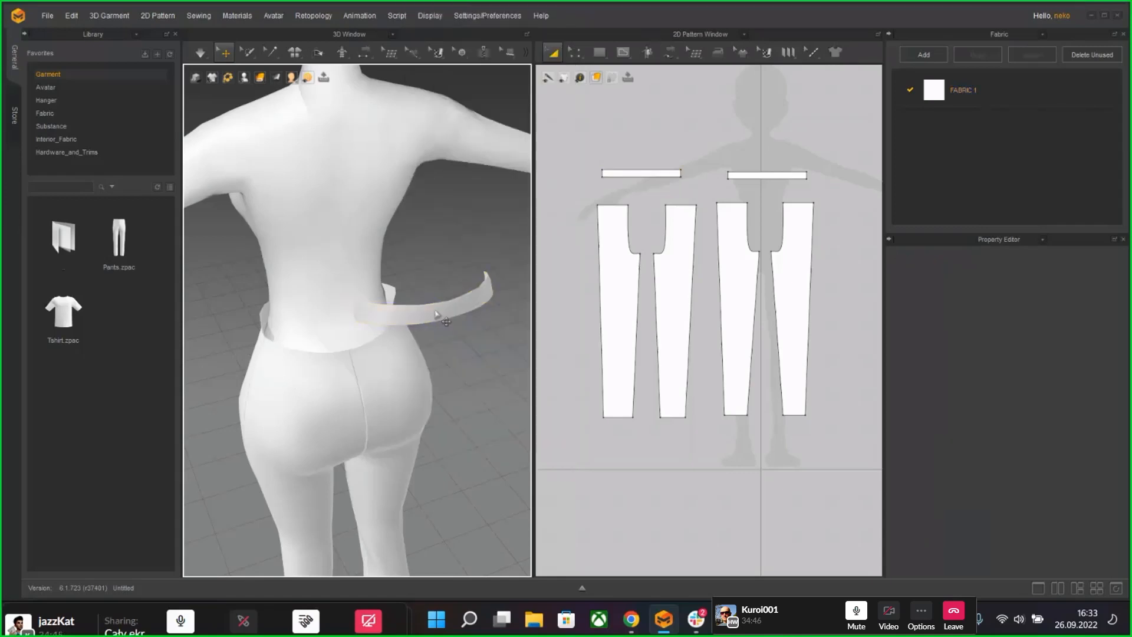
Step: Position the waistband copy close behind the avatar's waist, just above the trousers, and level it
{"action": "left_click_drag", "start_coordinate": [438, 312], "coordinate": [346, 330]}
{"action": "right_click_drag", "start_coordinate": [346, 332], "coordinate": [392, 340]}
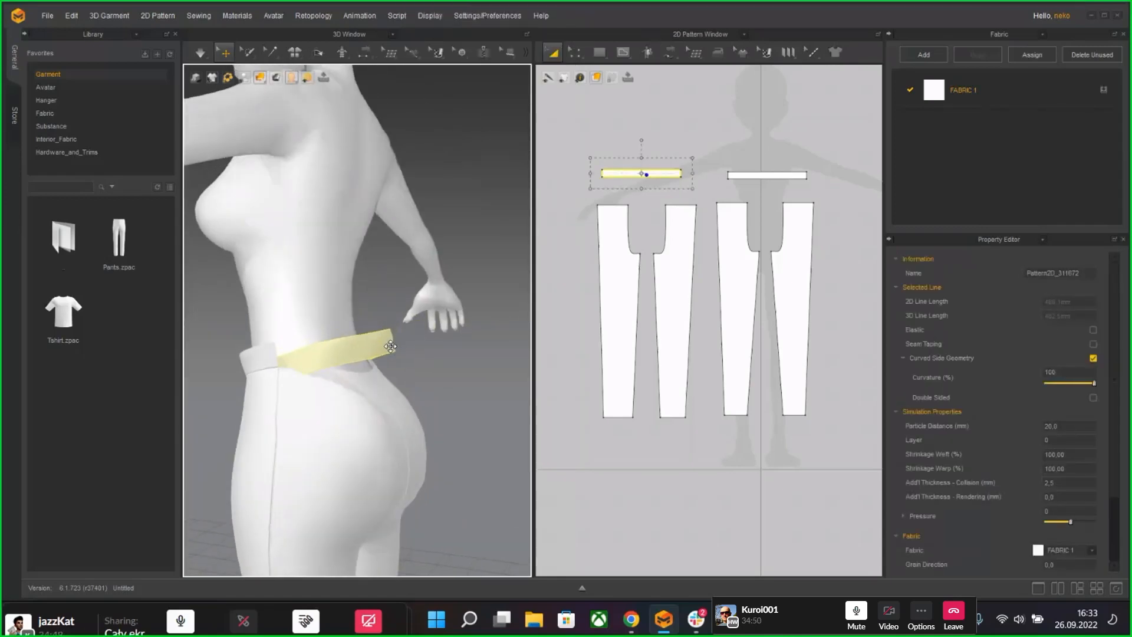
{"action": "left_click", "coordinate": [389, 340]}
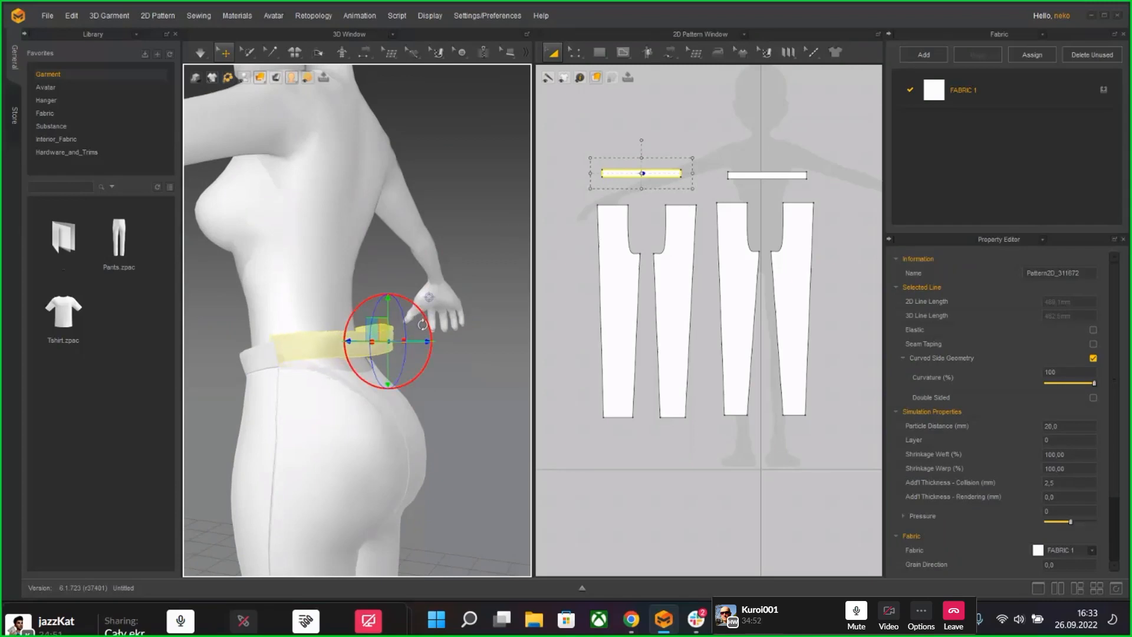
{"action": "right_click_drag", "start_coordinate": [459, 361], "coordinate": [531, 327]}
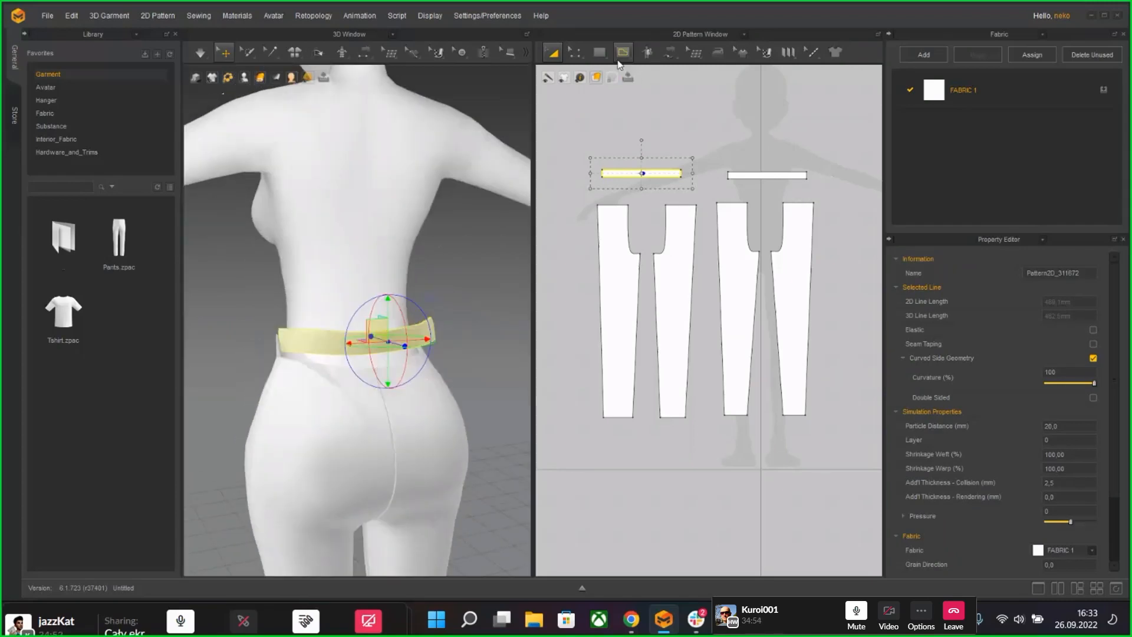
Step: Sew about 102.8 mm of the back waistband's lower edge to the avatar's left back leg piece's waist edge with Free Sewing
{"action": "left_click", "coordinate": [674, 51]}
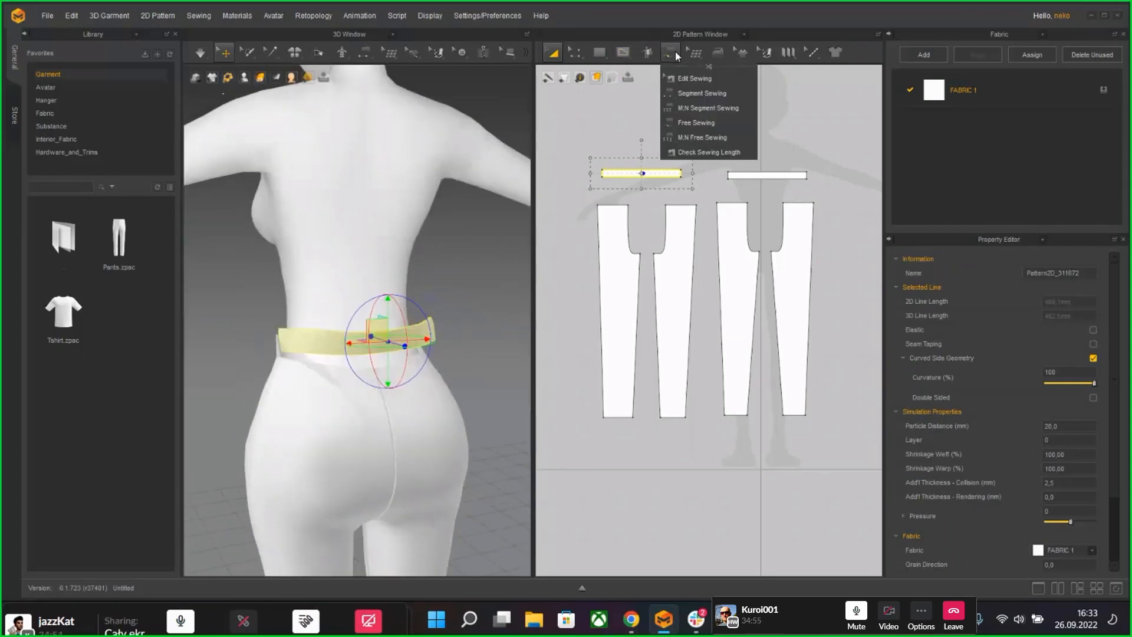
{"action": "left_click", "coordinate": [701, 122]}
{"action": "scroll", "coordinate": [642, 192], "scroll_direction": "up", "scroll_amount": 3}
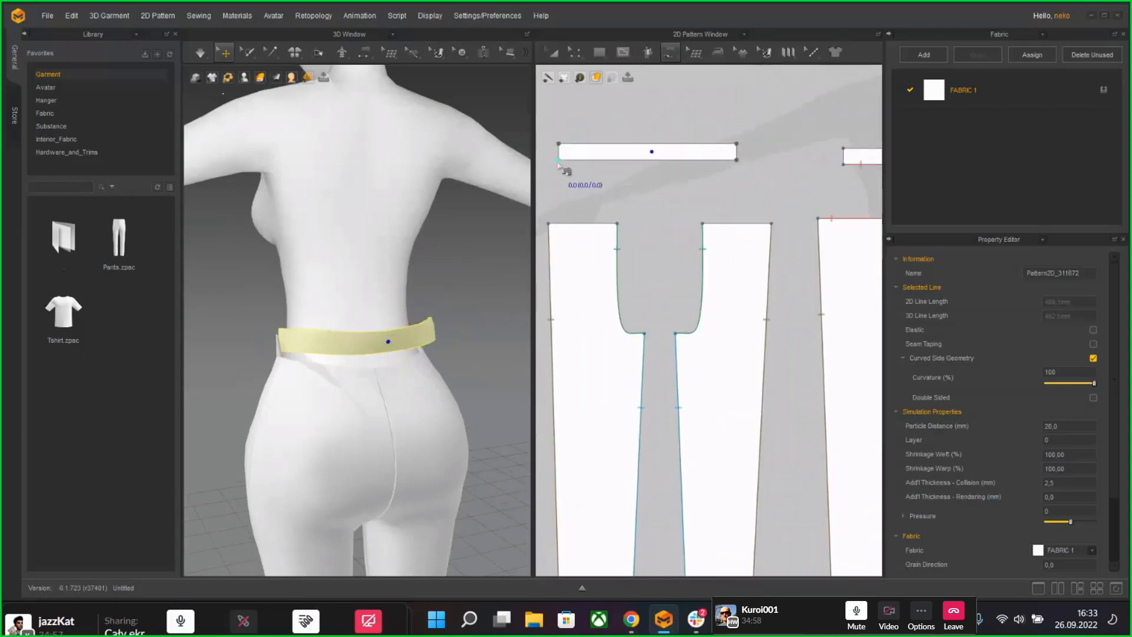
{"action": "left_click", "coordinate": [640, 159]}
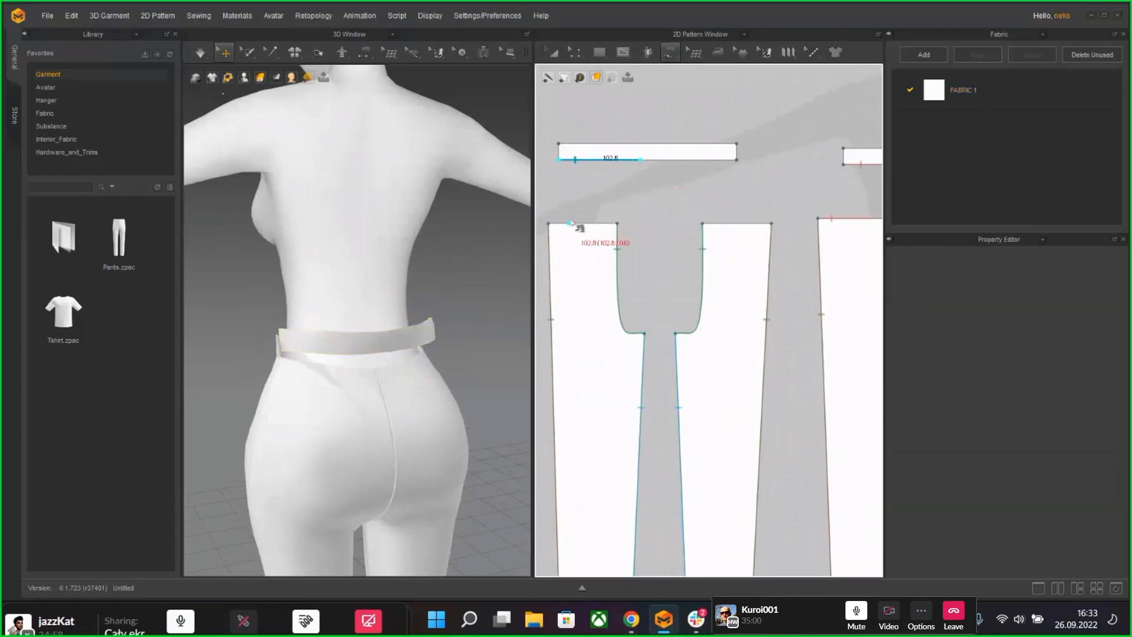
{"action": "left_click", "coordinate": [548, 222]}
{"action": "left_click", "coordinate": [617, 222]}
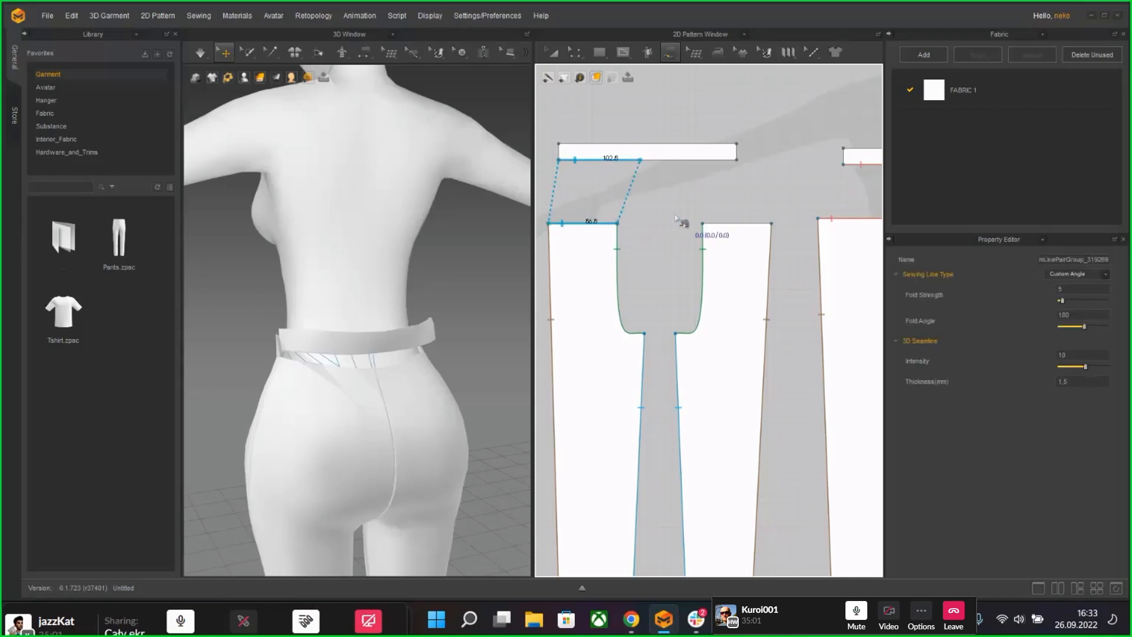
Step: Sew the remaining part of the back waistband's lower edge to the avatar's right back leg piece's waist edge
{"action": "left_click", "coordinate": [641, 159]}
{"action": "left_click", "coordinate": [736, 159]}
{"action": "left_click", "coordinate": [702, 223]}
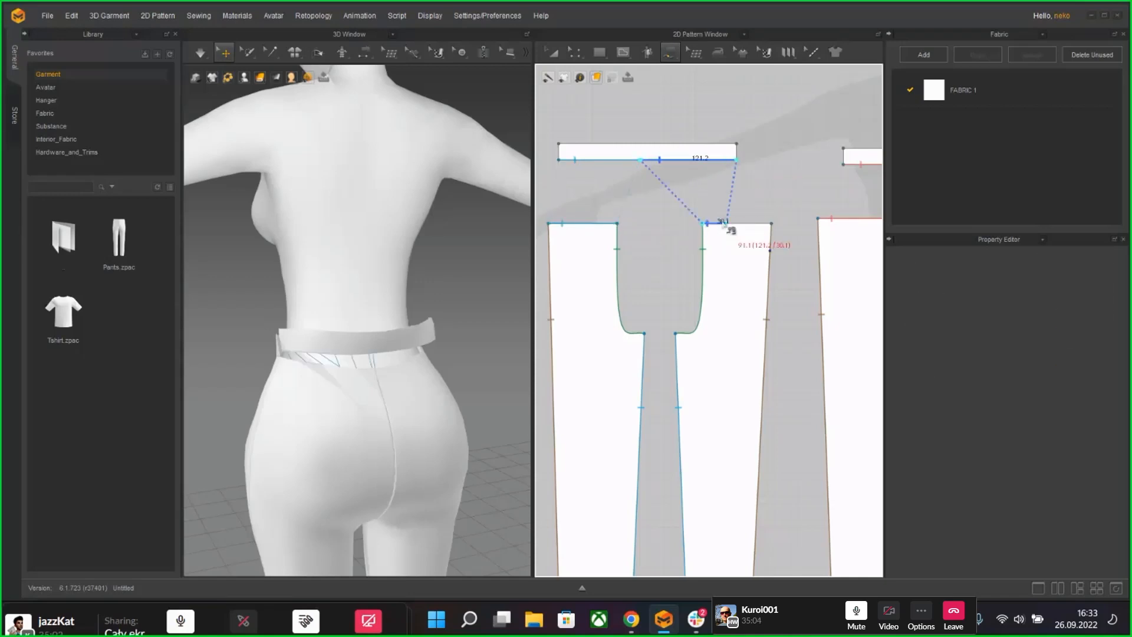
{"action": "left_click", "coordinate": [771, 222]}
Step: Try to adjust the back waistband's lower seams with Edit Sewing
{"action": "left_click", "coordinate": [675, 52]}
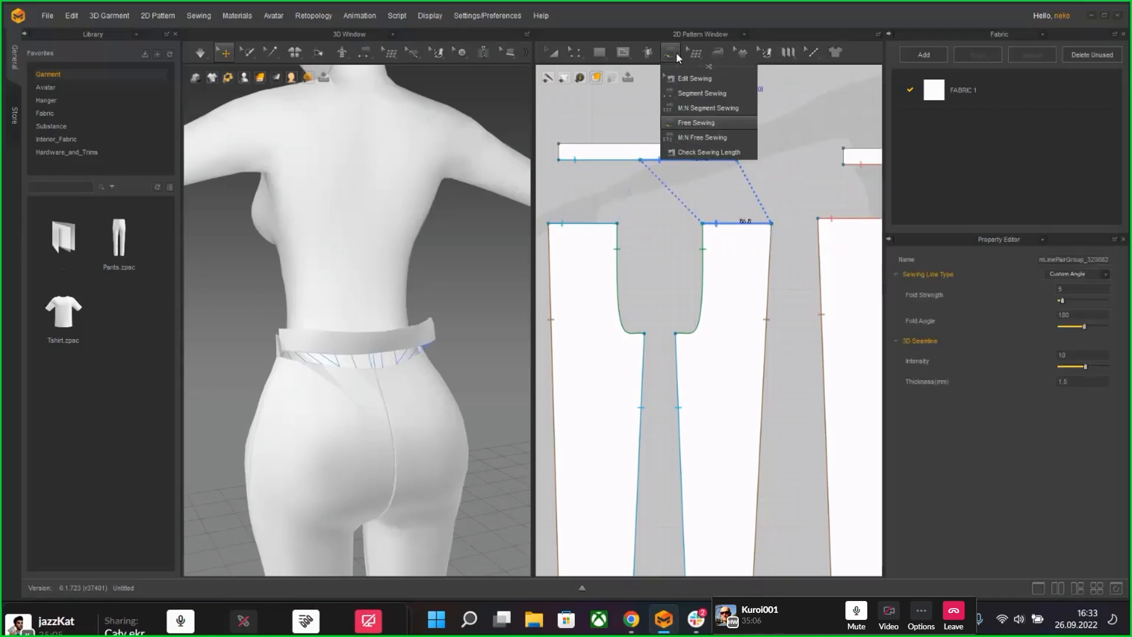
{"action": "left_click", "coordinate": [685, 79]}
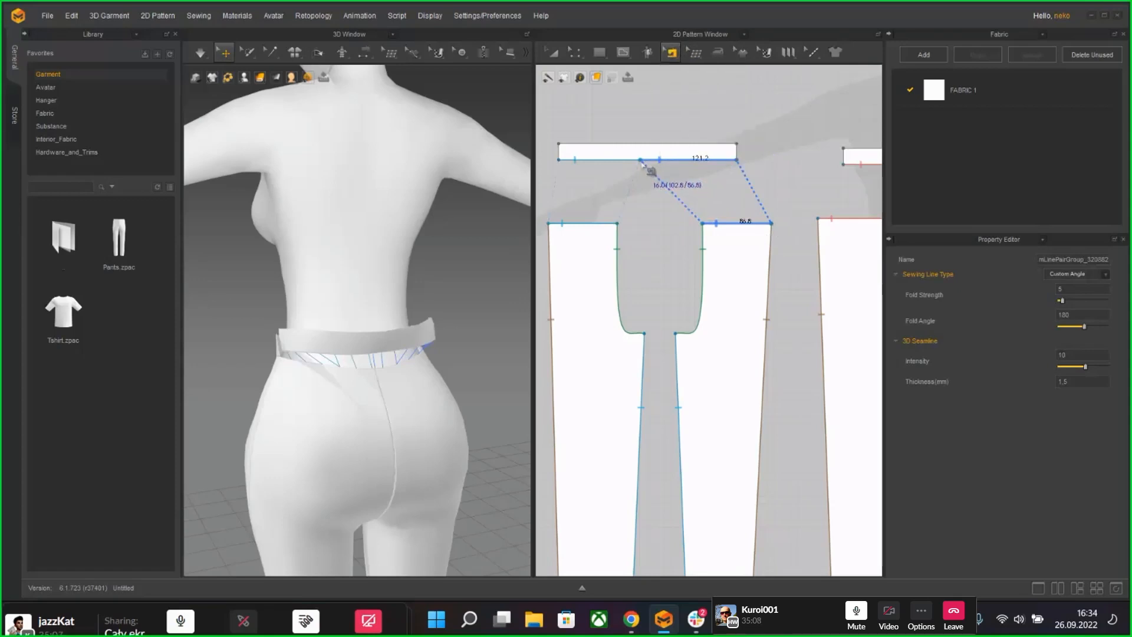
{"action": "left_click", "coordinate": [644, 161]}
{"action": "left_click", "coordinate": [678, 188]}
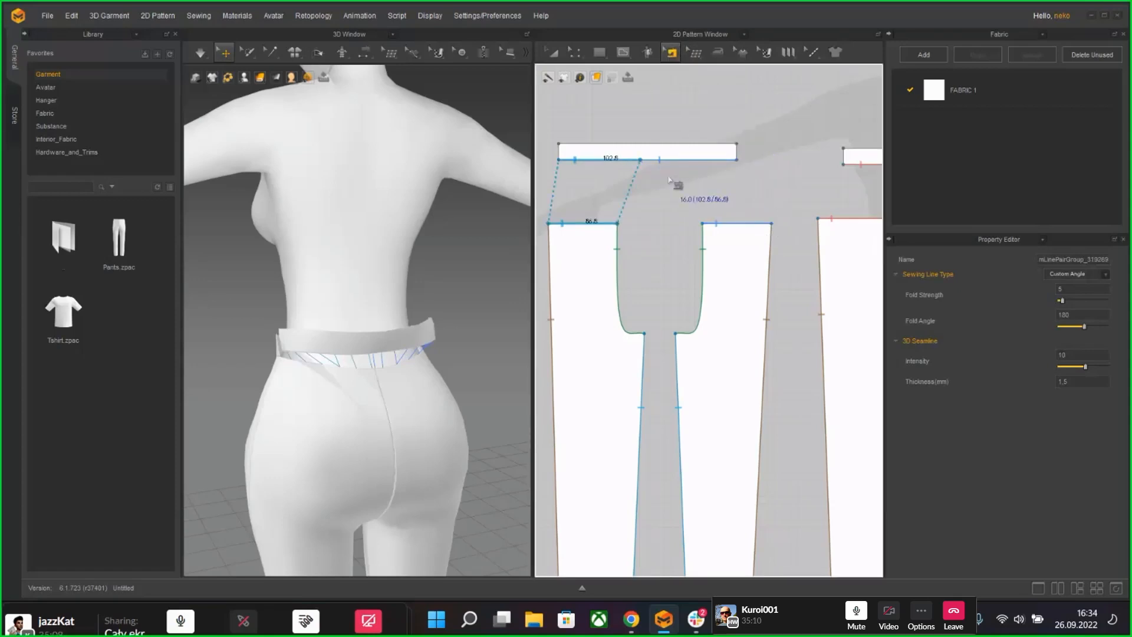
{"action": "left_click_drag", "start_coordinate": [684, 170], "coordinate": [687, 170]}
{"action": "key", "text": "ctrl+z"}
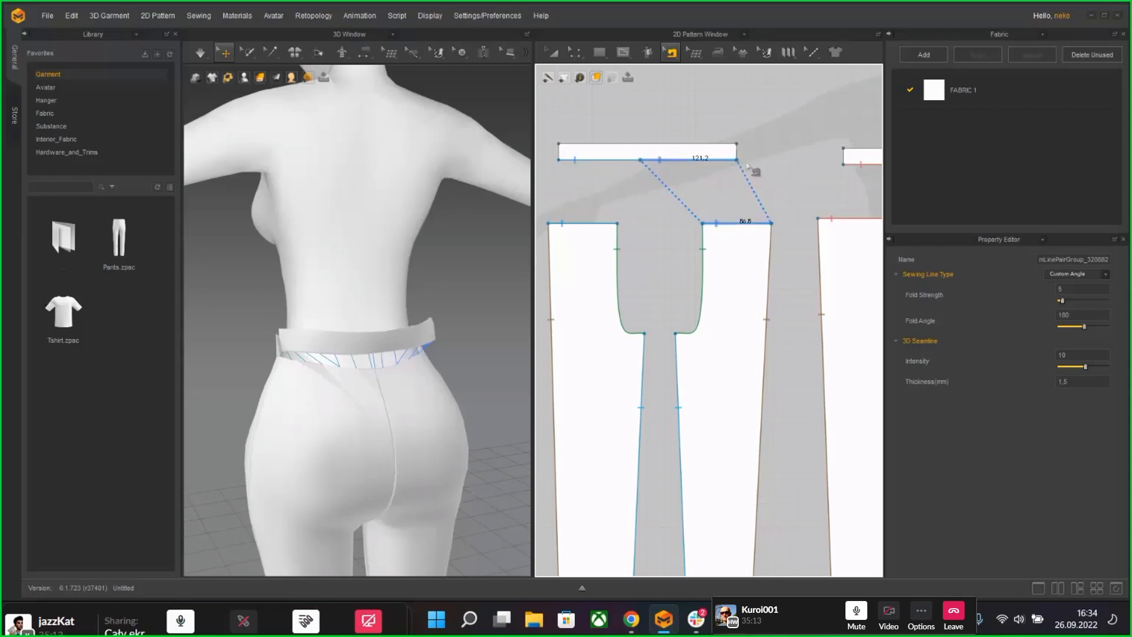
Step: Simulate the garment to pull the back waistband onto the trousers
{"action": "left_click", "coordinate": [641, 159]}
{"action": "key", "text": "a"}
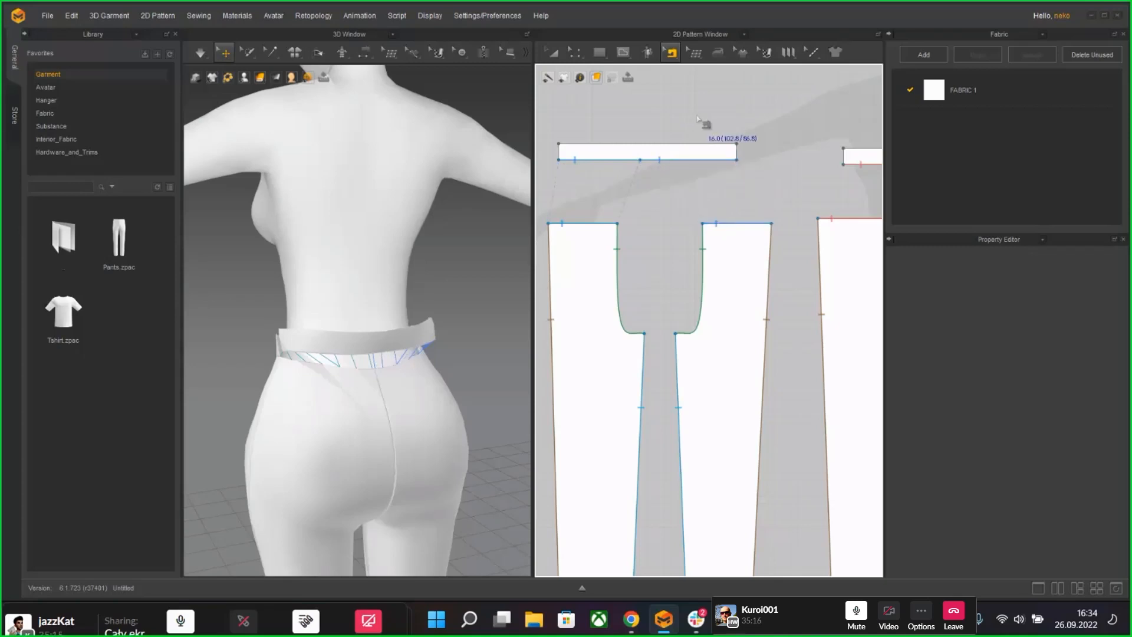
{"action": "key", "text": "space"}
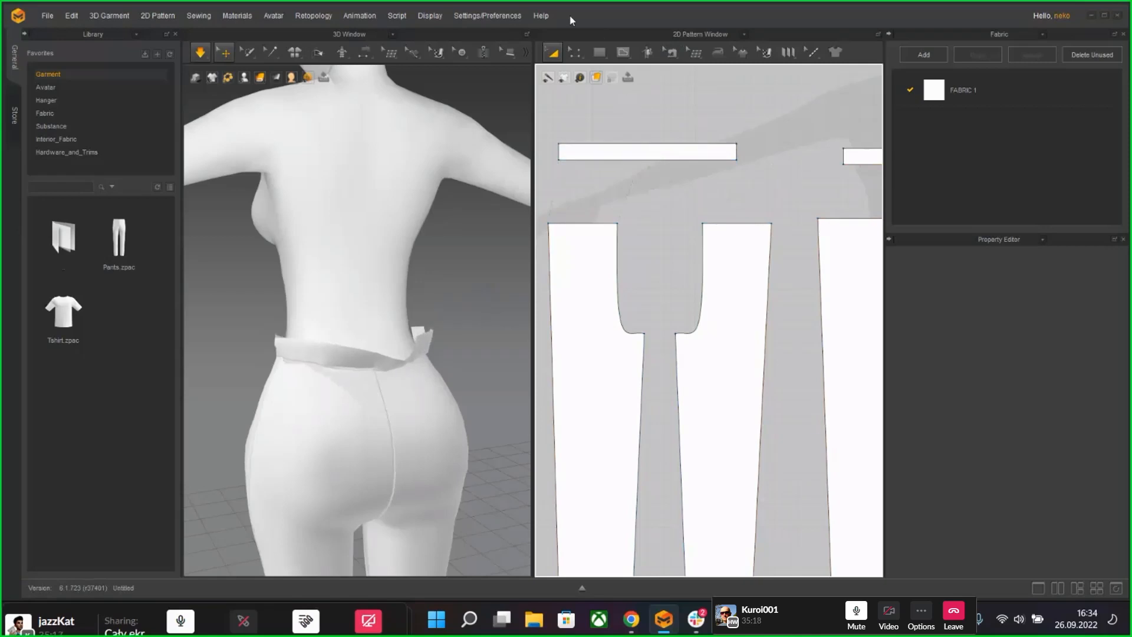
Step: Sew the front and back waistbands' short ends together at the avatar's left side with Segment Sewing in the 3D view
{"action": "left_click", "coordinate": [582, 54]}
{"action": "left_click", "coordinate": [675, 53]}
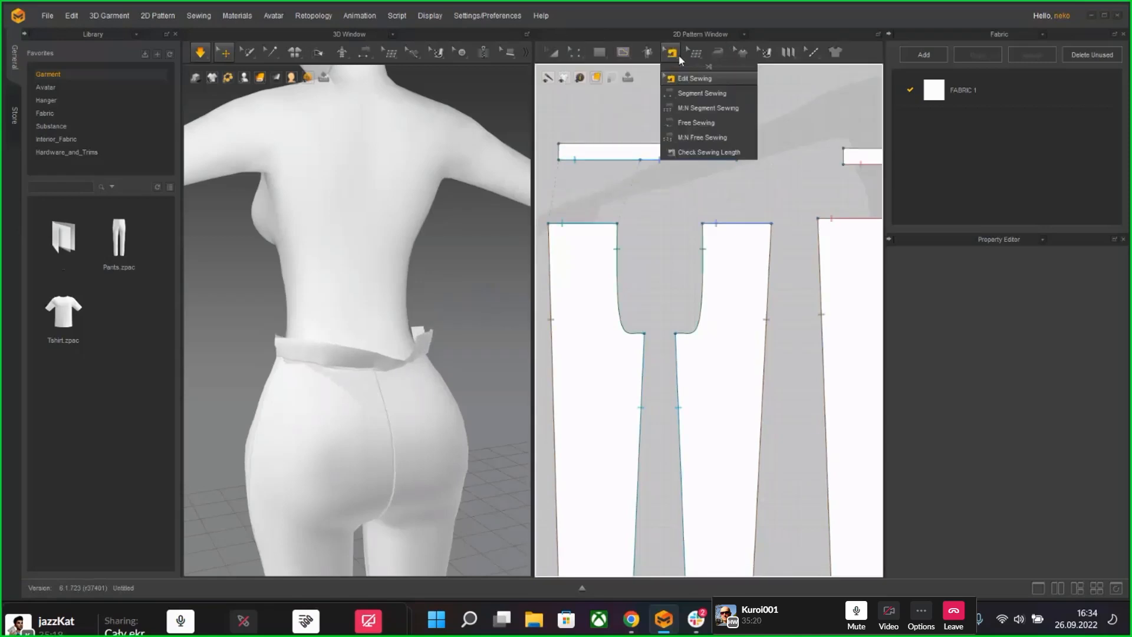
{"action": "left_click", "coordinate": [707, 152]}
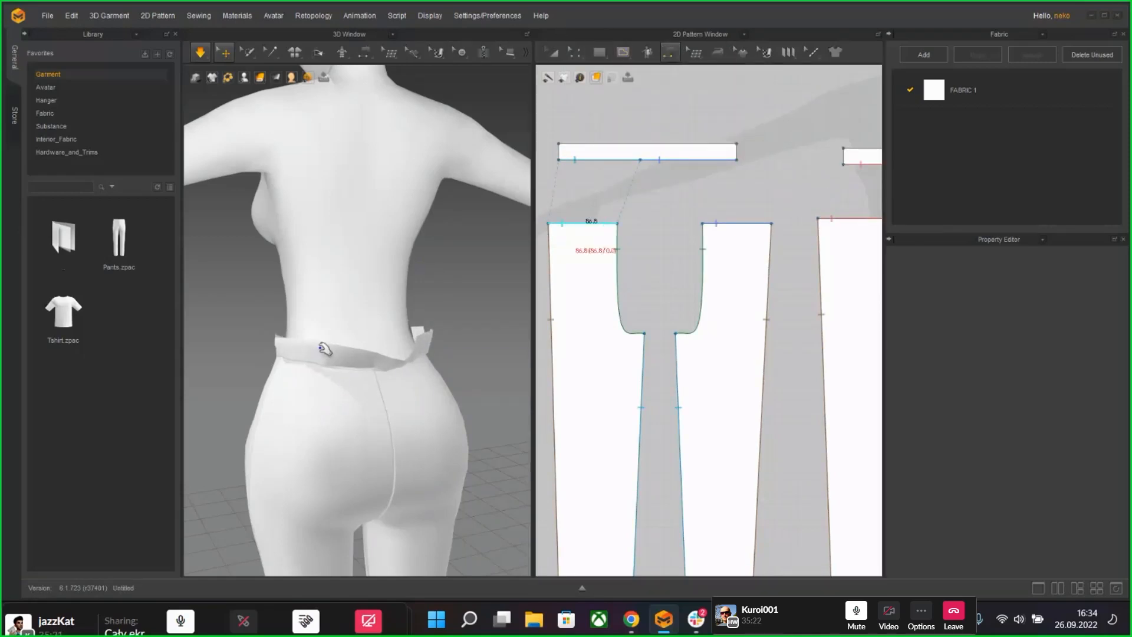
{"action": "right_click_drag", "start_coordinate": [324, 349], "coordinate": [462, 326]}
{"action": "scroll", "coordinate": [457, 339], "scroll_direction": "up", "scroll_amount": 5}
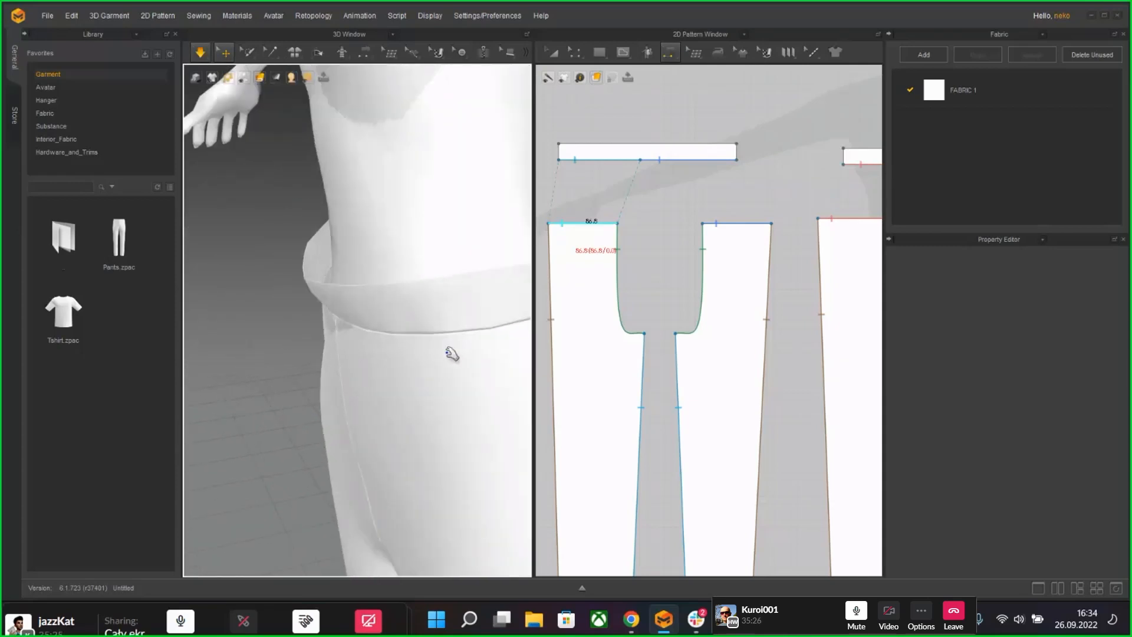
{"action": "left_click", "coordinate": [293, 53]}
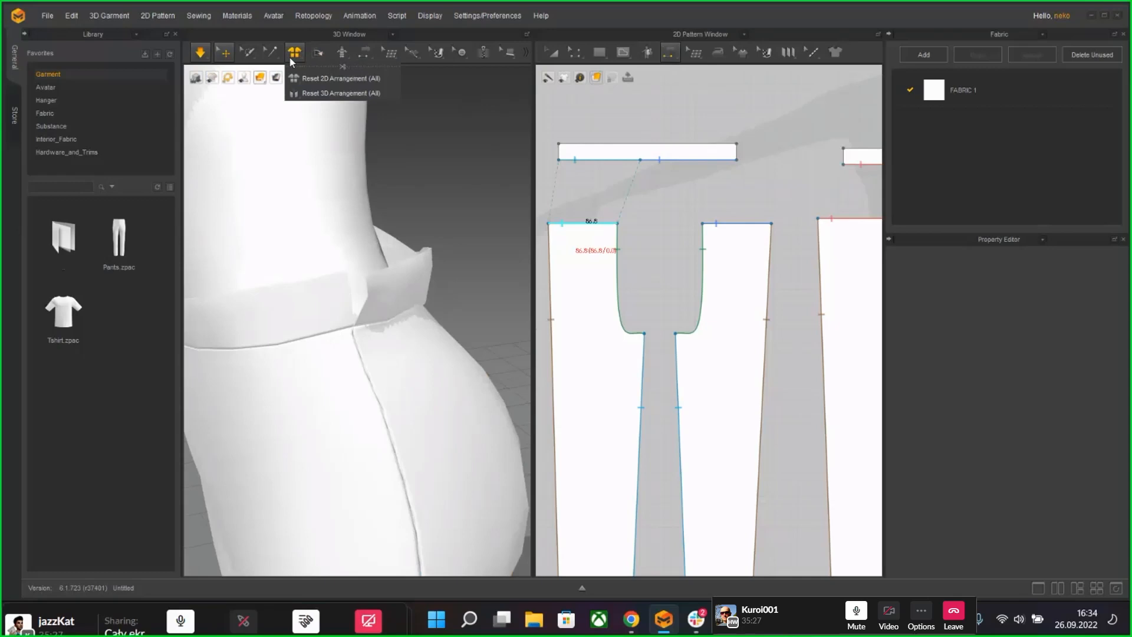
{"action": "left_click", "coordinate": [367, 54]}
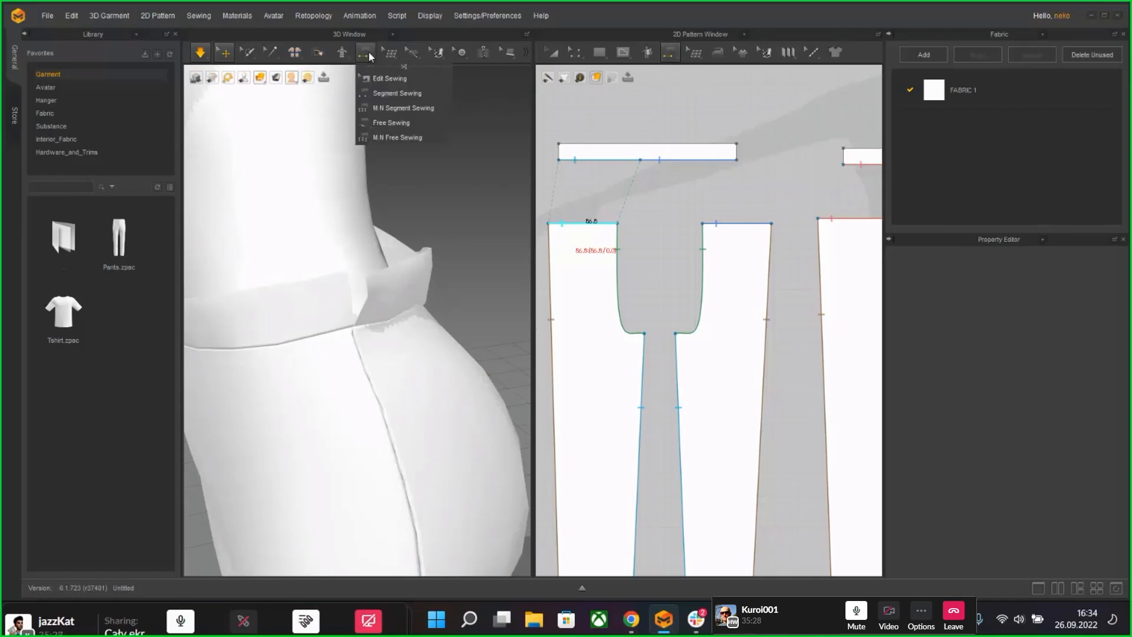
{"action": "left_click", "coordinate": [384, 97]}
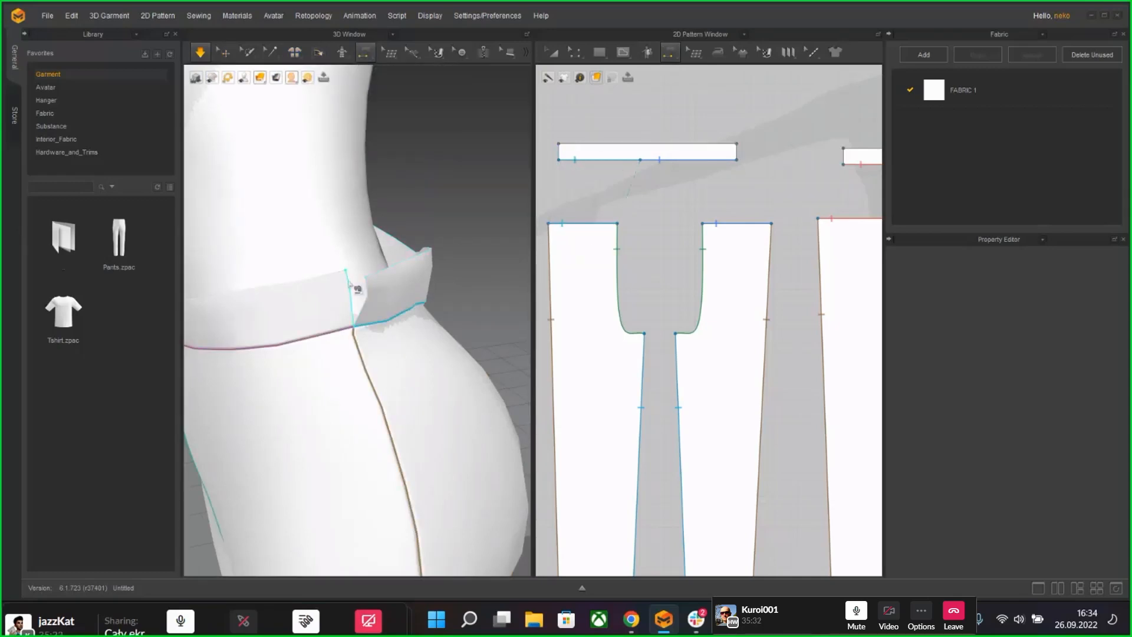
{"action": "left_click", "coordinate": [349, 284]}
{"action": "left_click", "coordinate": [366, 288]}
Step: Sew the waistbands' short ends together at the avatar's right side, and simulate the garment
{"action": "right_click_drag", "start_coordinate": [332, 299], "coordinate": [379, 287]}
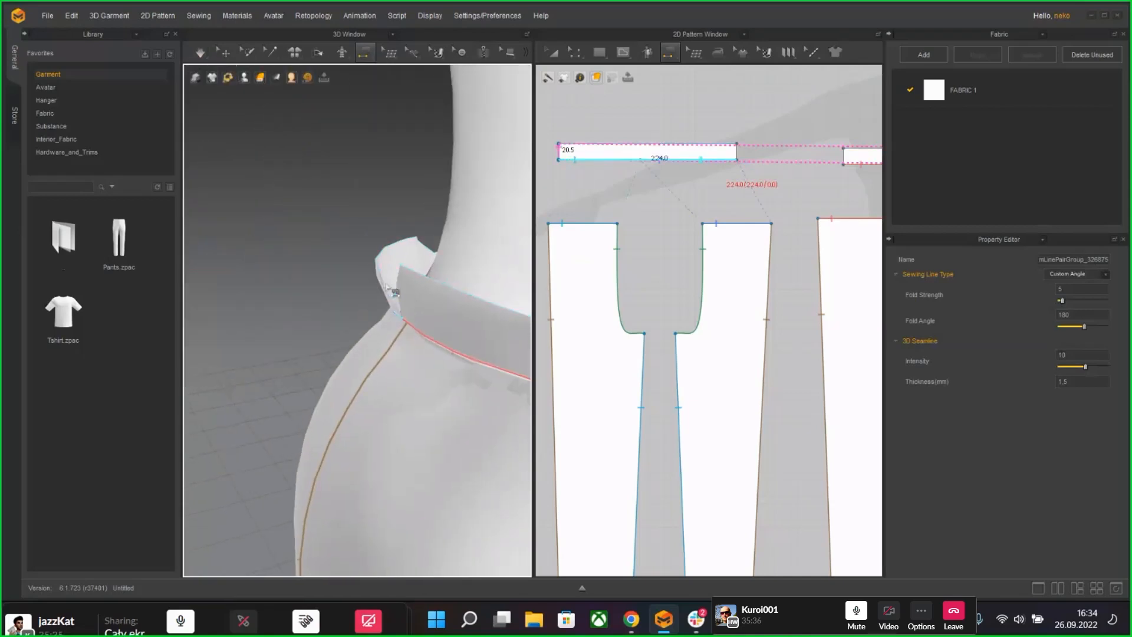
{"action": "mouse_move", "coordinate": [389, 293]}
{"action": "right_mouse_down"}
{"action": "mouse_move", "coordinate": [416, 277]}
{"action": "mouse_move", "coordinate": [380, 303]}
{"action": "right_mouse_up"}
{"action": "left_click", "coordinate": [407, 307]}
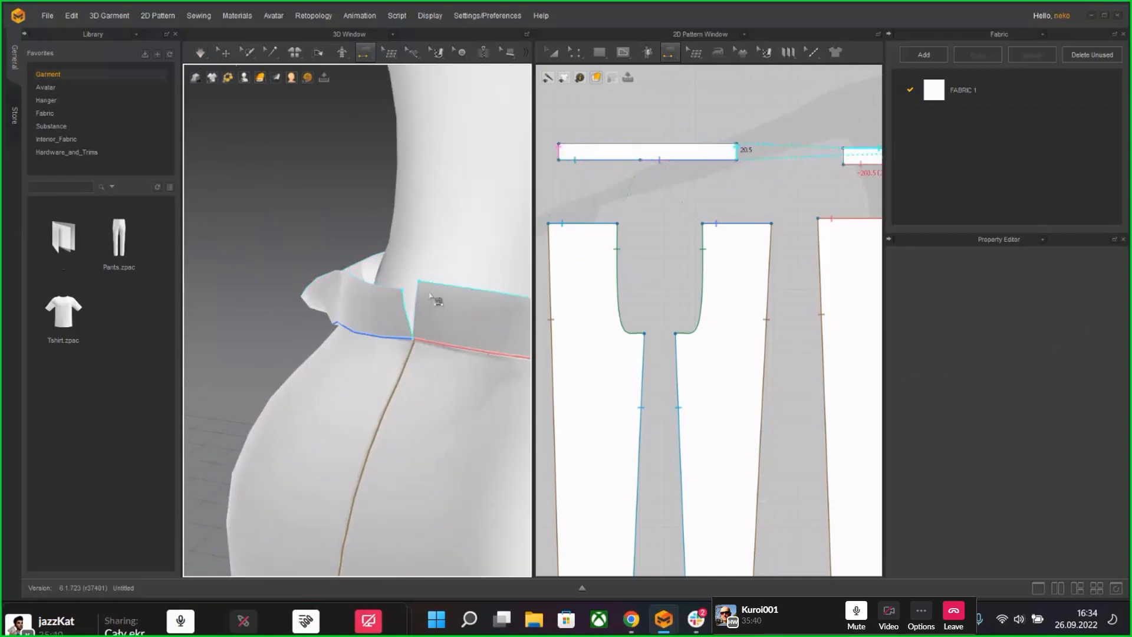
{"action": "left_click", "coordinate": [418, 298]}
{"action": "key", "text": "space"}
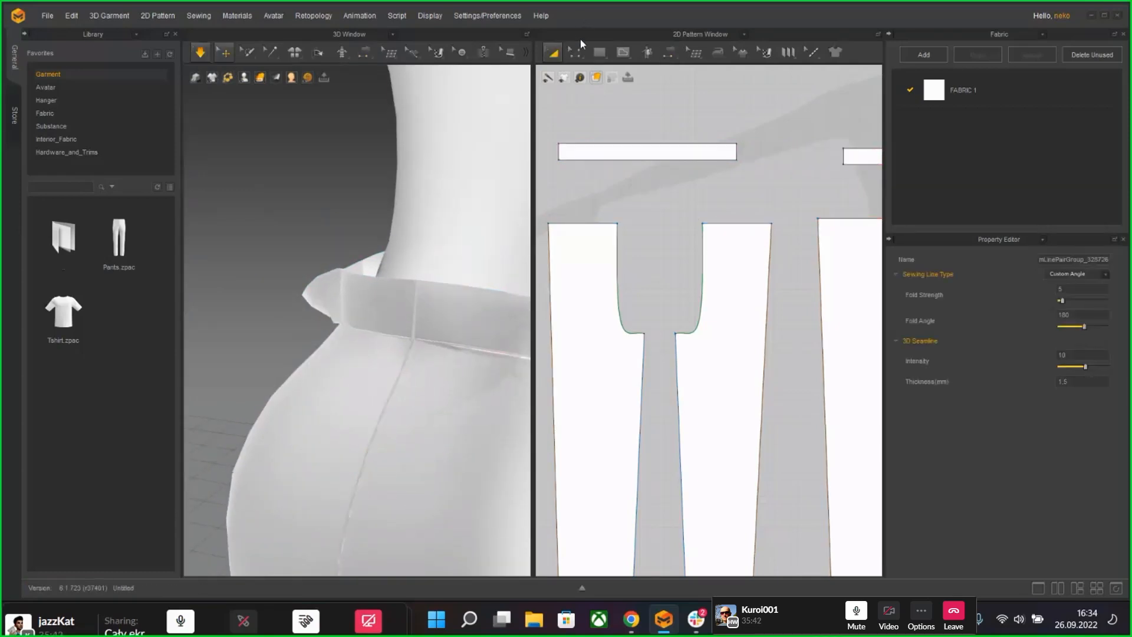
Step: Run the simulation and shorten the back waistband by moving its left short edge inward with Edit Pattern
{"action": "left_click", "coordinate": [573, 54]}
{"action": "left_click", "coordinate": [598, 77]}
{"action": "scroll", "coordinate": [330, 221], "scroll_direction": "down", "scroll_amount": 3}
{"action": "scroll", "coordinate": [330, 221], "scroll_direction": "down", "scroll_amount": 2}
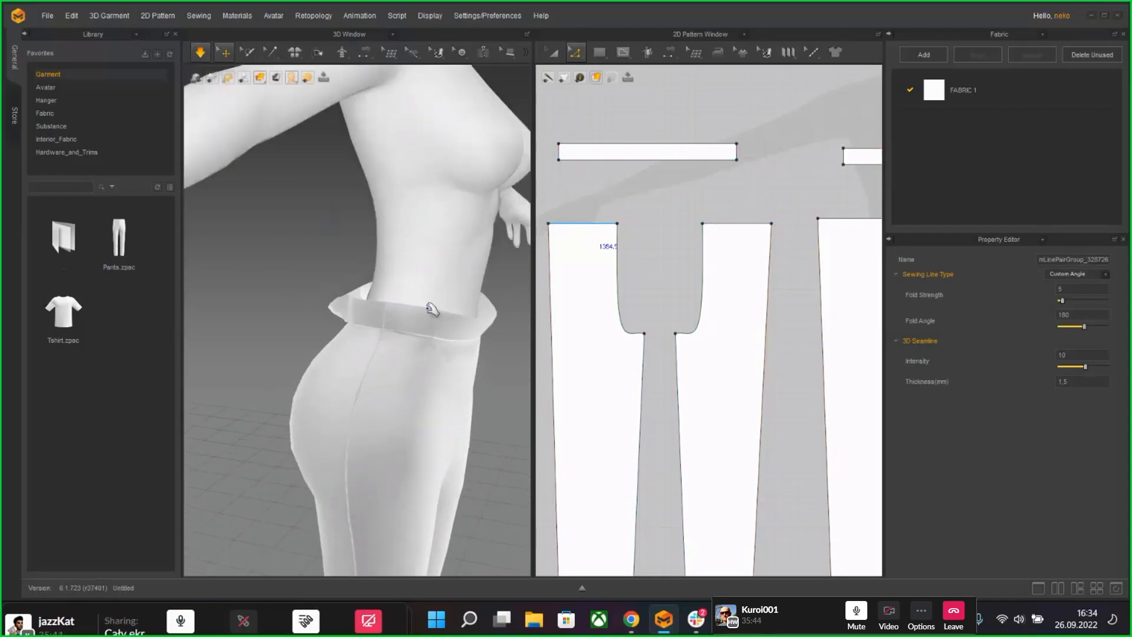
{"action": "right_click_drag", "start_coordinate": [430, 308], "coordinate": [362, 312]}
{"action": "key", "text": "space"}
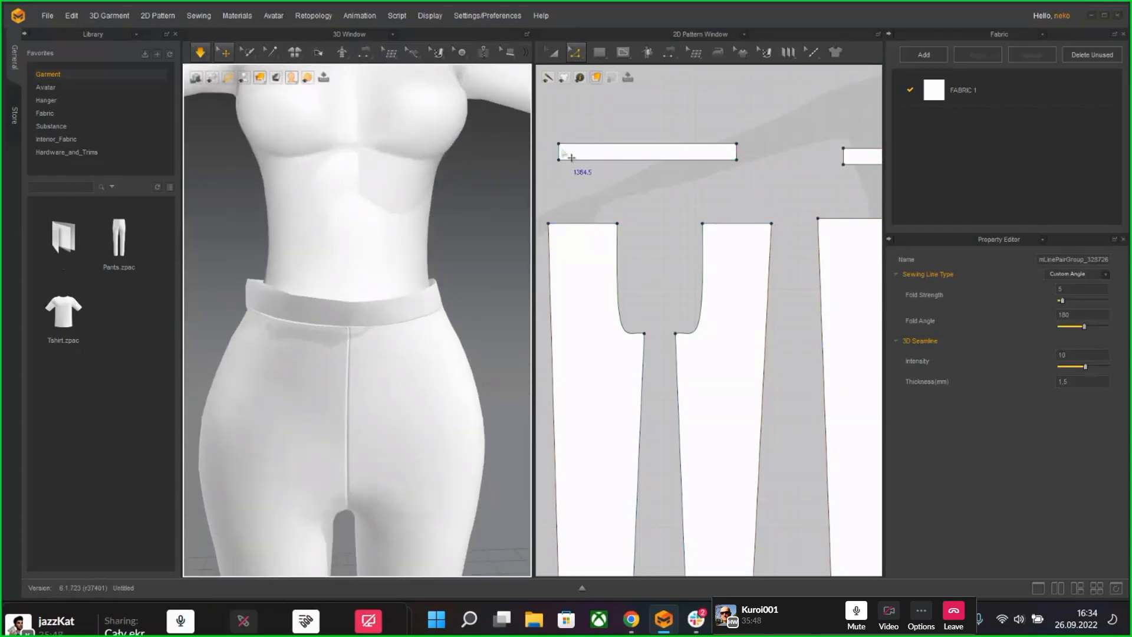
{"action": "left_click_drag", "start_coordinate": [569, 164], "coordinate": [601, 165]}
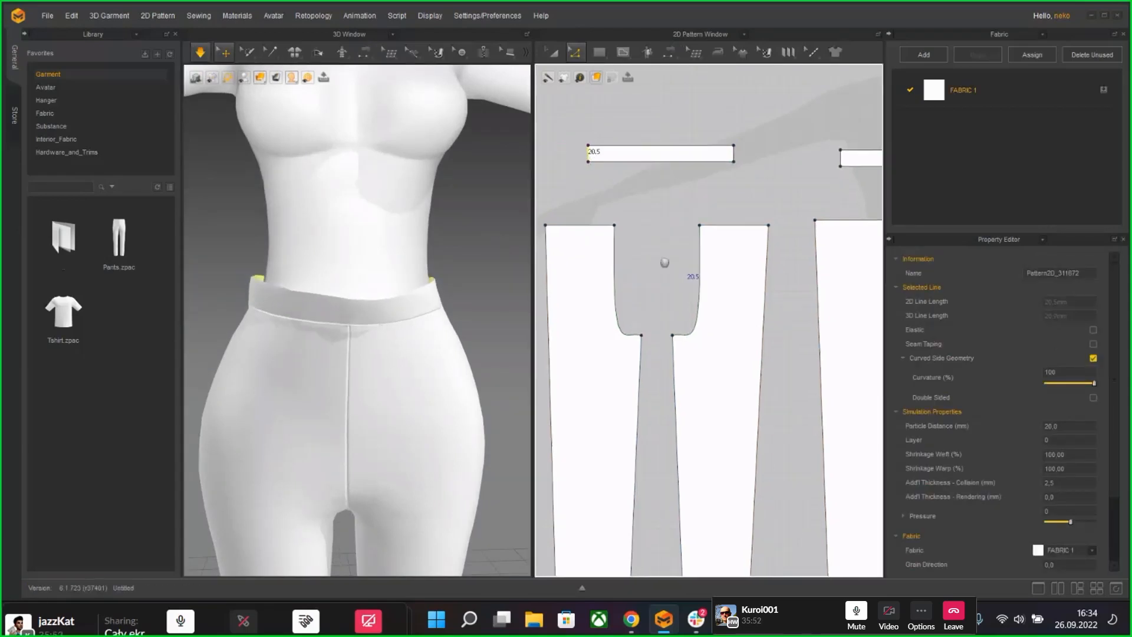
Step: Shorten the front waistband and the other end of the back waistband by moving their right short edges inward
{"action": "scroll", "coordinate": [662, 260], "scroll_direction": "down", "scroll_amount": 4}
{"action": "scroll", "coordinate": [819, 181], "scroll_direction": "up", "scroll_amount": 4}
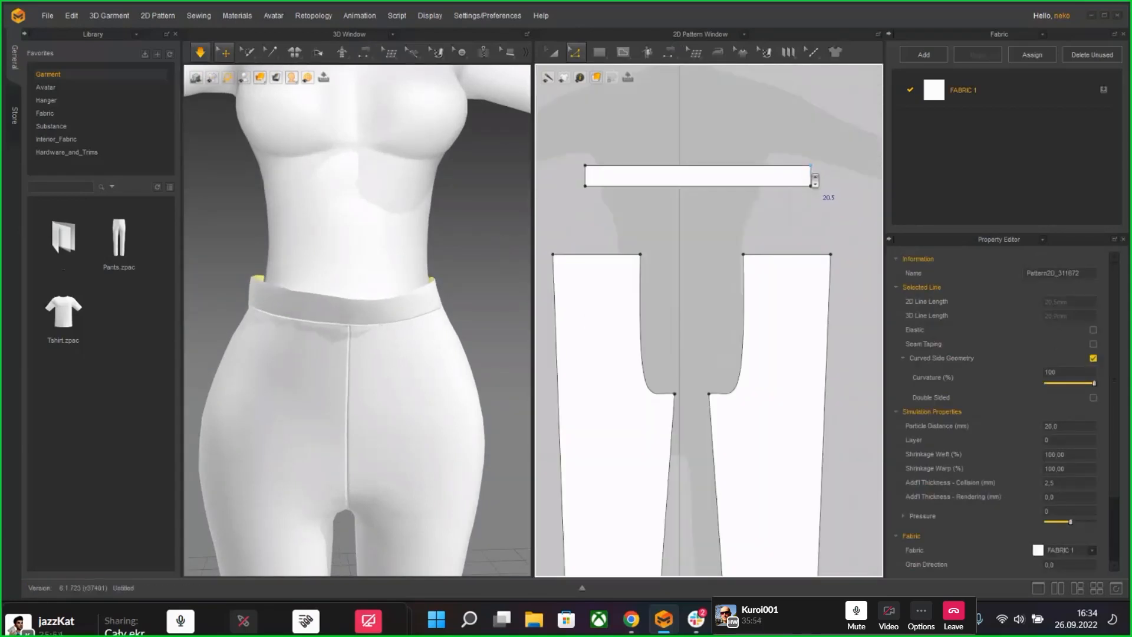
{"action": "left_click_drag", "start_coordinate": [821, 184], "coordinate": [769, 182]}
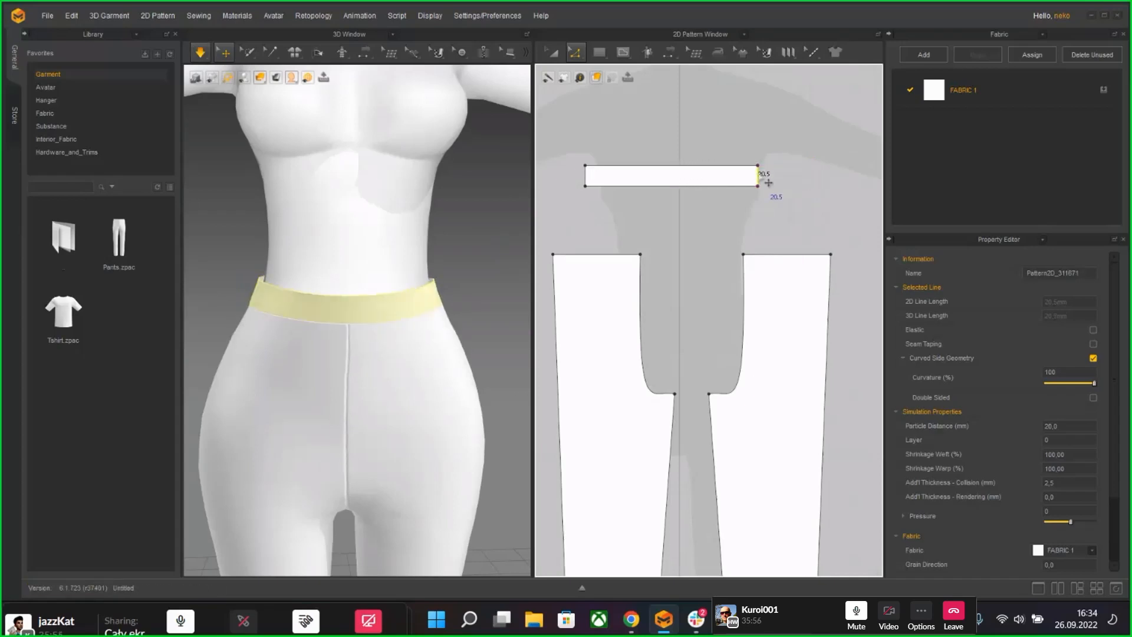
{"action": "right_click_drag", "start_coordinate": [442, 299], "coordinate": [330, 302]}
{"action": "middle_click_drag", "start_coordinate": [872, 218], "coordinate": [760, 250]}
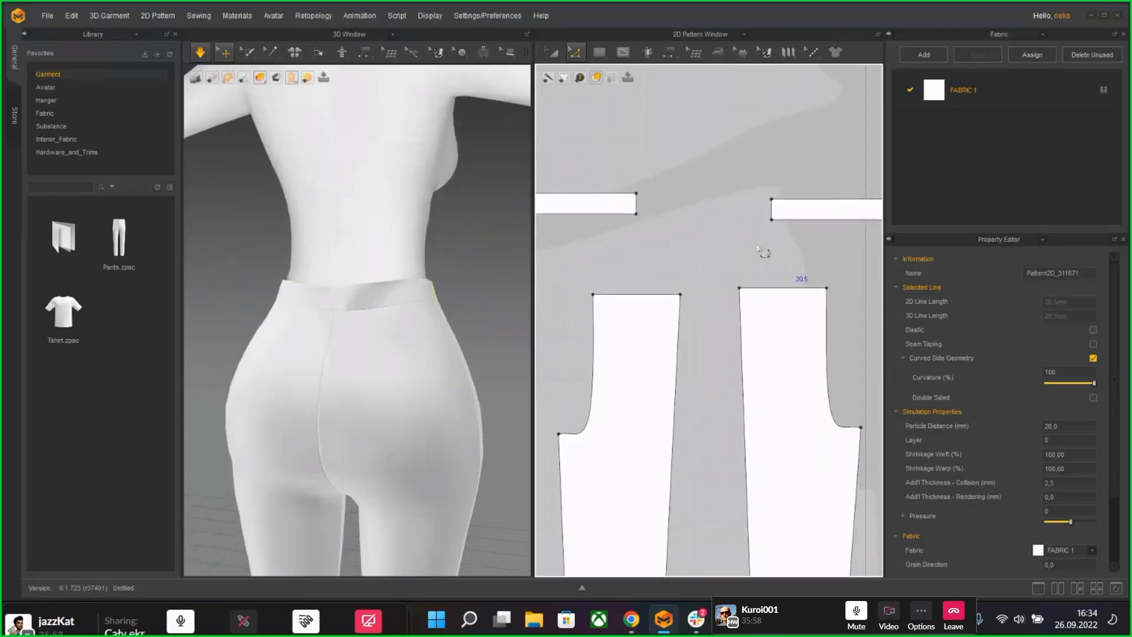
{"action": "left_click_drag", "start_coordinate": [637, 203], "coordinate": [608, 203]}
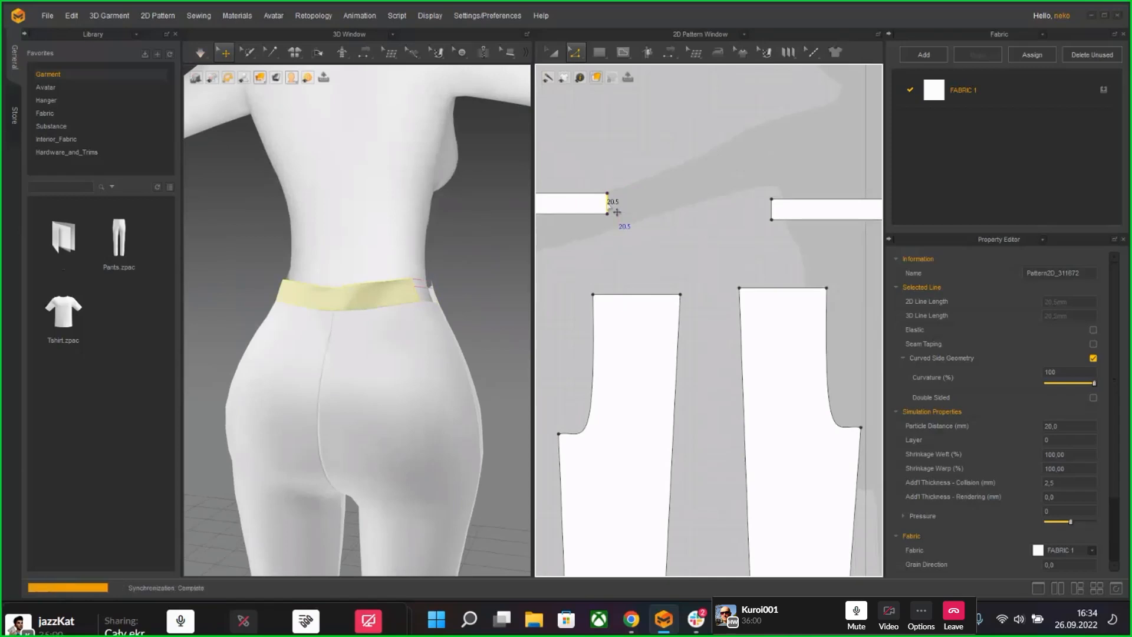
{"action": "right_click_drag", "start_coordinate": [366, 301], "coordinate": [444, 296]}
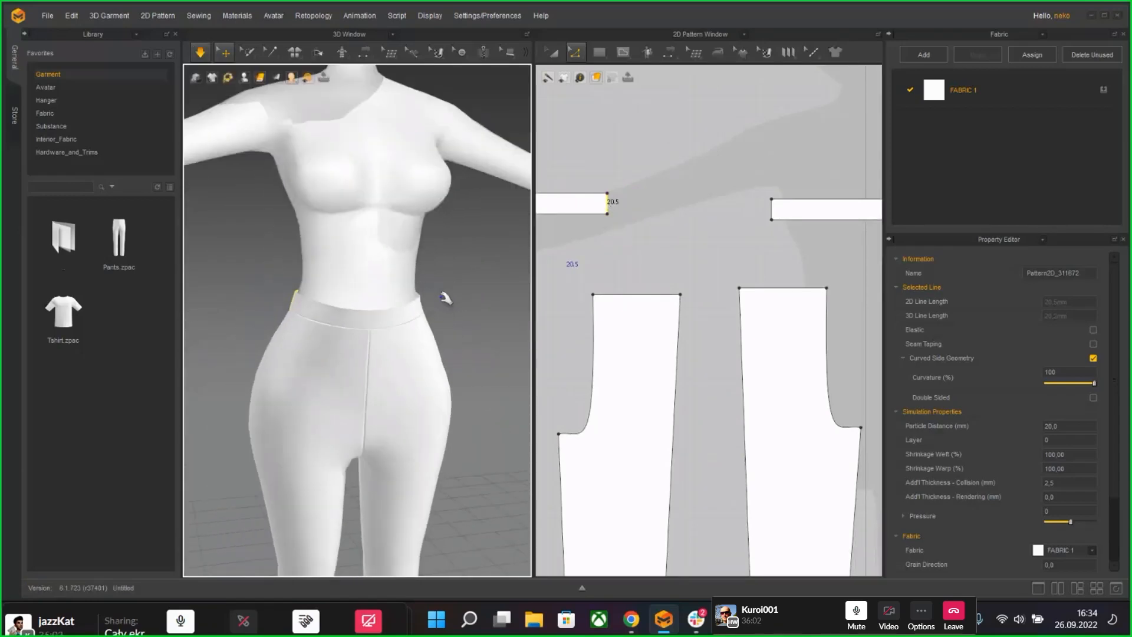
Step: Examine the fit of the simulated trousers from waistband to ankles, from the front and the side
{"action": "middle_click_drag", "start_coordinate": [445, 295], "coordinate": [460, 228]}
{"action": "right_click_drag", "start_coordinate": [460, 228], "coordinate": [436, 302]}
{"action": "scroll", "coordinate": [439, 343], "scroll_direction": "down", "scroll_amount": 3}
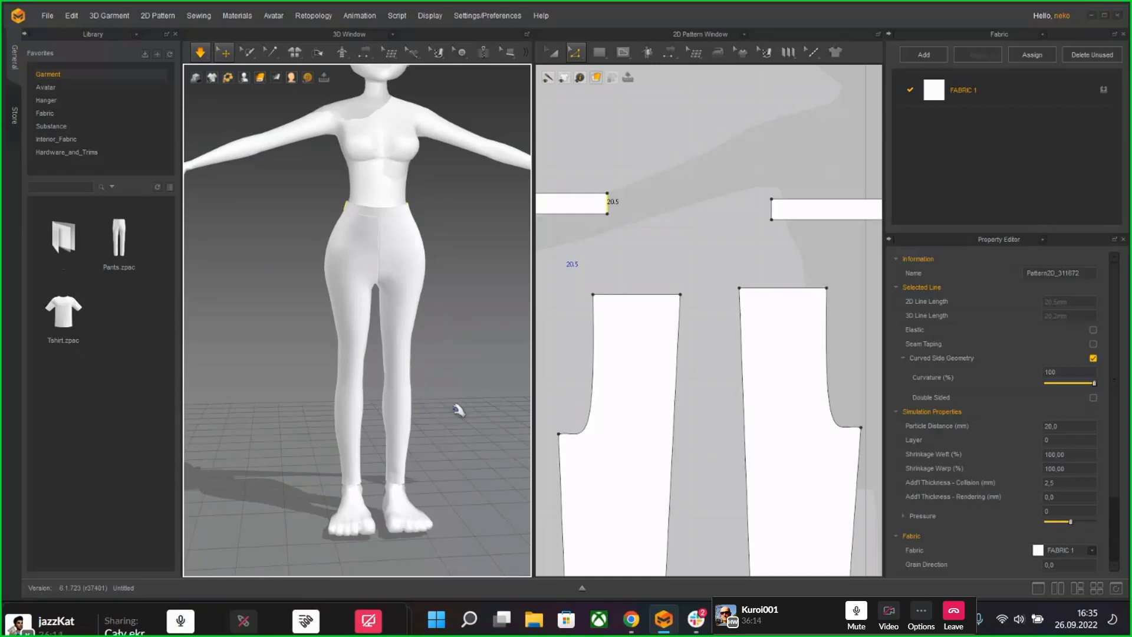
{"action": "scroll", "coordinate": [419, 454], "scroll_direction": "up", "scroll_amount": 3}
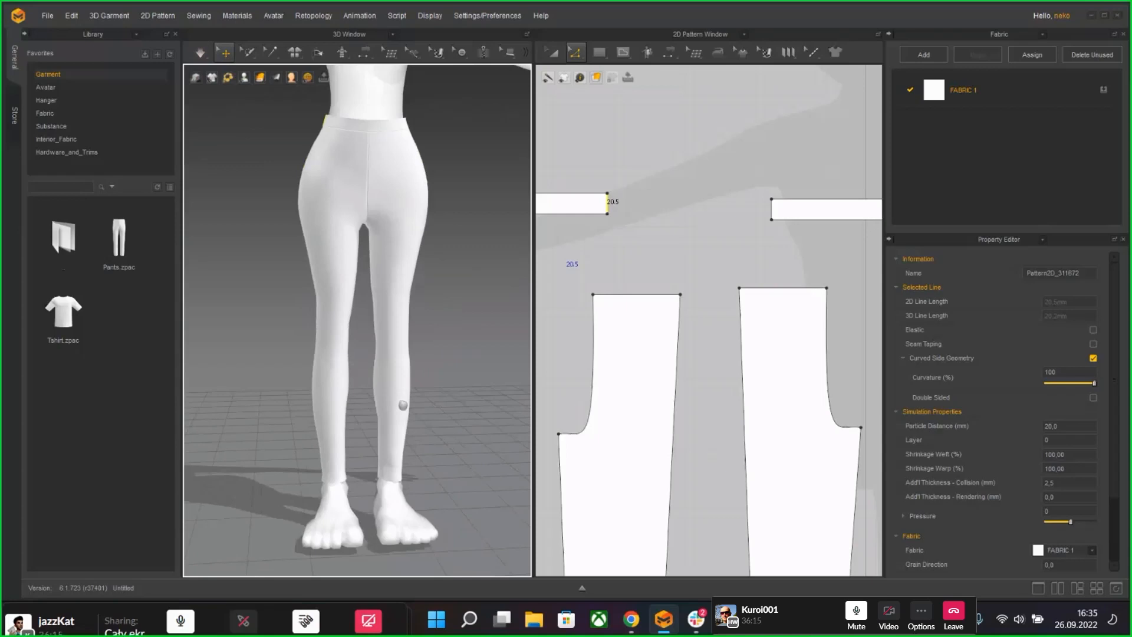
{"action": "left_click", "coordinate": [386, 450]}
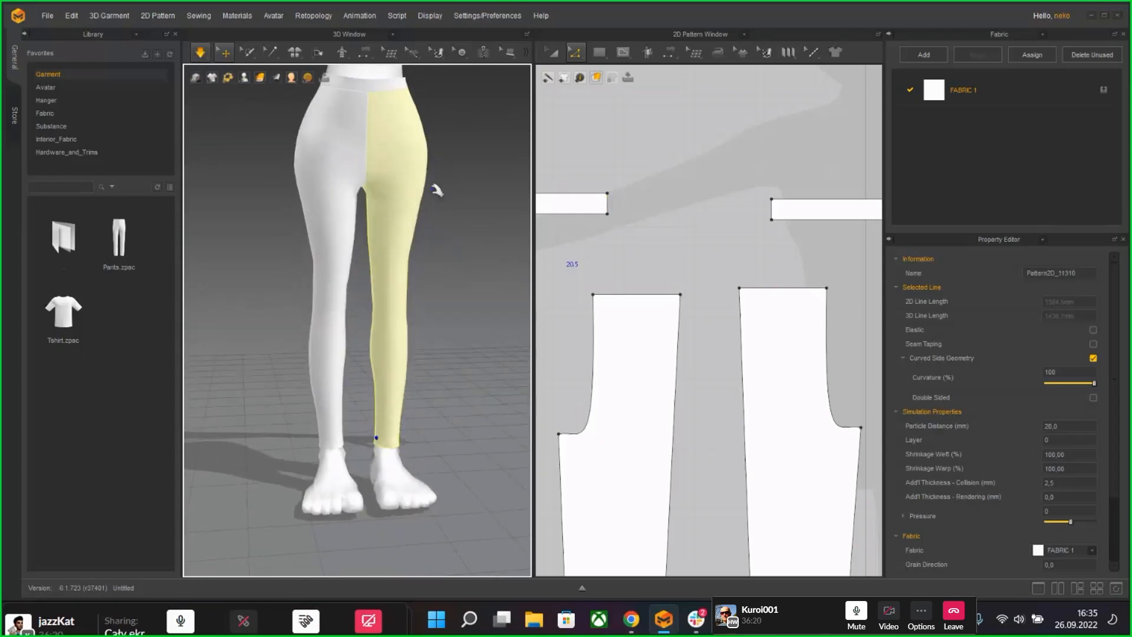
{"action": "middle_click_drag", "start_coordinate": [435, 184], "coordinate": [423, 328]}
{"action": "right_click_drag", "start_coordinate": [425, 327], "coordinate": [326, 297]}
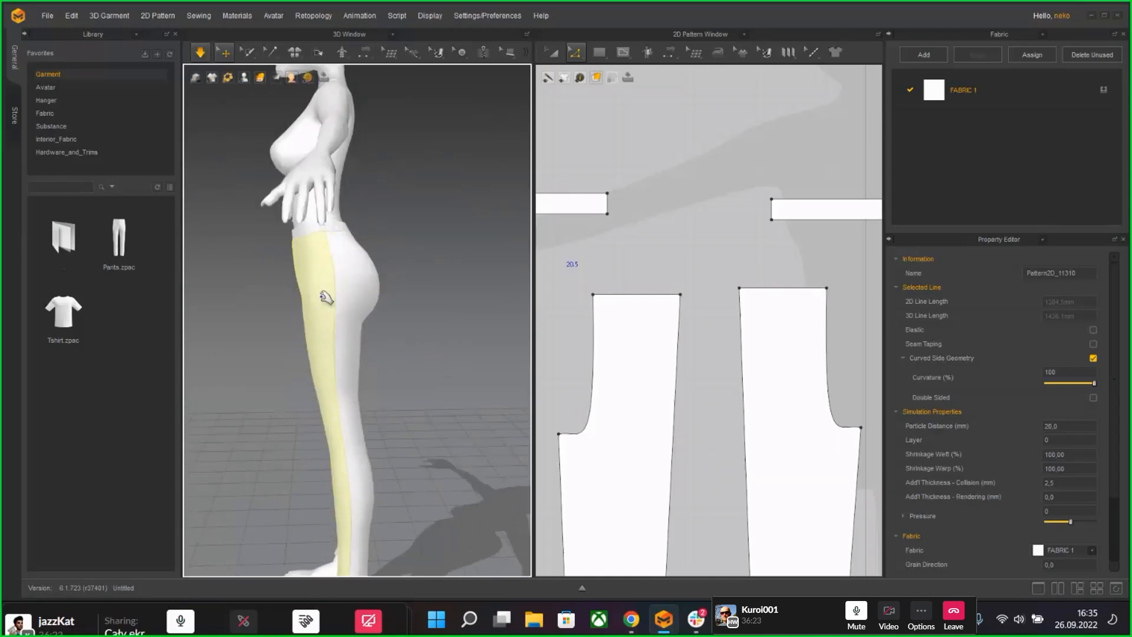
Step: Replace the 2D Pattern Window with the UV Editor and move a leg piece away from the overlapping UVs
{"action": "left_click", "coordinate": [741, 33]}
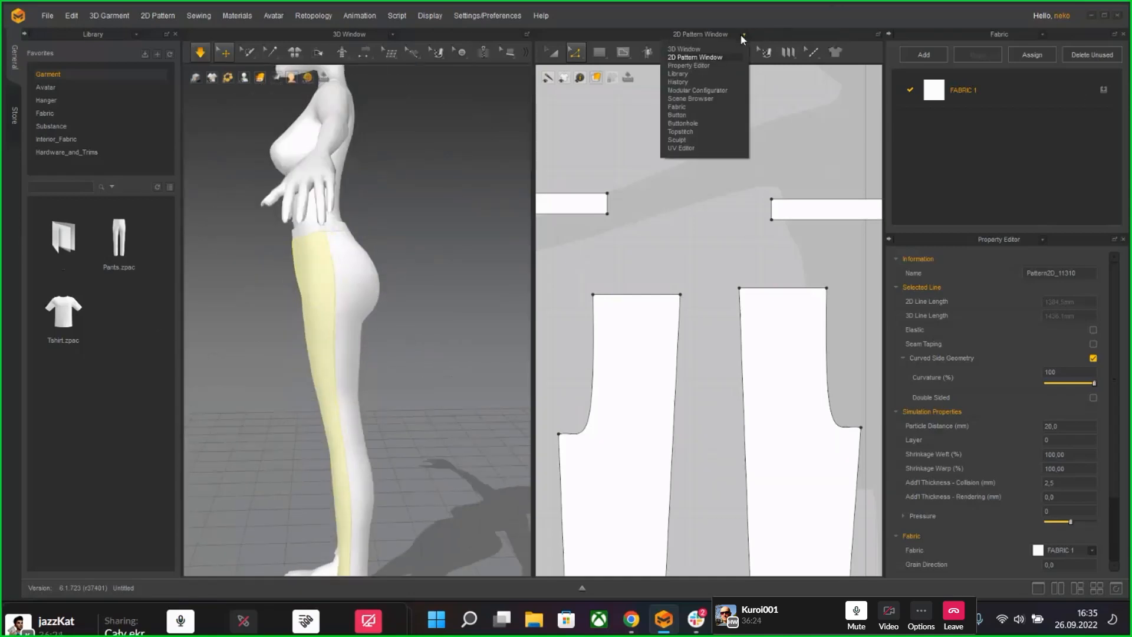
{"action": "left_click", "coordinate": [711, 147]}
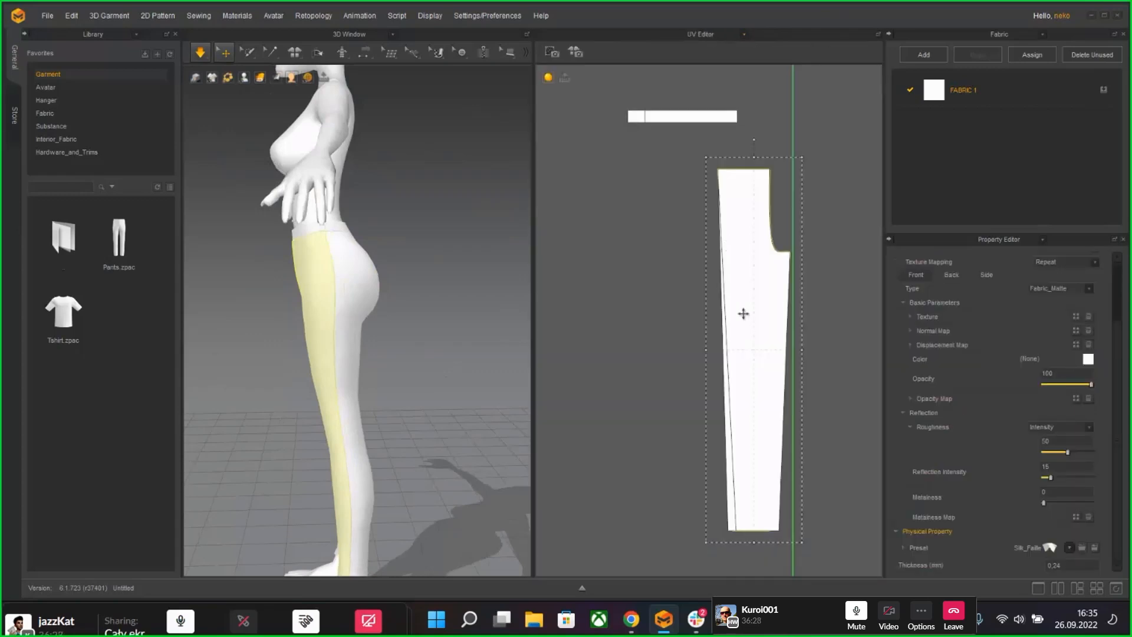
{"action": "scroll", "coordinate": [743, 314], "scroll_direction": "down", "scroll_amount": 3}
{"action": "middle_click_drag", "start_coordinate": [778, 348], "coordinate": [698, 316]}
{"action": "left_click", "coordinate": [699, 316]}
{"action": "left_click_drag", "start_coordinate": [684, 303], "coordinate": [781, 265]}
Step: Fit the UVs of all garment pieces to 0-1 using UV Coordinate (Relative) with a 0.02 margin
{"action": "left_click_drag", "start_coordinate": [624, 363], "coordinate": [865, 215]}
{"action": "right_click", "coordinate": [786, 250]}
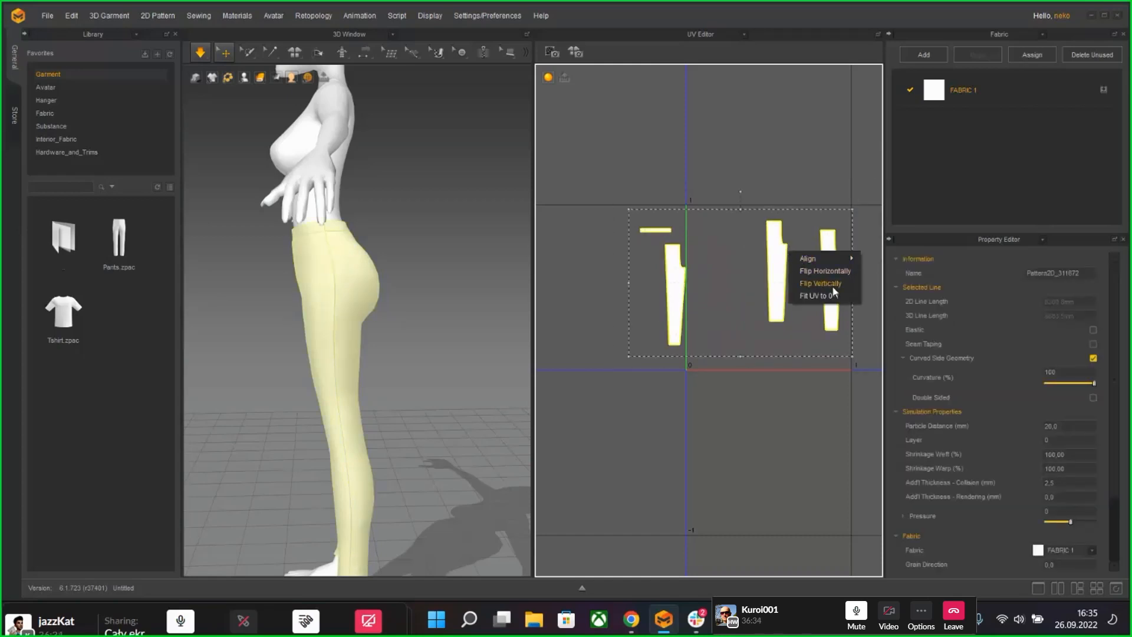
{"action": "left_click", "coordinate": [819, 295]}
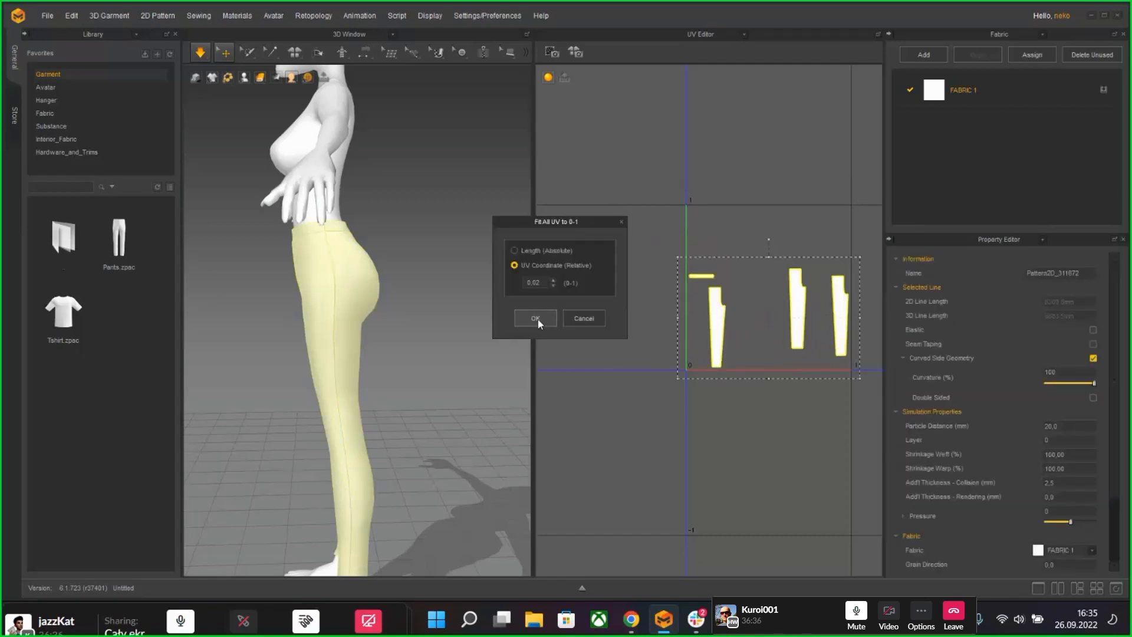
{"action": "left_click", "coordinate": [535, 318]}
Step: Align the UVs of all garment pieces to the left
{"action": "right_click", "coordinate": [719, 316]}
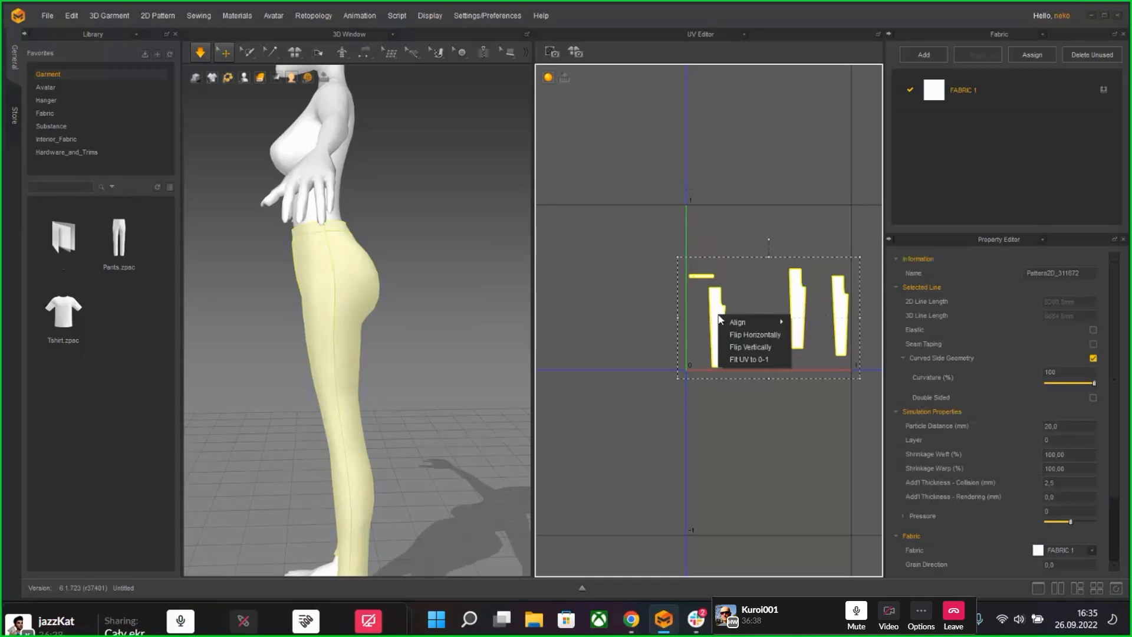
{"action": "mouse_move", "coordinate": [769, 325]}
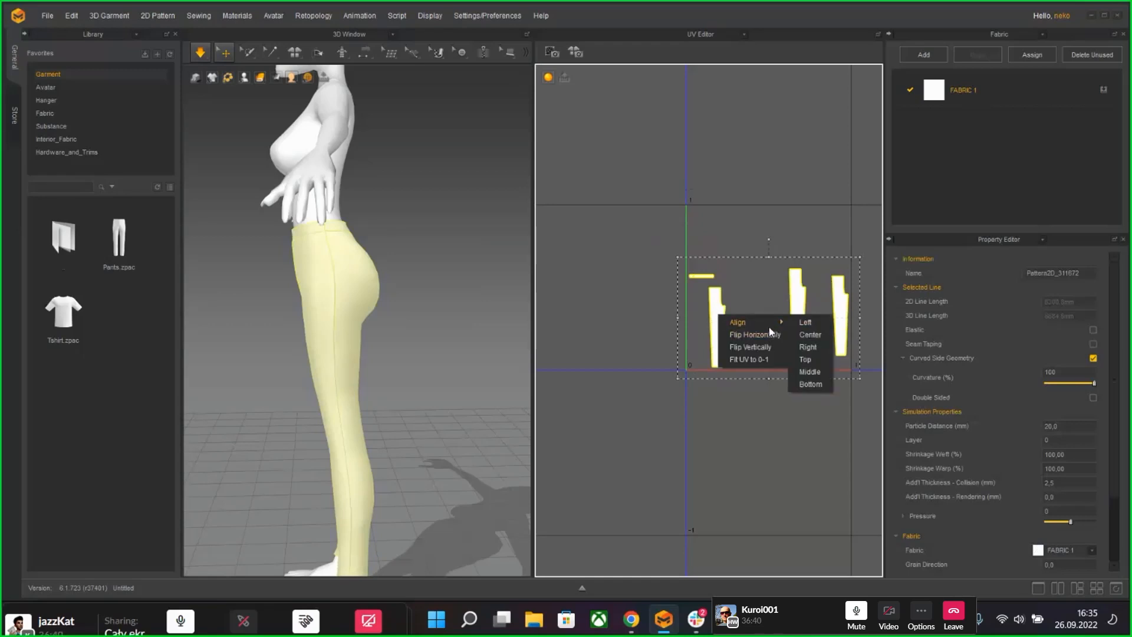
{"action": "left_click", "coordinate": [803, 325]}
{"action": "left_click", "coordinate": [738, 316]}
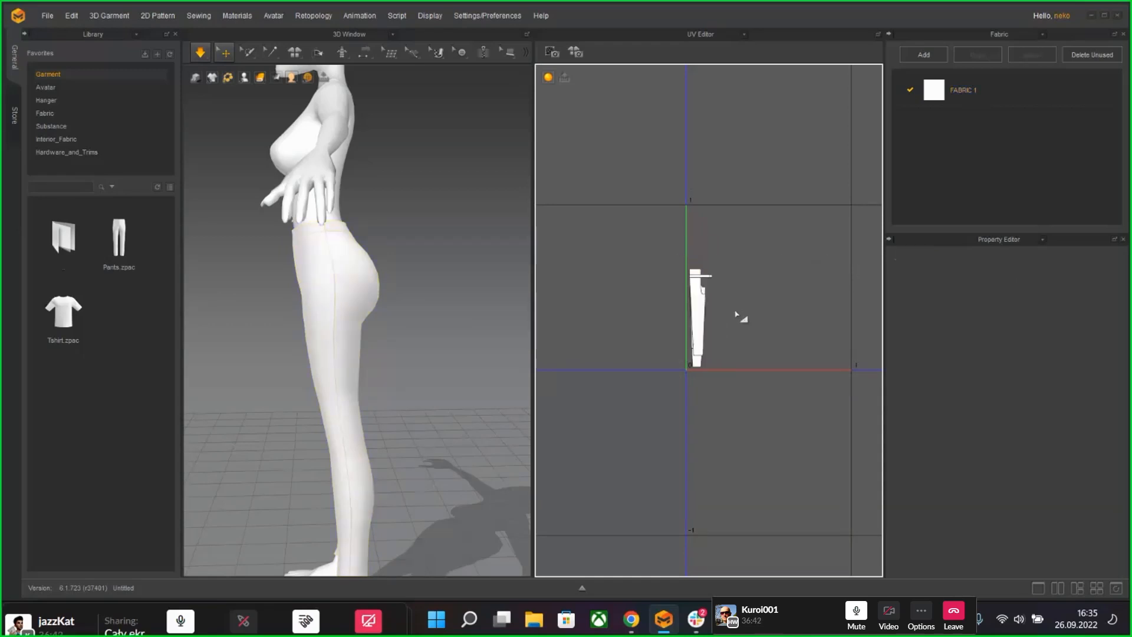
Step: Spread out the stacked UVs with the four leg pieces side by side and the two waistbands separated next to them
{"action": "left_click_drag", "start_coordinate": [704, 312], "coordinate": [700, 262]}
{"action": "left_click", "coordinate": [740, 303]}
{"action": "left_click", "coordinate": [724, 308]}
{"action": "left_click", "coordinate": [702, 275]}
{"action": "left_click", "coordinate": [695, 325]}
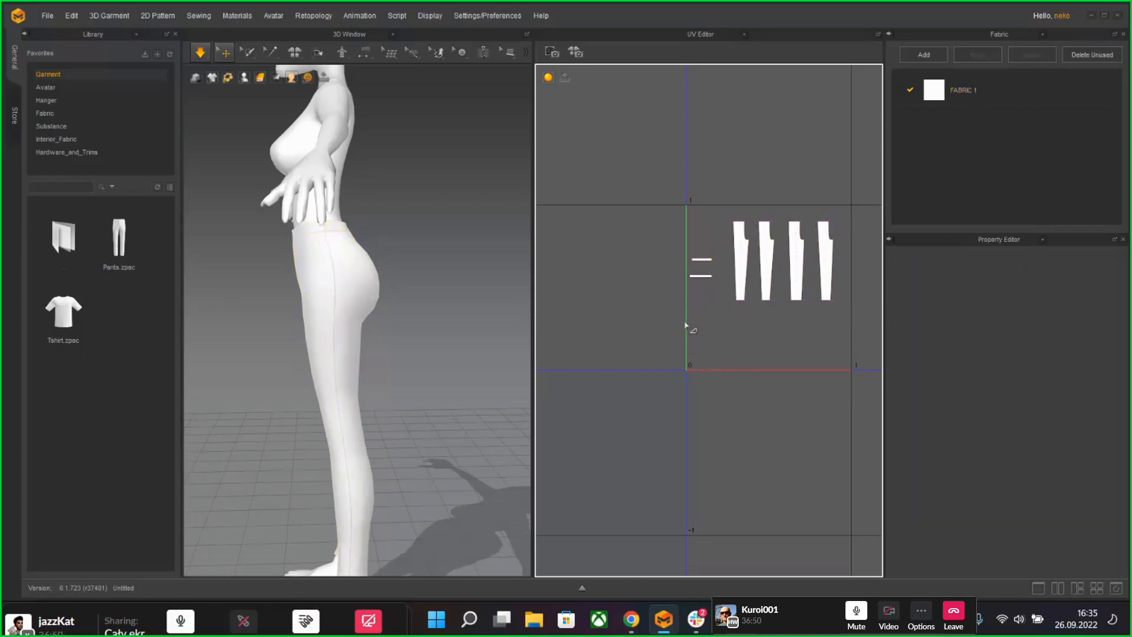
Step: Fit the rearranged UV layout of all pieces to 0-1 with the relative UV coordinate margin of 0.02
{"action": "key", "text": "ctrl+a"}
{"action": "right_click", "coordinate": [767, 260]}
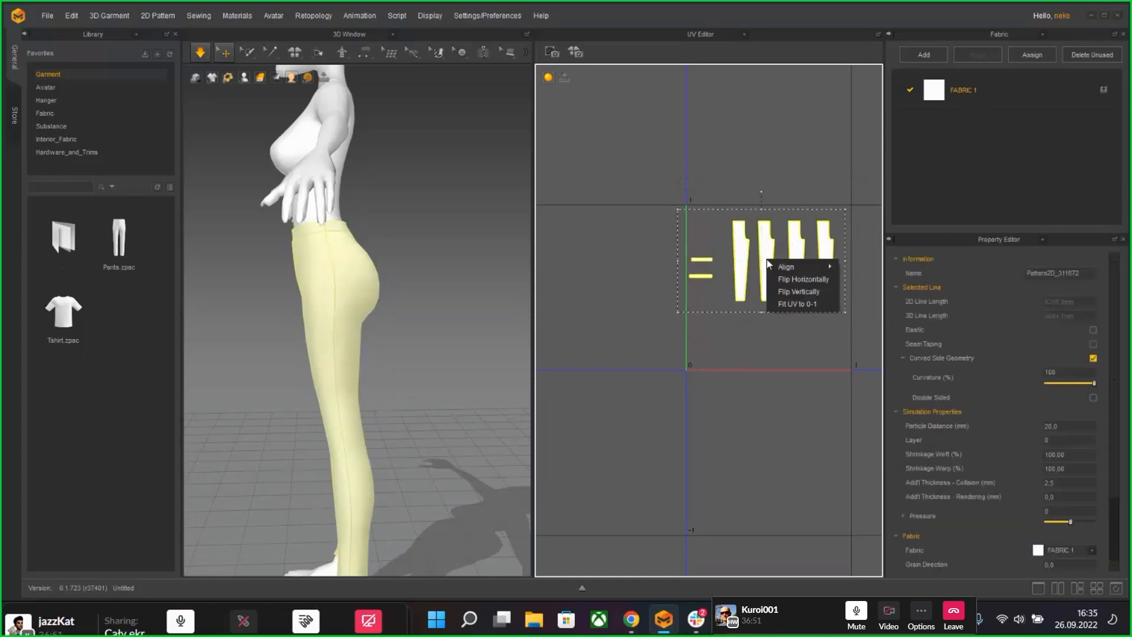
{"action": "left_click", "coordinate": [813, 305]}
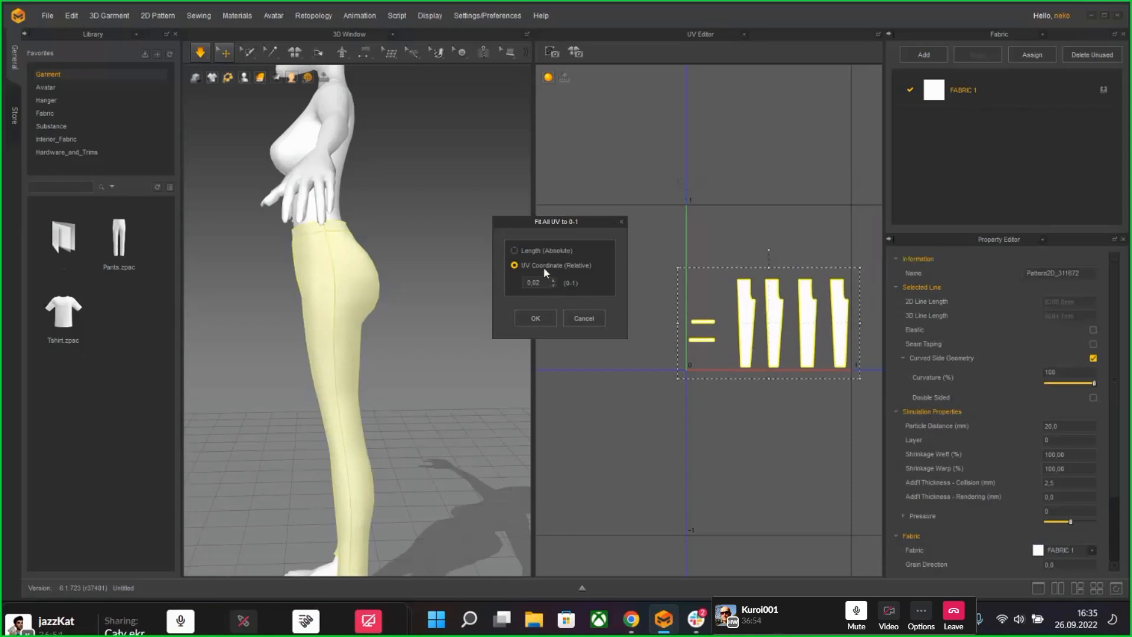
{"action": "left_click", "coordinate": [535, 318]}
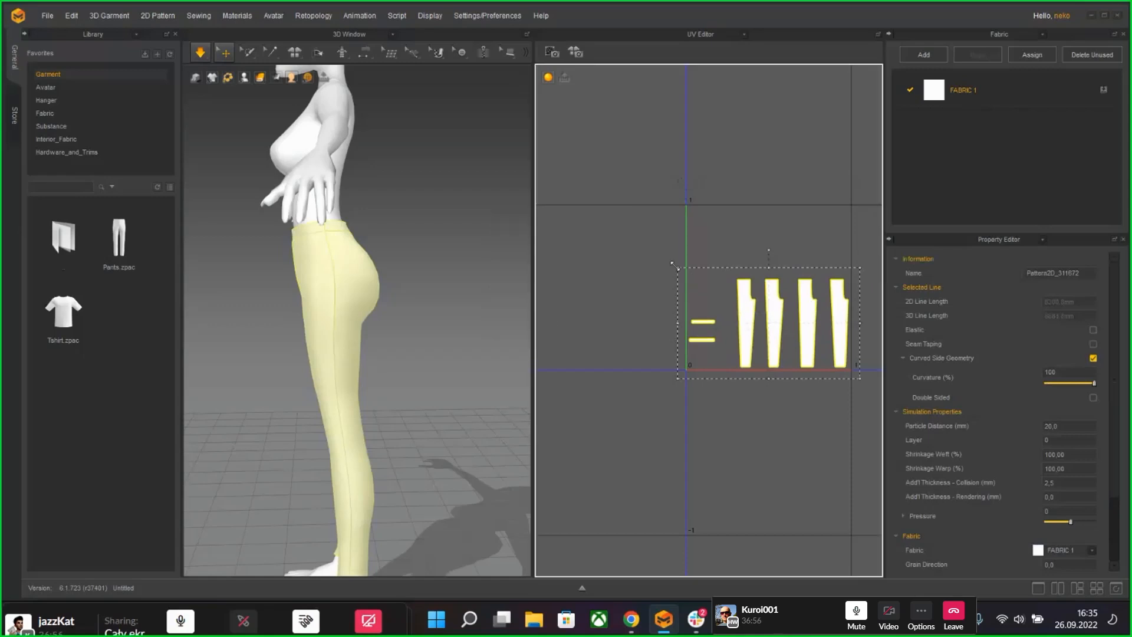
Step: Scale up the four leg UVs together to span the 0-1 tile's width, and raise them to leave space beneath
{"action": "left_click", "coordinate": [723, 408]}
{"action": "left_click_drag", "start_coordinate": [862, 268], "coordinate": [862, 268]}
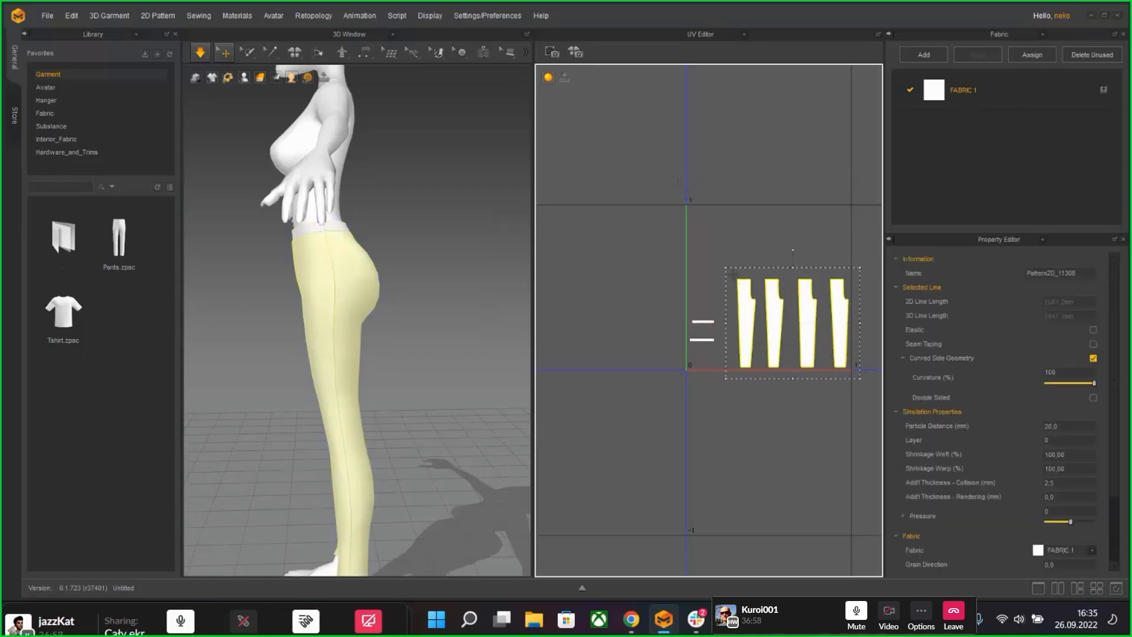
{"action": "left_click_drag", "start_coordinate": [724, 260], "coordinate": [677, 191]}
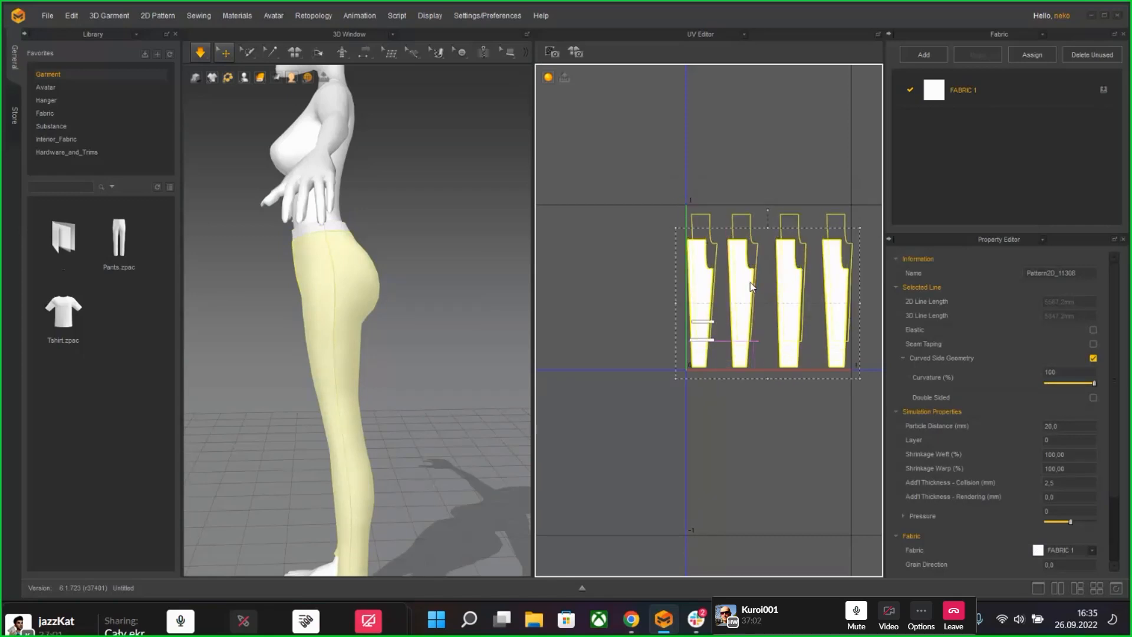
{"action": "left_click_drag", "start_coordinate": [748, 282], "coordinate": [747, 281]}
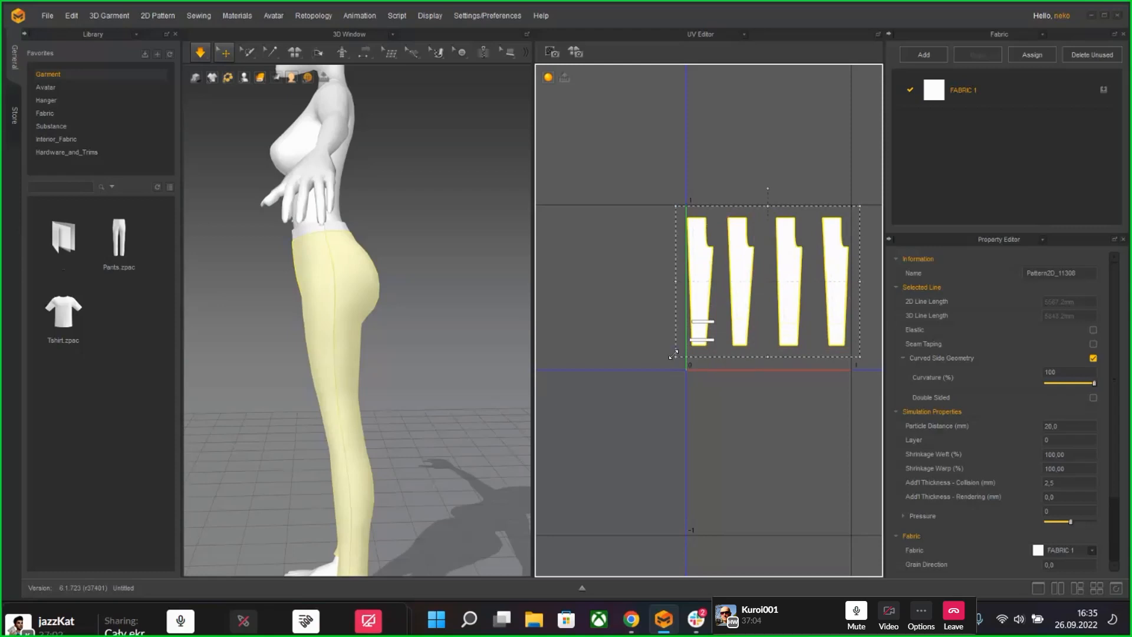
{"action": "left_click_drag", "start_coordinate": [672, 356], "coordinate": [708, 353]}
Step: Place both waistband UVs in the free space beneath the leg pieces
{"action": "left_click", "coordinate": [692, 374]}
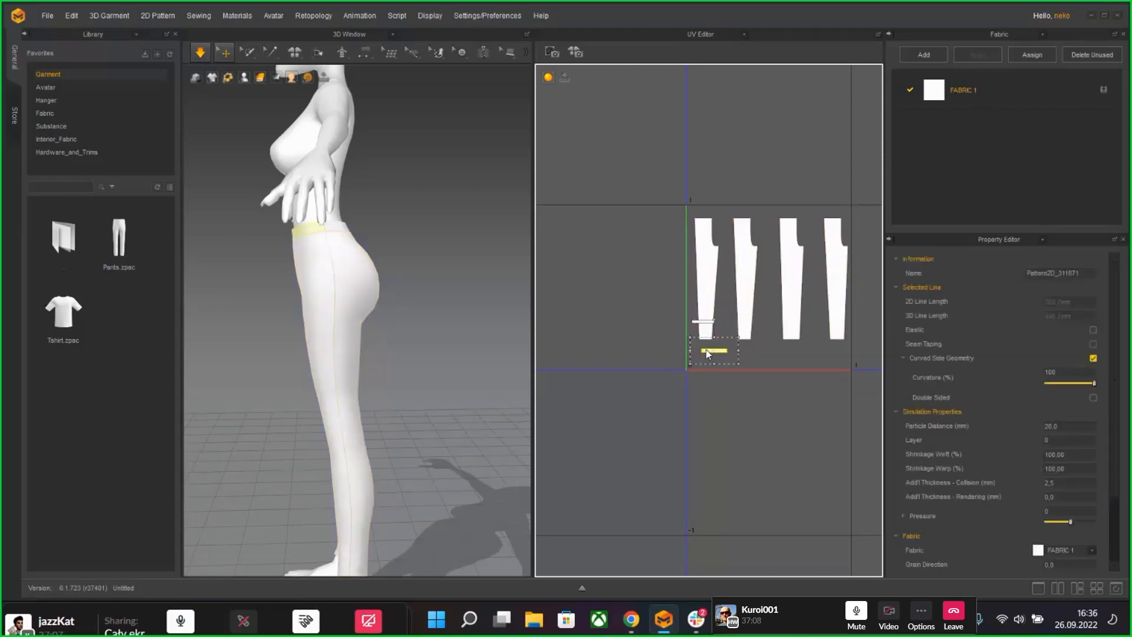
{"action": "left_click", "coordinate": [702, 321]}
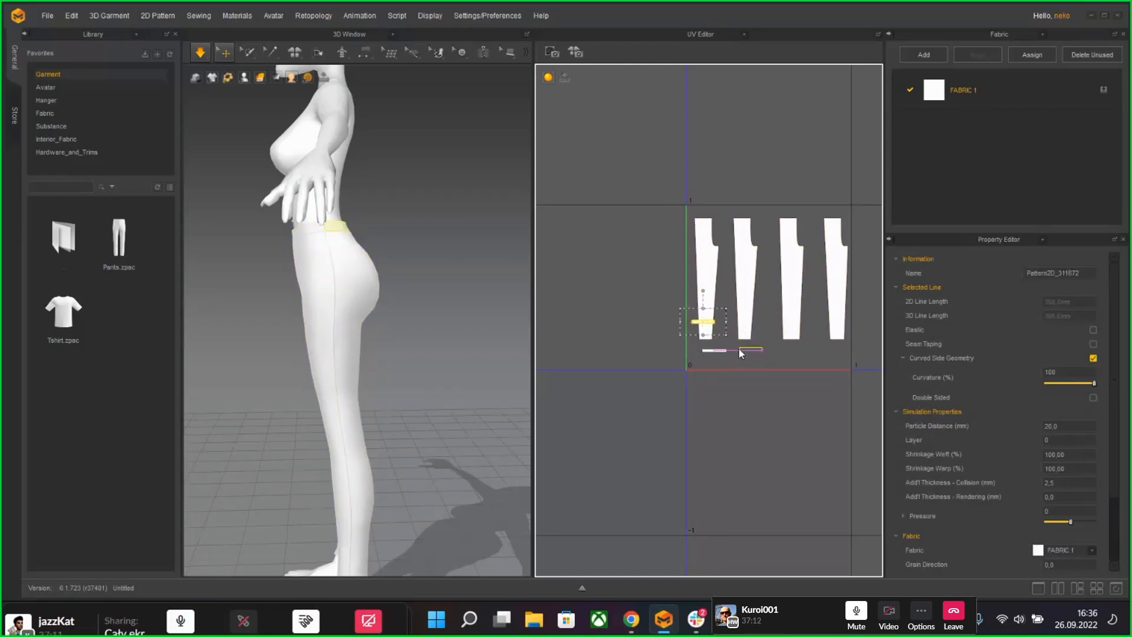
{"action": "left_click_drag", "start_coordinate": [738, 348], "coordinate": [738, 349]}
{"action": "left_click", "coordinate": [767, 419]}
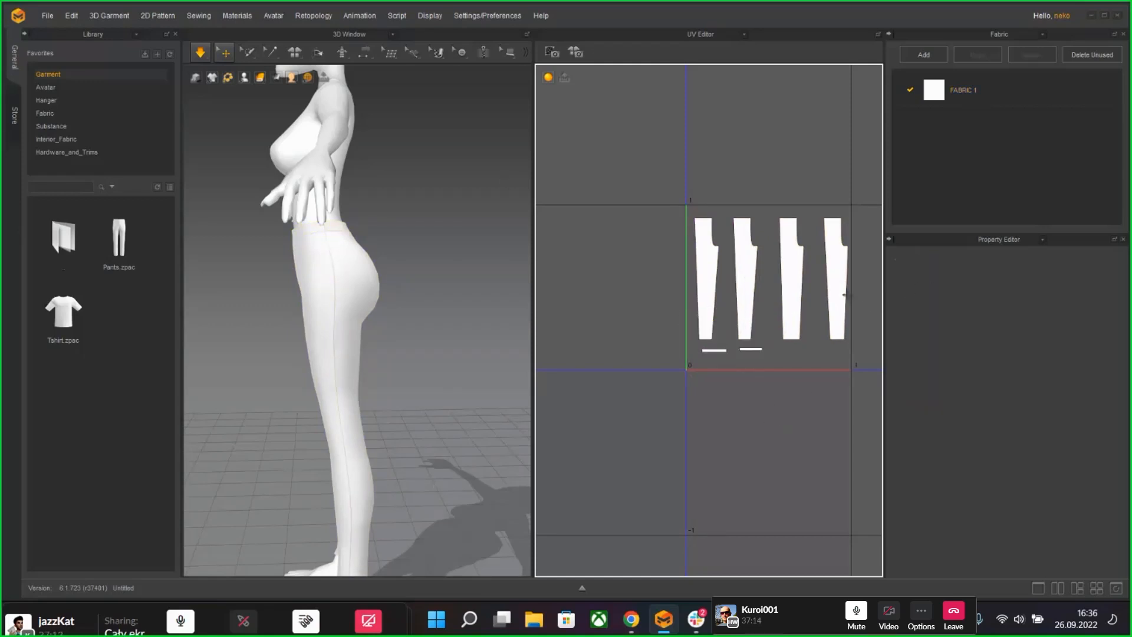
Step: Switch the UV Editor display to mesh wireframe
{"action": "scroll", "coordinate": [844, 295], "scroll_direction": "up", "scroll_amount": 3}
{"action": "scroll", "coordinate": [843, 297], "scroll_direction": "down", "scroll_amount": 2}
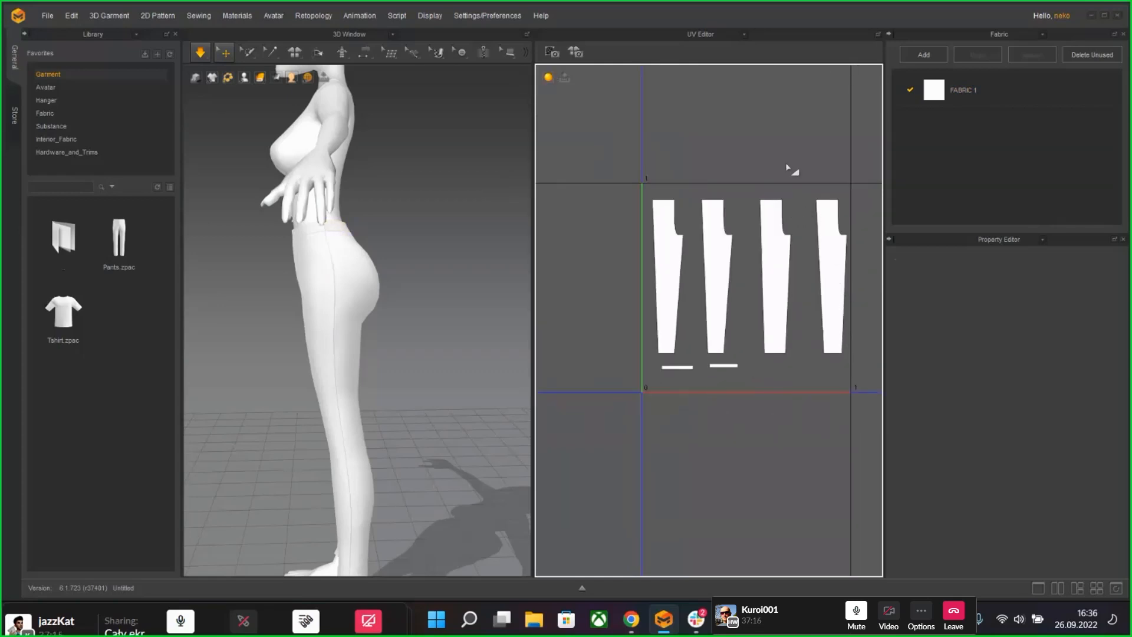
{"action": "left_click", "coordinate": [548, 78]}
{"action": "left_click", "coordinate": [548, 159]}
{"action": "scroll", "coordinate": [778, 308], "scroll_direction": "up", "scroll_amount": 3}
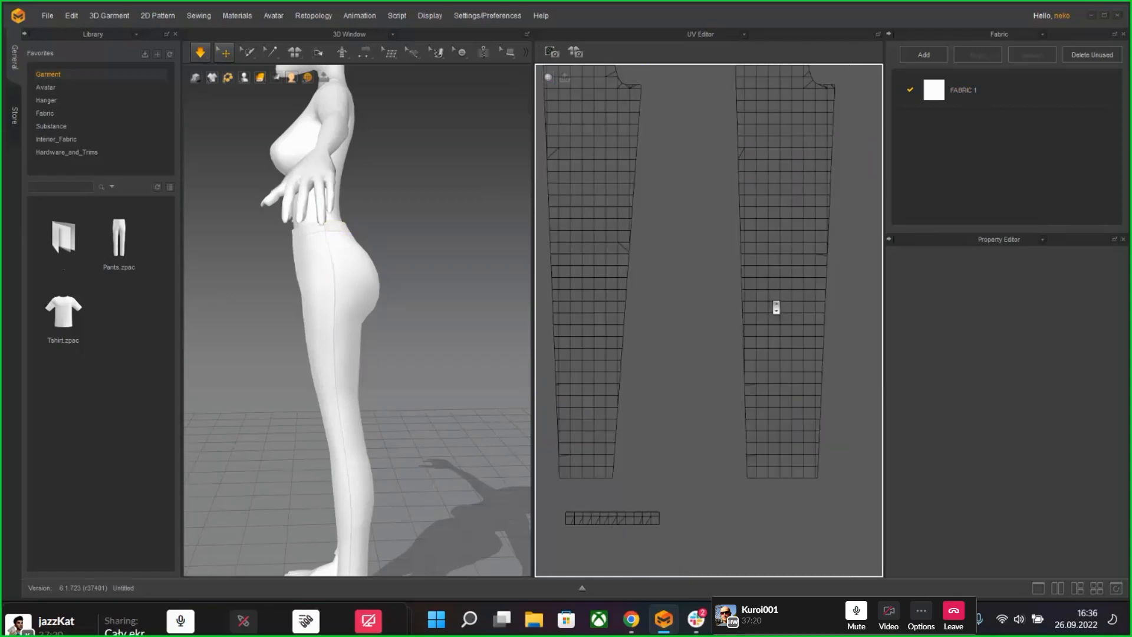
{"action": "scroll", "coordinate": [768, 293], "scroll_direction": "down", "scroll_amount": 2}
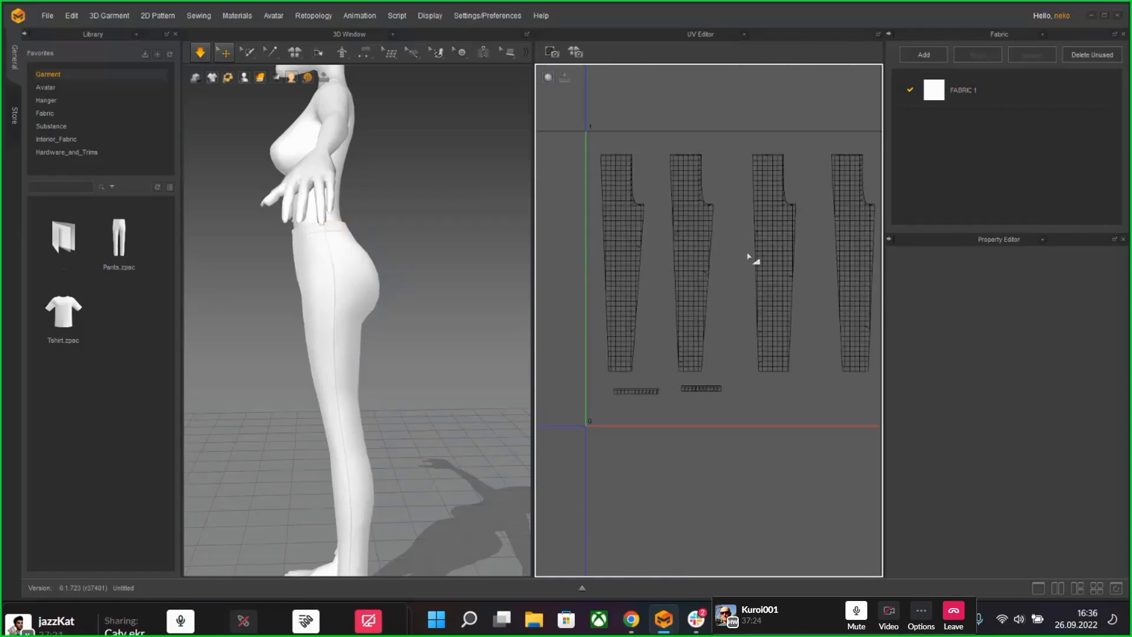
Step: Examine the mesh of the individual leg pieces in the UV Editor and match them to the 3D garment
{"action": "scroll", "coordinate": [748, 256], "scroll_direction": "down", "scroll_amount": 2}
{"action": "left_click", "coordinate": [776, 322]}
{"action": "scroll", "coordinate": [700, 293], "scroll_direction": "up", "scroll_amount": 3}
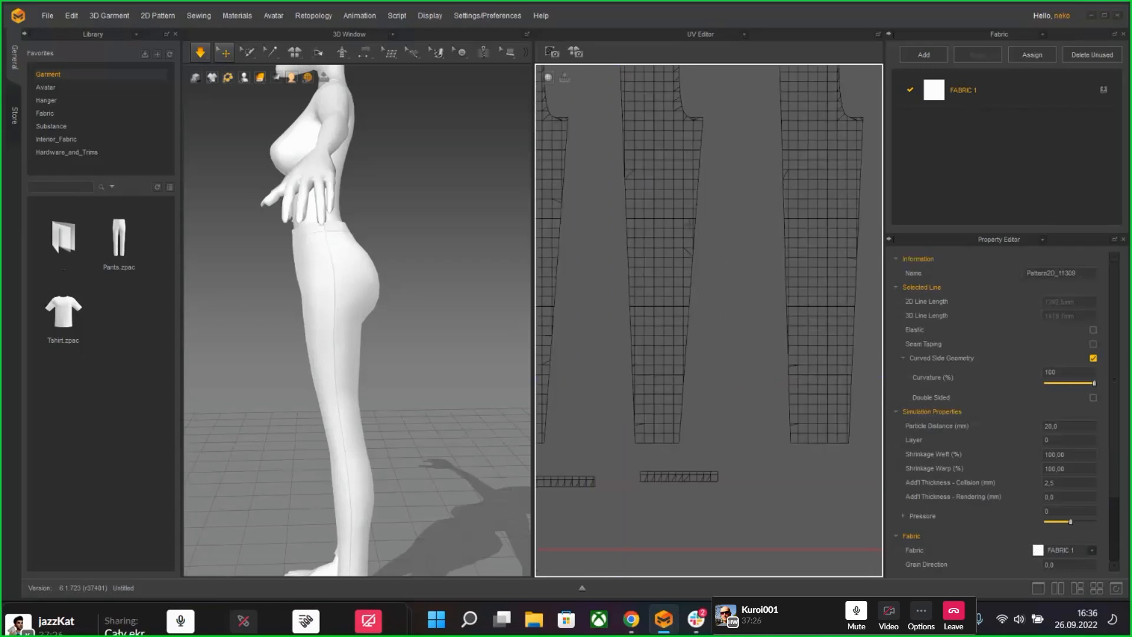
{"action": "left_click", "coordinate": [691, 168]}
{"action": "middle_click_drag", "start_coordinate": [700, 166], "coordinate": [799, 312]}
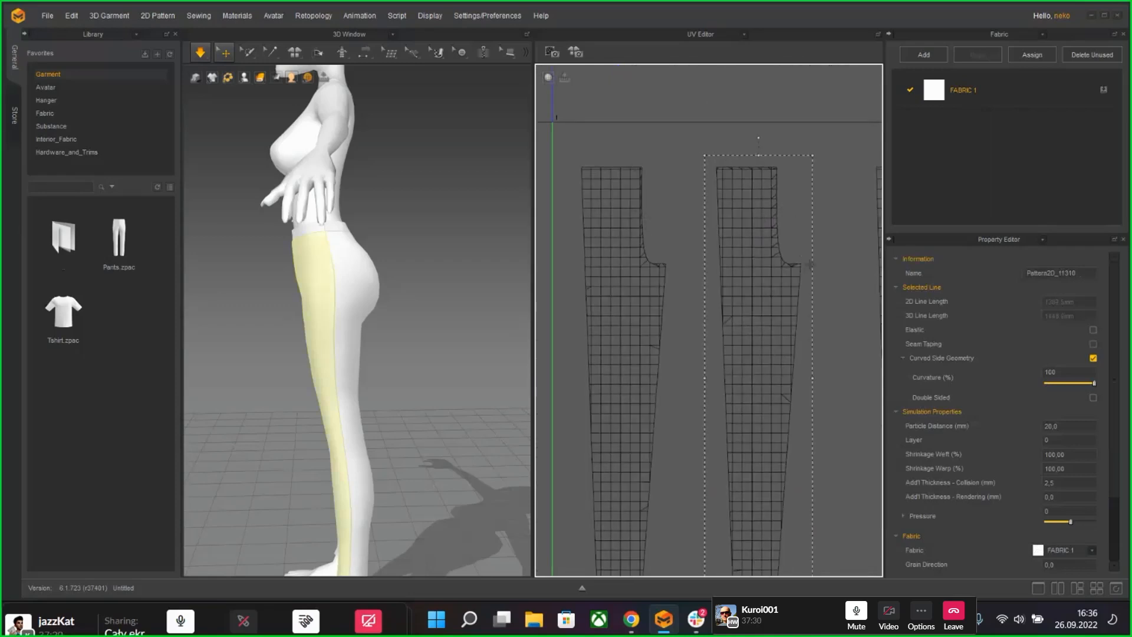
{"action": "left_click", "coordinate": [697, 265]}
{"action": "left_click", "coordinate": [782, 268]}
{"action": "middle_click_drag", "start_coordinate": [778, 268], "coordinate": [636, 277]}
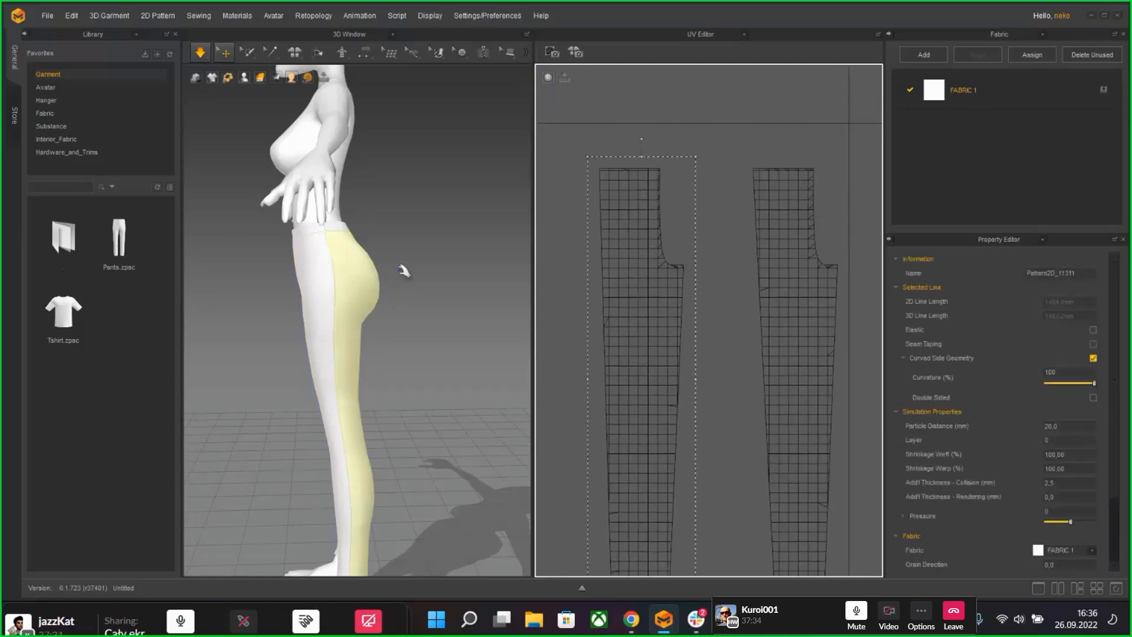
Step: Set the 3D garment's display to Mesh
{"action": "key", "text": "2"}
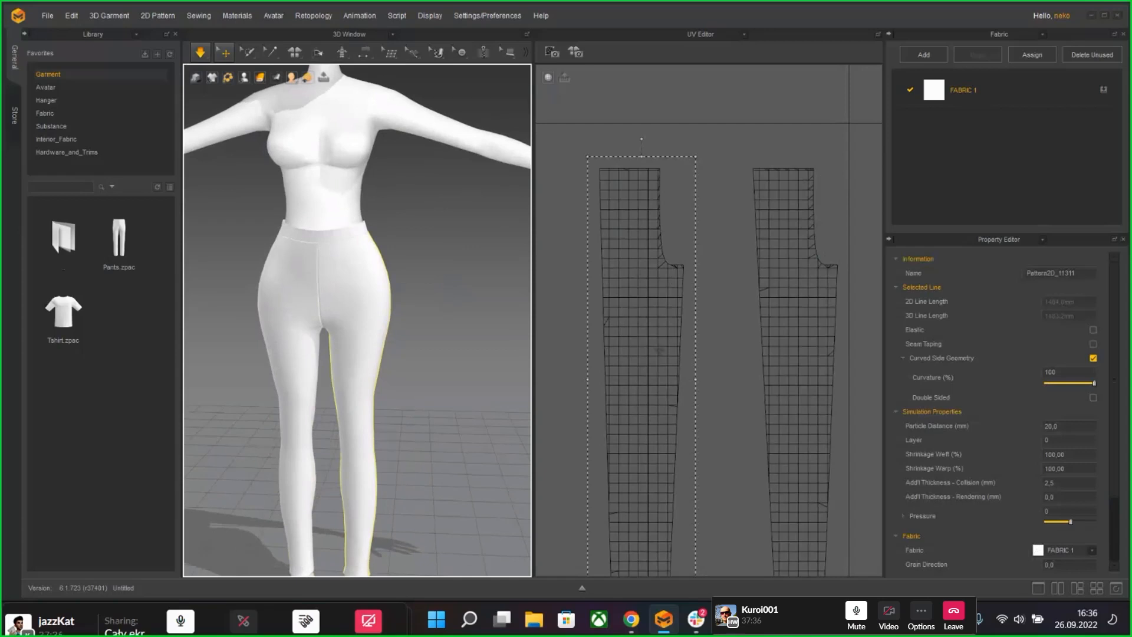
{"action": "middle_click_drag", "start_coordinate": [682, 424], "coordinate": [717, 390]}
{"action": "scroll", "coordinate": [791, 342], "scroll_direction": "down", "scroll_amount": 2}
{"action": "middle_click_drag", "start_coordinate": [790, 342], "coordinate": [828, 377]}
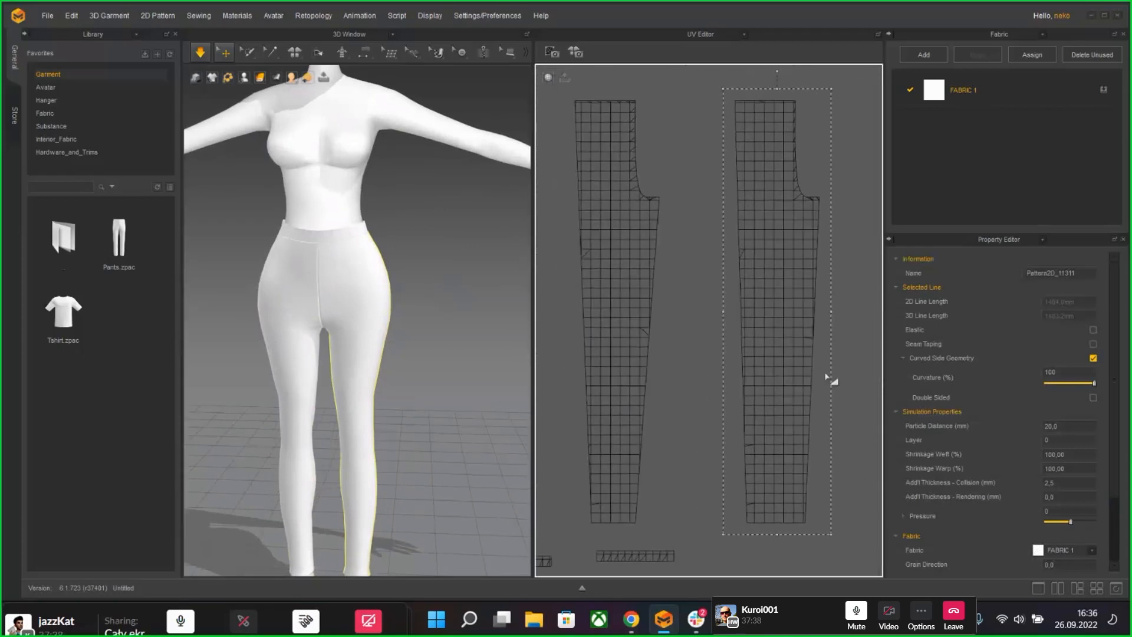
{"action": "middle_click_drag", "start_coordinate": [417, 344], "coordinate": [429, 288]}
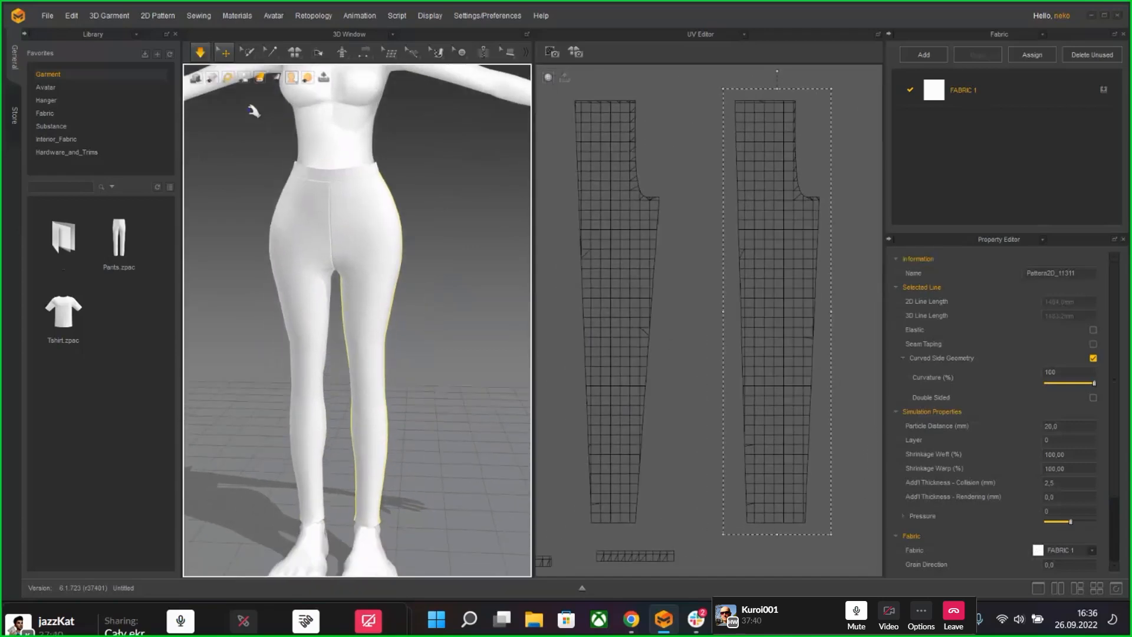
{"action": "mouse_move", "coordinate": [213, 79]}
{"action": "mouse_move", "coordinate": [261, 78]}
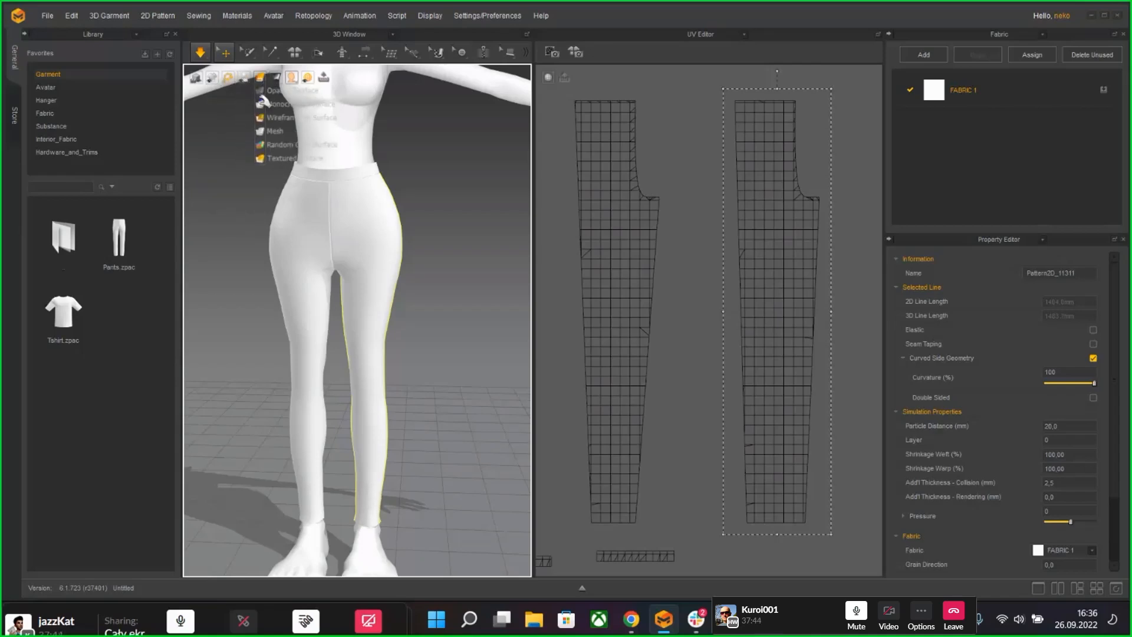
{"action": "left_click", "coordinate": [261, 131]}
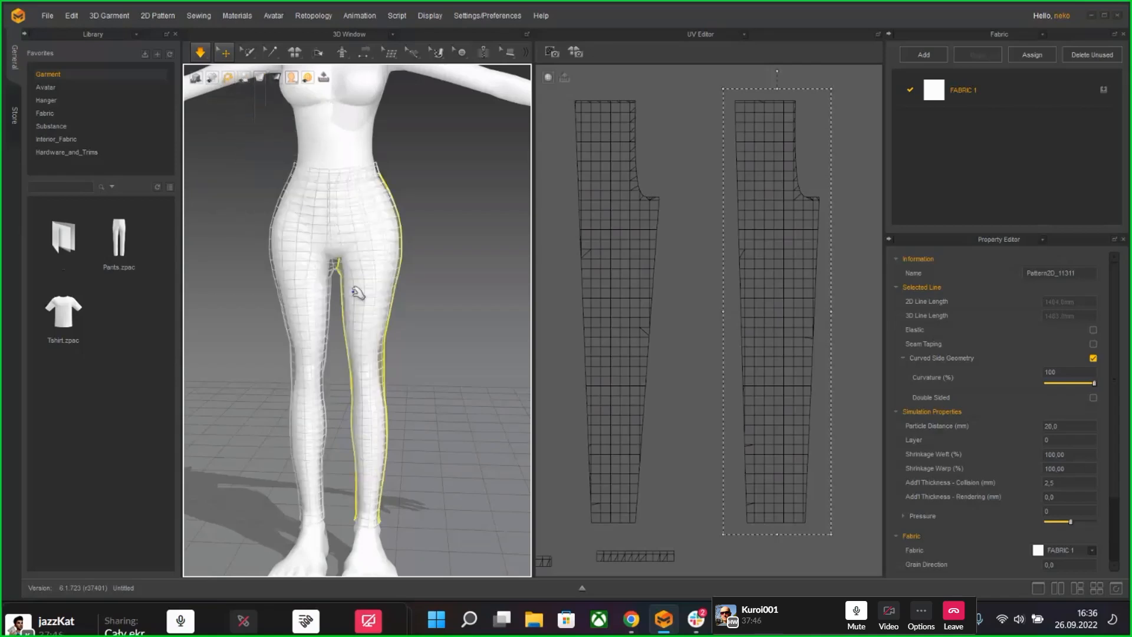
{"action": "mouse_move", "coordinate": [261, 79]}
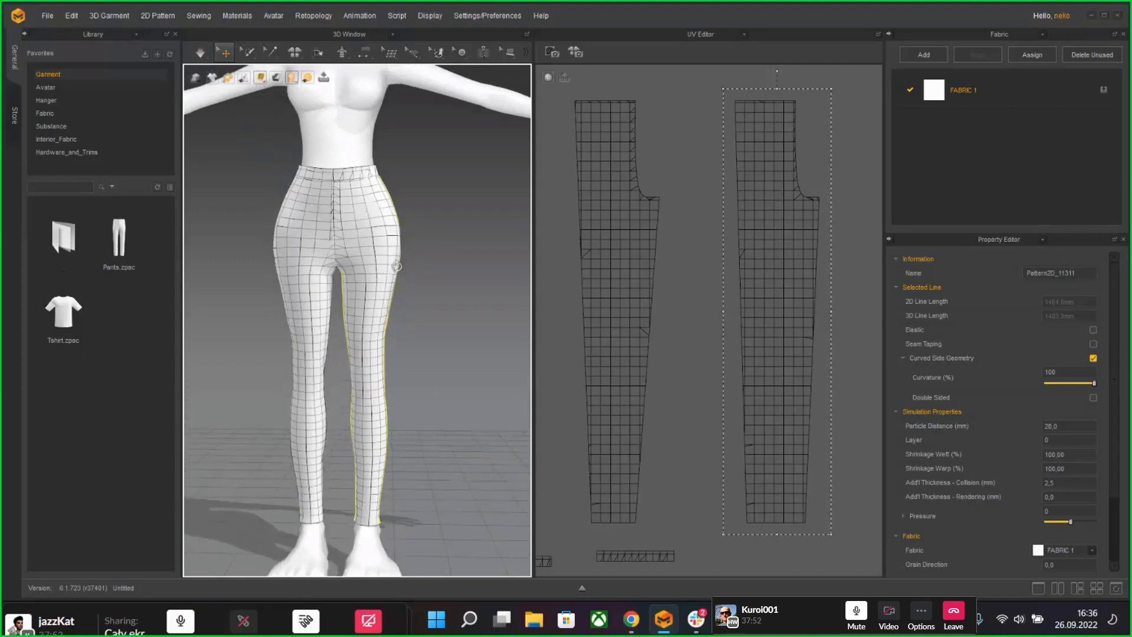
Step: Examine the simulated trousers' mesh in 3D around the front seam, waistband, crotch and legs
{"action": "scroll", "coordinate": [371, 243], "scroll_direction": "up", "scroll_amount": 5}
{"action": "scroll", "coordinate": [372, 244], "scroll_direction": "up", "scroll_amount": 5}
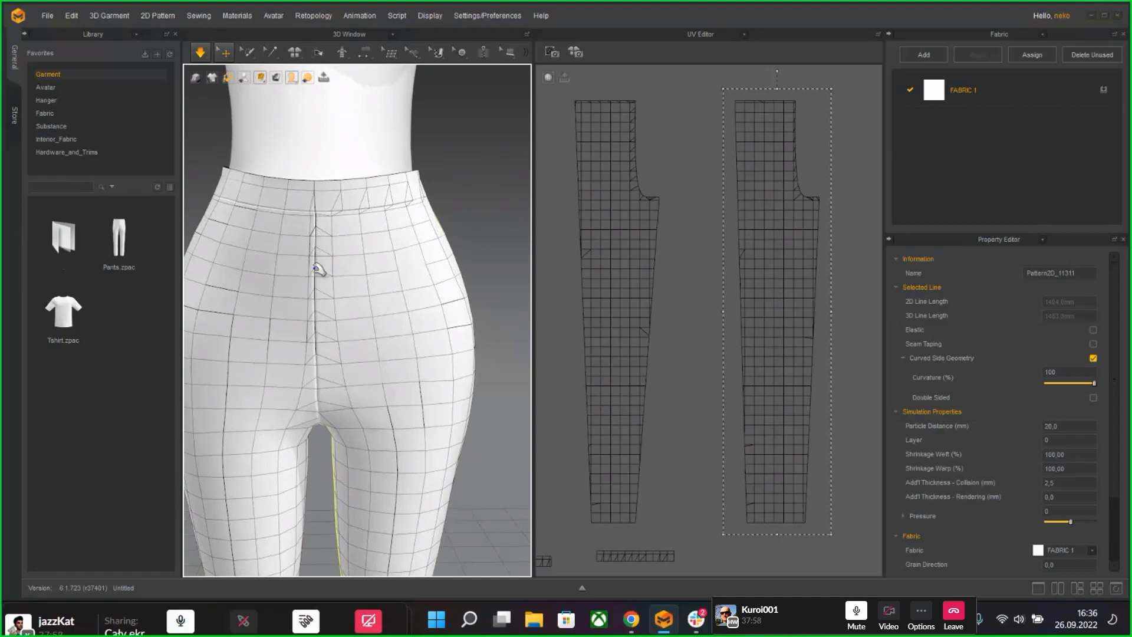
{"action": "key", "text": "space"}
{"action": "middle_click_drag", "start_coordinate": [333, 466], "coordinate": [331, 417]}
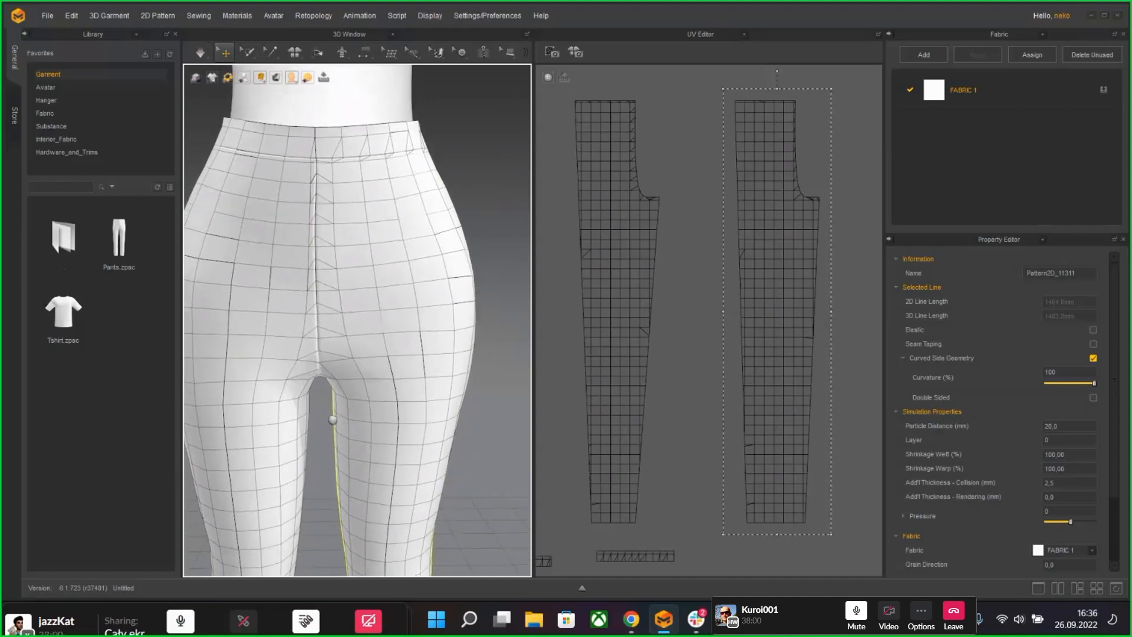
{"action": "right_click_drag", "start_coordinate": [331, 417], "coordinate": [412, 404]}
{"action": "scroll", "coordinate": [170, 363], "scroll_direction": "down", "scroll_amount": 3}
{"action": "scroll", "coordinate": [383, 409], "scroll_direction": "up", "scroll_amount": 4}
{"action": "key", "text": "space"}
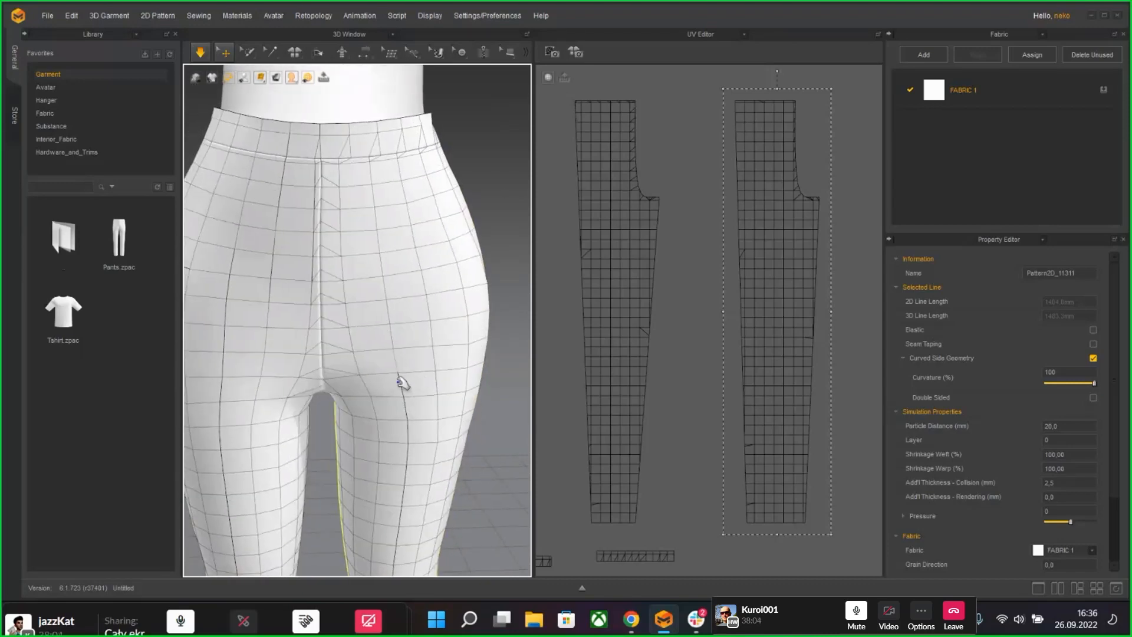
{"action": "scroll", "coordinate": [398, 380], "scroll_direction": "down", "scroll_amount": 4}
{"action": "middle_click_drag", "start_coordinate": [412, 392], "coordinate": [412, 271]}
{"action": "key", "text": "space"}
{"action": "right_click_drag", "start_coordinate": [442, 442], "coordinate": [468, 446]}
{"action": "key", "text": "space"}
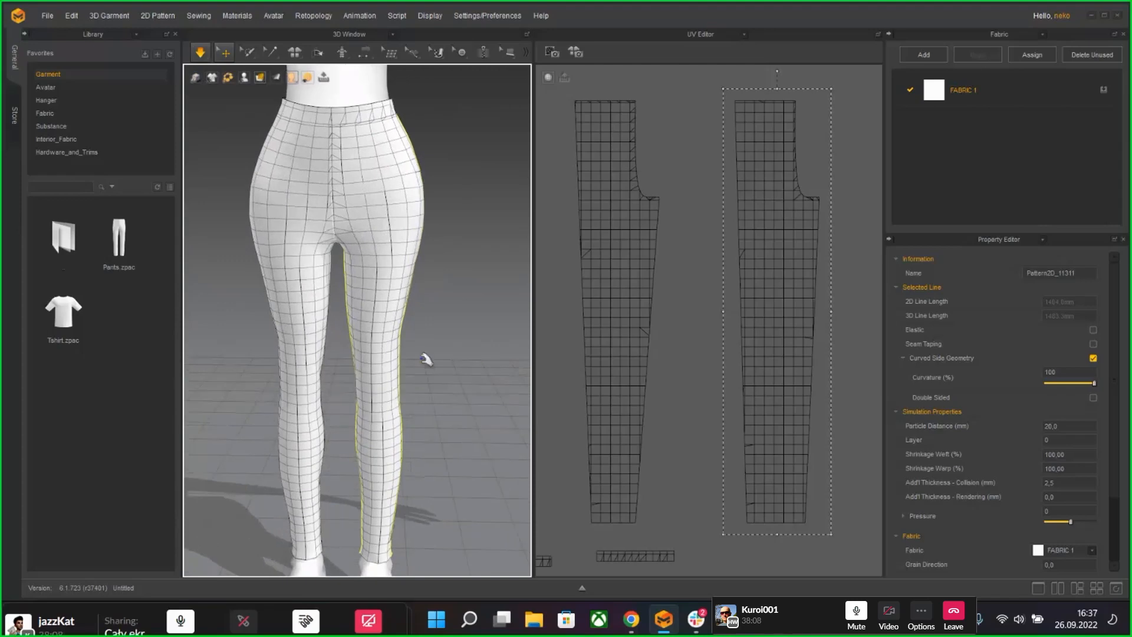
Step: Select all leg and waistband pieces together on the 3D garment, including those at the back
{"action": "left_click", "coordinate": [374, 190]}
{"action": "left_click", "coordinate": [314, 177], "text": "shift"}
{"action": "left_click", "coordinate": [315, 121], "text": "shift"}
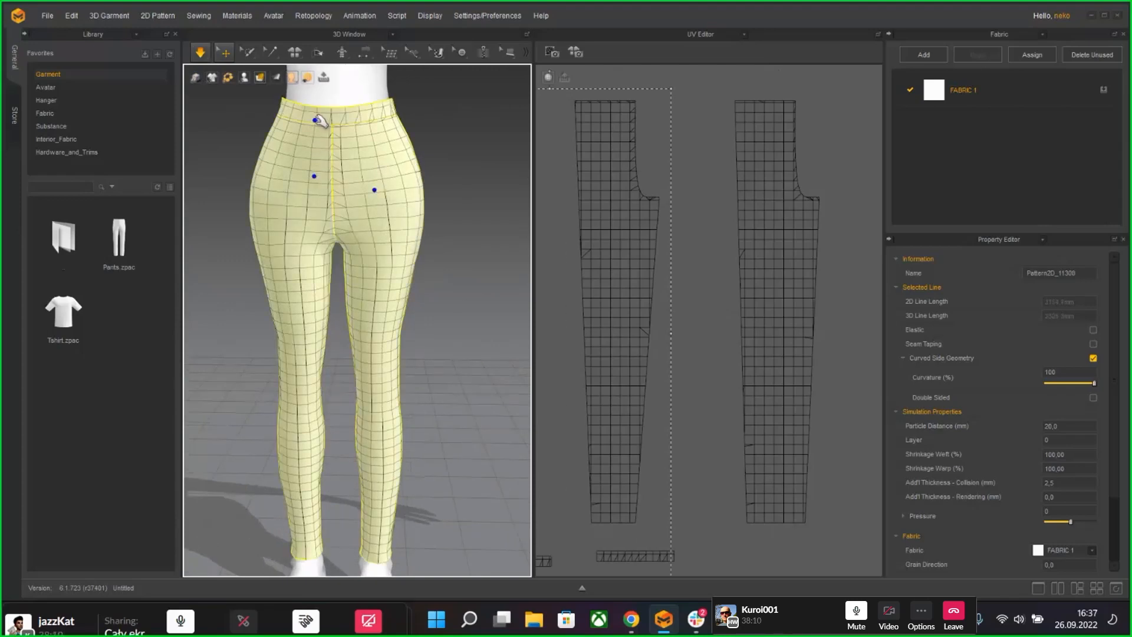
{"action": "right_click_drag", "start_coordinate": [441, 231], "coordinate": [306, 268]}
{"action": "left_click", "coordinate": [360, 200], "text": "shift"}
{"action": "left_click", "coordinate": [374, 138], "text": "shift"}
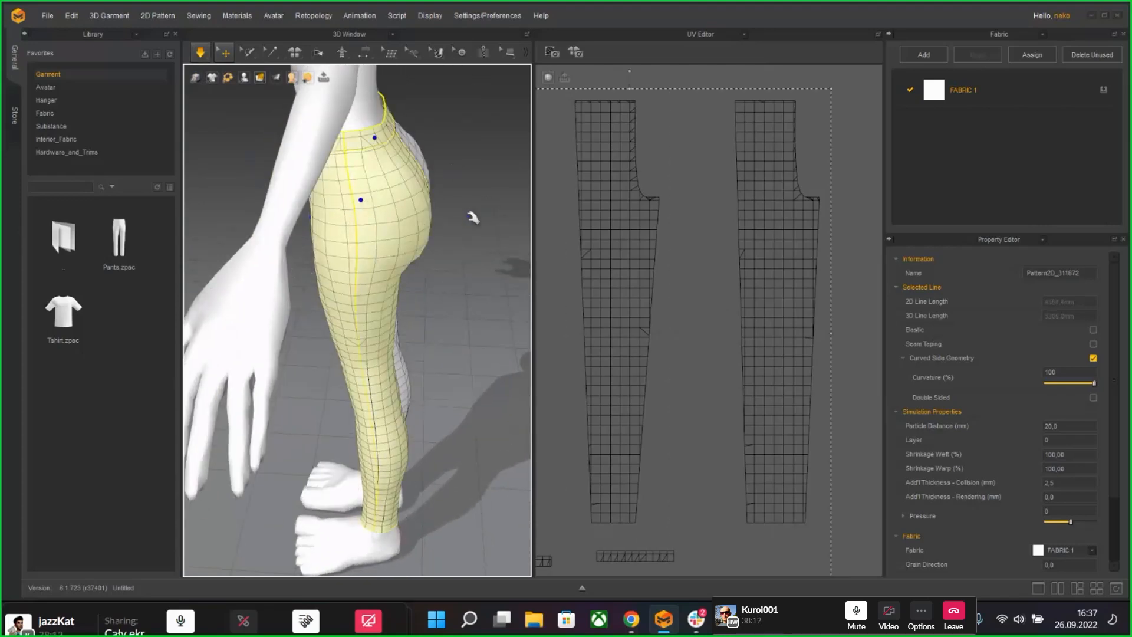
{"action": "right_click_drag", "start_coordinate": [472, 217], "coordinate": [353, 210]}
{"action": "left_click", "coordinate": [354, 208], "text": "shift"}
{"action": "right_click_drag", "start_coordinate": [462, 295], "coordinate": [386, 294]}
{"action": "key", "text": "space"}
{"action": "key", "text": "space"}
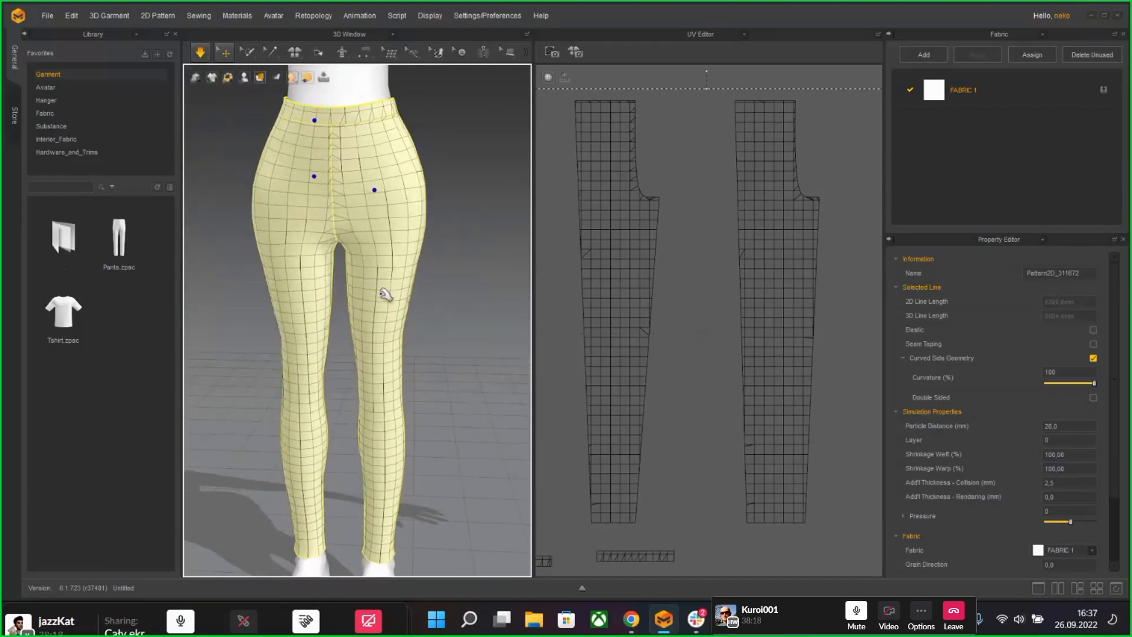
{"action": "scroll", "coordinate": [394, 348], "scroll_direction": "down", "scroll_amount": 3}
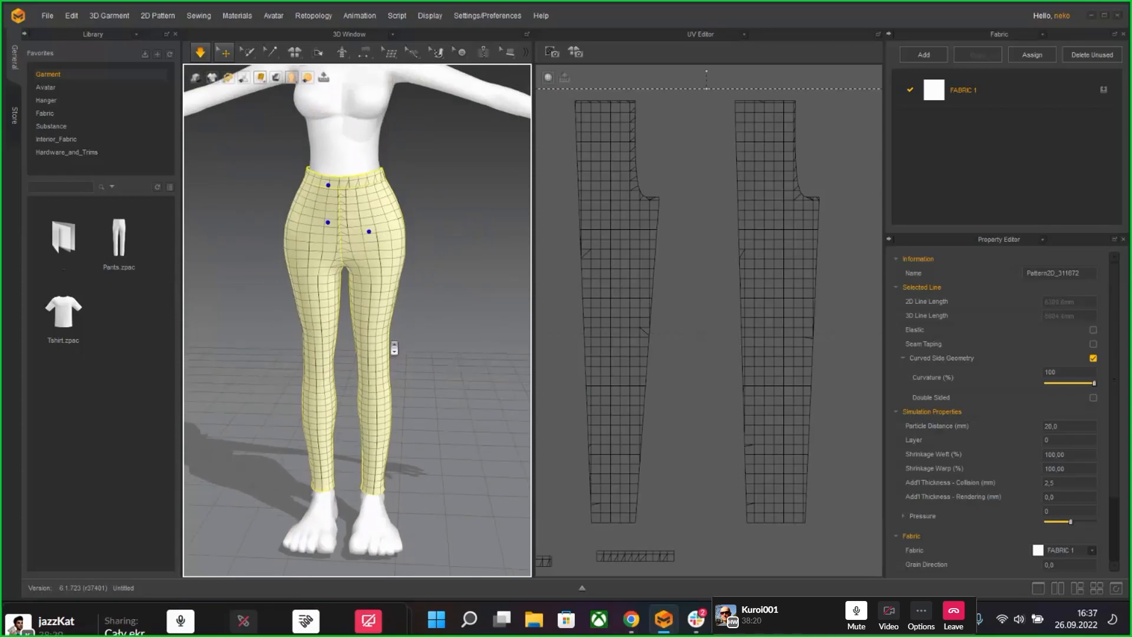
Step: Replace the UV Editor with the 2D Pattern Window and select all leg and waistband pieces using Transform Pattern
{"action": "left_click", "coordinate": [743, 35]}
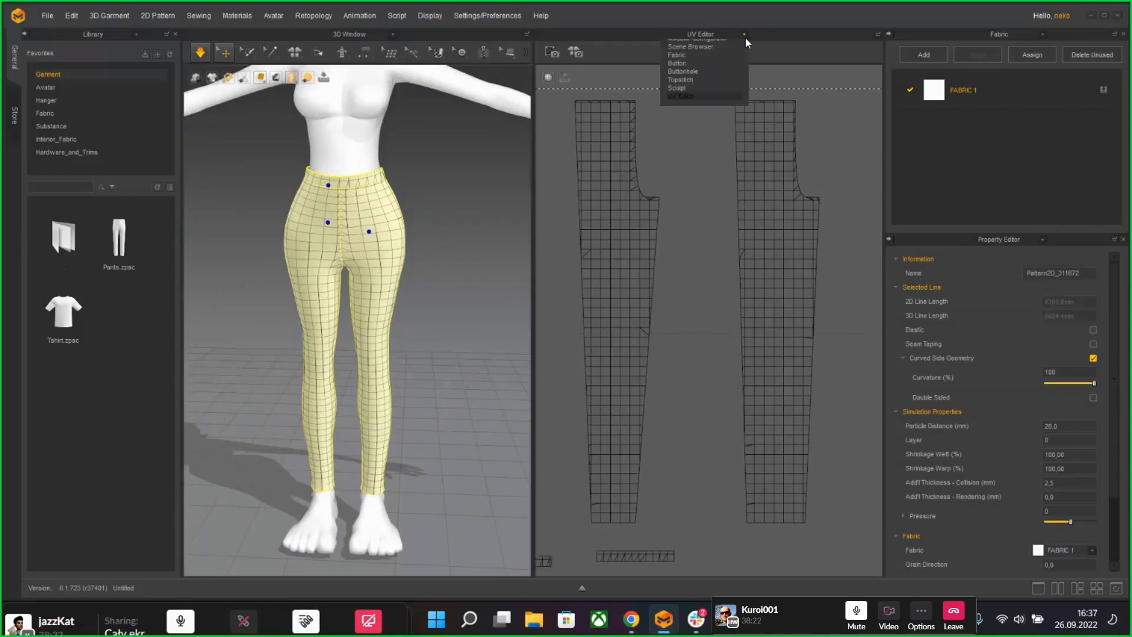
{"action": "left_click", "coordinate": [720, 57]}
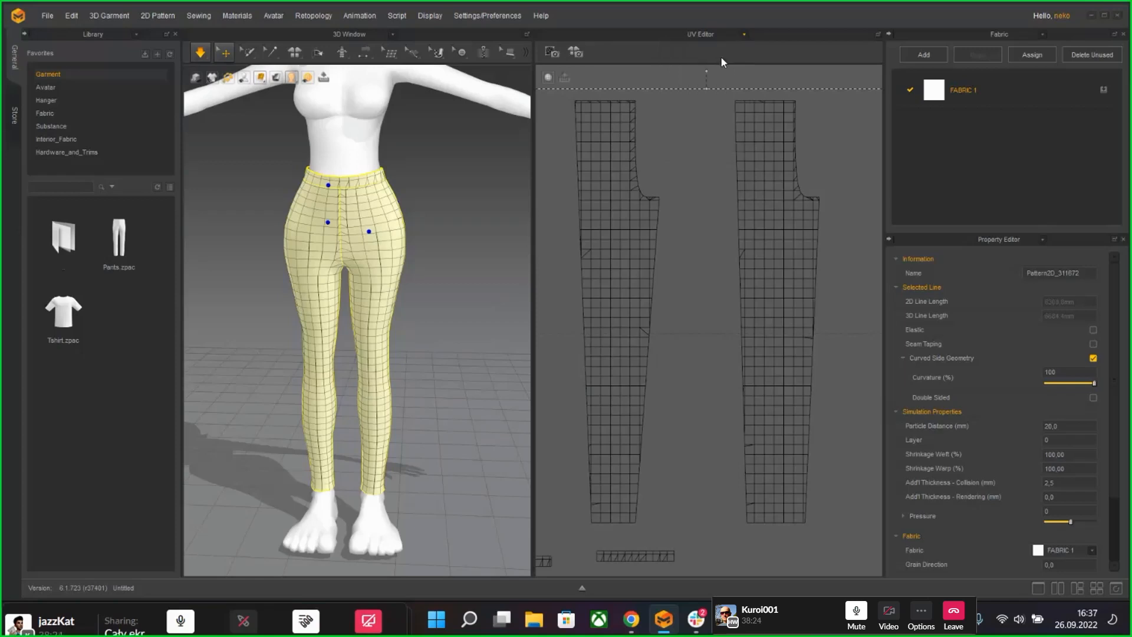
{"action": "scroll", "coordinate": [697, 382], "scroll_direction": "down", "scroll_amount": 4}
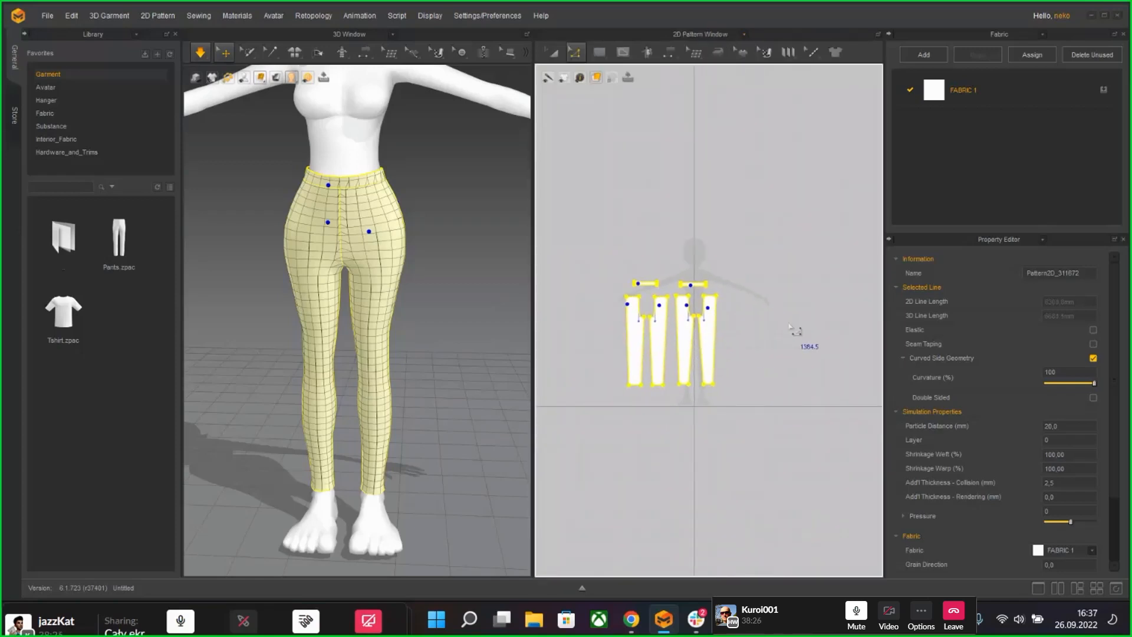
{"action": "left_click", "coordinate": [764, 321]}
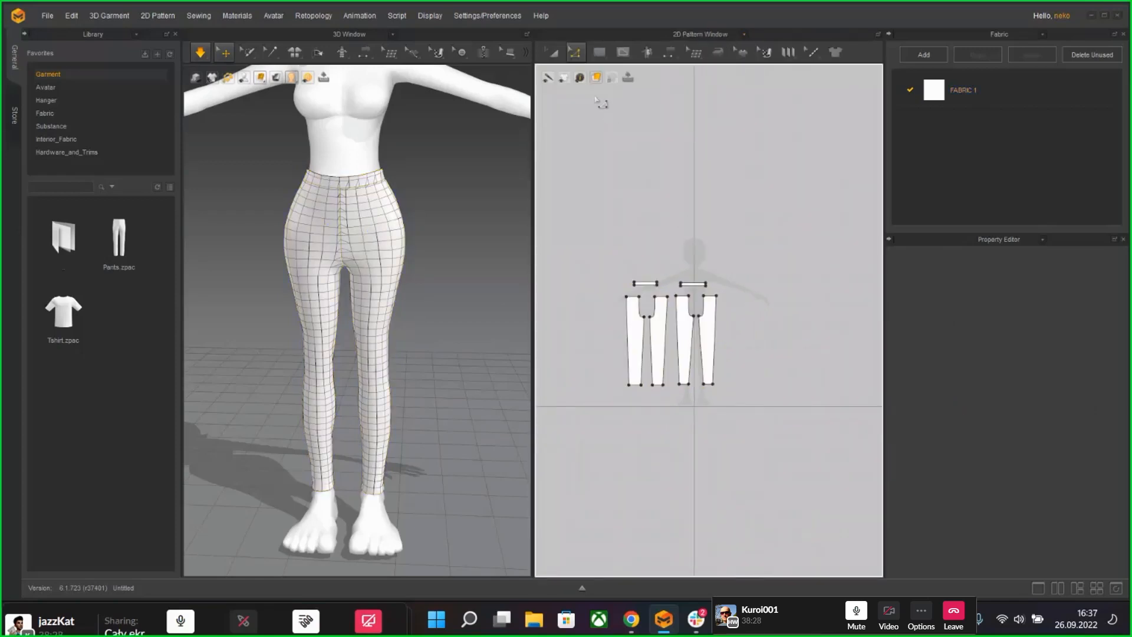
{"action": "left_click", "coordinate": [553, 52]}
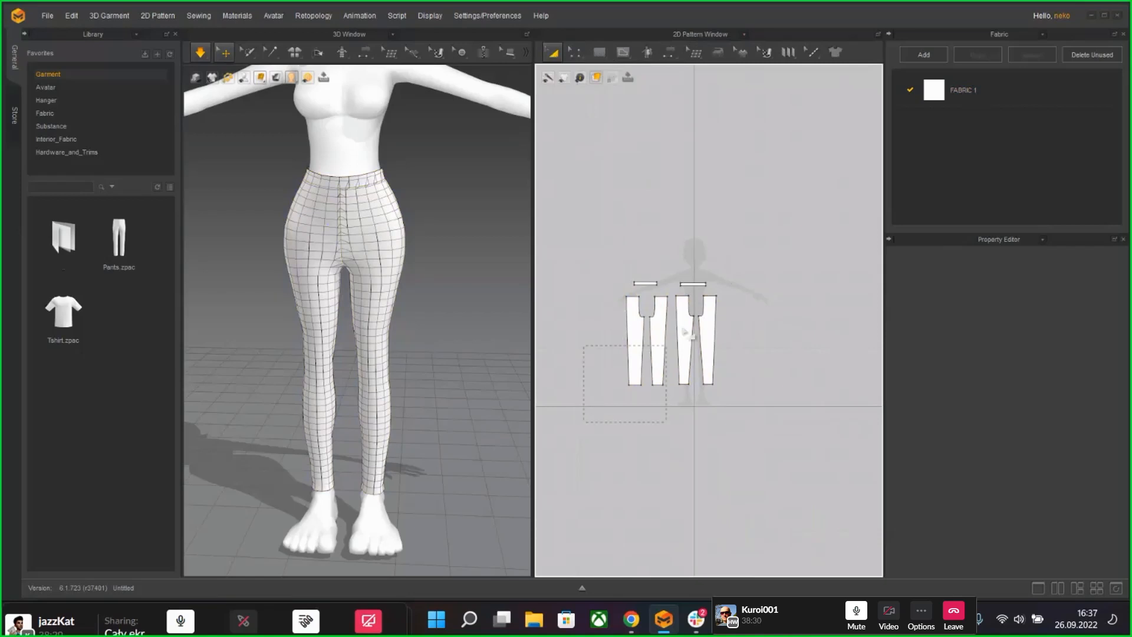
{"action": "left_click_drag", "start_coordinate": [685, 333], "coordinate": [780, 235]}
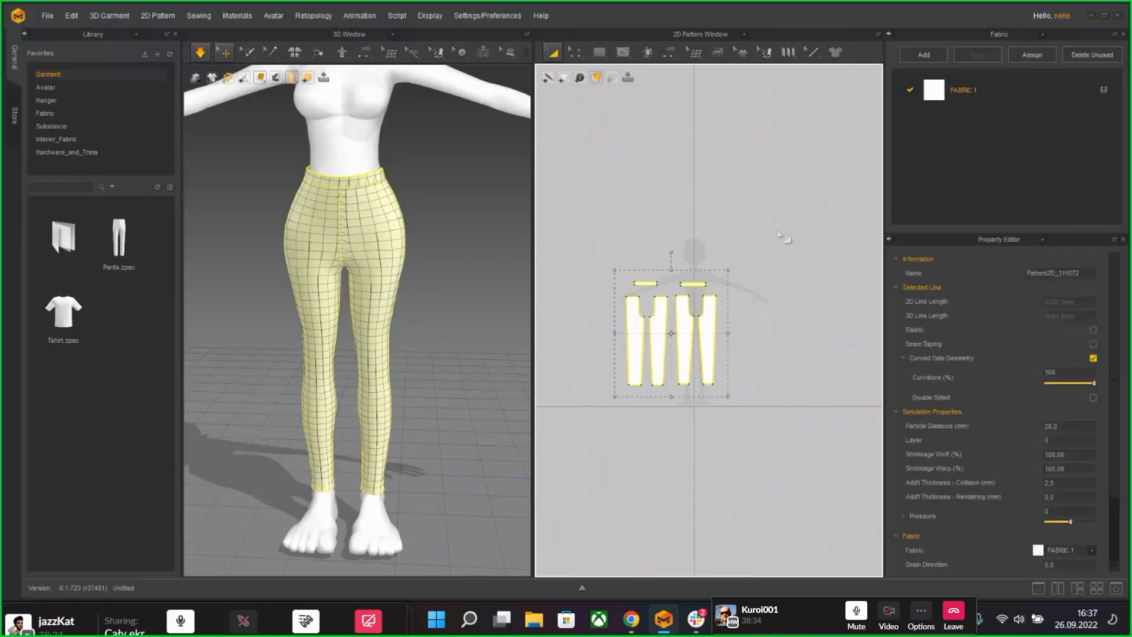
Step: Switch to Chrome, look through the related trouser sewing pattern images, and return to Marvelous Designer
{"action": "left_click", "coordinate": [631, 618]}
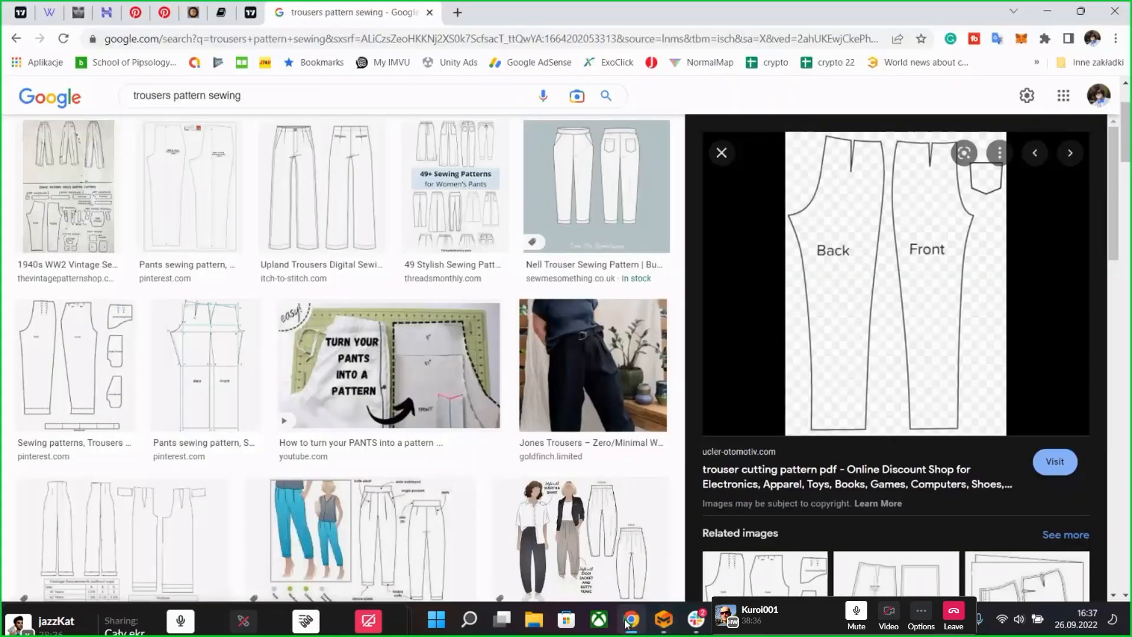
{"action": "scroll", "coordinate": [742, 457], "scroll_direction": "down", "scroll_amount": 4}
{"action": "scroll", "coordinate": [741, 456], "scroll_direction": "down", "scroll_amount": 3}
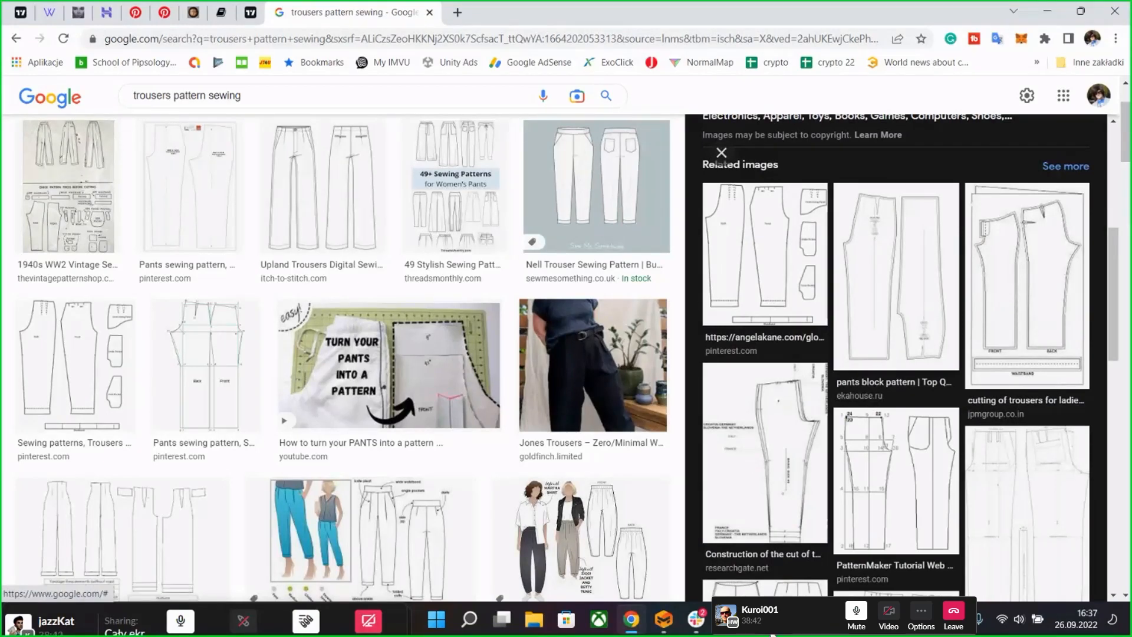
{"action": "left_click", "coordinate": [633, 622]}
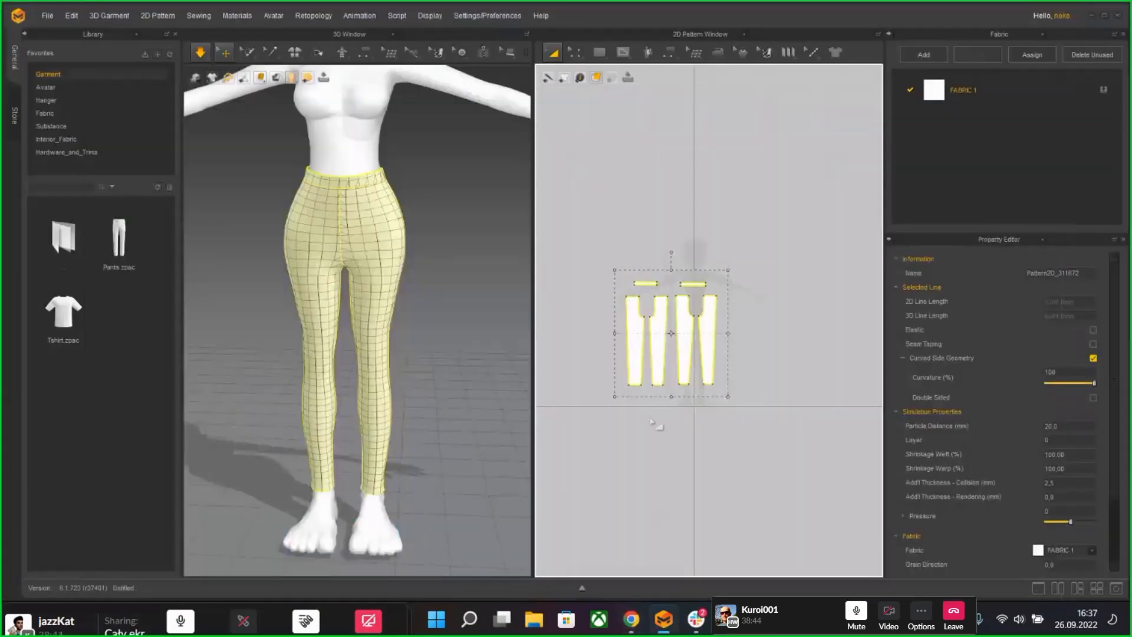
Step: Delete all the trouser pattern pieces, undo the deletion and clear the selection
{"action": "key", "text": "Delete"}
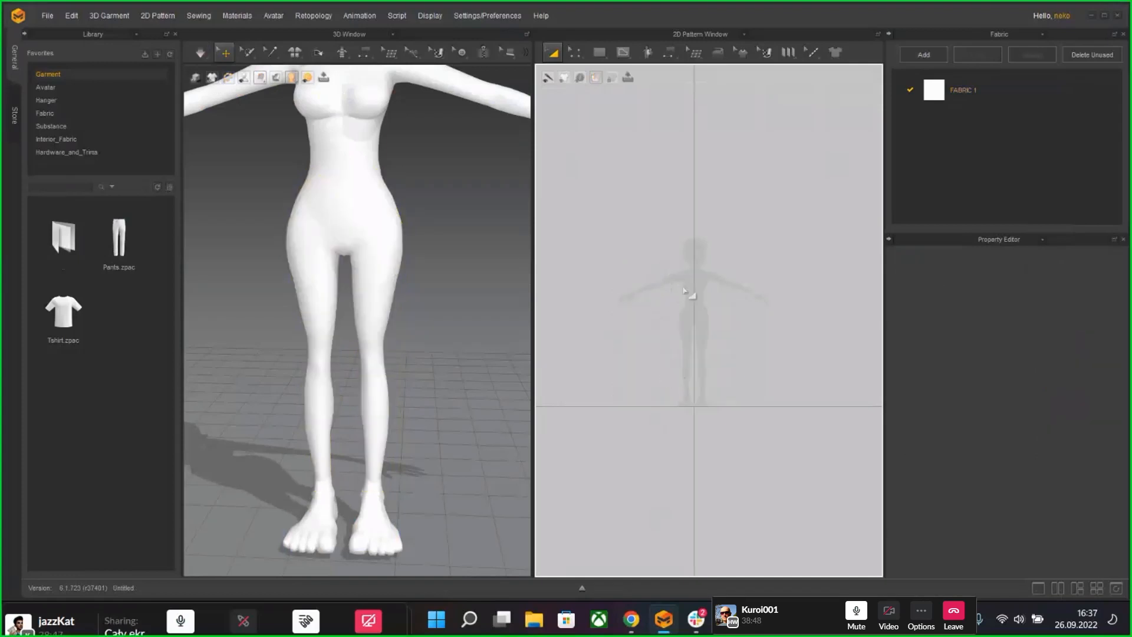
{"action": "right_click_drag", "start_coordinate": [416, 285], "coordinate": [419, 285]}
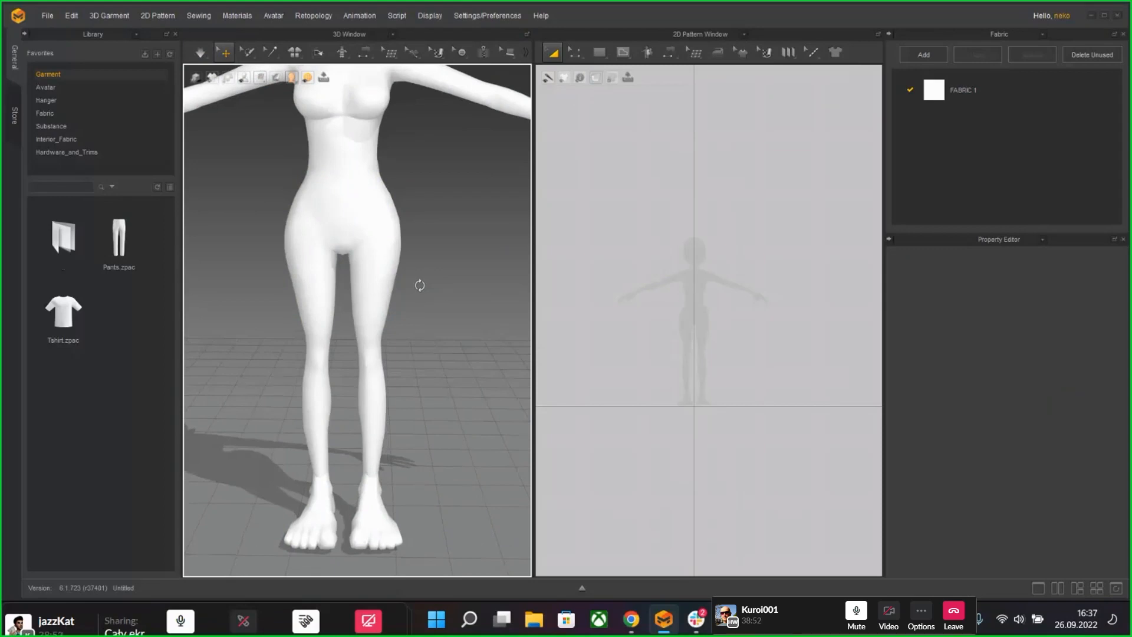
{"action": "scroll", "coordinate": [711, 377], "scroll_direction": "up", "scroll_amount": 4}
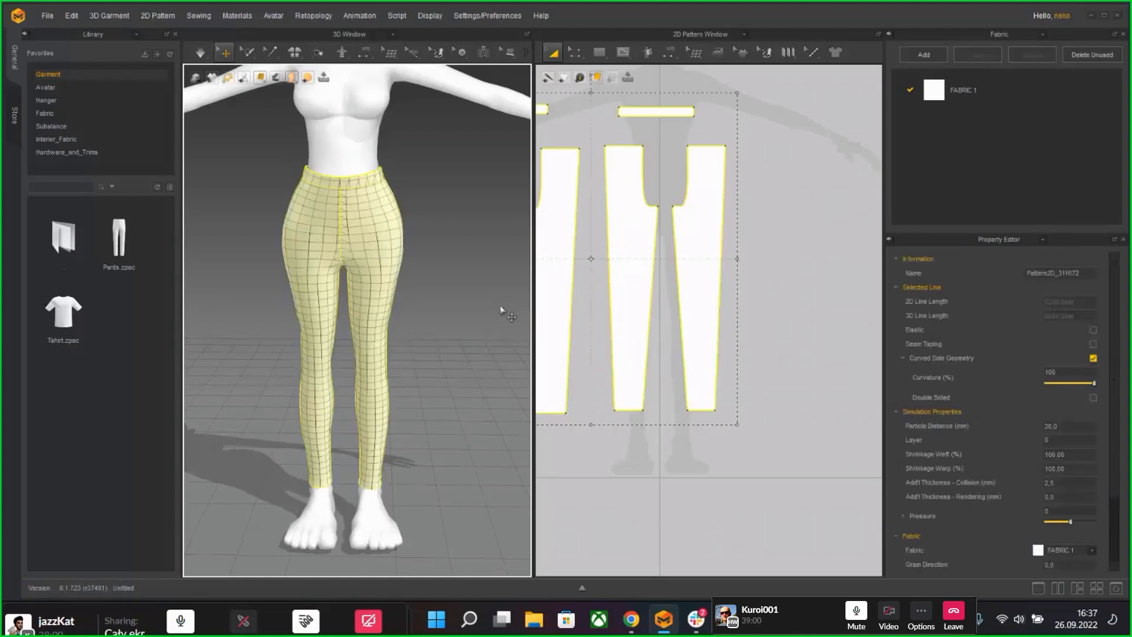
{"action": "right_click_drag", "start_coordinate": [626, 308], "coordinate": [654, 320]}
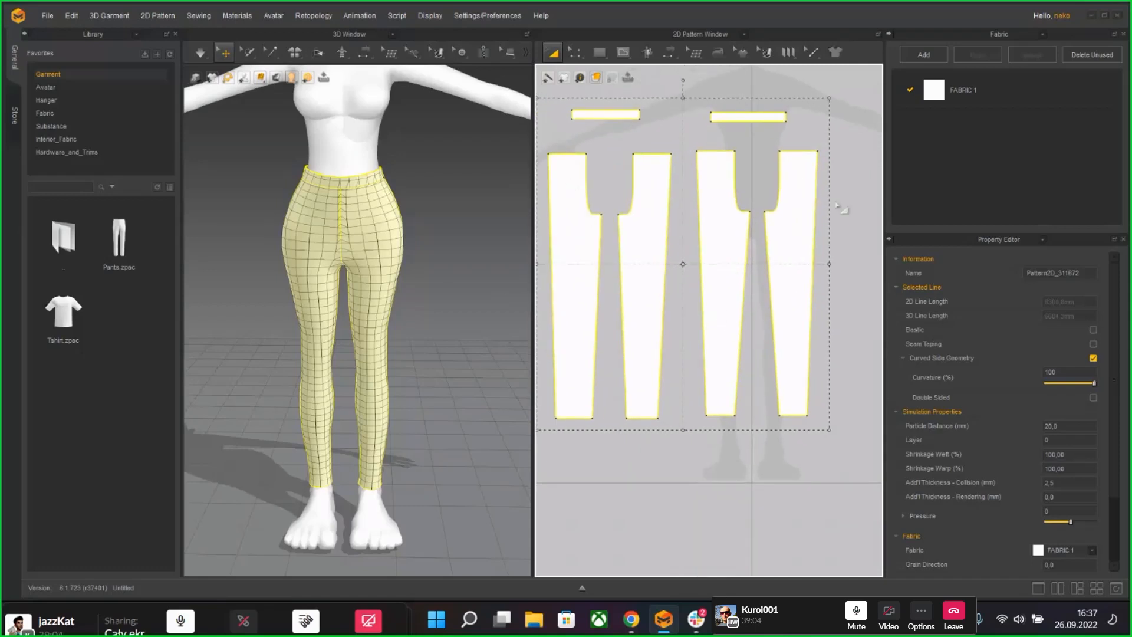
{"action": "left_click", "coordinate": [837, 206]}
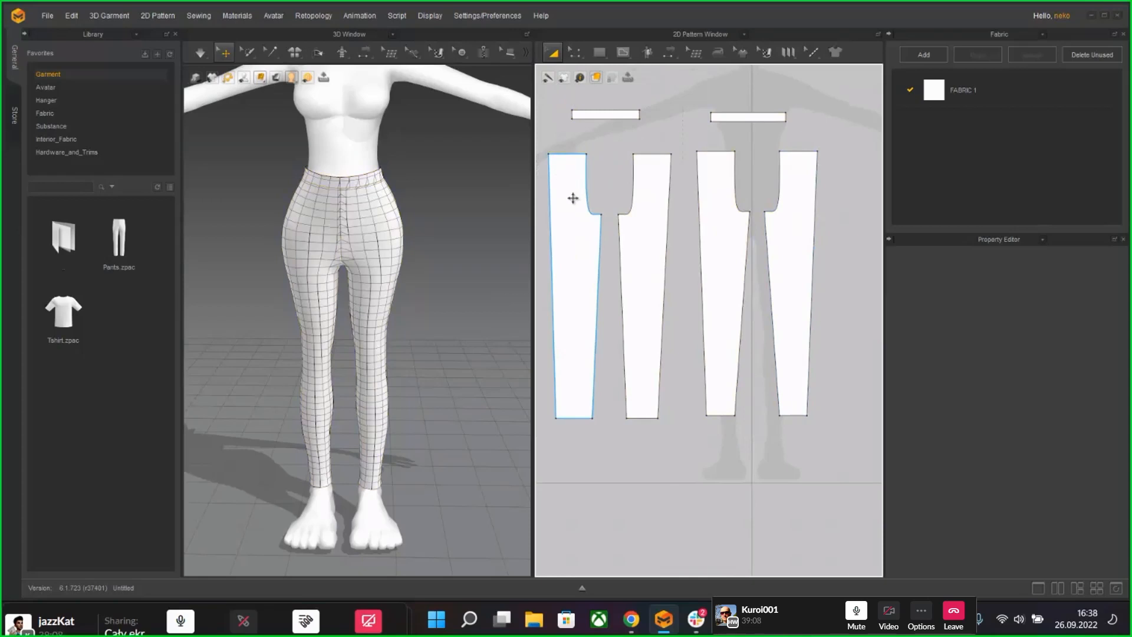
Step: Activate Edit Pattern and select the waist corner point above the crotch curve on the avatar's right front leg piece
{"action": "left_click", "coordinate": [574, 52]}
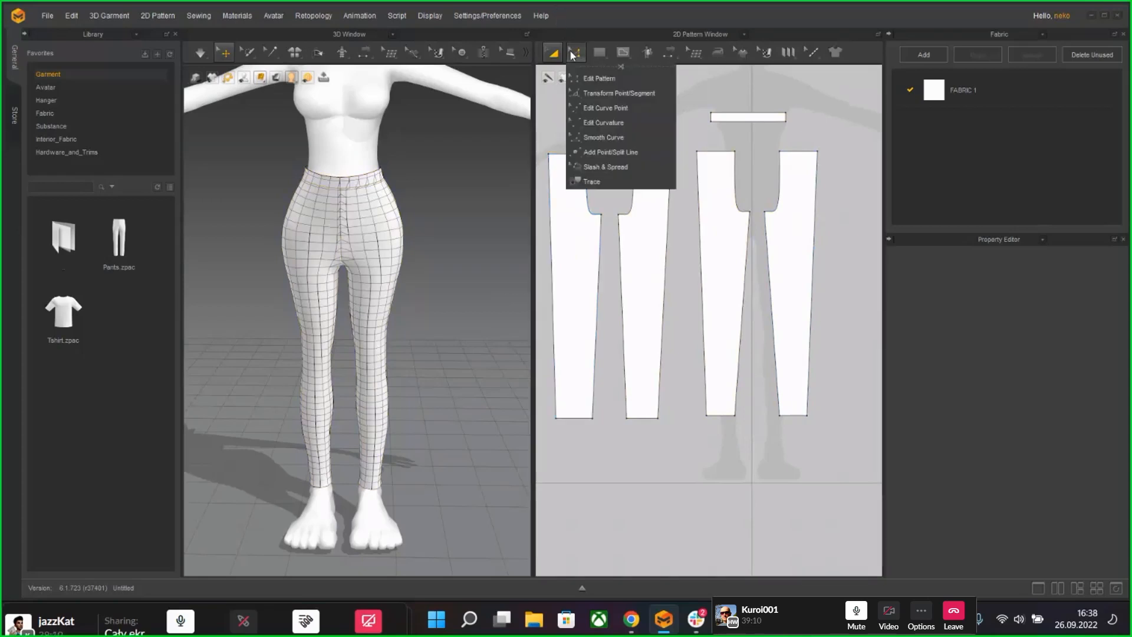
{"action": "left_click", "coordinate": [590, 79]}
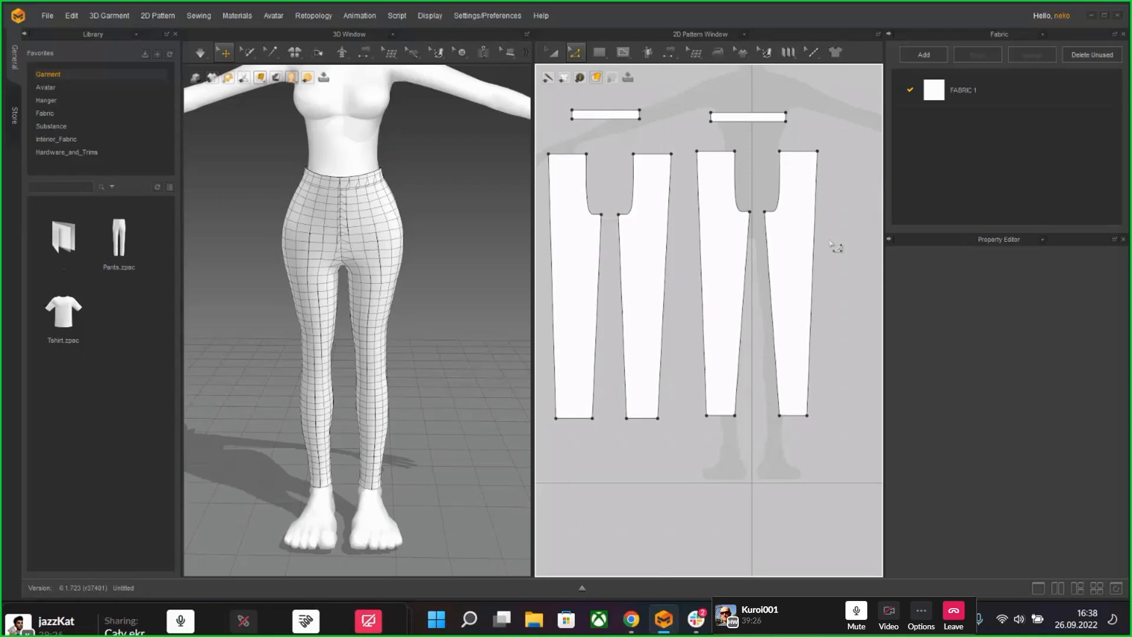
{"action": "left_click", "coordinate": [47, 16]}
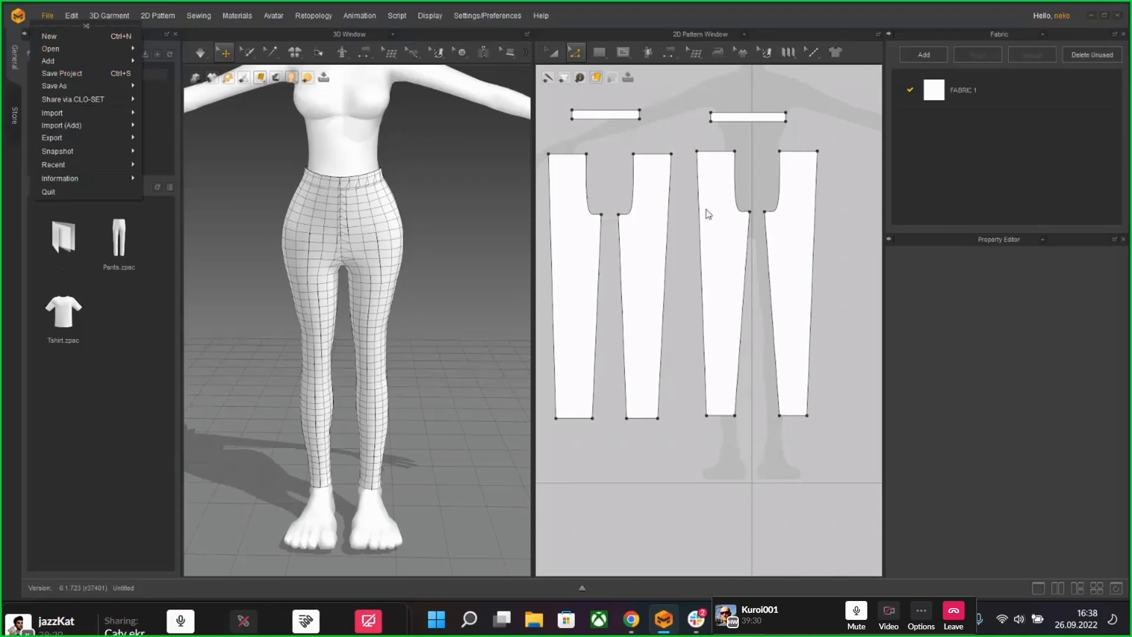
{"action": "left_click", "coordinate": [852, 292]}
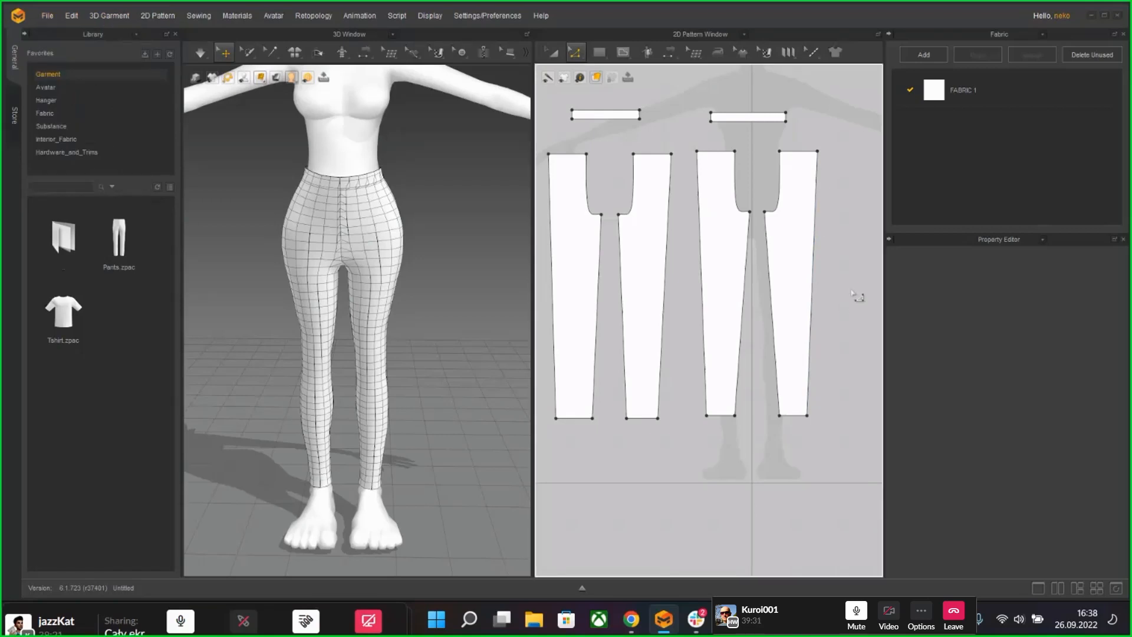
{"action": "left_click", "coordinate": [575, 54]}
{"action": "left_click", "coordinate": [591, 79]}
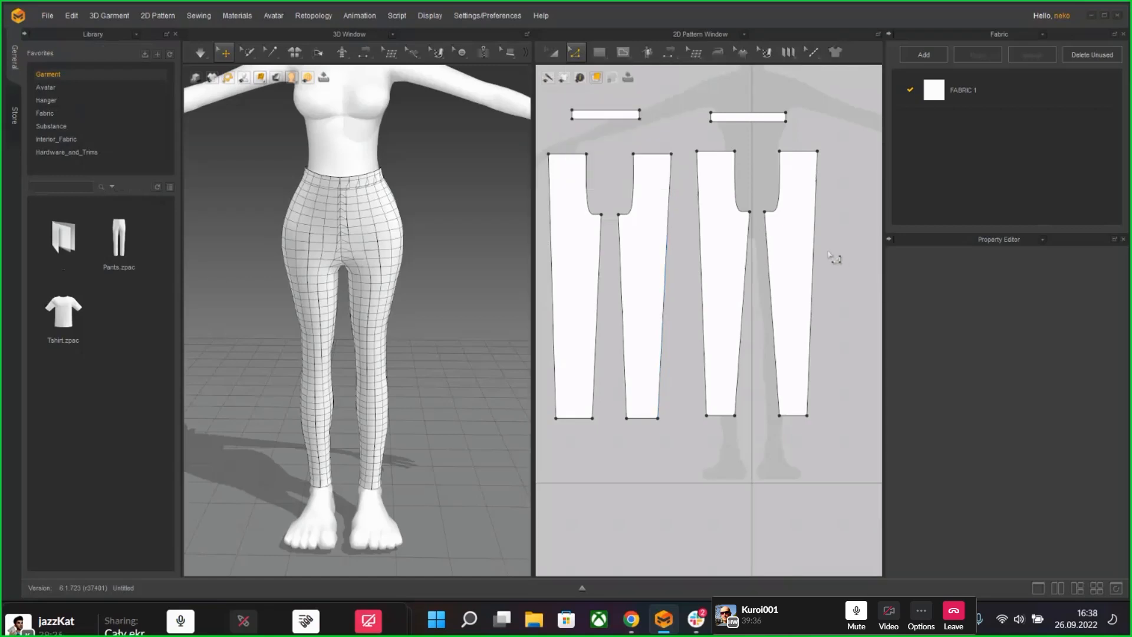
{"action": "left_click", "coordinate": [740, 171]}
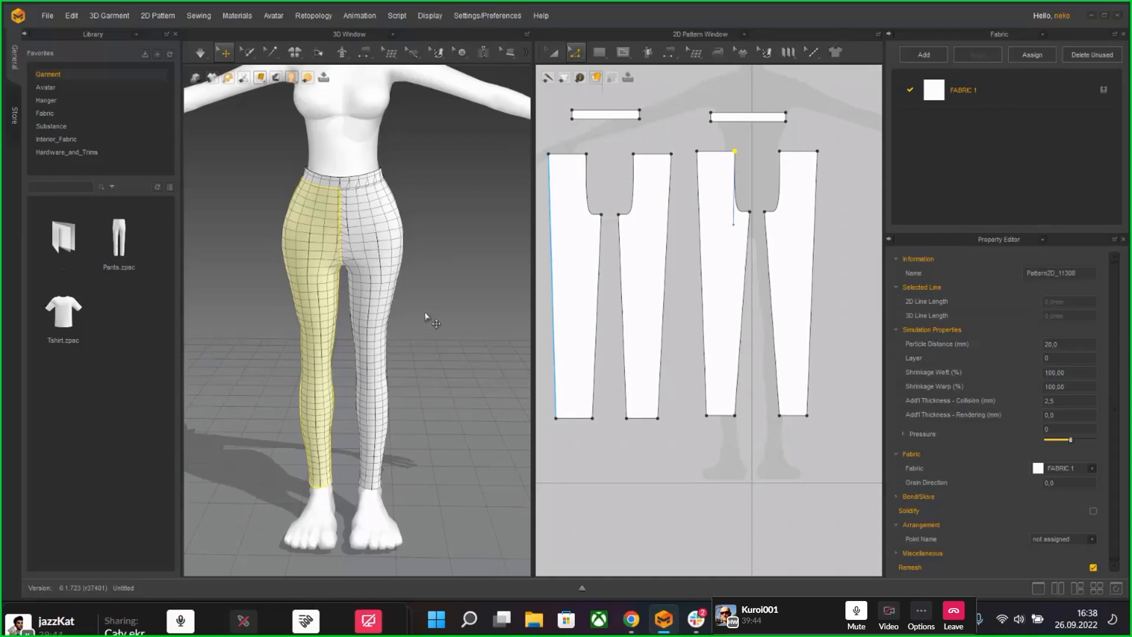
{"action": "middle_click_drag", "start_coordinate": [653, 413], "coordinate": [698, 383]}
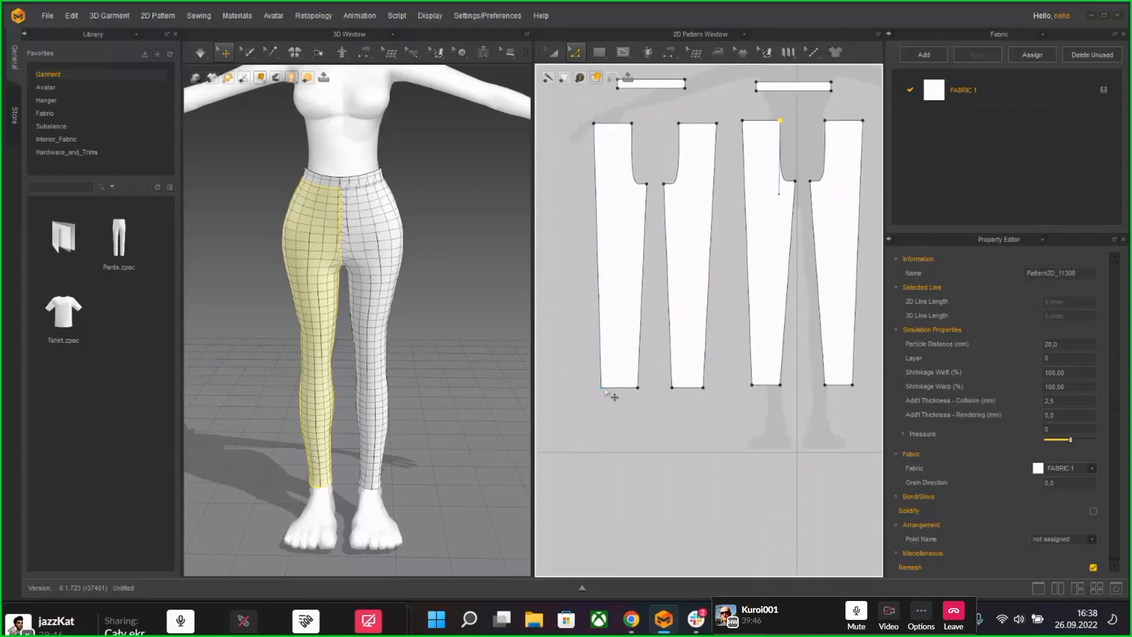
Step: Move the hem corner points of the four leg pieces outward to widen and straighten the legs, and run the simulation
{"action": "left_click", "coordinate": [602, 387]}
{"action": "left_click_drag", "start_coordinate": [600, 386], "coordinate": [863, 385]}
{"action": "left_click", "coordinate": [702, 387]}
{"action": "key", "text": "space"}
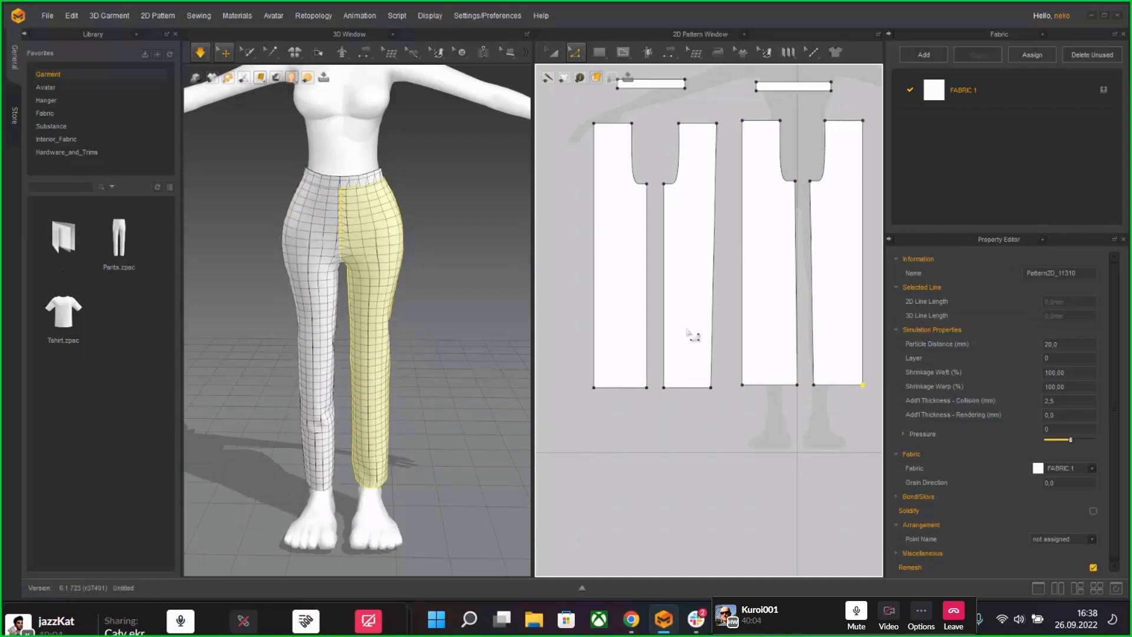
Step: Activate Transform Pattern and view the context options of the avatar's left back leg piece without applying any
{"action": "right_click", "coordinate": [622, 419]}
{"action": "left_click", "coordinate": [552, 52]}
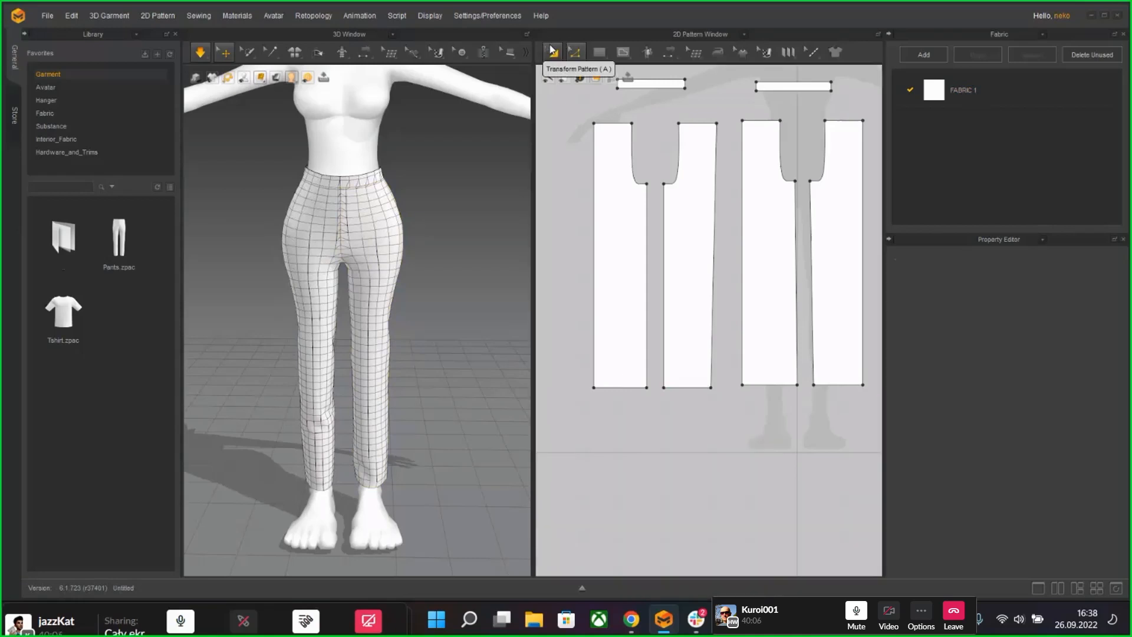
{"action": "left_click", "coordinate": [552, 52]}
{"action": "left_click", "coordinate": [620, 227]}
{"action": "right_click", "coordinate": [622, 229]}
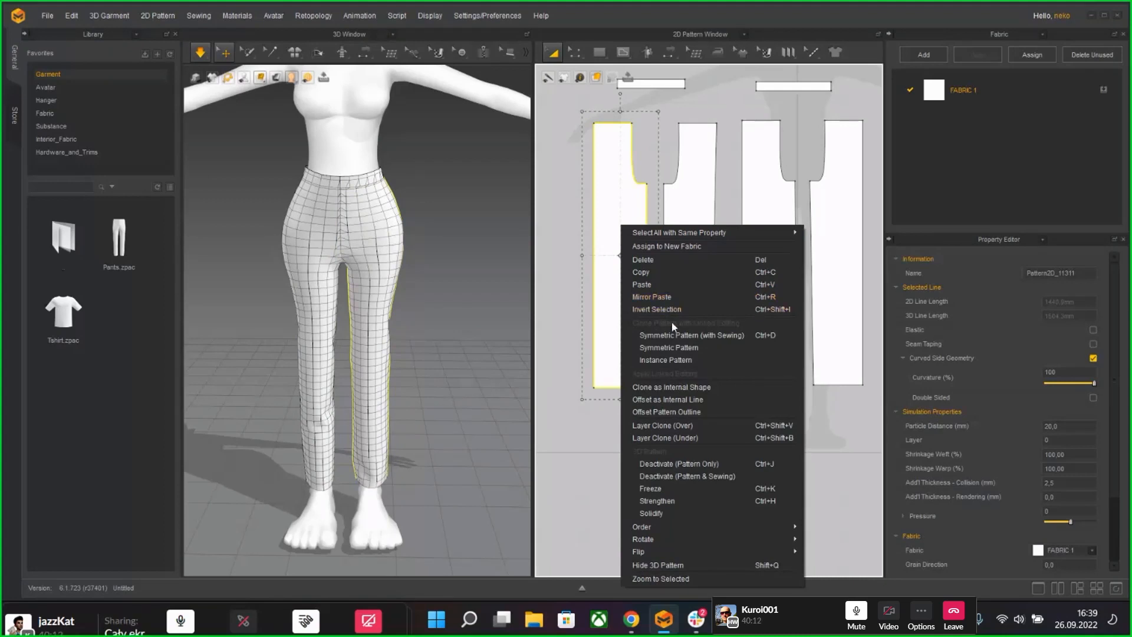
{"action": "left_click", "coordinate": [564, 410]}
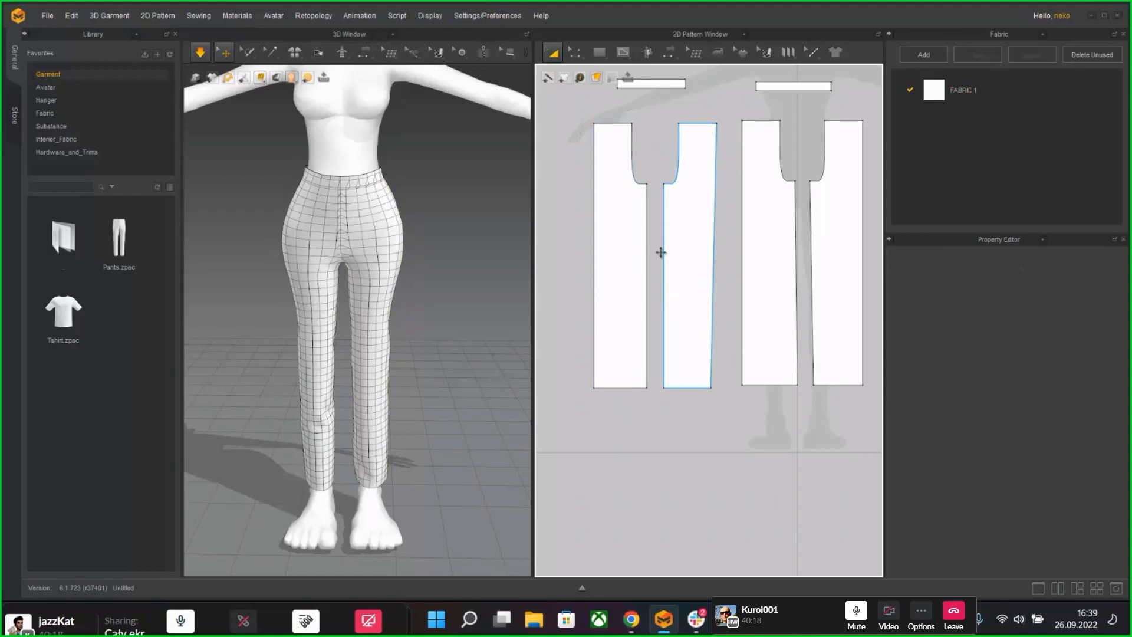
Step: Delete both waistband pieces from above the leg patterns
{"action": "mouse_move", "coordinate": [370, 292]}
{"action": "right_mouse_down"}
{"action": "mouse_move", "coordinate": [529, 277]}
{"action": "mouse_move", "coordinate": [357, 281]}
{"action": "right_mouse_up"}
{"action": "middle_click_drag", "start_coordinate": [655, 118], "coordinate": [653, 230]}
{"action": "left_click", "coordinate": [651, 190]}
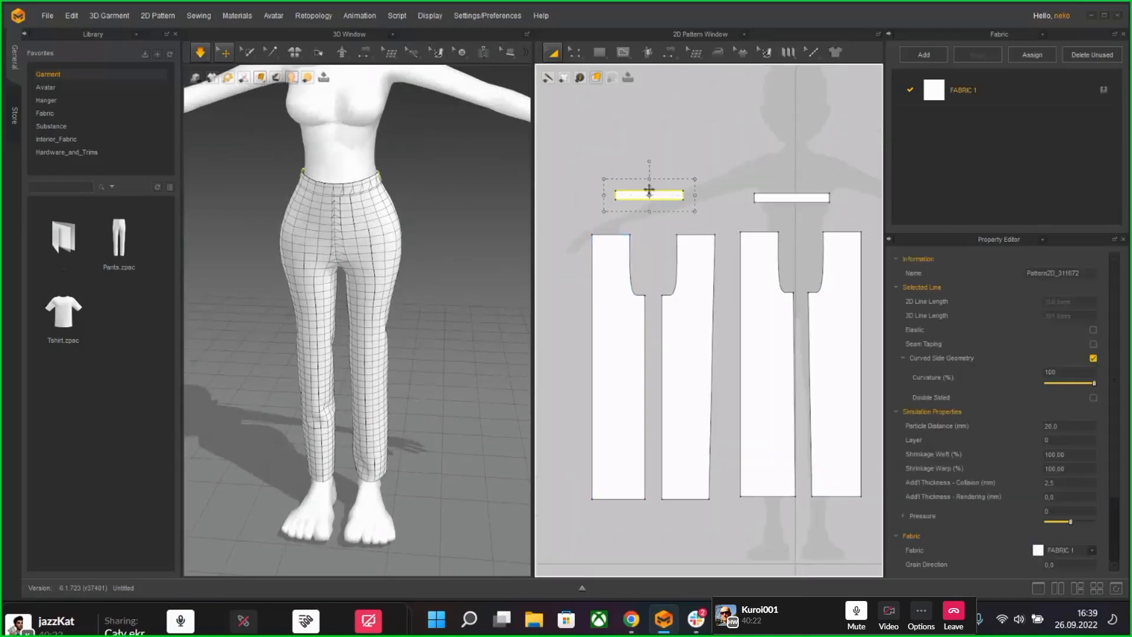
{"action": "key", "text": "Delete"}
{"action": "left_click", "coordinate": [790, 198]}
{"action": "key", "text": "Delete"}
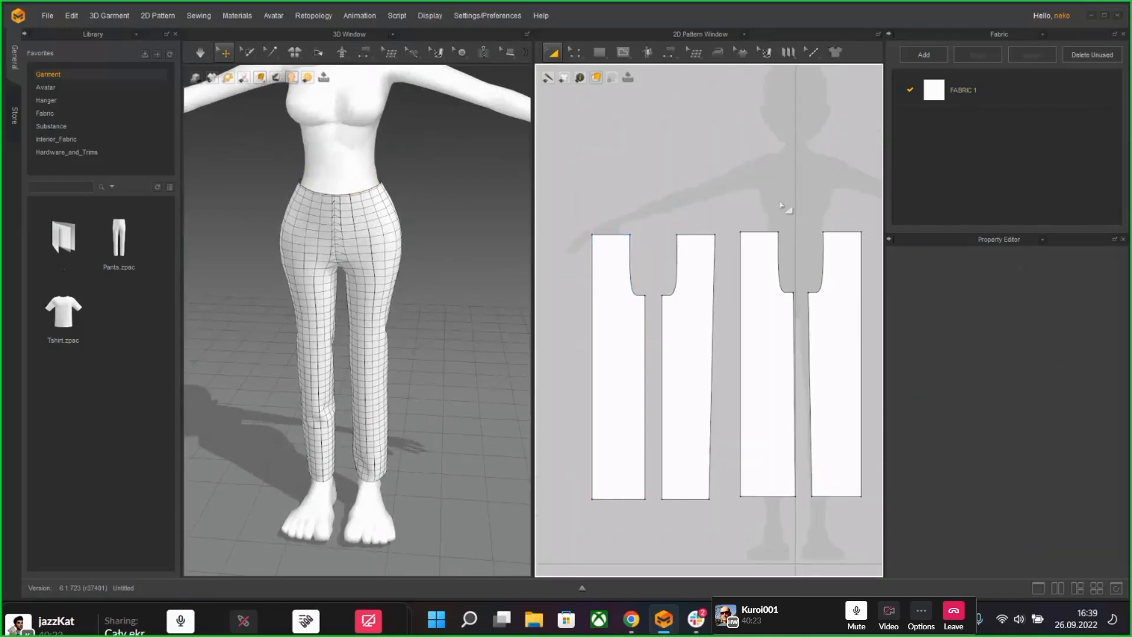
Step: Delete the front and back pattern pieces of the avatar's left leg
{"action": "left_click", "coordinate": [755, 319]}
{"action": "left_click", "coordinate": [833, 331]}
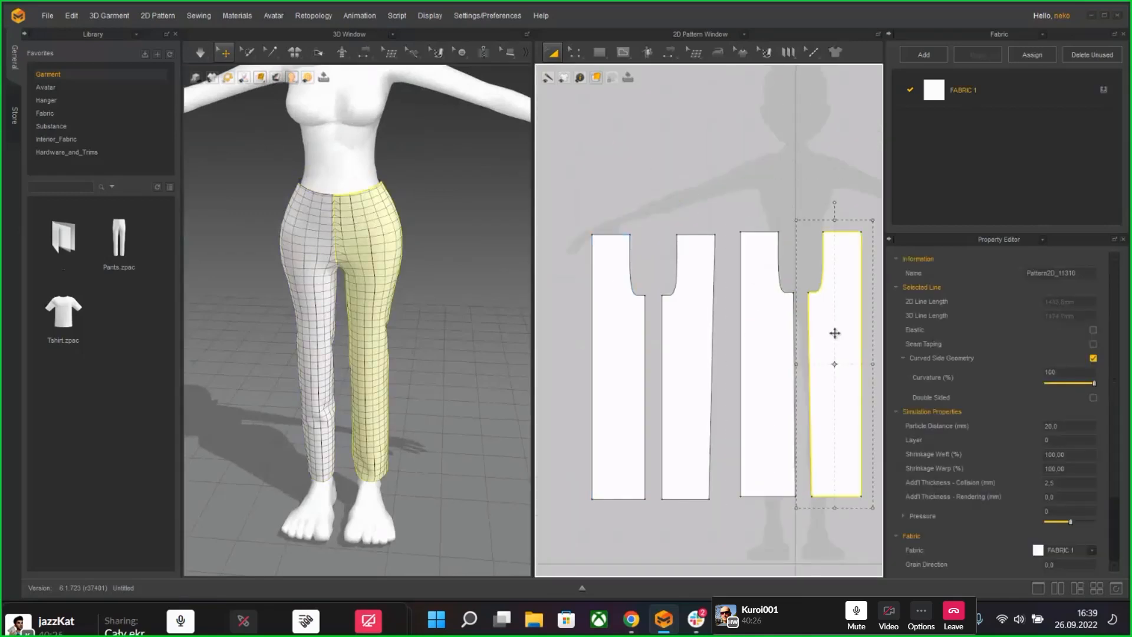
{"action": "key", "text": "Delete"}
{"action": "left_click", "coordinate": [678, 328]}
{"action": "left_click", "coordinate": [634, 329]}
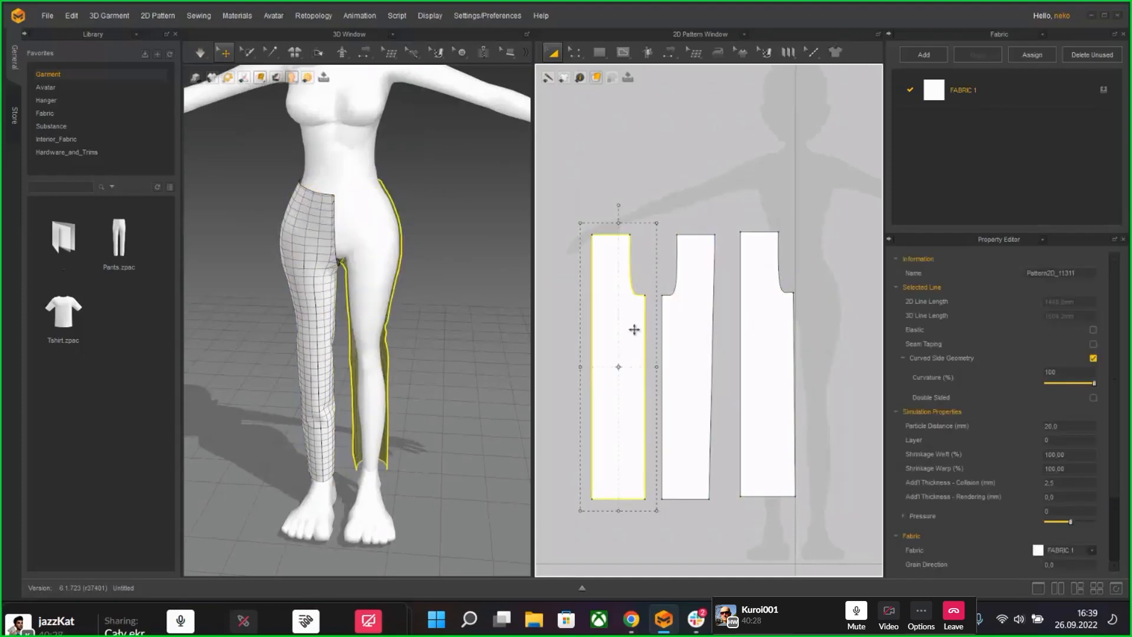
{"action": "key", "text": "Delete"}
Step: Clone the two remaining right leg pieces as a Symmetric Pattern (with Sewing) and place the mirrored pair beside them
{"action": "right_click_drag", "start_coordinate": [357, 335], "coordinate": [360, 290]}
{"action": "scroll", "coordinate": [838, 396], "scroll_direction": "down", "scroll_amount": 4}
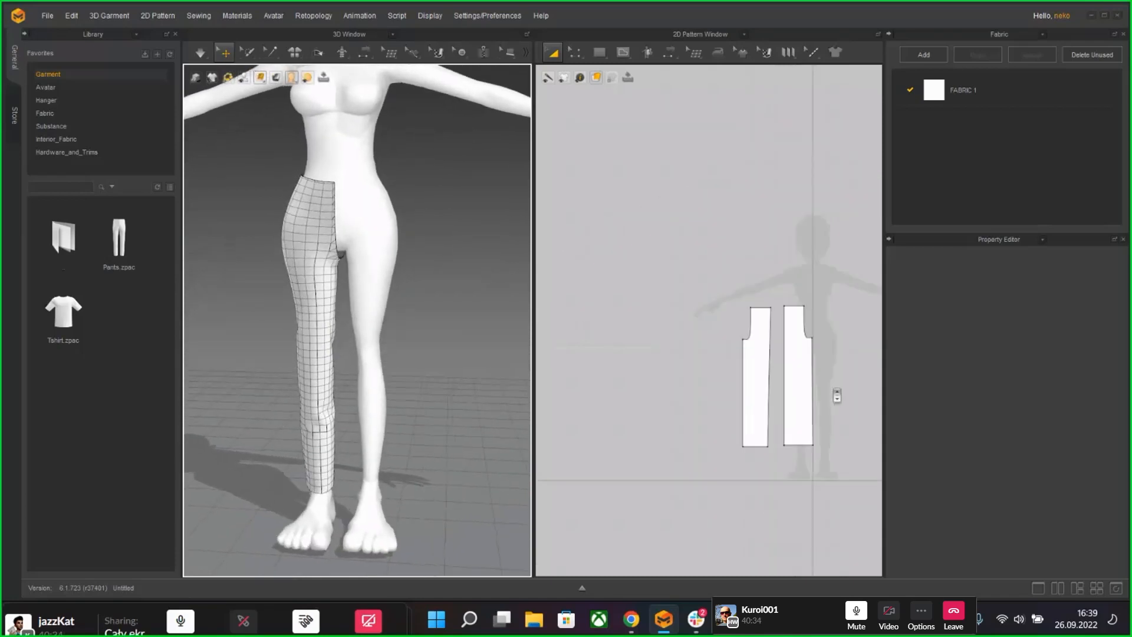
{"action": "middle_click_drag", "start_coordinate": [837, 394], "coordinate": [777, 369]}
{"action": "left_click", "coordinate": [708, 342]}
{"action": "left_click", "coordinate": [748, 343], "text": "shift"}
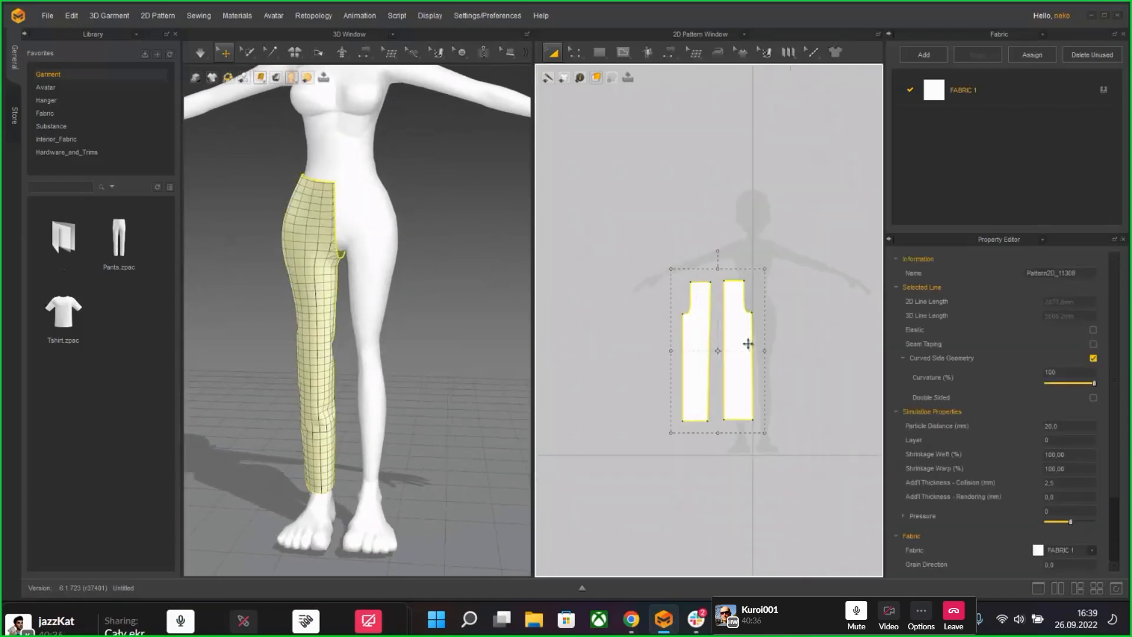
{"action": "right_click", "coordinate": [748, 344]}
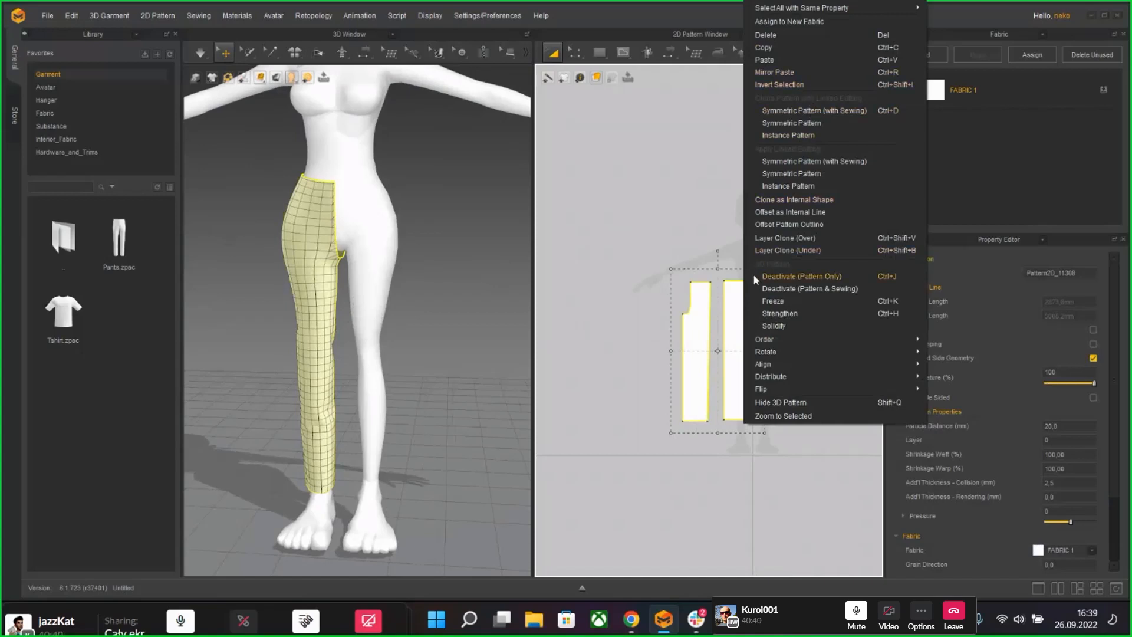
{"action": "left_click", "coordinate": [801, 115]}
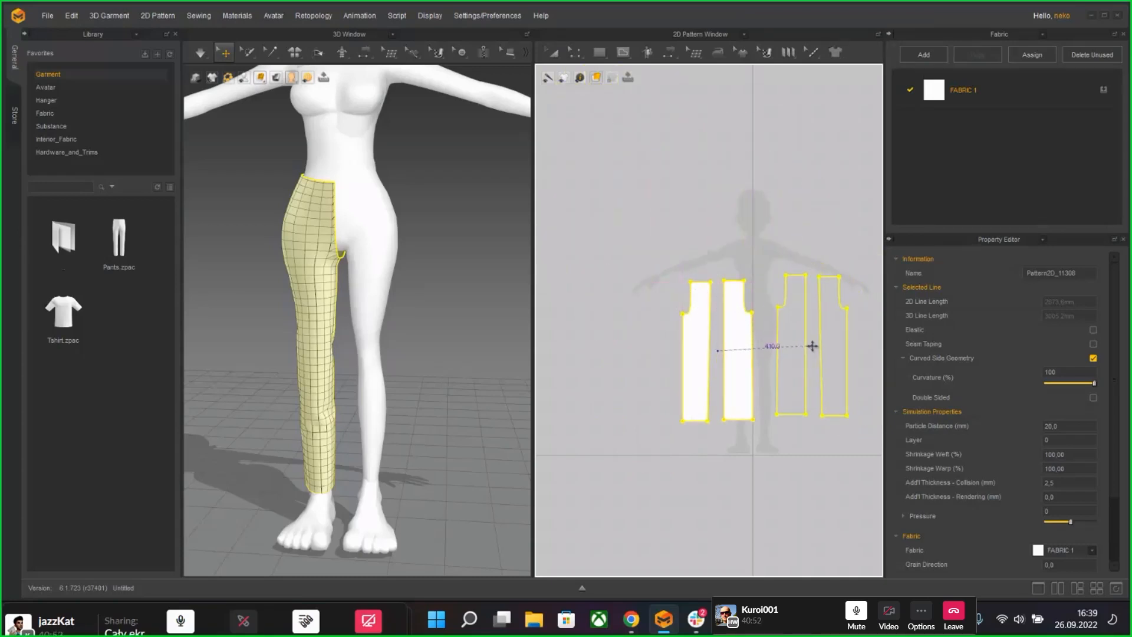
{"action": "left_click", "coordinate": [829, 355]}
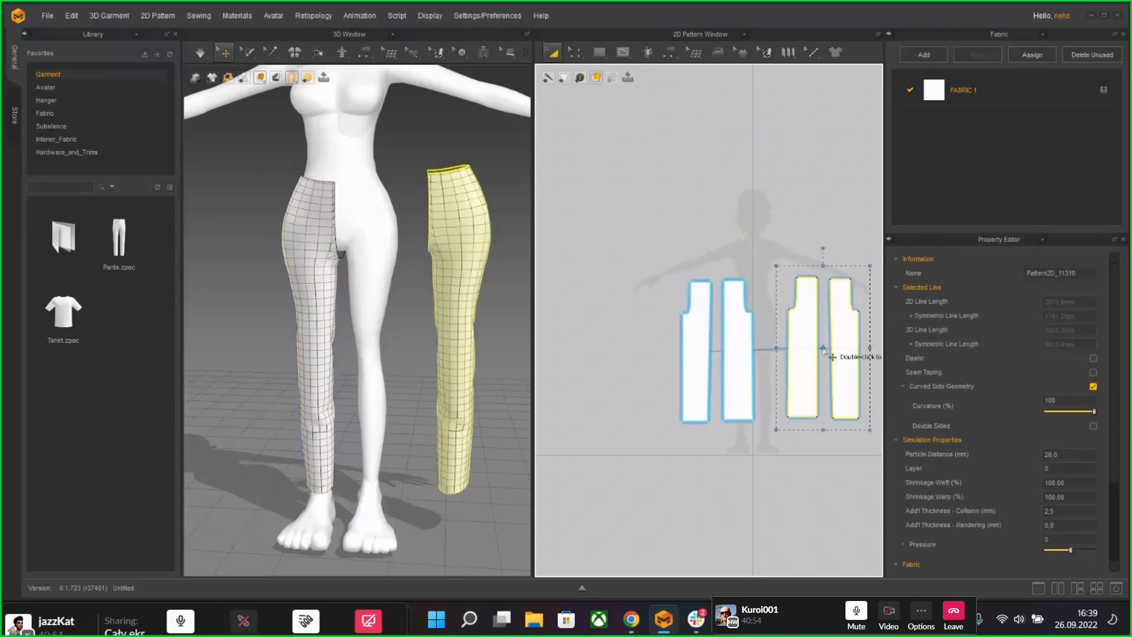
Step: Move the mirrored leg onto the avatar's left leg in 3D, and briefly run the simulation
{"action": "left_click_drag", "start_coordinate": [473, 249], "coordinate": [381, 247]}
{"action": "right_click_drag", "start_coordinate": [444, 248], "coordinate": [395, 261]}
{"action": "right_click_drag", "start_coordinate": [323, 256], "coordinate": [366, 273]}
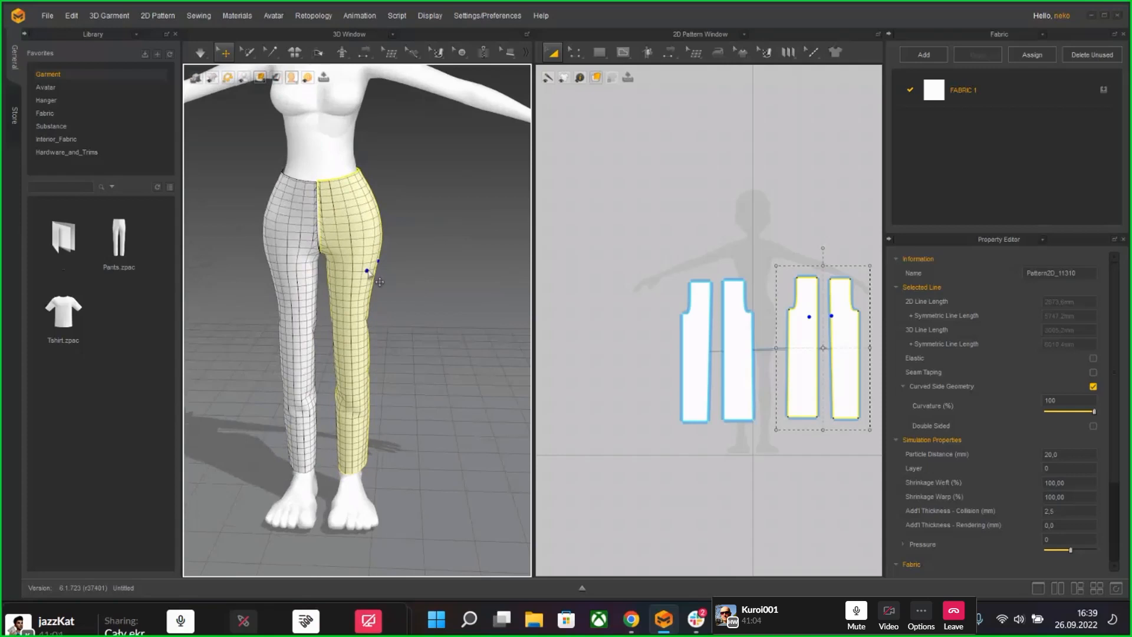
{"action": "key", "text": "space"}
{"action": "key", "text": "space"}
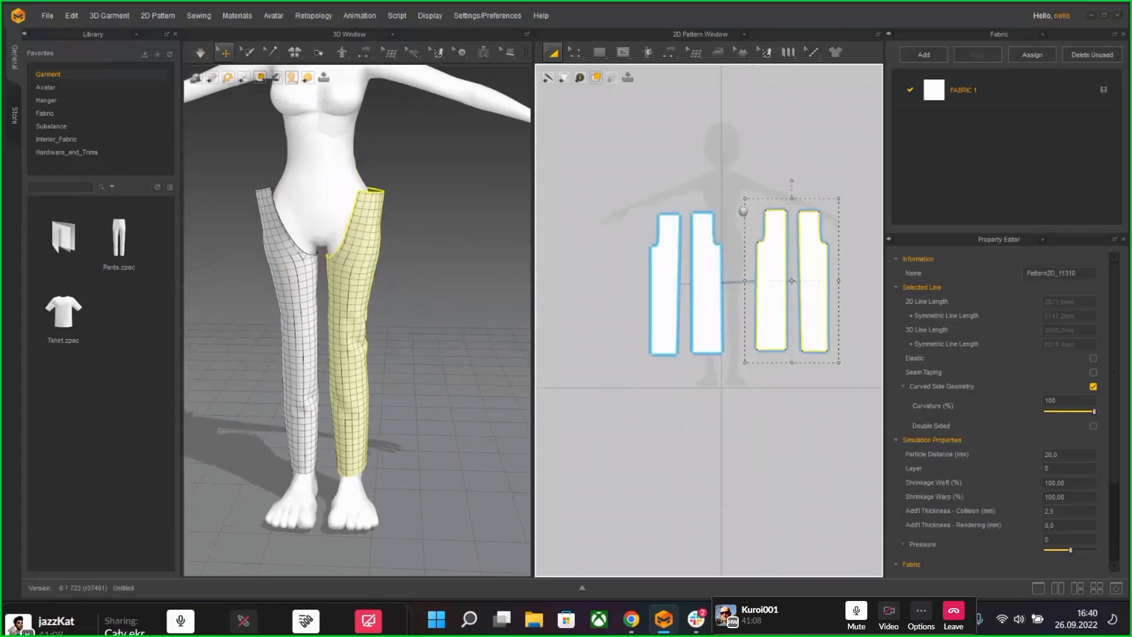
Step: With Edit Pattern, extend the right front piece's crotch point outward and down, and nudge the right back piece's outer hem corner inward
{"action": "scroll", "coordinate": [720, 232], "scroll_direction": "up", "scroll_amount": 5}
{"action": "scroll", "coordinate": [720, 232], "scroll_direction": "down", "scroll_amount": 4}
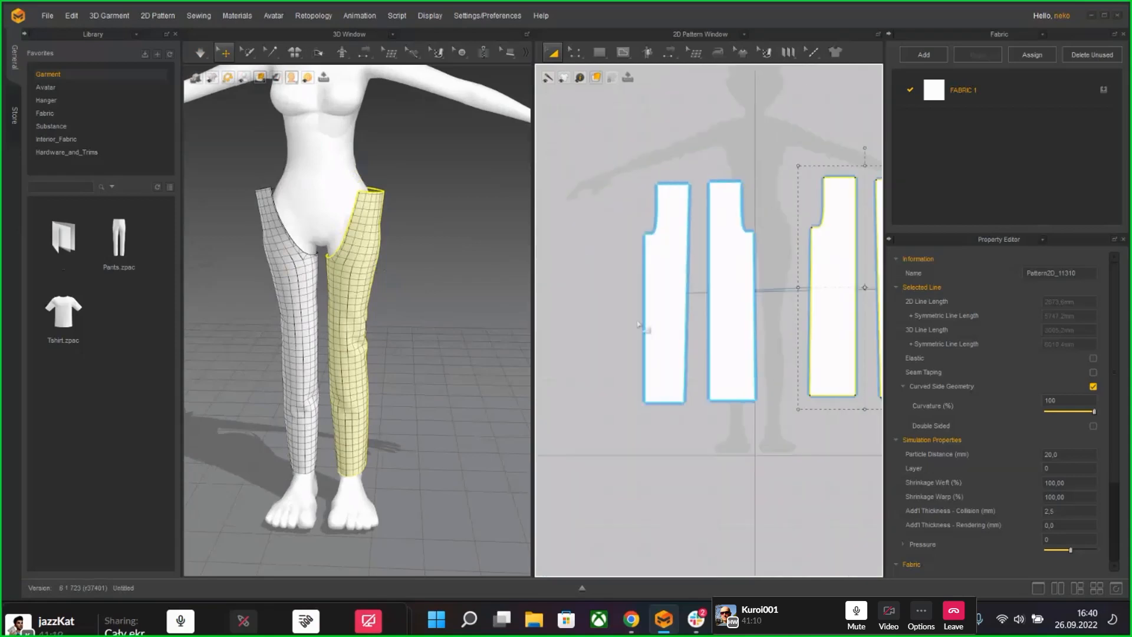
{"action": "left_click", "coordinate": [576, 53]}
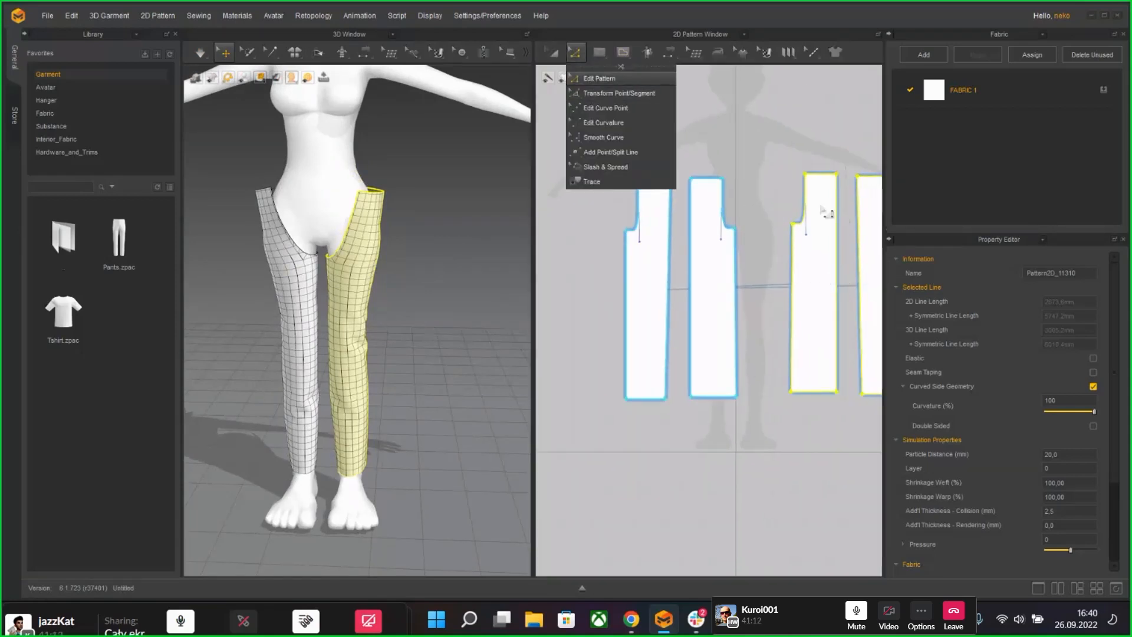
{"action": "left_click", "coordinate": [590, 83]}
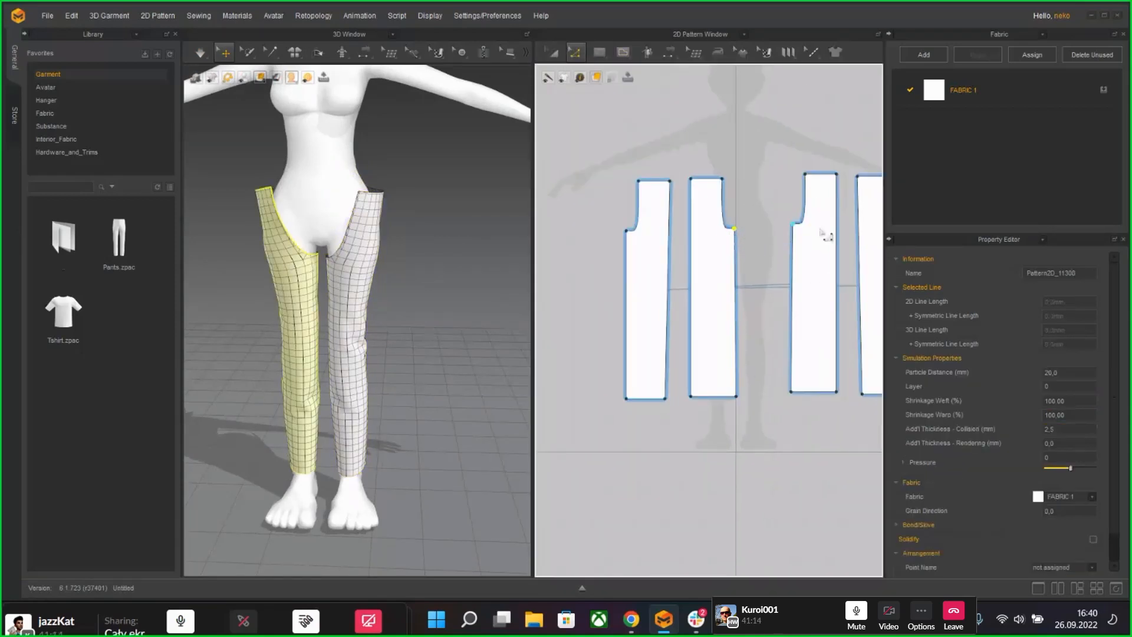
{"action": "scroll", "coordinate": [823, 234], "scroll_direction": "up", "scroll_amount": 3}
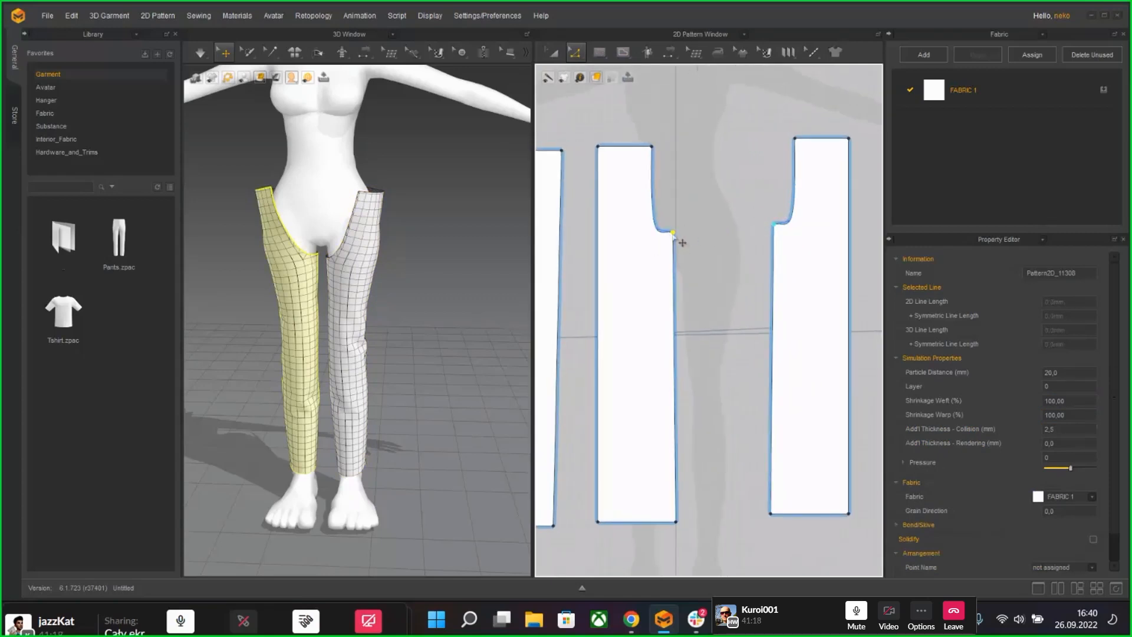
{"action": "left_click_drag", "start_coordinate": [673, 234], "coordinate": [685, 254]}
{"action": "scroll", "coordinate": [775, 270], "scroll_direction": "down", "scroll_amount": 5}
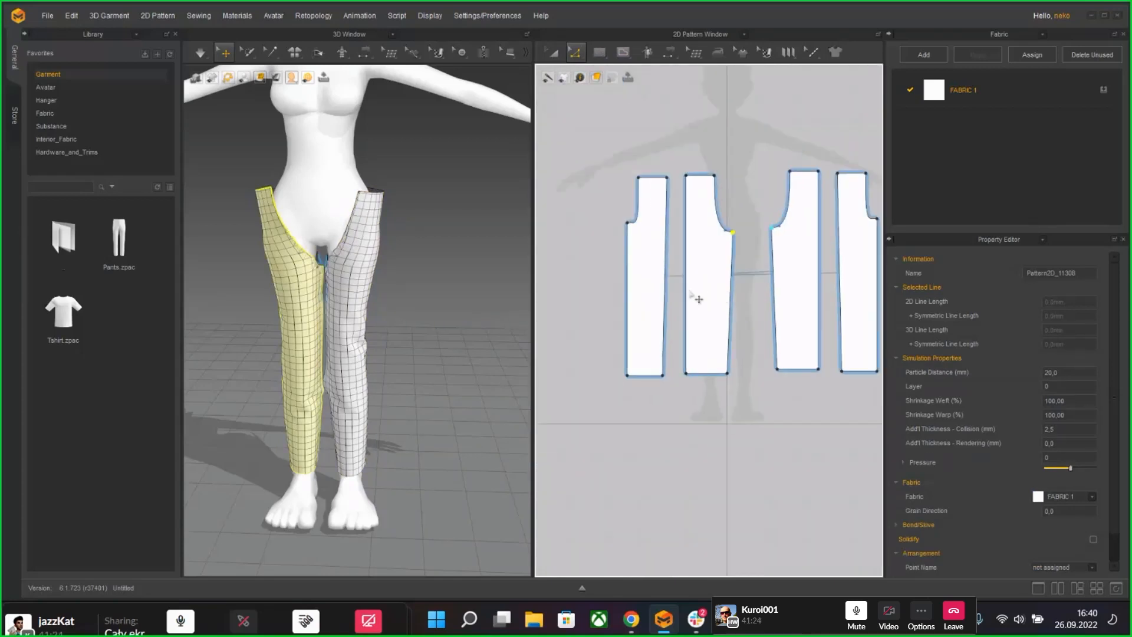
{"action": "middle_click_drag", "start_coordinate": [721, 287], "coordinate": [694, 294]}
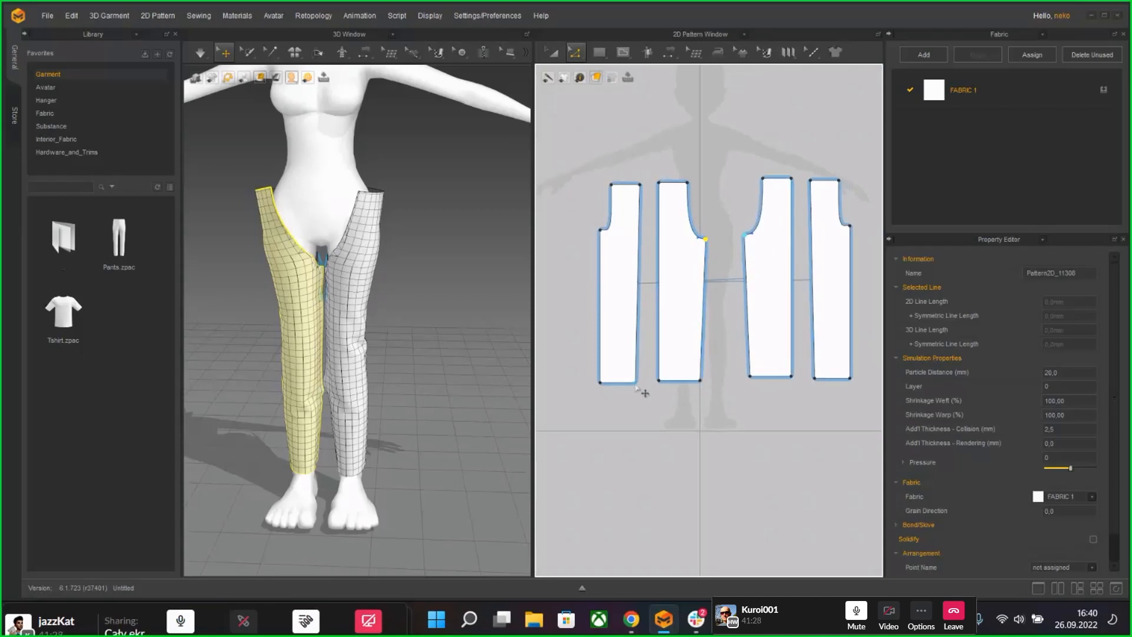
{"action": "left_click_drag", "start_coordinate": [636, 386], "coordinate": [635, 384]}
Step: Draw a narrow rectangular waistband piece above the right leg pieces and move it slightly higher with Transform Pattern
{"action": "middle_click_drag", "start_coordinate": [663, 198], "coordinate": [655, 253]}
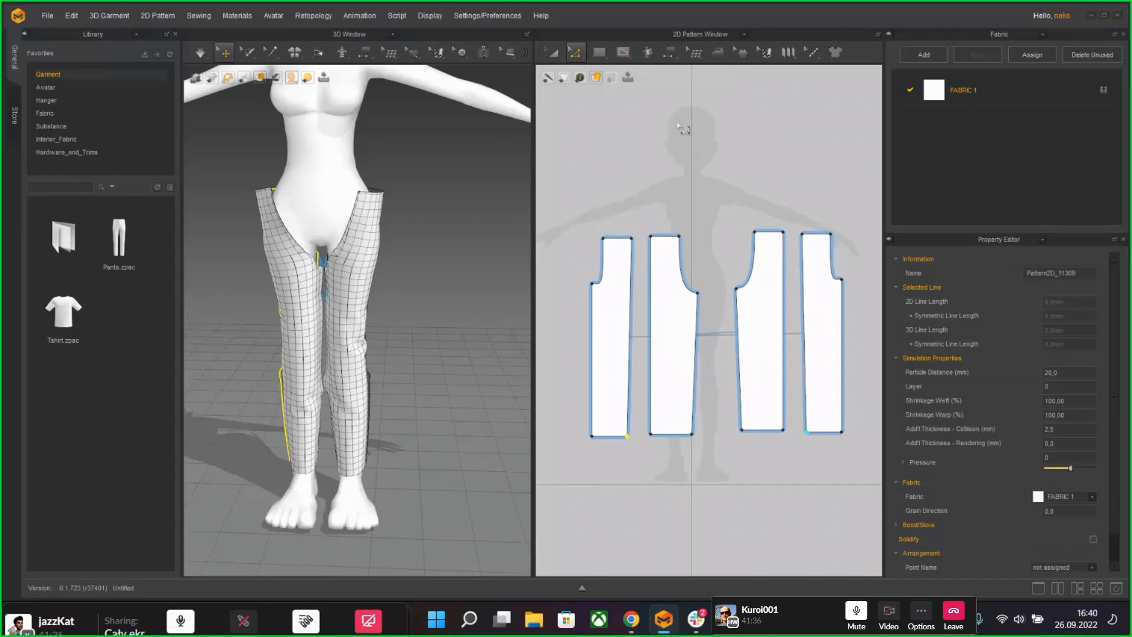
{"action": "left_click", "coordinate": [607, 52]}
{"action": "left_click", "coordinate": [615, 93]}
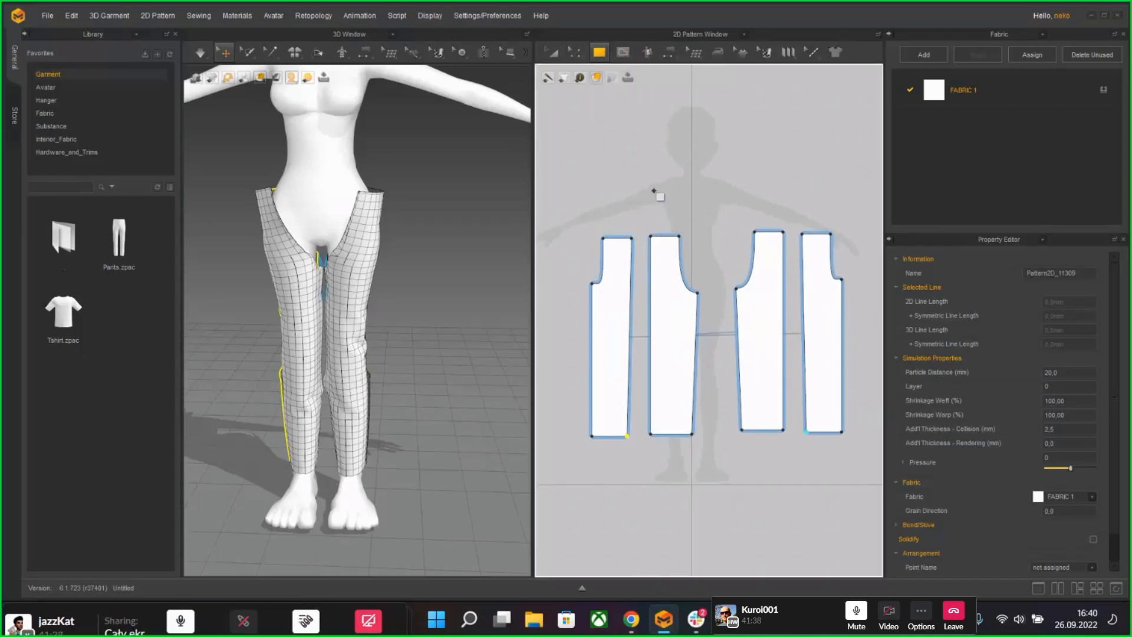
{"action": "left_click", "coordinate": [654, 190]}
{"action": "left_click", "coordinate": [642, 175]}
{"action": "left_click_drag", "start_coordinate": [603, 186], "coordinate": [675, 195]}
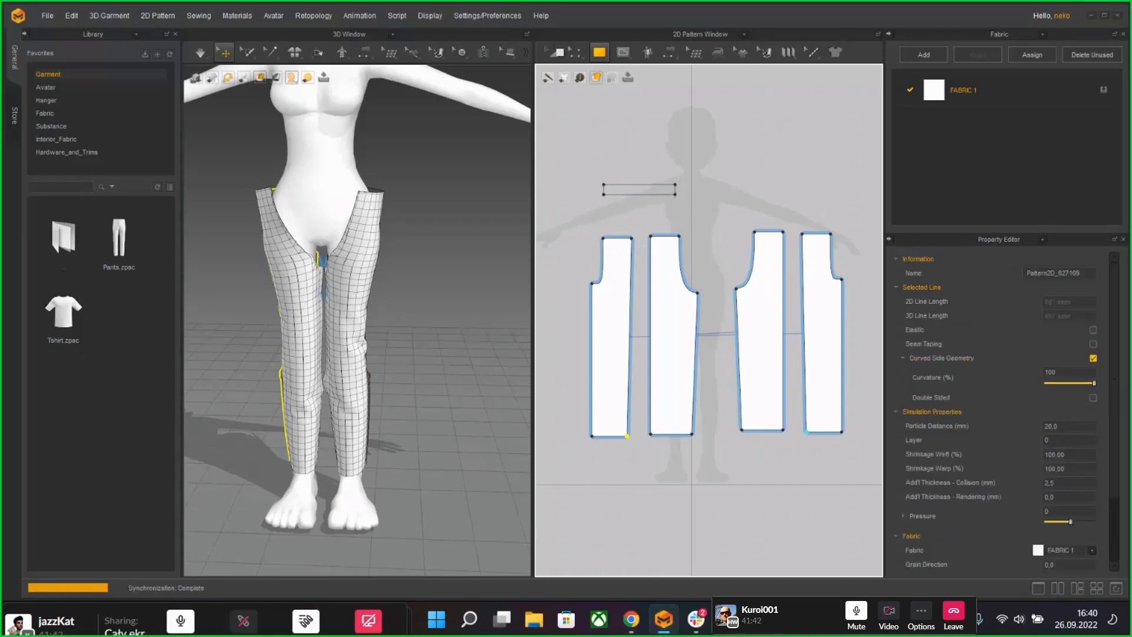
{"action": "left_click", "coordinate": [552, 52]}
{"action": "left_click", "coordinate": [654, 189]}
{"action": "left_click_drag", "start_coordinate": [656, 192], "coordinate": [669, 177]}
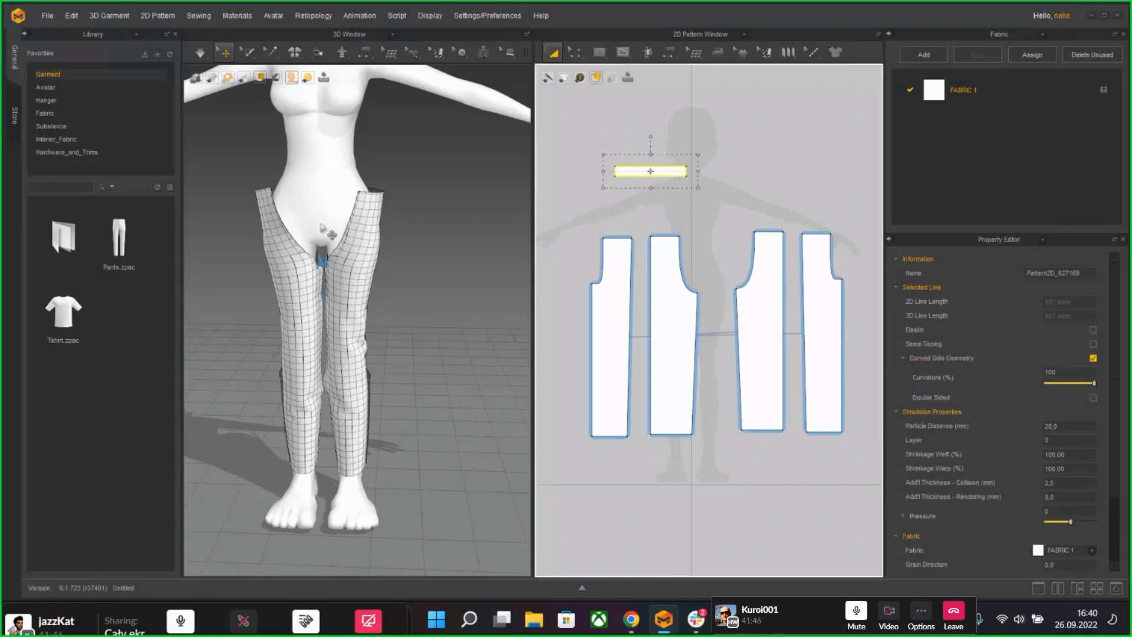
Step: Convert the new waistband piece's triangle mesh to quads with Remeshing
{"action": "scroll", "coordinate": [322, 228], "scroll_direction": "down", "scroll_amount": 5}
{"action": "right_click_drag", "start_coordinate": [322, 228], "coordinate": [355, 228]}
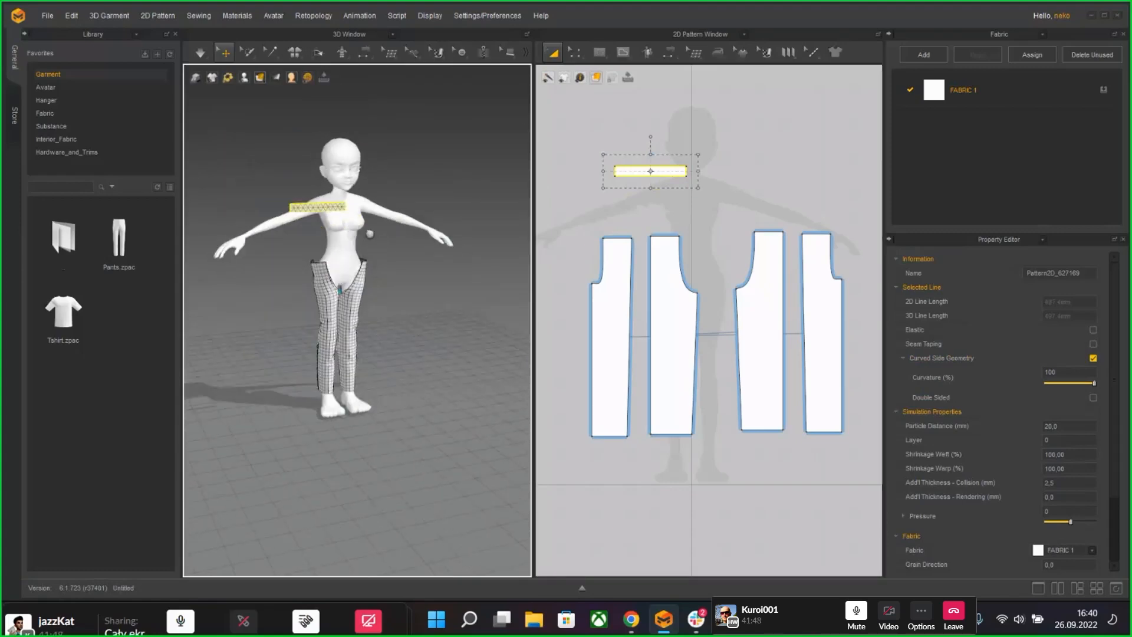
{"action": "scroll", "coordinate": [335, 221], "scroll_direction": "up", "scroll_amount": 8}
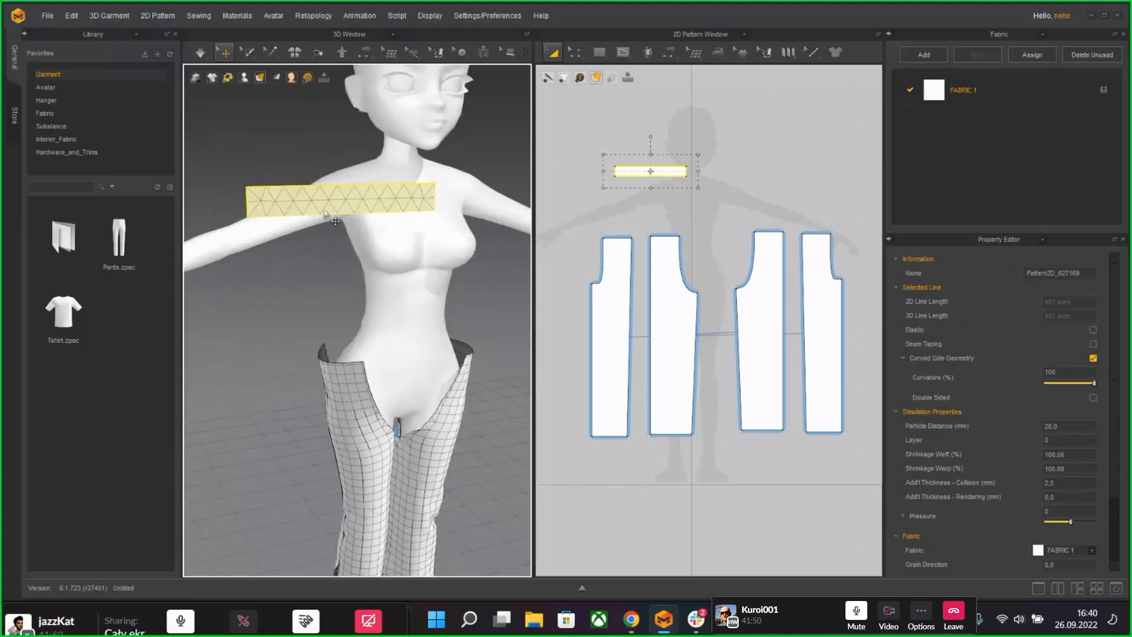
{"action": "right_click", "coordinate": [325, 213]}
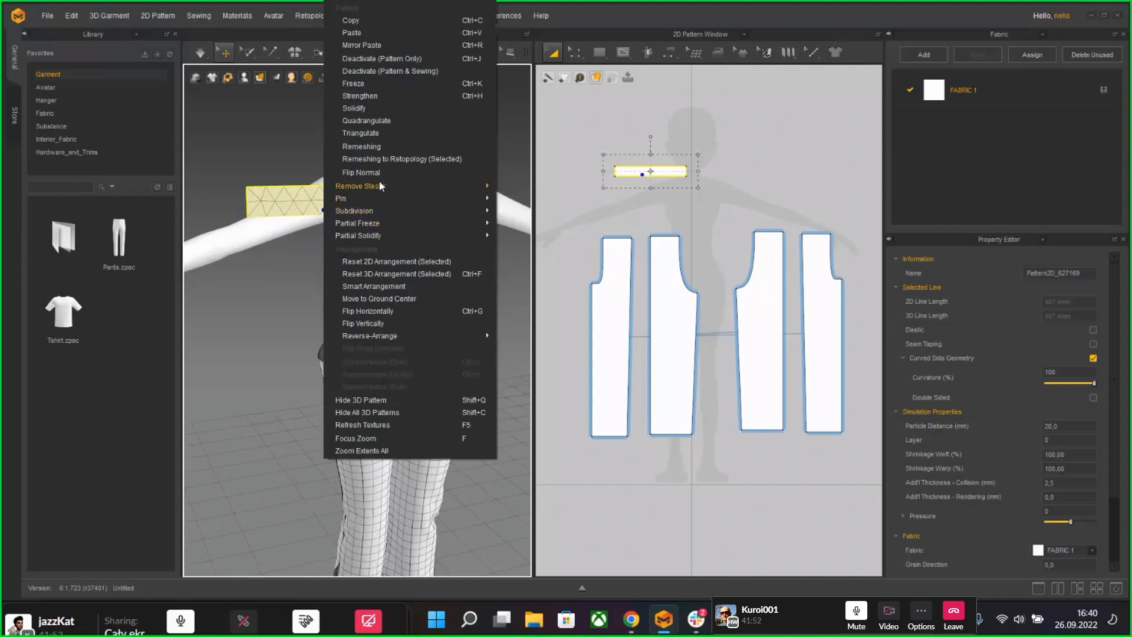
{"action": "left_click", "coordinate": [377, 145]}
Step: Move the waistband piece in 3D to sit horizontally in front of the avatar's waist, just above the trouser legs
{"action": "left_click_drag", "start_coordinate": [347, 204], "coordinate": [480, 334]}
{"action": "right_click_drag", "start_coordinate": [422, 339], "coordinate": [462, 361]}
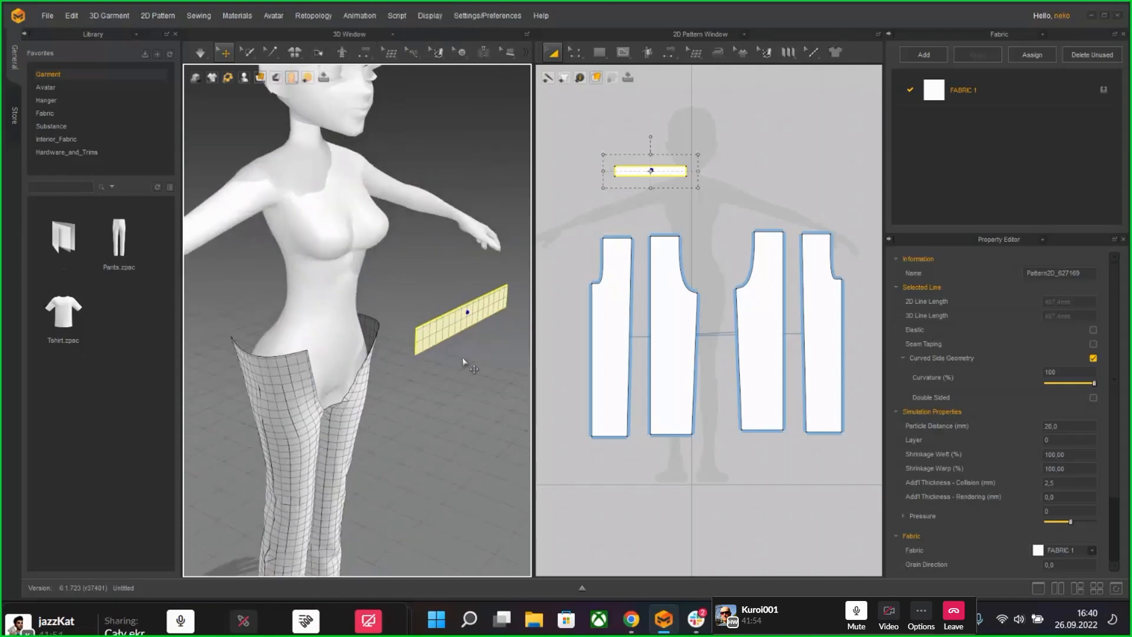
{"action": "left_click_drag", "start_coordinate": [445, 333], "coordinate": [353, 343]}
{"action": "right_click_drag", "start_coordinate": [407, 349], "coordinate": [341, 362]}
{"action": "middle_click_drag", "start_coordinate": [445, 355], "coordinate": [342, 358]}
{"action": "left_click_drag", "start_coordinate": [341, 328], "coordinate": [435, 328]}
{"action": "right_click_drag", "start_coordinate": [436, 328], "coordinate": [499, 372]}
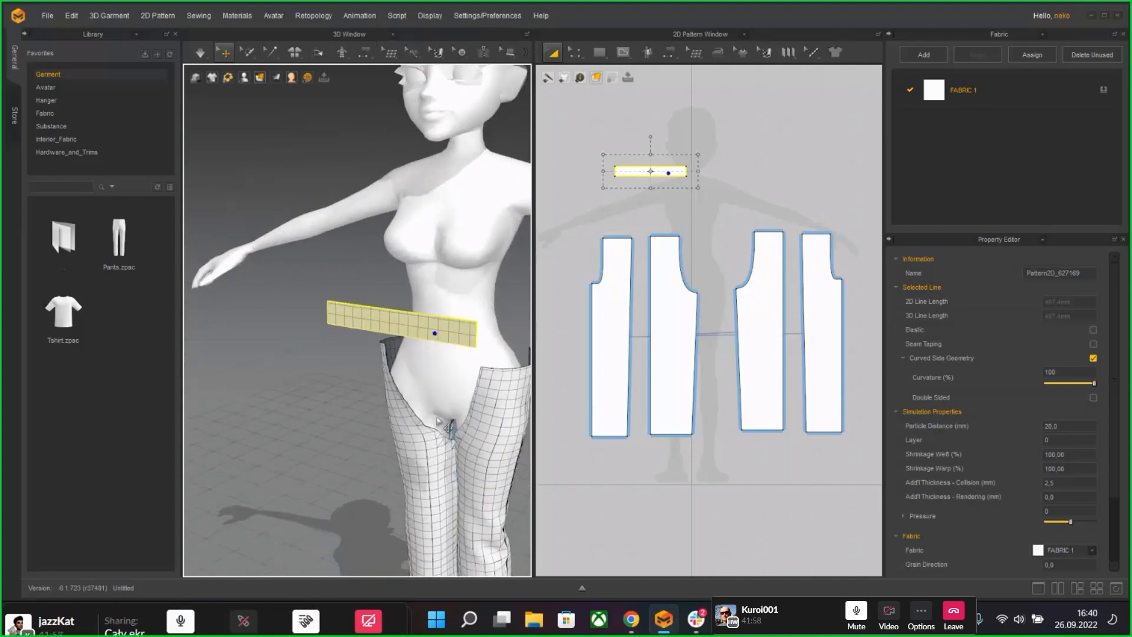
{"action": "middle_click_drag", "start_coordinate": [444, 424], "coordinate": [401, 369]}
{"action": "right_click_drag", "start_coordinate": [401, 368], "coordinate": [396, 319]}
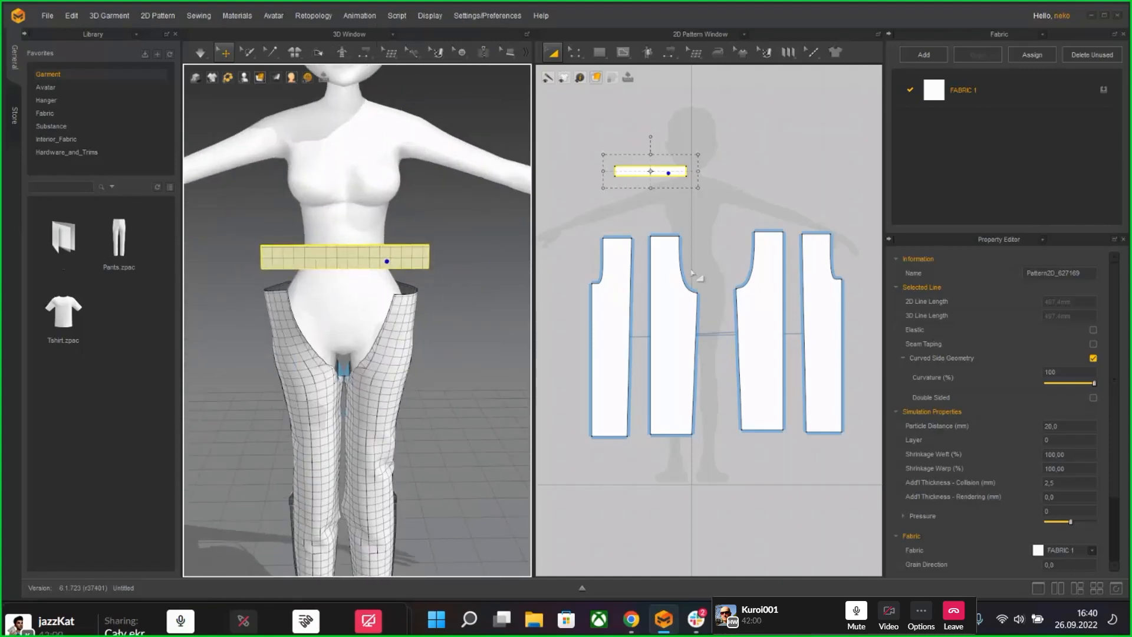
Step: With Segment Sewing, sew the crotch curves of the two inner front leg pieces together
{"action": "scroll", "coordinate": [715, 278], "scroll_direction": "up", "scroll_amount": 5}
{"action": "scroll", "coordinate": [708, 286], "scroll_direction": "down", "scroll_amount": 6}
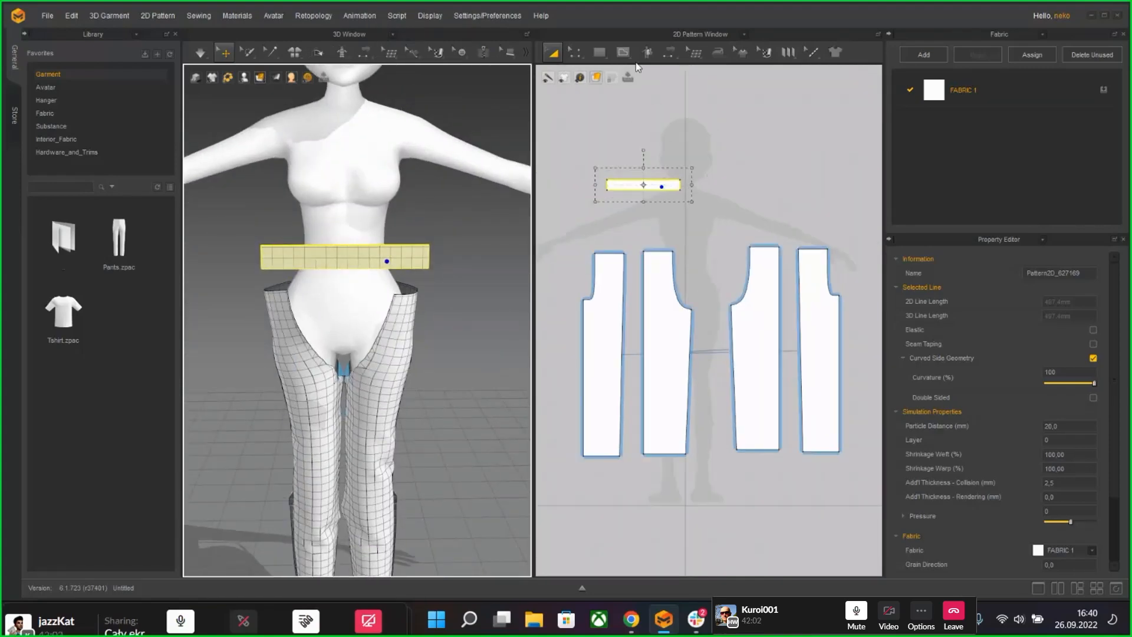
{"action": "left_click", "coordinate": [671, 52]}
{"action": "left_click", "coordinate": [695, 78]}
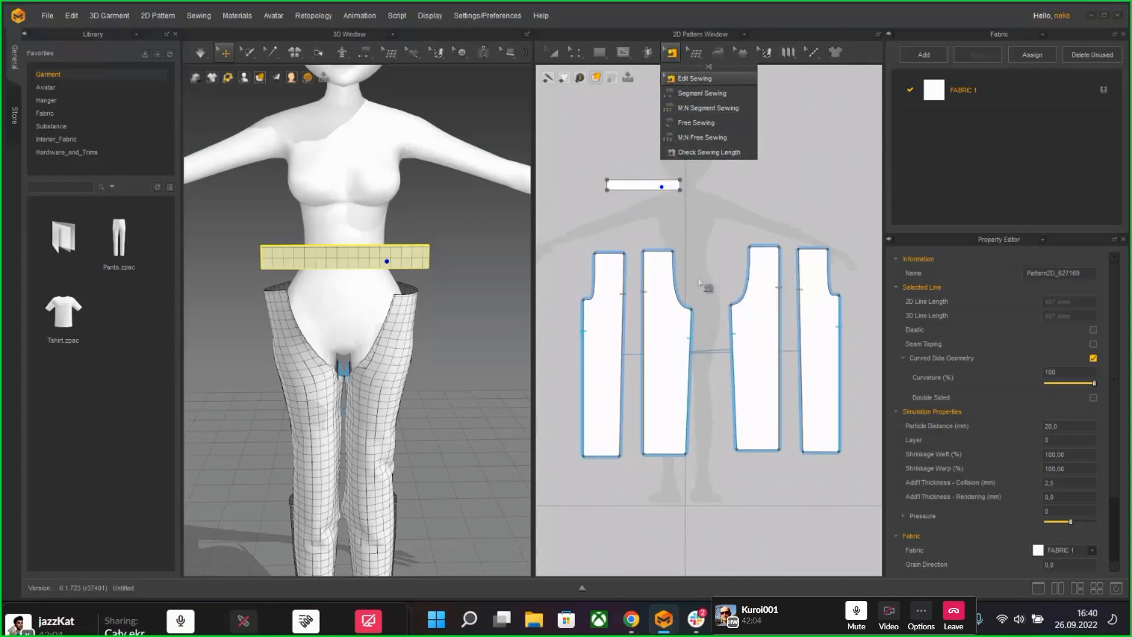
{"action": "scroll", "coordinate": [712, 298], "scroll_direction": "up", "scroll_amount": 5}
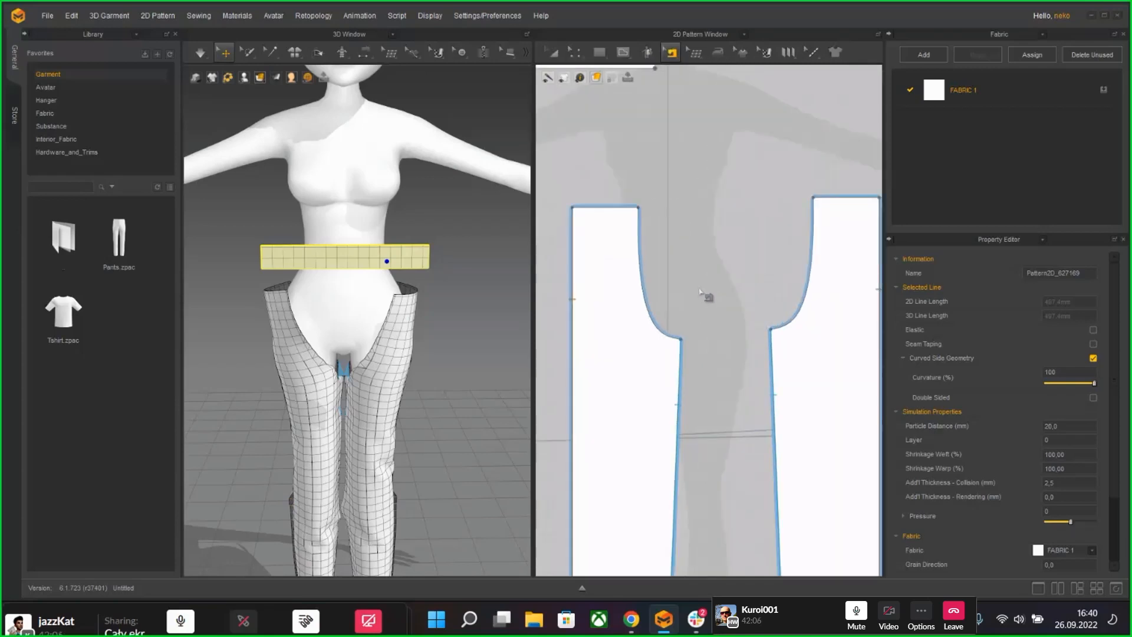
{"action": "left_click", "coordinate": [671, 54]}
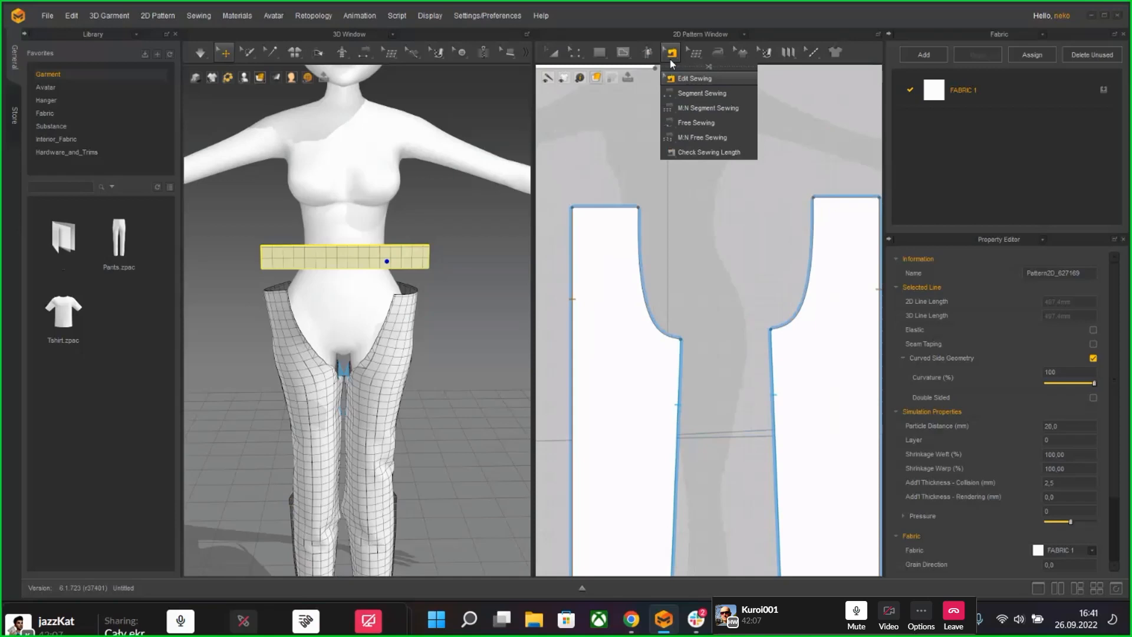
{"action": "left_click", "coordinate": [689, 93]}
{"action": "left_click", "coordinate": [658, 318]}
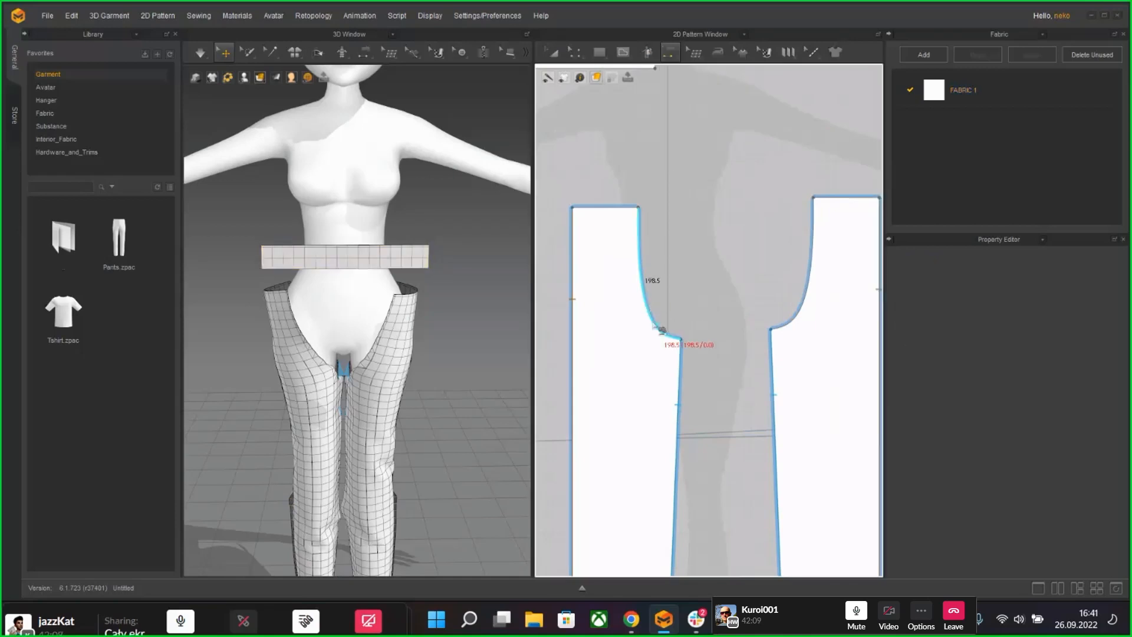
{"action": "left_click", "coordinate": [785, 323]}
Step: Briefly simulate the trousers to test the new crotch seam, stop the simulation and undo the draping
{"action": "key", "text": "space"}
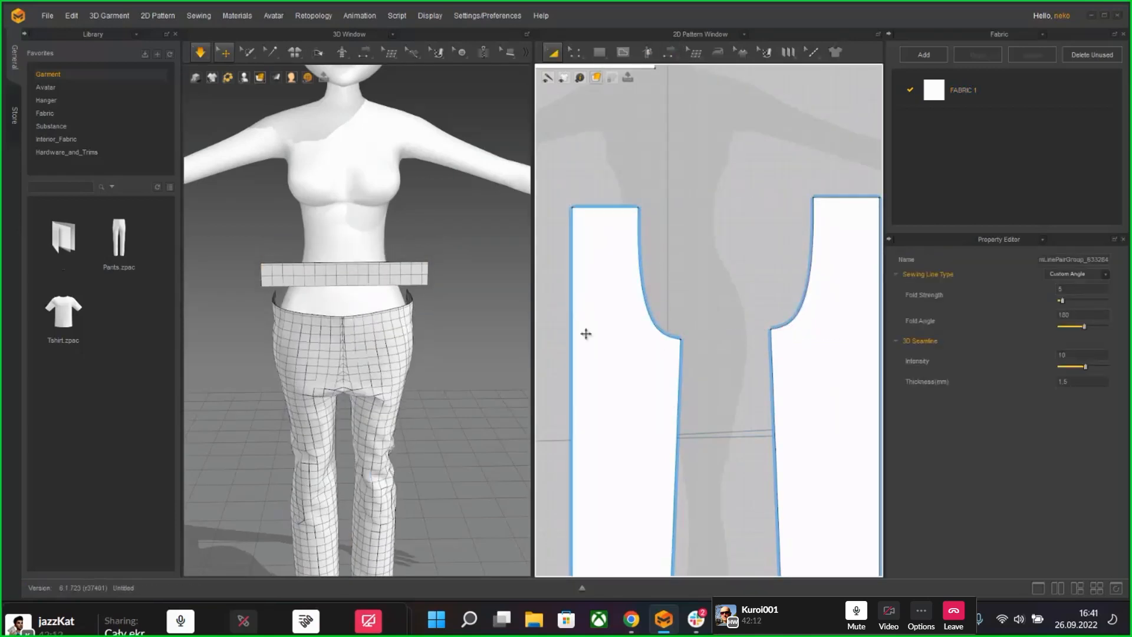
{"action": "key", "text": "space"}
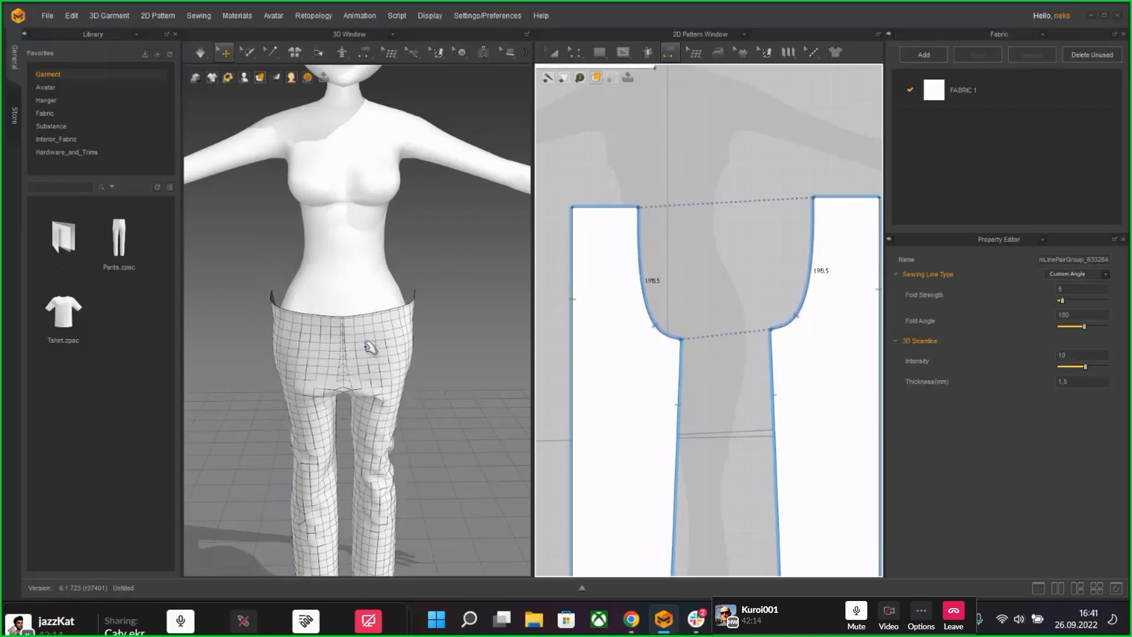
{"action": "scroll", "coordinate": [401, 367], "scroll_direction": "down", "scroll_amount": 5}
{"action": "middle_click_drag", "start_coordinate": [429, 411], "coordinate": [405, 363]}
{"action": "key", "text": "ctrl+z"}
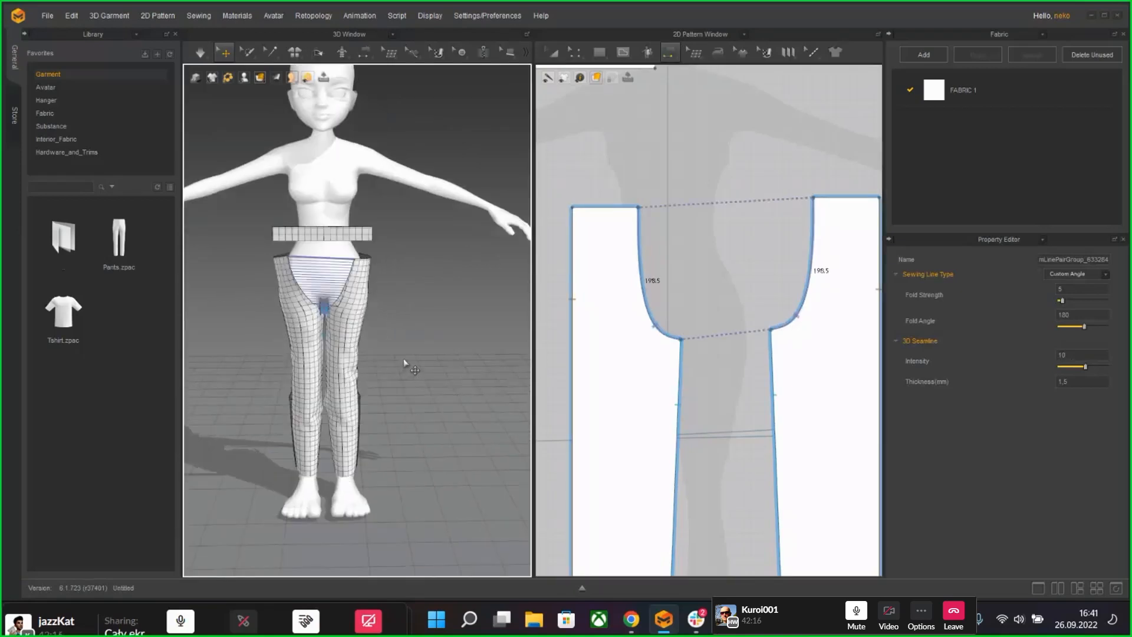
{"action": "right_click_drag", "start_coordinate": [312, 301], "coordinate": [259, 300]}
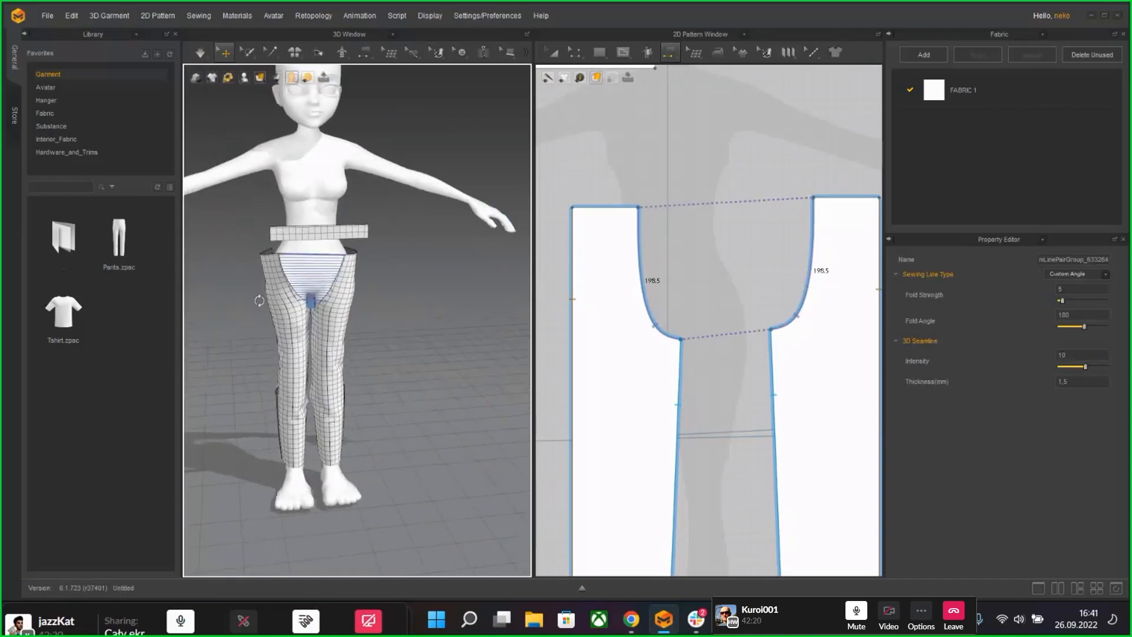
{"action": "left_click", "coordinate": [353, 242]}
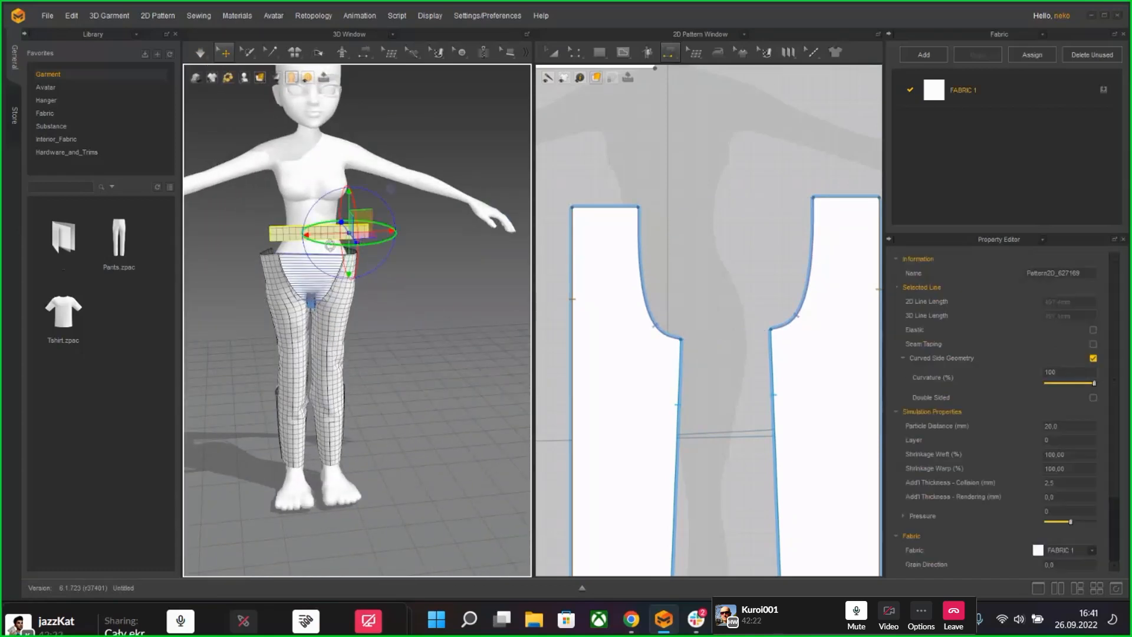
{"action": "scroll", "coordinate": [386, 323], "scroll_direction": "down", "scroll_amount": 3}
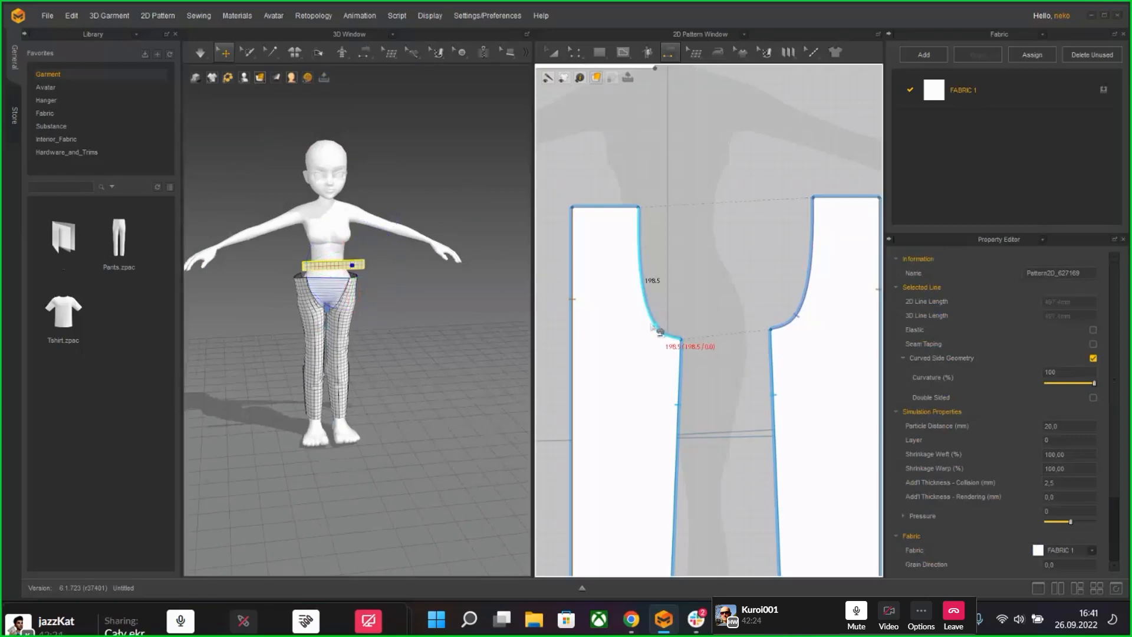
{"action": "right_click", "coordinate": [676, 168]}
{"action": "left_click", "coordinate": [680, 156]}
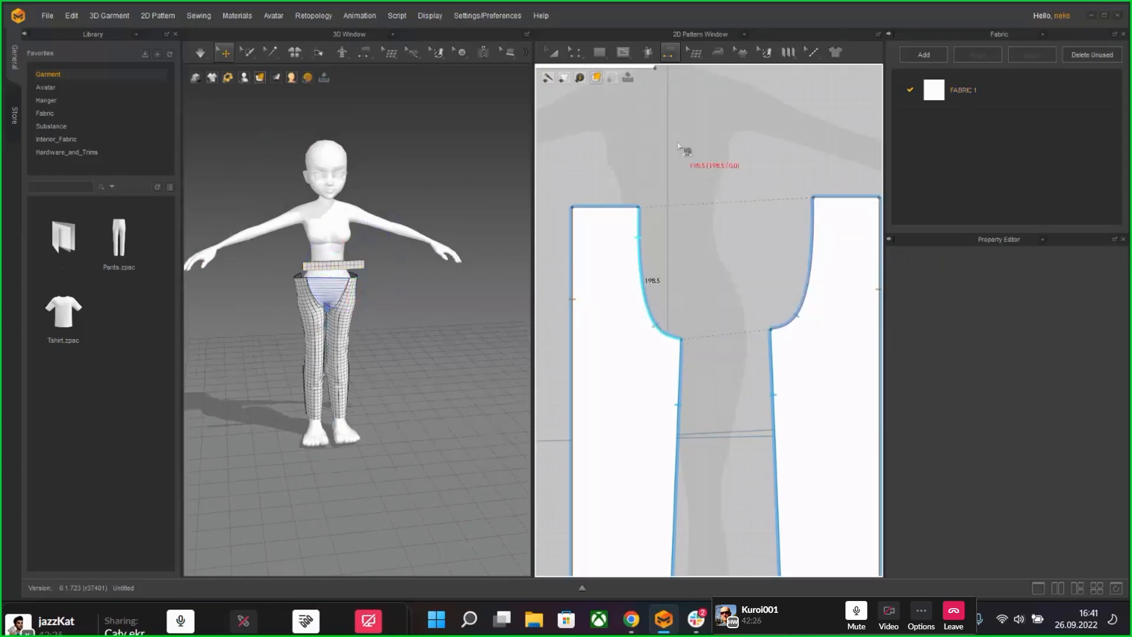
{"action": "scroll", "coordinate": [686, 167], "scroll_direction": "down", "scroll_amount": 5}
{"action": "scroll", "coordinate": [678, 195], "scroll_direction": "up", "scroll_amount": 3}
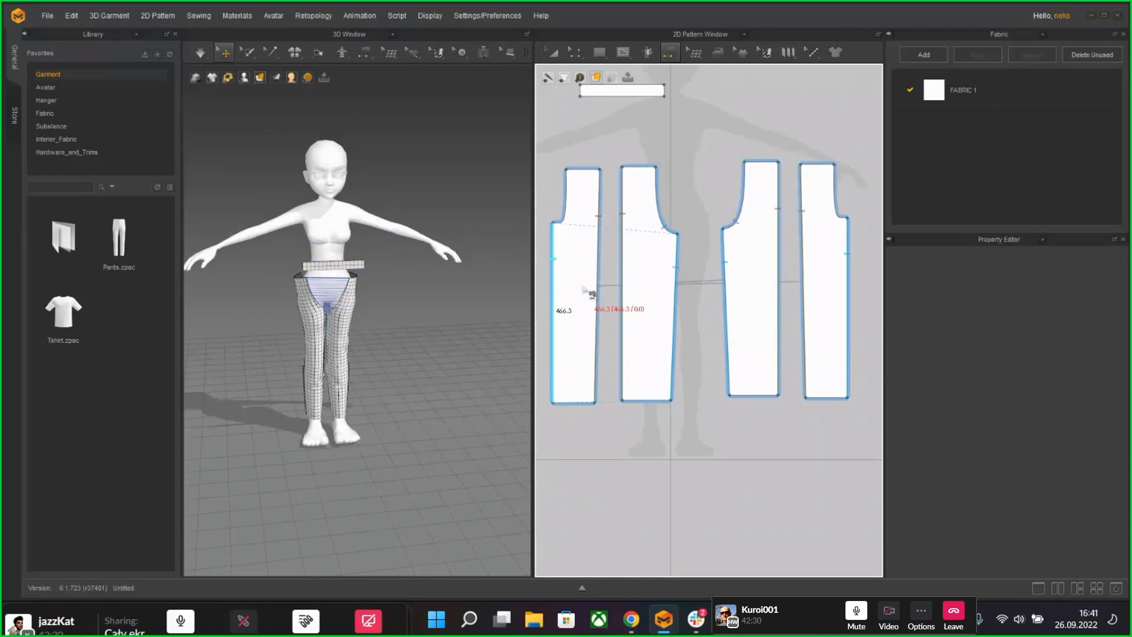
{"action": "middle_click_drag", "start_coordinate": [372, 341], "coordinate": [409, 349]}
{"action": "key", "text": "2"}
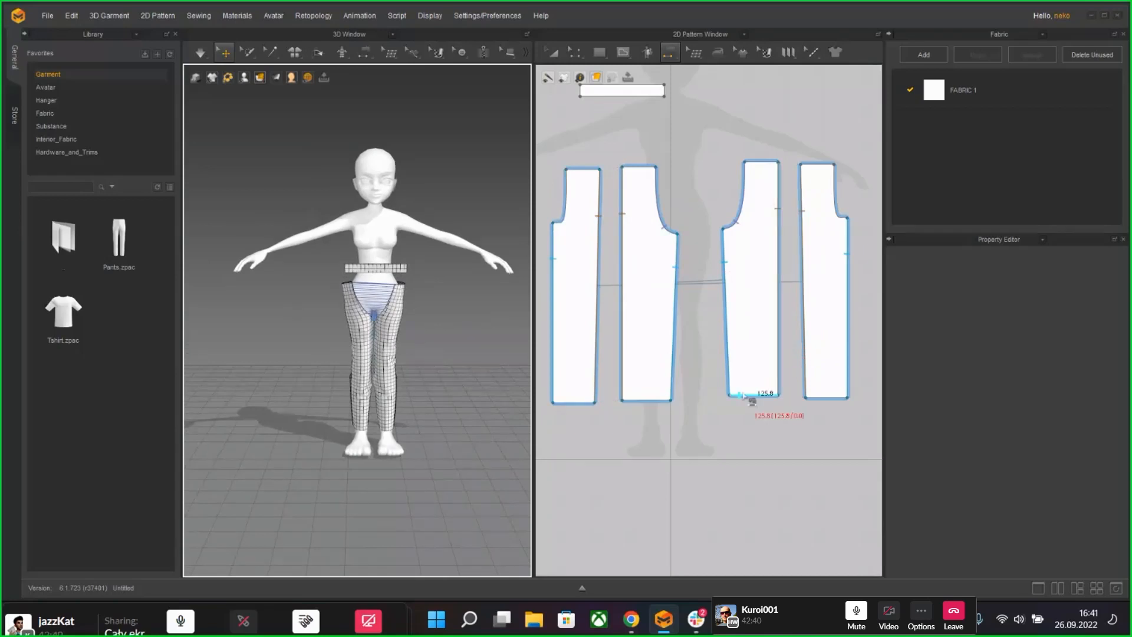
Step: Select the two right-hand leg pieces with Transform Pattern and remove their linked editing, leaving nothing selected
{"action": "left_click", "coordinate": [551, 53]}
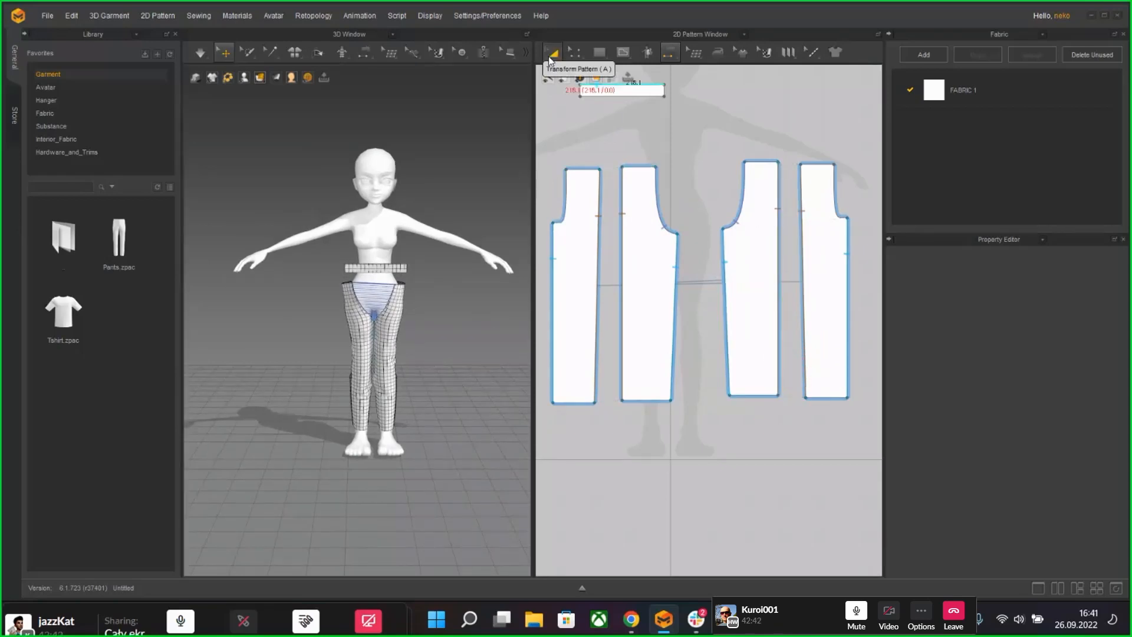
{"action": "left_click", "coordinate": [747, 275]}
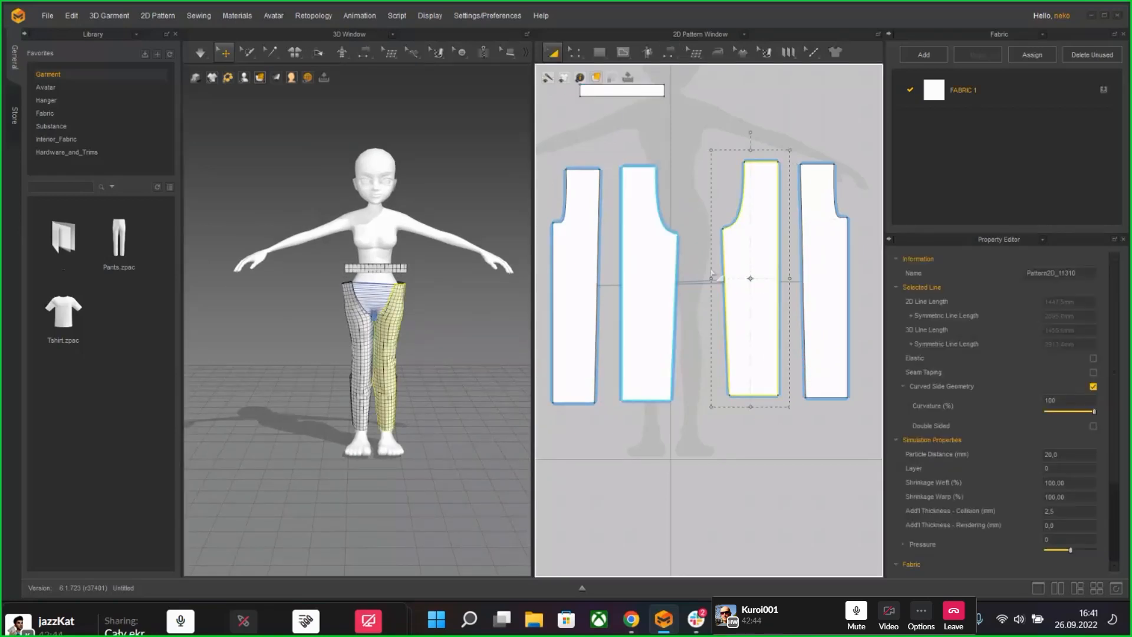
{"action": "left_click", "coordinate": [833, 326], "text": "shift"}
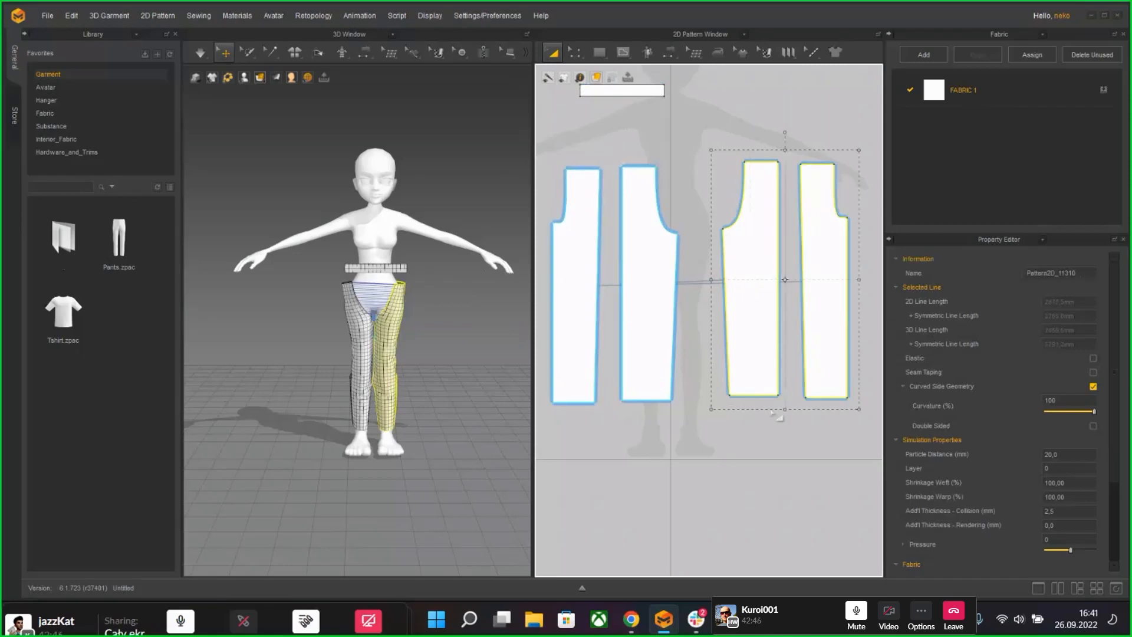
{"action": "right_click", "coordinate": [779, 184]}
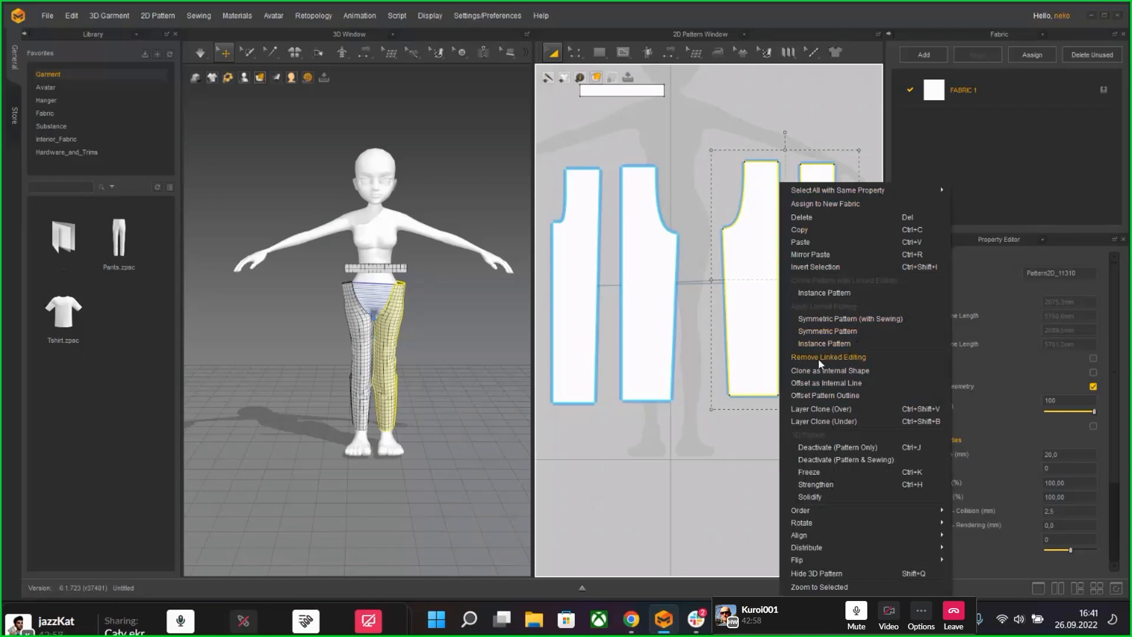
{"action": "left_click", "coordinate": [856, 362]}
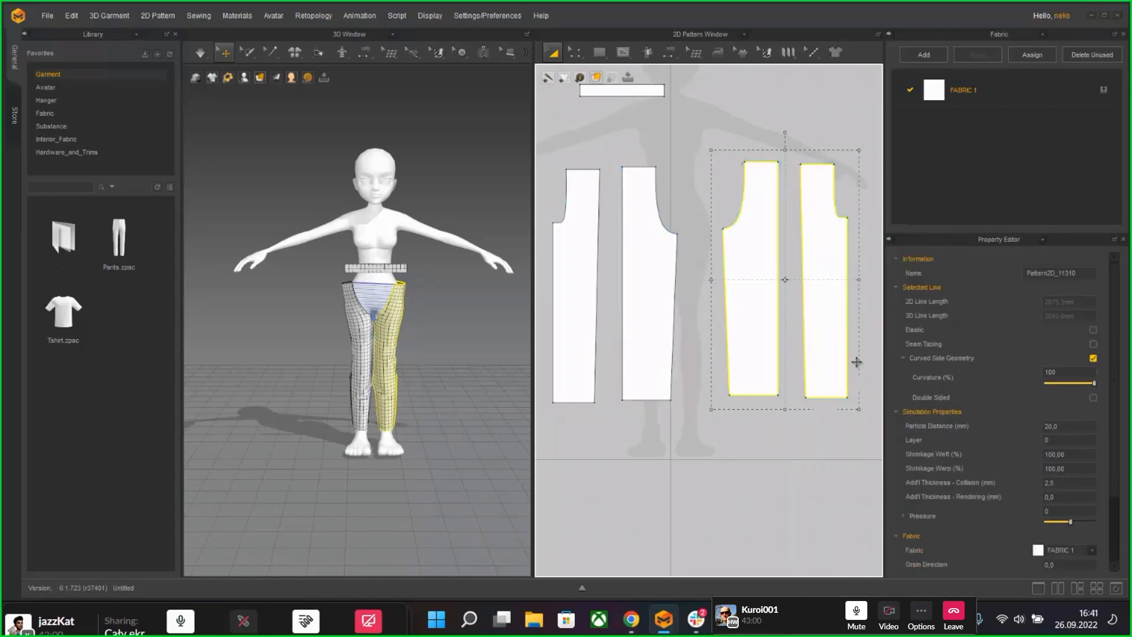
{"action": "left_click", "coordinate": [321, 399]}
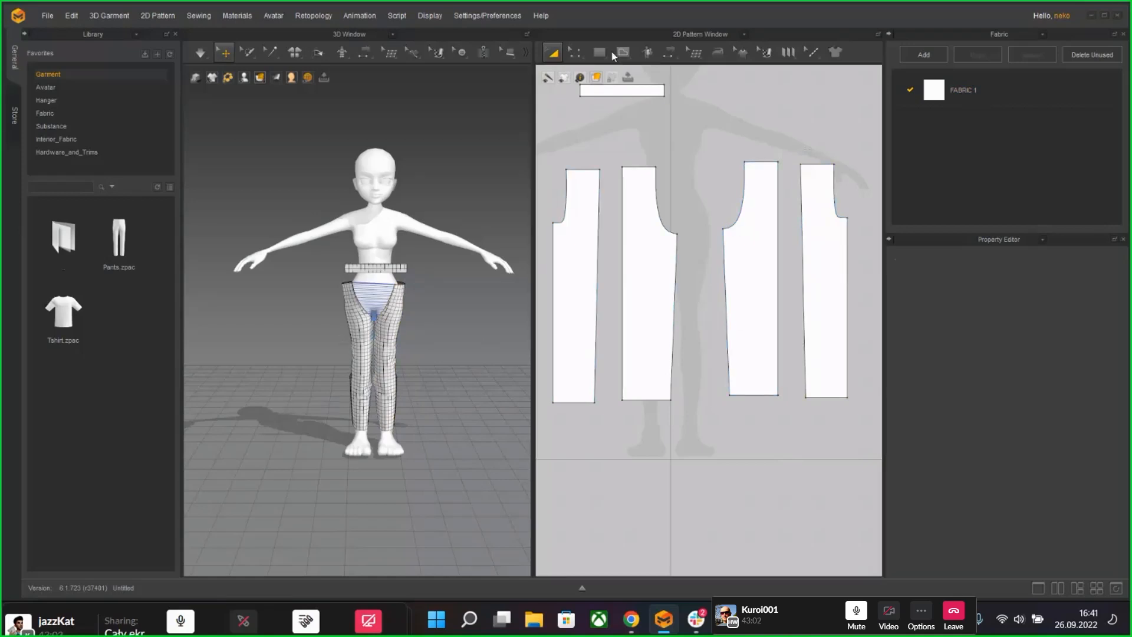
Step: Activate Edit Pattern for the unlinked leg pieces and look closely at the inner pieces' crotch corners
{"action": "left_click", "coordinate": [571, 51]}
{"action": "scroll", "coordinate": [702, 248], "scroll_direction": "up", "scroll_amount": 5}
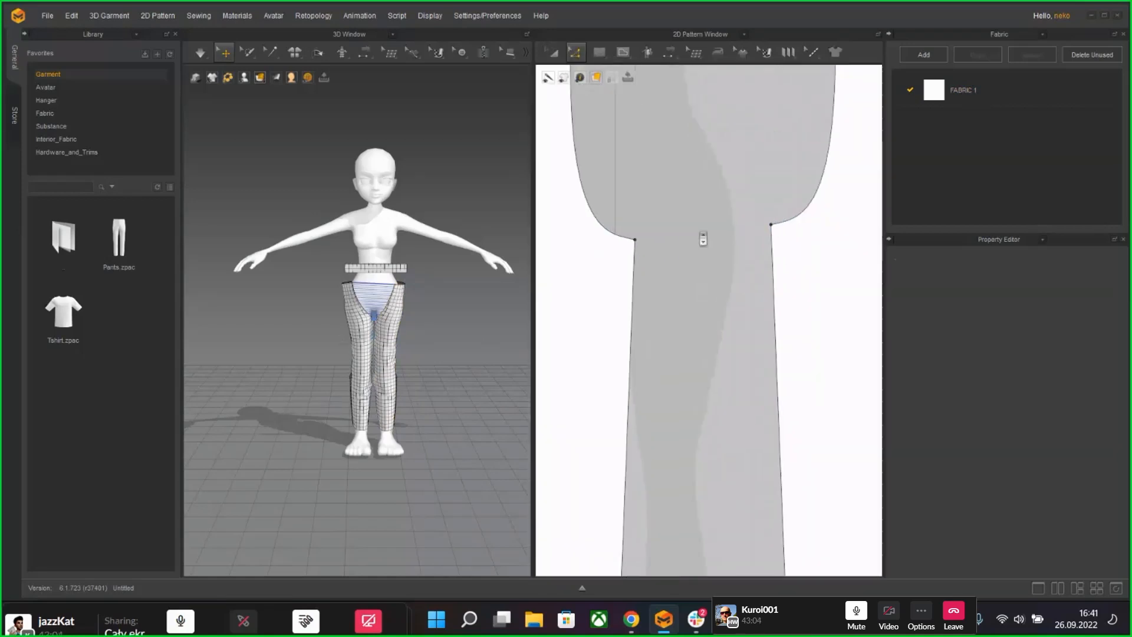
{"action": "scroll", "coordinate": [700, 236], "scroll_direction": "down", "scroll_amount": 4}
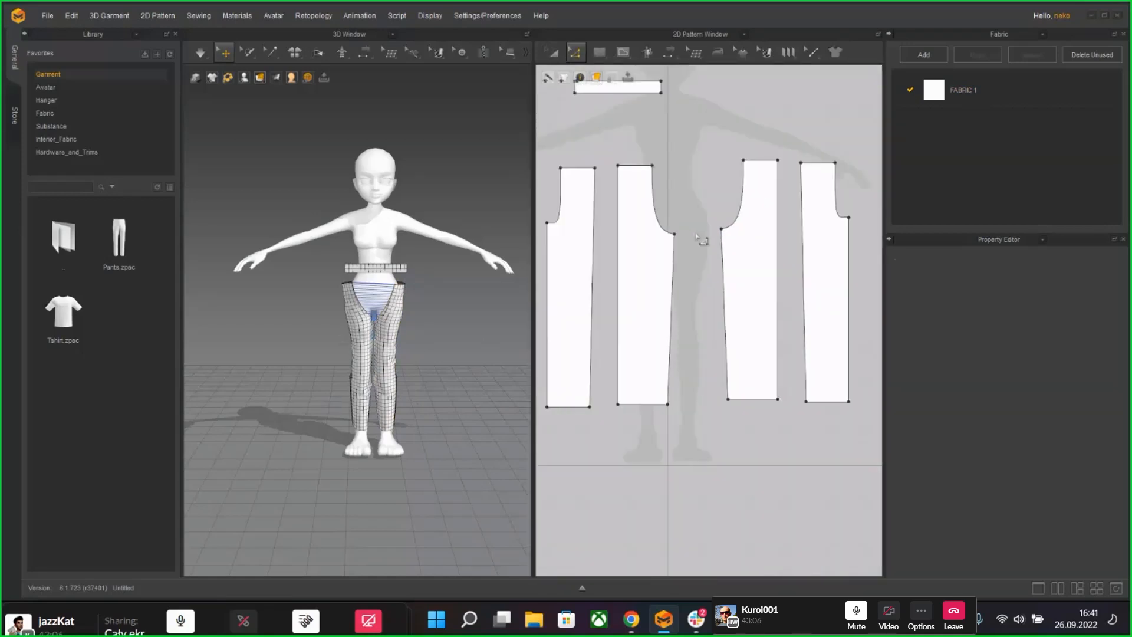
Step: Try pulling the crotch corner of the left front leg panel inward, and undo the change
{"action": "scroll", "coordinate": [699, 238], "scroll_direction": "up", "scroll_amount": 3}
{"action": "scroll", "coordinate": [699, 240], "scroll_direction": "down", "scroll_amount": 2}
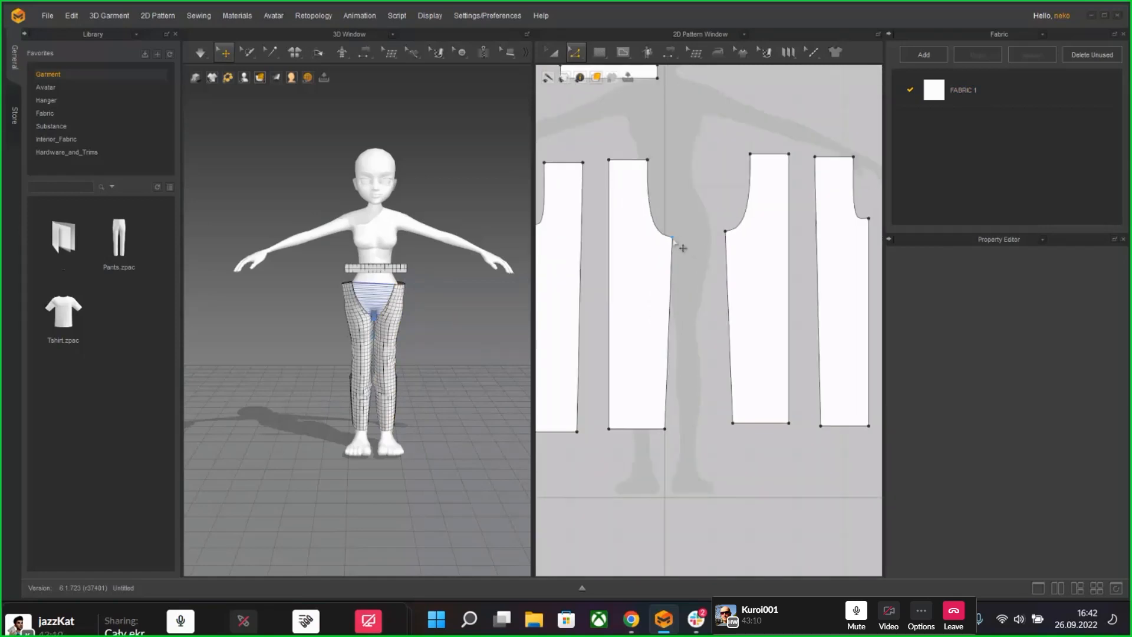
{"action": "left_click_drag", "start_coordinate": [673, 239], "coordinate": [640, 245]}
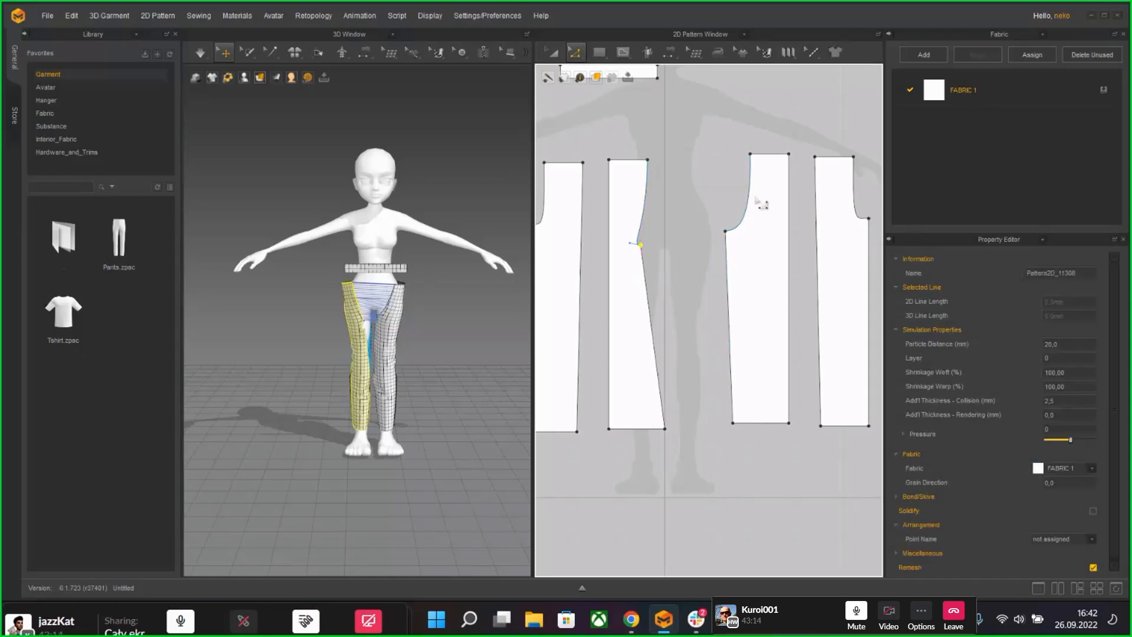
{"action": "key", "text": "ctrl+z"}
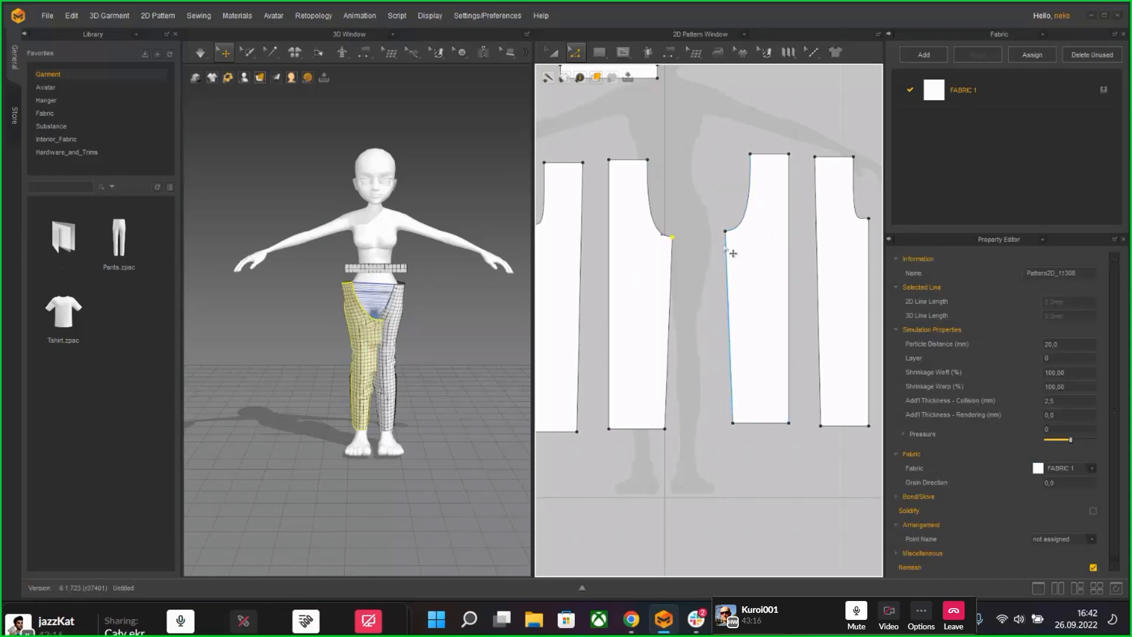
{"action": "key", "text": "Escape"}
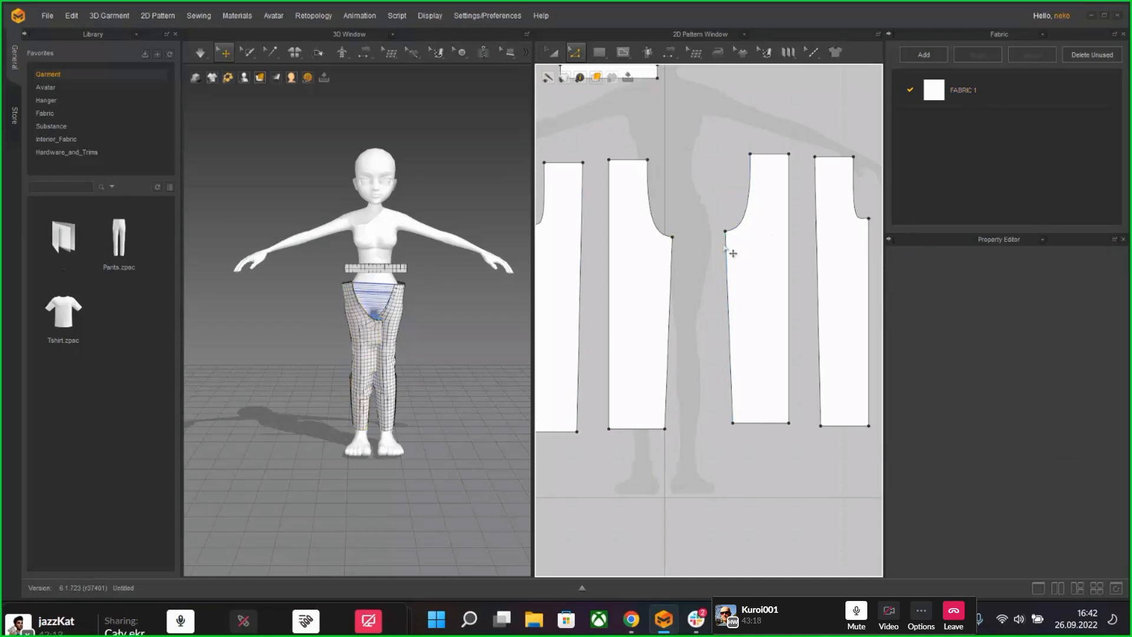
Step: Undo earlier changes to restore the linked symmetric editing between the left and right leg panels
{"action": "left_click", "coordinate": [733, 253]}
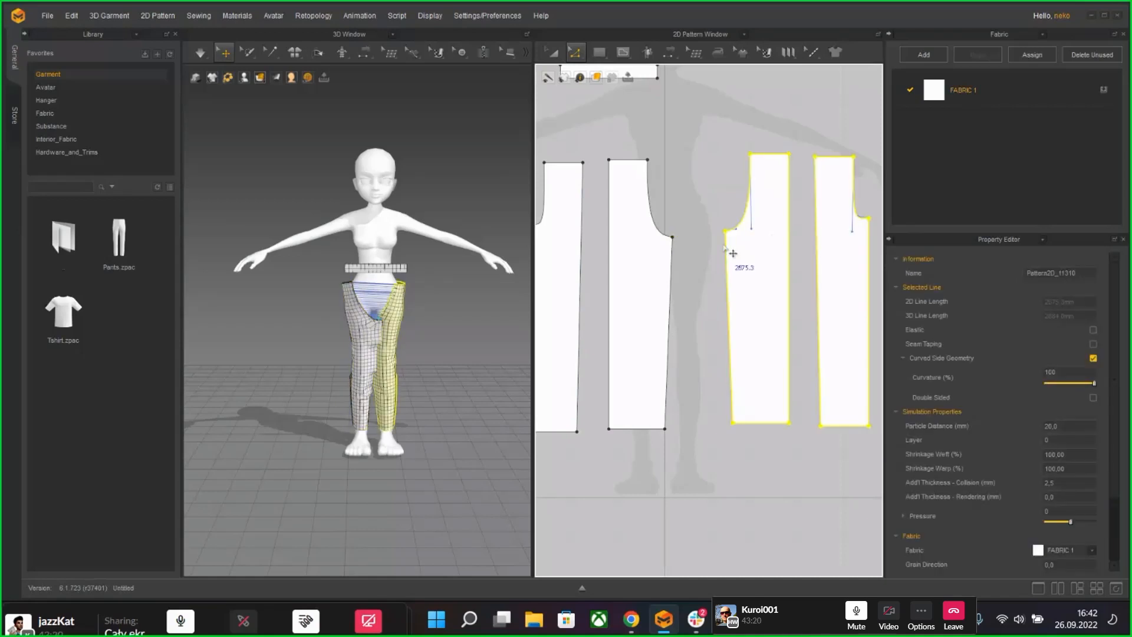
{"action": "key", "text": "ctrl+z"}
{"action": "left_click", "coordinate": [710, 206]}
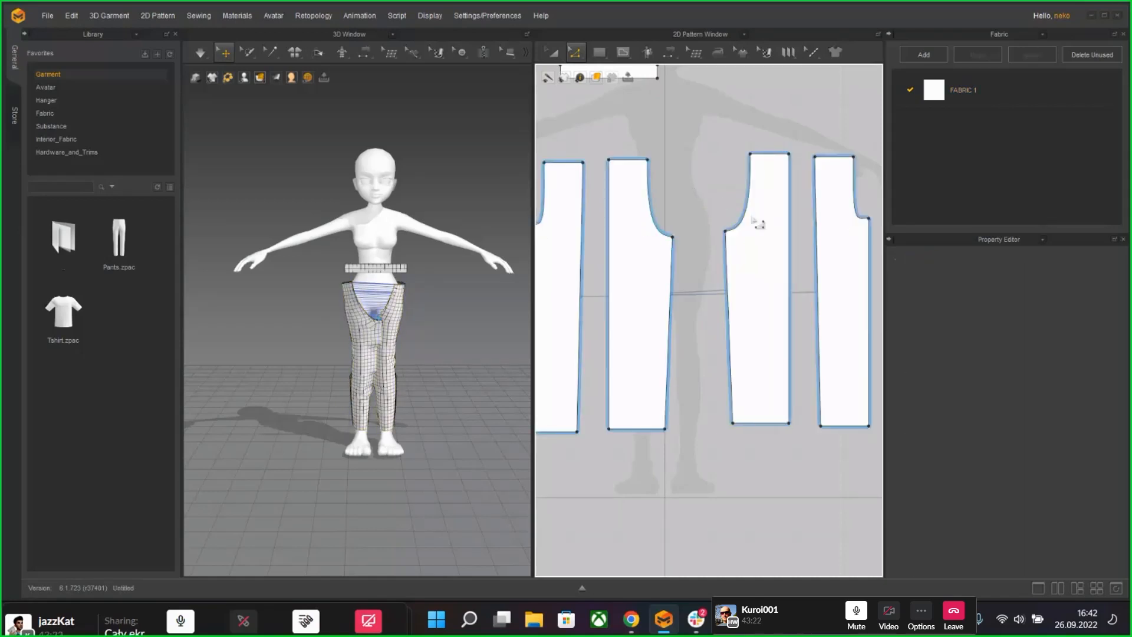
Step: Check the linked-editing options offered for the two leg panels on the right side of the pattern layout
{"action": "left_click", "coordinate": [552, 53]}
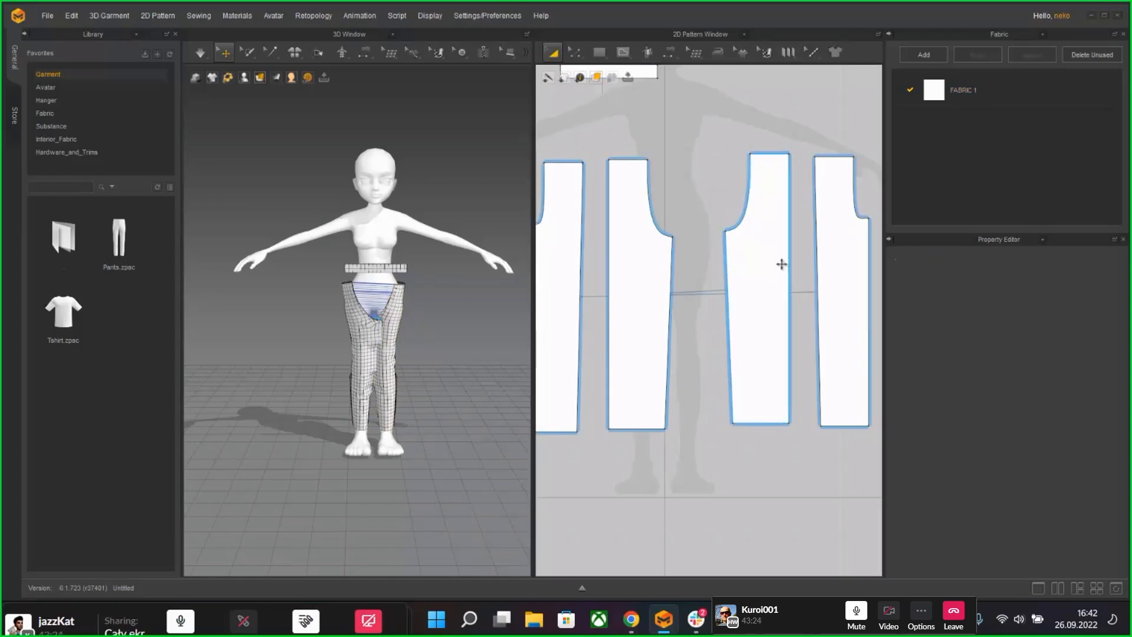
{"action": "left_click", "coordinate": [783, 263]}
{"action": "right_click", "coordinate": [839, 281]}
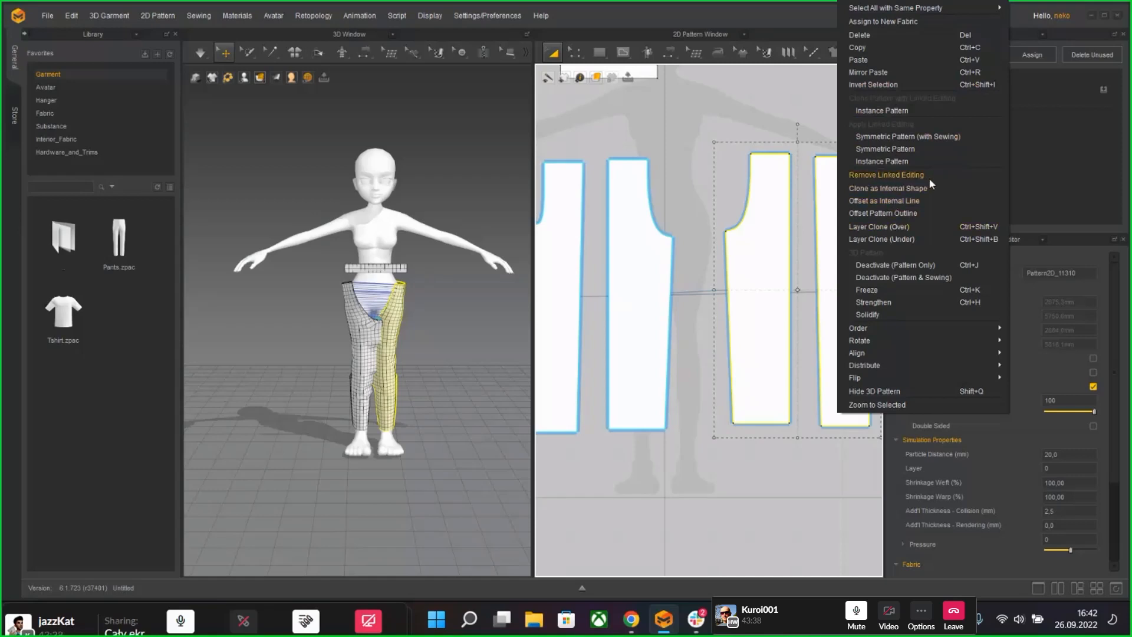
{"action": "left_click", "coordinate": [735, 139]}
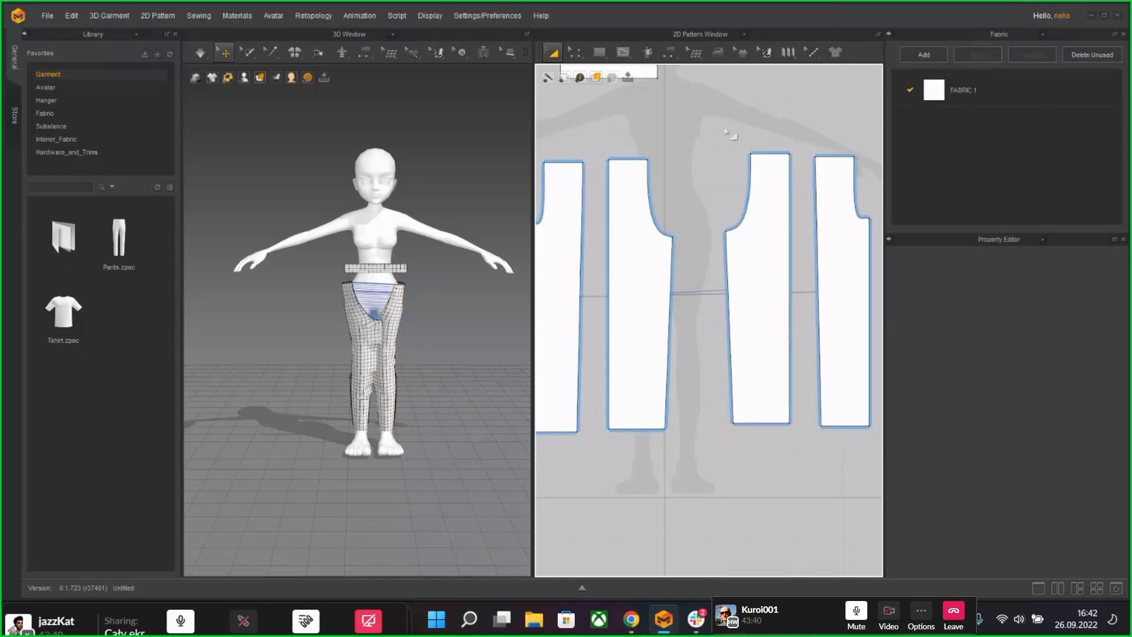
{"action": "mouse_move", "coordinate": [621, 303]}
{"action": "middle_mouse_down"}
{"action": "mouse_move", "coordinate": [647, 309]}
{"action": "mouse_move", "coordinate": [631, 293]}
{"action": "middle_mouse_up"}
{"action": "scroll", "coordinate": [640, 283], "scroll_direction": "down", "scroll_amount": 2}
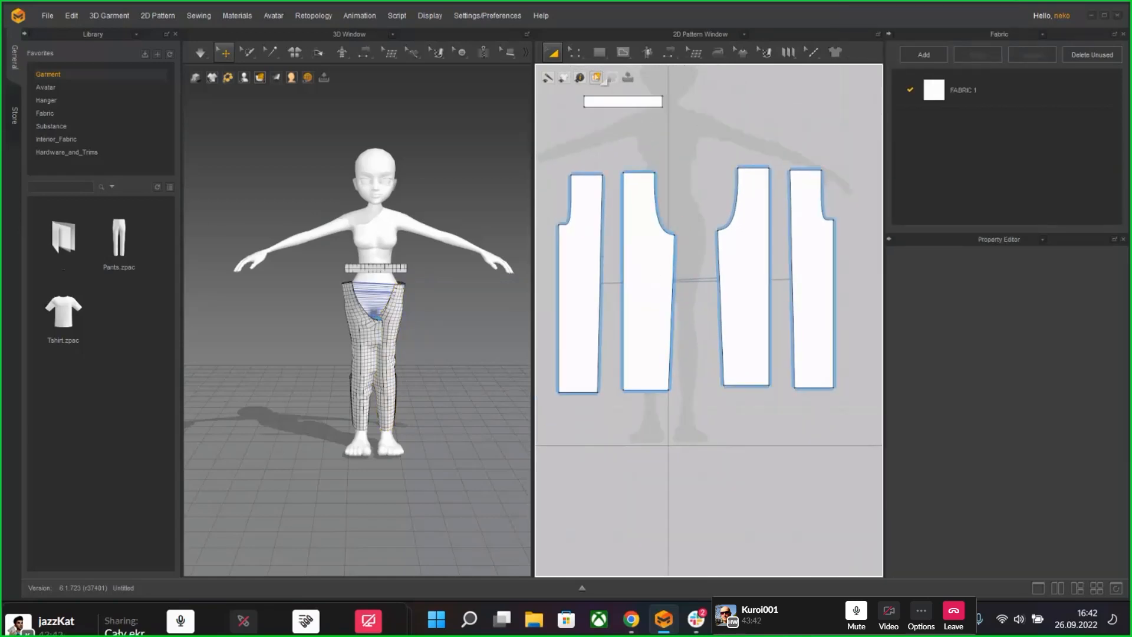
{"action": "scroll", "coordinate": [374, 324], "scroll_direction": "up", "scroll_amount": 5}
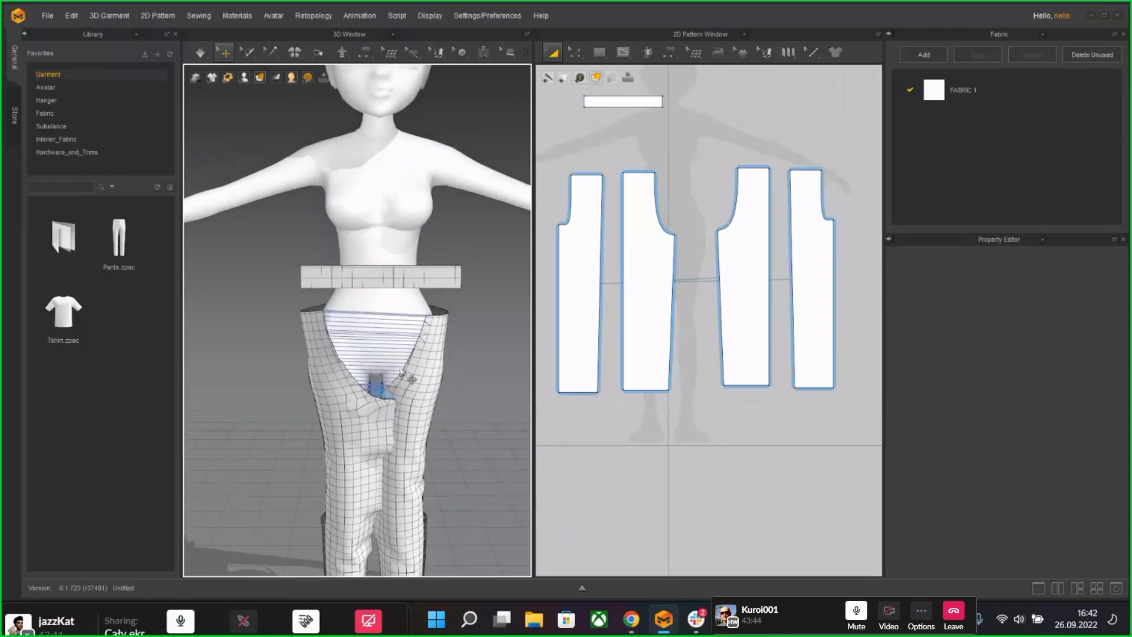
{"action": "scroll", "coordinate": [690, 235], "scroll_direction": "up", "scroll_amount": 2}
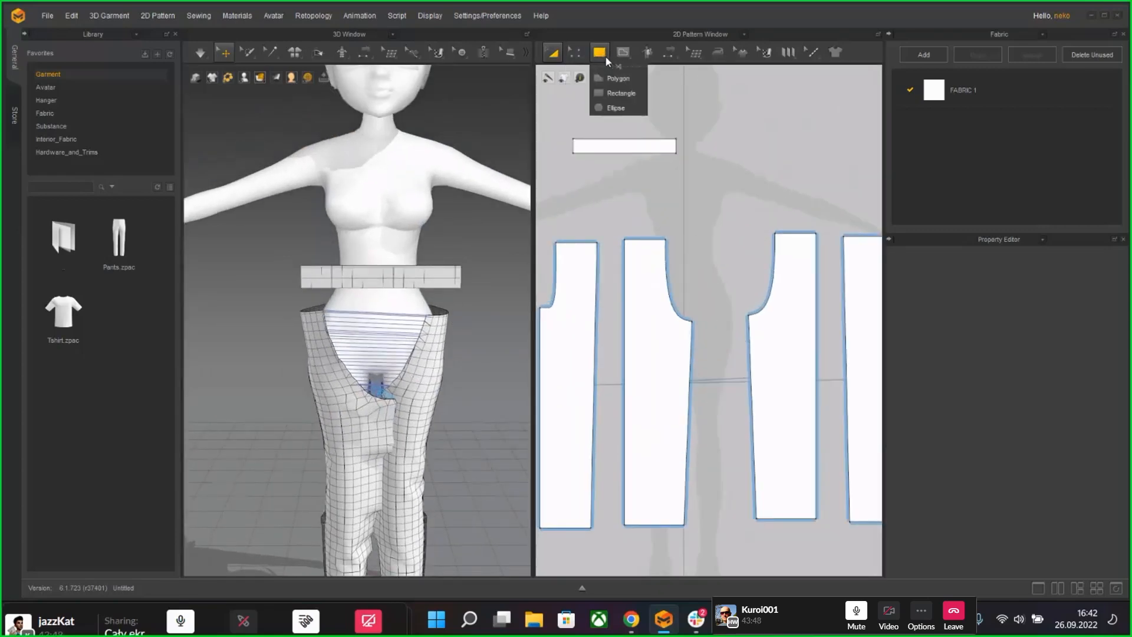
{"action": "mouse_move", "coordinate": [580, 56]}
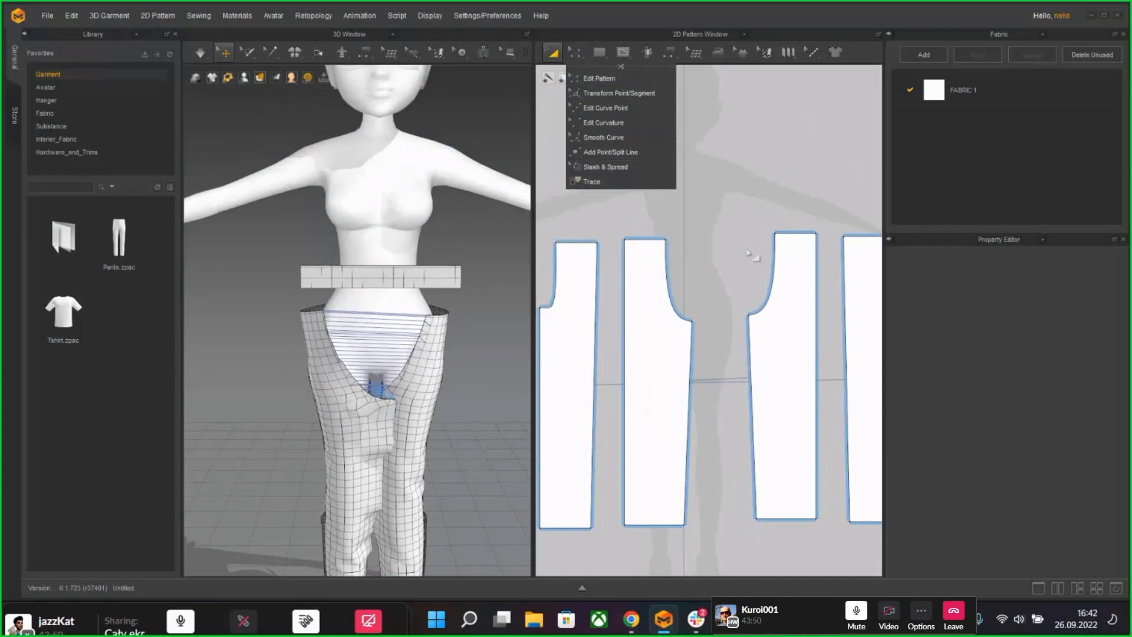
{"action": "scroll", "coordinate": [742, 254], "scroll_direction": "down", "scroll_amount": 2}
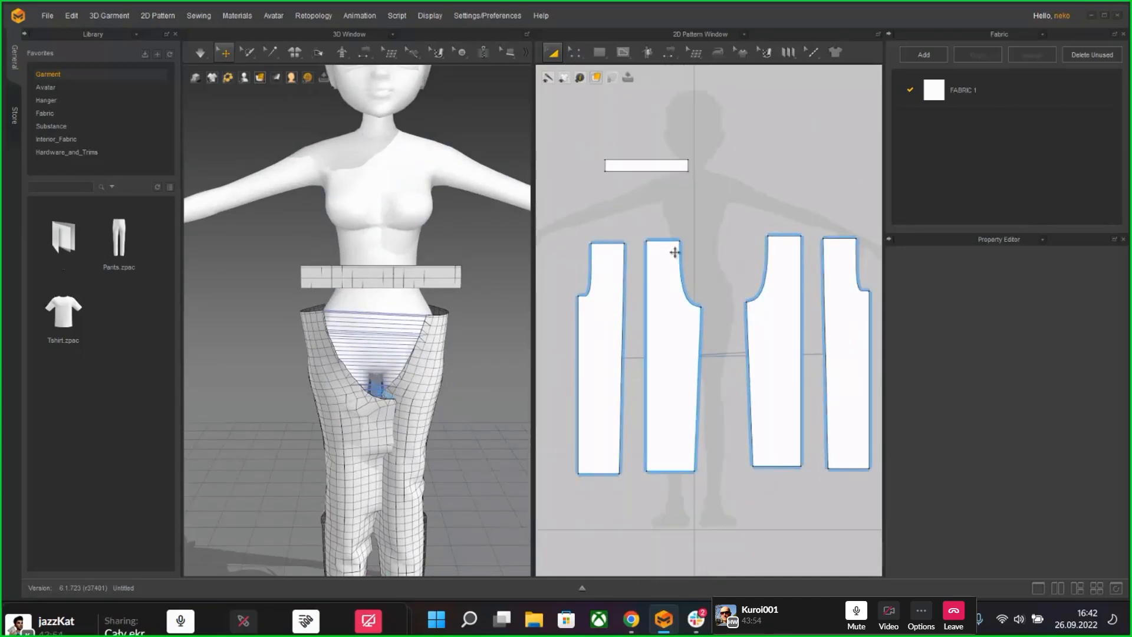
{"action": "left_click", "coordinate": [575, 54]}
{"action": "left_click", "coordinate": [573, 56]}
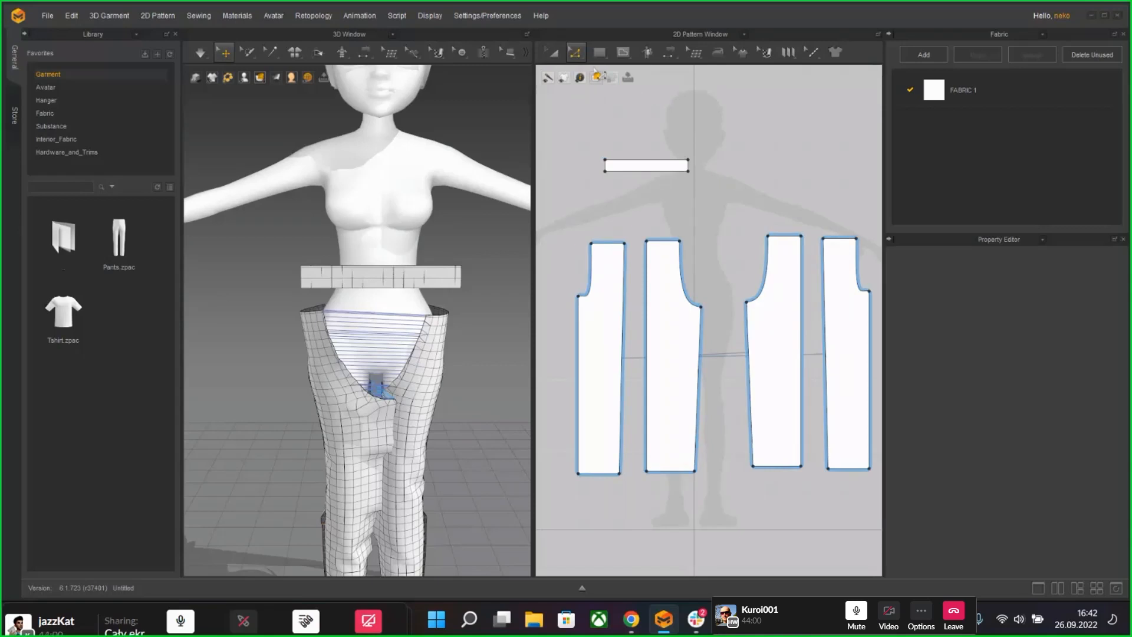
{"action": "left_click", "coordinate": [597, 57]}
{"action": "left_click", "coordinate": [604, 81]}
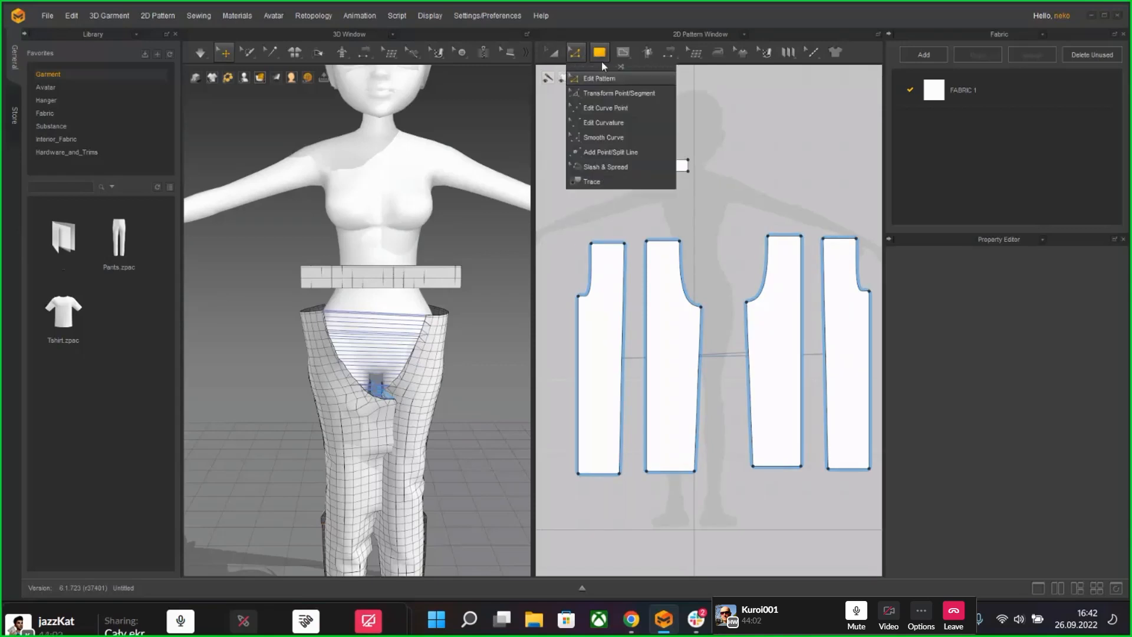
Step: Using Free Sewing, join the left half of the waistband's lower edge to the top edge of the left front leg panel
{"action": "right_click_drag", "start_coordinate": [370, 285], "coordinate": [386, 294]}
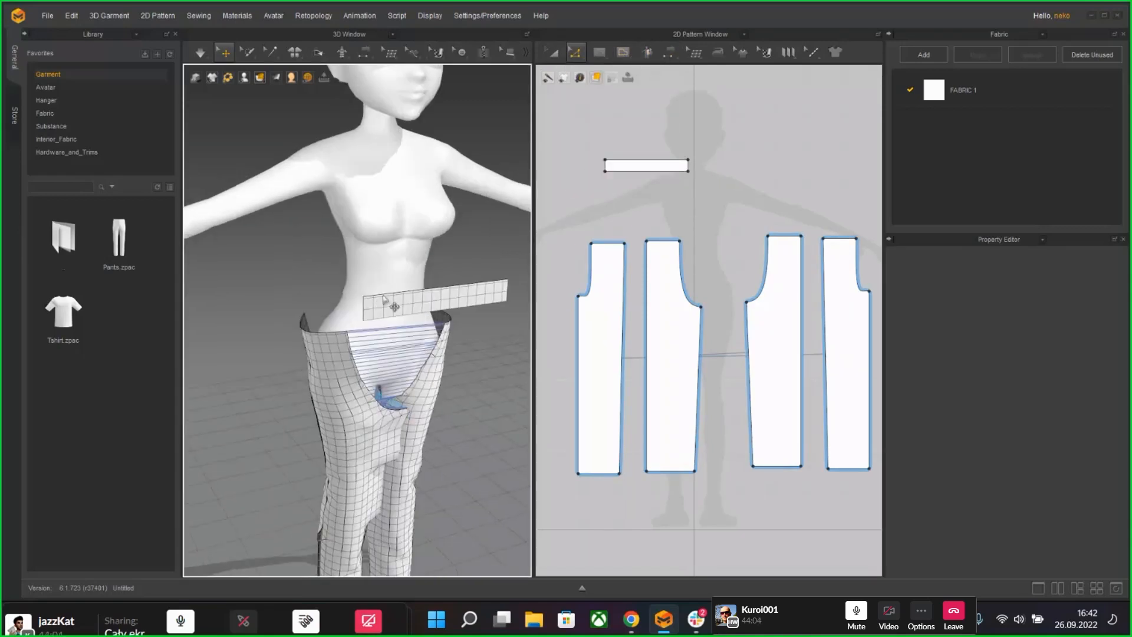
{"action": "scroll", "coordinate": [386, 294], "scroll_direction": "up", "scroll_amount": 3}
{"action": "middle_click_drag", "start_coordinate": [426, 302], "coordinate": [348, 313]}
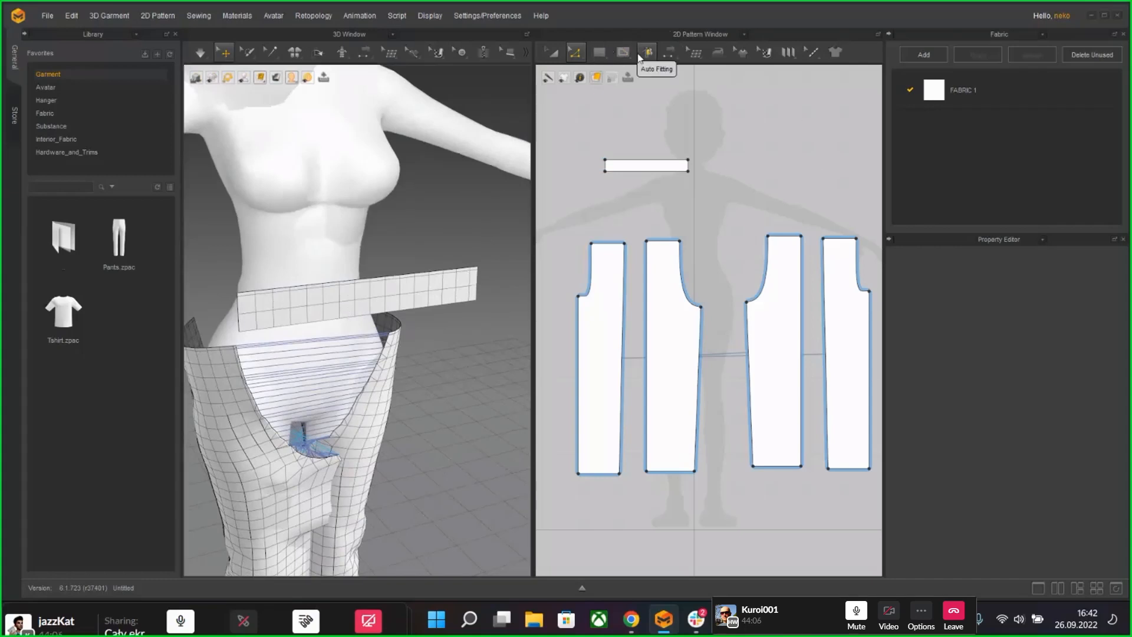
{"action": "left_click", "coordinate": [630, 55]}
{"action": "left_click", "coordinate": [668, 51]}
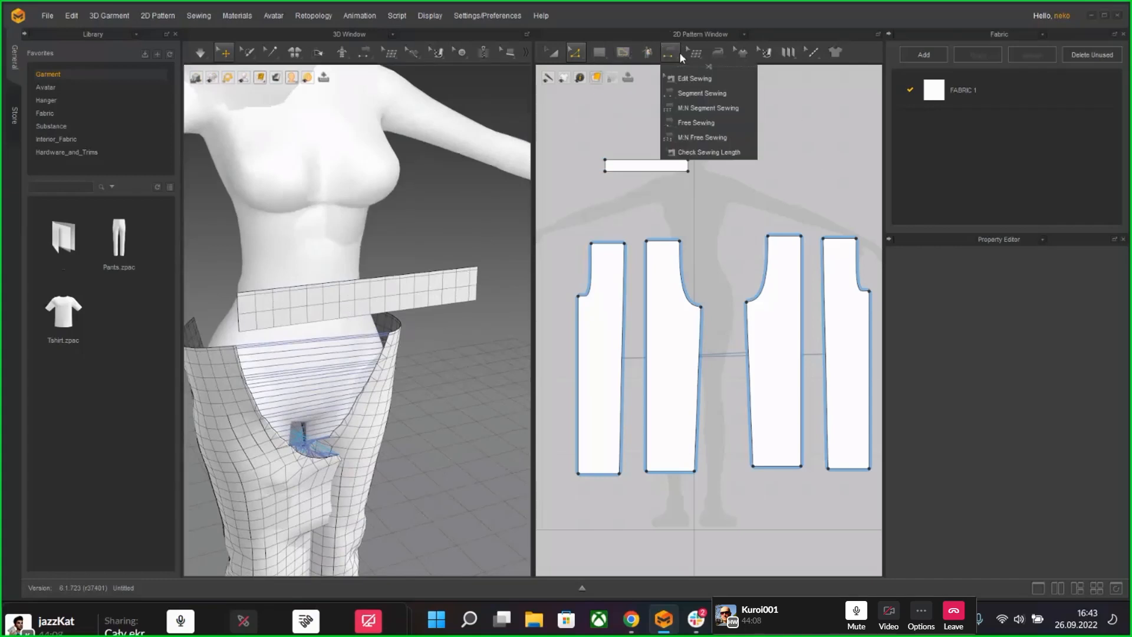
{"action": "left_click", "coordinate": [696, 122]}
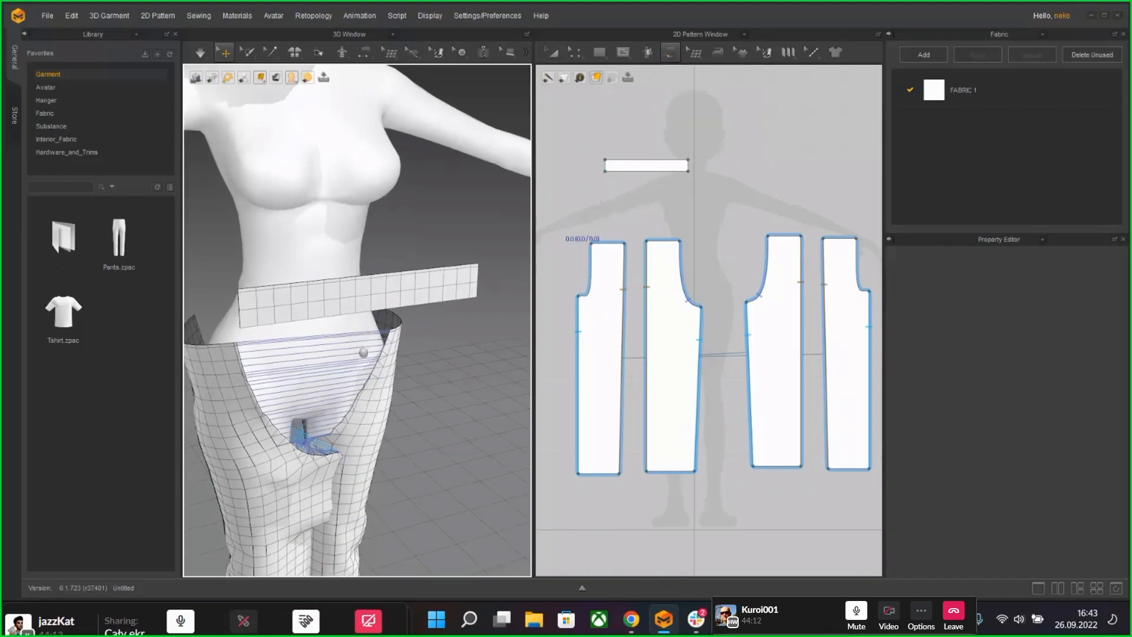
{"action": "right_click_drag", "start_coordinate": [354, 348], "coordinate": [390, 314]}
{"action": "left_click", "coordinate": [605, 172]}
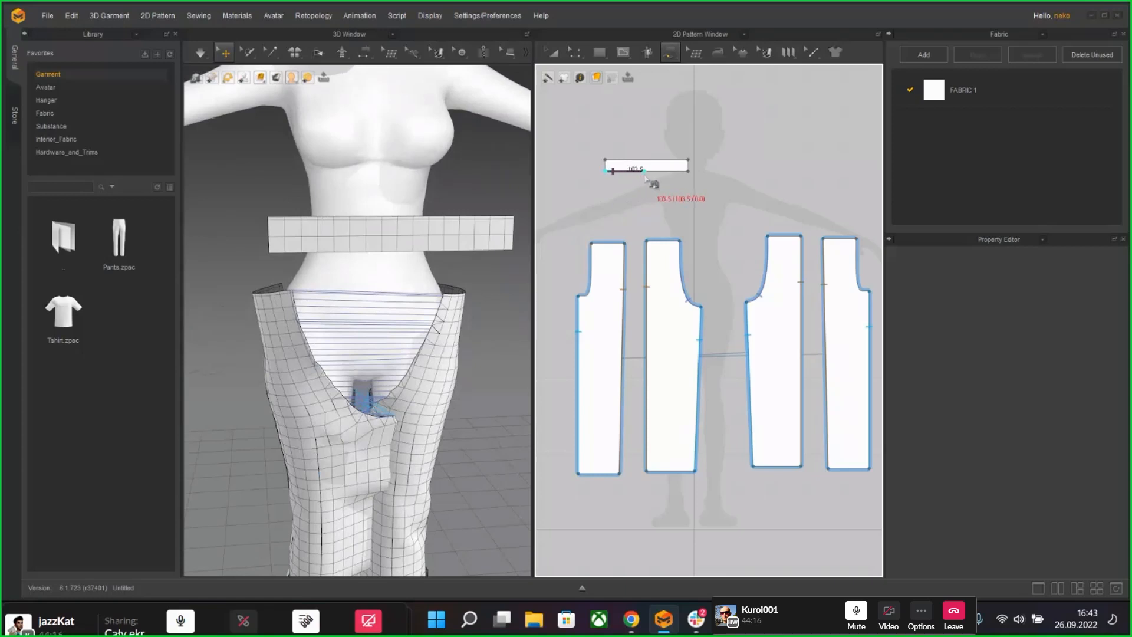
{"action": "left_click", "coordinate": [648, 172]}
{"action": "left_click", "coordinate": [646, 241]}
{"action": "left_click", "coordinate": [680, 241]}
Step: Free-sew the right half of the waistband's lower edge to the right front panel's top edge and run the simulation
{"action": "left_click", "coordinate": [649, 172]}
{"action": "left_click", "coordinate": [687, 171]}
{"action": "left_click", "coordinate": [768, 236]}
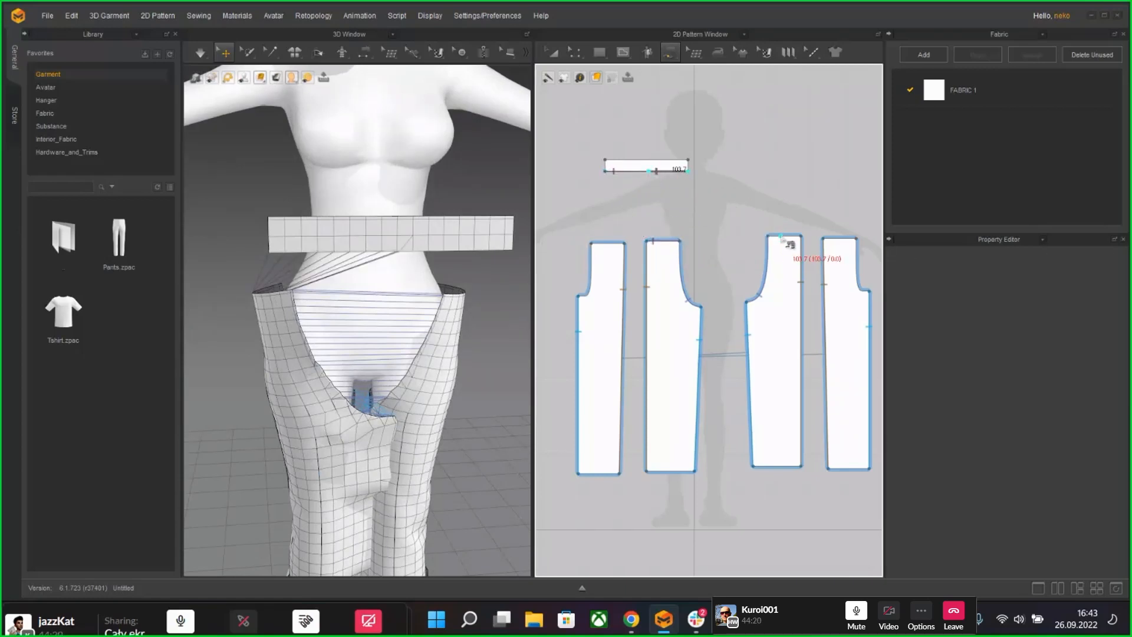
{"action": "left_click", "coordinate": [802, 236]}
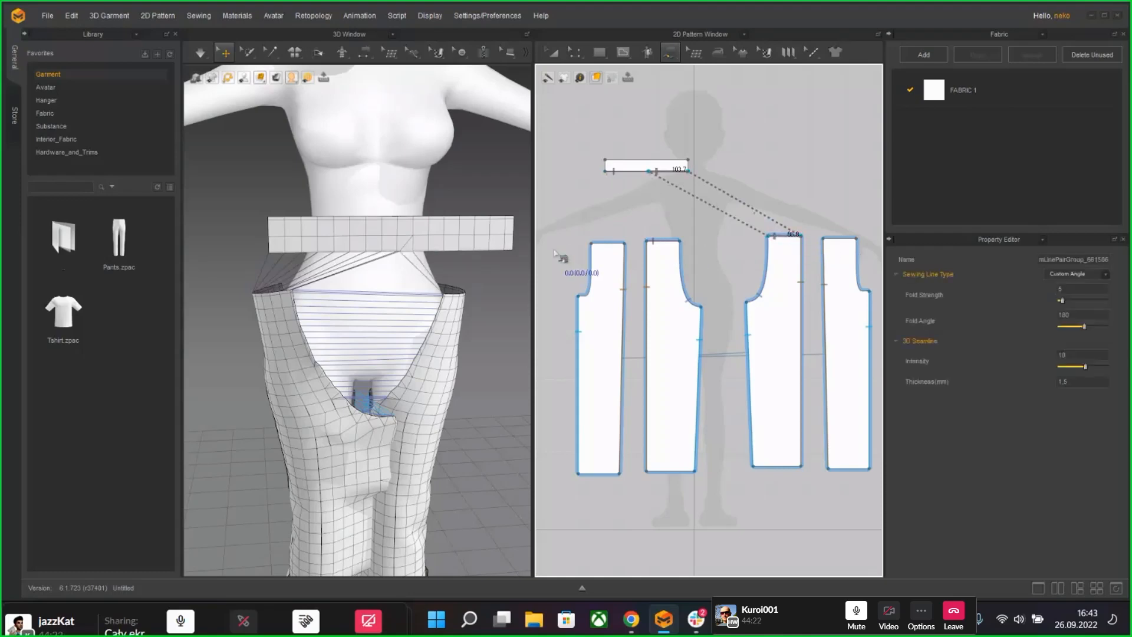
{"action": "key", "text": "space"}
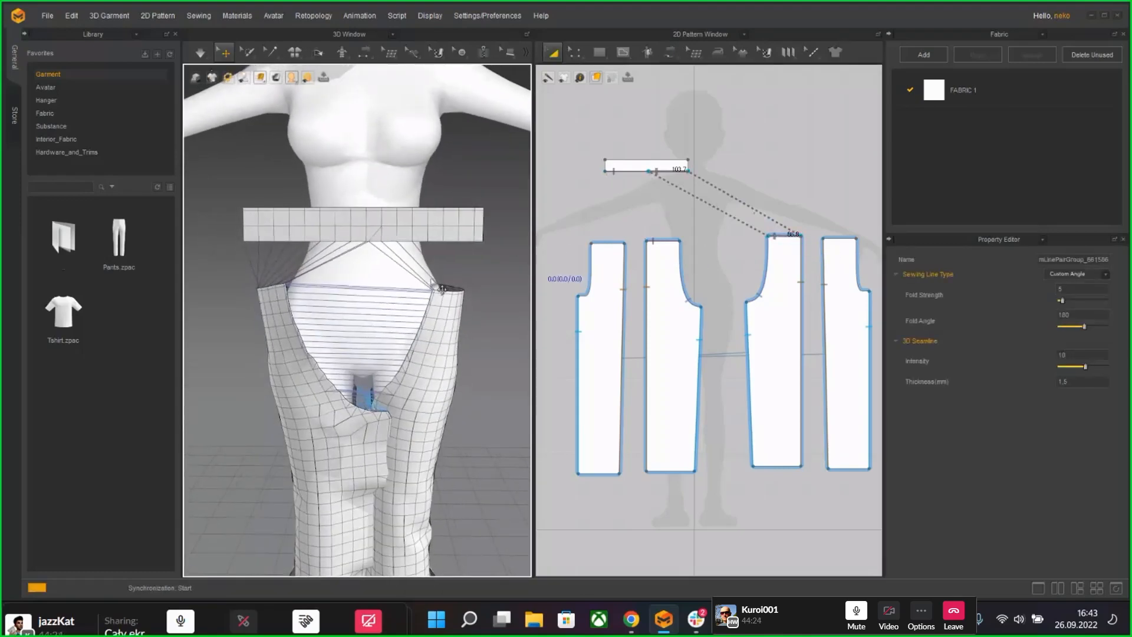
{"action": "key", "text": "n"}
Step: Using Segment Sewing, join the curved seat edges of the two outer back leg panels to close the trousers at the back
{"action": "right_click_drag", "start_coordinate": [382, 326], "coordinate": [466, 330]}
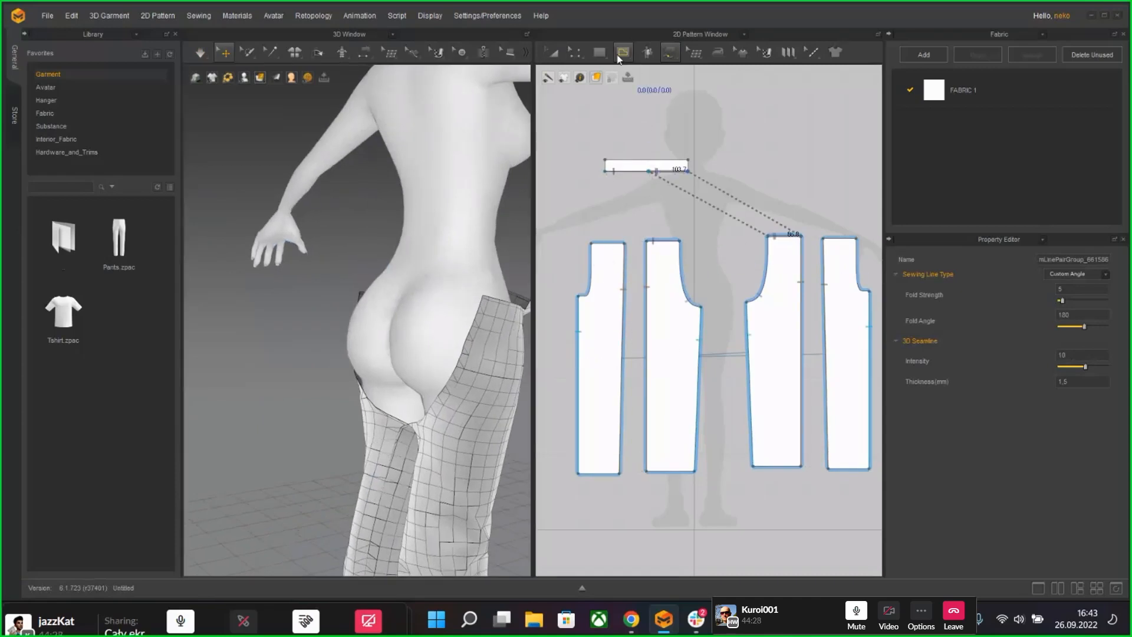
{"action": "mouse_move", "coordinate": [670, 55]}
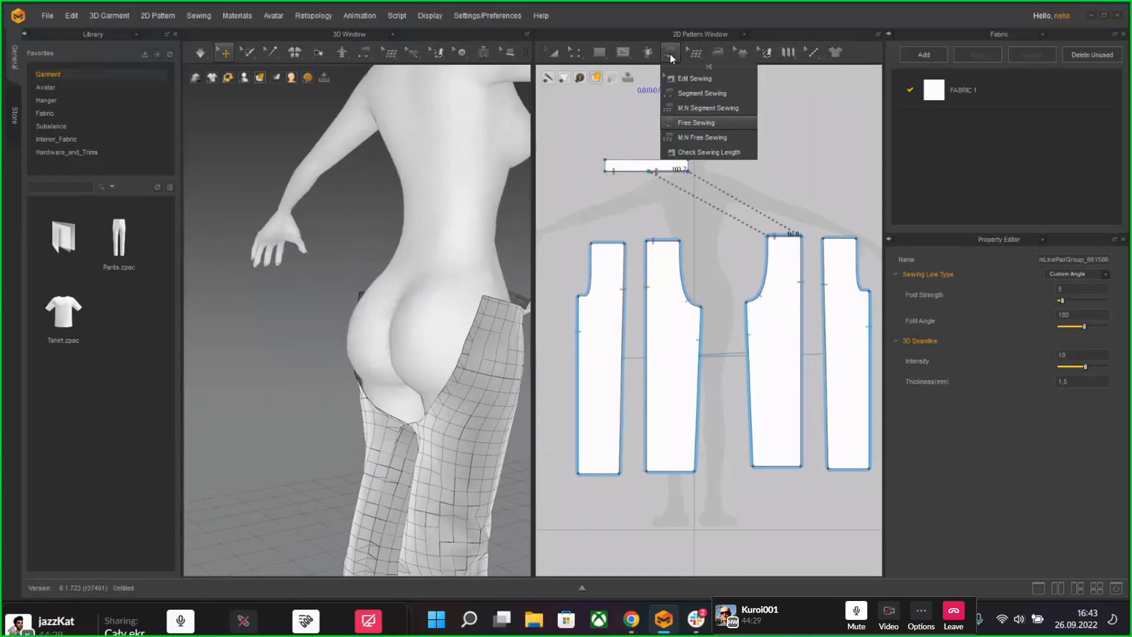
{"action": "left_click", "coordinate": [697, 93]}
{"action": "left_click", "coordinate": [589, 259]}
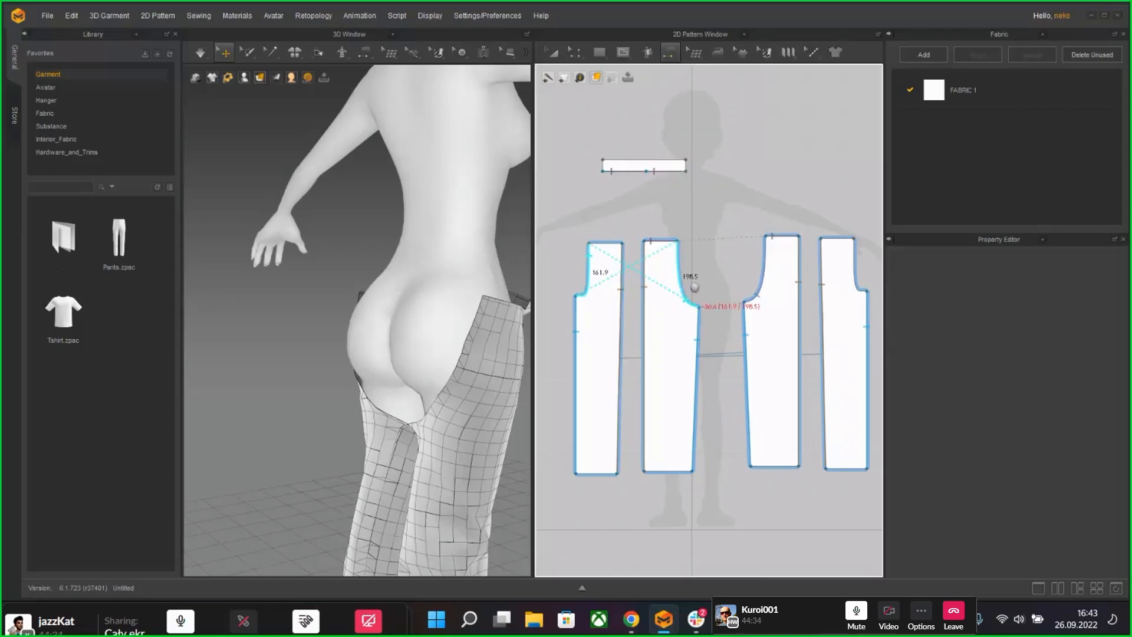
{"action": "middle_click_drag", "start_coordinate": [695, 287], "coordinate": [607, 275]}
{"action": "left_click", "coordinate": [774, 249]}
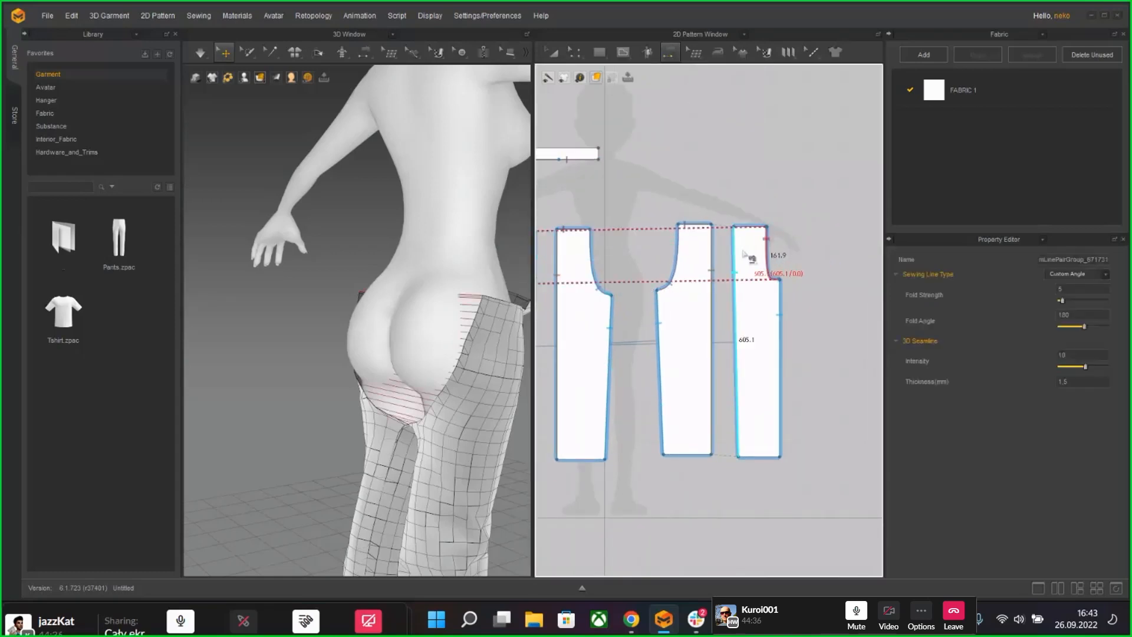
Step: Simulate the garment and pull the back of the trousers up over the avatar's hips
{"action": "left_click_drag", "start_coordinate": [412, 277], "coordinate": [425, 147]}
{"action": "left_click_drag", "start_coordinate": [371, 292], "coordinate": [414, 229]}
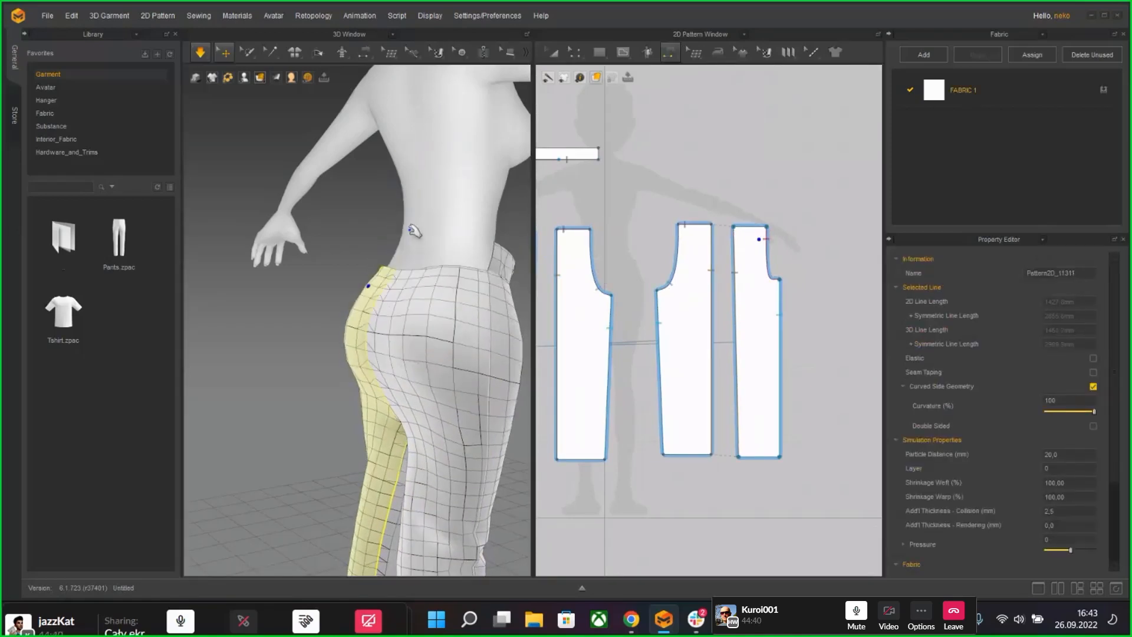
{"action": "left_click_drag", "start_coordinate": [429, 286], "coordinate": [470, 82]}
{"action": "left_click_drag", "start_coordinate": [371, 279], "coordinate": [433, 151]}
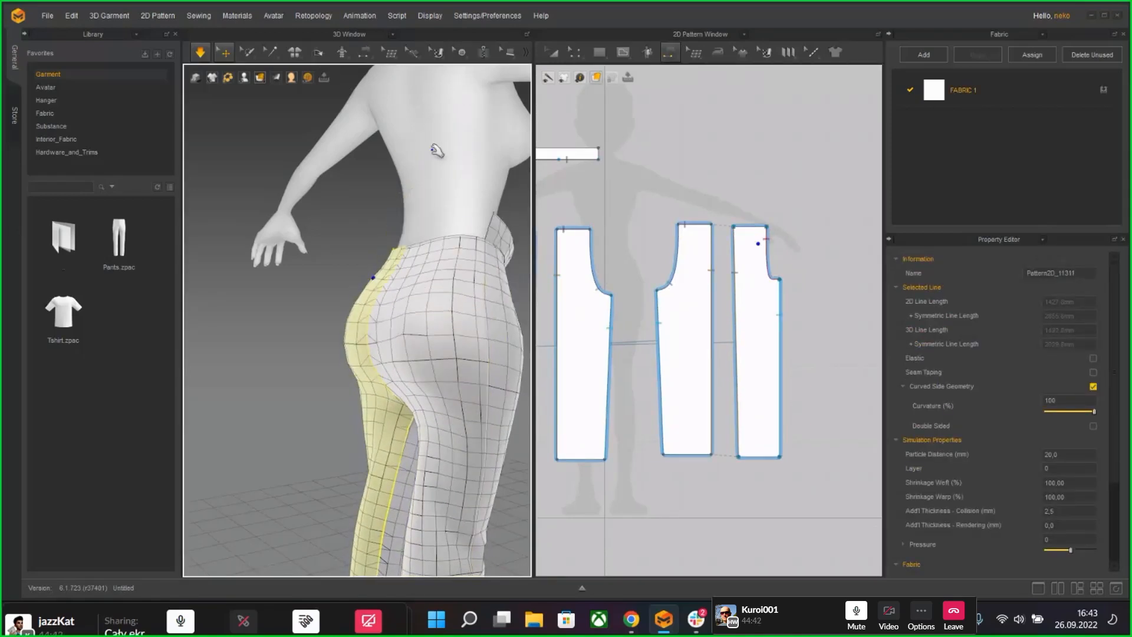
Step: Tug both front leg panels at the hips during simulation to settle the trousers on the avatar
{"action": "right_click_drag", "start_coordinate": [246, 383], "coordinate": [405, 298]}
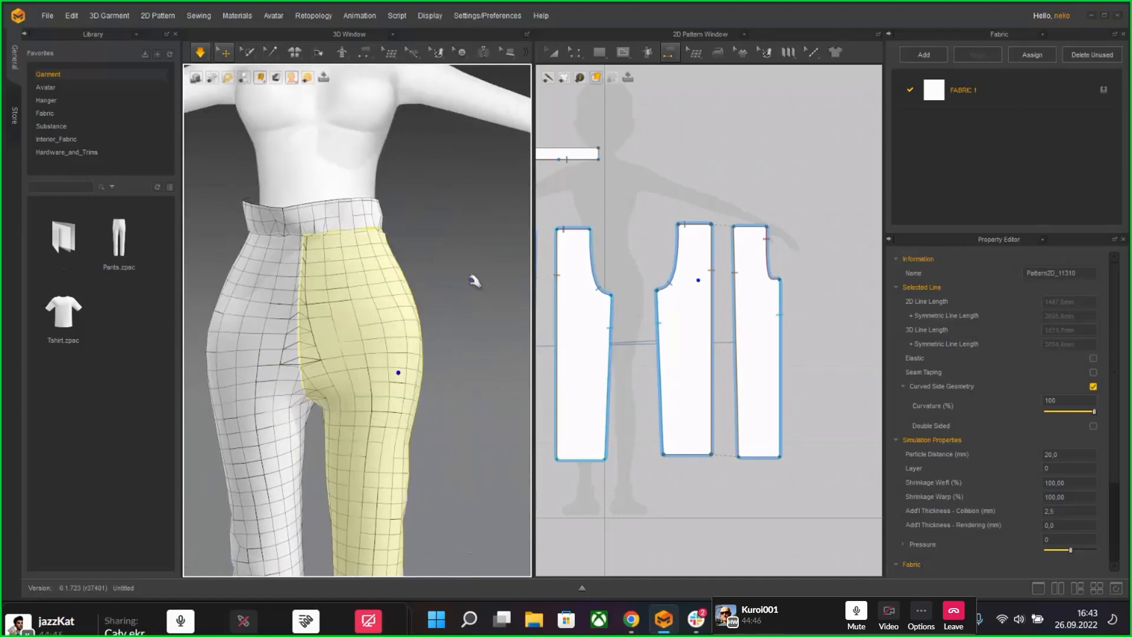
{"action": "left_click_drag", "start_coordinate": [419, 301], "coordinate": [448, 307]}
{"action": "left_click", "coordinate": [227, 325]}
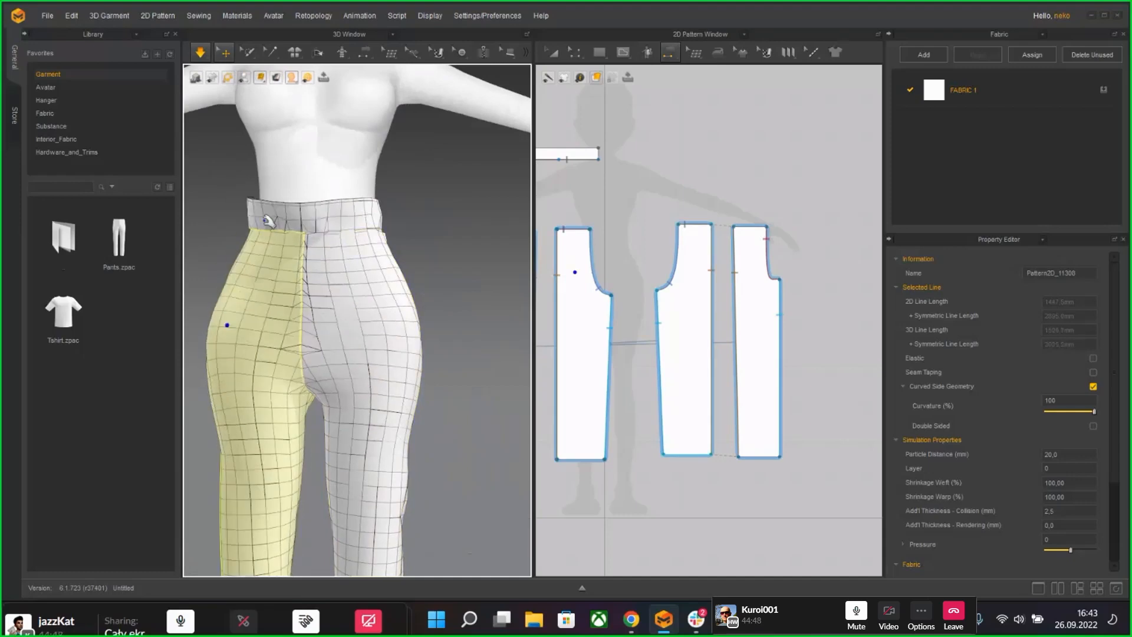
Step: Edit the waistband pattern, lowering its upper edge to reduce the band to about half its height
{"action": "right_click_drag", "start_coordinate": [371, 379], "coordinate": [442, 351]}
{"action": "middle_click_drag", "start_coordinate": [660, 224], "coordinate": [697, 278]}
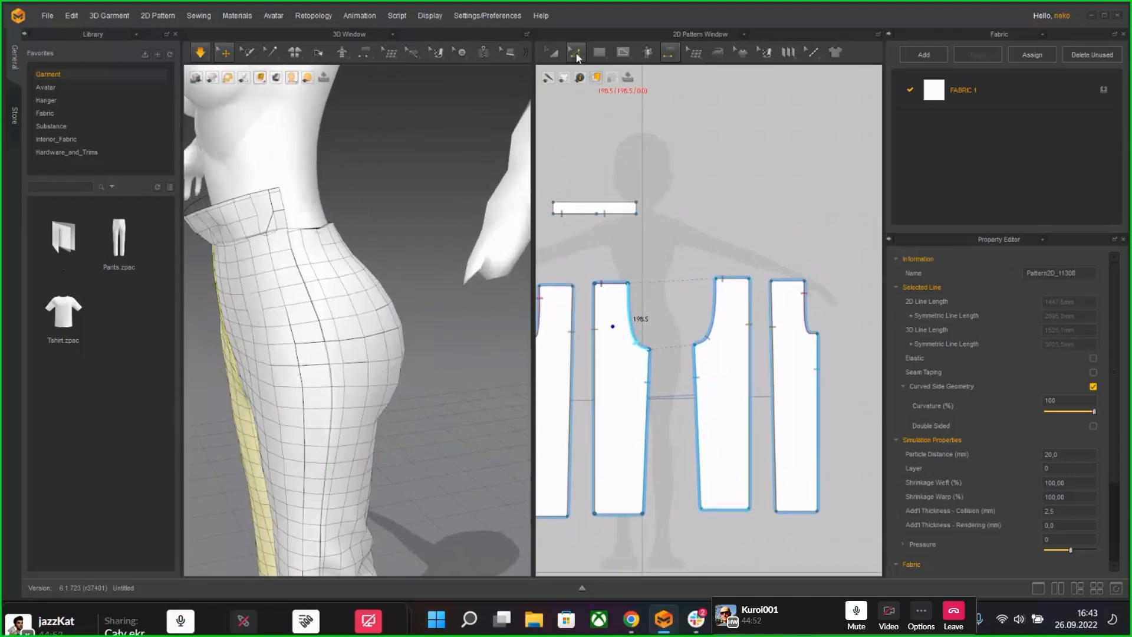
{"action": "left_click", "coordinate": [577, 58]}
{"action": "left_click", "coordinate": [614, 208]}
{"action": "left_click", "coordinate": [612, 205]}
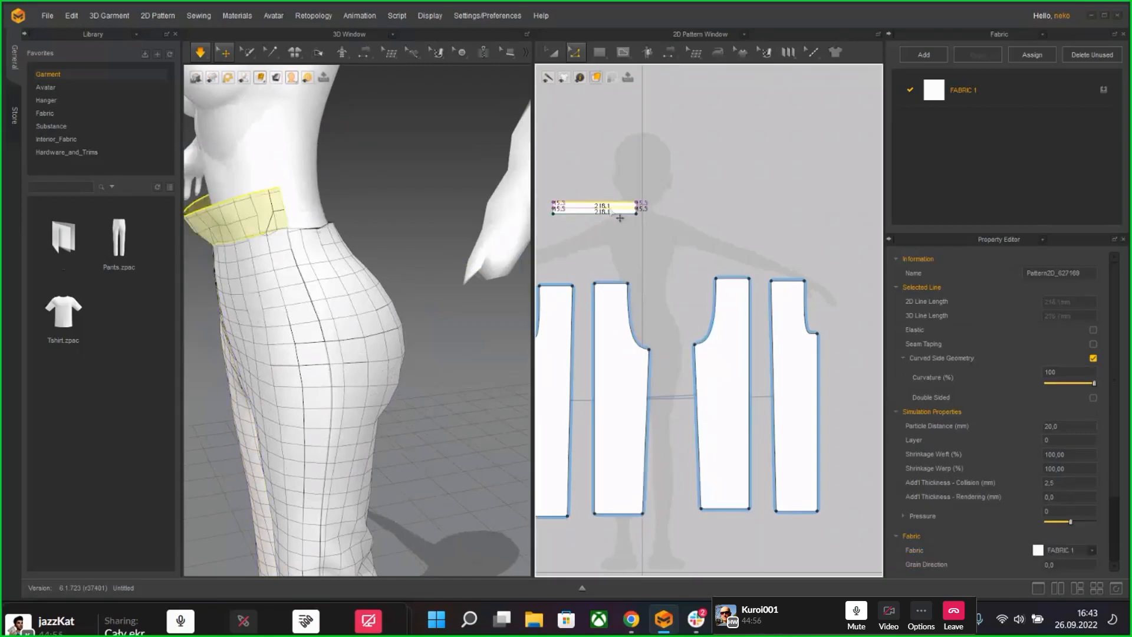
{"action": "left_click_drag", "start_coordinate": [619, 219], "coordinate": [606, 220]}
{"action": "key", "text": "a"}
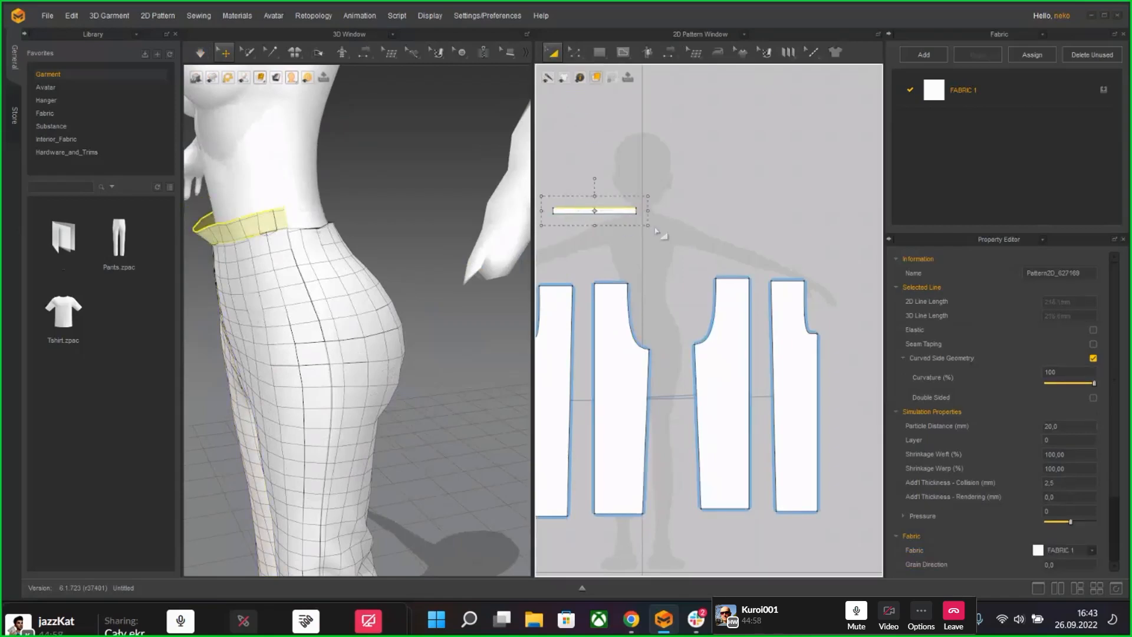
Step: Duplicate the waistband pattern and place the copy beside the original in the 2D layout
{"action": "left_click", "coordinate": [628, 209]}
{"action": "key", "text": "ctrl+v"}
{"action": "left_click", "coordinate": [734, 210]}
Step: Move the waistband copy behind the avatar's back at the height of the trousers' waist
{"action": "right_click_drag", "start_coordinate": [514, 230], "coordinate": [416, 277]}
{"action": "left_click_drag", "start_coordinate": [217, 312], "coordinate": [415, 270]}
{"action": "right_click", "coordinate": [414, 270]}
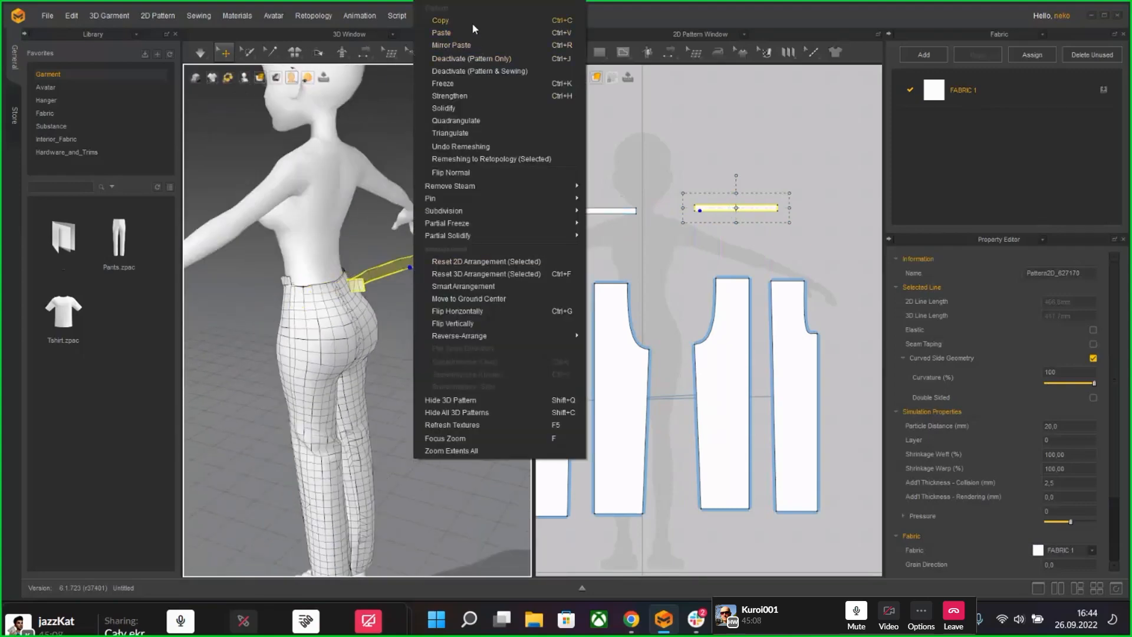
{"action": "left_click", "coordinate": [368, 257]}
{"action": "left_click", "coordinate": [380, 276]}
{"action": "left_click_drag", "start_coordinate": [357, 285], "coordinate": [454, 271]}
{"action": "key", "text": "ctrl+z"}
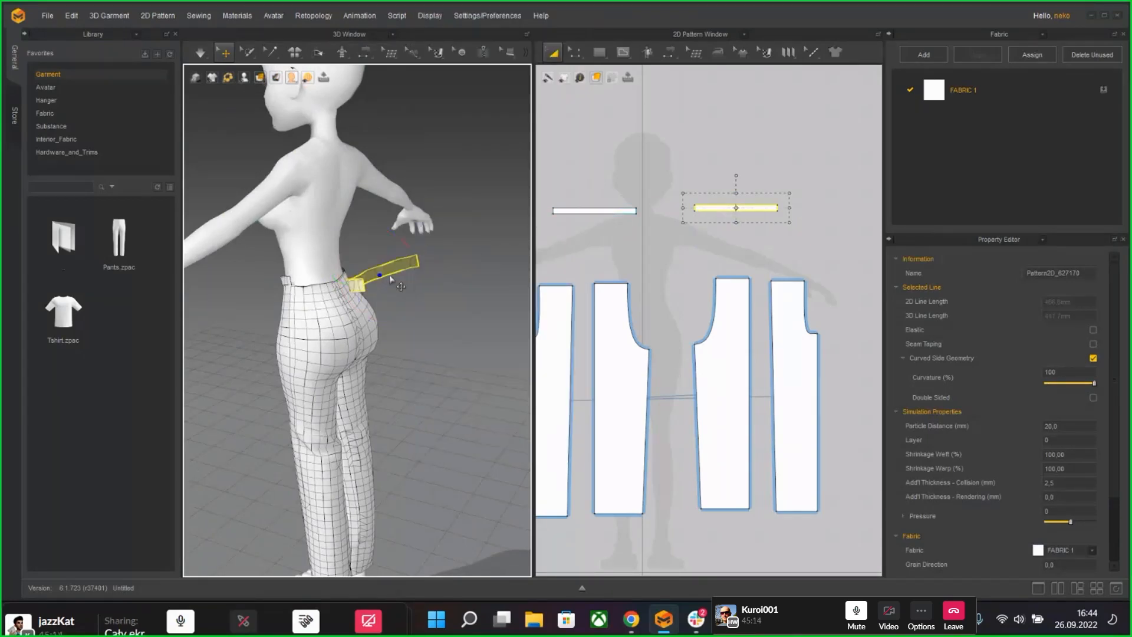
{"action": "right_click_drag", "start_coordinate": [390, 278], "coordinate": [315, 283]}
{"action": "left_click_drag", "start_coordinate": [341, 281], "coordinate": [489, 292]}
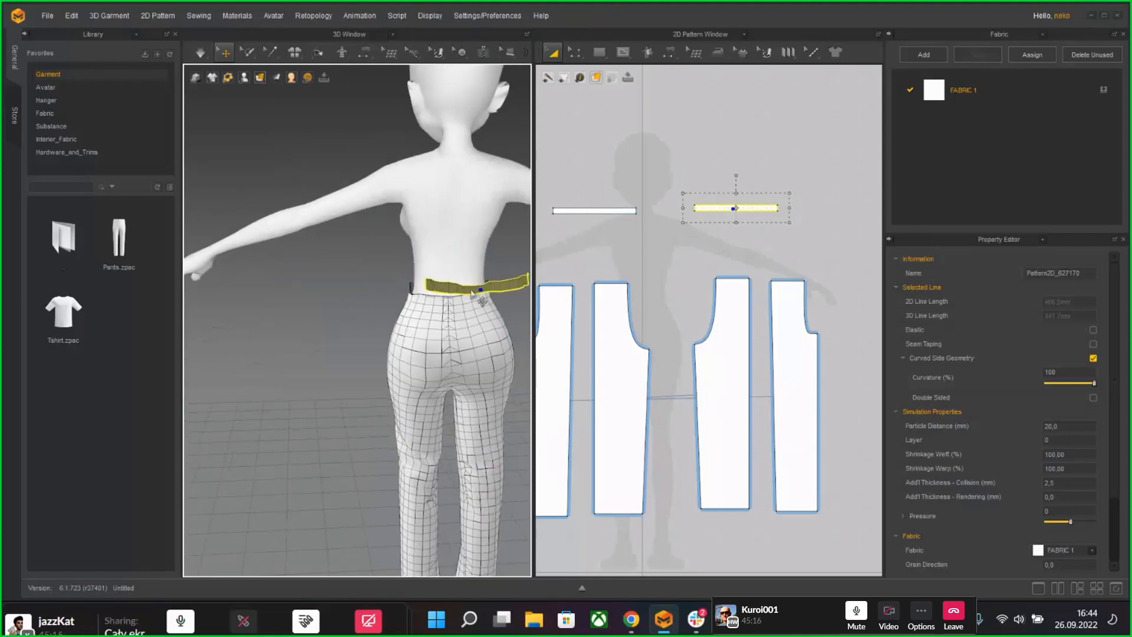
Step: Flip the normal of the waistband copy so its outer face points away from the avatar
{"action": "right_click_drag", "start_coordinate": [488, 292], "coordinate": [466, 277]}
{"action": "scroll", "coordinate": [465, 277], "scroll_direction": "up", "scroll_amount": 3}
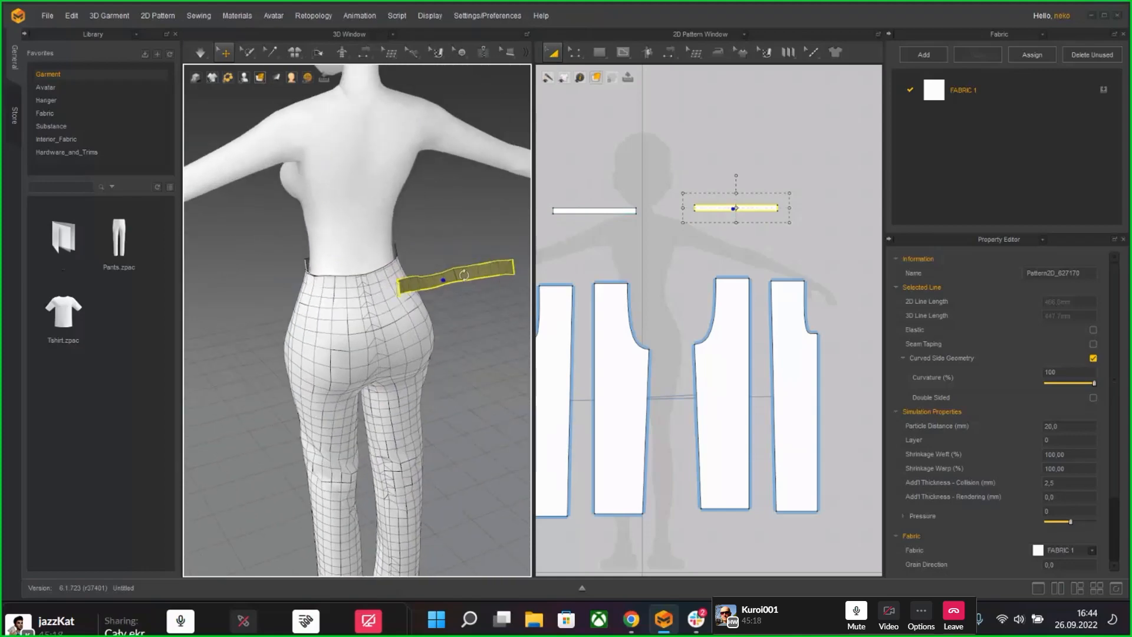
{"action": "right_click", "coordinate": [469, 275]}
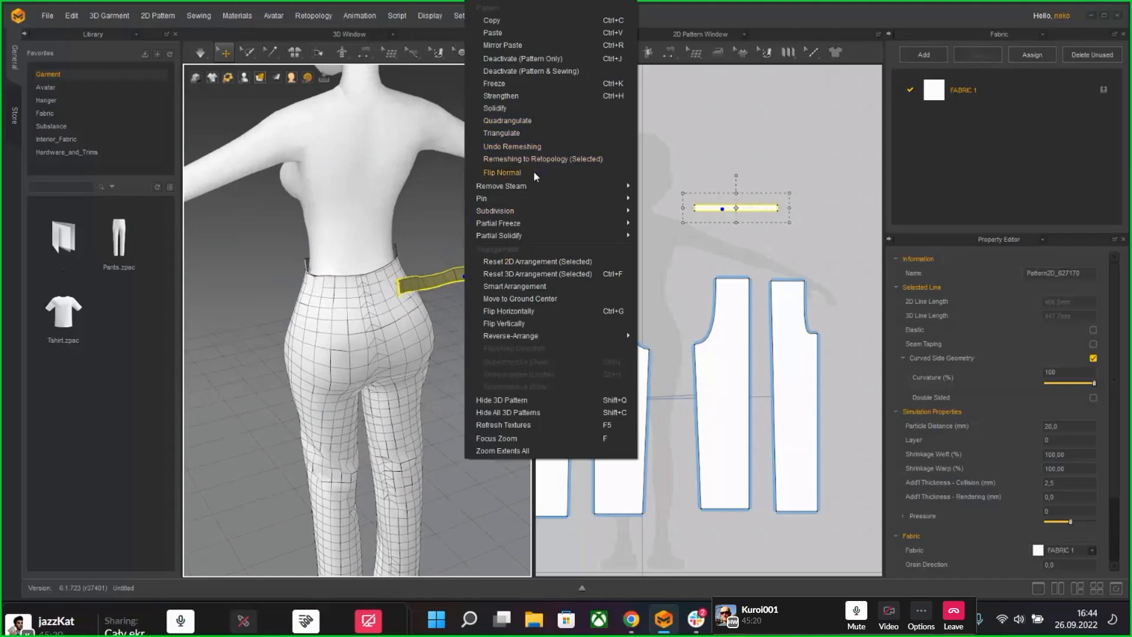
{"action": "left_click", "coordinate": [503, 175]}
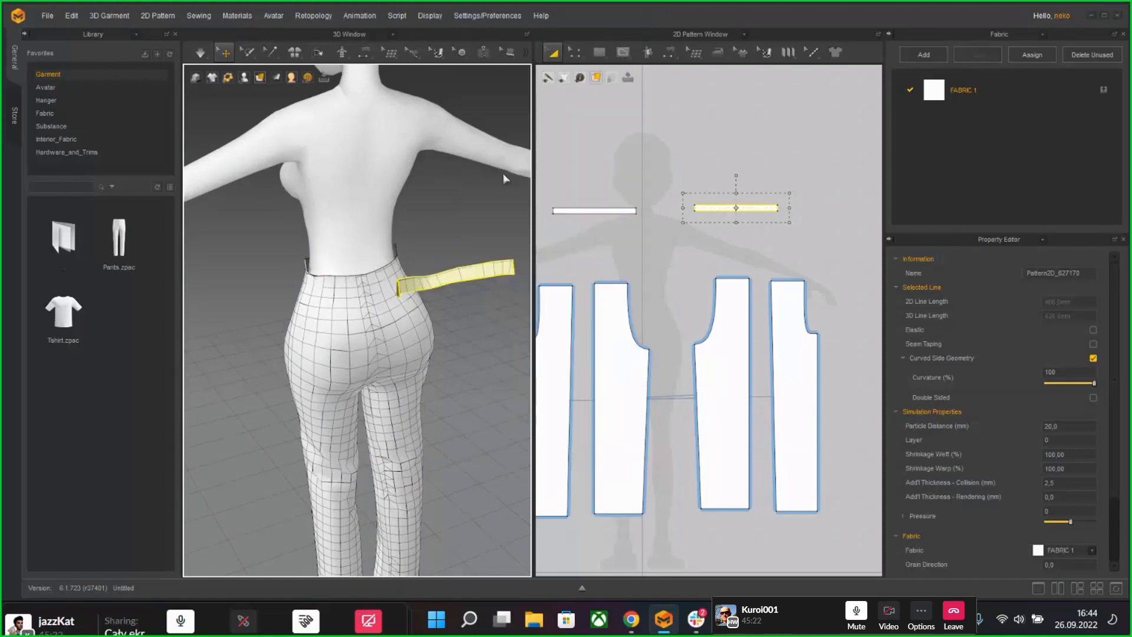
Step: Position the flipped waistband copy close behind the avatar's waist, just above the back of the trousers
{"action": "right_click_drag", "start_coordinate": [503, 174], "coordinate": [500, 261]}
{"action": "left_click_drag", "start_coordinate": [469, 285], "coordinate": [331, 300]}
{"action": "right_click_drag", "start_coordinate": [386, 344], "coordinate": [261, 334]}
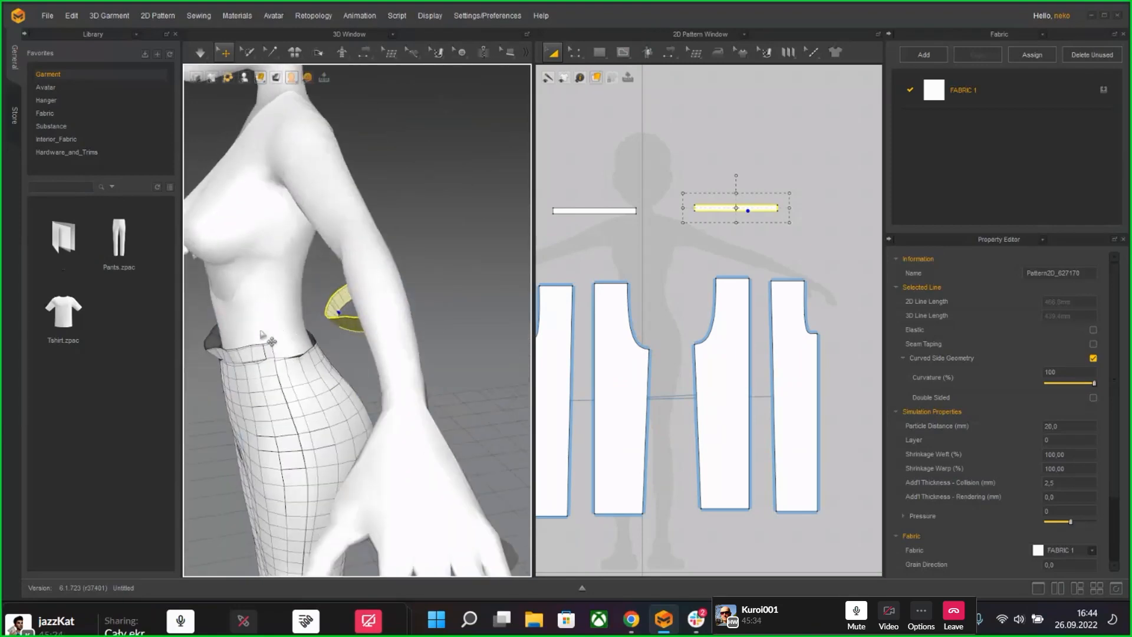
{"action": "right_click_drag", "start_coordinate": [364, 366], "coordinate": [360, 328]}
{"action": "left_click_drag", "start_coordinate": [360, 314], "coordinate": [327, 311]}
{"action": "right_click_drag", "start_coordinate": [326, 312], "coordinate": [394, 293]}
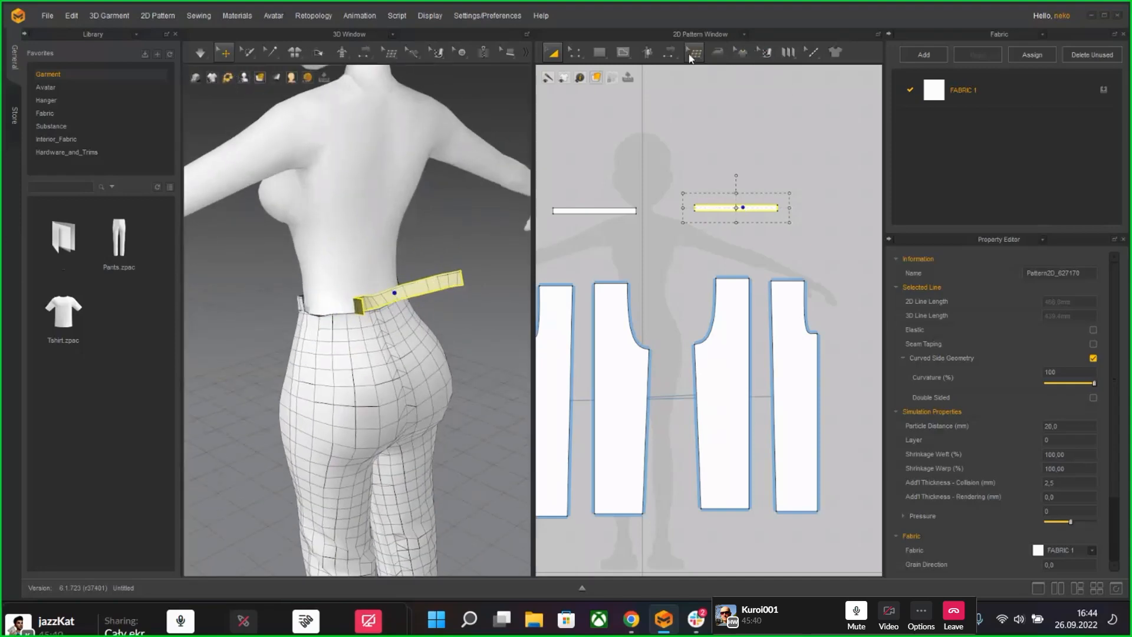
Step: Using Segment Sewing, join the facing short ends and the outer short ends of the front and back waistband pieces
{"action": "left_click", "coordinate": [672, 54]}
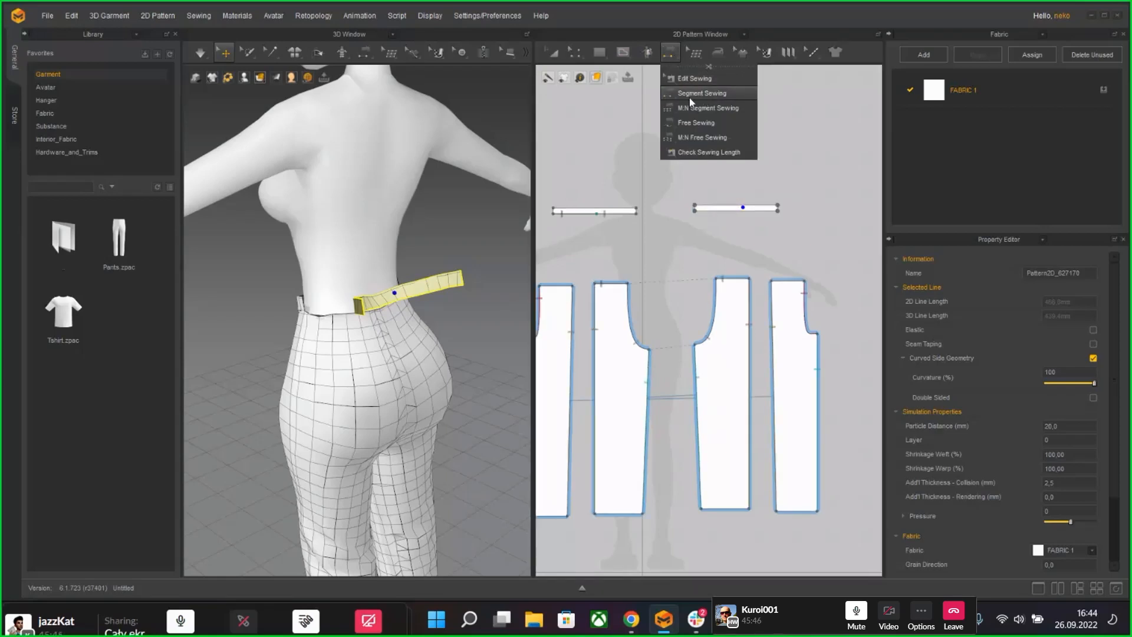
{"action": "scroll", "coordinate": [669, 205], "scroll_direction": "up", "scroll_amount": 3}
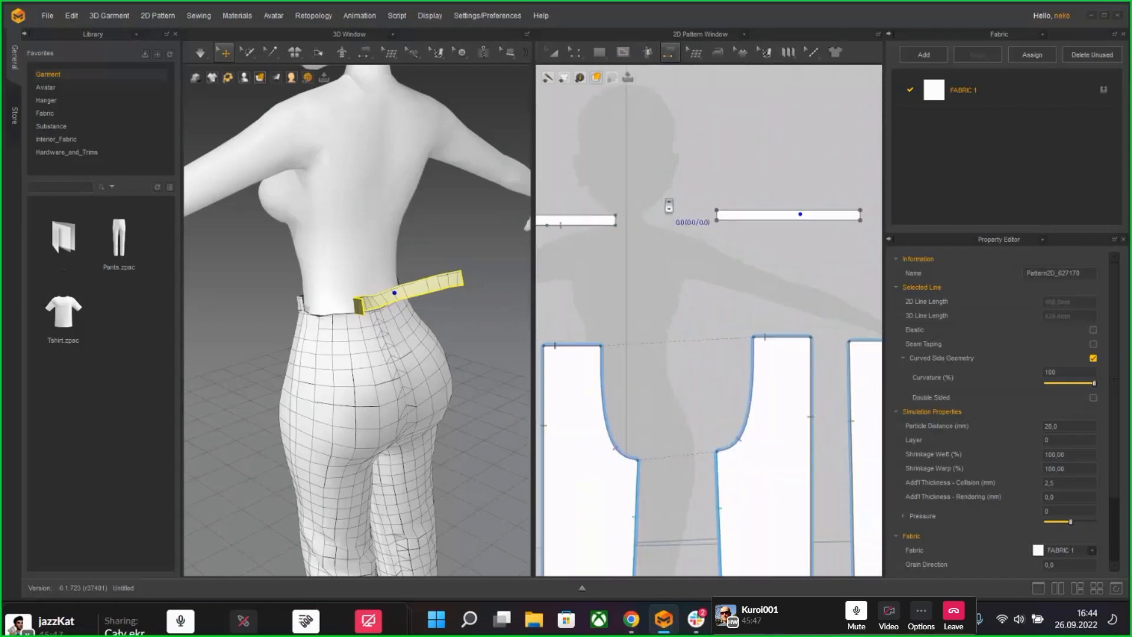
{"action": "left_click", "coordinate": [619, 224]}
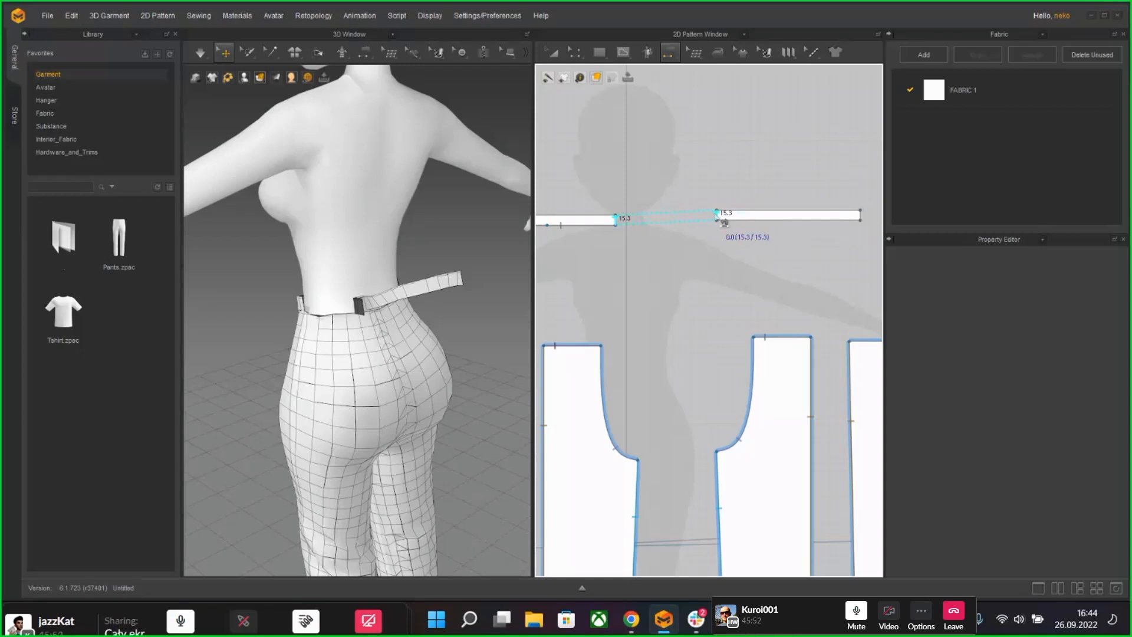
{"action": "left_click", "coordinate": [717, 214]}
{"action": "right_click_drag", "start_coordinate": [465, 240], "coordinate": [321, 280]}
{"action": "key", "text": "space"}
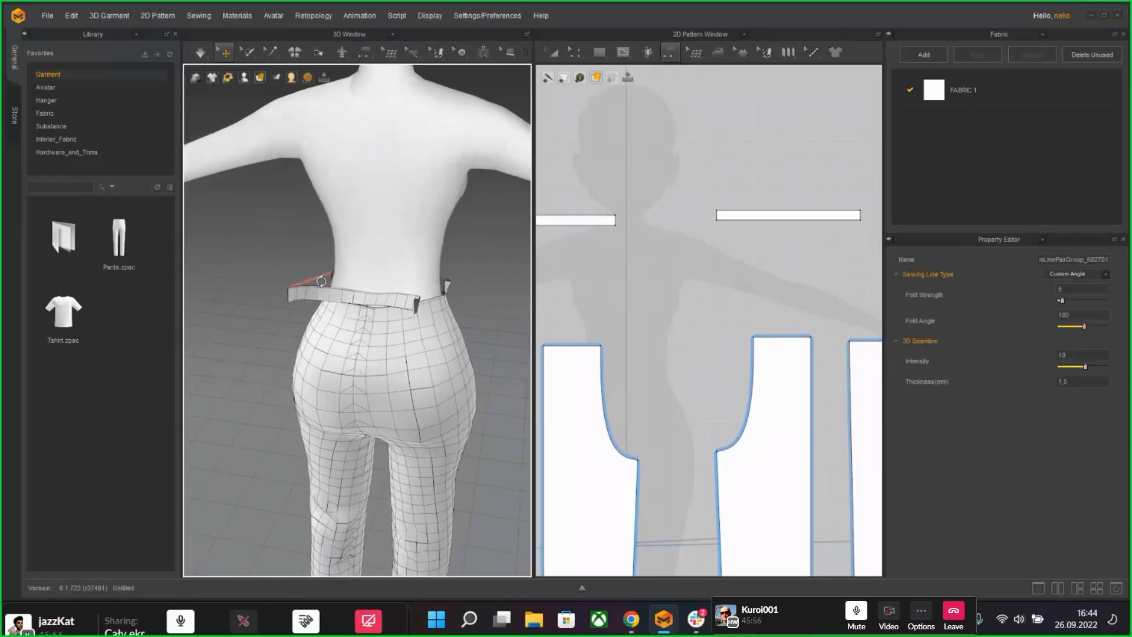
{"action": "right_click_drag", "start_coordinate": [551, 233], "coordinate": [575, 251]}
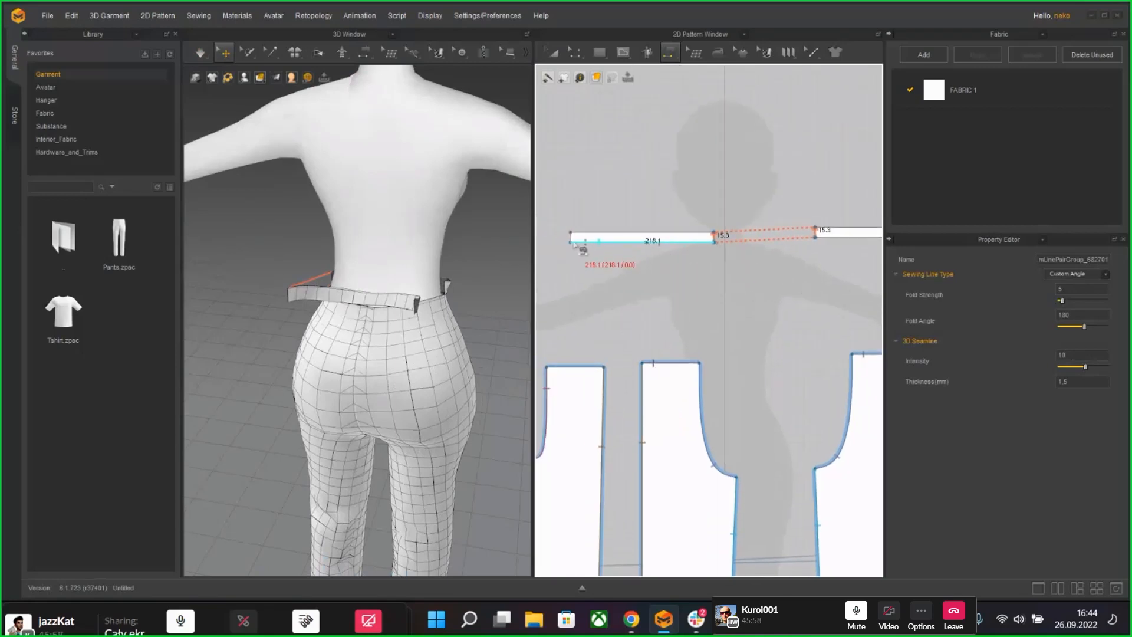
{"action": "scroll", "coordinate": [687, 286], "scroll_direction": "up", "scroll_amount": 3}
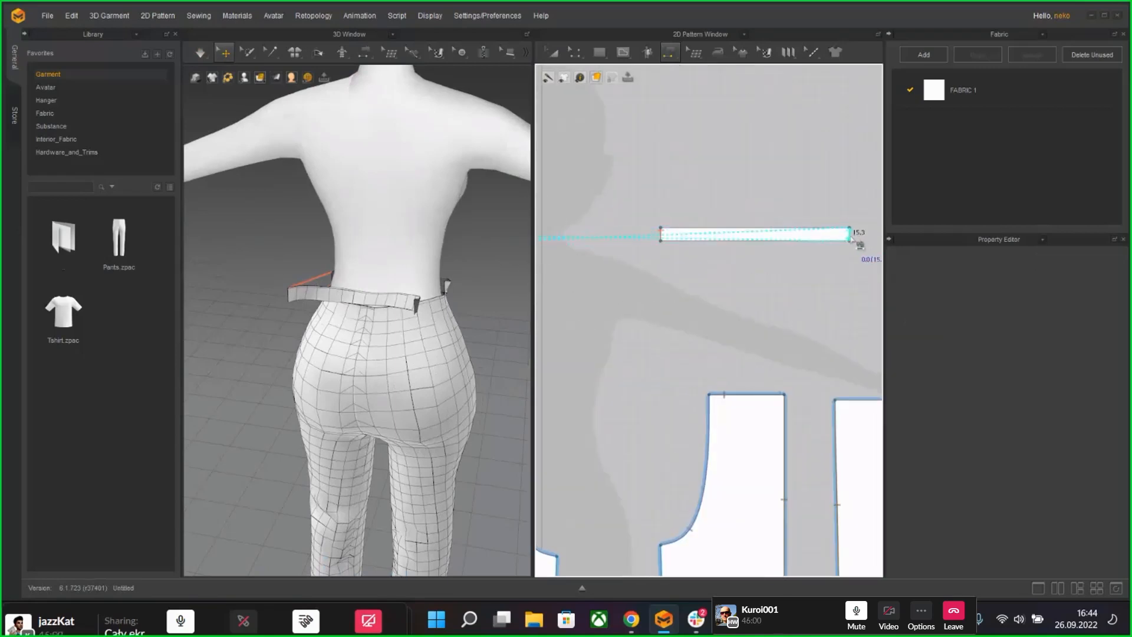
{"action": "left_click", "coordinate": [857, 240]}
Step: Simulate the garment and pull the back waistband piece outward to settle it around the avatar's waist
{"action": "key", "text": "a"}
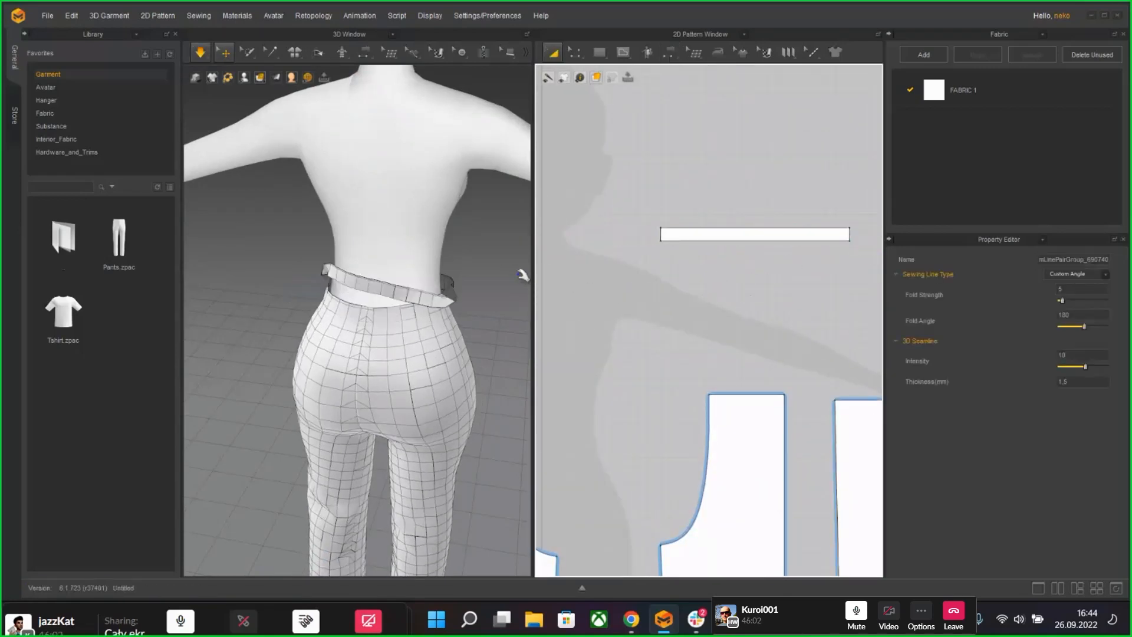
{"action": "right_click_drag", "start_coordinate": [433, 309], "coordinate": [404, 274]}
{"action": "key", "text": "b"}
{"action": "key", "text": "space"}
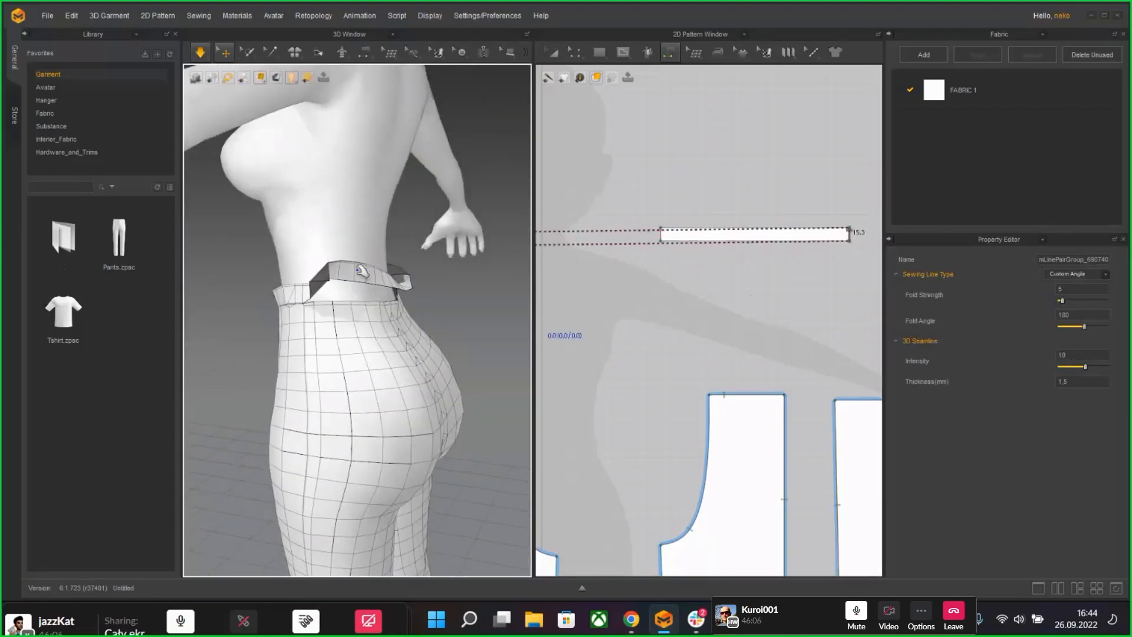
{"action": "left_click_drag", "start_coordinate": [404, 274], "coordinate": [473, 276]}
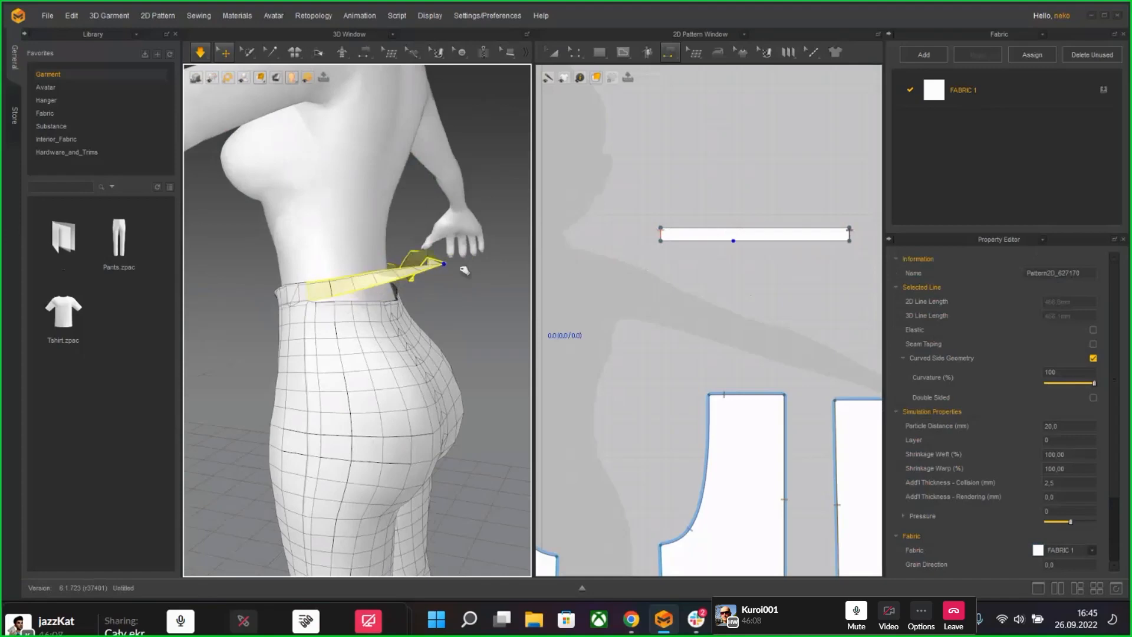
{"action": "left_click", "coordinate": [435, 267]}
{"action": "mouse_move", "coordinate": [430, 290]}
{"action": "right_mouse_down"}
{"action": "mouse_move", "coordinate": [416, 280]}
{"action": "mouse_move", "coordinate": [451, 299]}
{"action": "right_mouse_up"}
{"action": "left_click", "coordinate": [416, 280]}
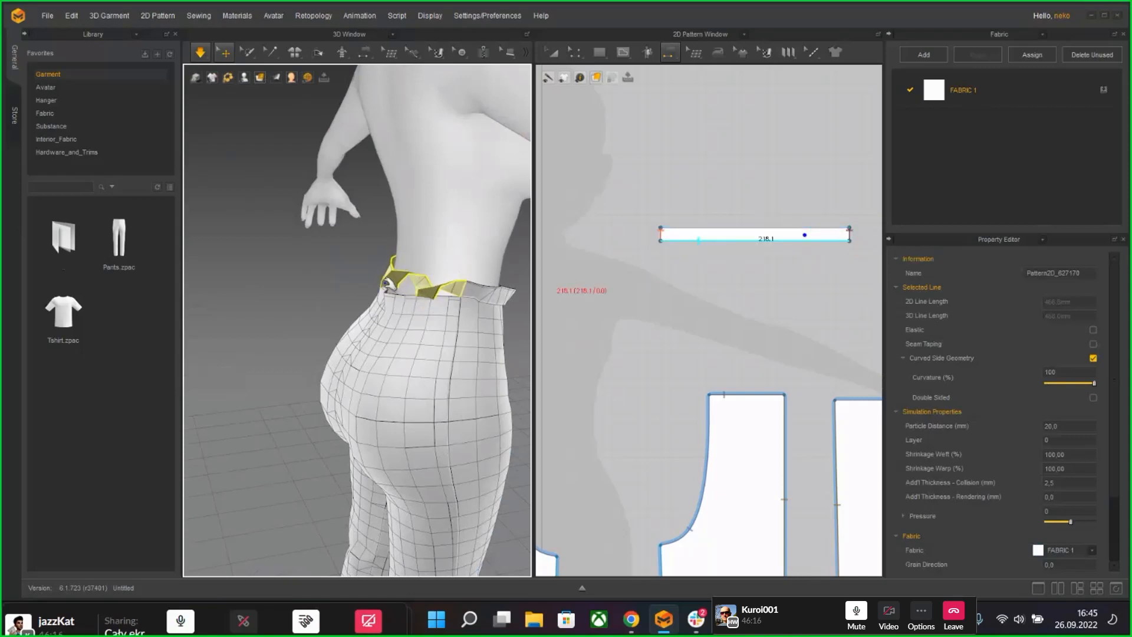
{"action": "left_click_drag", "start_coordinate": [387, 284], "coordinate": [341, 247]}
{"action": "left_click_drag", "start_coordinate": [367, 194], "coordinate": [394, 281]}
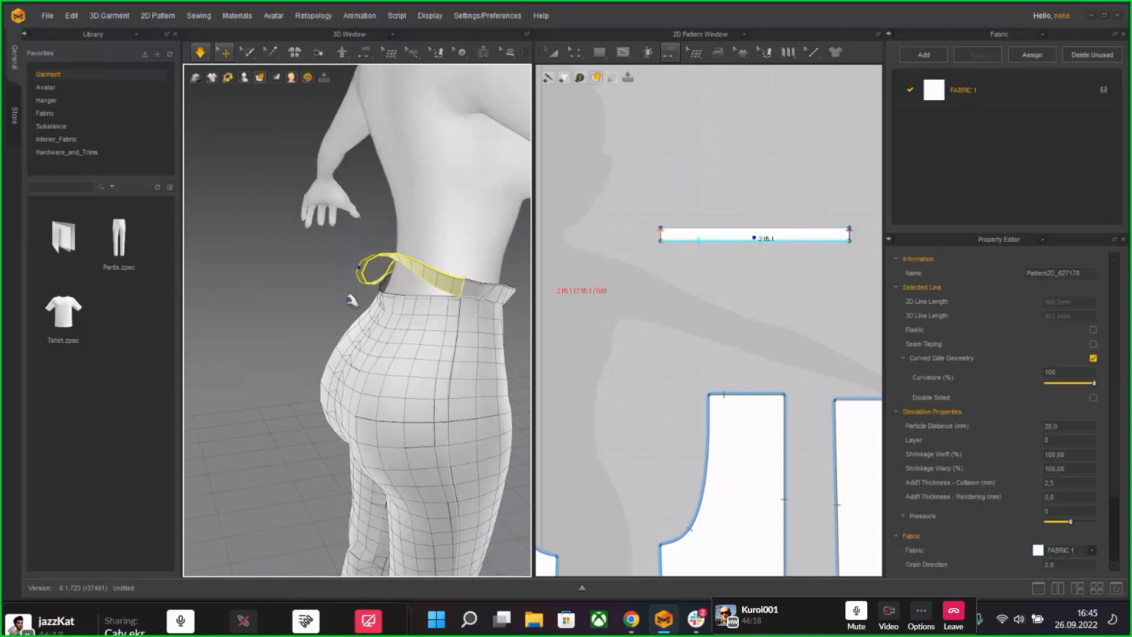
{"action": "right_click_drag", "start_coordinate": [350, 300], "coordinate": [328, 530]}
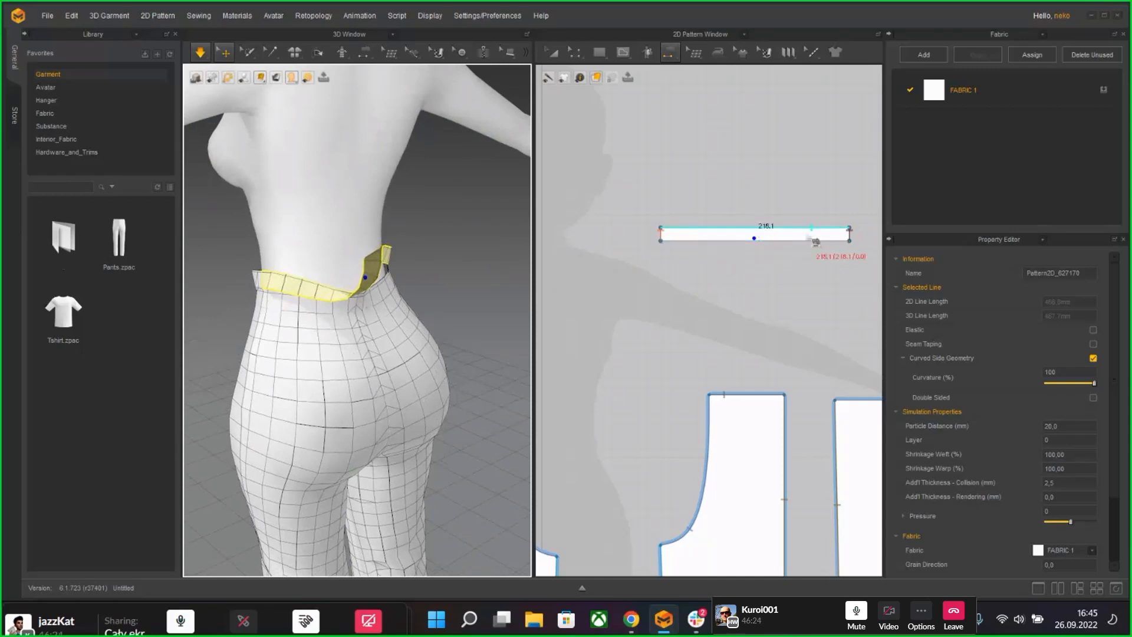
Step: Undo the simulation and the seams joining the short ends of the two waistband pieces
{"action": "scroll", "coordinate": [846, 231], "scroll_direction": "up", "scroll_amount": 3}
{"action": "scroll", "coordinate": [838, 254], "scroll_direction": "up", "scroll_amount": 3}
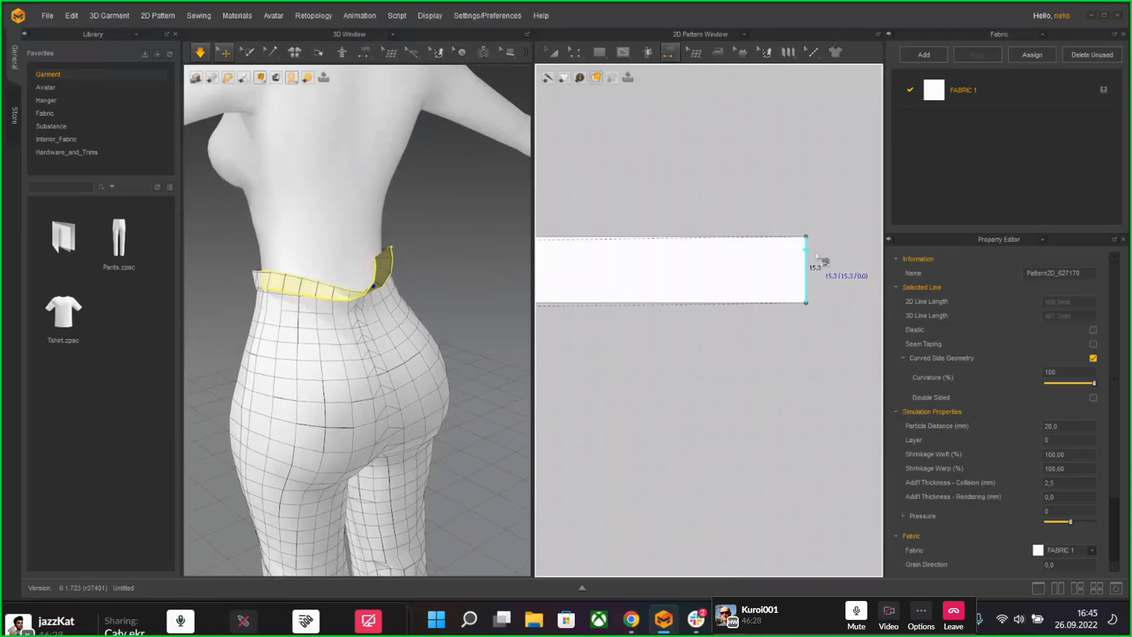
{"action": "scroll", "coordinate": [748, 283], "scroll_direction": "up", "scroll_amount": 1}
{"action": "scroll", "coordinate": [778, 265], "scroll_direction": "down", "scroll_amount": 8}
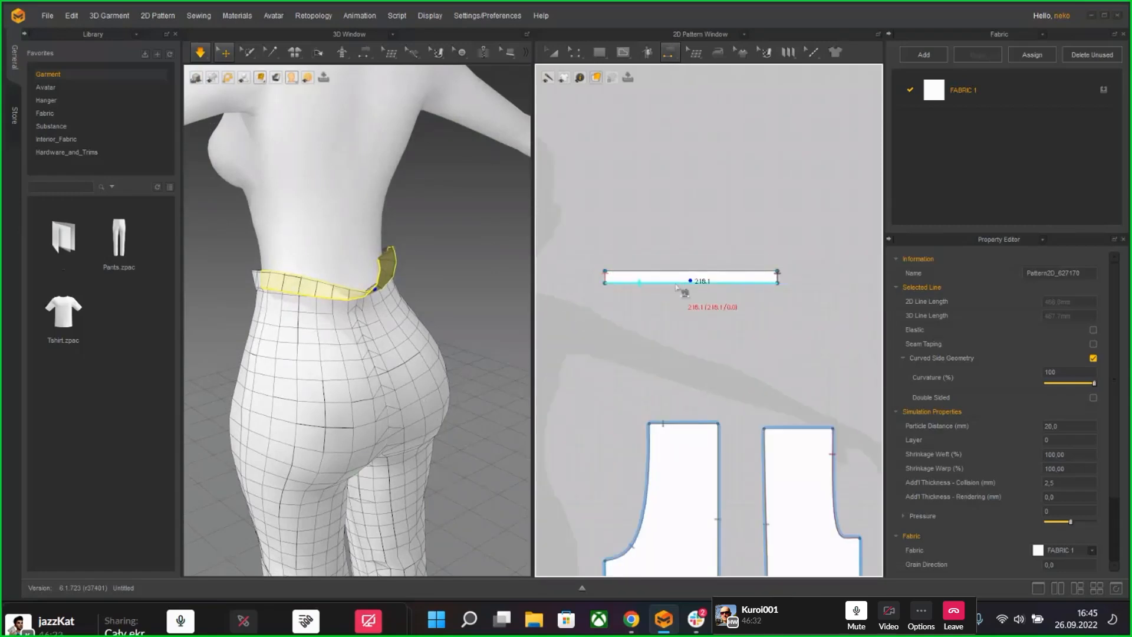
{"action": "key", "text": "ctrl+z"}
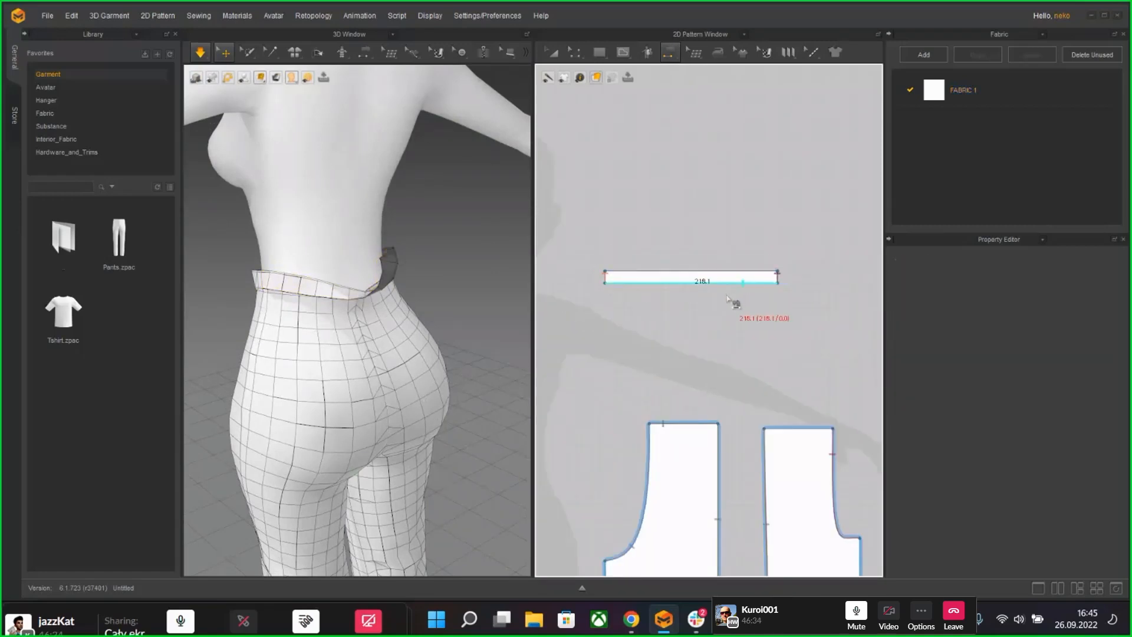
{"action": "key", "text": "ctrl+z"}
{"action": "key", "text": "ctrl+z"}
{"action": "key", "text": "ctrl+z"}
{"action": "scroll", "coordinate": [614, 315], "scroll_direction": "down", "scroll_amount": 4}
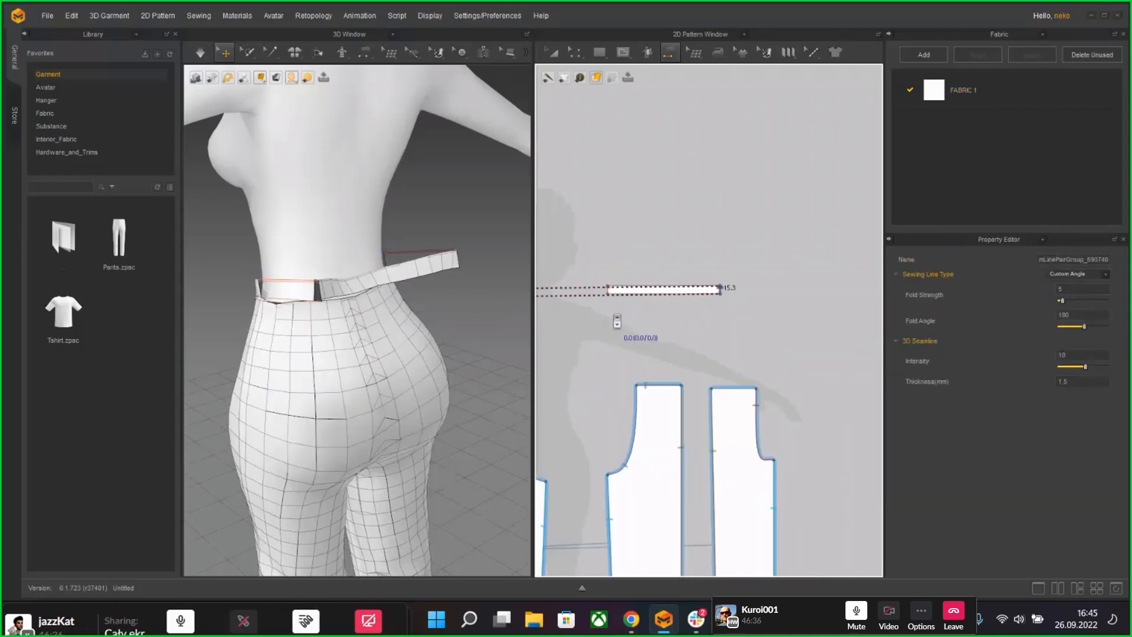
{"action": "scroll", "coordinate": [660, 327], "scroll_direction": "up", "scroll_amount": 3}
{"action": "key", "text": "ctrl+z"}
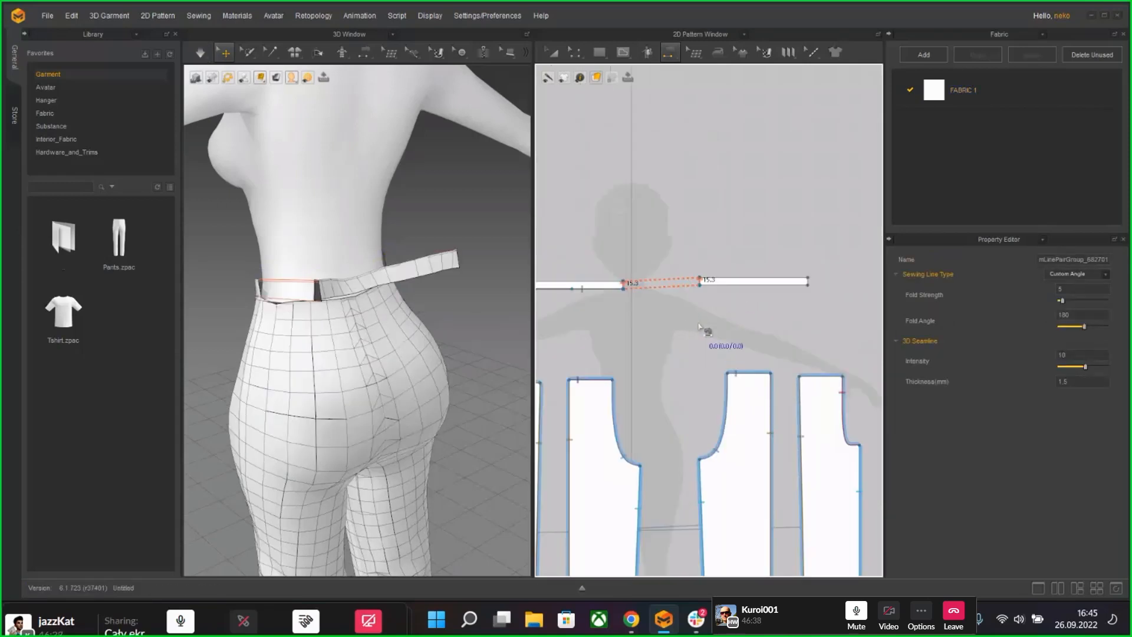
{"action": "middle_click_drag", "start_coordinate": [651, 325], "coordinate": [752, 319]}
{"action": "left_click", "coordinate": [731, 306]}
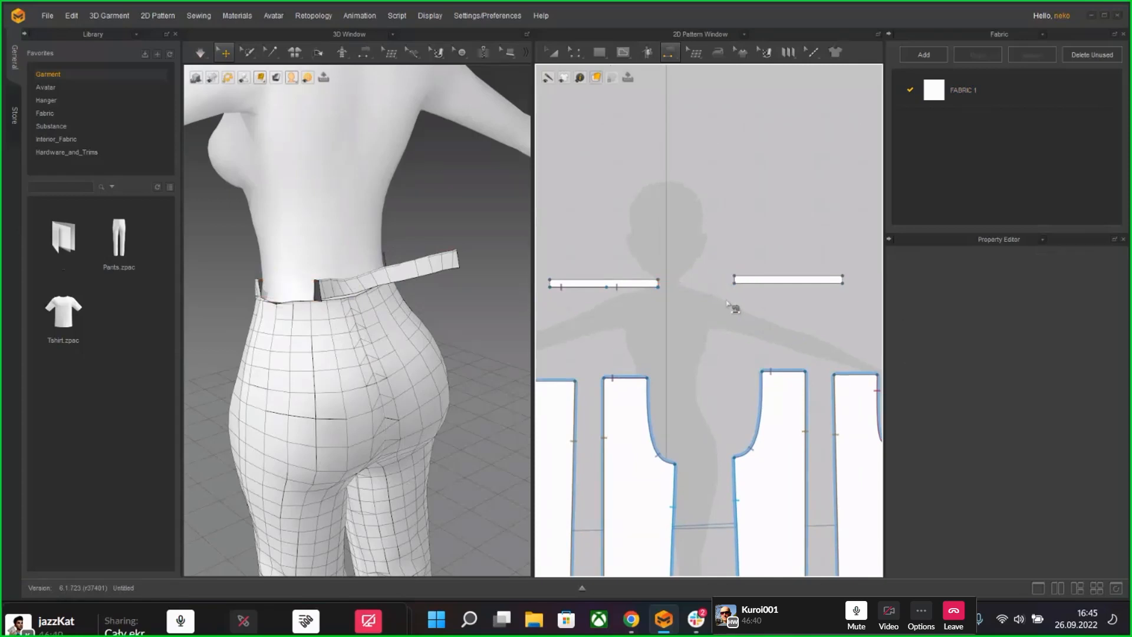
Step: Sew the inner and outer short ends of the two waistband pieces together again and briefly test the simulation
{"action": "scroll", "coordinate": [677, 299], "scroll_direction": "up", "scroll_amount": 3}
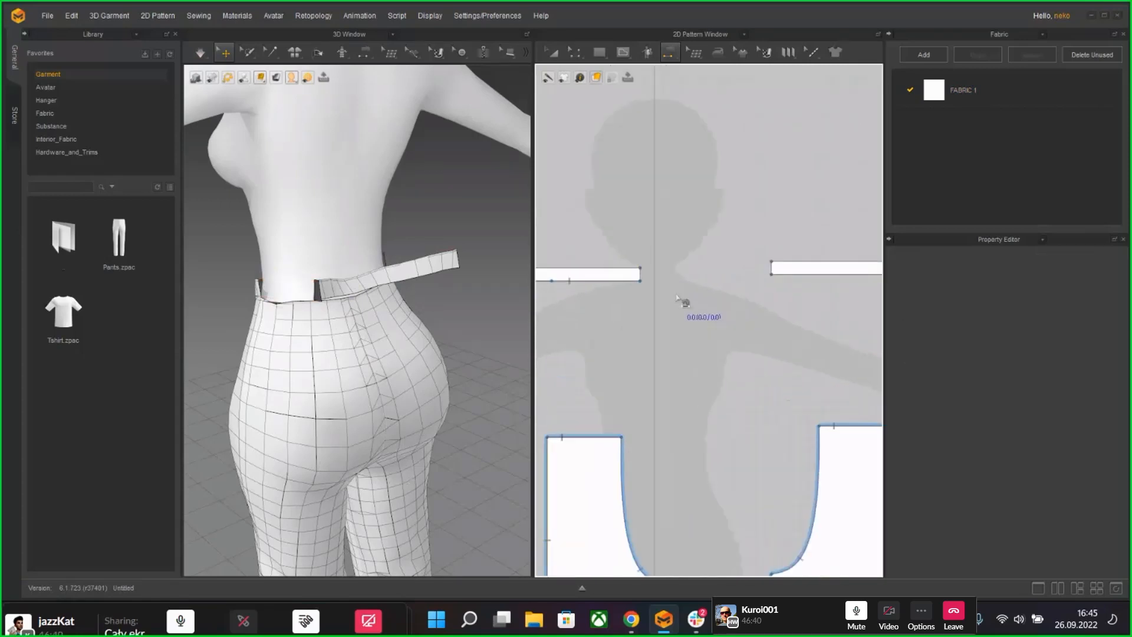
{"action": "left_click", "coordinate": [774, 274]}
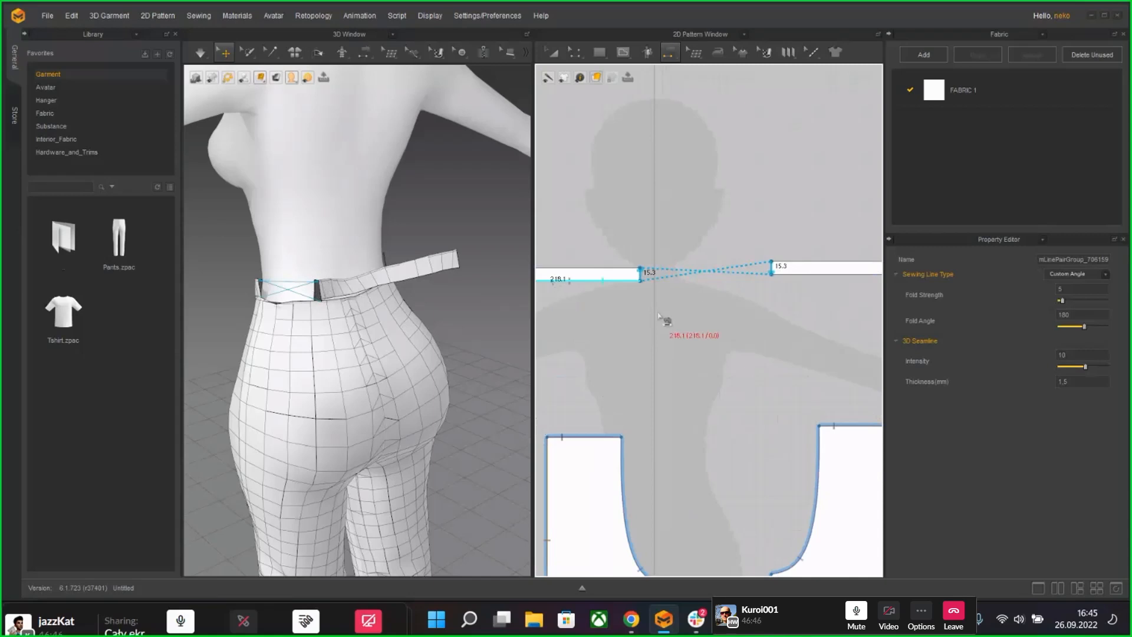
{"action": "scroll", "coordinate": [662, 318], "scroll_direction": "down", "scroll_amount": 3}
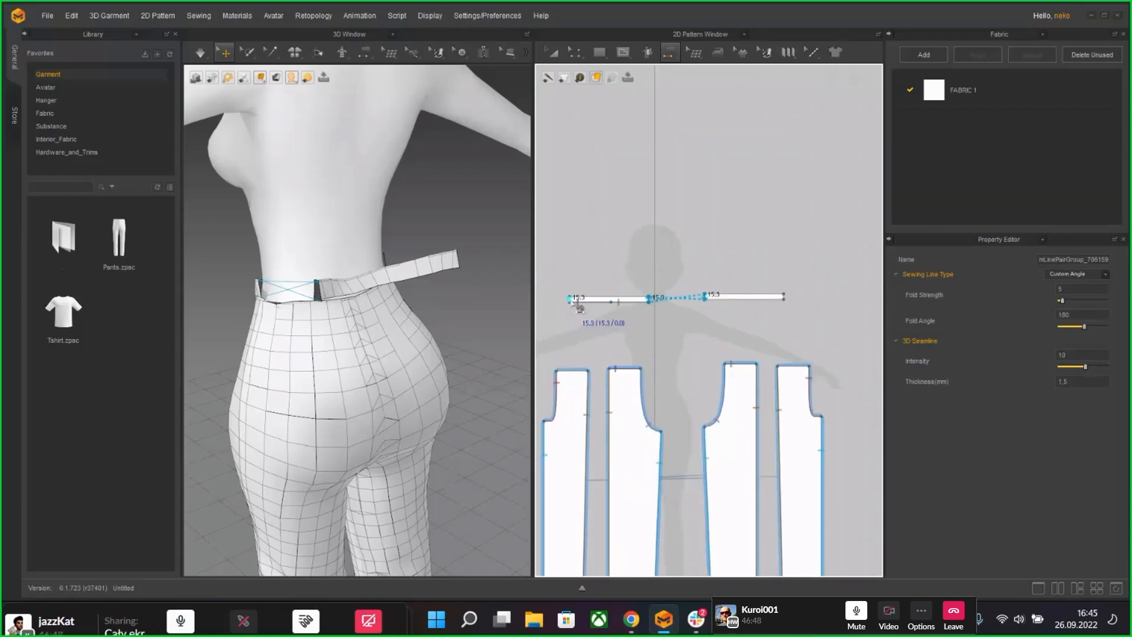
{"action": "left_click", "coordinate": [575, 301]}
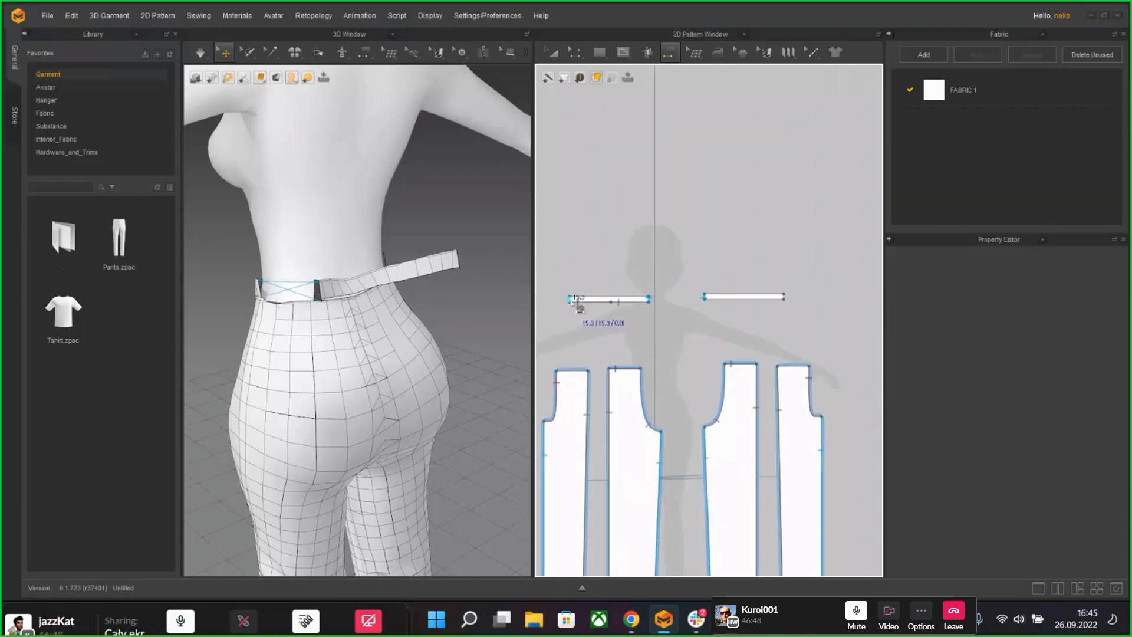
{"action": "left_click", "coordinate": [784, 300]}
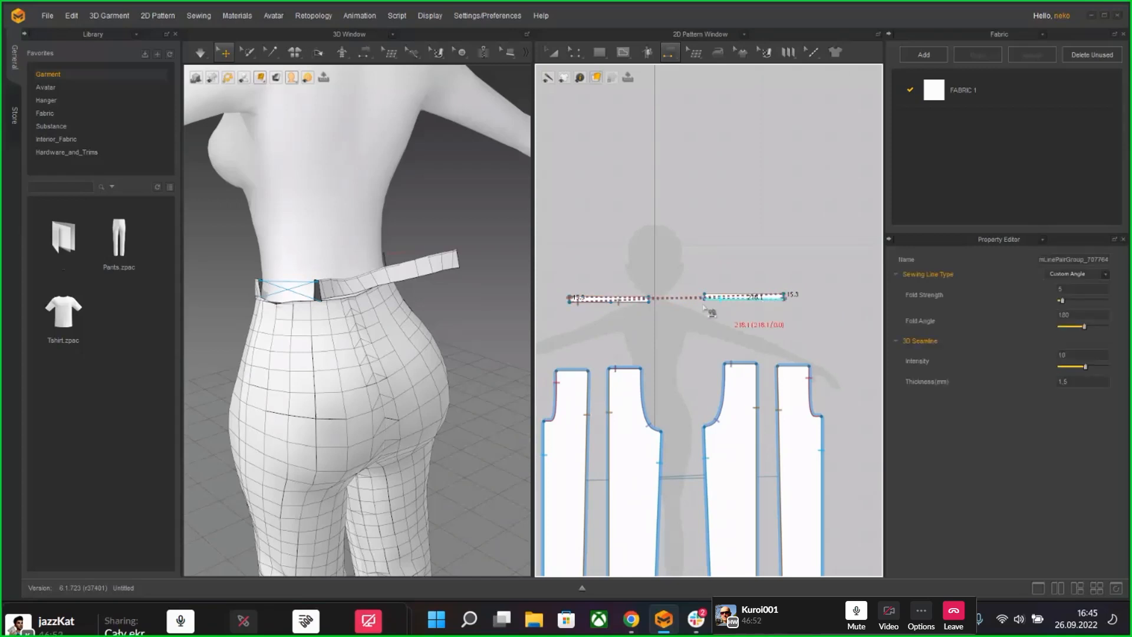
{"action": "key", "text": "space"}
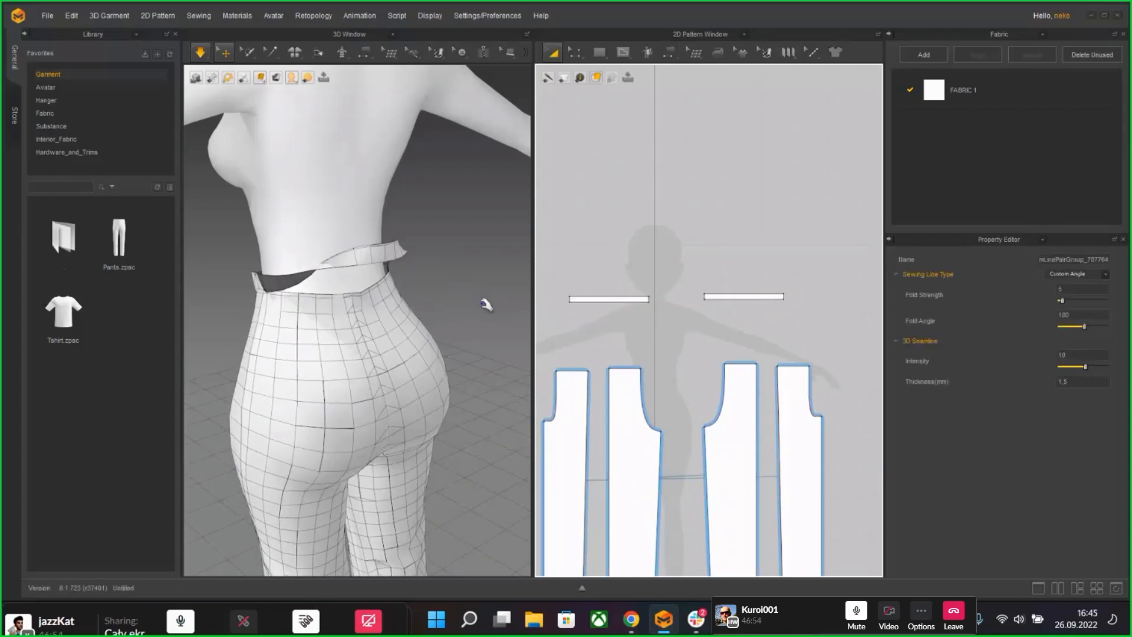
{"action": "key", "text": "space"}
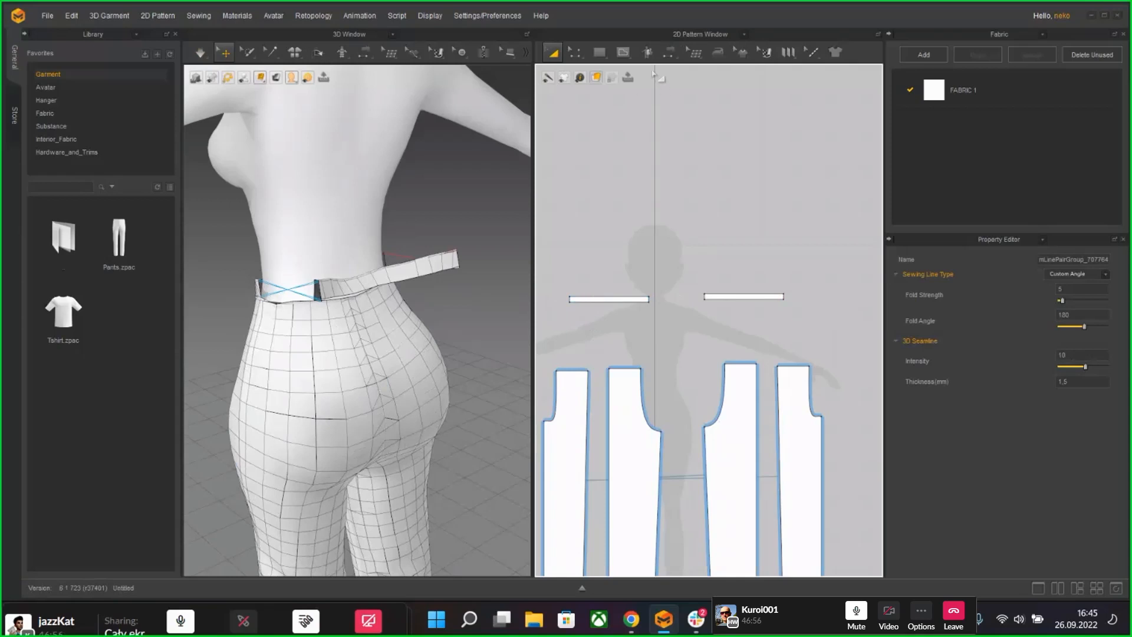
Step: Using Segment Sewing, join the facing and the outer short ends of the two waistband pieces and simulate the result
{"action": "left_click", "coordinate": [669, 53]}
{"action": "left_click", "coordinate": [701, 93]}
{"action": "left_click", "coordinate": [703, 297]}
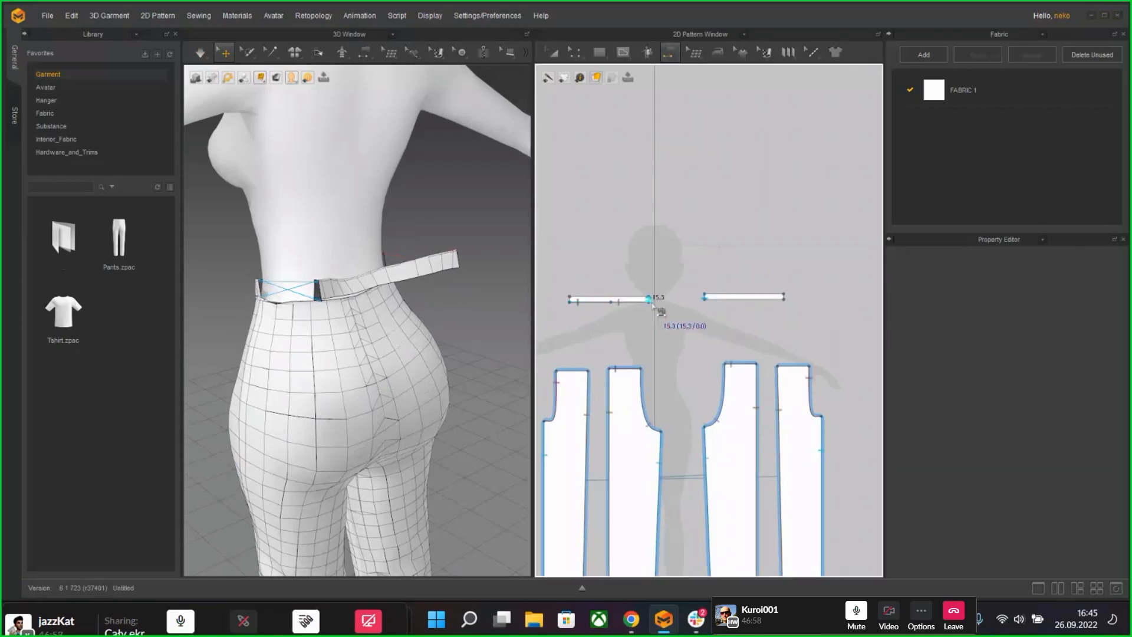
{"action": "scroll", "coordinate": [665, 309], "scroll_direction": "up", "scroll_amount": 3}
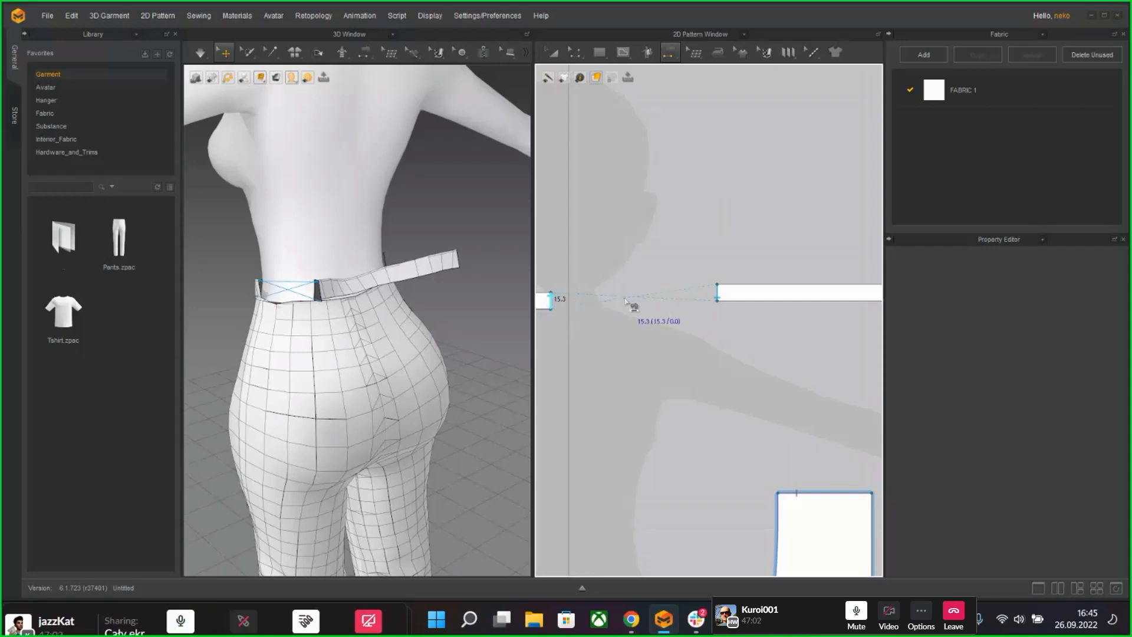
{"action": "scroll", "coordinate": [635, 301], "scroll_direction": "down", "scroll_amount": 4}
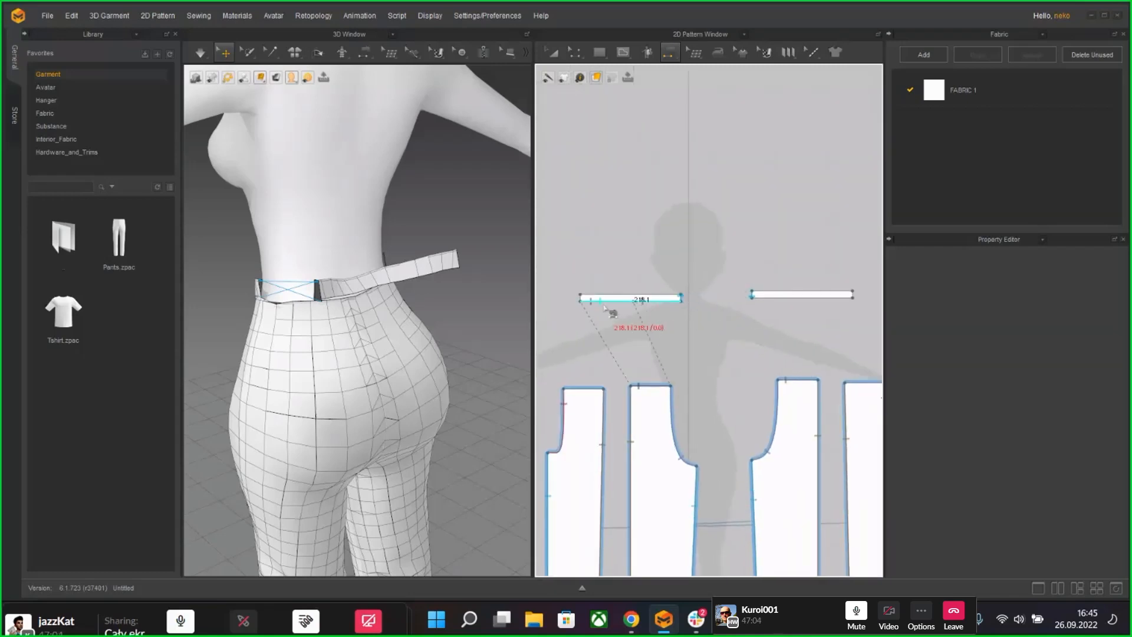
{"action": "left_click", "coordinate": [584, 298]}
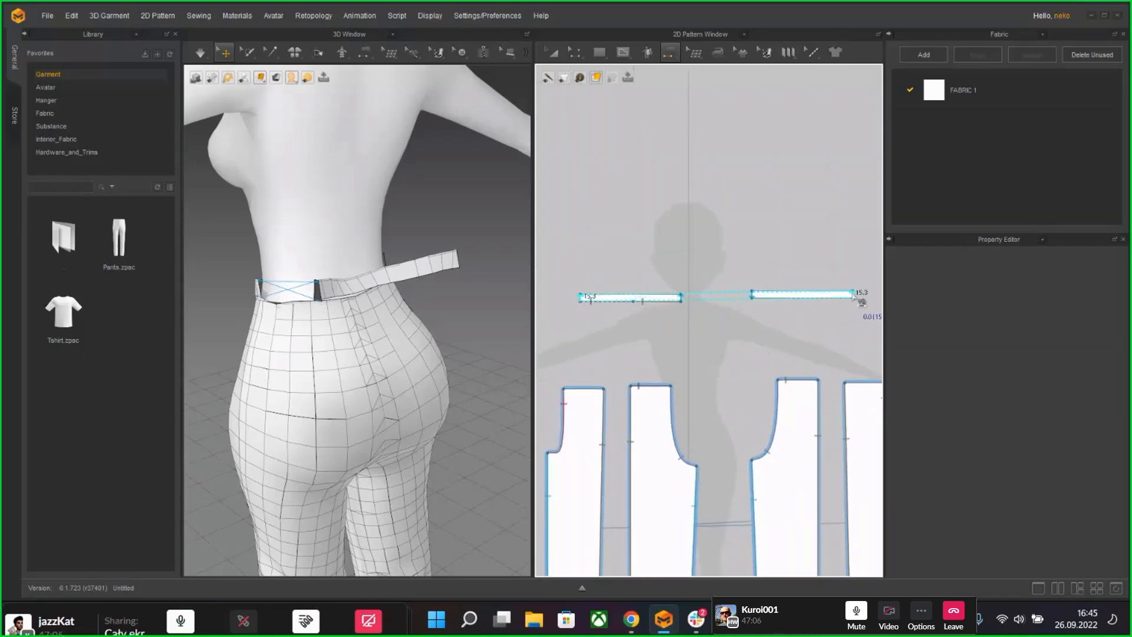
{"action": "left_click", "coordinate": [855, 298]}
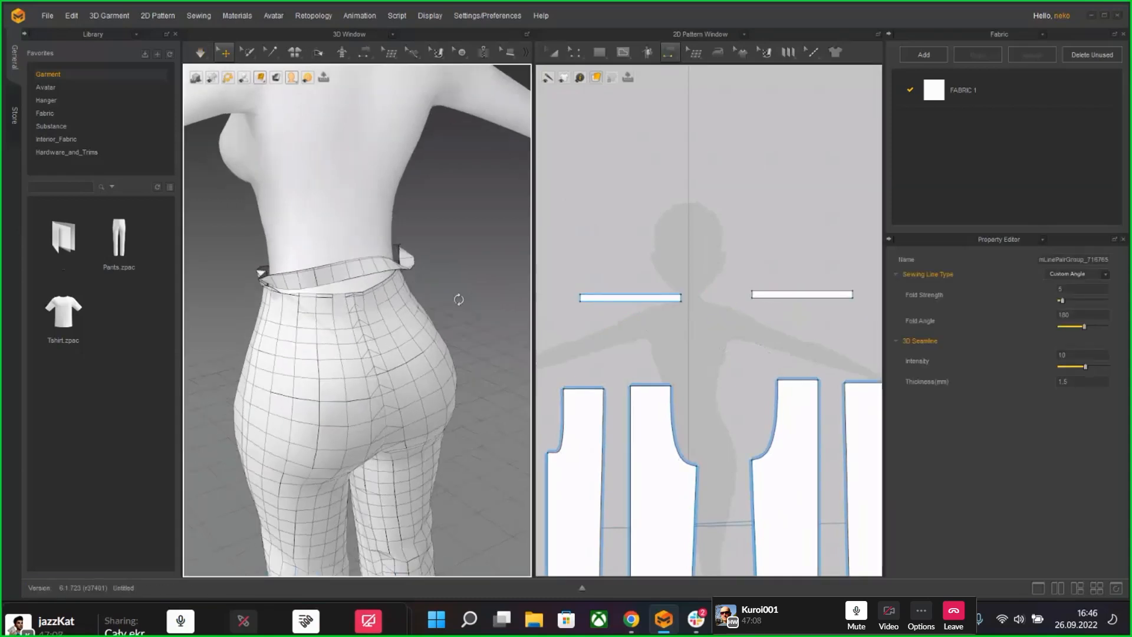
{"action": "right_click_drag", "start_coordinate": [458, 300], "coordinate": [380, 293]}
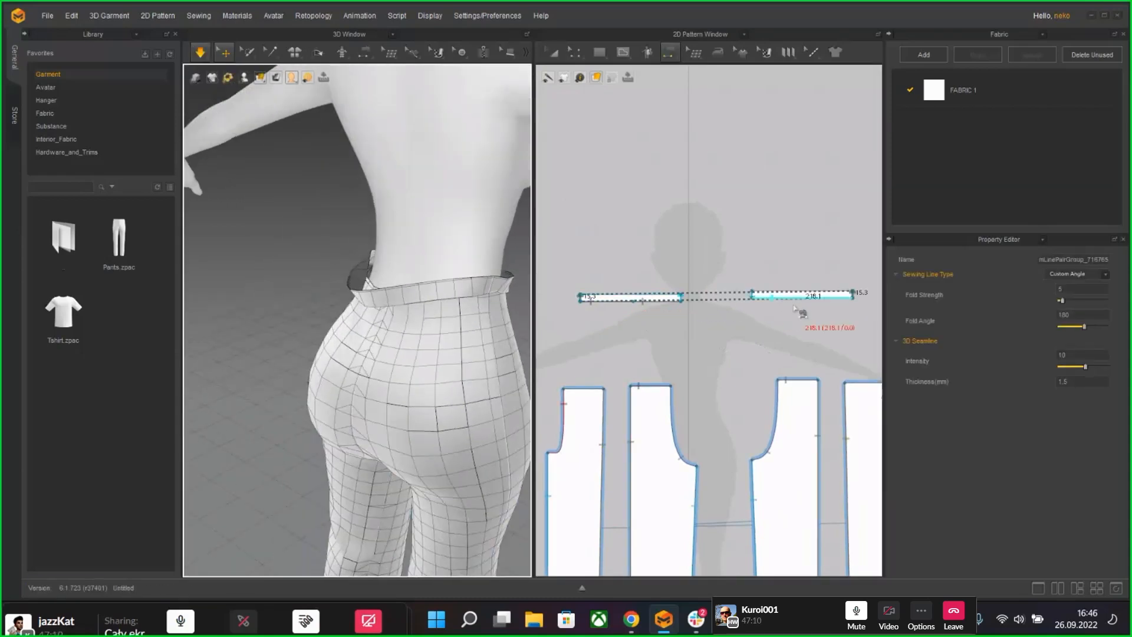
Step: Free-sew one half of the back waistband's lower edge to the leftmost trouser piece's top edge and run the simulation
{"action": "middle_click_drag", "start_coordinate": [738, 340], "coordinate": [632, 302]}
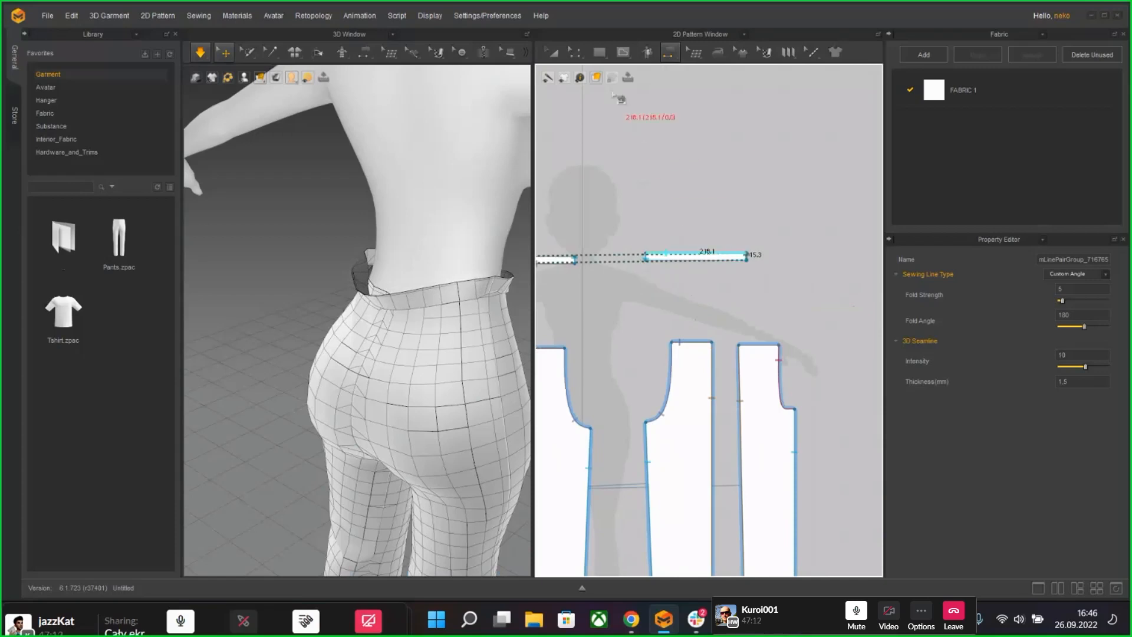
{"action": "scroll", "coordinate": [664, 265], "scroll_direction": "down", "scroll_amount": 3}
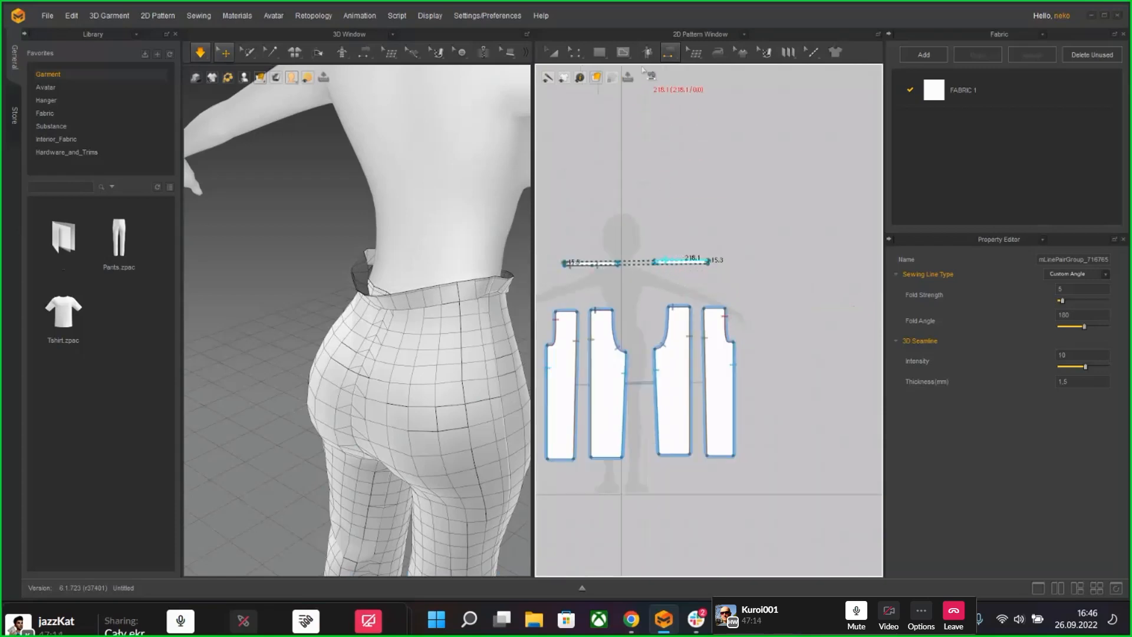
{"action": "left_click", "coordinate": [669, 53]}
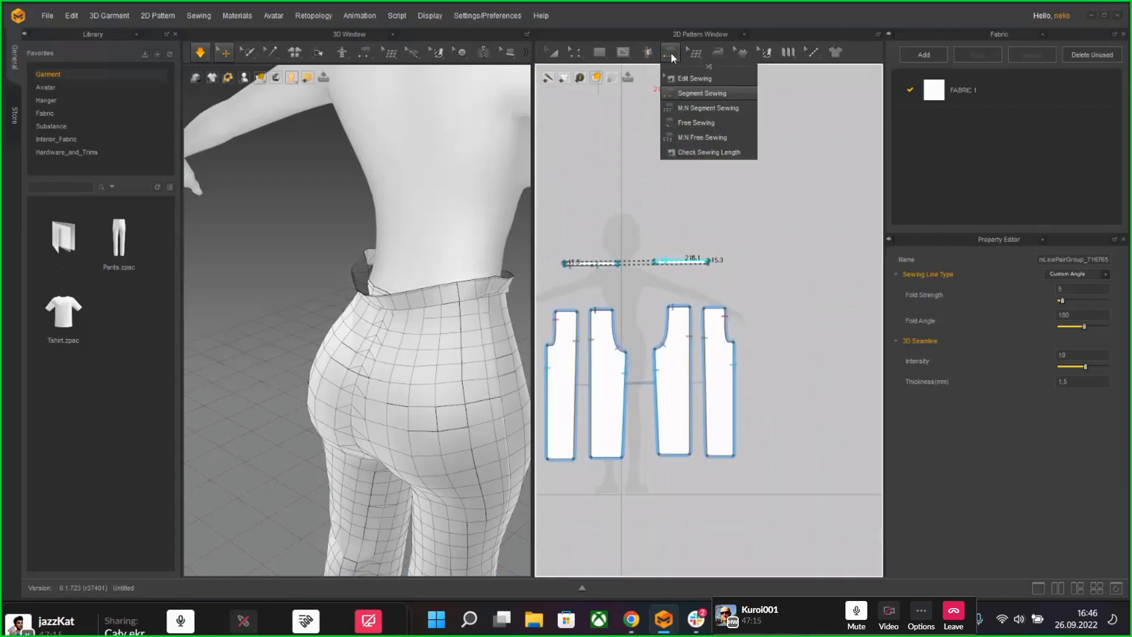
{"action": "left_click", "coordinate": [688, 132]}
{"action": "scroll", "coordinate": [659, 294], "scroll_direction": "up", "scroll_amount": 4}
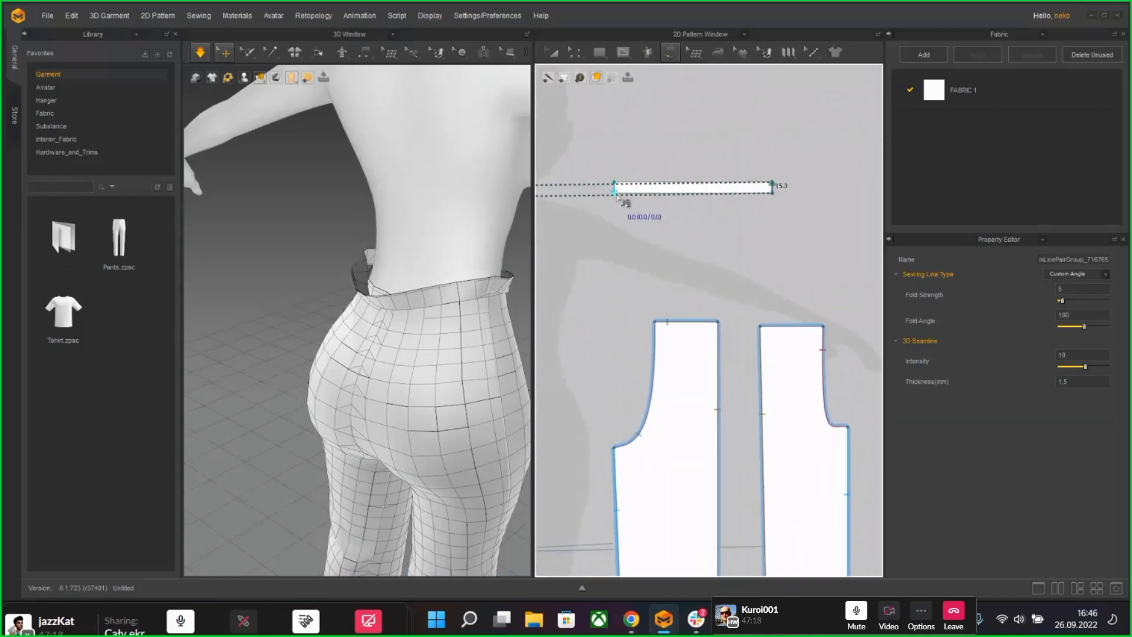
{"action": "scroll", "coordinate": [618, 195], "scroll_direction": "down", "scroll_amount": 4}
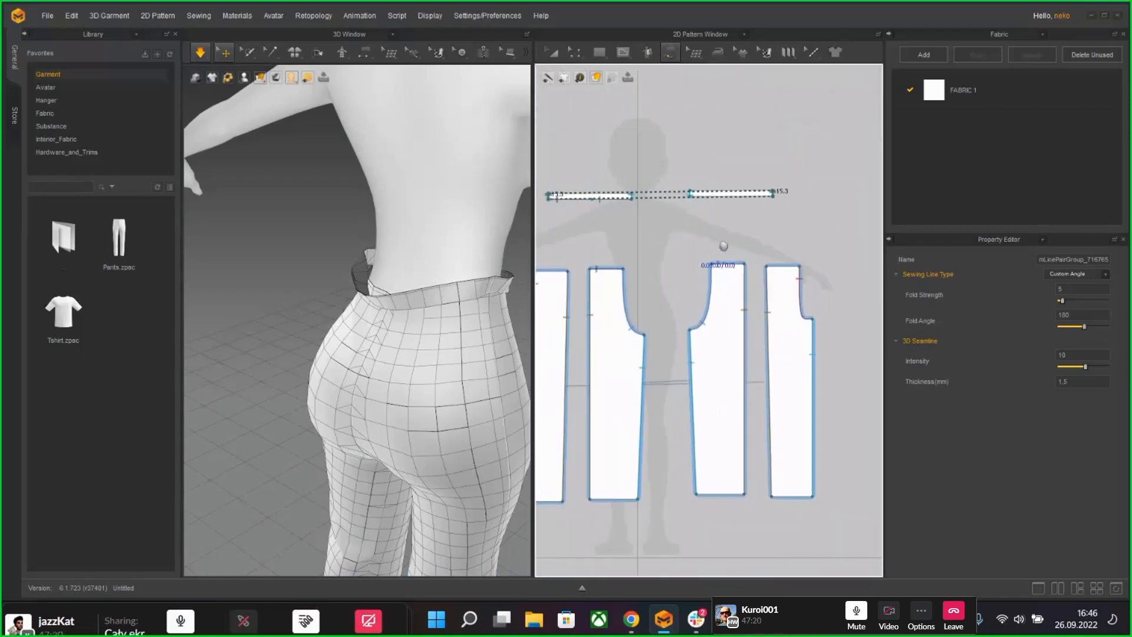
{"action": "left_click", "coordinate": [732, 206]}
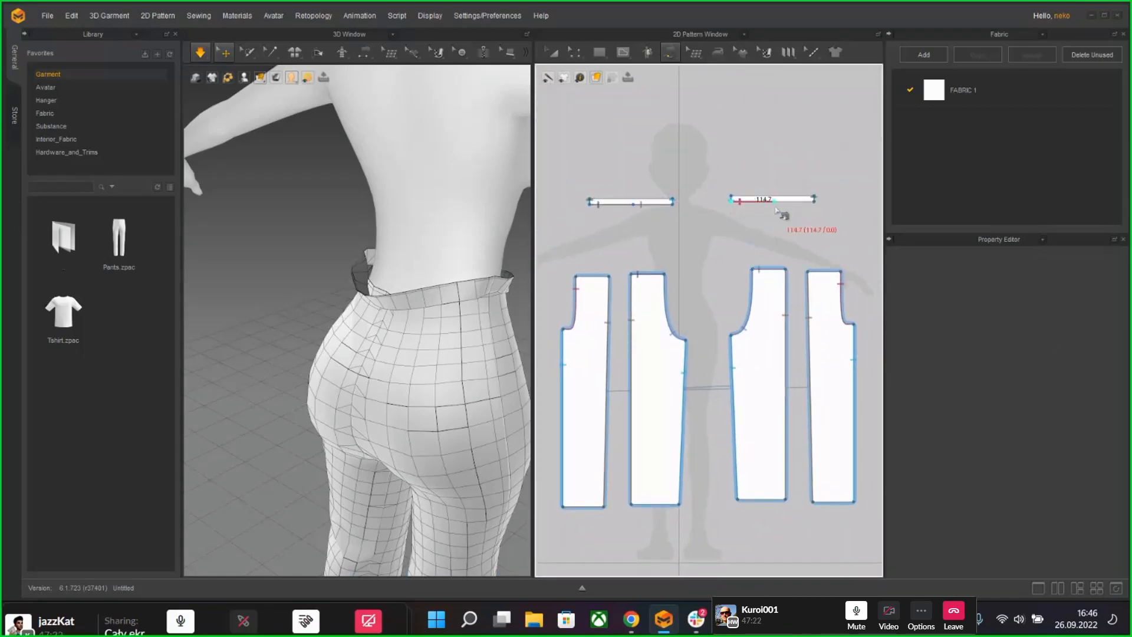
{"action": "left_click", "coordinate": [769, 208]}
{"action": "left_click", "coordinate": [578, 276]}
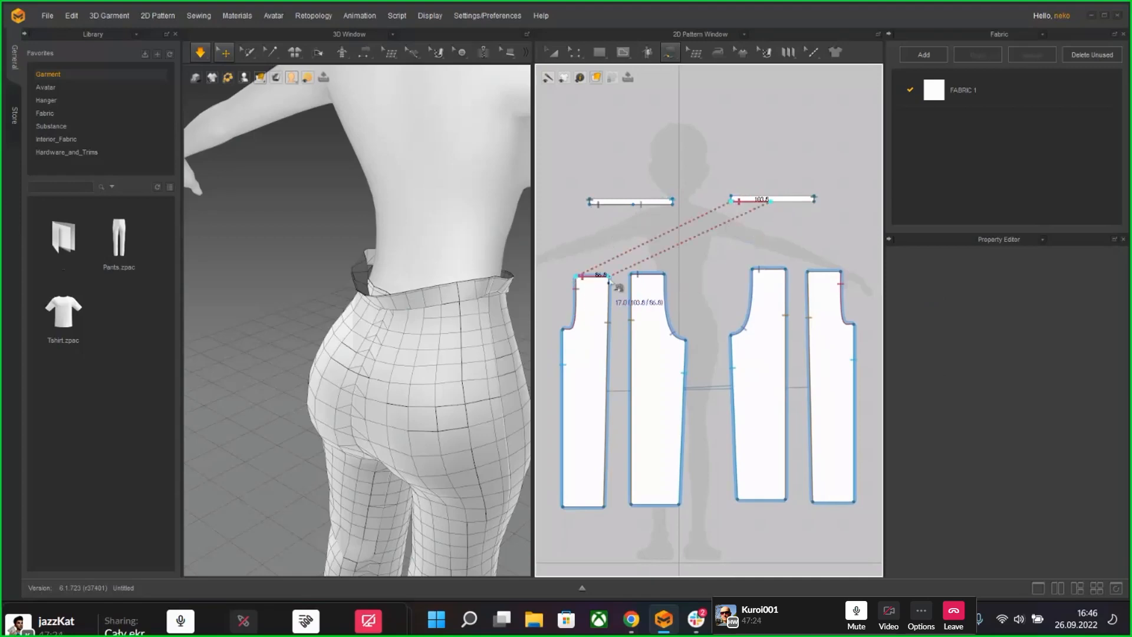
{"action": "left_click", "coordinate": [612, 278]}
{"action": "right_click_drag", "start_coordinate": [507, 230], "coordinate": [490, 308]}
{"action": "key", "text": "space"}
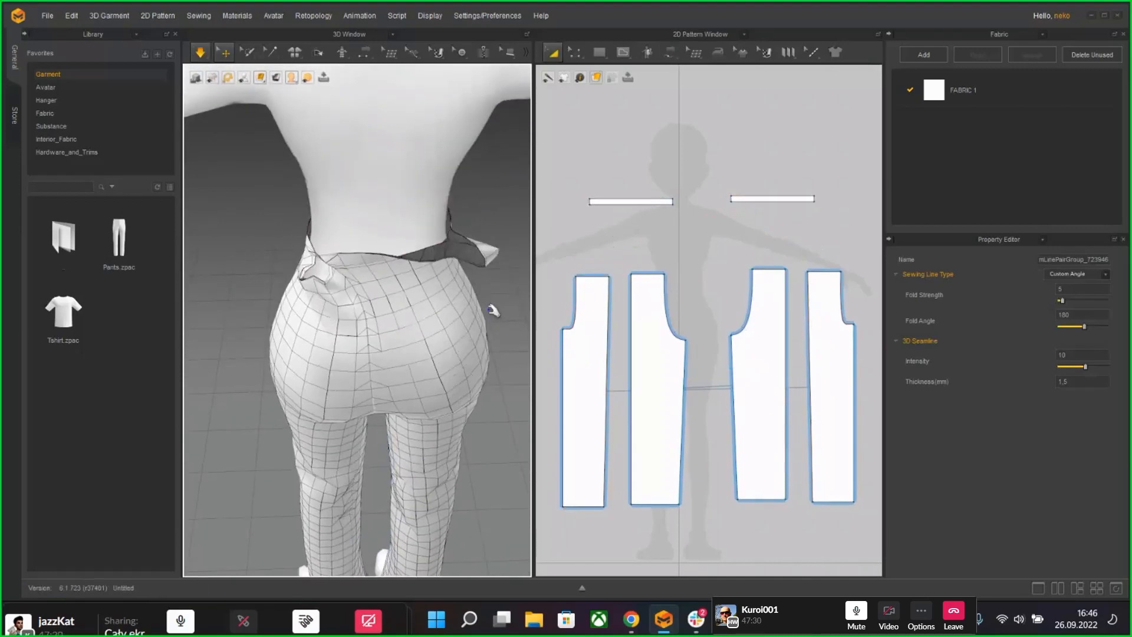
Step: Undo the simulation and delete the seam between the back waistband and the leftmost trouser piece
{"action": "key", "text": "ctrl+z"}
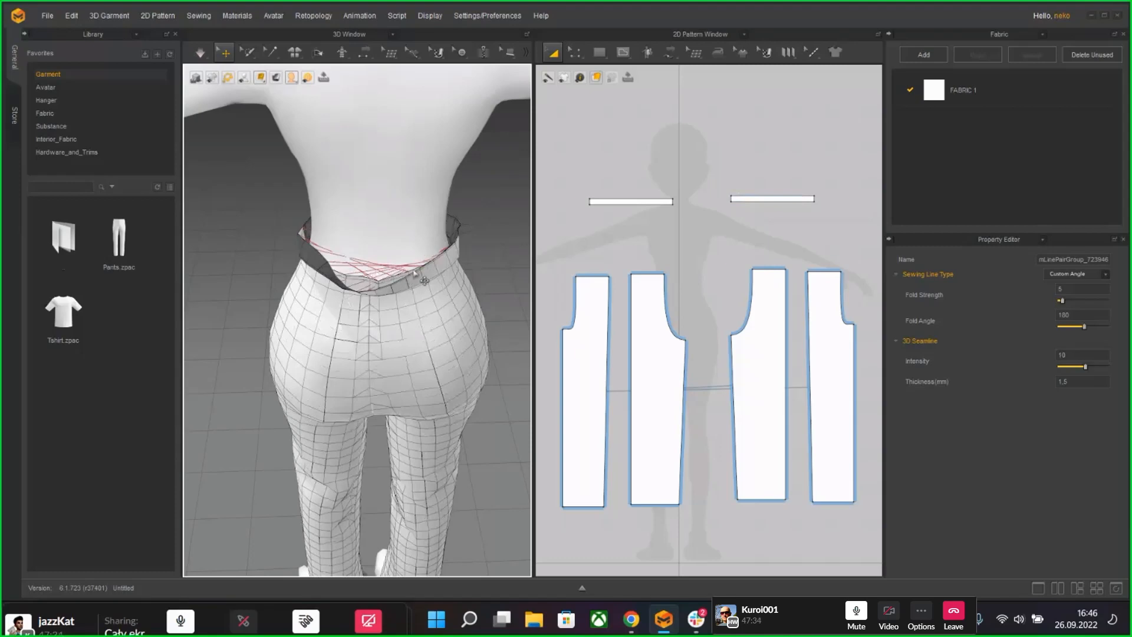
{"action": "key", "text": "m"}
{"action": "right_click_drag", "start_coordinate": [406, 304], "coordinate": [436, 247]}
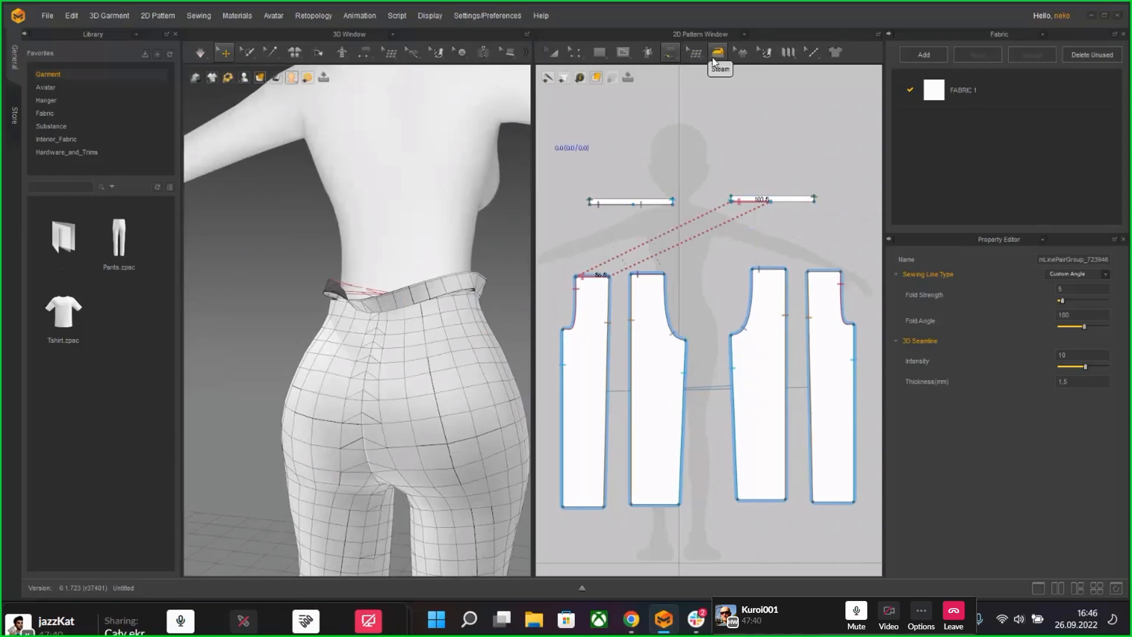
{"action": "key", "text": "Delete"}
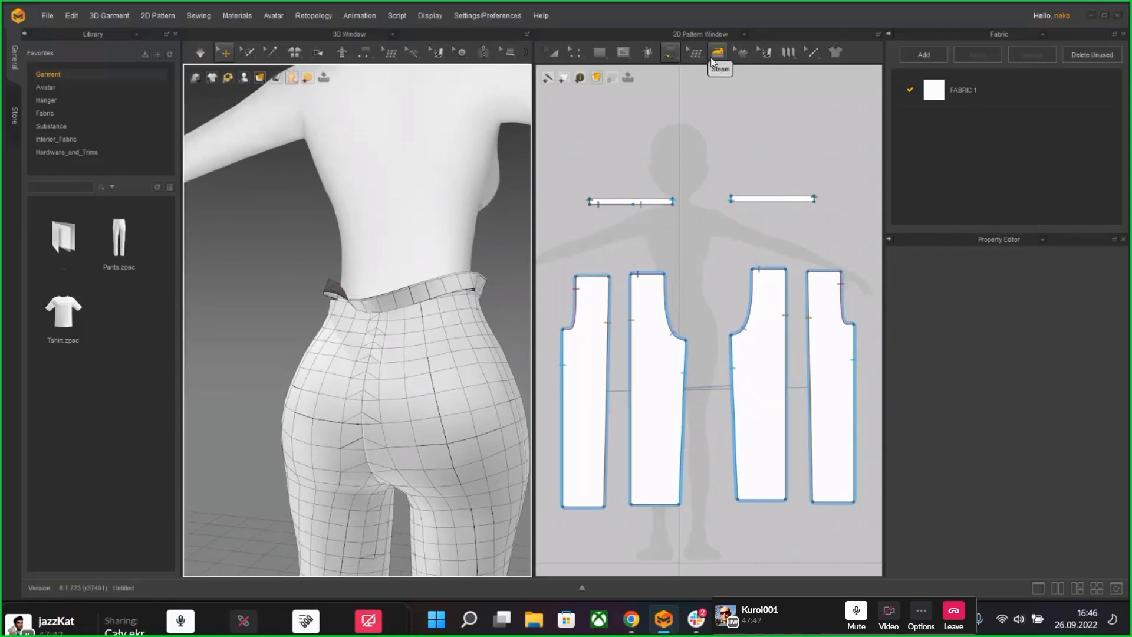
Step: Try Free Sewing half of the back waistband's lower edge to the leftmost trouser piece in the reversed direction, then undo the seam
{"action": "left_click", "coordinate": [670, 55]}
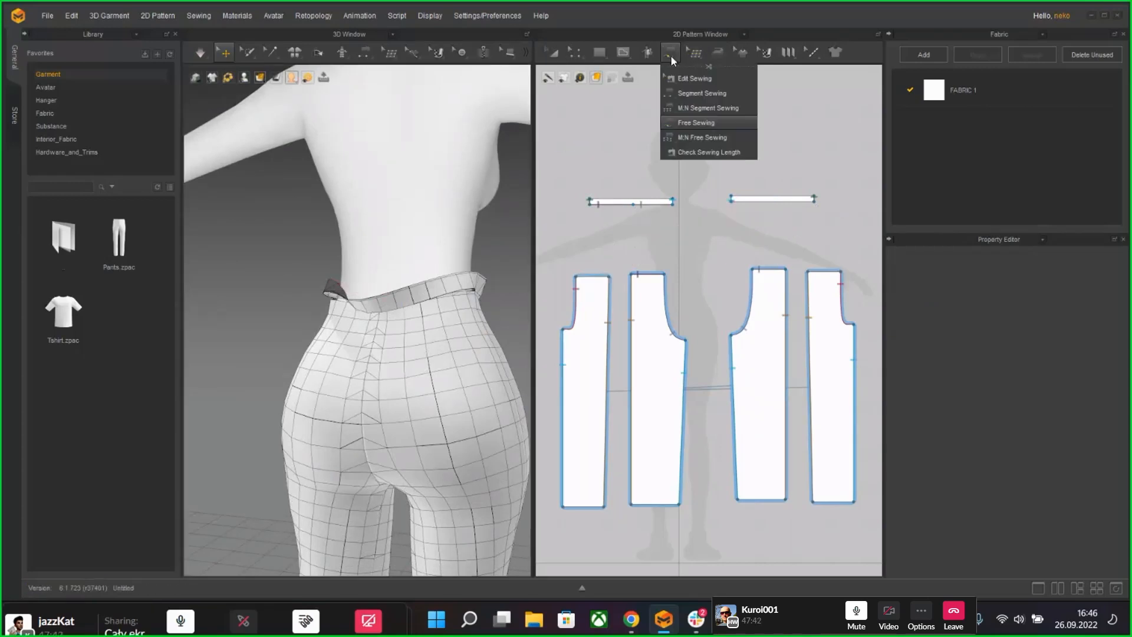
{"action": "left_click", "coordinate": [696, 123]}
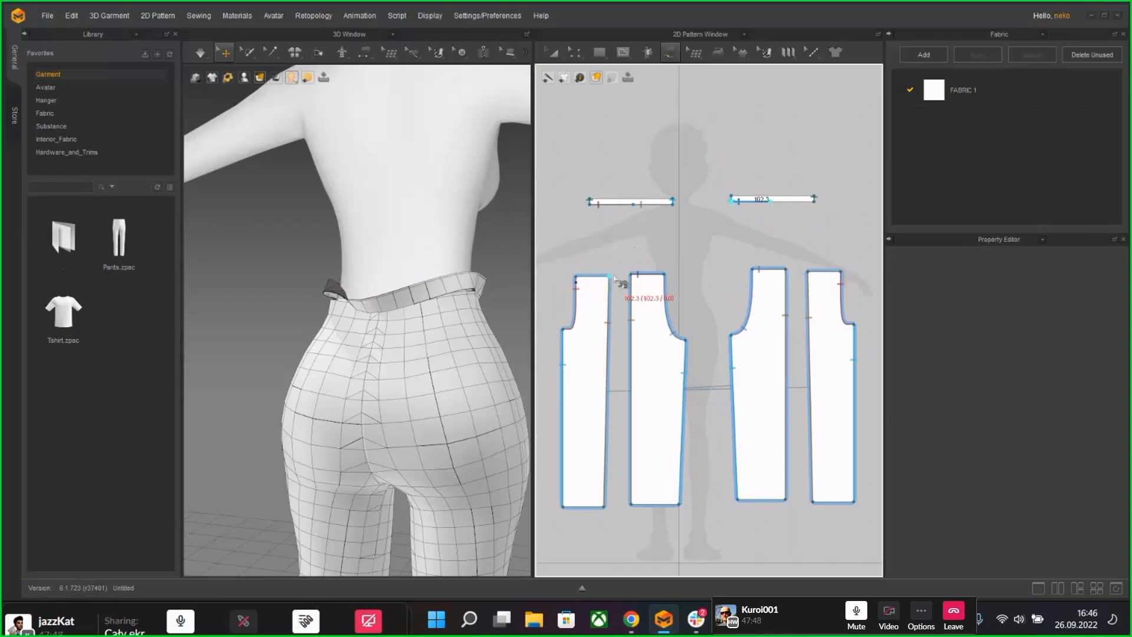
{"action": "left_click", "coordinate": [575, 275]}
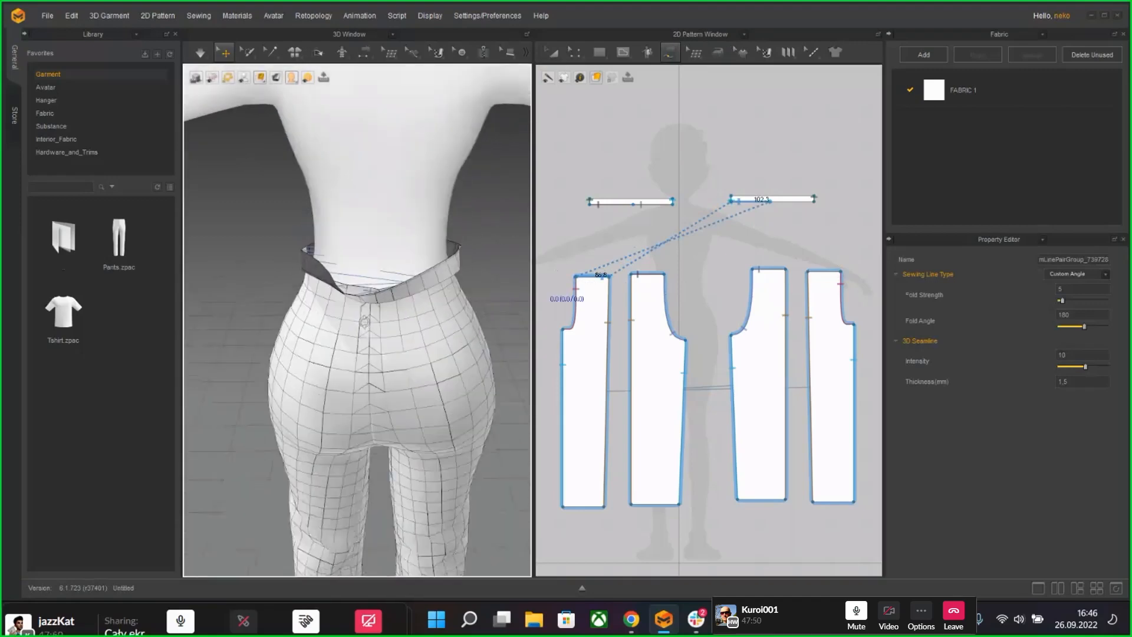
{"action": "key", "text": "ctrl+z"}
Step: With Free Sewing, join the two halves of the back waistband's lower edge to the top edges of the two outermost trouser pieces
{"action": "left_click_drag", "start_coordinate": [731, 207], "coordinate": [757, 208]}
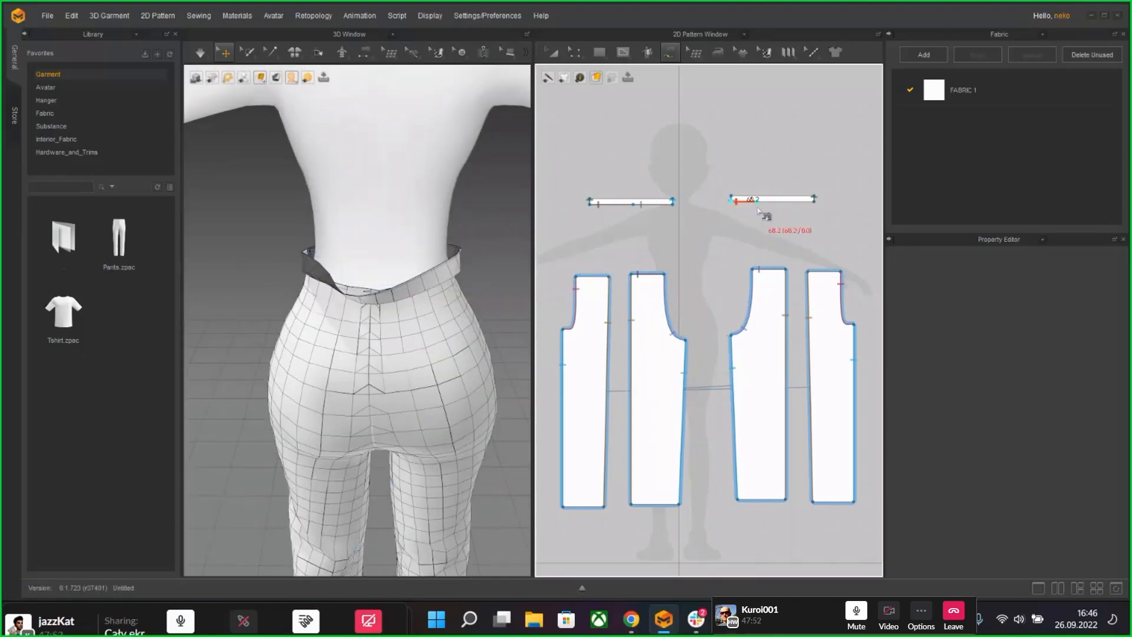
{"action": "left_click", "coordinate": [813, 272]}
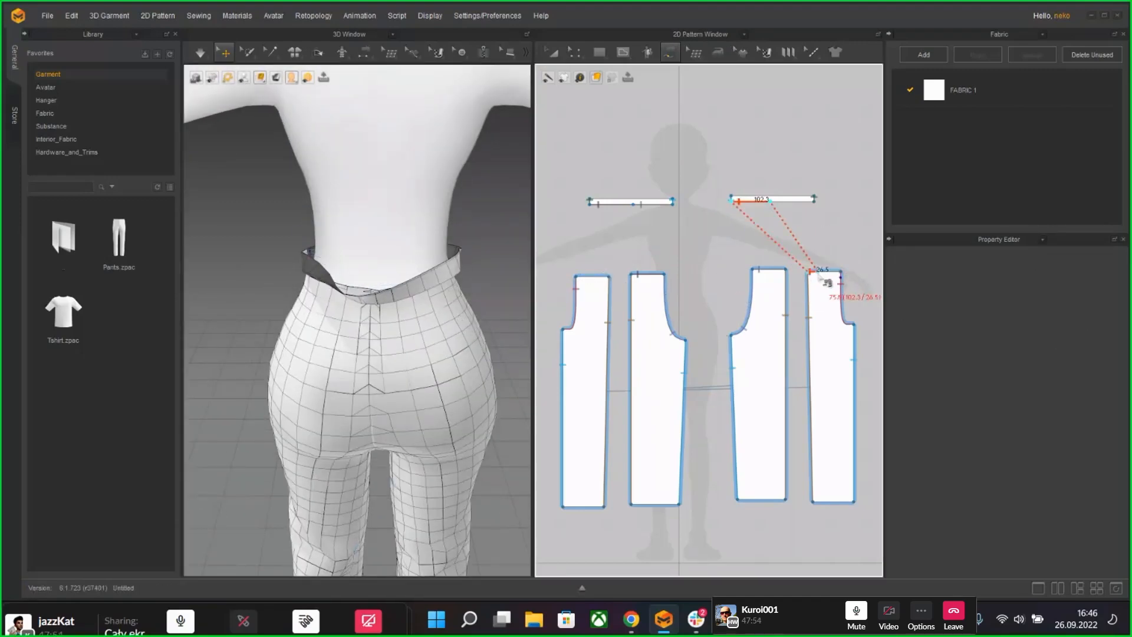
{"action": "left_click", "coordinate": [843, 281]}
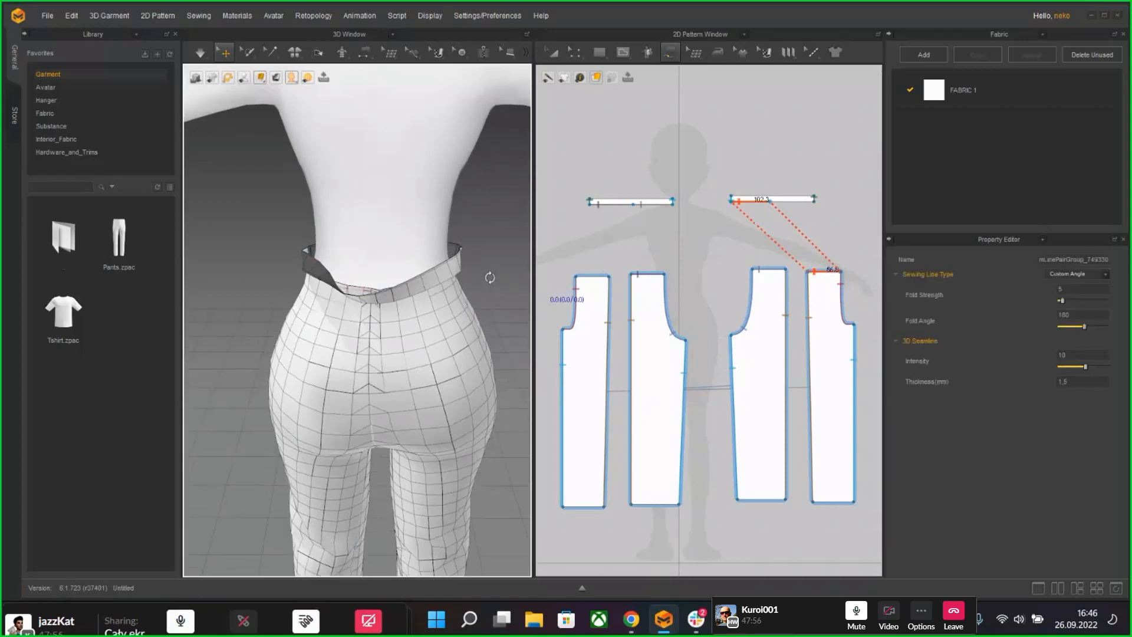
{"action": "left_click", "coordinate": [808, 203]}
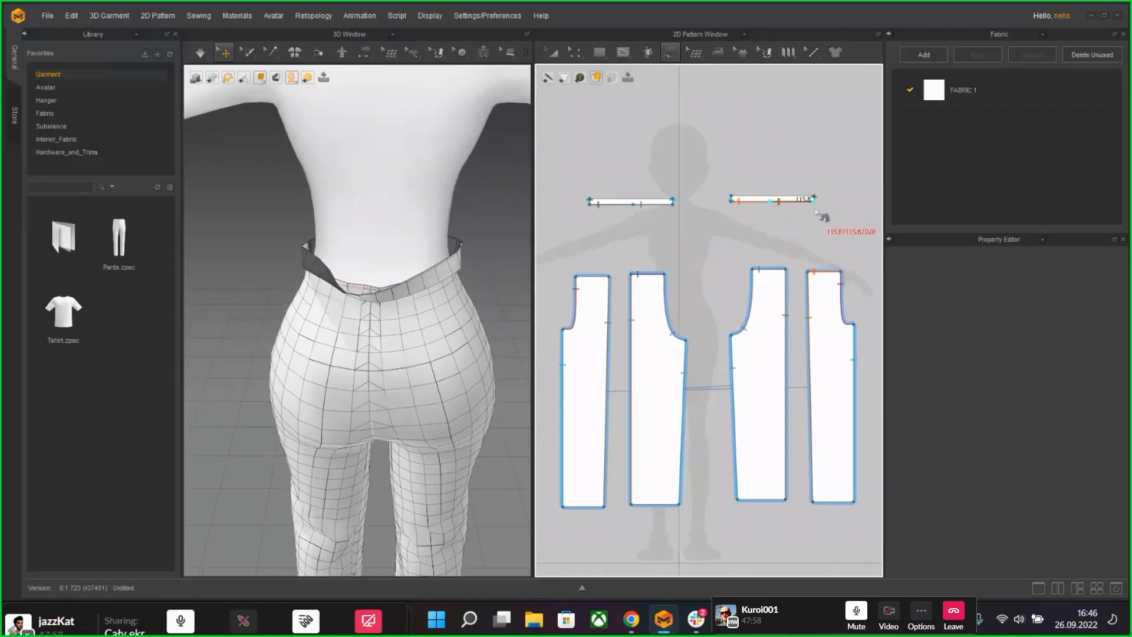
{"action": "left_click", "coordinate": [577, 276]}
{"action": "left_click", "coordinate": [607, 276]}
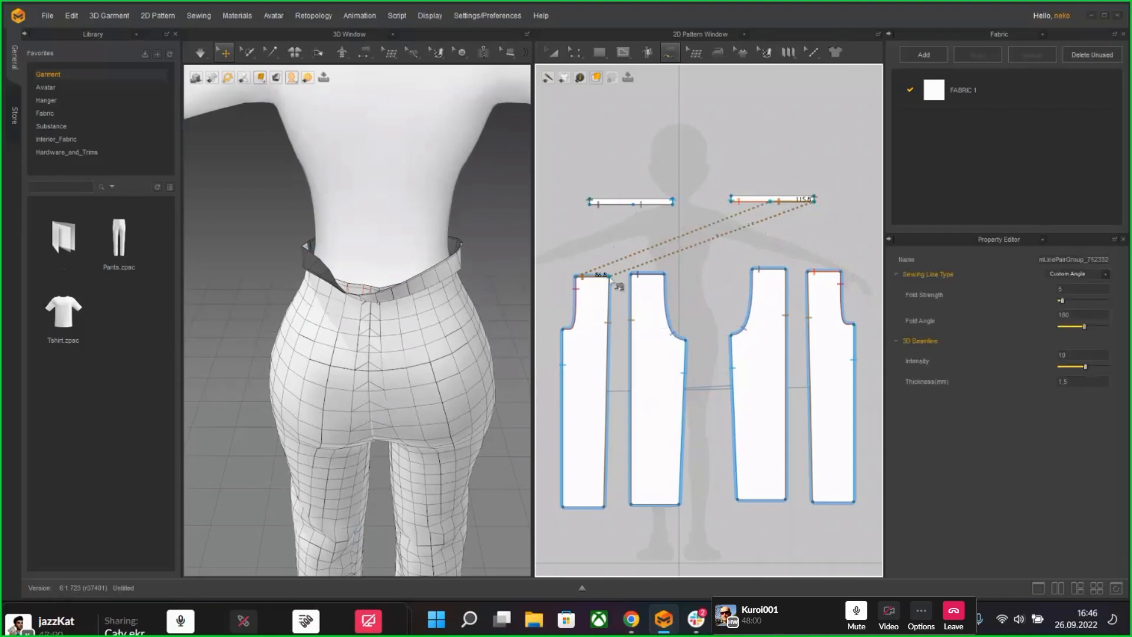
Step: Simulate the garment and pull the waistband pieces up and outward around the avatar's waist
{"action": "key", "text": "space"}
{"action": "right_click_drag", "start_coordinate": [341, 290], "coordinate": [380, 273]}
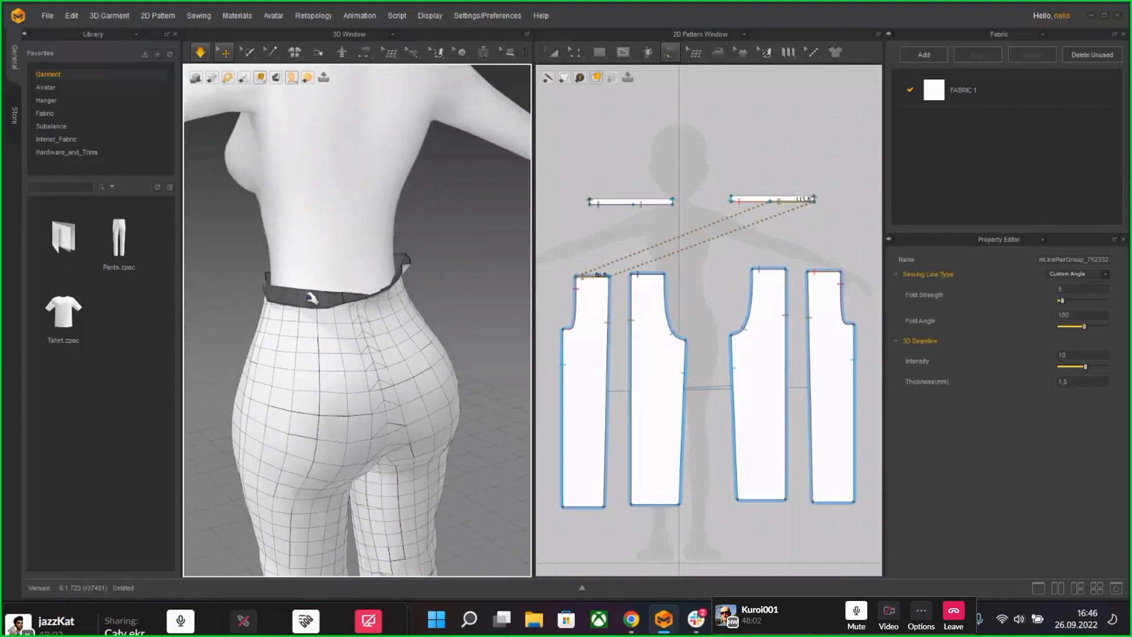
{"action": "left_click_drag", "start_coordinate": [306, 299], "coordinate": [285, 244]}
{"action": "right_click_drag", "start_coordinate": [263, 276], "coordinate": [294, 280]}
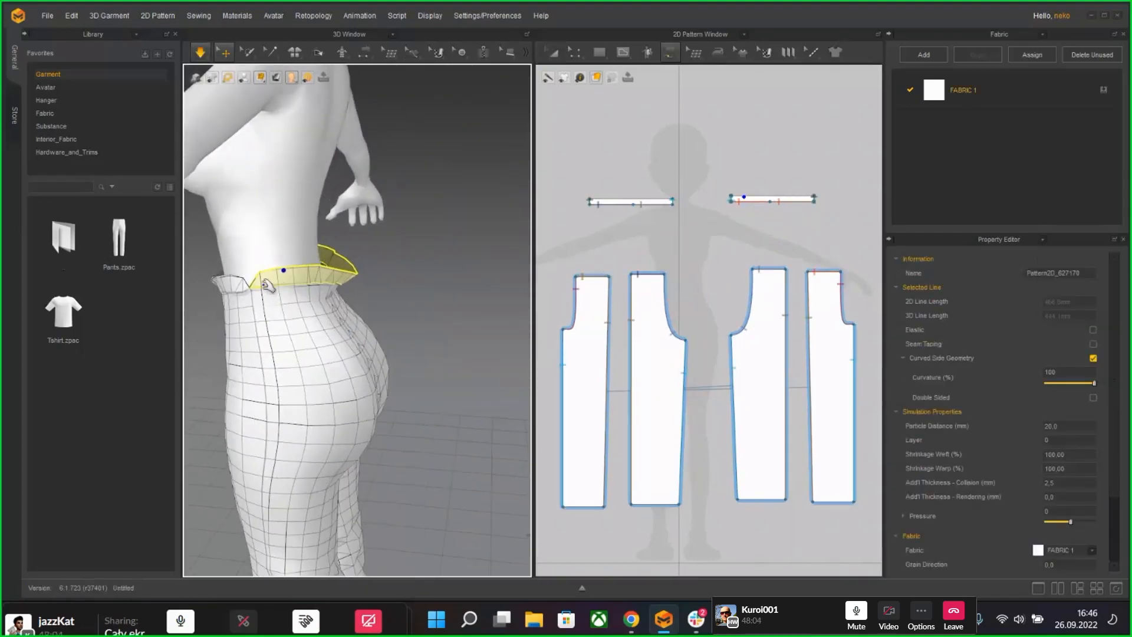
{"action": "left_click_drag", "start_coordinate": [238, 282], "coordinate": [263, 273]}
{"action": "scroll", "coordinate": [242, 286], "scroll_direction": "up", "scroll_amount": 4}
{"action": "middle_click_drag", "start_coordinate": [243, 286], "coordinate": [422, 295]}
{"action": "left_click_drag", "start_coordinate": [311, 225], "coordinate": [491, 249]}
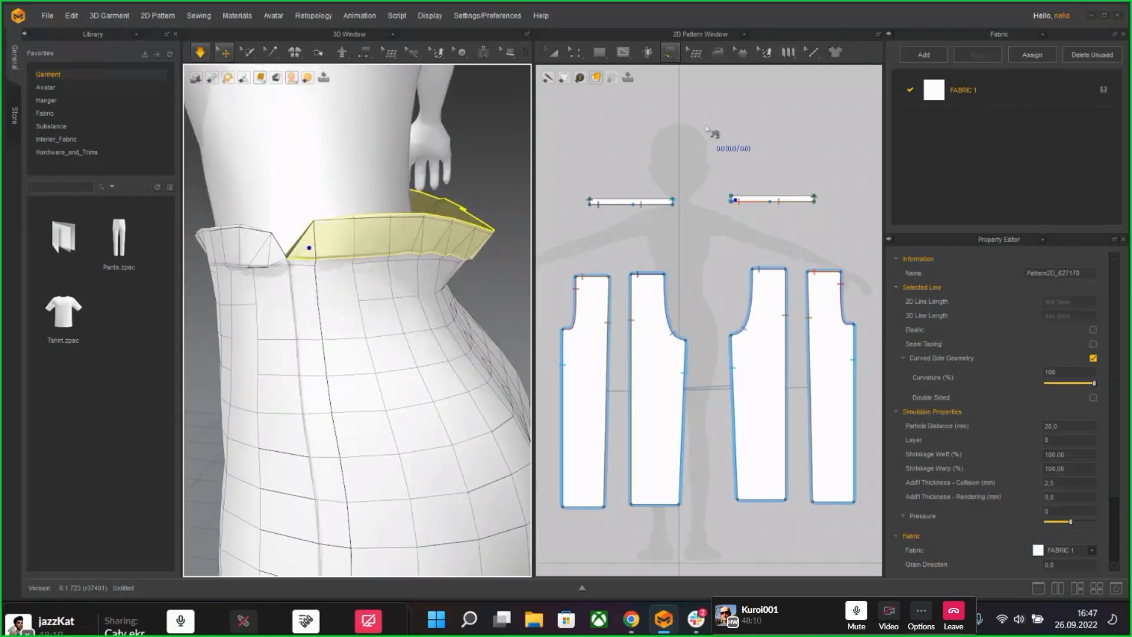
Step: Delete the back waistband piece and replace it with a pasted copy of the front waistband piece, placed beside the original
{"action": "key", "text": "a"}
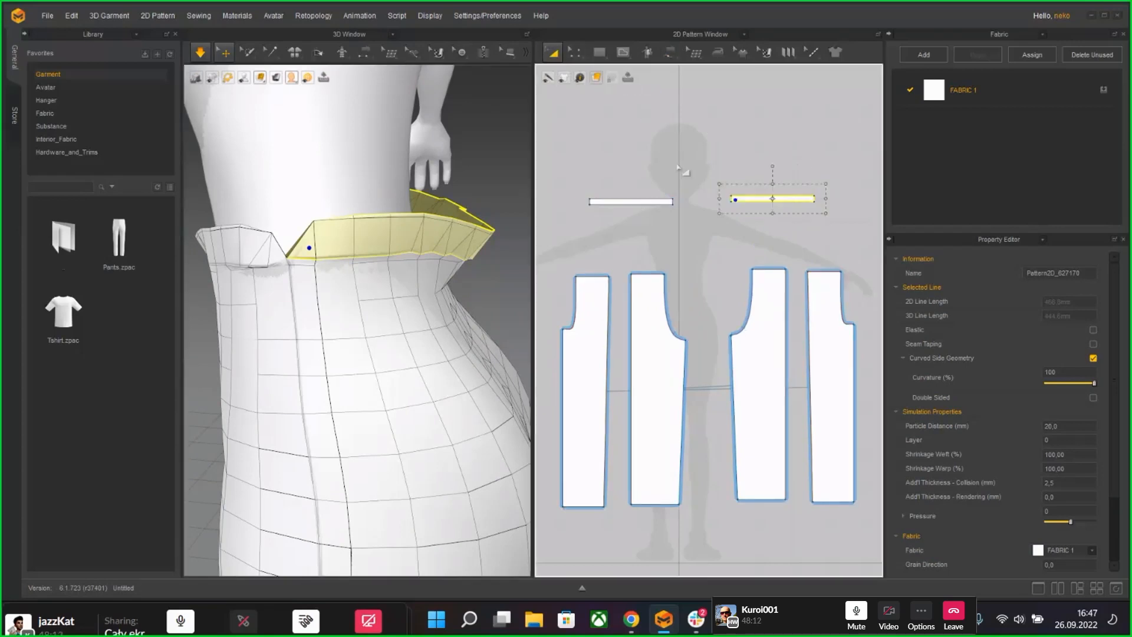
{"action": "key", "text": "Delete"}
{"action": "left_click", "coordinate": [648, 204]}
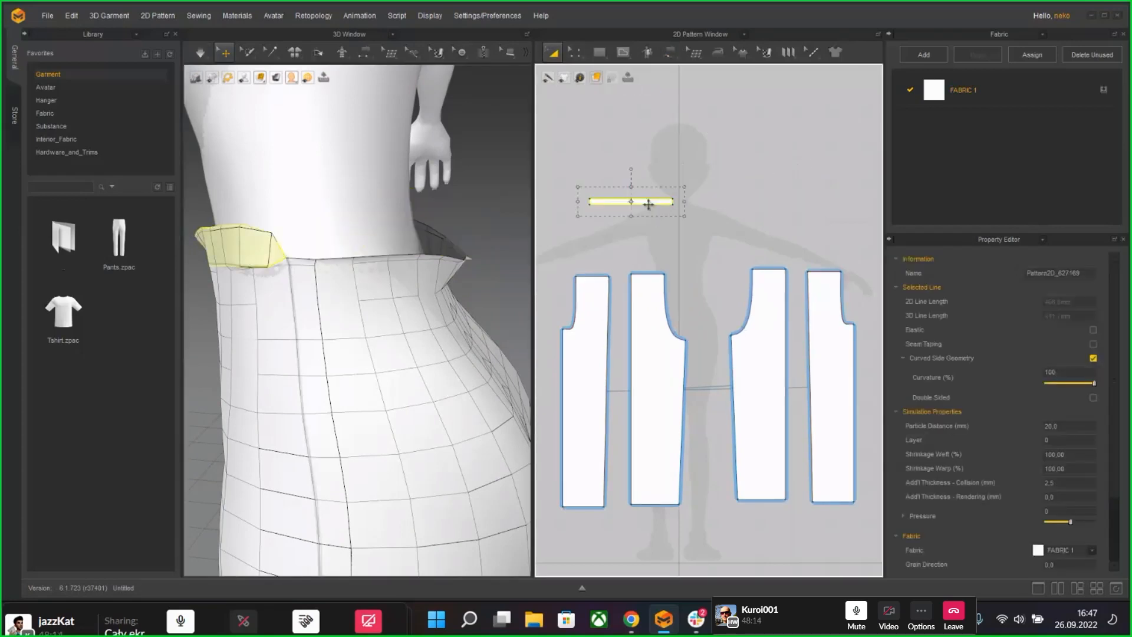
{"action": "key", "text": "ctrl+v"}
{"action": "left_click", "coordinate": [780, 203]}
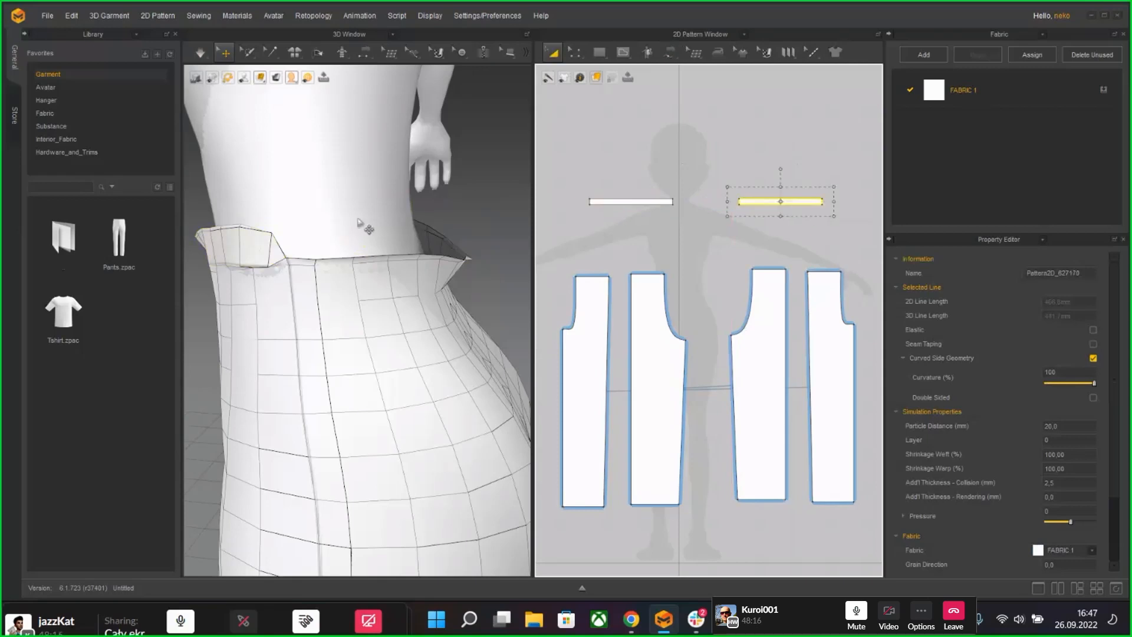
Step: Pull the pasted waistband piece away from the trousers towards the avatar's back
{"action": "scroll", "coordinate": [429, 236], "scroll_direction": "down", "scroll_amount": 5}
{"action": "middle_click_drag", "start_coordinate": [429, 237], "coordinate": [432, 233]}
{"action": "left_click_drag", "start_coordinate": [233, 358], "coordinate": [483, 263]}
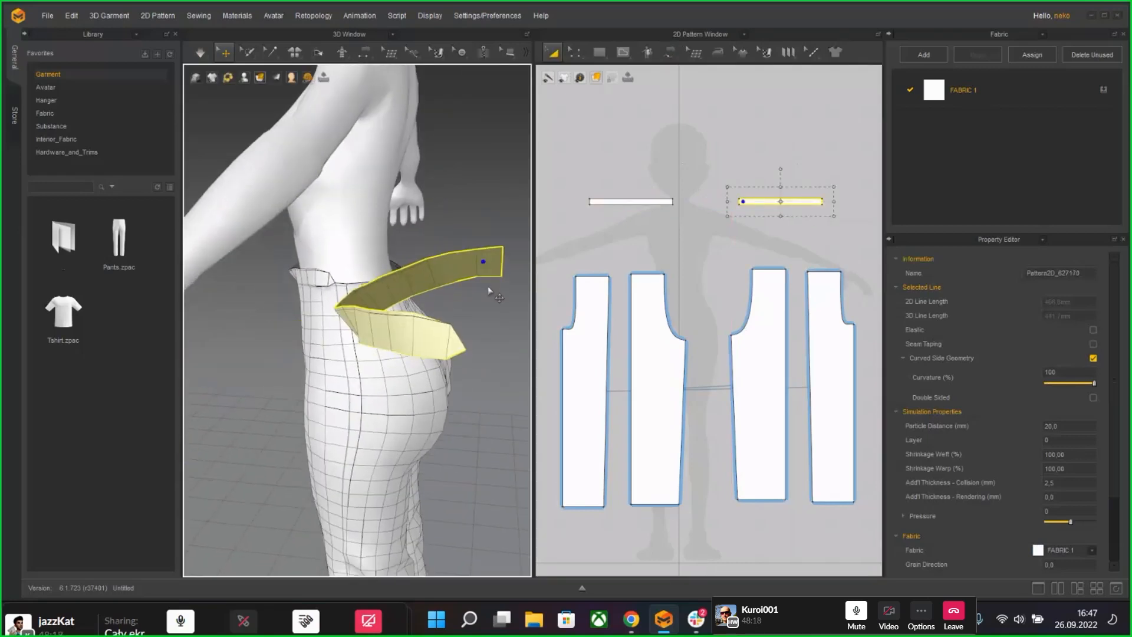
{"action": "right_click_drag", "start_coordinate": [482, 283], "coordinate": [437, 286]}
{"action": "scroll", "coordinate": [449, 321], "scroll_direction": "down", "scroll_amount": 3}
{"action": "left_click_drag", "start_coordinate": [361, 329], "coordinate": [564, 325]}
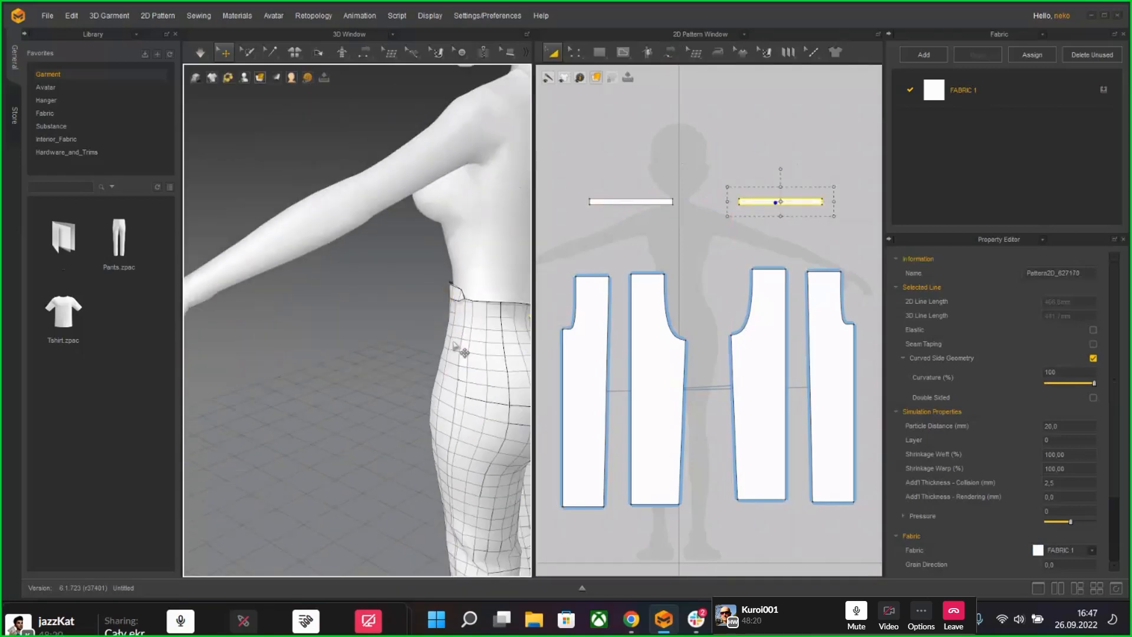
{"action": "right_click_drag", "start_coordinate": [456, 344], "coordinate": [383, 353]}
Step: Rotate and move the pasted waistband with the gizmo so it sits behind the avatar's back, just above the trousers
{"action": "left_click", "coordinate": [439, 299]}
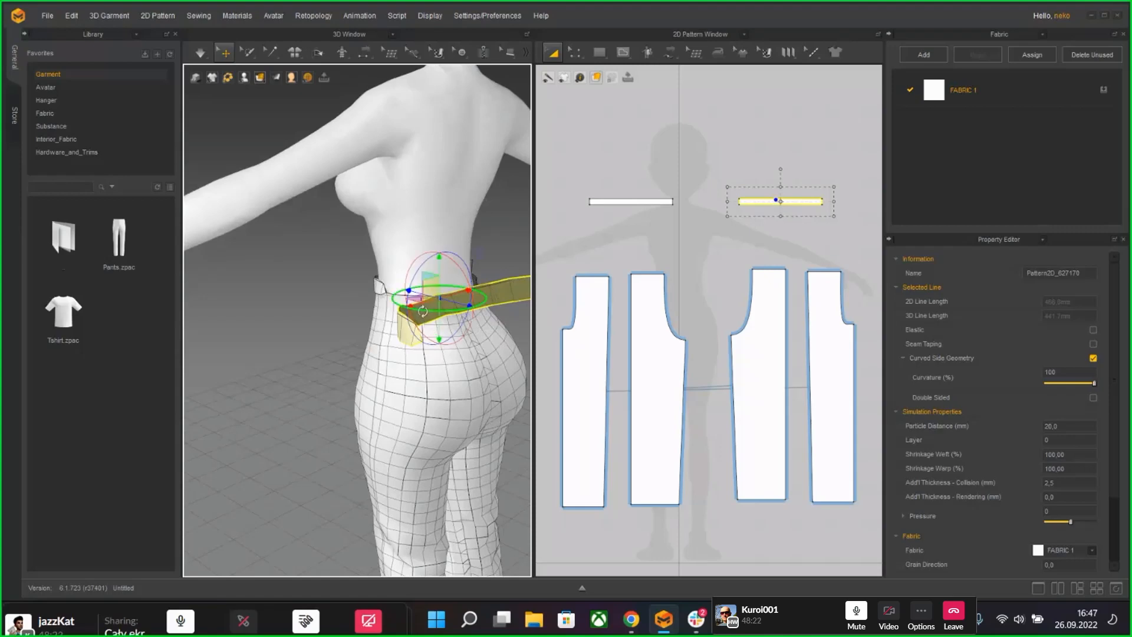
{"action": "left_click_drag", "start_coordinate": [423, 311], "coordinate": [395, 301]}
{"action": "right_click_drag", "start_coordinate": [372, 378], "coordinate": [289, 341]}
{"action": "left_click_drag", "start_coordinate": [282, 333], "coordinate": [516, 223]}
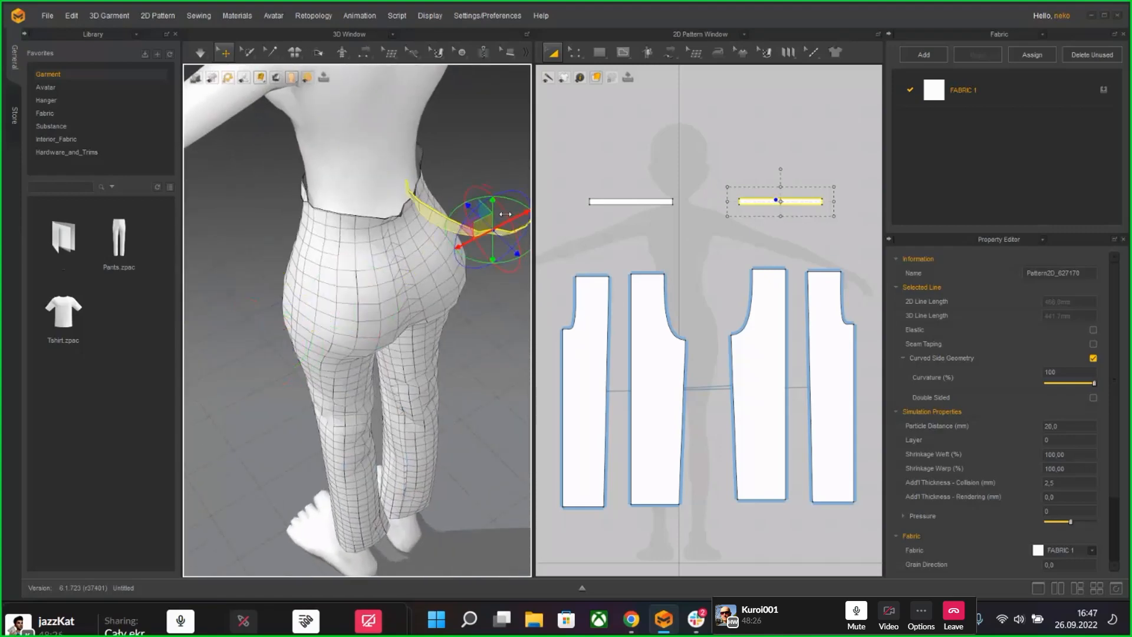
{"action": "right_click_drag", "start_coordinate": [488, 232], "coordinate": [483, 297]}
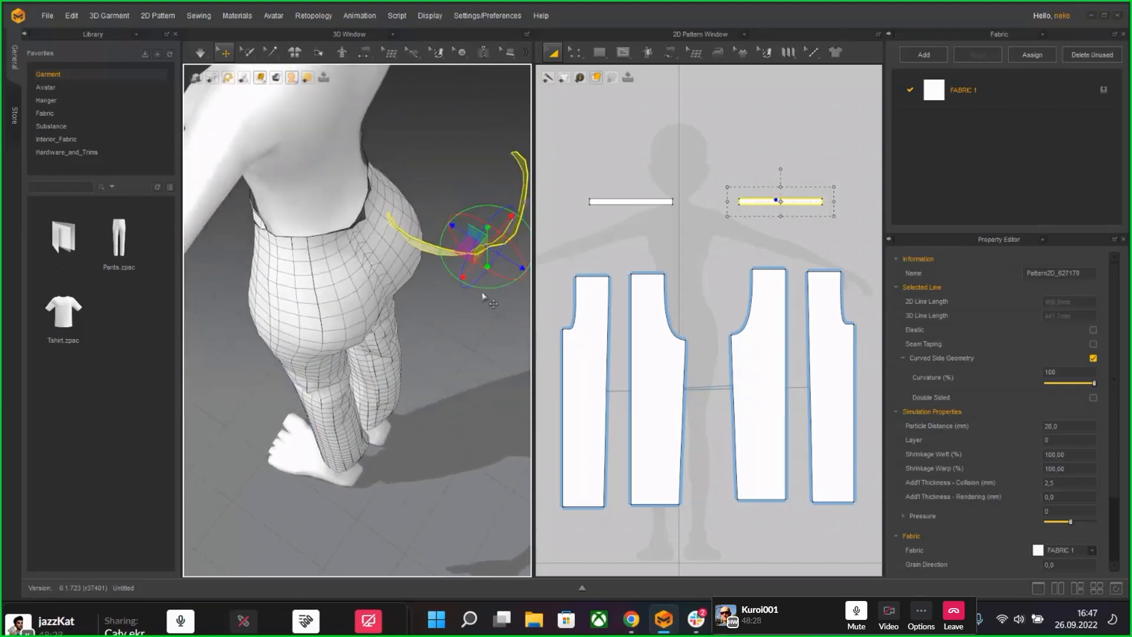
{"action": "left_click_drag", "start_coordinate": [507, 262], "coordinate": [371, 218]}
{"action": "right_click_drag", "start_coordinate": [371, 218], "coordinate": [400, 182]}
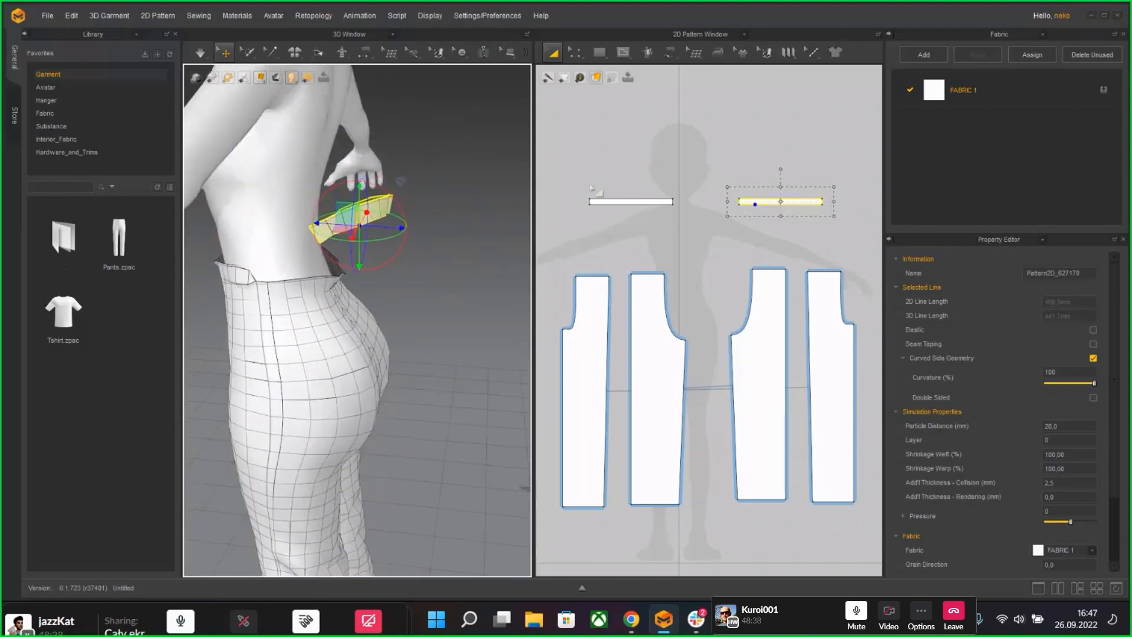
Step: Try Free Sewing about 106 mm of the pasted waistband's lower edge to the leftmost trouser piece's top edge, then undo the seam
{"action": "left_click", "coordinate": [669, 52]}
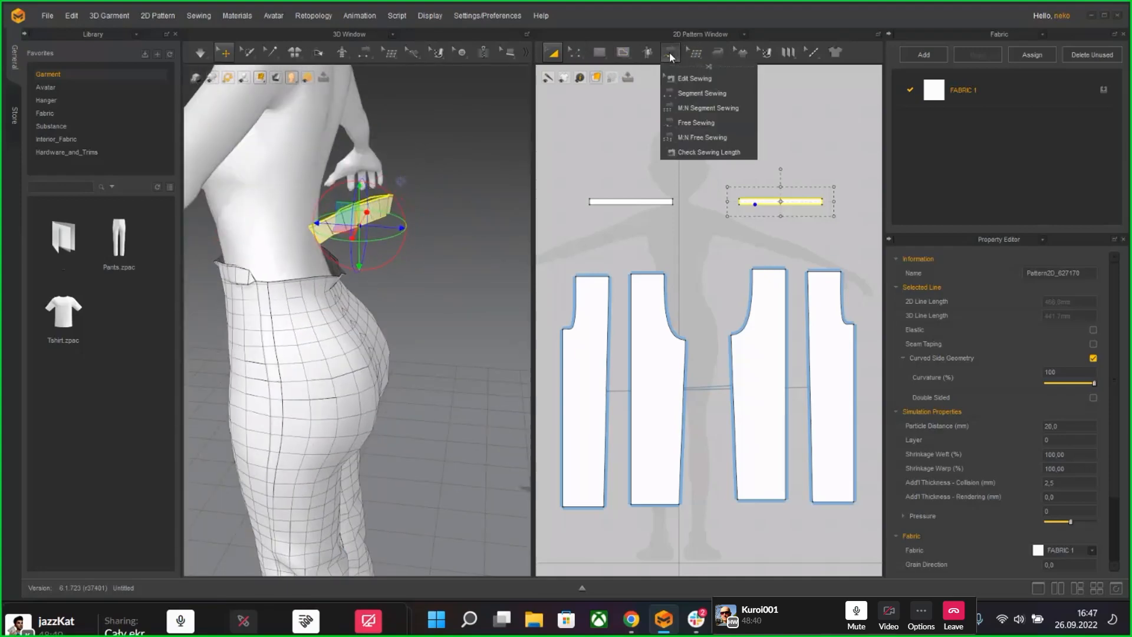
{"action": "left_click", "coordinate": [695, 122]}
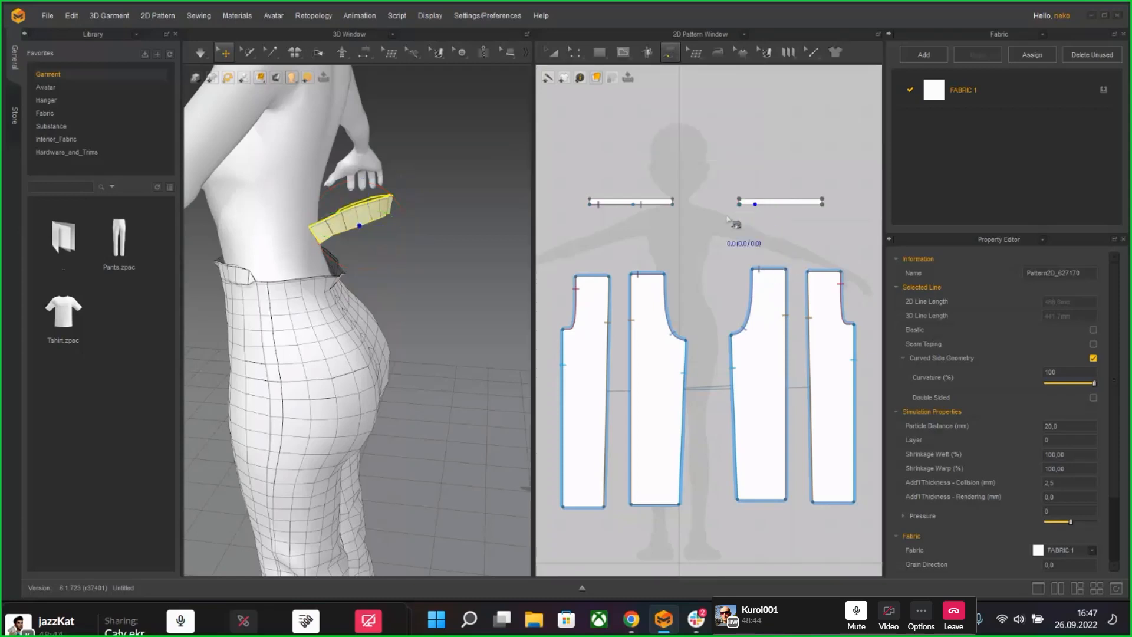
{"action": "scroll", "coordinate": [760, 214], "scroll_direction": "up", "scroll_amount": 3}
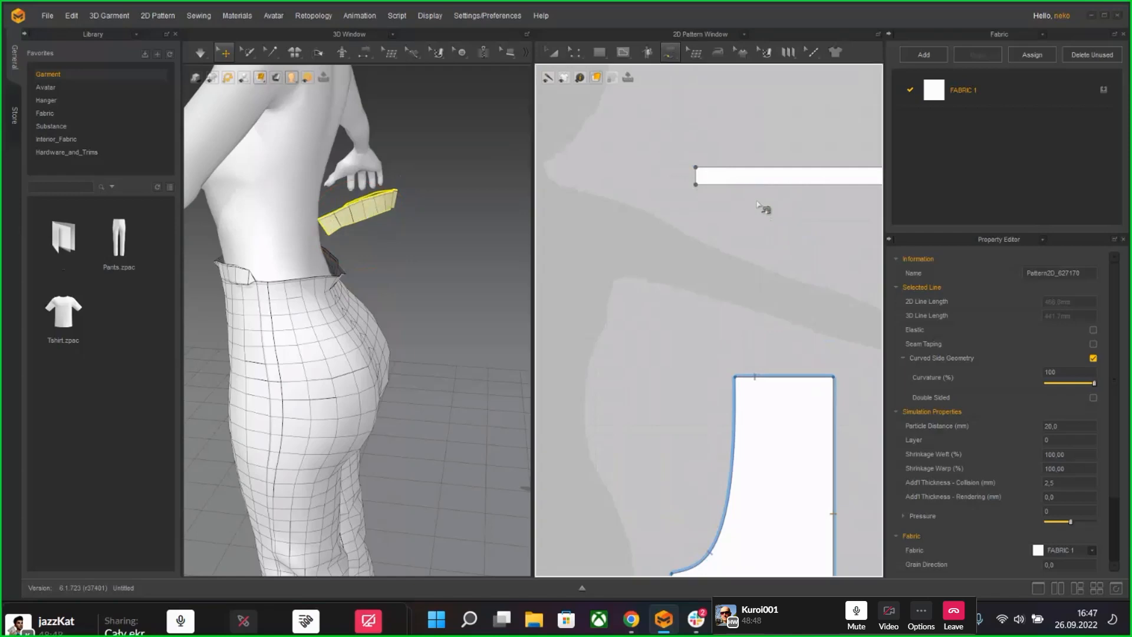
{"action": "scroll", "coordinate": [701, 194], "scroll_direction": "down", "scroll_amount": 3}
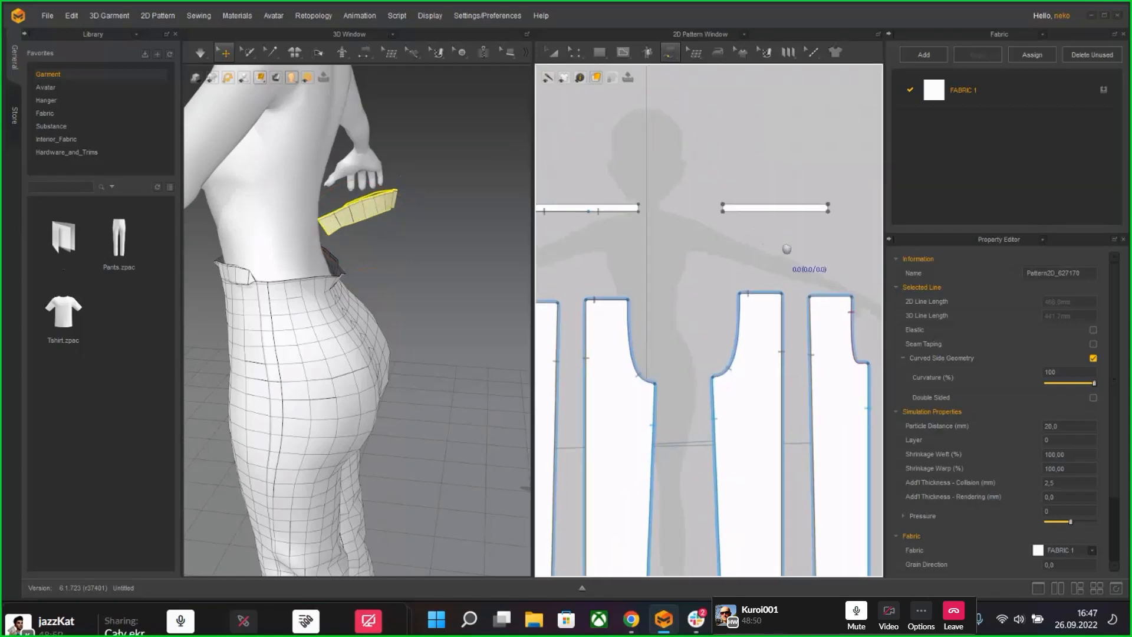
{"action": "scroll", "coordinate": [766, 241], "scroll_direction": "up", "scroll_amount": 1}
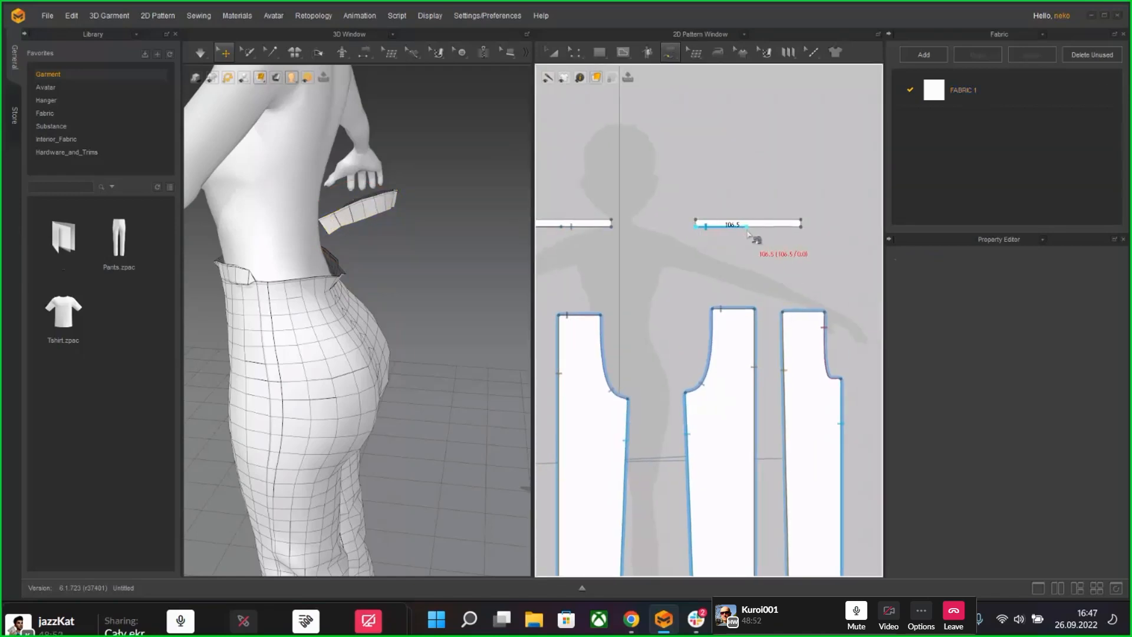
{"action": "scroll", "coordinate": [649, 321], "scroll_direction": "down", "scroll_amount": 2}
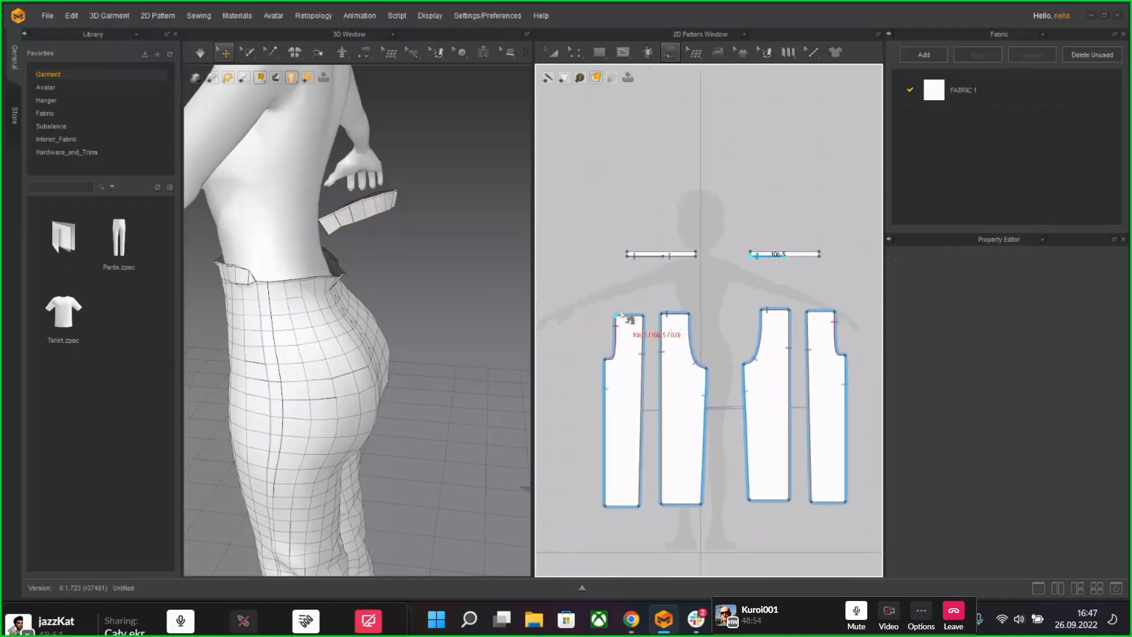
{"action": "left_click", "coordinate": [619, 317]}
{"action": "right_click_drag", "start_coordinate": [447, 321], "coordinate": [351, 295]}
{"action": "right_click_drag", "start_coordinate": [451, 296], "coordinate": [412, 298]}
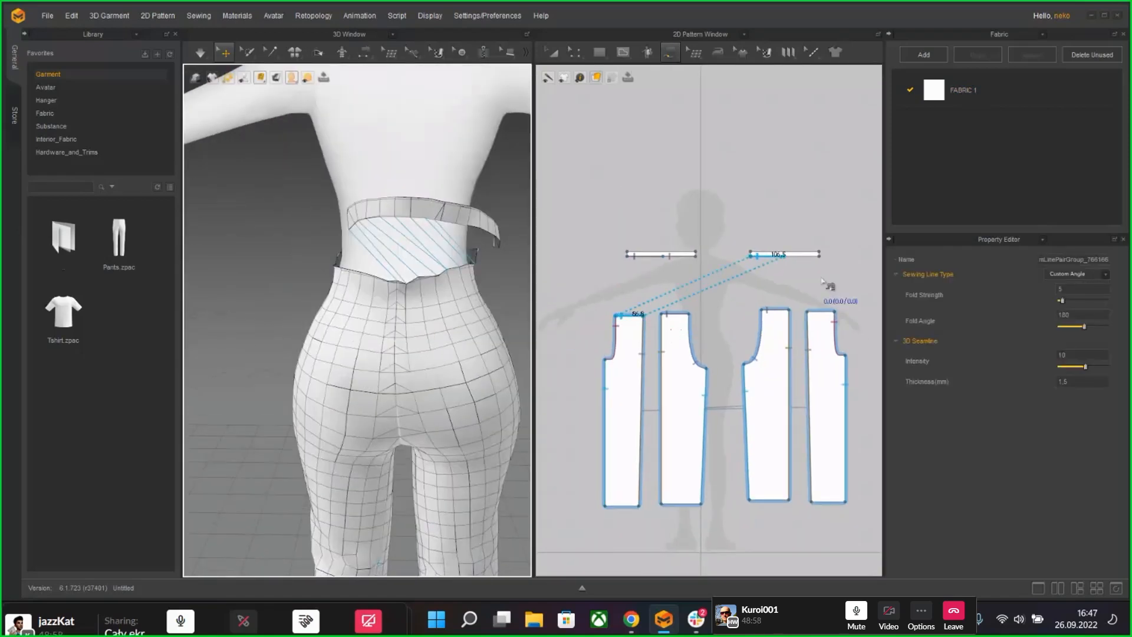
{"action": "key", "text": "ctrl+z"}
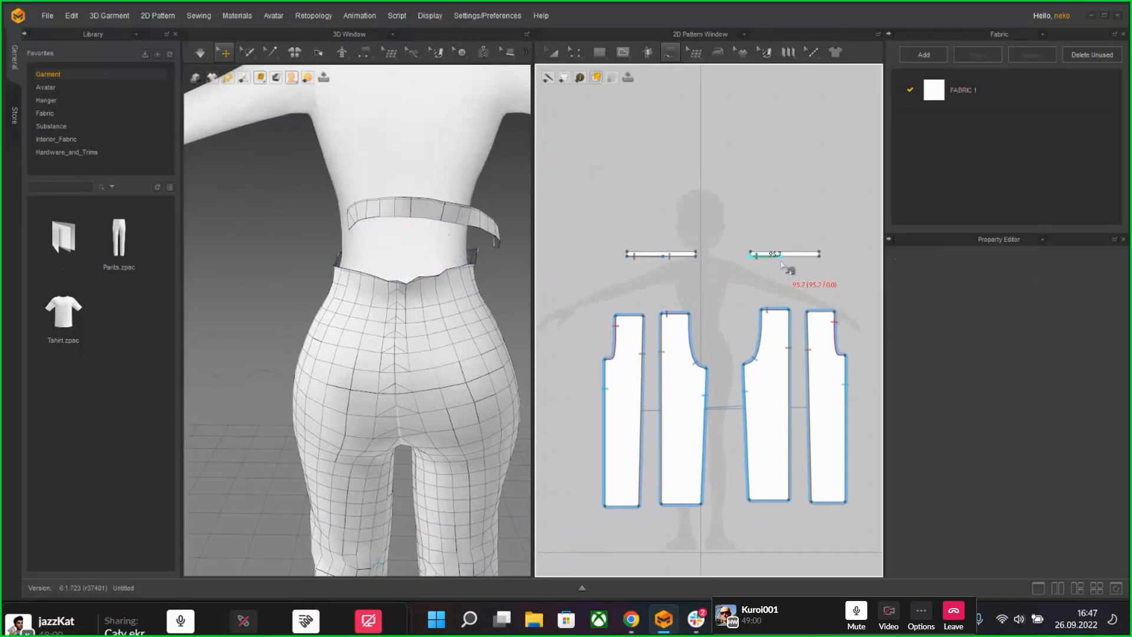
Step: Free-sew the left half of the pasted waistband's lower edge to the rightmost trouser piece's top and the remaining half to the leftmost piece's top
{"action": "left_click", "coordinate": [782, 263]}
{"action": "left_click", "coordinate": [808, 311]}
{"action": "left_click", "coordinate": [835, 312]}
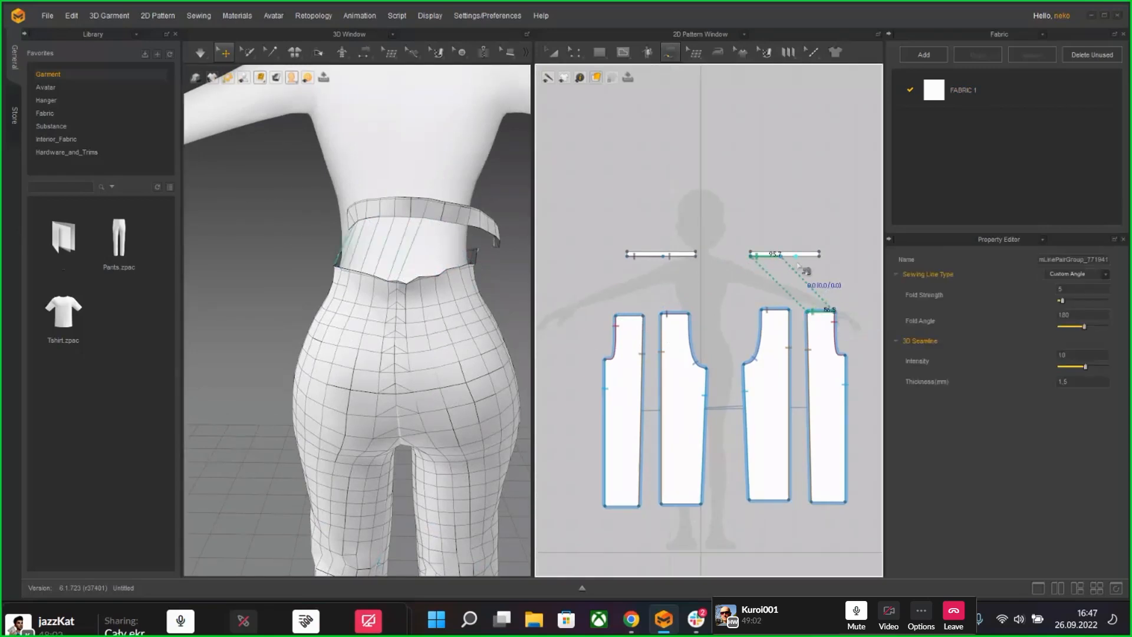
{"action": "left_click", "coordinate": [786, 263]}
{"action": "left_click", "coordinate": [819, 261]}
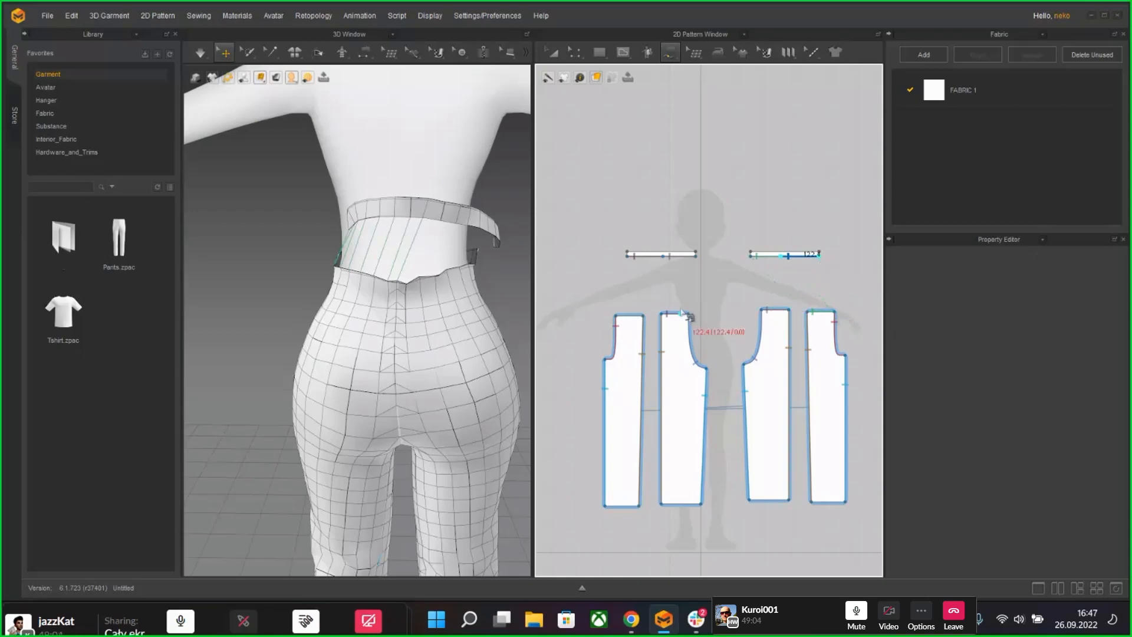
{"action": "left_click", "coordinate": [619, 318]}
{"action": "left_click", "coordinate": [642, 319]}
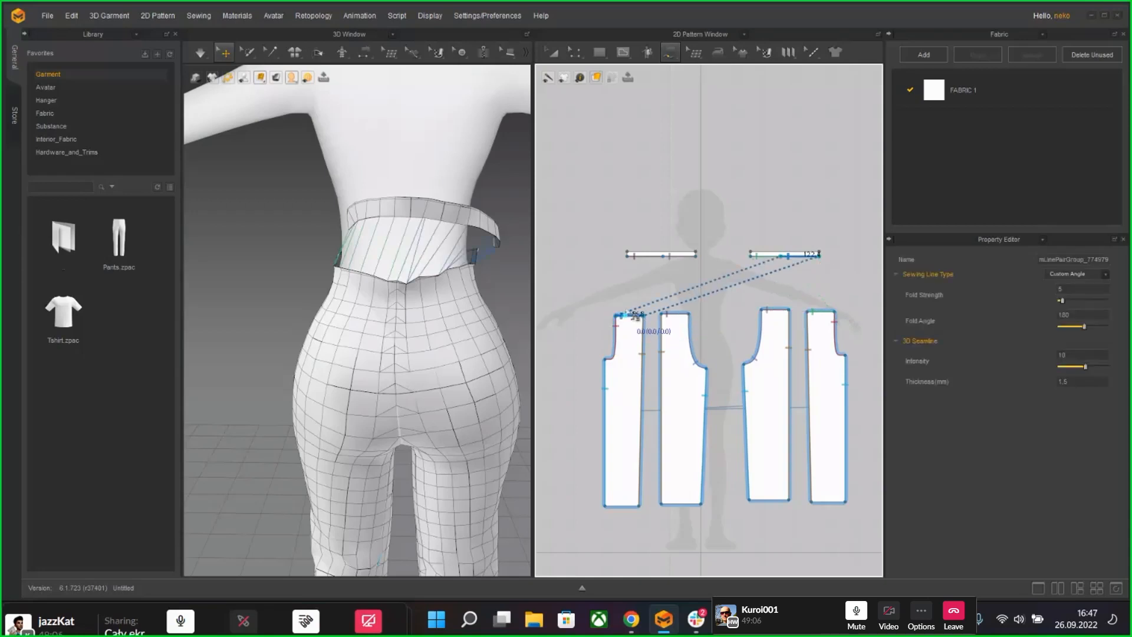
Step: Join the short ends of the front and back waistbands with Segment Sewing and simulate the garment
{"action": "left_click", "coordinate": [670, 55]}
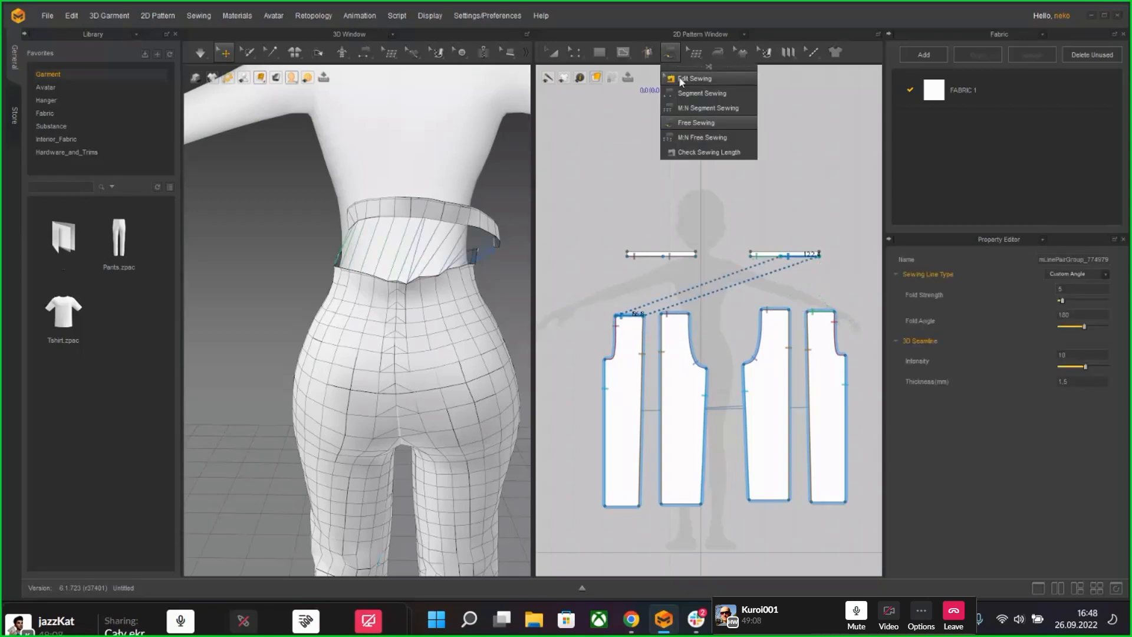
{"action": "left_click", "coordinate": [687, 95]}
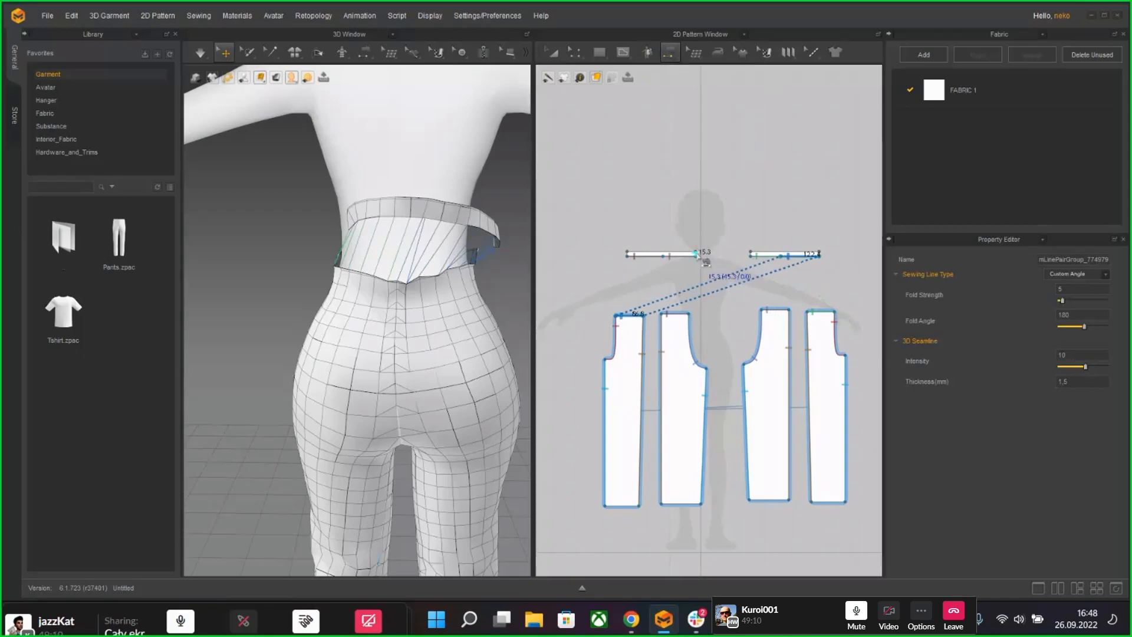
{"action": "left_click", "coordinate": [697, 245]}
{"action": "left_click", "coordinate": [757, 255]}
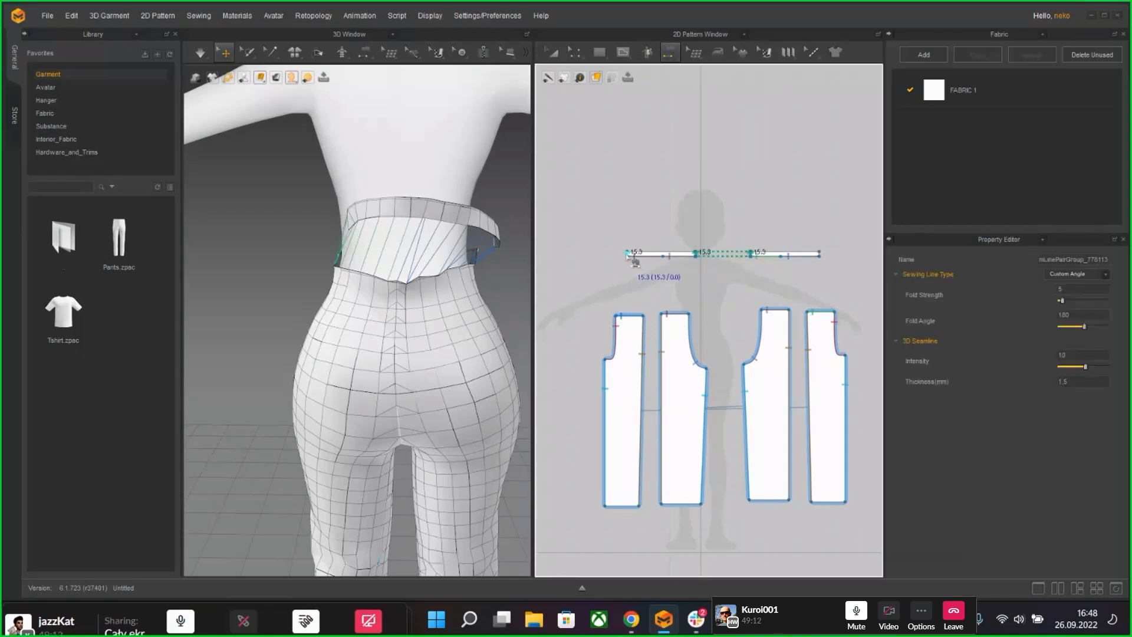
{"action": "left_click", "coordinate": [629, 253]}
{"action": "left_click", "coordinate": [818, 254]}
{"action": "key", "text": "space"}
{"action": "right_click_drag", "start_coordinate": [284, 253], "coordinate": [579, 66]}
Step: Shorten both waistband pieces with Edit Pattern by moving their right short ends inward
{"action": "key", "text": "b"}
{"action": "left_click", "coordinate": [575, 52]}
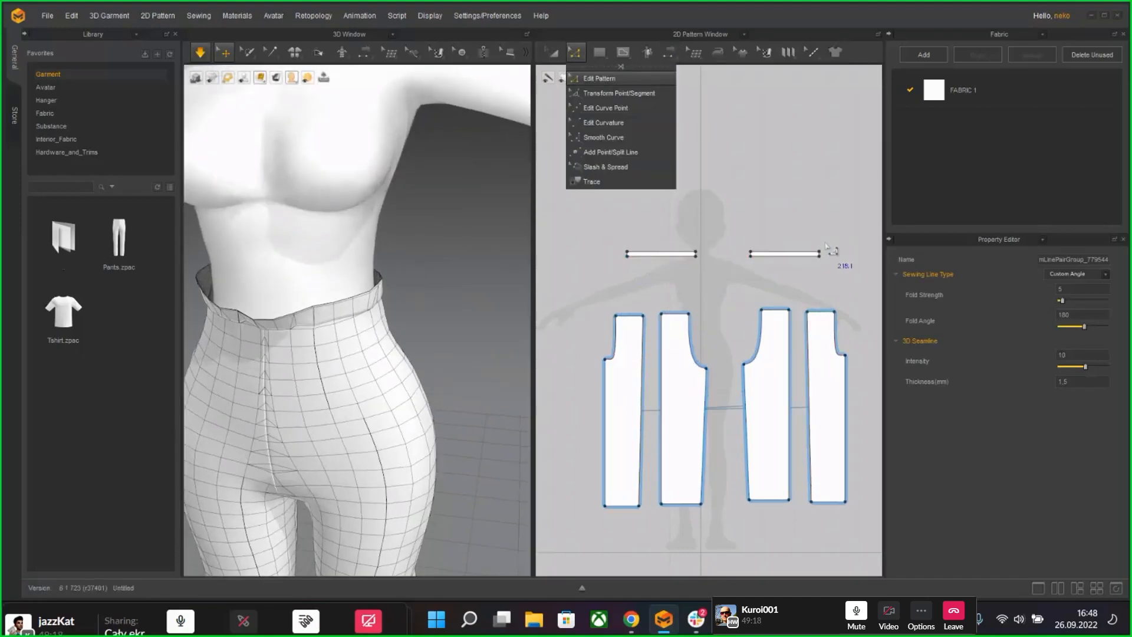
{"action": "left_click", "coordinate": [589, 78]}
{"action": "scroll", "coordinate": [825, 274], "scroll_direction": "up", "scroll_amount": 5}
{"action": "left_click_drag", "start_coordinate": [802, 261], "coordinate": [712, 261]}
{"action": "key", "text": "space"}
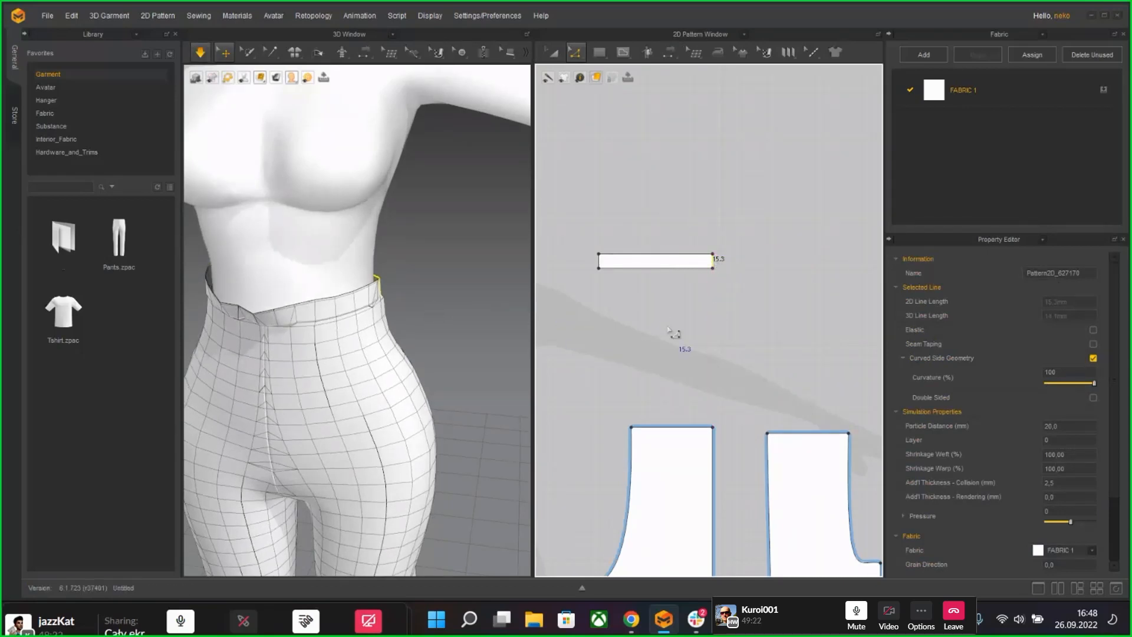
{"action": "middle_click_drag", "start_coordinate": [668, 329], "coordinate": [711, 299]}
{"action": "left_click_drag", "start_coordinate": [653, 262], "coordinate": [570, 261]}
Step: Pull the waistband and trouser legs outward on the simulated avatar to settle the fit
{"action": "right_click_drag", "start_coordinate": [384, 318], "coordinate": [357, 282]}
{"action": "left_click_drag", "start_coordinate": [368, 284], "coordinate": [465, 267]}
{"action": "left_click_drag", "start_coordinate": [428, 326], "coordinate": [518, 385]}
{"action": "right_click_drag", "start_coordinate": [305, 402], "coordinate": [443, 421]}
{"action": "scroll", "coordinate": [443, 421], "scroll_direction": "down", "scroll_amount": 5}
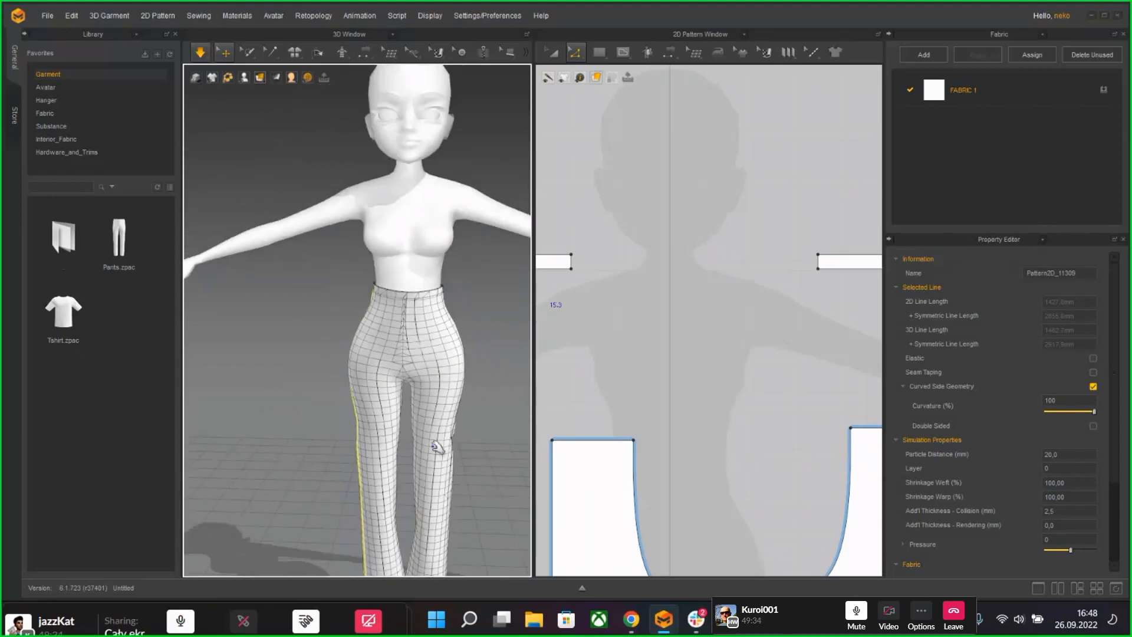
{"action": "middle_click_drag", "start_coordinate": [442, 449], "coordinate": [444, 303]}
{"action": "scroll", "coordinate": [728, 452], "scroll_direction": "down", "scroll_amount": 8}
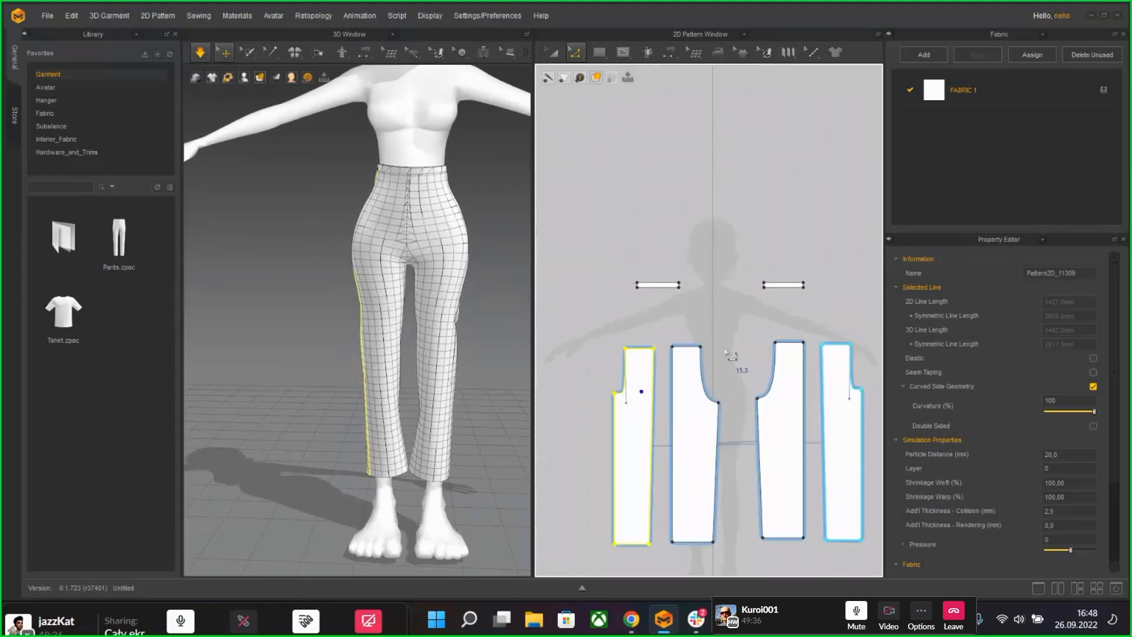
{"action": "right_click_drag", "start_coordinate": [480, 444], "coordinate": [401, 439]}
{"action": "left_click_drag", "start_coordinate": [391, 453], "coordinate": [451, 453]}
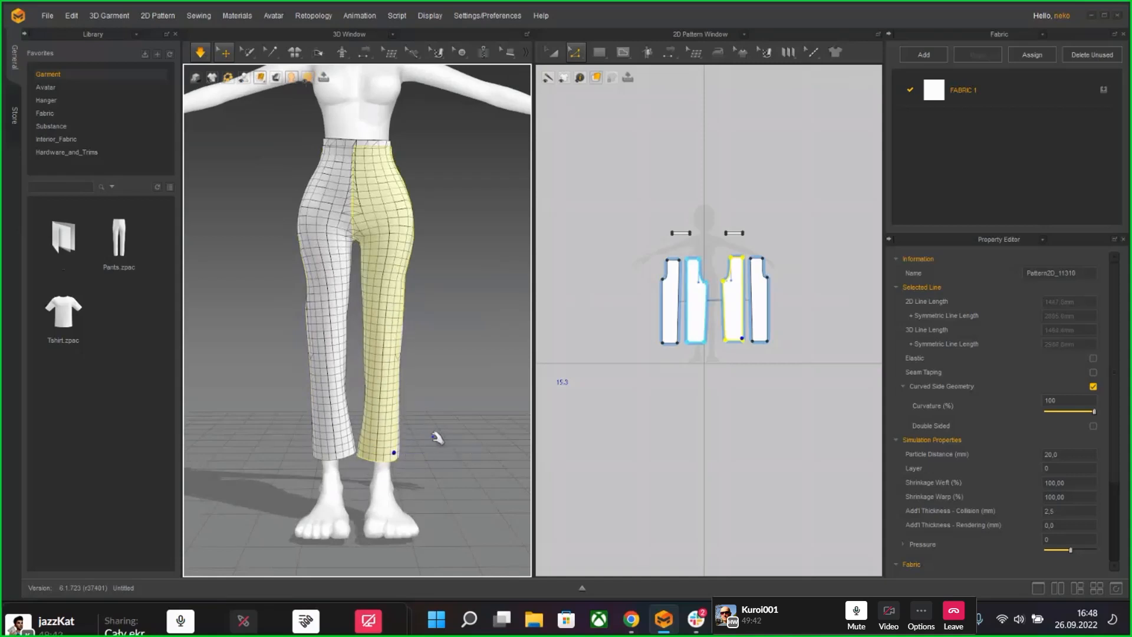
Step: Lower the top edges of the two left trouser pieces together, and move the leftmost piece's crotch corner slightly down
{"action": "scroll", "coordinate": [714, 261], "scroll_direction": "up", "scroll_amount": 4}
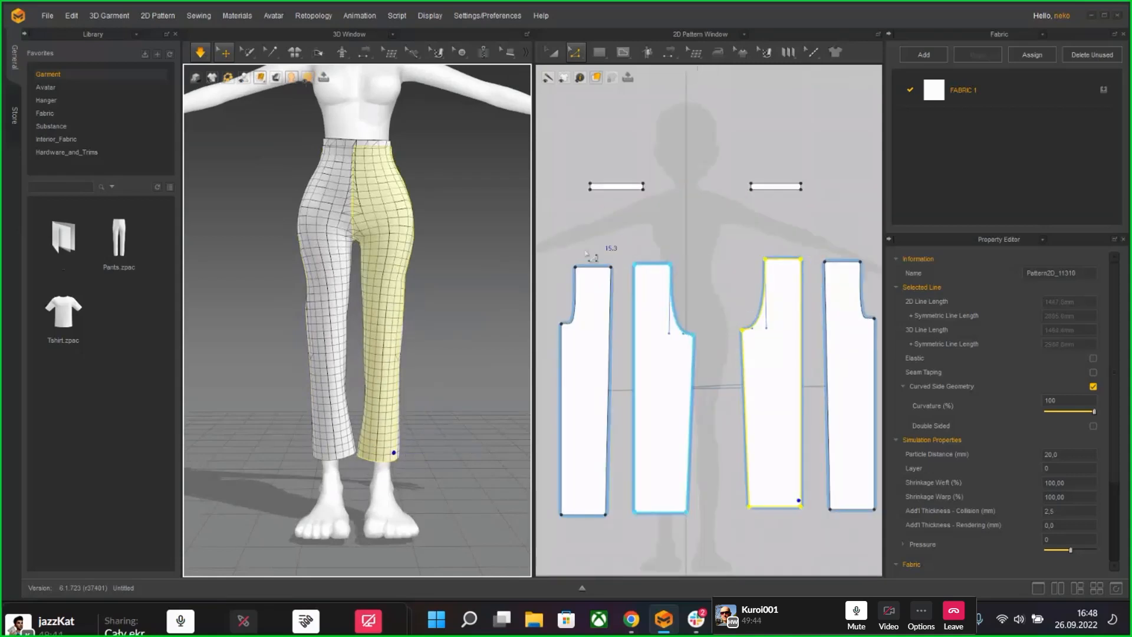
{"action": "left_click", "coordinate": [597, 267]}
{"action": "left_click", "coordinate": [656, 265], "text": "shift"}
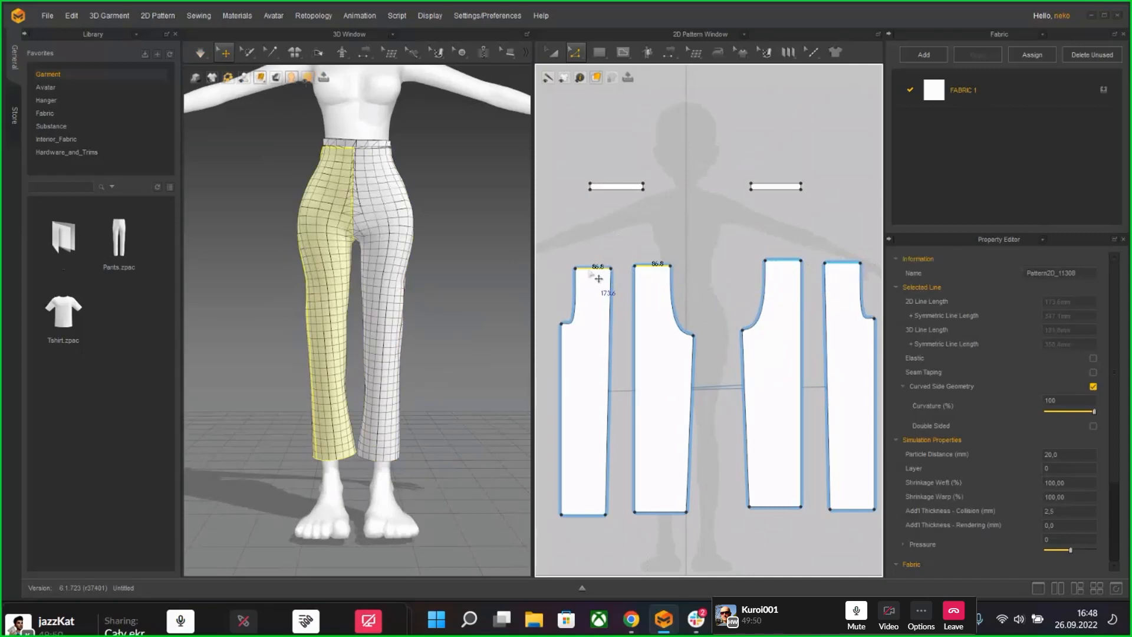
{"action": "left_click_drag", "start_coordinate": [598, 278], "coordinate": [600, 314]}
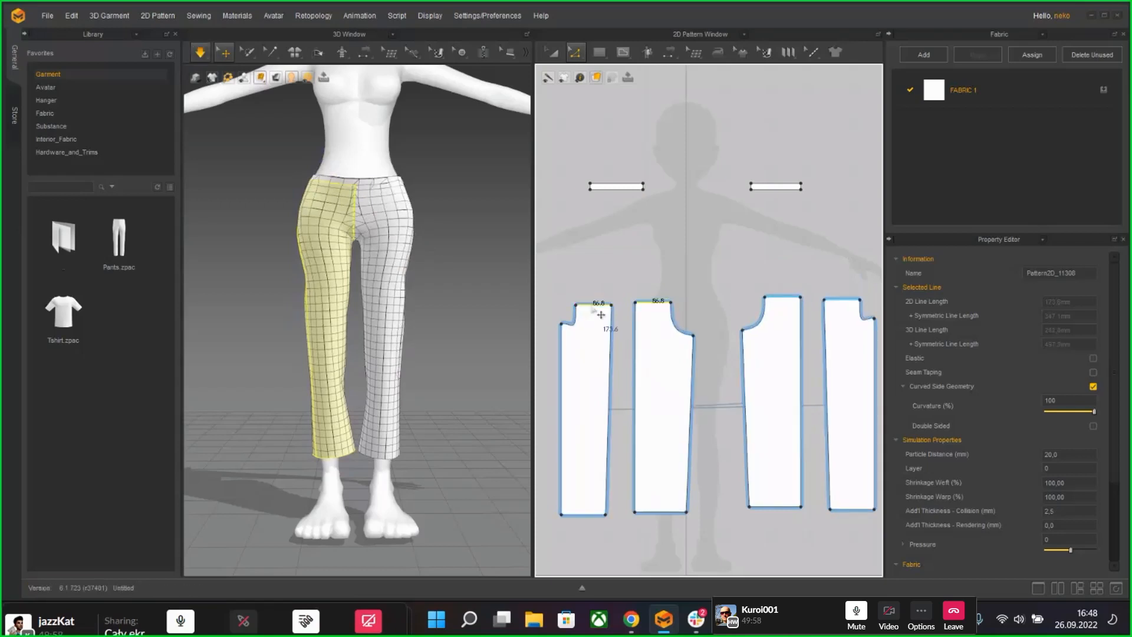
{"action": "left_click", "coordinate": [565, 331]}
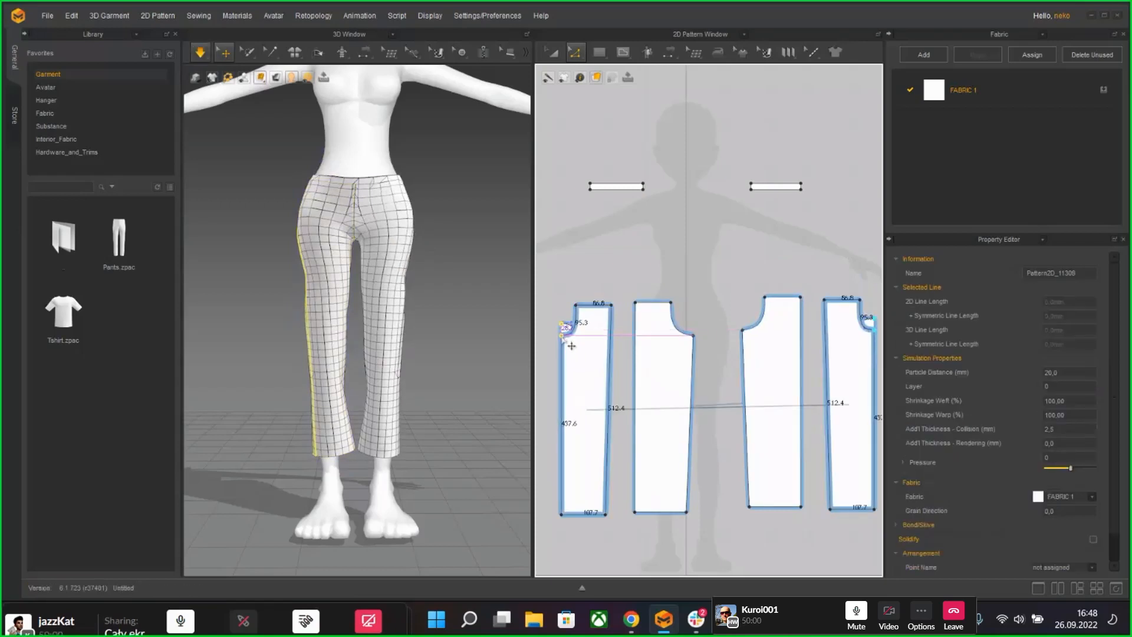
{"action": "left_click_drag", "start_coordinate": [562, 337], "coordinate": [562, 336]}
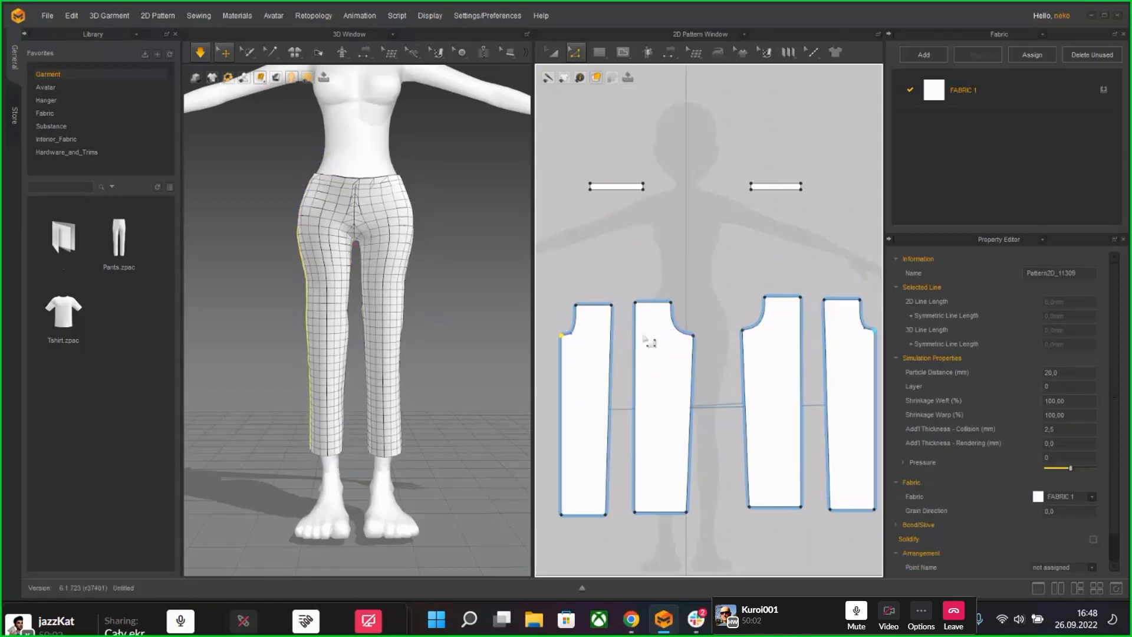
Step: Lengthen the trousers by moving the hem edges of the two left pieces down together, and tug the simulated leg to settle it
{"action": "middle_click_drag", "start_coordinate": [700, 488], "coordinate": [752, 340]}
{"action": "left_click", "coordinate": [637, 367]}
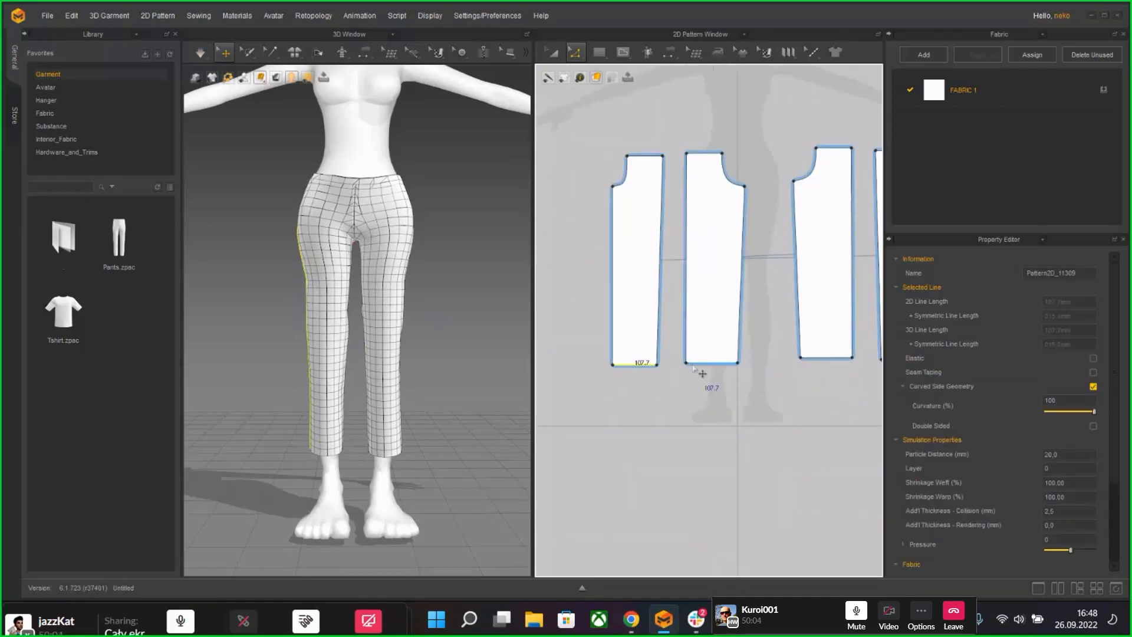
{"action": "left_click_drag", "start_coordinate": [707, 365], "coordinate": [712, 412], "text": "shift"}
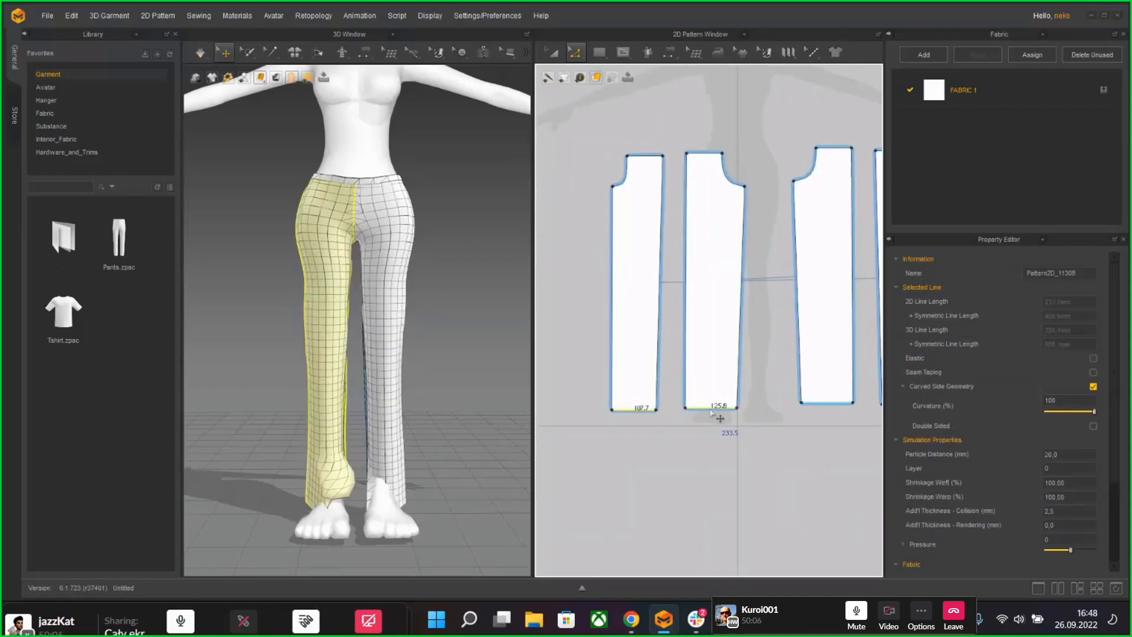
{"action": "left_click_drag", "start_coordinate": [334, 441], "coordinate": [379, 451]}
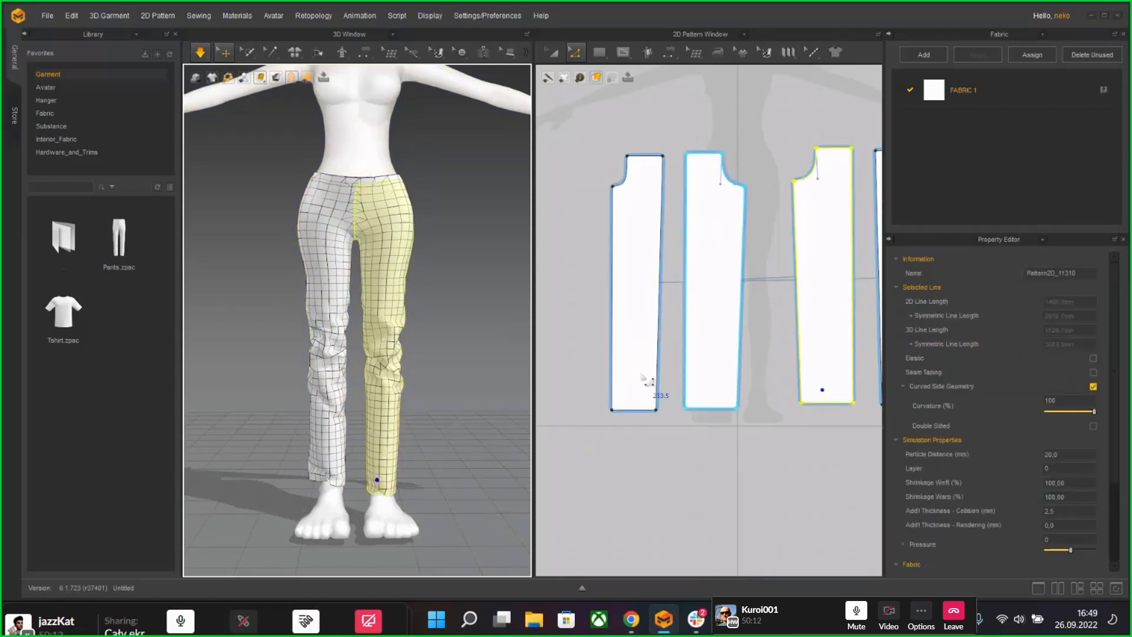
Step: Widen the trousers by moving the inner leg edges of the two left pieces outward with Edit Pattern, and run the simulation
{"action": "left_click", "coordinate": [613, 411]}
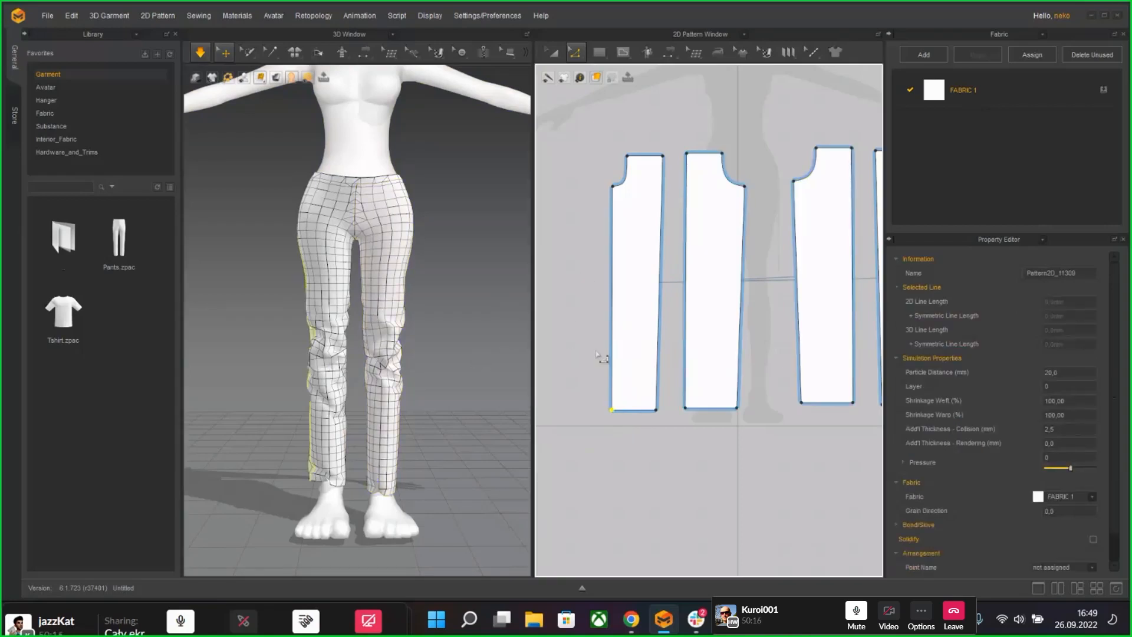
{"action": "left_click_drag", "start_coordinate": [613, 353], "coordinate": [602, 353]}
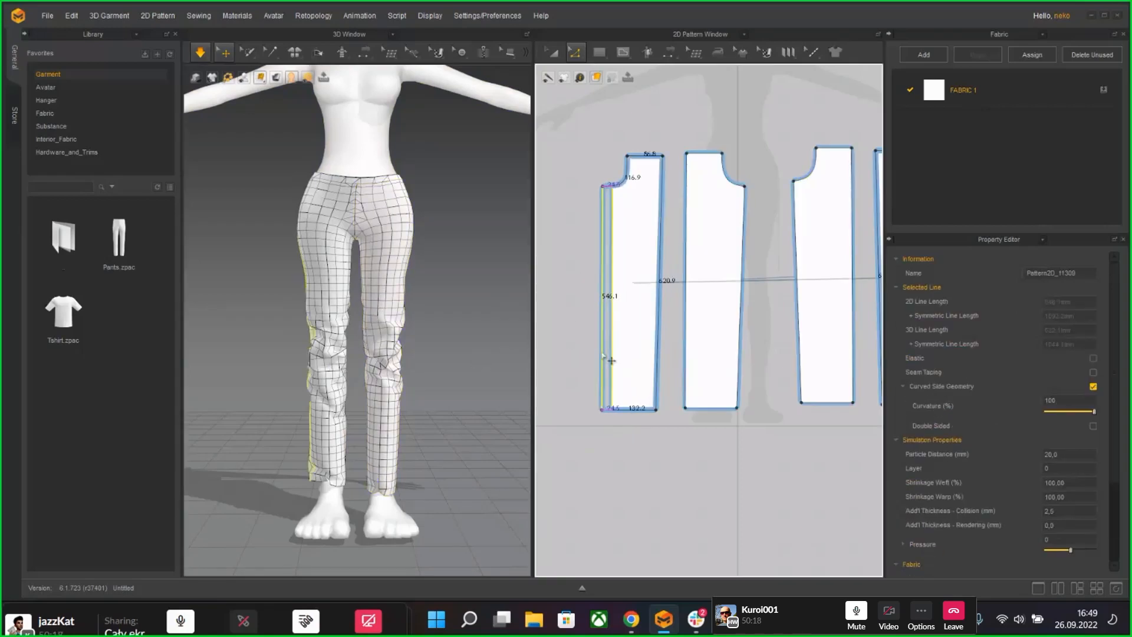
{"action": "left_click_drag", "start_coordinate": [740, 328], "coordinate": [754, 328]}
{"action": "key", "text": "space"}
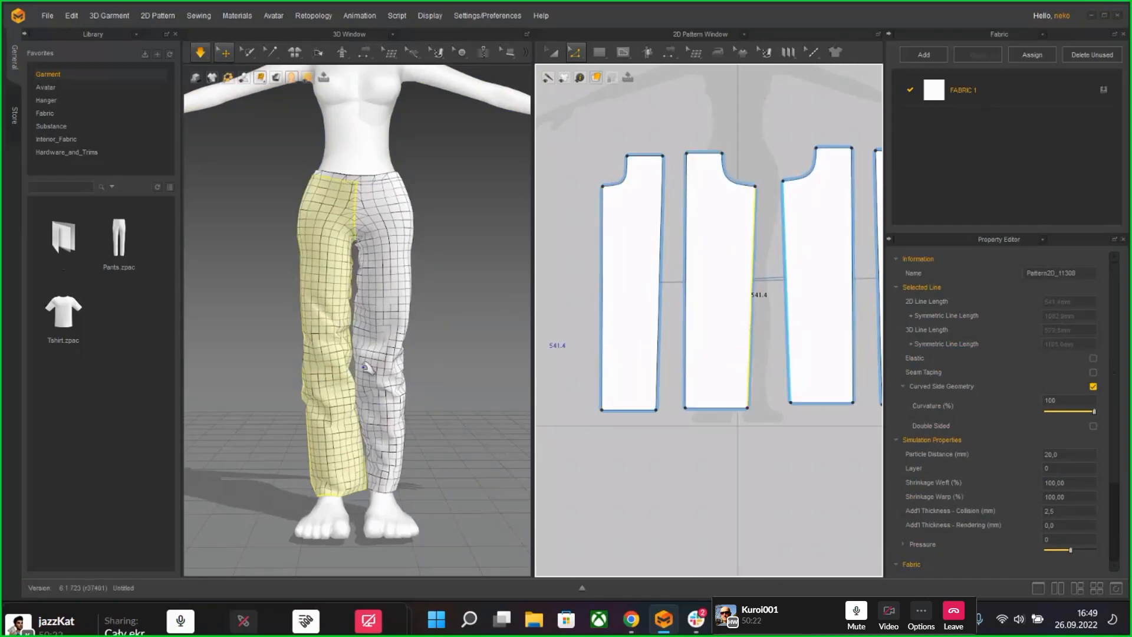
Step: Tug both simulated trouser legs around the knees and shins to settle the widened fabric, and resume simulation from the back view
{"action": "left_click", "coordinate": [322, 424]}
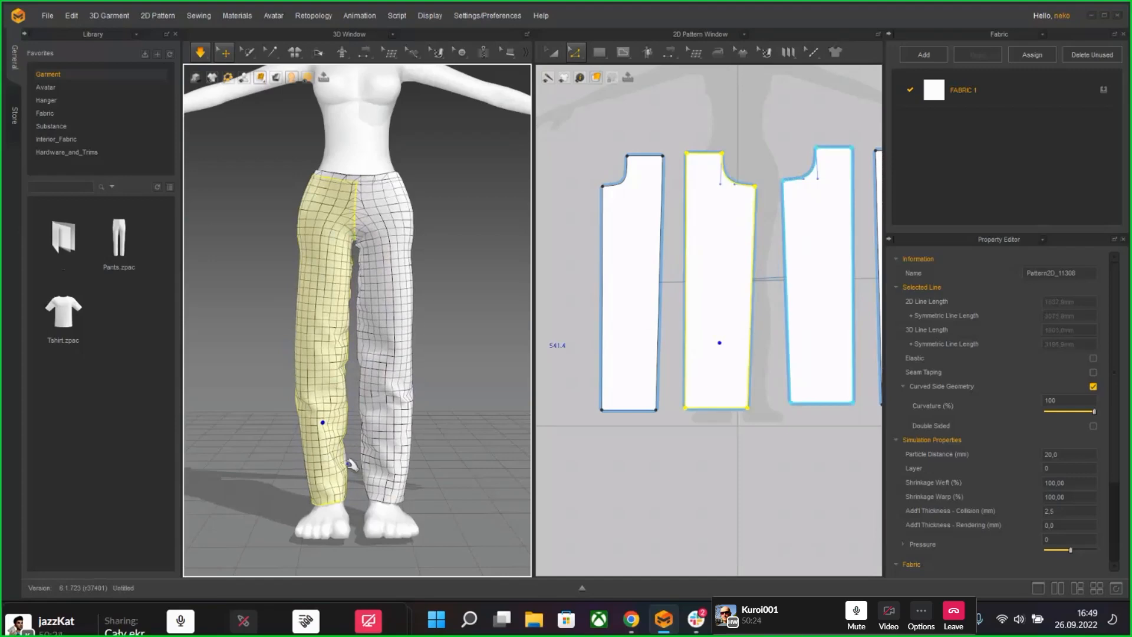
{"action": "left_click_drag", "start_coordinate": [339, 374], "coordinate": [378, 353]}
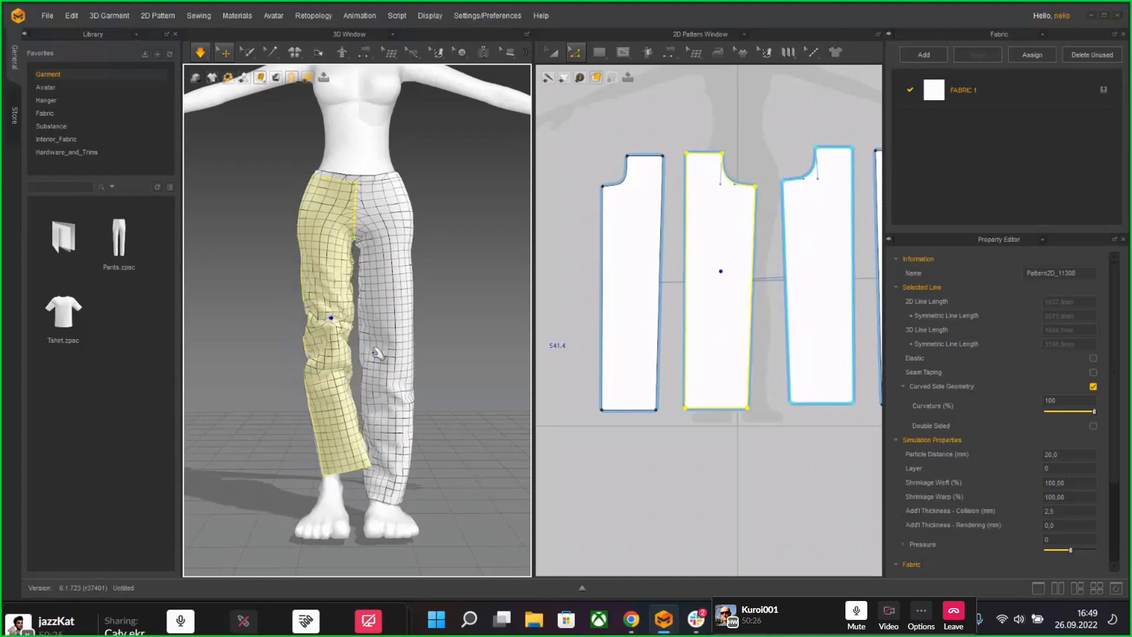
{"action": "left_click_drag", "start_coordinate": [313, 412], "coordinate": [328, 439]}
{"action": "right_click_drag", "start_coordinate": [263, 422], "coordinate": [312, 422]}
{"action": "left_click_drag", "start_coordinate": [377, 377], "coordinate": [374, 327]}
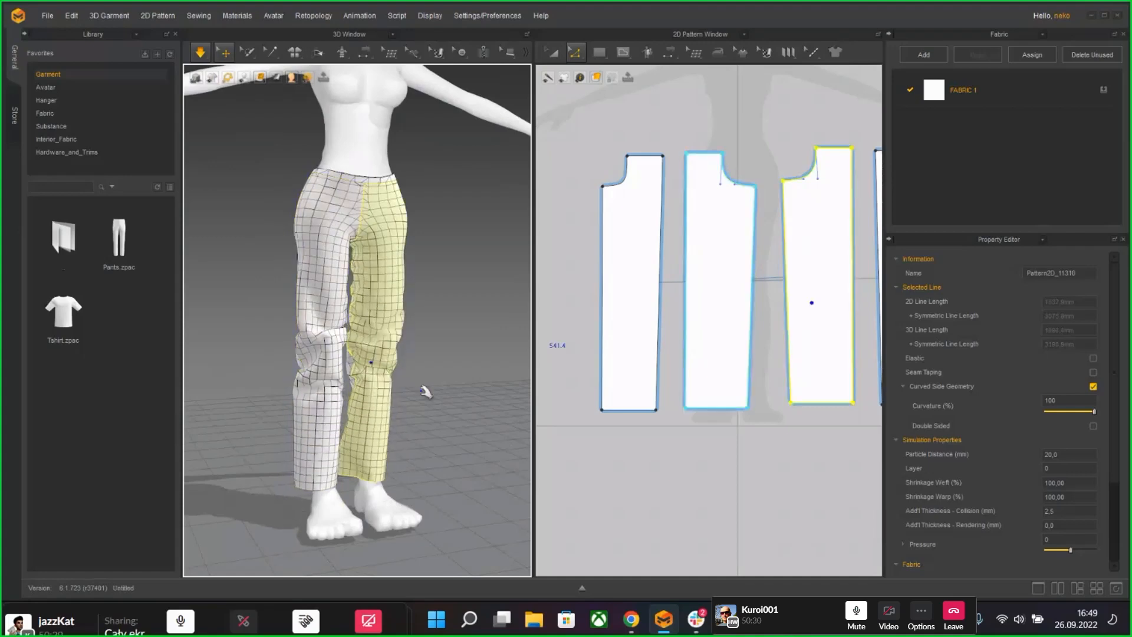
{"action": "right_click_drag", "start_coordinate": [425, 392], "coordinate": [443, 422]}
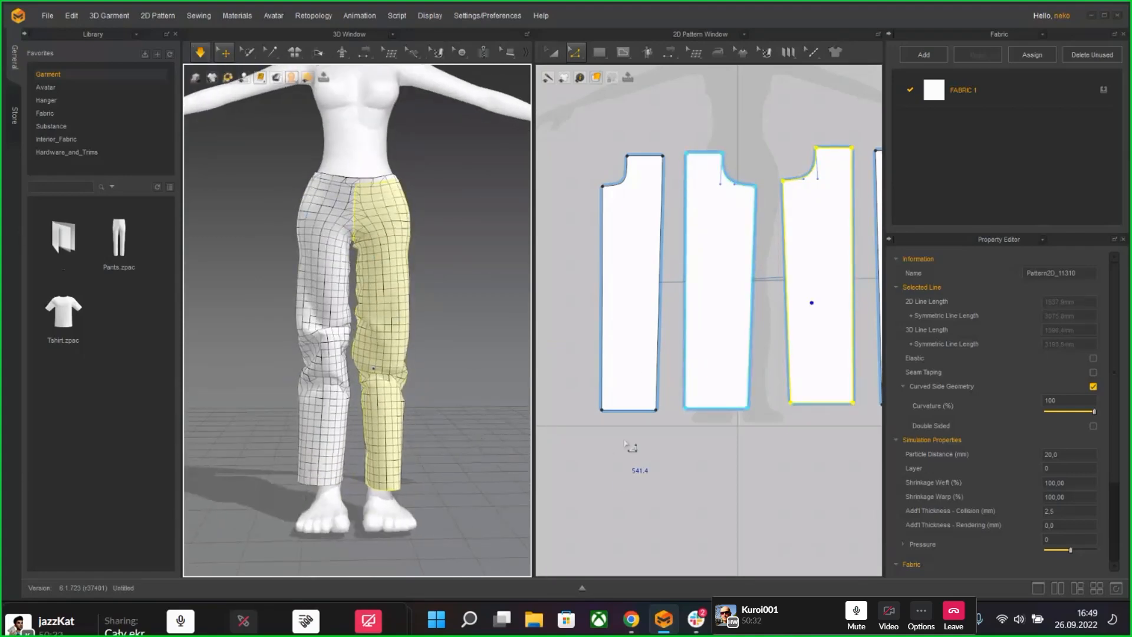
{"action": "right_click_drag", "start_coordinate": [348, 241], "coordinate": [531, 284]}
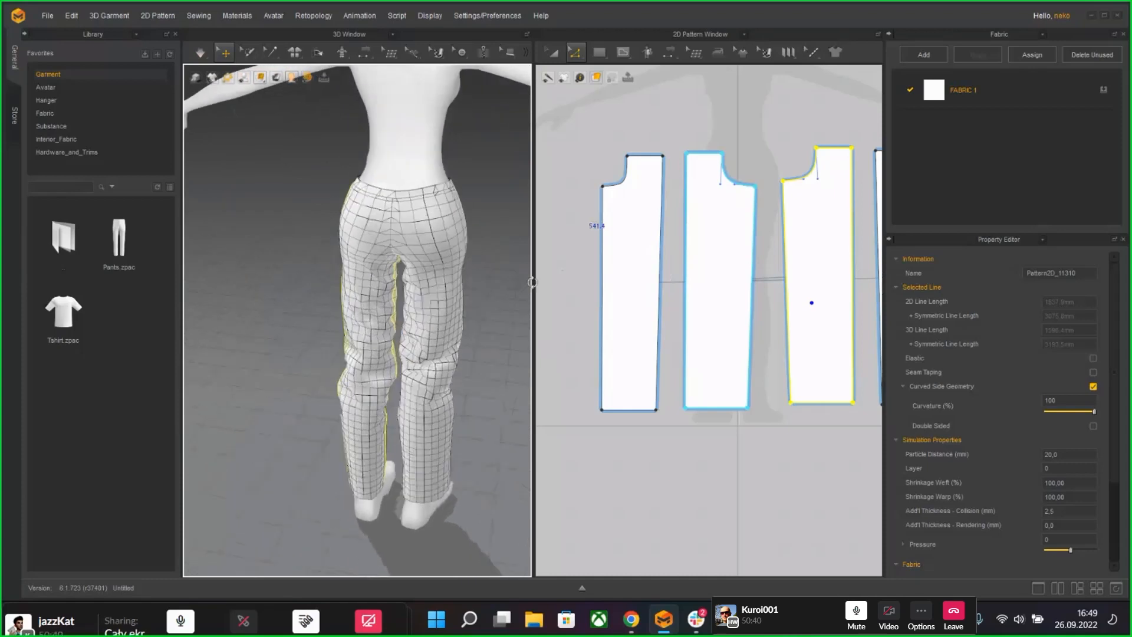
{"action": "key", "text": "space"}
Step: Draw a pointed five-sided pocket outline near the top of the leftmost trouser piece with Internal Polygon/Line, its sides about 52 and 40 mm high
{"action": "right_click_drag", "start_coordinate": [701, 203], "coordinate": [659, 322]}
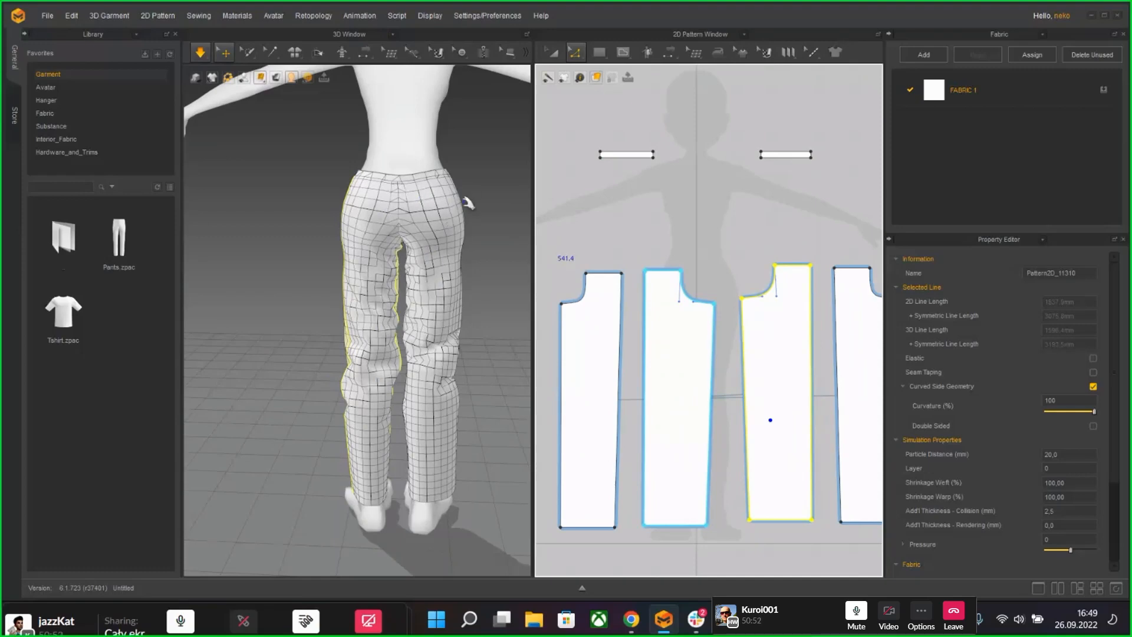
{"action": "mouse_move", "coordinate": [466, 202]}
{"action": "right_mouse_down"}
{"action": "mouse_move", "coordinate": [198, 205]}
{"action": "mouse_move", "coordinate": [471, 181]}
{"action": "right_mouse_up"}
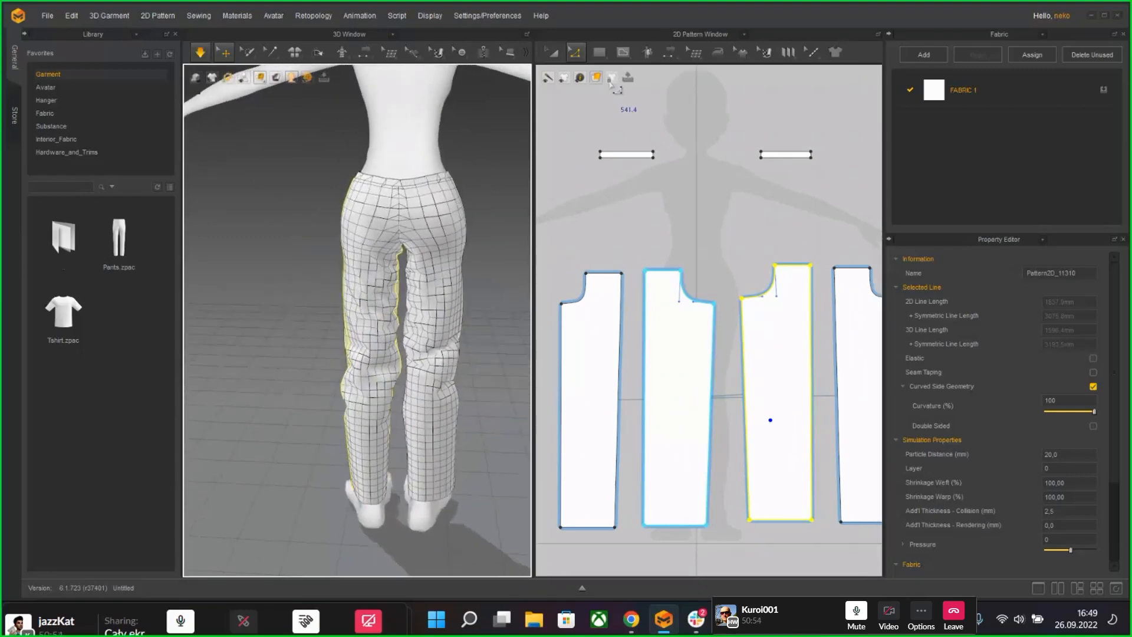
{"action": "left_click", "coordinate": [622, 52]}
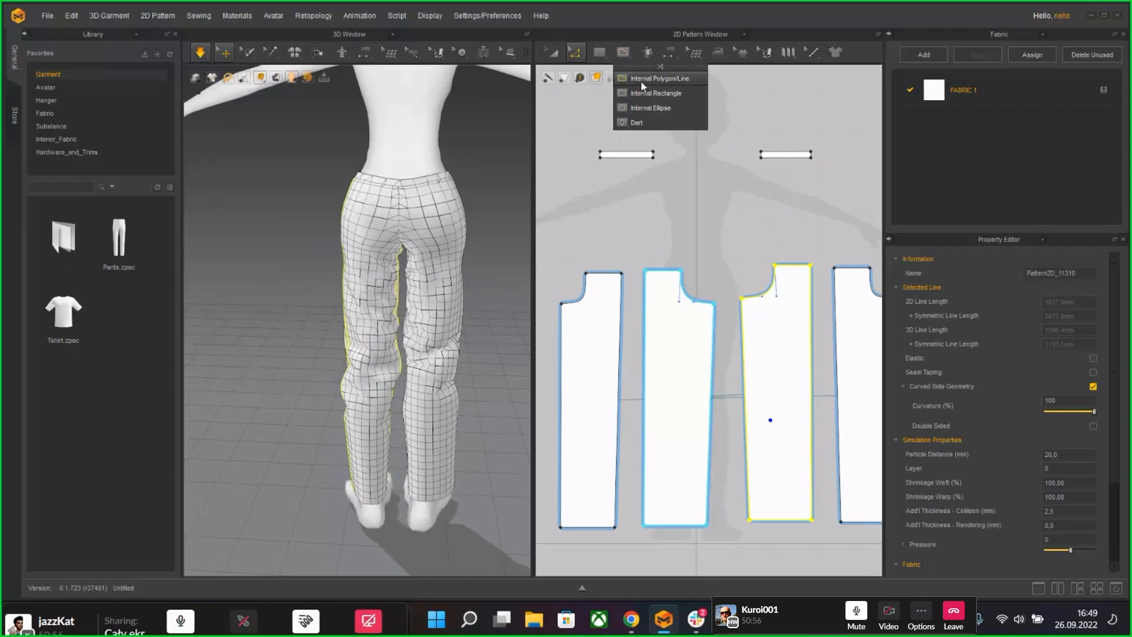
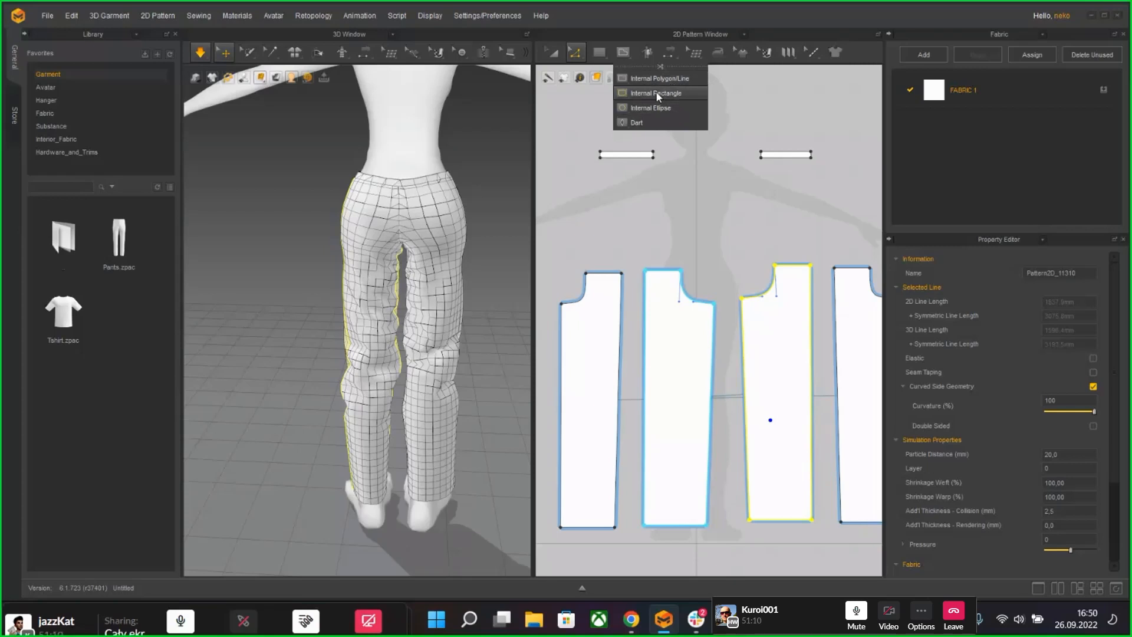
{"action": "left_click", "coordinate": [658, 81]}
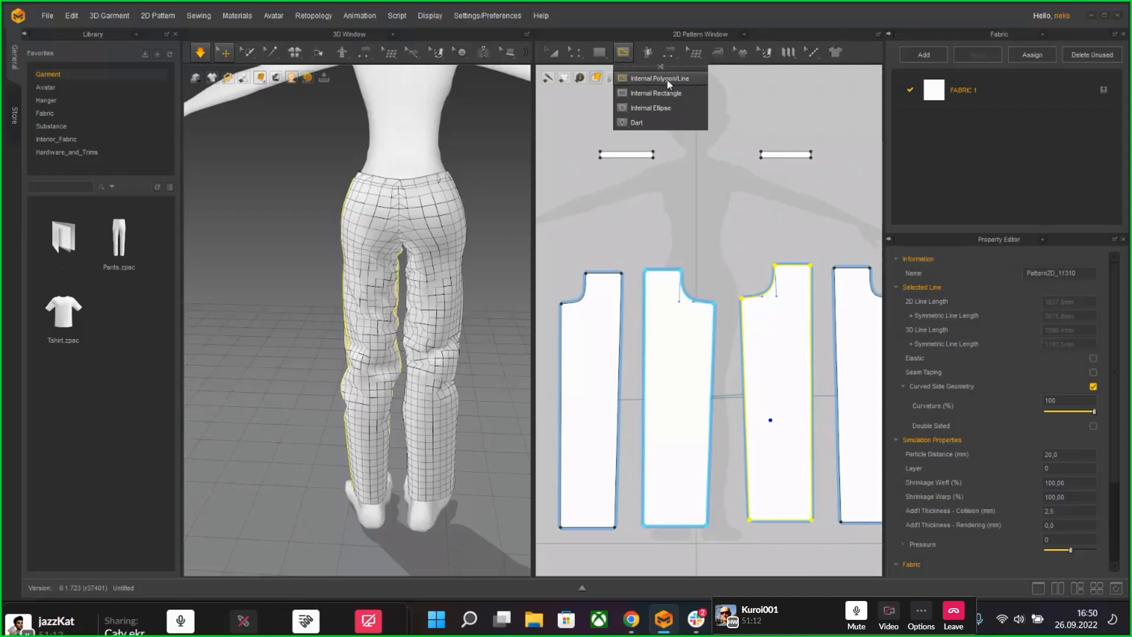
{"action": "left_click", "coordinate": [627, 84]}
{"action": "scroll", "coordinate": [663, 313], "scroll_direction": "up", "scroll_amount": 4}
{"action": "right_click_drag", "start_coordinate": [539, 288], "coordinate": [707, 270]}
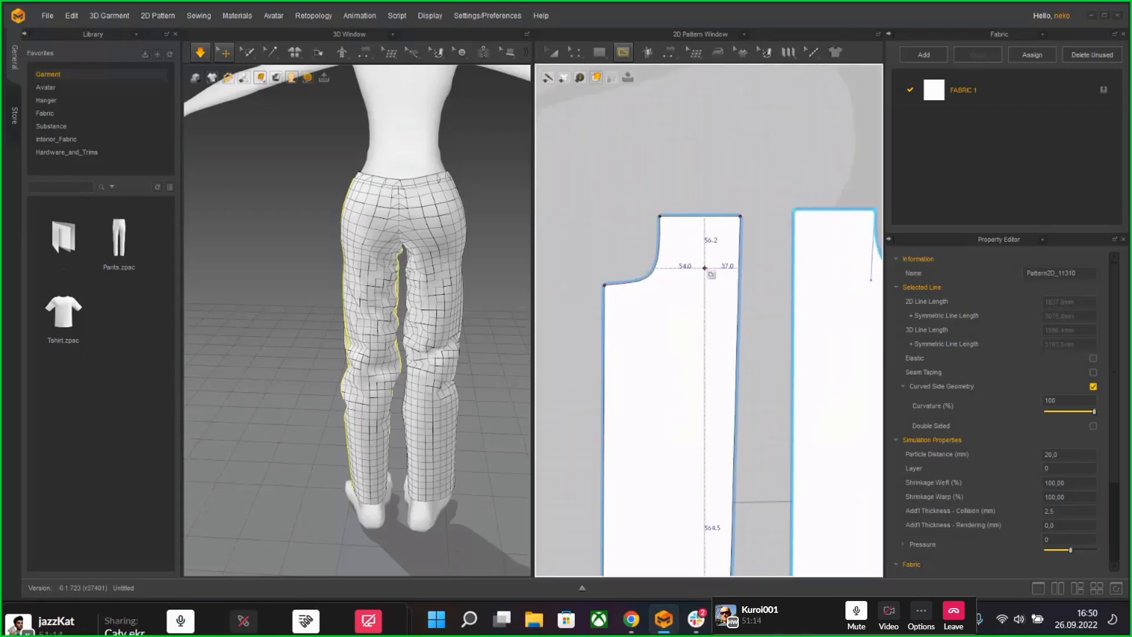
{"action": "left_click", "coordinate": [717, 302]}
{"action": "left_click", "coordinate": [696, 328]}
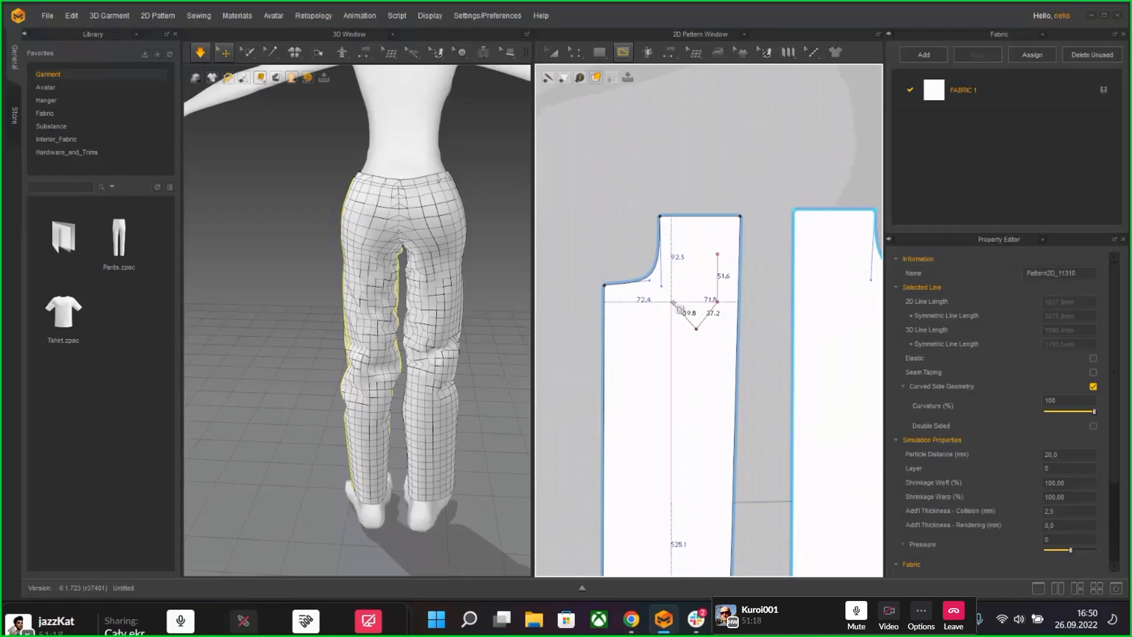
{"action": "left_click", "coordinate": [671, 292]}
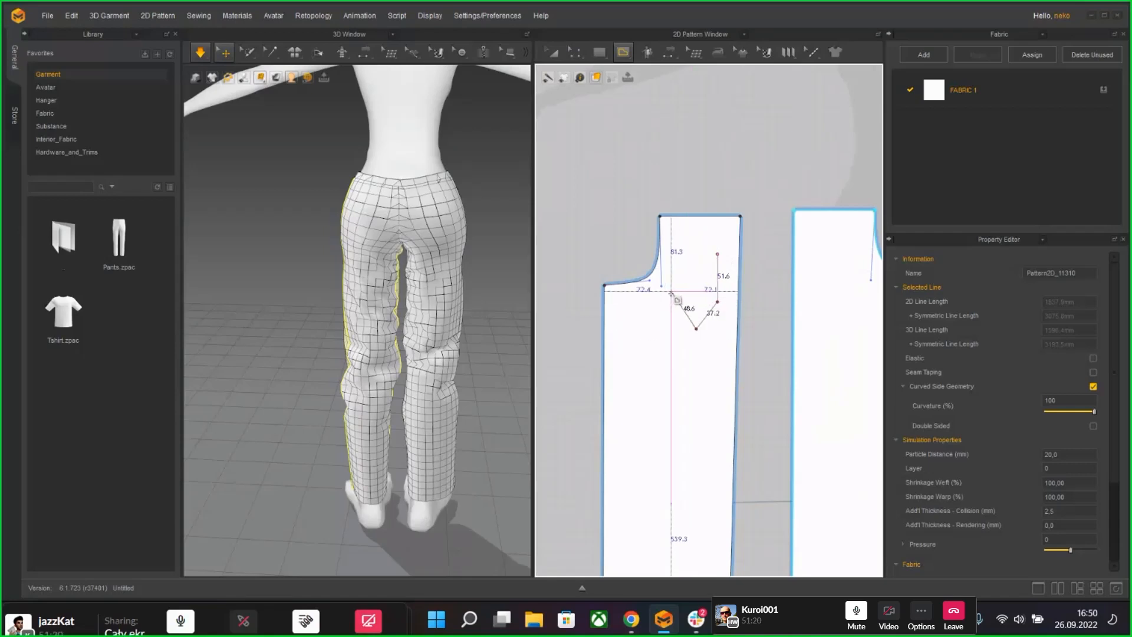
{"action": "left_click", "coordinate": [672, 254]}
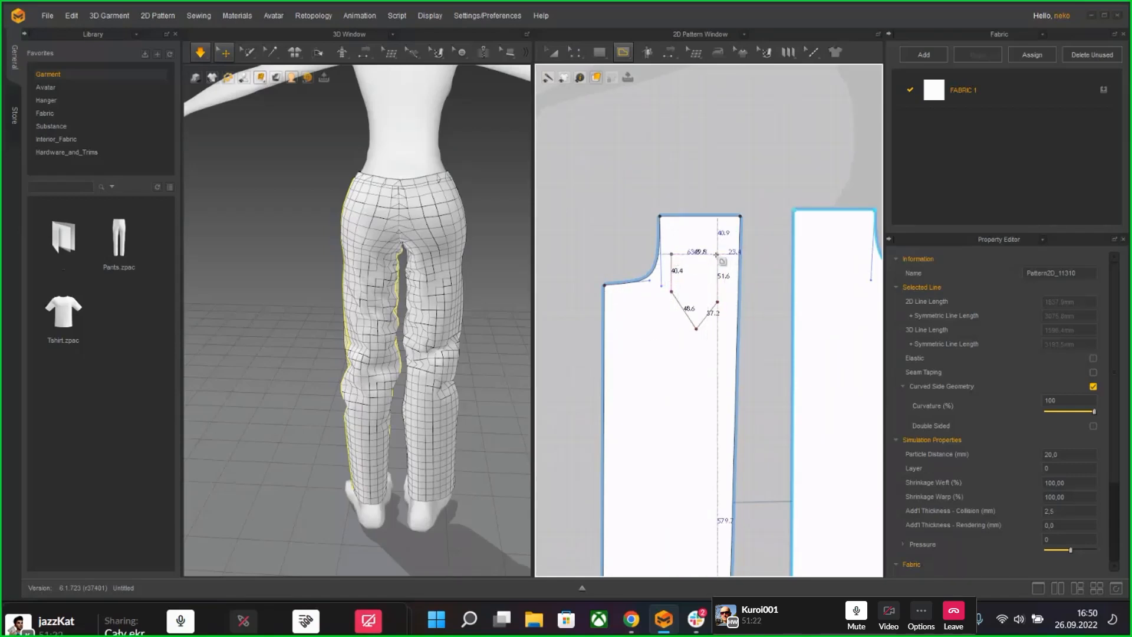
{"action": "left_click", "coordinate": [717, 254]}
Step: Try separating the pocket outline from the leftmost trouser piece with Cut & Sew, and select the resulting pocket piece
{"action": "scroll", "coordinate": [490, 250], "scroll_direction": "up", "scroll_amount": 2}
{"action": "right_click_drag", "start_coordinate": [490, 250], "coordinate": [383, 271]}
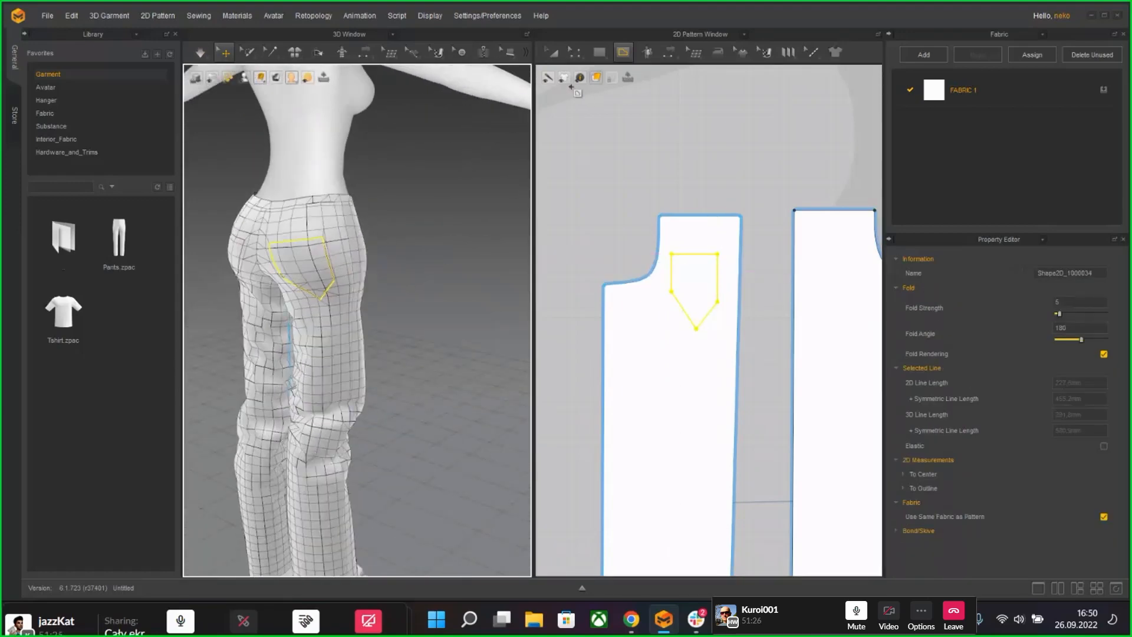
{"action": "left_click", "coordinate": [598, 52]}
{"action": "left_click", "coordinate": [616, 73]}
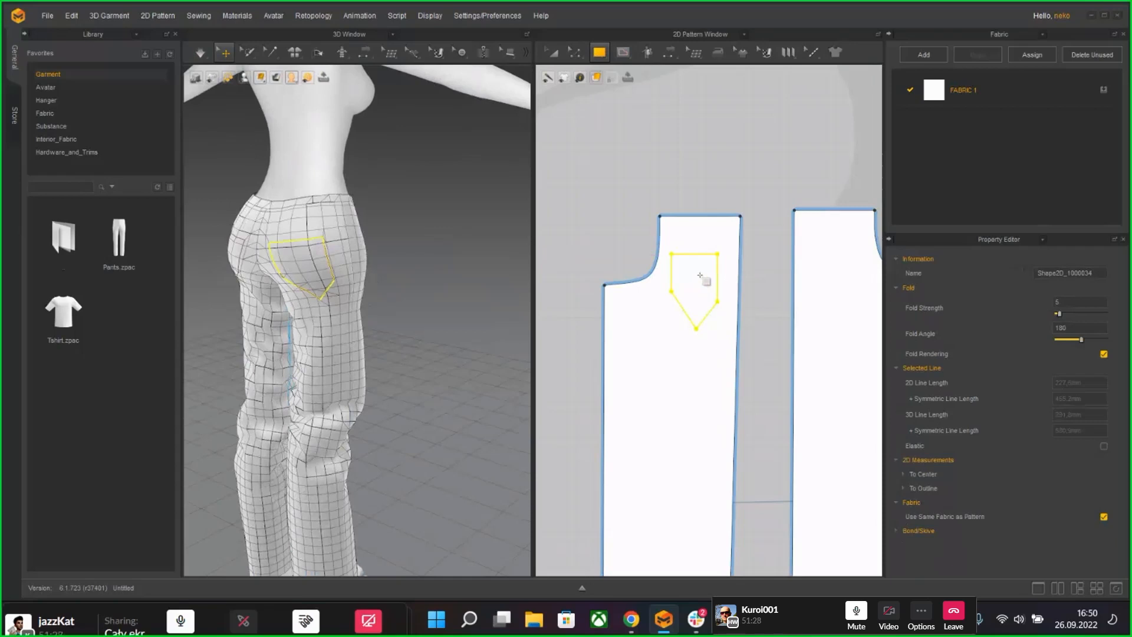
{"action": "left_click", "coordinate": [552, 53]}
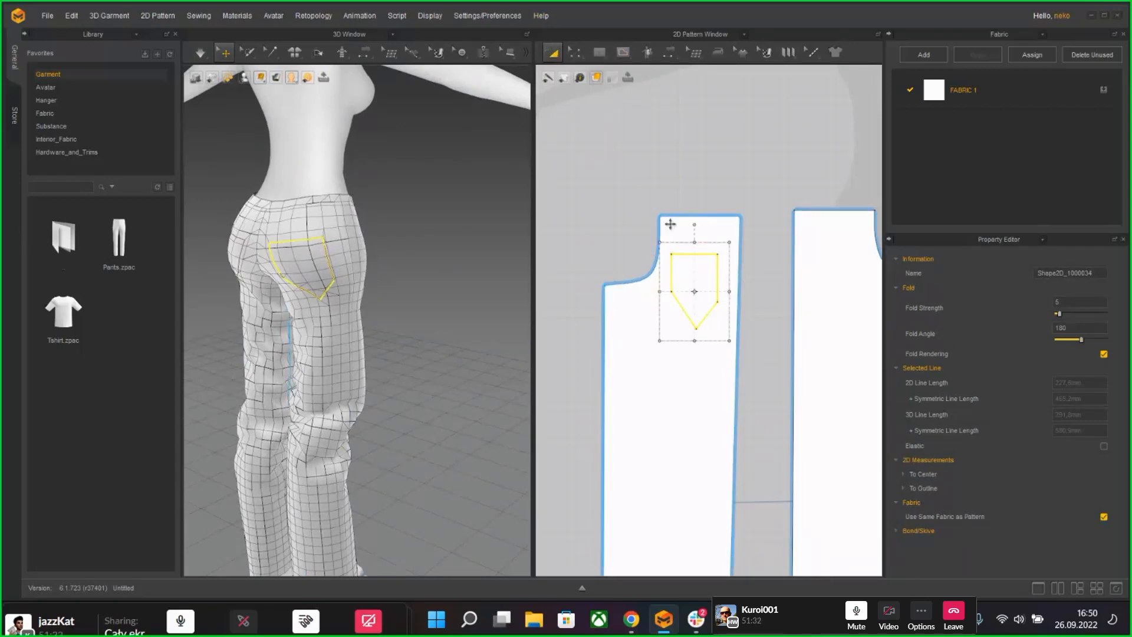
{"action": "right_click", "coordinate": [684, 269]}
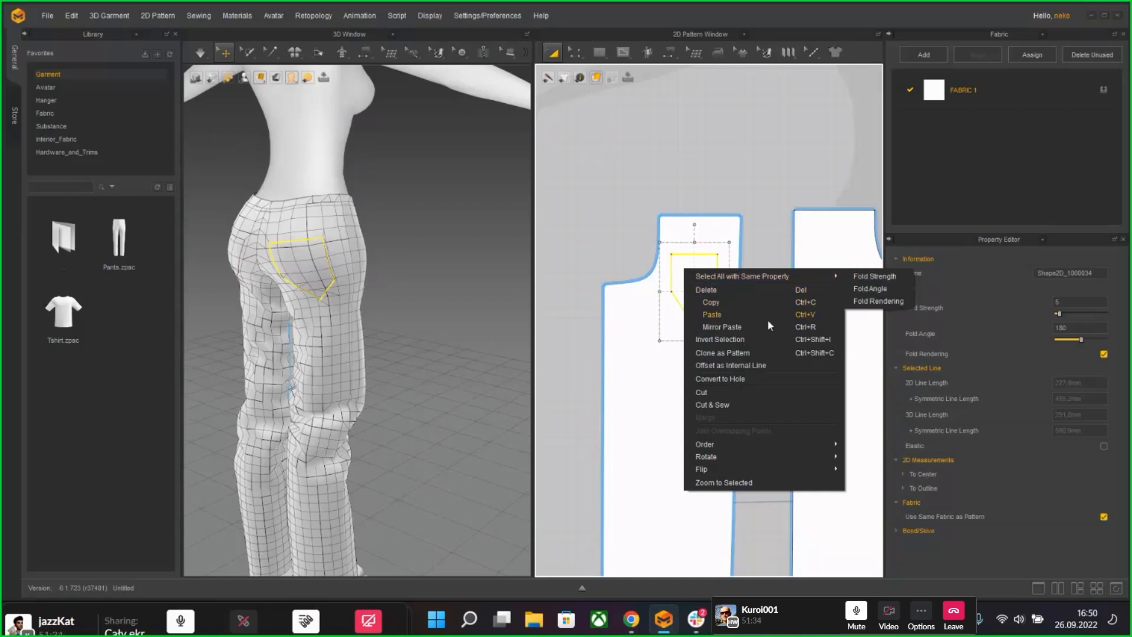
{"action": "left_click", "coordinate": [716, 405]}
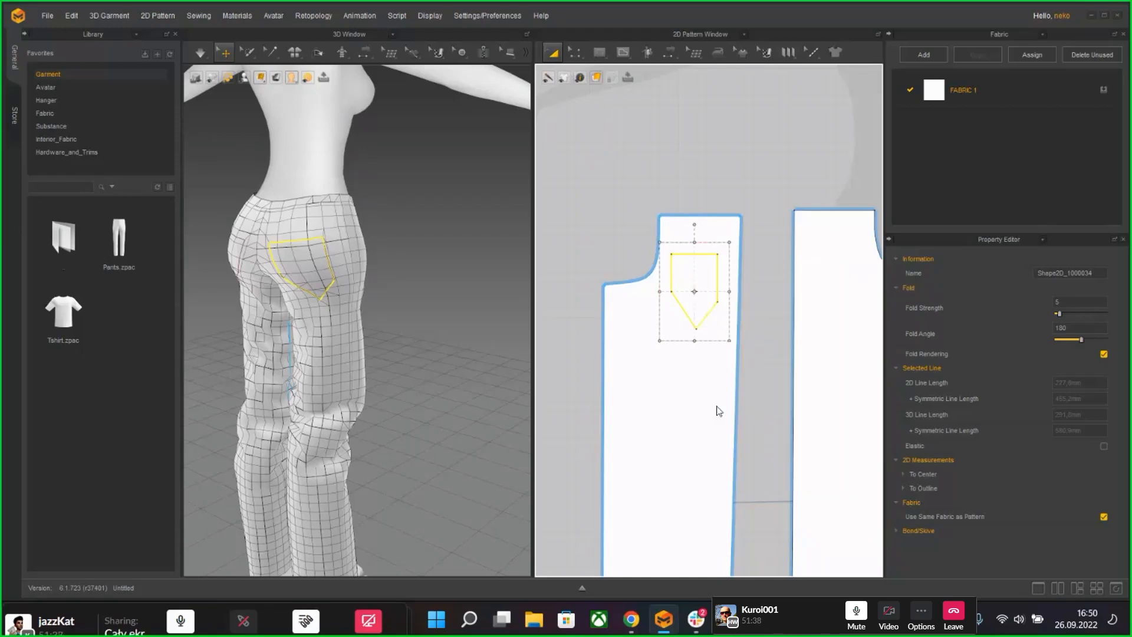
{"action": "left_click", "coordinate": [717, 369]}
{"action": "left_click", "coordinate": [685, 300]}
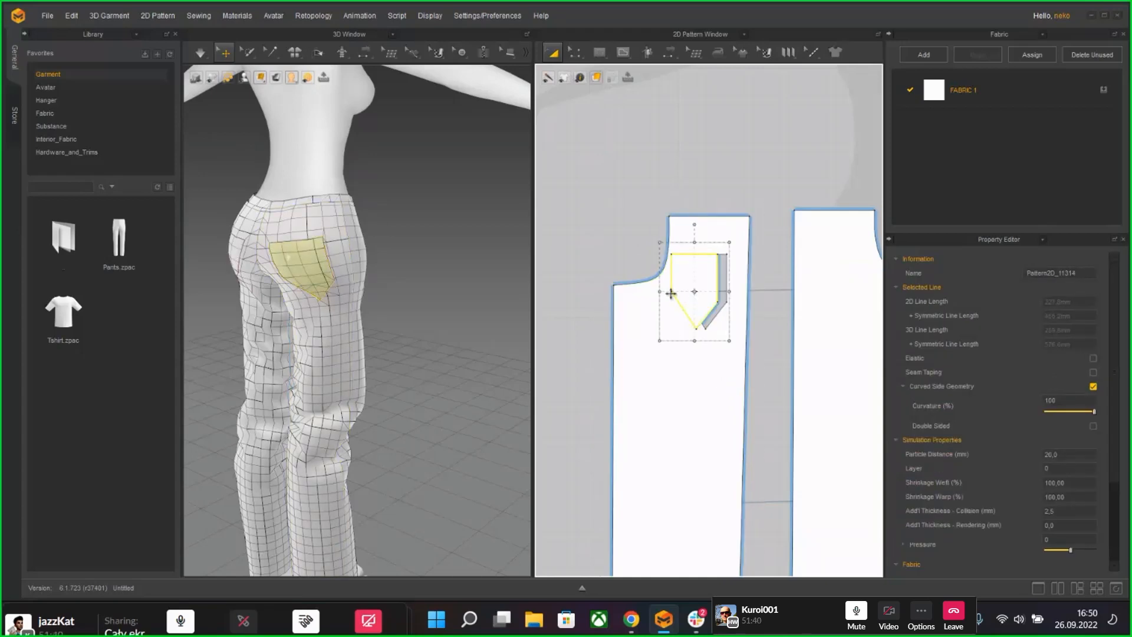
Step: Move the cut pocket piece beside the trouser piece, and simulate it to check the pocket on the back of the trousers
{"action": "left_click_drag", "start_coordinate": [696, 298], "coordinate": [605, 241]}
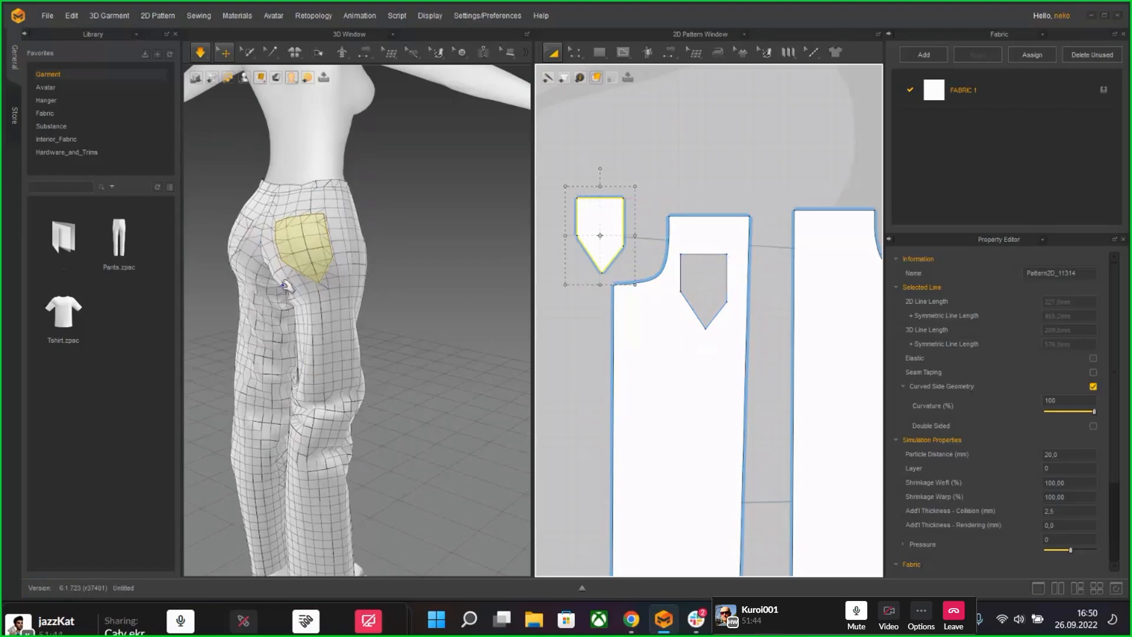
{"action": "right_click_drag", "start_coordinate": [377, 310], "coordinate": [430, 300]}
{"action": "key", "text": "space"}
{"action": "scroll", "coordinate": [413, 290], "scroll_direction": "up", "scroll_amount": 2}
{"action": "scroll", "coordinate": [389, 293], "scroll_direction": "up", "scroll_amount": 2}
{"action": "middle_click_drag", "start_coordinate": [450, 290], "coordinate": [379, 293]}
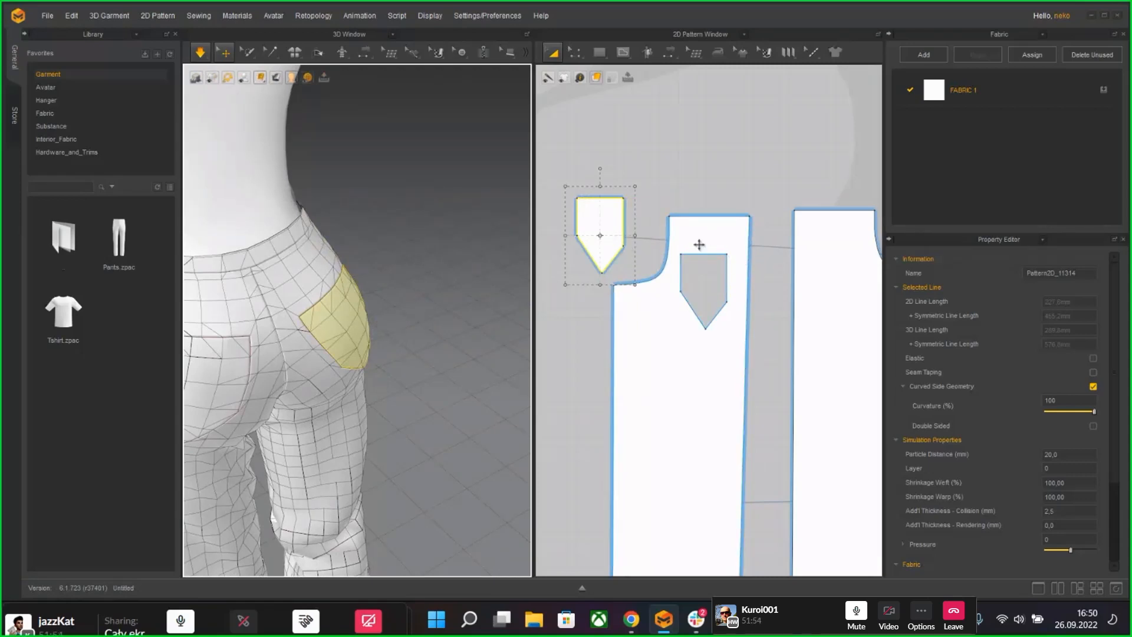
Step: Undo the pocket piece's move and the Cut & Sew, restoring the internal pocket outline
{"action": "key", "text": "ctrl+z"}
{"action": "key", "text": "ctrl+z"}
{"action": "left_click", "coordinate": [736, 275]}
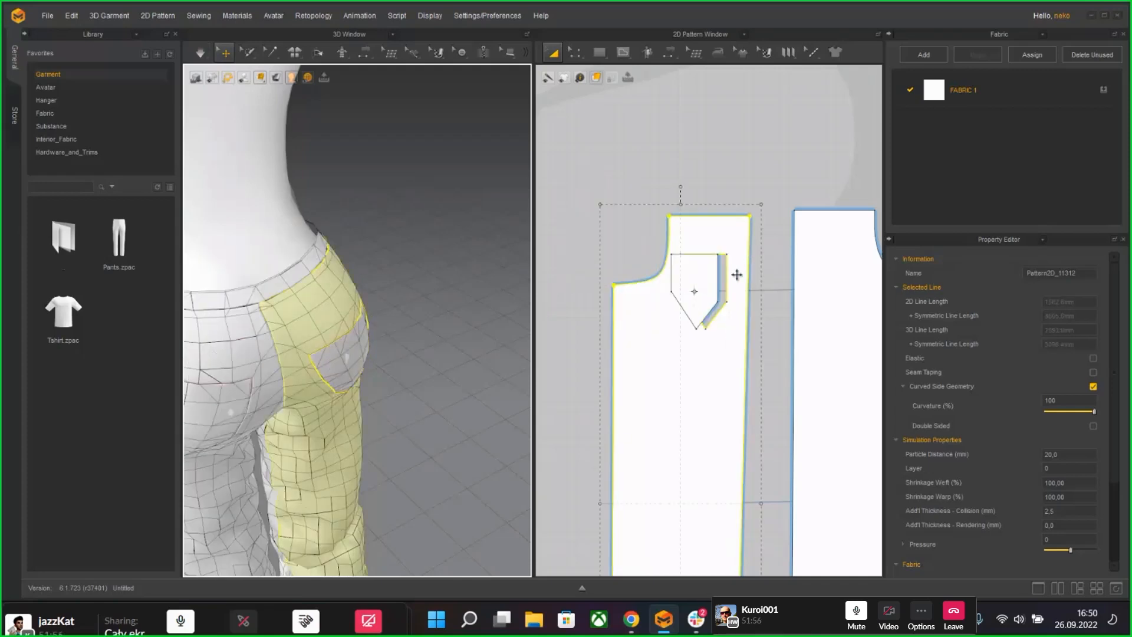
{"action": "key", "text": "ctrl+z"}
{"action": "key", "text": "ctrl+z"}
{"action": "left_click", "coordinate": [753, 191]}
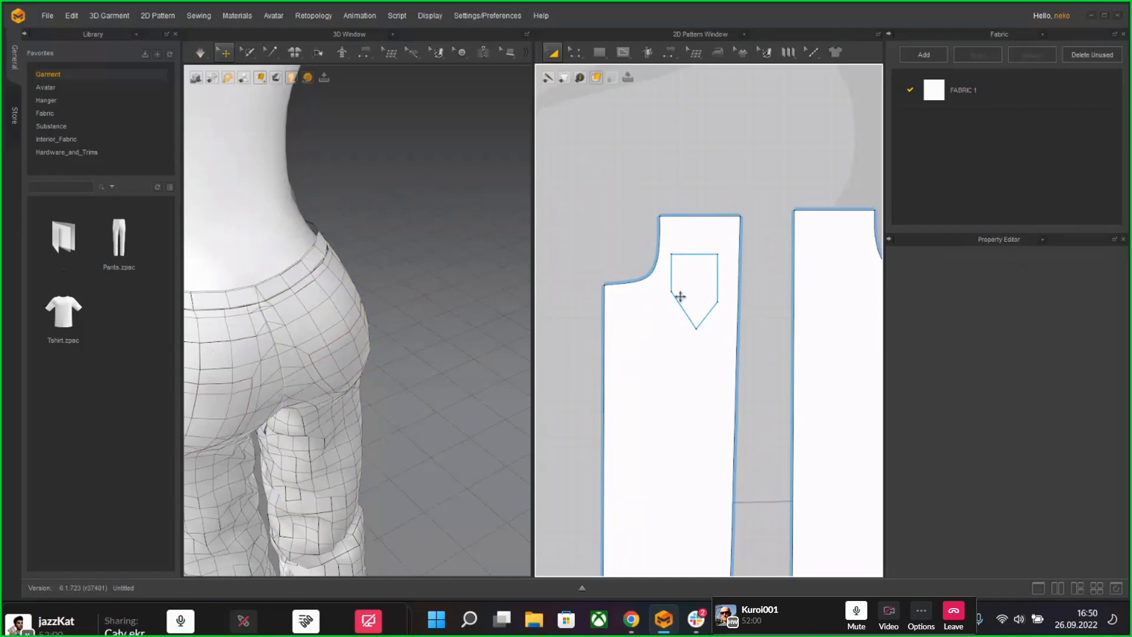
Step: Try to place the pocket outline outside the leftmost trouser piece
{"action": "left_click", "coordinate": [677, 300]}
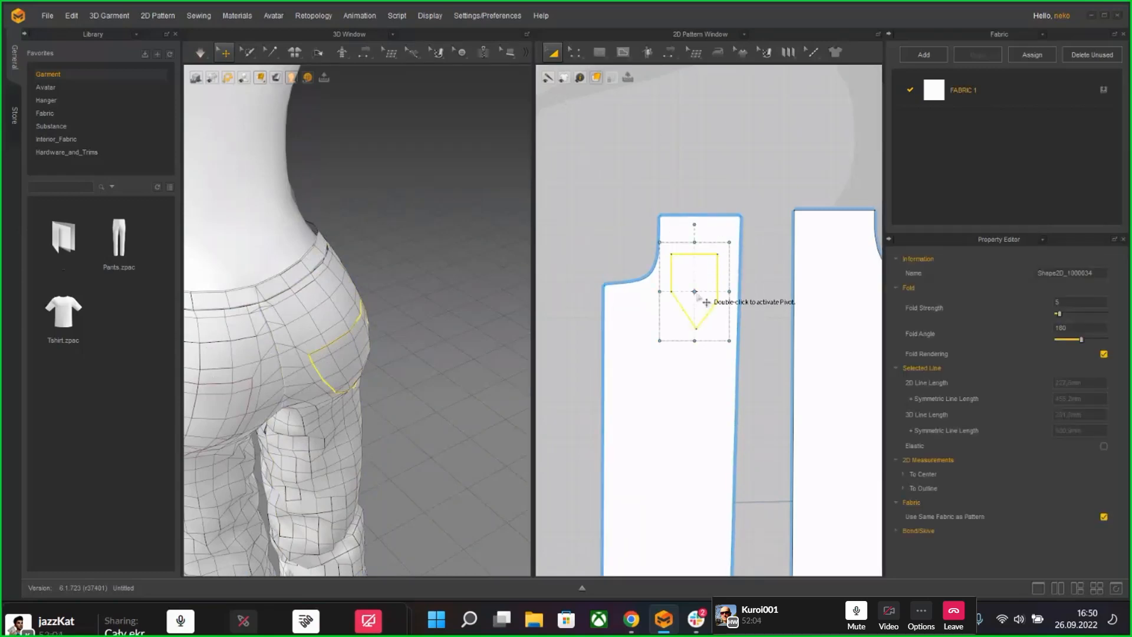
{"action": "left_click_drag", "start_coordinate": [698, 296], "coordinate": [575, 204]}
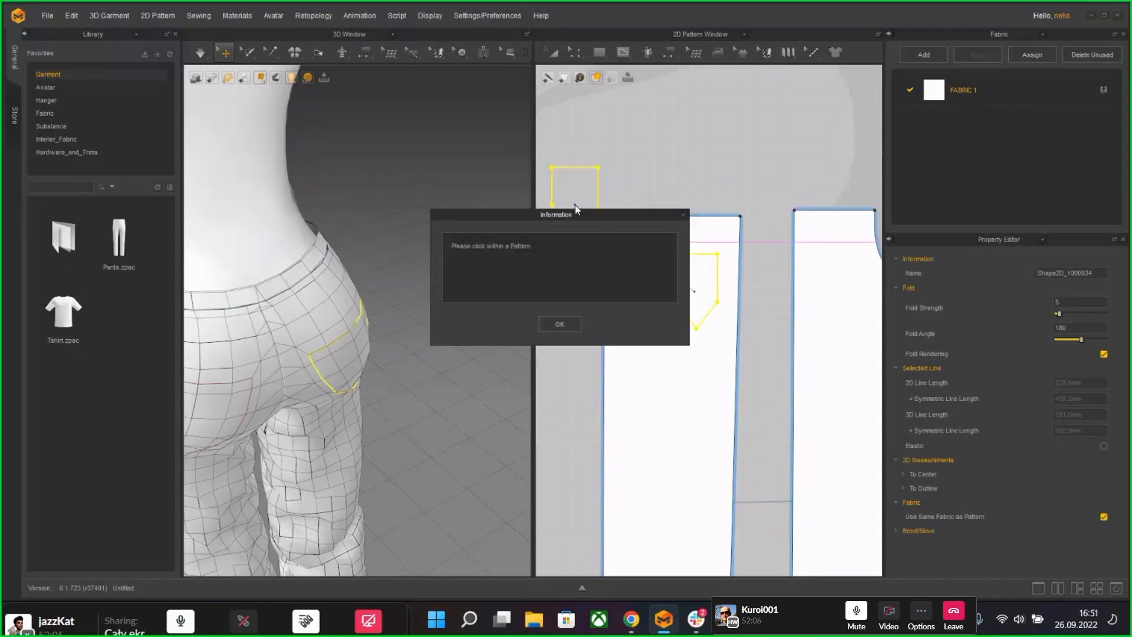
{"action": "left_click", "coordinate": [557, 326]}
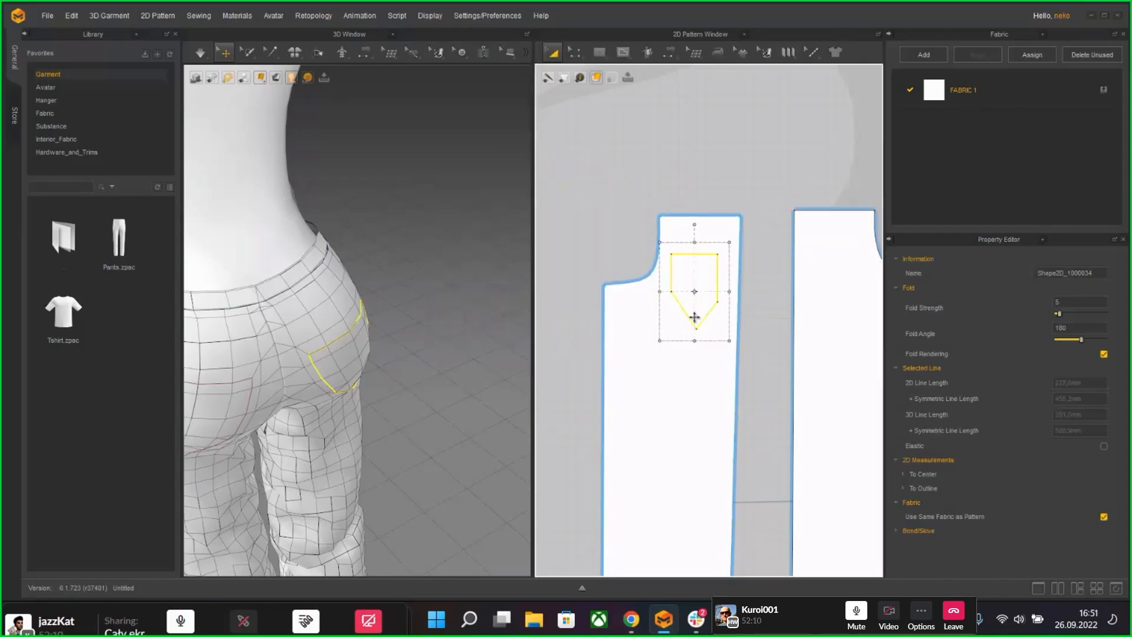
{"action": "right_click", "coordinate": [705, 302]}
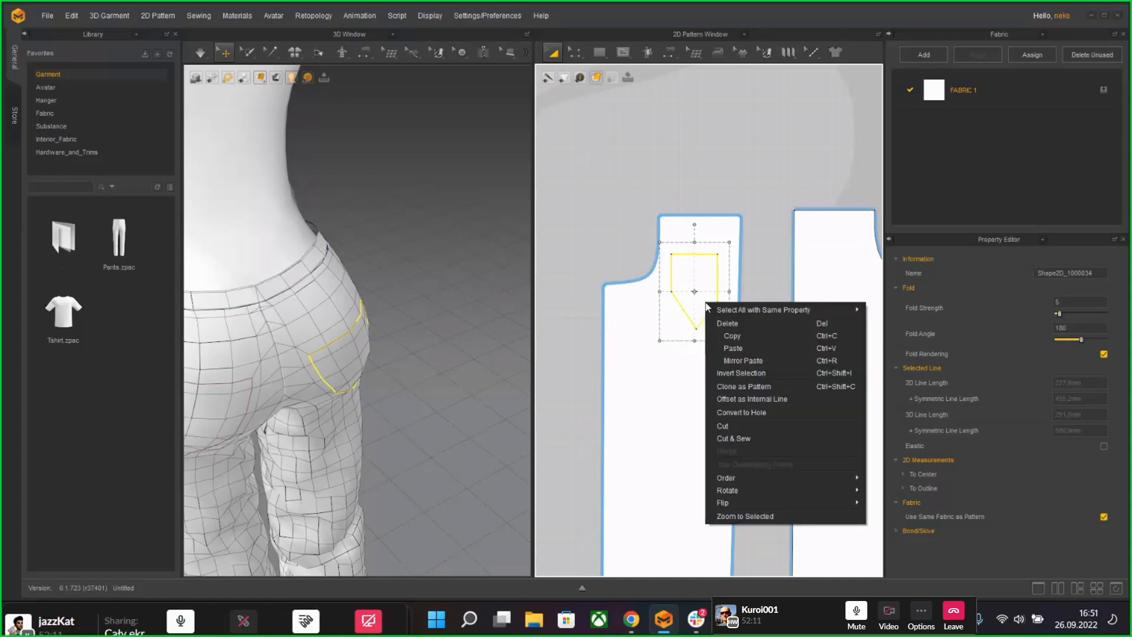
{"action": "left_click", "coordinate": [773, 401]}
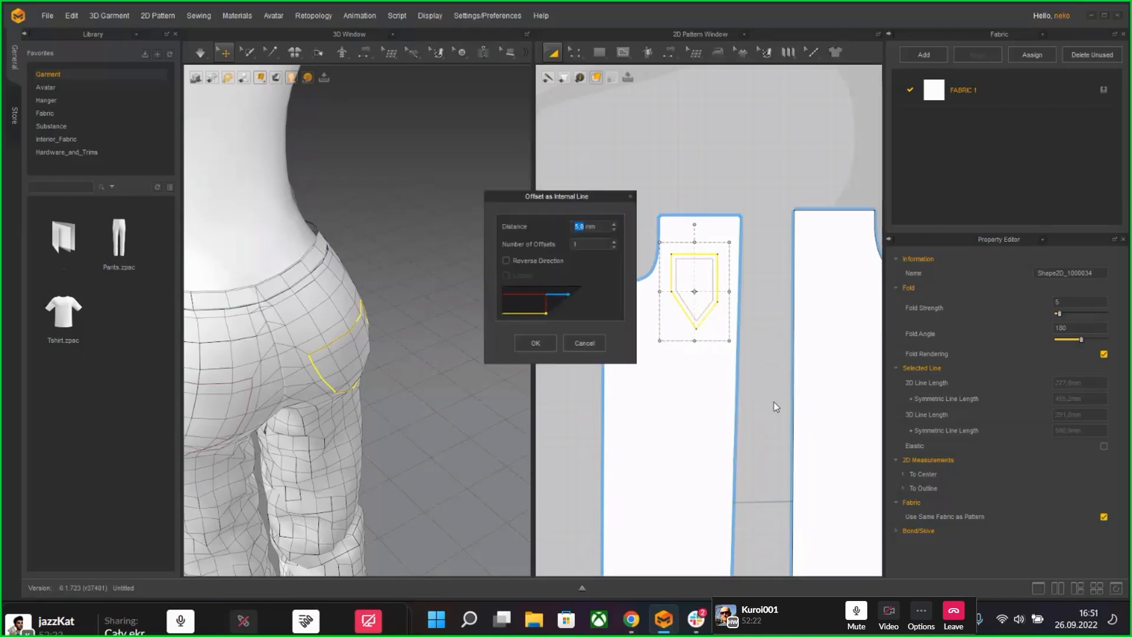
{"action": "left_click", "coordinate": [630, 197]}
Step: Clone the pocket outline as a separate pattern piece, and place it just below the original over the leftmost trouser piece
{"action": "right_click", "coordinate": [682, 275]}
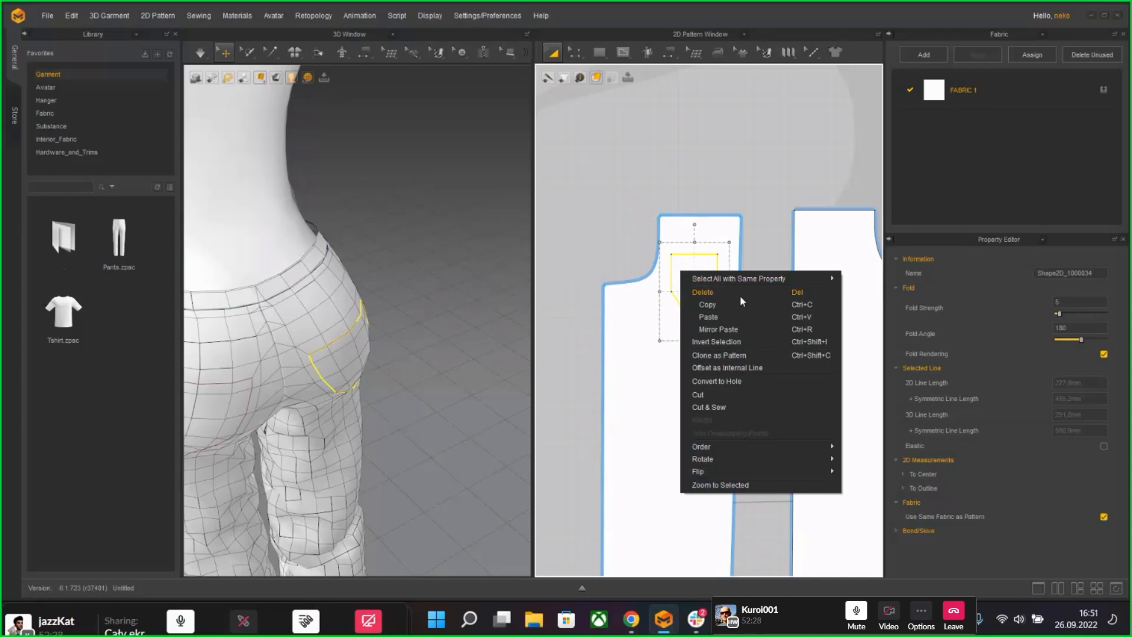
{"action": "left_click", "coordinate": [737, 354]}
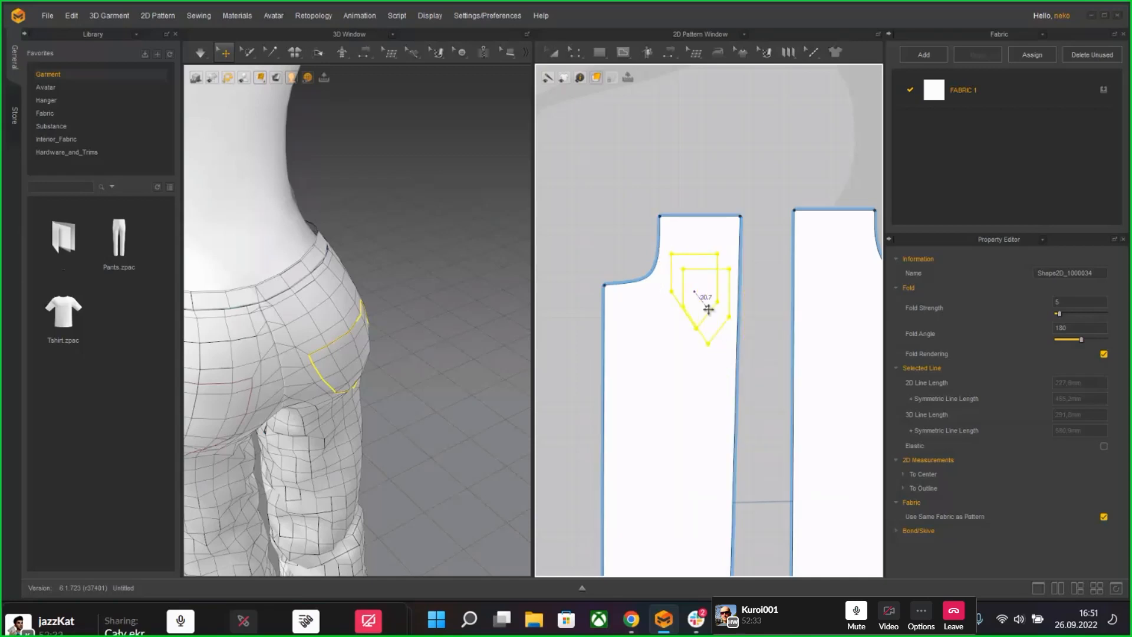
{"action": "left_click", "coordinate": [652, 371]}
{"action": "key", "text": "ctrl+z"}
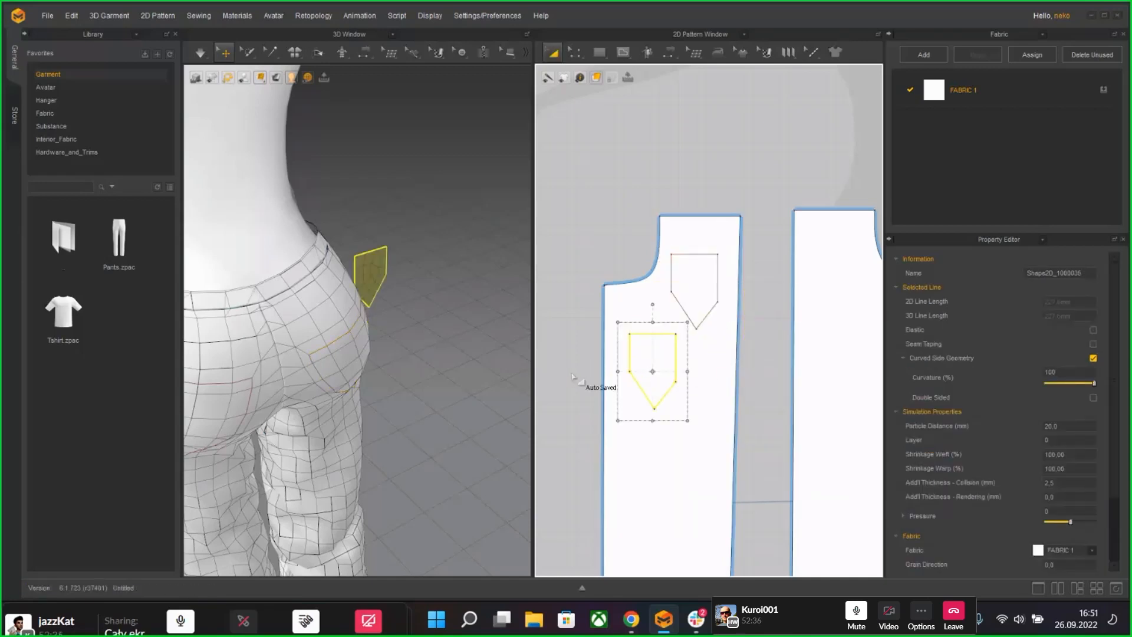
Step: Look through the 2D pattern tools and the pocket outline's commands for a way to make a separate pocket piece
{"action": "left_click", "coordinate": [597, 53]}
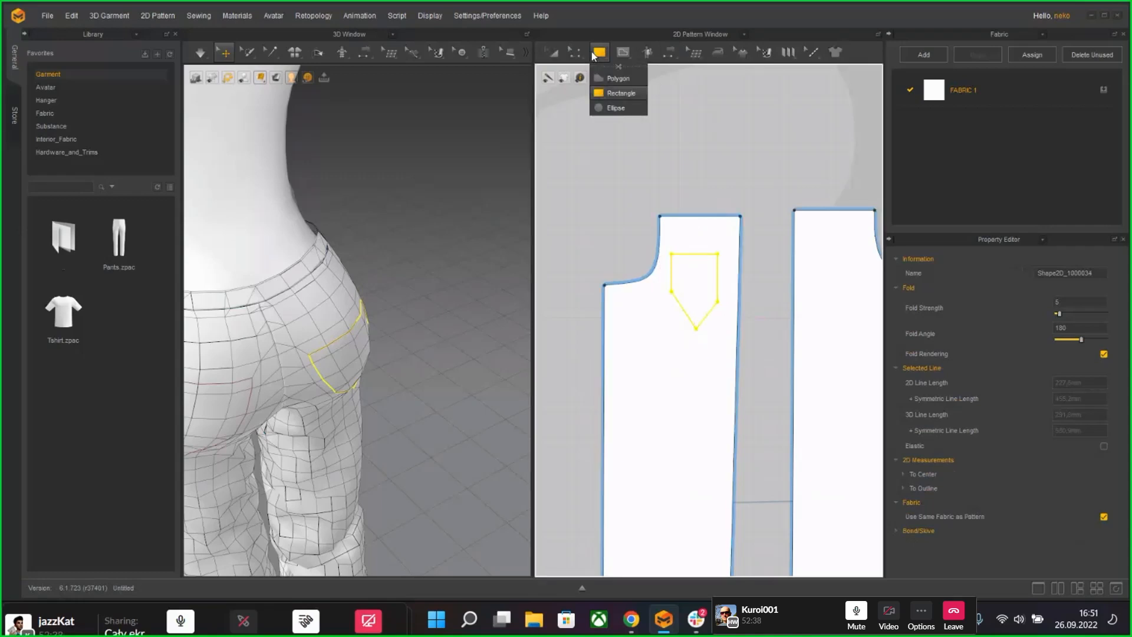
{"action": "left_click", "coordinate": [552, 53]}
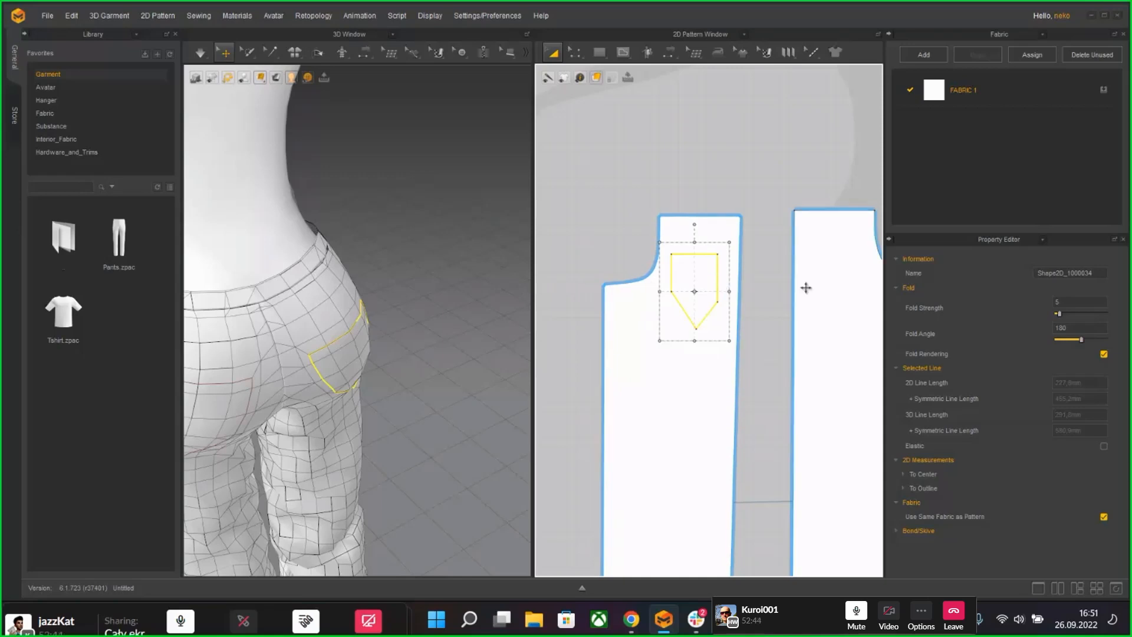
{"action": "right_click", "coordinate": [706, 287]}
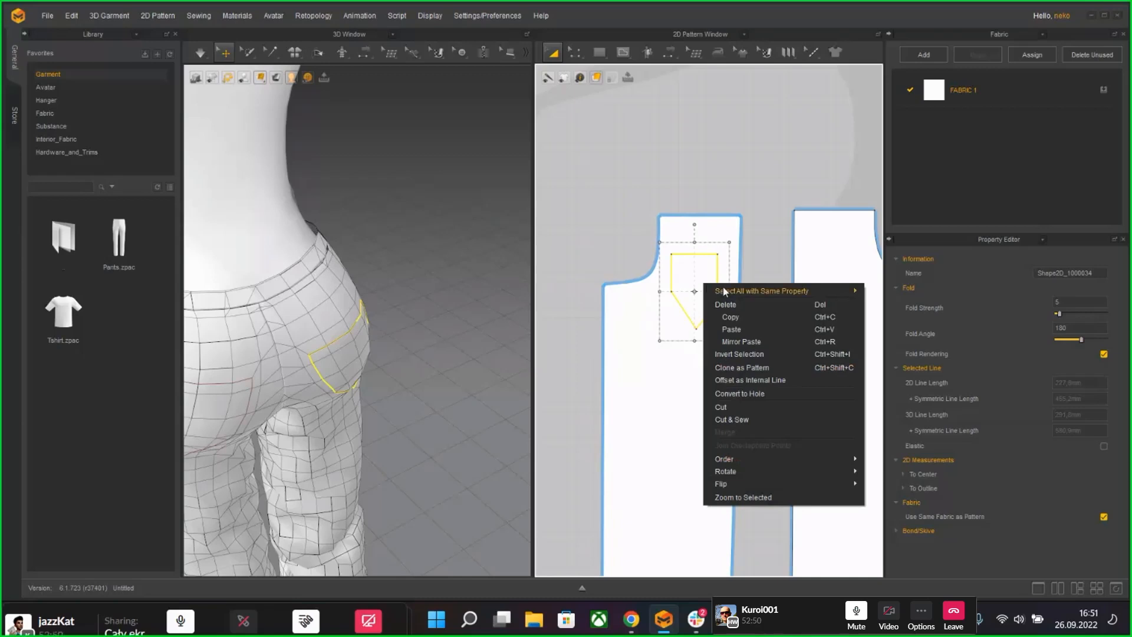
{"action": "mouse_move", "coordinate": [745, 293]}
{"action": "left_click", "coordinate": [773, 544]}
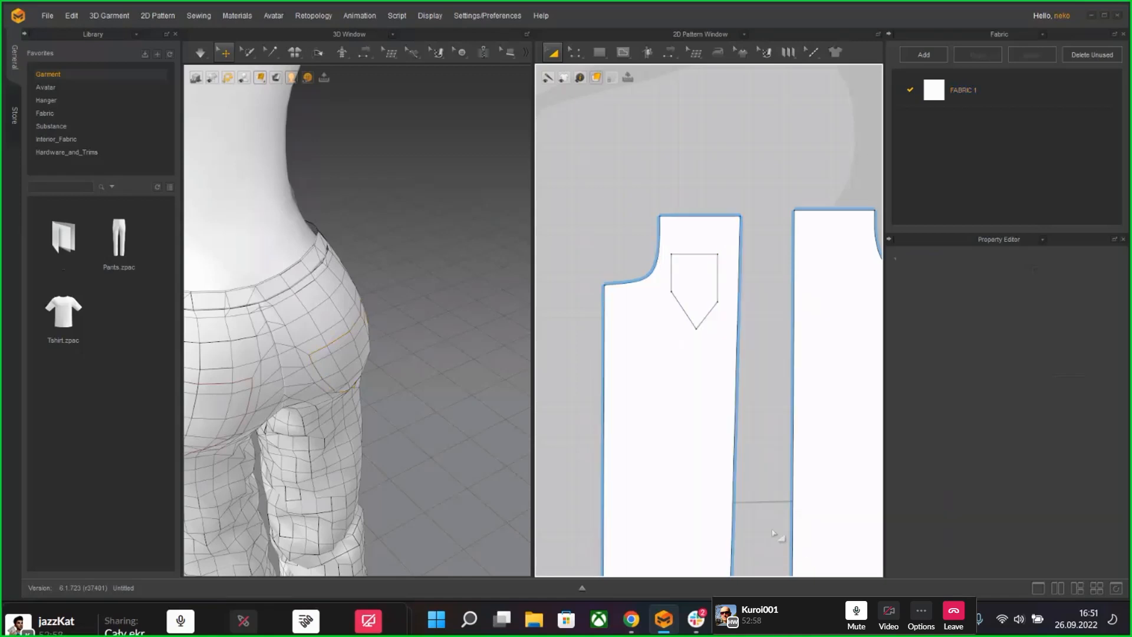
{"action": "left_click", "coordinate": [696, 313]}
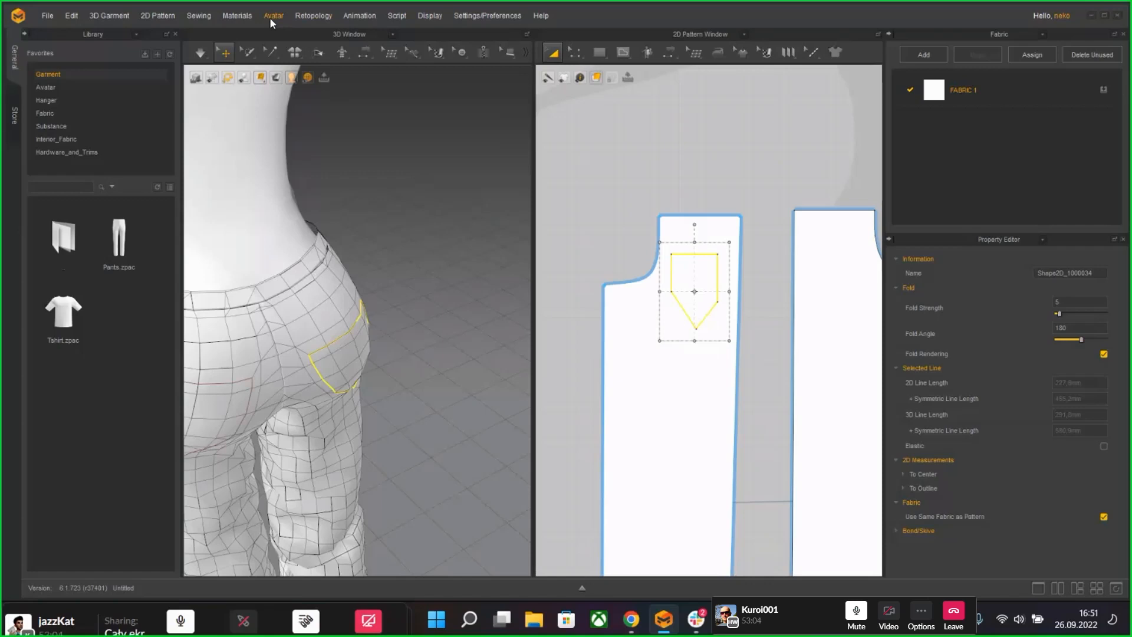
{"action": "left_click", "coordinate": [171, 14]}
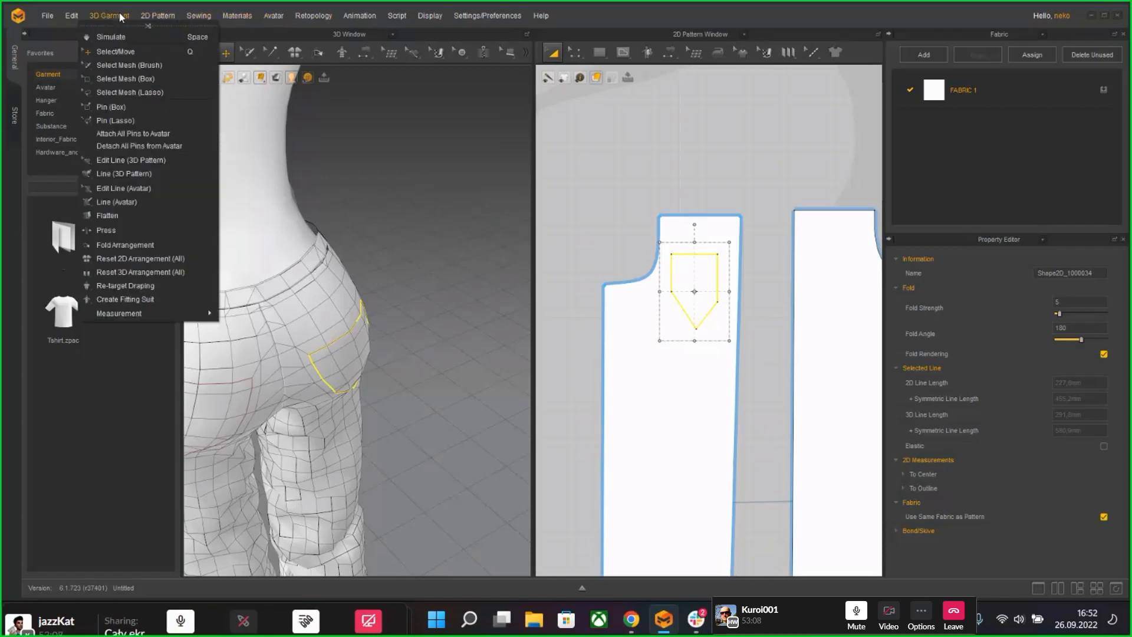
{"action": "mouse_move", "coordinate": [143, 13]}
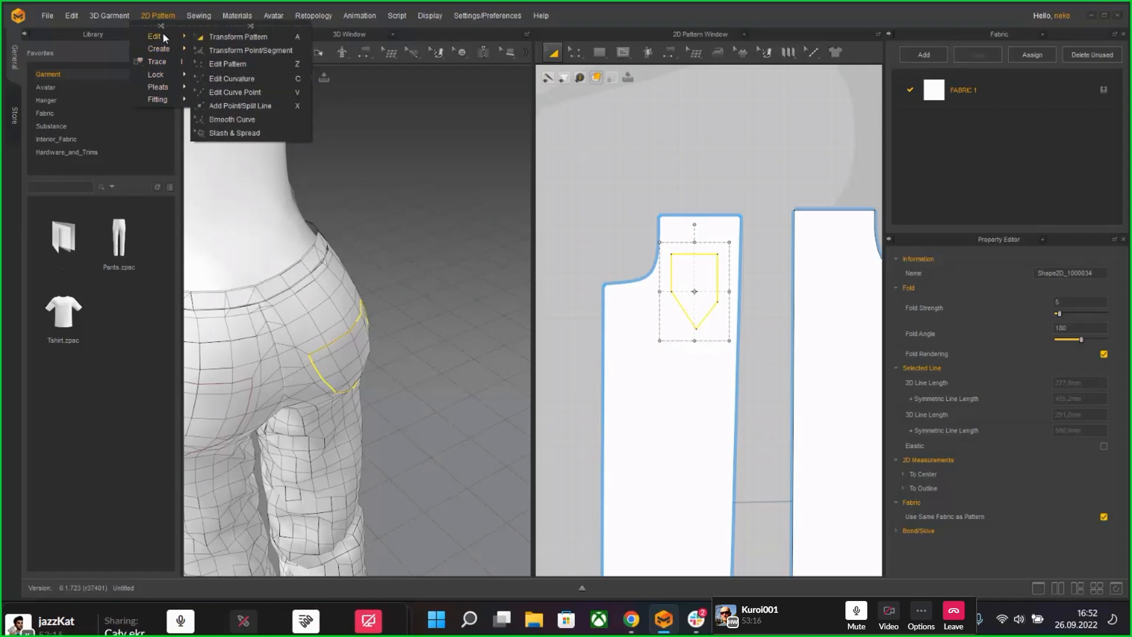
{"action": "left_click", "coordinate": [761, 14]}
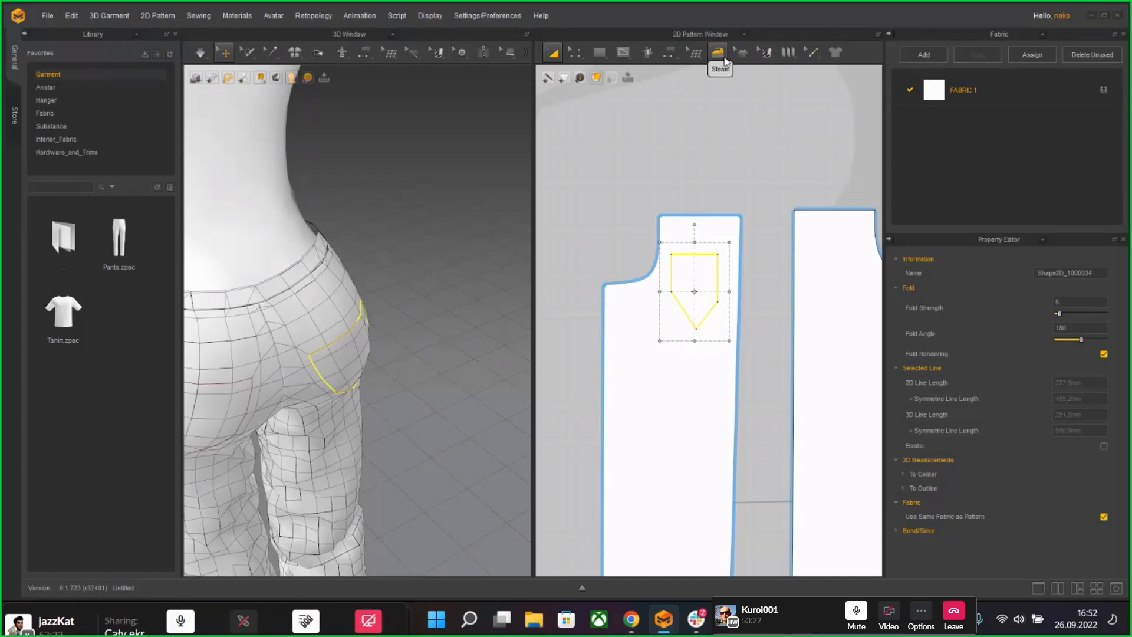
{"action": "mouse_move", "coordinate": [663, 57]}
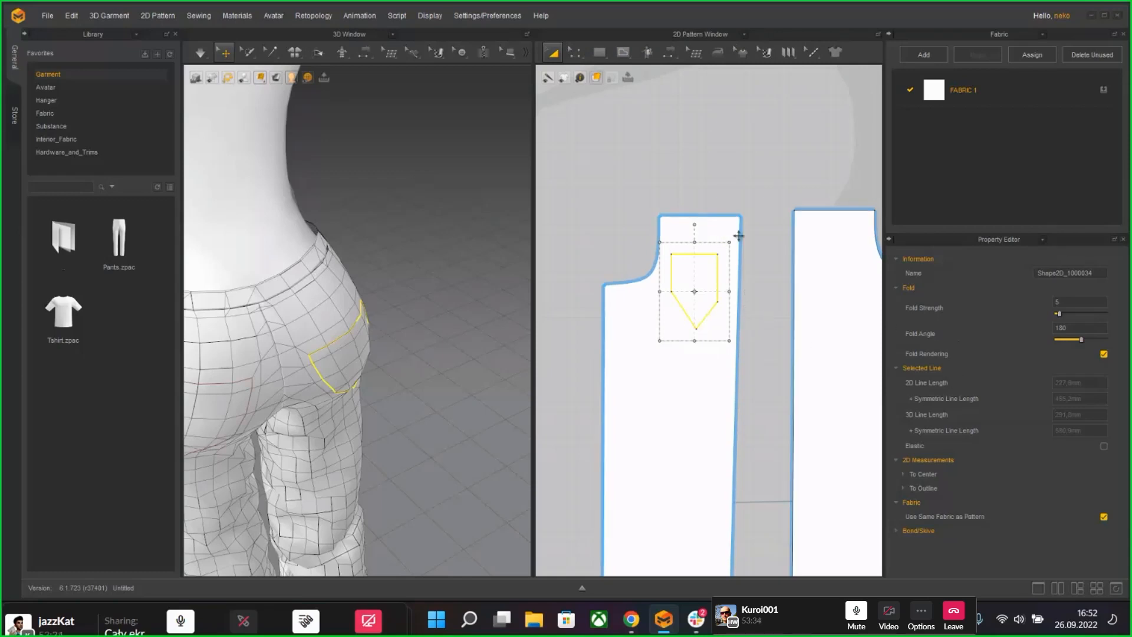
{"action": "right_click", "coordinate": [699, 283]}
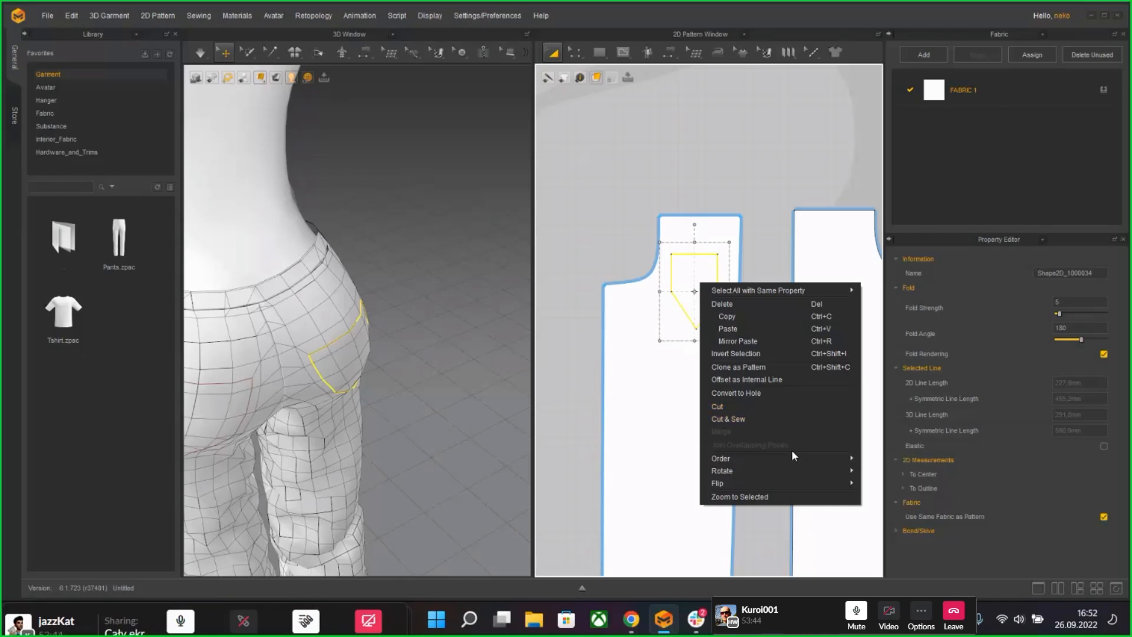
{"action": "mouse_move", "coordinate": [793, 462]}
{"action": "left_click", "coordinate": [606, 52]}
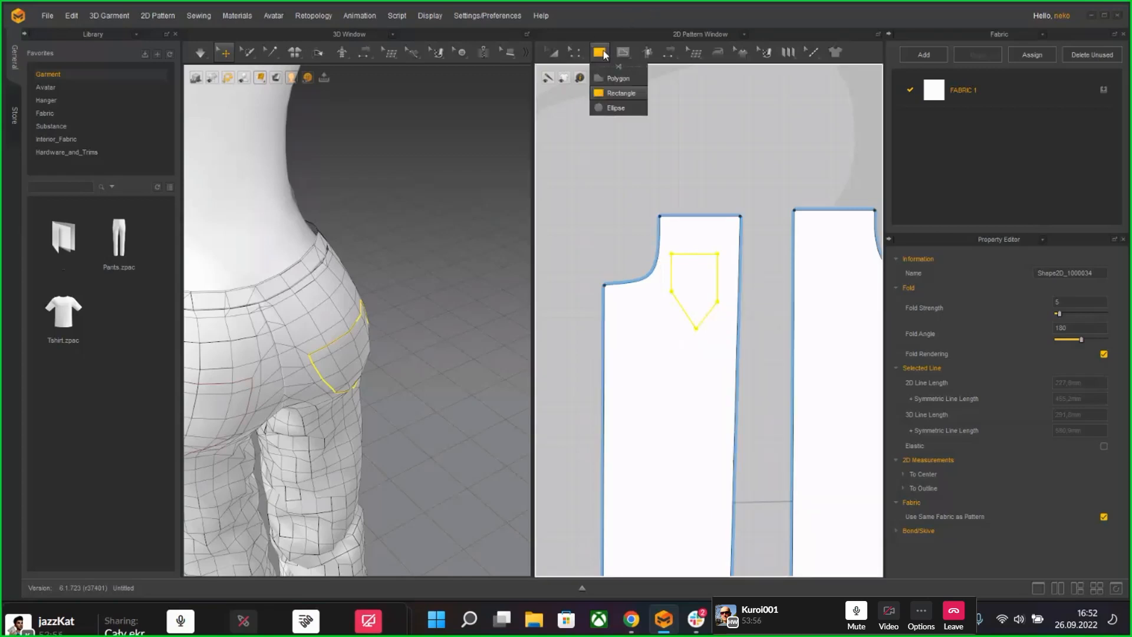
{"action": "left_click", "coordinate": [704, 282]}
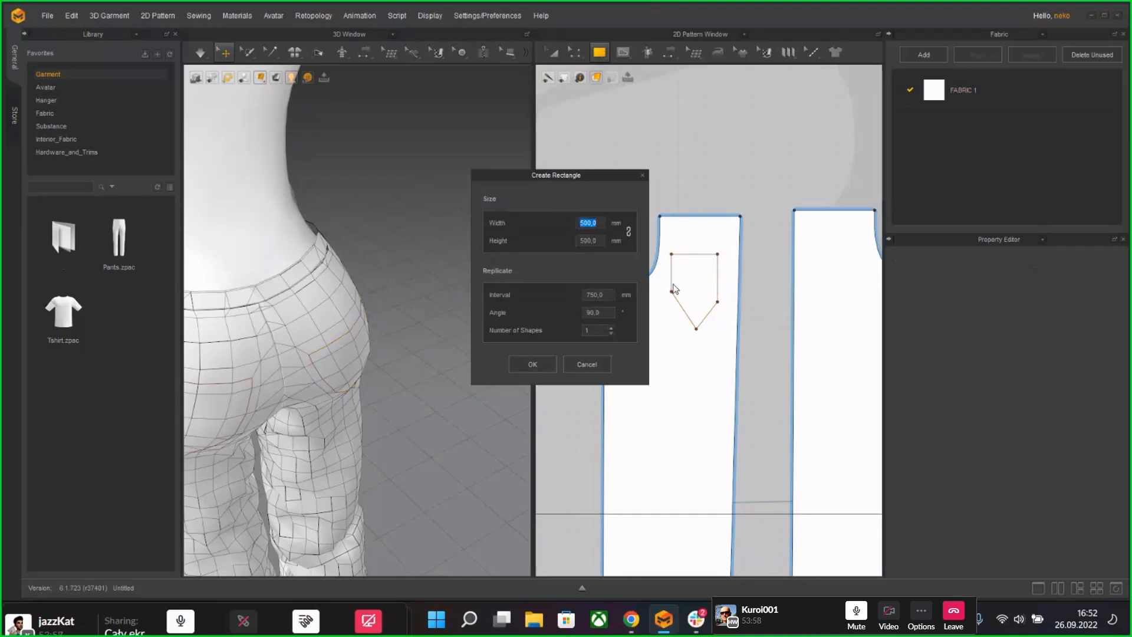
{"action": "left_click", "coordinate": [605, 364]}
{"action": "left_click", "coordinate": [625, 58]}
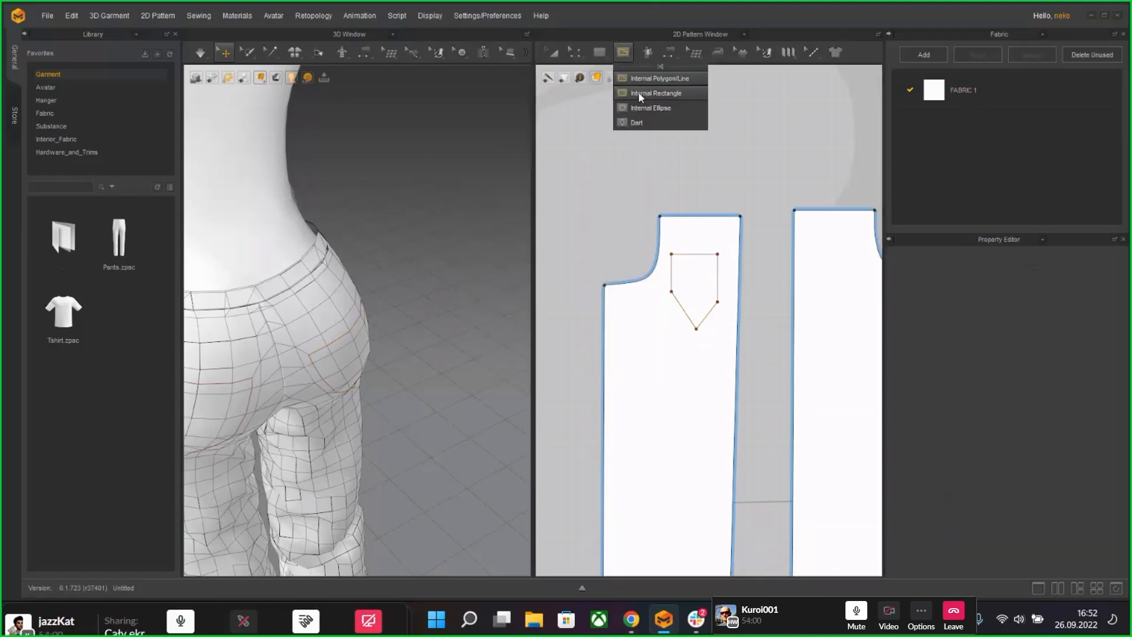
{"action": "left_click", "coordinate": [637, 91]}
{"action": "right_click", "coordinate": [686, 282]}
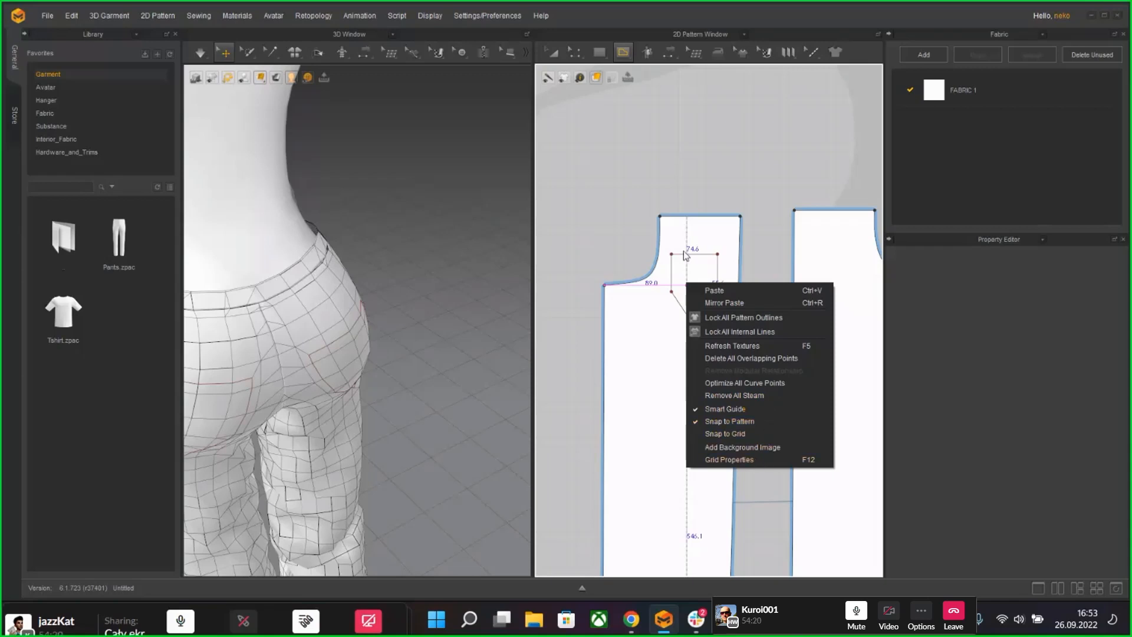
{"action": "left_click", "coordinate": [635, 132]}
{"action": "left_click", "coordinate": [560, 324]}
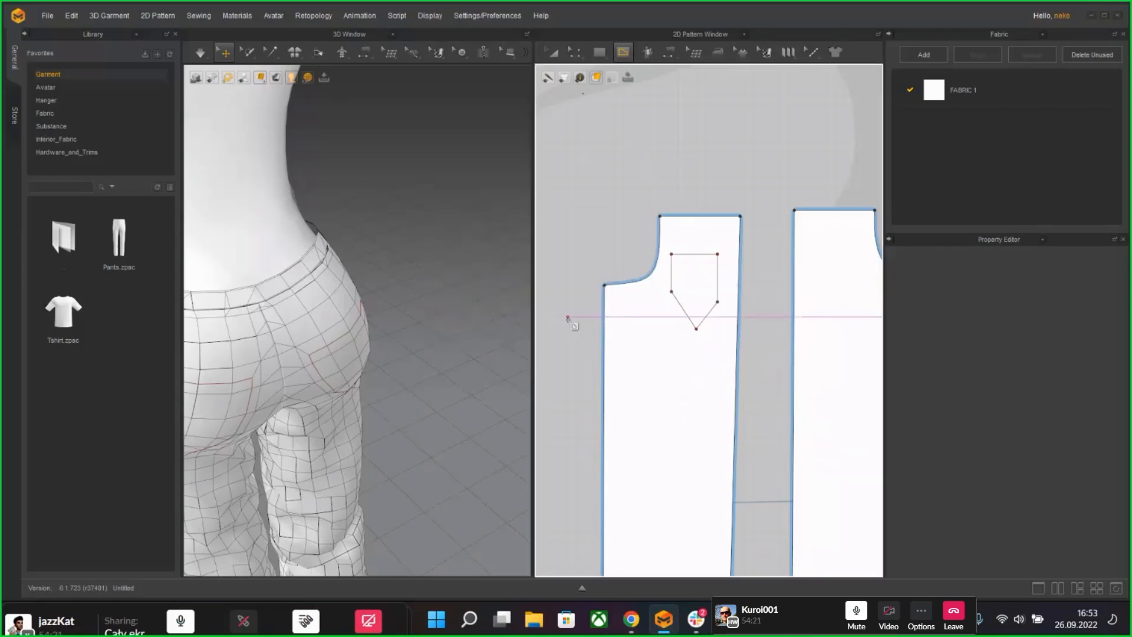
Step: Cut & Sew the internal pocket outline, and move the resulting pocket piece outside, up beside the leftmost trouser piece
{"action": "left_click", "coordinate": [552, 51]}
{"action": "left_click", "coordinate": [697, 282]}
{"action": "right_click", "coordinate": [697, 283]}
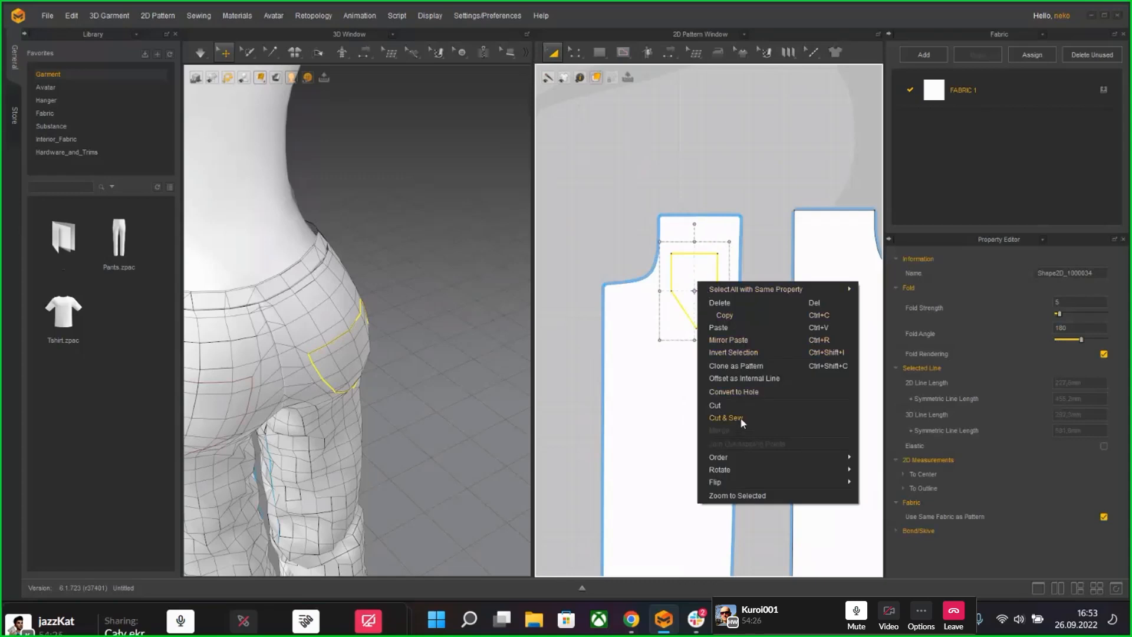
{"action": "left_click", "coordinate": [726, 417]}
{"action": "left_click", "coordinate": [700, 296]}
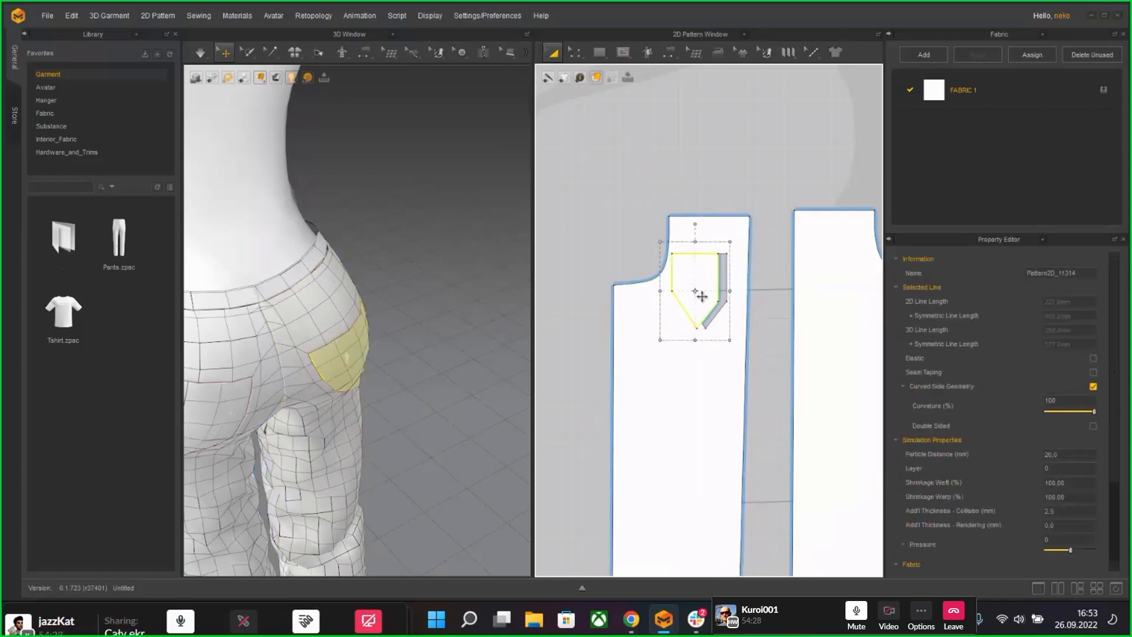
{"action": "left_click_drag", "start_coordinate": [702, 296], "coordinate": [597, 227]}
Step: Create a Layer Clone (Over) of the cut pocket piece, and place it above the leftmost trouser piece
{"action": "right_click", "coordinate": [599, 228]}
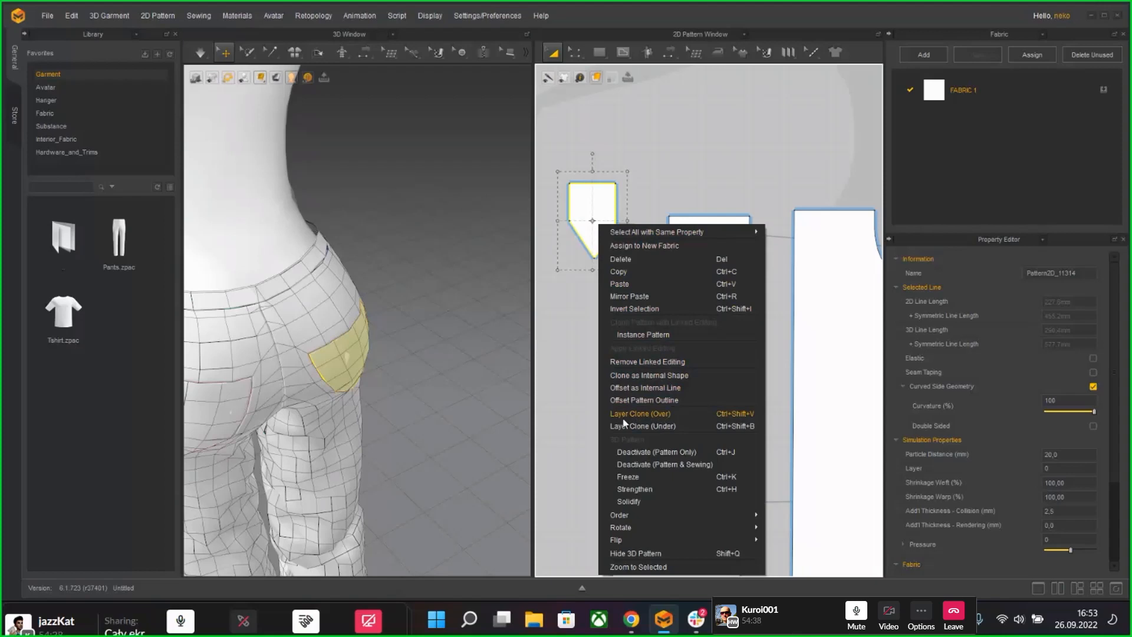
{"action": "left_click", "coordinate": [663, 417]}
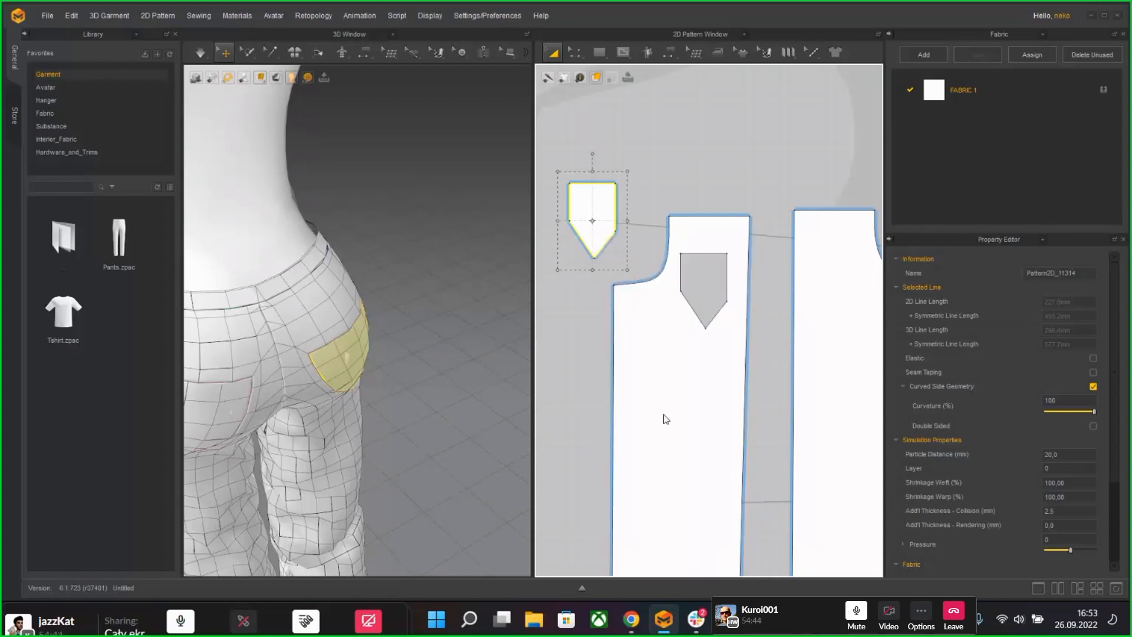
{"action": "left_click", "coordinate": [649, 146]}
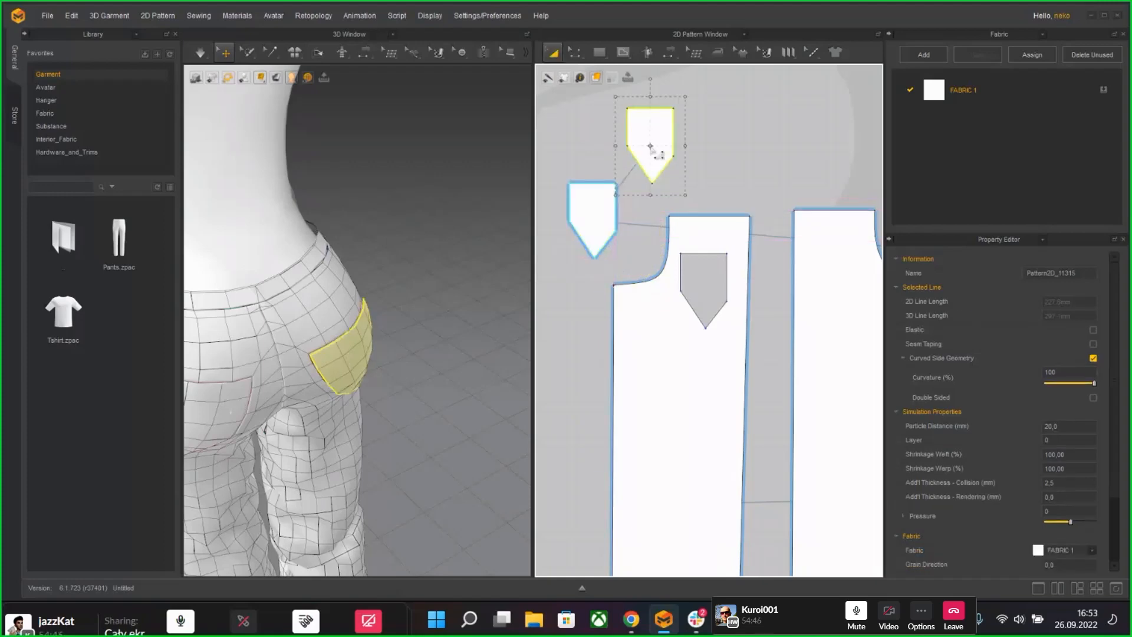
Step: Change the 3D garment's surface display to one without mesh lines
{"action": "right_click_drag", "start_coordinate": [419, 348], "coordinate": [473, 300]}
{"action": "scroll", "coordinate": [392, 273], "scroll_direction": "up", "scroll_amount": 6}
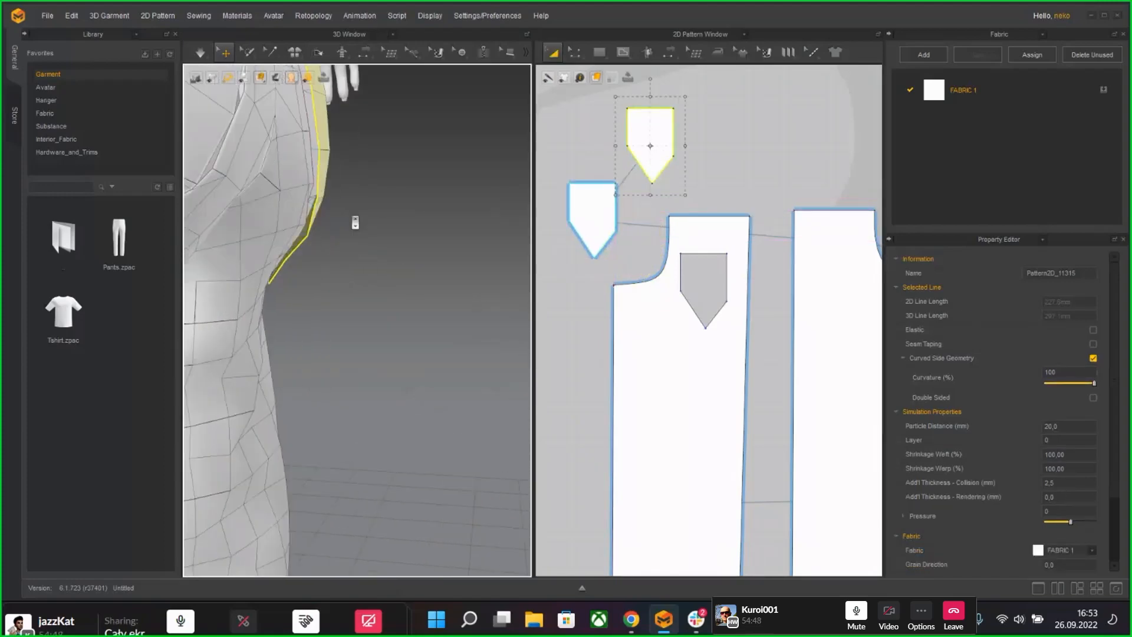
{"action": "mouse_move", "coordinate": [356, 222]}
{"action": "middle_mouse_down"}
{"action": "mouse_move", "coordinate": [366, 222]}
{"action": "mouse_move", "coordinate": [416, 409]}
{"action": "middle_mouse_up"}
{"action": "right_click_drag", "start_coordinate": [416, 408], "coordinate": [404, 264]}
{"action": "scroll", "coordinate": [405, 251], "scroll_direction": "up", "scroll_amount": 4}
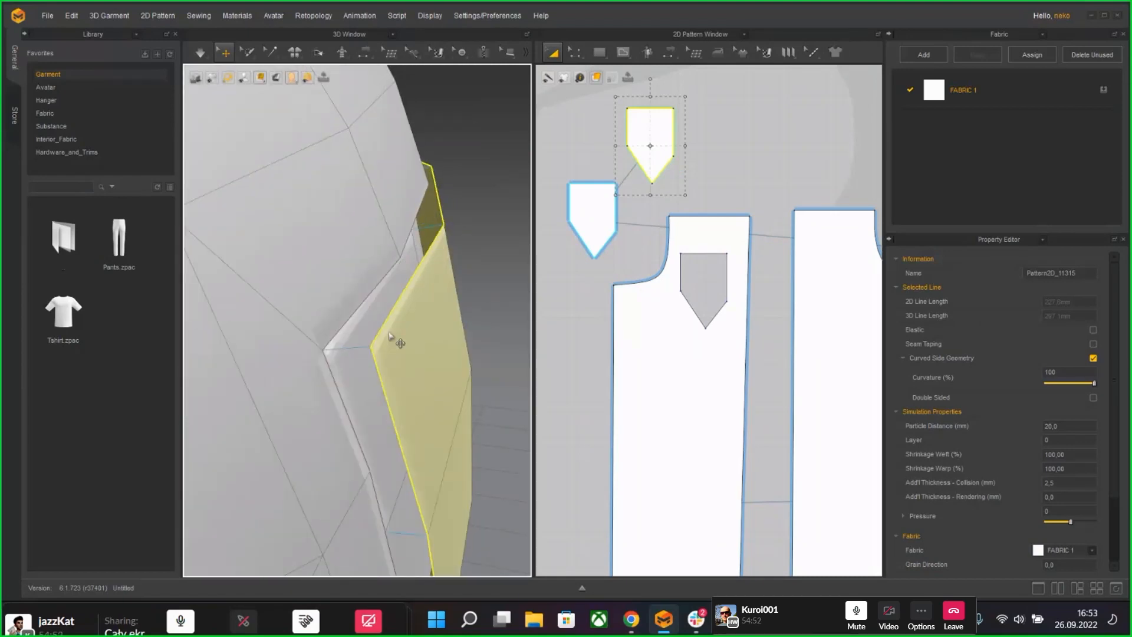
{"action": "scroll", "coordinate": [392, 341], "scroll_direction": "down", "scroll_amount": 5}
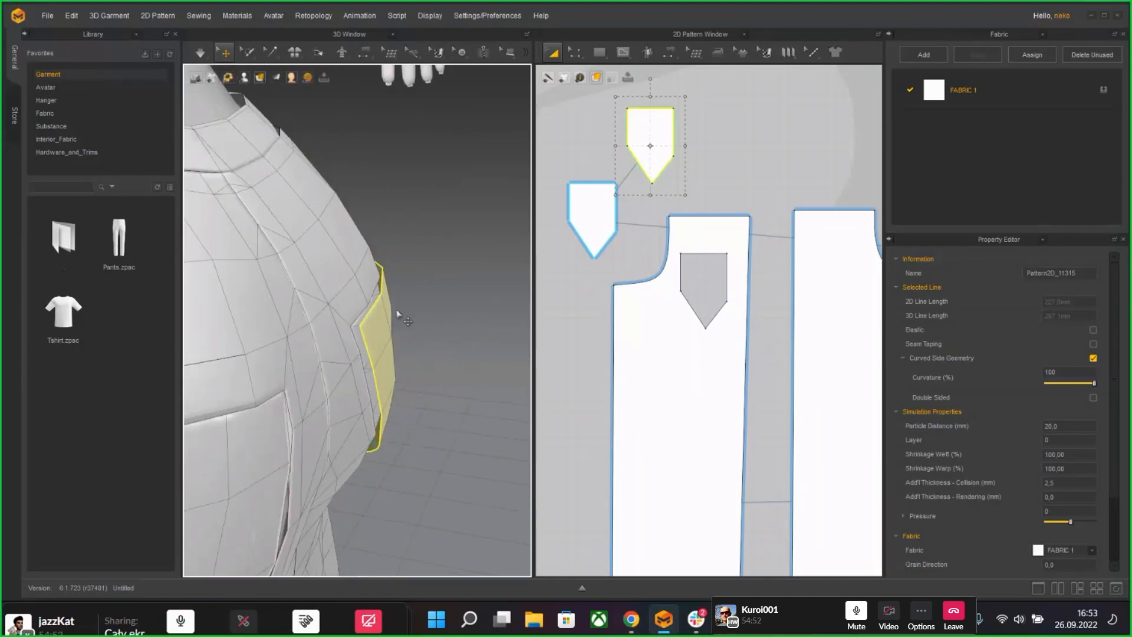
{"action": "left_click", "coordinate": [260, 78]}
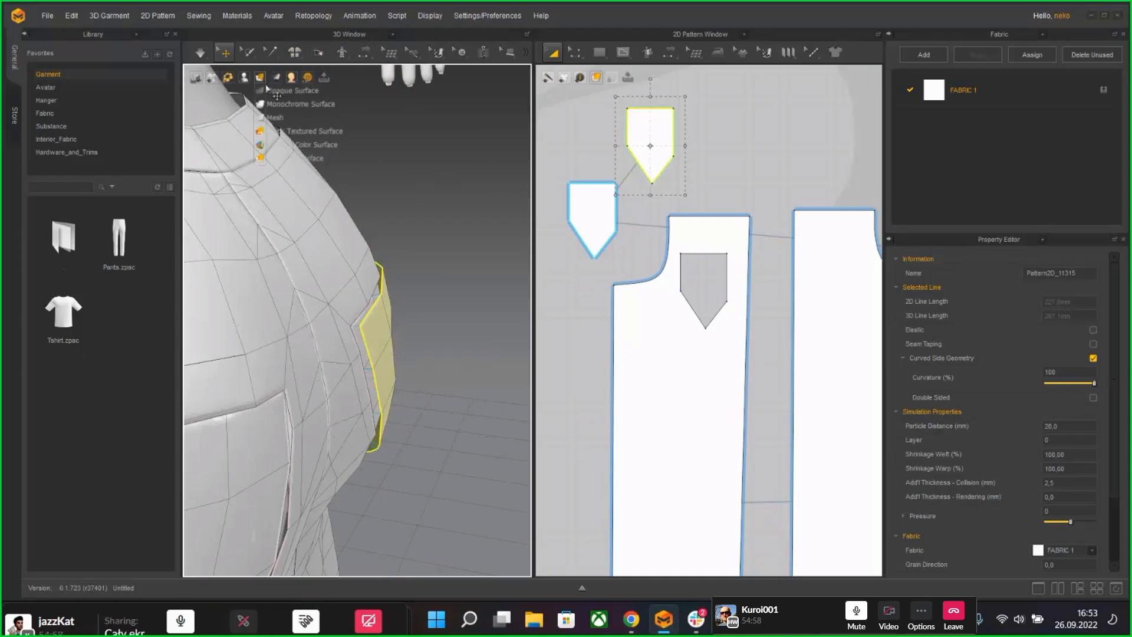
{"action": "left_click", "coordinate": [284, 161]}
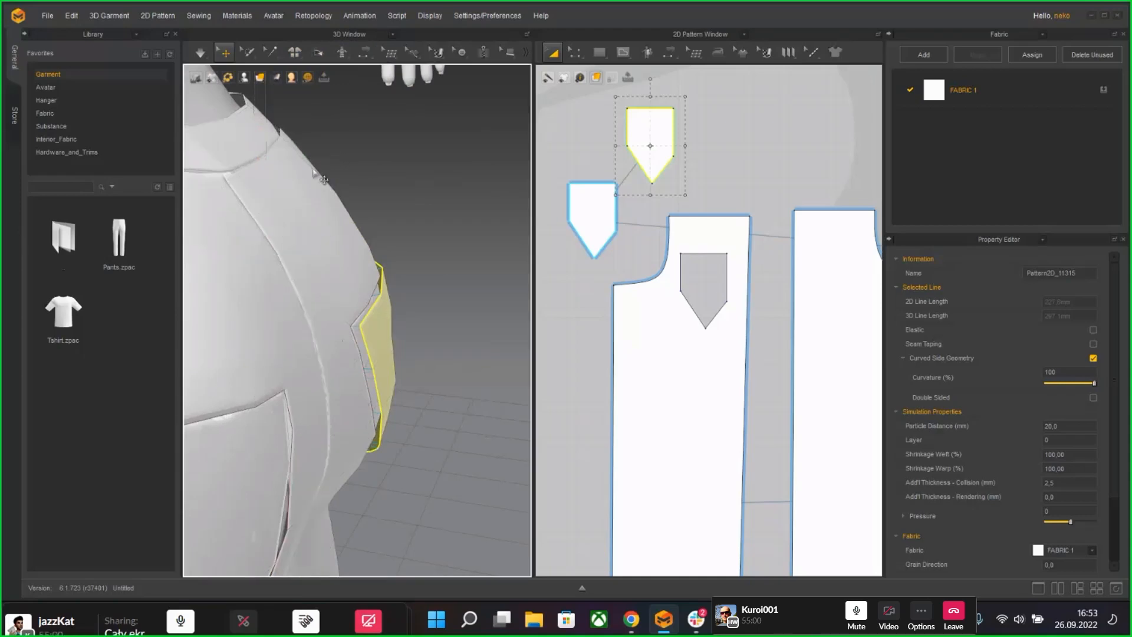
Step: Simulate the garment to settle the cloned pocket piece onto the back of the trousers
{"action": "right_click_drag", "start_coordinate": [384, 238], "coordinate": [407, 265]}
{"action": "left_click", "coordinate": [418, 252]}
{"action": "scroll", "coordinate": [421, 259], "scroll_direction": "down", "scroll_amount": 1}
{"action": "left_click", "coordinate": [359, 259]}
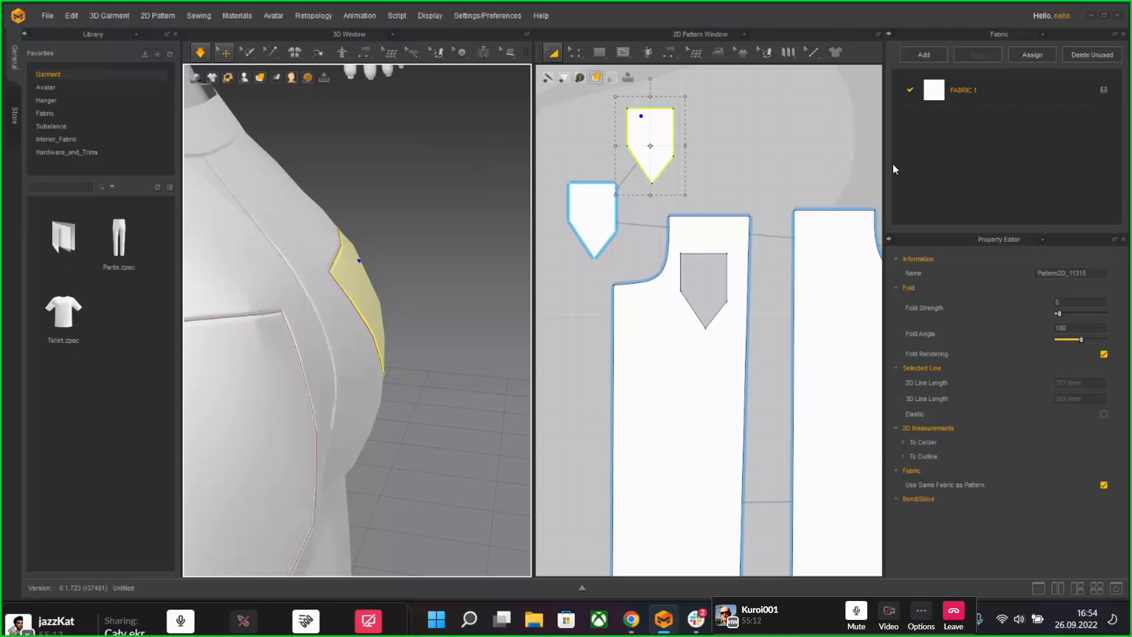
Step: Set the cloned pocket piece's additional collision thickness to 10 mm, and stop the simulation
{"action": "left_click", "coordinate": [655, 154]}
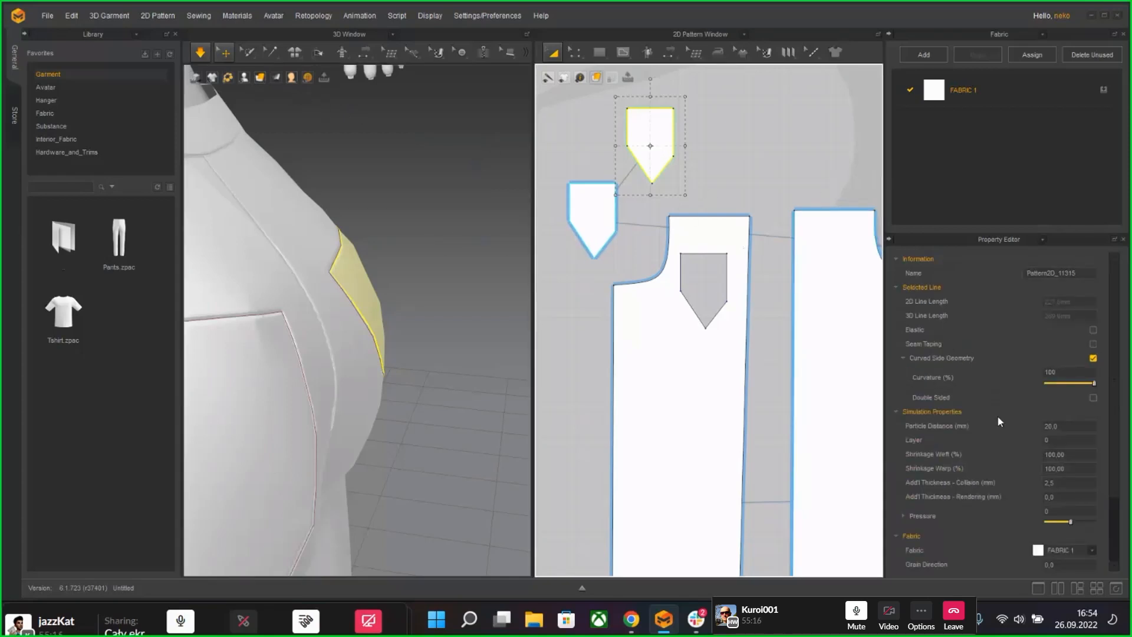
{"action": "scroll", "coordinate": [993, 437], "scroll_direction": "down", "scroll_amount": 3}
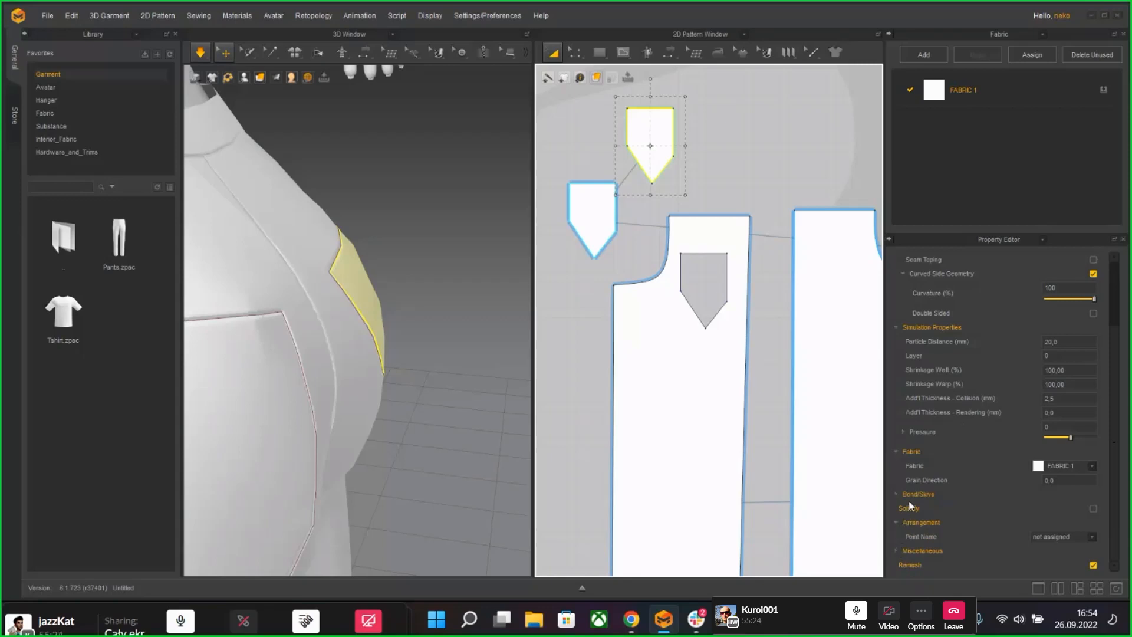
{"action": "scroll", "coordinate": [907, 478], "scroll_direction": "up", "scroll_amount": 3}
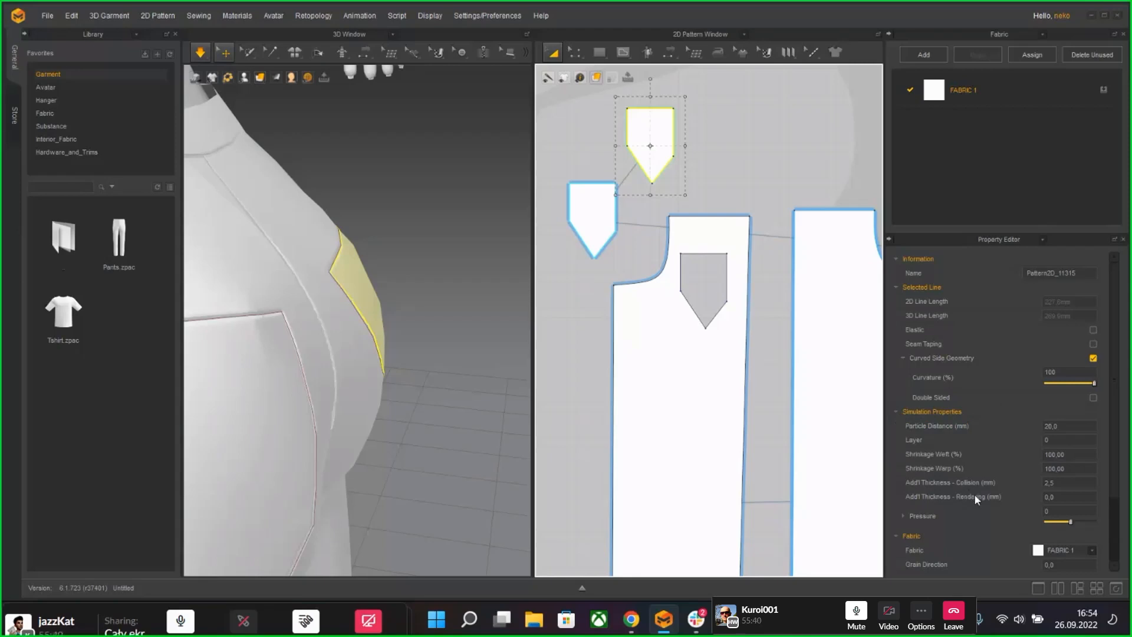
{"action": "double_click", "coordinate": [1071, 483]}
{"action": "type", "text": "10"}
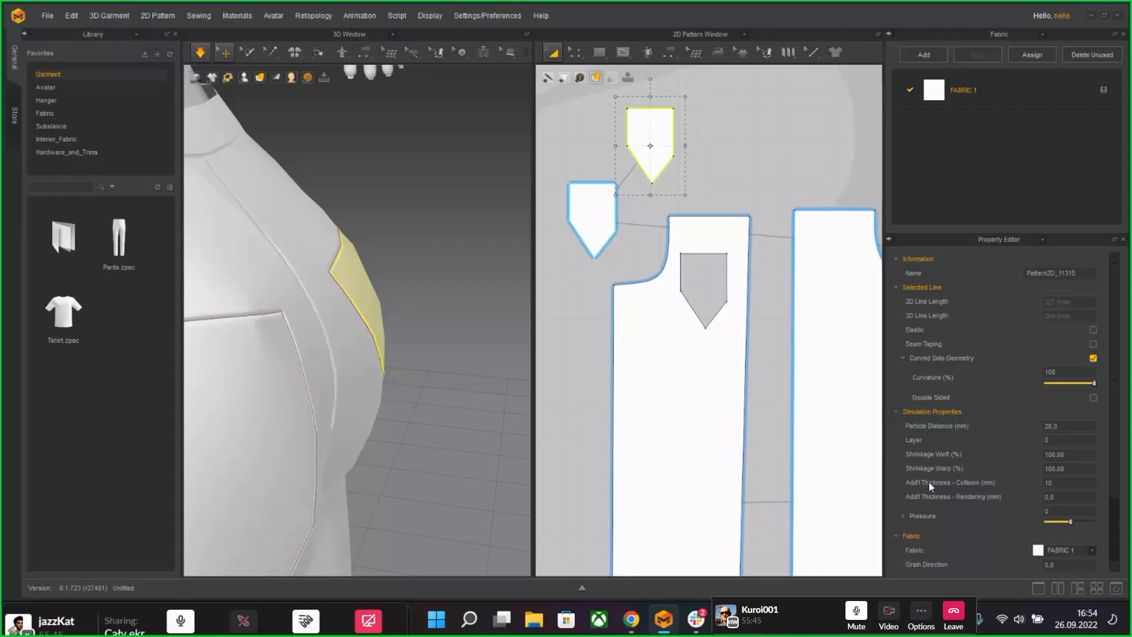
{"action": "key", "text": "Return"}
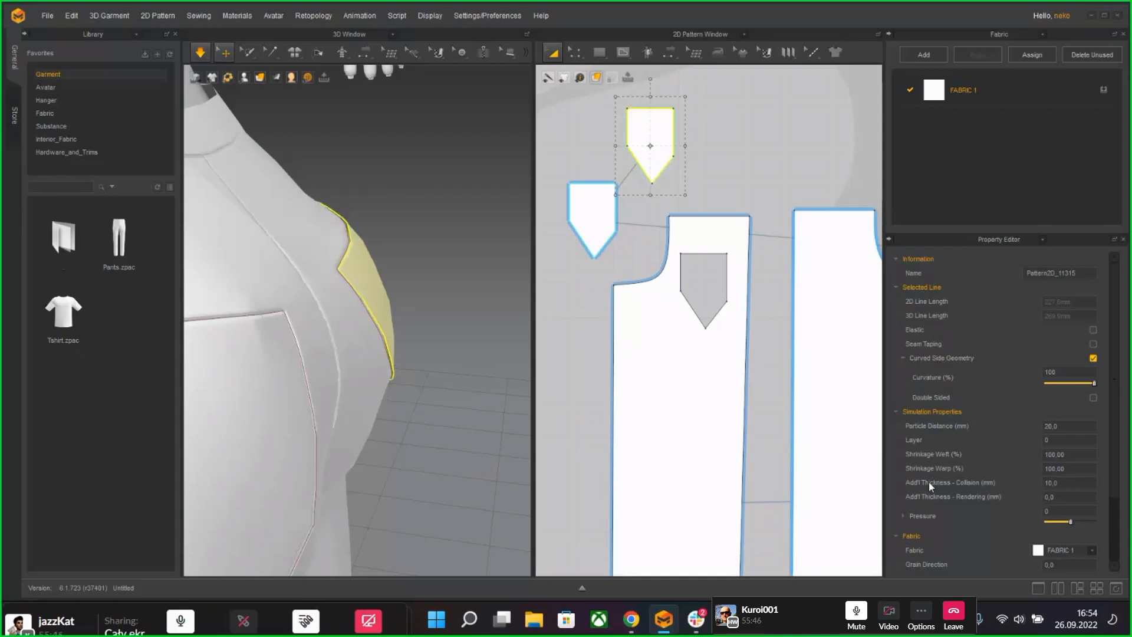
{"action": "key", "text": "space"}
Step: Set the cloned pocket piece's additional rendering thickness to 10 mm, and check the pocket on the back of the trousers
{"action": "double_click", "coordinate": [1064, 496]}
{"action": "type", "text": "10"}
{"action": "key", "text": "Return"}
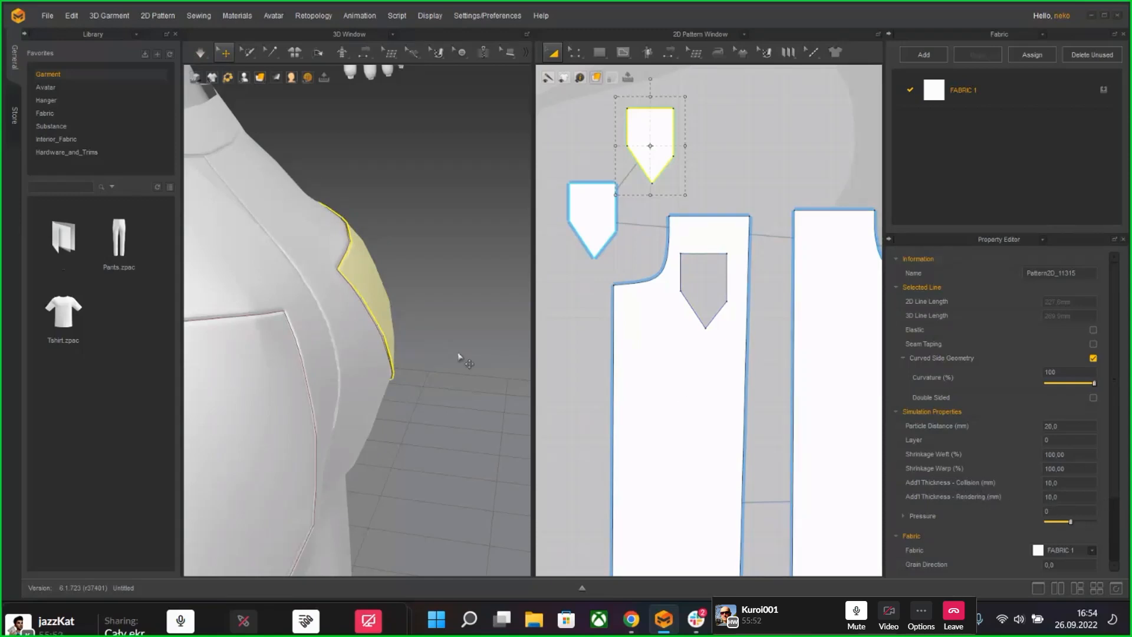
{"action": "right_click_drag", "start_coordinate": [460, 356], "coordinate": [320, 198]}
{"action": "right_click_drag", "start_coordinate": [422, 324], "coordinate": [389, 314]}
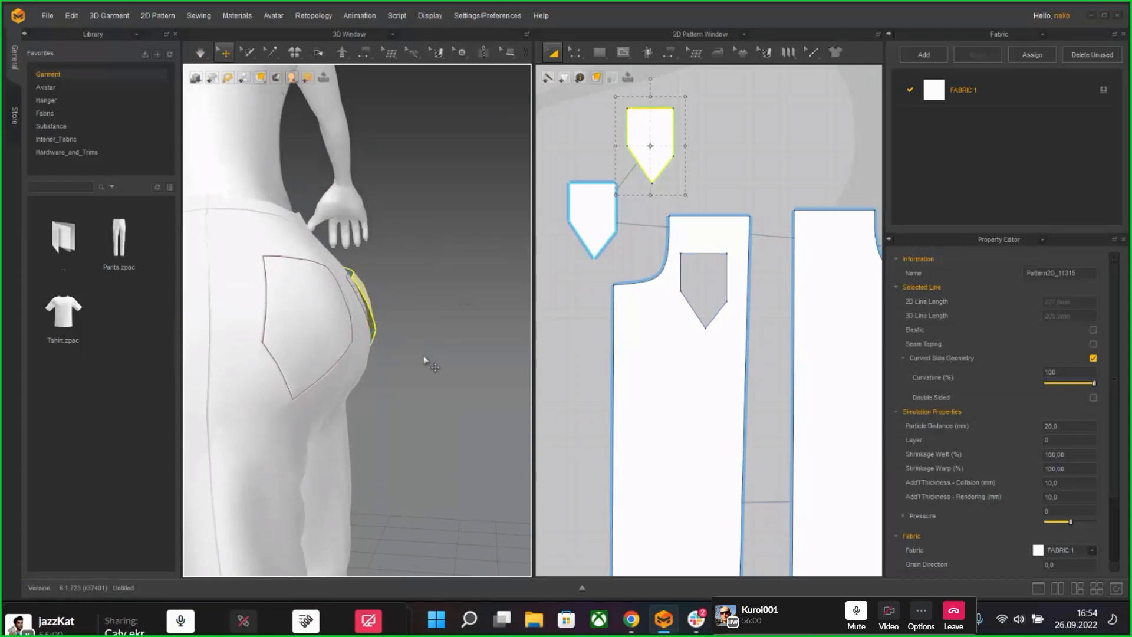
{"action": "right_click_drag", "start_coordinate": [430, 361], "coordinate": [383, 356]}
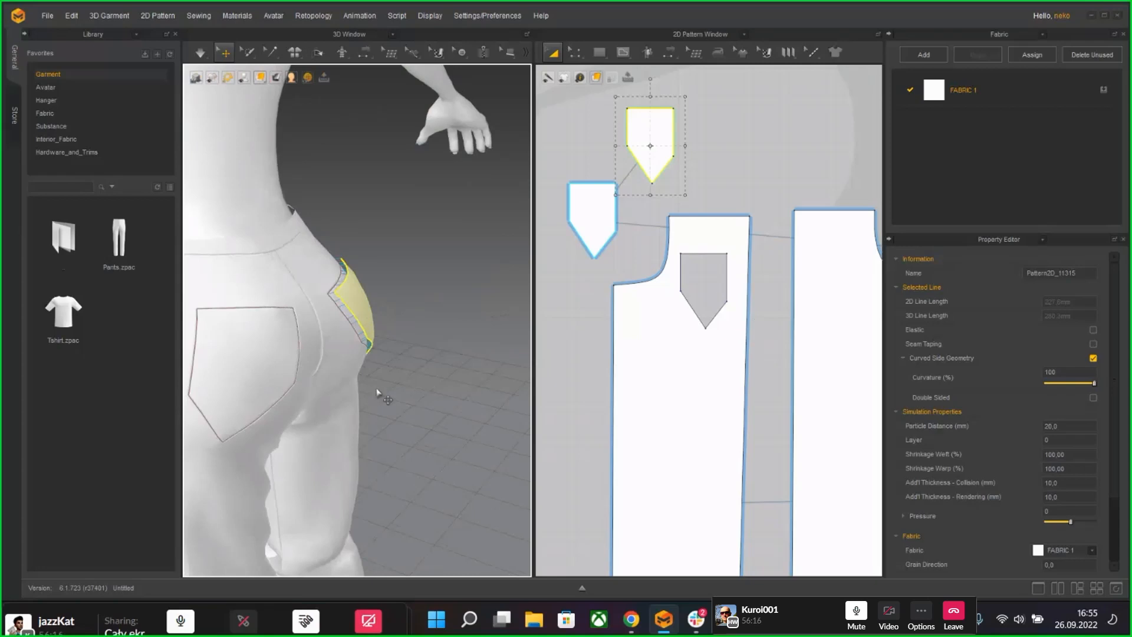
{"action": "right_click_drag", "start_coordinate": [377, 393], "coordinate": [317, 373]}
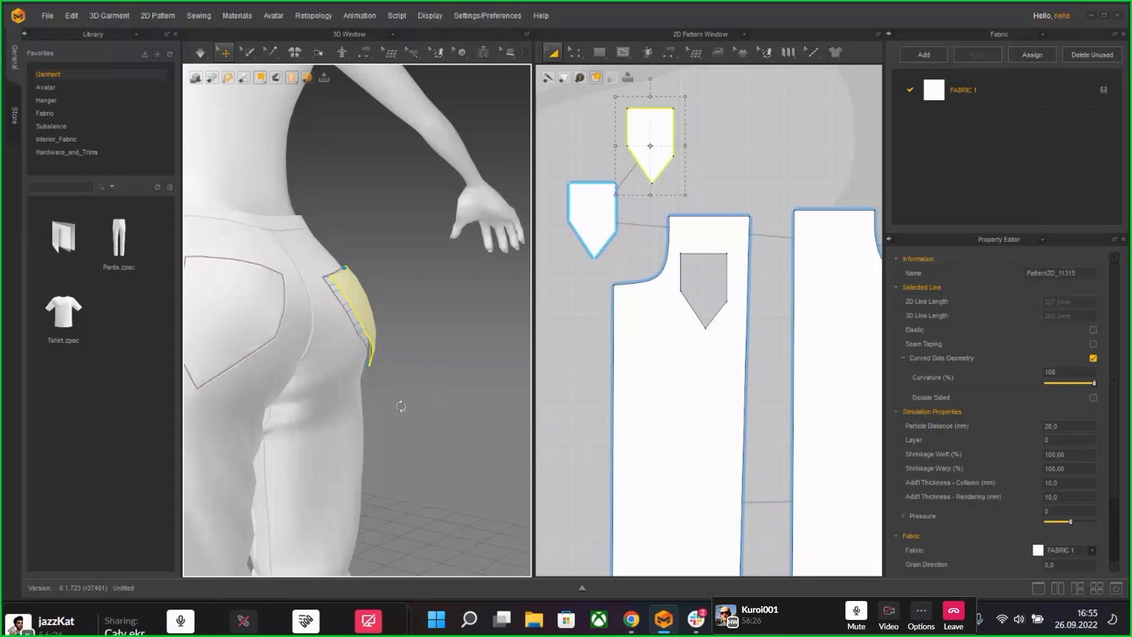
Step: Undo the cloned pocket piece's thickness settings and its cloning, back to the pocket outline on the rear trouser panel
{"action": "right_click_drag", "start_coordinate": [419, 400], "coordinate": [523, 379]}
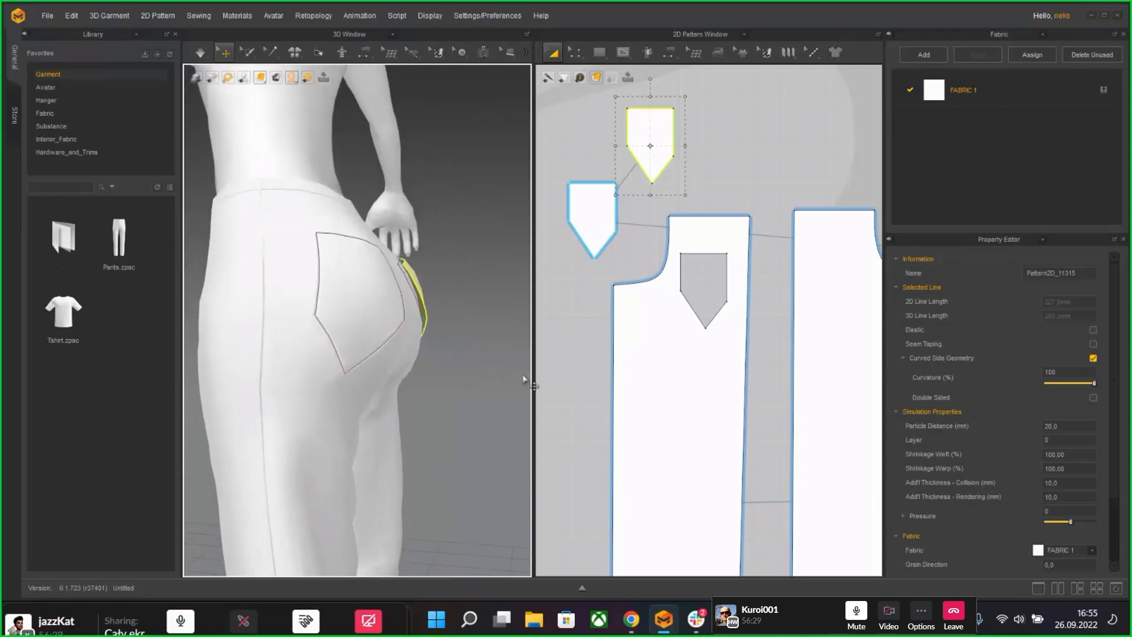
{"action": "left_click", "coordinate": [623, 247]}
{"action": "key", "text": "ctrl+z"}
{"action": "key", "text": "ctrl+z"}
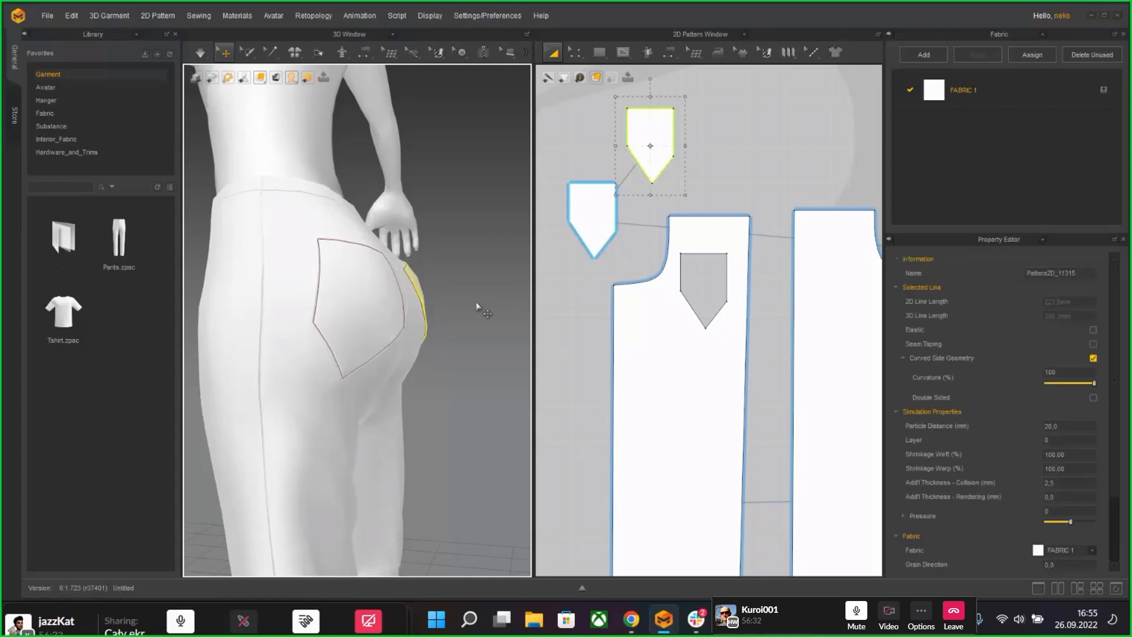
{"action": "key", "text": "ctrl+z"}
{"action": "key", "text": "ctrl+z"}
{"action": "key", "text": "ctrl+z"}
{"action": "key", "text": "ctrl+z"}
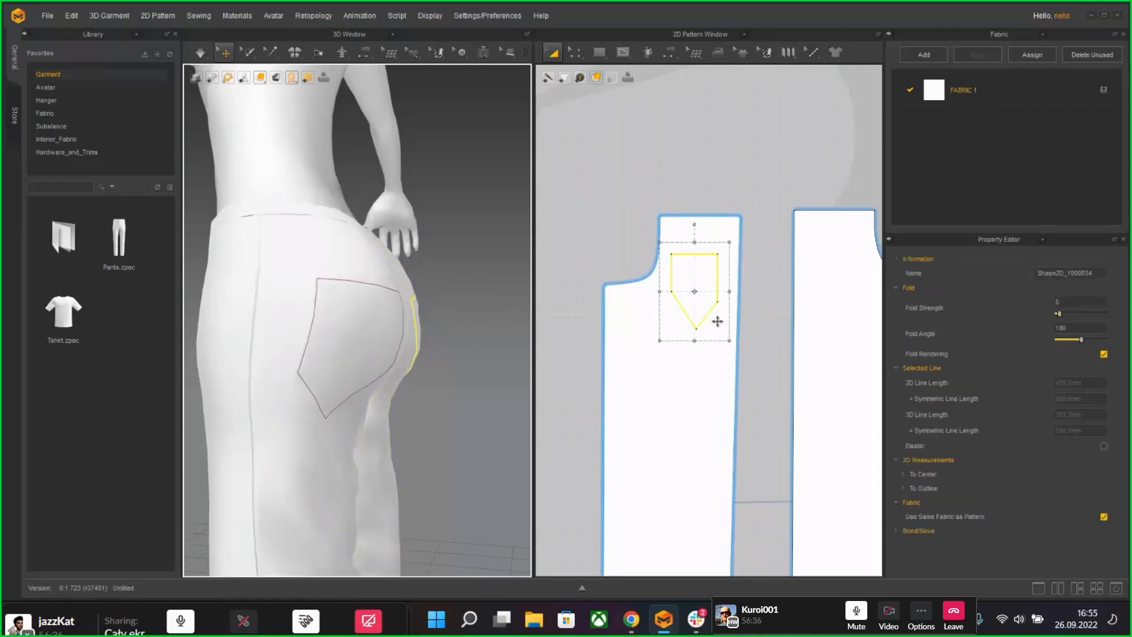
Step: Undo the pocket outline's edits and its drawing on the rear trouser panel, and clear the selection
{"action": "key", "text": "ctrl+z"}
{"action": "key", "text": "ctrl+z"}
{"action": "key", "text": "ctrl+z"}
{"action": "key", "text": "ctrl+z"}
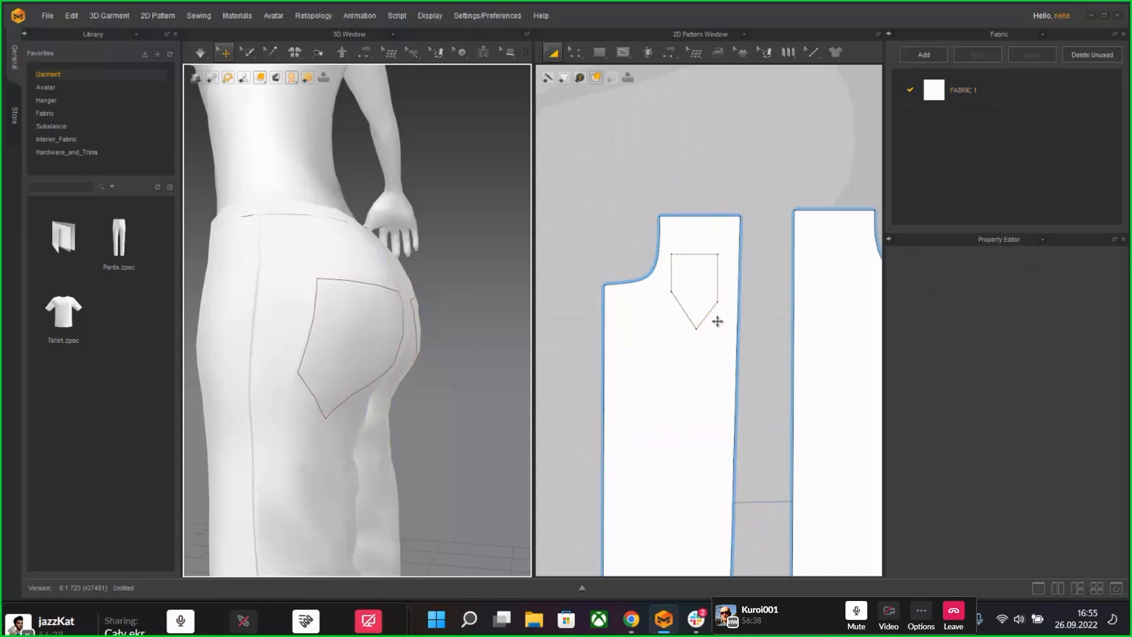
{"action": "key", "text": "ctrl+z"}
{"action": "key", "text": "ctrl+z"}
{"action": "key", "text": "ctrl+z"}
{"action": "key", "text": "ctrl+z"}
{"action": "key", "text": "ctrl+z"}
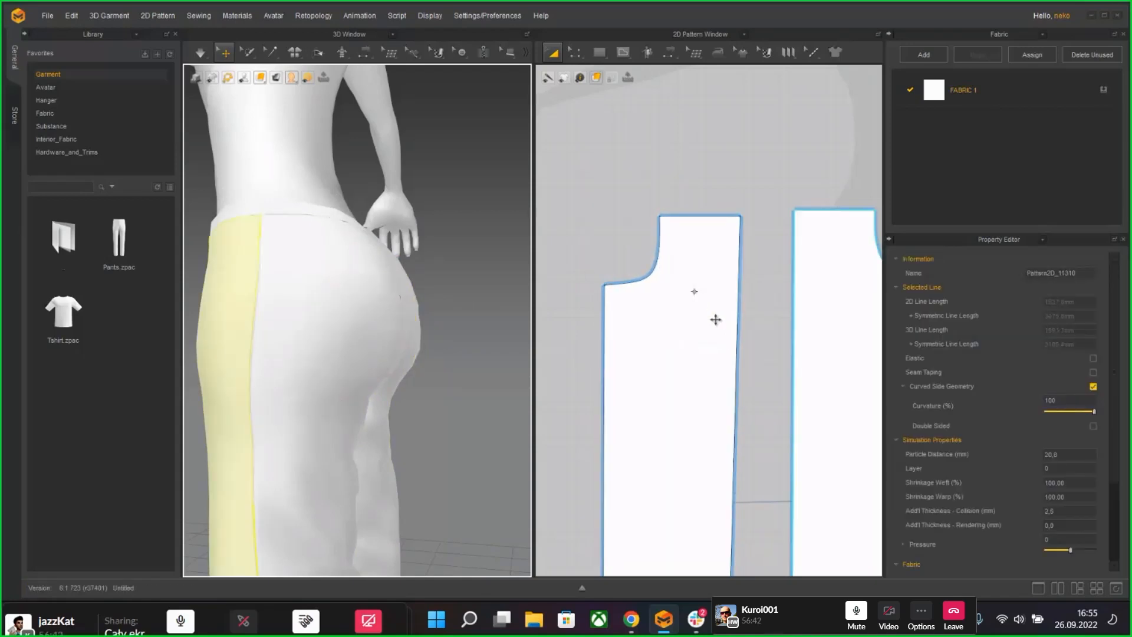
{"action": "left_click", "coordinate": [495, 331]}
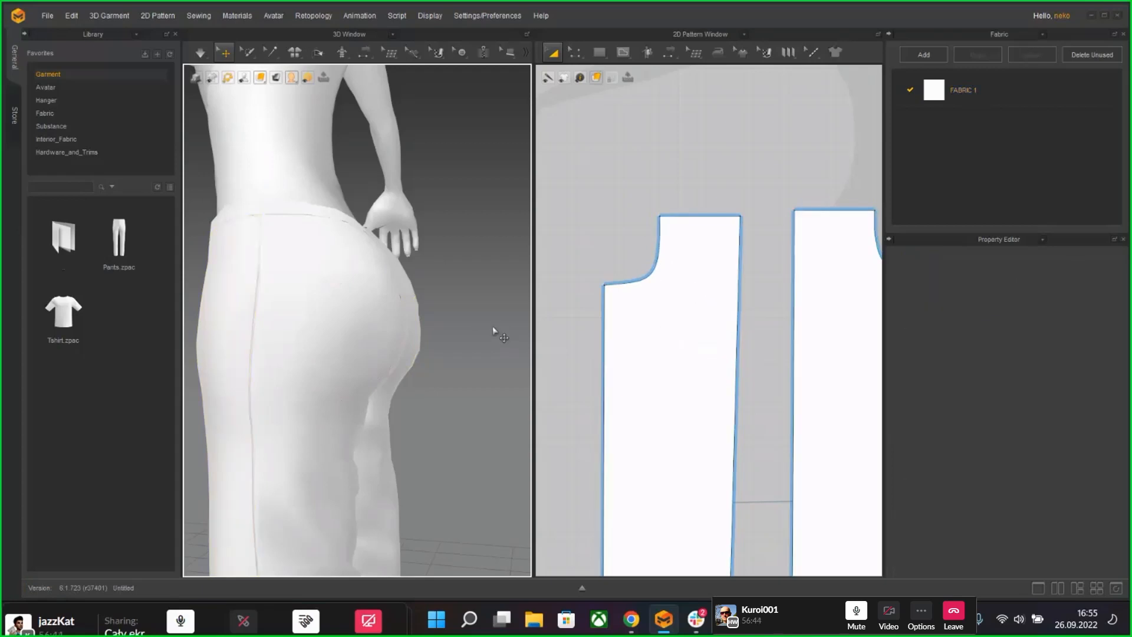
Step: Examine the trousers' fit, waistband and seams from the front, side and back
{"action": "right_click_drag", "start_coordinate": [494, 331], "coordinate": [634, 336]}
{"action": "scroll", "coordinate": [416, 297], "scroll_direction": "down", "scroll_amount": 3}
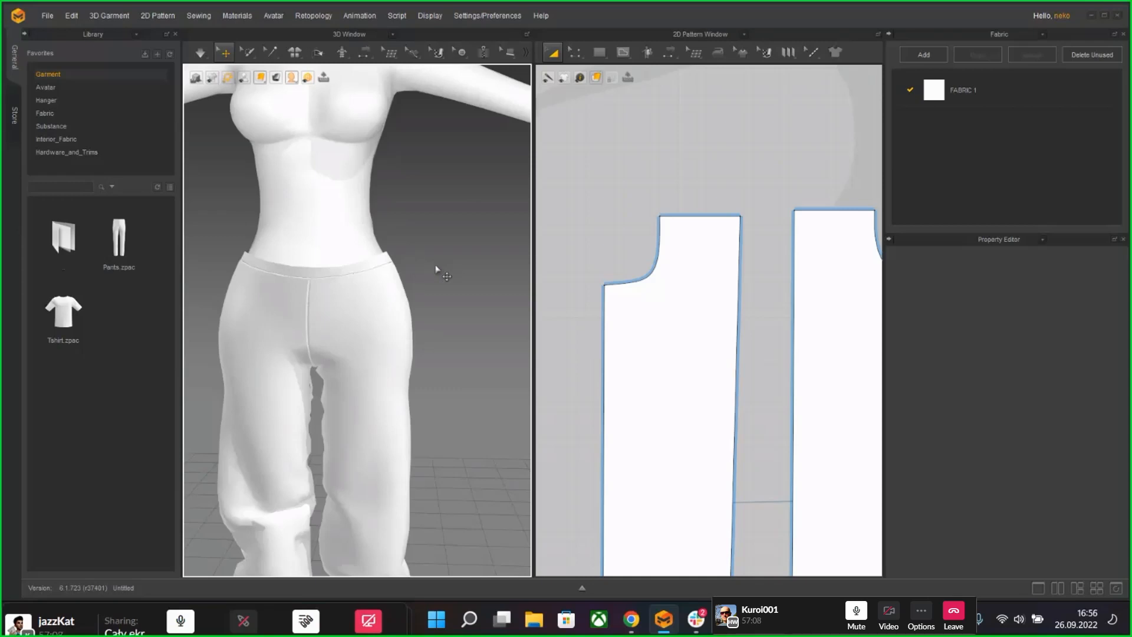
{"action": "right_click_drag", "start_coordinate": [430, 290], "coordinate": [446, 309]}
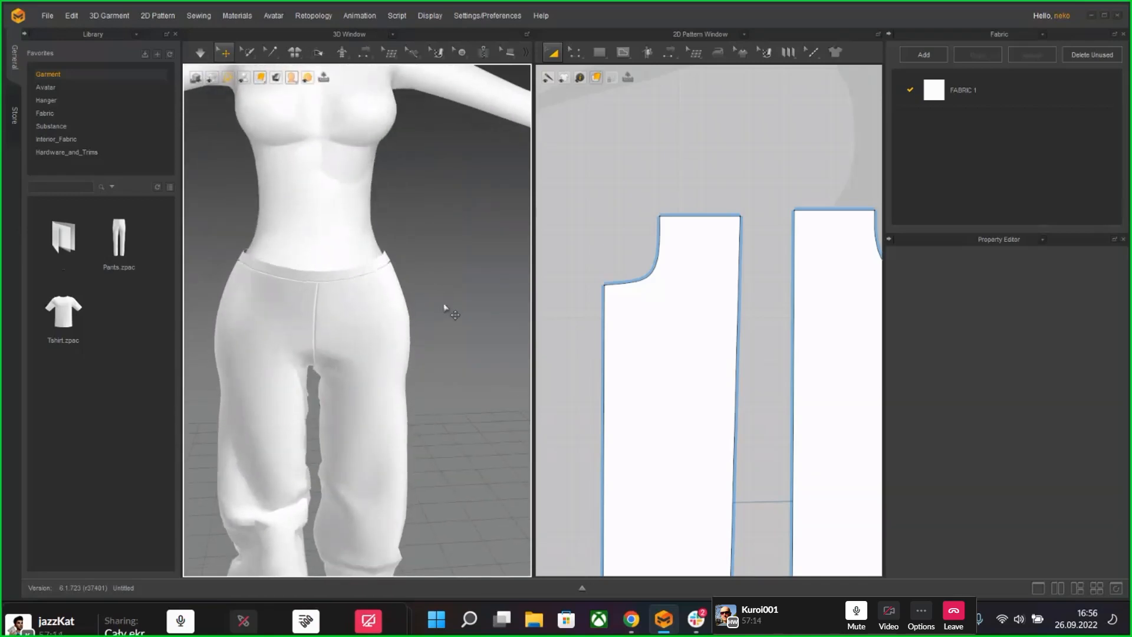
{"action": "scroll", "coordinate": [358, 358], "scroll_direction": "down", "scroll_amount": 3}
{"action": "scroll", "coordinate": [360, 361], "scroll_direction": "up", "scroll_amount": 7}
{"action": "right_click_drag", "start_coordinate": [407, 366], "coordinate": [383, 359]}
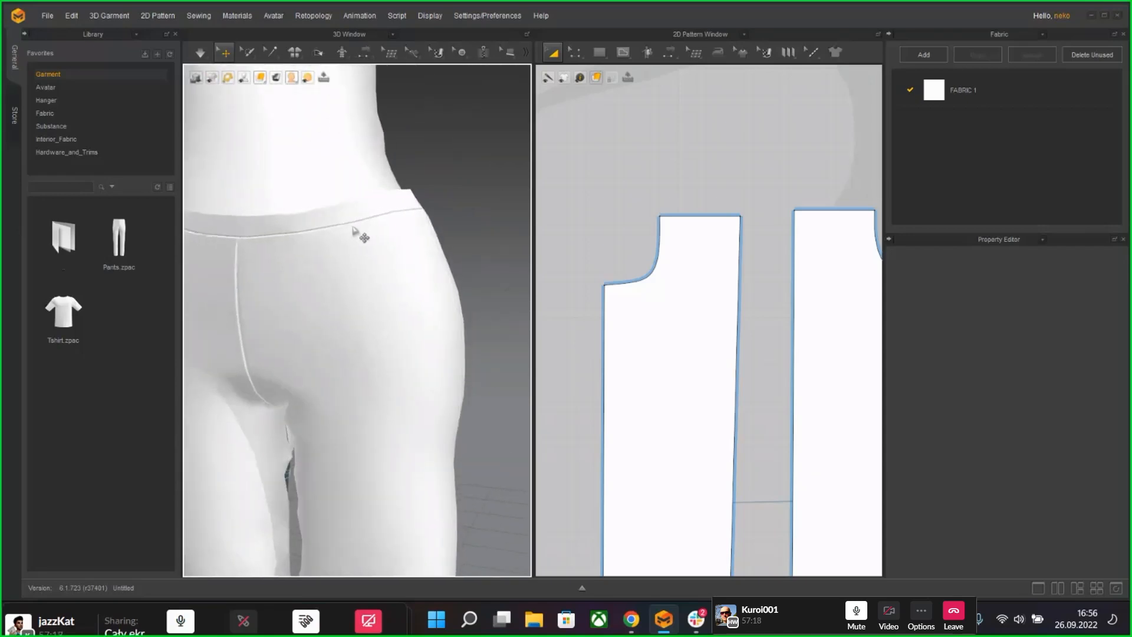
{"action": "right_click_drag", "start_coordinate": [359, 235], "coordinate": [371, 320]}
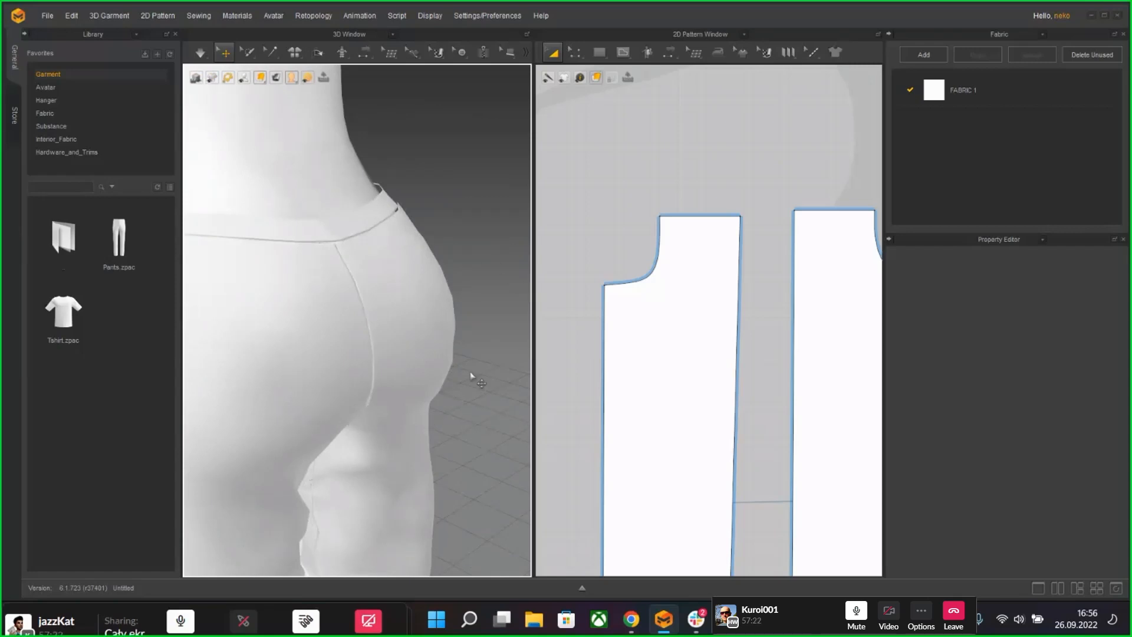
Step: Draw a pointed five-sided internal polygon on the upper rear trouser panel, about 45 mm wide with about 36 mm vertical sides
{"action": "left_click", "coordinate": [620, 57]}
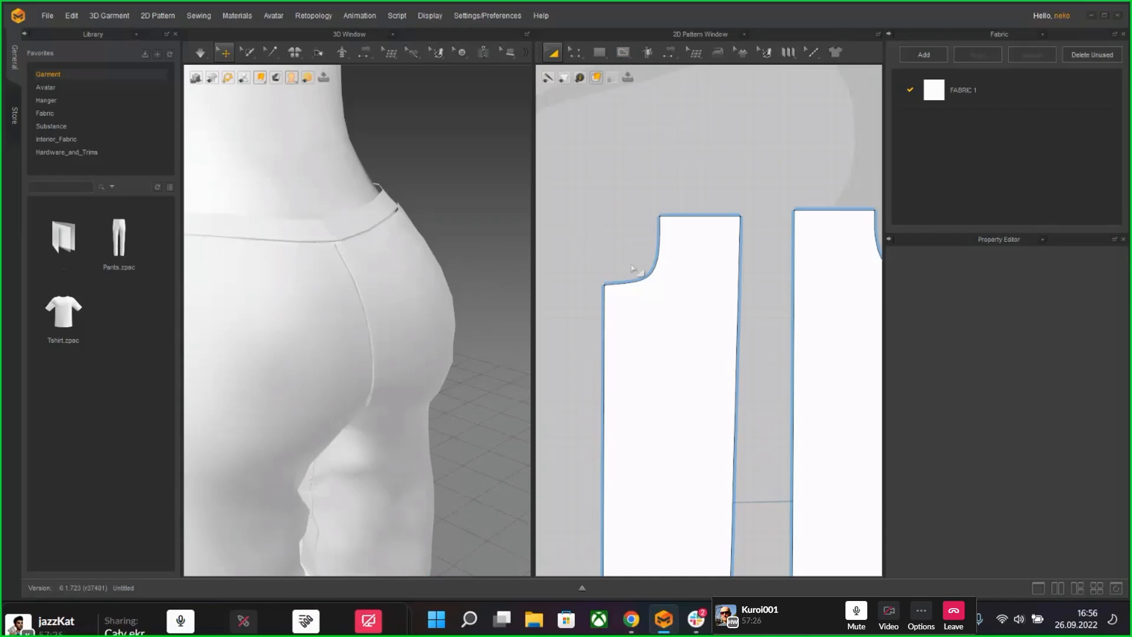
{"action": "left_click", "coordinate": [626, 52]}
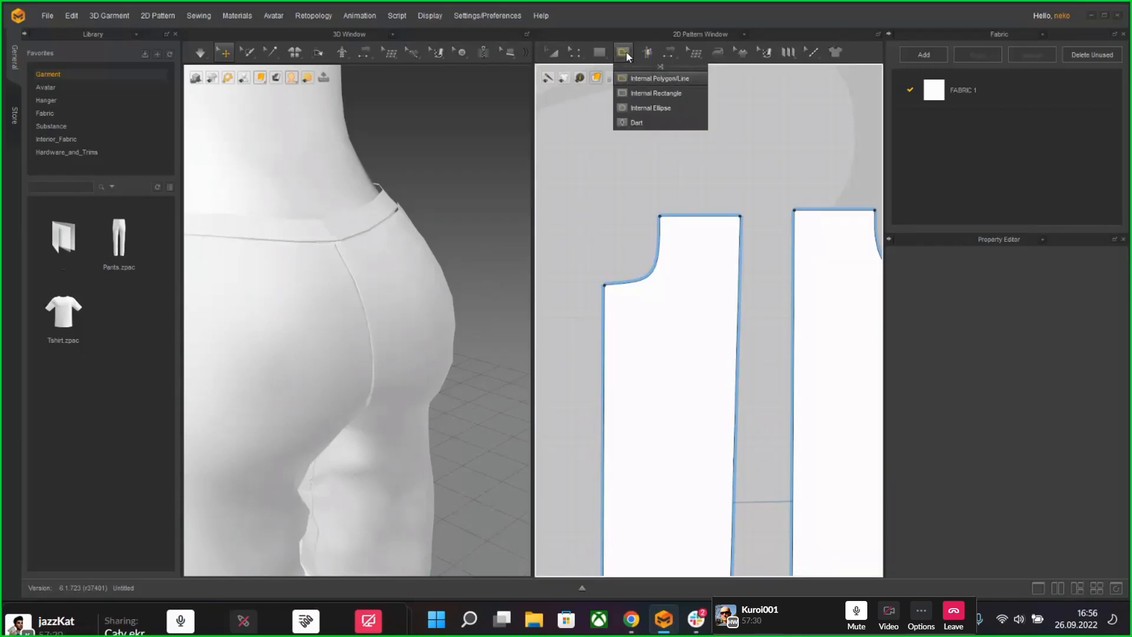
{"action": "left_click", "coordinate": [626, 78]}
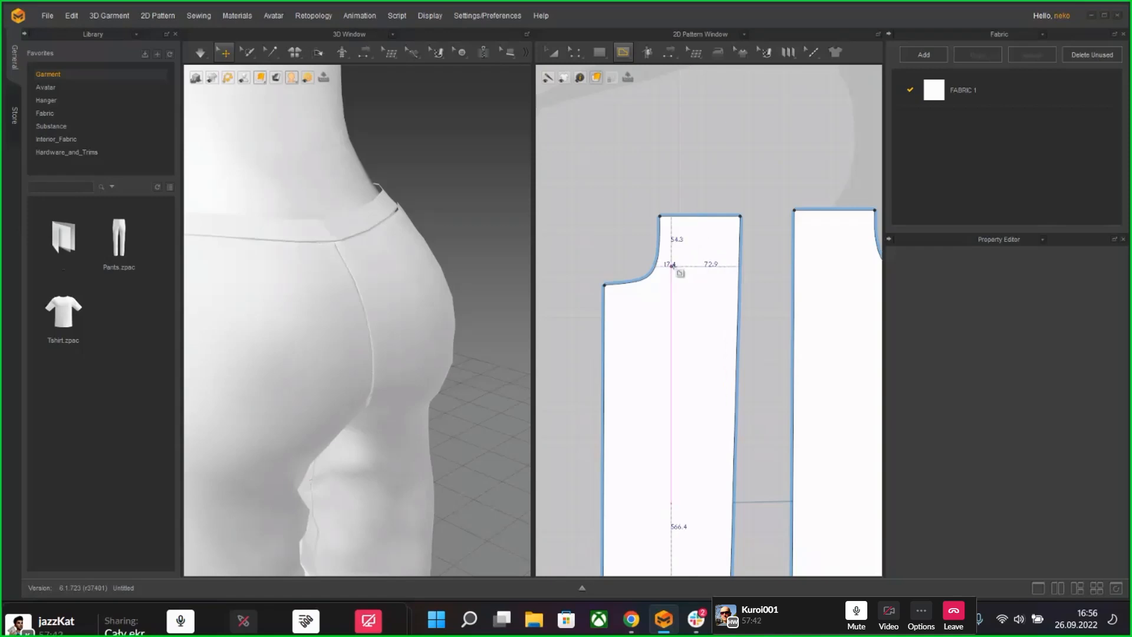
{"action": "left_click", "coordinate": [675, 251]}
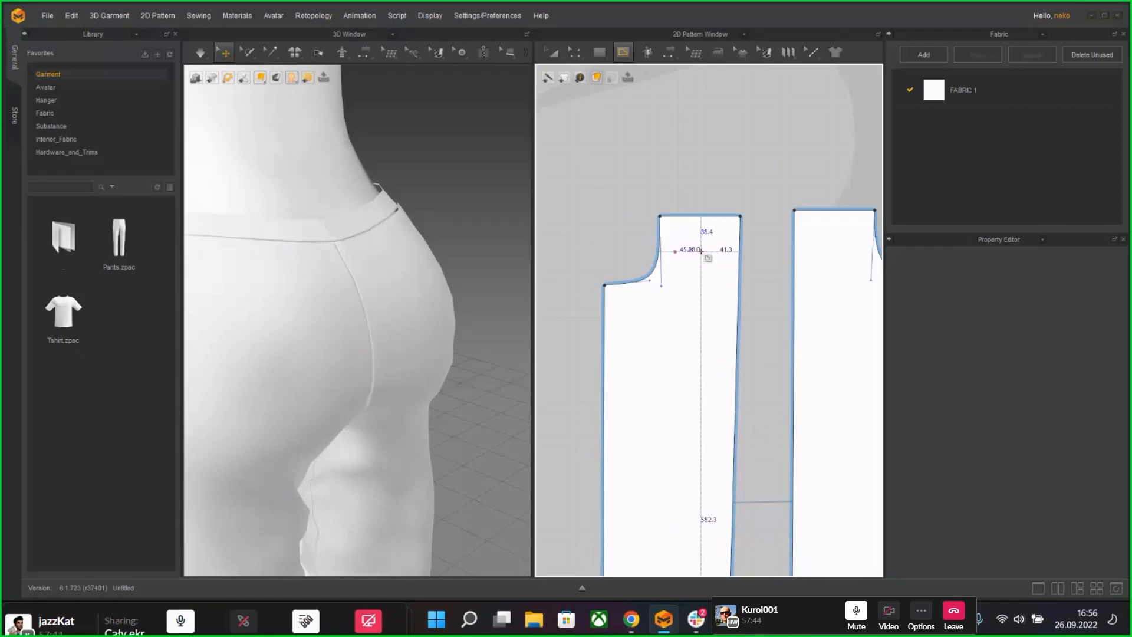
{"action": "left_click", "coordinate": [717, 251]}
{"action": "left_click", "coordinate": [717, 285]}
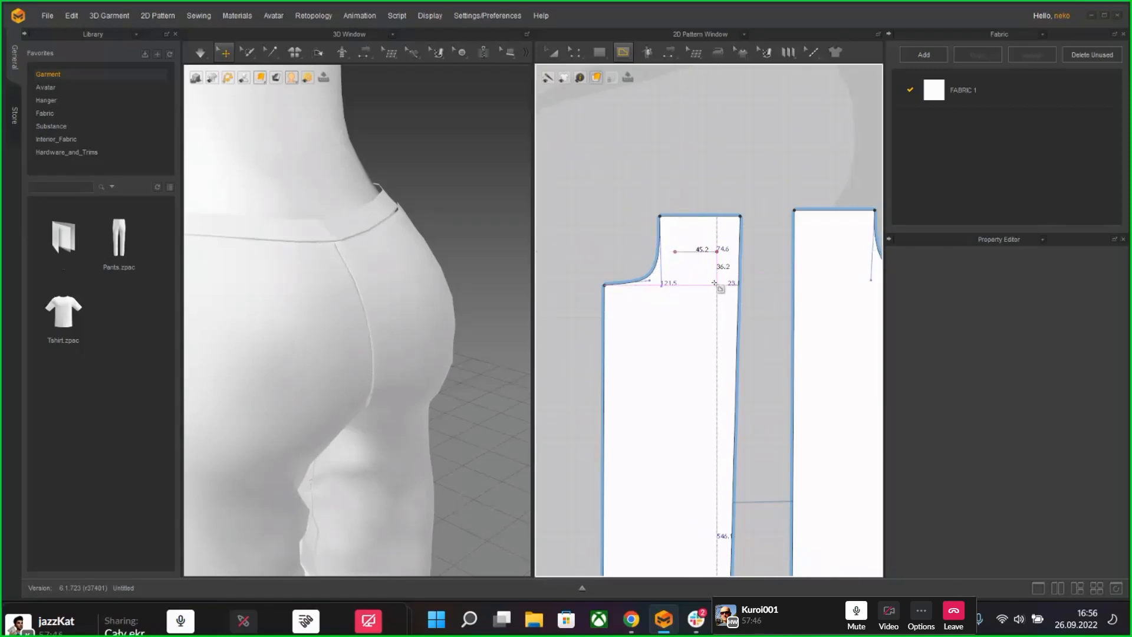
{"action": "left_click", "coordinate": [696, 301]}
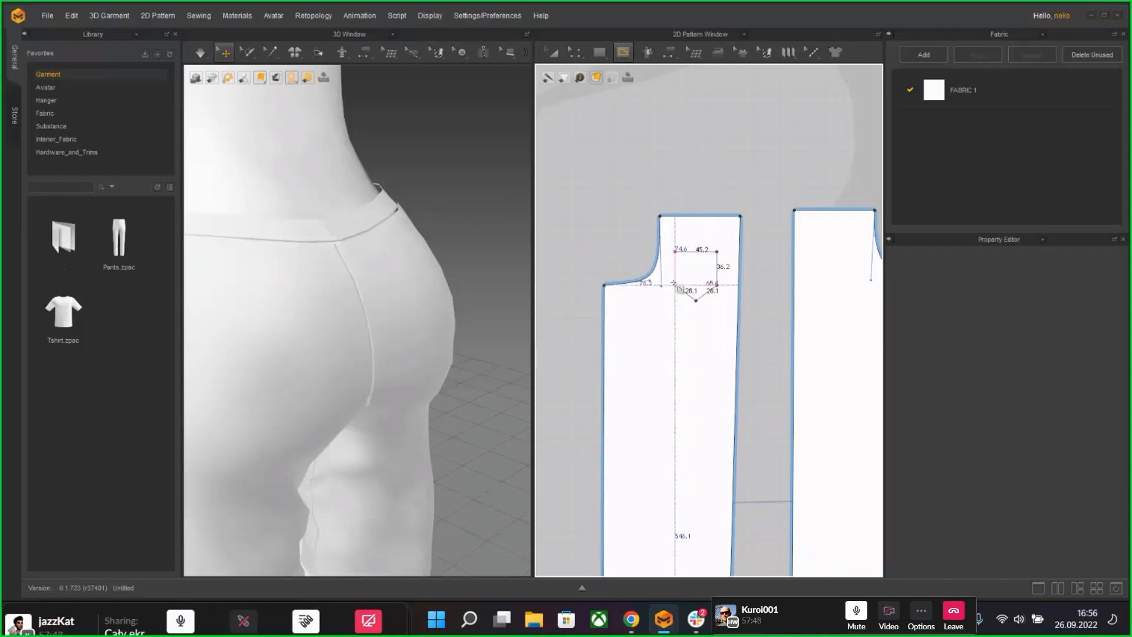
{"action": "left_click", "coordinate": [674, 284]}
{"action": "left_click", "coordinate": [674, 251]}
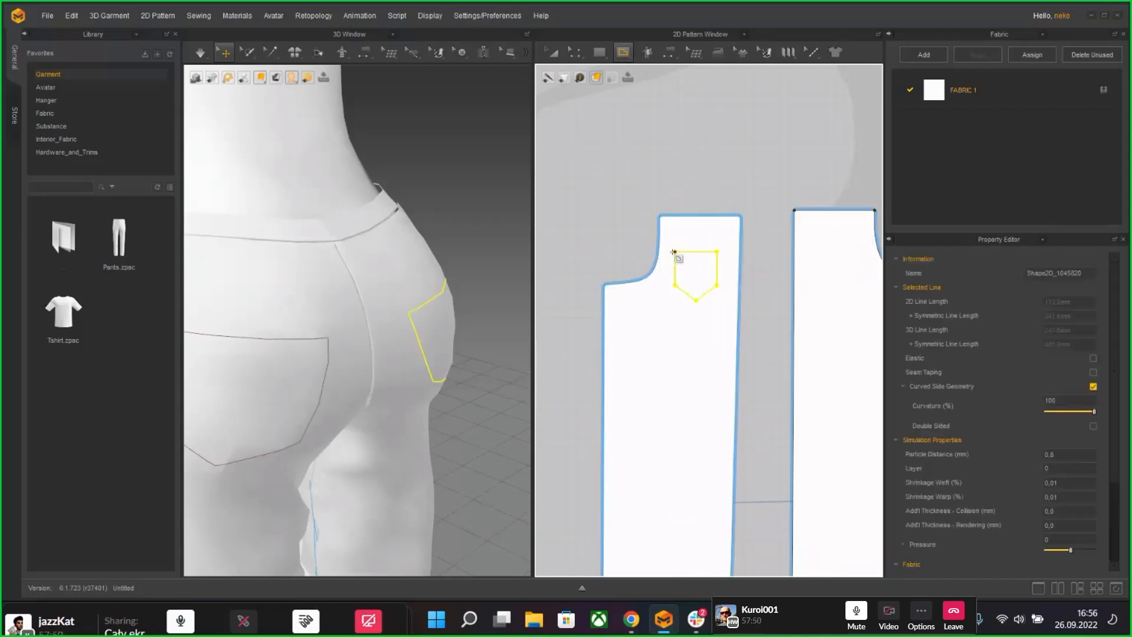
Step: Select the new pocket outline on the rear trouser panel and start simulating the garment
{"action": "right_click_drag", "start_coordinate": [504, 259], "coordinate": [389, 339]}
{"action": "left_click", "coordinate": [552, 52]}
{"action": "left_click", "coordinate": [696, 277]}
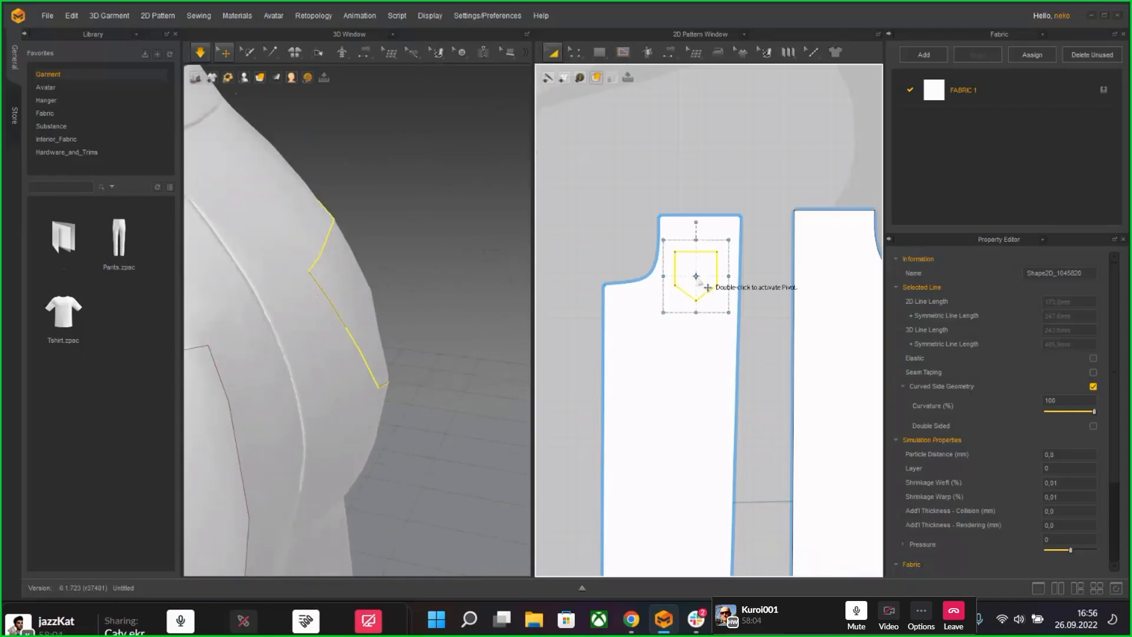
Step: Examine the simulated trousers from waist to hem and the full layout of the pattern pieces
{"action": "scroll", "coordinate": [692, 275], "scroll_direction": "down", "scroll_amount": 3}
{"action": "scroll", "coordinate": [693, 276], "scroll_direction": "down", "scroll_amount": 4}
{"action": "scroll", "coordinate": [672, 279], "scroll_direction": "up", "scroll_amount": 5}
{"action": "middle_click_drag", "start_coordinate": [751, 266], "coordinate": [715, 295]}
{"action": "right_click_drag", "start_coordinate": [487, 283], "coordinate": [430, 279]}
{"action": "scroll", "coordinate": [430, 279], "scroll_direction": "down", "scroll_amount": 5}
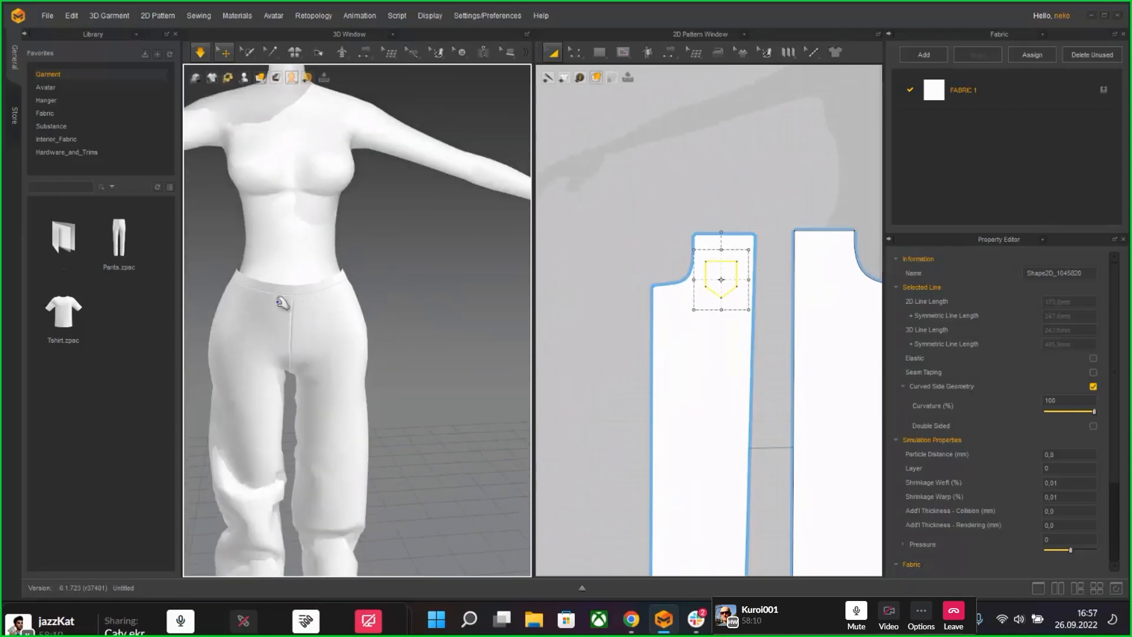
{"action": "scroll", "coordinate": [307, 260], "scroll_direction": "up", "scroll_amount": 3}
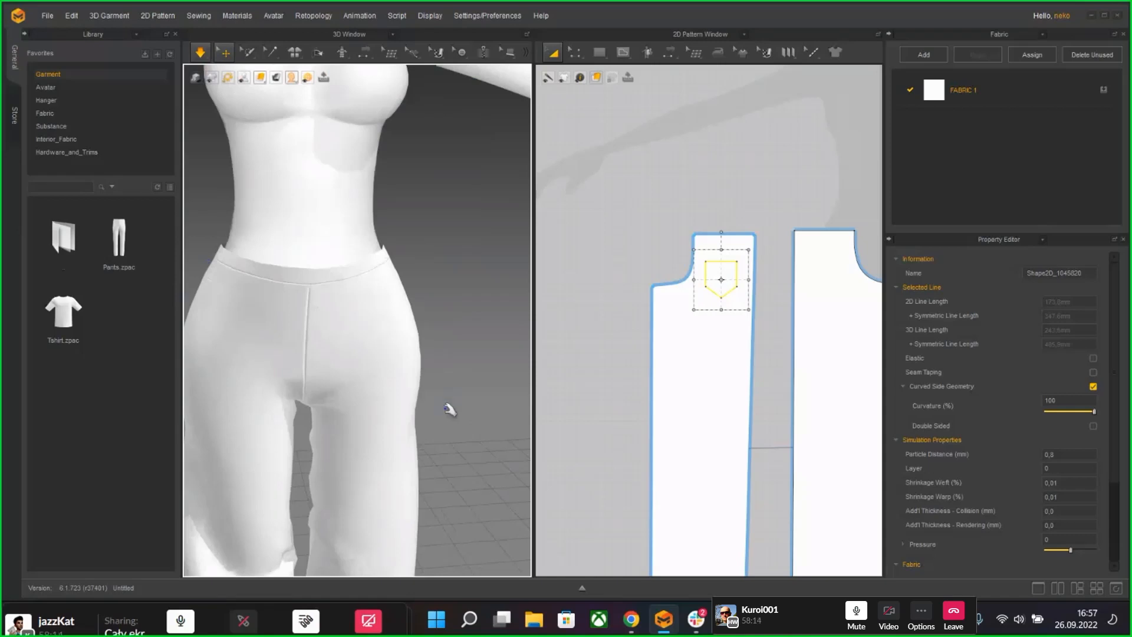
{"action": "middle_click_drag", "start_coordinate": [449, 409], "coordinate": [459, 260]}
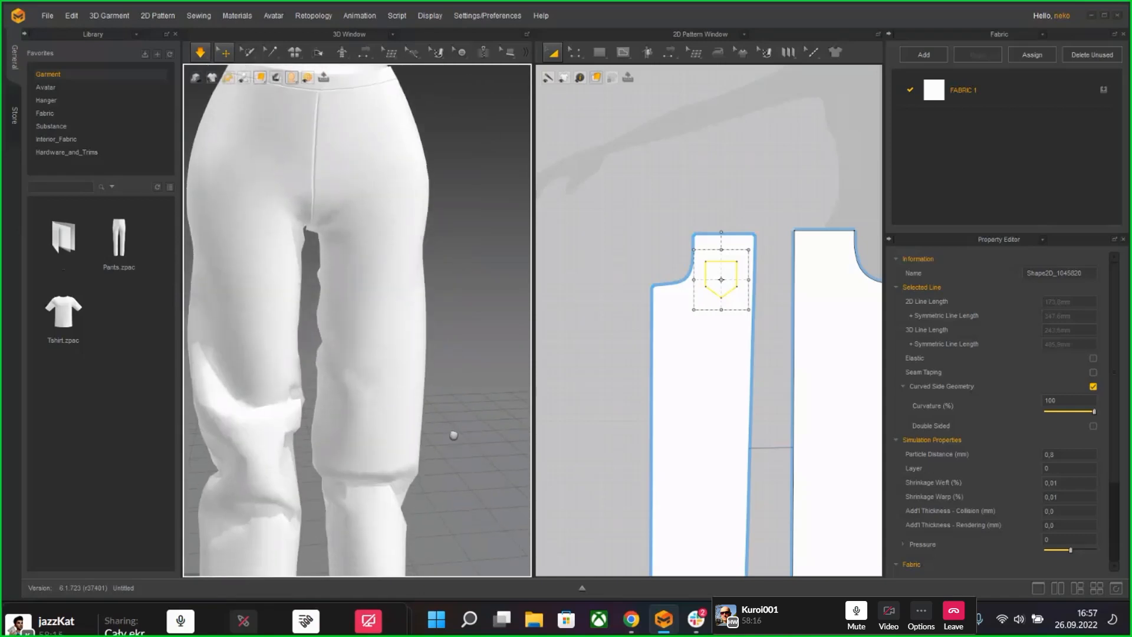
{"action": "middle_click_drag", "start_coordinate": [450, 433], "coordinate": [459, 232]}
{"action": "scroll", "coordinate": [436, 422], "scroll_direction": "down", "scroll_amount": 2}
{"action": "scroll", "coordinate": [706, 475], "scroll_direction": "down", "scroll_amount": 3}
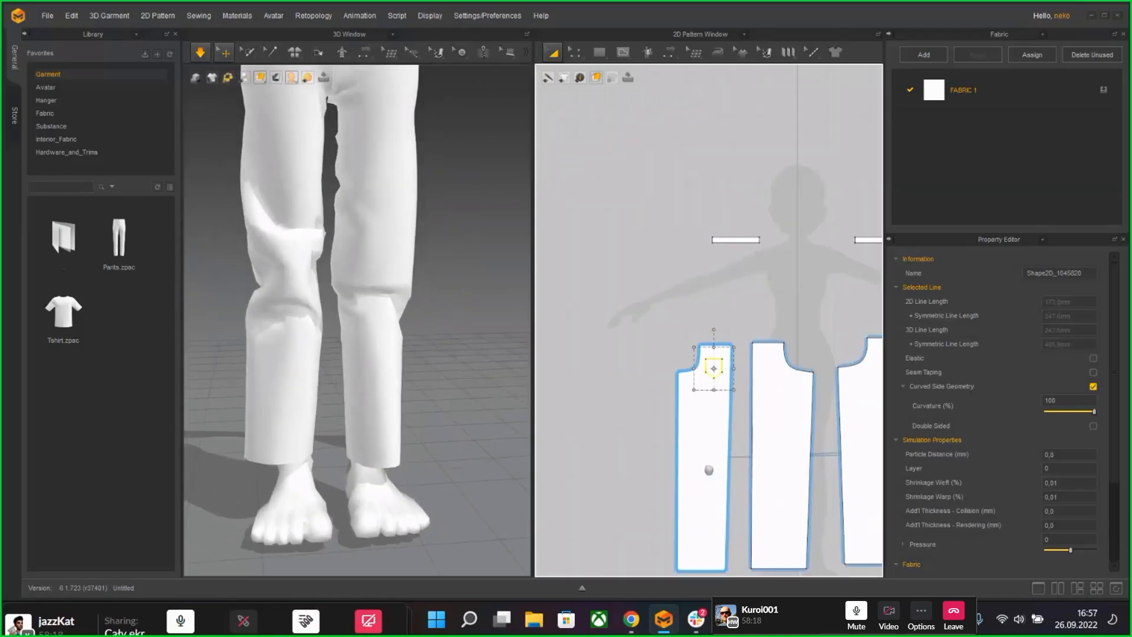
{"action": "scroll", "coordinate": [709, 467], "scroll_direction": "up", "scroll_amount": 8}
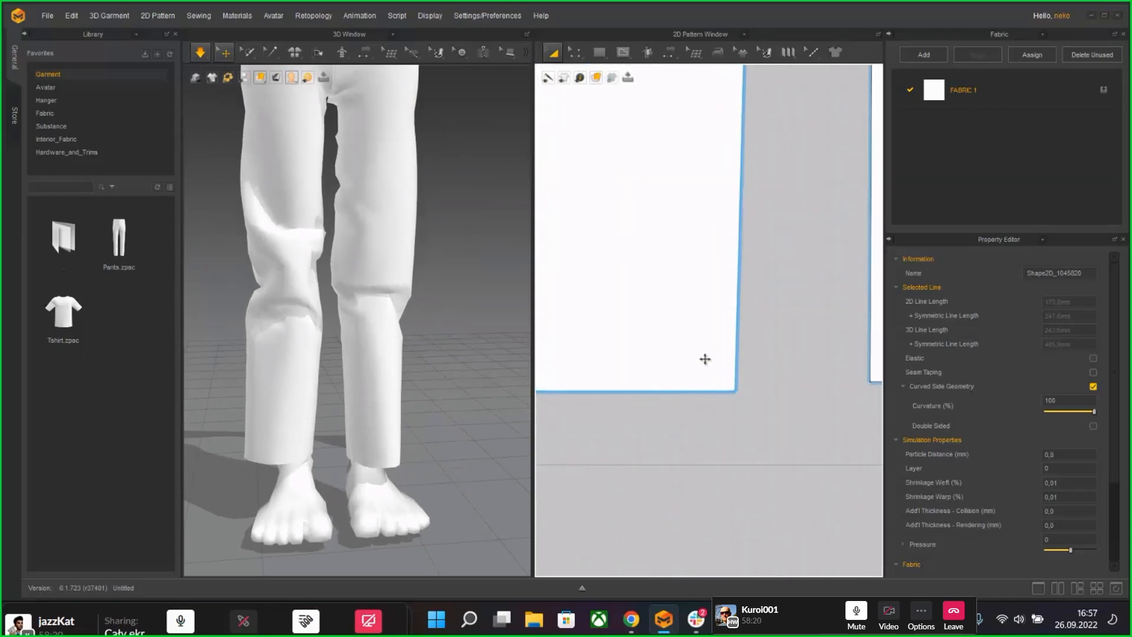
{"action": "scroll", "coordinate": [682, 345], "scroll_direction": "down", "scroll_amount": 5}
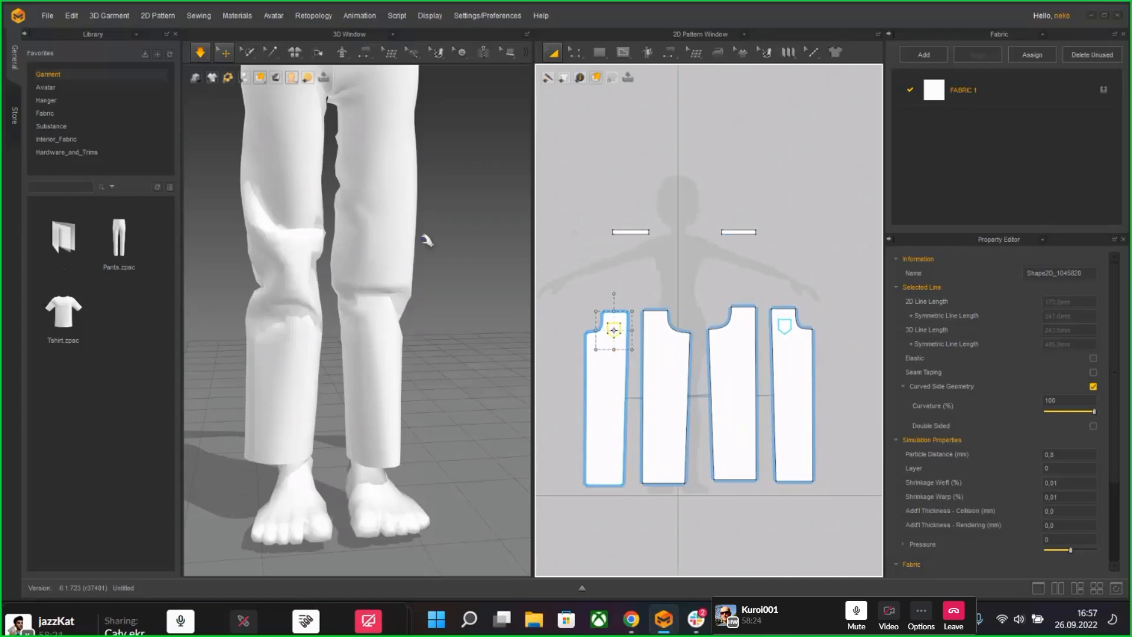
{"action": "middle_click_drag", "start_coordinate": [444, 202], "coordinate": [455, 382]}
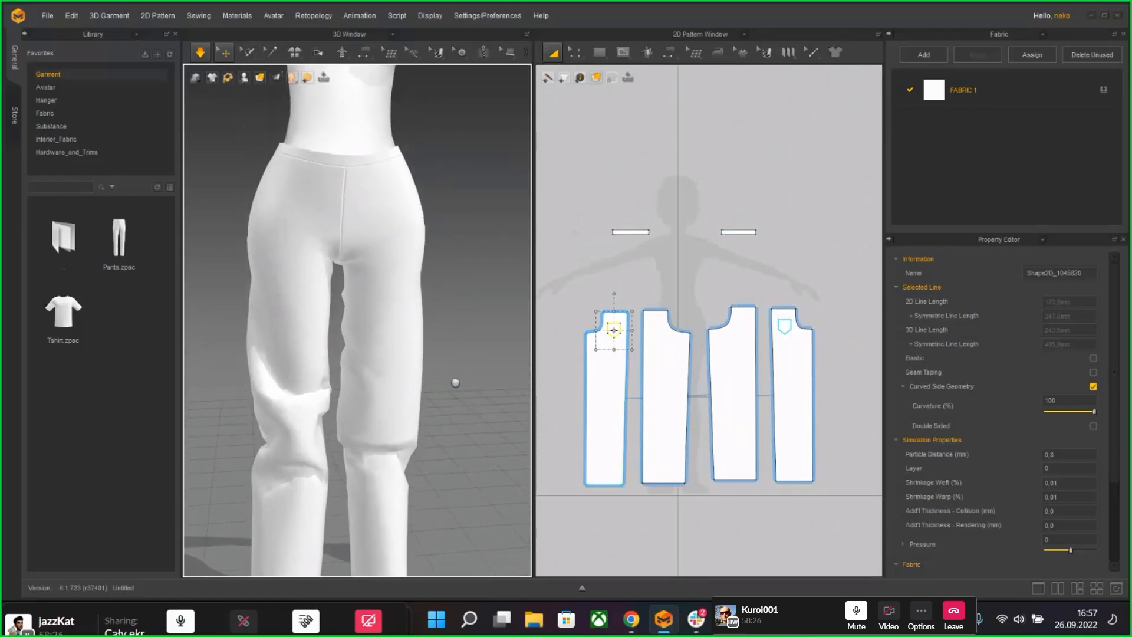
Step: Pull the avatar's left trouser leg upward during the simulation so the fabric bunches below the knee
{"action": "left_click", "coordinate": [377, 204]}
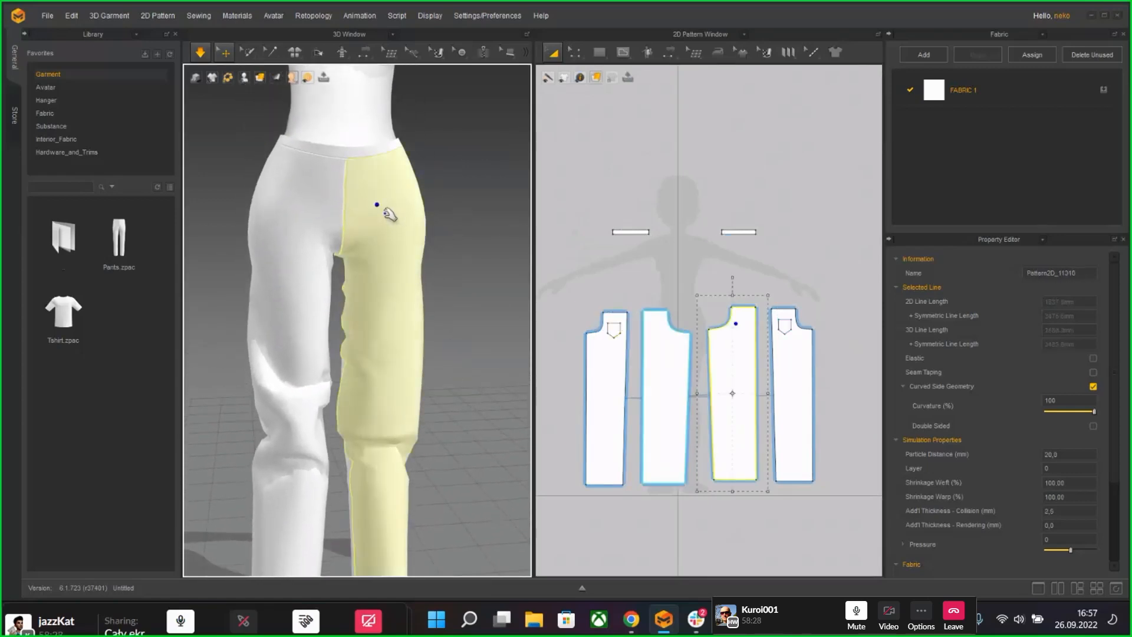
{"action": "left_click_drag", "start_coordinate": [378, 241], "coordinate": [391, 305]}
{"action": "left_click_drag", "start_coordinate": [352, 433], "coordinate": [401, 356]}
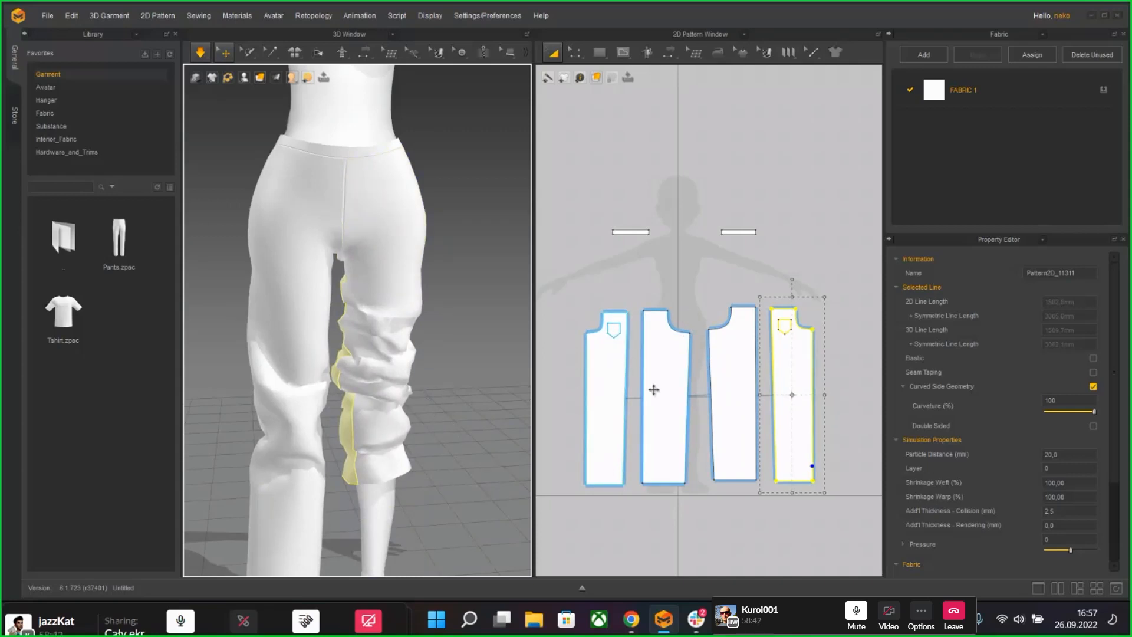
Step: Inspect the trouser pattern pieces up close and as a full layout beside the bunched leg
{"action": "scroll", "coordinate": [679, 357], "scroll_direction": "up", "scroll_amount": 5}
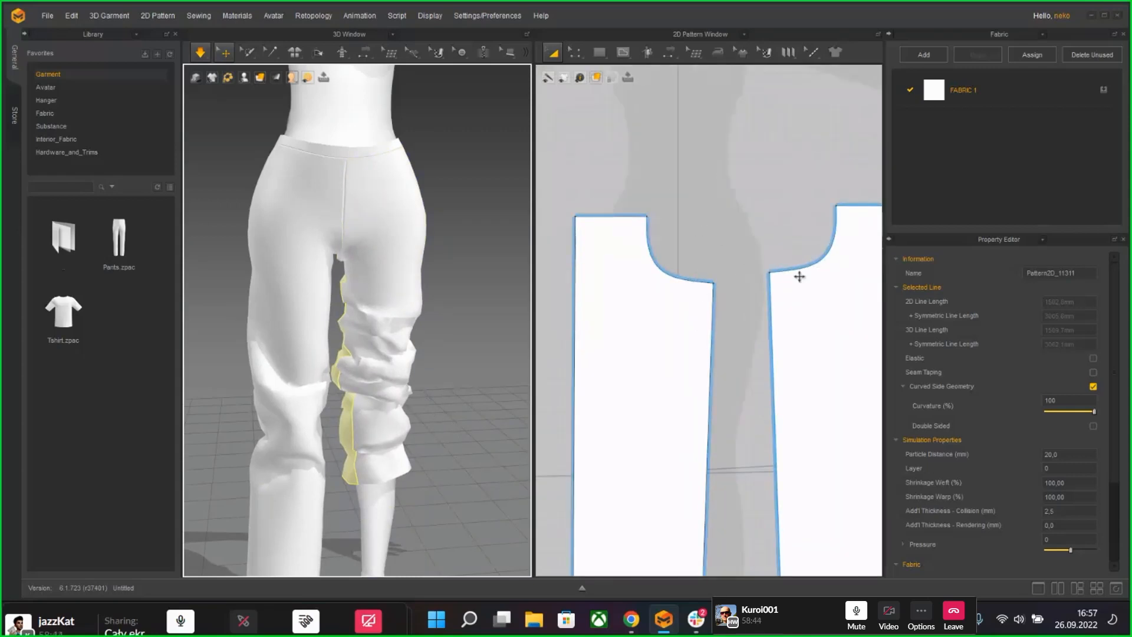
{"action": "middle_click_drag", "start_coordinate": [790, 345], "coordinate": [453, 365]}
{"action": "middle_click_drag", "start_coordinate": [670, 376], "coordinate": [796, 358]}
{"action": "scroll", "coordinate": [664, 343], "scroll_direction": "up", "scroll_amount": 6}
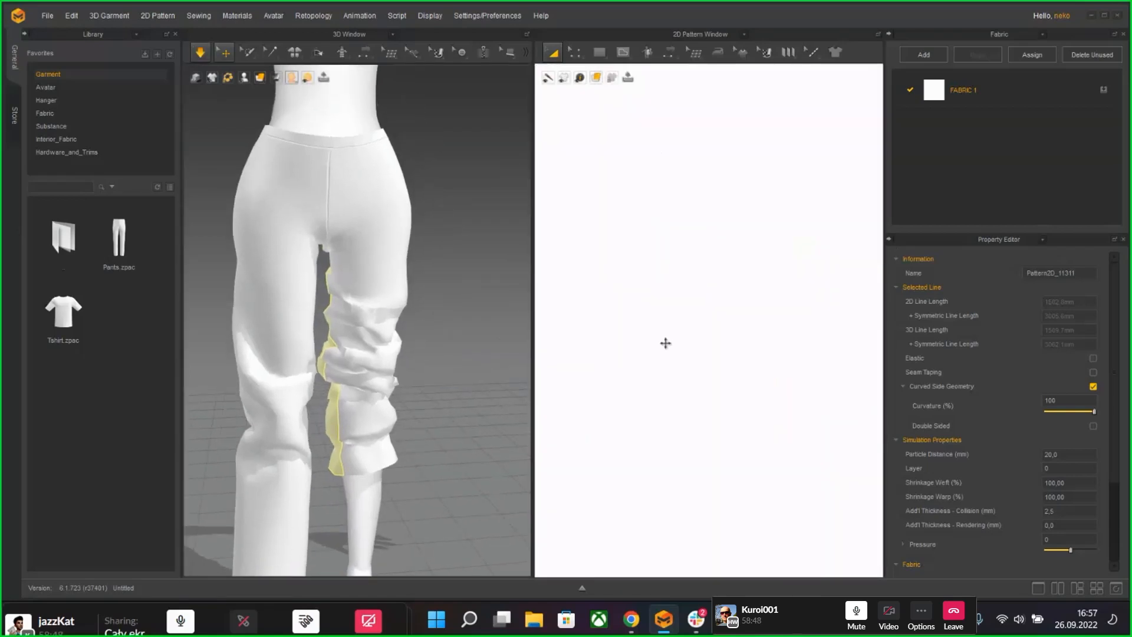
{"action": "scroll", "coordinate": [671, 352], "scroll_direction": "down", "scroll_amount": 5}
{"action": "scroll", "coordinate": [672, 352], "scroll_direction": "down", "scroll_amount": 6}
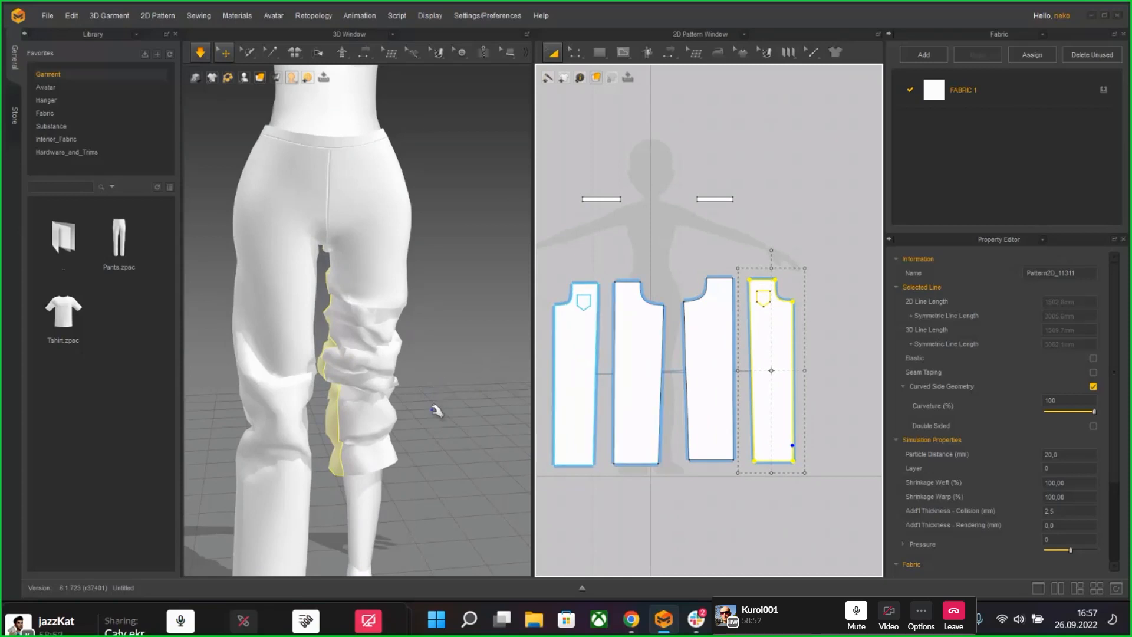
{"action": "mouse_move", "coordinate": [436, 410]}
{"action": "right_mouse_down"}
{"action": "mouse_move", "coordinate": [166, 409]}
{"action": "mouse_move", "coordinate": [433, 410]}
{"action": "right_mouse_up"}
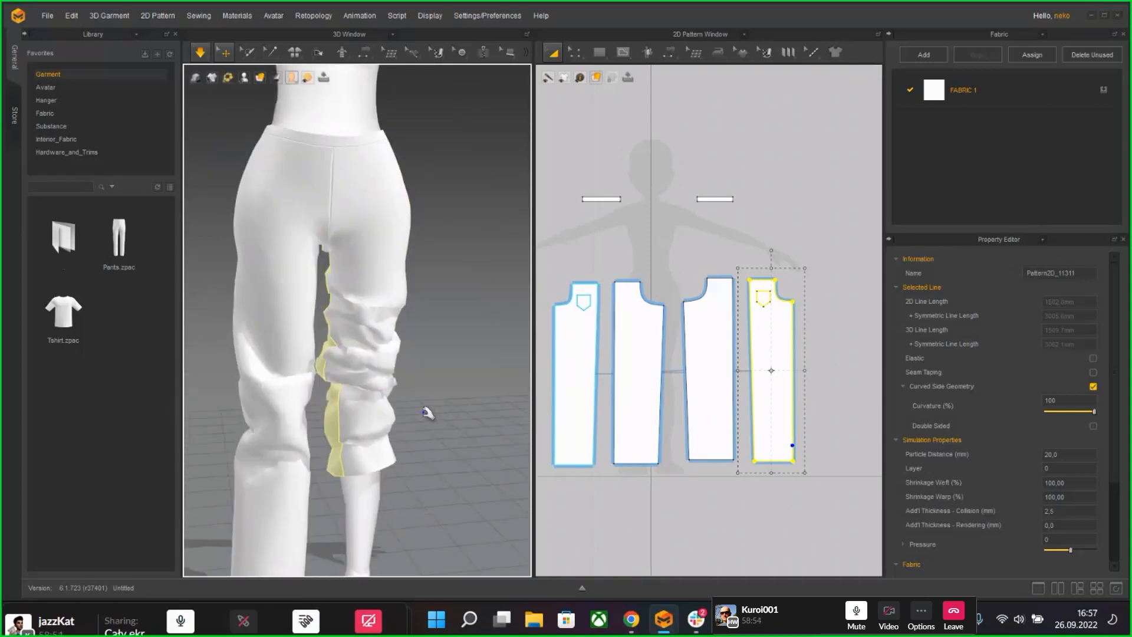
Step: Pull the hem and lower front of the avatar's left trouser leg to rearrange its folds, and pause the simulation
{"action": "middle_click_drag", "start_coordinate": [428, 413], "coordinate": [457, 369]}
{"action": "left_click_drag", "start_coordinate": [382, 383], "coordinate": [508, 380]}
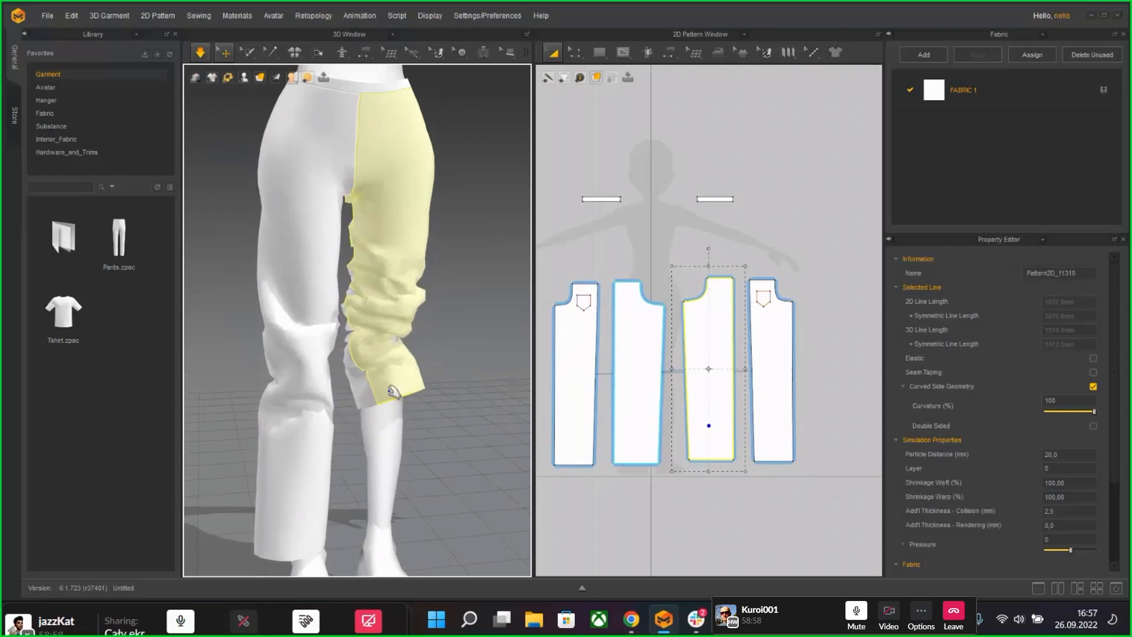
{"action": "left_click_drag", "start_coordinate": [388, 389], "coordinate": [389, 277]}
{"action": "left_click_drag", "start_coordinate": [386, 360], "coordinate": [399, 220]}
{"action": "left_click_drag", "start_coordinate": [406, 330], "coordinate": [440, 283]}
{"action": "key", "text": "space"}
{"action": "right_click_drag", "start_coordinate": [451, 364], "coordinate": [430, 358]}
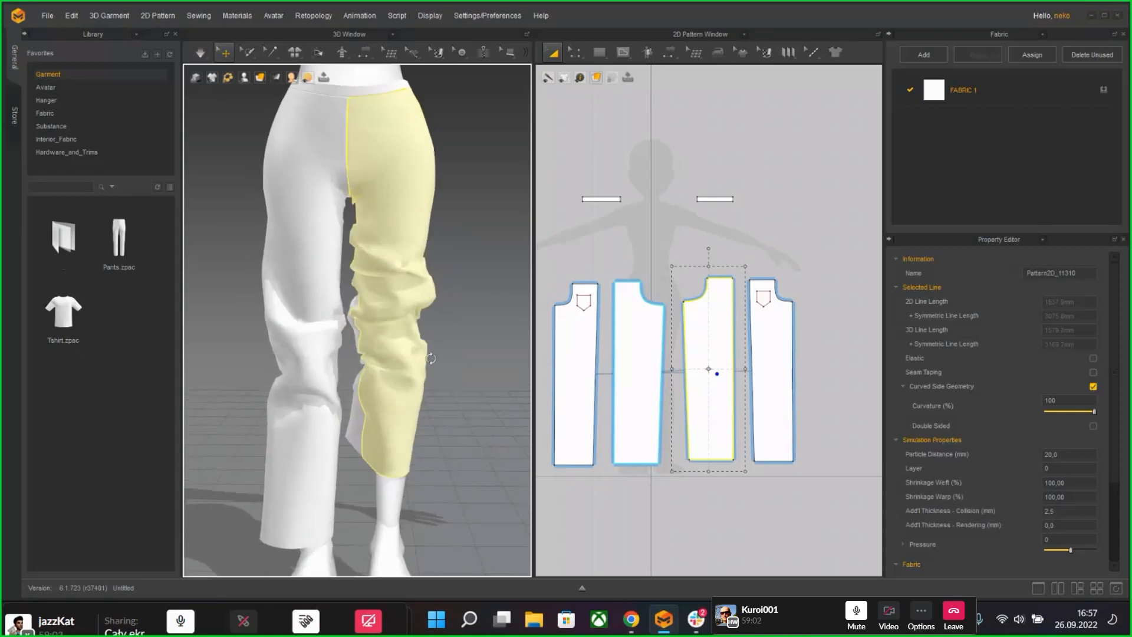
Step: Resume the simulation and pull the lower front of the avatar's left trouser leg upward again
{"action": "key", "text": "space"}
{"action": "left_click", "coordinate": [442, 397]}
{"action": "left_click_drag", "start_coordinate": [421, 402], "coordinate": [452, 342]}
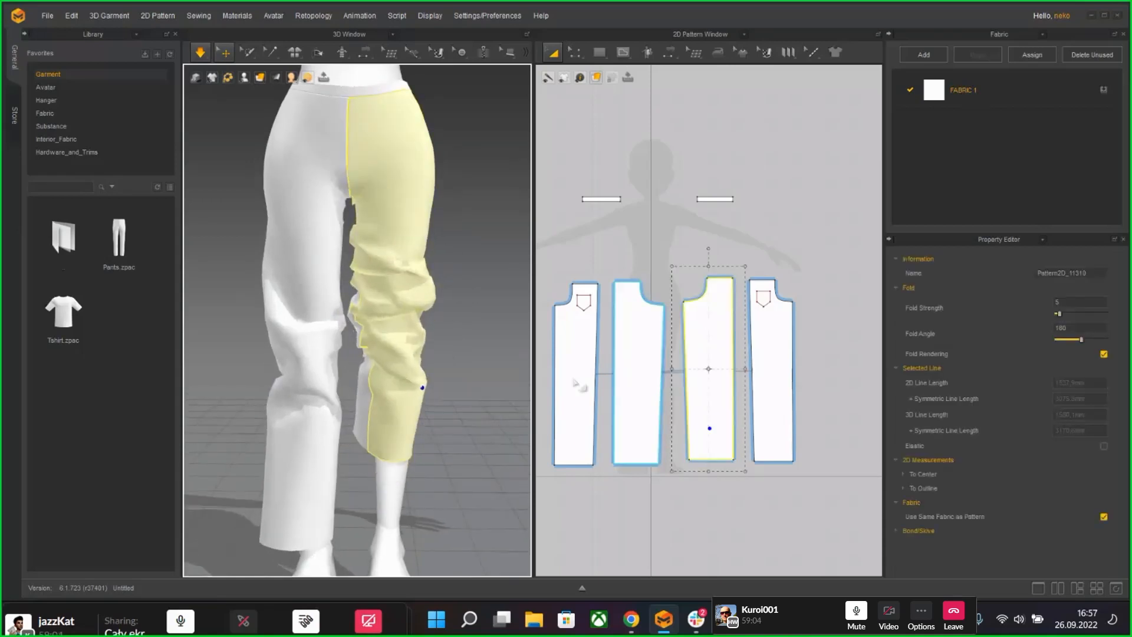
Step: Remove linked editing from the front and back pattern pieces of the avatar's left trouser leg
{"action": "left_click", "coordinate": [790, 356], "text": "shift"}
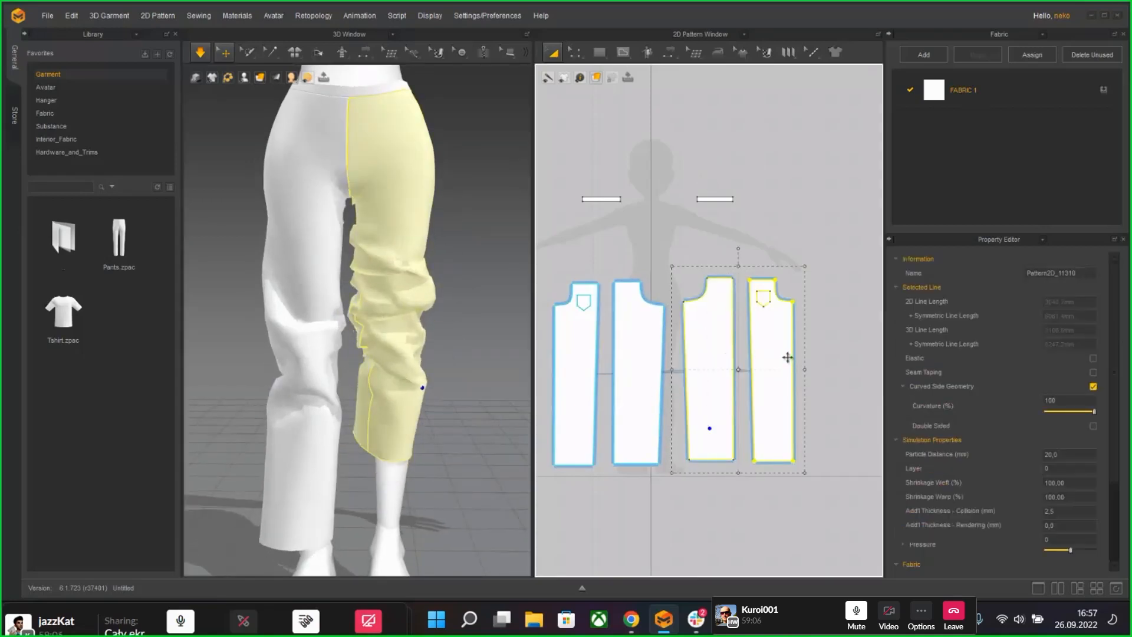
{"action": "right_click", "coordinate": [786, 356]}
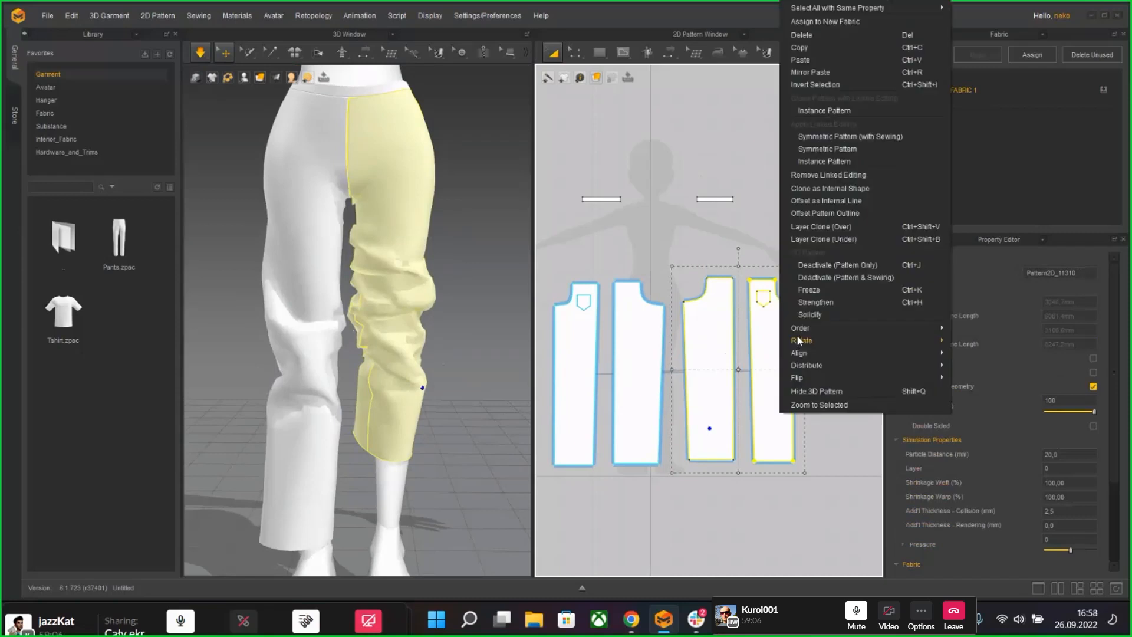
{"action": "left_click", "coordinate": [822, 176]}
{"action": "left_click", "coordinate": [825, 391]}
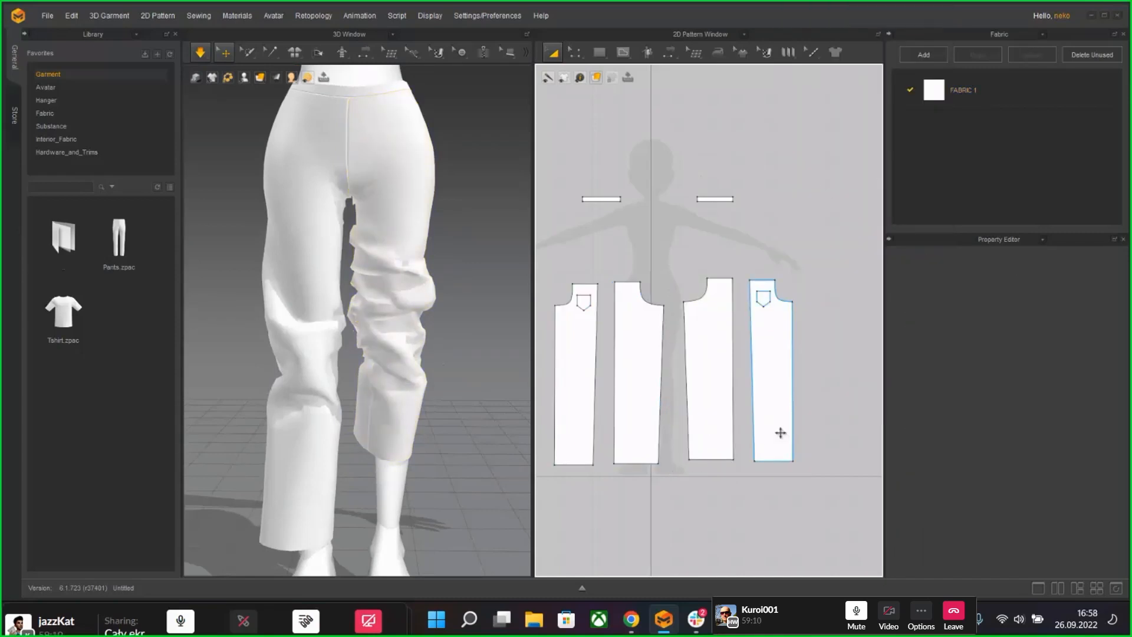
Step: Measure the hem edges of the front and back left-leg pieces together and inspect the bunched leg from the side
{"action": "left_click", "coordinate": [575, 56]}
{"action": "left_click", "coordinate": [722, 475]}
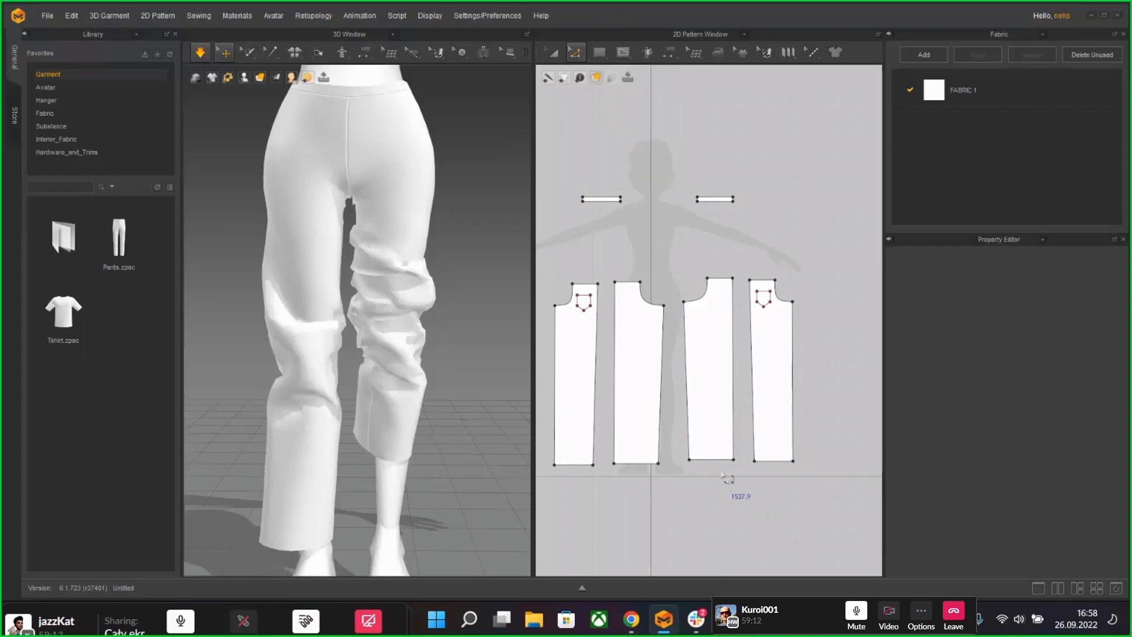
{"action": "left_click", "coordinate": [714, 459]}
{"action": "left_click", "coordinate": [779, 463], "text": "shift"}
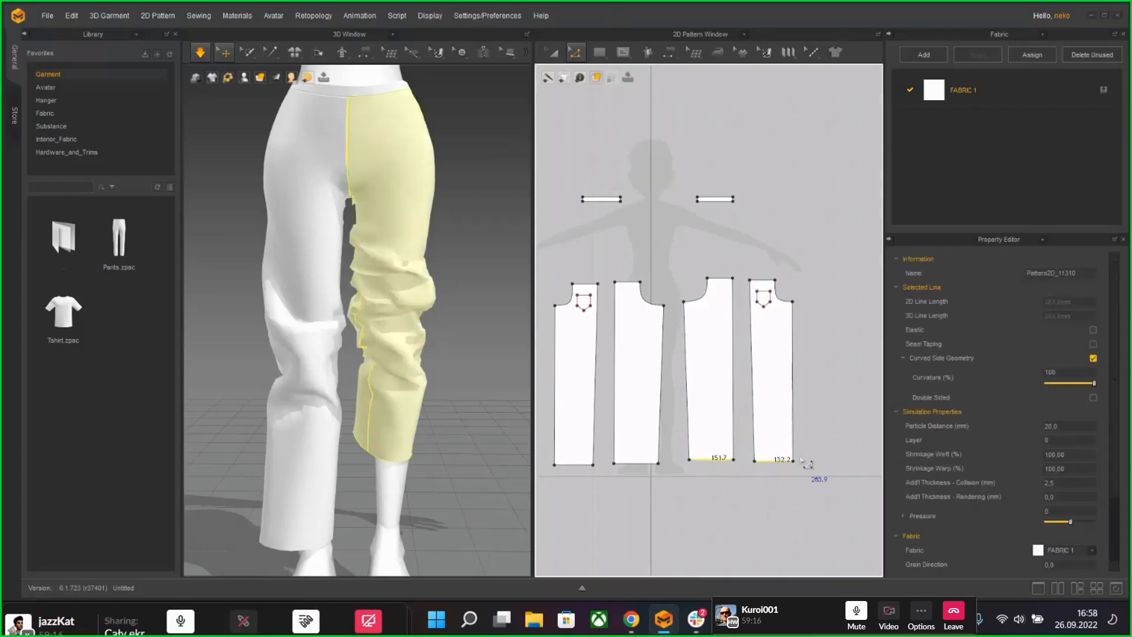
{"action": "middle_click_drag", "start_coordinate": [781, 477], "coordinate": [765, 406]}
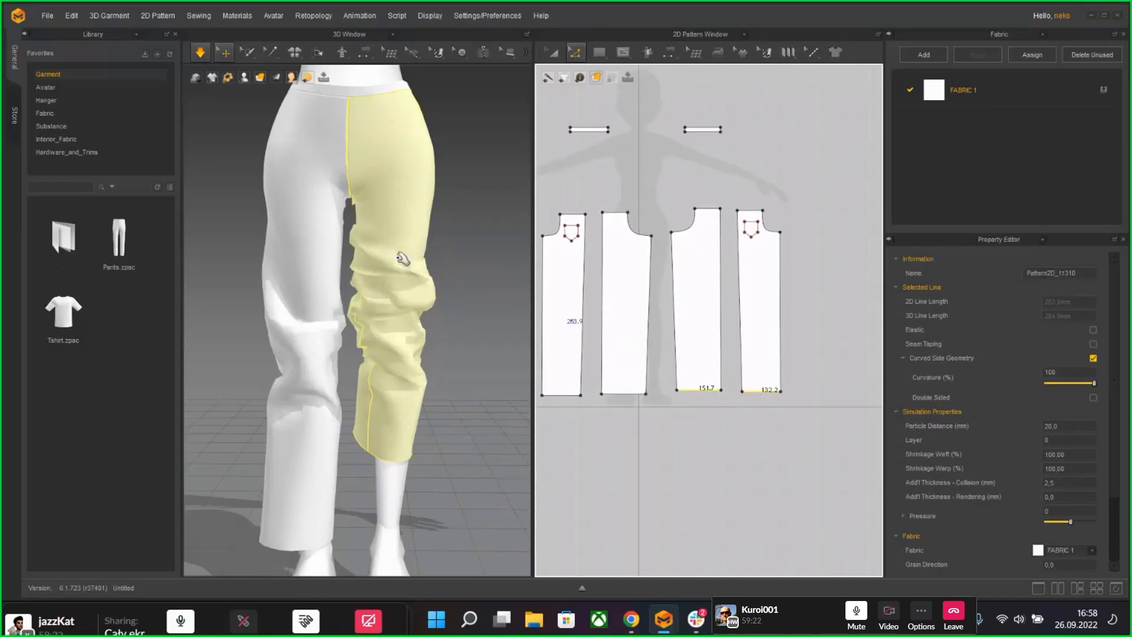
{"action": "right_click_drag", "start_coordinate": [403, 258], "coordinate": [458, 145]}
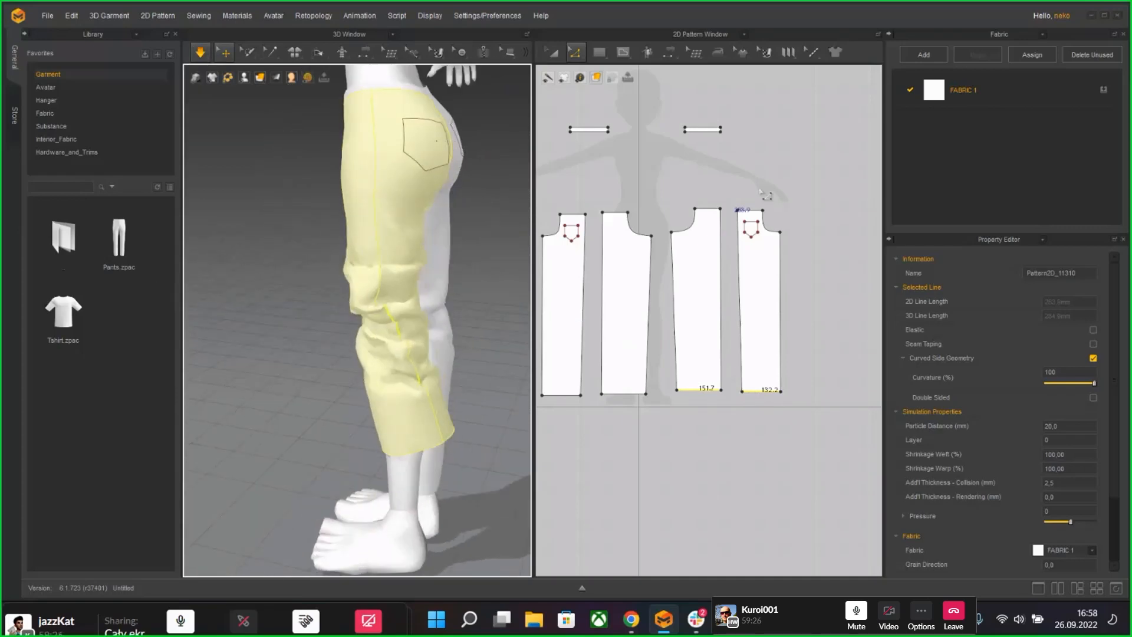
{"action": "scroll", "coordinate": [739, 386], "scroll_direction": "up", "scroll_amount": 4}
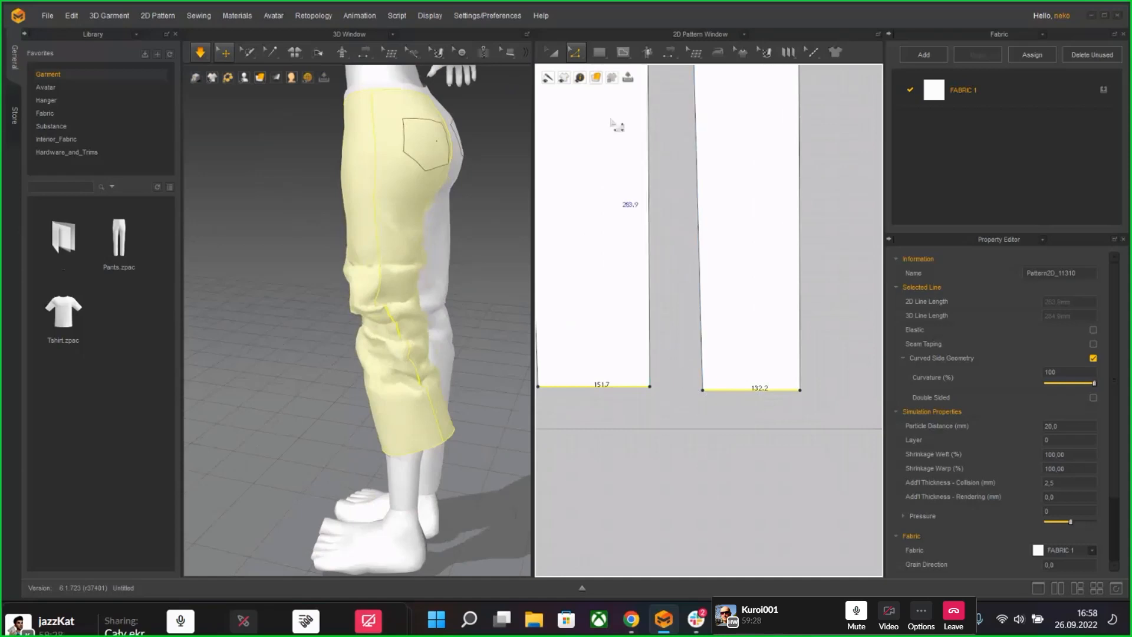
Step: Try to draw a small rectangular pattern piece beside the lower end of the back left-leg piece, and undo it
{"action": "mouse_move", "coordinate": [628, 53]}
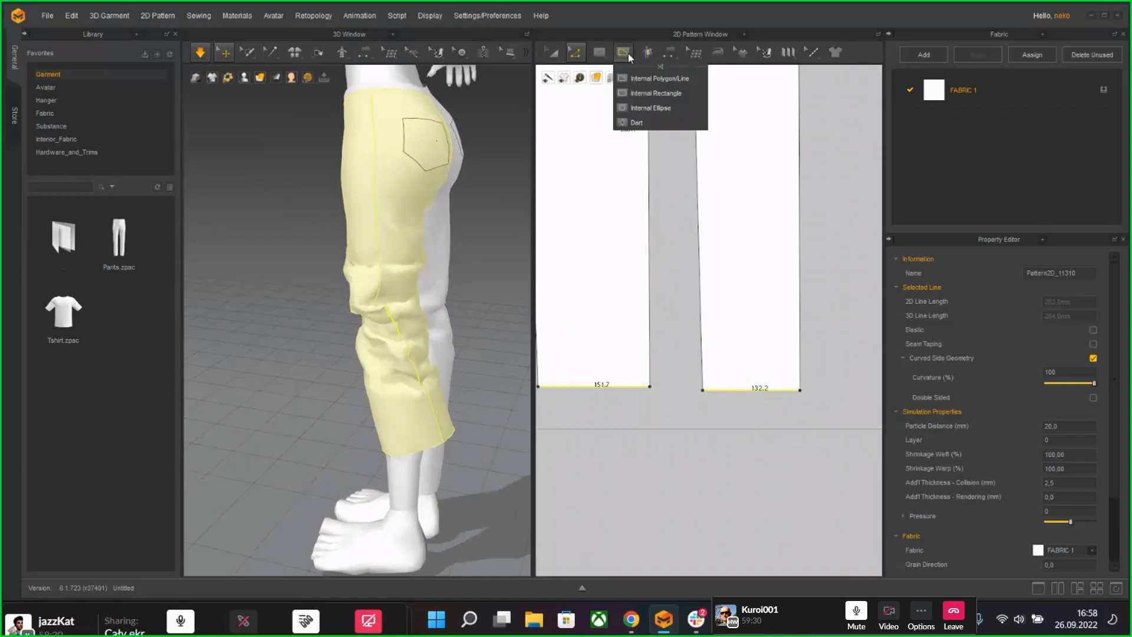
{"action": "left_click", "coordinate": [641, 93]}
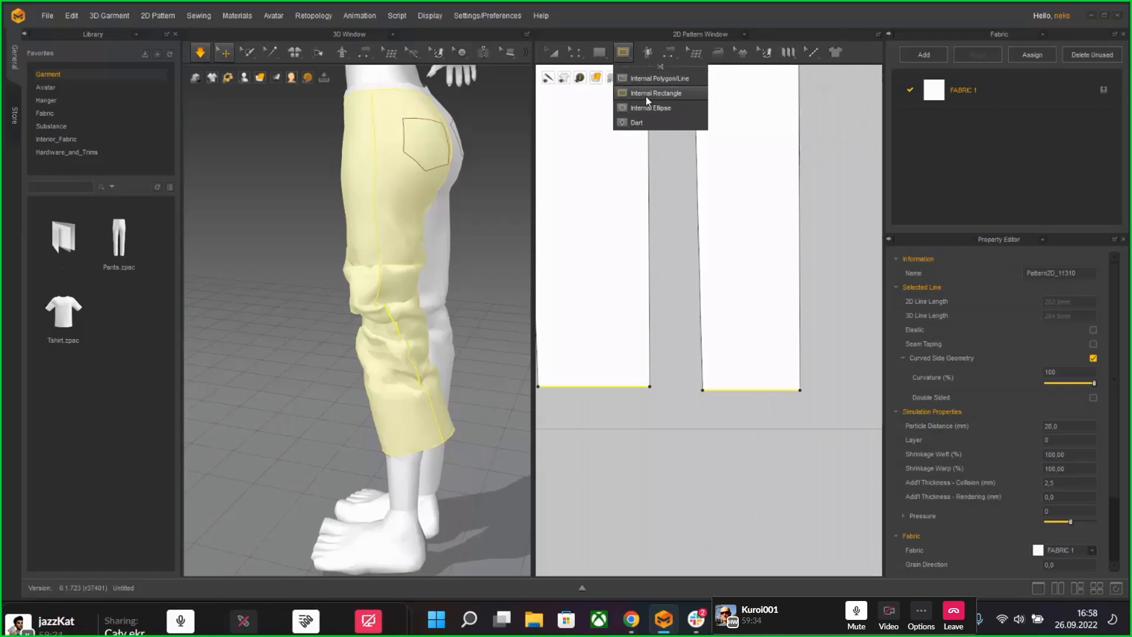
{"action": "mouse_move", "coordinate": [600, 55]}
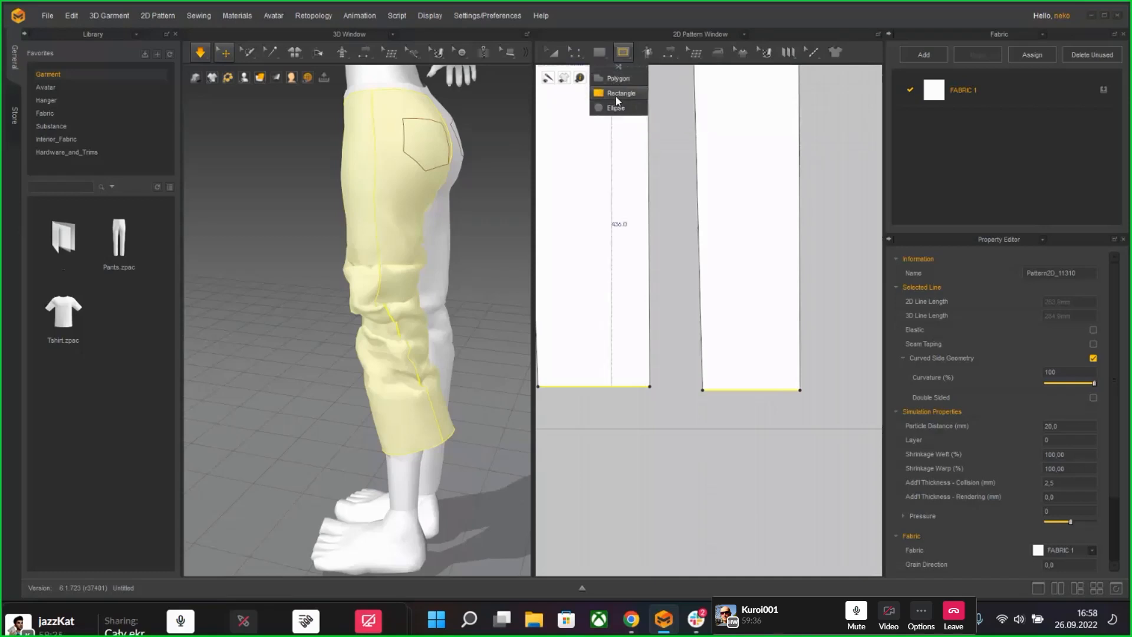
{"action": "left_click", "coordinate": [616, 96]}
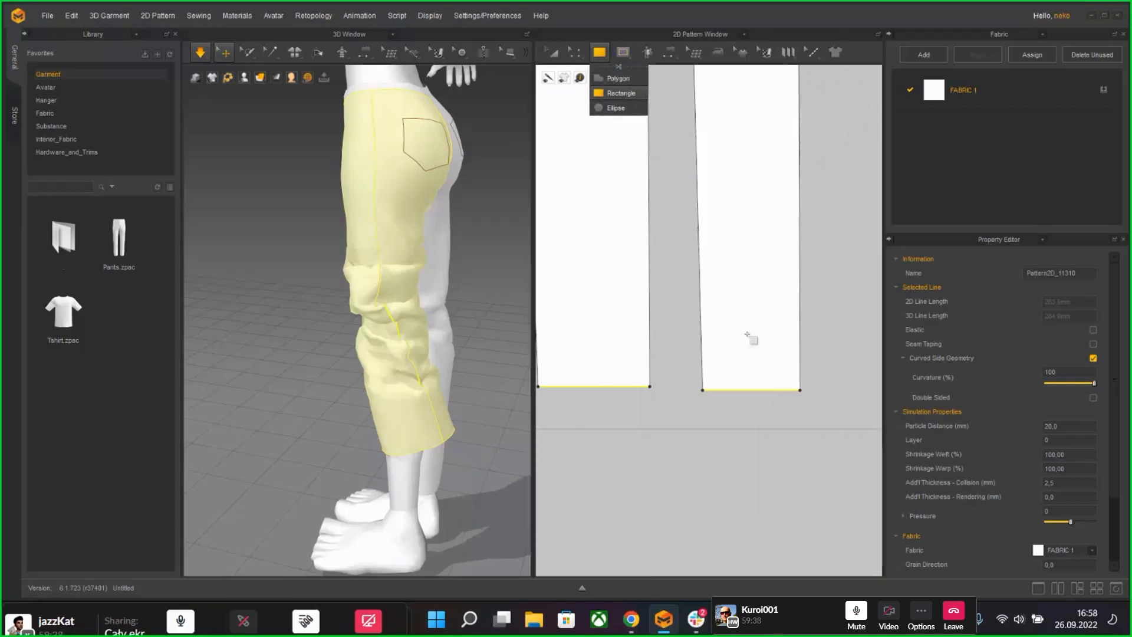
{"action": "scroll", "coordinate": [766, 341], "scroll_direction": "down", "scroll_amount": 5}
{"action": "right_click_drag", "start_coordinate": [323, 410], "coordinate": [449, 391]}
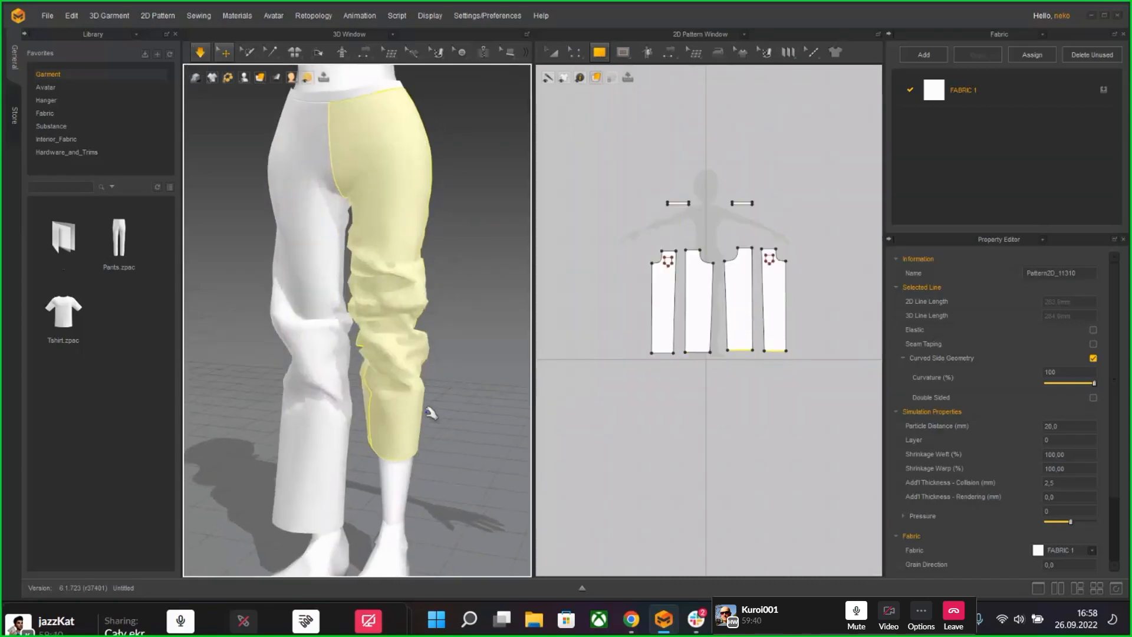
{"action": "scroll", "coordinate": [714, 417], "scroll_direction": "up", "scroll_amount": 5}
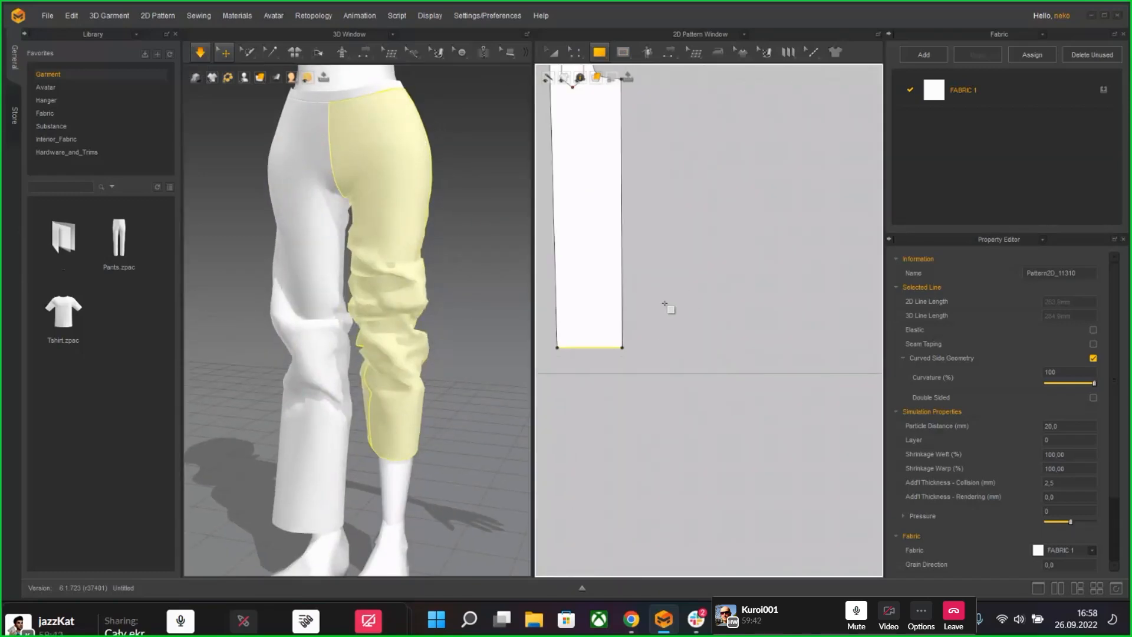
{"action": "left_click_drag", "start_coordinate": [664, 303], "coordinate": [679, 309]}
{"action": "key", "text": "ctrl+z"}
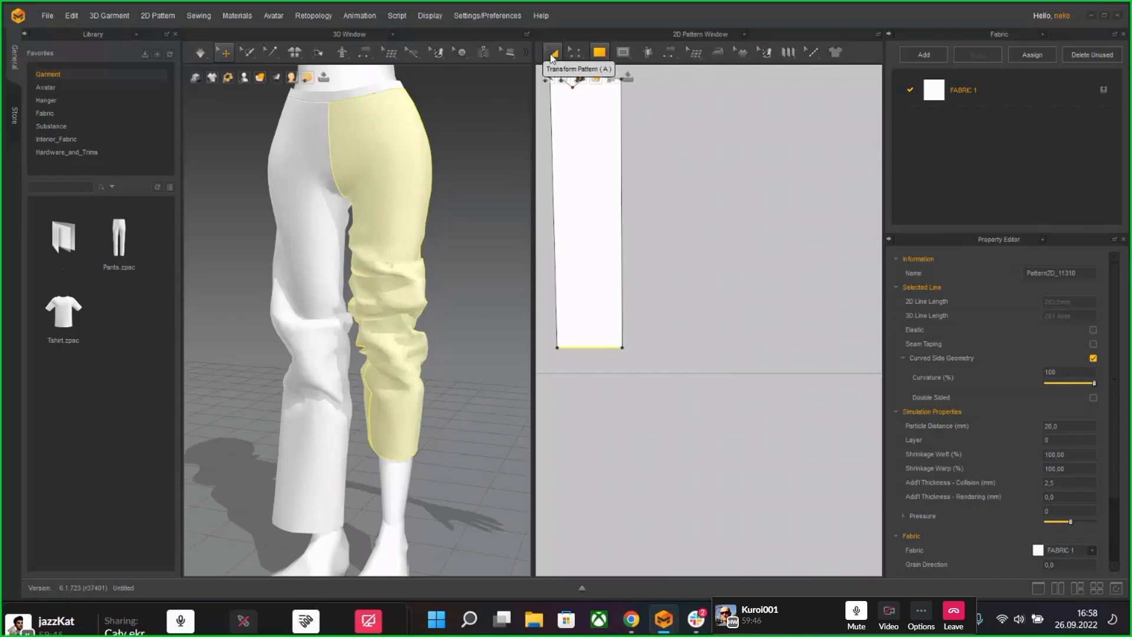
Step: Resume the simulation and pull the hems of both trouser legs on the avatar to bunch the fabric above the ankles
{"action": "left_click", "coordinate": [468, 167]}
{"action": "left_click", "coordinate": [395, 444]}
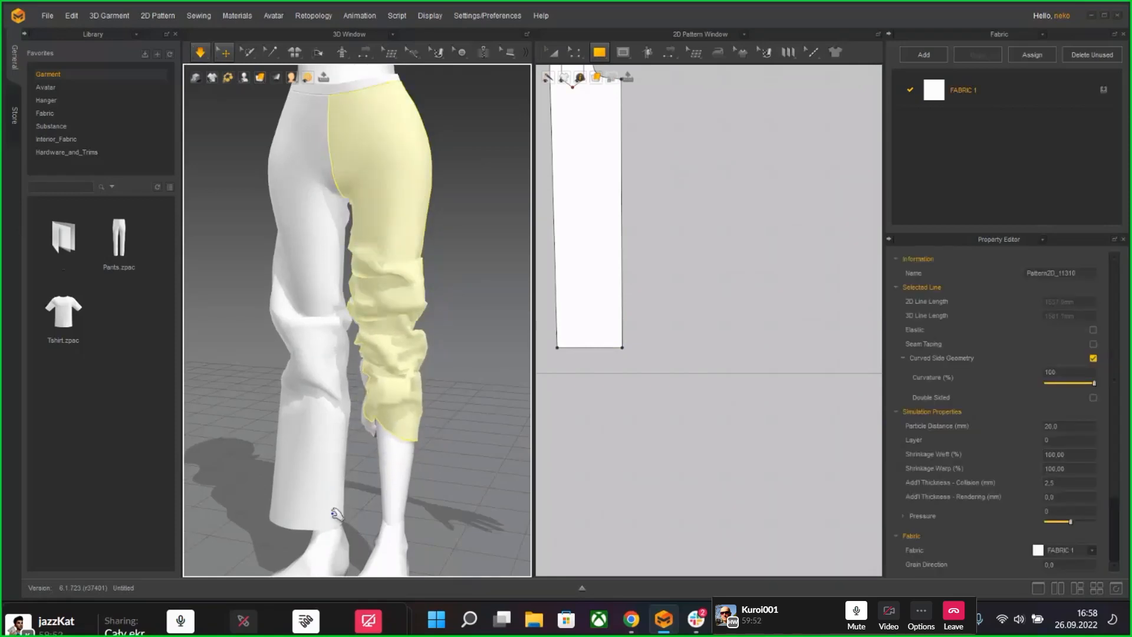
{"action": "left_click", "coordinate": [286, 523]}
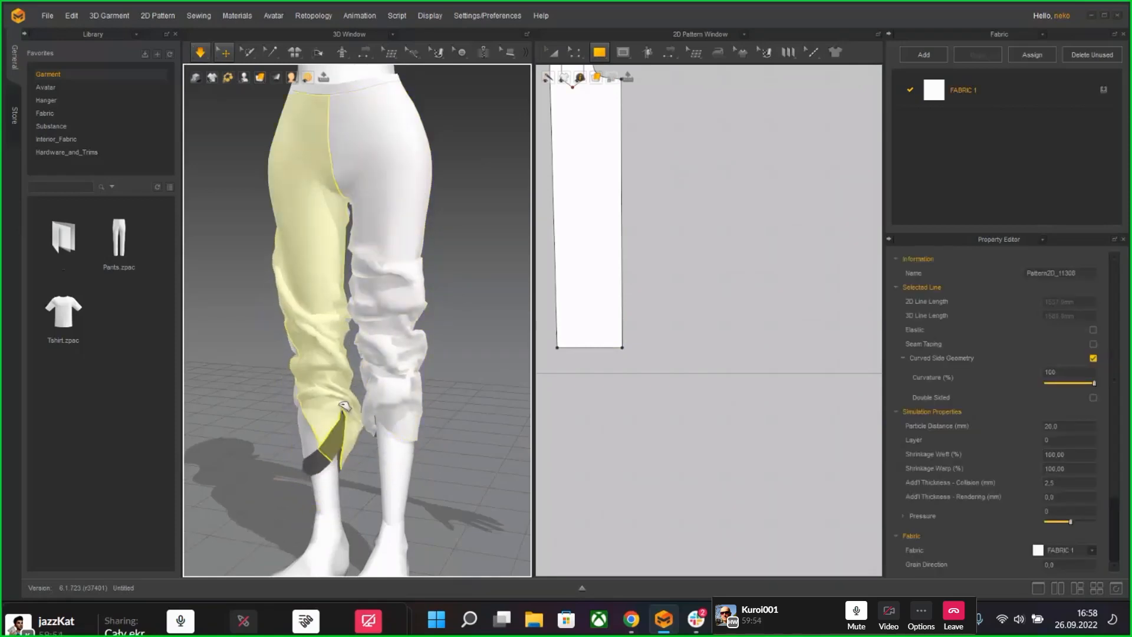
{"action": "left_click_drag", "start_coordinate": [323, 449], "coordinate": [274, 544]}
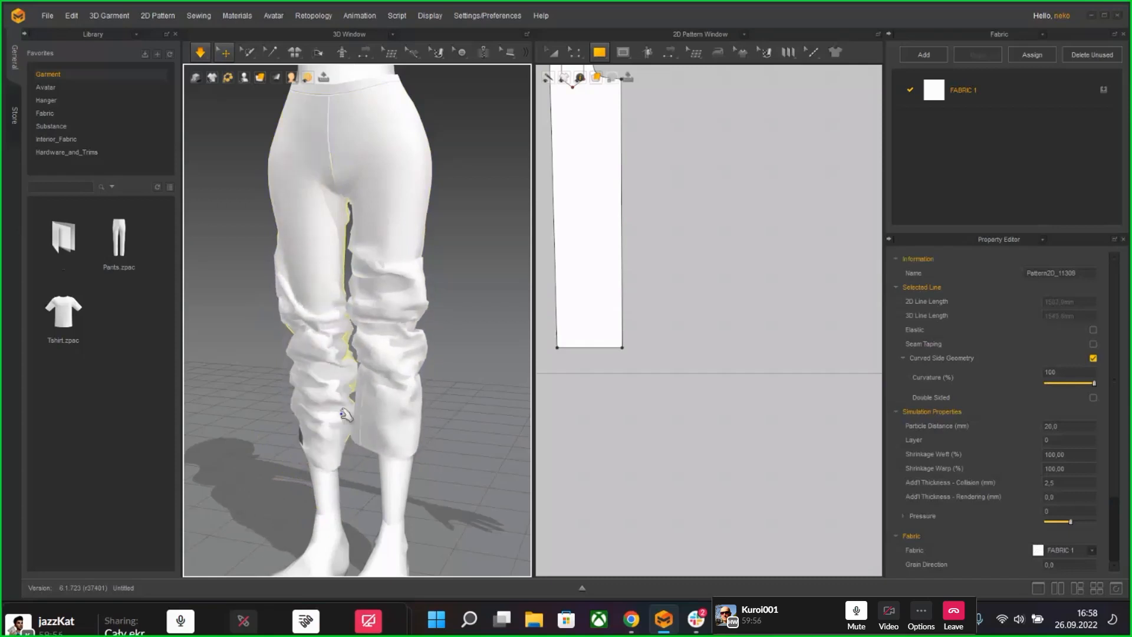
Step: Pull the back hem of the avatar's right trouser leg upward from the side to rearrange its folds
{"action": "key", "text": "space"}
{"action": "right_click_drag", "start_coordinate": [283, 531], "coordinate": [391, 467]}
{"action": "key", "text": "space"}
{"action": "left_click_drag", "start_coordinate": [318, 470], "coordinate": [295, 377]}
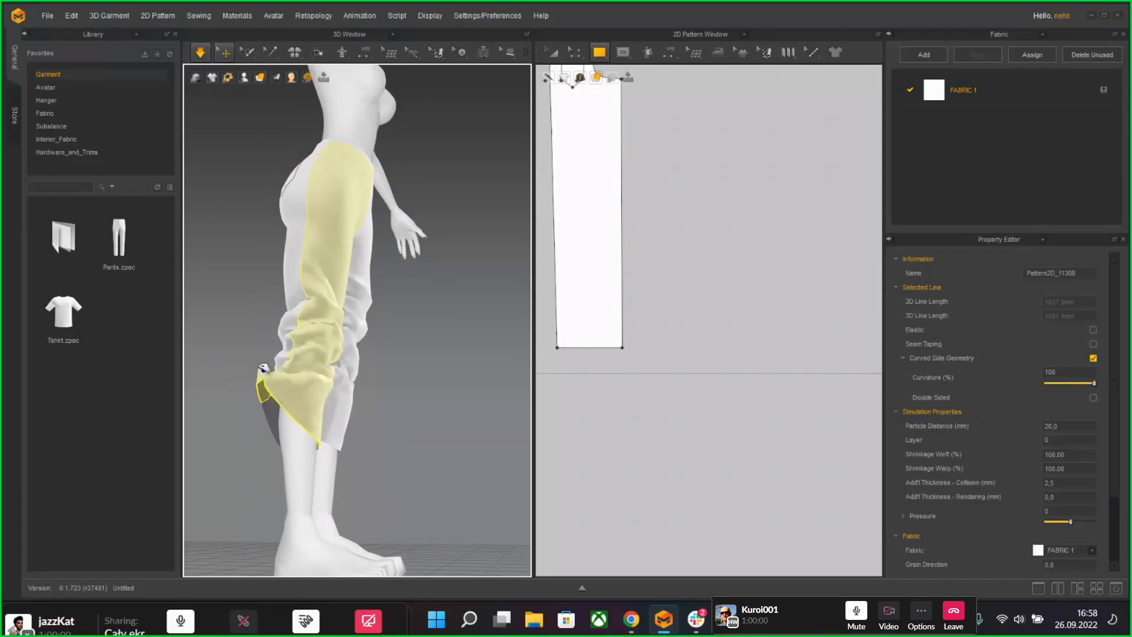
{"action": "key", "text": "2"}
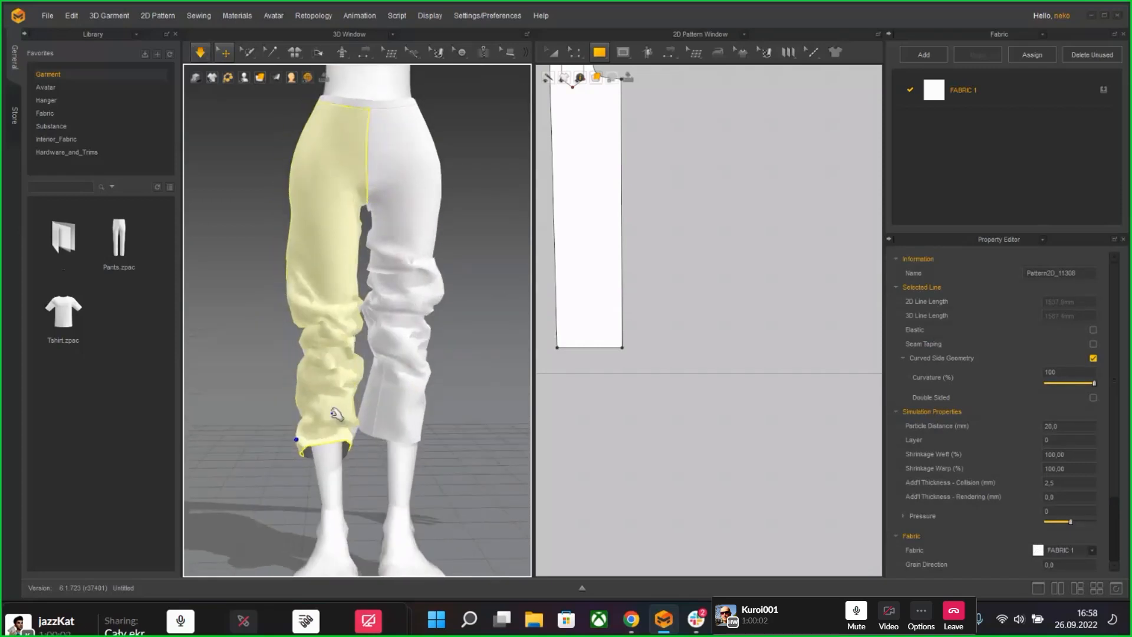
Step: Draw a small rectangular pattern piece beside the lower end of the back left-leg piece
{"action": "middle_click_drag", "start_coordinate": [652, 263], "coordinate": [702, 338]}
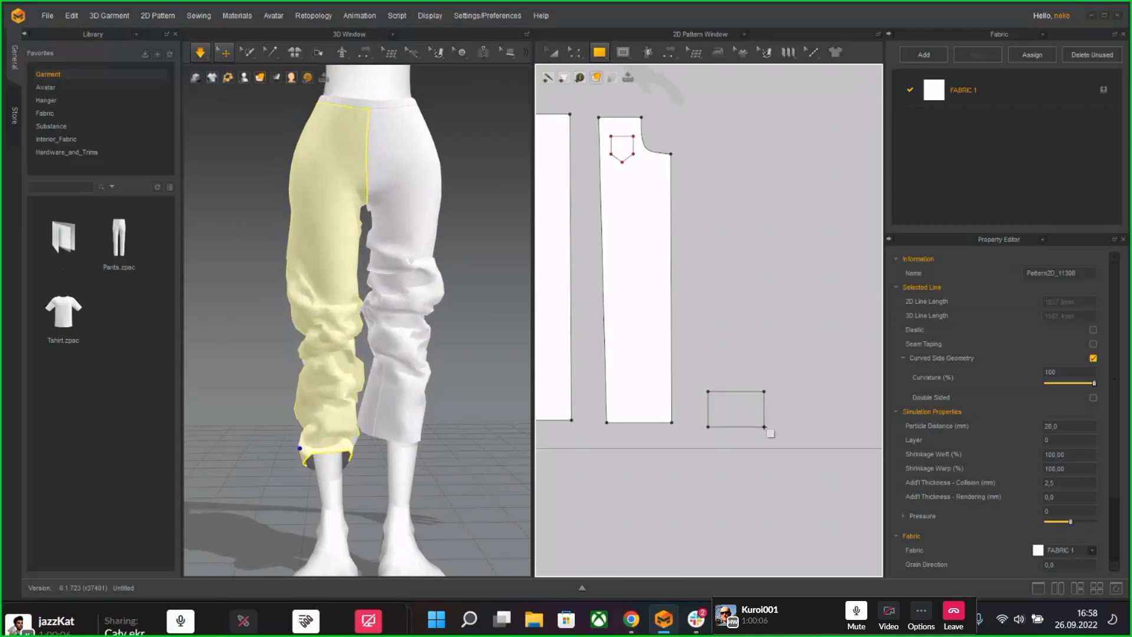
{"action": "left_click_drag", "start_coordinate": [765, 427], "coordinate": [764, 426]}
{"action": "scroll", "coordinate": [403, 373], "scroll_direction": "down", "scroll_amount": 5}
{"action": "right_click_drag", "start_coordinate": [406, 357], "coordinate": [475, 480]}
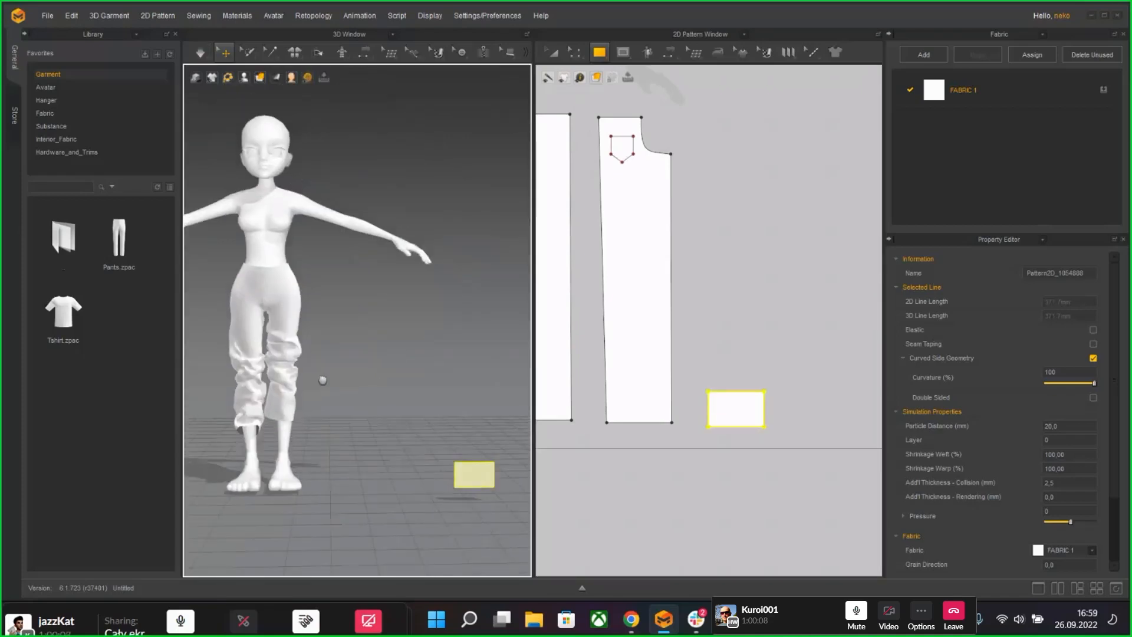
Step: Position the new rectangular piece in 3D in front of the avatar's lower trouser legs, near the hems
{"action": "left_click_drag", "start_coordinate": [478, 476], "coordinate": [268, 406]}
{"action": "right_click_drag", "start_coordinate": [268, 407], "coordinate": [316, 460]}
{"action": "left_click_drag", "start_coordinate": [316, 460], "coordinate": [281, 453]}
{"action": "right_click_drag", "start_coordinate": [328, 469], "coordinate": [348, 463]}
{"action": "left_click_drag", "start_coordinate": [269, 459], "coordinate": [255, 473]}
{"action": "mouse_move", "coordinate": [351, 476]}
{"action": "right_mouse_down"}
{"action": "mouse_move", "coordinate": [298, 474]}
{"action": "mouse_move", "coordinate": [359, 477]}
{"action": "mouse_move", "coordinate": [333, 479]}
{"action": "right_mouse_up"}
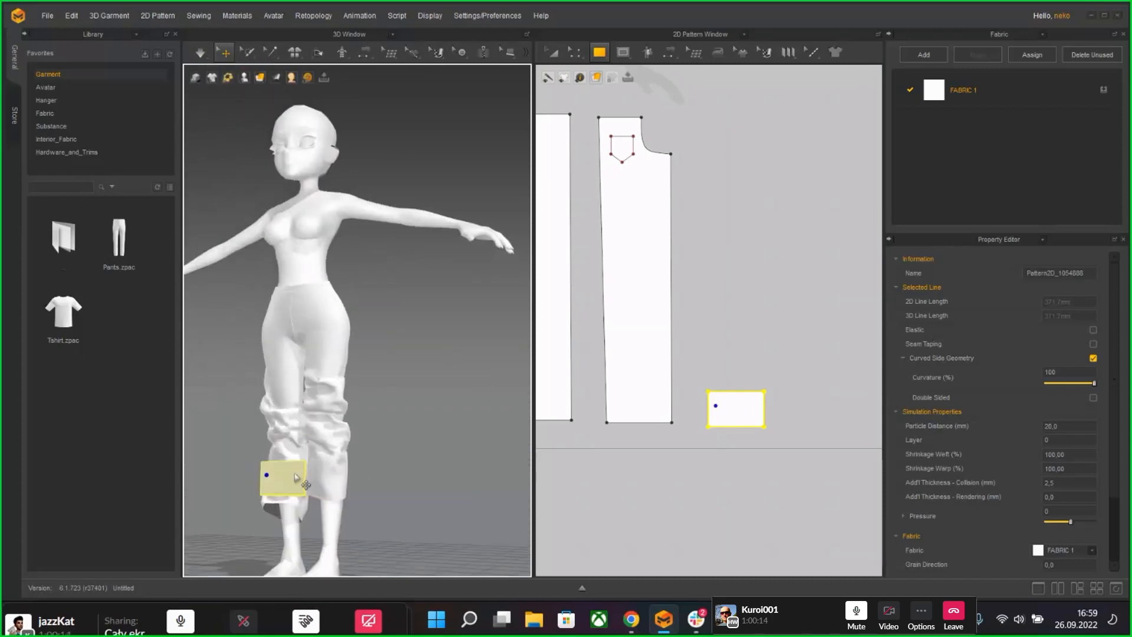
{"action": "left_click_drag", "start_coordinate": [297, 476], "coordinate": [325, 485]}
{"action": "right_click_drag", "start_coordinate": [371, 501], "coordinate": [302, 480]}
{"action": "scroll", "coordinate": [339, 482], "scroll_direction": "up", "scroll_amount": 3}
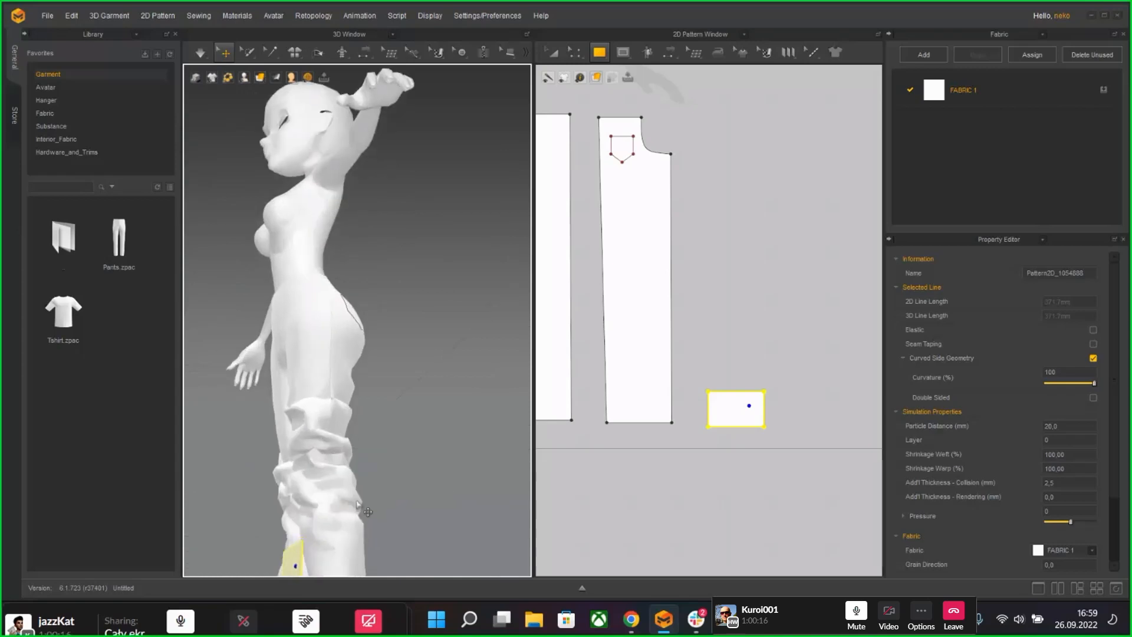
{"action": "middle_click_drag", "start_coordinate": [338, 483], "coordinate": [386, 398]}
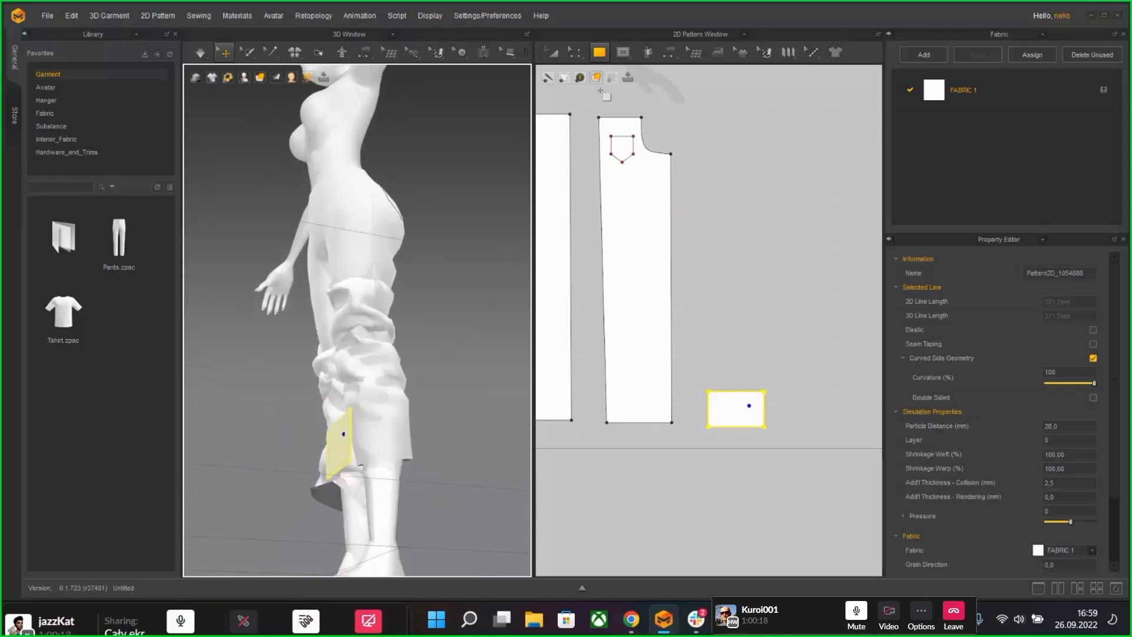
Step: Offset the back left-leg piece's hem as an internal line and raise it level with the rectangle's upper edge
{"action": "left_click", "coordinate": [620, 56]}
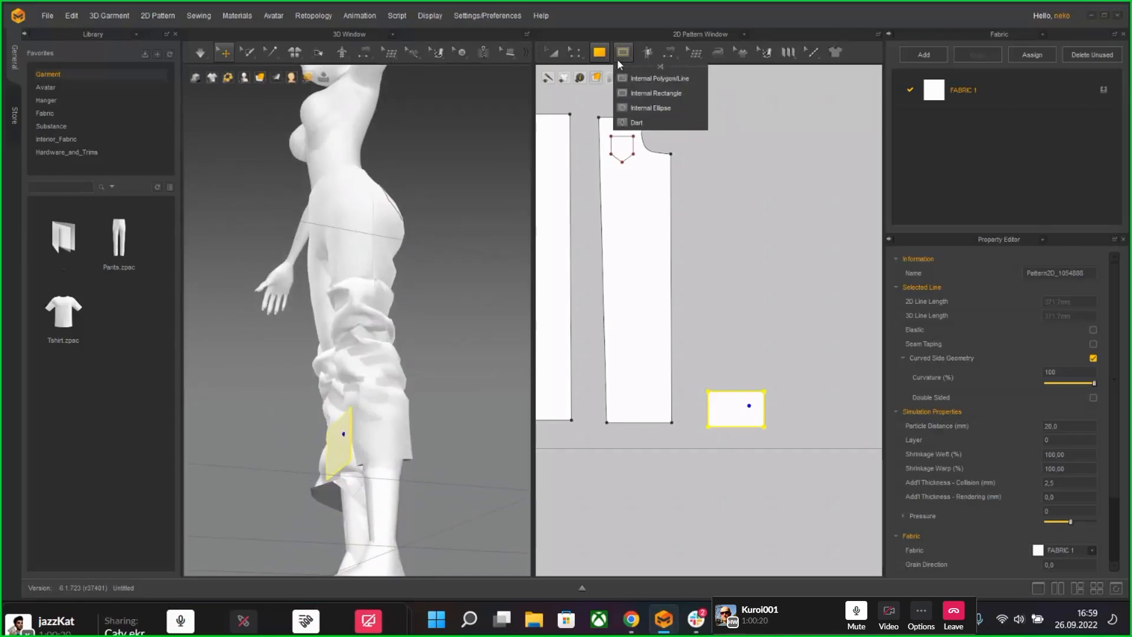
{"action": "left_click", "coordinate": [655, 93]}
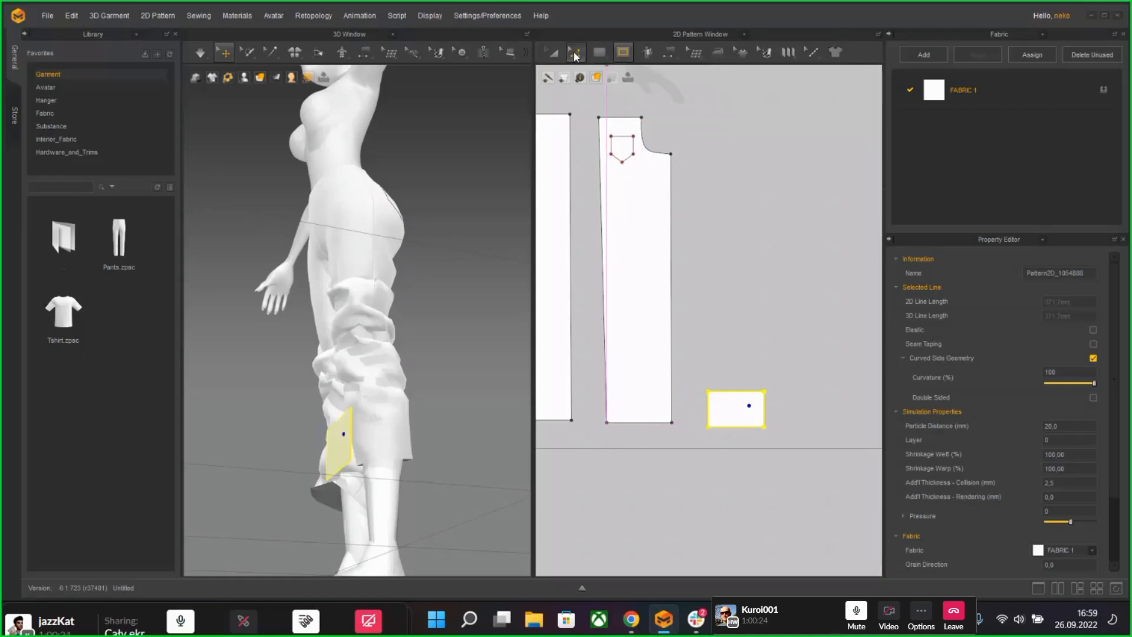
{"action": "left_click", "coordinate": [575, 54]}
{"action": "left_click", "coordinate": [595, 75]}
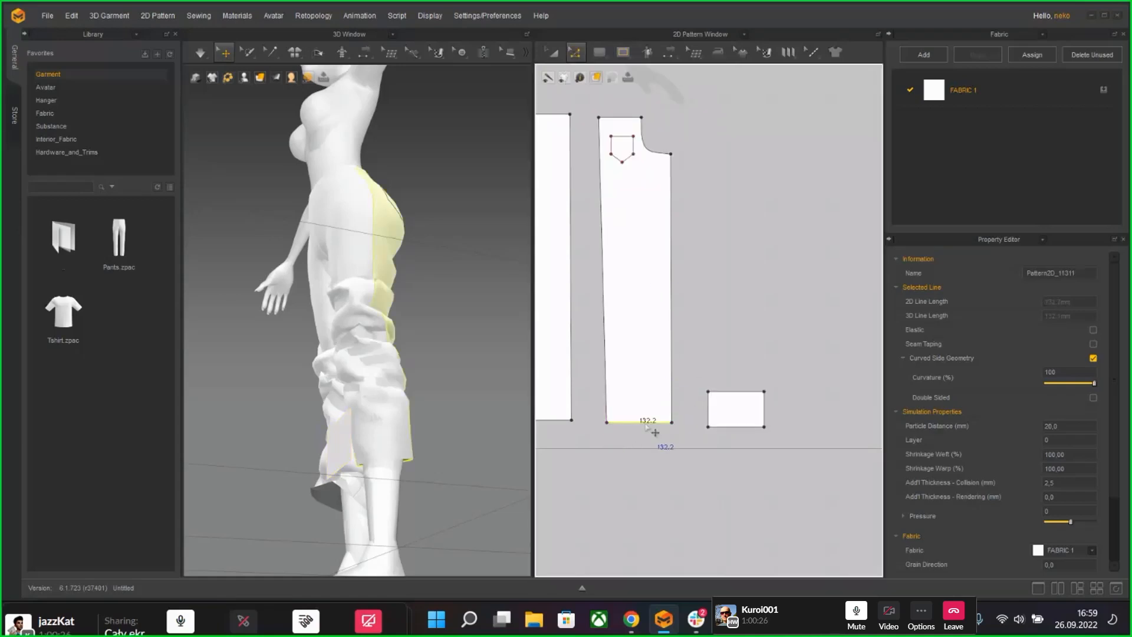
{"action": "right_click", "coordinate": [646, 426]}
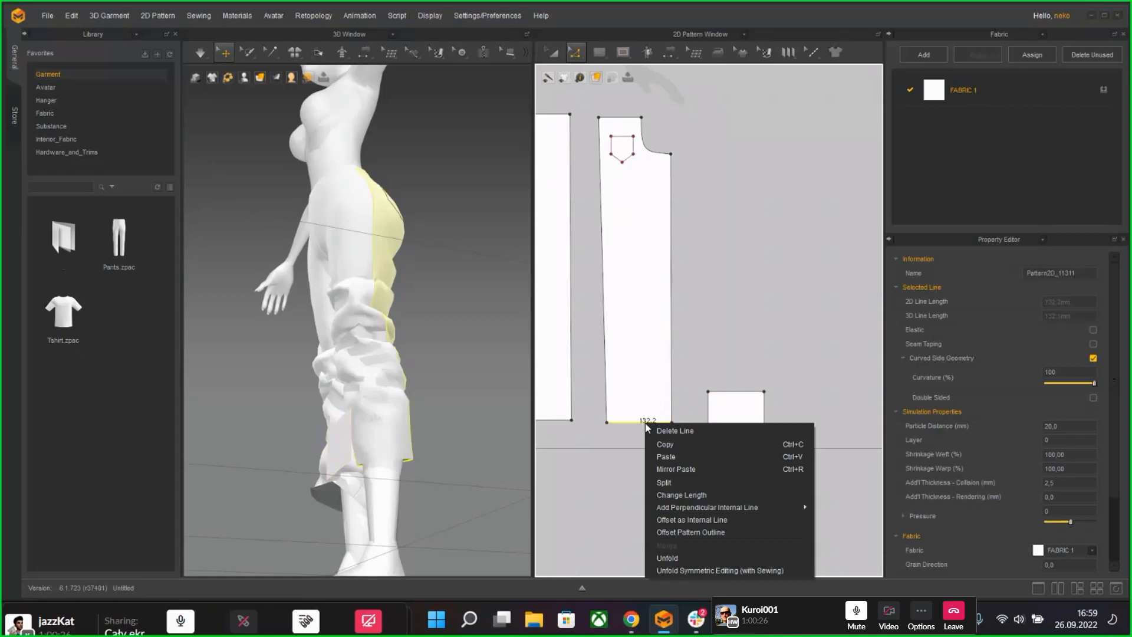
{"action": "left_click", "coordinate": [690, 520]}
{"action": "key", "text": "Return"}
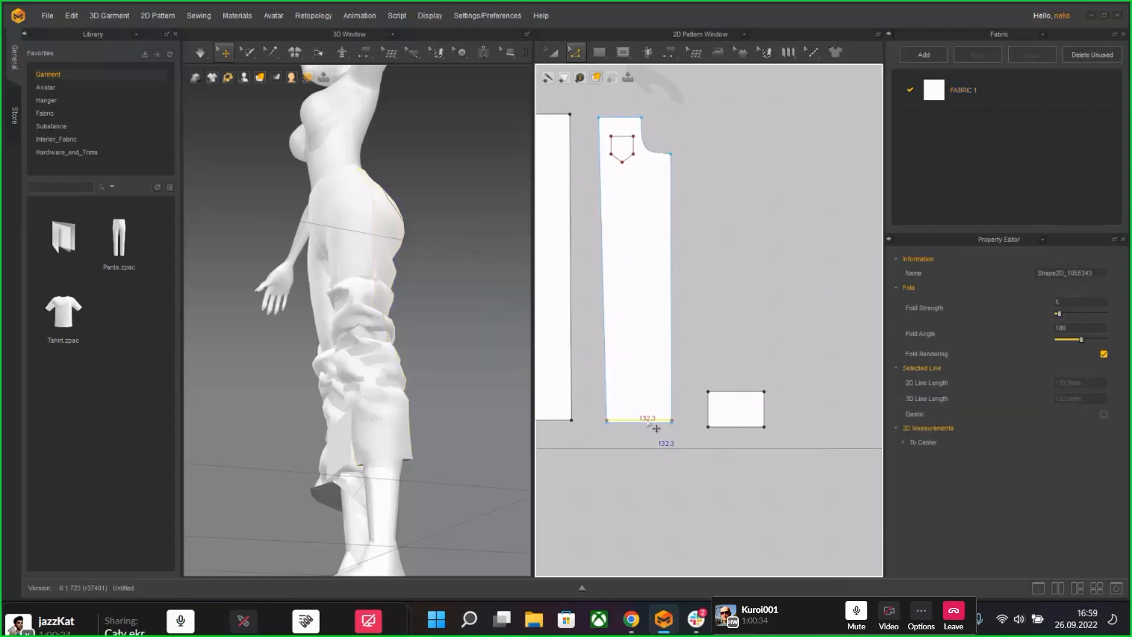
{"action": "left_click_drag", "start_coordinate": [656, 428], "coordinate": [654, 401]}
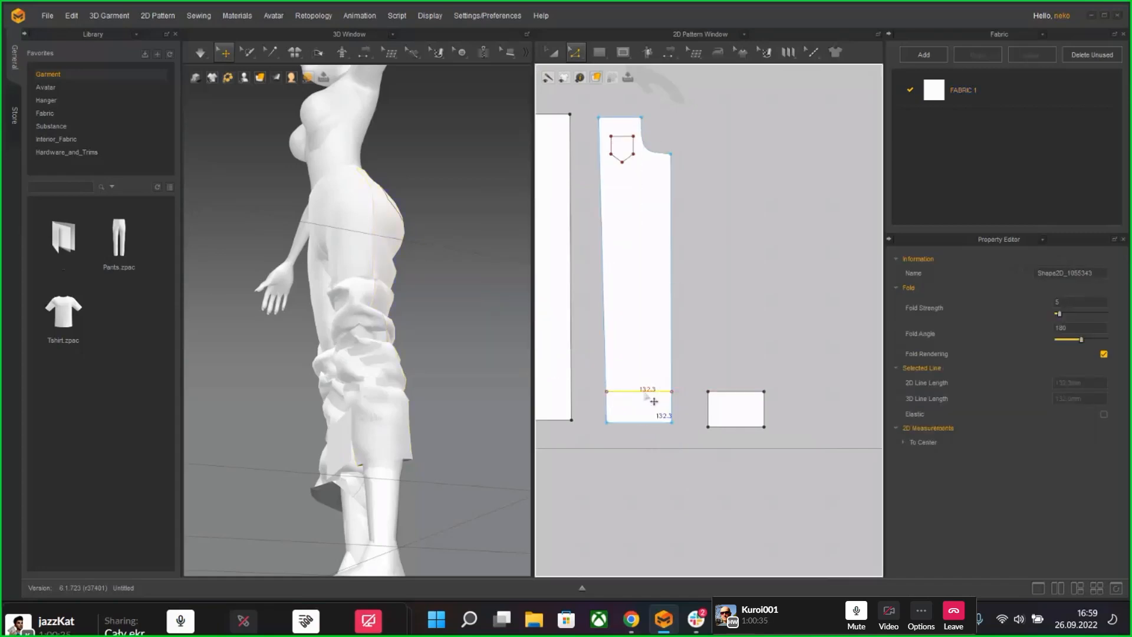
{"action": "left_click", "coordinate": [672, 443]}
Step: Move the rectangular piece in 3D closer to the front of the trouser hems, checking it from the side
{"action": "right_click_drag", "start_coordinate": [467, 467], "coordinate": [419, 460]}
{"action": "left_click_drag", "start_coordinate": [403, 426], "coordinate": [393, 415]}
{"action": "right_click_drag", "start_coordinate": [392, 415], "coordinate": [348, 422]}
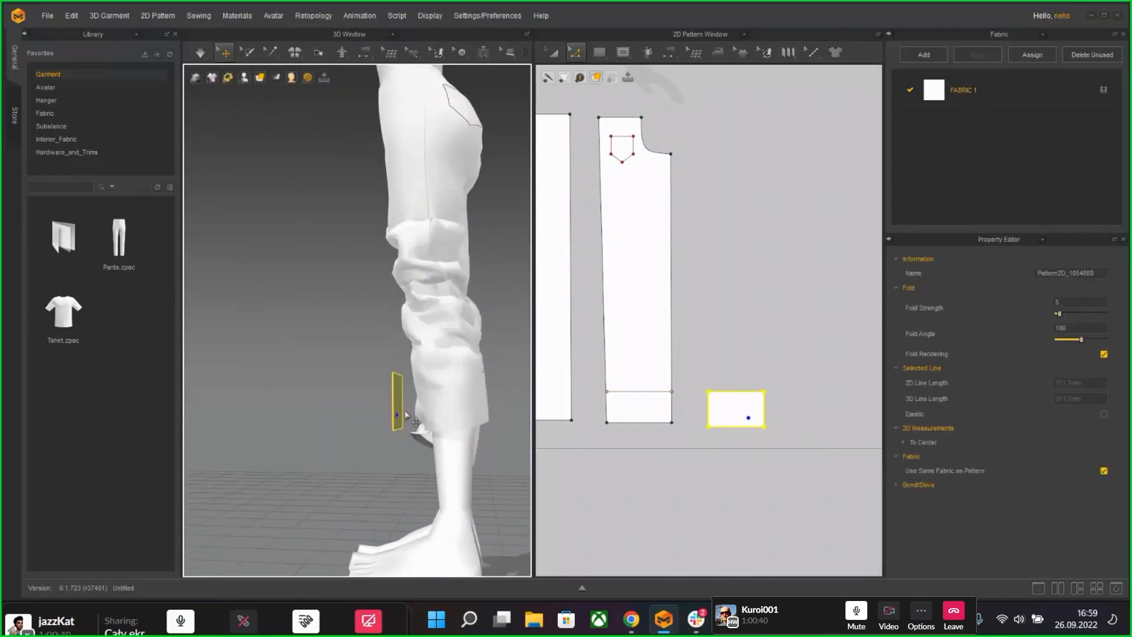
{"action": "left_click_drag", "start_coordinate": [397, 412], "coordinate": [414, 412]}
{"action": "right_click_drag", "start_coordinate": [413, 414], "coordinate": [460, 408]}
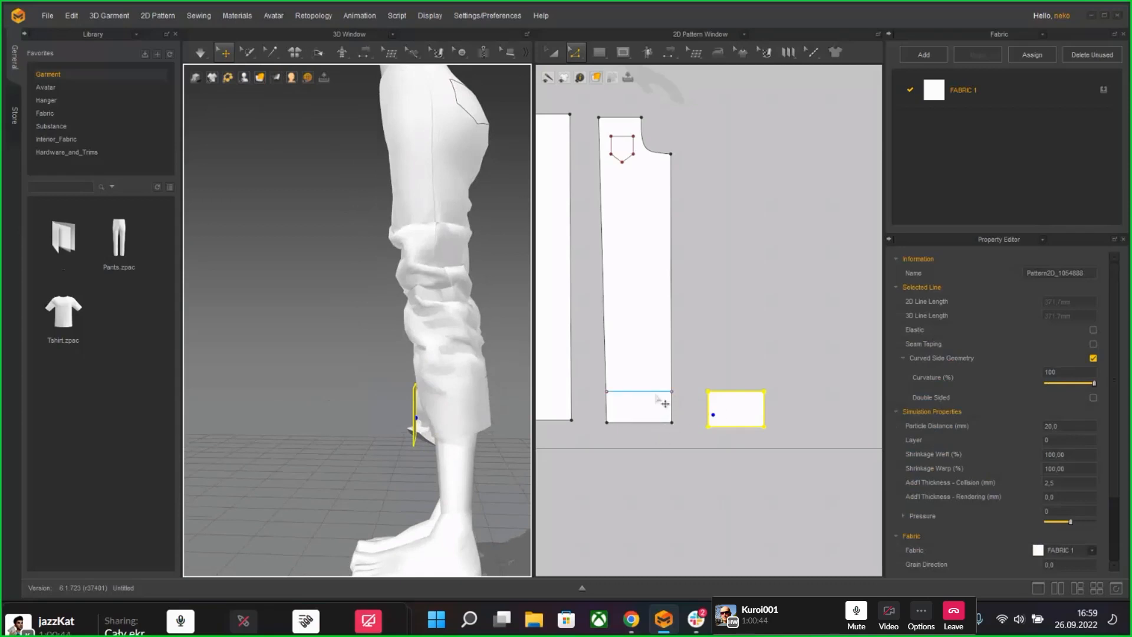
Step: Sew the rectangle's upper edge to the back left-leg piece's internal line and its lower edge to that piece's hem
{"action": "scroll", "coordinate": [661, 401], "scroll_direction": "up", "scroll_amount": 3}
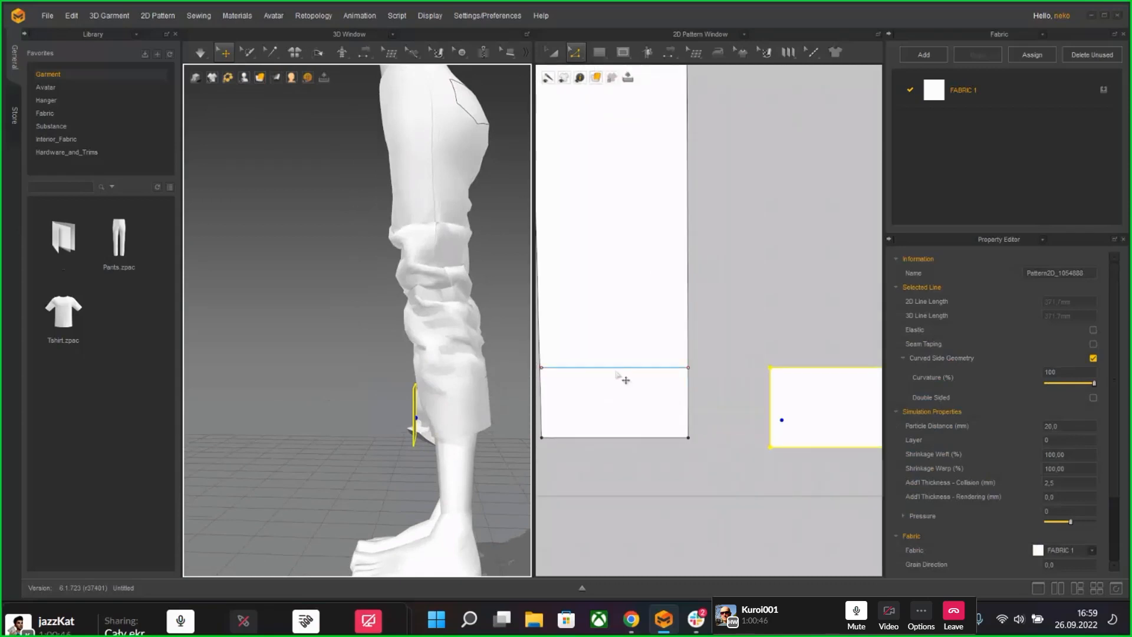
{"action": "left_click", "coordinate": [617, 372]}
{"action": "scroll", "coordinate": [629, 384], "scroll_direction": "down", "scroll_amount": 5}
{"action": "scroll", "coordinate": [634, 387], "scroll_direction": "up", "scroll_amount": 4}
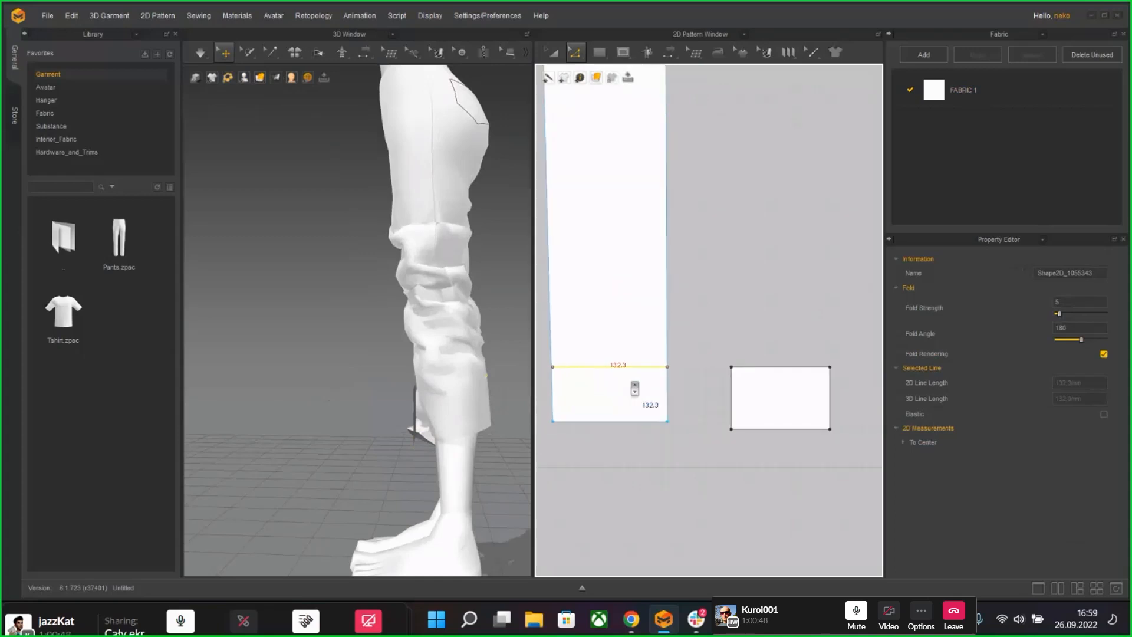
{"action": "scroll", "coordinate": [706, 387], "scroll_direction": "down", "scroll_amount": 1}
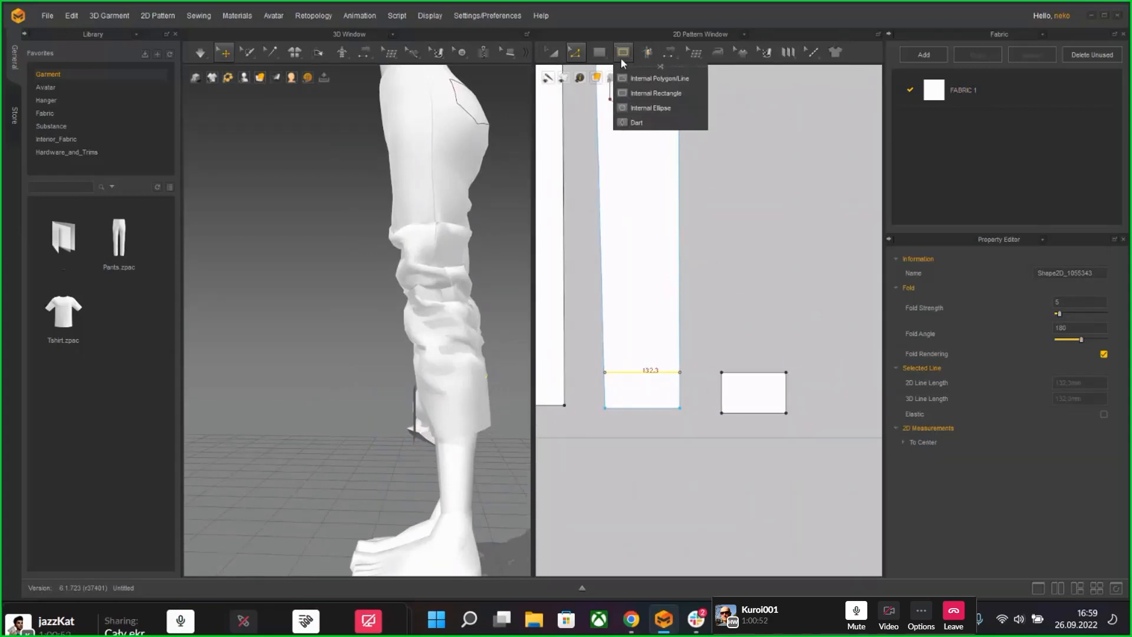
{"action": "left_click", "coordinate": [672, 55]}
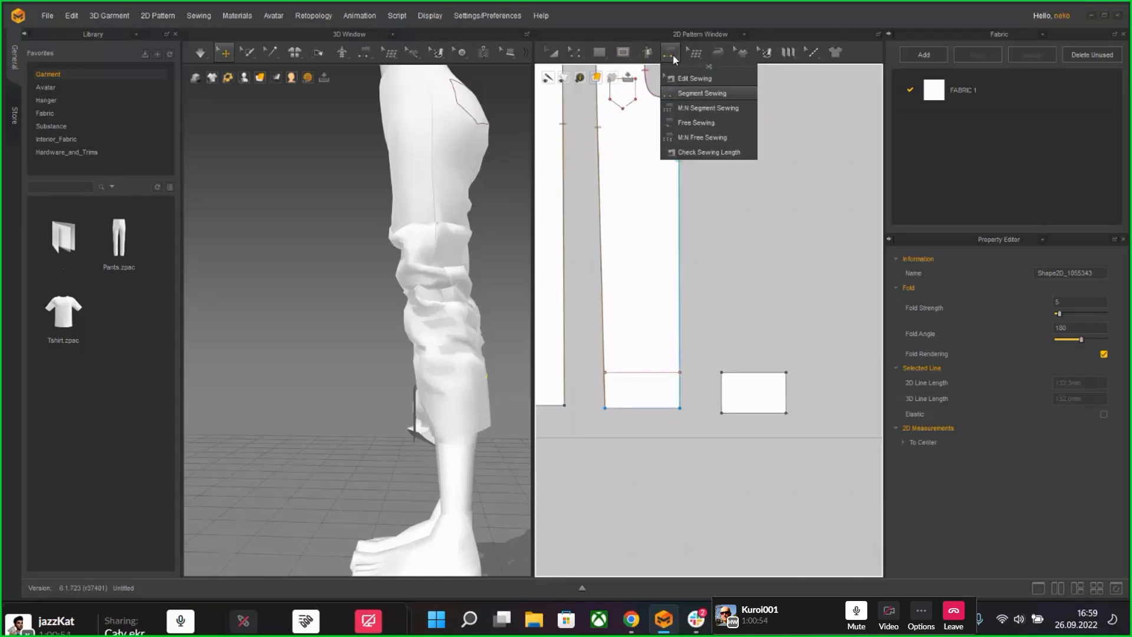
{"action": "left_click", "coordinate": [737, 372]}
{"action": "left_click", "coordinate": [627, 372]}
{"action": "left_click", "coordinate": [750, 414]}
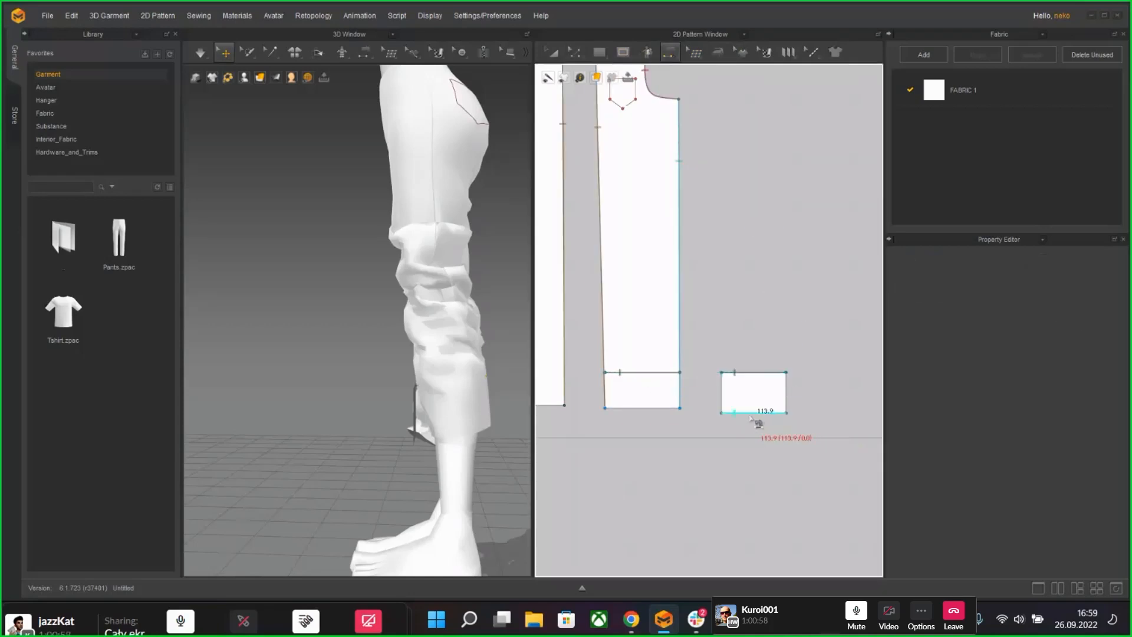
{"action": "left_click", "coordinate": [642, 414]}
Step: Simulate the garment and pull the left trouser leg's hem so the sewn cuff piece settles around the calf
{"action": "key", "text": "space"}
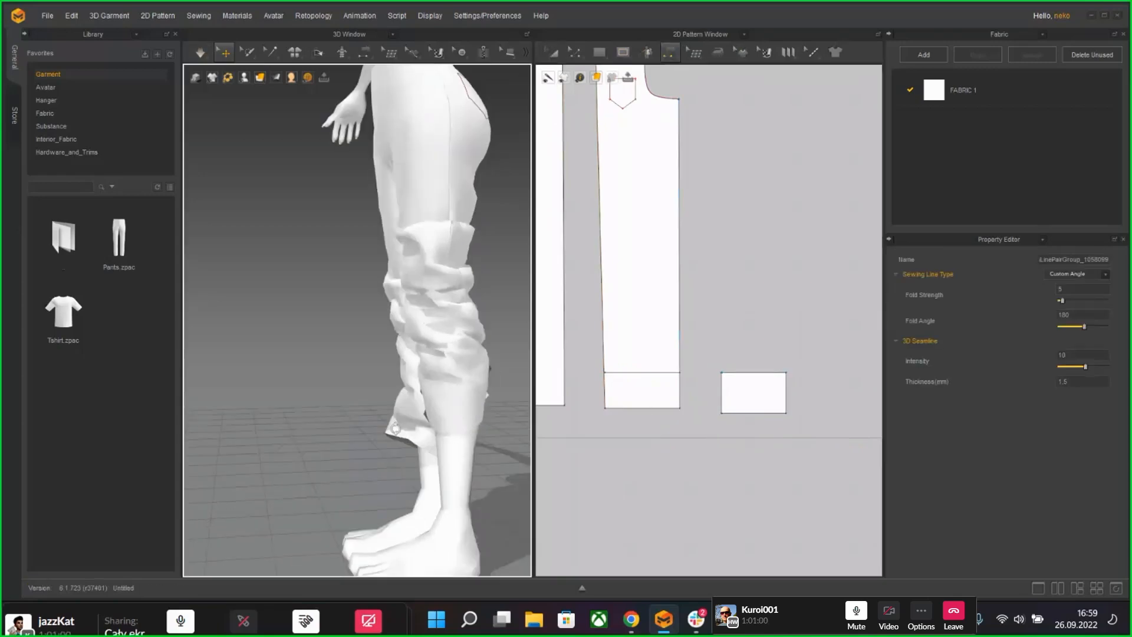
{"action": "left_click", "coordinate": [416, 405]}
{"action": "left_click_drag", "start_coordinate": [443, 418], "coordinate": [377, 395]}
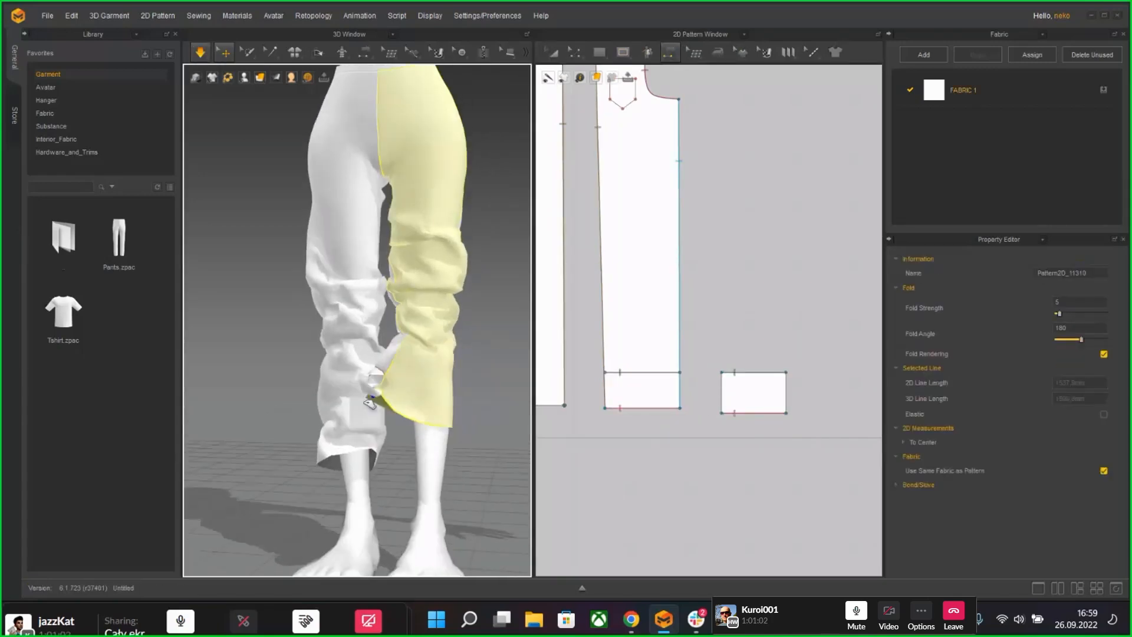
{"action": "middle_click_drag", "start_coordinate": [732, 341], "coordinate": [795, 340]}
{"action": "right_click_drag", "start_coordinate": [477, 394], "coordinate": [323, 392]}
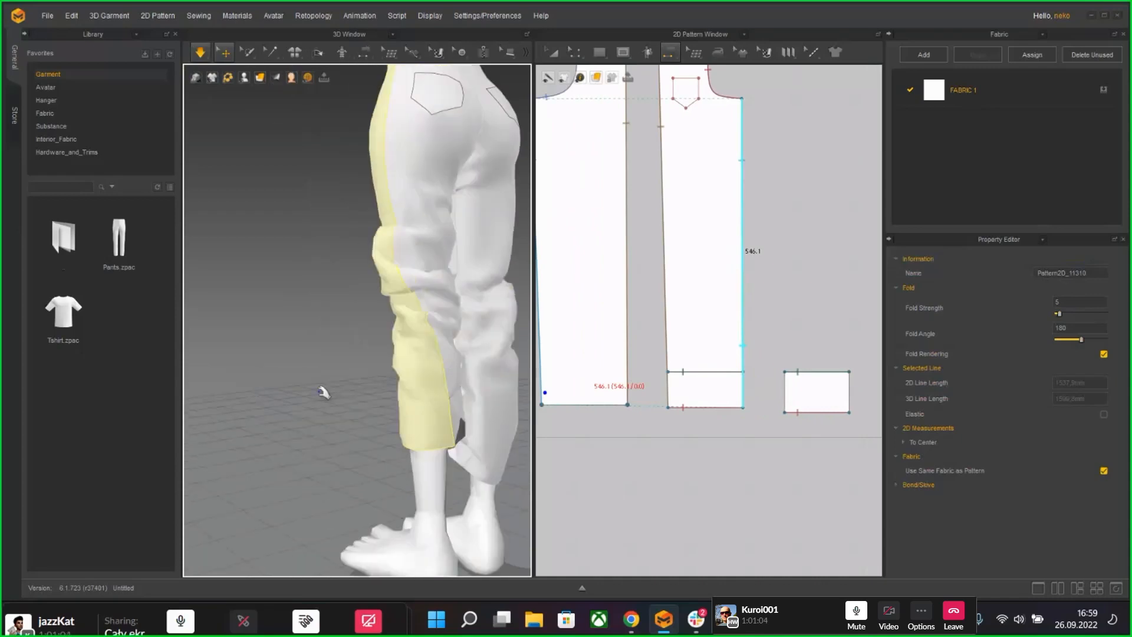
{"action": "left_click_drag", "start_coordinate": [464, 424], "coordinate": [388, 426]}
{"action": "key", "text": "space"}
{"action": "right_click_drag", "start_coordinate": [388, 425], "coordinate": [700, 463]}
{"action": "key", "text": "space"}
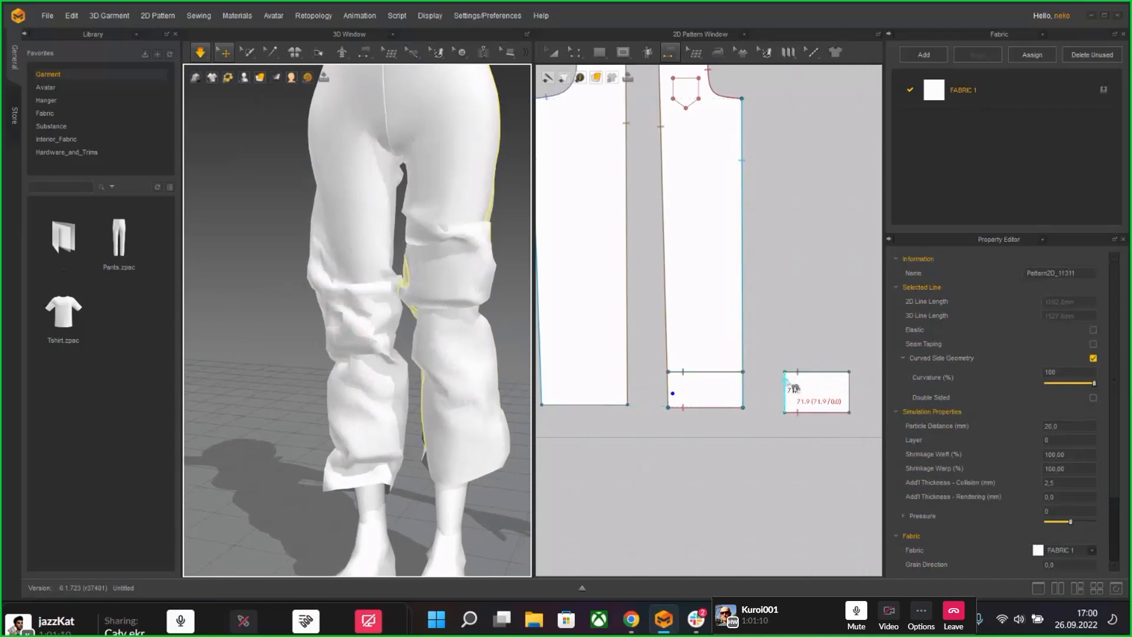
Step: Offset the front left-leg piece's hem as an internal line and raise it level with the back piece's internal line
{"action": "scroll", "coordinate": [783, 379], "scroll_direction": "up", "scroll_amount": 3}
{"action": "scroll", "coordinate": [779, 396], "scroll_direction": "down", "scroll_amount": 4}
{"action": "middle_click_drag", "start_coordinate": [678, 335], "coordinate": [722, 331]}
{"action": "left_click", "coordinate": [553, 54]}
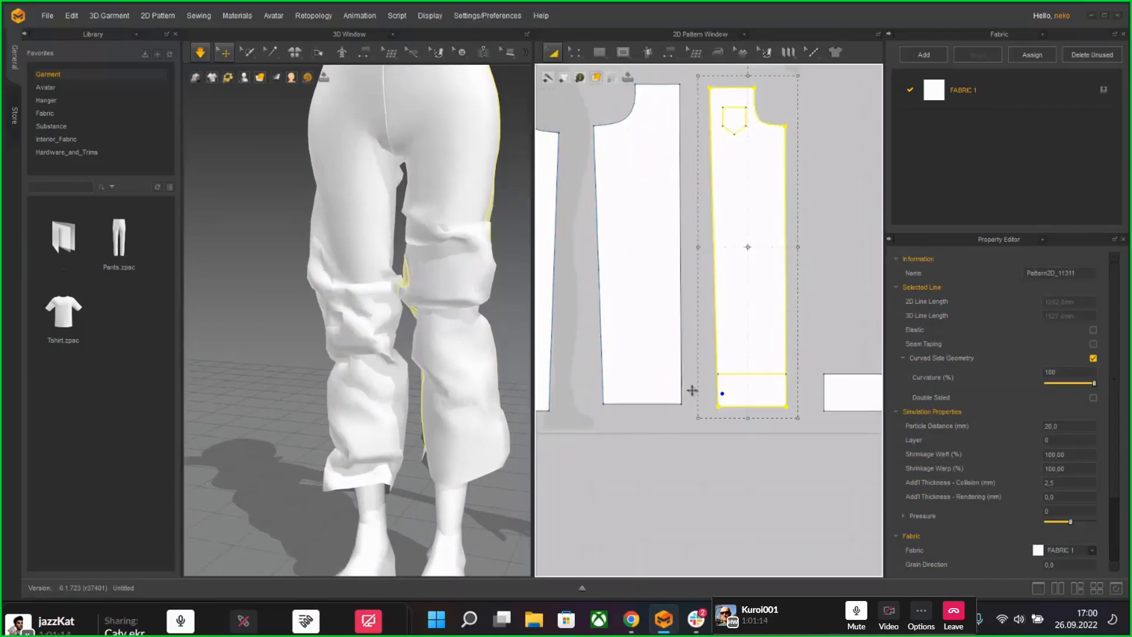
{"action": "left_click", "coordinate": [575, 53]}
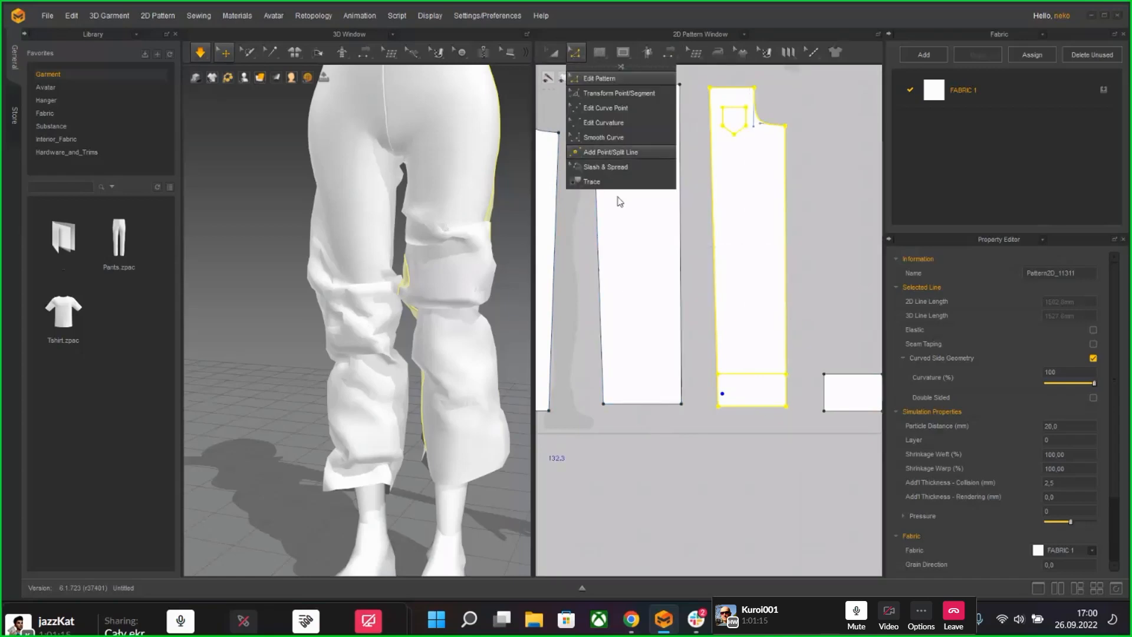
{"action": "right_click", "coordinate": [650, 404]}
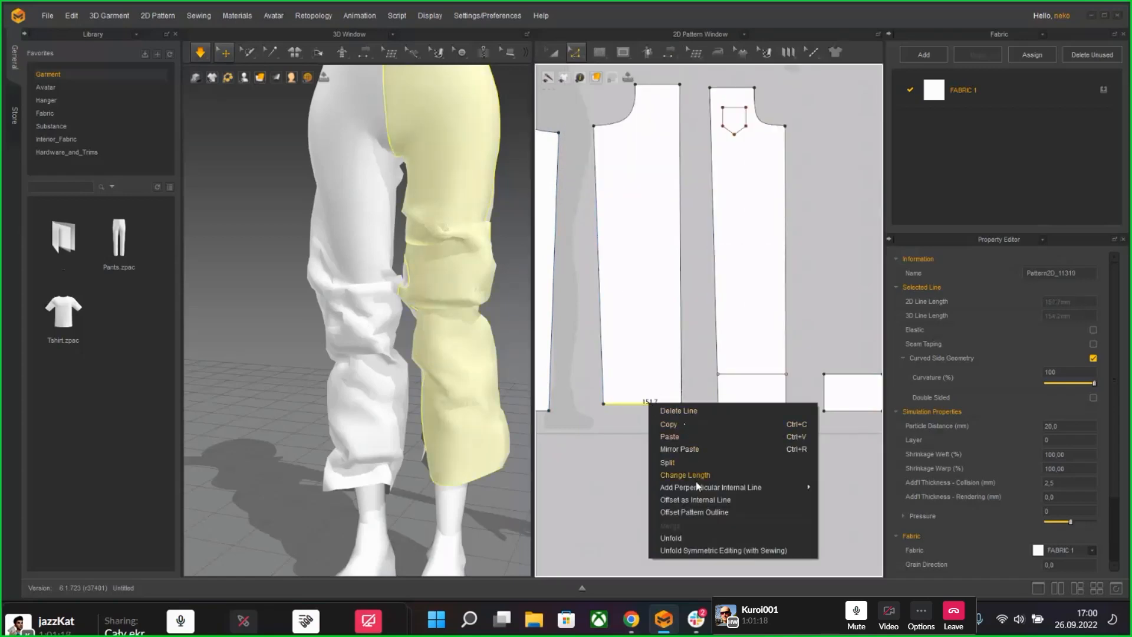
{"action": "left_click", "coordinate": [696, 501]}
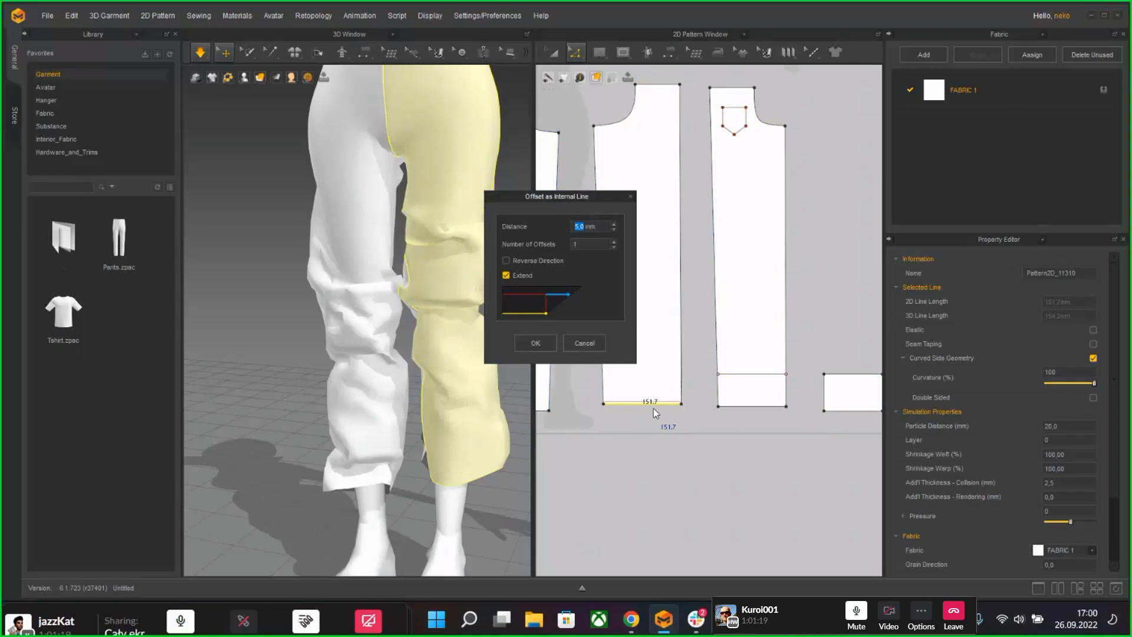
{"action": "left_click", "coordinate": [535, 345]}
{"action": "left_click_drag", "start_coordinate": [655, 402], "coordinate": [652, 375]}
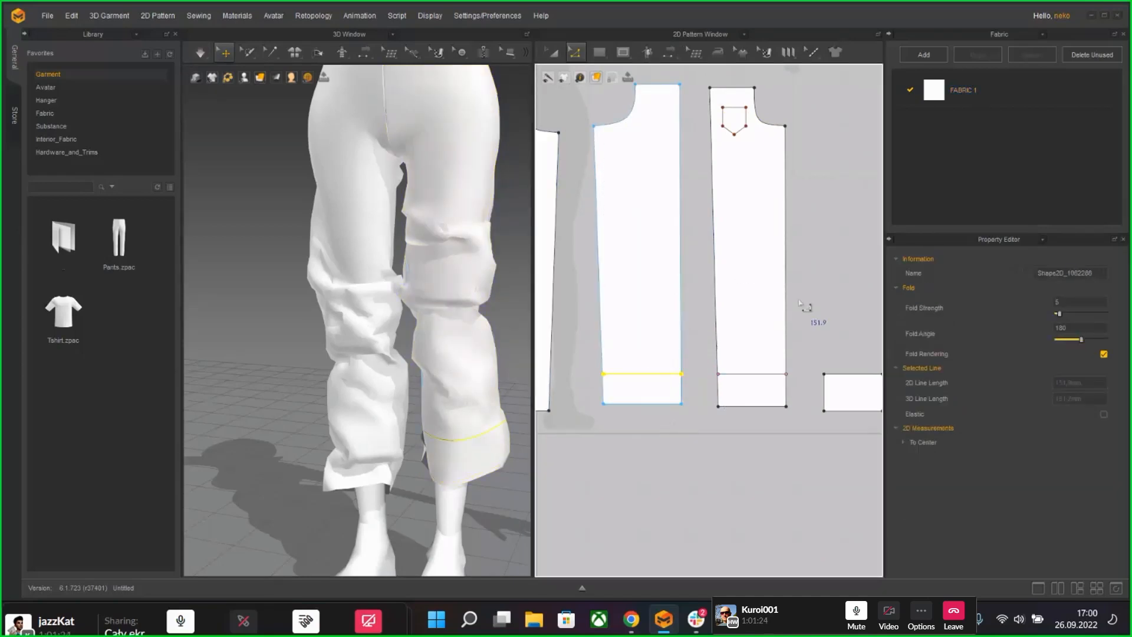
Step: Draw a second rectangular pattern piece about 150 × 70 mm below the front left-leg piece's hem
{"action": "left_click", "coordinate": [600, 53]}
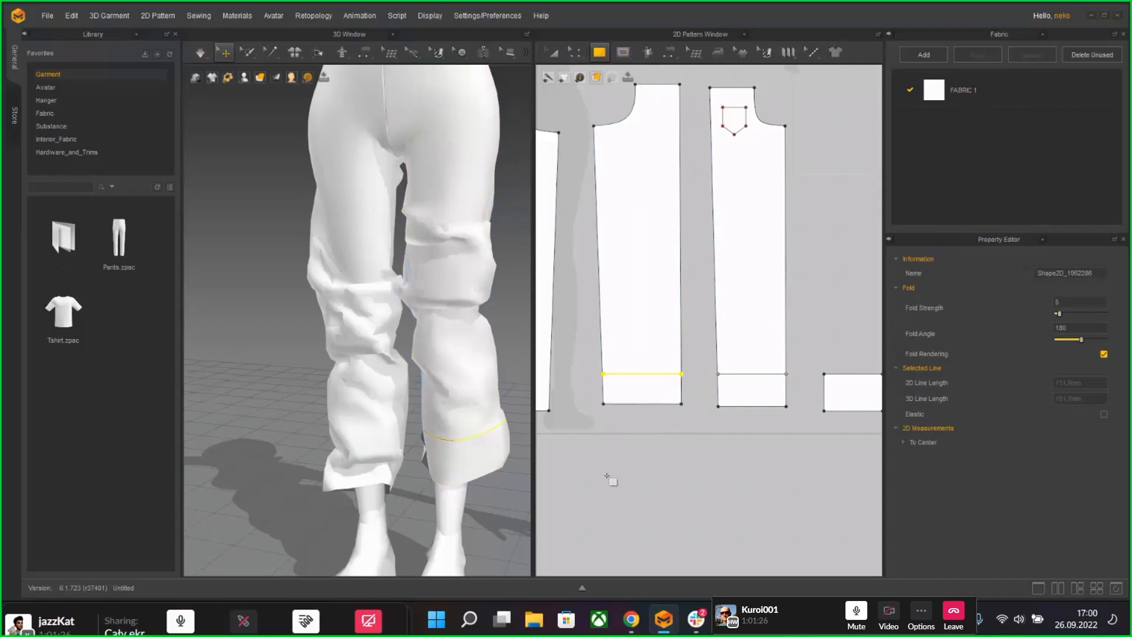
{"action": "left_click_drag", "start_coordinate": [606, 476], "coordinate": [688, 435]}
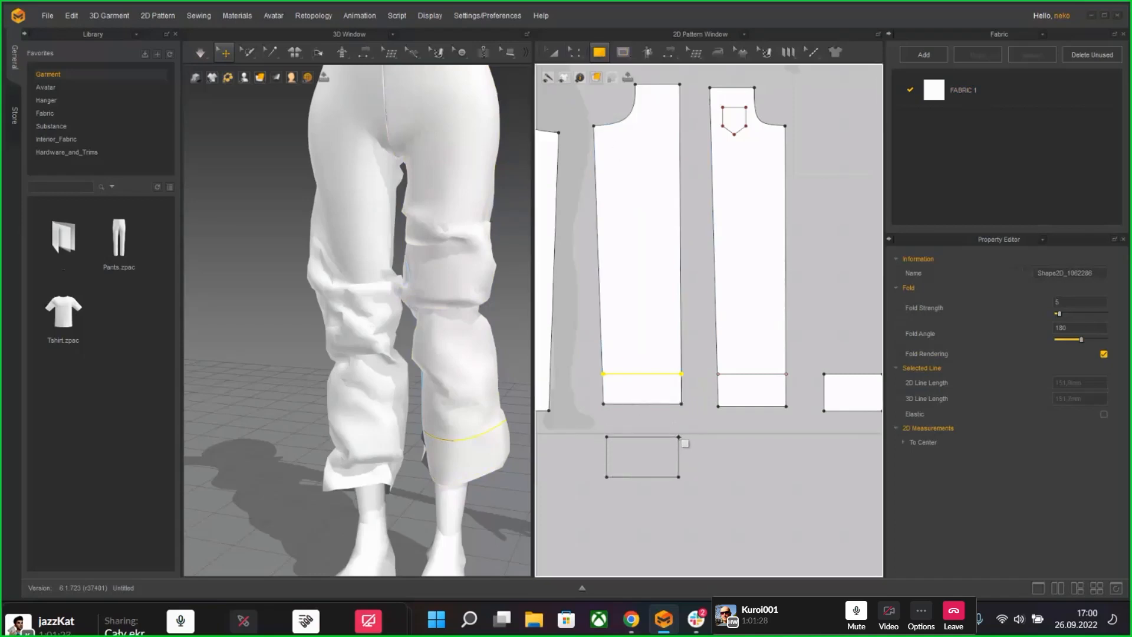
{"action": "left_click_drag", "start_coordinate": [684, 441], "coordinate": [684, 441]}
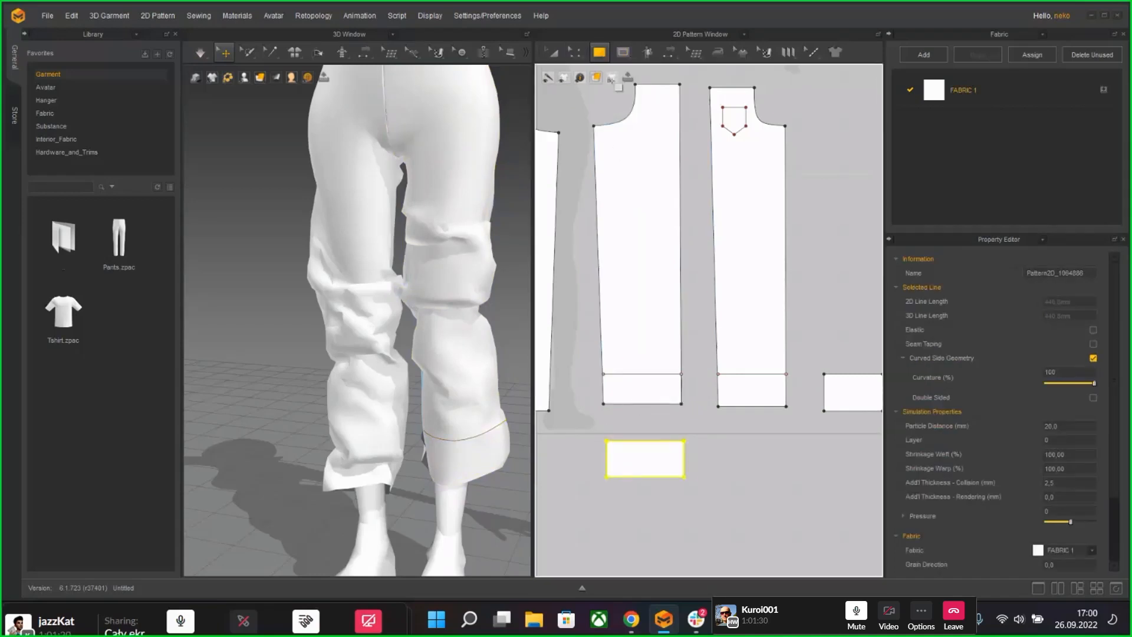
{"action": "left_click", "coordinate": [574, 54]}
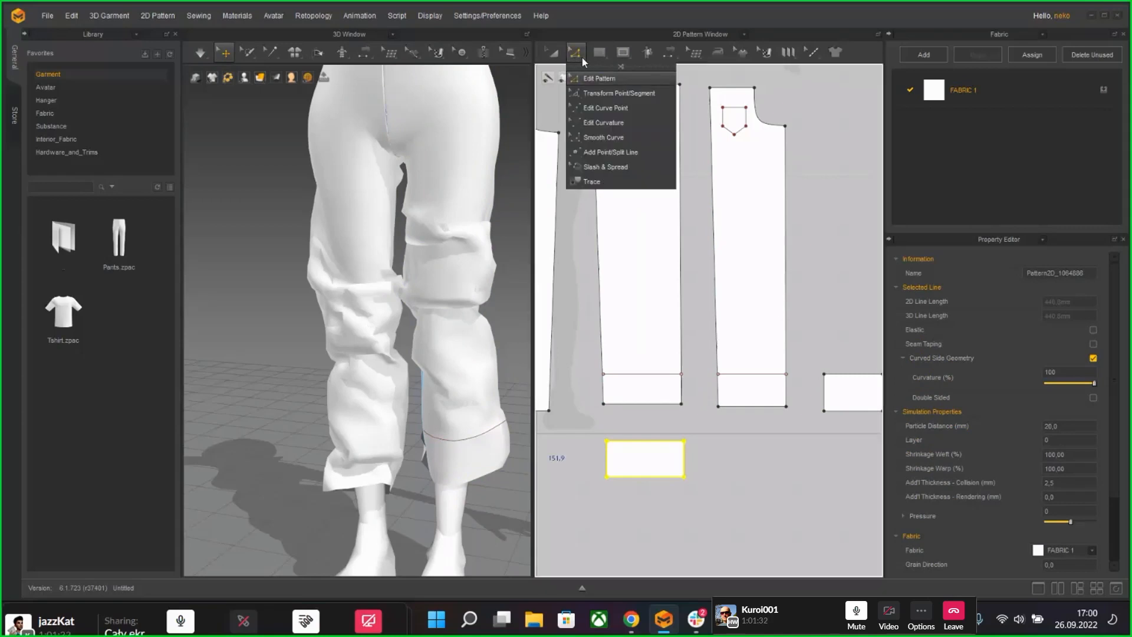
{"action": "left_click", "coordinate": [611, 96]}
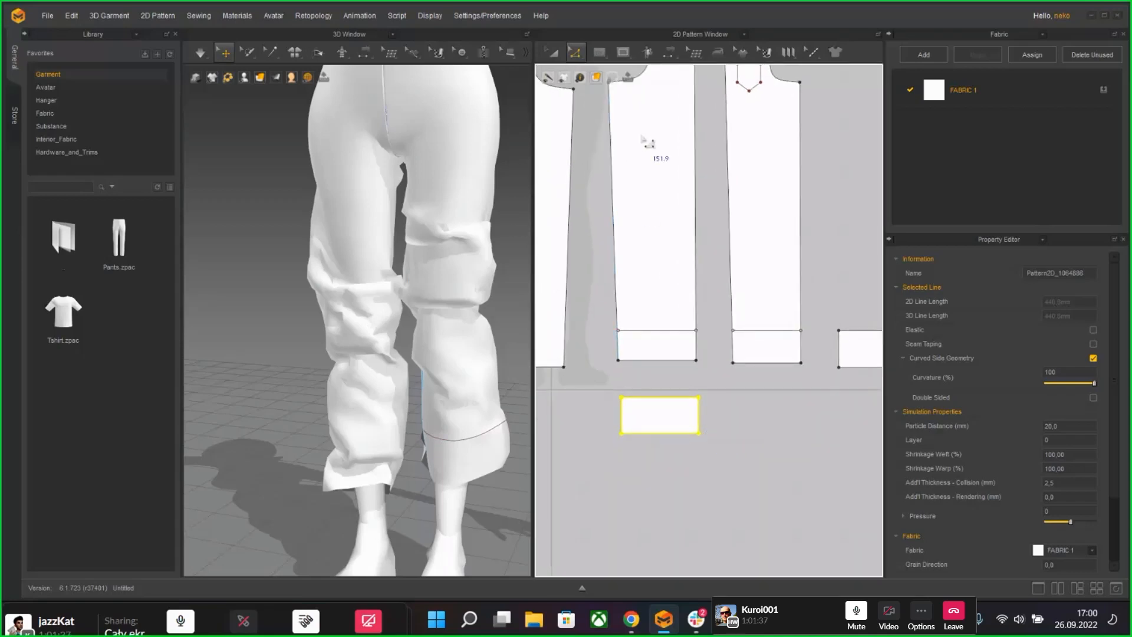
Step: Sew the second rectangle's upper edge to the front left-leg piece's internal line and its lower edge to that piece's hem
{"action": "left_click", "coordinate": [604, 54]}
{"action": "left_click", "coordinate": [666, 53]}
{"action": "middle_click_drag", "start_coordinate": [631, 247], "coordinate": [688, 310]}
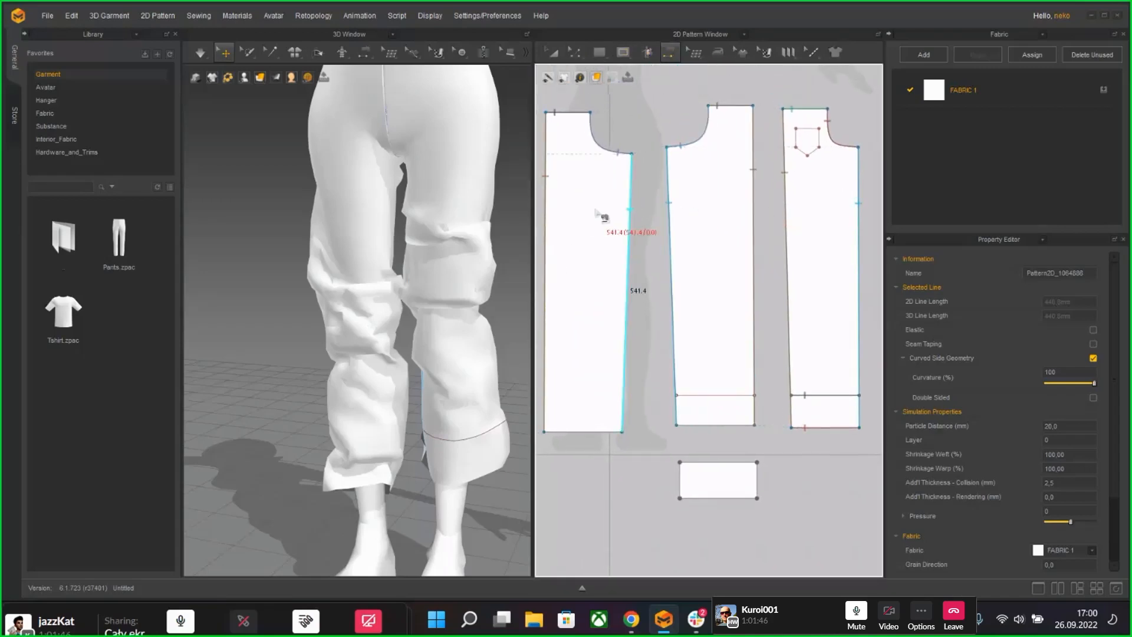
{"action": "middle_click_drag", "start_coordinate": [708, 432], "coordinate": [758, 355]}
{"action": "right_click_drag", "start_coordinate": [295, 432], "coordinate": [308, 379]}
{"action": "left_click", "coordinate": [737, 386]}
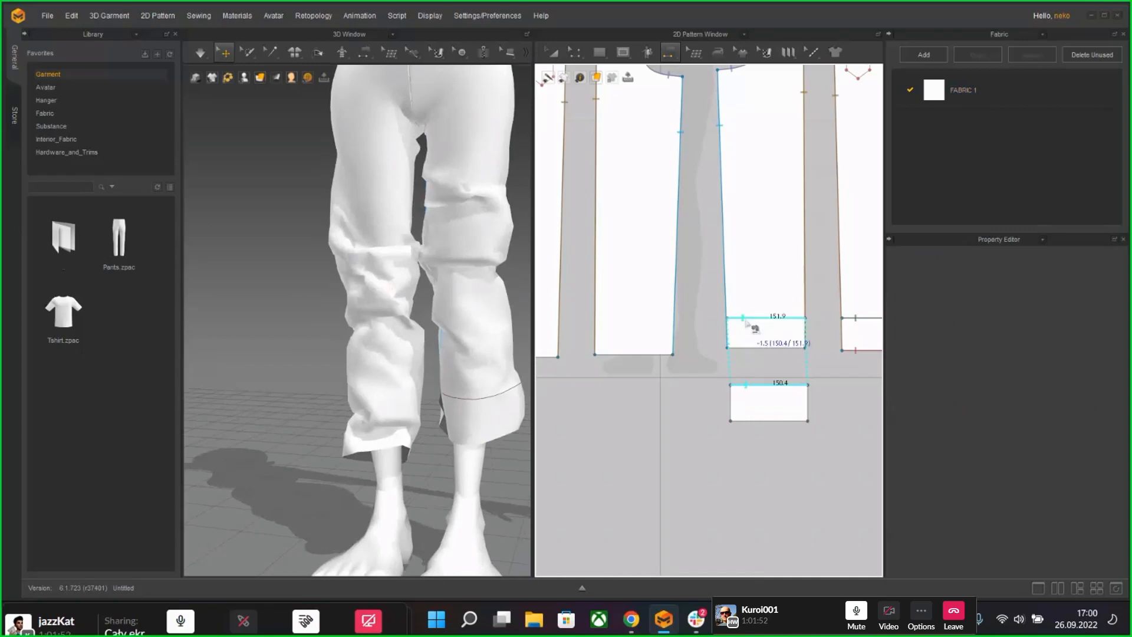
{"action": "left_click", "coordinate": [751, 348]}
Step: Simulate the garment and pull the front cuff piece into place over the left trouser hem
{"action": "key", "text": "space"}
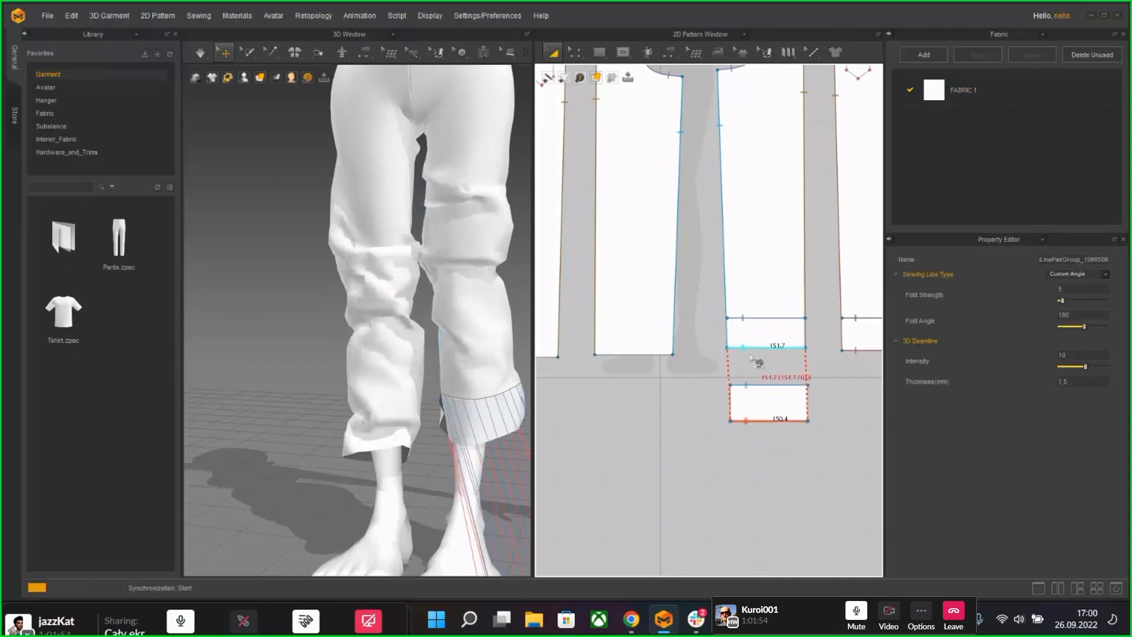
{"action": "right_click_drag", "start_coordinate": [432, 488], "coordinate": [399, 422]}
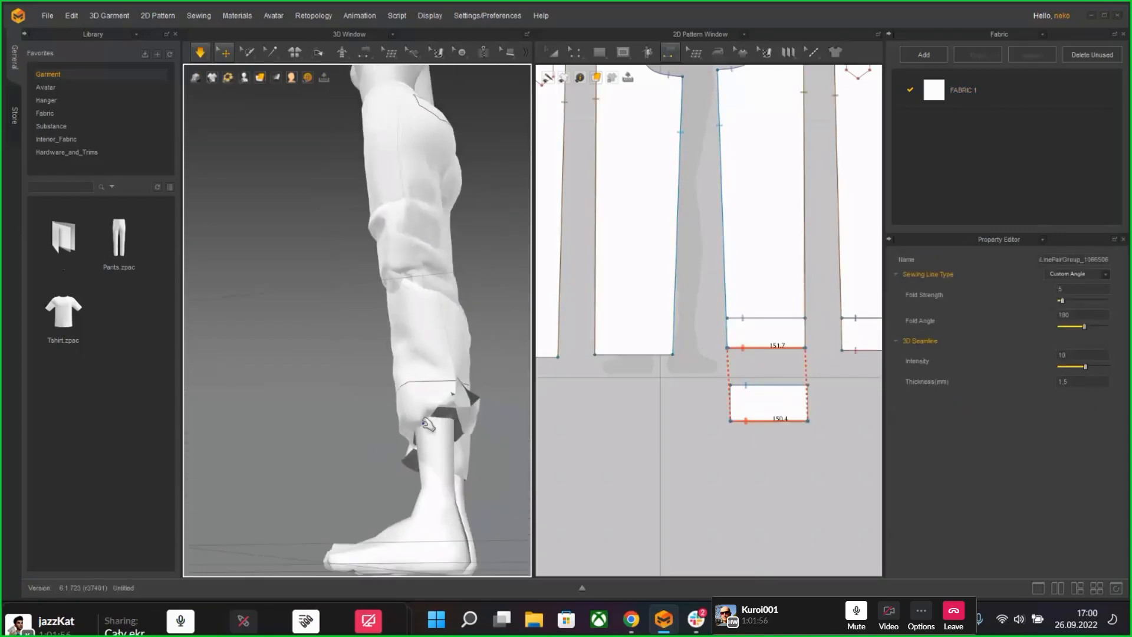
{"action": "left_click", "coordinate": [398, 421]}
{"action": "mouse_move", "coordinate": [398, 420]}
{"action": "left_mouse_down"}
{"action": "mouse_move", "coordinate": [369, 406]}
{"action": "mouse_move", "coordinate": [389, 413]}
{"action": "left_mouse_up"}
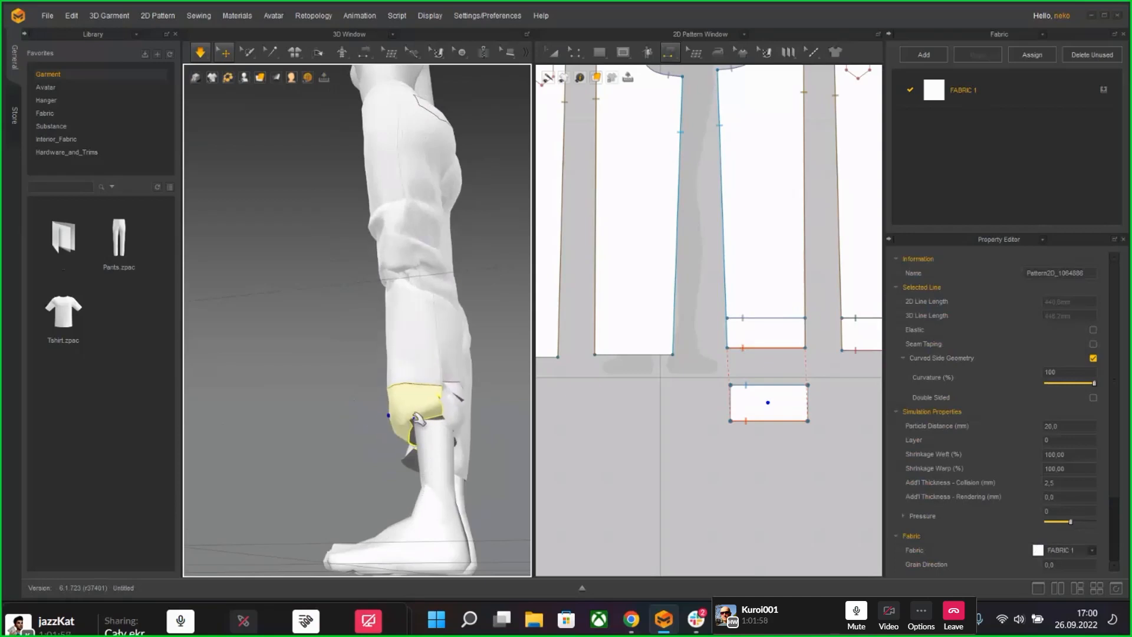
{"action": "key", "text": "space"}
{"action": "right_click_drag", "start_coordinate": [389, 416], "coordinate": [354, 425]}
{"action": "key", "text": "space"}
Step: Sew both short sides of the front cuff rectangle to the matching short sides of the back cuff rectangle
{"action": "middle_click_drag", "start_coordinate": [761, 422], "coordinate": [572, 420]}
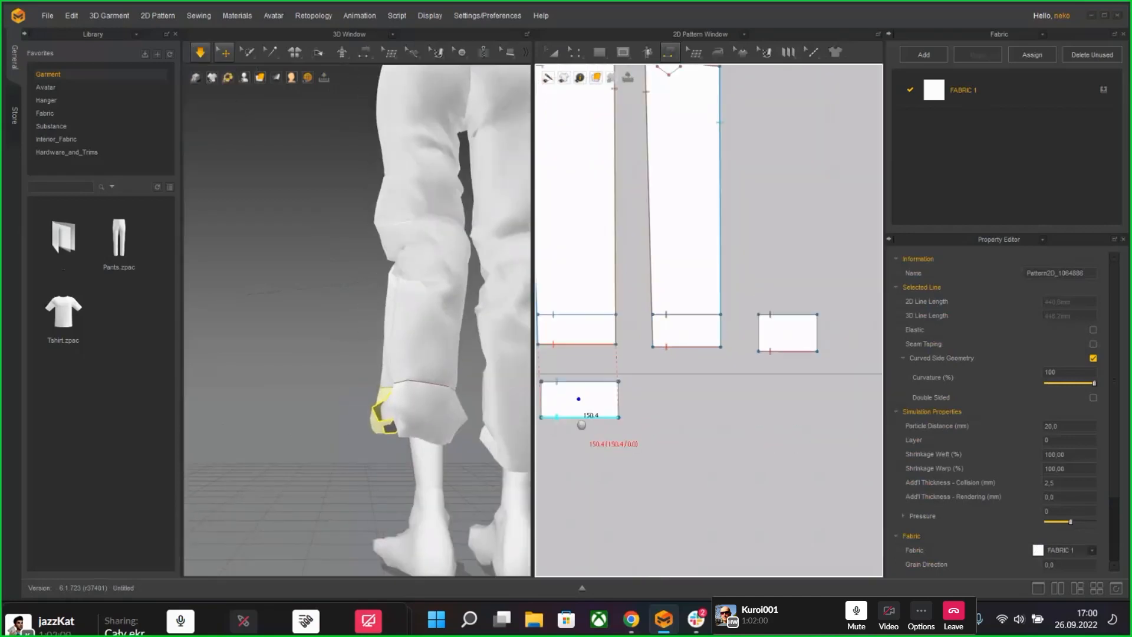
{"action": "left_click", "coordinate": [620, 392]}
{"action": "left_click", "coordinate": [758, 330]}
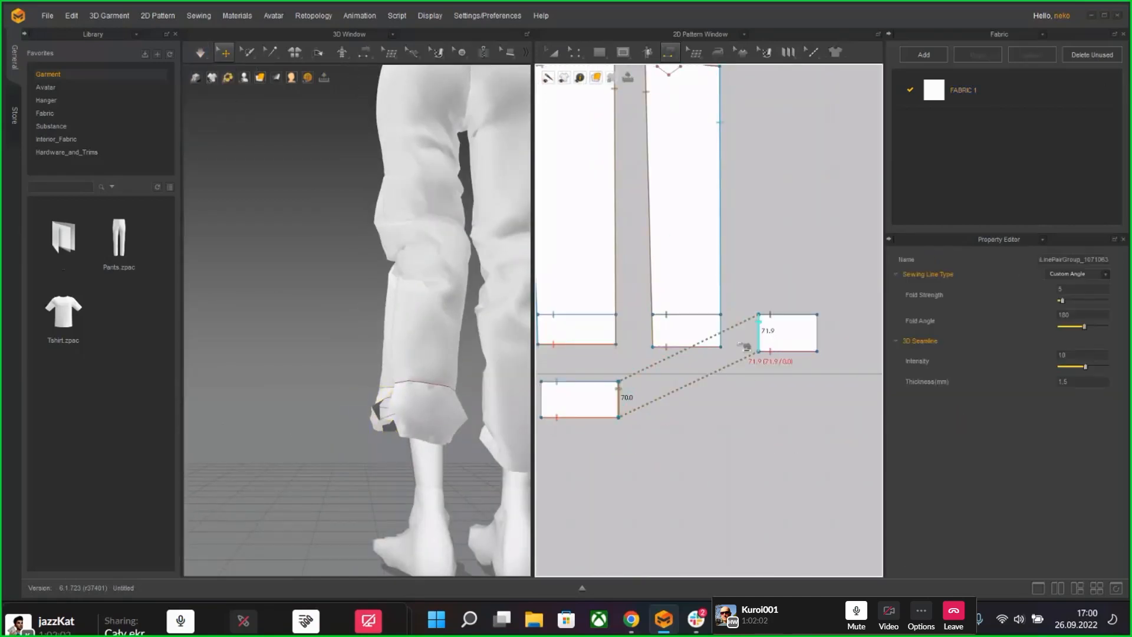
{"action": "right_click_drag", "start_coordinate": [380, 407], "coordinate": [701, 407]}
{"action": "right_click_drag", "start_coordinate": [429, 435], "coordinate": [384, 435]}
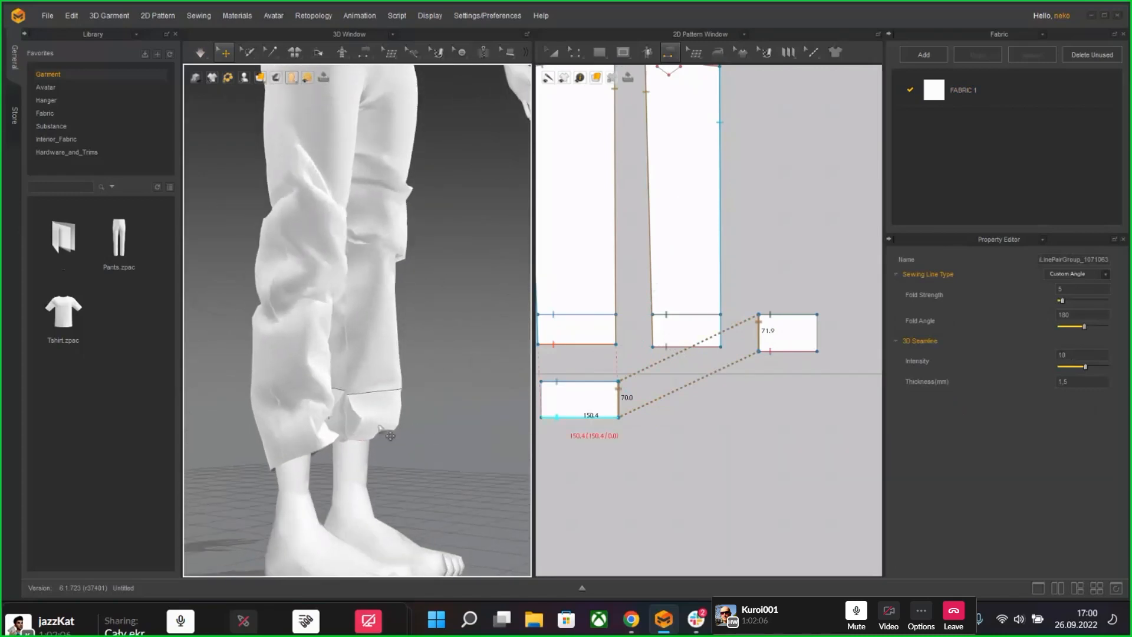
{"action": "left_click", "coordinate": [545, 396]}
{"action": "left_click", "coordinate": [816, 328]}
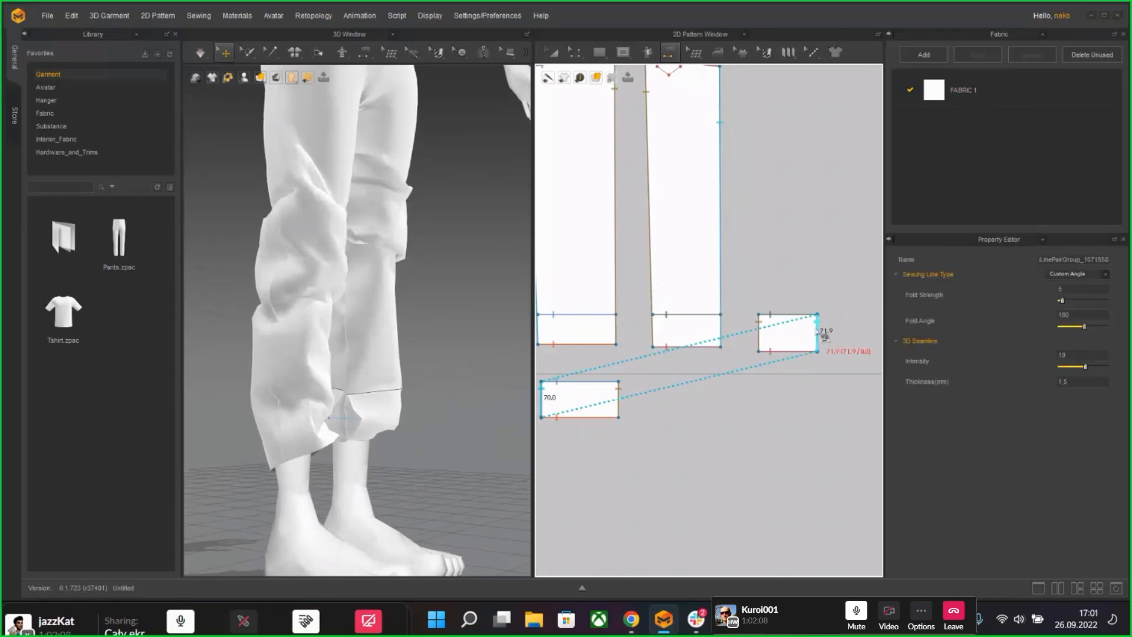
Step: Simulate the joined cuff, adjust its front on the left leg, and inspect it up close
{"action": "key", "text": "a"}
{"action": "key", "text": "space"}
{"action": "right_click_drag", "start_coordinate": [430, 442], "coordinate": [378, 434]}
{"action": "left_click", "coordinate": [379, 434]}
{"action": "right_click_drag", "start_coordinate": [448, 439], "coordinate": [497, 516]}
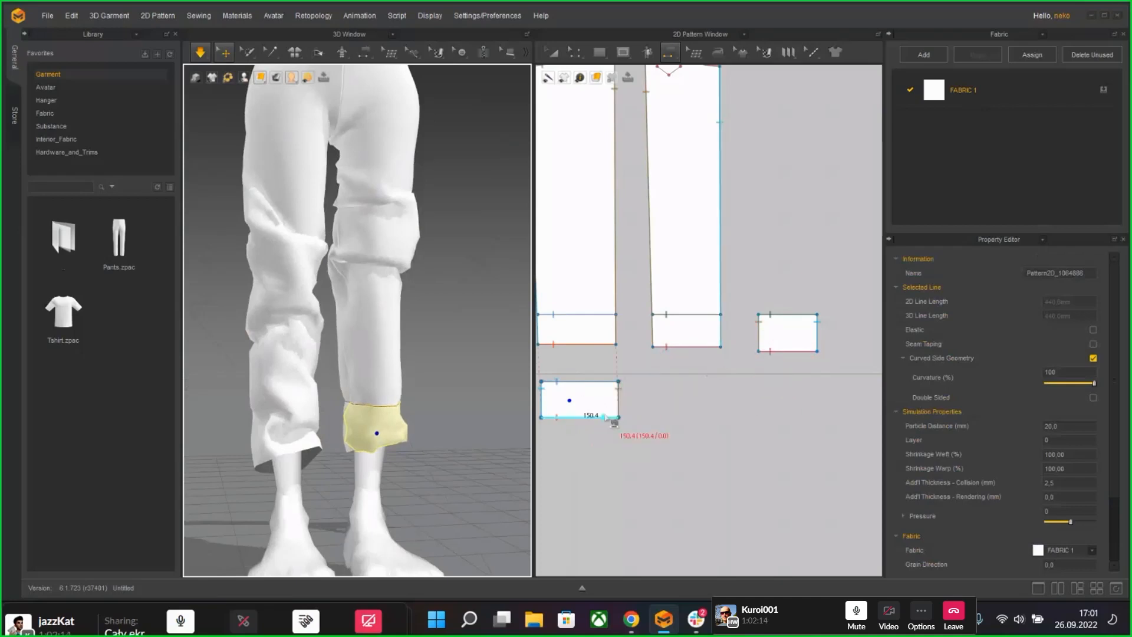
{"action": "right_click_drag", "start_coordinate": [394, 413], "coordinate": [374, 417]}
{"action": "middle_click_drag", "start_coordinate": [374, 417], "coordinate": [483, 436]}
{"action": "scroll", "coordinate": [484, 437], "scroll_direction": "up", "scroll_amount": 3}
{"action": "right_click_drag", "start_coordinate": [483, 439], "coordinate": [451, 479]}
{"action": "middle_click_drag", "start_coordinate": [452, 479], "coordinate": [303, 409]}
Step: Delete the seams joining the front and back cuff rectangles' upper edges to the internal lines, and rerun the simulation
{"action": "left_click", "coordinate": [576, 53]}
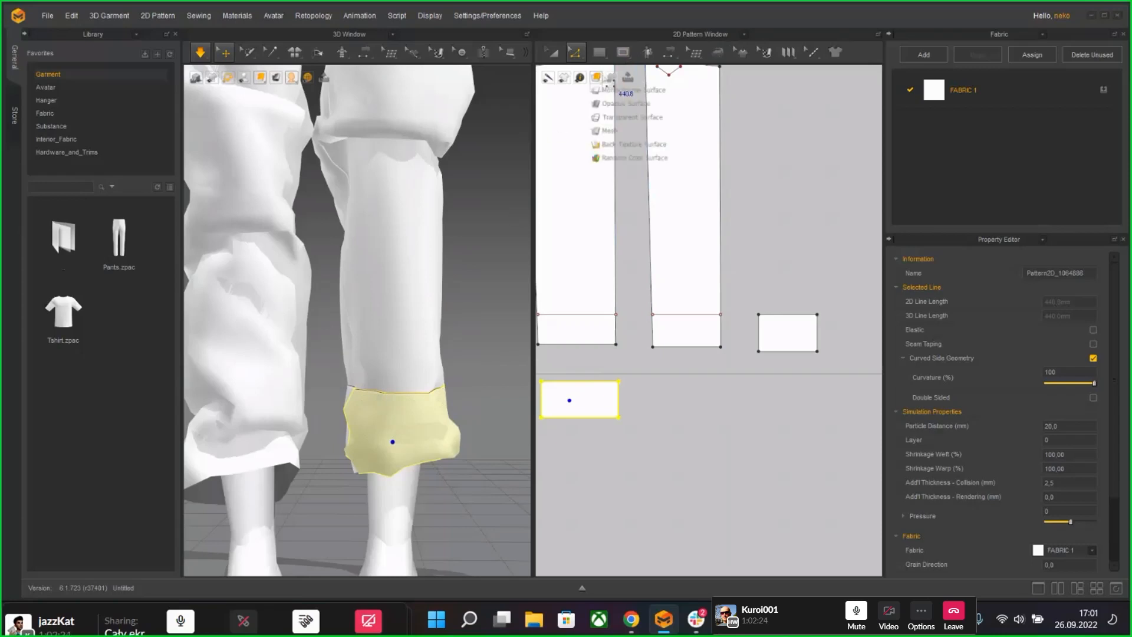
{"action": "mouse_move", "coordinate": [667, 54]}
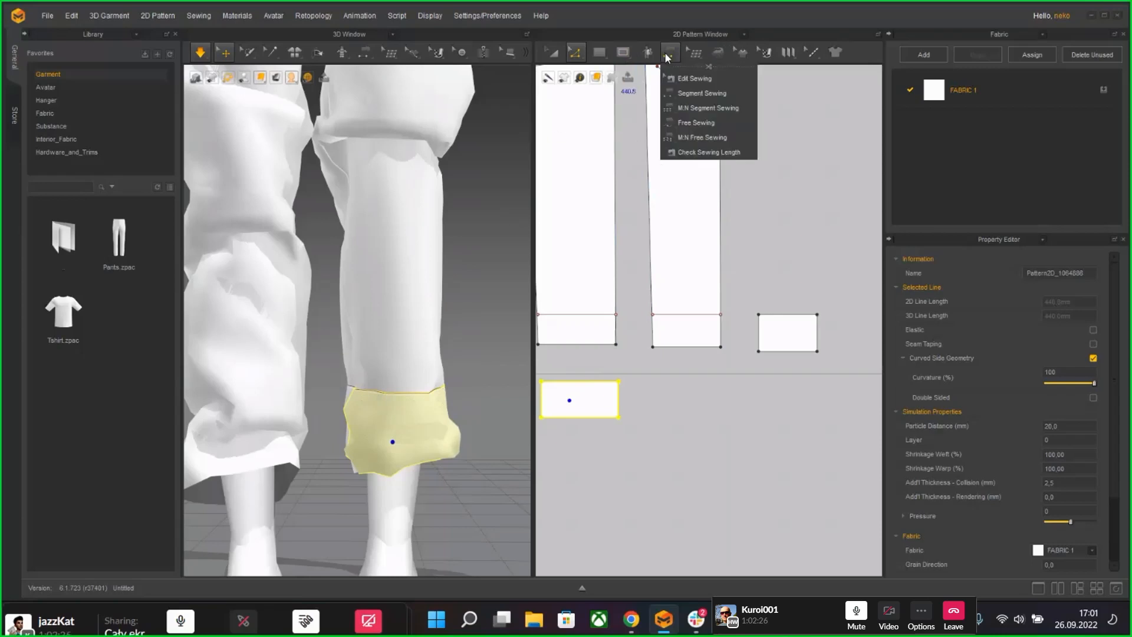
{"action": "left_click", "coordinate": [666, 54]}
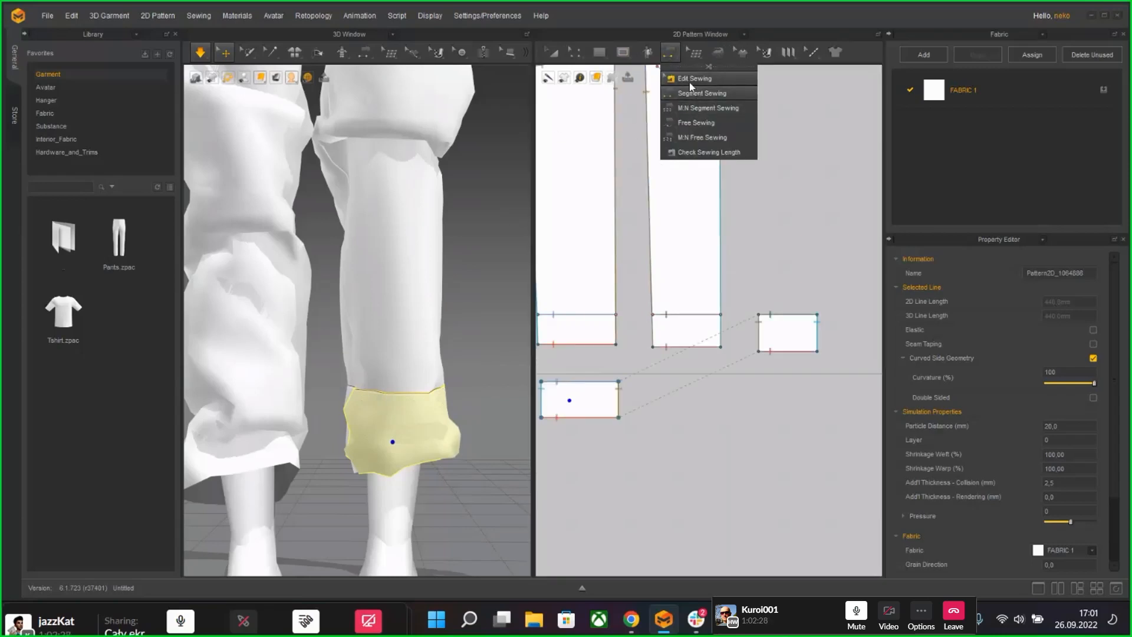
{"action": "left_click", "coordinate": [685, 124]}
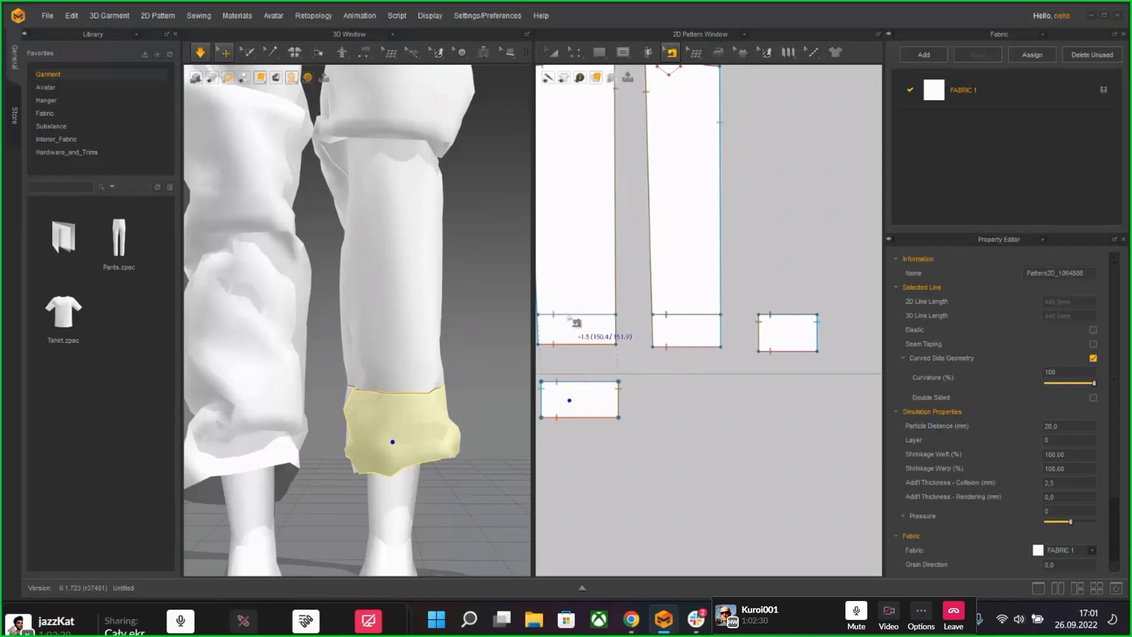
{"action": "left_click", "coordinate": [569, 317]}
{"action": "key", "text": "Delete"}
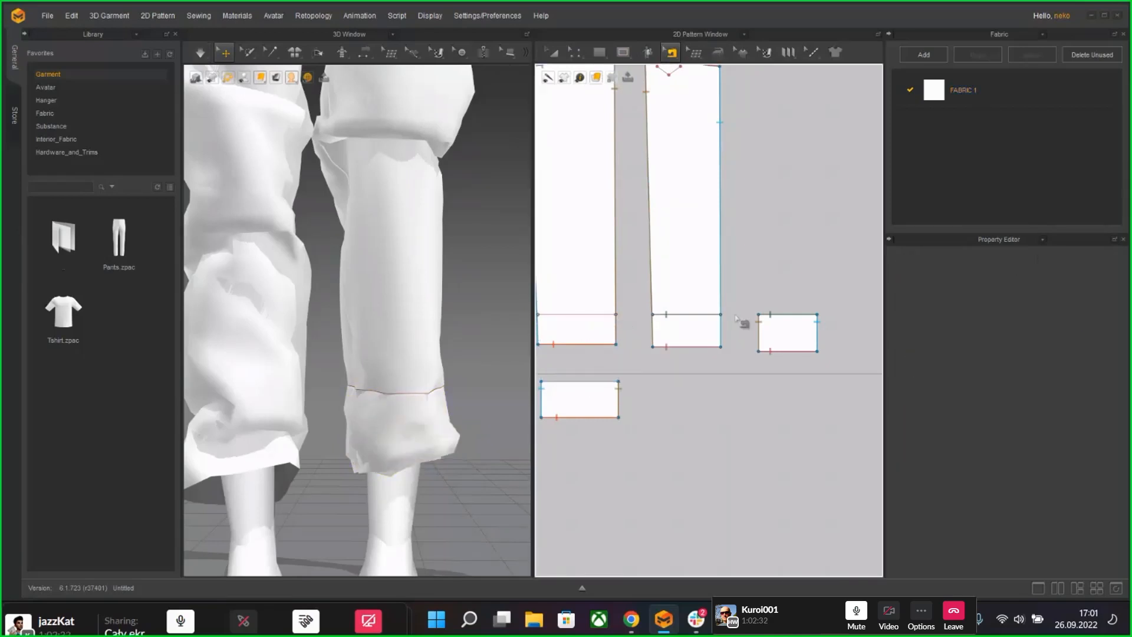
{"action": "left_click", "coordinate": [773, 320]}
{"action": "key", "text": "space"}
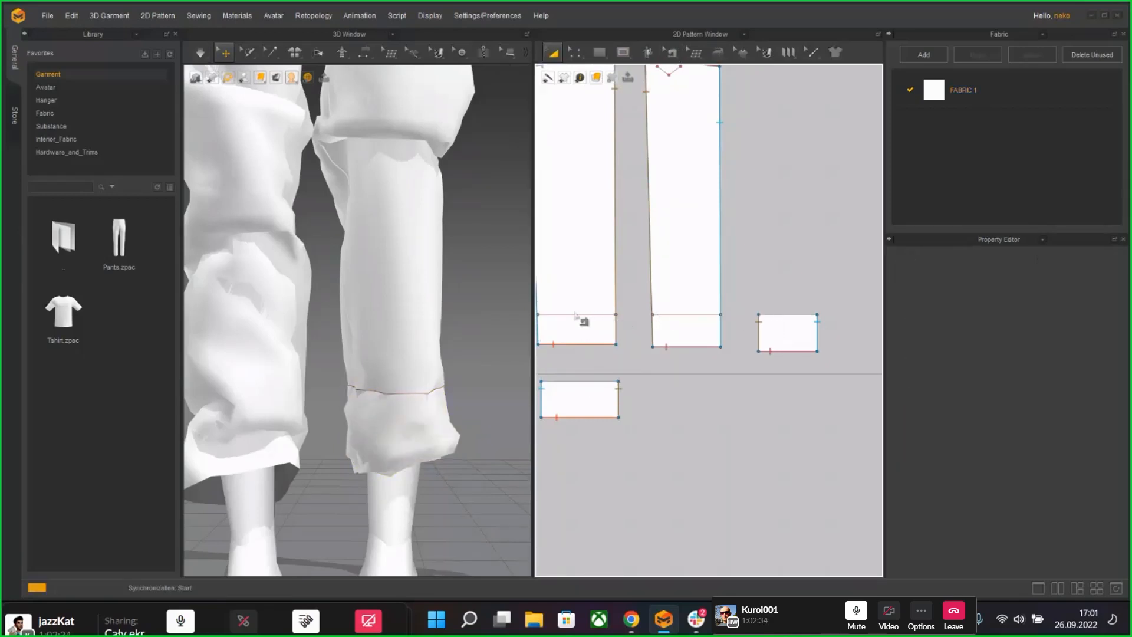
Step: Simulate the garment and pull the cuff's lower edge into place all around the left ankle
{"action": "scroll", "coordinate": [492, 346], "scroll_direction": "up", "scroll_amount": 5}
{"action": "right_click_drag", "start_coordinate": [492, 346], "coordinate": [246, 409]}
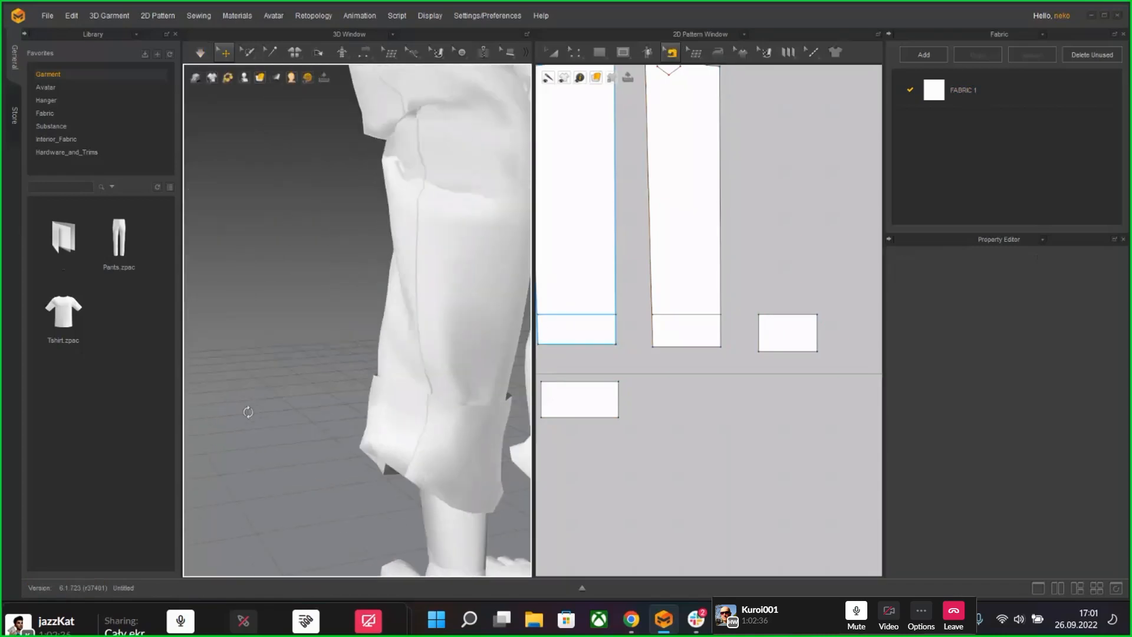
{"action": "key", "text": "b"}
{"action": "left_click", "coordinate": [370, 437]}
{"action": "right_click_drag", "start_coordinate": [361, 455], "coordinate": [549, 482]}
{"action": "left_click", "coordinate": [352, 495]}
{"action": "left_click", "coordinate": [347, 486]}
{"action": "key", "text": "space"}
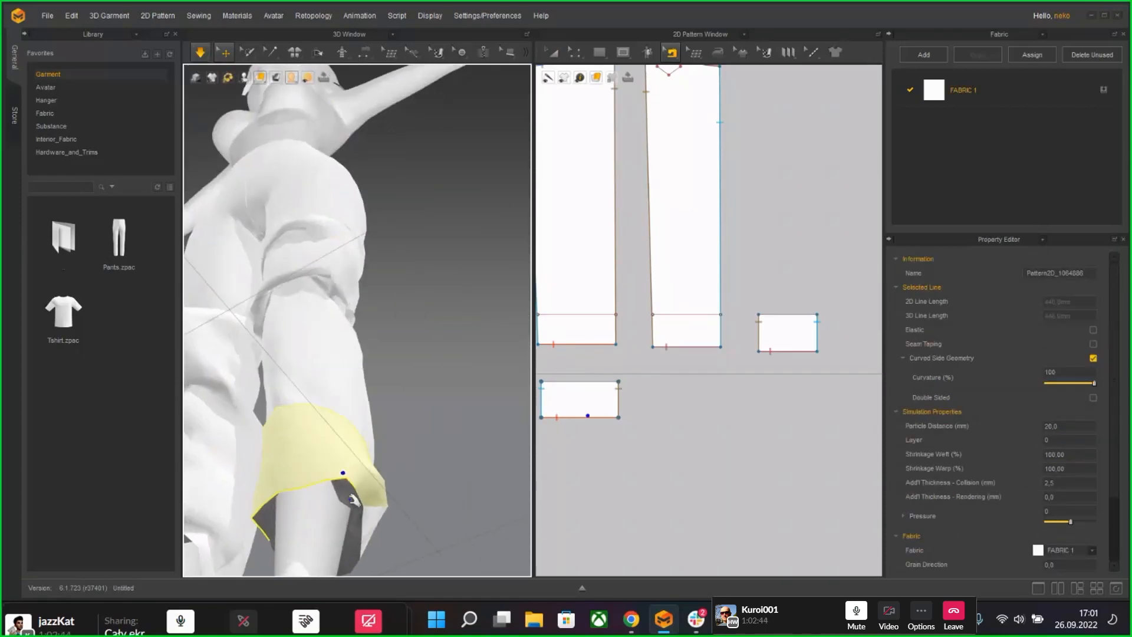
{"action": "left_click", "coordinate": [396, 498]}
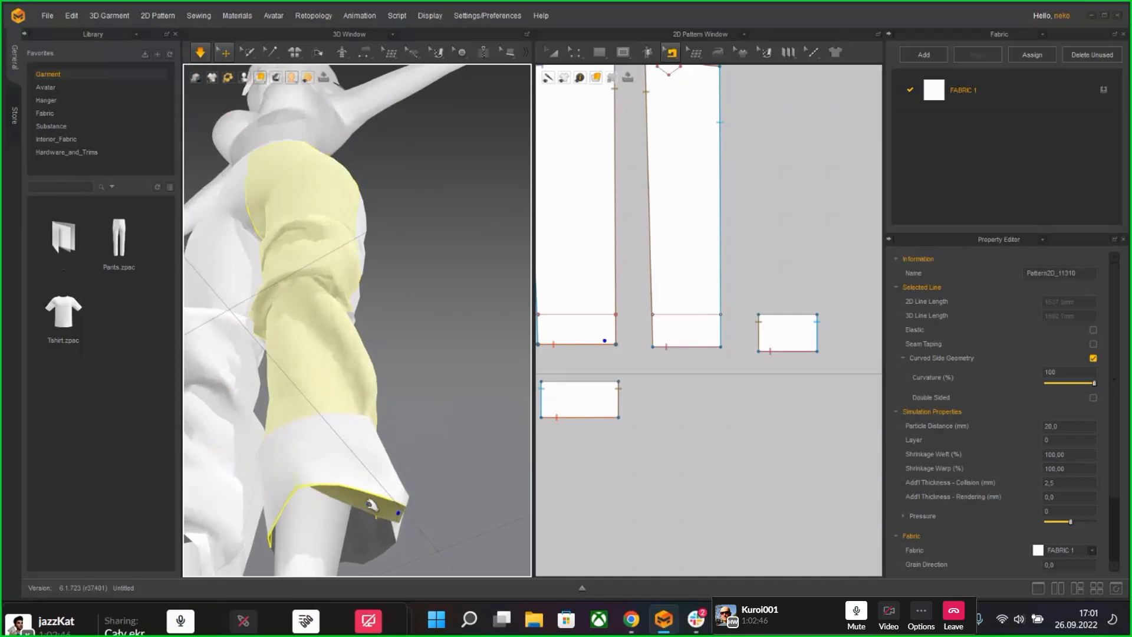
{"action": "right_click_drag", "start_coordinate": [396, 498], "coordinate": [422, 451]}
{"action": "scroll", "coordinate": [422, 451], "scroll_direction": "down", "scroll_amount": 5}
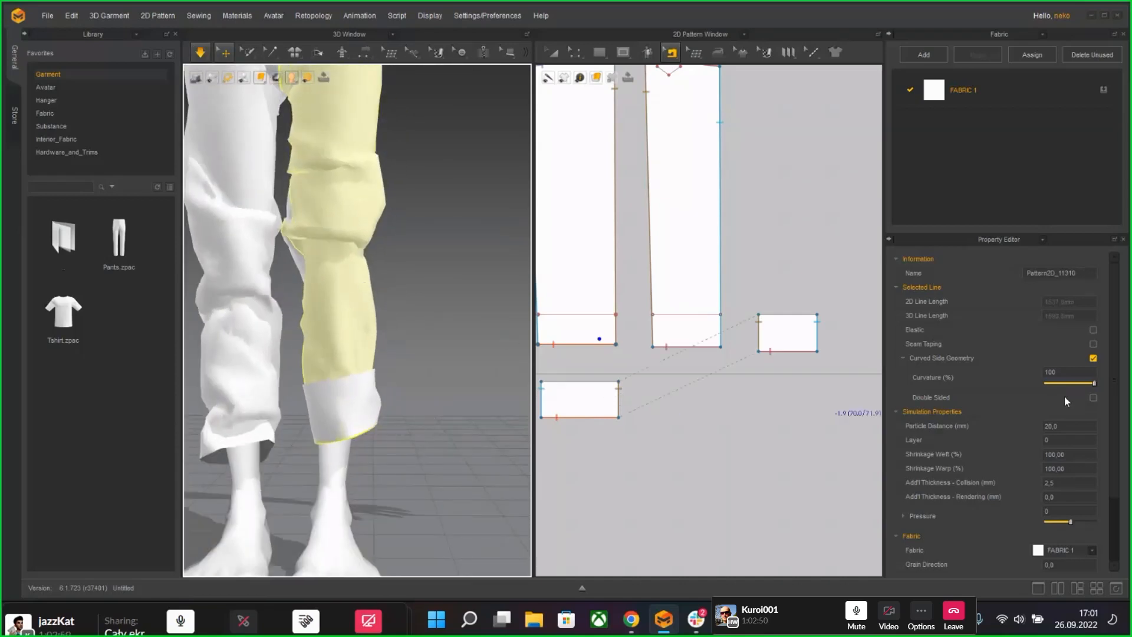
Step: Show the garment's mesh in the 3D view and apply Remeshing to the front and back cuff pieces
{"action": "left_click", "coordinate": [263, 79]}
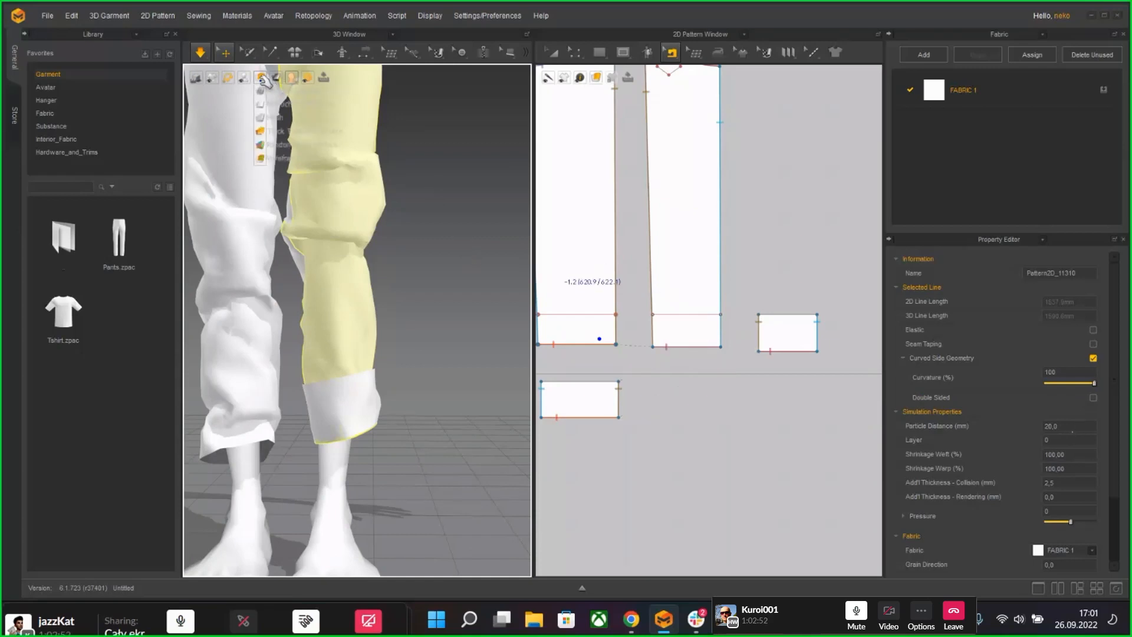
{"action": "left_click", "coordinate": [267, 158]}
{"action": "right_click_drag", "start_coordinate": [266, 158], "coordinate": [248, 390]}
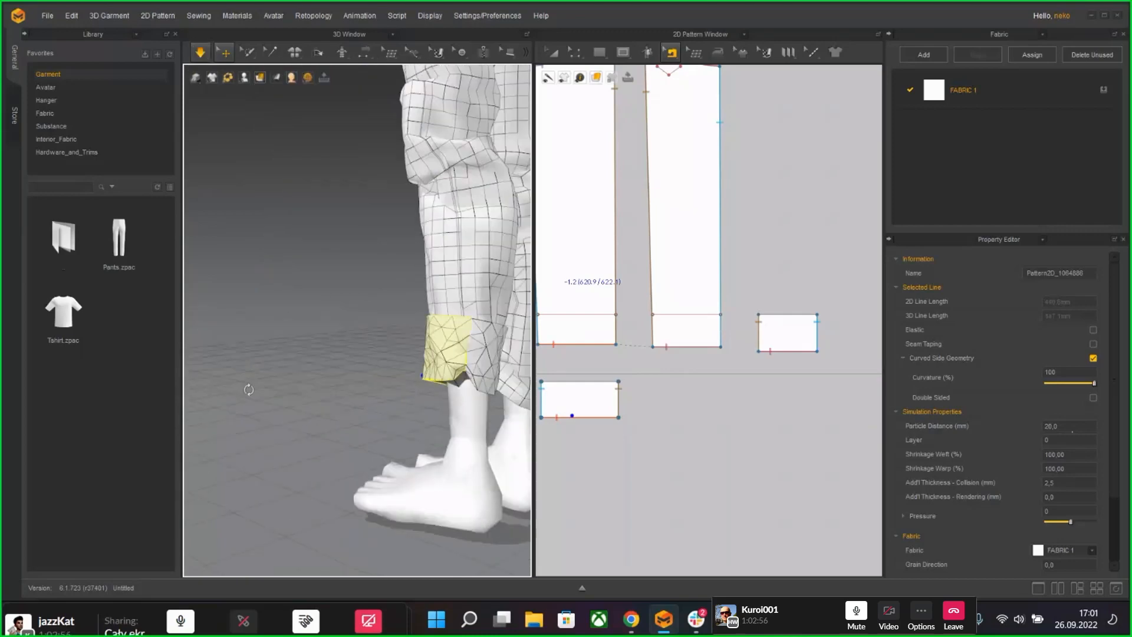
{"action": "right_click", "coordinate": [475, 364]}
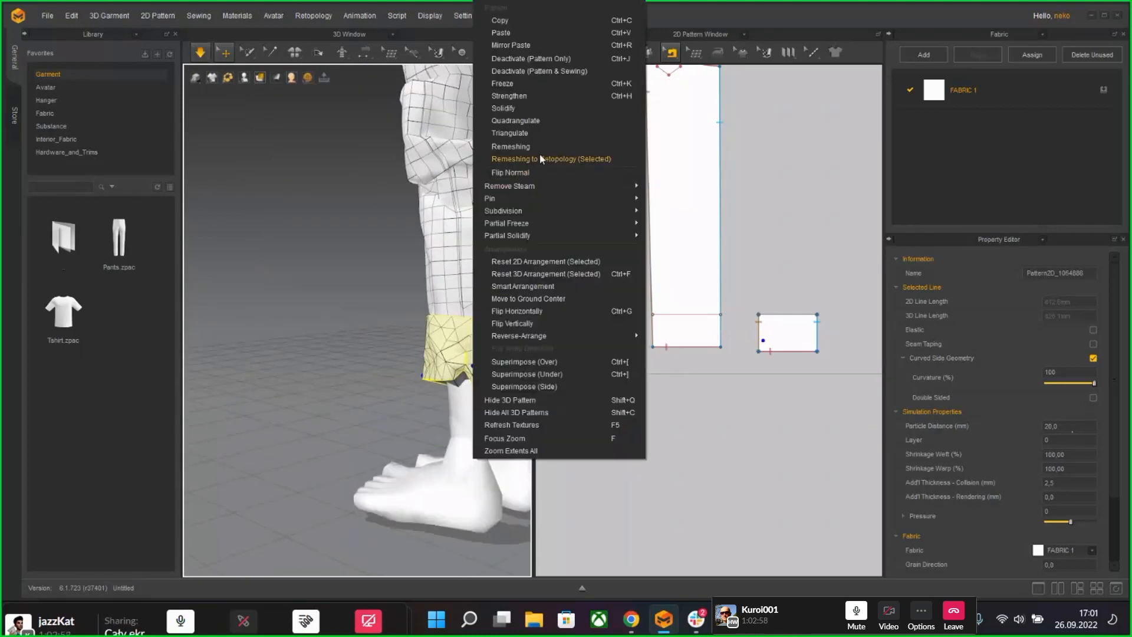
{"action": "left_click", "coordinate": [525, 147]}
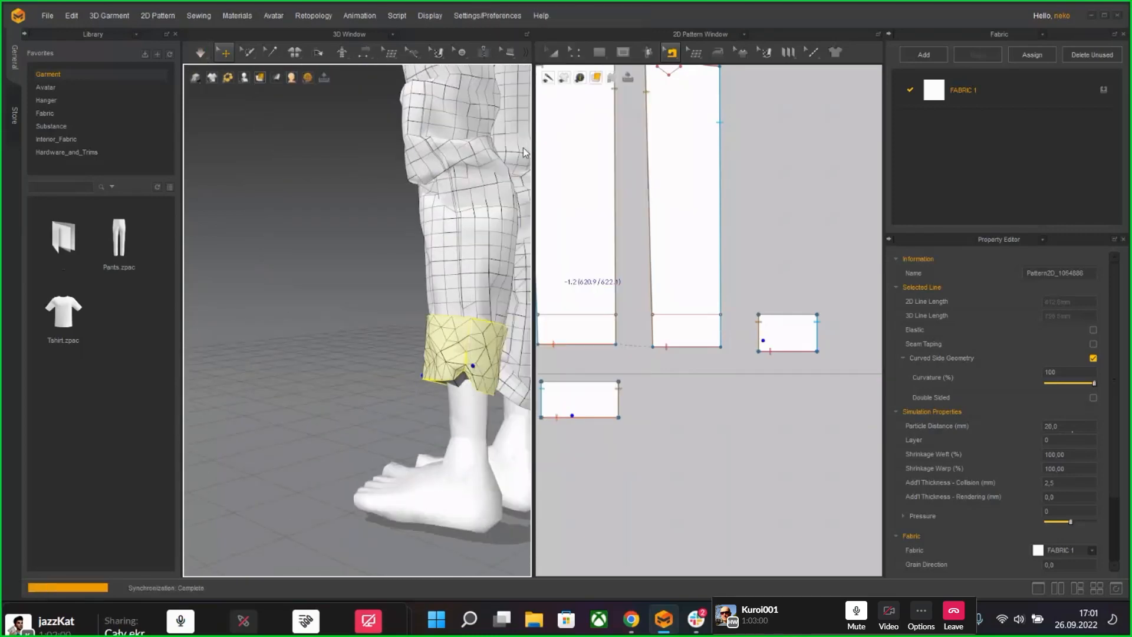
{"action": "key", "text": "a"}
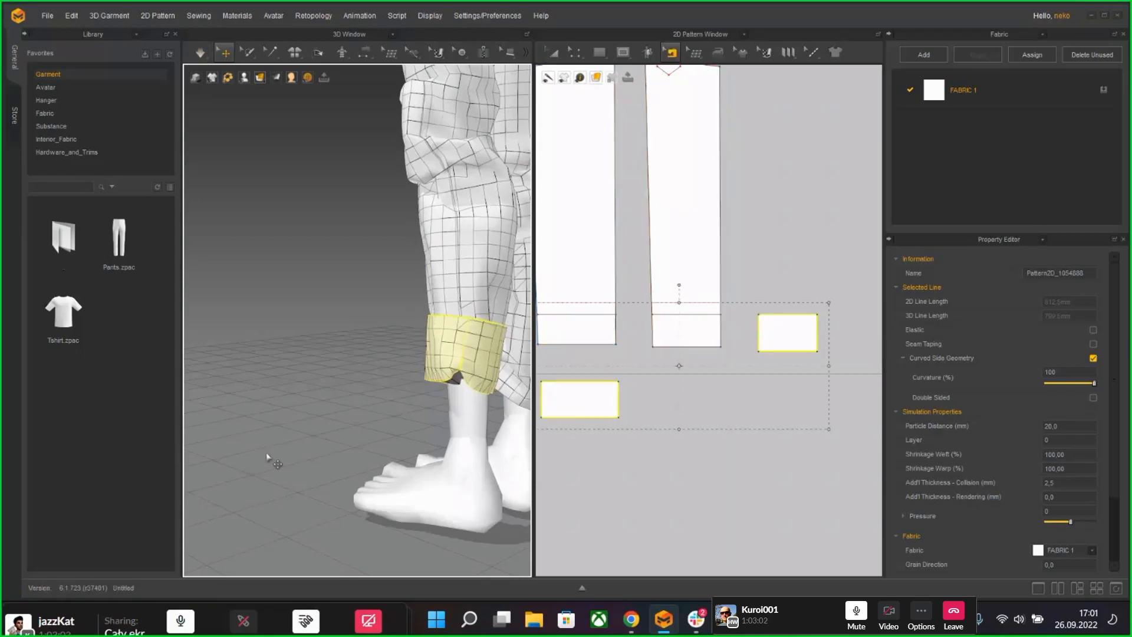
Step: Adjust the lower edge of the remeshed cuff on the side of the left leg
{"action": "mouse_move", "coordinate": [440, 382]}
{"action": "left_mouse_down"}
{"action": "mouse_move", "coordinate": [426, 405]}
{"action": "mouse_move", "coordinate": [391, 395]}
{"action": "mouse_move", "coordinate": [440, 387]}
{"action": "left_mouse_up"}
{"action": "right_click_drag", "start_coordinate": [441, 386], "coordinate": [544, 306]}
{"action": "mouse_move", "coordinate": [487, 396]}
{"action": "left_mouse_down"}
{"action": "mouse_move", "coordinate": [521, 398]}
{"action": "mouse_move", "coordinate": [458, 404]}
{"action": "mouse_move", "coordinate": [472, 394]}
{"action": "mouse_move", "coordinate": [529, 399]}
{"action": "mouse_move", "coordinate": [487, 383]}
{"action": "left_mouse_up"}
{"action": "right_click_drag", "start_coordinate": [486, 383], "coordinate": [502, 434]}
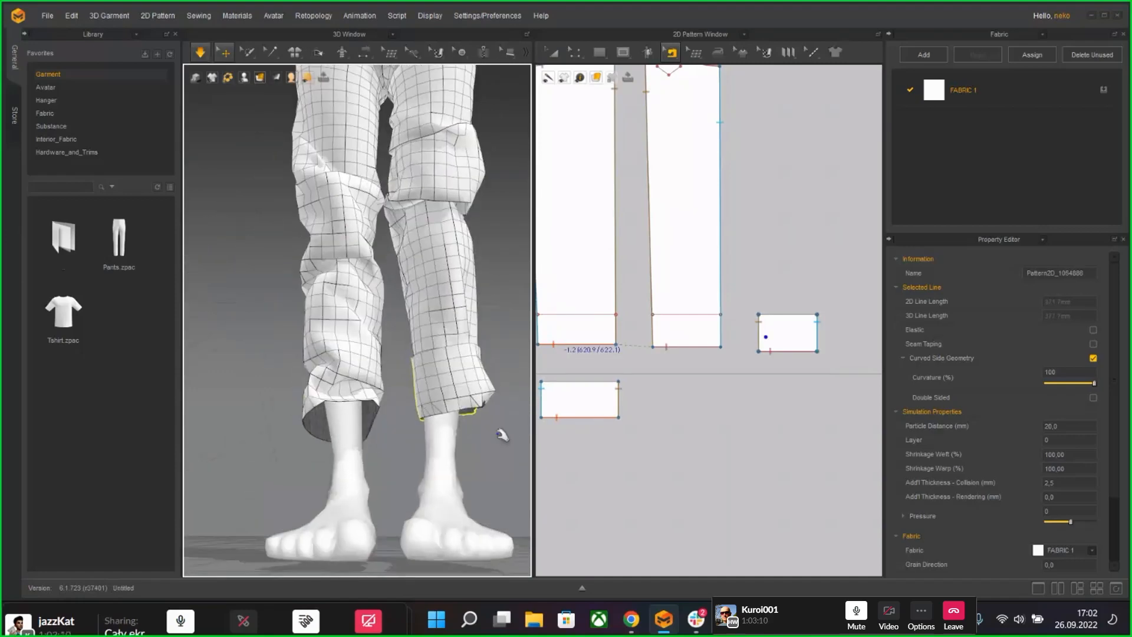
Step: Simulate the garment and pull the front cuff piece outward so it wraps evenly around the left hem
{"action": "left_click_drag", "start_coordinate": [434, 393], "coordinate": [512, 416]}
{"action": "key", "text": "space"}
{"action": "right_click_drag", "start_coordinate": [507, 421], "coordinate": [421, 416]}
{"action": "key", "text": "space"}
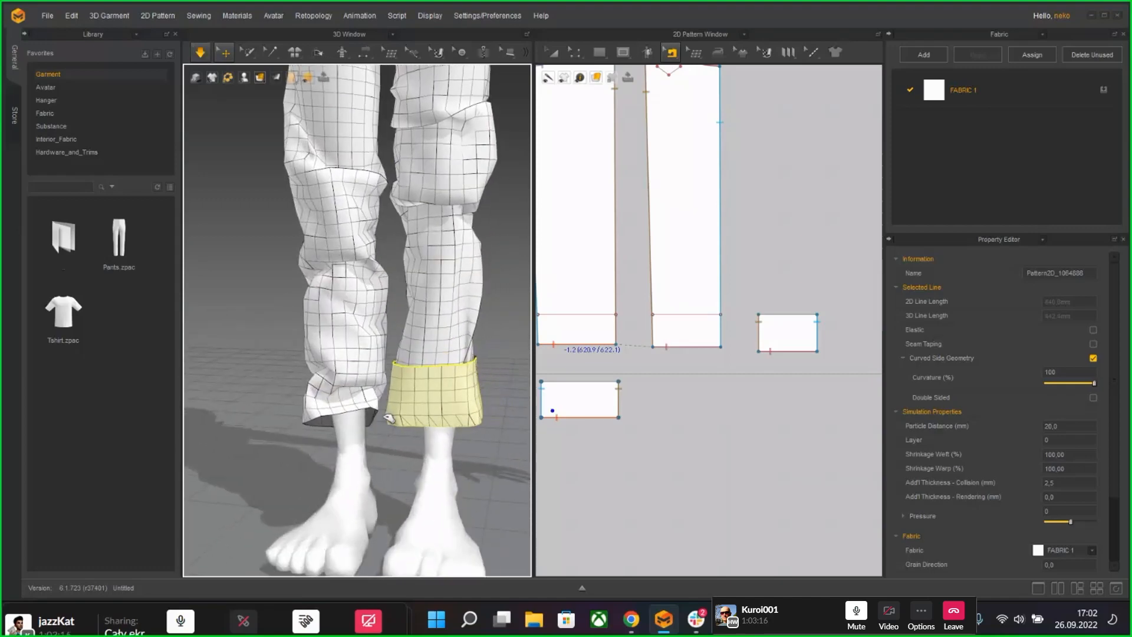
{"action": "left_click", "coordinate": [431, 423]}
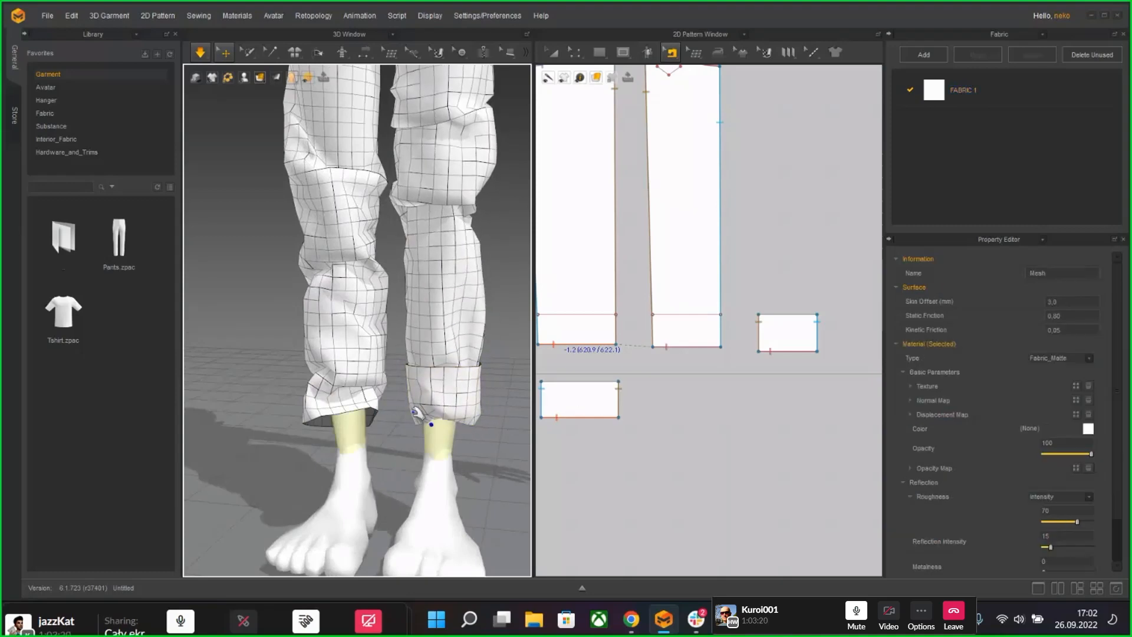
{"action": "left_click_drag", "start_coordinate": [417, 412], "coordinate": [486, 417]}
{"action": "key", "text": "space"}
{"action": "right_click_drag", "start_coordinate": [468, 434], "coordinate": [517, 423]}
Step: Set the particle distance of the left leg's front and back panels and the front cuff piece to 10 mm
{"action": "key", "text": "space"}
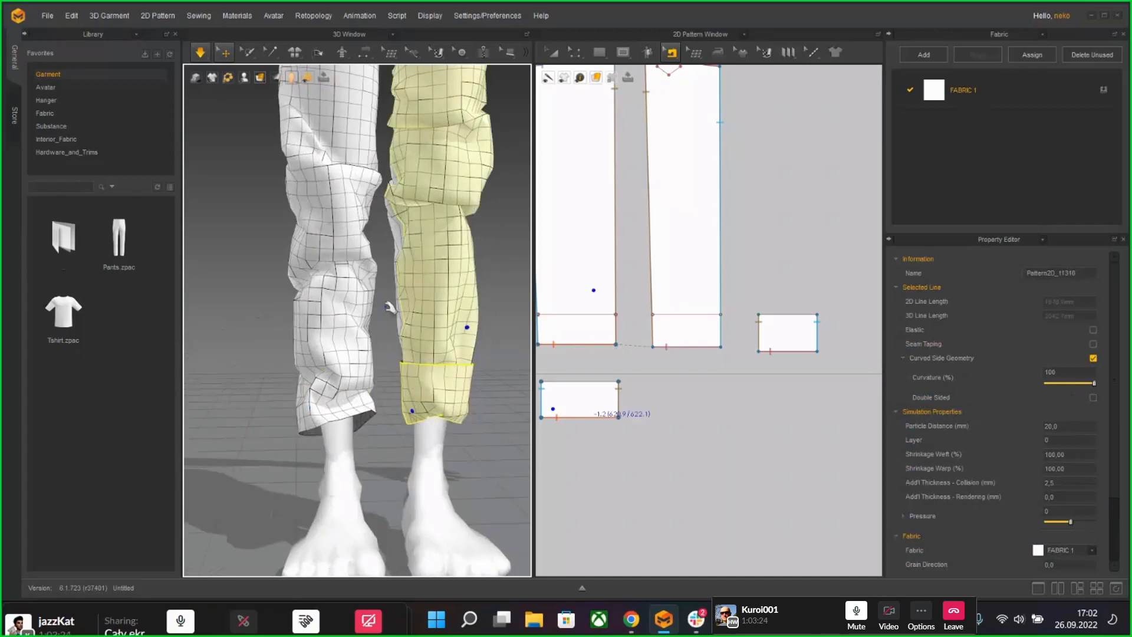
{"action": "double_click", "coordinate": [1055, 425]}
{"action": "type", "text": "1"}
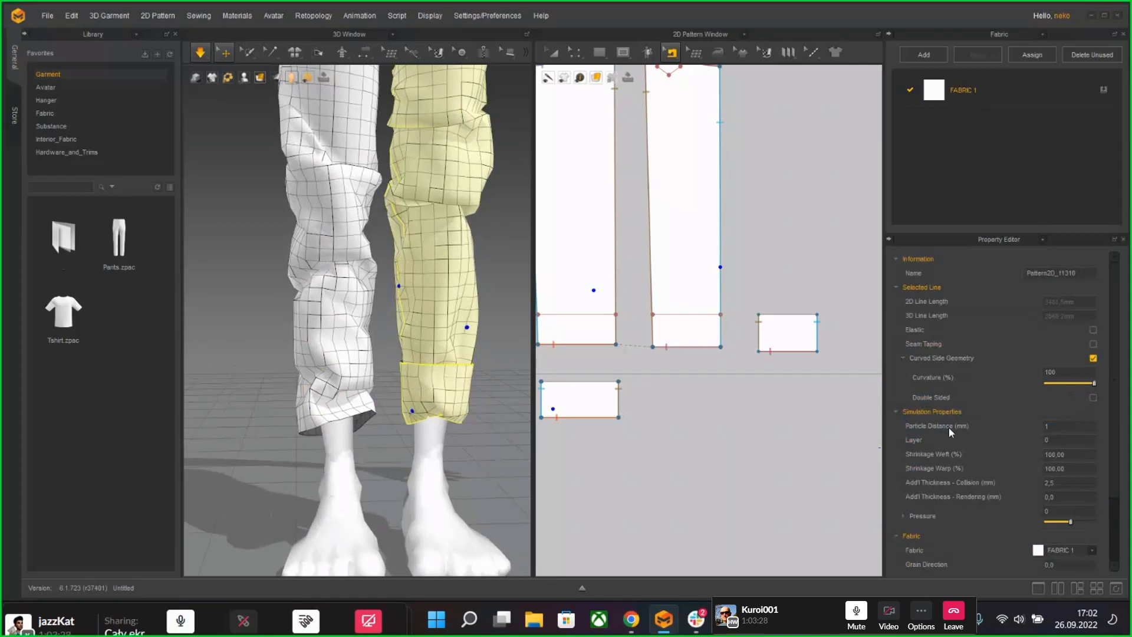
{"action": "type", "text": "0"}
{"action": "key", "text": "Return"}
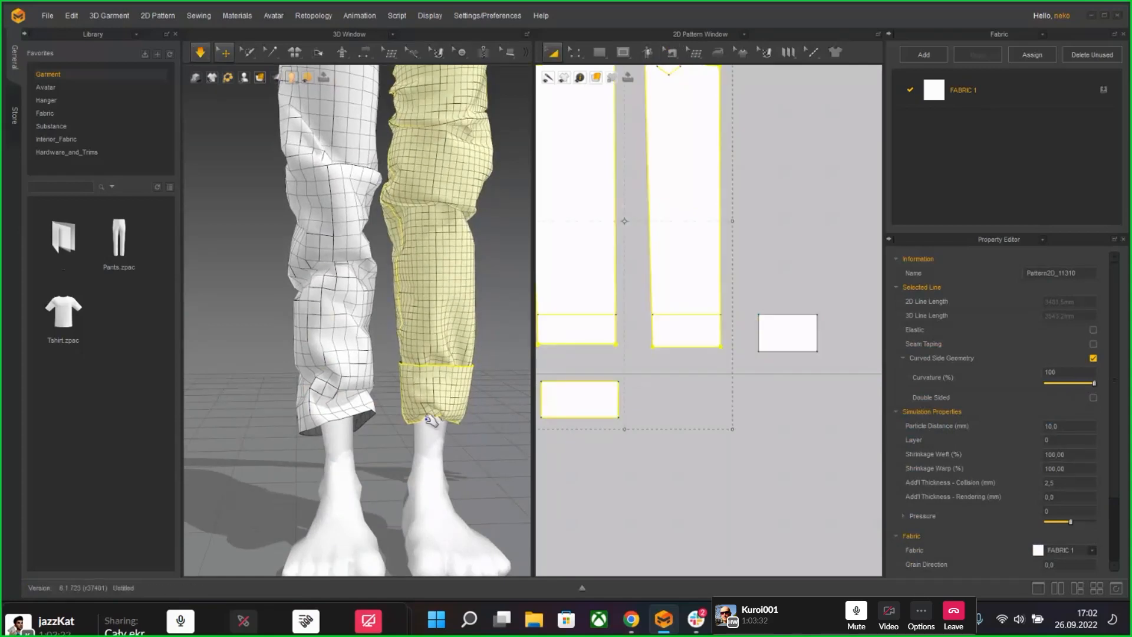
Step: Pull the lower corners of the refined front cuff into shape and rerun the simulation
{"action": "left_click_drag", "start_coordinate": [409, 417], "coordinate": [492, 414]}
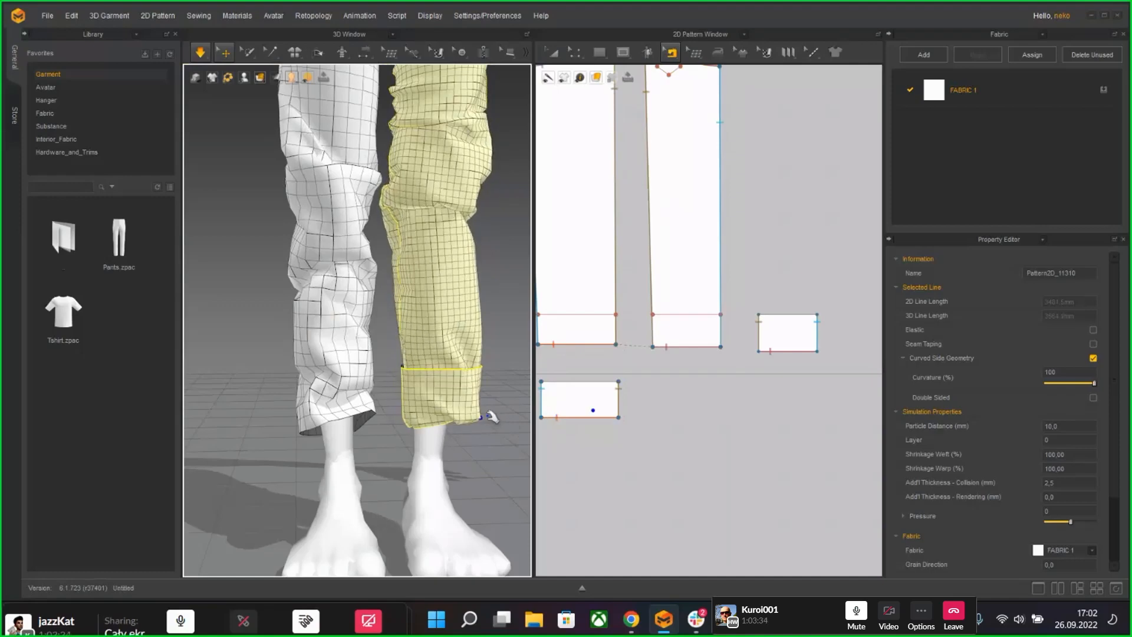
{"action": "left_click_drag", "start_coordinate": [414, 417], "coordinate": [407, 419]}
{"action": "right_click", "coordinate": [474, 440]}
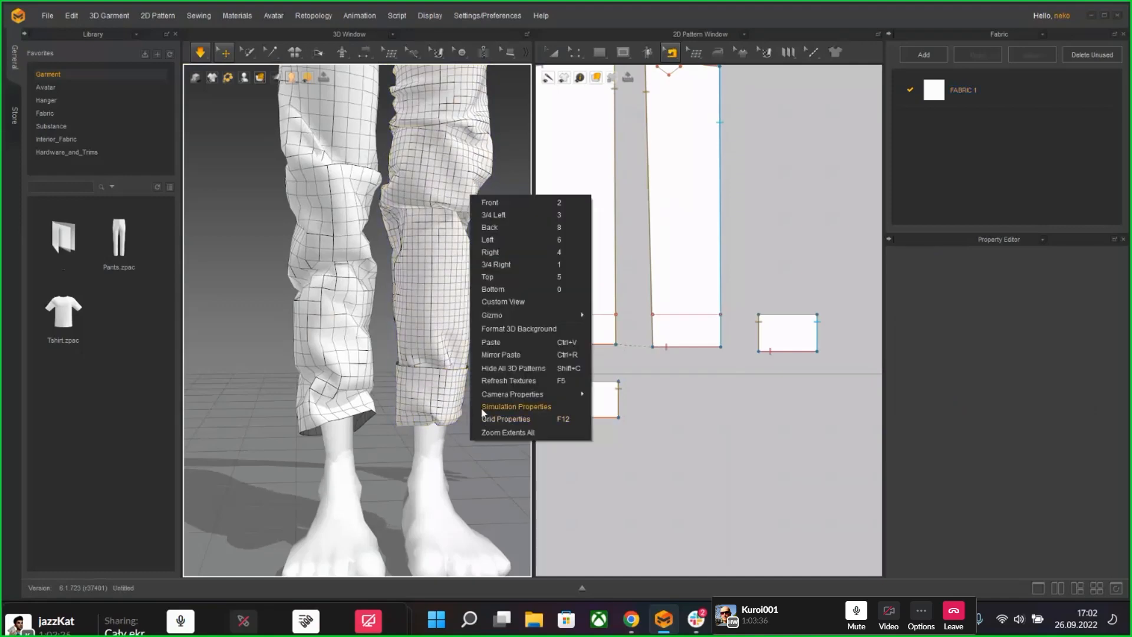
{"action": "left_click", "coordinate": [494, 453]}
{"action": "key", "text": "space"}
{"action": "right_click_drag", "start_coordinate": [494, 452], "coordinate": [292, 430]}
{"action": "key", "text": "space"}
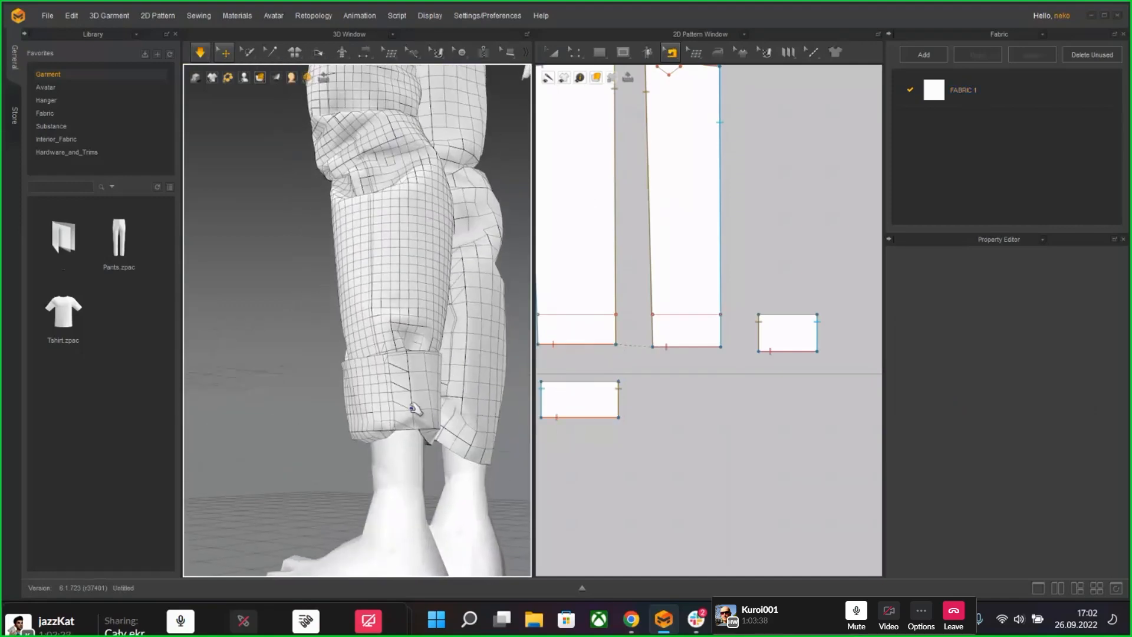
Step: Set the back cuff piece's particle distance to 10 mm
{"action": "left_click_drag", "start_coordinate": [412, 406], "coordinate": [411, 407]}
{"action": "left_click_drag", "start_coordinate": [1058, 429], "coordinate": [939, 427]}
{"action": "type", "text": "19"}
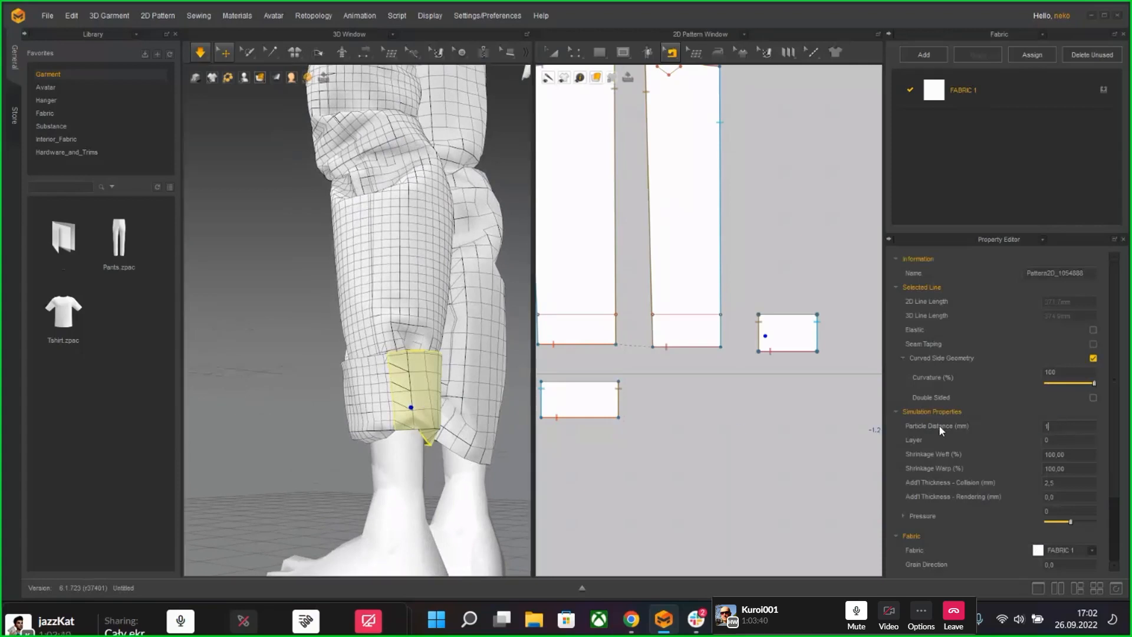
{"action": "key", "text": "Return"}
{"action": "left_click_drag", "start_coordinate": [1065, 431], "coordinate": [963, 432]}
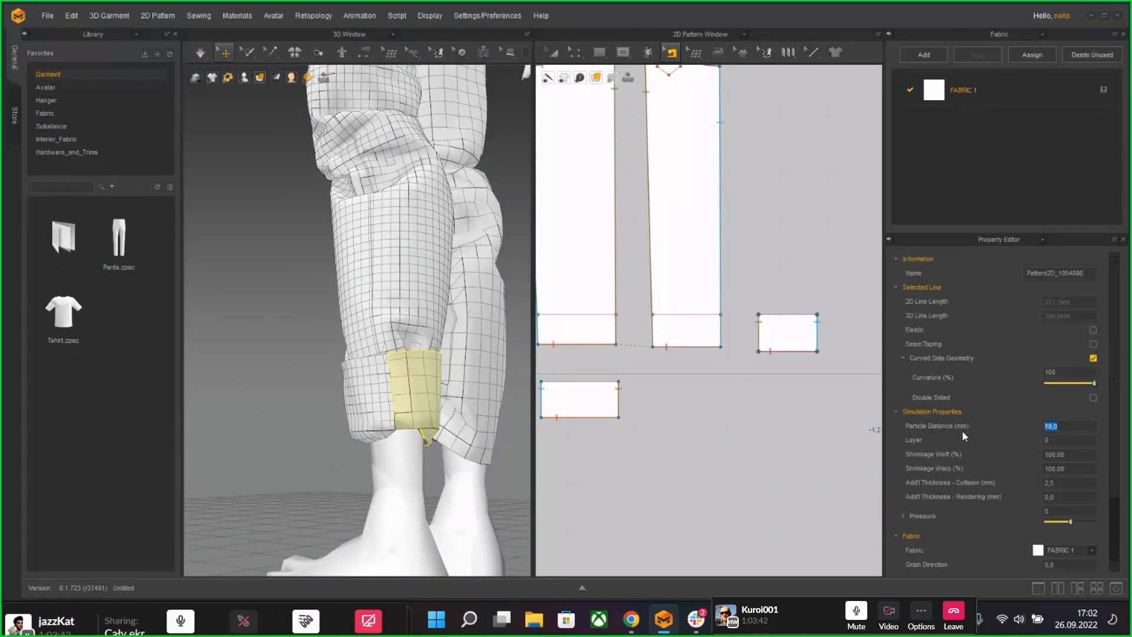
{"action": "type", "text": "10"}
{"action": "key", "text": "Return"}
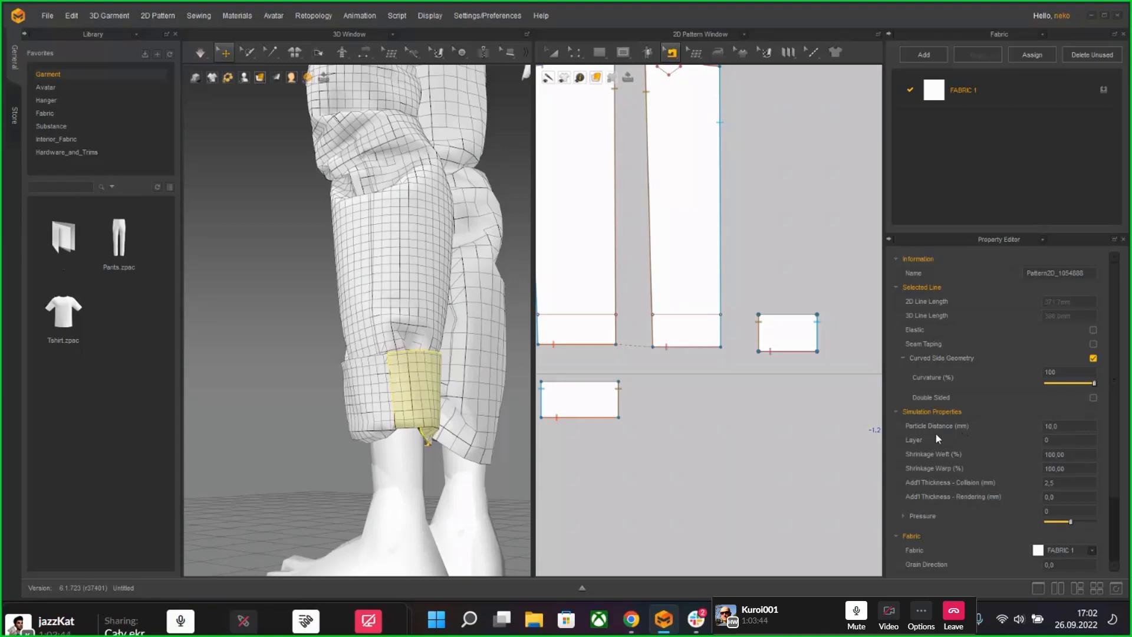
Step: Simulate the refined cuff and adjust its lower edge until it settles around the left hem
{"action": "key", "text": "space"}
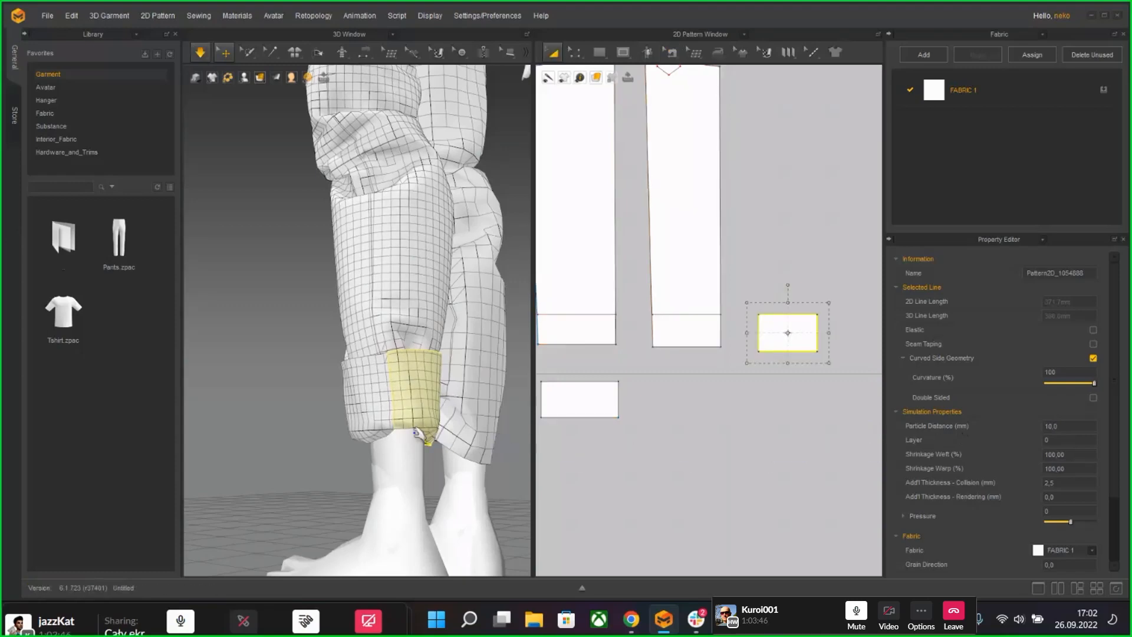
{"action": "left_click_drag", "start_coordinate": [385, 434], "coordinate": [330, 430]}
{"action": "right_click_drag", "start_coordinate": [330, 431], "coordinate": [594, 468]}
{"action": "left_click", "coordinate": [480, 427]}
{"action": "scroll", "coordinate": [480, 428], "scroll_direction": "down", "scroll_amount": 7}
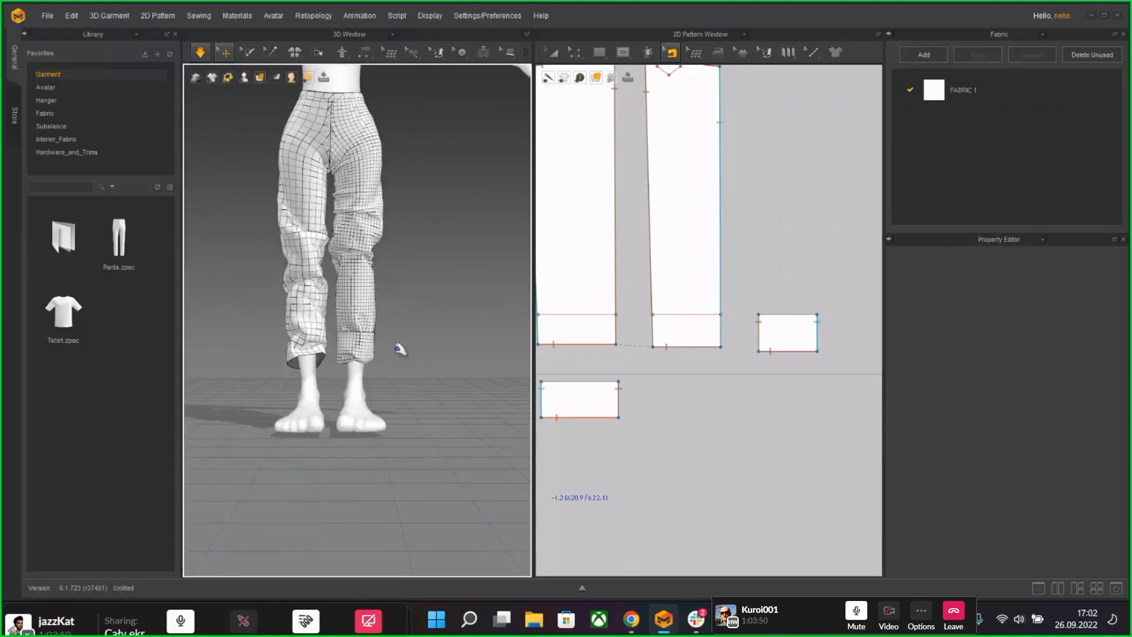
{"action": "key", "text": "space"}
{"action": "middle_click_drag", "start_coordinate": [399, 348], "coordinate": [461, 457]}
{"action": "key", "text": "space"}
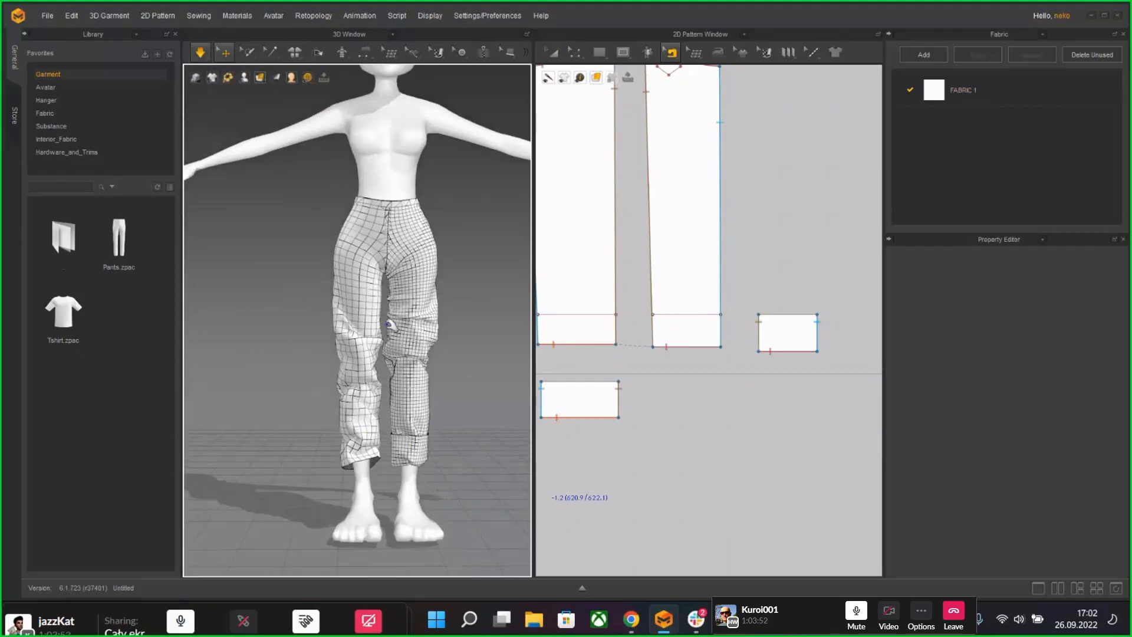
Step: Switch the garment display to Thick Textured Surface
{"action": "mouse_move", "coordinate": [260, 80]}
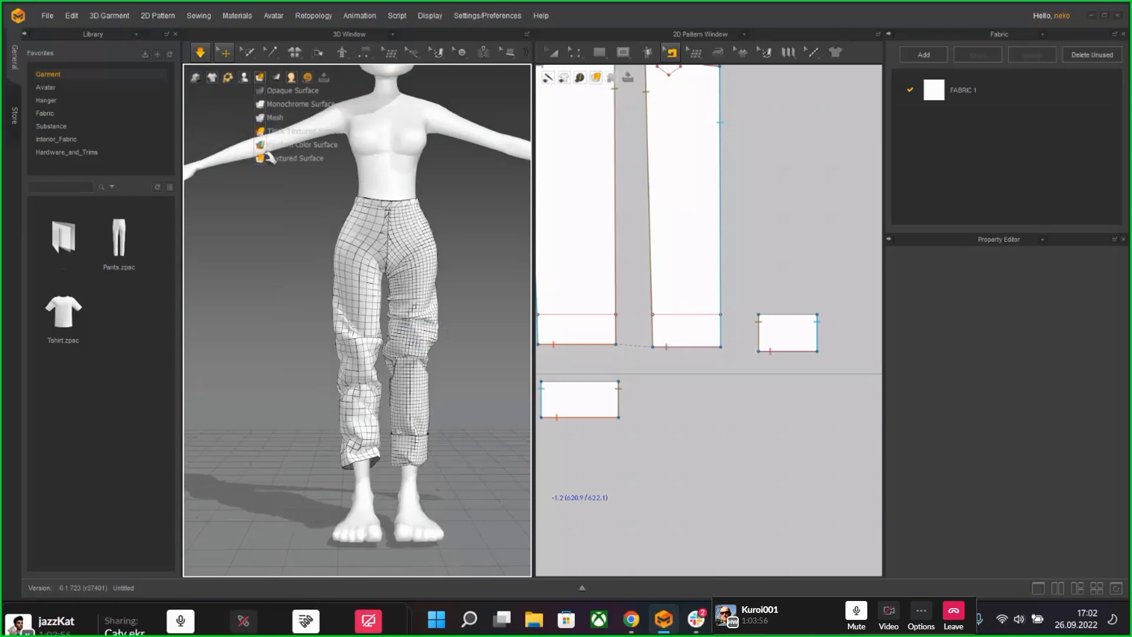
{"action": "left_click", "coordinate": [263, 131]}
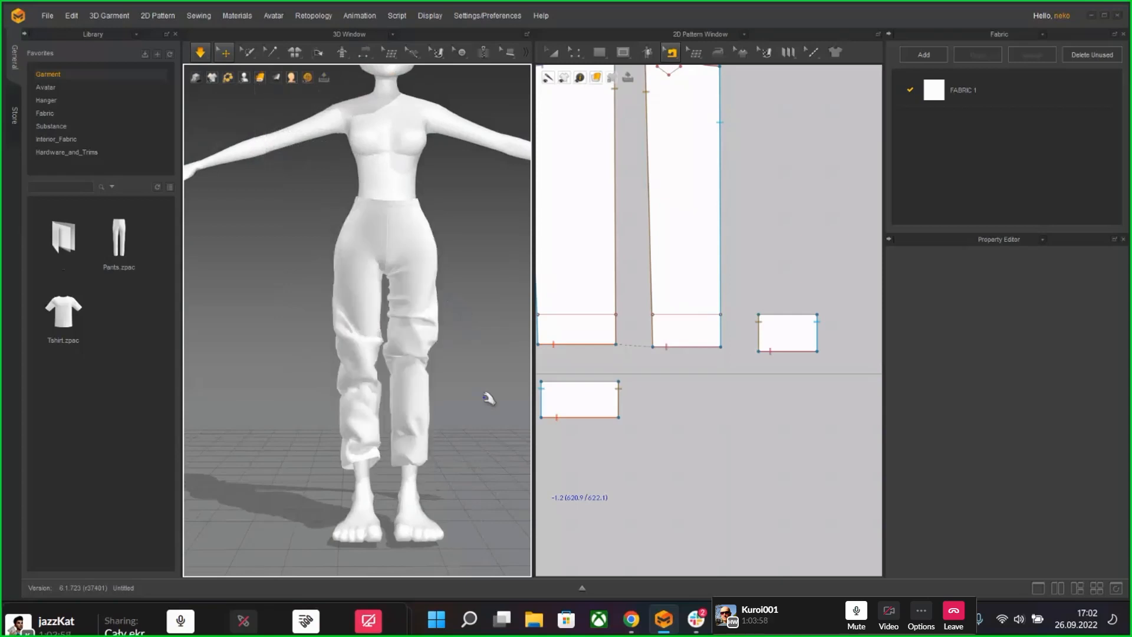
{"action": "middle_click_drag", "start_coordinate": [489, 399], "coordinate": [427, 352]}
Step: Pull the right trouser leg upward during simulation to bunch its lower part into folds
{"action": "left_click", "coordinate": [422, 314]}
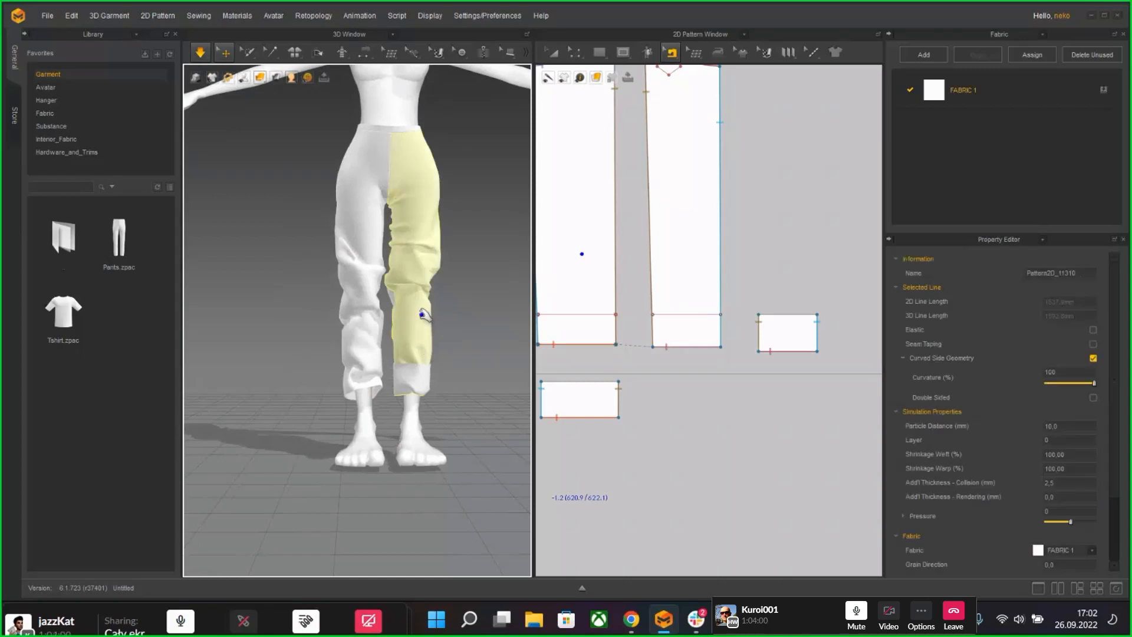
{"action": "left_click", "coordinate": [353, 289]}
{"action": "left_click", "coordinate": [446, 377]}
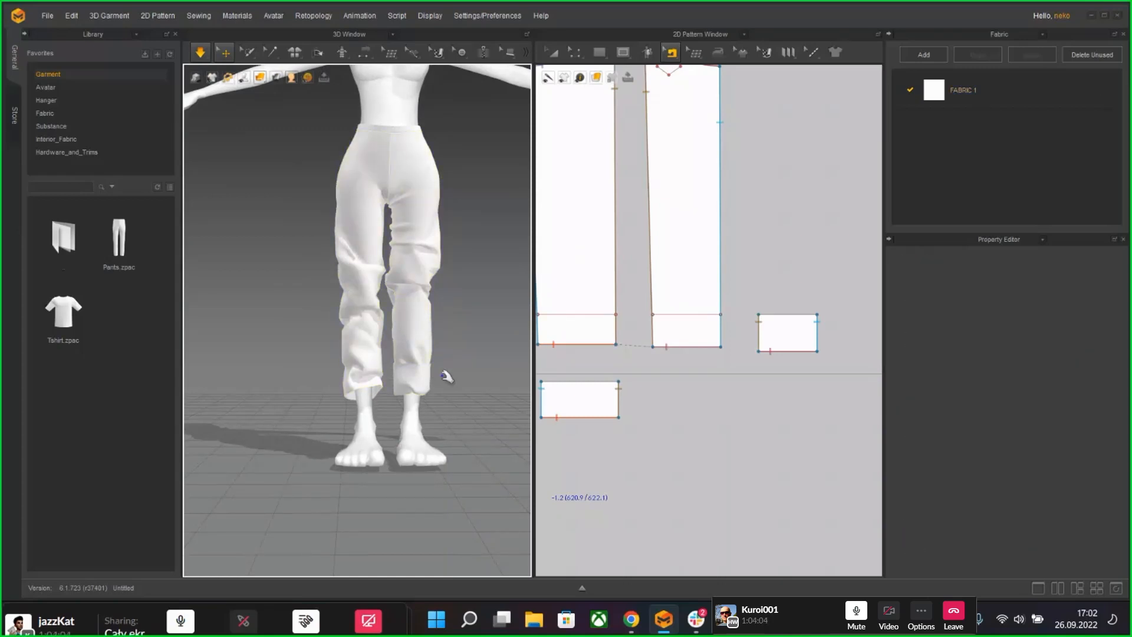
{"action": "left_click_drag", "start_coordinate": [364, 377], "coordinate": [362, 279]}
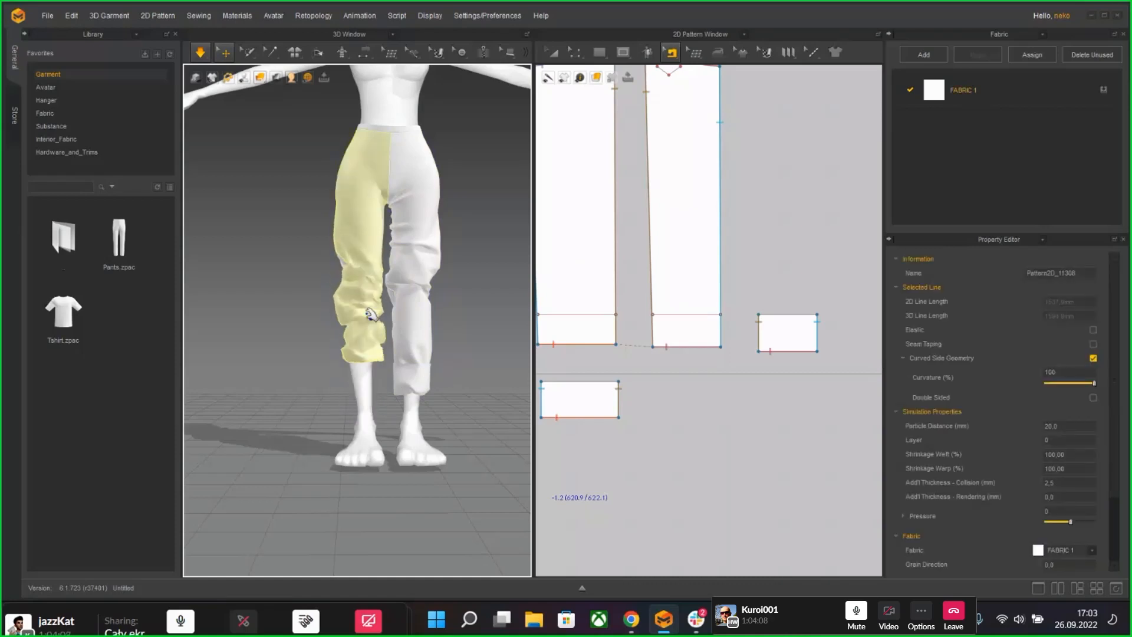
{"action": "left_click", "coordinate": [463, 336]}
{"action": "left_click", "coordinate": [360, 355]}
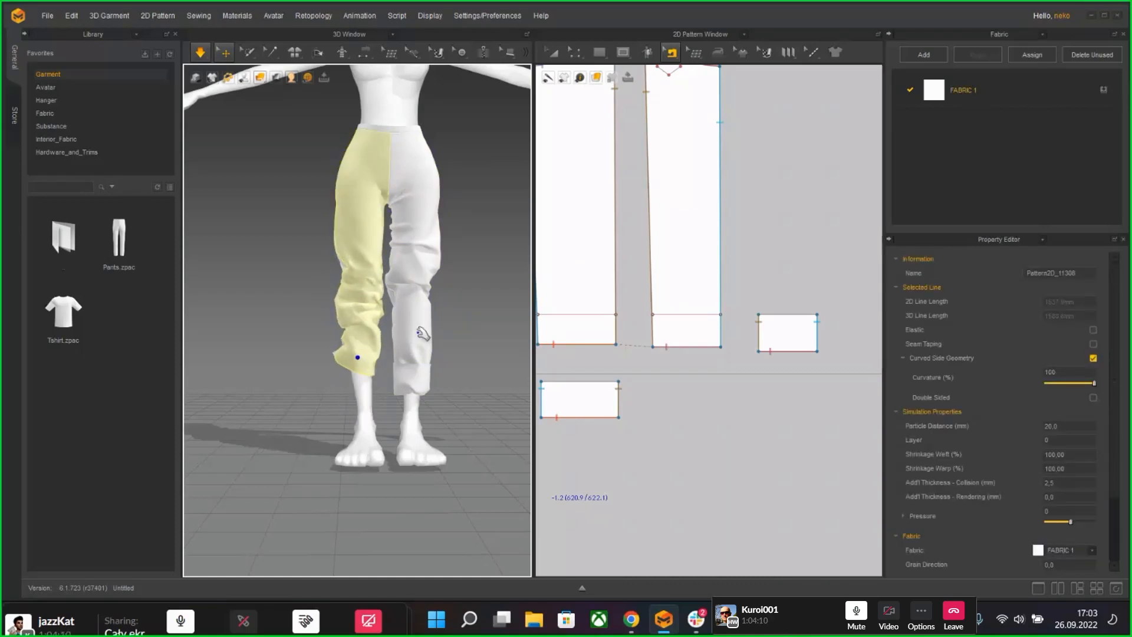
{"action": "left_click", "coordinate": [420, 331]}
Step: Examine the folds on the back of the trousers and along the inner leg seams up close
{"action": "scroll", "coordinate": [424, 209], "scroll_direction": "up", "scroll_amount": 5}
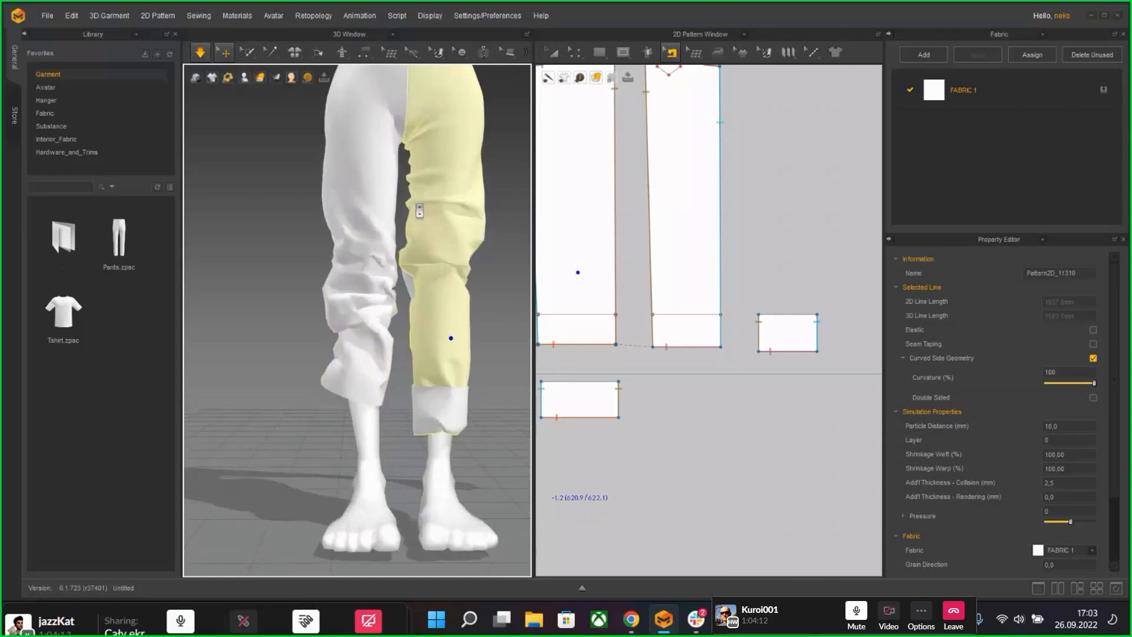
{"action": "scroll", "coordinate": [357, 231], "scroll_direction": "up", "scroll_amount": 3}
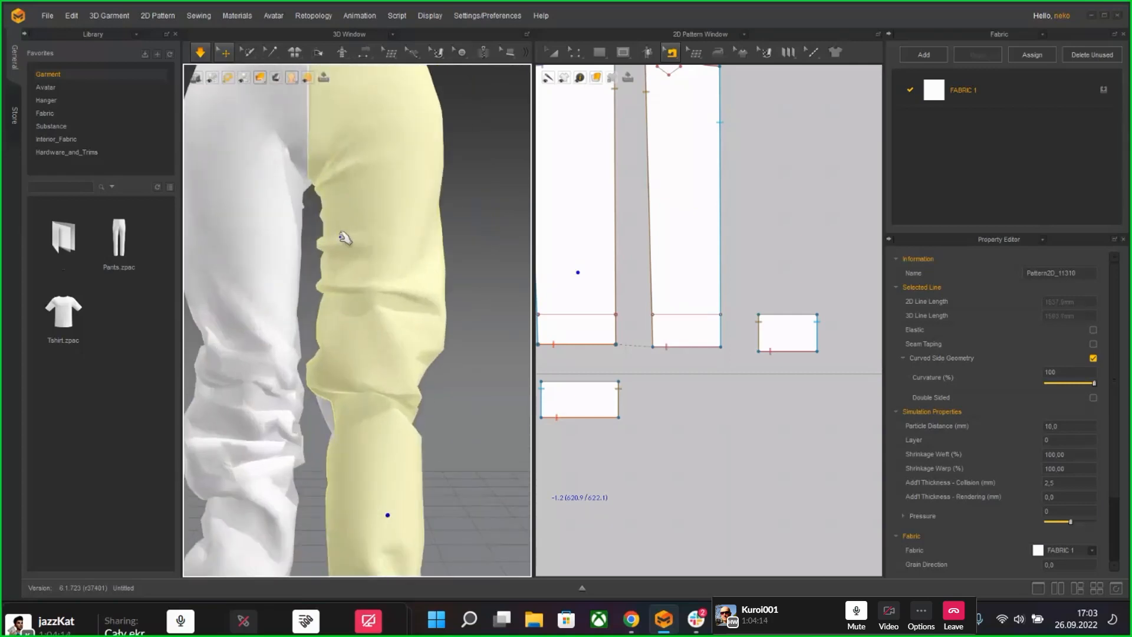
{"action": "left_click", "coordinate": [505, 374]}
{"action": "right_click_drag", "start_coordinate": [489, 352], "coordinate": [727, 362]}
{"action": "right_click_drag", "start_coordinate": [285, 293], "coordinate": [391, 328]}
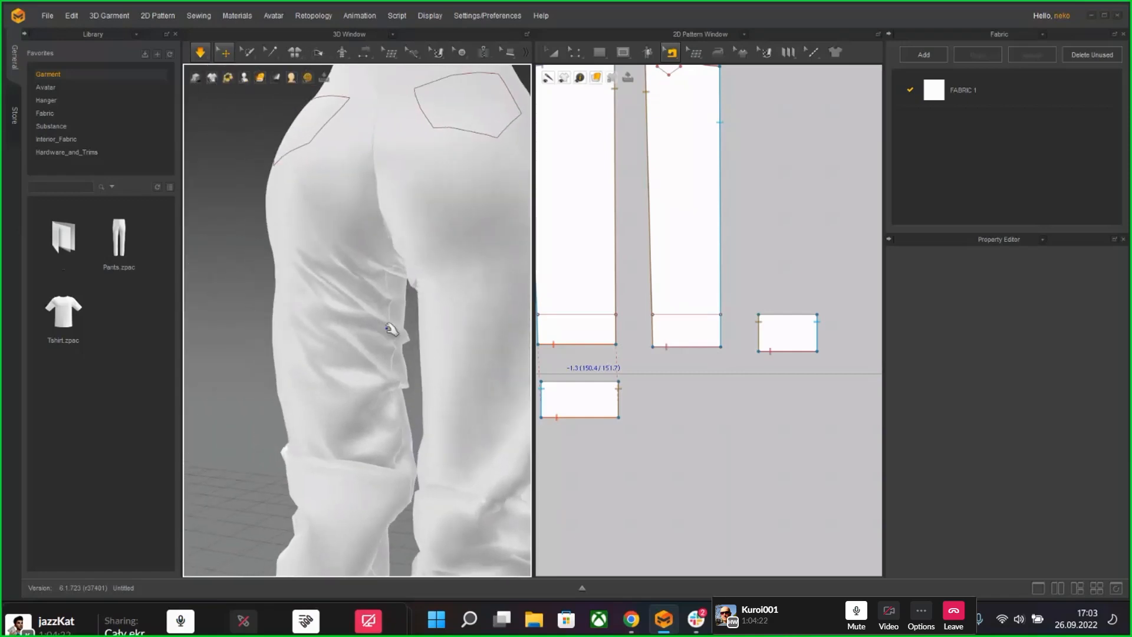
{"action": "scroll", "coordinate": [377, 319], "scroll_direction": "up", "scroll_amount": 5}
{"action": "right_click_drag", "start_coordinate": [397, 266], "coordinate": [412, 303]}
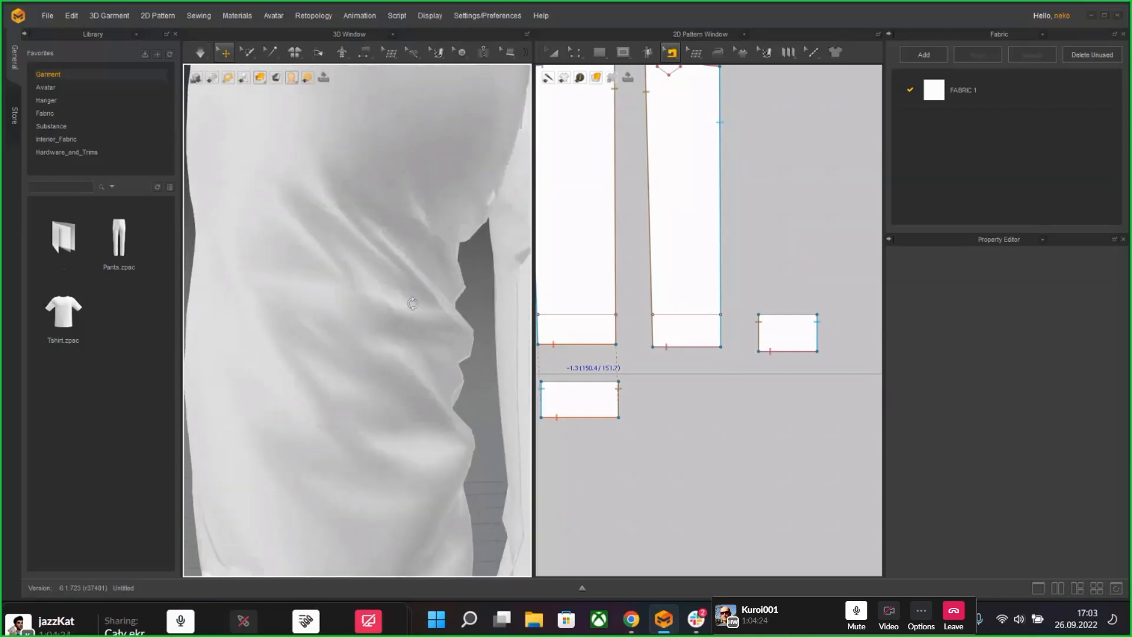
{"action": "right_click_drag", "start_coordinate": [452, 424], "coordinate": [430, 305]}
{"action": "left_click", "coordinate": [429, 379]}
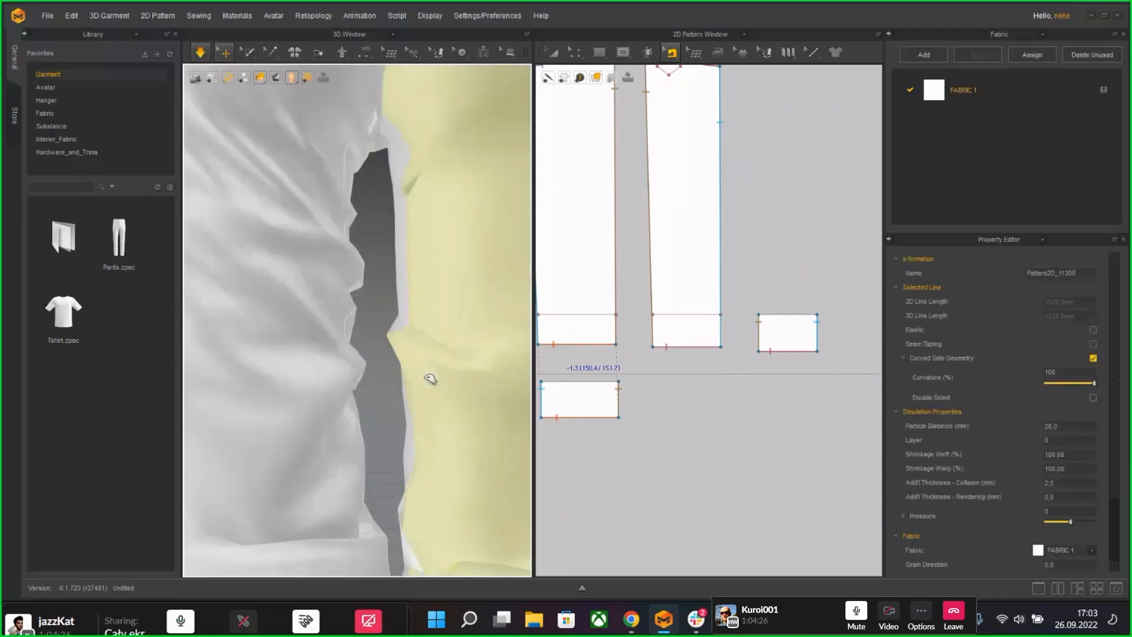
Step: Pull the back of the right trouser leg near the inner seam during simulation to adjust its folds
{"action": "left_click_drag", "start_coordinate": [430, 440], "coordinate": [440, 381]}
{"action": "left_click_drag", "start_coordinate": [414, 318], "coordinate": [375, 281]}
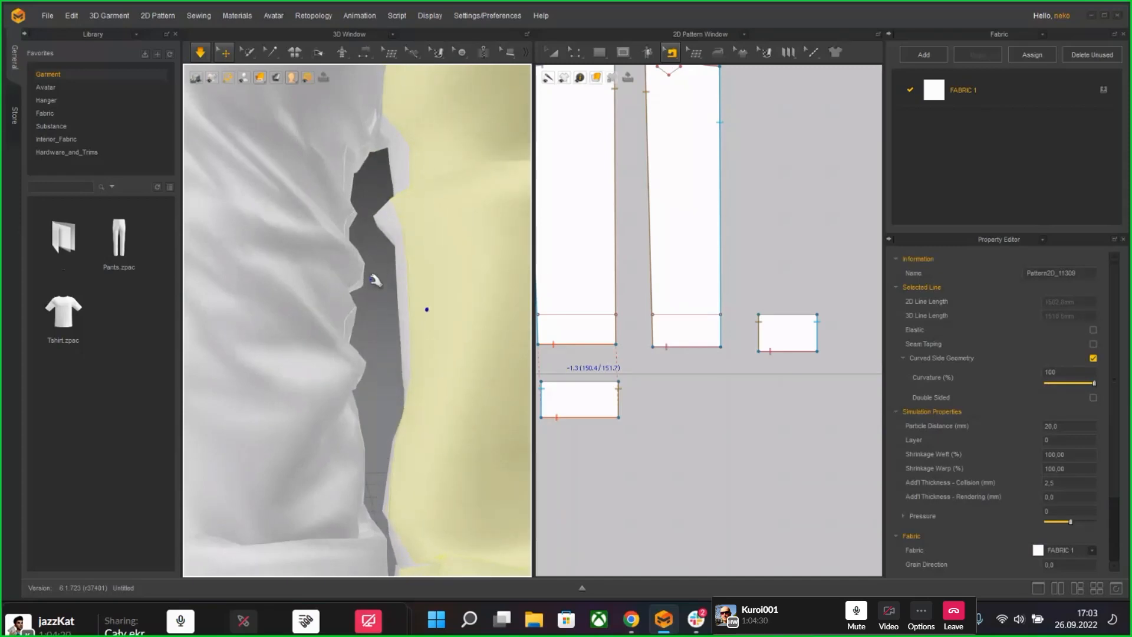
{"action": "left_click", "coordinate": [395, 400]}
{"action": "scroll", "coordinate": [395, 394], "scroll_direction": "down", "scroll_amount": 8}
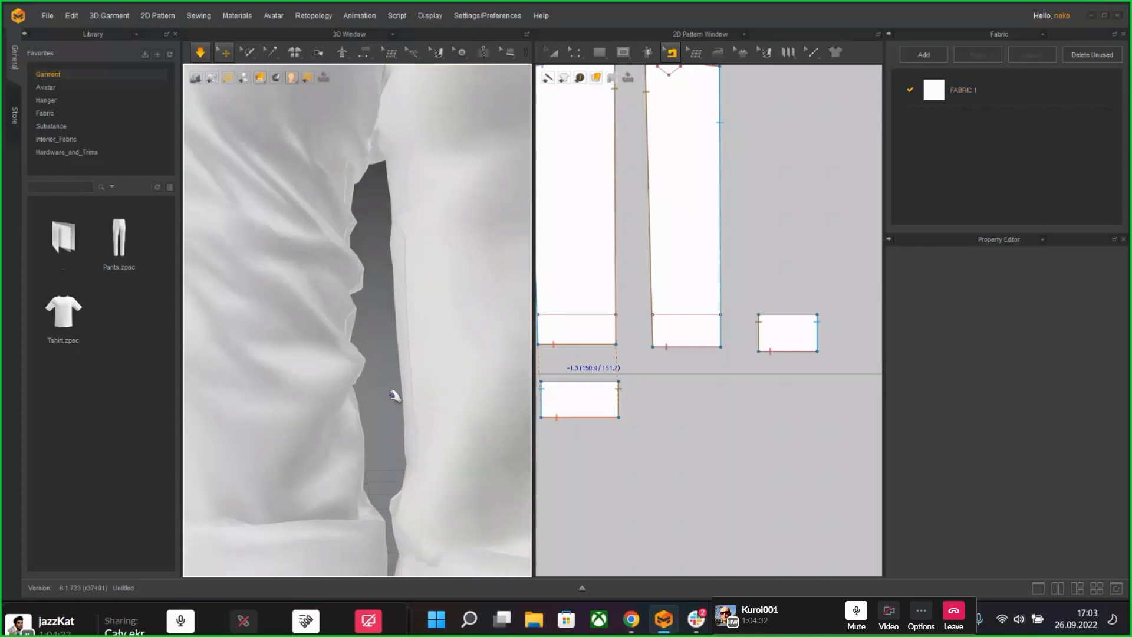
{"action": "key", "text": "space"}
{"action": "right_click_drag", "start_coordinate": [268, 366], "coordinate": [489, 365]}
{"action": "key", "text": "space"}
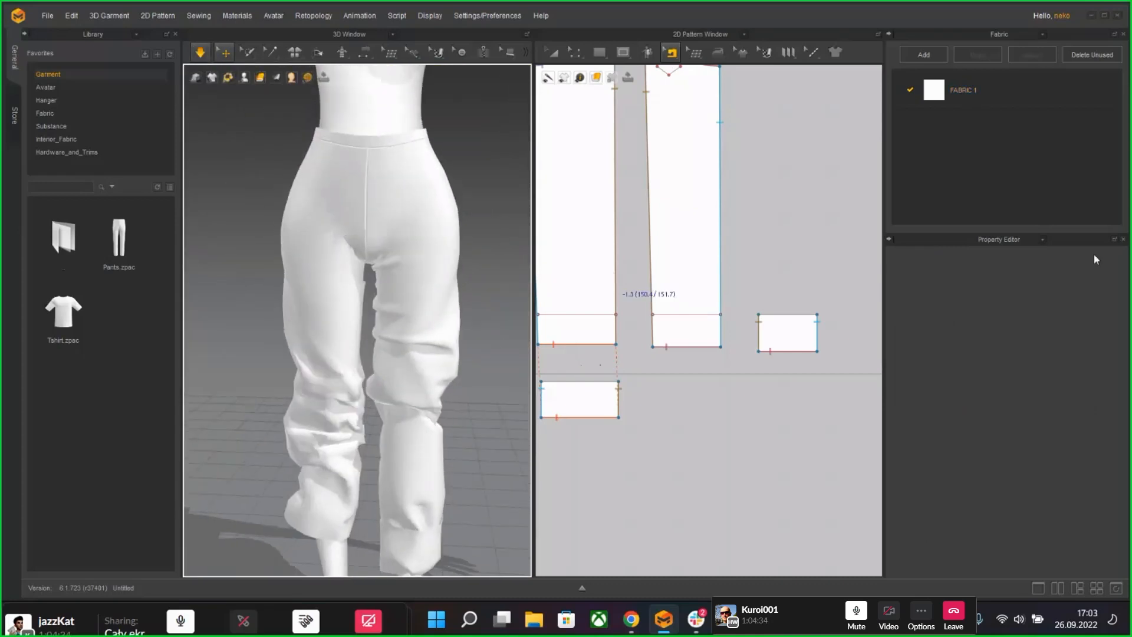
Step: Apply the Wool_Cashmere physical property preset to FABRIC 1
{"action": "double_click", "coordinate": [1041, 104]}
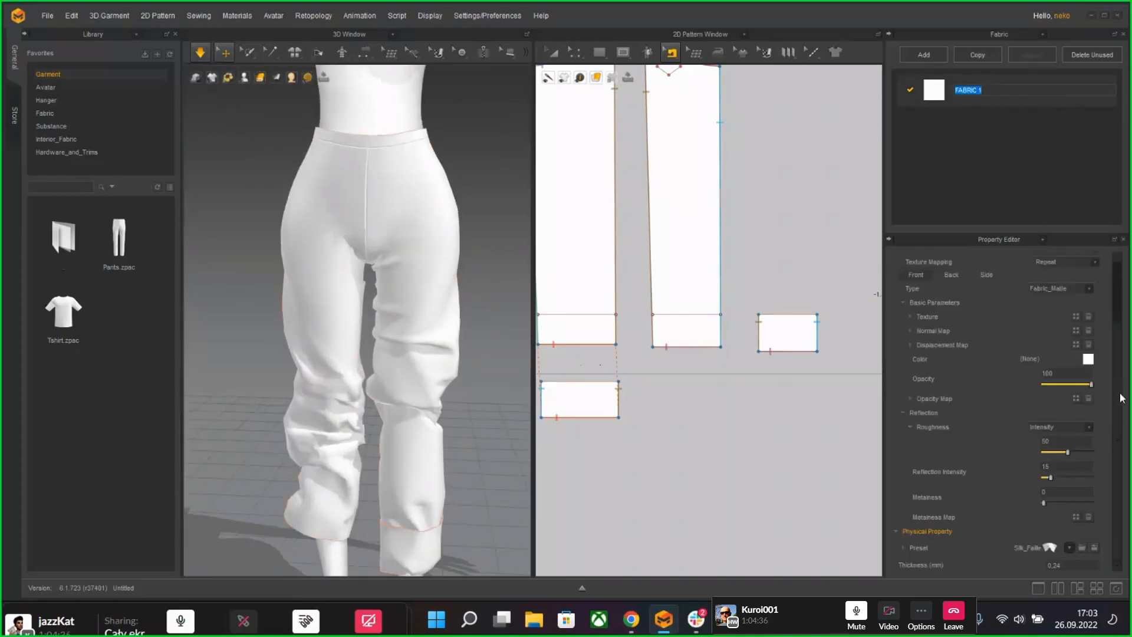
{"action": "left_click", "coordinate": [1122, 435]}
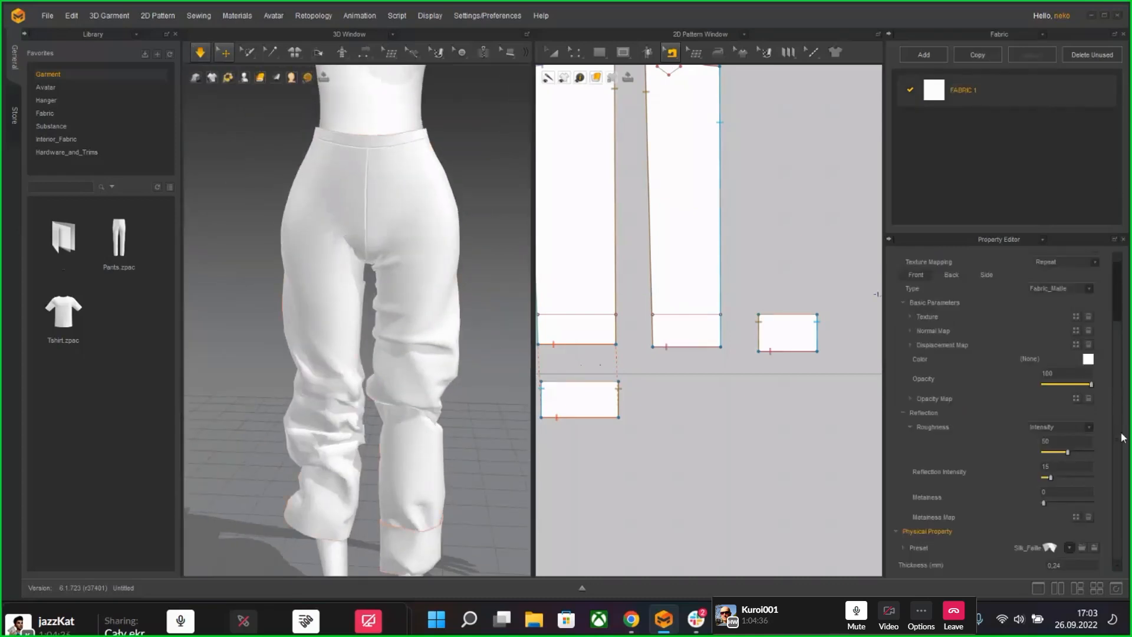
{"action": "left_click", "coordinate": [1068, 550]}
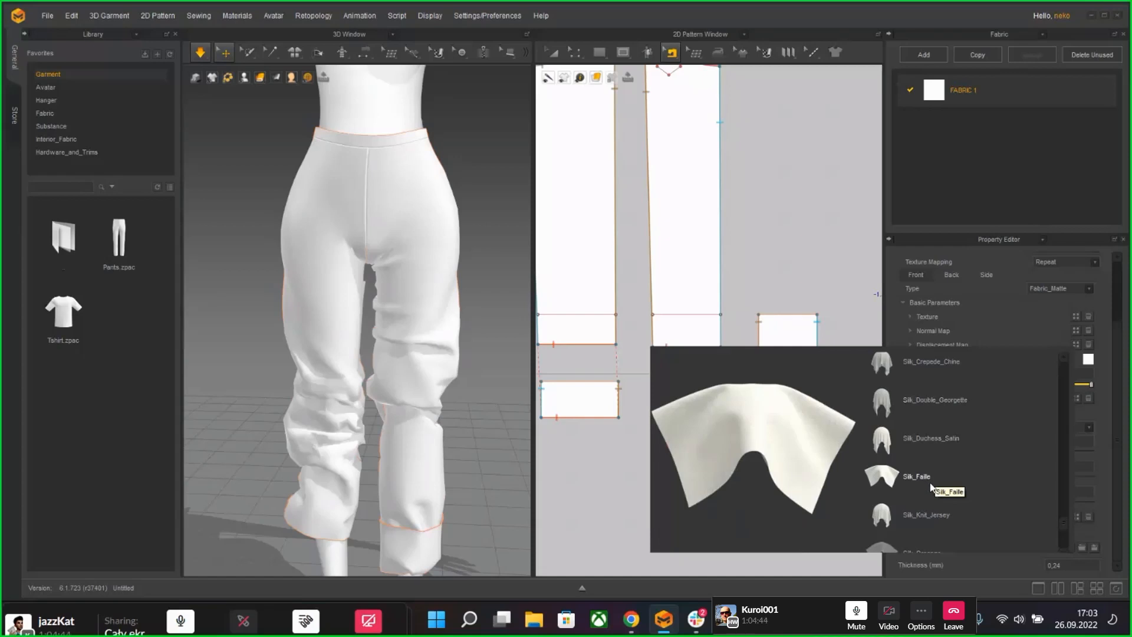
{"action": "scroll", "coordinate": [930, 482], "scroll_direction": "down", "scroll_amount": 5}
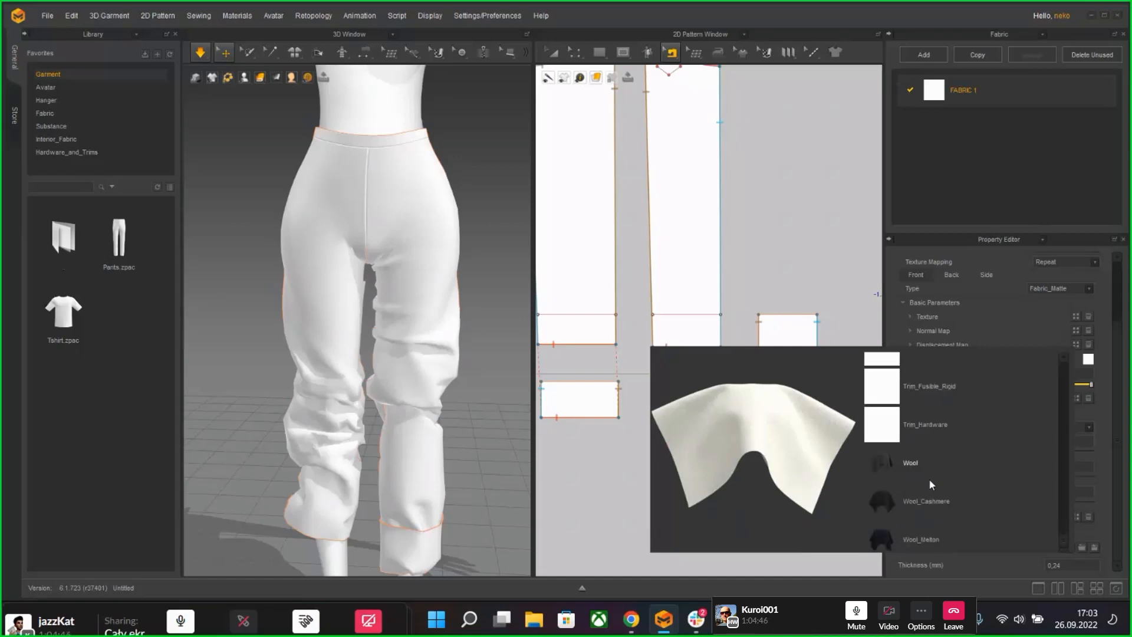
{"action": "left_click", "coordinate": [927, 505]}
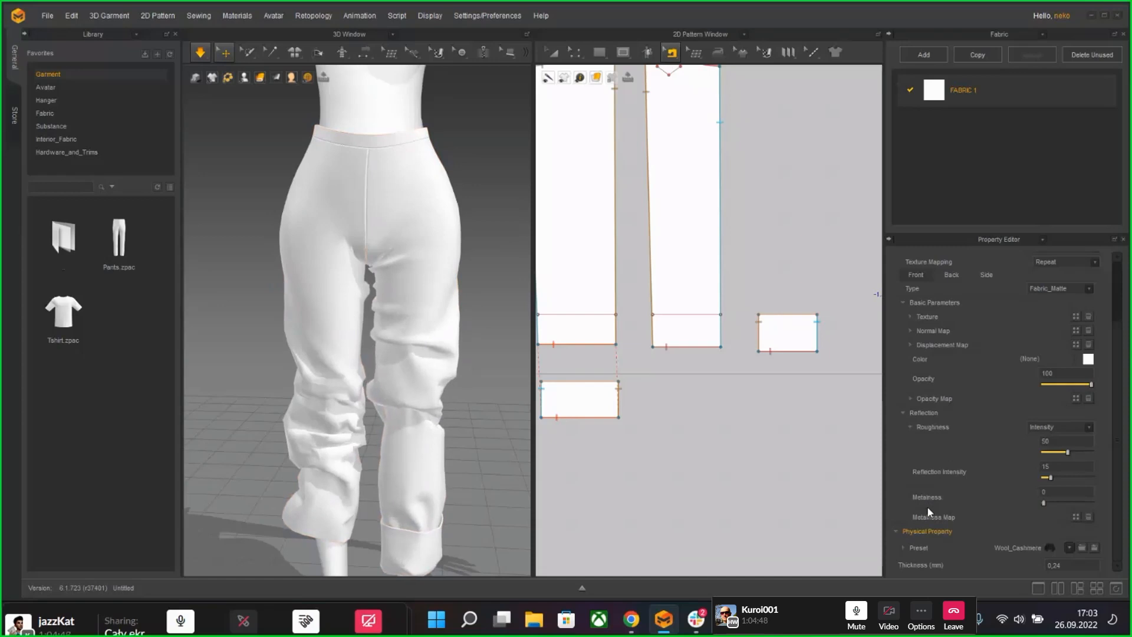
Step: Set the physical property preset of FABRIC 1 to Polyester_Taffeta and check how the trouser legs drape
{"action": "left_click", "coordinate": [1068, 548]}
{"action": "scroll", "coordinate": [977, 435], "scroll_direction": "up", "scroll_amount": 3}
{"action": "left_click", "coordinate": [949, 417]}
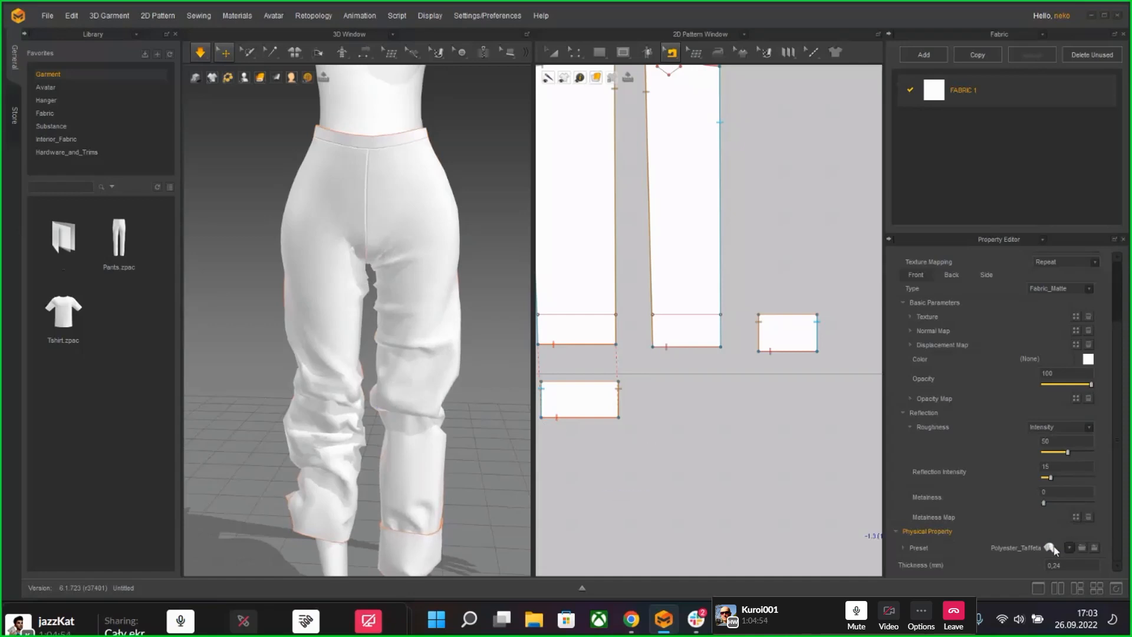
{"action": "left_click", "coordinate": [434, 318]}
{"action": "right_click_drag", "start_coordinate": [434, 318], "coordinate": [507, 289]}
{"action": "right_click_drag", "start_coordinate": [280, 305], "coordinate": [376, 313]}
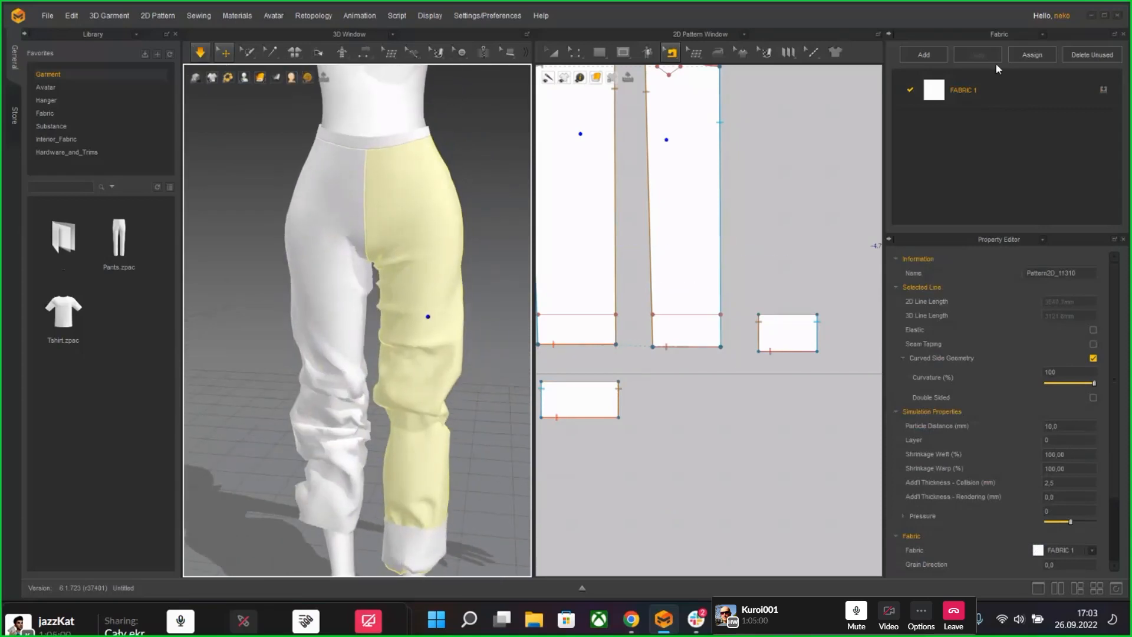
Step: Add a second fabric for the left leg's cuff and set its colour to red CA2222
{"action": "scroll", "coordinate": [459, 397], "scroll_direction": "up", "scroll_amount": 5}
{"action": "left_click", "coordinate": [413, 390]}
{"action": "right_click_drag", "start_coordinate": [497, 399], "coordinate": [320, 391]}
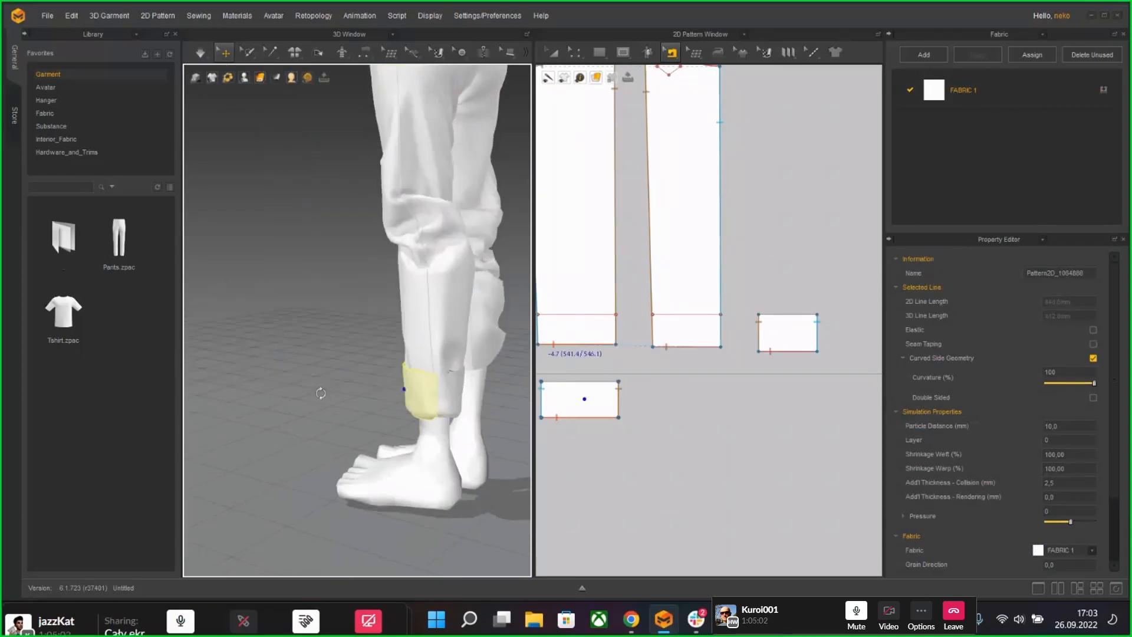
{"action": "left_click", "coordinate": [448, 402], "text": "shift"}
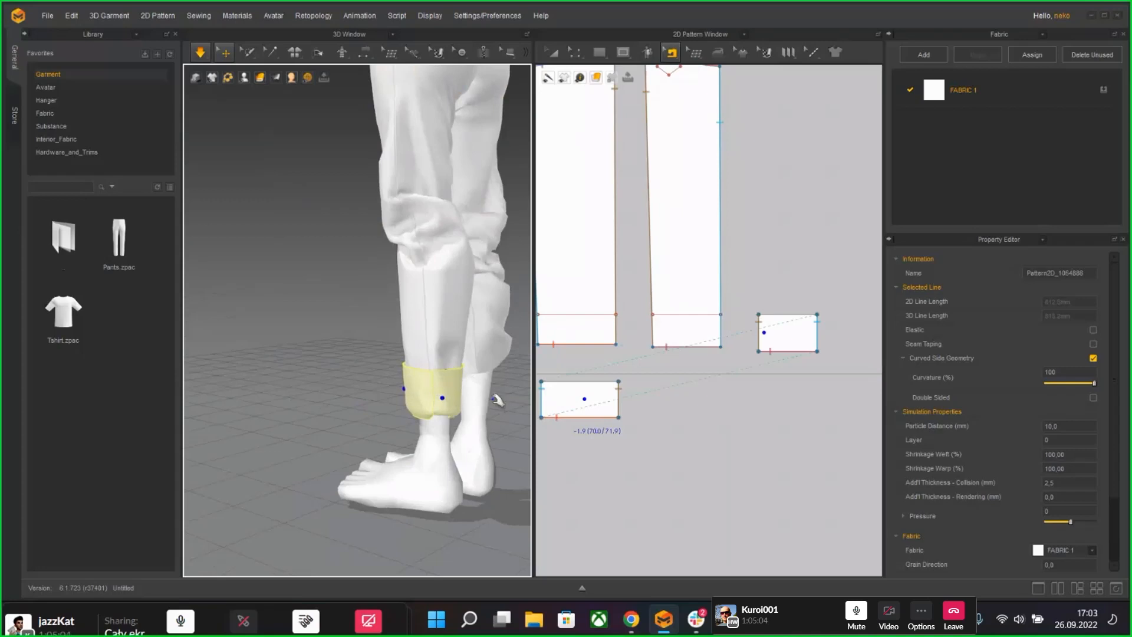
{"action": "key", "text": "space"}
{"action": "right_click_drag", "start_coordinate": [497, 401], "coordinate": [745, 370]}
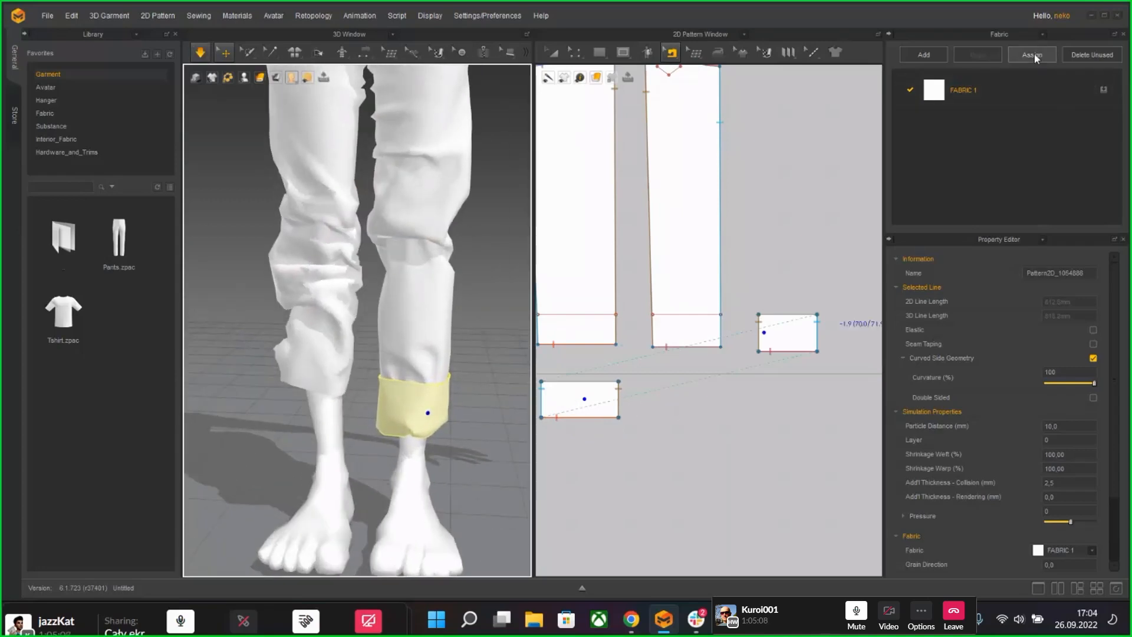
{"action": "left_click", "coordinate": [926, 54]}
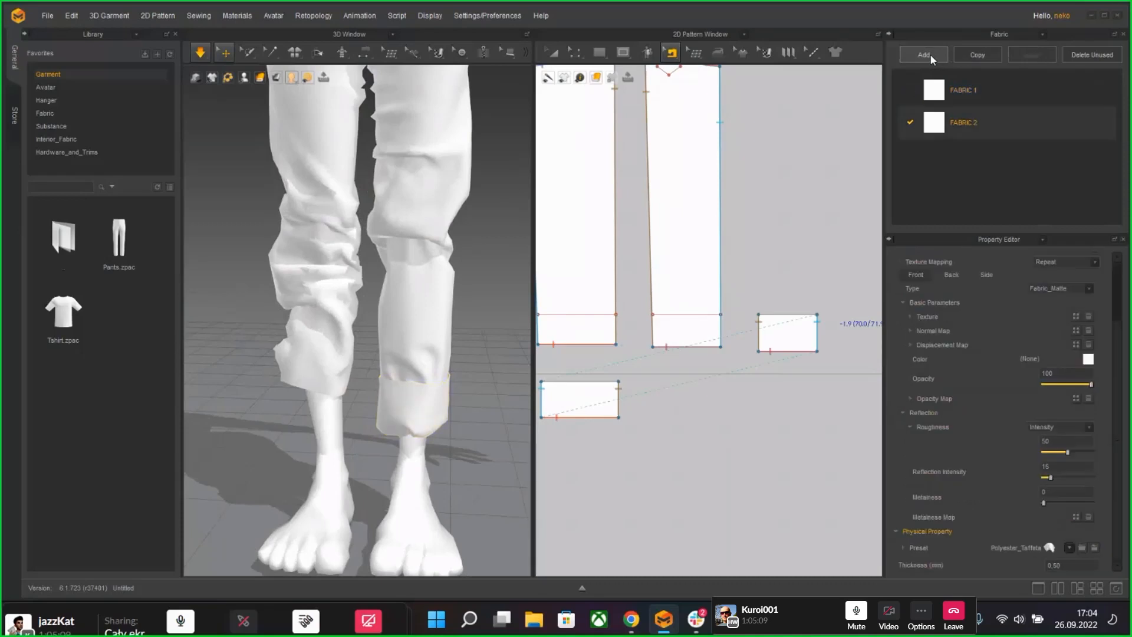
{"action": "left_click", "coordinate": [1088, 359]}
{"action": "left_click", "coordinate": [539, 135]}
{"action": "left_click", "coordinate": [527, 133]}
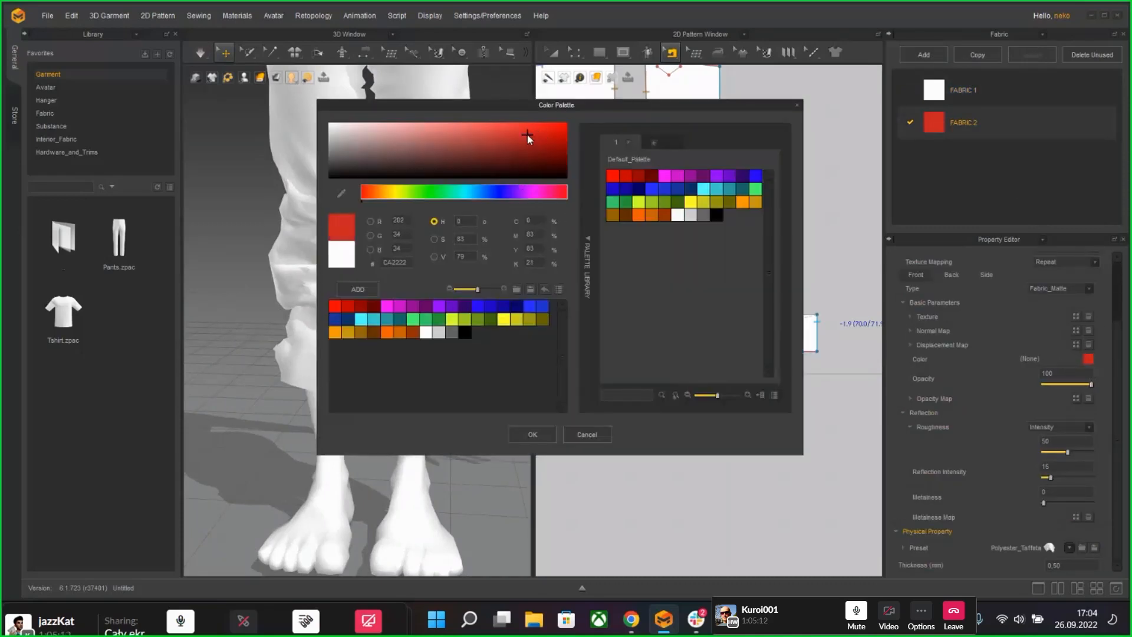
{"action": "left_click", "coordinate": [546, 435]}
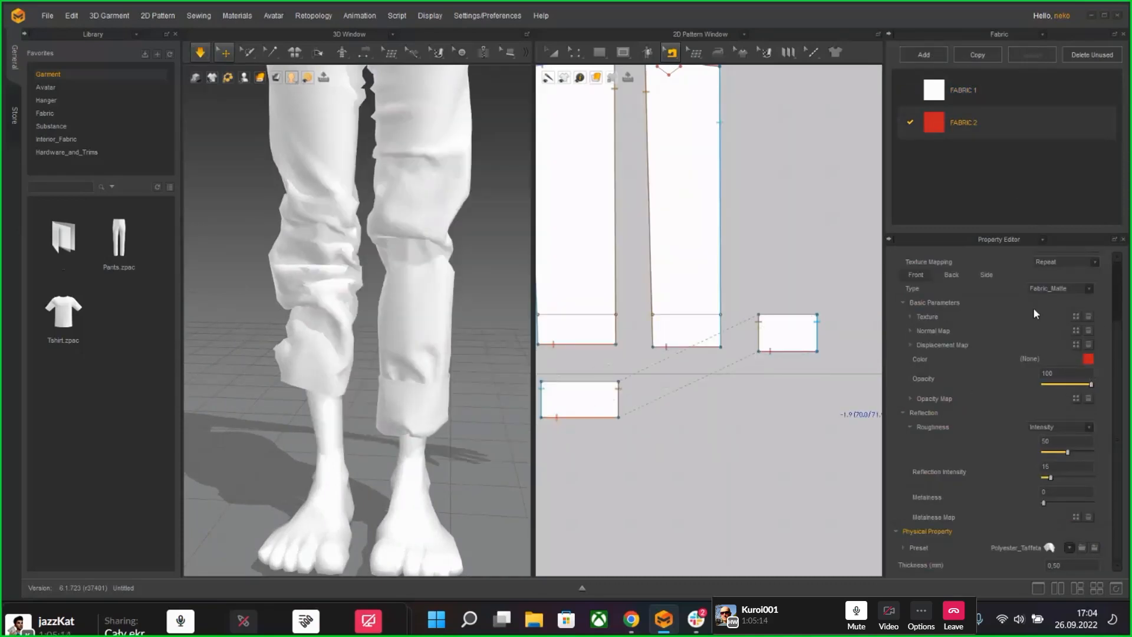
Step: Assign the red fabric, FABRIC 2, to both cuff pieces on the left leg
{"action": "left_click", "coordinate": [438, 409]}
{"action": "right_click_drag", "start_coordinate": [438, 409], "coordinate": [289, 399]}
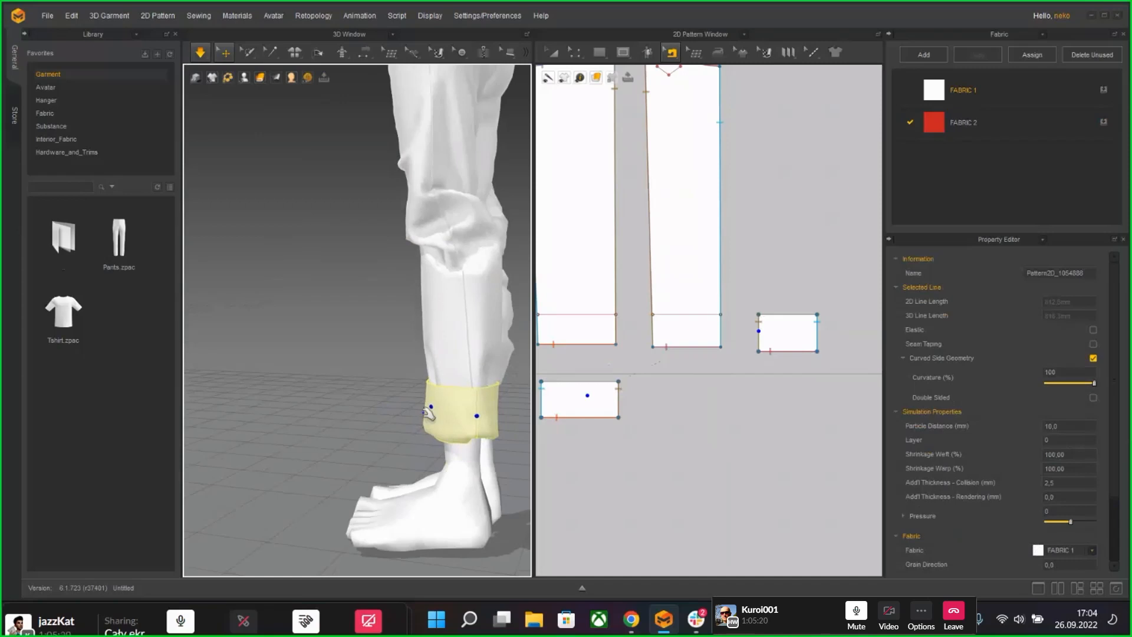
{"action": "left_click", "coordinate": [1091, 549]}
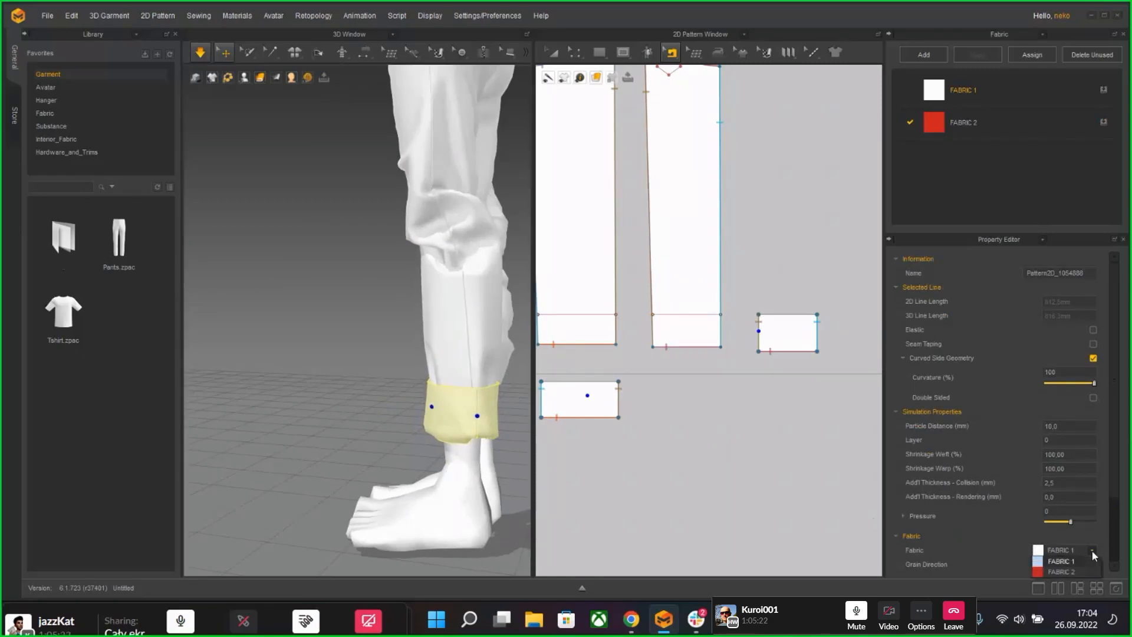
{"action": "left_click", "coordinate": [1067, 573]}
{"action": "right_click_drag", "start_coordinate": [448, 430], "coordinate": [554, 424]}
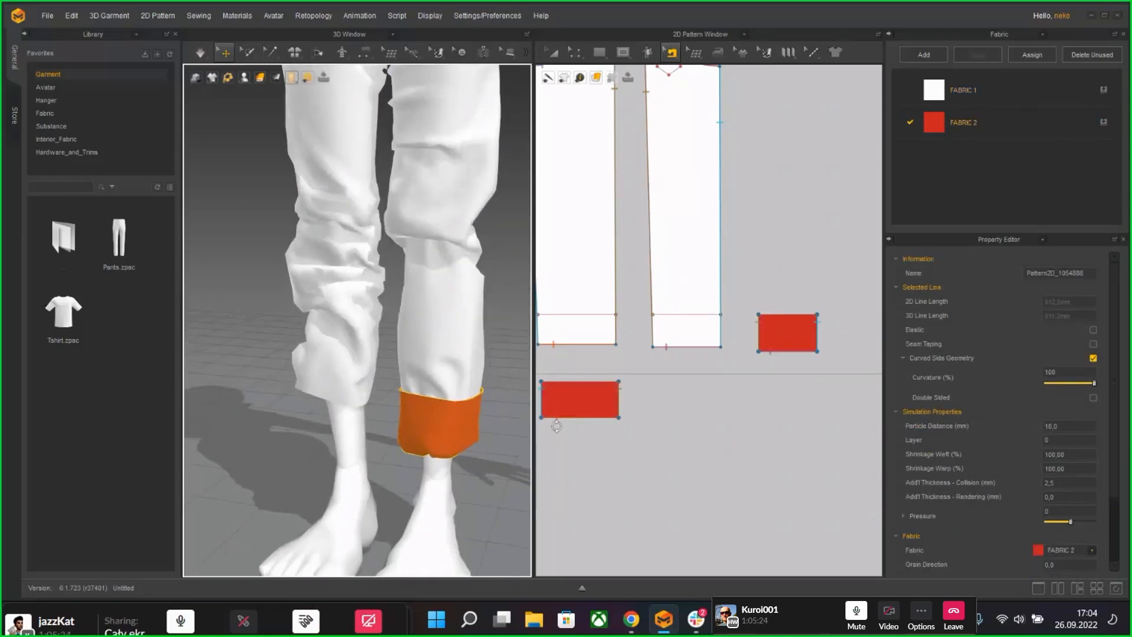
Step: Set the physical property preset of FABRIC 2 to Trim_Hardware
{"action": "double_click", "coordinate": [967, 122]}
{"action": "left_click", "coordinate": [1116, 340]}
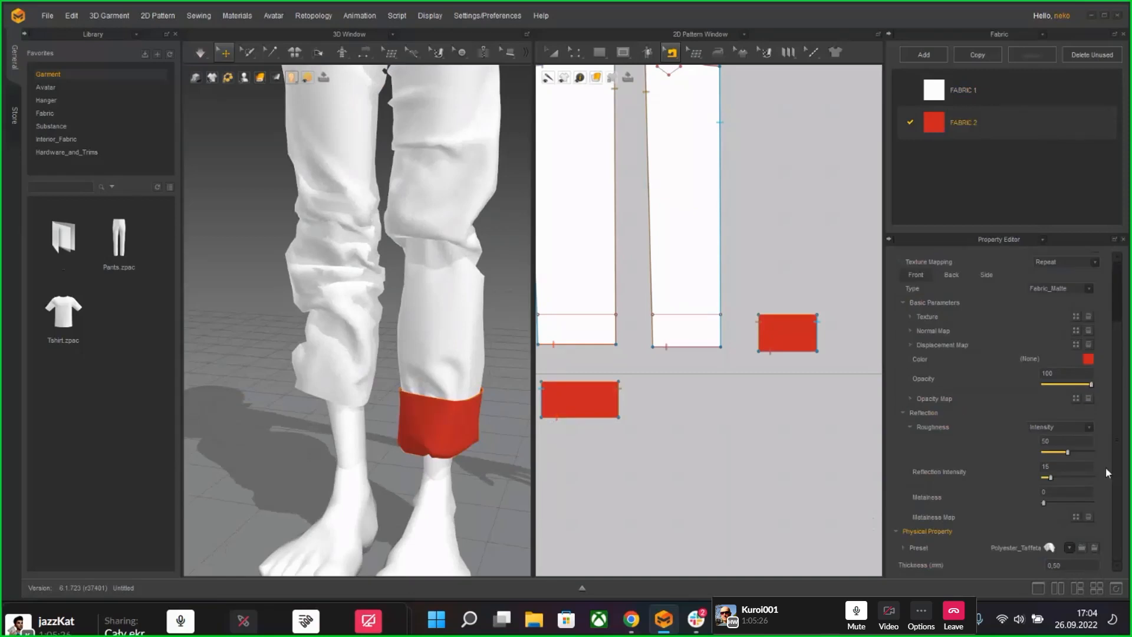
{"action": "left_click", "coordinate": [1069, 547]}
{"action": "scroll", "coordinate": [1020, 482], "scroll_direction": "down", "scroll_amount": 5}
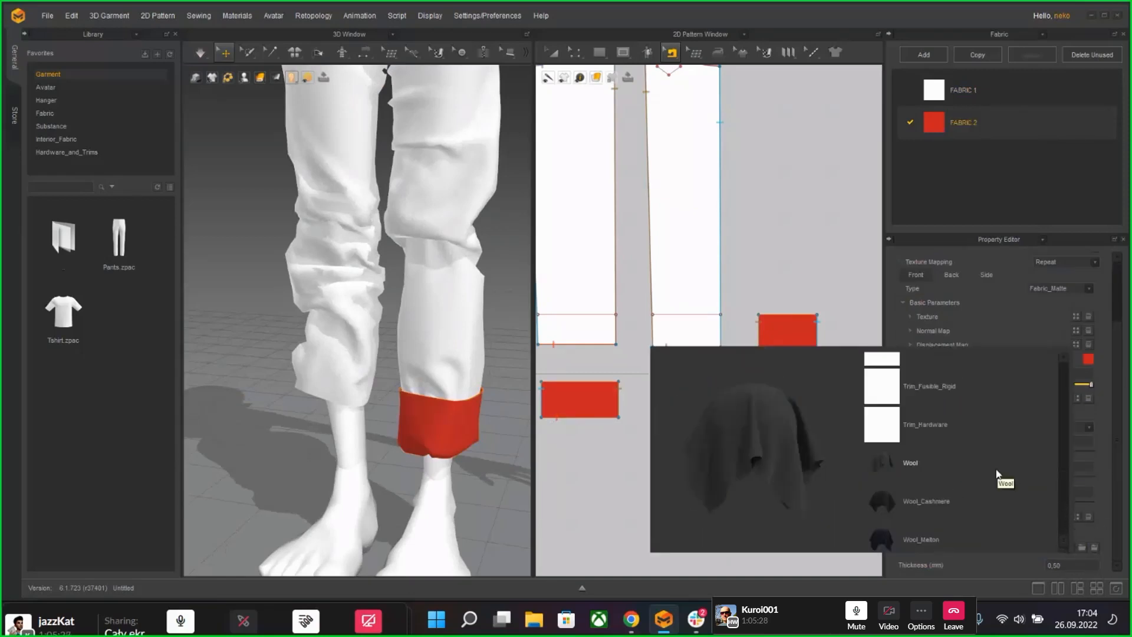
{"action": "left_click", "coordinate": [946, 431]}
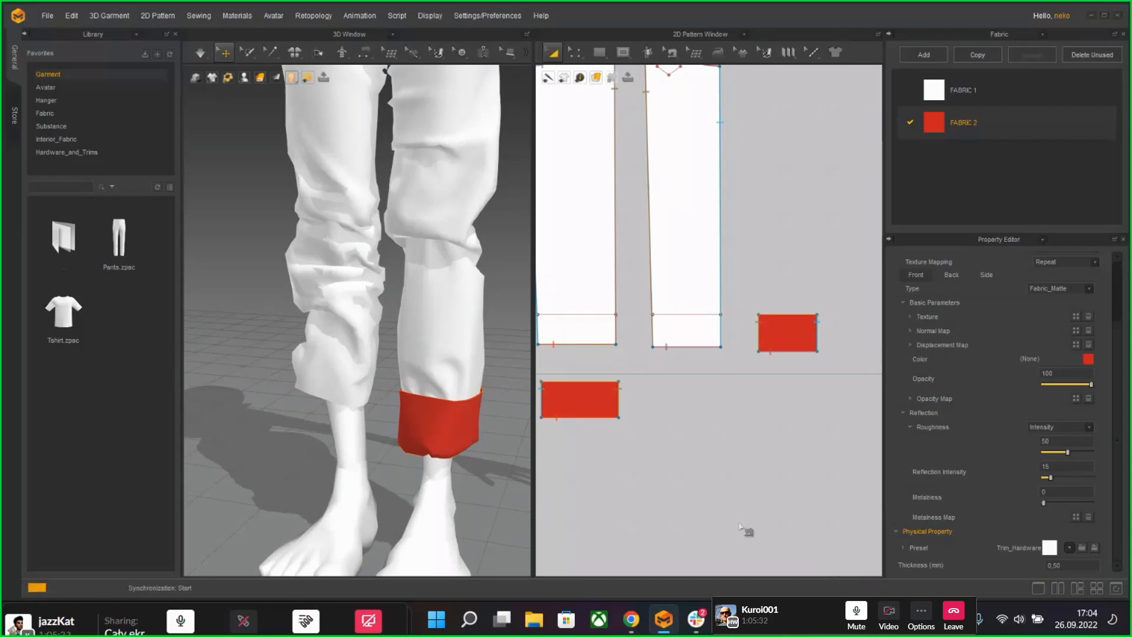
Step: Simulate the stiffer cuff and pull the cuff and the left leg above it into place
{"action": "key", "text": "space"}
{"action": "left_click", "coordinate": [432, 436]}
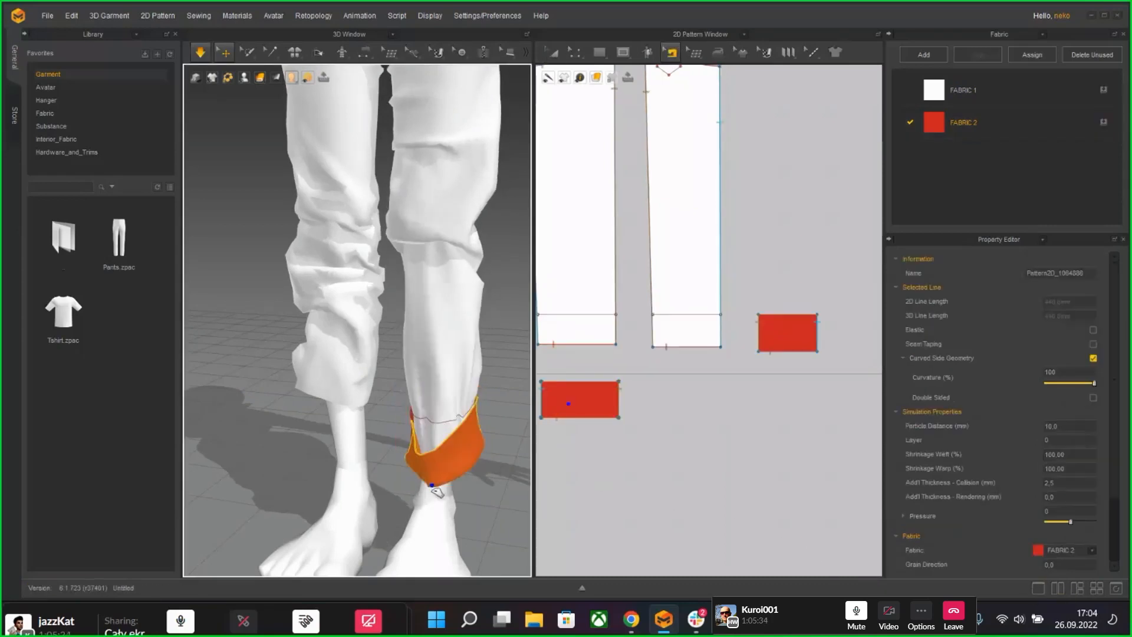
{"action": "left_click", "coordinate": [441, 354]}
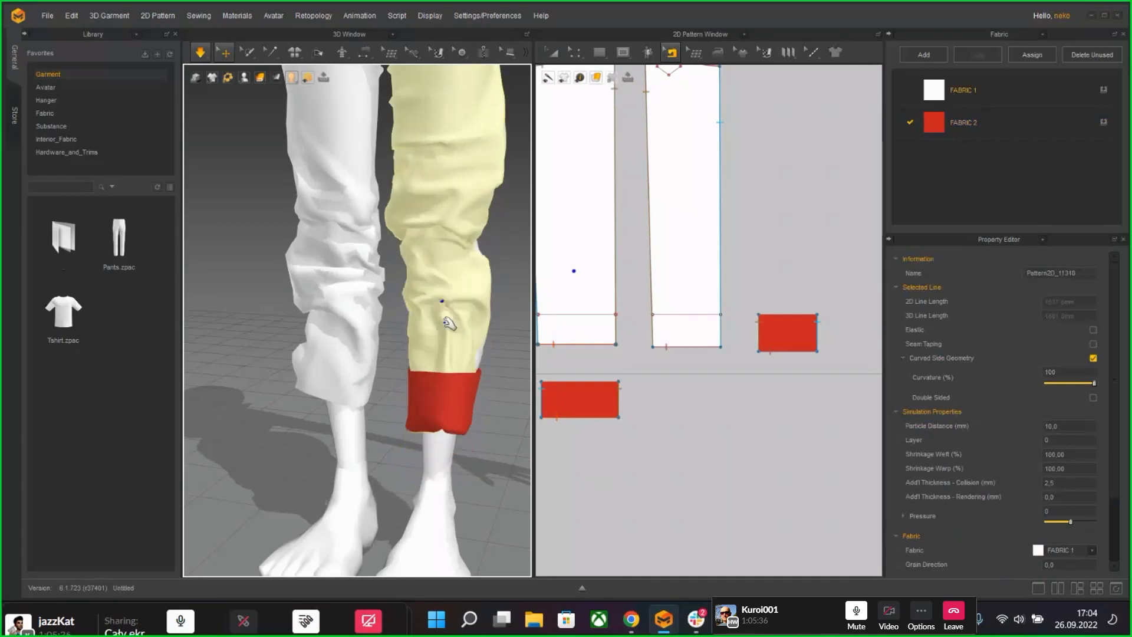
{"action": "left_click", "coordinate": [489, 432]}
Step: Strengthen both red cuff pieces and let them settle around the left ankle during simulation
{"action": "right_click_drag", "start_coordinate": [490, 432], "coordinate": [375, 457]}
{"action": "left_click", "coordinate": [365, 446]}
{"action": "left_click", "coordinate": [348, 459]}
{"action": "right_click", "coordinate": [348, 458]}
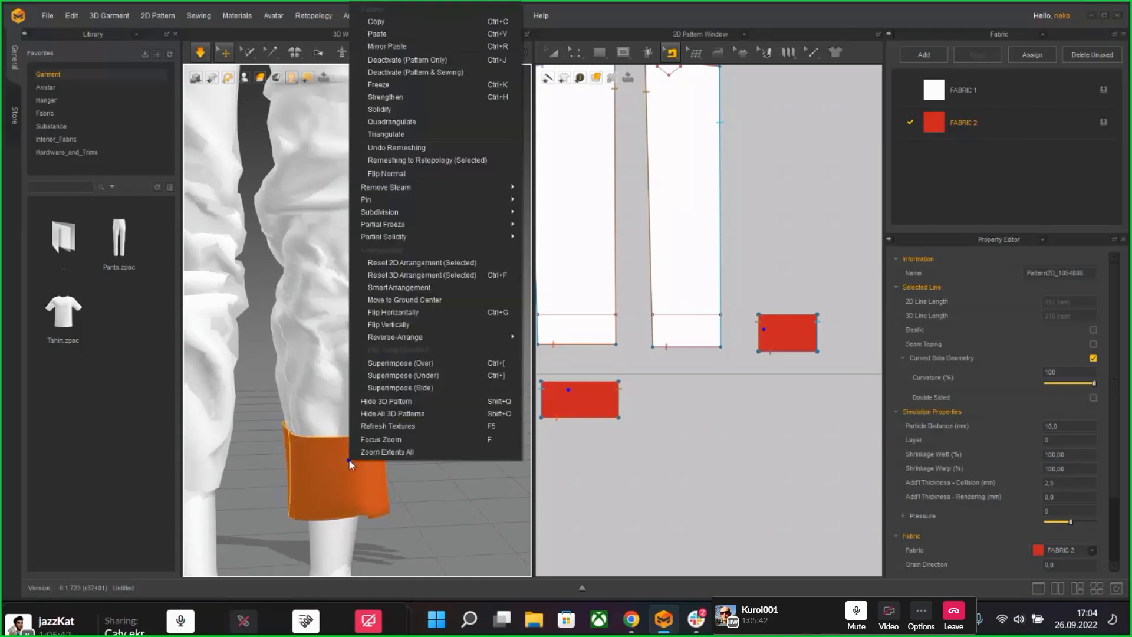
{"action": "left_click", "coordinate": [389, 97]}
{"action": "right_click_drag", "start_coordinate": [429, 457], "coordinate": [443, 379]}
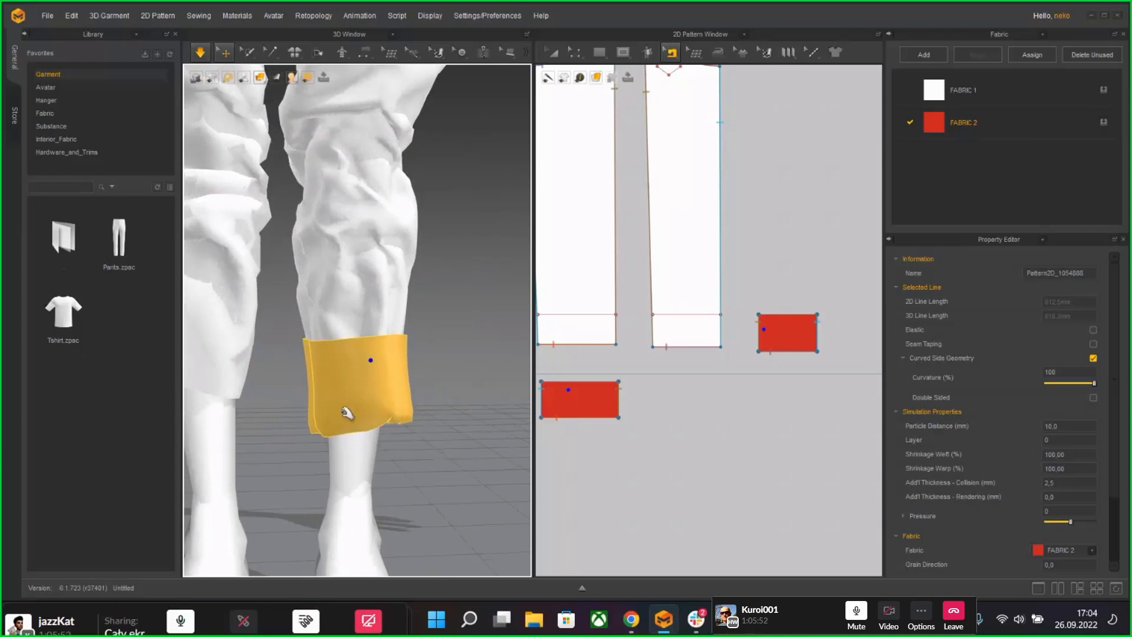
{"action": "right_click_drag", "start_coordinate": [347, 412], "coordinate": [473, 405]}
{"action": "left_click", "coordinate": [311, 427]}
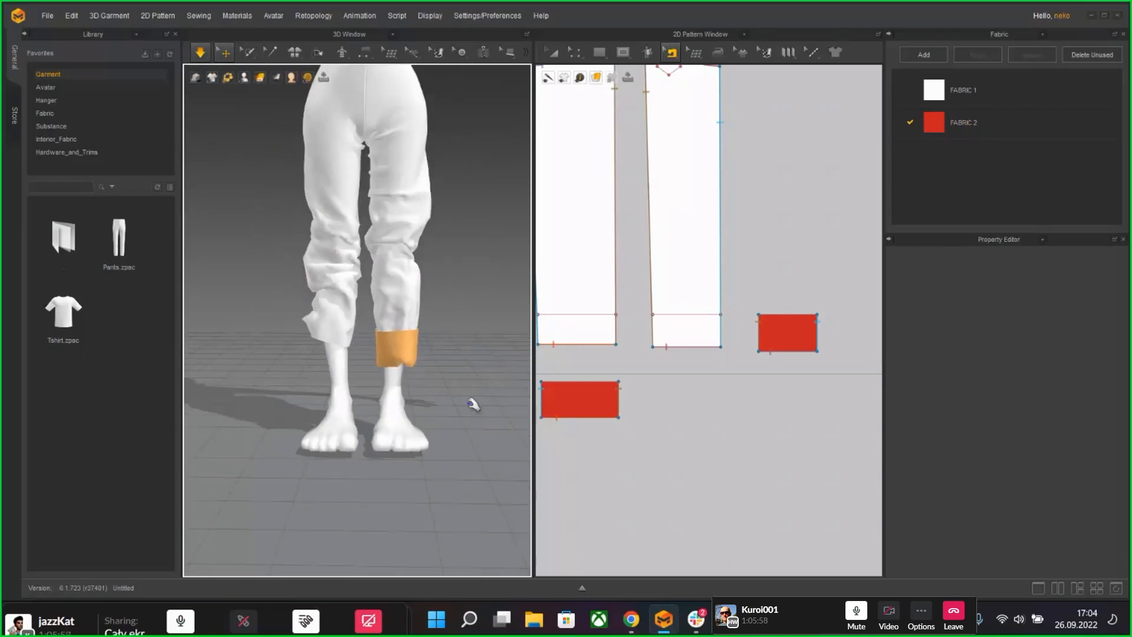
Step: Freeze the front piece of the left trouser leg
{"action": "mouse_move", "coordinate": [423, 371]}
{"action": "right_mouse_down"}
{"action": "mouse_move", "coordinate": [236, 383]}
{"action": "mouse_move", "coordinate": [445, 379]}
{"action": "mouse_move", "coordinate": [414, 373]}
{"action": "right_mouse_up"}
{"action": "left_click", "coordinate": [395, 255]}
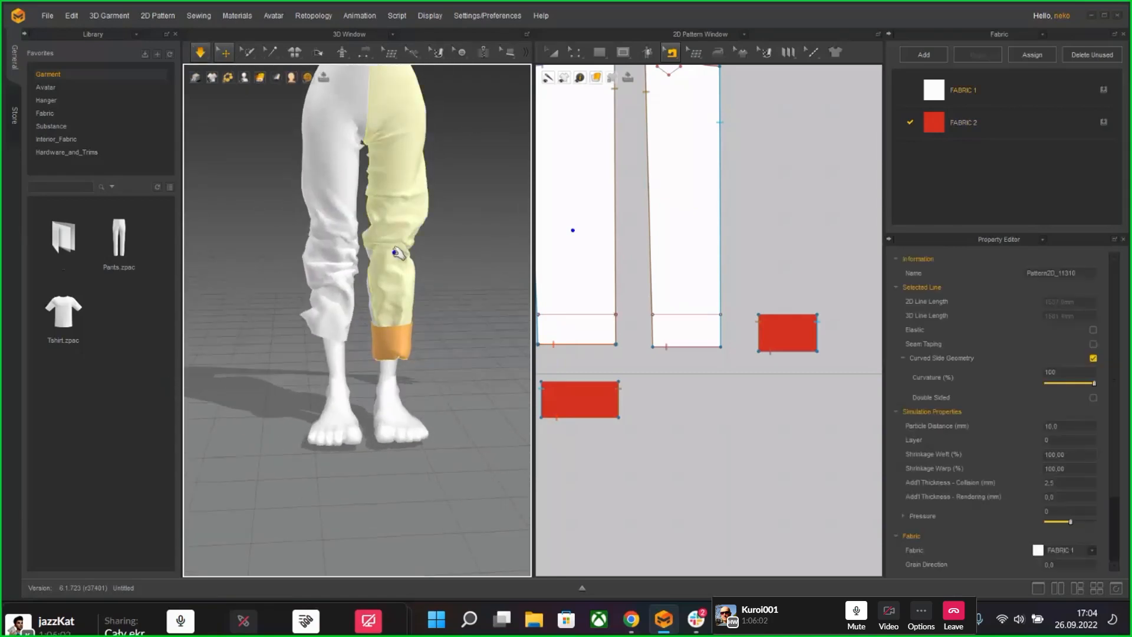
{"action": "right_click", "coordinate": [395, 257]}
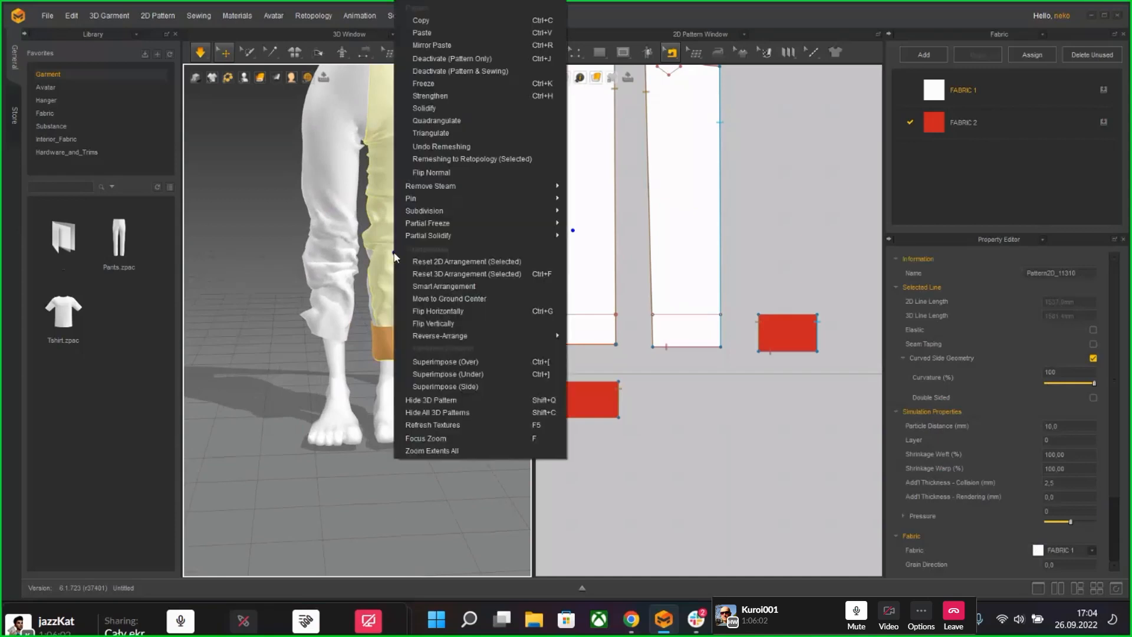
{"action": "left_click", "coordinate": [467, 84]}
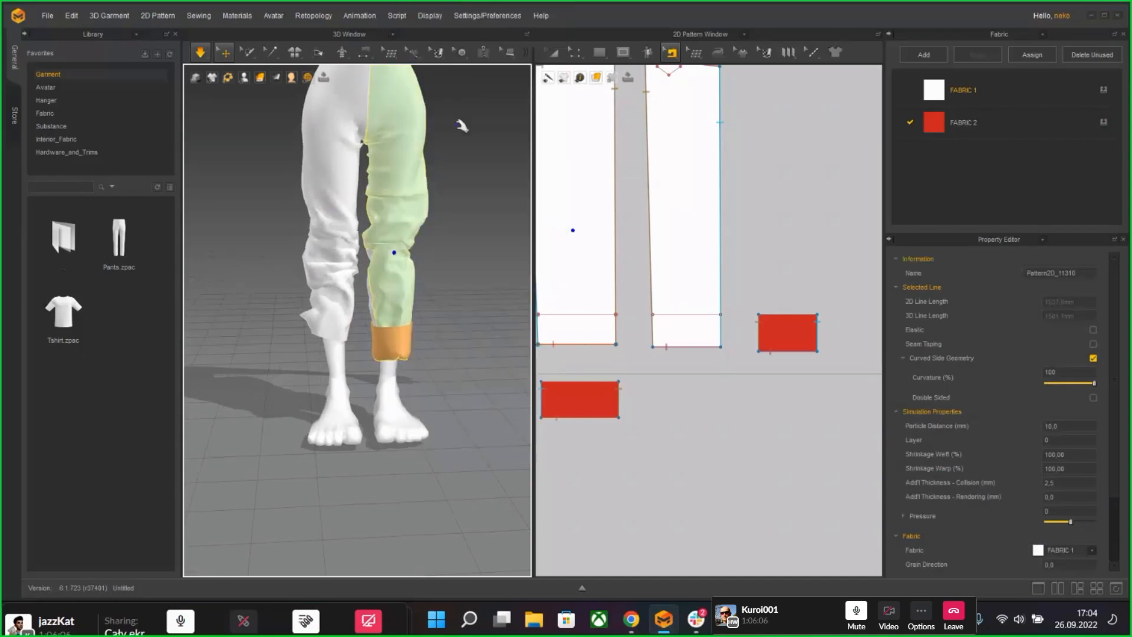
{"action": "left_click", "coordinate": [483, 191]}
Step: Run the simulation and examine the frozen left leg front, the strengthened cuff and the right leg's folds
{"action": "scroll", "coordinate": [484, 253], "scroll_direction": "up", "scroll_amount": 5}
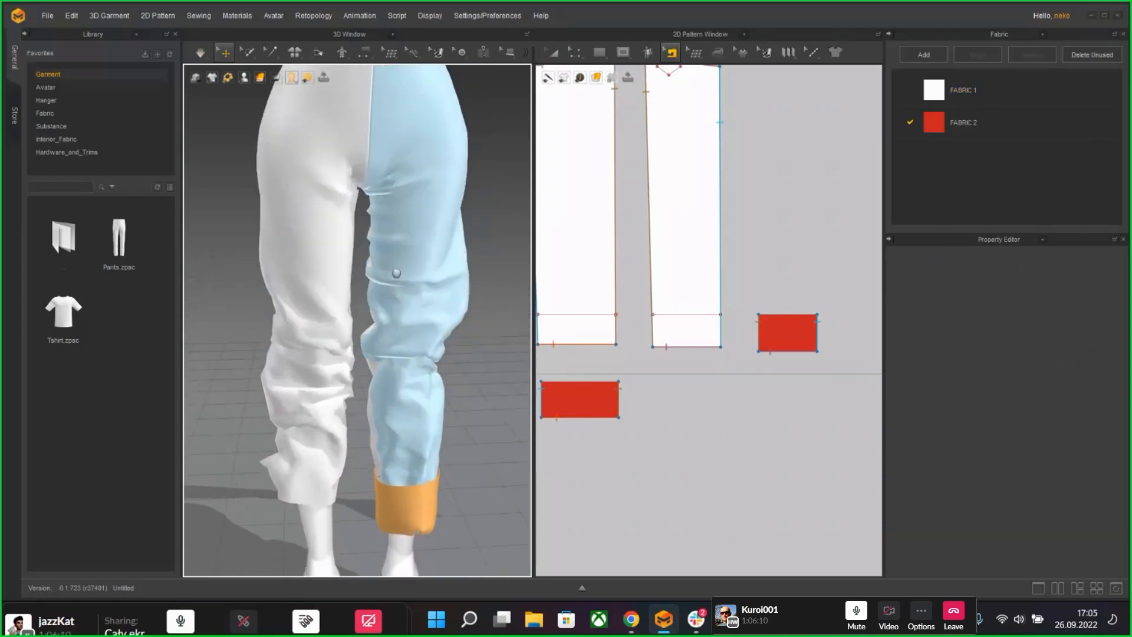
{"action": "key", "text": "space"}
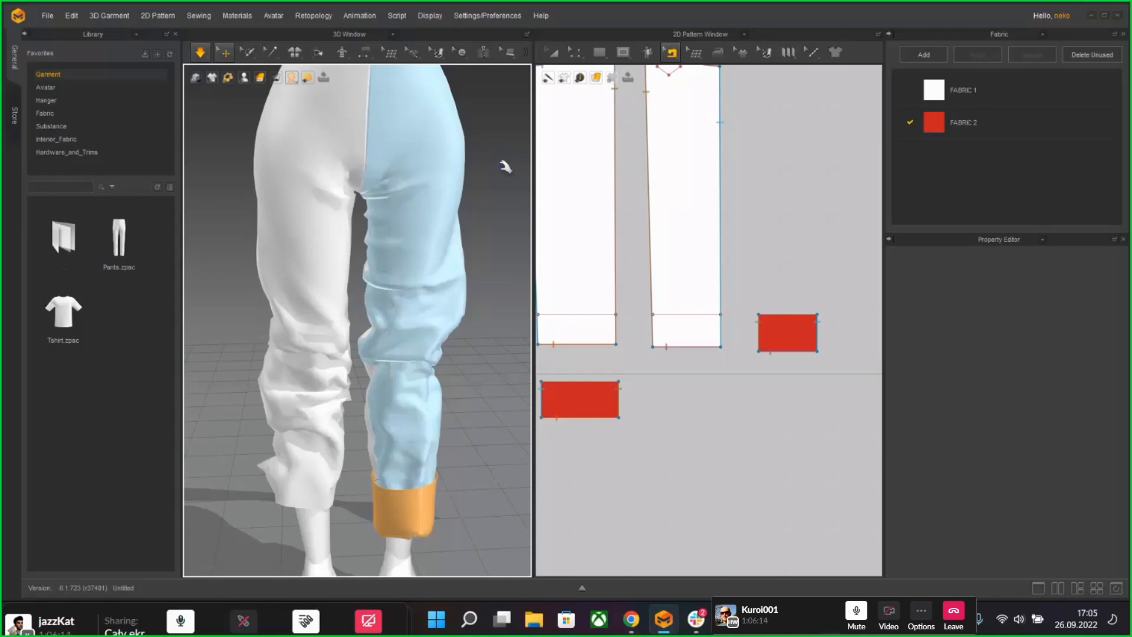
{"action": "scroll", "coordinate": [436, 347], "scroll_direction": "down", "scroll_amount": 5}
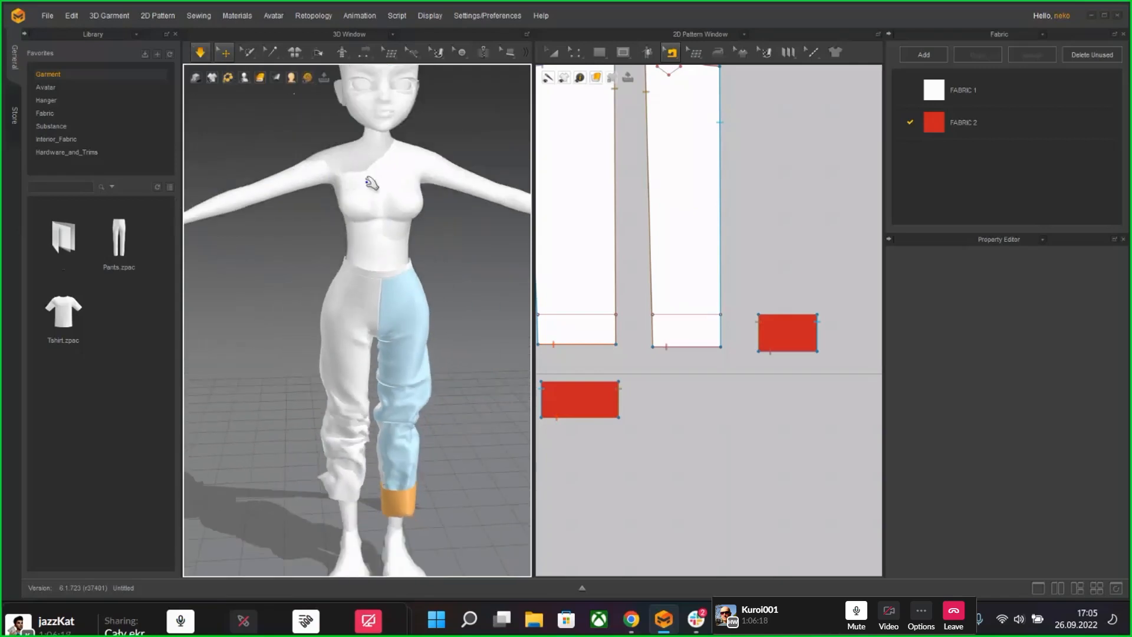
{"action": "right_click_drag", "start_coordinate": [459, 285], "coordinate": [244, 205]}
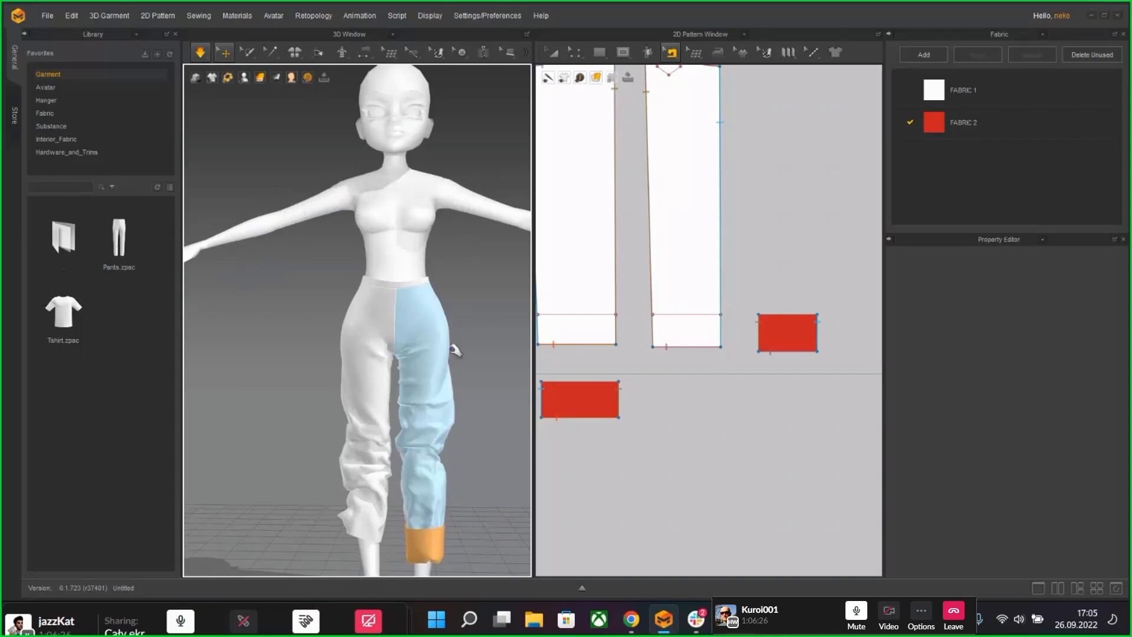
{"action": "middle_click_drag", "start_coordinate": [480, 397], "coordinate": [485, 316]}
{"action": "key", "text": "space"}
{"action": "right_click_drag", "start_coordinate": [485, 316], "coordinate": [441, 339]}
{"action": "key", "text": "space"}
{"action": "scroll", "coordinate": [441, 339], "scroll_direction": "up", "scroll_amount": 10}
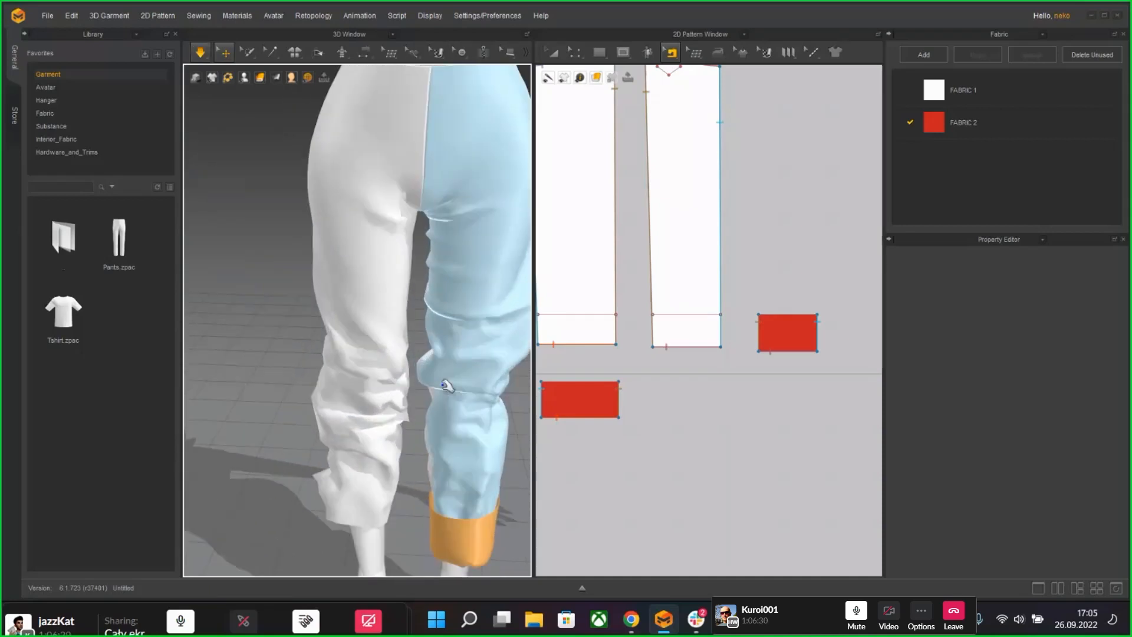
Step: Freeze the back piece of the left trouser leg and pull at the right leg's fabric during simulation
{"action": "right_click_drag", "start_coordinate": [367, 378], "coordinate": [364, 287]}
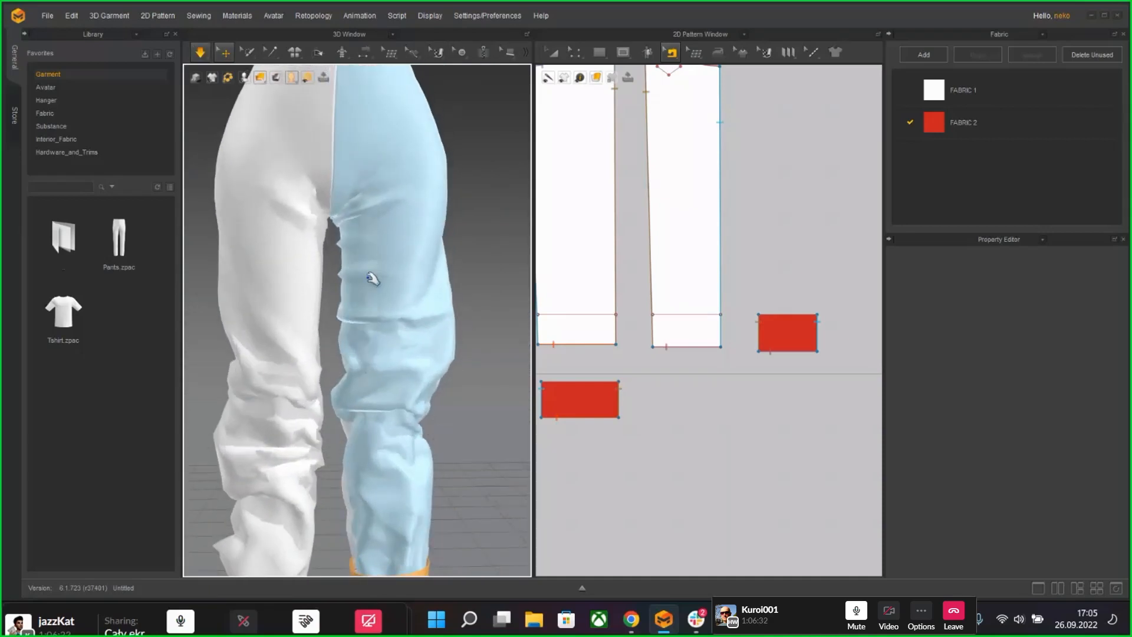
{"action": "left_click", "coordinate": [350, 428]}
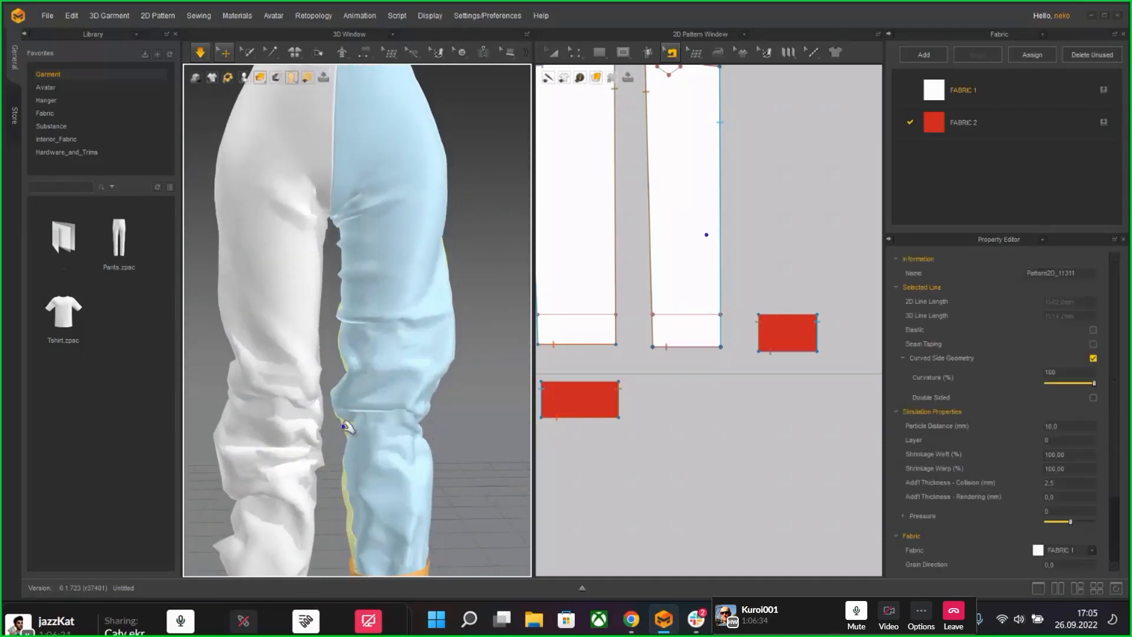
{"action": "right_click", "coordinate": [348, 421]}
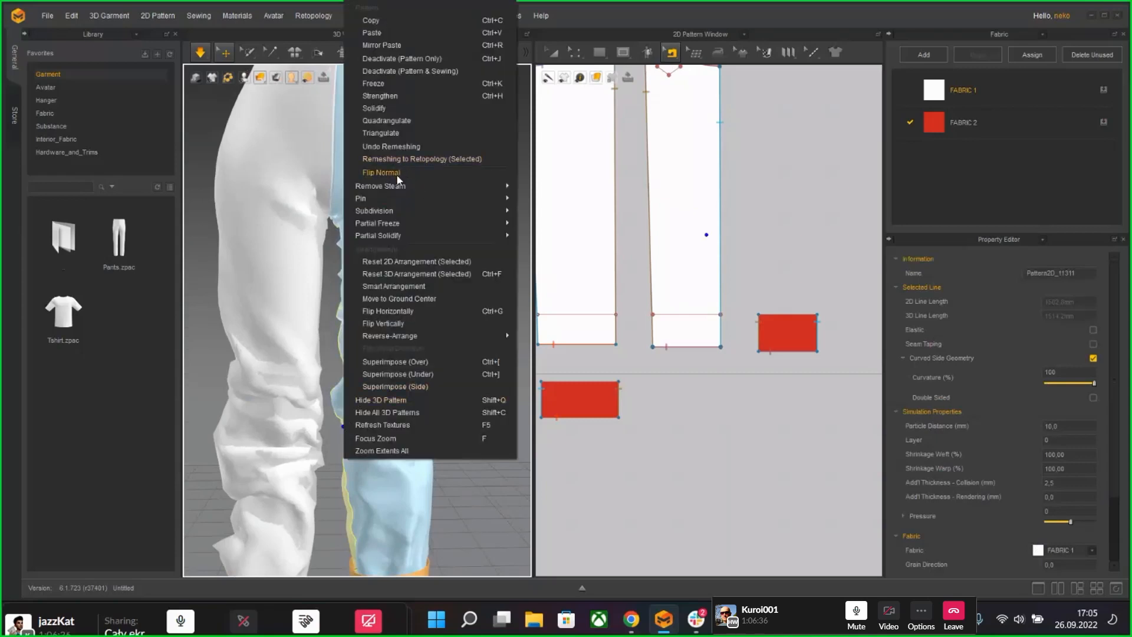
{"action": "left_click", "coordinate": [390, 94]}
{"action": "right_click_drag", "start_coordinate": [405, 245], "coordinate": [487, 306]}
{"action": "left_click", "coordinate": [403, 292]}
{"action": "middle_click_drag", "start_coordinate": [391, 305], "coordinate": [424, 333]}
{"action": "left_click_drag", "start_coordinate": [306, 218], "coordinate": [265, 216]}
{"action": "left_click_drag", "start_coordinate": [341, 330], "coordinate": [264, 328]}
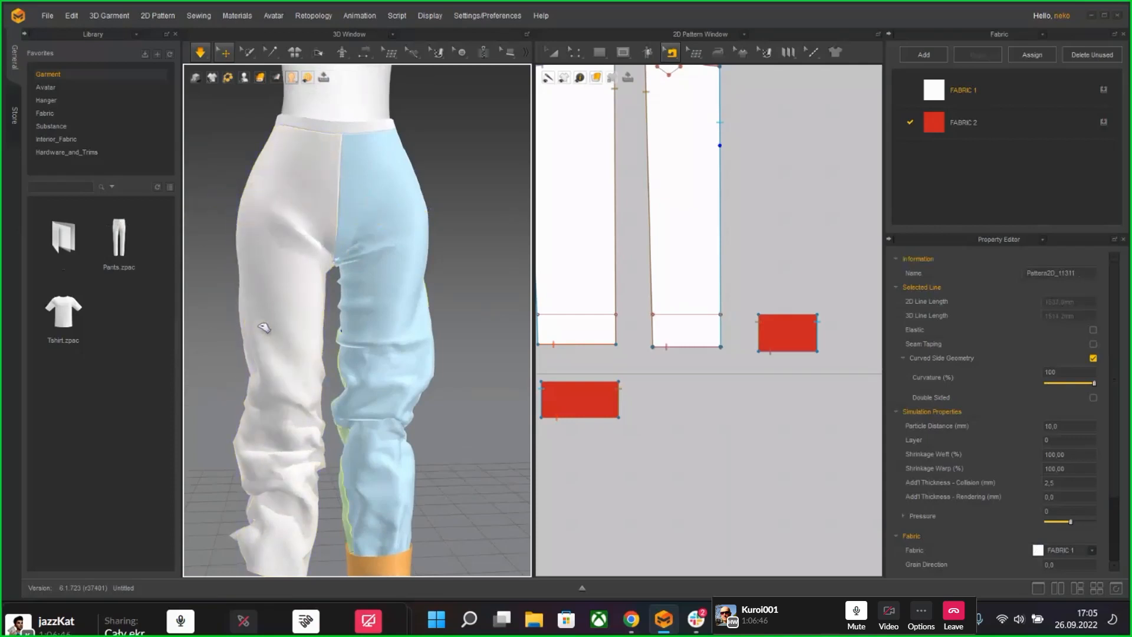
Step: Select the front piece of the right trouser leg and switch the garment display to show mesh lines
{"action": "left_click", "coordinate": [263, 327]}
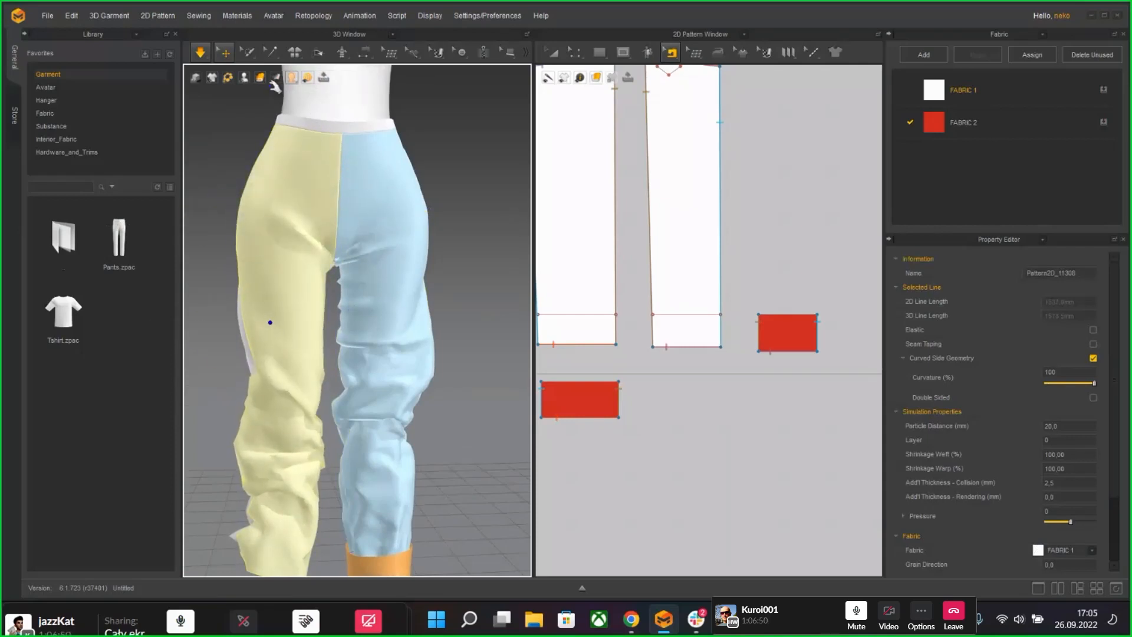
{"action": "mouse_move", "coordinate": [265, 81]}
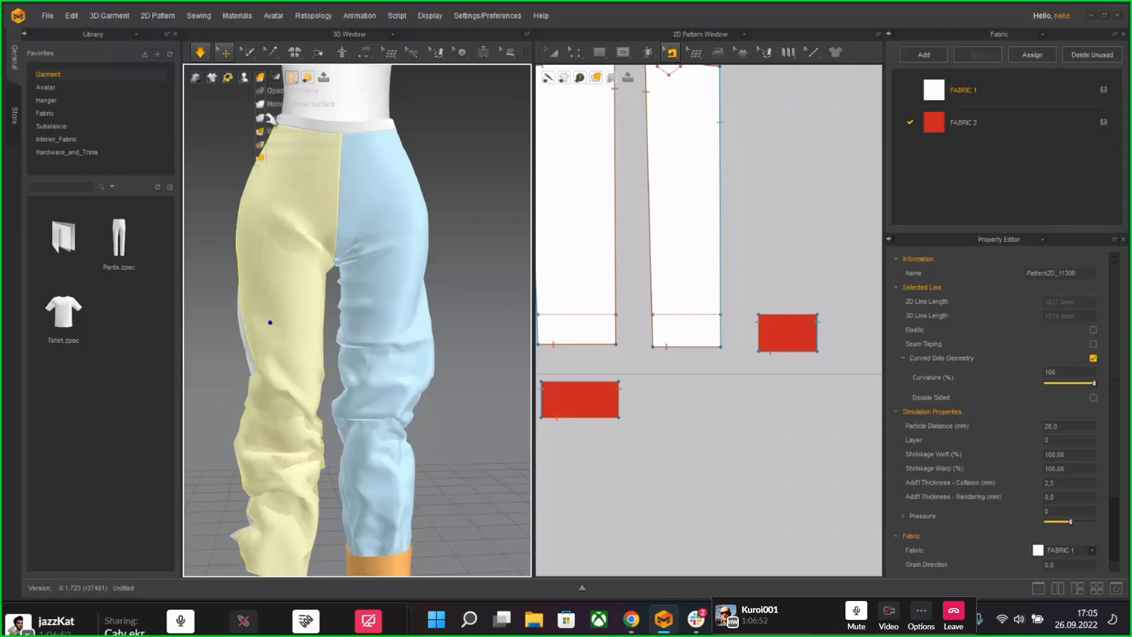
{"action": "left_click", "coordinate": [262, 131]}
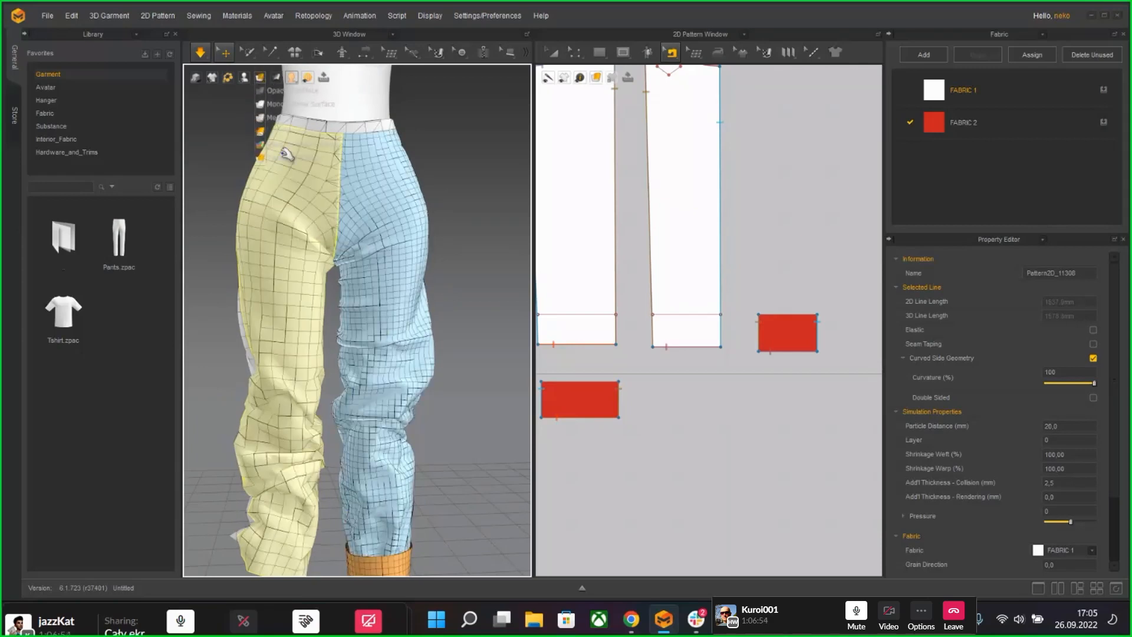
{"action": "mouse_move", "coordinate": [339, 169]}
{"action": "right_mouse_down"}
{"action": "mouse_move", "coordinate": [345, 204]}
{"action": "mouse_move", "coordinate": [344, 185]}
{"action": "right_mouse_up"}
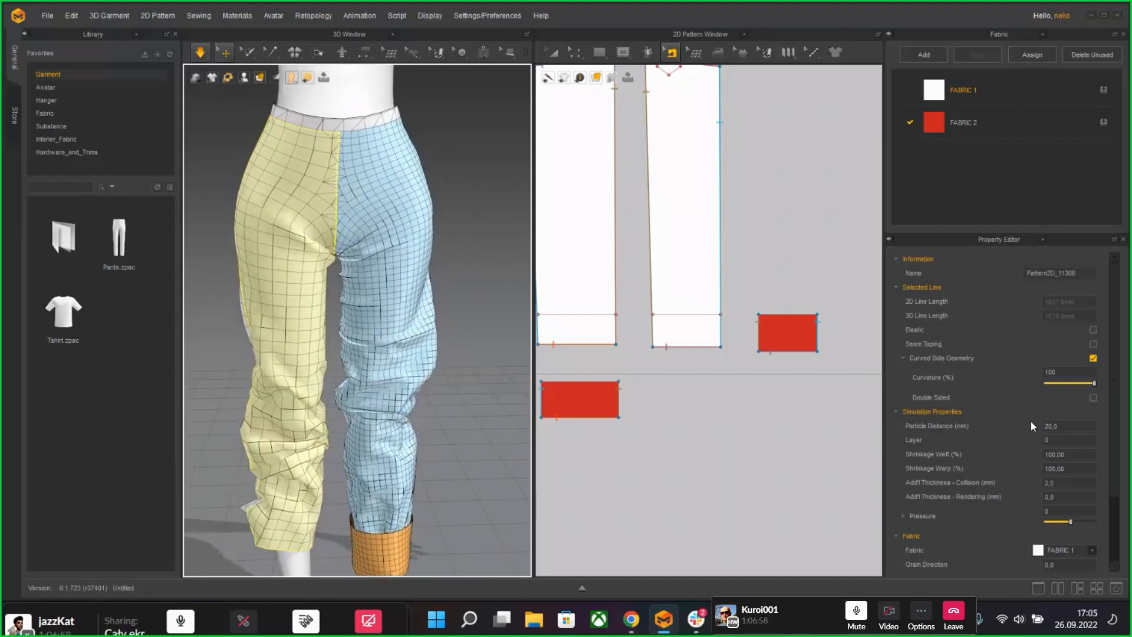
Step: Examine the mesh density of the front leg pieces around the centre seam, crotch and lower legs
{"action": "scroll", "coordinate": [376, 183], "scroll_direction": "up", "scroll_amount": 5}
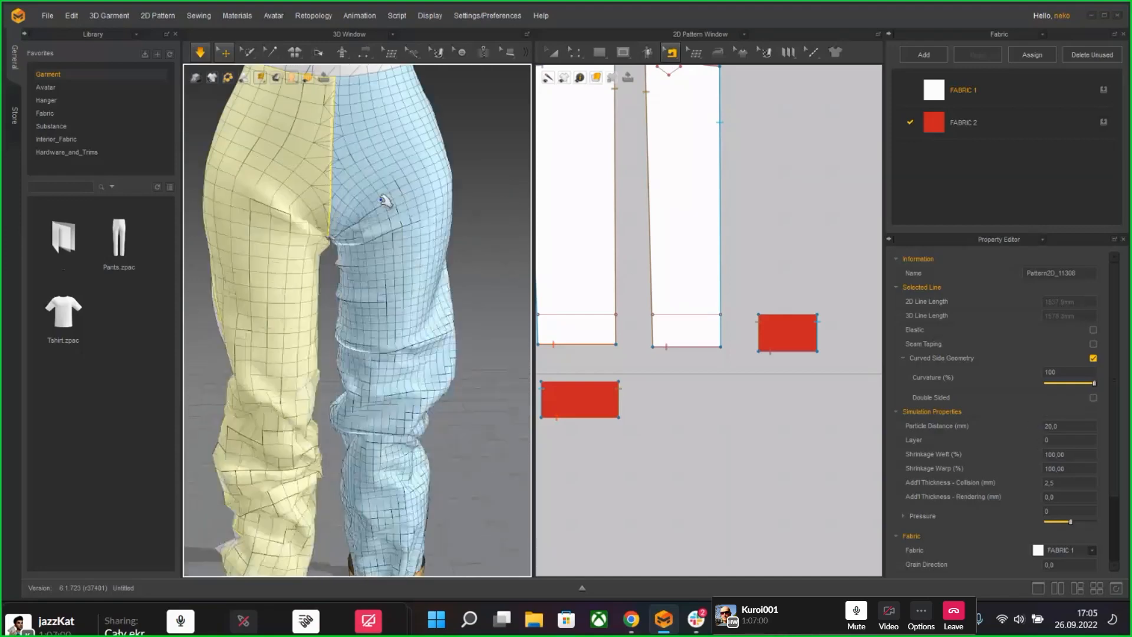
{"action": "middle_click_drag", "start_coordinate": [376, 182], "coordinate": [444, 322]}
{"action": "left_click", "coordinate": [443, 323]}
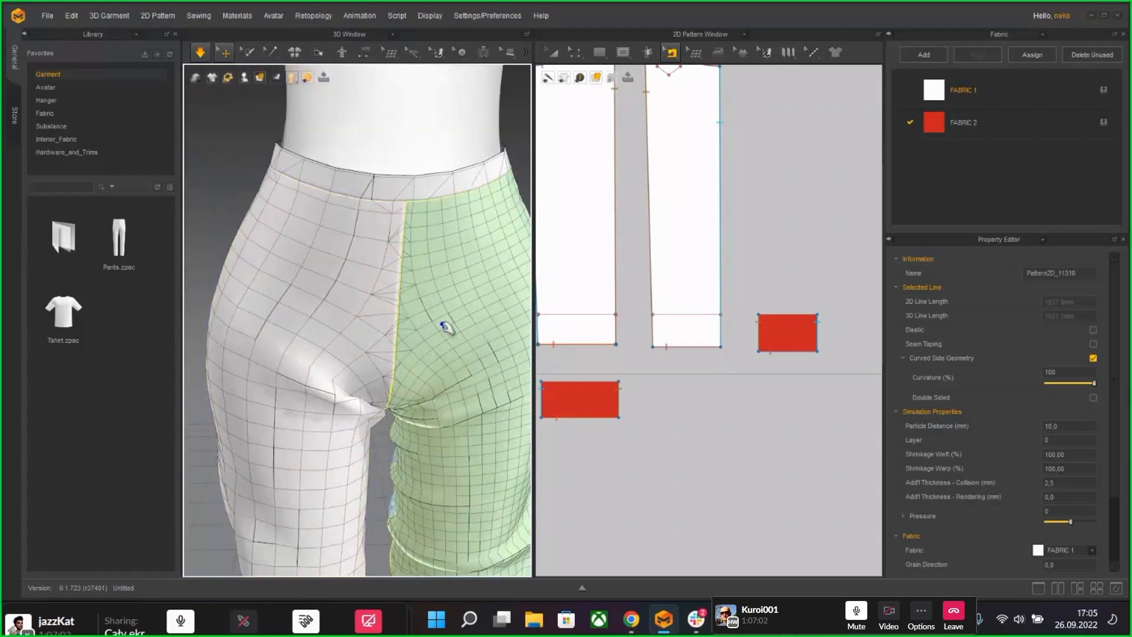
{"action": "key", "text": "space"}
{"action": "right_click_drag", "start_coordinate": [443, 324], "coordinate": [472, 331]}
{"action": "key", "text": "space"}
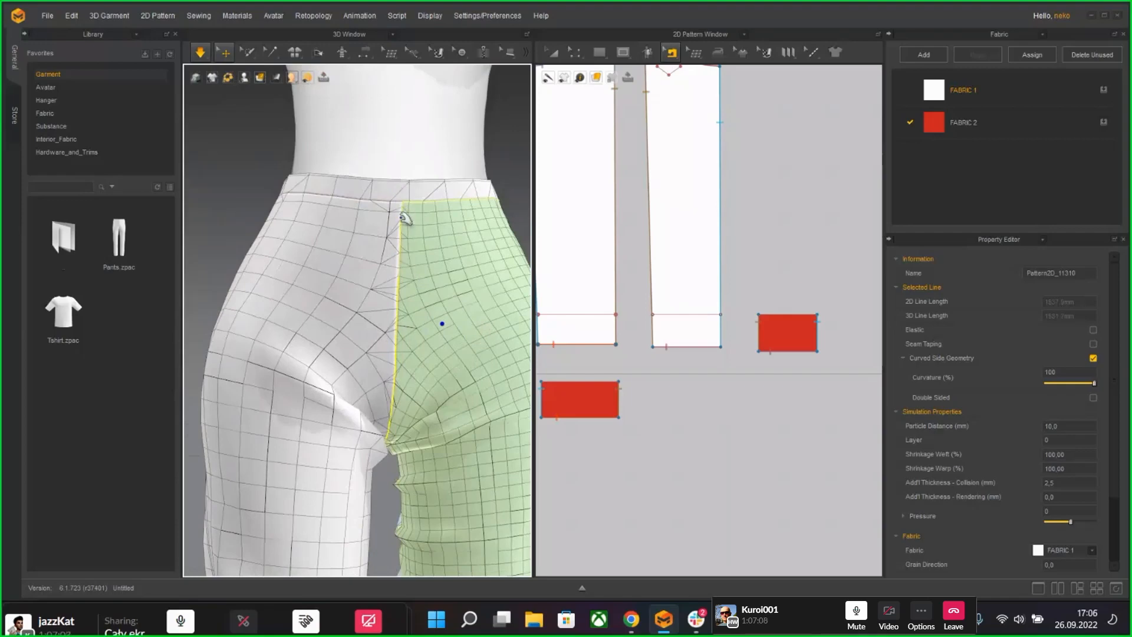
{"action": "middle_click_drag", "start_coordinate": [401, 430], "coordinate": [378, 355]}
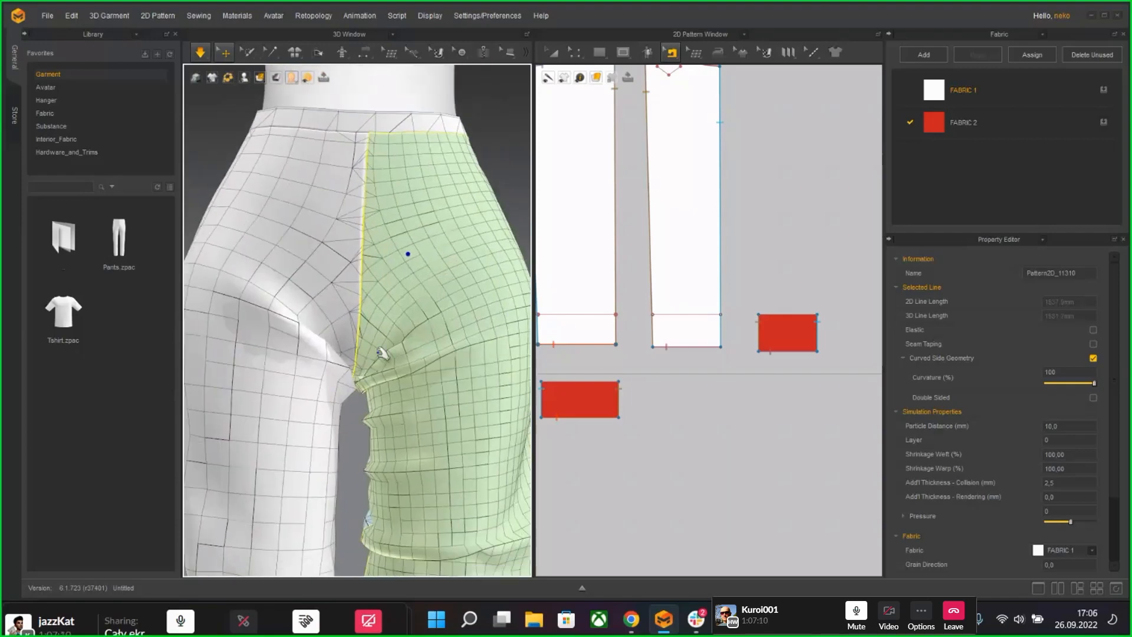
{"action": "key", "text": "space"}
{"action": "right_click_drag", "start_coordinate": [378, 355], "coordinate": [414, 399]}
{"action": "key", "text": "space"}
{"action": "scroll", "coordinate": [414, 399], "scroll_direction": "down", "scroll_amount": 5}
{"action": "middle_click_drag", "start_coordinate": [416, 421], "coordinate": [423, 247]}
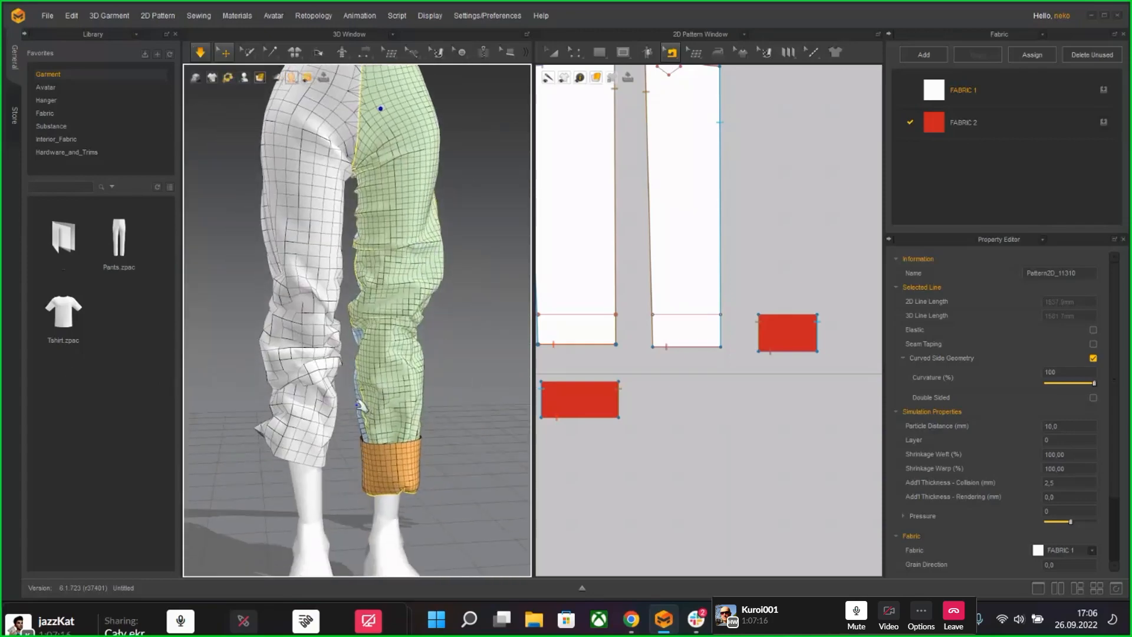
Step: Unfreeze the front and back pieces of the left trouser leg
{"action": "left_click_drag", "start_coordinate": [361, 405], "coordinate": [362, 403]}
{"action": "right_click", "coordinate": [361, 402]}
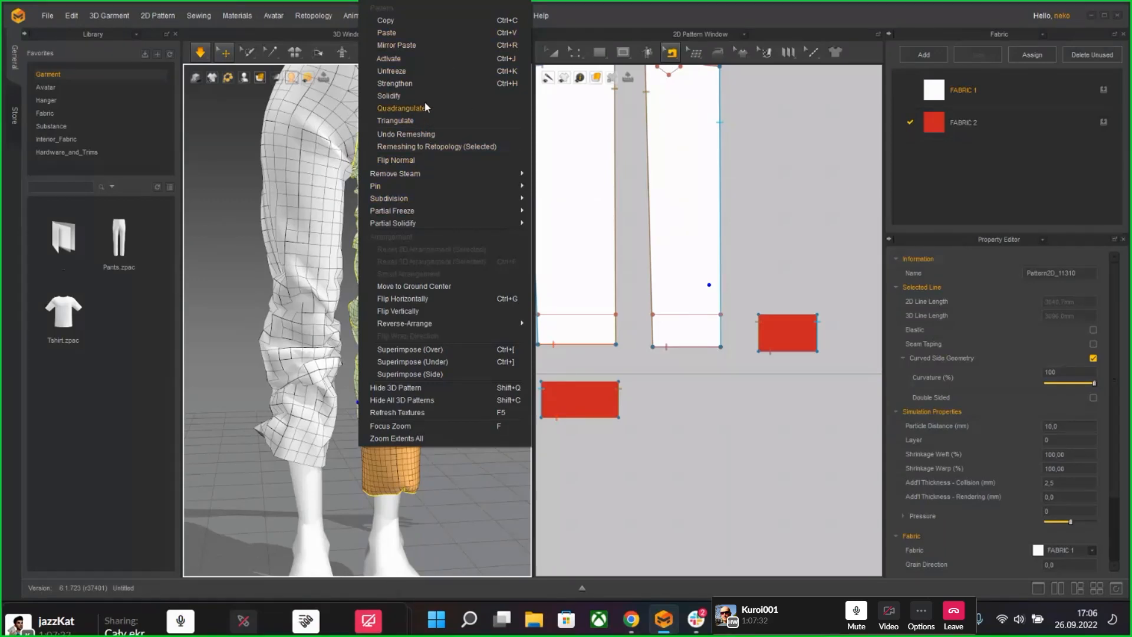
{"action": "left_click", "coordinate": [422, 71]}
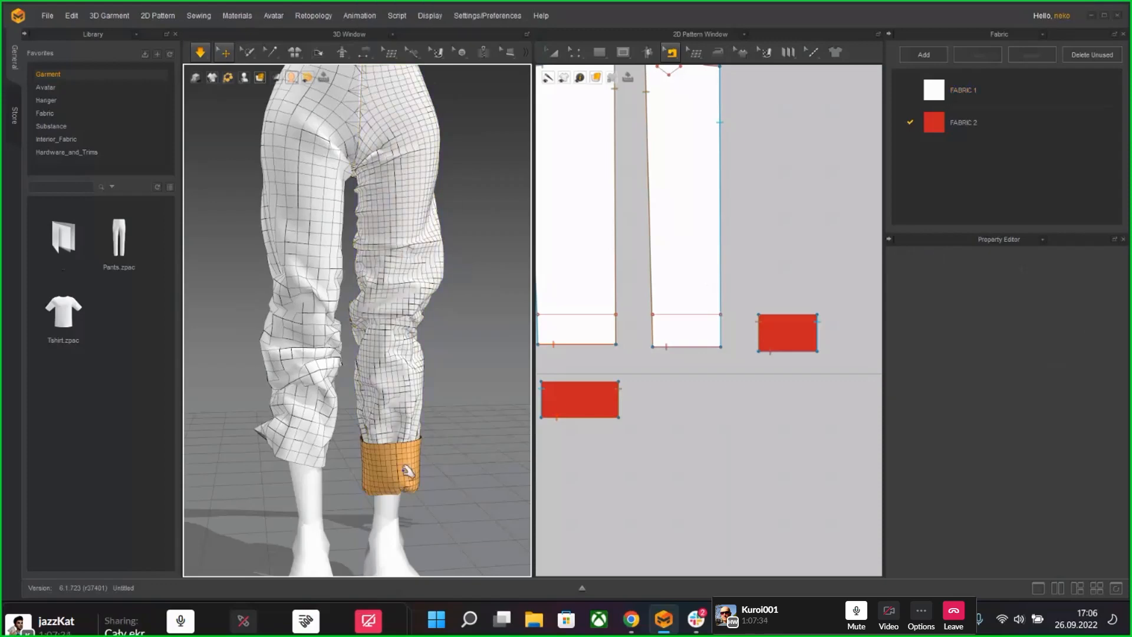
Step: Pull the left cuff downward during simulation and inspect how the cuff and unfrozen leg settle around the ankle
{"action": "left_click", "coordinate": [405, 498]}
{"action": "mouse_move", "coordinate": [404, 496]}
{"action": "left_mouse_down"}
{"action": "mouse_move", "coordinate": [404, 519]}
{"action": "mouse_move", "coordinate": [405, 508]}
{"action": "left_mouse_up"}
{"action": "right_click_drag", "start_coordinate": [406, 508], "coordinate": [413, 336]}
{"action": "scroll", "coordinate": [383, 335], "scroll_direction": "up", "scroll_amount": 6}
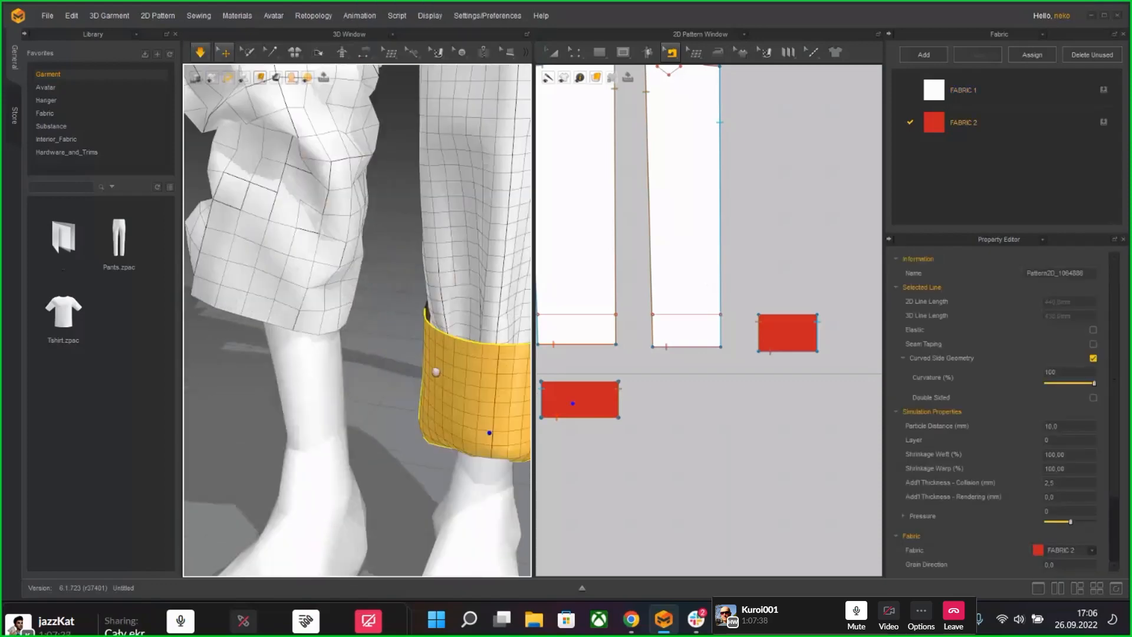
{"action": "scroll", "coordinate": [361, 352], "scroll_direction": "up", "scroll_amount": 5}
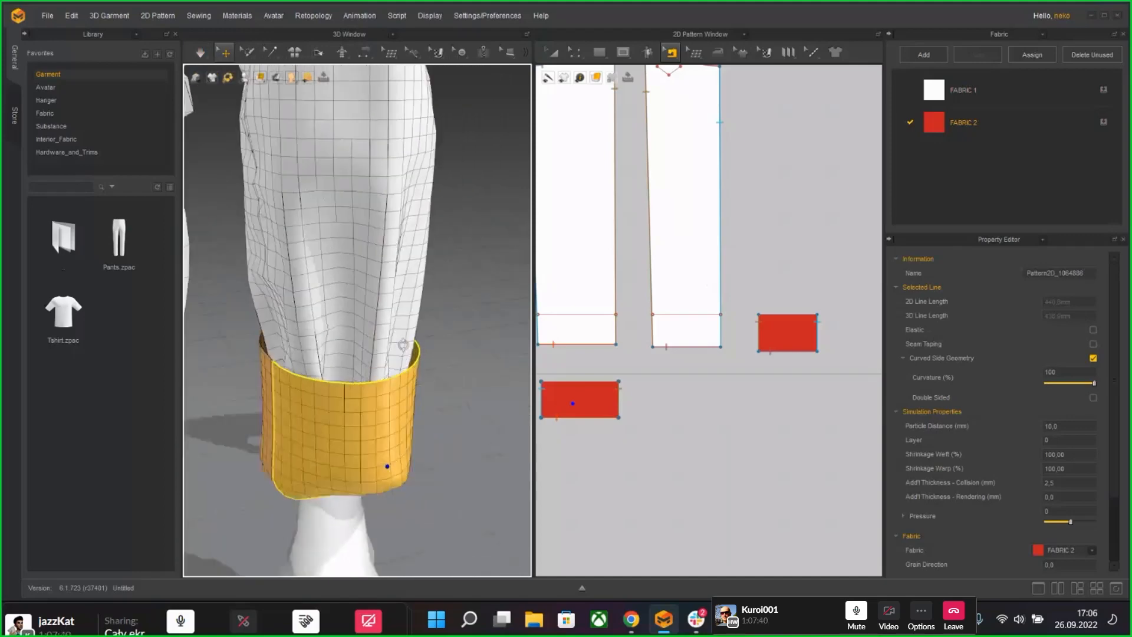
{"action": "right_click_drag", "start_coordinate": [546, 340], "coordinate": [612, 340]}
{"action": "scroll", "coordinate": [386, 454], "scroll_direction": "down", "scroll_amount": 3}
{"action": "right_click_drag", "start_coordinate": [386, 456], "coordinate": [289, 367]}
{"action": "right_click_drag", "start_coordinate": [445, 394], "coordinate": [305, 253]}
{"action": "scroll", "coordinate": [466, 312], "scroll_direction": "down", "scroll_amount": 4}
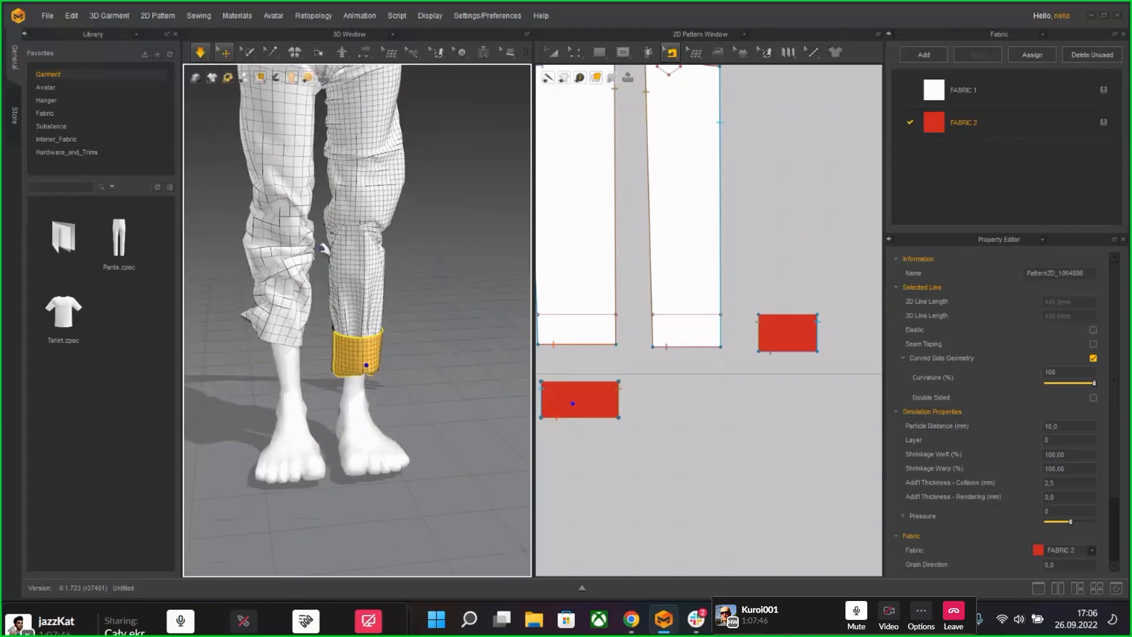
Step: Switch the garment display back to a plain surface without mesh lines and adjust the left leg's front during simulation
{"action": "left_click", "coordinate": [342, 279]}
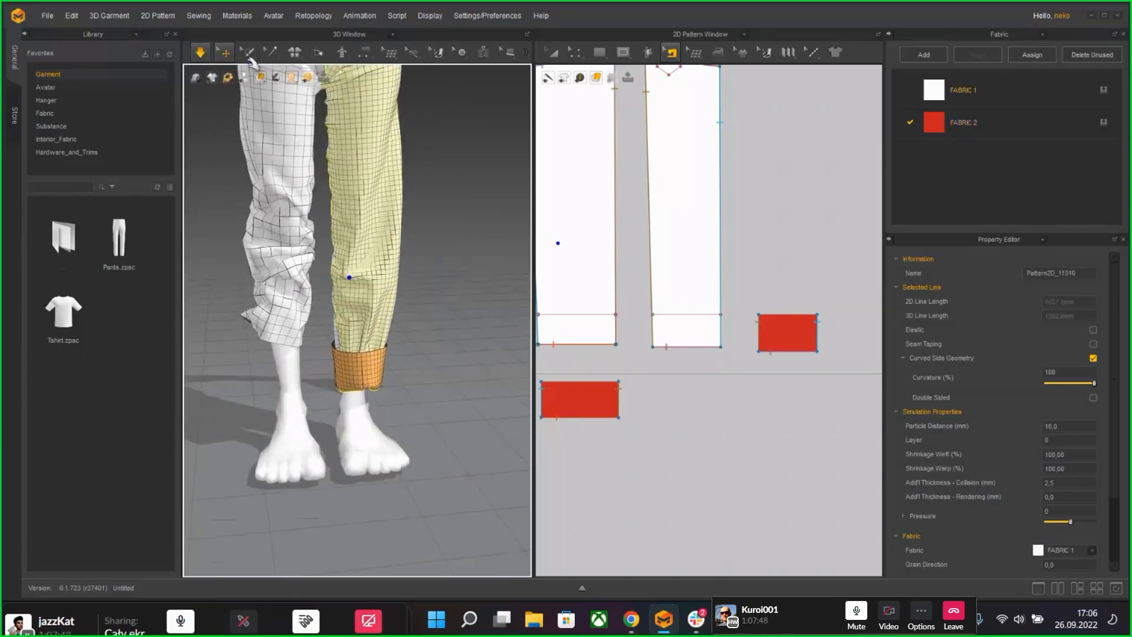
{"action": "mouse_move", "coordinate": [263, 79]}
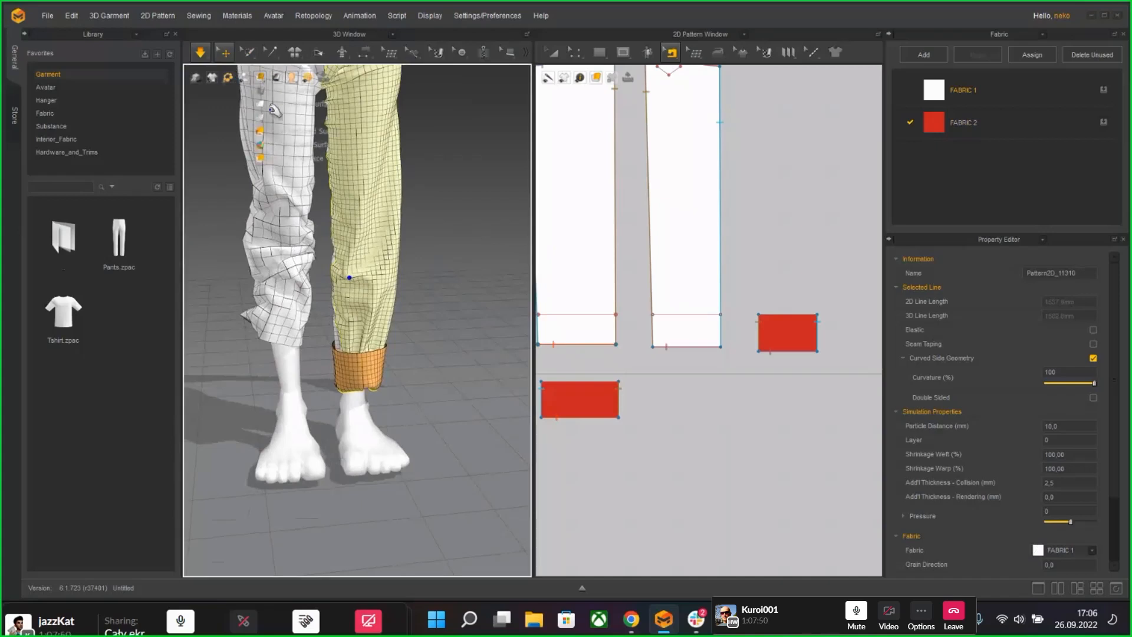
{"action": "left_click", "coordinate": [262, 158]}
{"action": "left_click", "coordinate": [454, 228]}
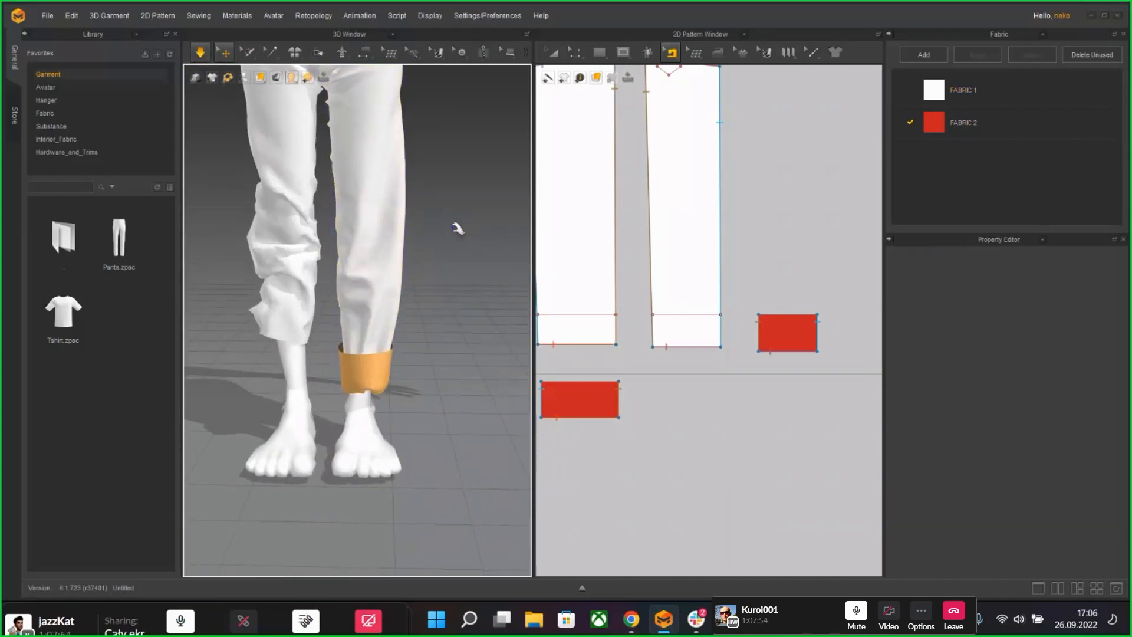
{"action": "left_click", "coordinate": [392, 231]}
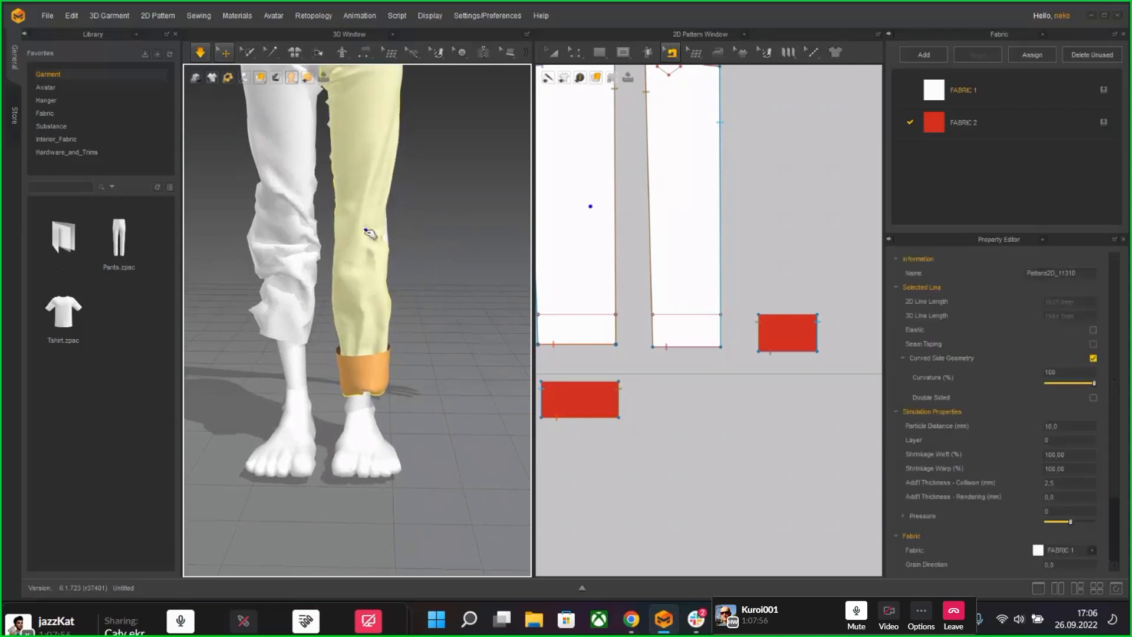
Step: Pull the trouser leg with the orange cuff straight on the avatar in the running simulation
{"action": "left_click_drag", "start_coordinate": [392, 234], "coordinate": [384, 235]}
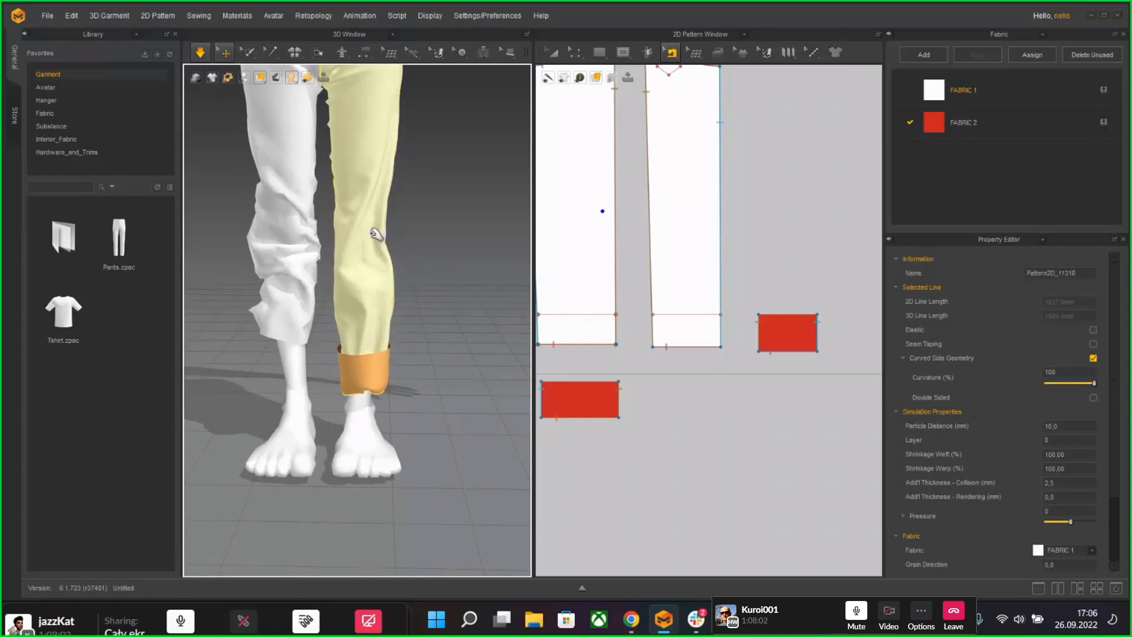
{"action": "mouse_move", "coordinate": [373, 234]}
{"action": "left_mouse_down"}
{"action": "mouse_move", "coordinate": [387, 228]}
{"action": "mouse_move", "coordinate": [377, 234]}
{"action": "left_mouse_up"}
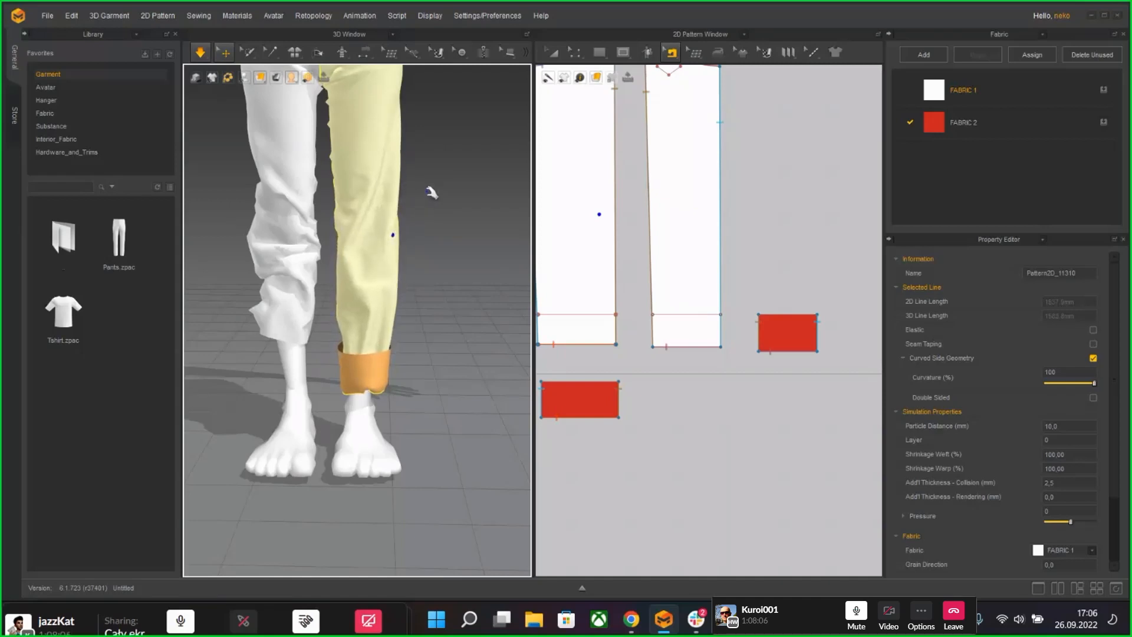
{"action": "middle_click_drag", "start_coordinate": [430, 177], "coordinate": [439, 281]}
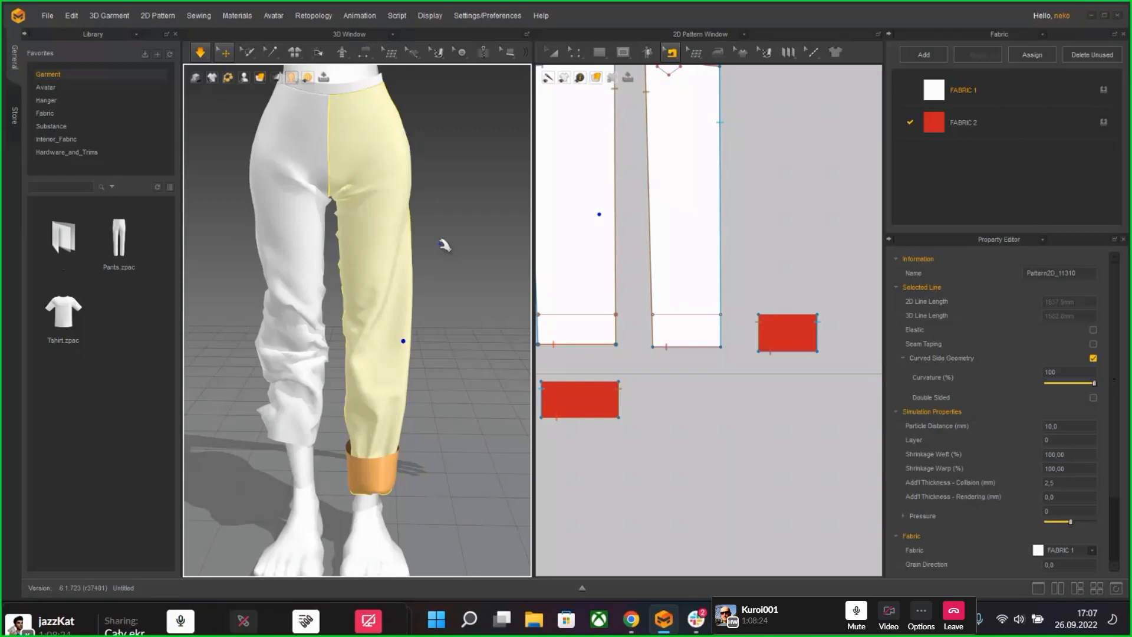
{"action": "scroll", "coordinate": [444, 245], "scroll_direction": "down", "scroll_amount": 2}
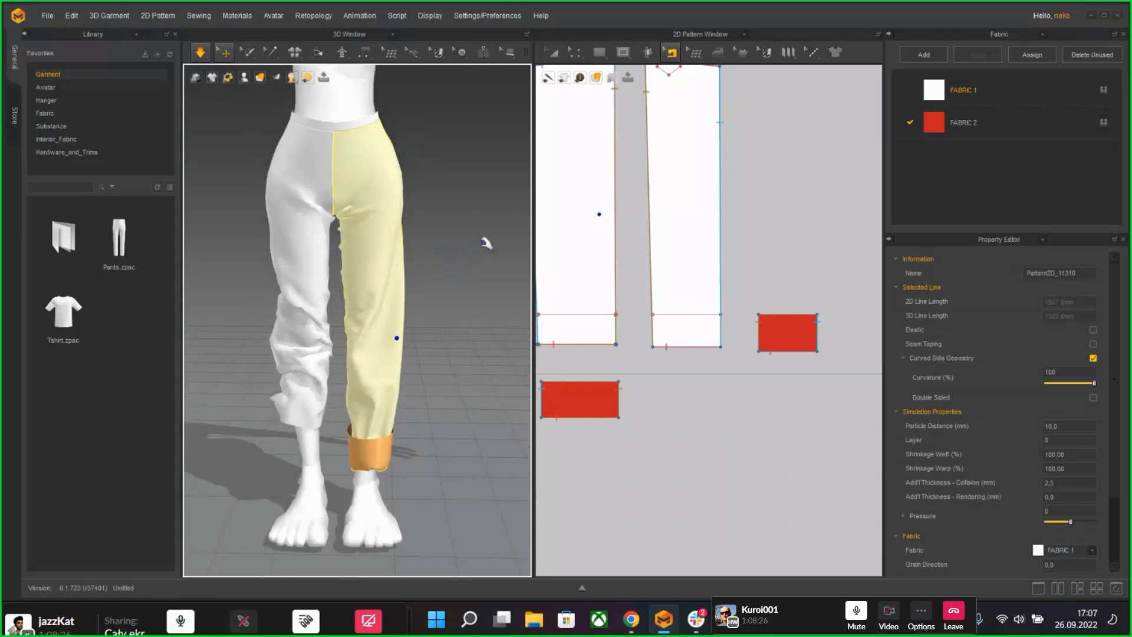
{"action": "scroll", "coordinate": [621, 255], "scroll_direction": "down", "scroll_amount": 5}
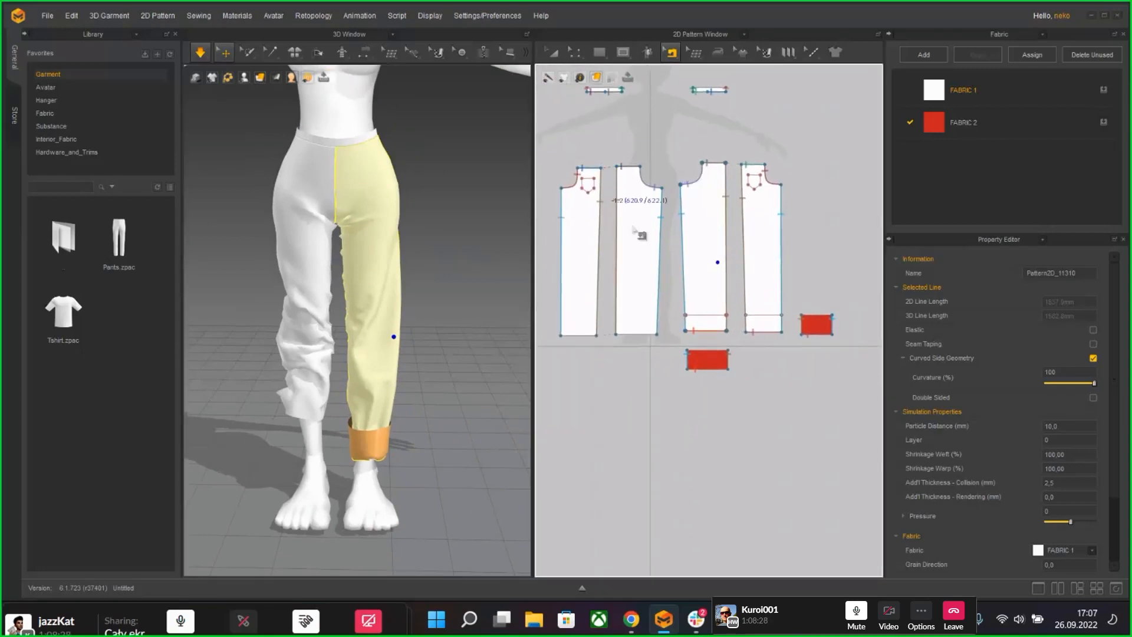
Step: Draw a horizontal internal line across each of the two uncuffed leg patterns, just below the crotch curve
{"action": "scroll", "coordinate": [633, 227], "scroll_direction": "up", "scroll_amount": 3}
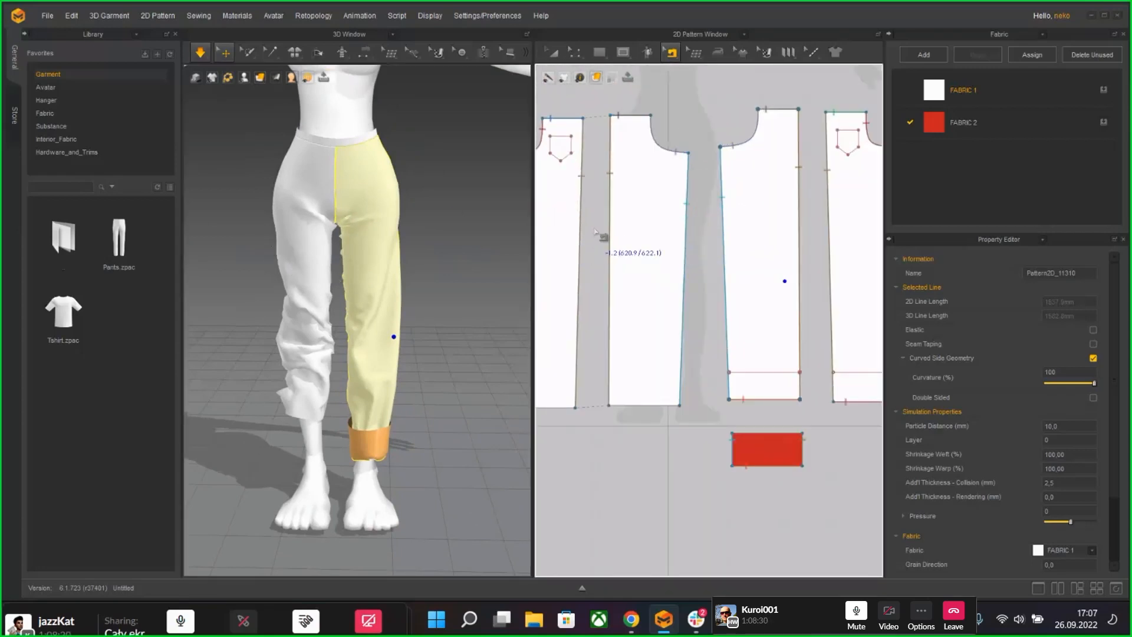
{"action": "middle_click_drag", "start_coordinate": [597, 231], "coordinate": [636, 242]}
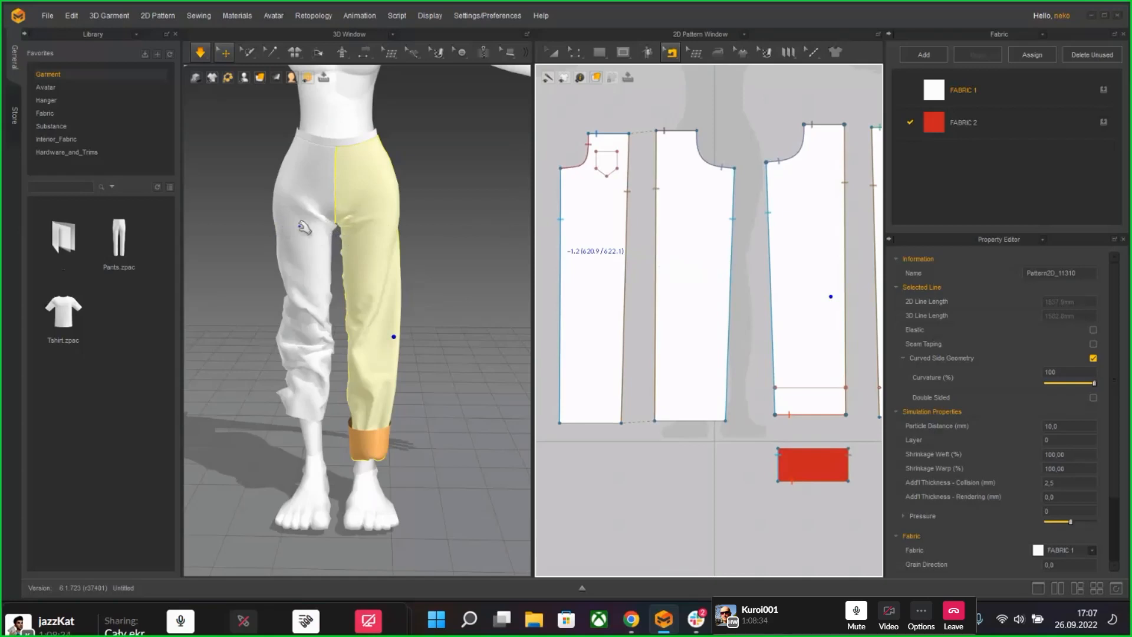
{"action": "left_click", "coordinate": [649, 54]}
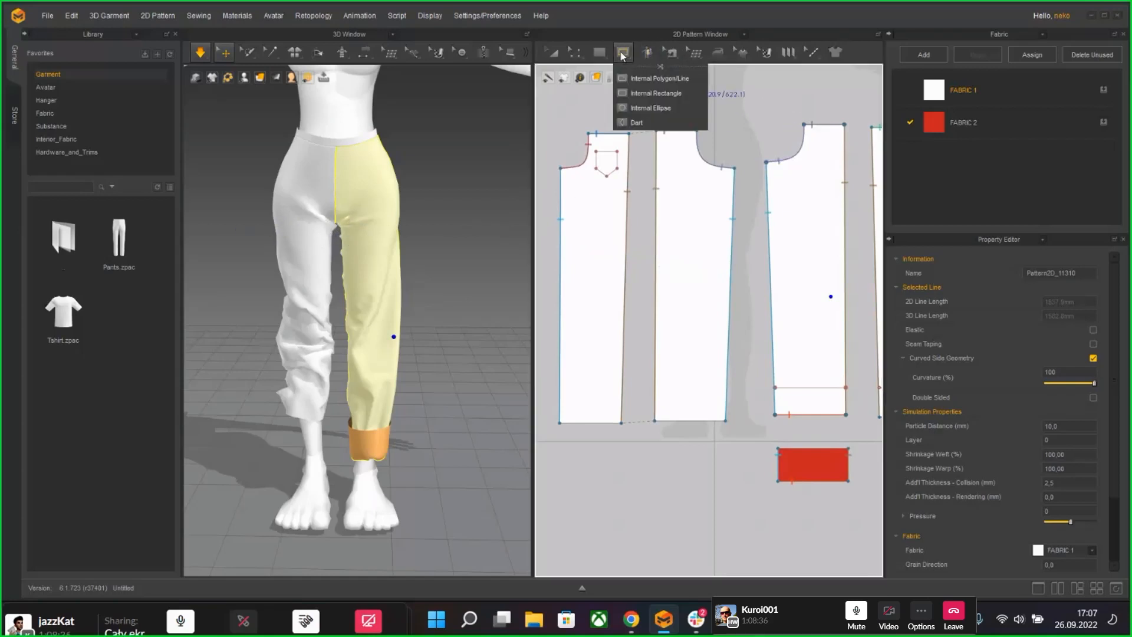
{"action": "left_click", "coordinate": [644, 93]}
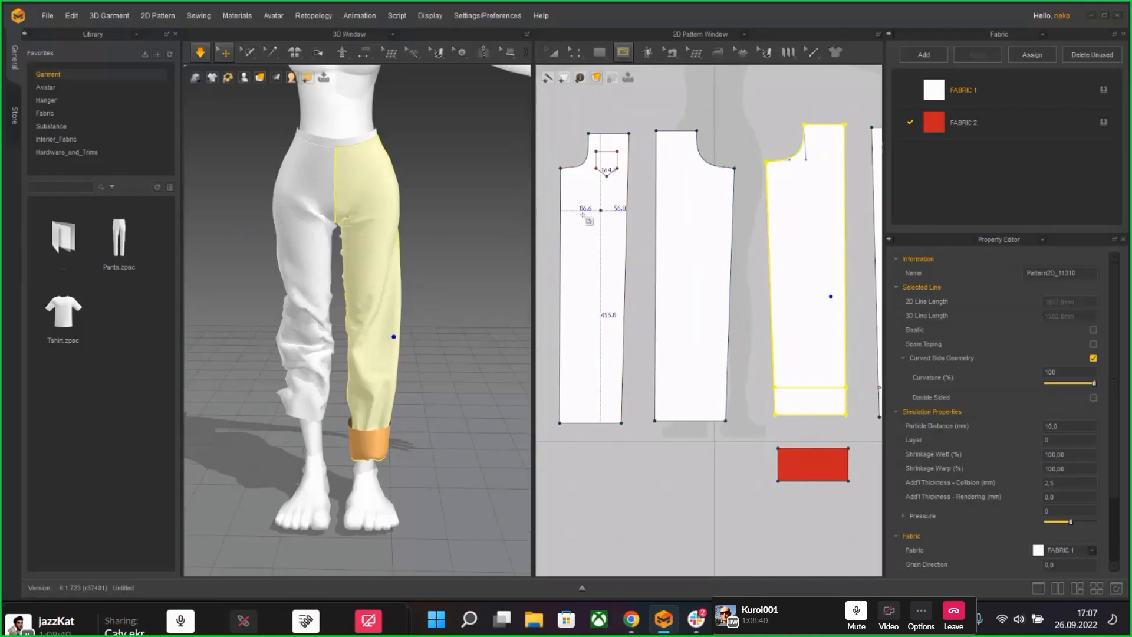
{"action": "double_click", "coordinate": [734, 197]}
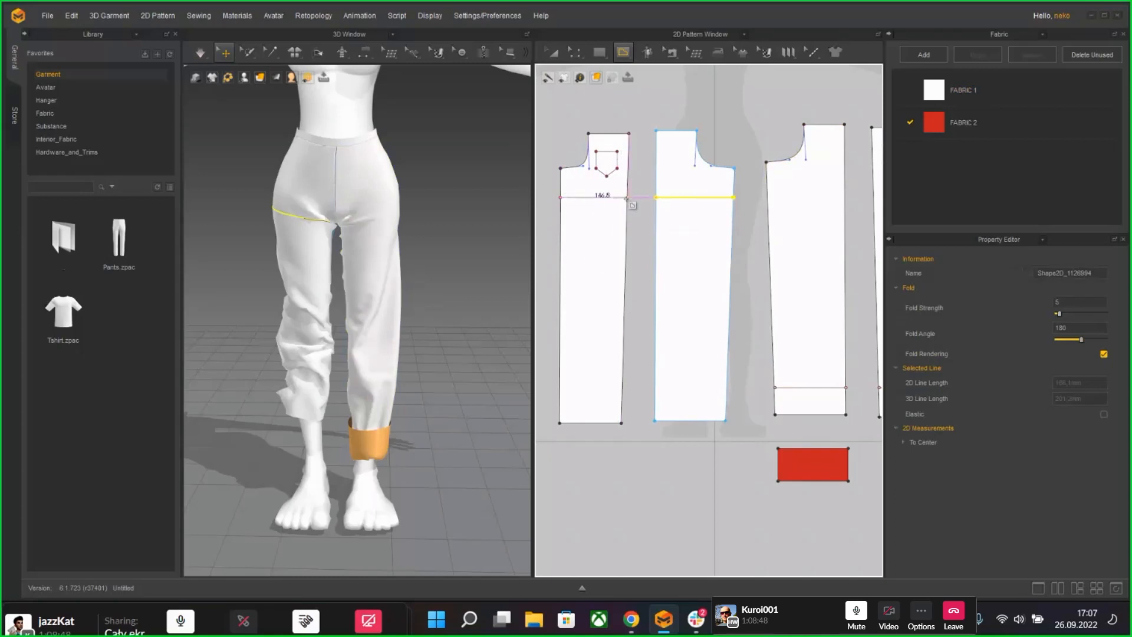
{"action": "double_click", "coordinate": [627, 198]}
Step: Move the internal line on the pocket pattern down slightly so it meets the front pattern's line at the side seam
{"action": "right_click_drag", "start_coordinate": [295, 254], "coordinate": [431, 250]}
{"action": "scroll", "coordinate": [431, 249], "scroll_direction": "up", "scroll_amount": 10}
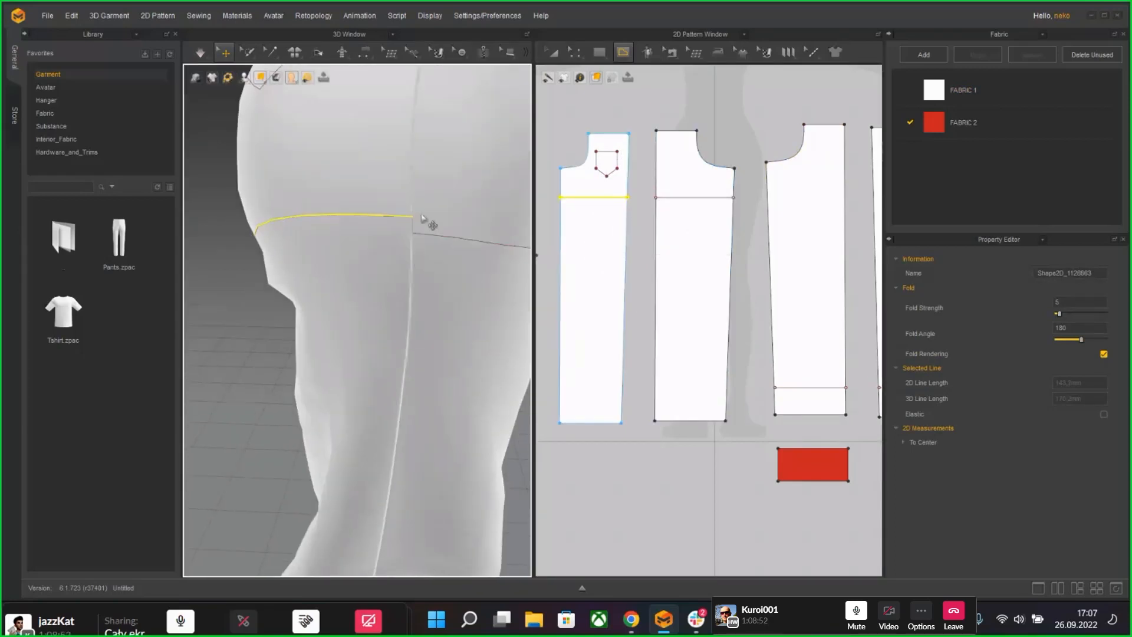
{"action": "left_click", "coordinate": [574, 52]}
{"action": "left_click", "coordinate": [593, 77]}
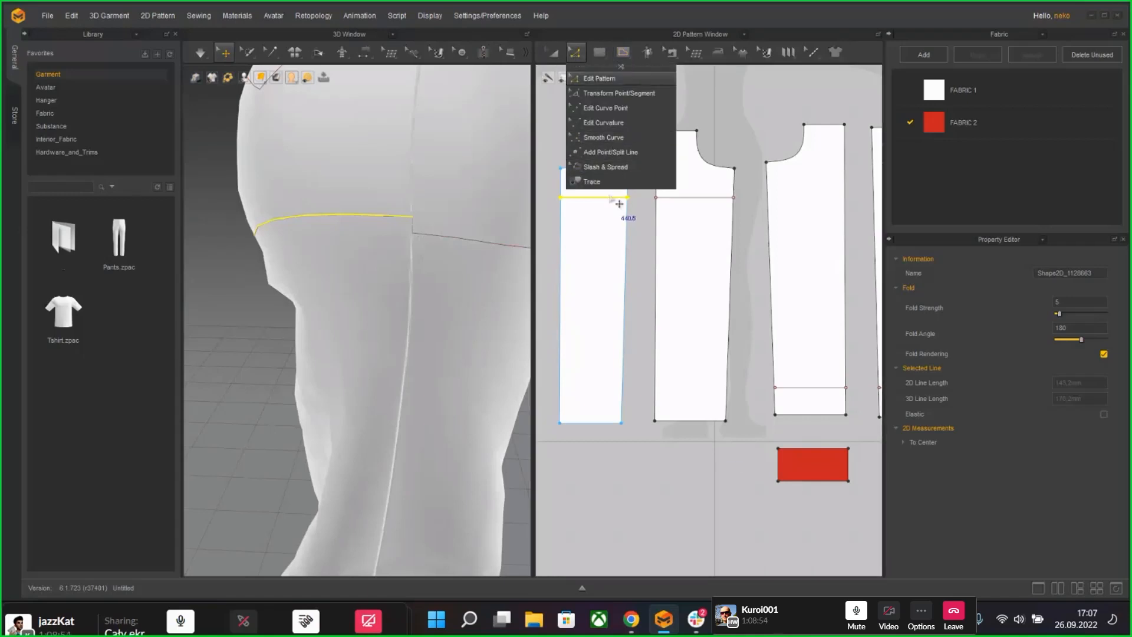
{"action": "left_click_drag", "start_coordinate": [606, 197], "coordinate": [605, 201]}
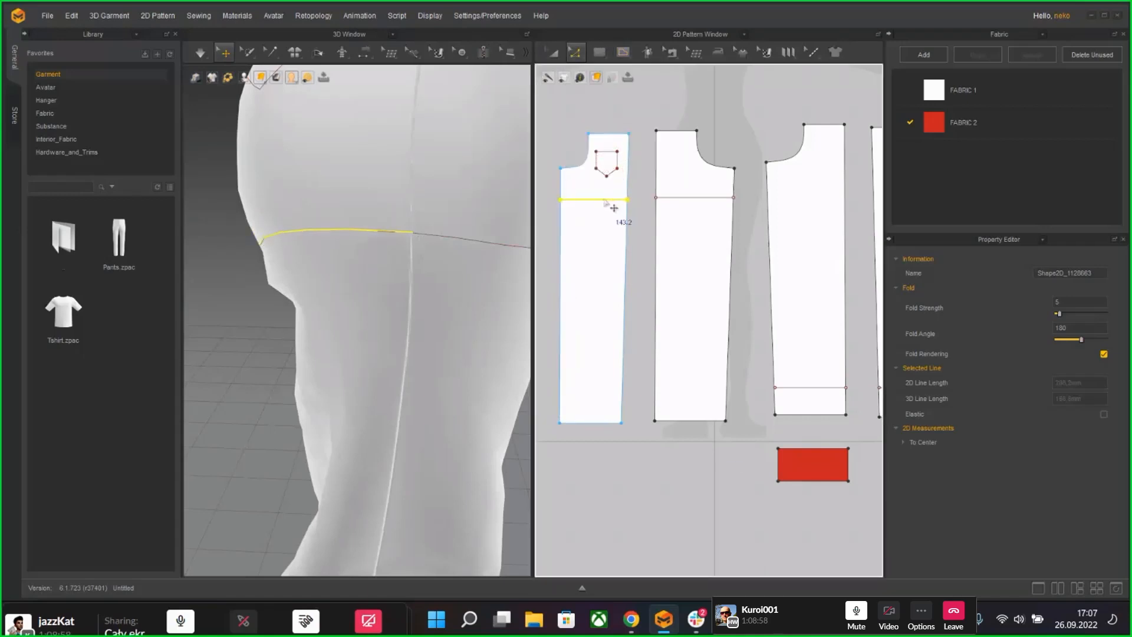
Step: Cut both uncuffed leg patterns along their internal lines without sewing the cuts, and run the simulation
{"action": "left_click", "coordinate": [684, 197]}
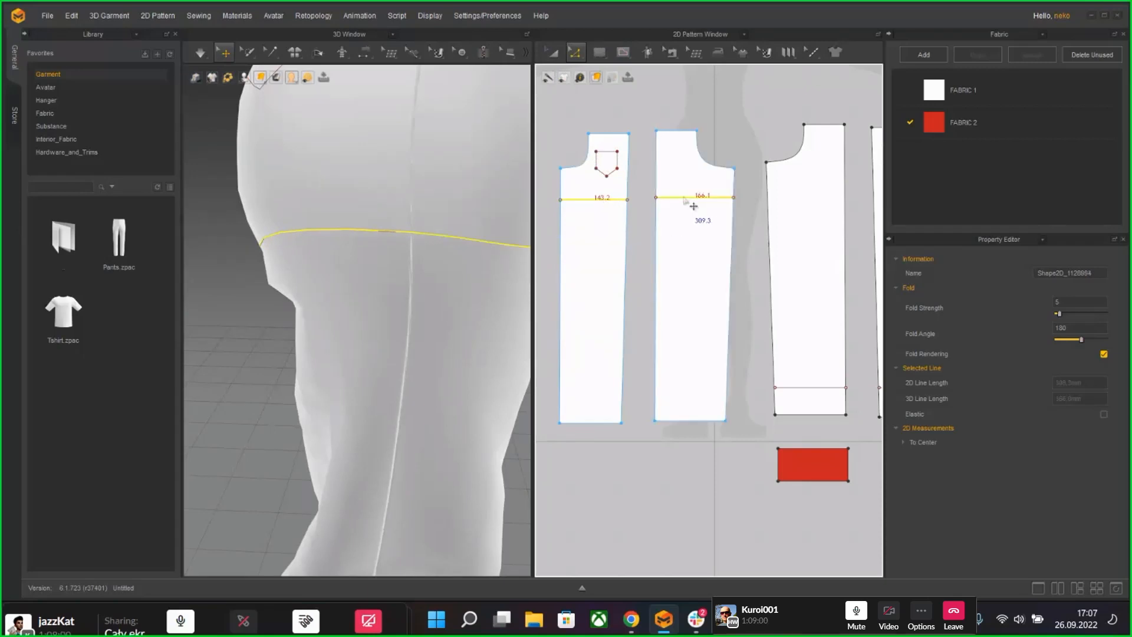
{"action": "right_click", "coordinate": [684, 198]}
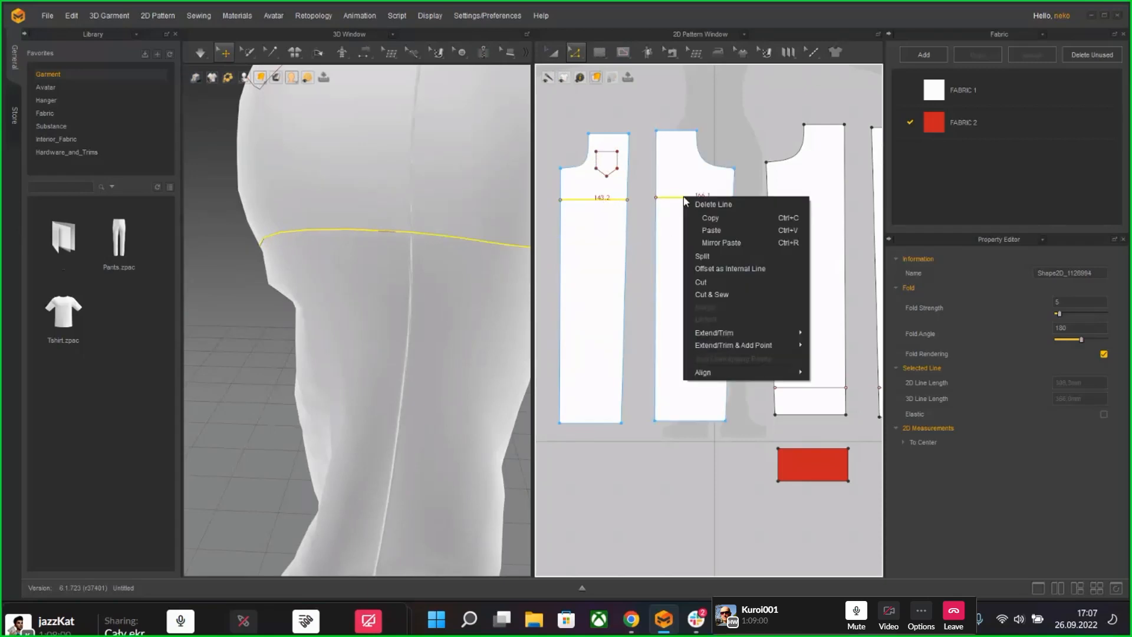
{"action": "left_click", "coordinate": [716, 283]}
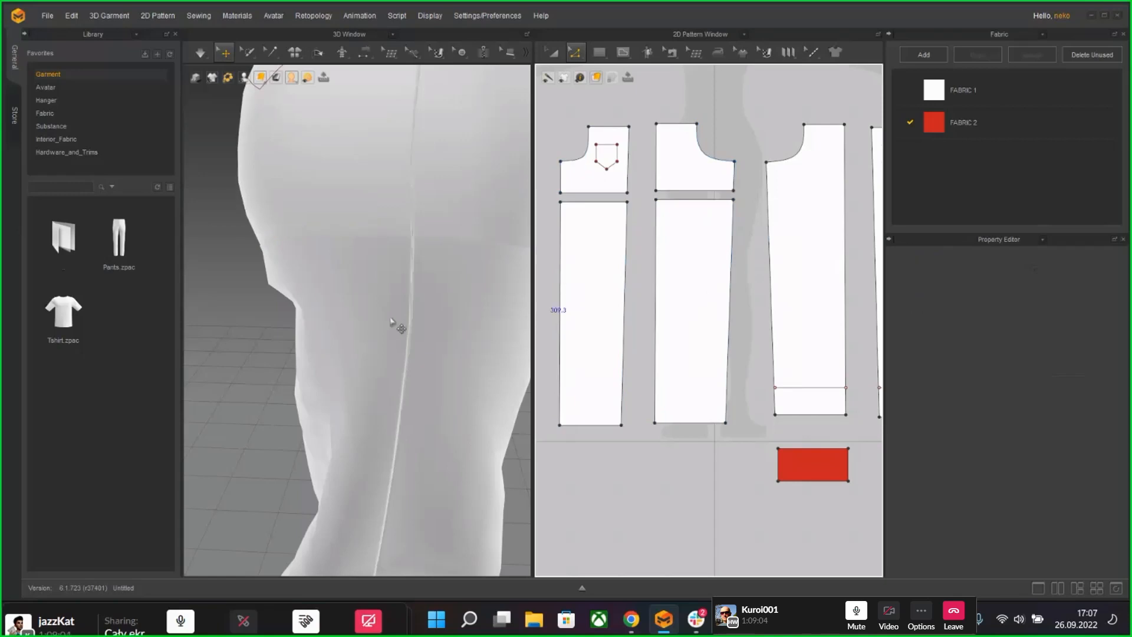
{"action": "scroll", "coordinate": [377, 324], "scroll_direction": "down", "scroll_amount": 5}
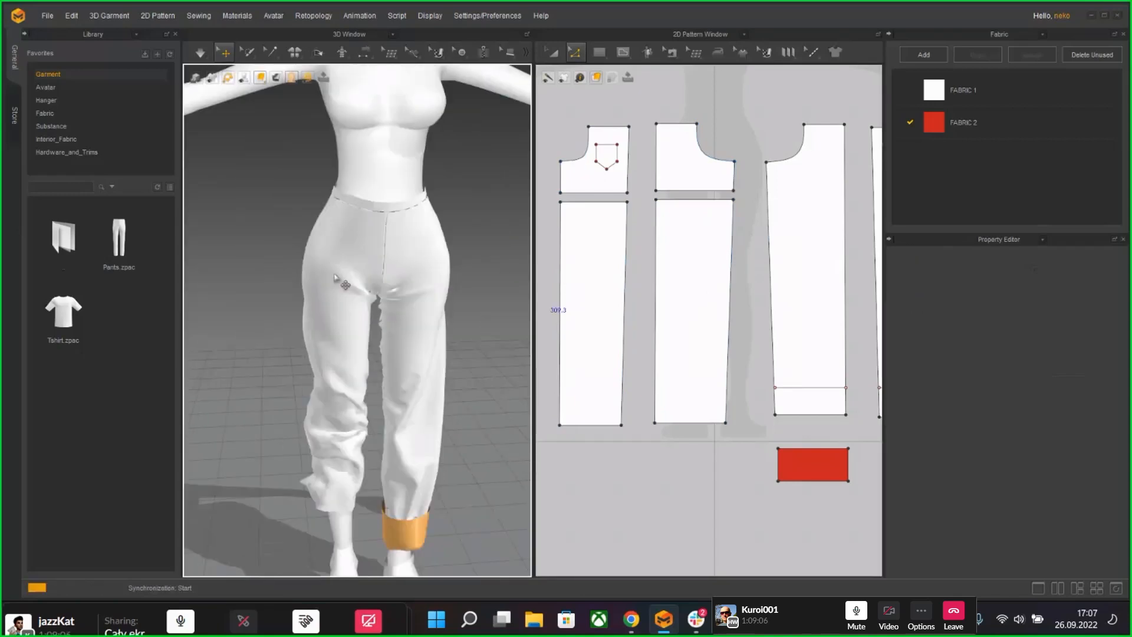
{"action": "key", "text": "space"}
Step: Tug the cut-off lower leg panels in the simulation and examine where they still hold to the upper trousers in 3D and 2D
{"action": "left_click", "coordinate": [344, 369]}
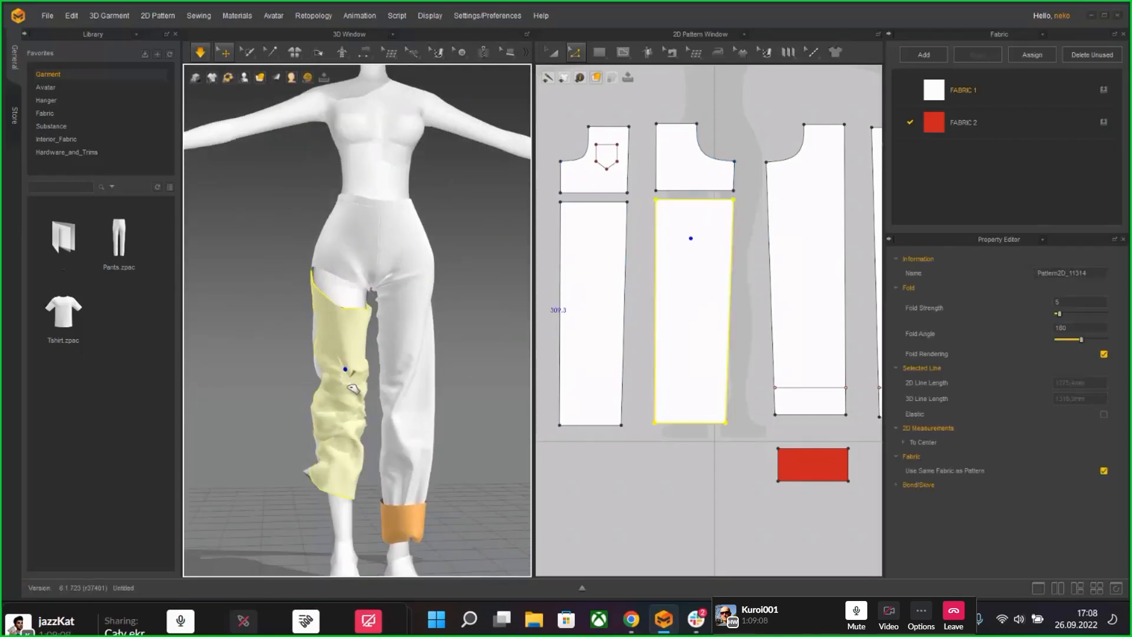
{"action": "right_click_drag", "start_coordinate": [341, 333], "coordinate": [411, 384]}
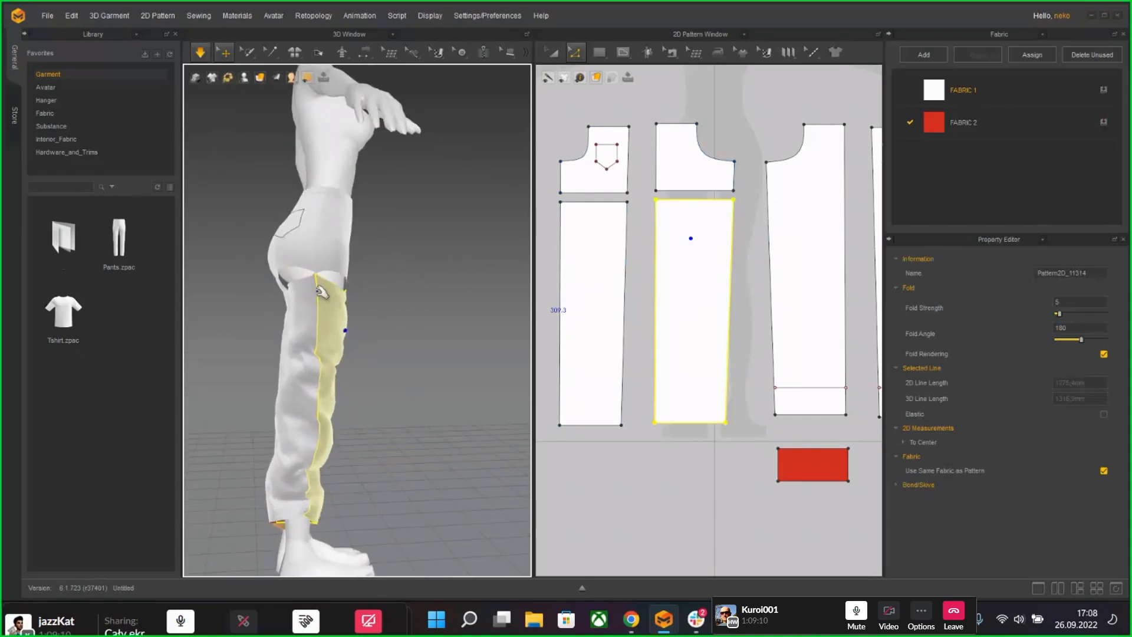
{"action": "right_click_drag", "start_coordinate": [319, 291], "coordinate": [366, 295]}
{"action": "scroll", "coordinate": [311, 275], "scroll_direction": "up", "scroll_amount": 6}
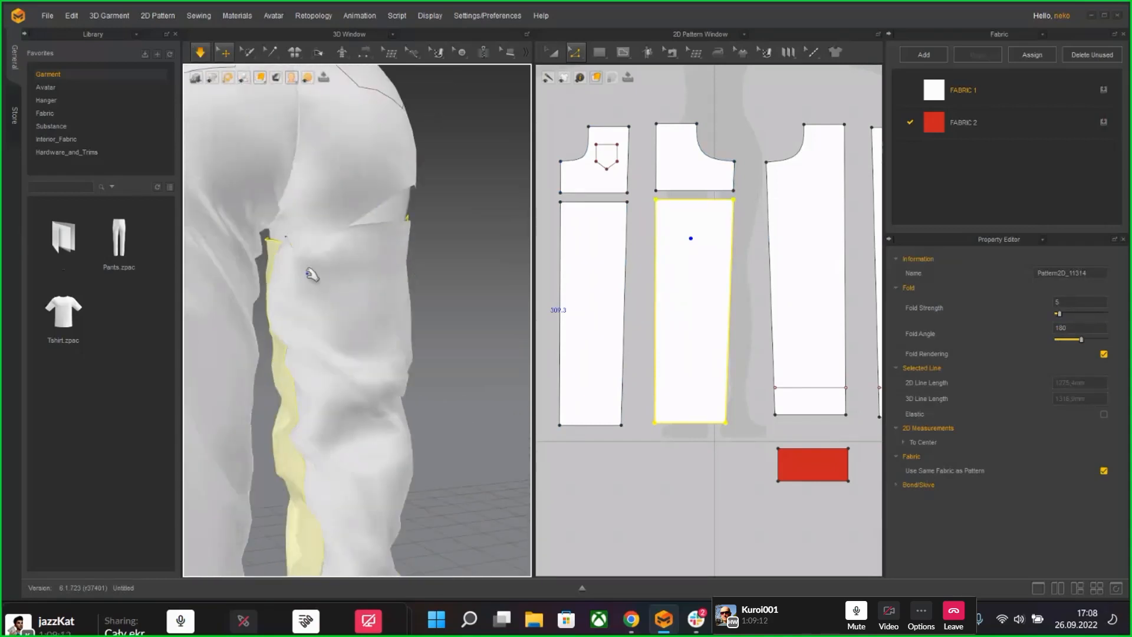
{"action": "left_click", "coordinate": [312, 278]}
{"action": "scroll", "coordinate": [636, 193], "scroll_direction": "up", "scroll_amount": 5}
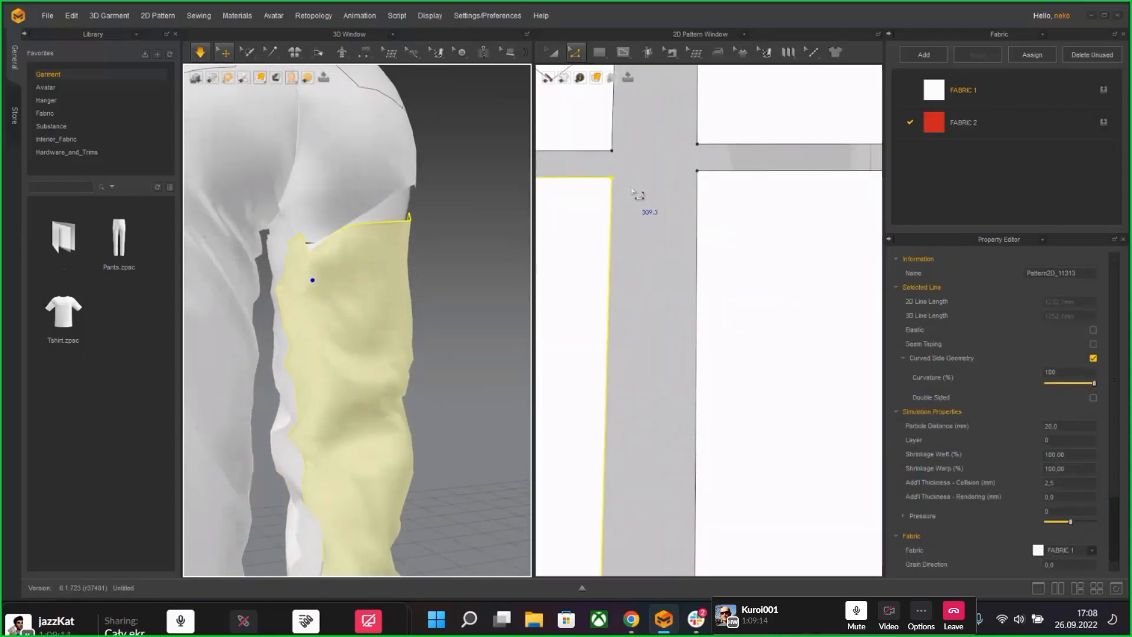
{"action": "left_click", "coordinate": [288, 265]}
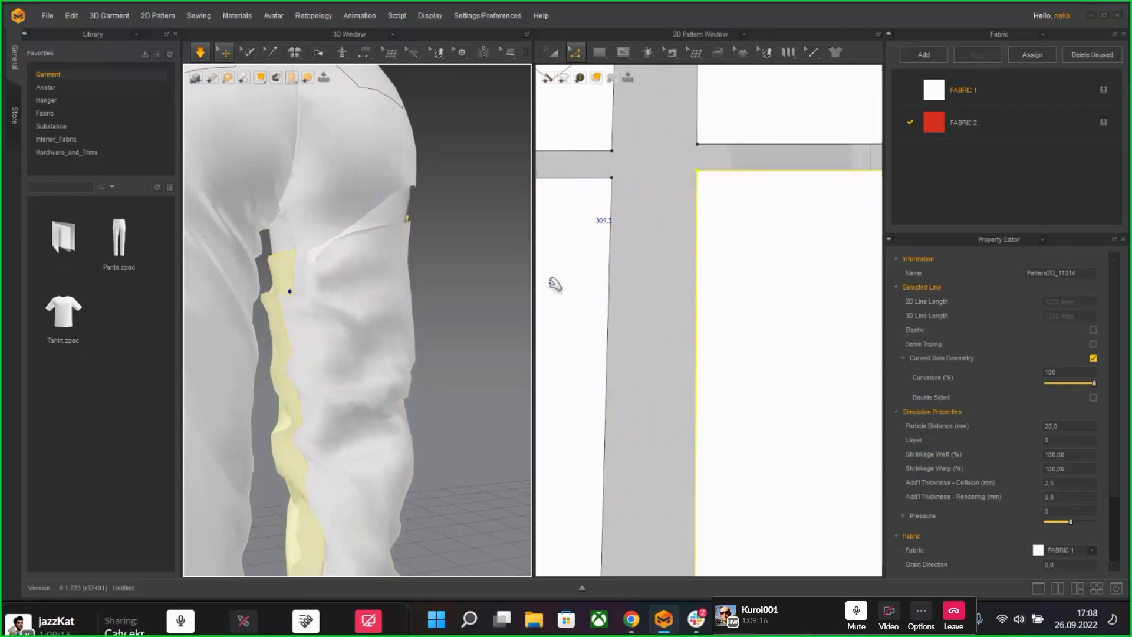
{"action": "scroll", "coordinate": [772, 210], "scroll_direction": "down", "scroll_amount": 5}
{"action": "scroll", "coordinate": [774, 214], "scroll_direction": "down", "scroll_amount": 5}
{"action": "scroll", "coordinate": [776, 225], "scroll_direction": "up", "scroll_amount": 8}
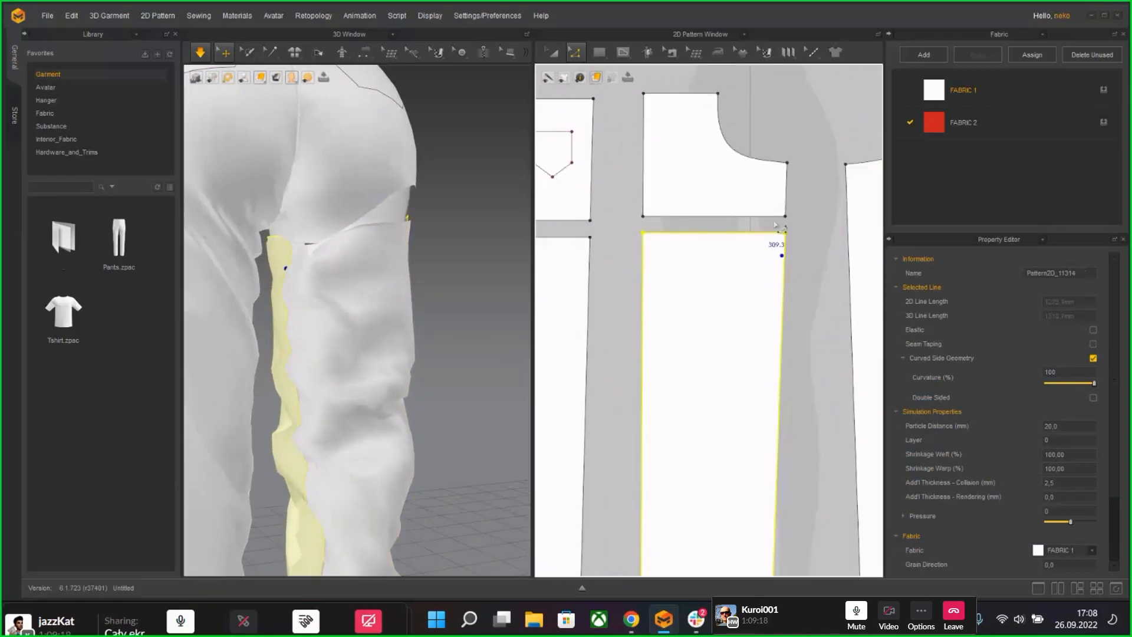
{"action": "scroll", "coordinate": [693, 233], "scroll_direction": "down", "scroll_amount": 4}
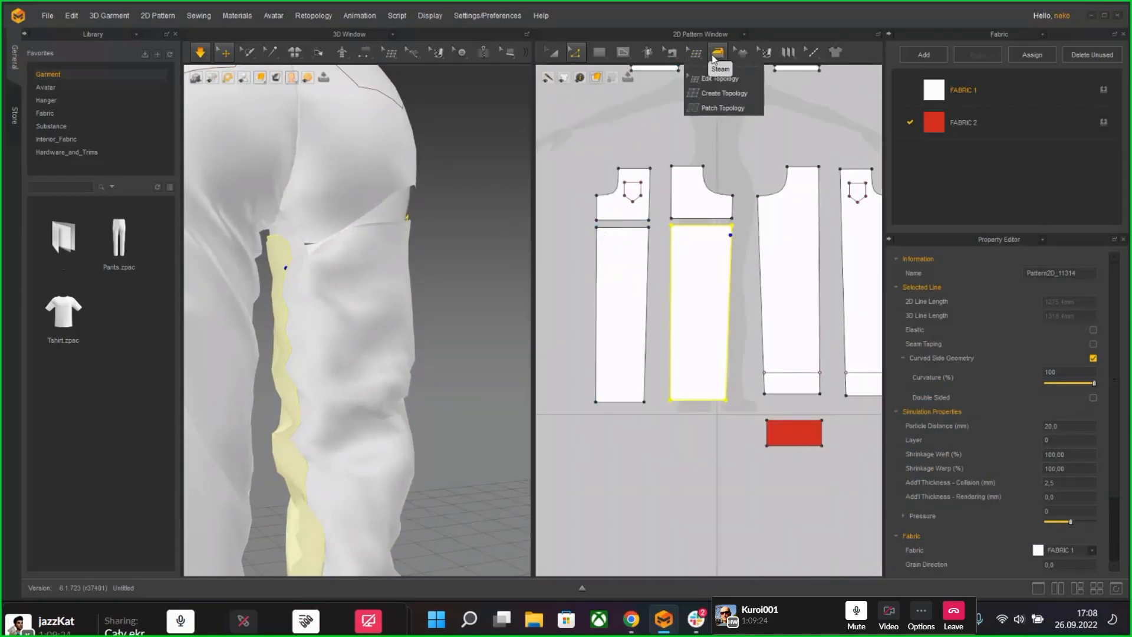
Step: Delete the long inseam sewing between the two lower leg panels and tug a released panel in the simulation
{"action": "left_click_drag", "start_coordinate": [672, 54], "coordinate": [682, 73]}
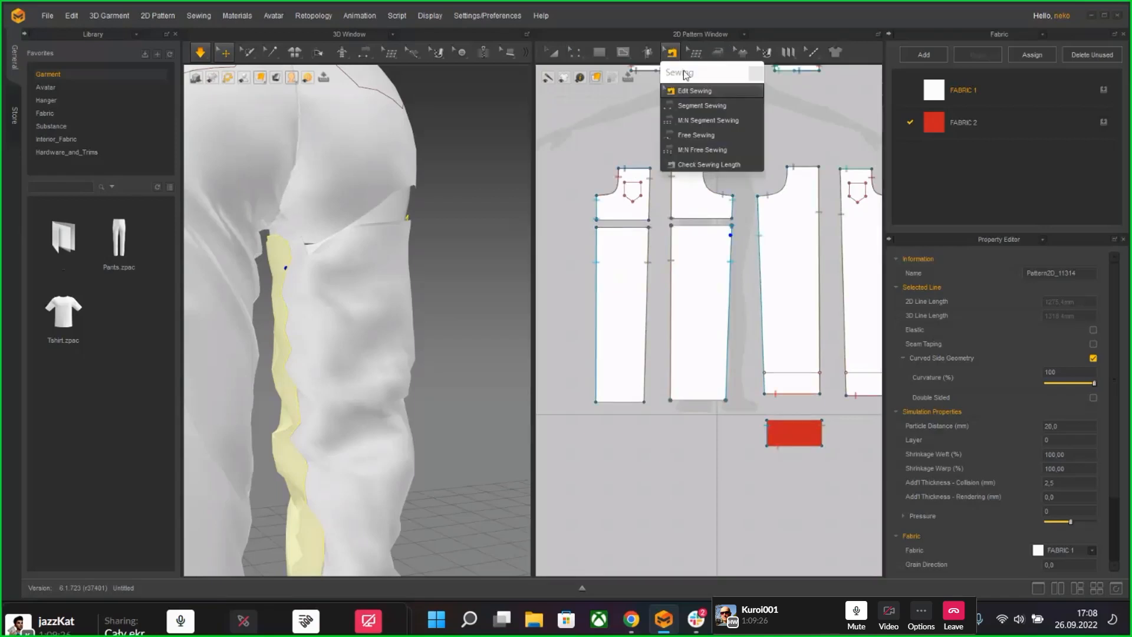
{"action": "left_click", "coordinate": [599, 259]}
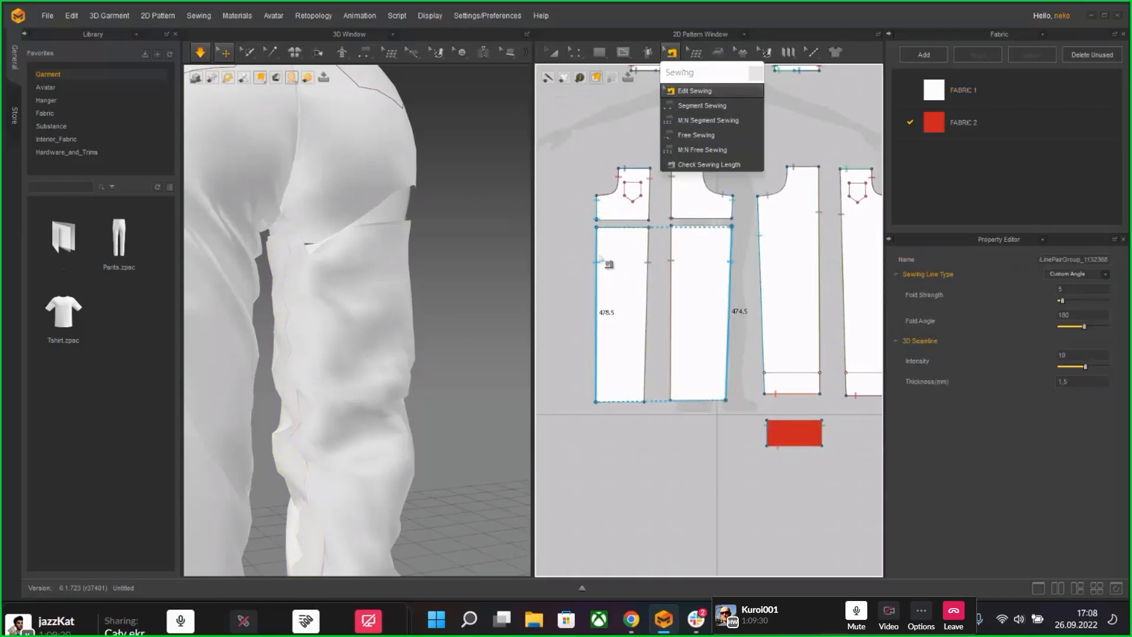
{"action": "key", "text": "a"}
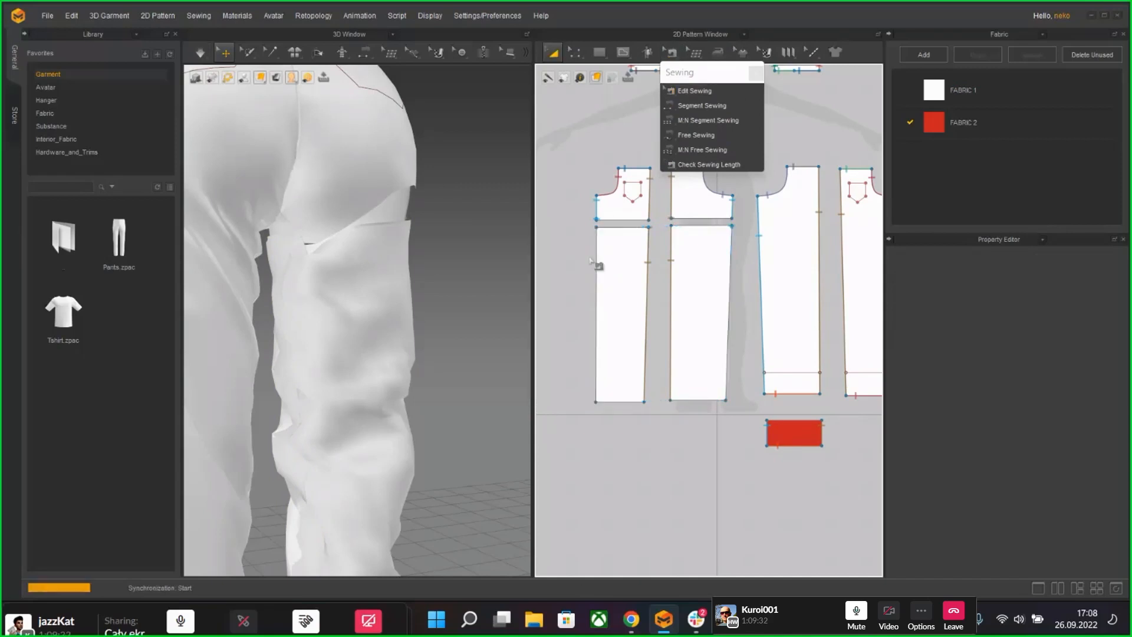
{"action": "key", "text": "b"}
{"action": "left_click", "coordinate": [452, 311]}
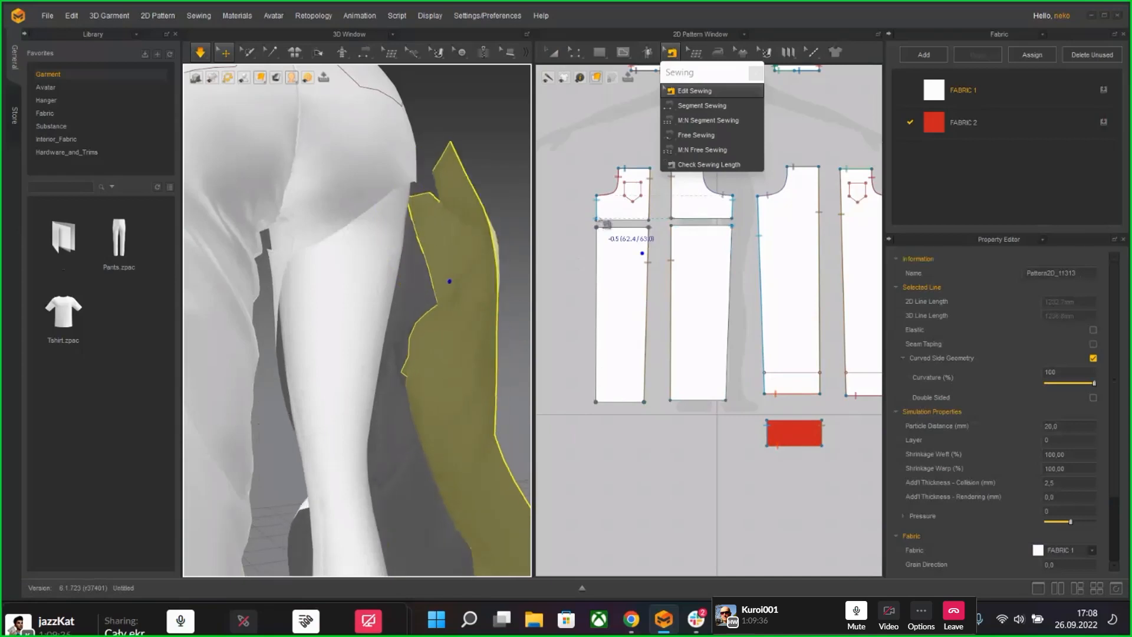
Step: Delete the short inseam sewing between the two upper pieces above the cut and simulate the leg again
{"action": "key", "text": "space"}
{"action": "key", "text": "a"}
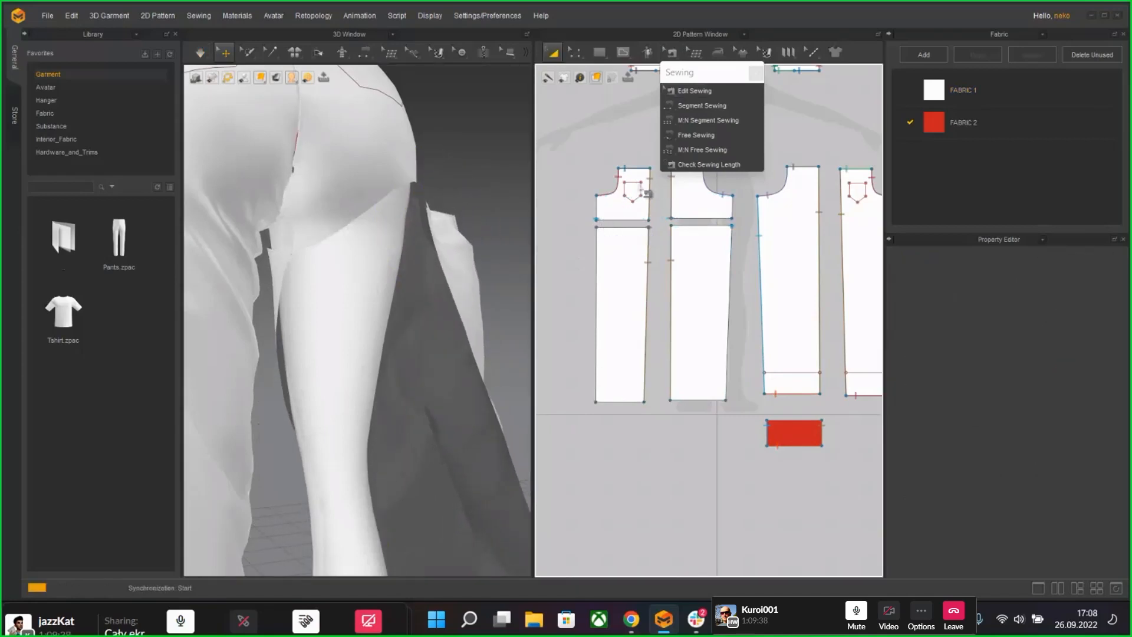
{"action": "key", "text": "space"}
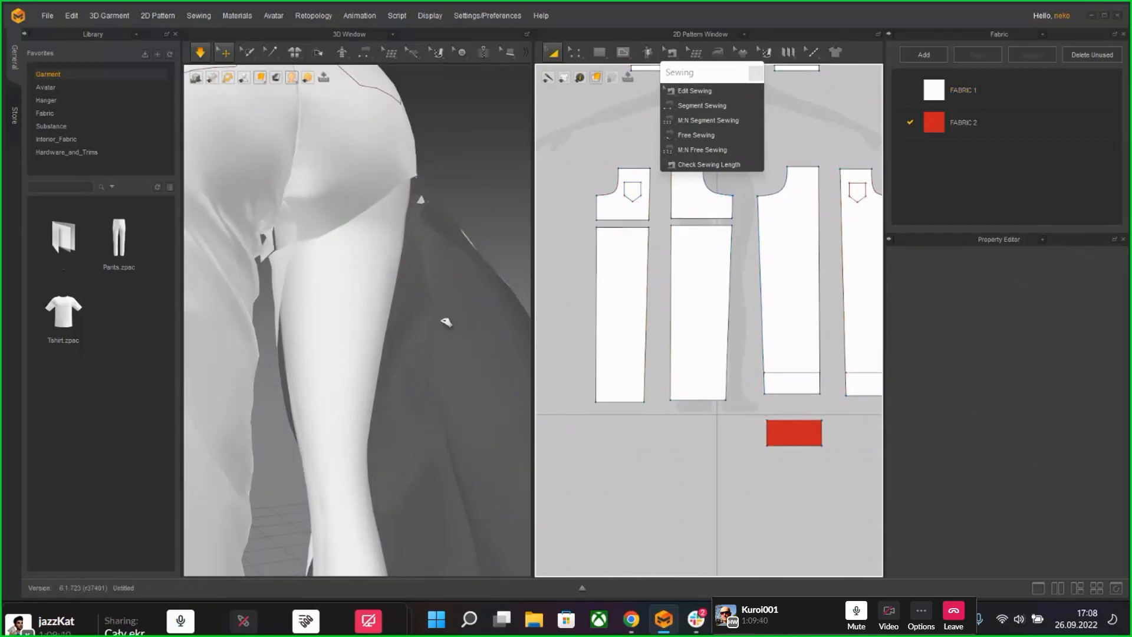
{"action": "key", "text": "b"}
{"action": "left_click", "coordinate": [444, 321]}
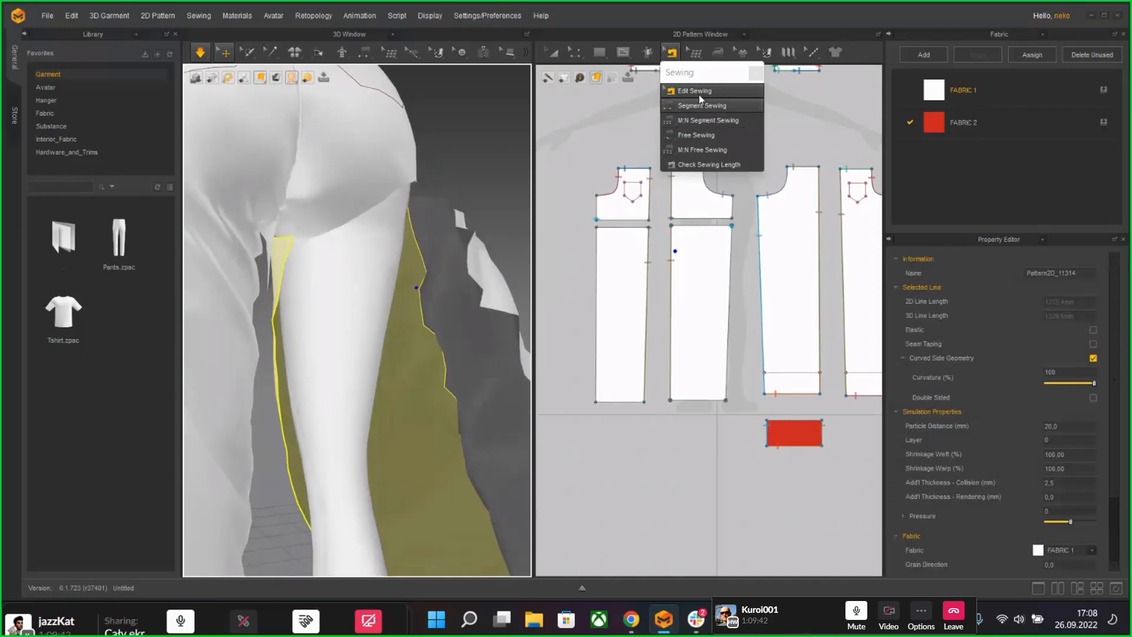
Step: Close the floating sewing tool list and tug the front lower leg panel to test where it is still attached
{"action": "left_click", "coordinate": [755, 73]}
{"action": "right_click_drag", "start_coordinate": [450, 364], "coordinate": [232, 366]}
{"action": "right_click_drag", "start_coordinate": [484, 375], "coordinate": [391, 300]}
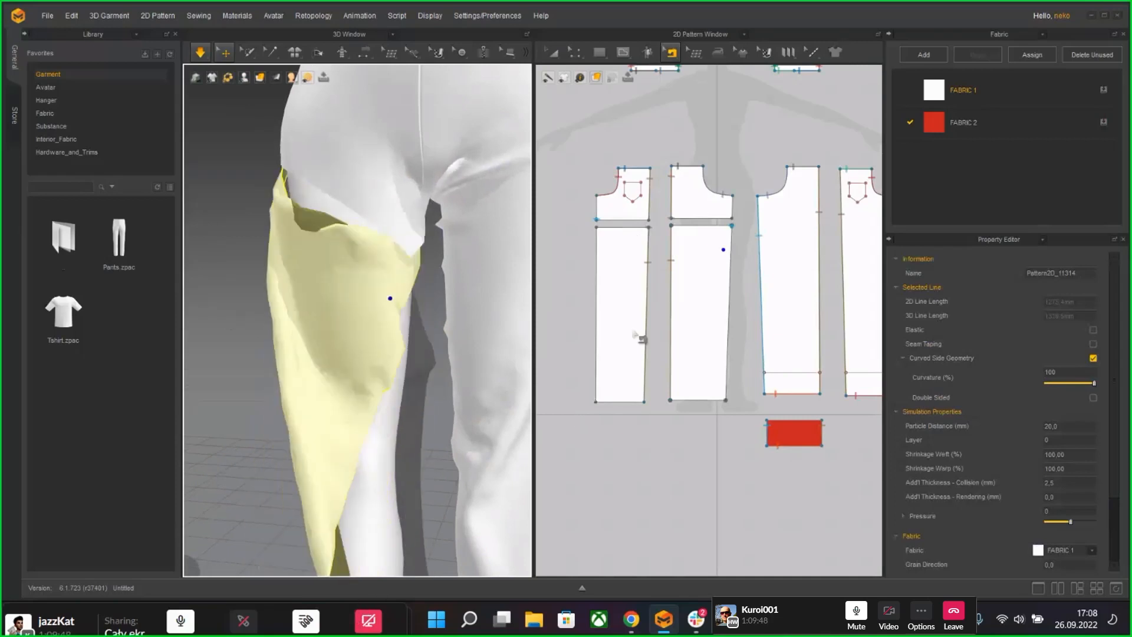
Step: Delete the tiny leftover sewing at the inseam corner of the upper front piece, just above the cut
{"action": "scroll", "coordinate": [607, 234], "scroll_direction": "up", "scroll_amount": 8}
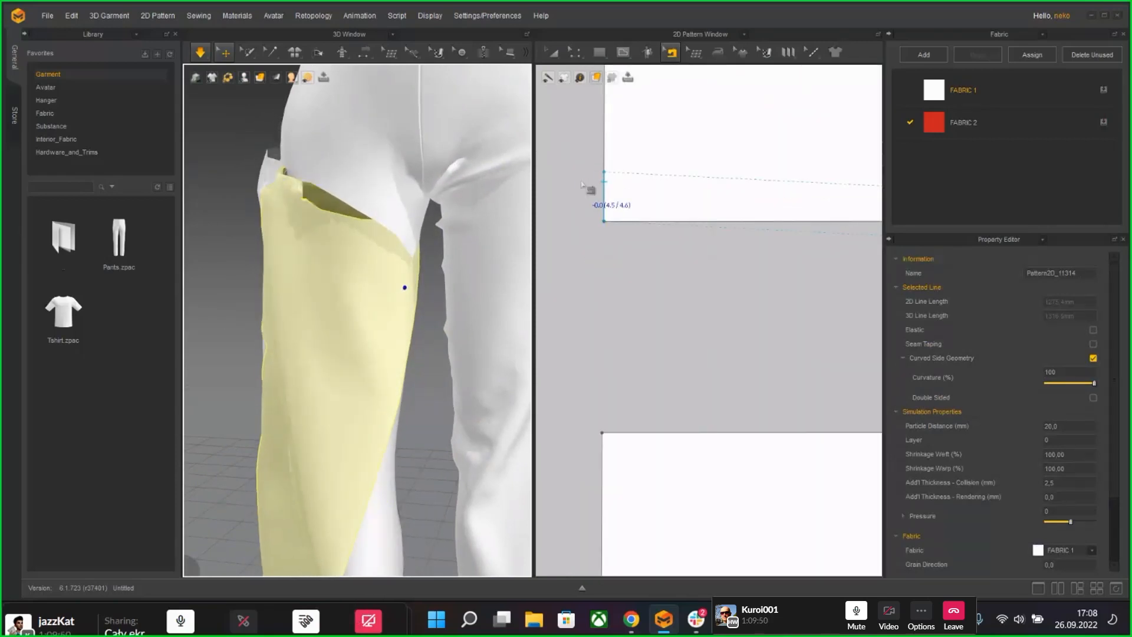
{"action": "scroll", "coordinate": [605, 195], "scroll_direction": "down", "scroll_amount": 5}
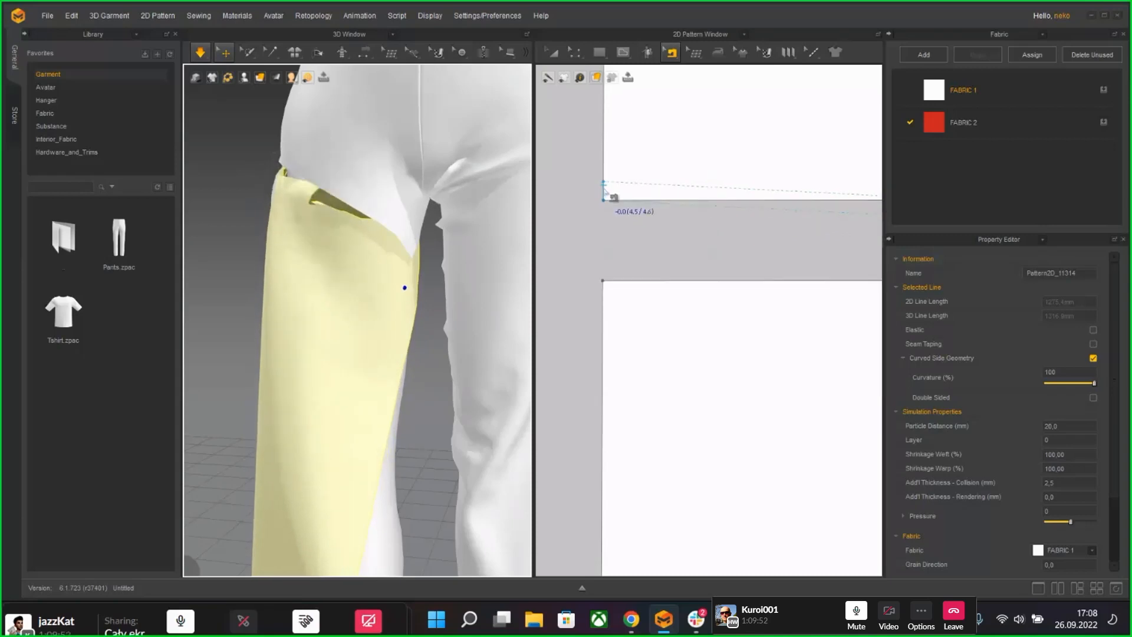
{"action": "middle_click_drag", "start_coordinate": [783, 232], "coordinate": [561, 245]}
{"action": "scroll", "coordinate": [836, 233], "scroll_direction": "down", "scroll_amount": 3}
{"action": "middle_click_drag", "start_coordinate": [816, 243], "coordinate": [851, 259]}
{"action": "scroll", "coordinate": [561, 233], "scroll_direction": "up", "scroll_amount": 6}
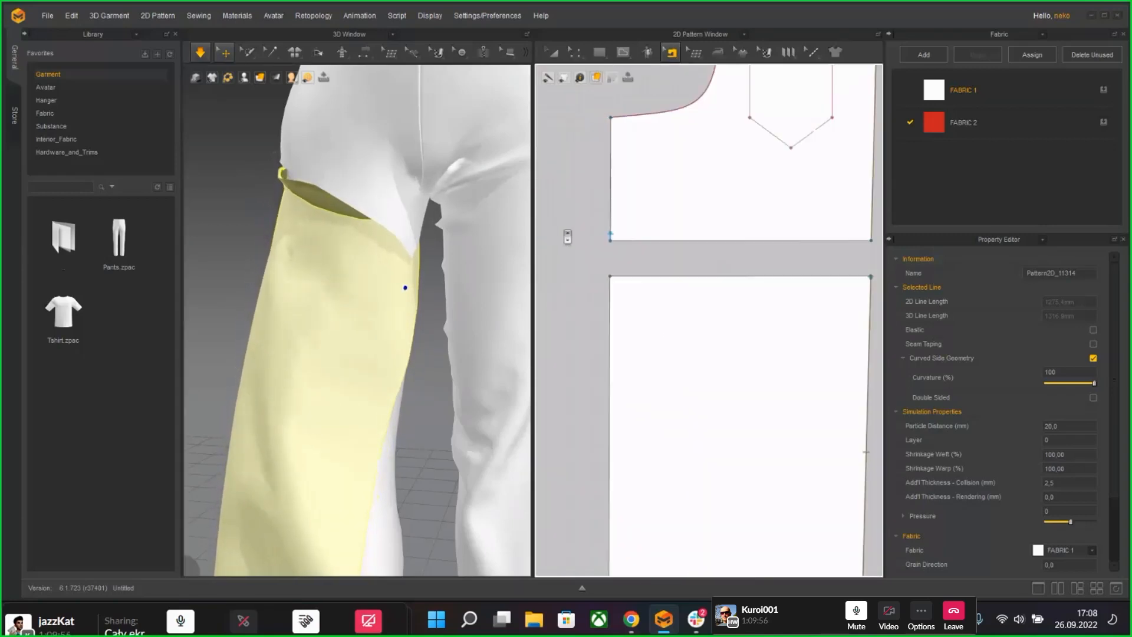
{"action": "left_click", "coordinate": [627, 242]}
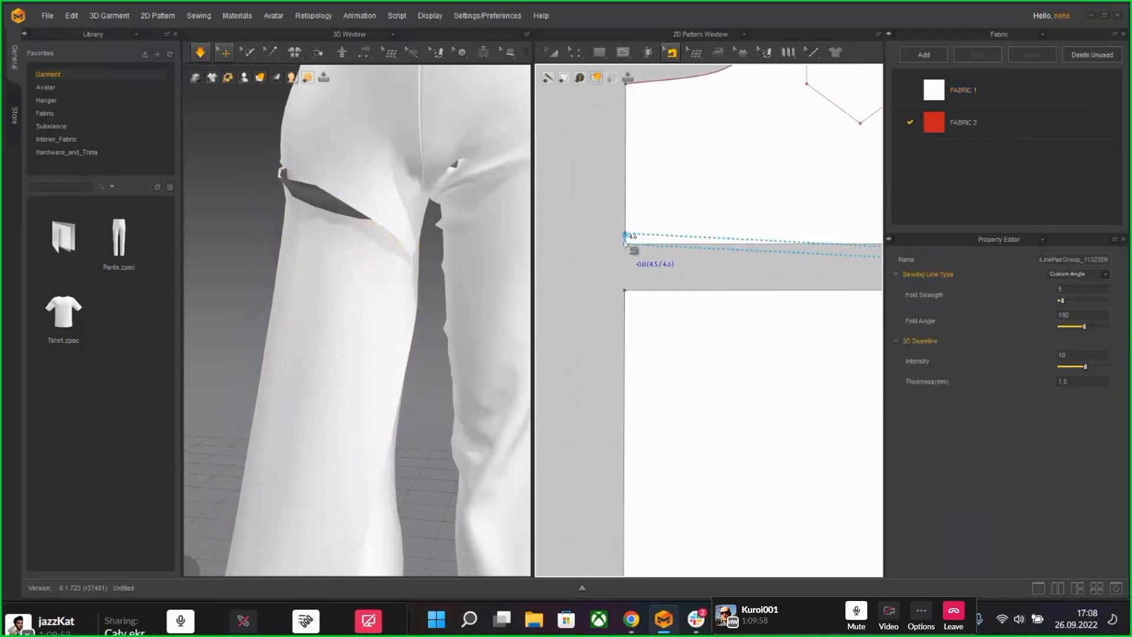
{"action": "key", "text": "space"}
{"action": "scroll", "coordinate": [626, 243], "scroll_direction": "down", "scroll_amount": 6}
{"action": "middle_click_drag", "start_coordinate": [702, 245], "coordinate": [684, 261]}
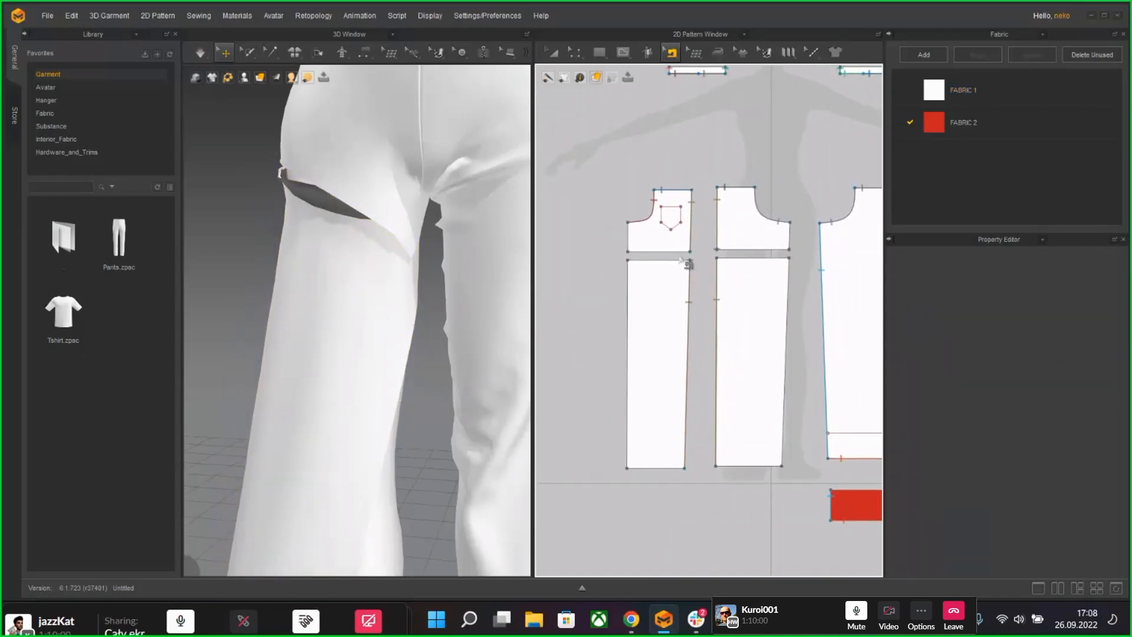
Step: Sew the short inseam edges of the two upper pieces together with Segment Sewing and tug the lower panels in the simulation
{"action": "left_click", "coordinate": [613, 54]}
{"action": "left_click", "coordinate": [673, 59]}
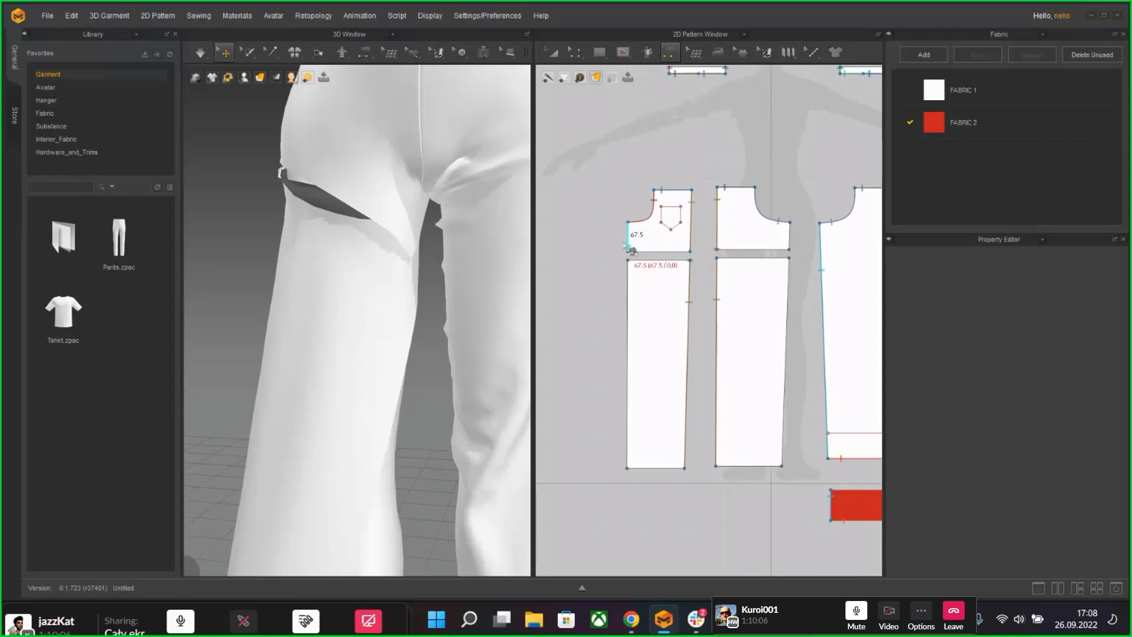
{"action": "left_click", "coordinate": [626, 244]}
{"action": "left_click", "coordinate": [792, 246]}
{"action": "key", "text": "a"}
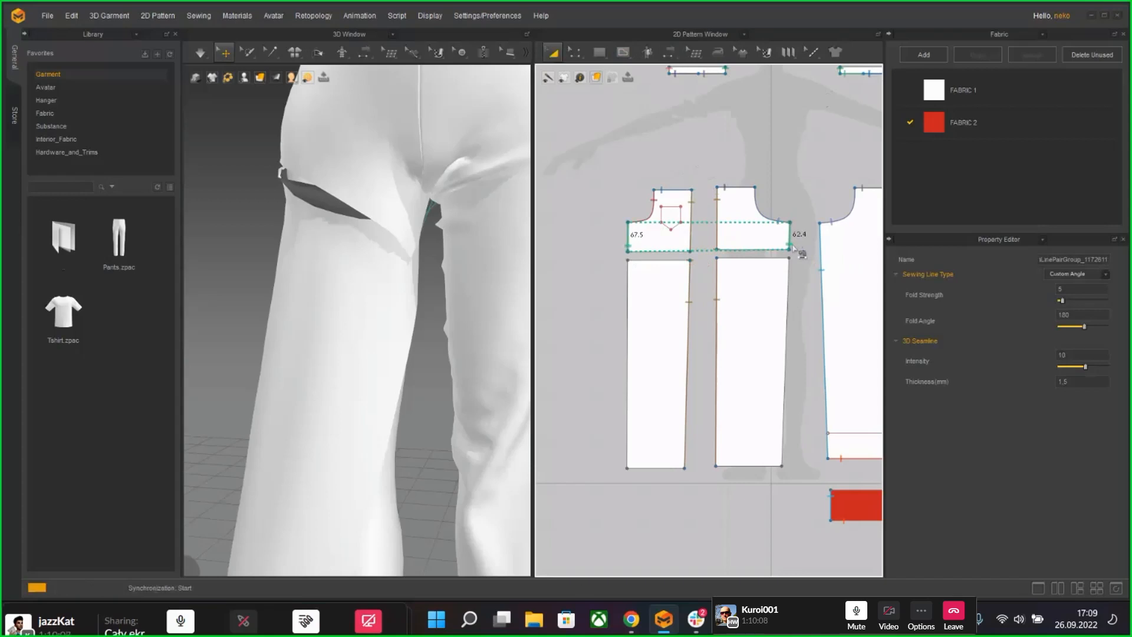
{"action": "left_click_drag", "start_coordinate": [351, 276], "coordinate": [366, 592]}
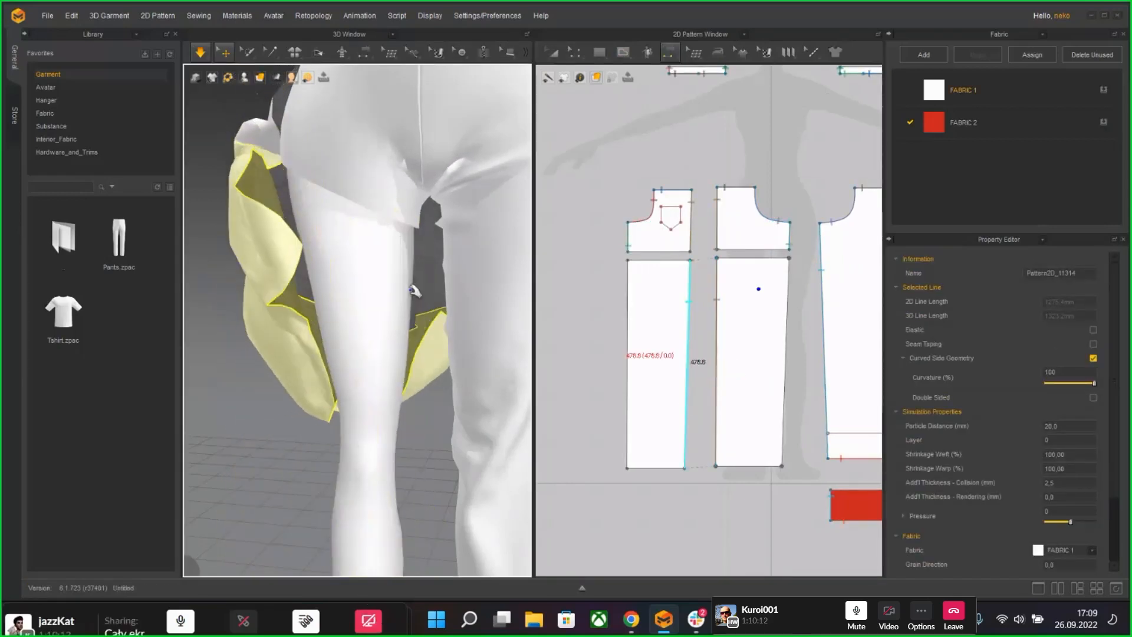
Step: Delete the tiny leftover outseam sewing at the upper corner of the lower front panel with Edit Sewing
{"action": "left_click", "coordinate": [669, 53]}
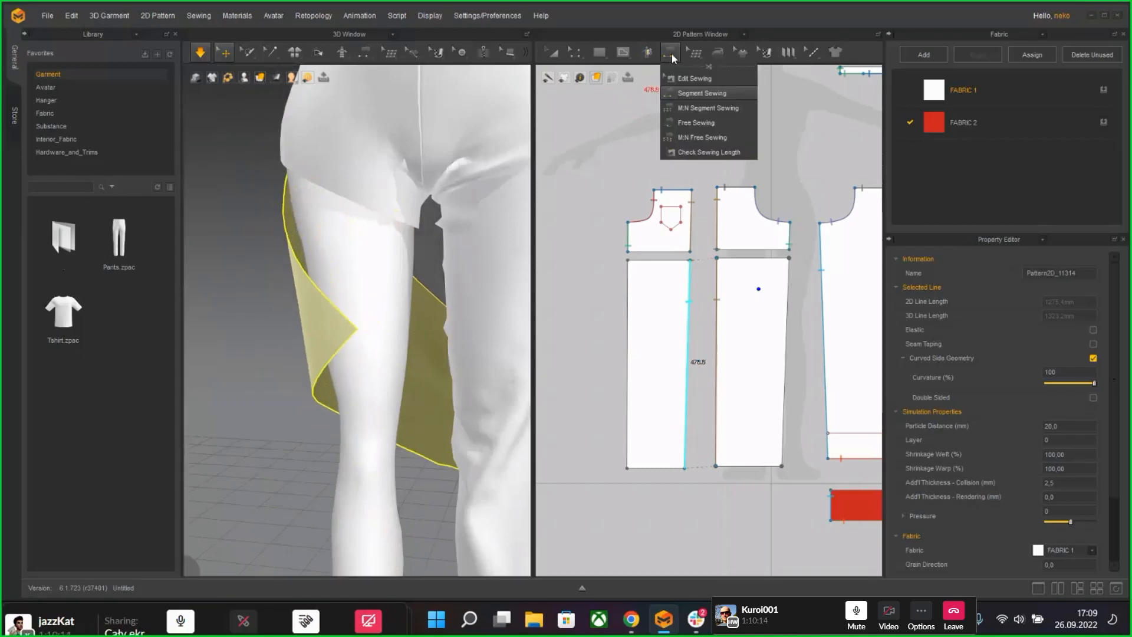
{"action": "left_click", "coordinate": [689, 80]}
{"action": "scroll", "coordinate": [691, 281], "scroll_direction": "up", "scroll_amount": 5}
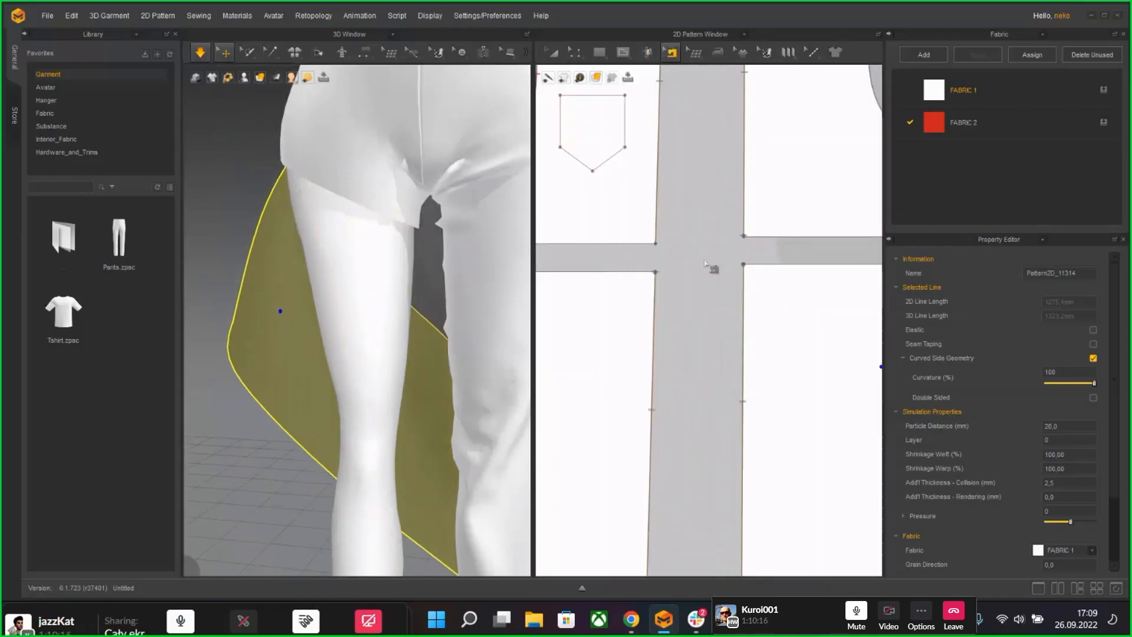
{"action": "scroll", "coordinate": [683, 281], "scroll_direction": "up", "scroll_amount": 4}
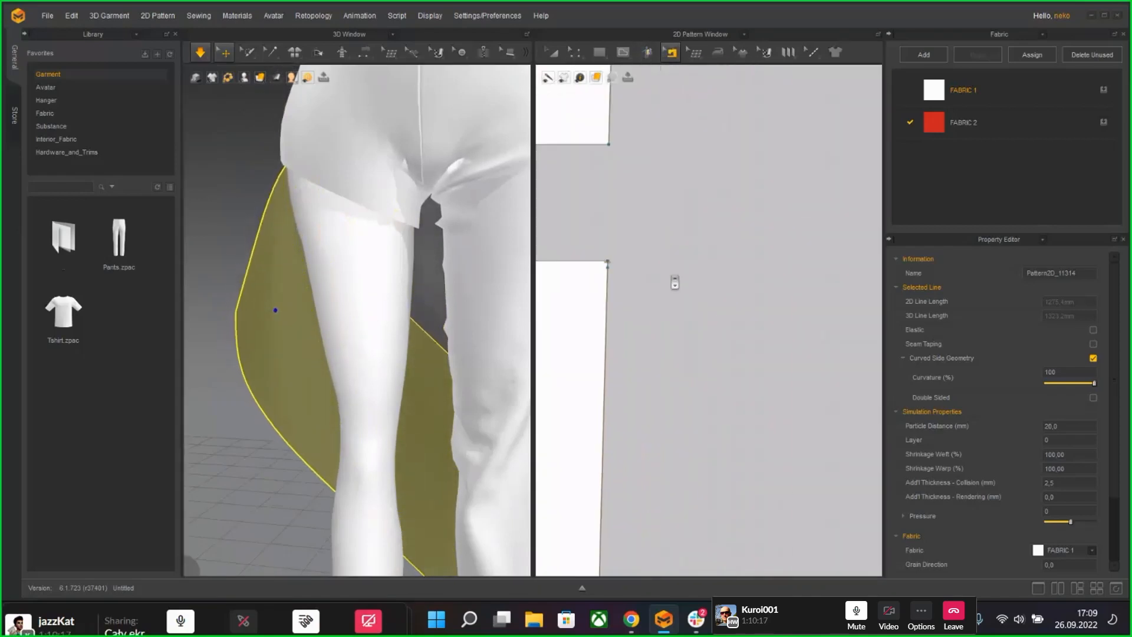
{"action": "left_click", "coordinate": [609, 264]}
{"action": "key", "text": "Delete"}
{"action": "key", "text": "a"}
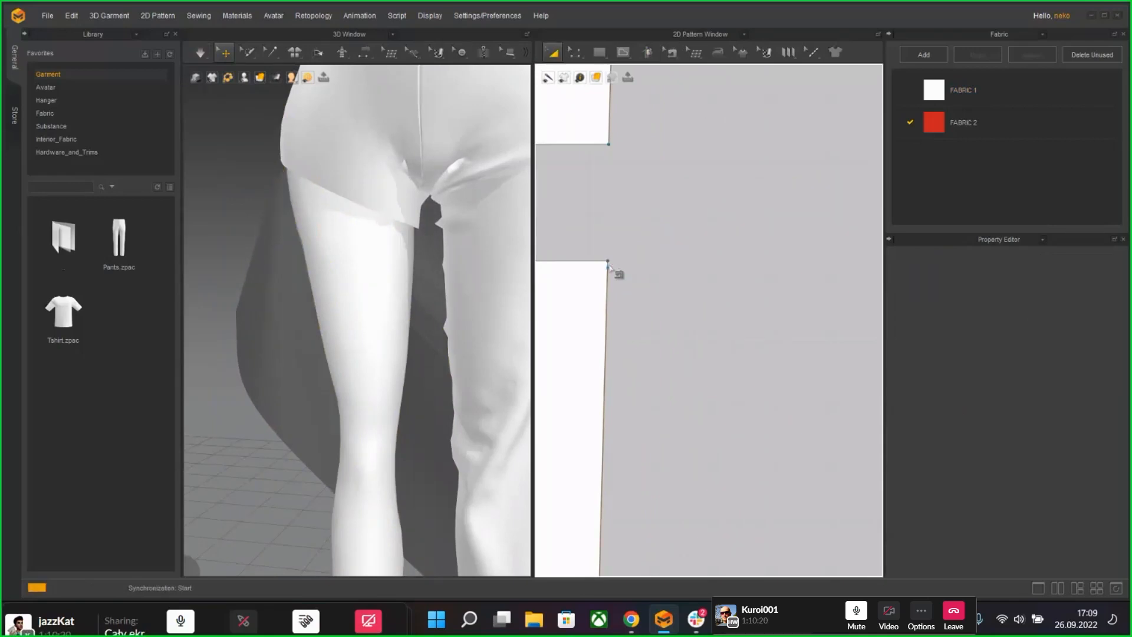
Step: Simulate and pull the released lower leg panels away from the avatar, letting them drop to the floor
{"action": "right_click_drag", "start_coordinate": [304, 266], "coordinate": [443, 280]}
{"action": "left_click_drag", "start_coordinate": [304, 327], "coordinate": [253, 446]}
{"action": "scroll", "coordinate": [360, 356], "scroll_direction": "down", "scroll_amount": 6}
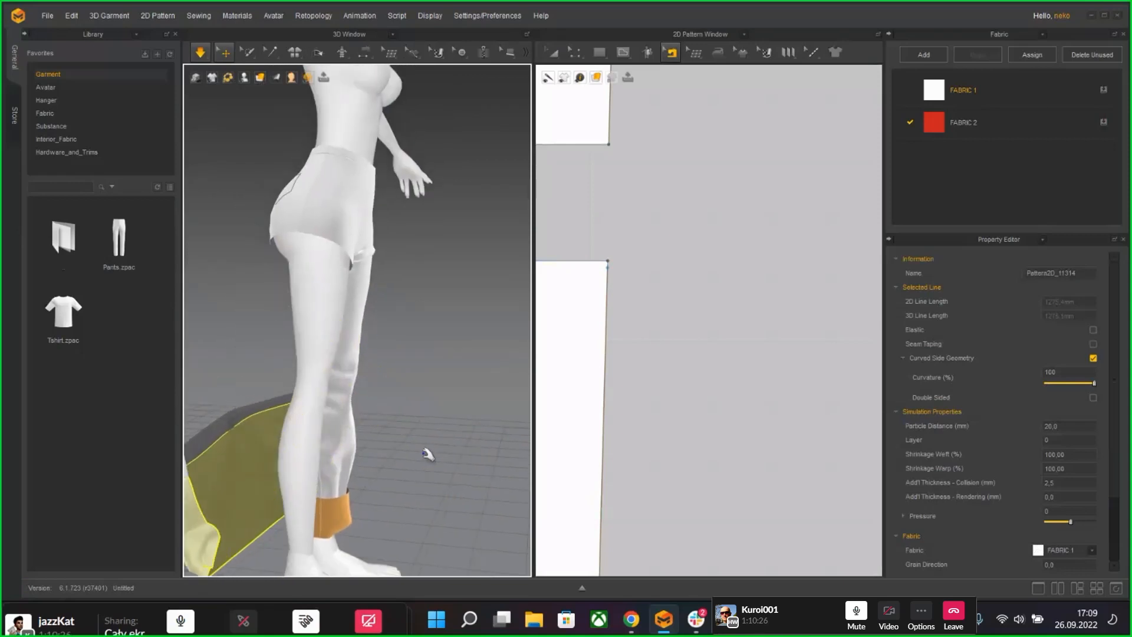
{"action": "right_click_drag", "start_coordinate": [429, 455], "coordinate": [341, 451]}
{"action": "scroll", "coordinate": [377, 412], "scroll_direction": "down", "scroll_amount": 3}
{"action": "key", "text": "space"}
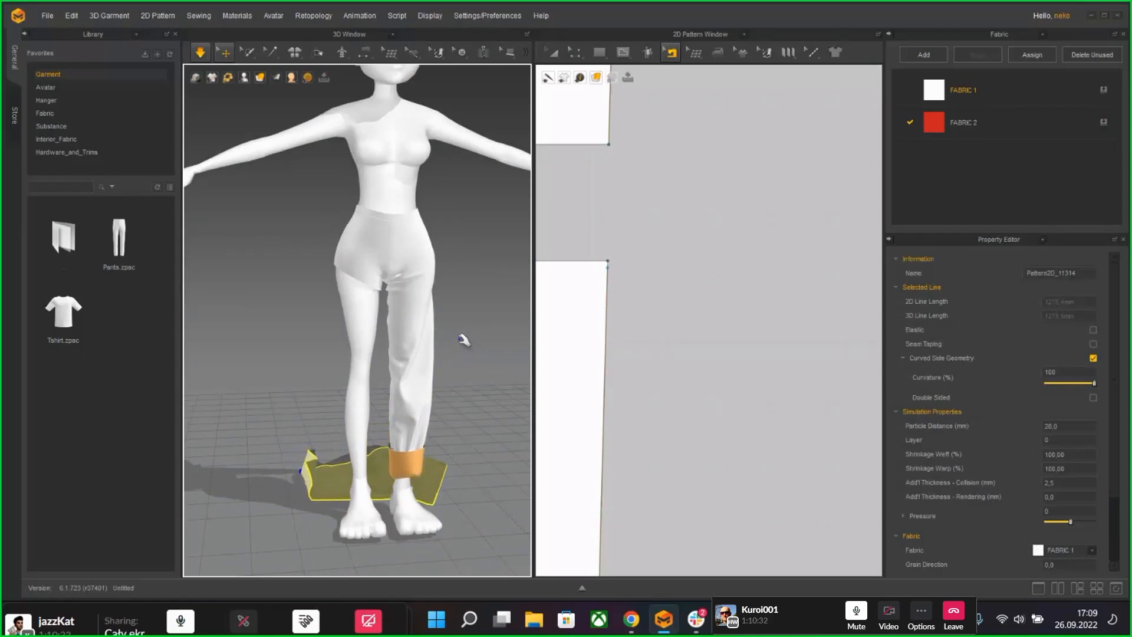
Step: Tug the intact trouser leg in the simulation and examine the crotch and the cut edge of the shortened leg
{"action": "right_click_drag", "start_coordinate": [477, 313], "coordinate": [413, 361]}
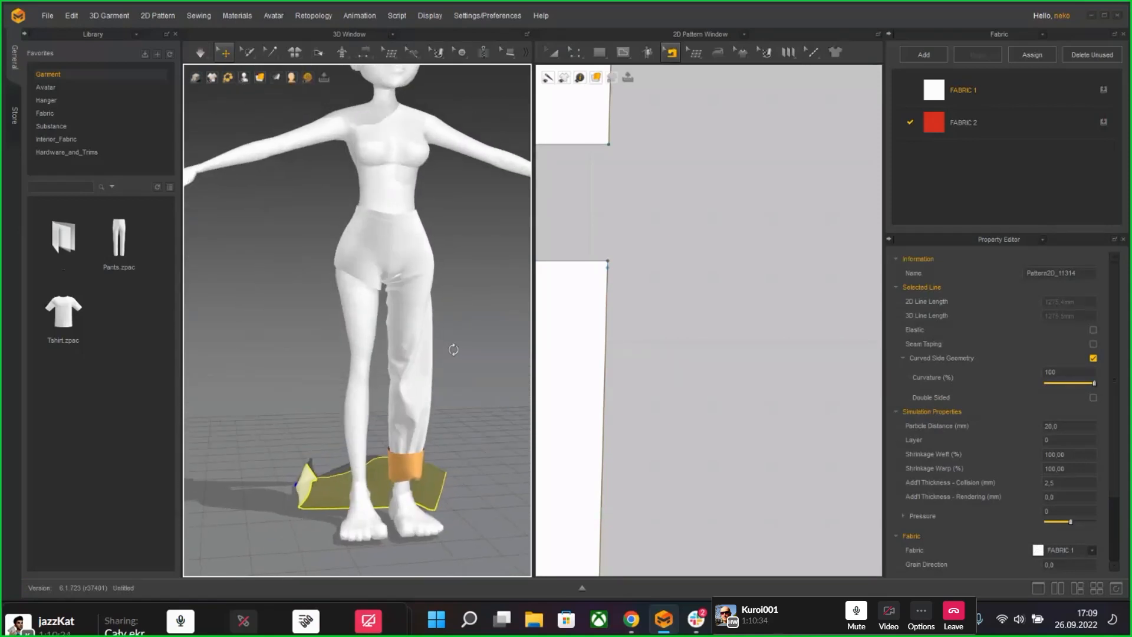
{"action": "left_click", "coordinate": [376, 358]}
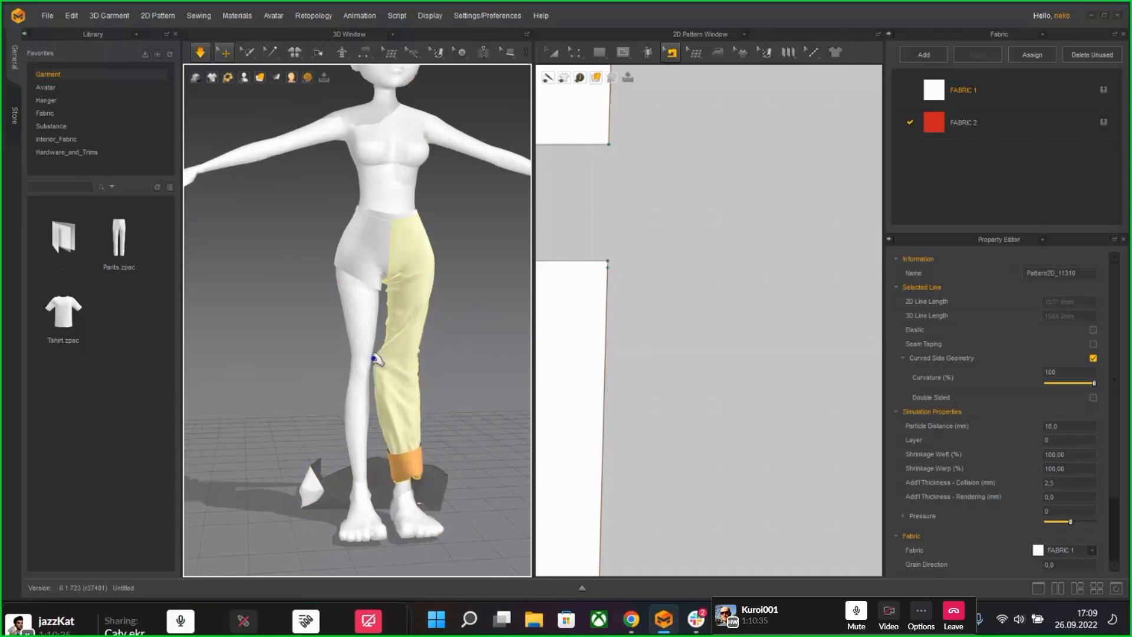
{"action": "left_click", "coordinate": [445, 371]}
{"action": "mouse_move", "coordinate": [445, 372]}
{"action": "right_mouse_down"}
{"action": "mouse_move", "coordinate": [435, 357]}
{"action": "mouse_move", "coordinate": [270, 367]}
{"action": "mouse_move", "coordinate": [169, 354]}
{"action": "mouse_move", "coordinate": [451, 356]}
{"action": "right_mouse_up"}
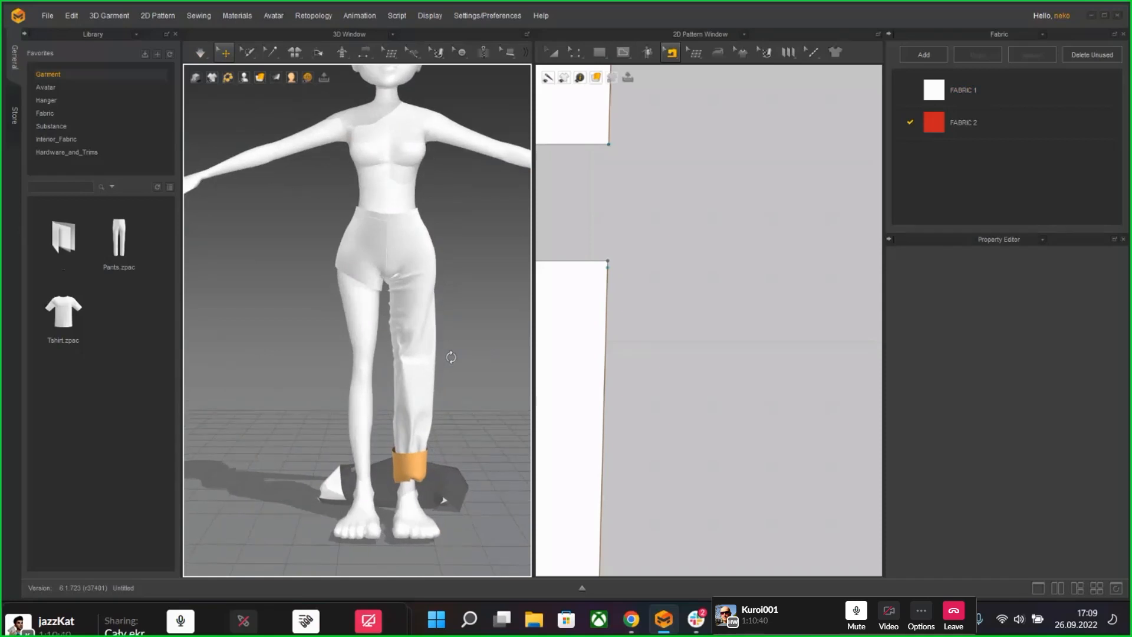
{"action": "scroll", "coordinate": [415, 304], "scroll_direction": "down", "scroll_amount": 2}
{"action": "scroll", "coordinate": [414, 307], "scroll_direction": "up", "scroll_amount": 5}
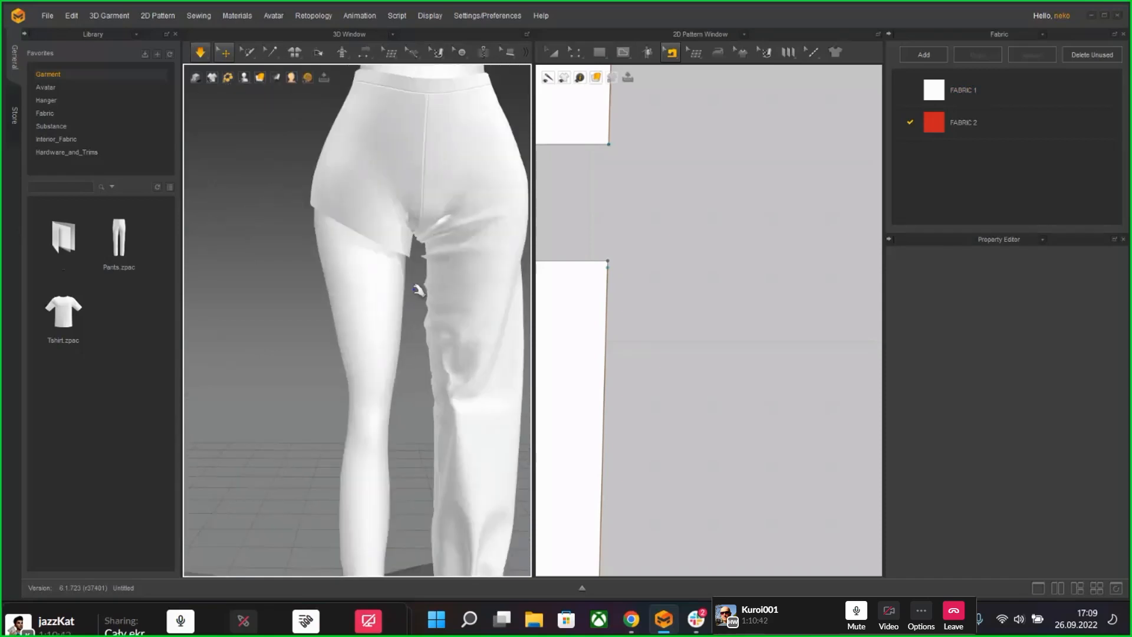
{"action": "right_click_drag", "start_coordinate": [262, 198], "coordinate": [414, 232]}
{"action": "scroll", "coordinate": [415, 234], "scroll_direction": "down", "scroll_amount": 3}
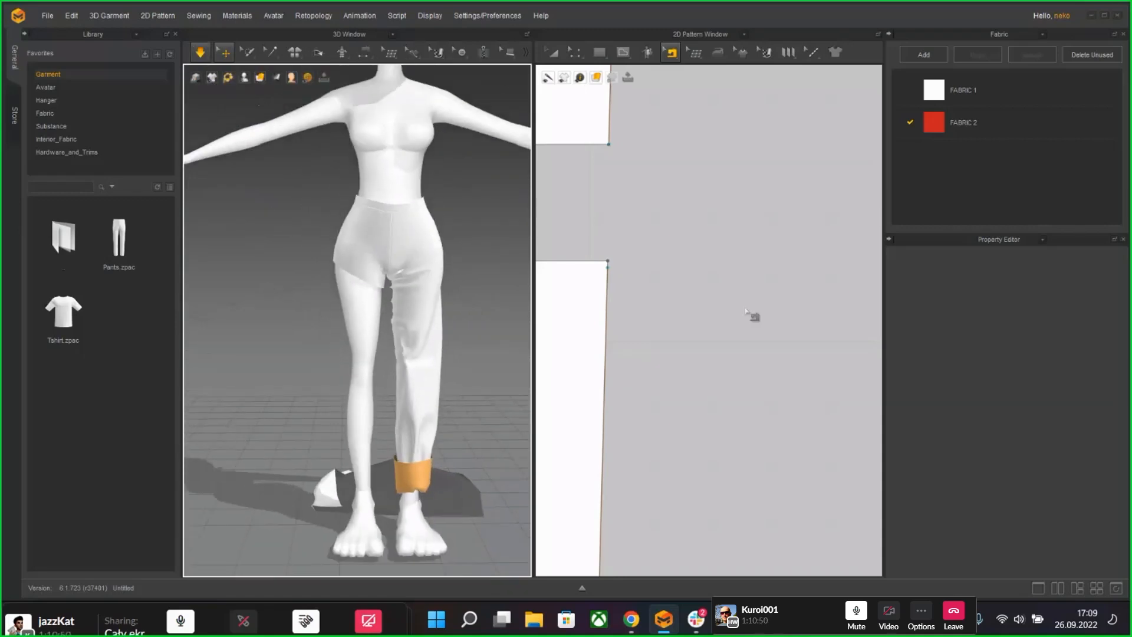
Step: Delete the two cut-off lower leg panels from the 2D pattern
{"action": "scroll", "coordinate": [685, 311], "scroll_direction": "down", "scroll_amount": 3}
{"action": "scroll", "coordinate": [677, 304], "scroll_direction": "up", "scroll_amount": 3}
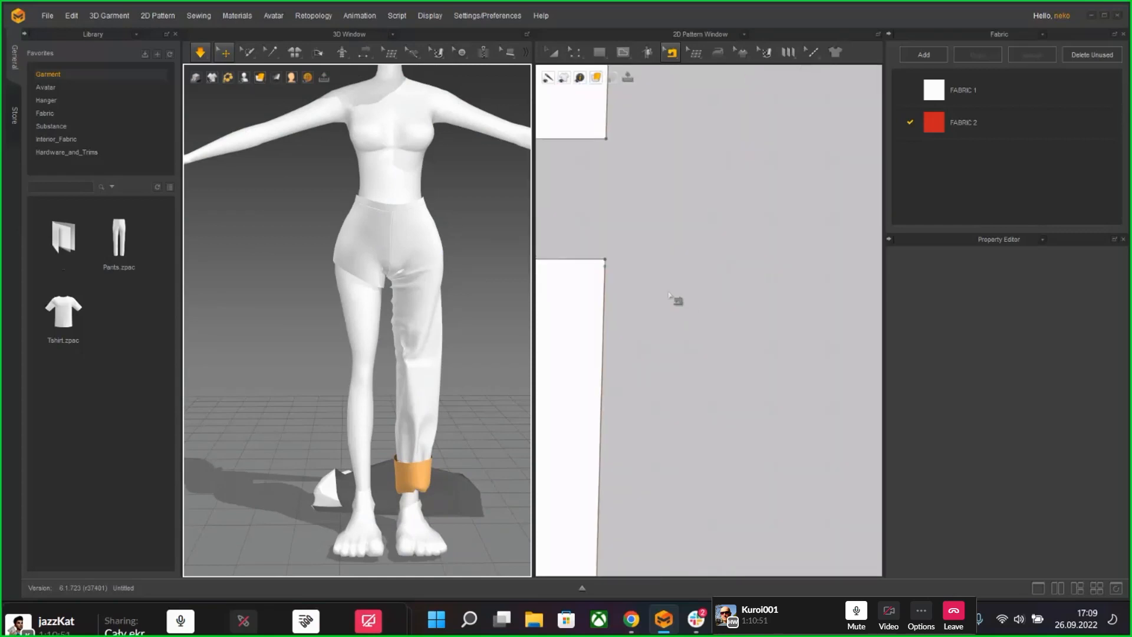
{"action": "left_click", "coordinate": [605, 264]}
{"action": "scroll", "coordinate": [650, 319], "scroll_direction": "down", "scroll_amount": 8}
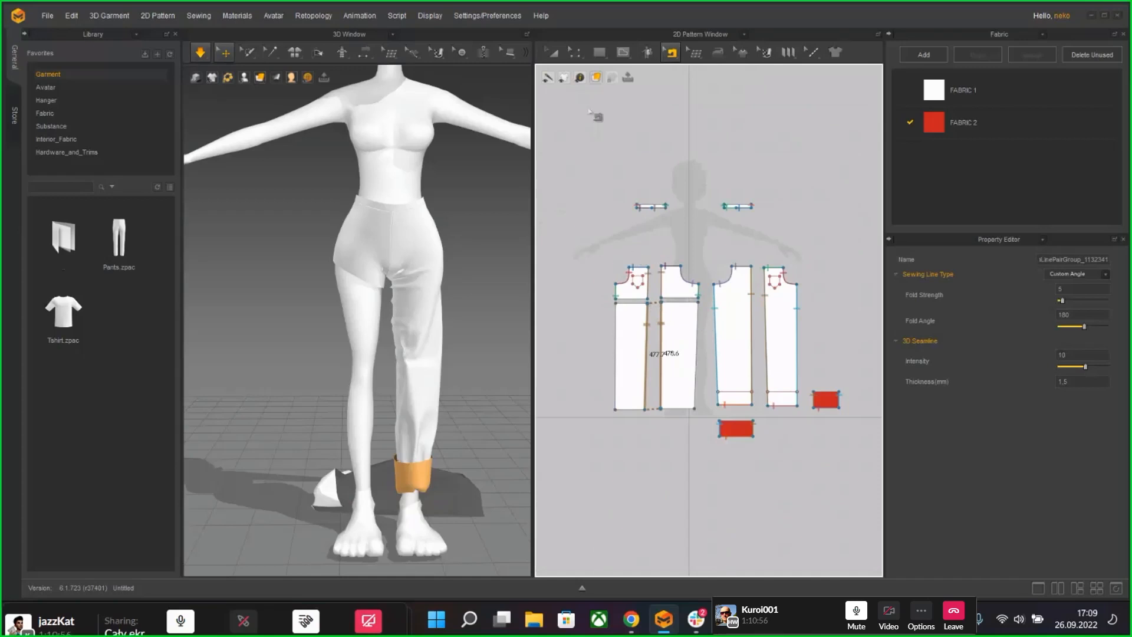
{"action": "key", "text": "a"}
{"action": "left_click", "coordinate": [649, 351]}
{"action": "key", "text": "Delete"}
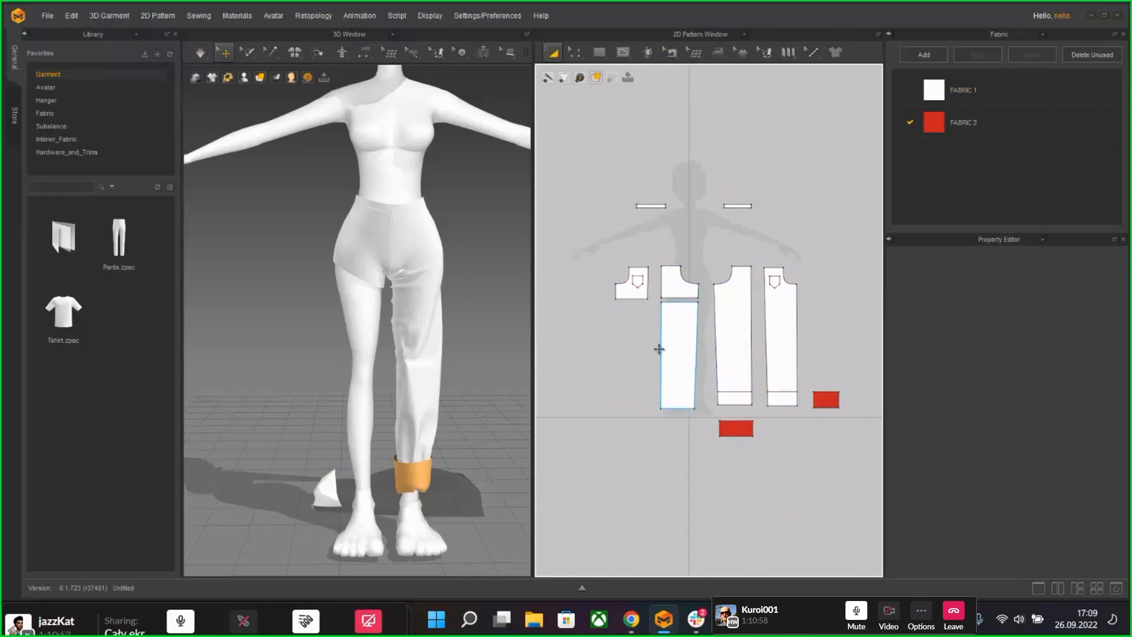
{"action": "left_click", "coordinate": [672, 349]}
{"action": "key", "text": "Delete"}
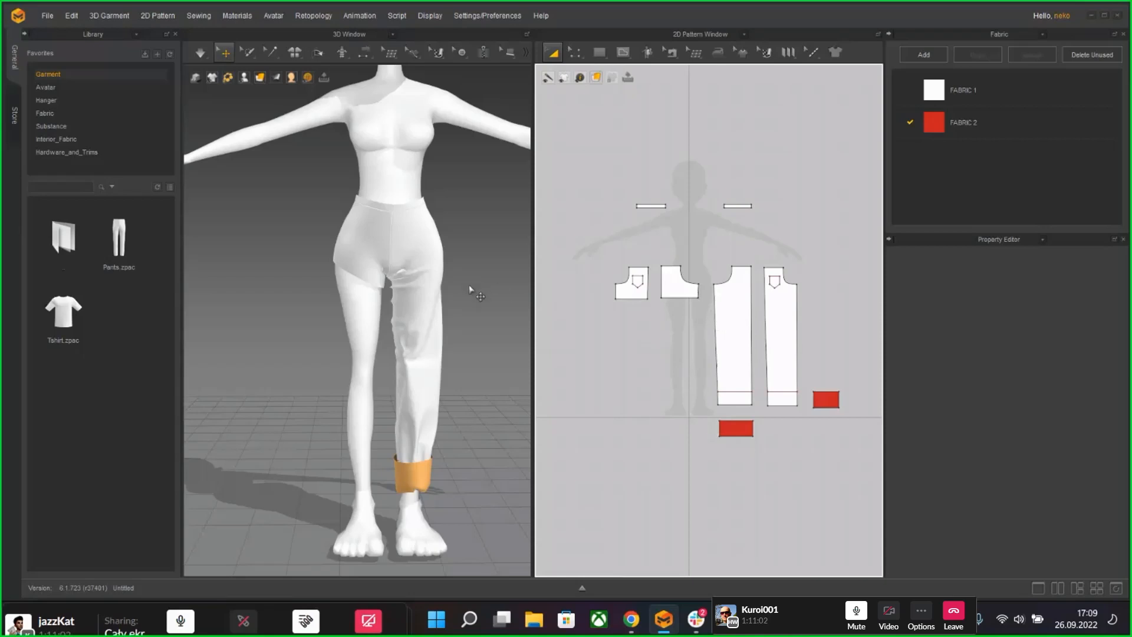
Step: Examine the fit of the one-legged trousers on the avatar up close and at full length
{"action": "scroll", "coordinate": [443, 325], "scroll_direction": "up", "scroll_amount": 3}
{"action": "right_click_drag", "start_coordinate": [427, 326], "coordinate": [380, 295]}
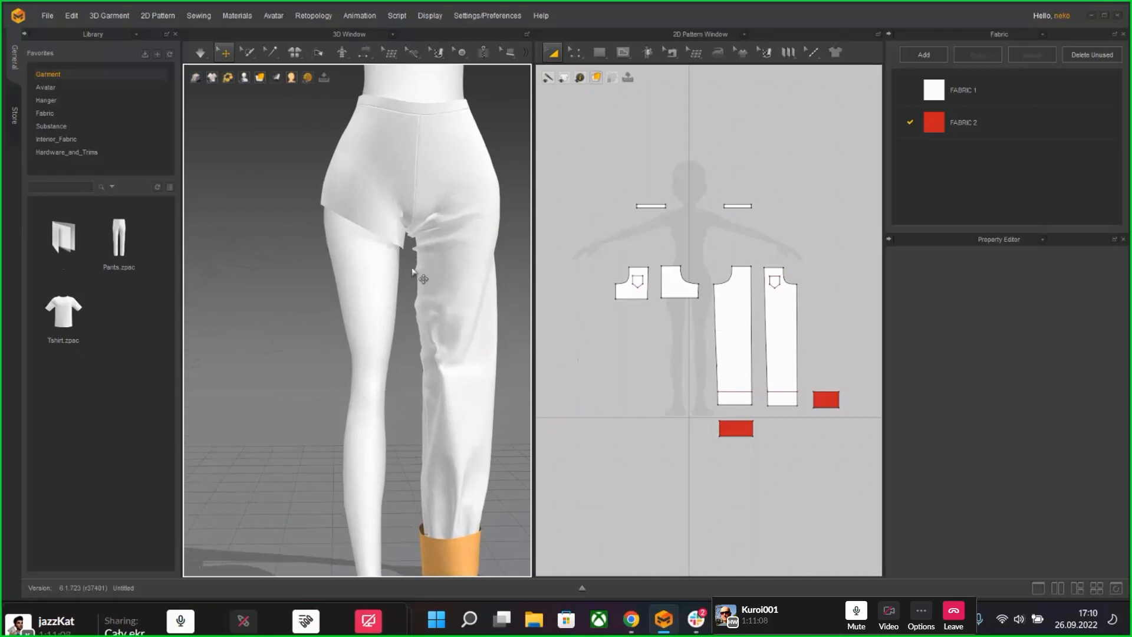
{"action": "scroll", "coordinate": [413, 271], "scroll_direction": "down", "scroll_amount": 3}
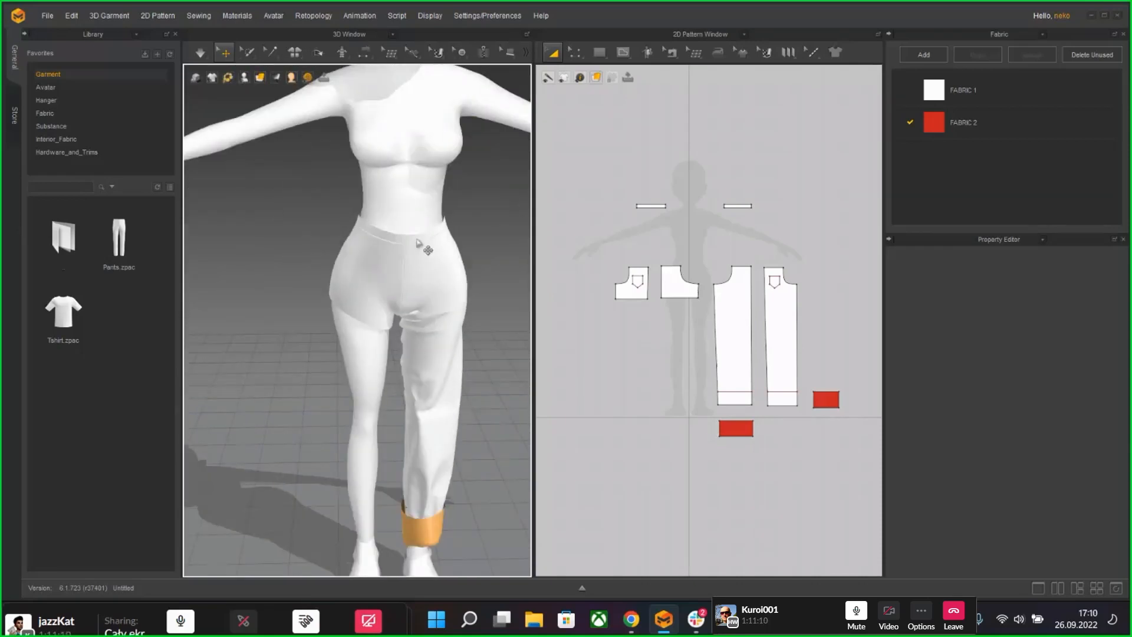
{"action": "scroll", "coordinate": [417, 244], "scroll_direction": "down", "scroll_amount": 3}
{"action": "right_click_drag", "start_coordinate": [458, 519], "coordinate": [424, 453]}
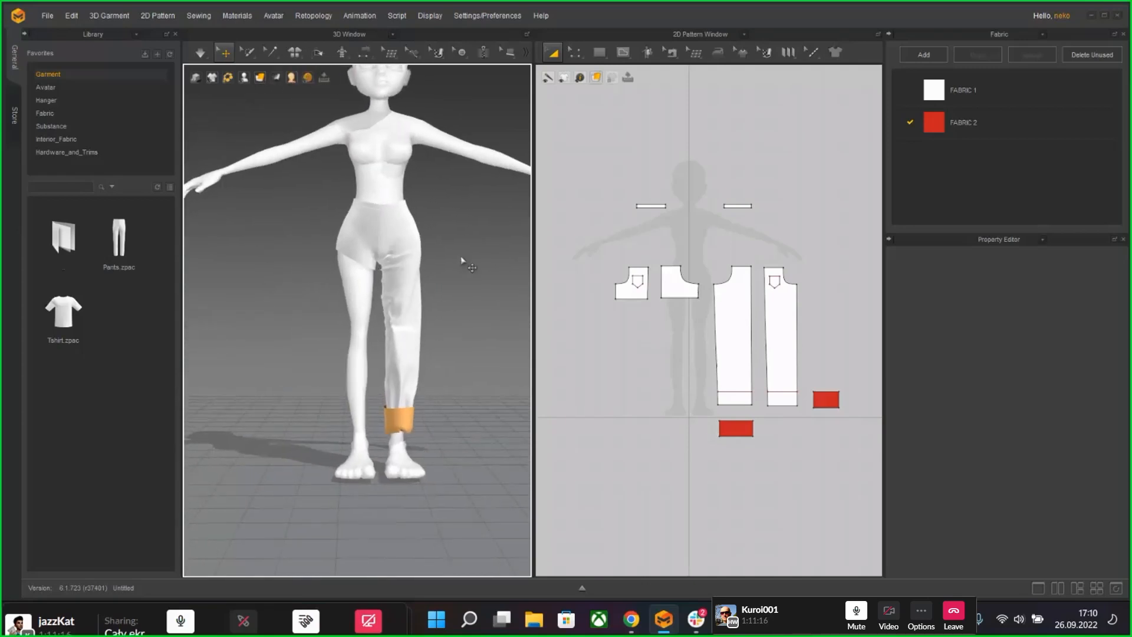
{"action": "scroll", "coordinate": [412, 241], "scroll_direction": "up", "scroll_amount": 6}
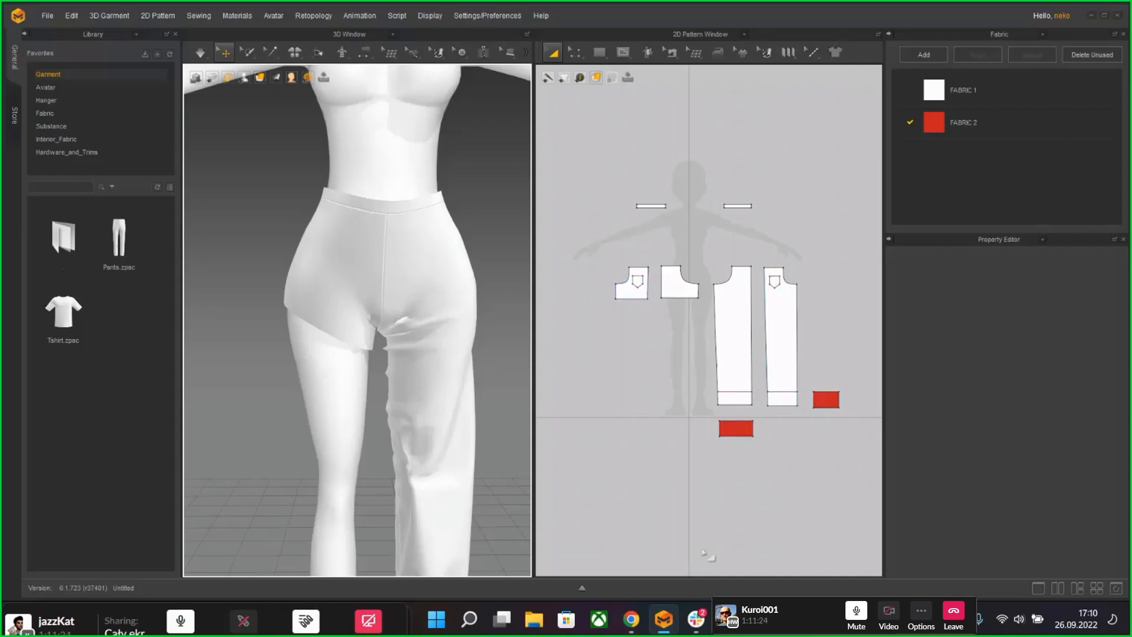
Step: Switch to Chrome and browse the trousers sewing pattern images, opening the Pinterest pattern with separate pocket pieces and its related images
{"action": "left_click", "coordinate": [631, 619]}
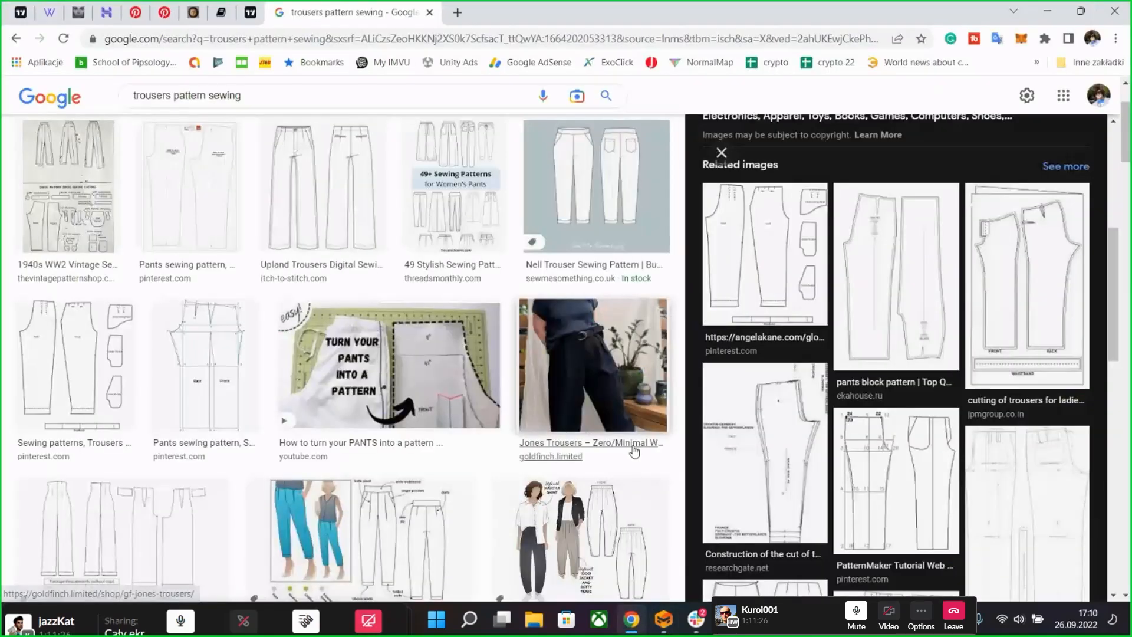
{"action": "scroll", "coordinate": [634, 442], "scroll_direction": "down", "scroll_amount": 5}
{"action": "scroll", "coordinate": [633, 442], "scroll_direction": "down", "scroll_amount": 3}
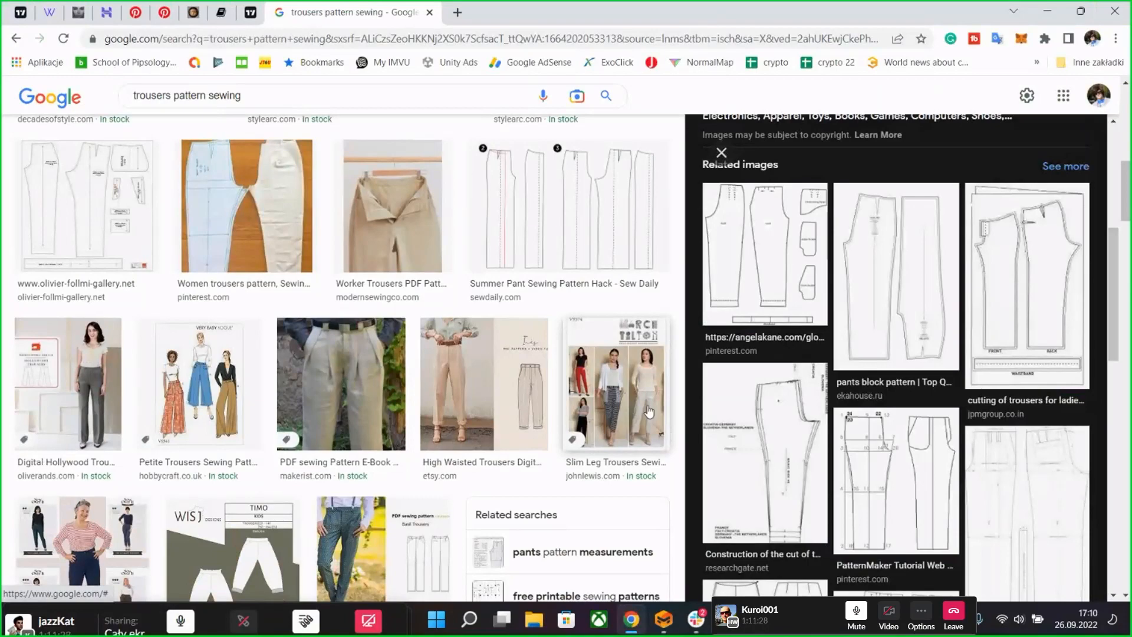
{"action": "scroll", "coordinate": [648, 410], "scroll_direction": "down", "scroll_amount": 2}
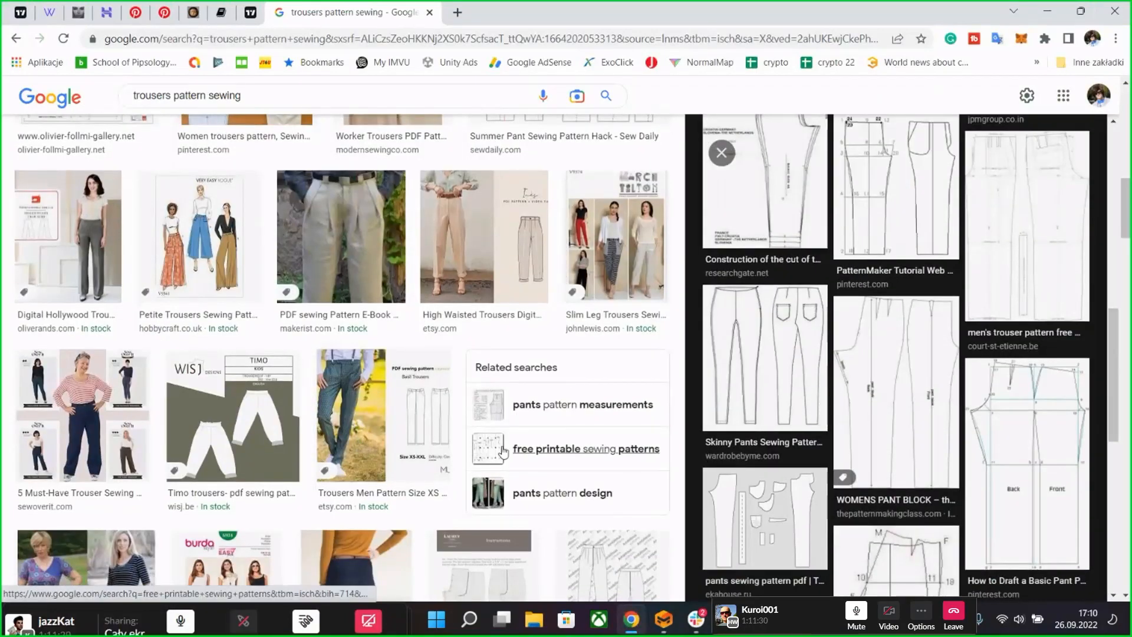
{"action": "scroll", "coordinate": [336, 345], "scroll_direction": "up", "scroll_amount": 10}
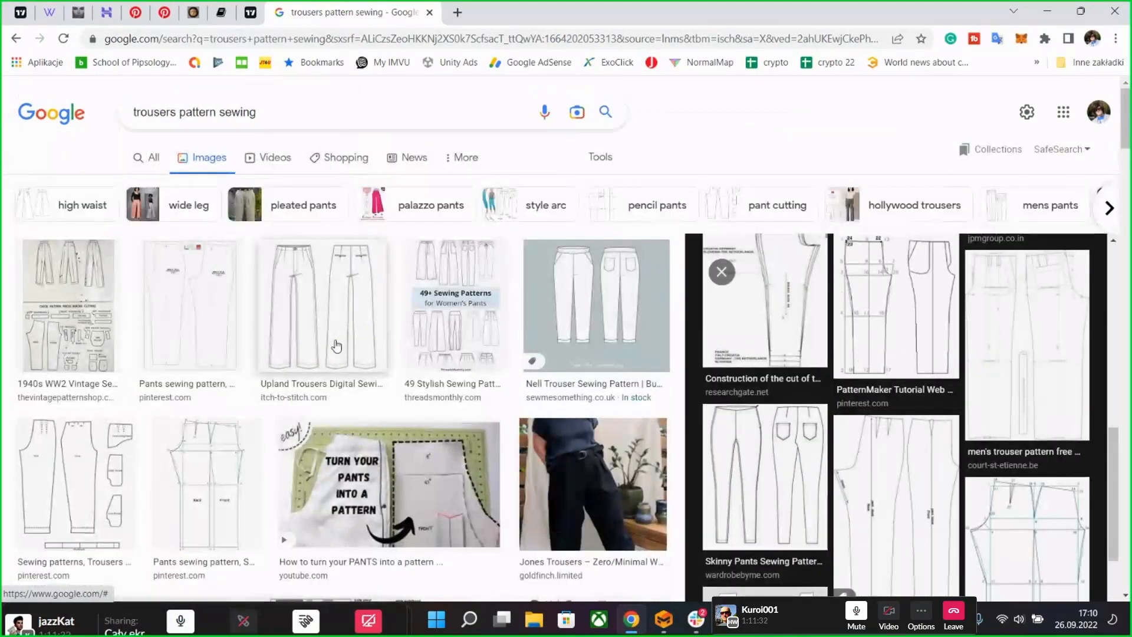
{"action": "left_click", "coordinate": [75, 477]}
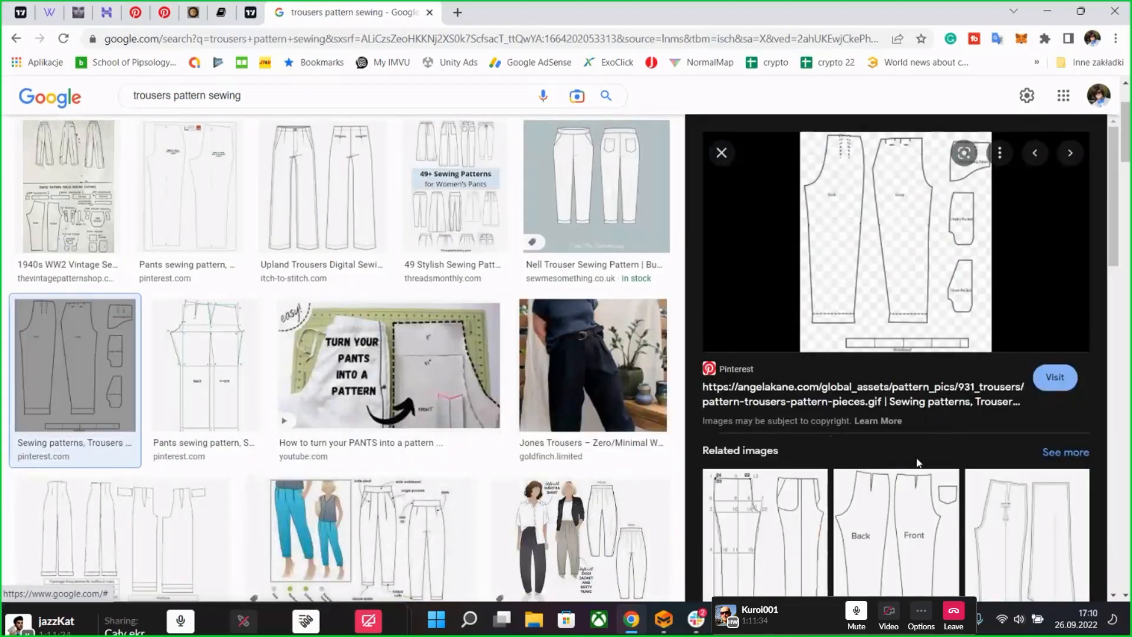
{"action": "scroll", "coordinate": [917, 463], "scroll_direction": "down", "scroll_amount": 8}
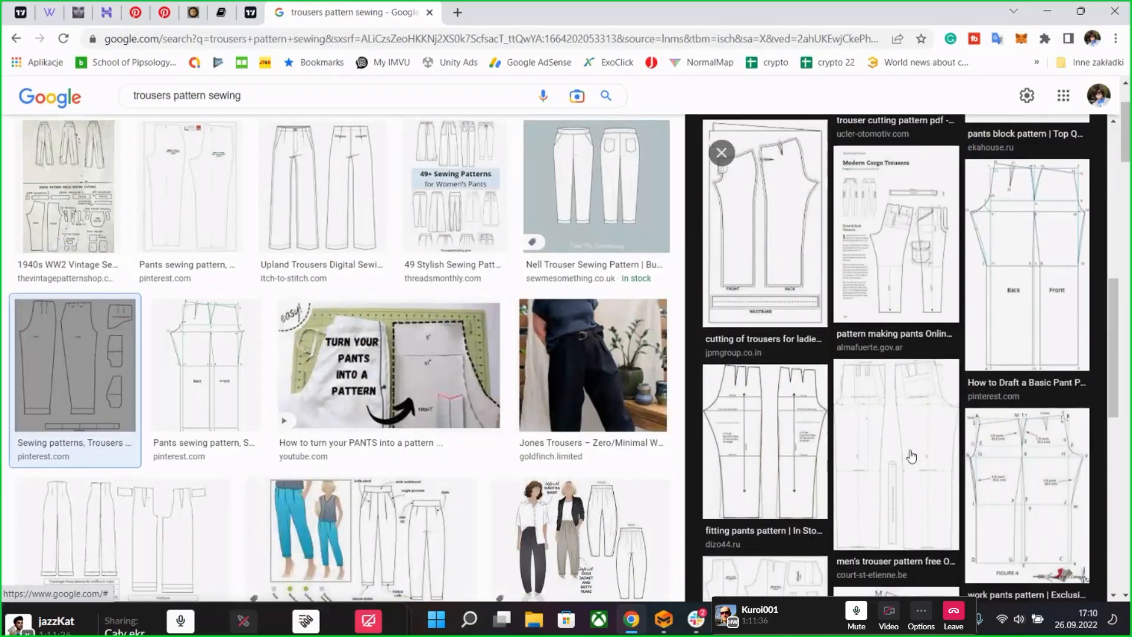
{"action": "scroll", "coordinate": [911, 456], "scroll_direction": "down", "scroll_amount": 7}
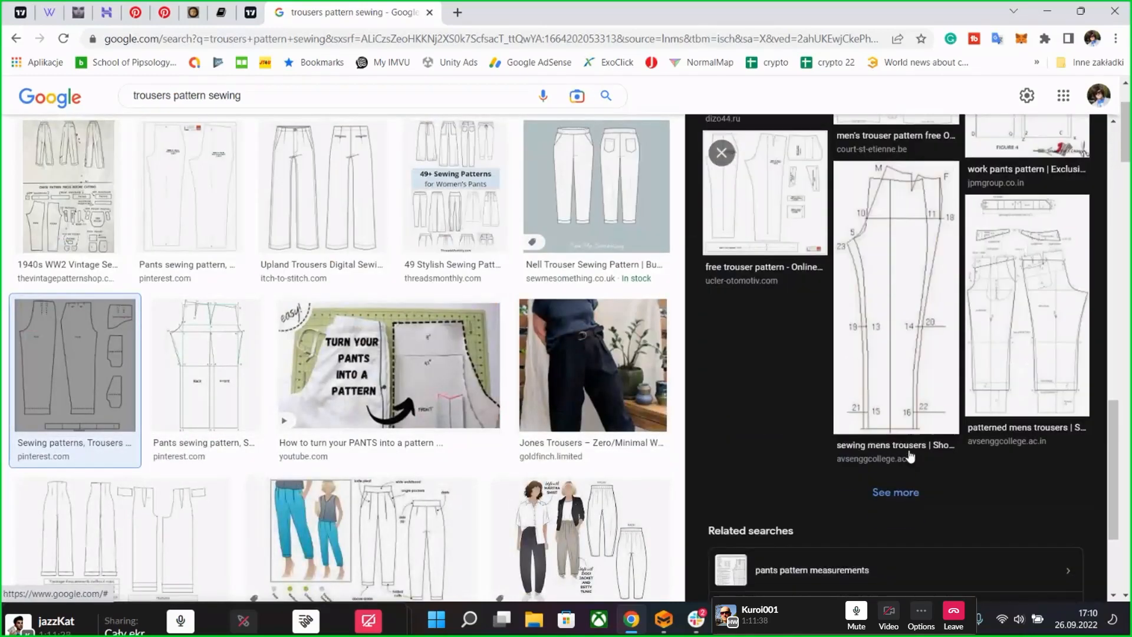
{"action": "scroll", "coordinate": [908, 455], "scroll_direction": "down", "scroll_amount": 7}
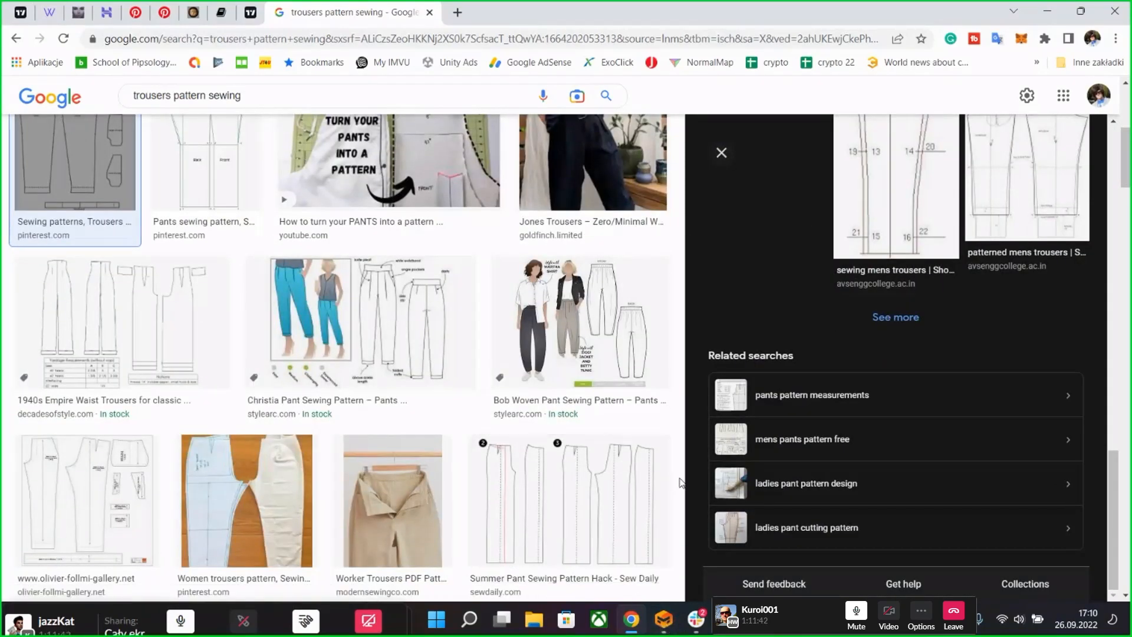
Step: Close the image preview, switch to Marvelous Designer, and view the background image settings for the 2D pattern window without choosing a file
{"action": "left_click", "coordinate": [721, 154]}
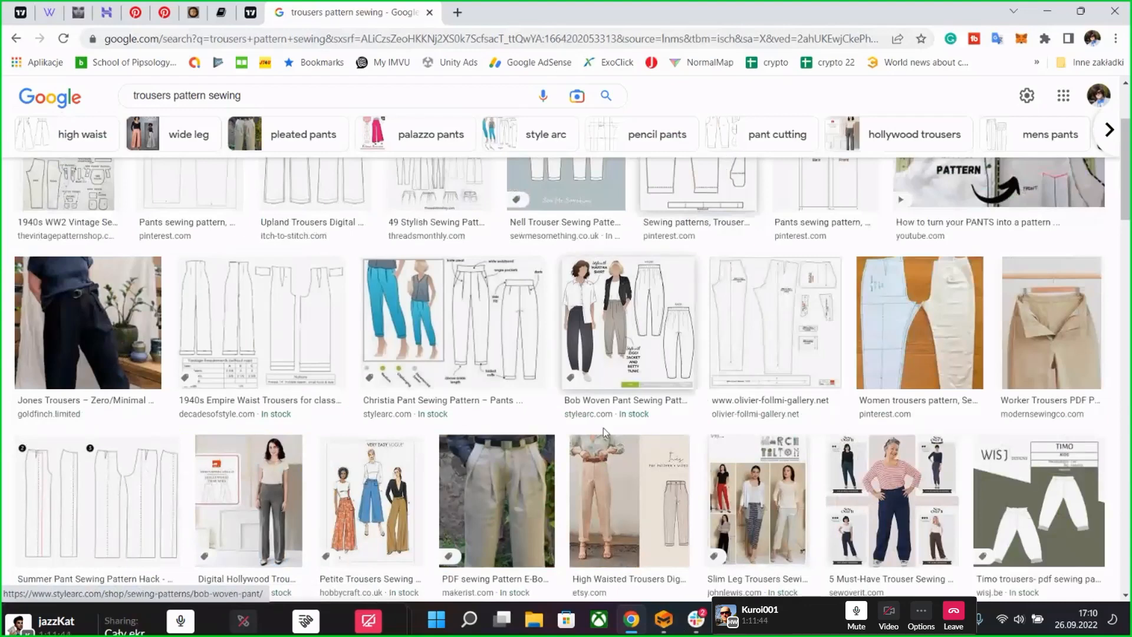
{"action": "left_click", "coordinate": [630, 619]}
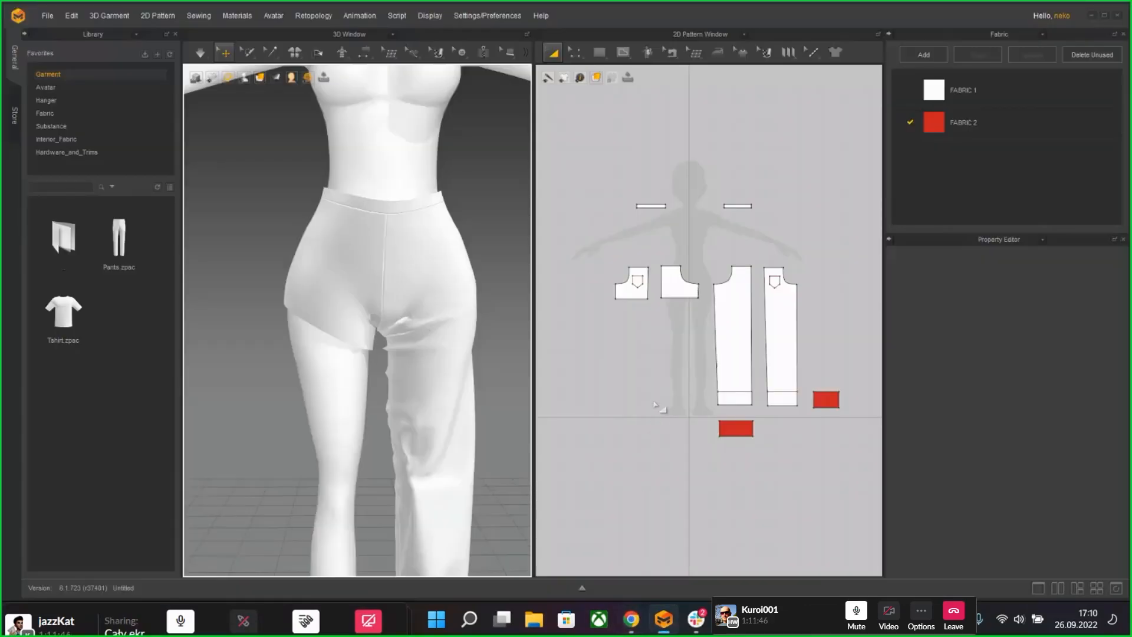
{"action": "right_click", "coordinate": [652, 348]}
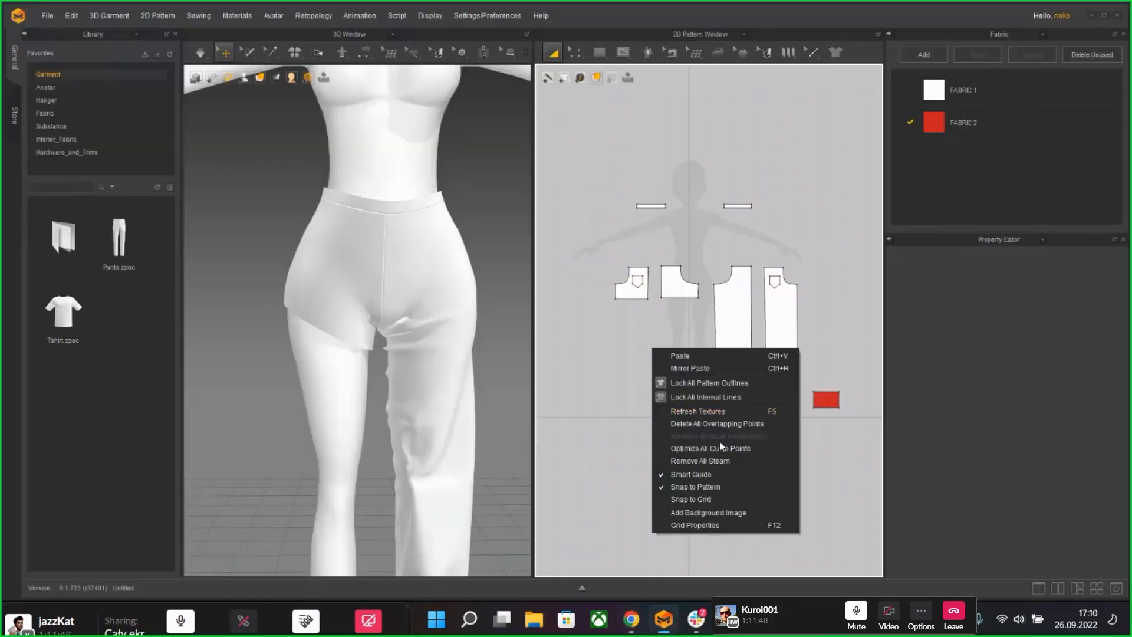
{"action": "left_click", "coordinate": [691, 511]}
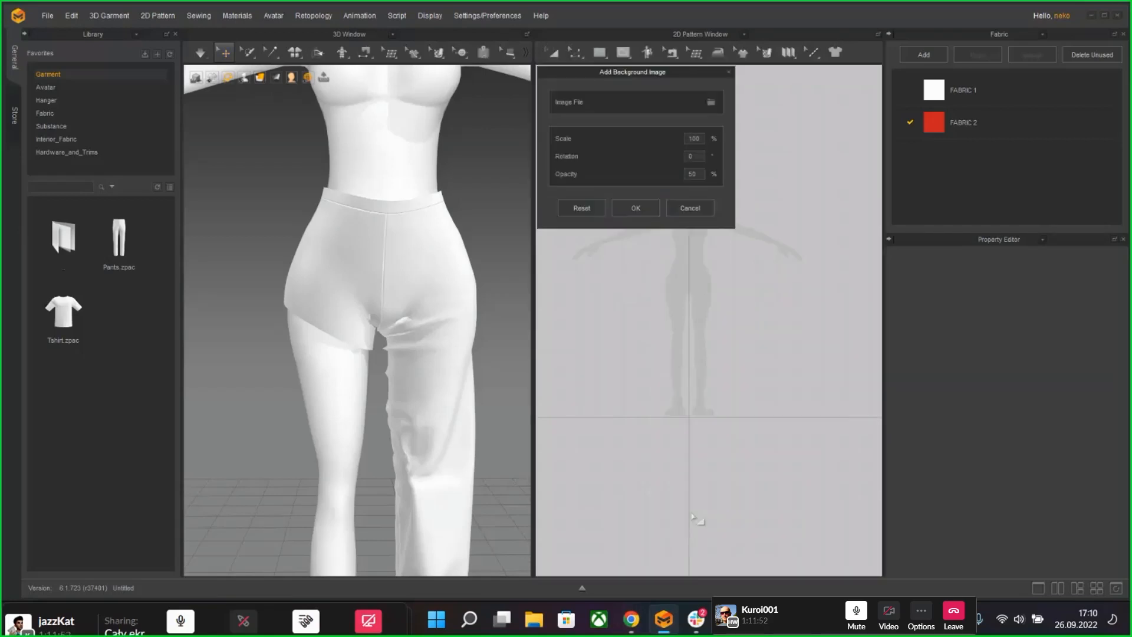
{"action": "left_click", "coordinate": [634, 208]}
{"action": "right_click", "coordinate": [671, 342]}
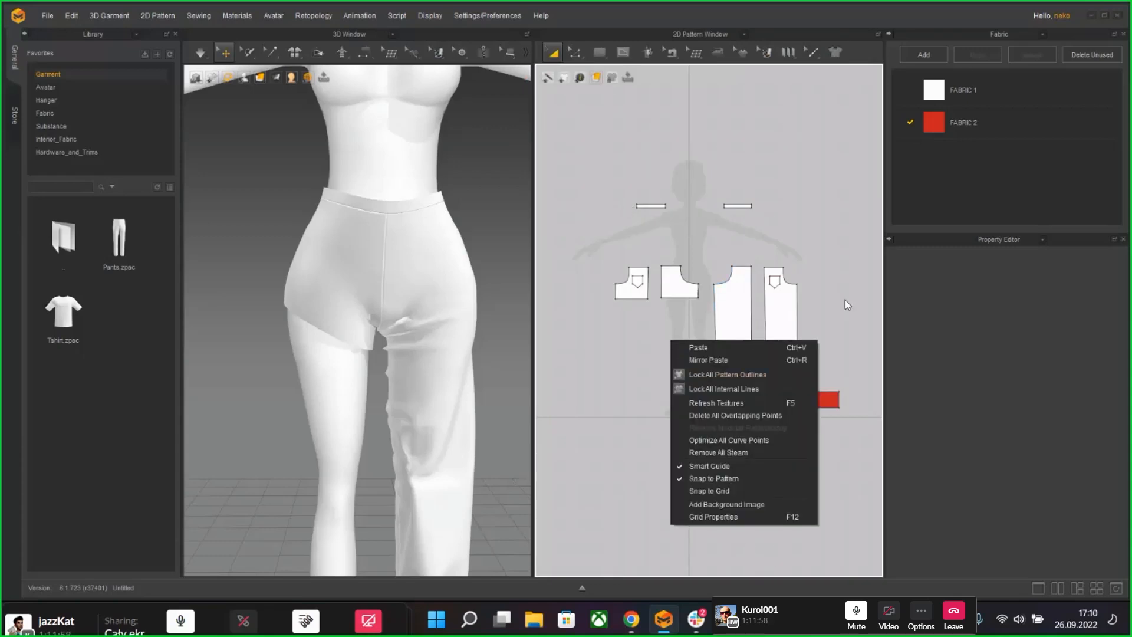
{"action": "left_click", "coordinate": [797, 234]}
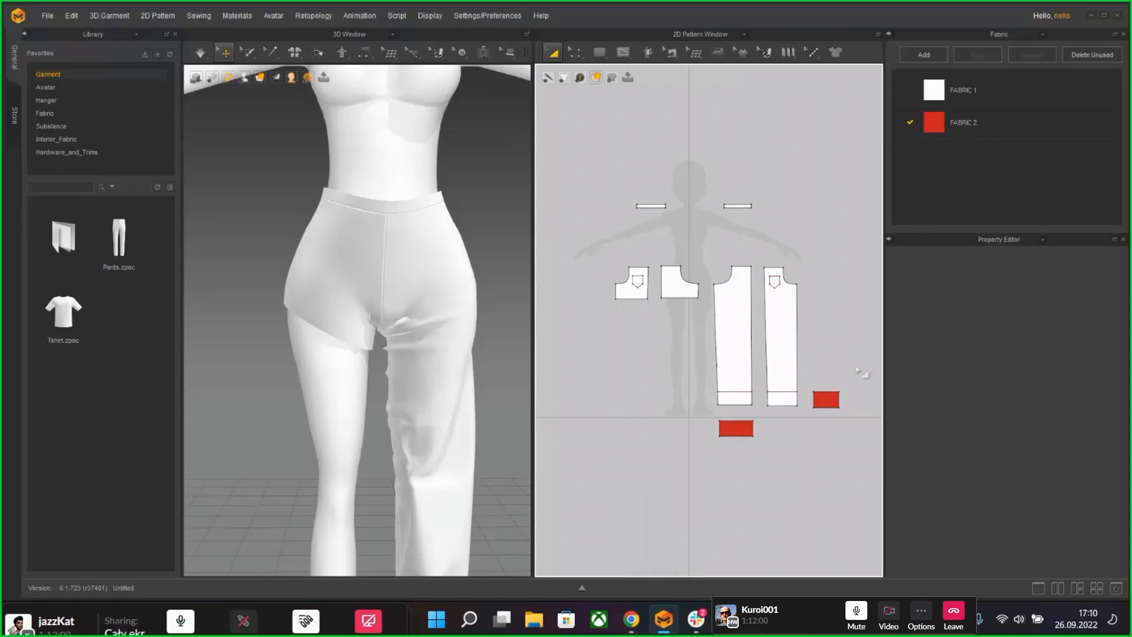
{"action": "scroll", "coordinate": [666, 386], "scroll_direction": "down", "scroll_amount": 3}
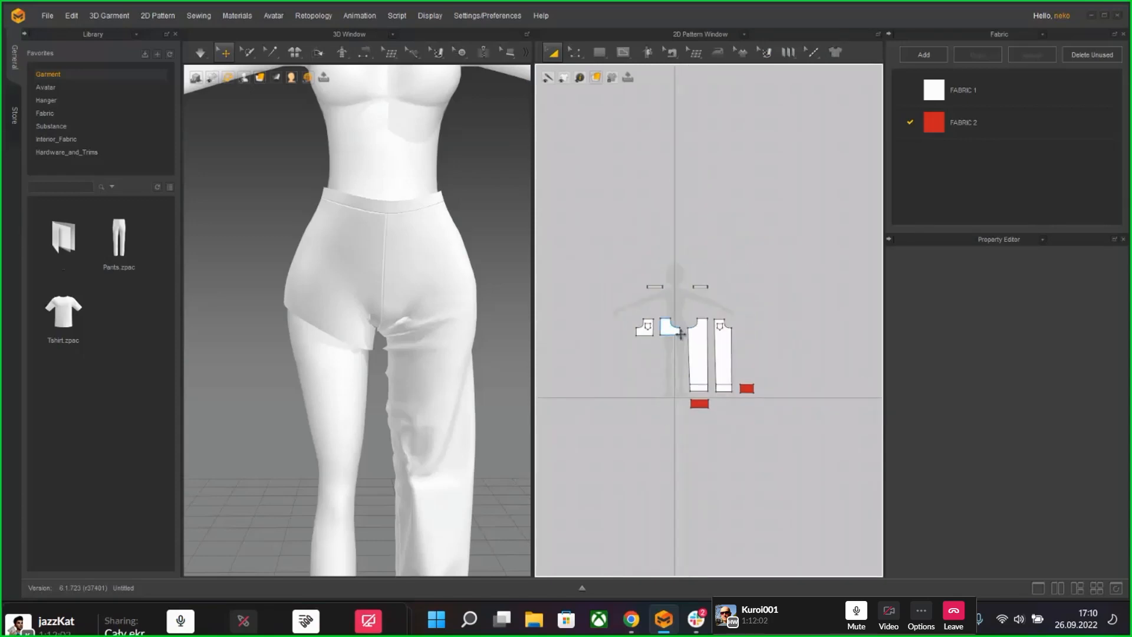
{"action": "right_click", "coordinate": [634, 370]}
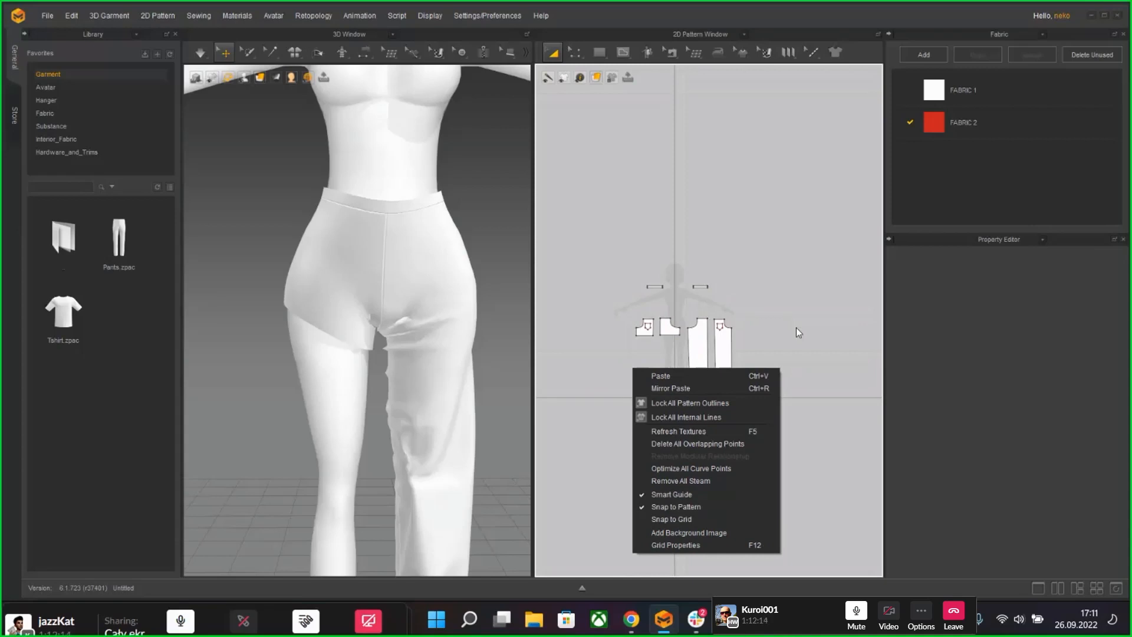
{"action": "left_click", "coordinate": [725, 298]}
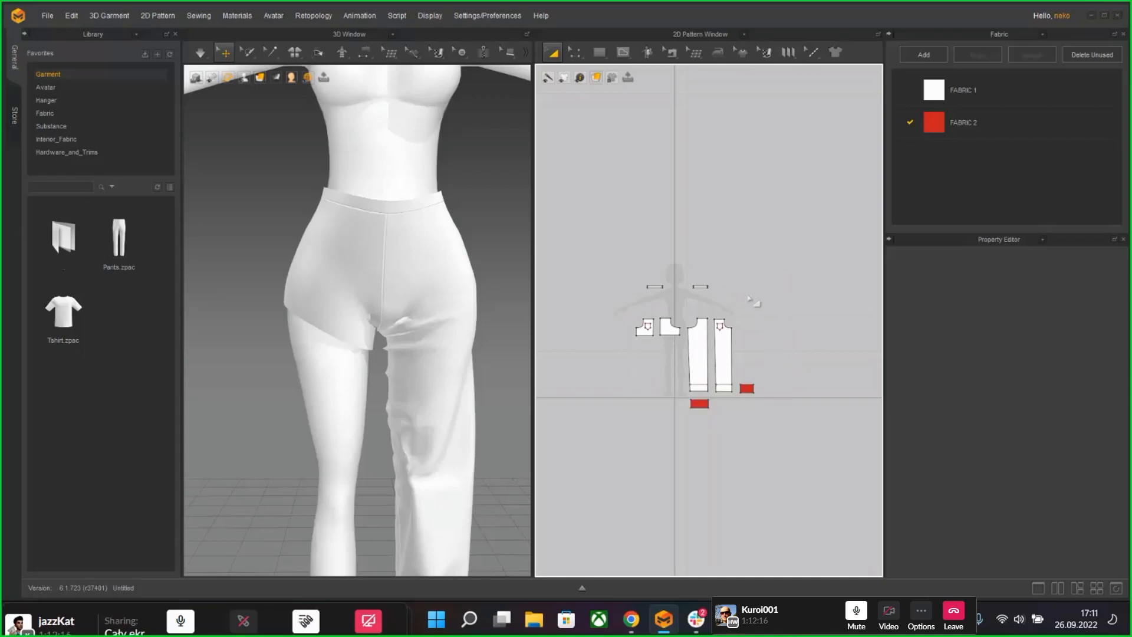
{"action": "scroll", "coordinate": [715, 371], "scroll_direction": "up", "scroll_amount": 3}
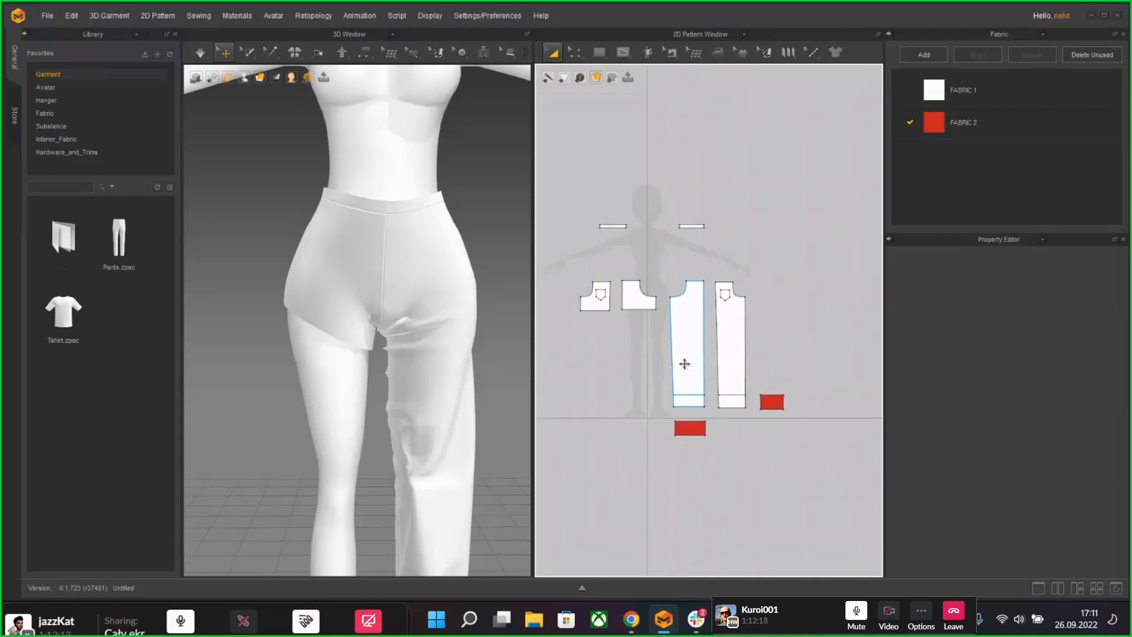
{"action": "scroll", "coordinate": [616, 377], "scroll_direction": "down", "scroll_amount": 3}
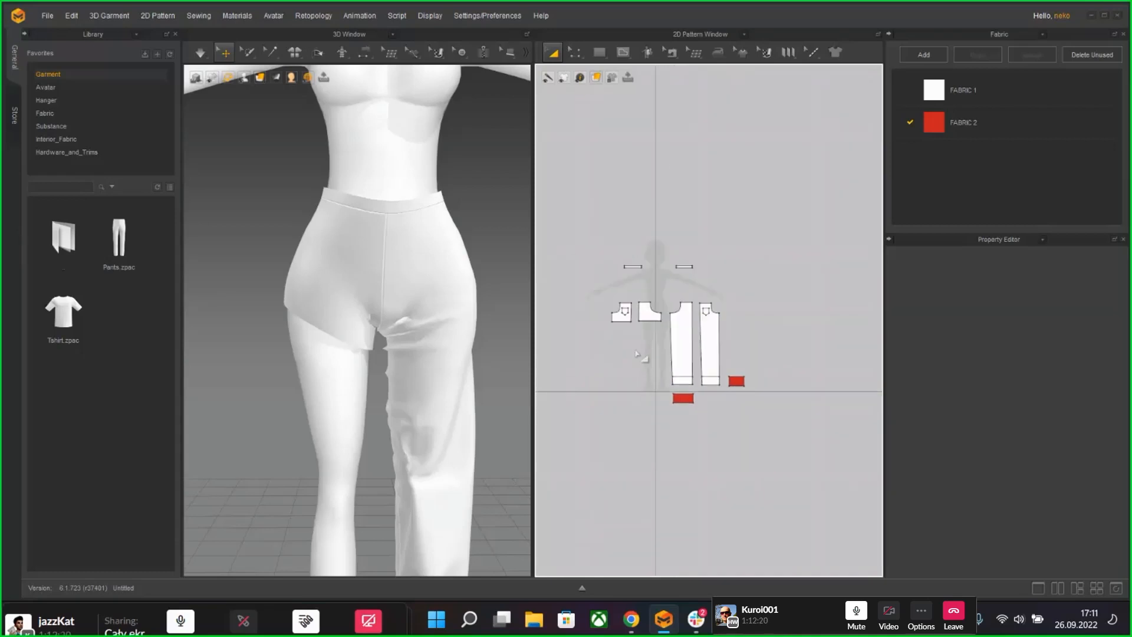
{"action": "left_click", "coordinate": [575, 53]}
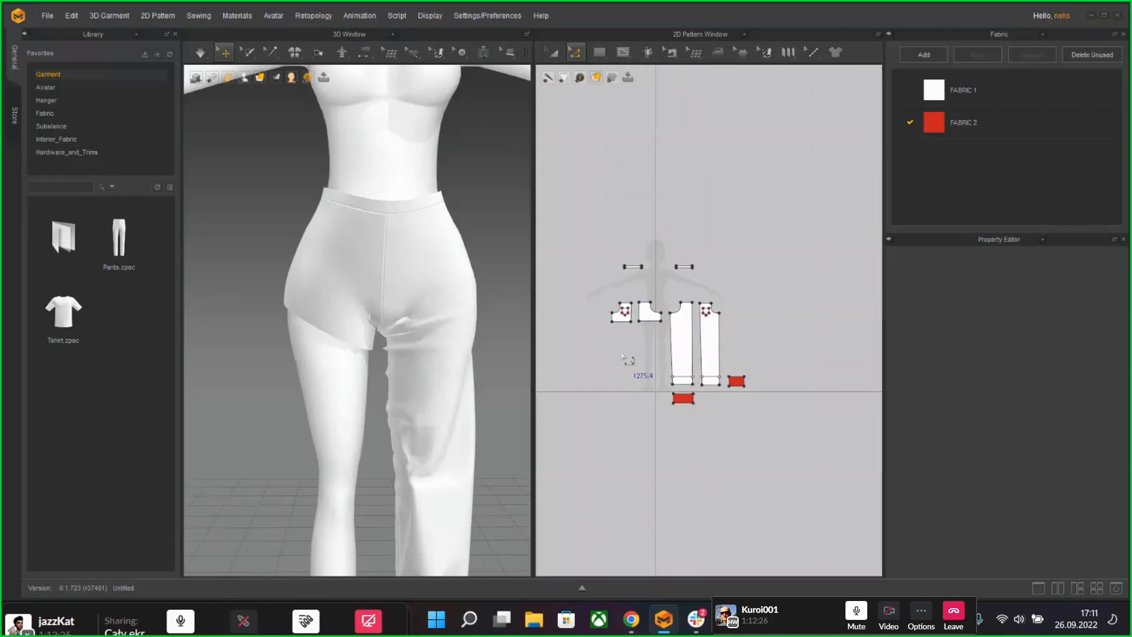
{"action": "right_click", "coordinate": [621, 355]}
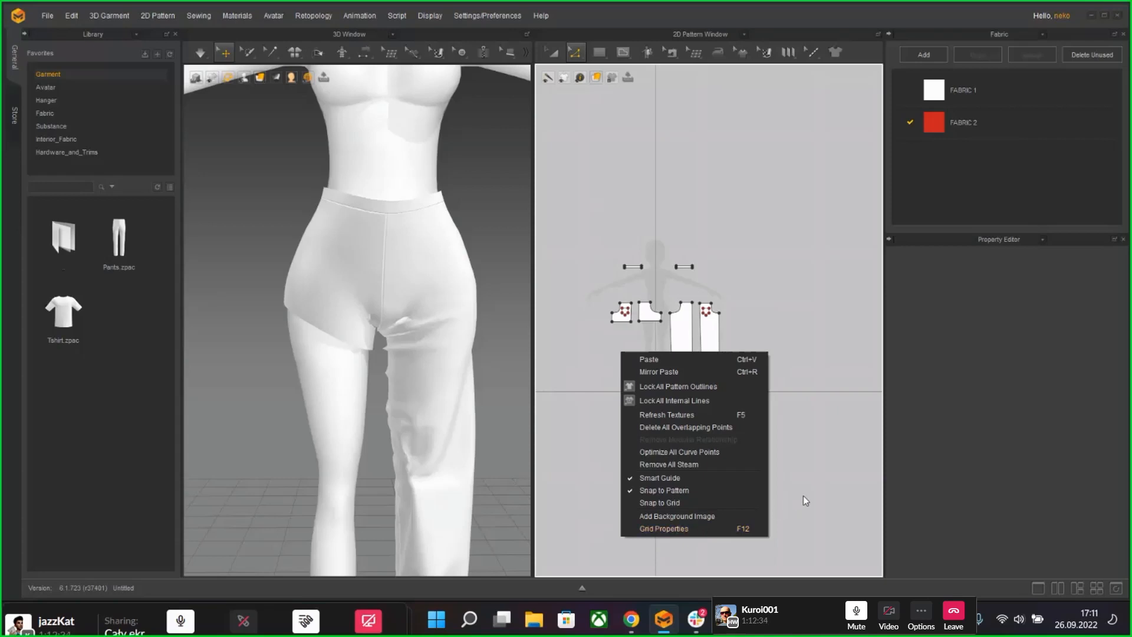
{"action": "left_click", "coordinate": [715, 415]}
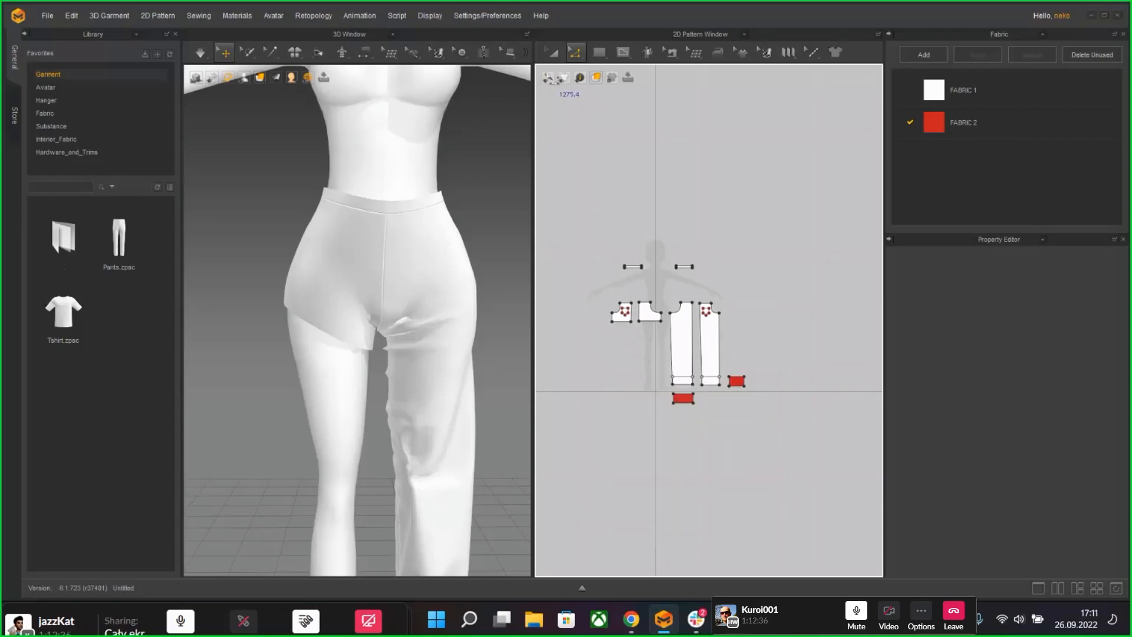
{"action": "left_click", "coordinate": [552, 52]}
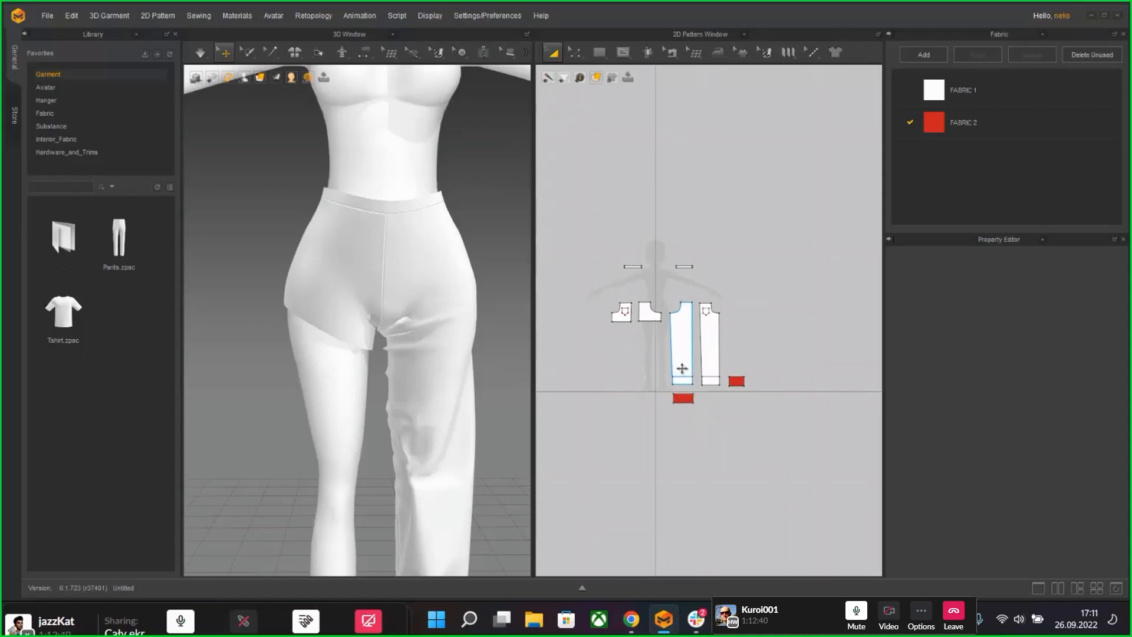
{"action": "scroll", "coordinate": [682, 371], "scroll_direction": "up", "scroll_amount": 3}
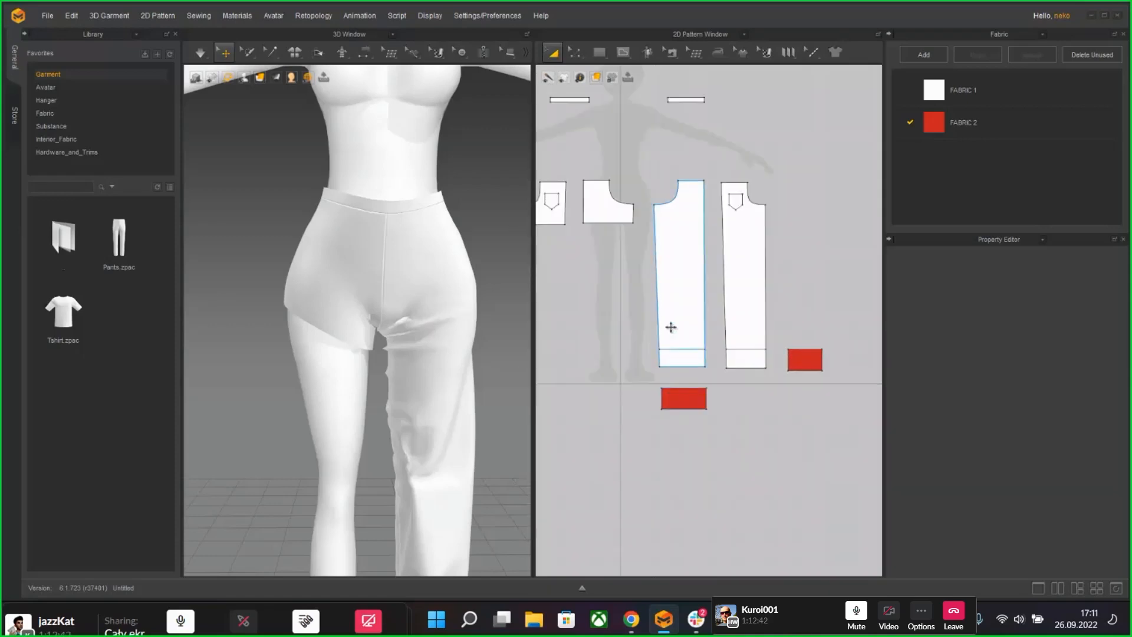
Step: Select the pocket outline on the shortened back panel and examine its place on the avatar, its editing options and its properties
{"action": "left_click", "coordinate": [575, 53]}
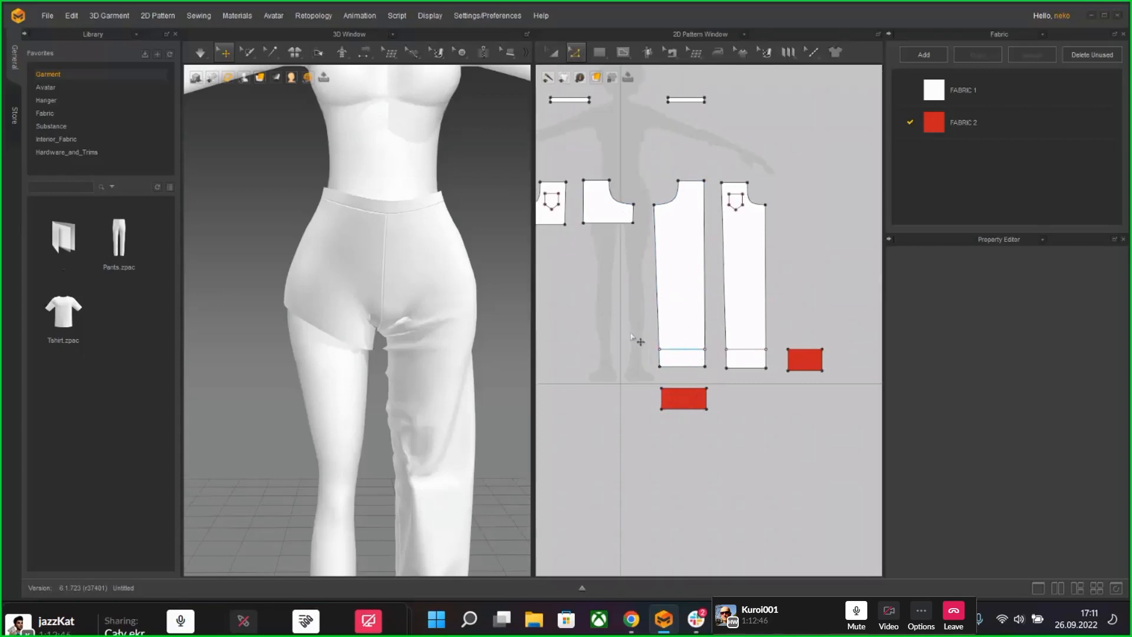
{"action": "middle_click_drag", "start_coordinate": [599, 347], "coordinate": [621, 418]}
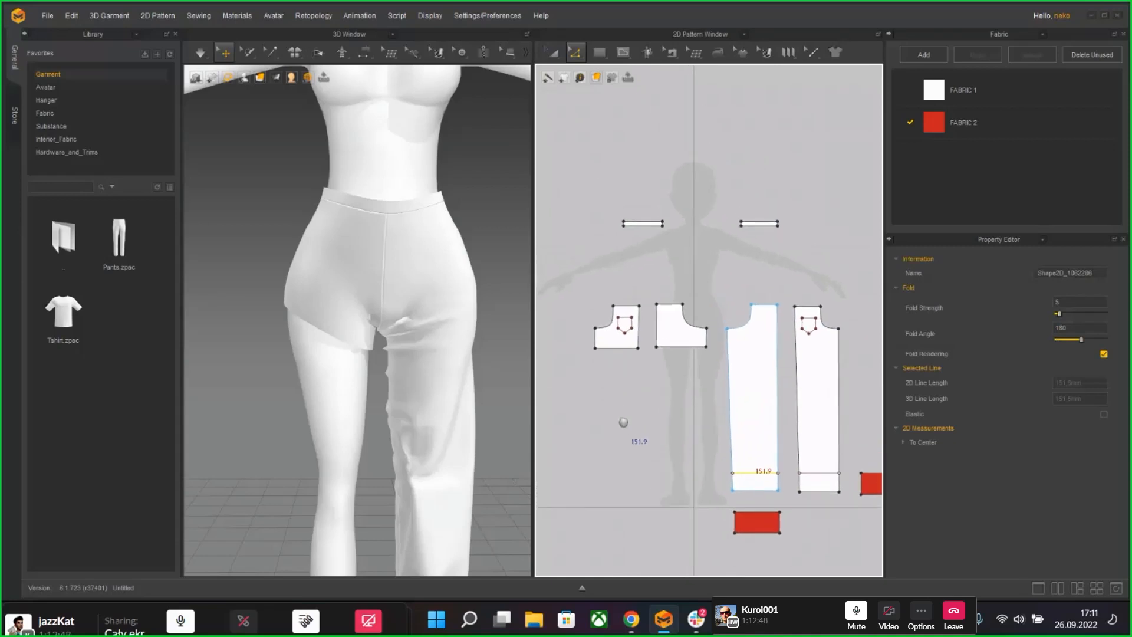
{"action": "scroll", "coordinate": [622, 333], "scroll_direction": "up", "scroll_amount": 5}
{"action": "left_click", "coordinate": [552, 53]}
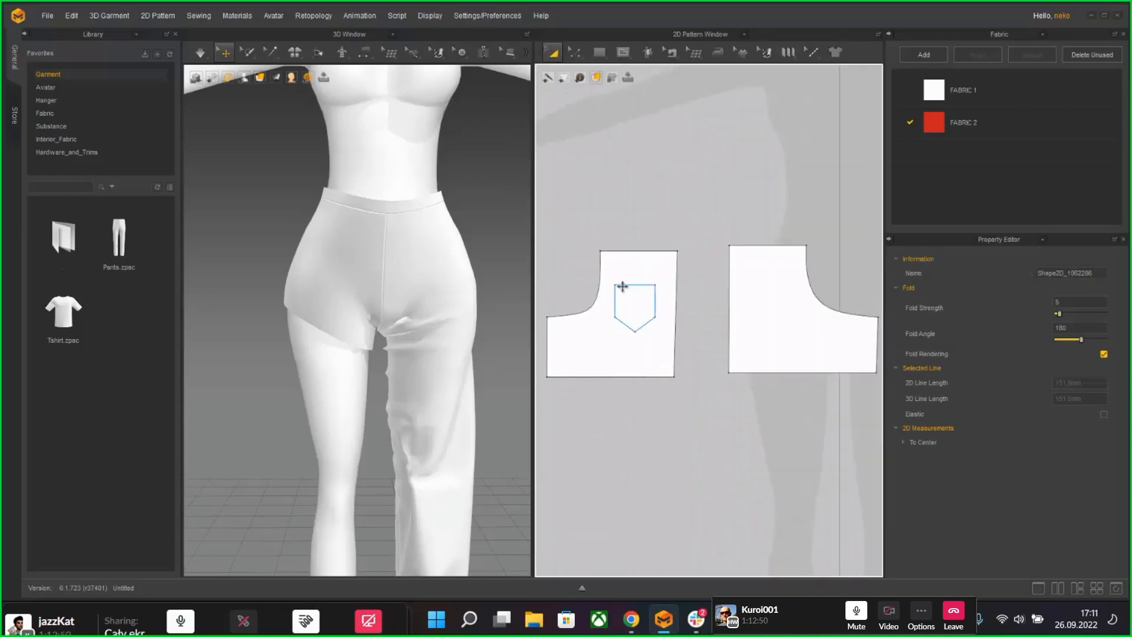
{"action": "left_click", "coordinate": [623, 291]}
{"action": "right_click_drag", "start_coordinate": [395, 302], "coordinate": [500, 316]}
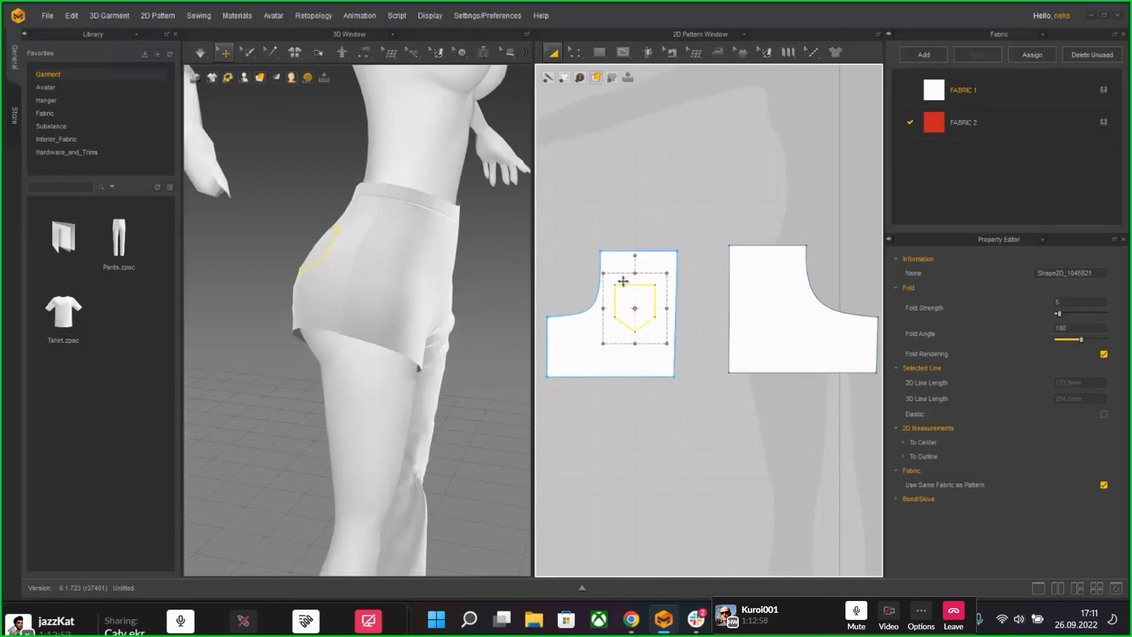
{"action": "right_click", "coordinate": [623, 321]}
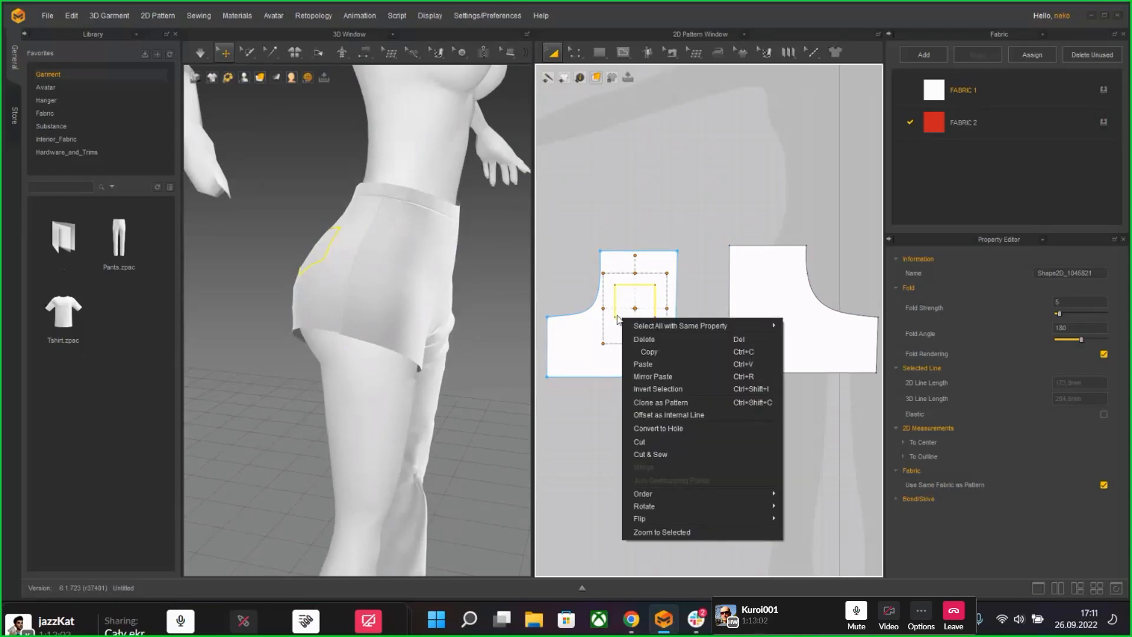
{"action": "left_click", "coordinate": [786, 158]}
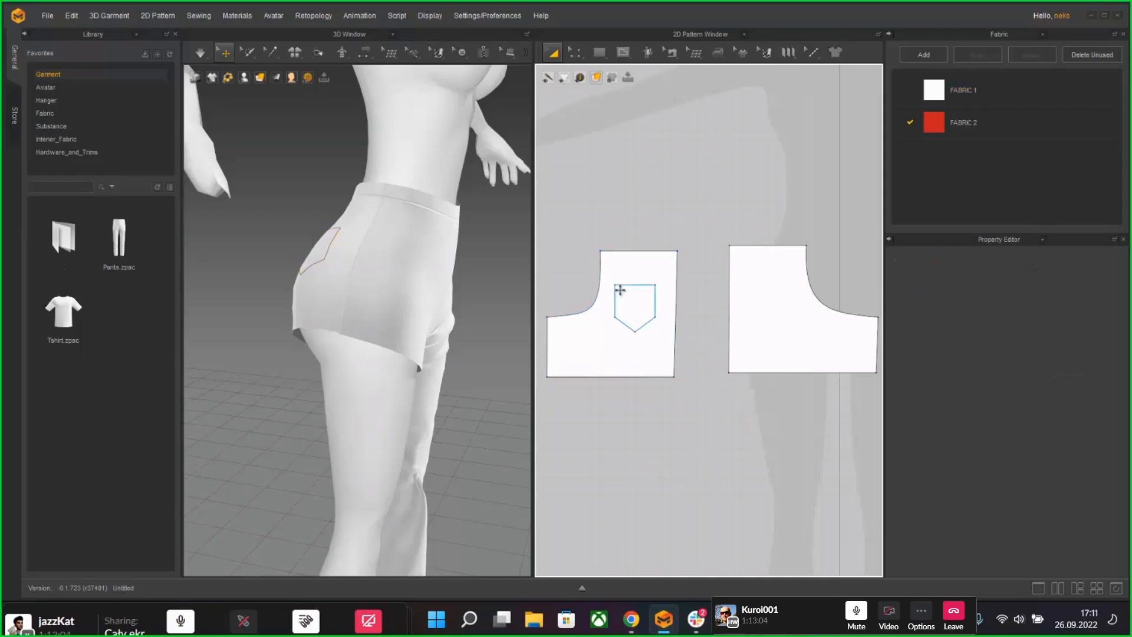
{"action": "left_click", "coordinate": [617, 314]}
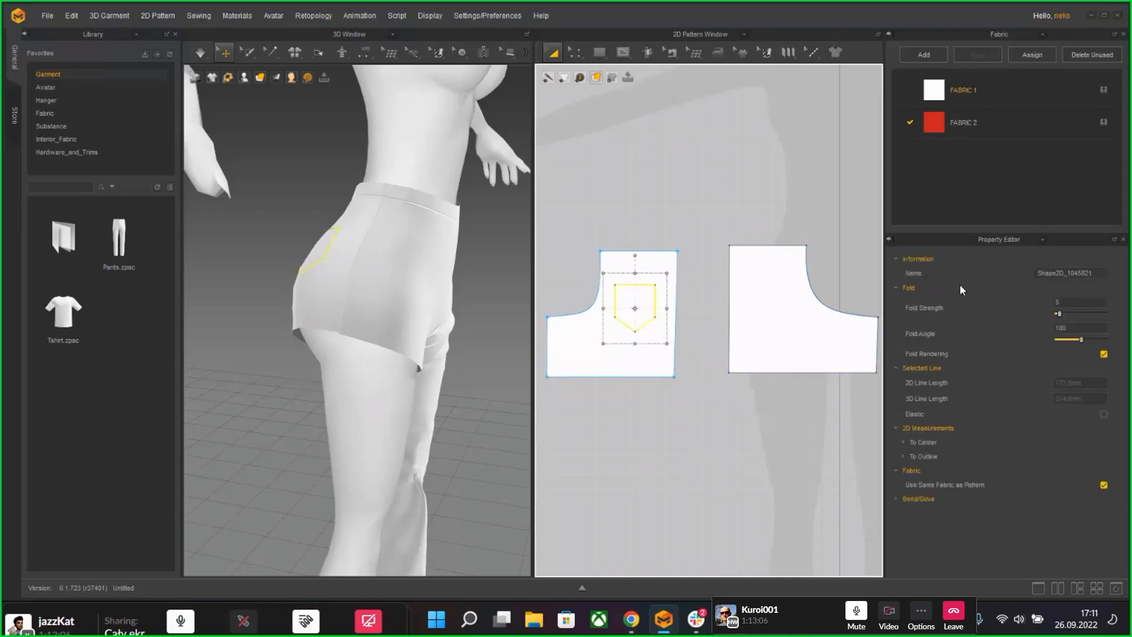
Step: Select the whole shortened back panel and review its simulation, fabric, arrangement and miscellaneous properties
{"action": "left_click", "coordinate": [663, 350]}
{"action": "scroll", "coordinate": [1017, 398], "scroll_direction": "down", "scroll_amount": 2}
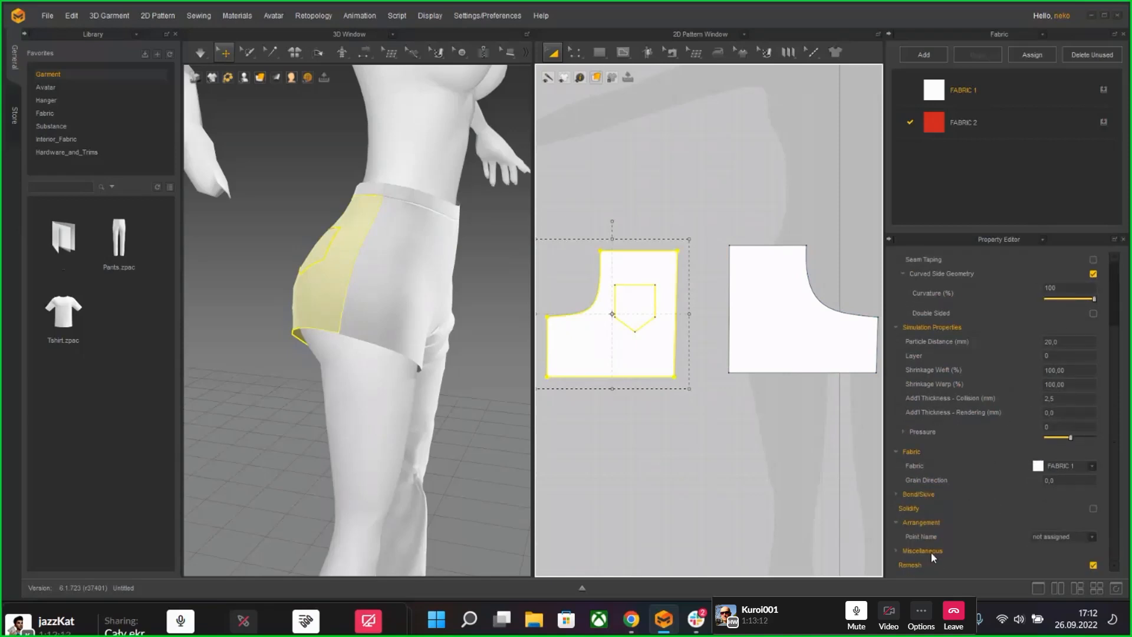
{"action": "left_click", "coordinate": [901, 550]}
{"action": "scroll", "coordinate": [915, 534], "scroll_direction": "down", "scroll_amount": 1}
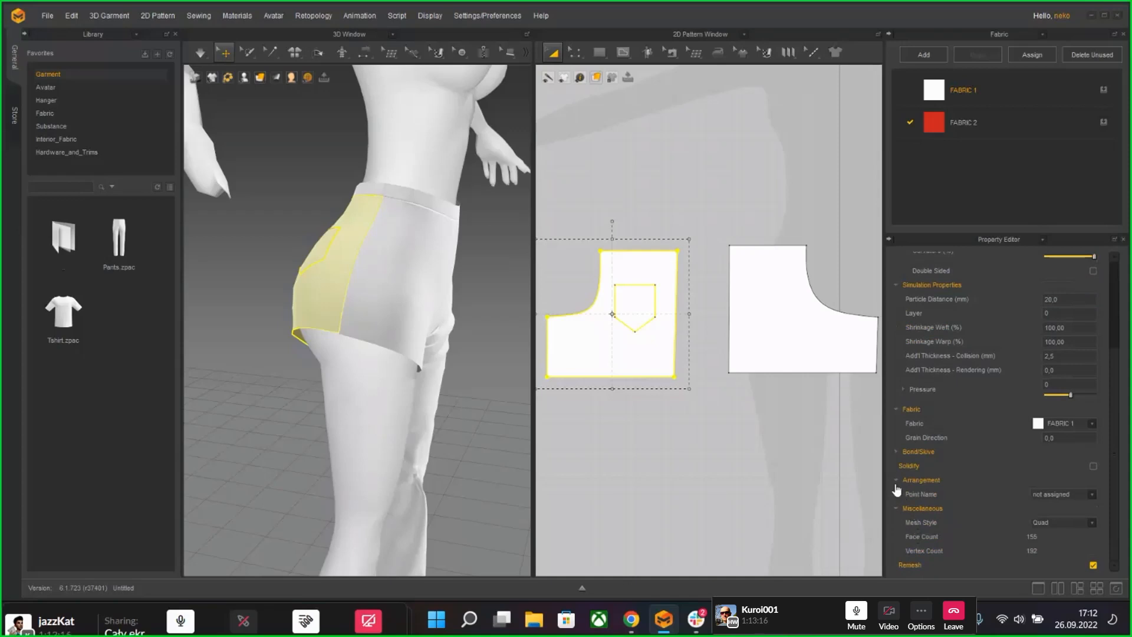
{"action": "scroll", "coordinate": [896, 489], "scroll_direction": "up", "scroll_amount": 1}
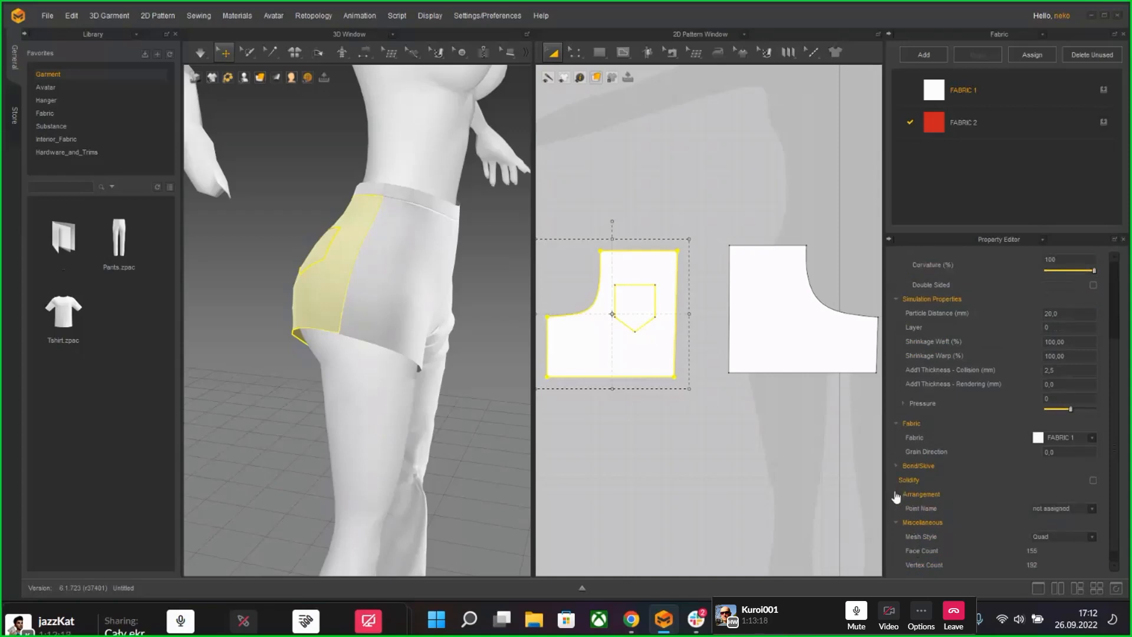
{"action": "scroll", "coordinate": [912, 396], "scroll_direction": "up", "scroll_amount": 3}
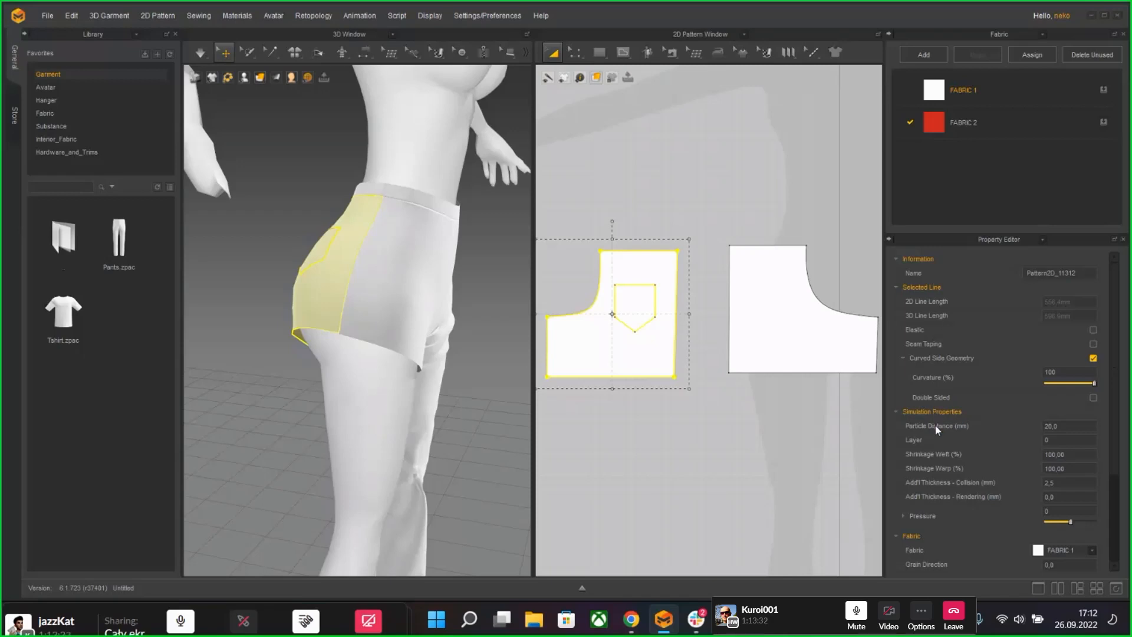
{"action": "scroll", "coordinate": [934, 425], "scroll_direction": "down", "scroll_amount": 3}
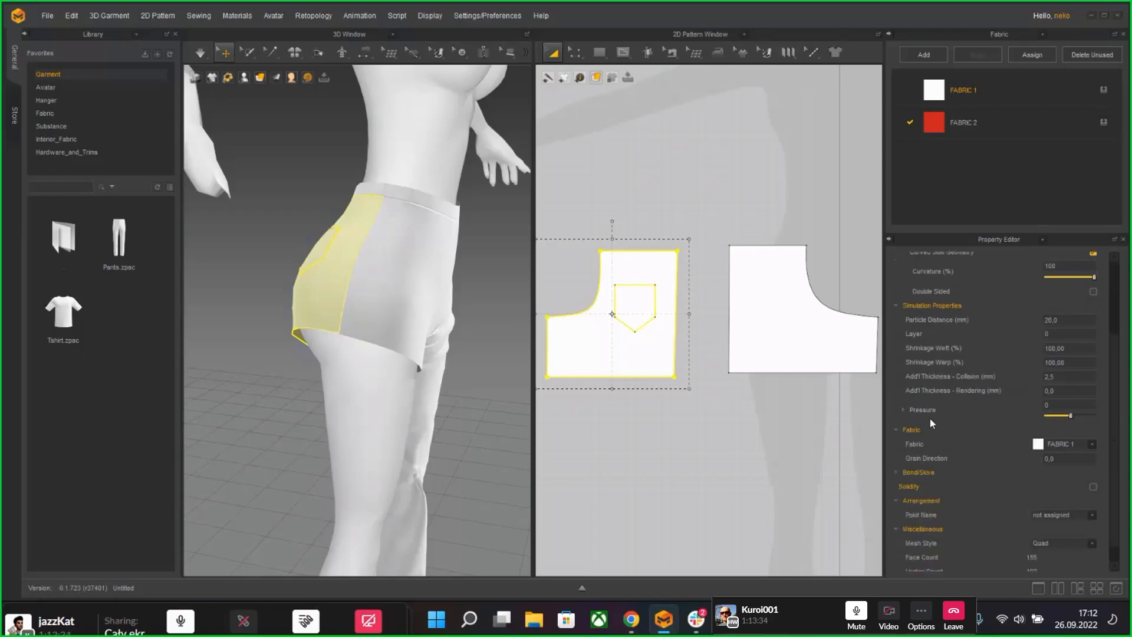
Step: Try different pressure values on the shortened back panel in the simulation, ending at 51
{"action": "left_click", "coordinate": [906, 414]}
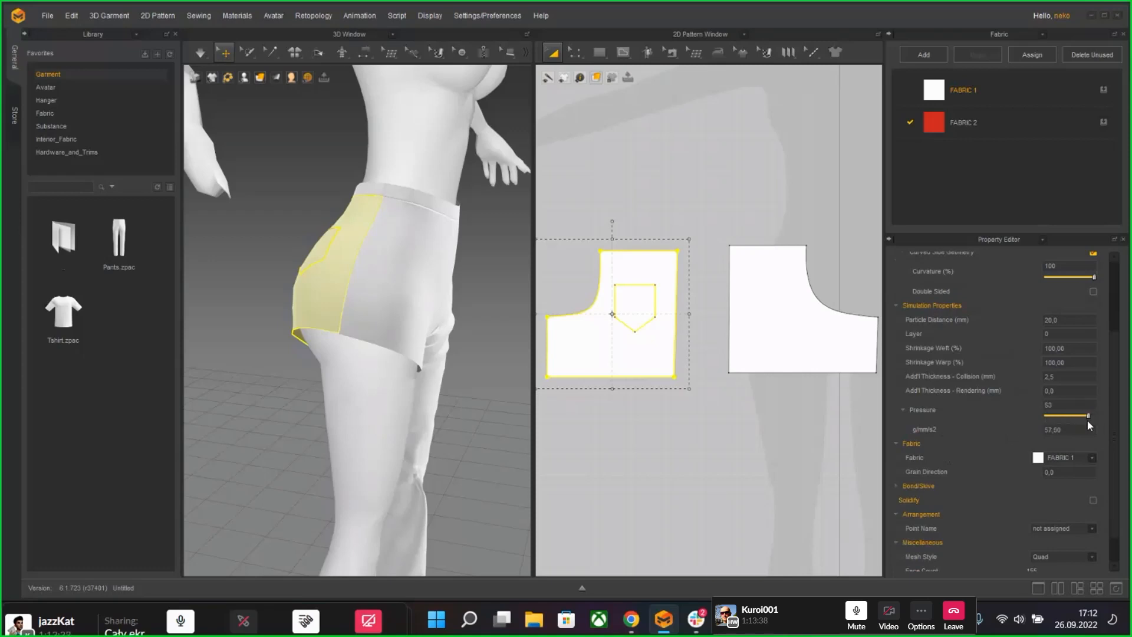
{"action": "key", "text": "space"}
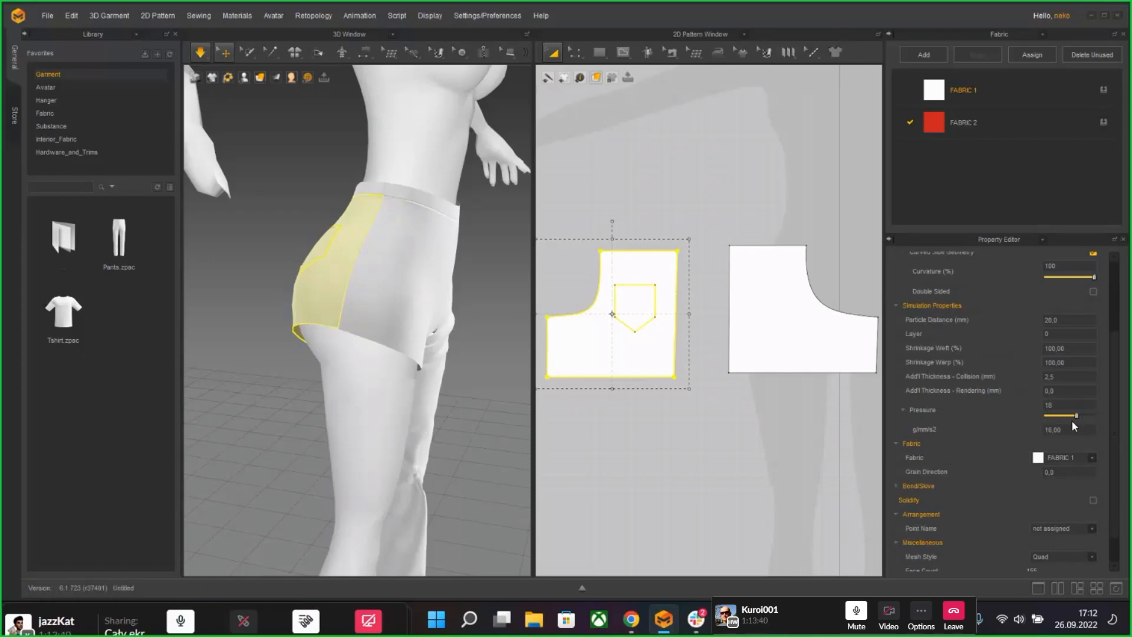
{"action": "left_click_drag", "start_coordinate": [1076, 416], "coordinate": [1064, 420]}
{"action": "key", "text": "space"}
{"action": "key", "text": "space"}
Step: Reselect the shortened back panel on the avatar and lower its curved side geometry curvature to about 46%
{"action": "left_click", "coordinate": [288, 308]}
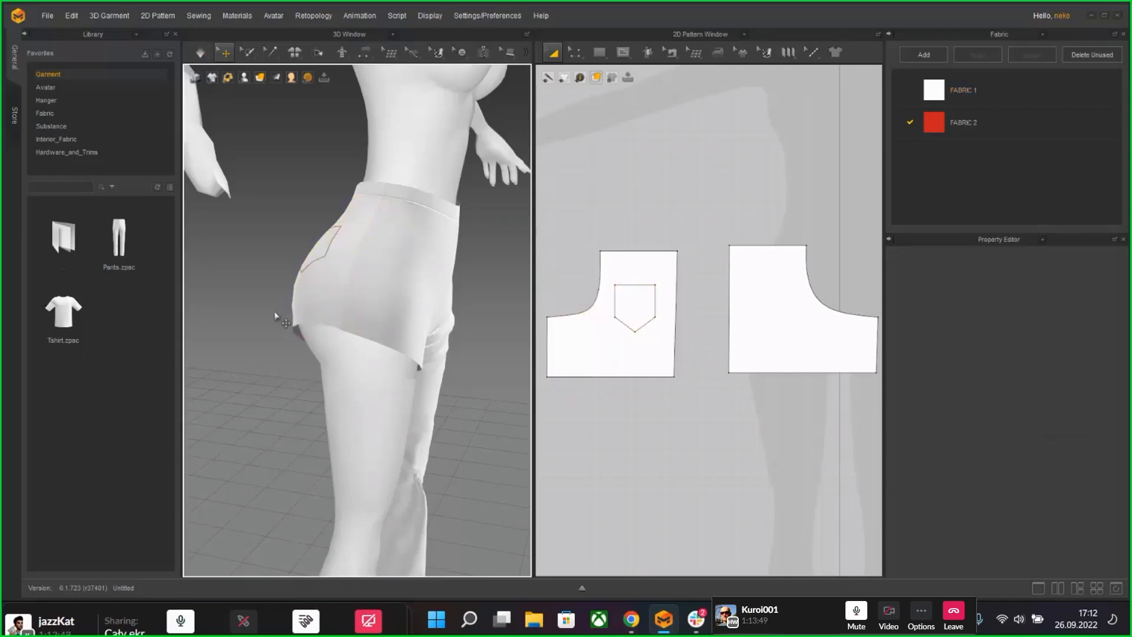
{"action": "left_click", "coordinate": [309, 299]}
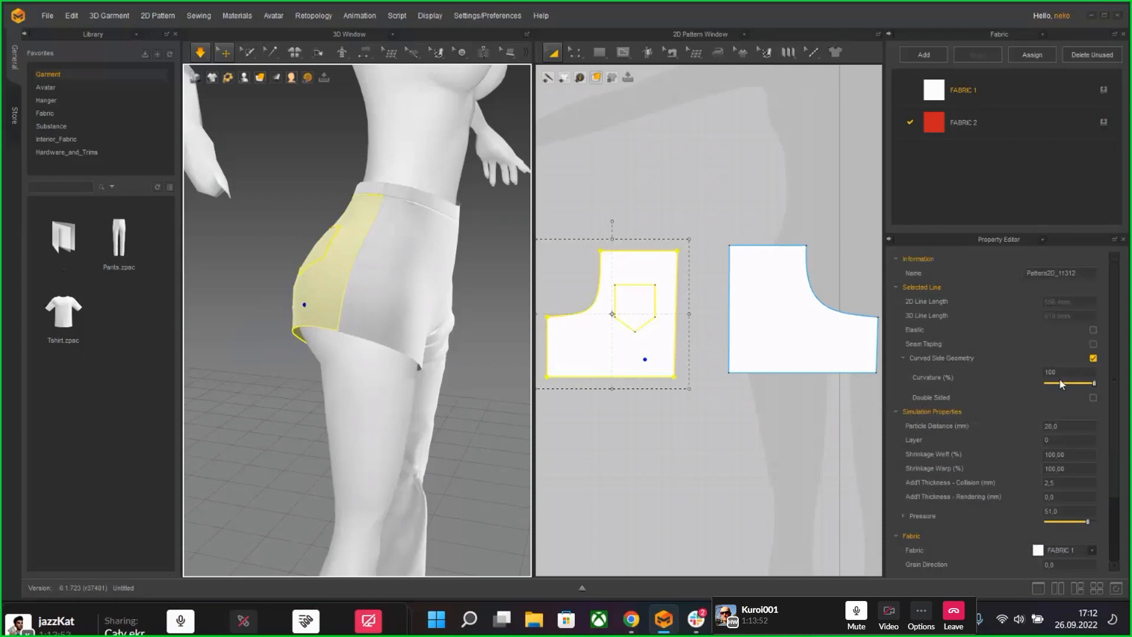
{"action": "left_click_drag", "start_coordinate": [1094, 382], "coordinate": [1070, 383]}
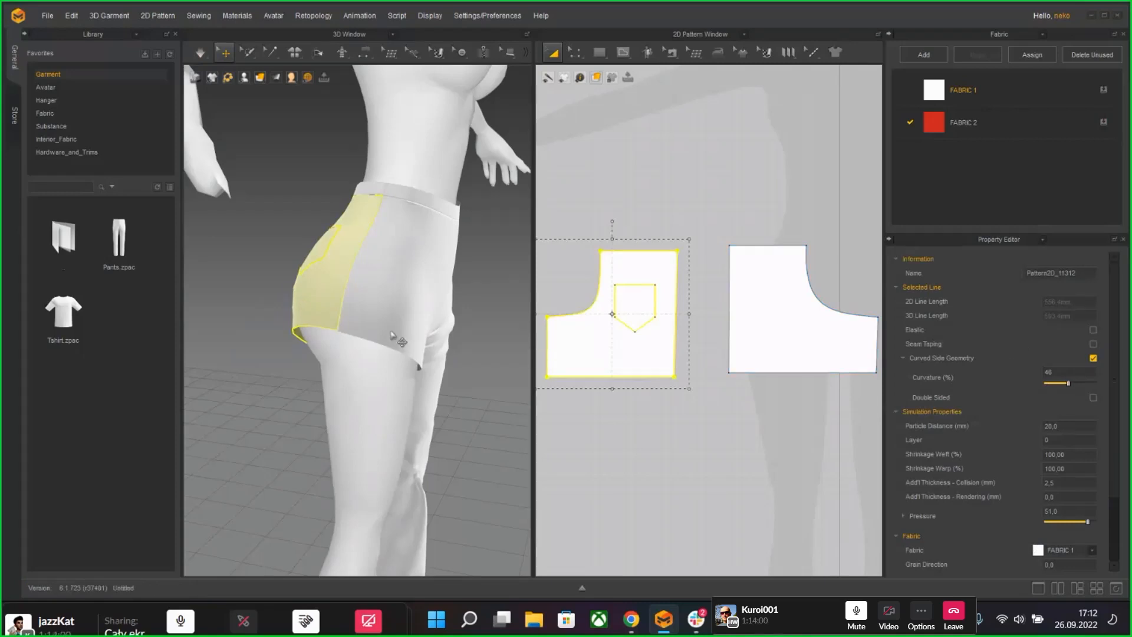
Step: Select the shortened front panel on the avatar from the front and look through its pattern and arrangement options
{"action": "right_click_drag", "start_coordinate": [398, 340], "coordinate": [335, 300]}
{"action": "left_click", "coordinate": [332, 299]}
{"action": "right_click", "coordinate": [338, 307]}
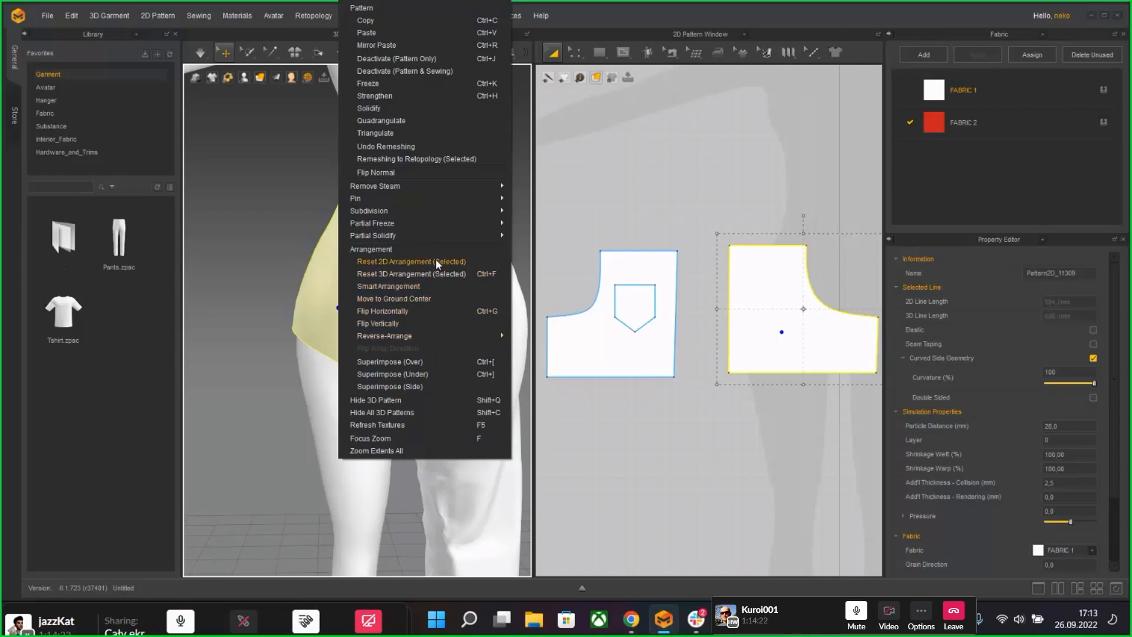
{"action": "mouse_move", "coordinate": [441, 191]}
{"action": "left_click", "coordinate": [614, 173]}
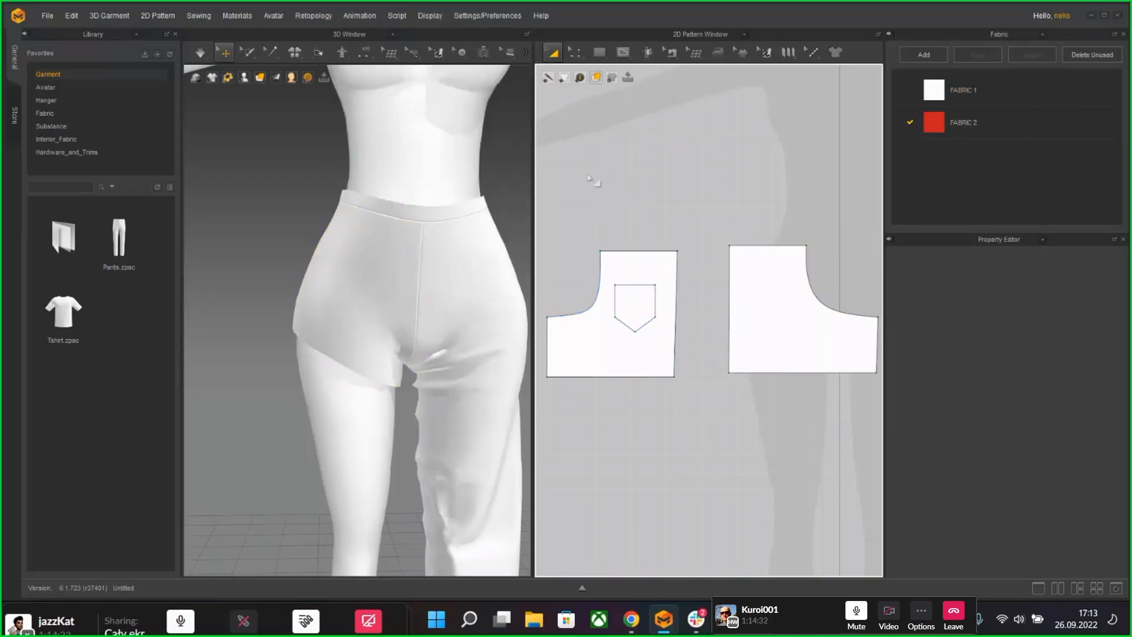
Step: Select the shortened back panel and look through its bond/skive, arrangement and miscellaneous properties
{"action": "left_click", "coordinate": [639, 360]}
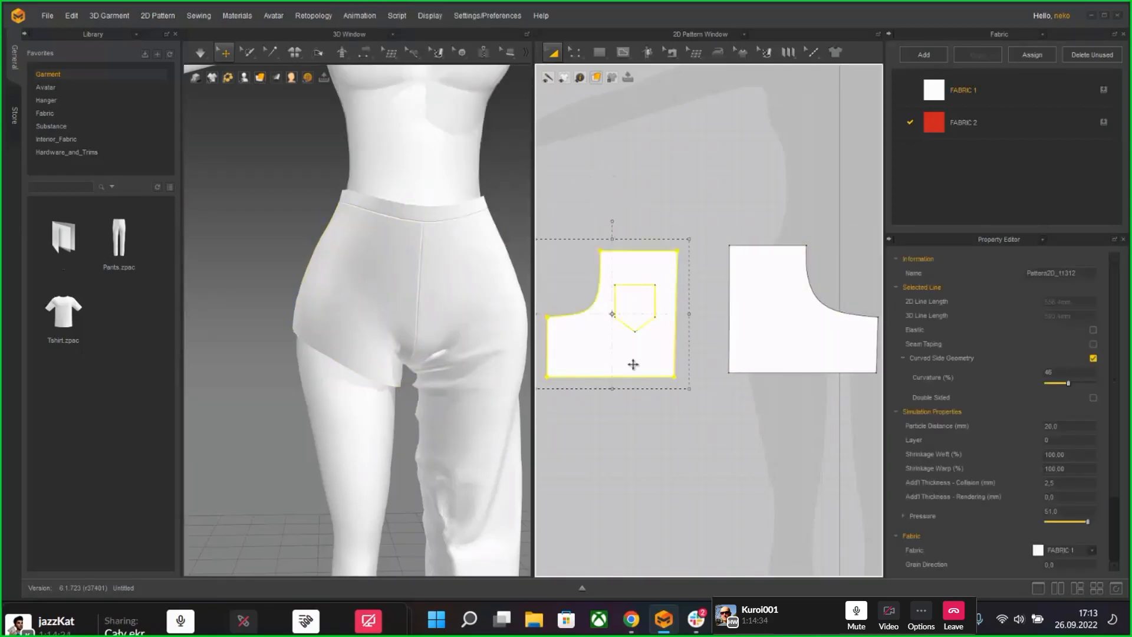
{"action": "scroll", "coordinate": [955, 376], "scroll_direction": "down", "scroll_amount": 3}
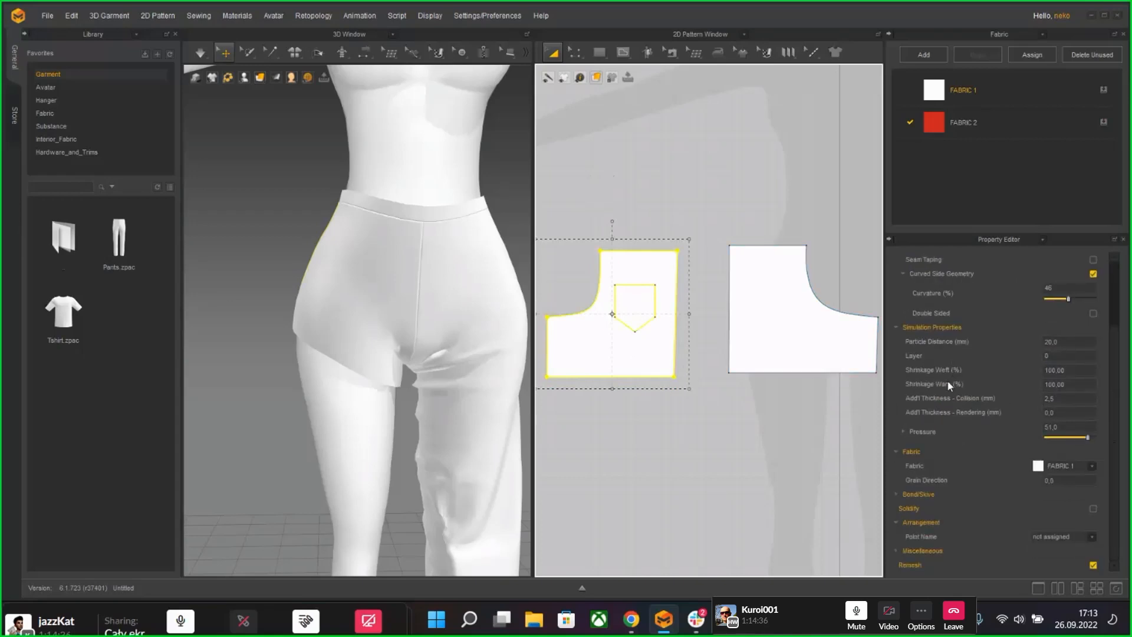
{"action": "left_click", "coordinate": [898, 494]}
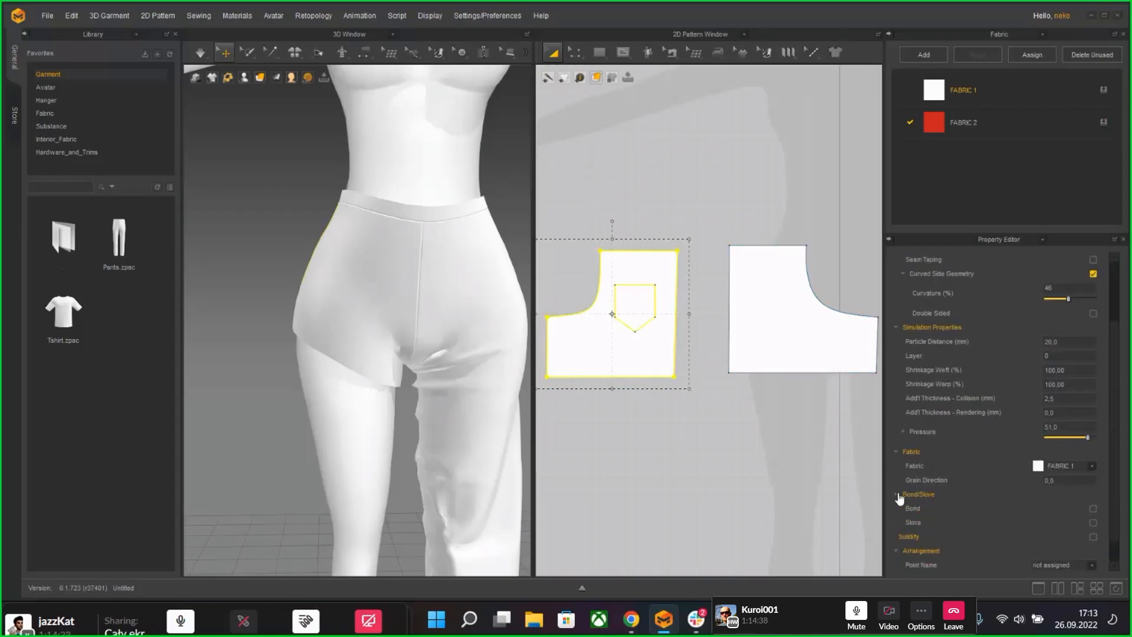
{"action": "left_click", "coordinate": [897, 494]}
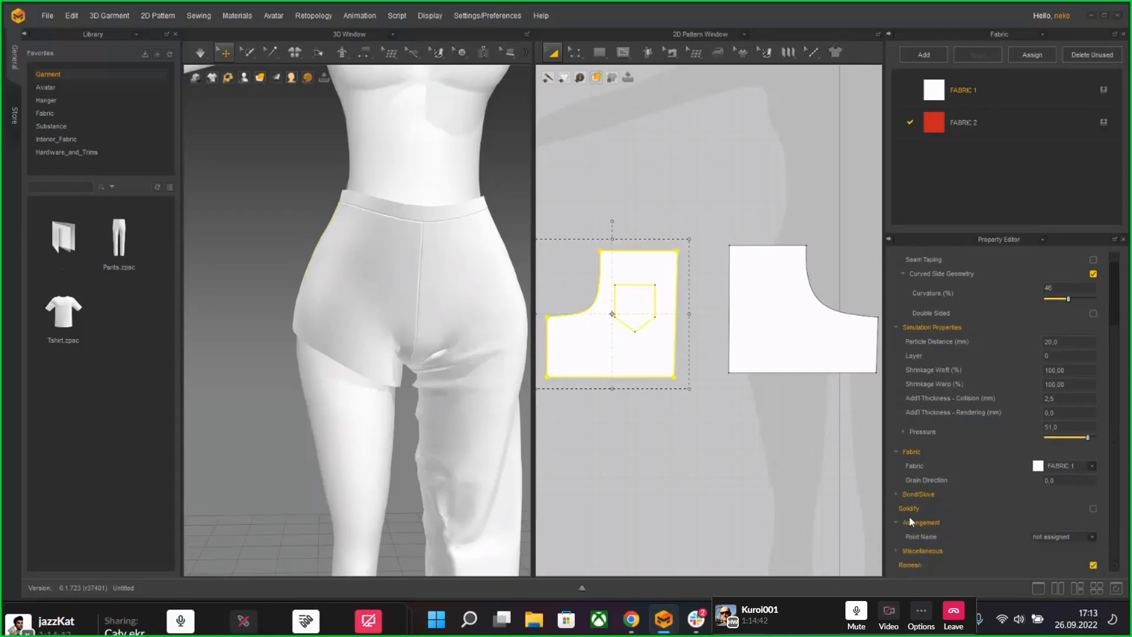
{"action": "left_click", "coordinate": [897, 553]}
{"action": "left_click", "coordinate": [897, 552]}
{"action": "scroll", "coordinate": [919, 349], "scroll_direction": "up", "scroll_amount": 3}
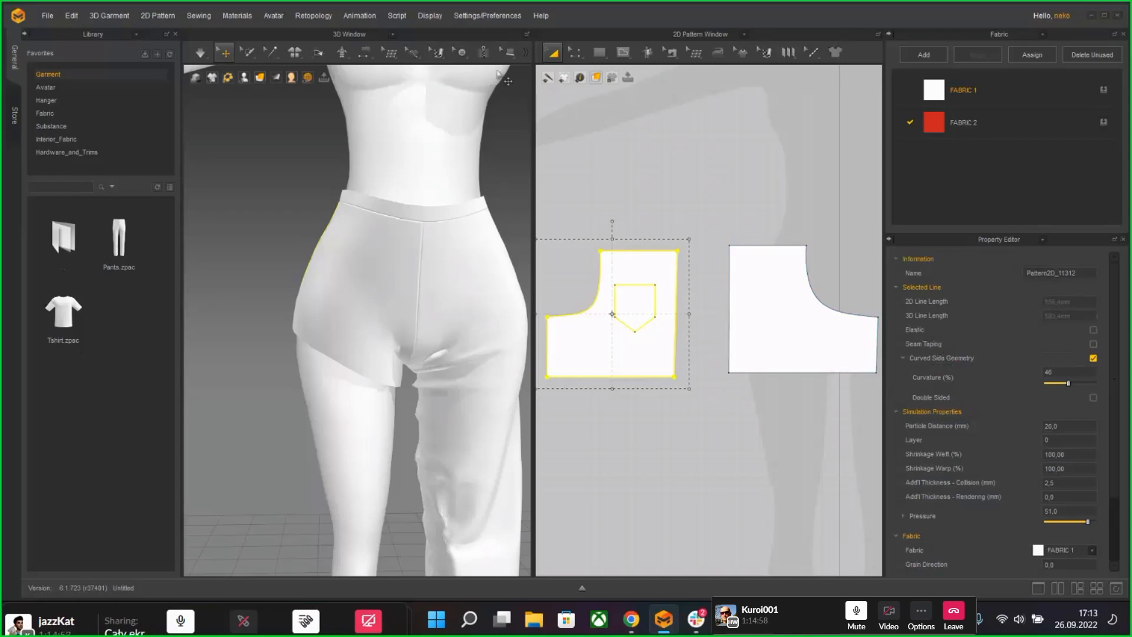
Step: Enable Elastic on the hem lines of both the shortened back panel and the shortened front panel
{"action": "left_click", "coordinate": [576, 51]}
{"action": "left_click", "coordinate": [651, 378]}
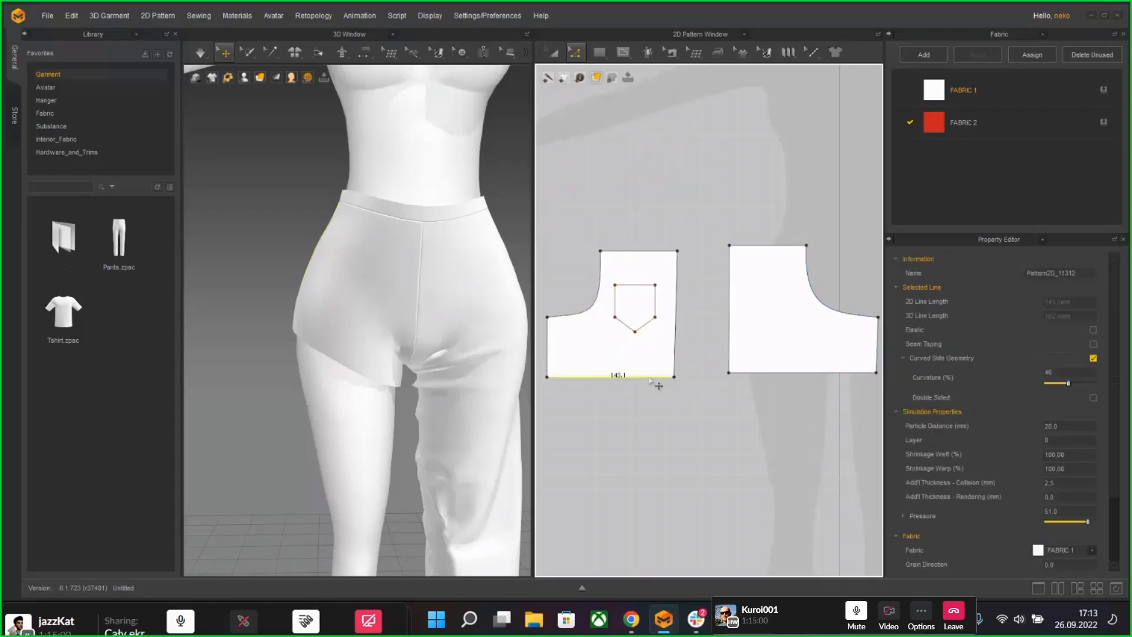
{"action": "left_click", "coordinate": [772, 373], "text": "shift"}
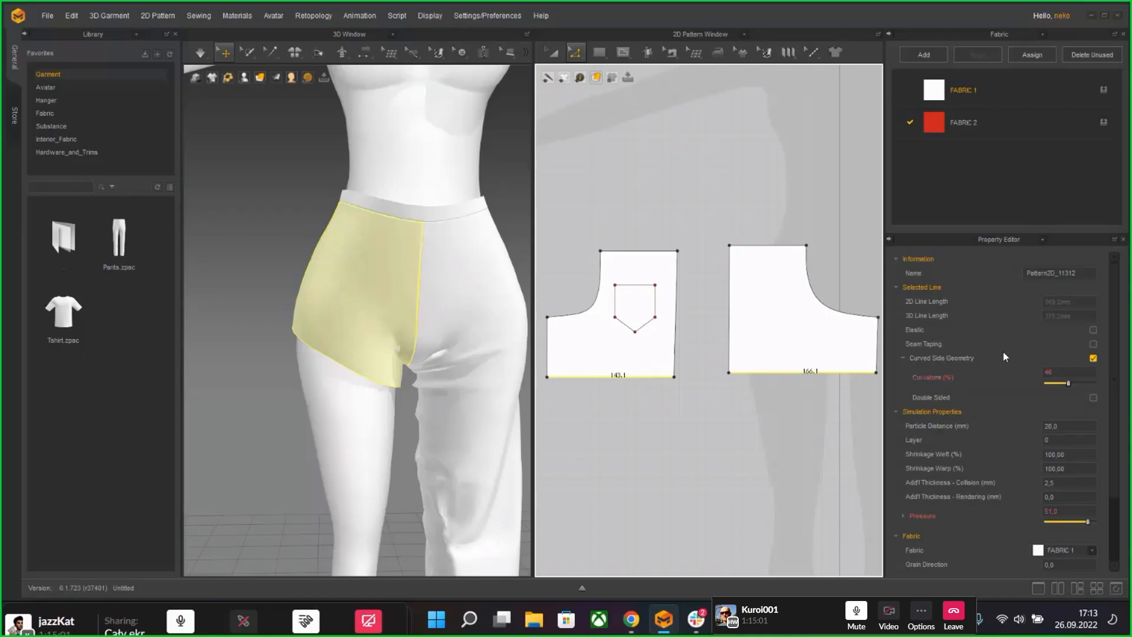
{"action": "left_click", "coordinate": [1093, 330]}
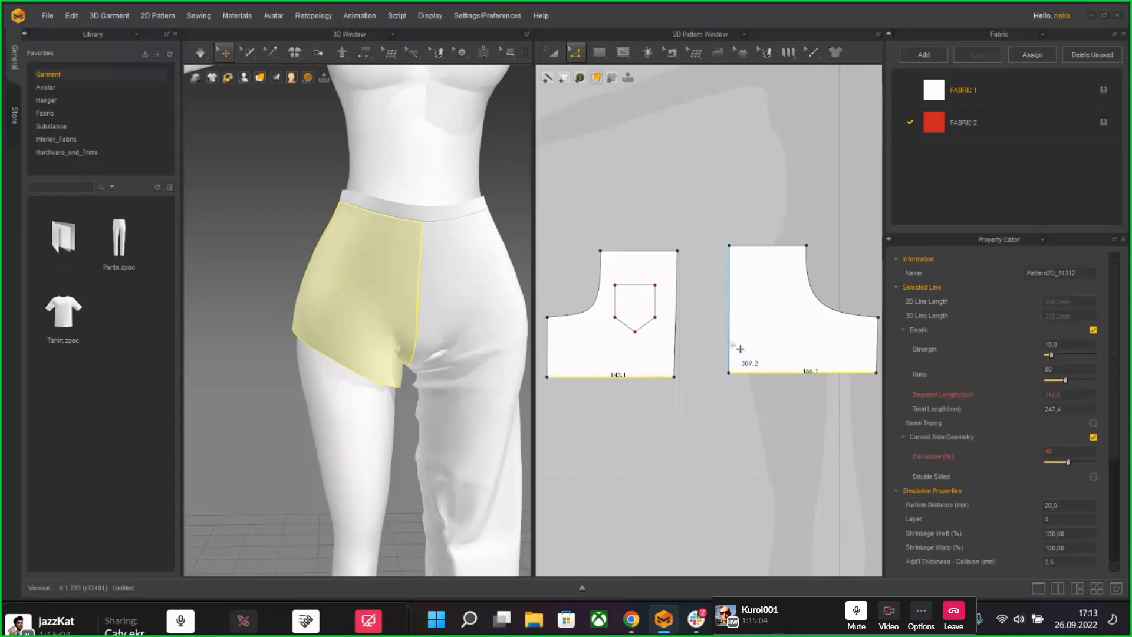
{"action": "left_click", "coordinate": [714, 446]}
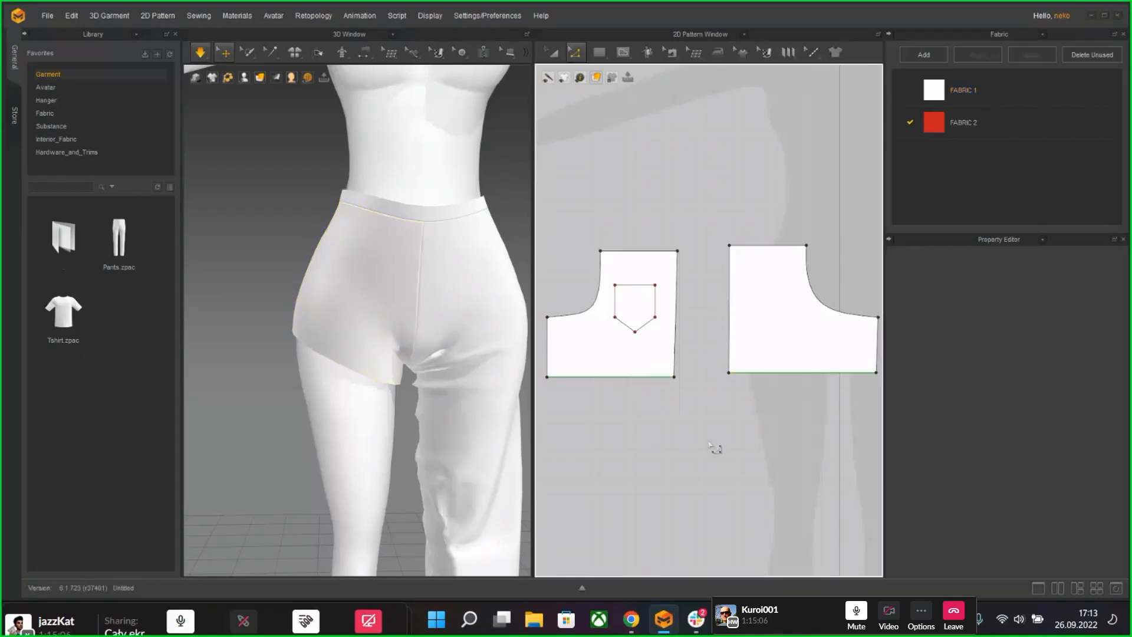
Step: Pull the shortened front panel's hem around during simulation to test the elastic, and inspect the back hem's elastic settings
{"action": "left_click_drag", "start_coordinate": [303, 321], "coordinate": [235, 394]}
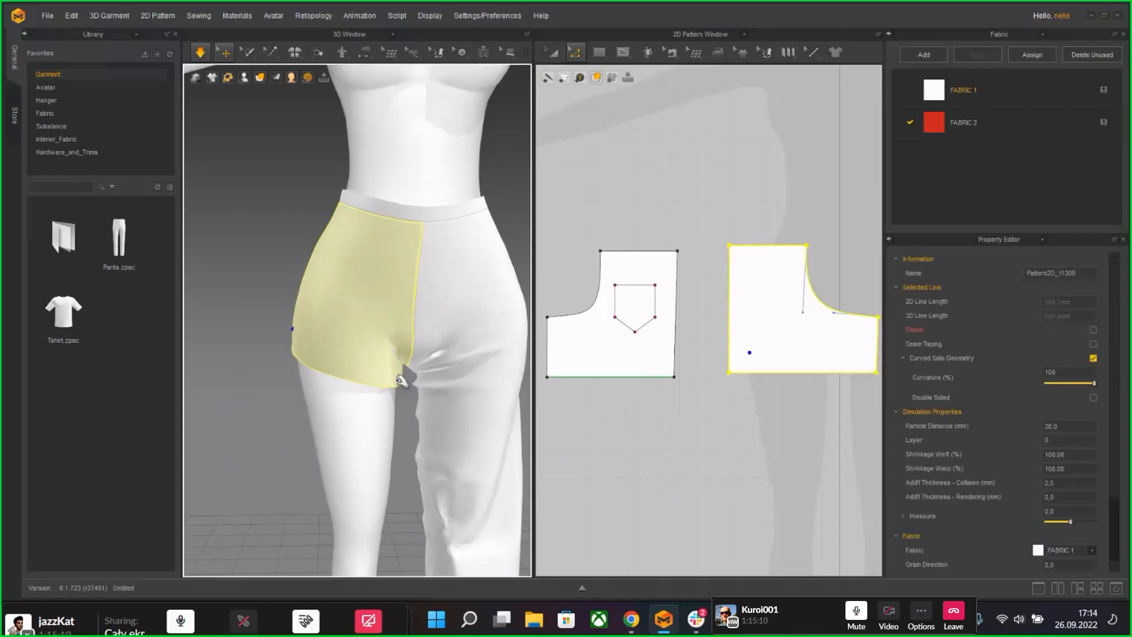
{"action": "left_click_drag", "start_coordinate": [395, 382], "coordinate": [419, 466]}
{"action": "mouse_move", "coordinate": [418, 466]}
{"action": "right_mouse_down"}
{"action": "mouse_move", "coordinate": [518, 459]}
{"action": "mouse_move", "coordinate": [425, 455]}
{"action": "right_mouse_up"}
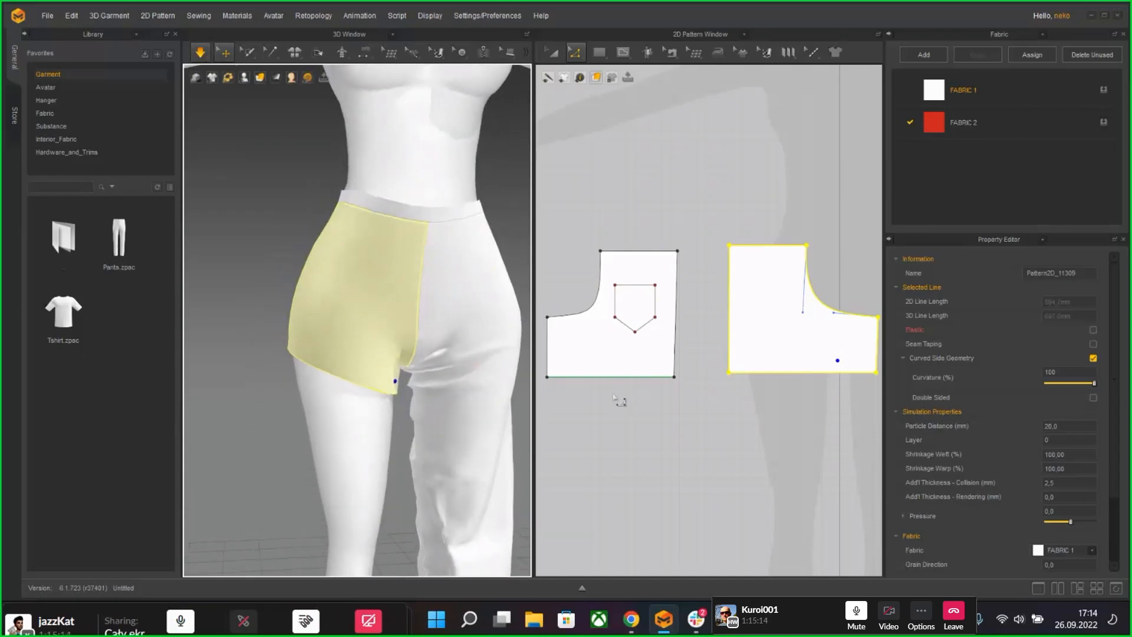
{"action": "left_click", "coordinate": [628, 377]}
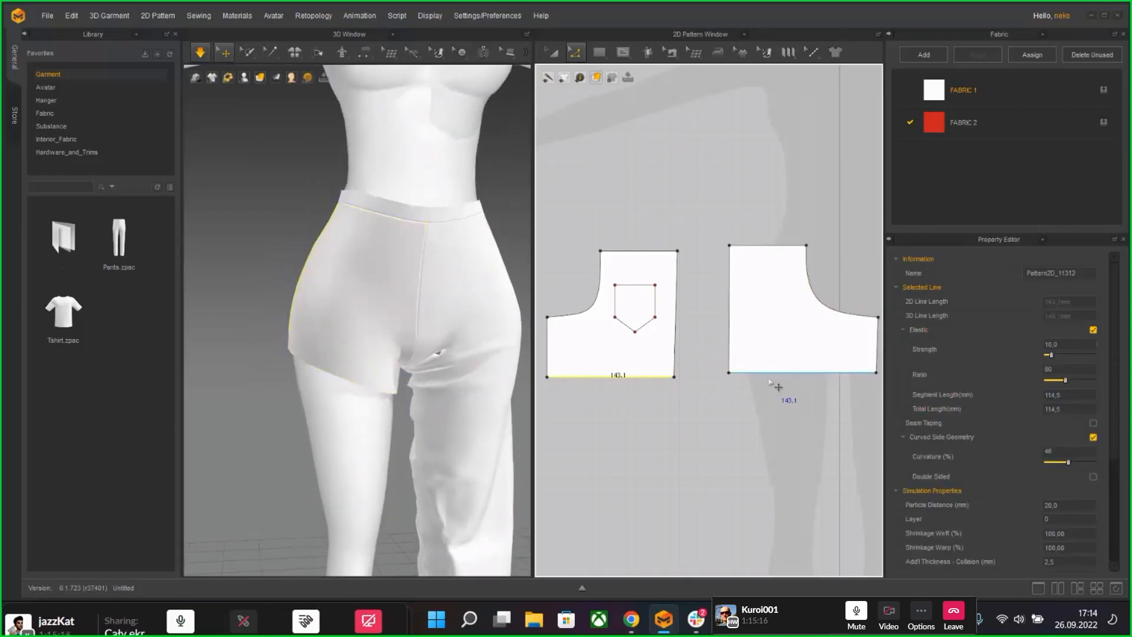
Step: Draw a horizontal rectangular strip about 245 mm long below the shortened panels in the 2D pattern
{"action": "scroll", "coordinate": [772, 384], "scroll_direction": "down", "scroll_amount": 3}
{"action": "left_click", "coordinate": [599, 52]}
{"action": "left_click", "coordinate": [618, 90]}
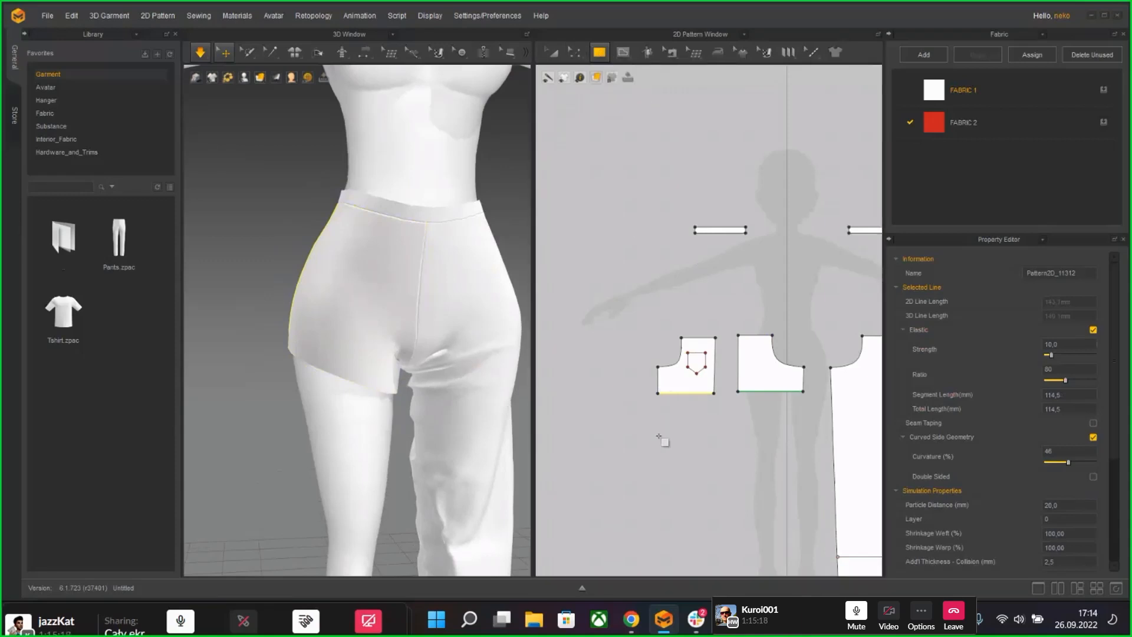
{"action": "left_click_drag", "start_coordinate": [641, 435], "coordinate": [738, 420]}
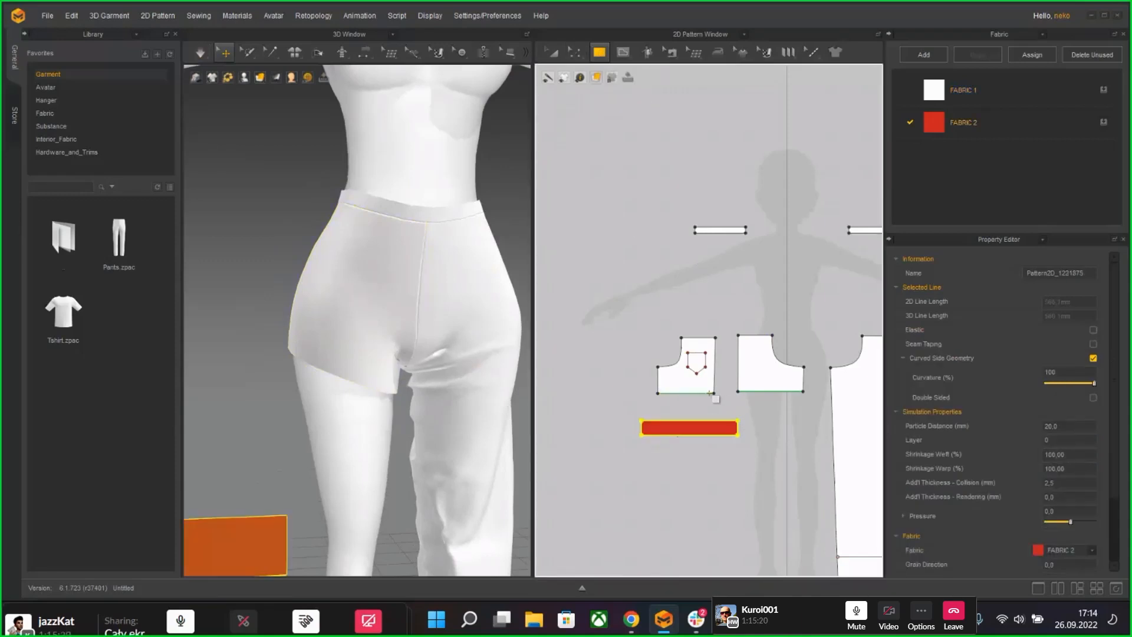
Step: Look through the red strip's pattern options on the 3D side and move the strip below the shortened front panel in 2D
{"action": "middle_click_drag", "start_coordinate": [308, 495], "coordinate": [404, 400]}
{"action": "right_click", "coordinate": [366, 419]}
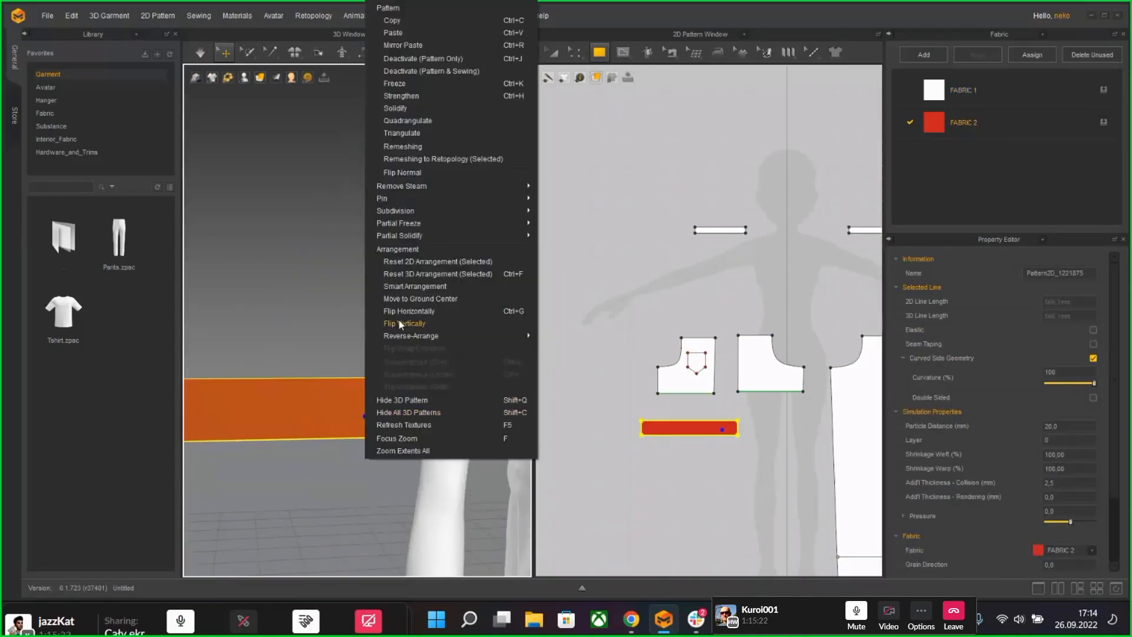
{"action": "left_click", "coordinate": [422, 146]}
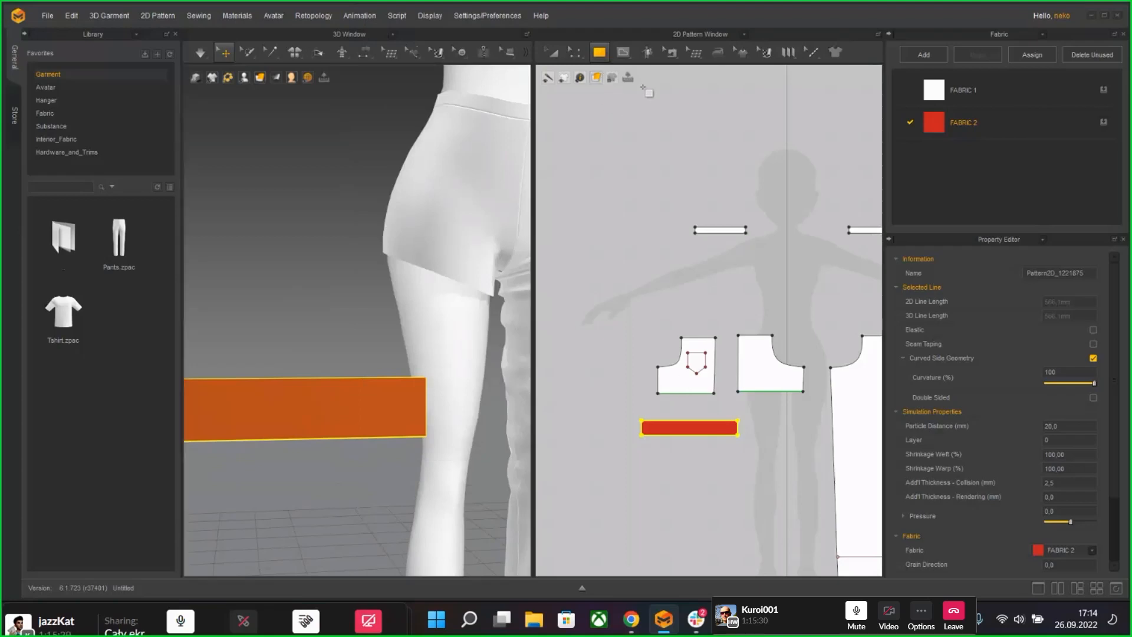
{"action": "left_click", "coordinate": [552, 52]}
{"action": "left_click_drag", "start_coordinate": [709, 434], "coordinate": [773, 457]}
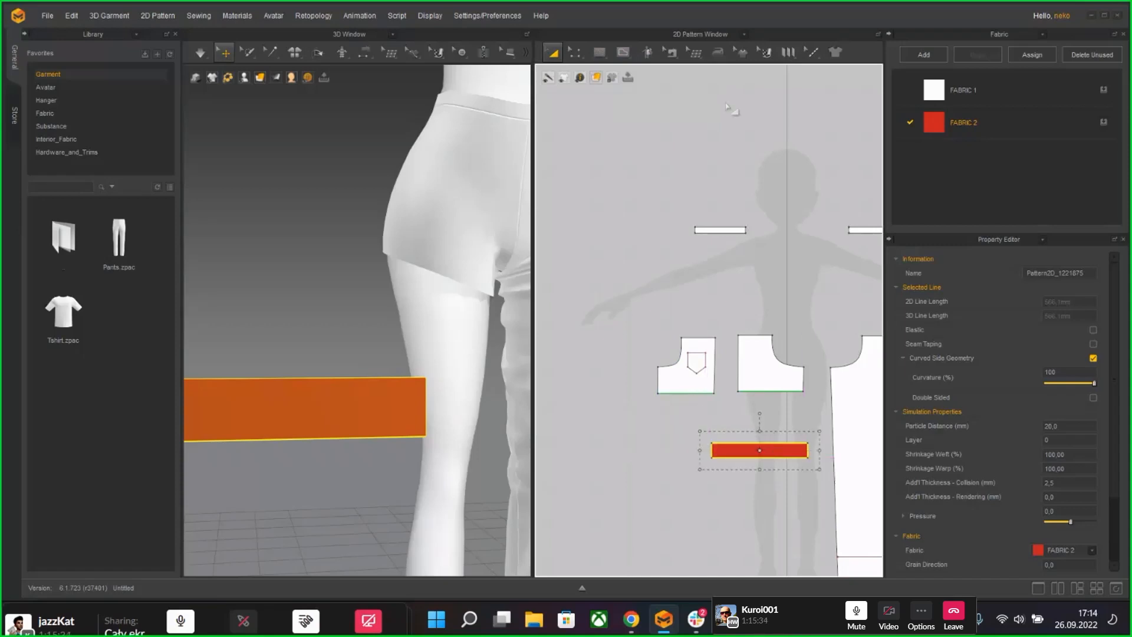
{"action": "left_click", "coordinate": [718, 53]}
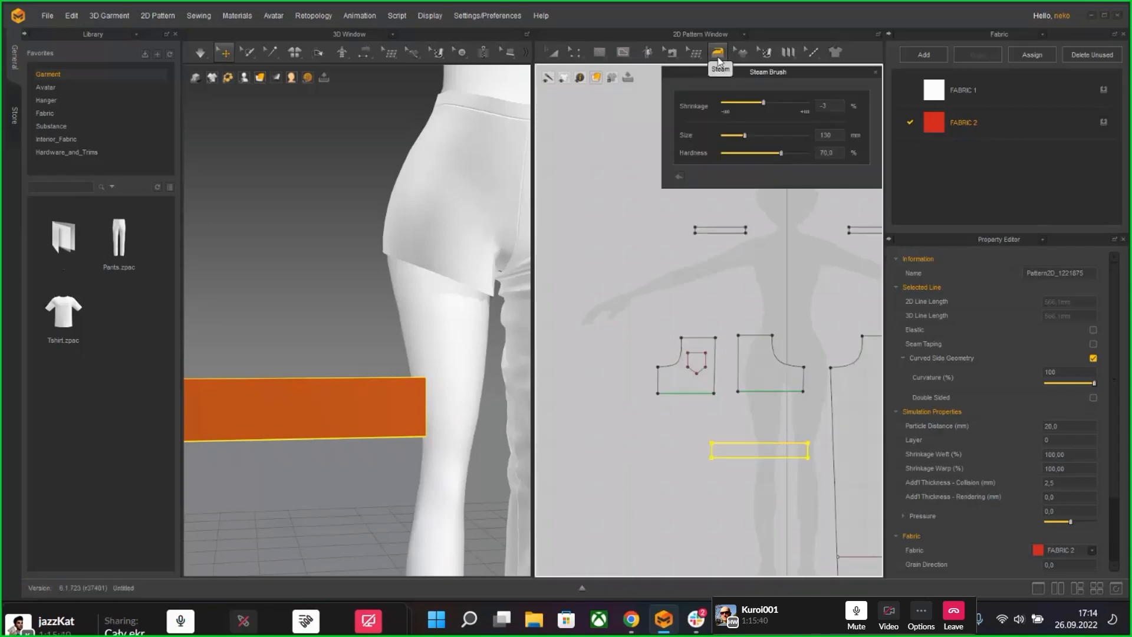
{"action": "left_click", "coordinate": [875, 72]}
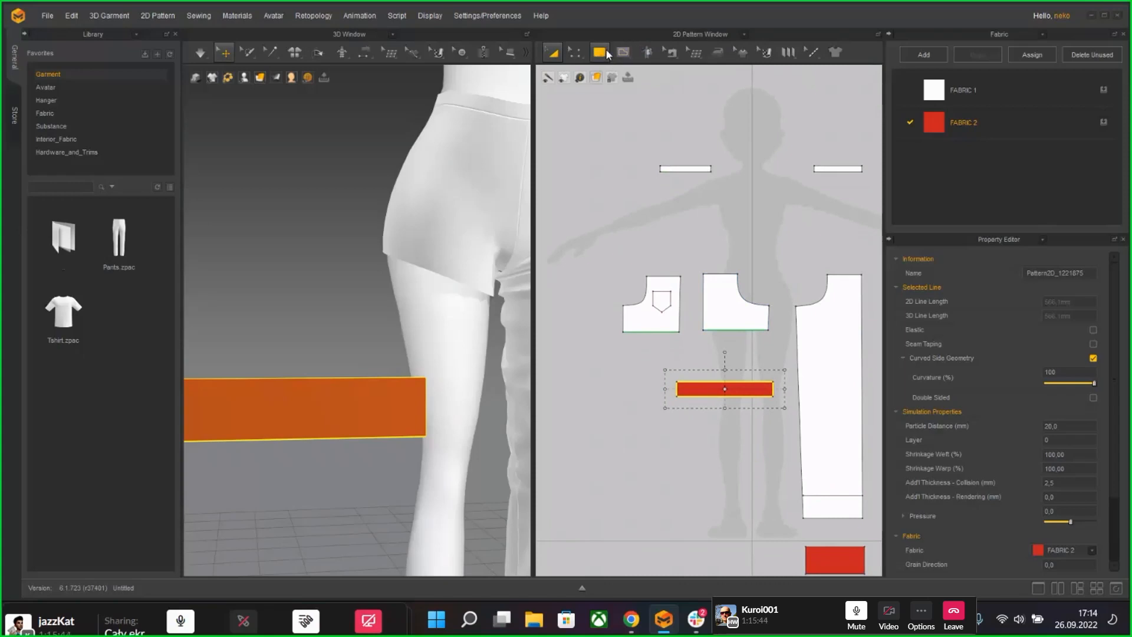
Step: Segment-sew the front panel's hem to the strip's upper long edge and simulate the strip onto the leg
{"action": "left_click", "coordinate": [672, 54]}
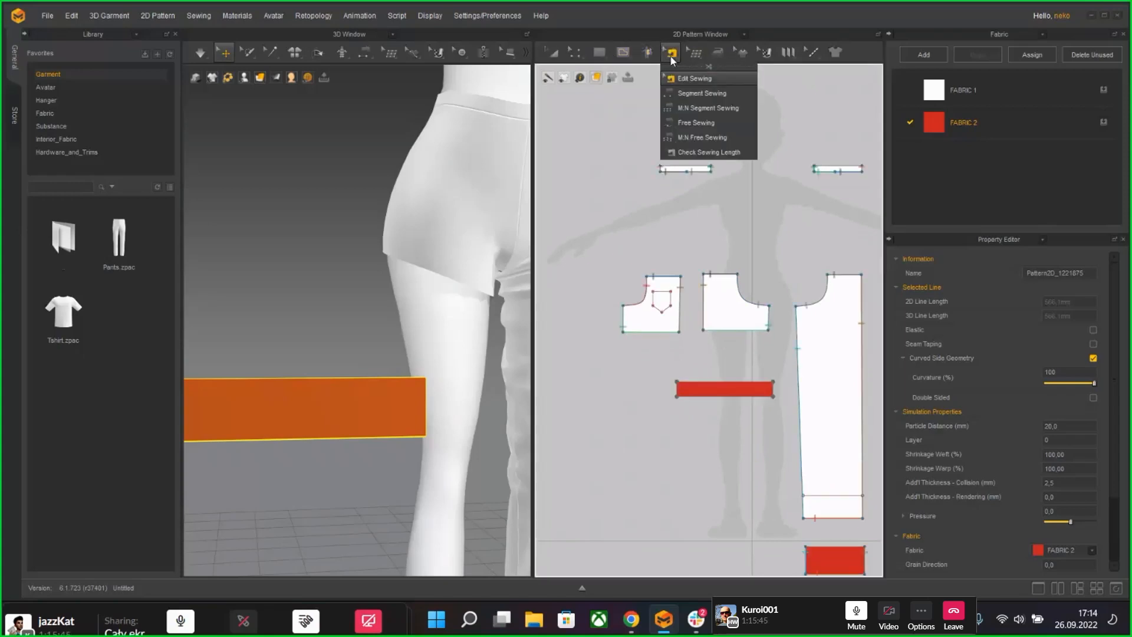
{"action": "left_click", "coordinate": [695, 93]}
{"action": "left_click", "coordinate": [720, 330]}
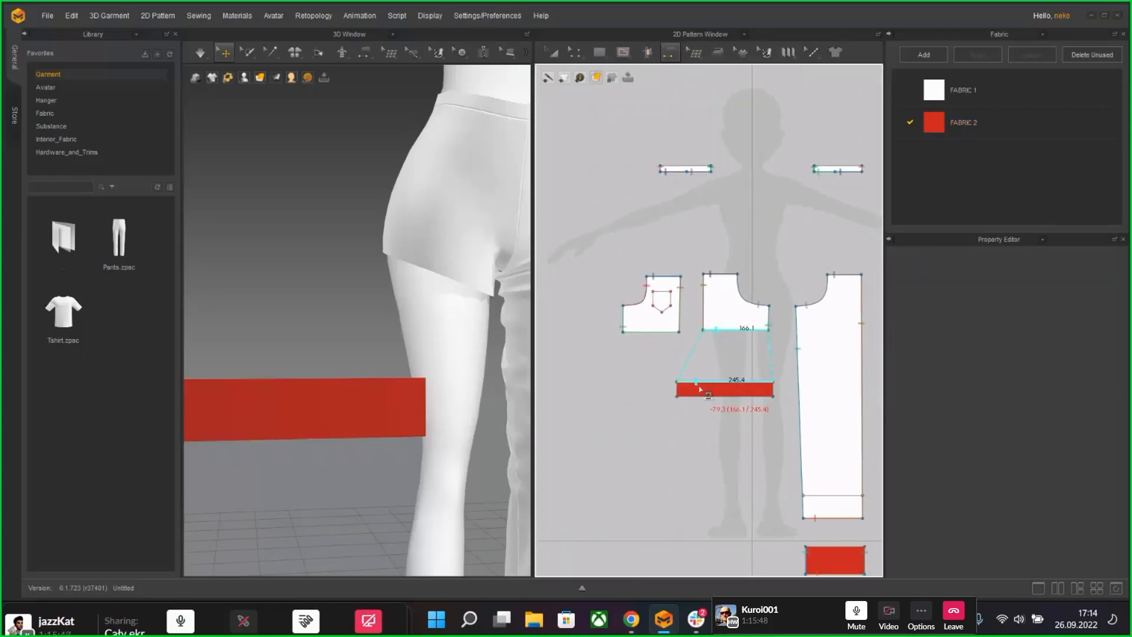
{"action": "left_click", "coordinate": [725, 381]}
{"action": "key", "text": "a"}
{"action": "key", "text": "space"}
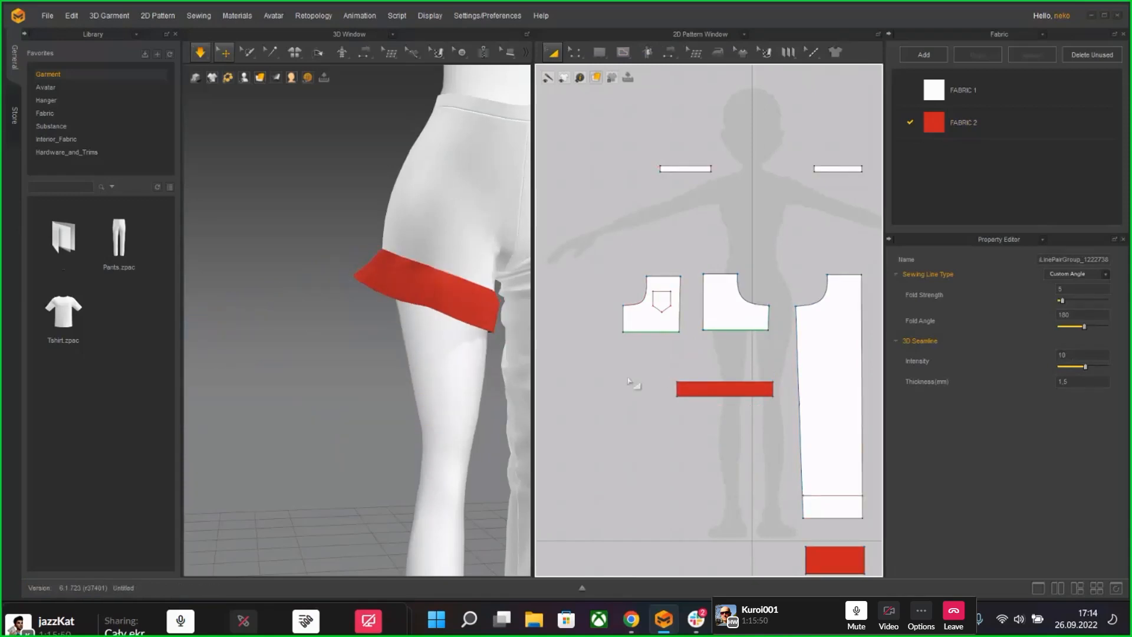
{"action": "right_click_drag", "start_coordinate": [428, 344], "coordinate": [408, 353]}
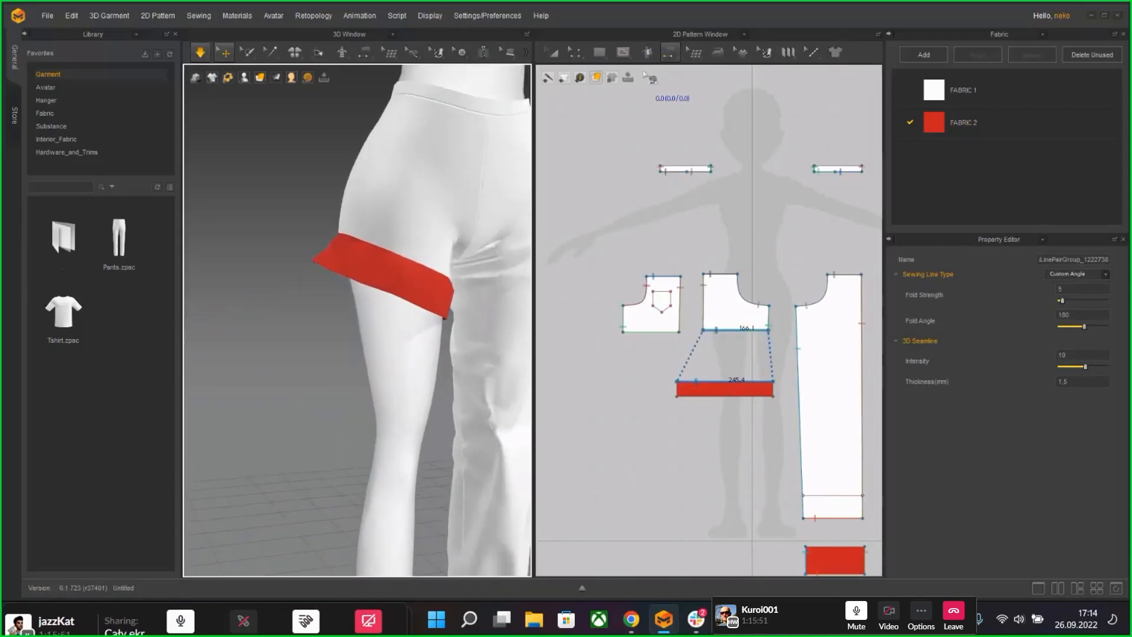
Step: Lengthen the red strip by moving its outer short edge sideways, away from the full-length leg panel
{"action": "left_click", "coordinate": [575, 52]}
{"action": "left_click", "coordinate": [595, 79]}
{"action": "left_click", "coordinate": [673, 391]}
{"action": "left_click_drag", "start_coordinate": [666, 399], "coordinate": [655, 399]}
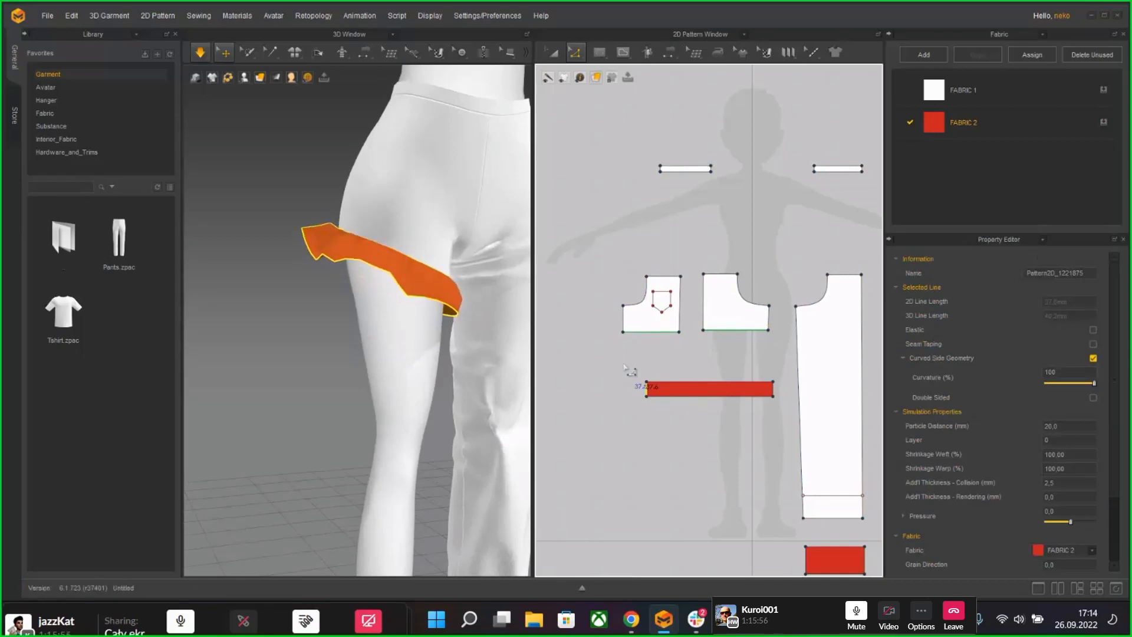
Step: Set the red strip's particle distance to 10 mm and simulate the finer ruffle on the leg
{"action": "left_click", "coordinate": [553, 52]}
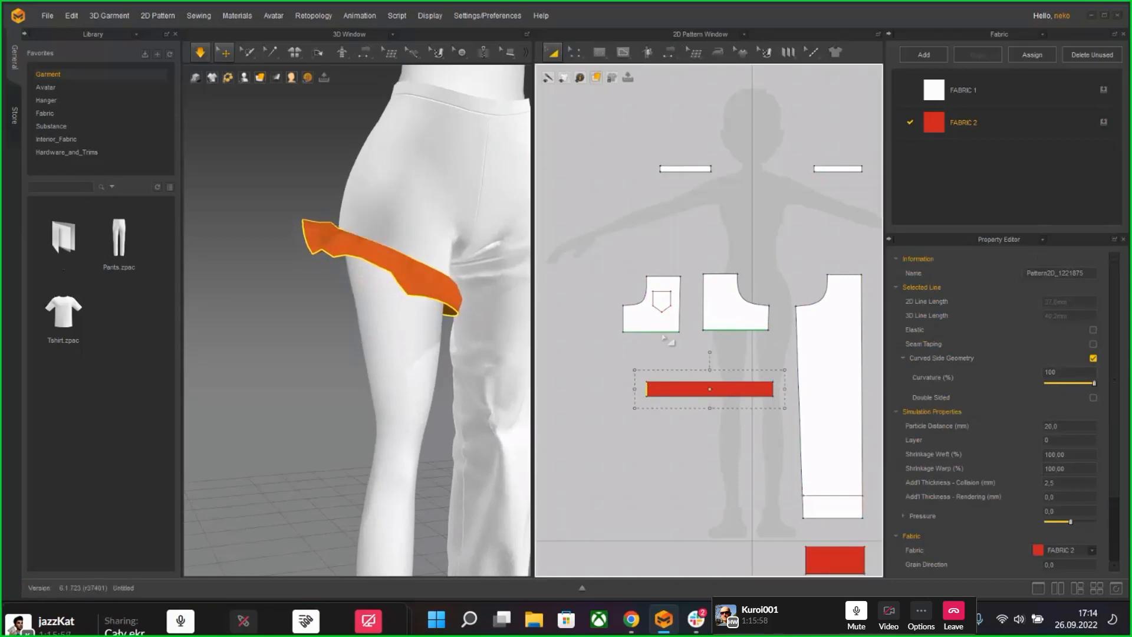
{"action": "left_click", "coordinate": [724, 391]}
{"action": "double_click", "coordinate": [1065, 426]}
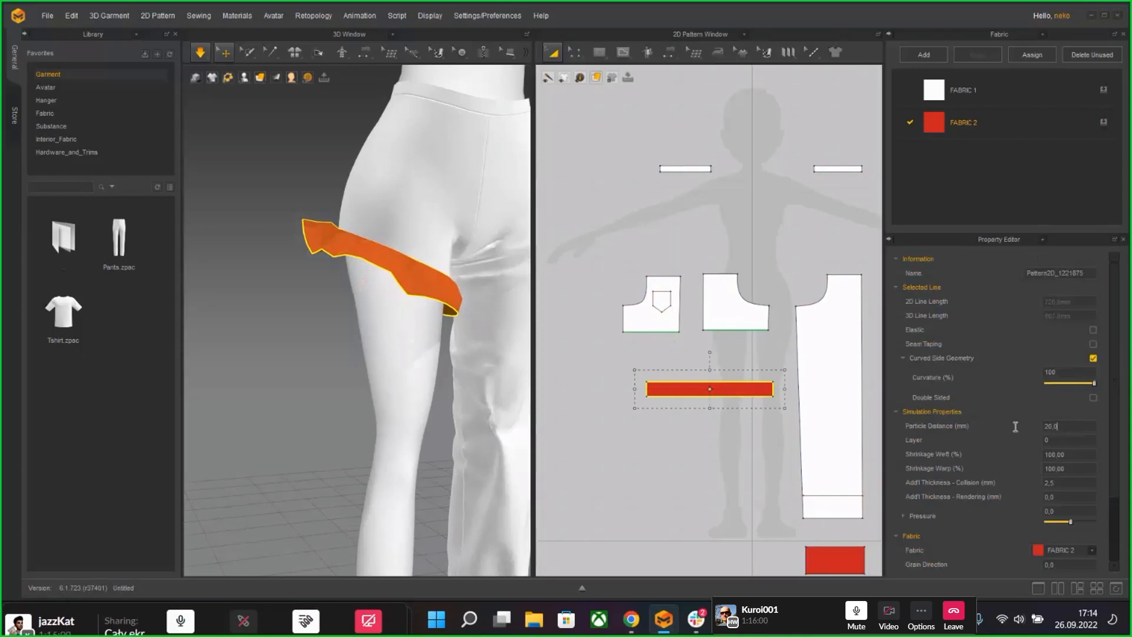
{"action": "type", "text": "10"}
{"action": "key", "text": "Return"}
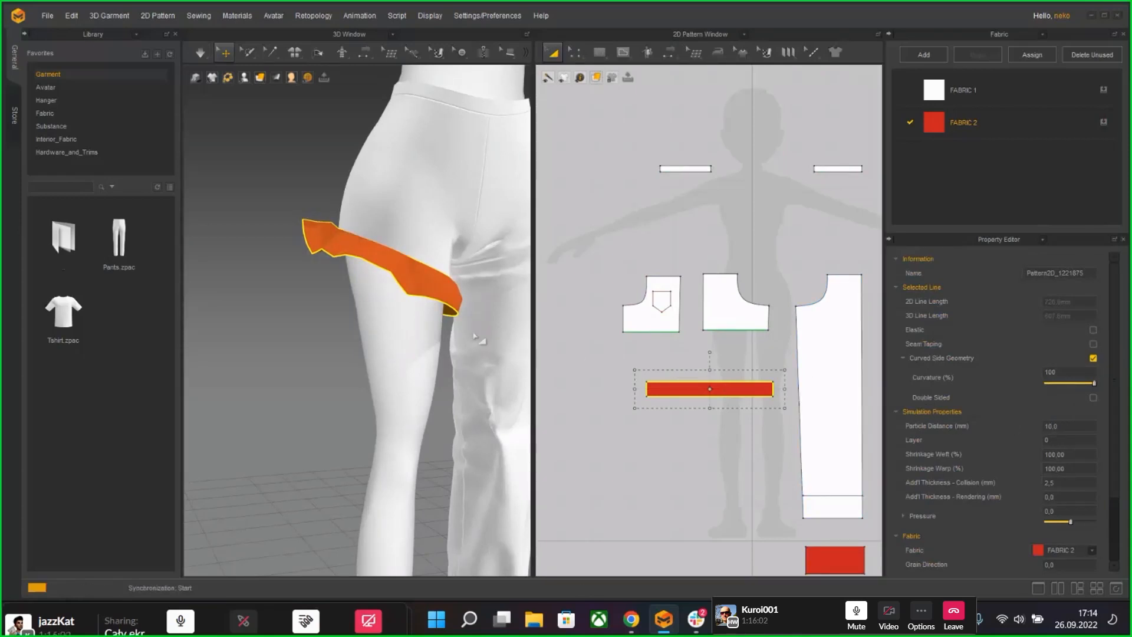
{"action": "right_click_drag", "start_coordinate": [422, 303], "coordinate": [426, 328]}
{"action": "key", "text": "space"}
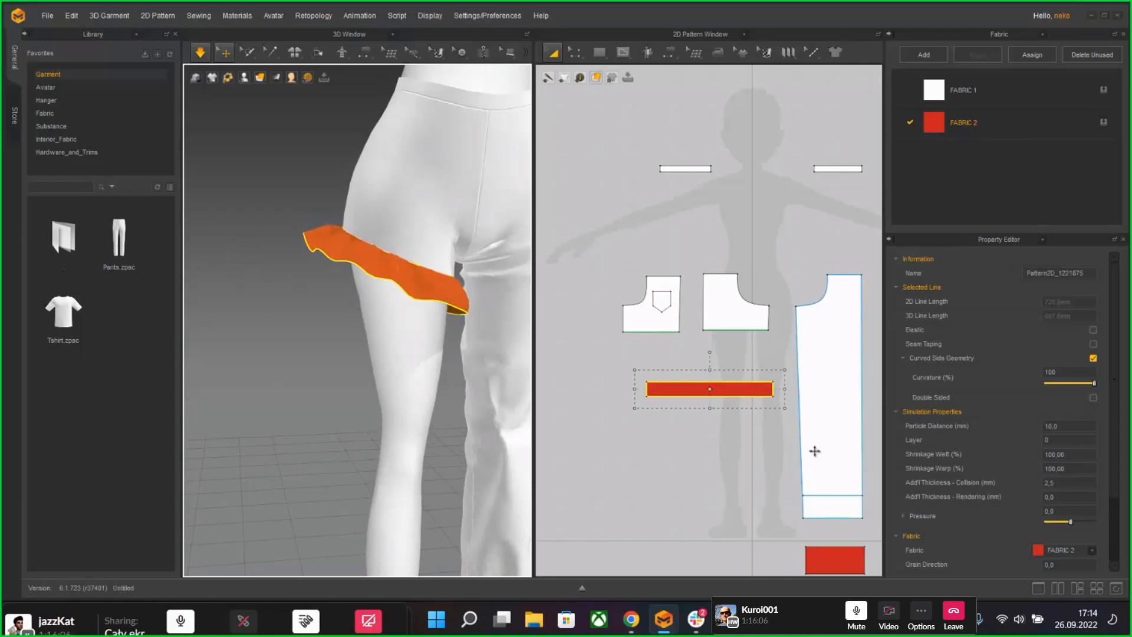
{"action": "left_click", "coordinate": [470, 424]}
{"action": "key", "text": "space"}
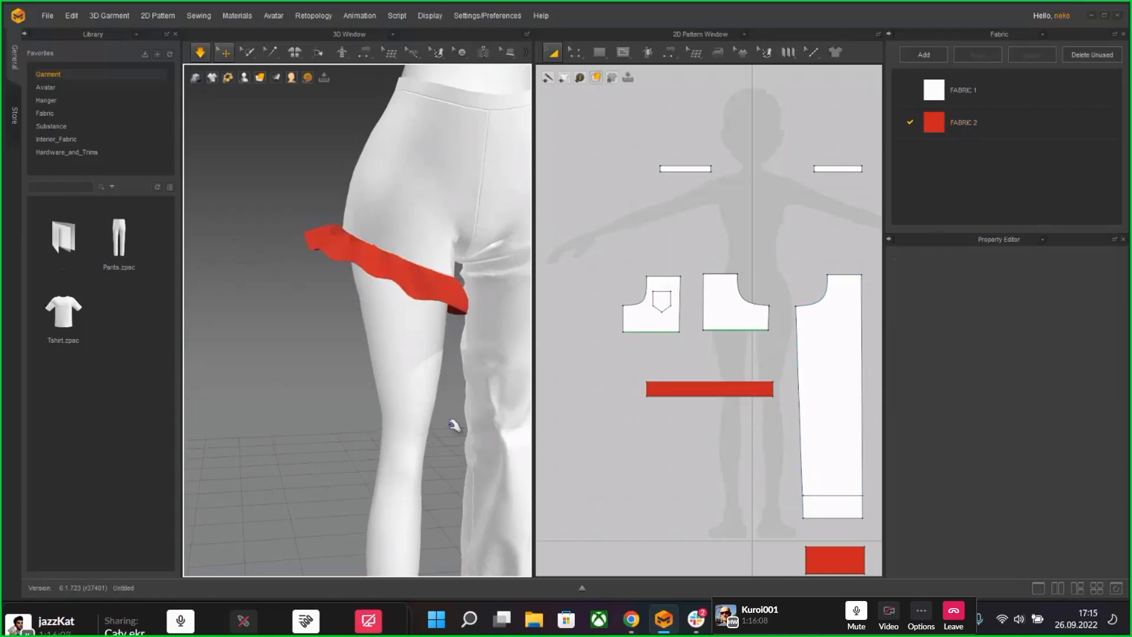
Step: Move the red strip lower in the 2D pattern and place a copy of it below the shortened back panel
{"action": "right_click_drag", "start_coordinate": [460, 450], "coordinate": [682, 445]}
{"action": "key", "text": "space"}
{"action": "left_click", "coordinate": [709, 423]}
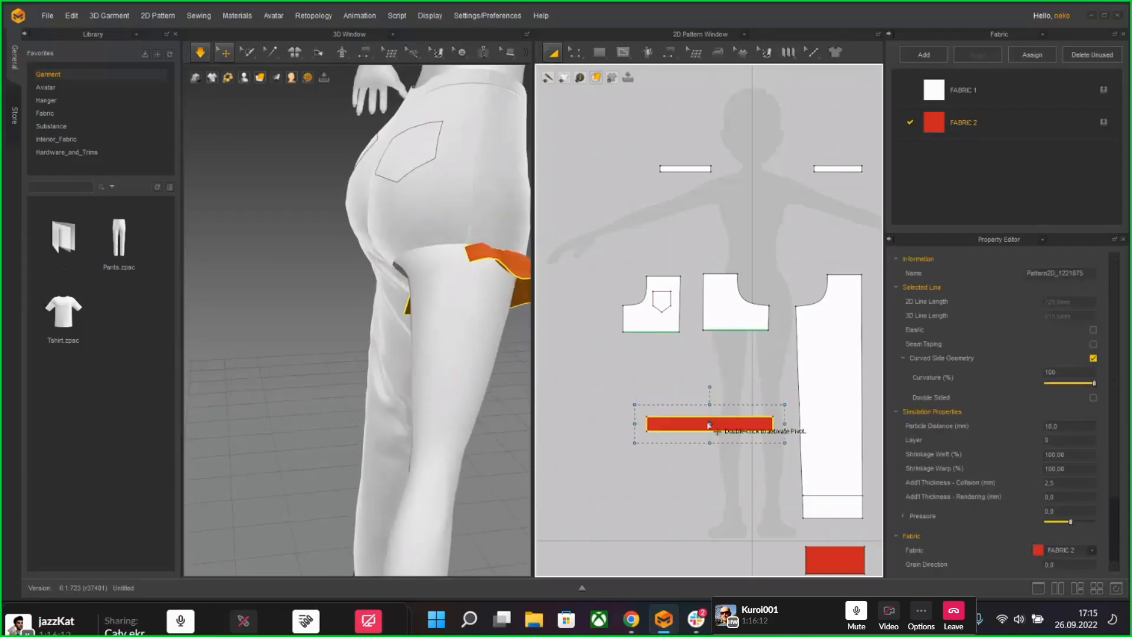
{"action": "key", "text": "ctrl+c"}
{"action": "key", "text": "ctrl+v"}
{"action": "left_click", "coordinate": [607, 369]}
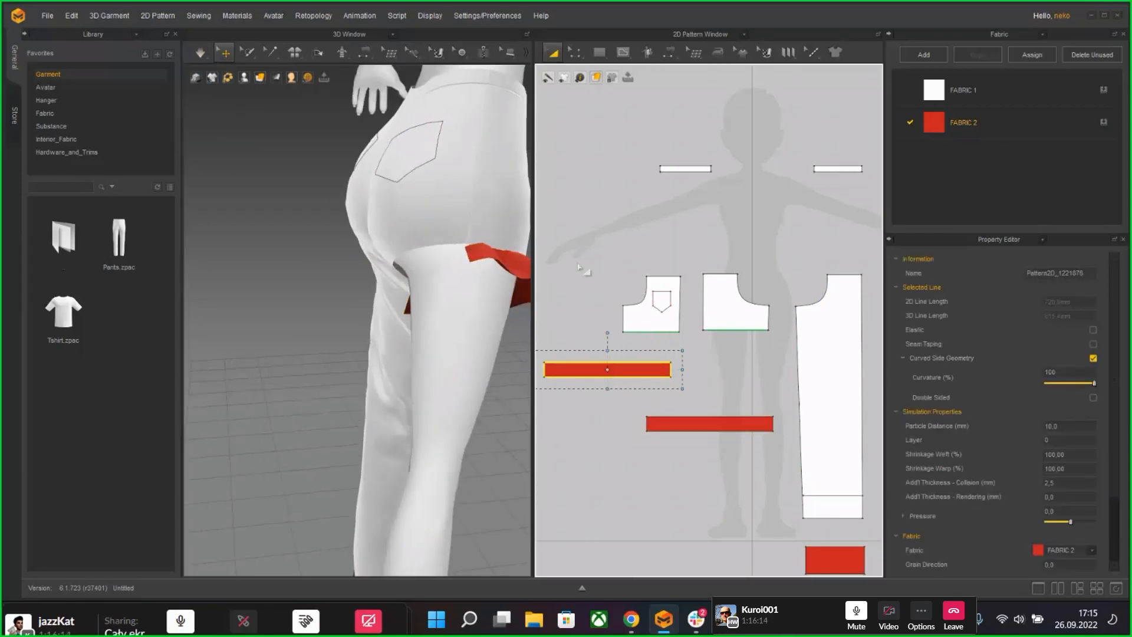
Step: Move and rotate the duplicated strip in 3D to place it behind the avatar's shortened trouser leg
{"action": "mouse_move", "coordinate": [472, 351]}
{"action": "right_mouse_down"}
{"action": "mouse_move", "coordinate": [387, 336]}
{"action": "mouse_move", "coordinate": [410, 346]}
{"action": "mouse_move", "coordinate": [401, 356]}
{"action": "mouse_move", "coordinate": [484, 364]}
{"action": "right_mouse_up"}
{"action": "left_click_drag", "start_coordinate": [500, 375], "coordinate": [330, 401]}
{"action": "right_click_drag", "start_coordinate": [330, 401], "coordinate": [340, 454]}
{"action": "left_click_drag", "start_coordinate": [341, 454], "coordinate": [375, 438]}
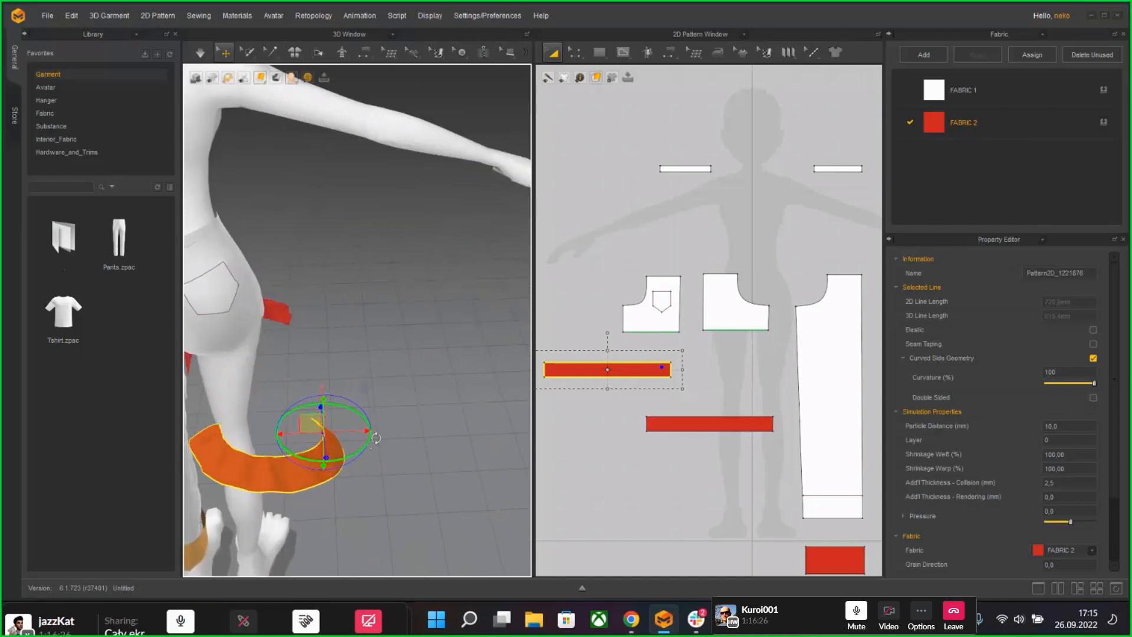
{"action": "left_click_drag", "start_coordinate": [287, 431], "coordinate": [309, 436]}
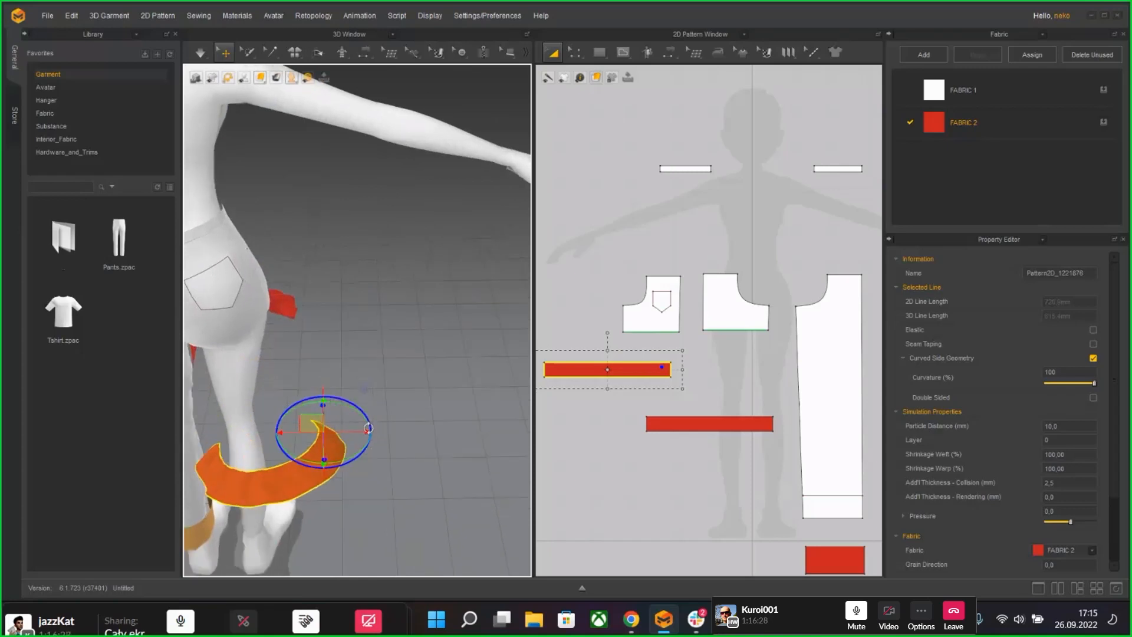
{"action": "right_click_drag", "start_coordinate": [309, 436], "coordinate": [329, 425]}
{"action": "middle_click_drag", "start_coordinate": [459, 470], "coordinate": [345, 414]}
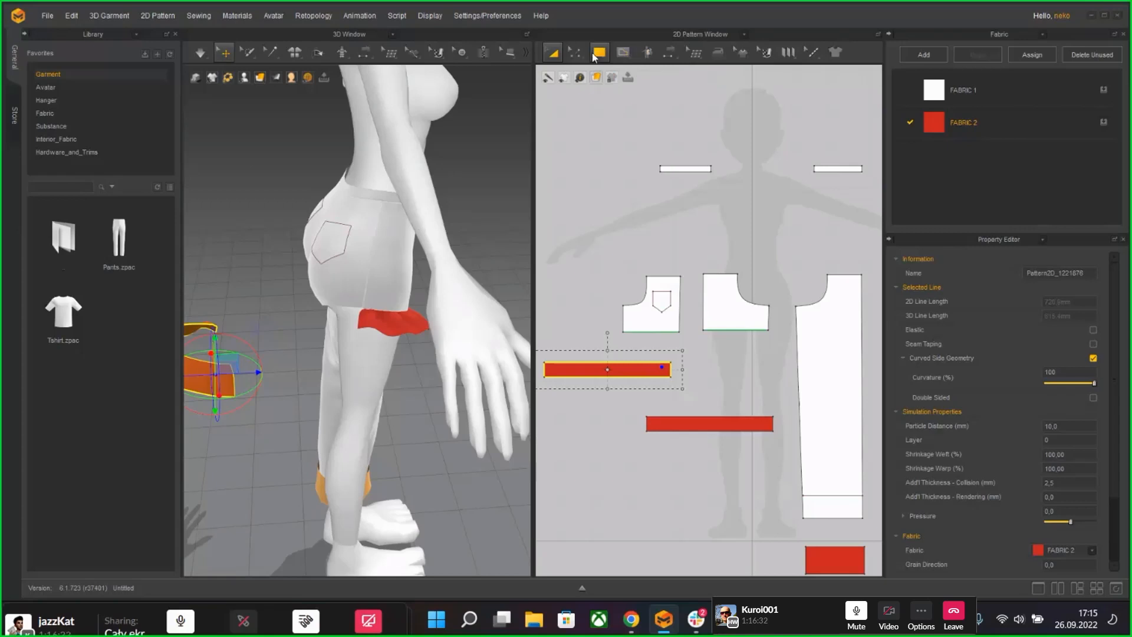
Step: Sew the two red strips together along both pairs of short end edges
{"action": "left_click", "coordinate": [668, 51]}
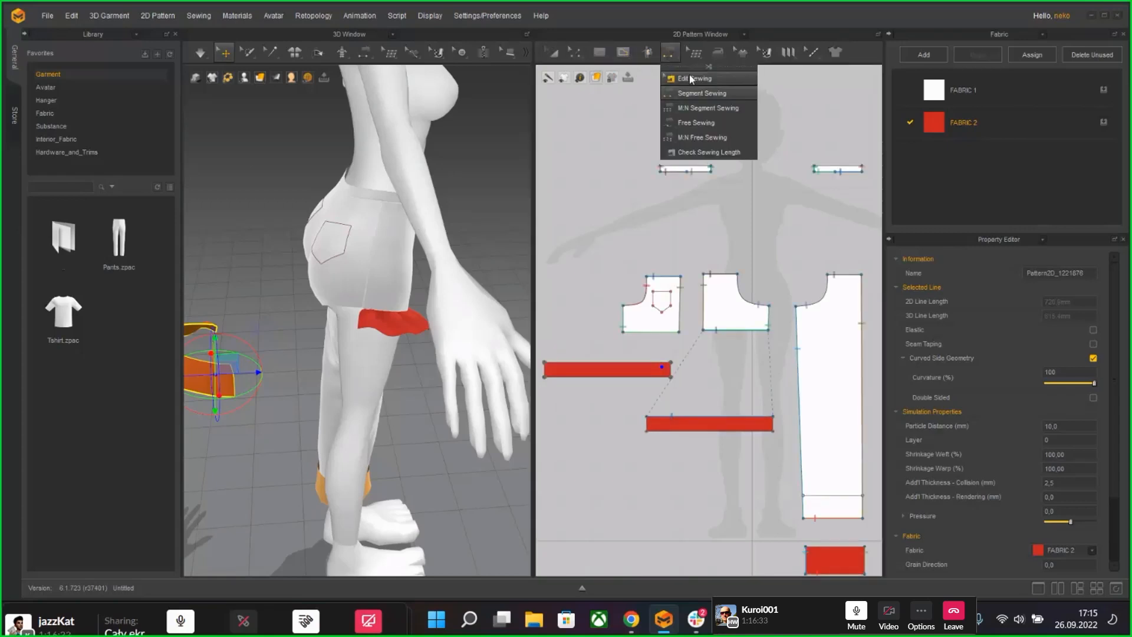
{"action": "left_click", "coordinate": [699, 139]}
{"action": "left_click", "coordinate": [670, 374]}
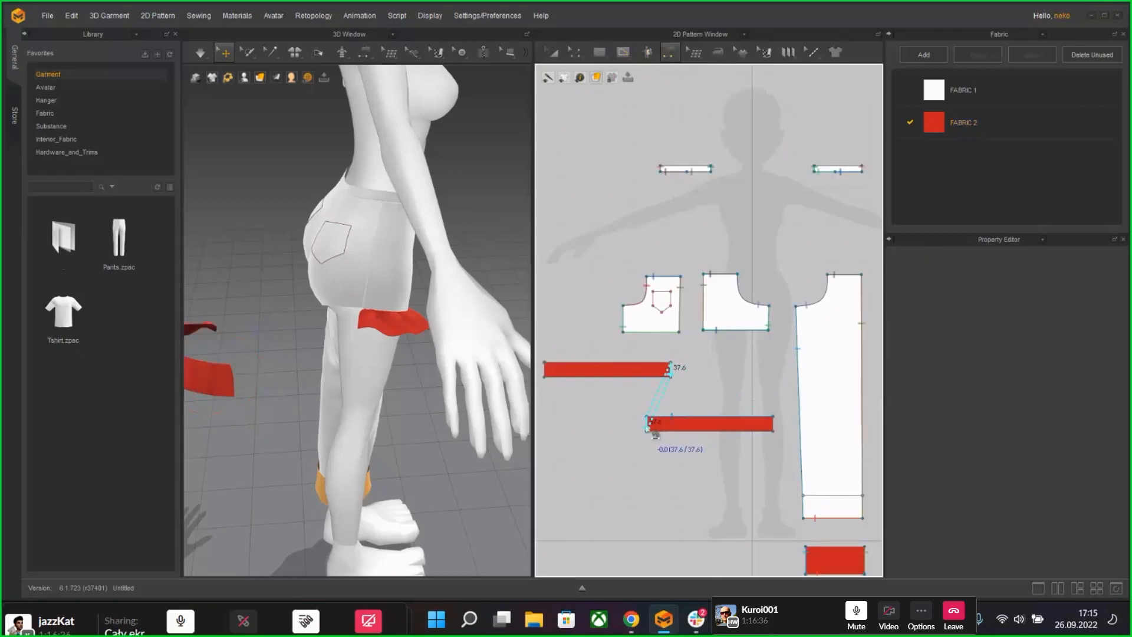
{"action": "left_click", "coordinate": [649, 425]}
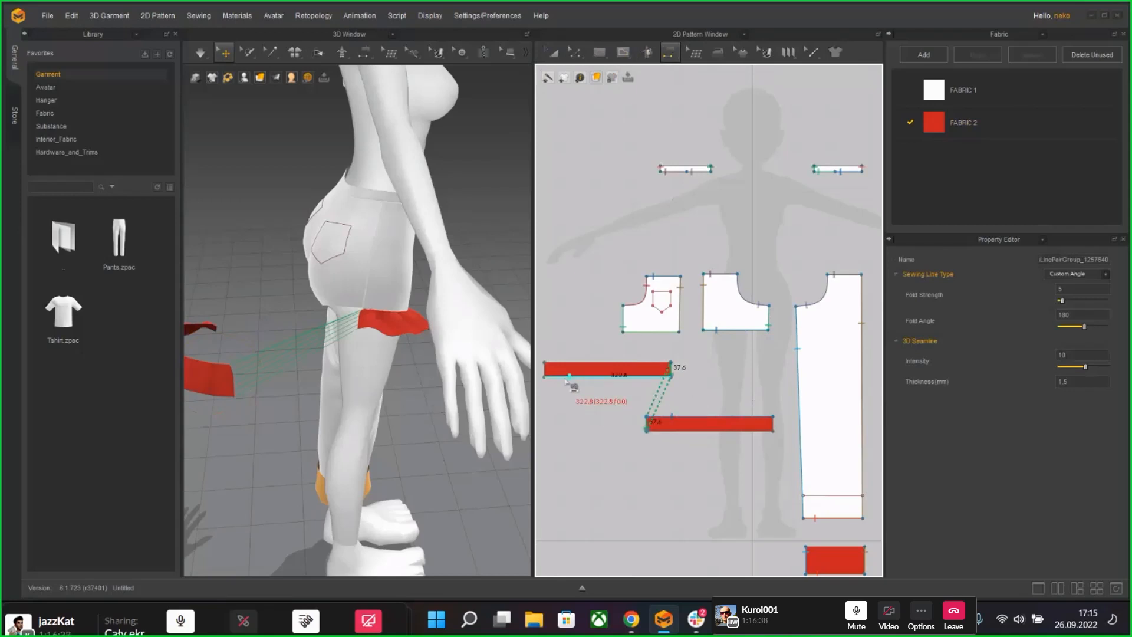
{"action": "left_click", "coordinate": [545, 371]}
{"action": "left_click", "coordinate": [773, 425]}
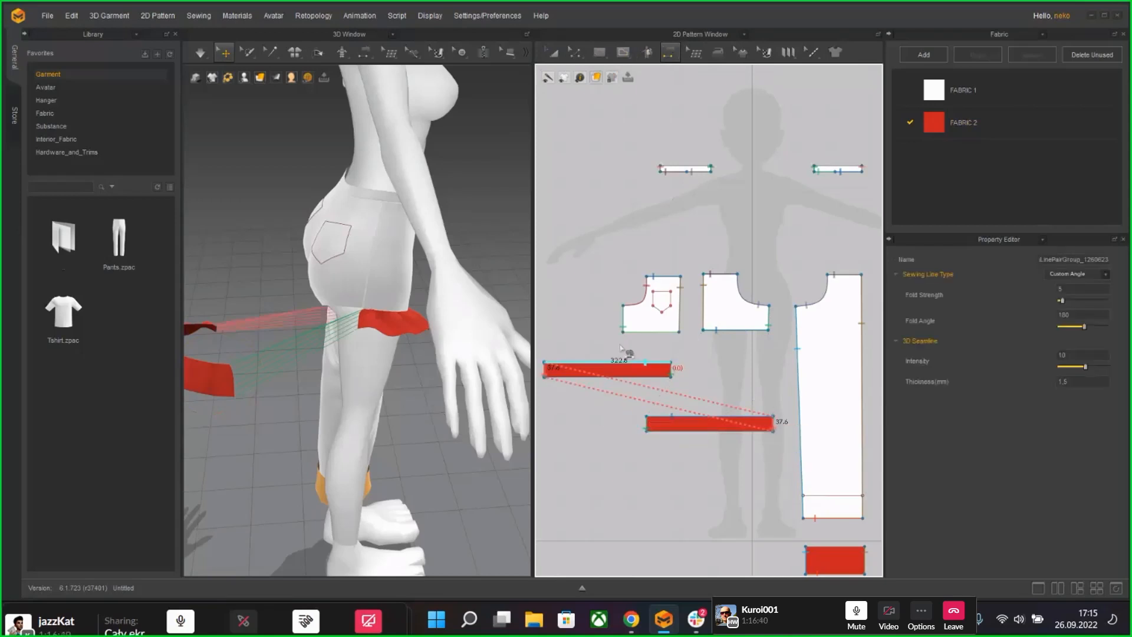
Step: Sew the back red strip's upper edge to the shortened back panel's hem and simulate the ruffle around the leg
{"action": "left_click", "coordinate": [648, 363]}
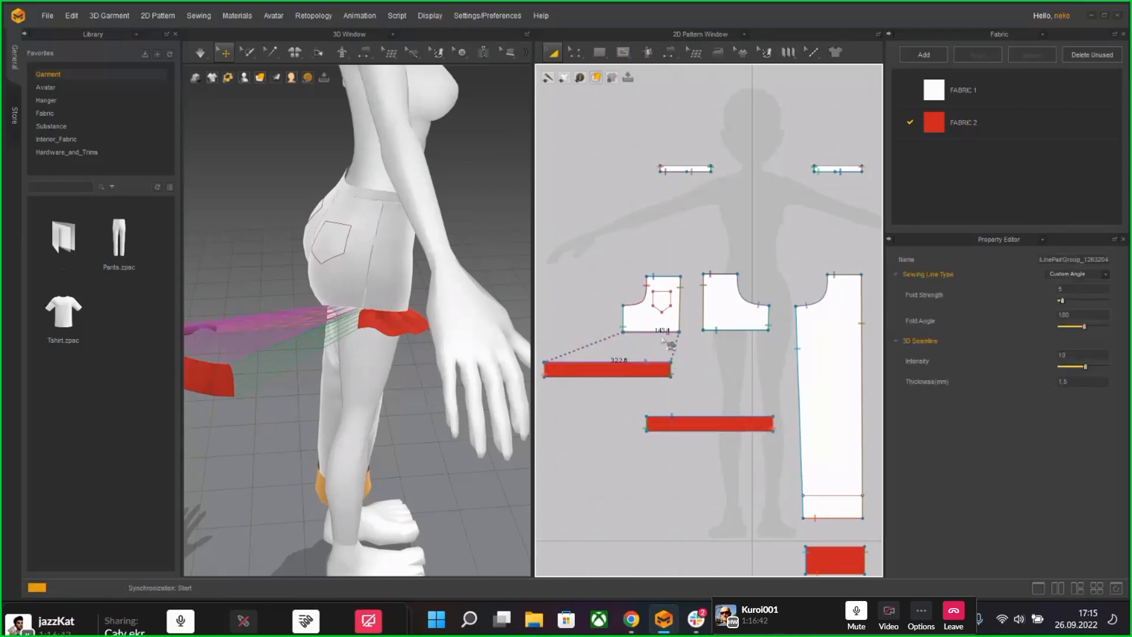
{"action": "key", "text": "space"}
{"action": "scroll", "coordinate": [354, 349], "scroll_direction": "up", "scroll_amount": 5}
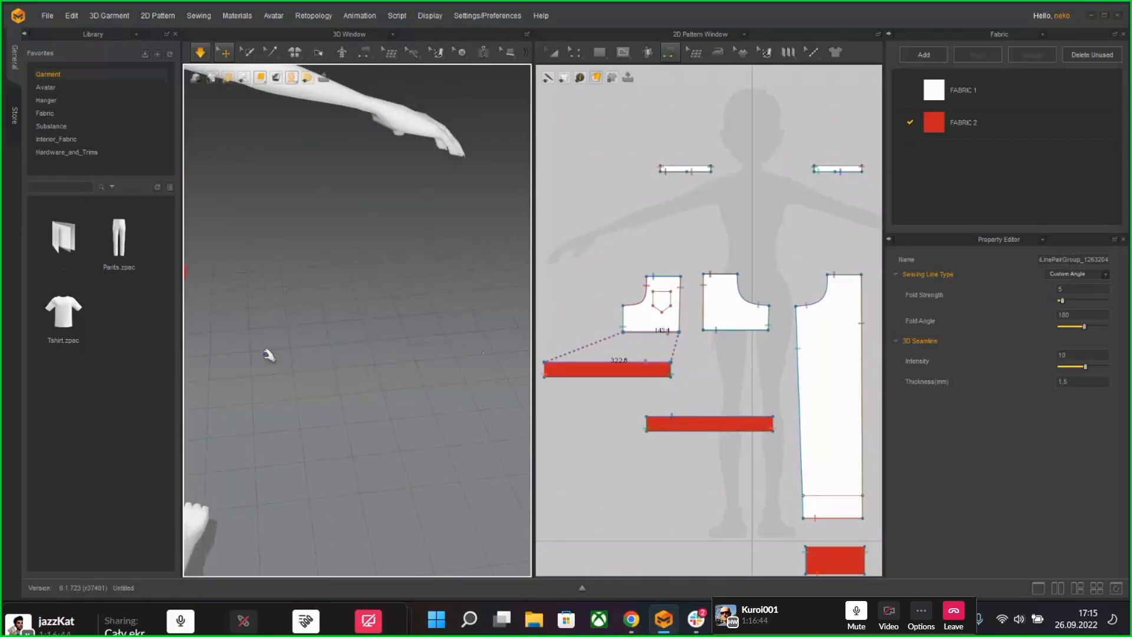
{"action": "middle_click_drag", "start_coordinate": [268, 355], "coordinate": [605, 361]}
{"action": "scroll", "coordinate": [487, 324], "scroll_direction": "up", "scroll_amount": 3}
{"action": "middle_click_drag", "start_coordinate": [487, 323], "coordinate": [386, 336]}
{"action": "right_click_drag", "start_coordinate": [387, 336], "coordinate": [218, 324]}
{"action": "right_click_drag", "start_coordinate": [432, 409], "coordinate": [483, 366]}
{"action": "scroll", "coordinate": [384, 330], "scroll_direction": "up", "scroll_amount": 5}
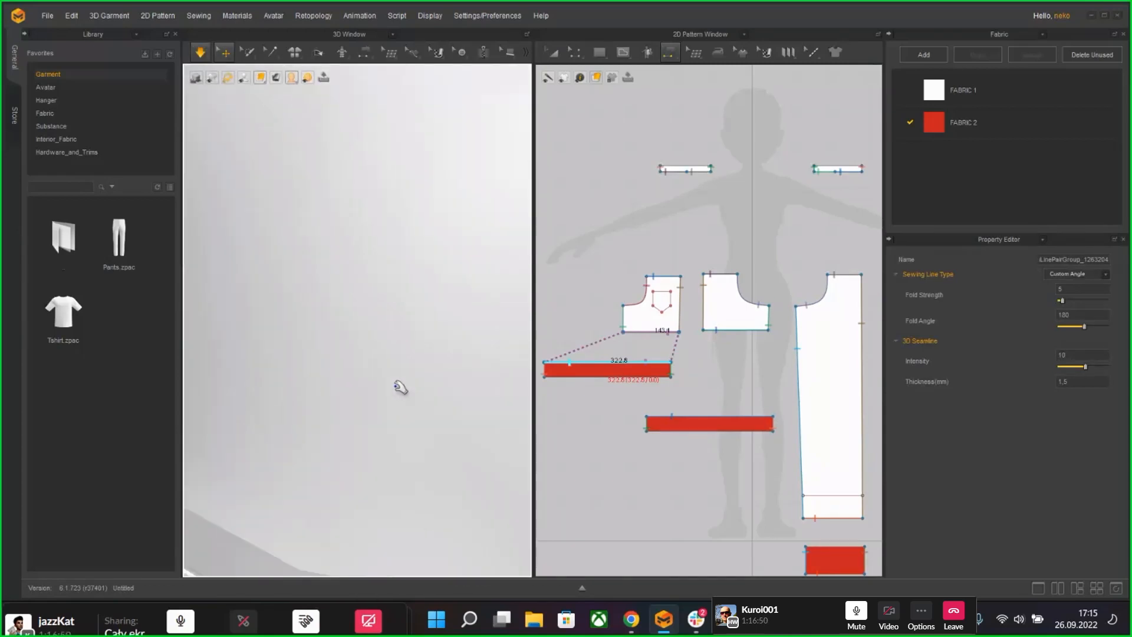
{"action": "scroll", "coordinate": [401, 387], "scroll_direction": "down", "scroll_amount": 5}
{"action": "right_click_drag", "start_coordinate": [404, 389], "coordinate": [411, 378]}
{"action": "key", "text": "space"}
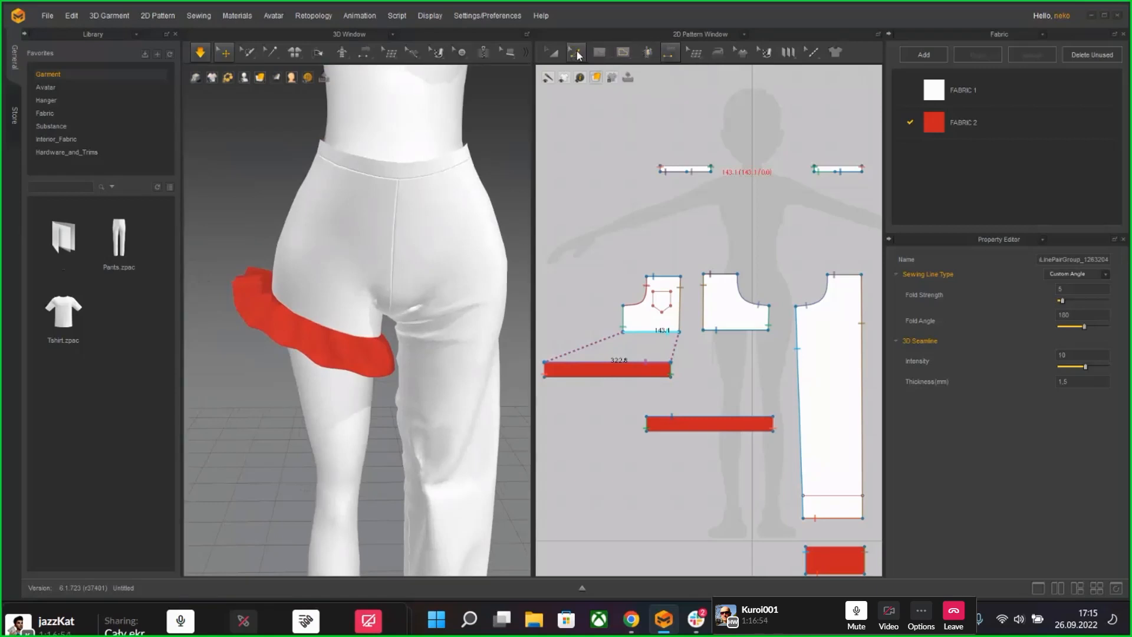
Step: Lengthen the front red strip by moving its outer short edge sideways, away from the full-length leg panel, with simulation running
{"action": "left_click", "coordinate": [577, 55]}
{"action": "left_click", "coordinate": [590, 82]}
{"action": "left_click", "coordinate": [660, 432]}
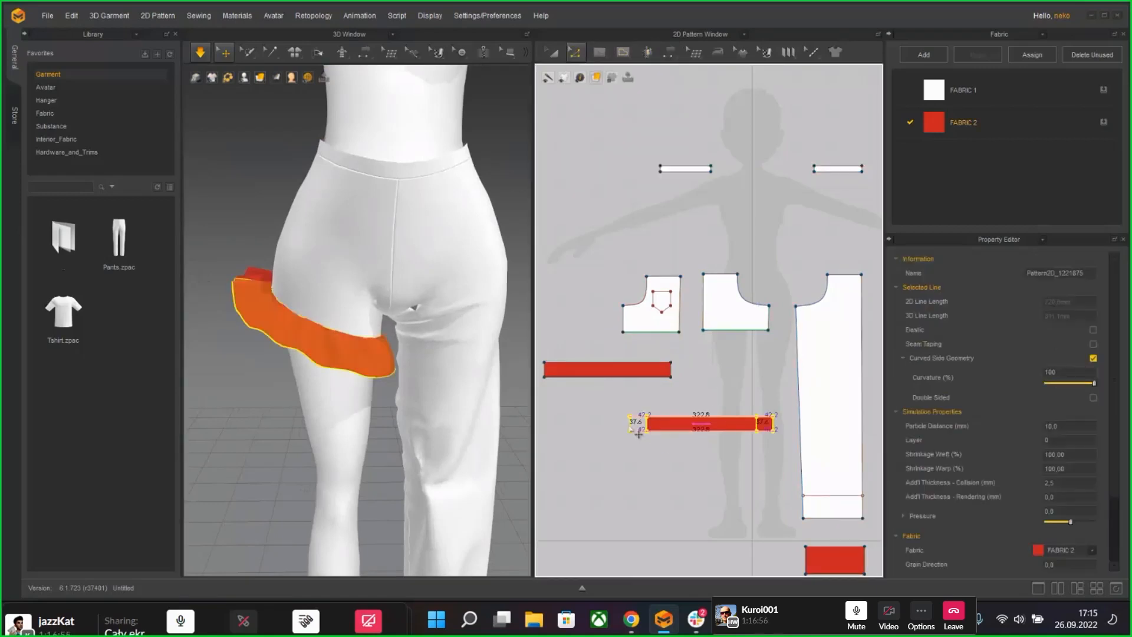
{"action": "left_click_drag", "start_coordinate": [628, 426], "coordinate": [574, 426]}
{"action": "left_click", "coordinate": [618, 426]}
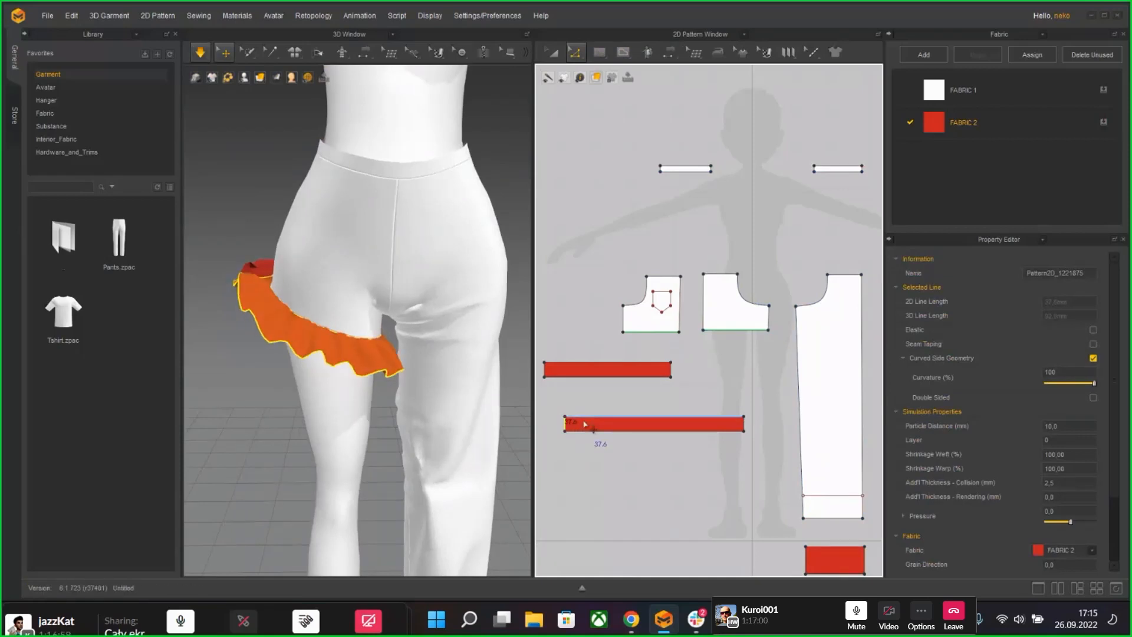
{"action": "left_click", "coordinate": [257, 407]}
{"action": "scroll", "coordinate": [261, 412], "scroll_direction": "down", "scroll_amount": 2}
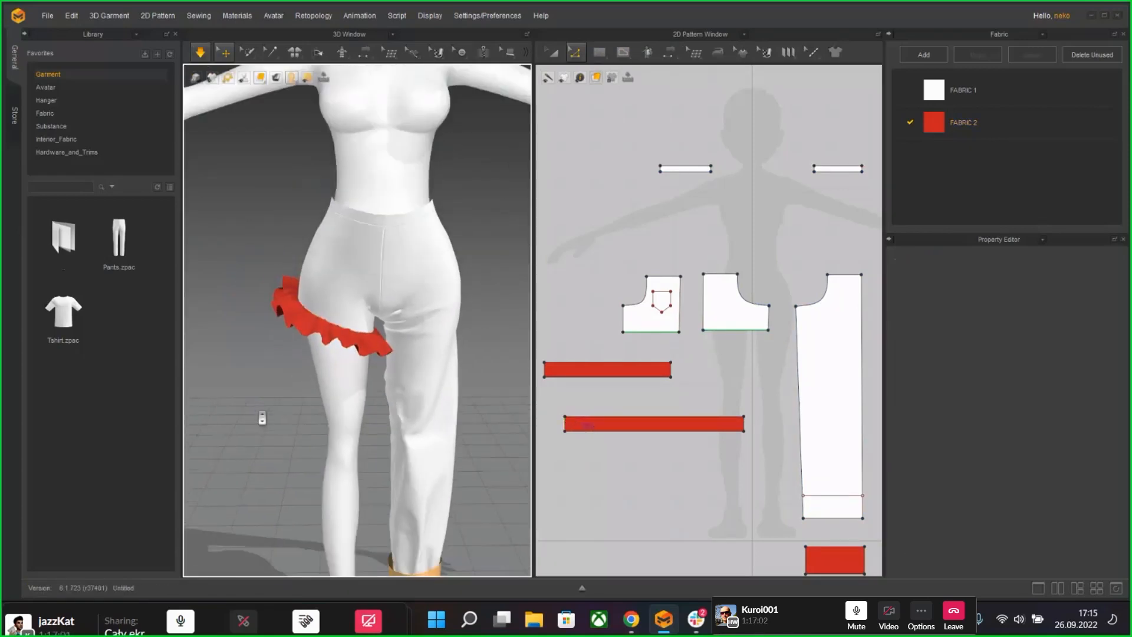
{"action": "right_click_drag", "start_coordinate": [261, 403], "coordinate": [308, 392]}
Step: Set the front red strip's pressure to -70 while the ruffle is simulating
{"action": "left_click", "coordinate": [553, 52]}
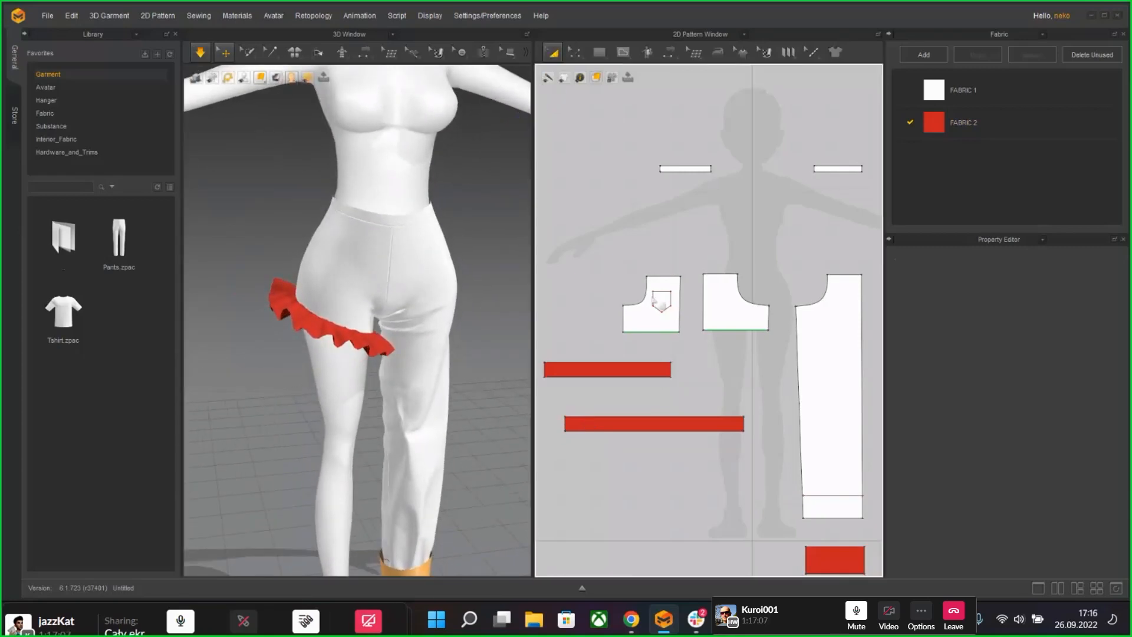
{"action": "left_click", "coordinate": [672, 414]}
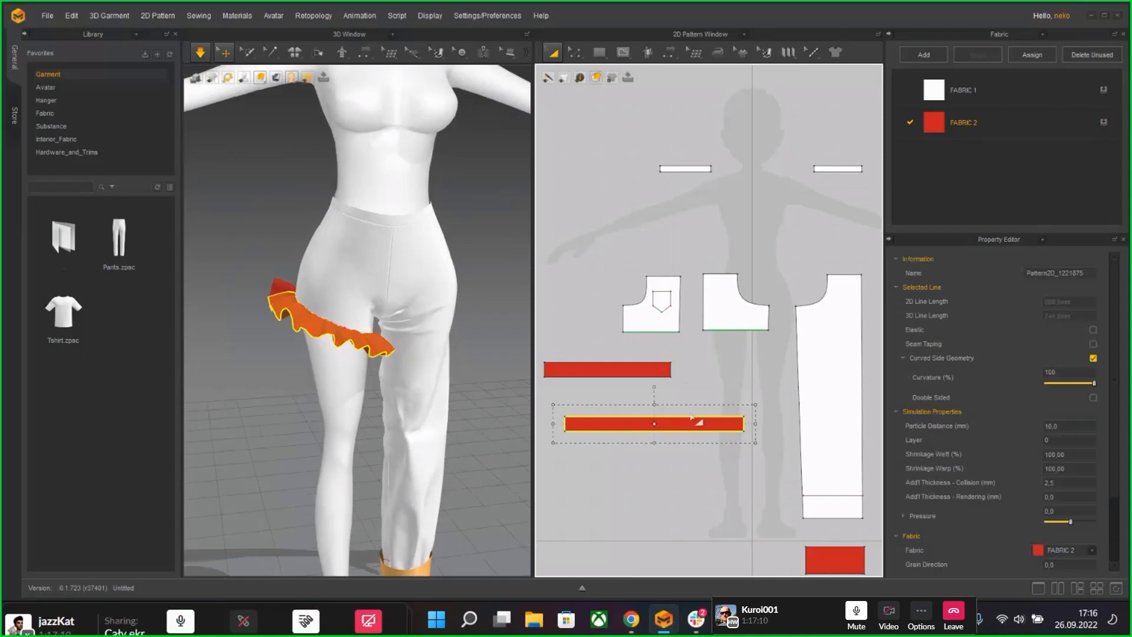
{"action": "scroll", "coordinate": [1049, 419], "scroll_direction": "down", "scroll_amount": 2}
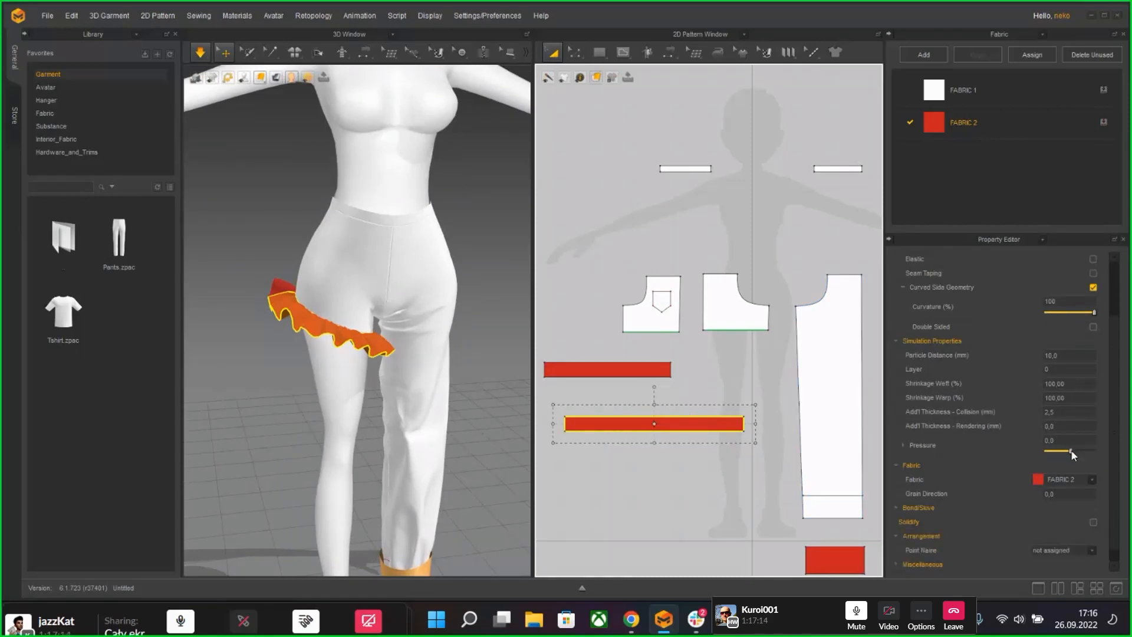
{"action": "left_click", "coordinate": [902, 445]}
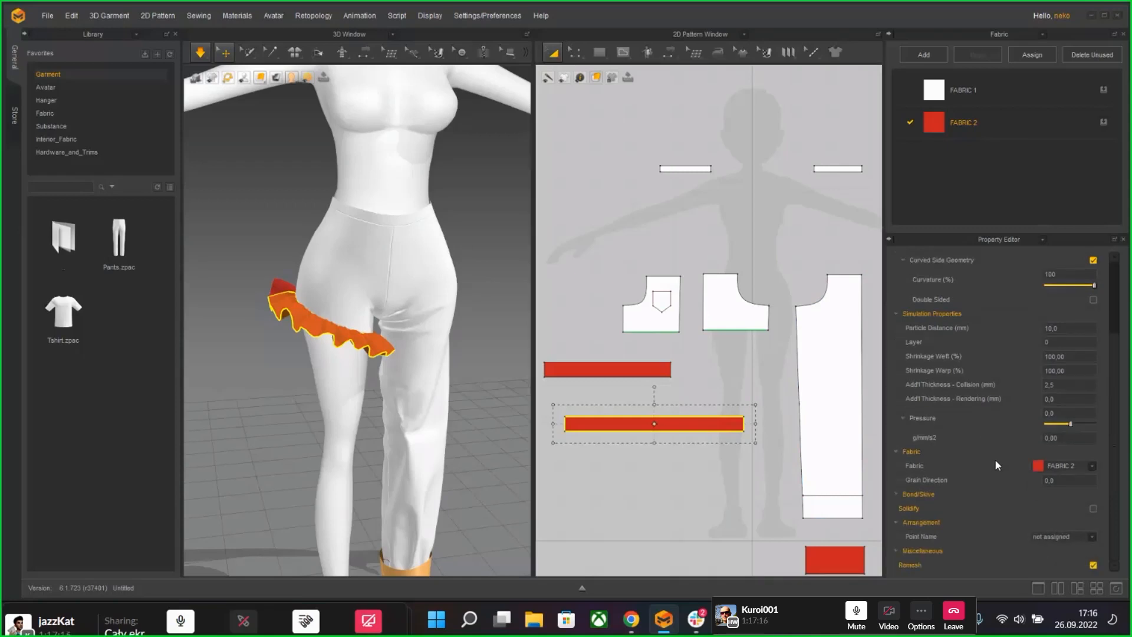
{"action": "mouse_move", "coordinate": [1070, 423]}
{"action": "left_mouse_down"}
{"action": "mouse_move", "coordinate": [1097, 423]}
{"action": "mouse_move", "coordinate": [1027, 429]}
{"action": "mouse_move", "coordinate": [1094, 430]}
{"action": "mouse_move", "coordinate": [1050, 430]}
{"action": "left_mouse_up"}
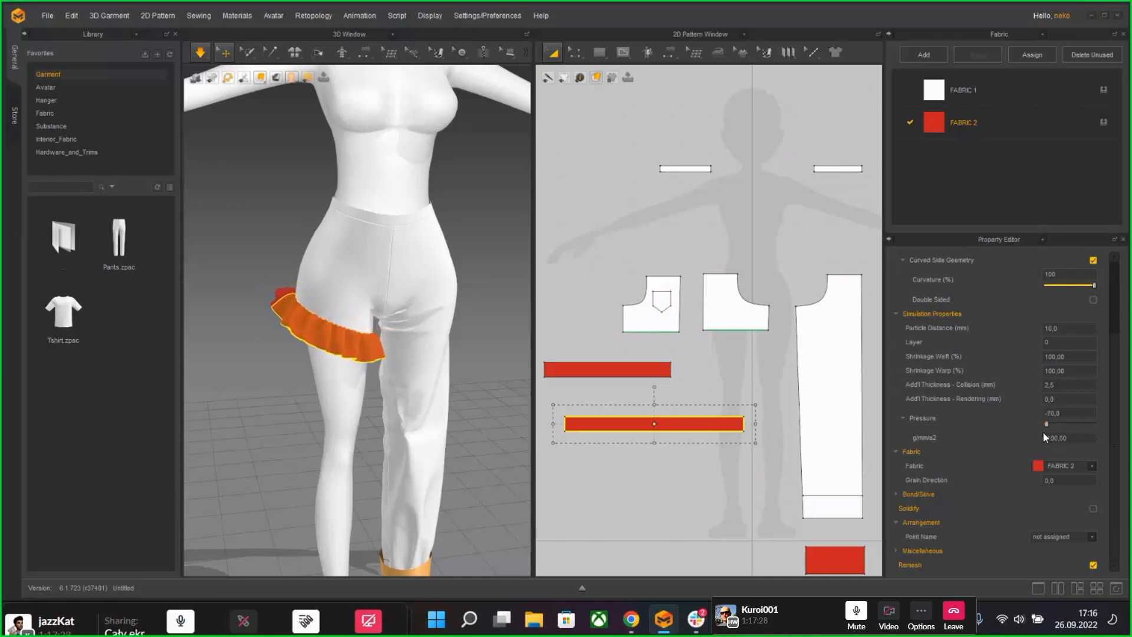
Step: Set the full-length front leg panel's pressure to 70 and simulate its effect on the trouser leg
{"action": "left_click", "coordinate": [342, 287]}
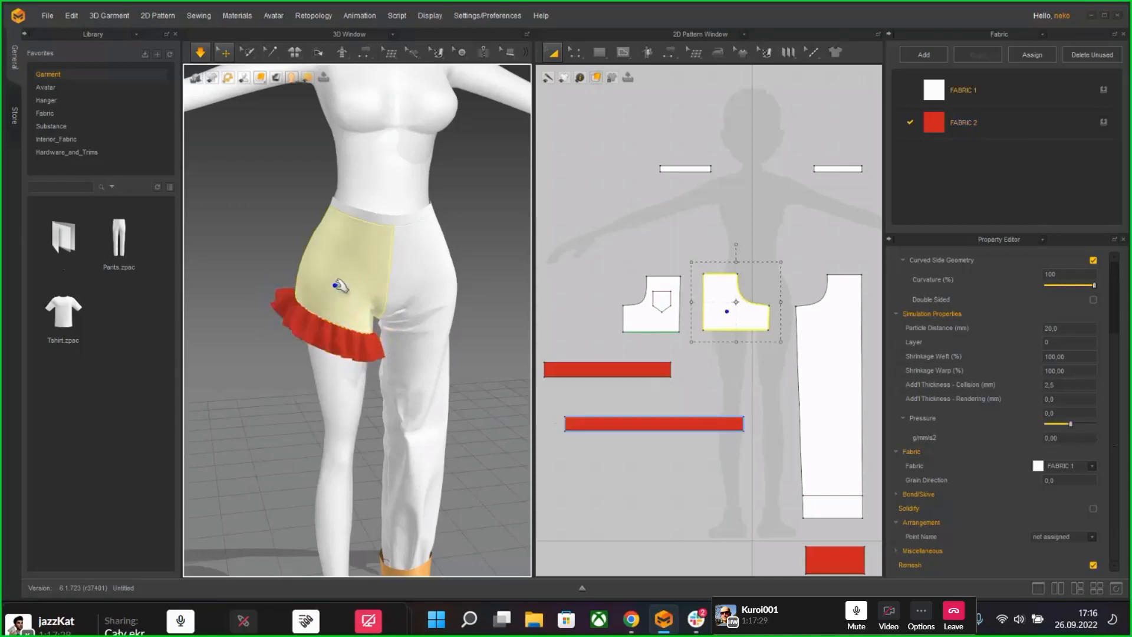
{"action": "left_click", "coordinate": [453, 257]}
{"action": "right_click_drag", "start_coordinate": [486, 350], "coordinate": [507, 326]}
{"action": "key", "text": "space"}
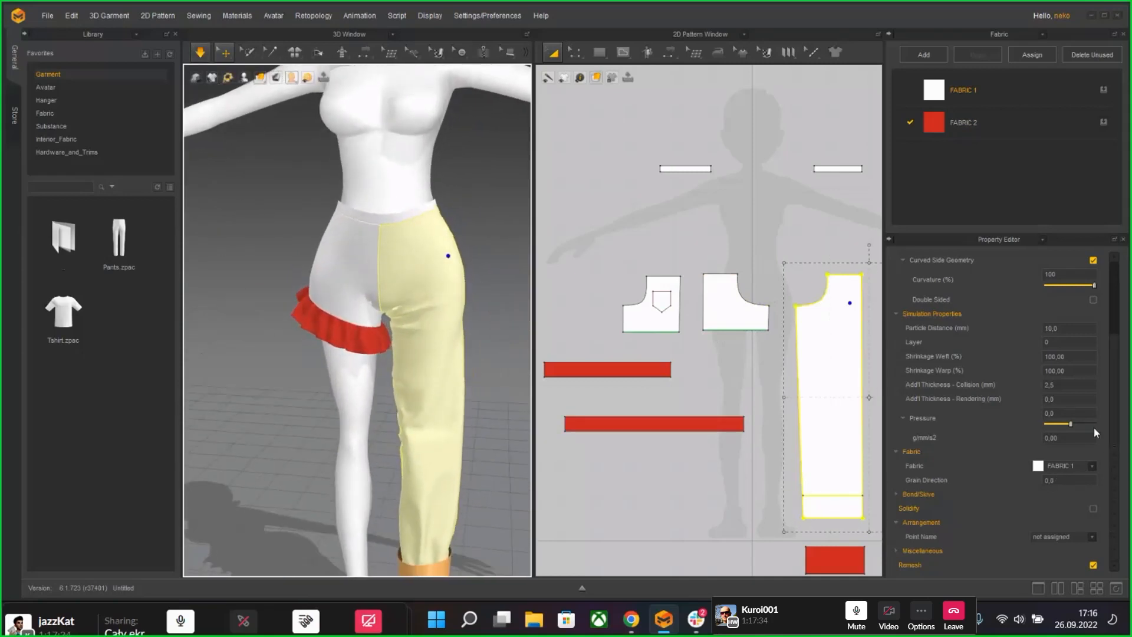
{"action": "left_click_drag", "start_coordinate": [1073, 425], "coordinate": [1100, 426]}
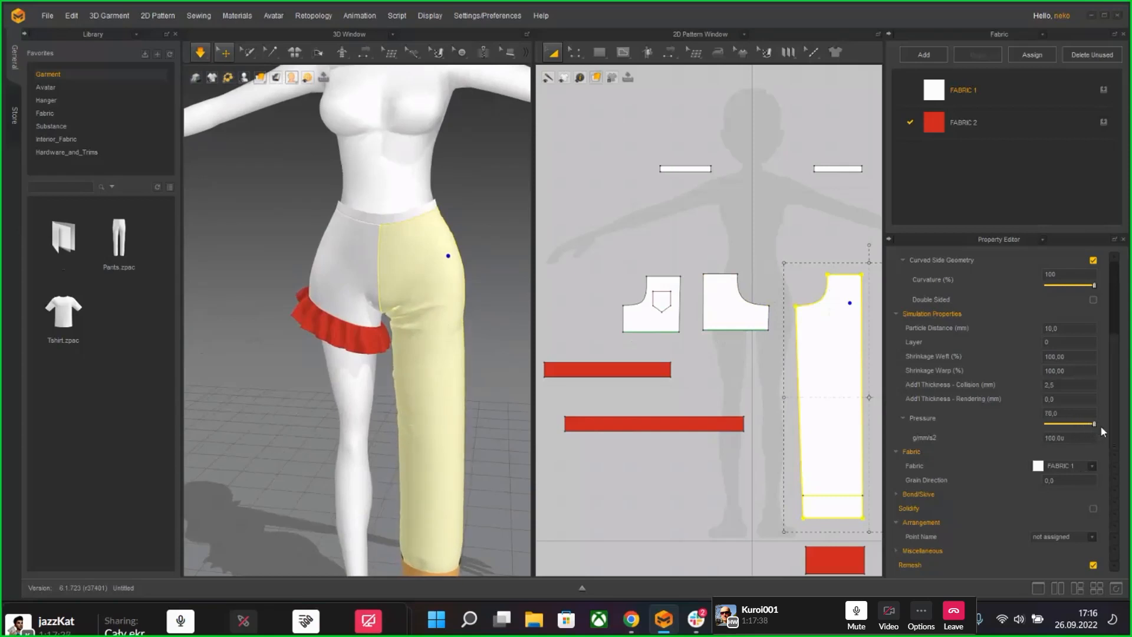
{"action": "key", "text": "space"}
{"action": "middle_click_drag", "start_coordinate": [476, 488], "coordinate": [475, 391]}
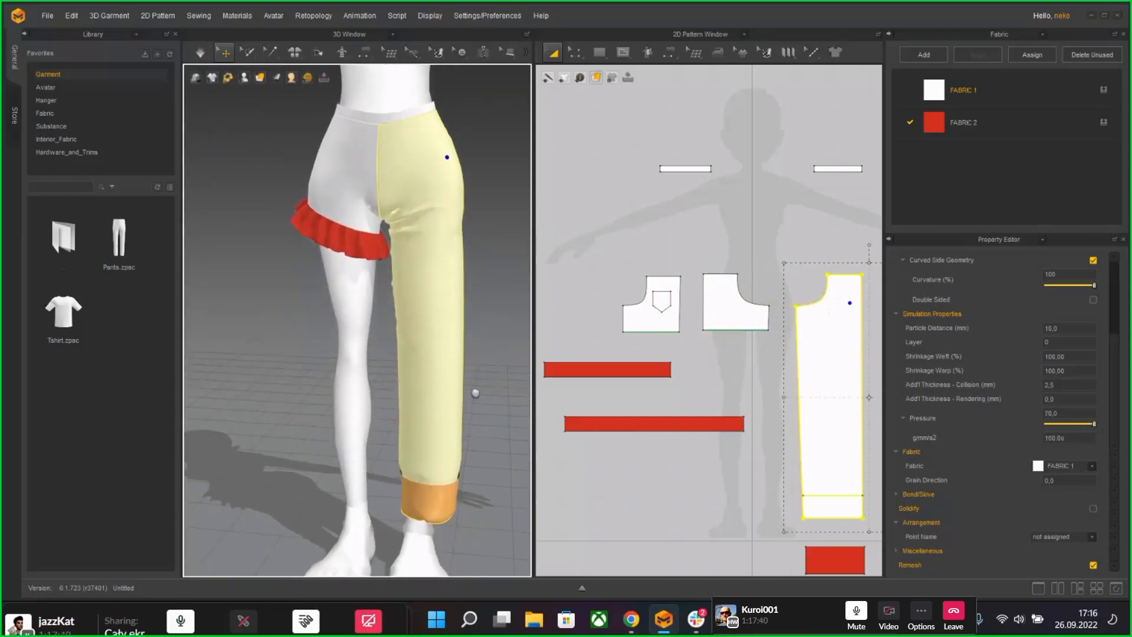
{"action": "mouse_move", "coordinate": [475, 392]}
{"action": "right_mouse_down"}
{"action": "mouse_move", "coordinate": [237, 402]}
{"action": "mouse_move", "coordinate": [466, 401]}
{"action": "mouse_move", "coordinate": [495, 389]}
{"action": "right_mouse_up"}
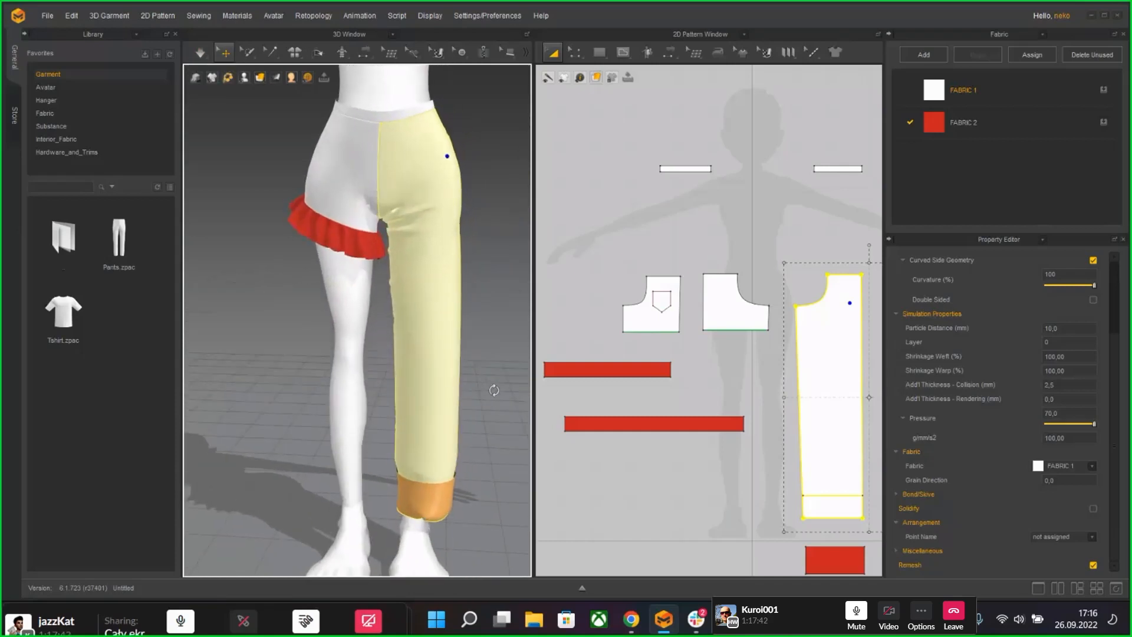
Step: Try varying the full-length front leg panel's pressure between positive and negative values, ending at -70, with simulation running
{"action": "key", "text": "space"}
{"action": "left_click_drag", "start_coordinate": [1095, 425], "coordinate": [1049, 429]}
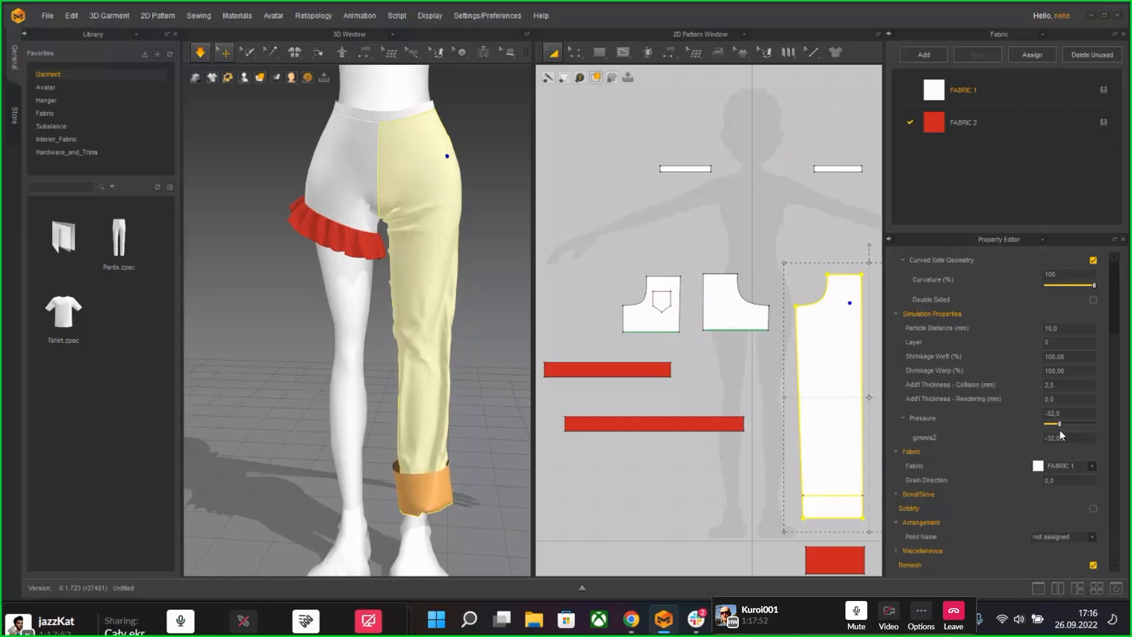
{"action": "left_click_drag", "start_coordinate": [1066, 429], "coordinate": [1055, 429]}
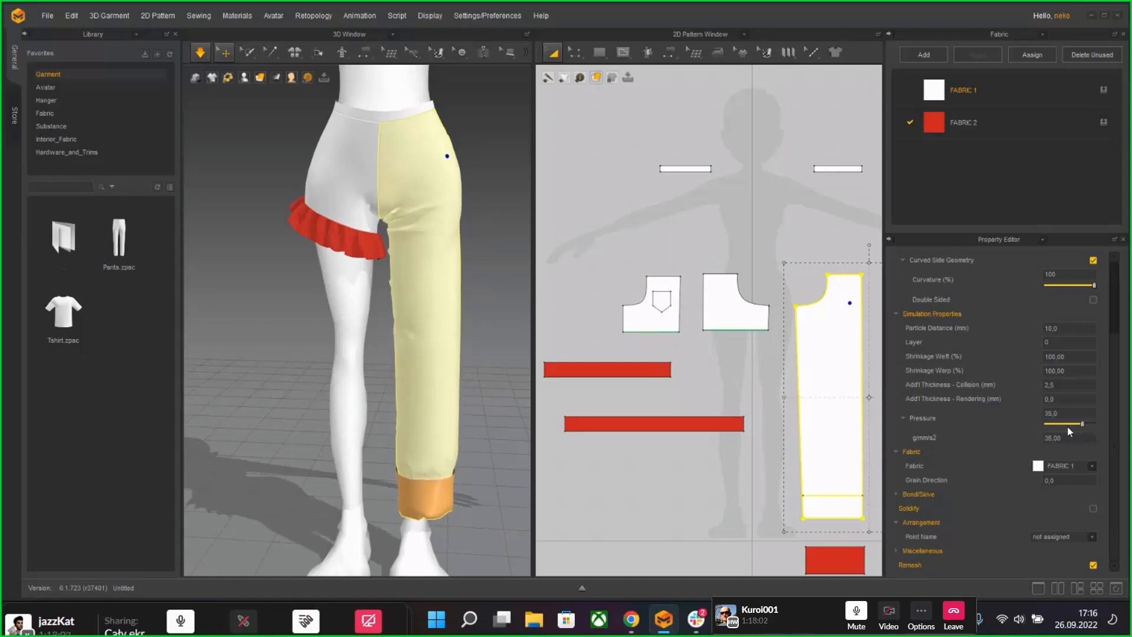
{"action": "left_click_drag", "start_coordinate": [1067, 426], "coordinate": [1041, 428]}
{"action": "key", "text": "space"}
{"action": "right_click_drag", "start_coordinate": [483, 382], "coordinate": [489, 359]}
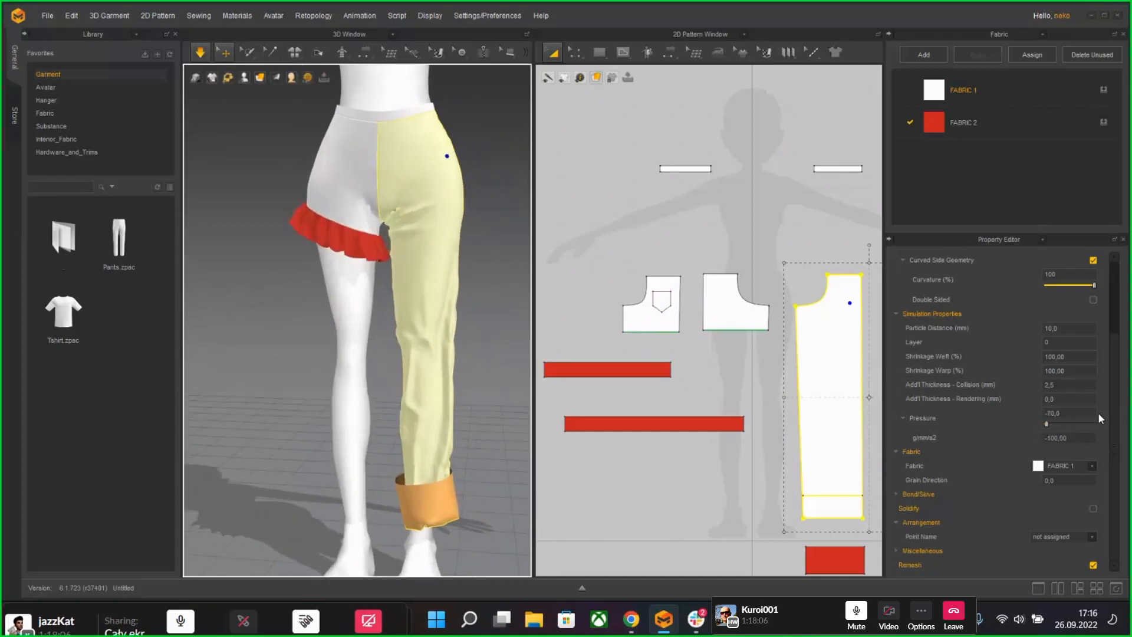
Step: Reset the full-length front leg panel's pressure to 0, check the front panels' settings, and clear the selection
{"action": "left_click_drag", "start_coordinate": [1088, 414], "coordinate": [948, 414]}
{"action": "type", "text": "0"}
{"action": "key", "text": "Return"}
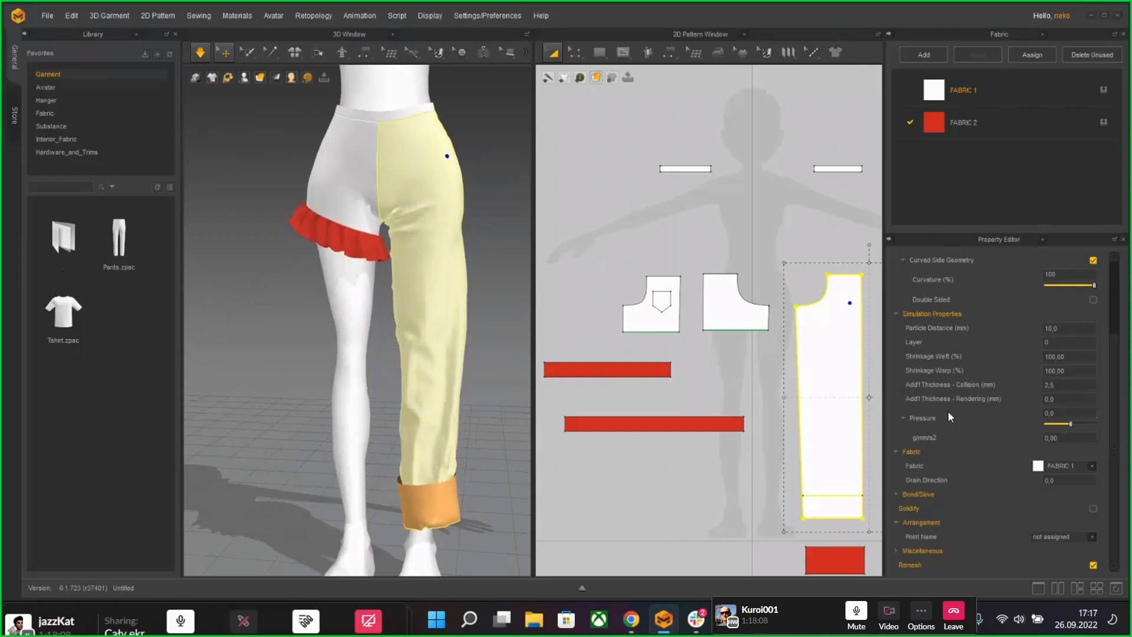
{"action": "left_click", "coordinate": [343, 163]}
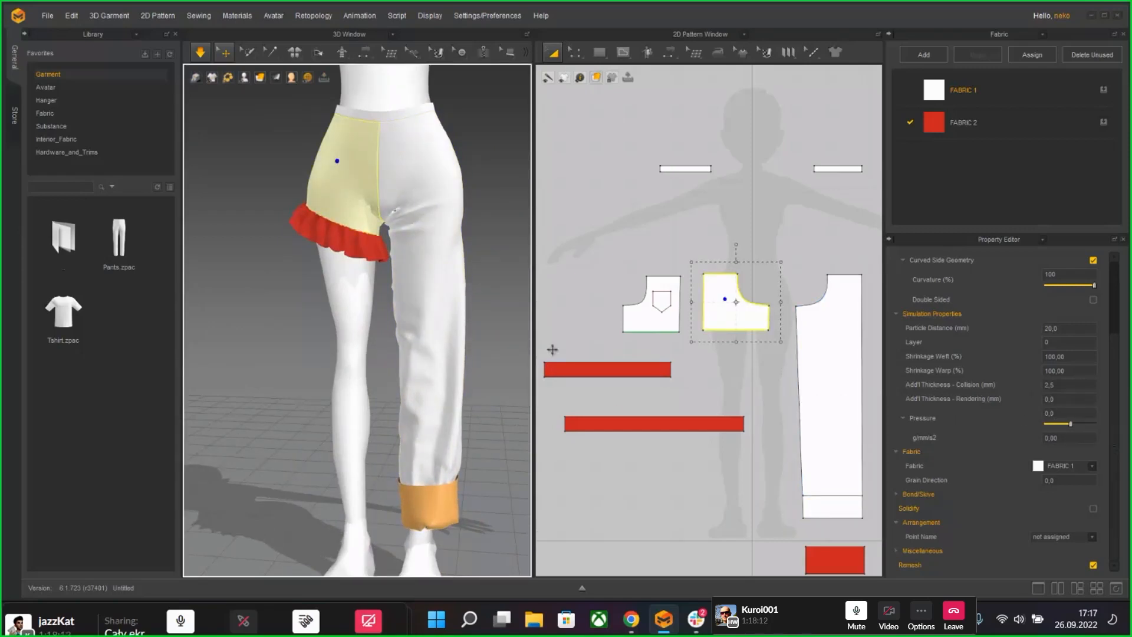
{"action": "left_click", "coordinate": [449, 316]}
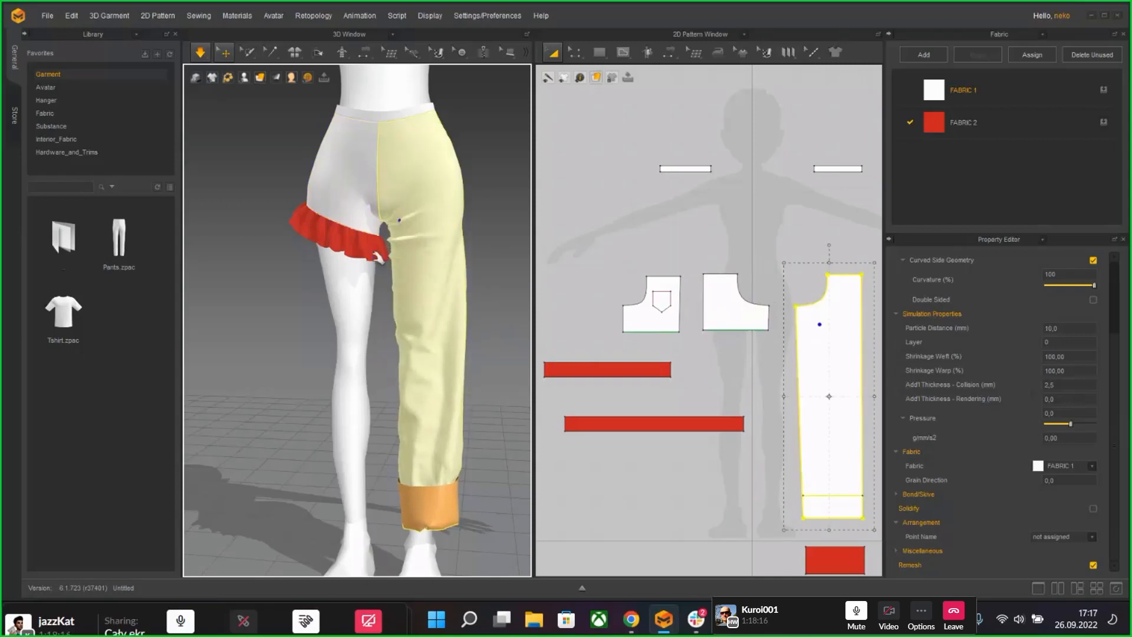
{"action": "left_click", "coordinate": [260, 309]}
{"action": "right_click_drag", "start_coordinate": [267, 313], "coordinate": [273, 308]}
{"action": "scroll", "coordinate": [454, 502], "scroll_direction": "down", "scroll_amount": 3}
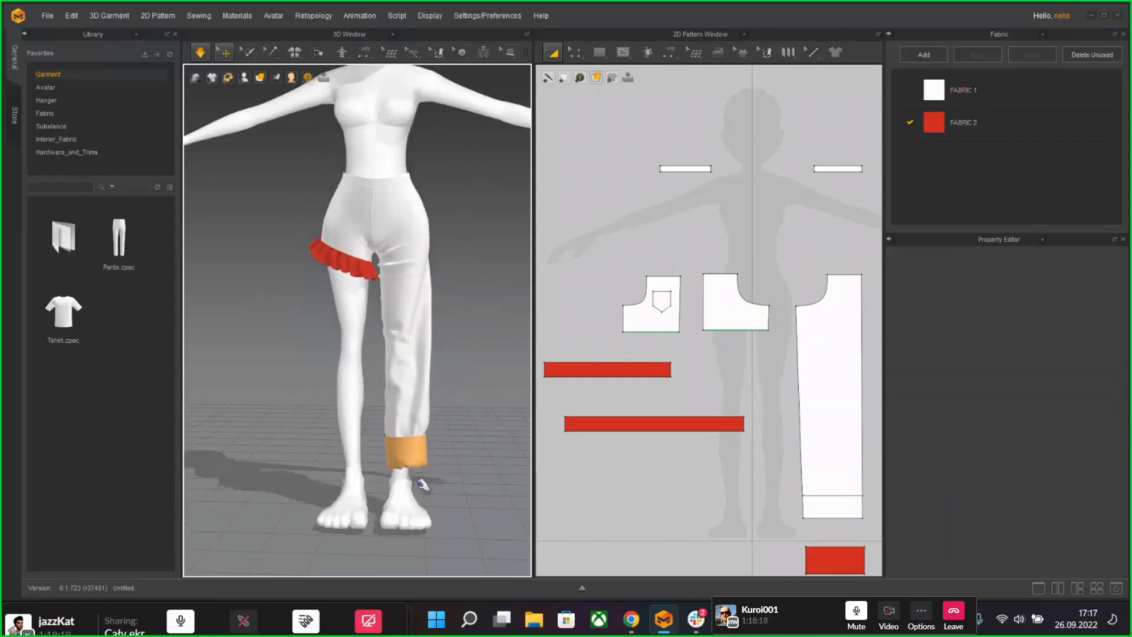
Step: Unstrengthen the cuff pieces at the ankle of the full-length trouser leg
{"action": "left_click", "coordinate": [415, 462]}
{"action": "right_click_drag", "start_coordinate": [415, 462], "coordinate": [411, 456]}
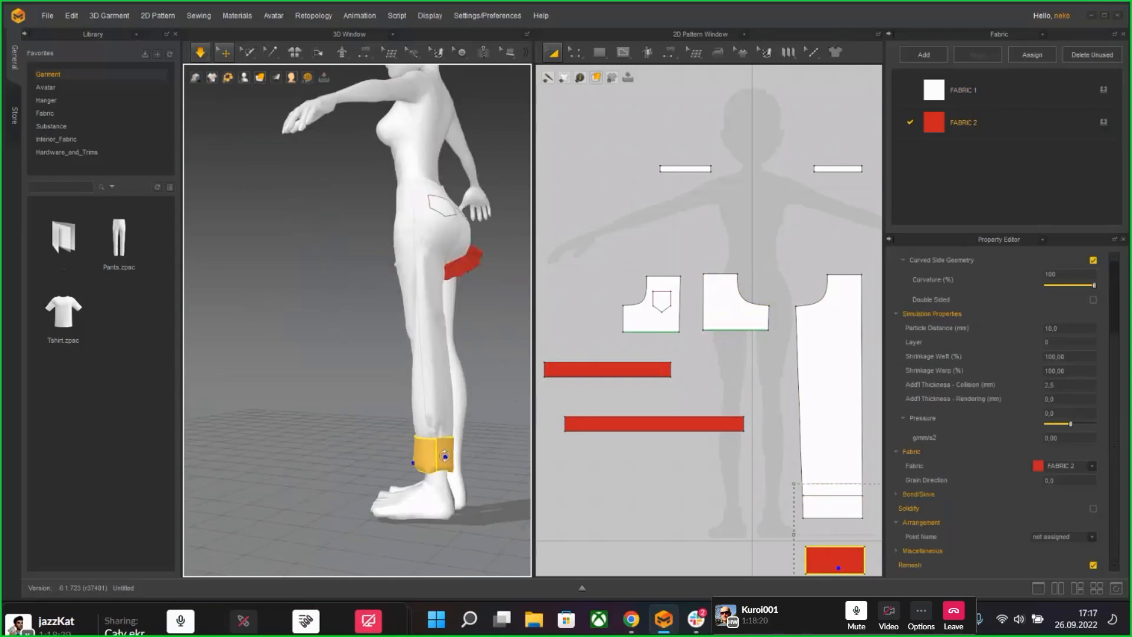
{"action": "right_click", "coordinate": [449, 460]}
{"action": "mouse_move", "coordinate": [532, 224]}
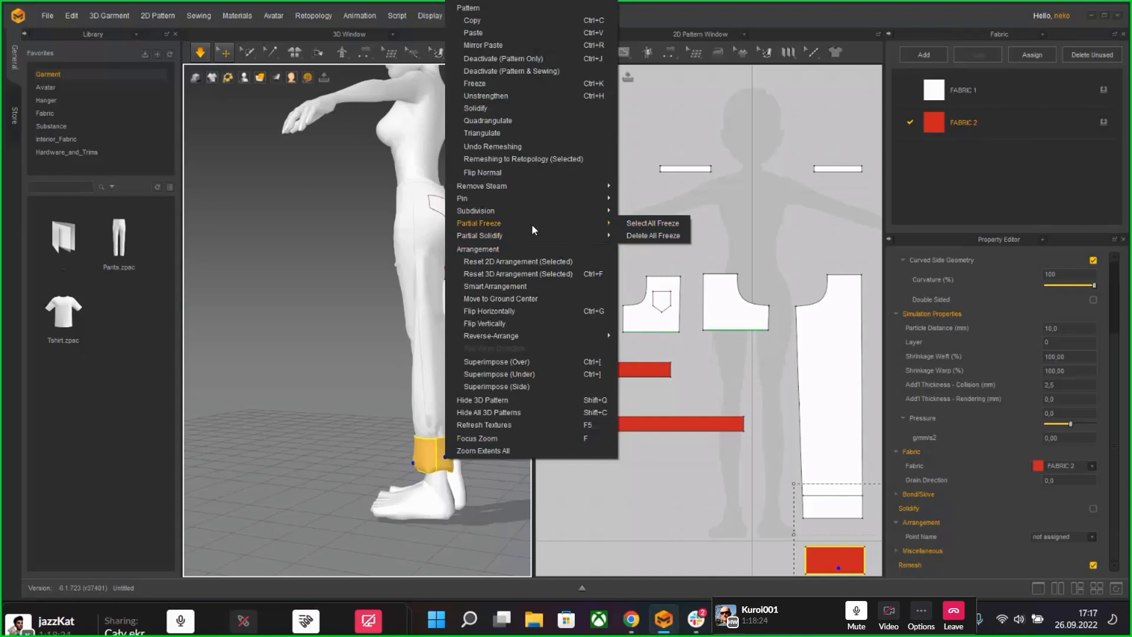
{"action": "left_click", "coordinate": [500, 91]}
{"action": "right_click_drag", "start_coordinate": [400, 342], "coordinate": [438, 344]}
{"action": "scroll", "coordinate": [388, 484], "scroll_direction": "down", "scroll_amount": 3}
{"action": "middle_click_drag", "start_coordinate": [402, 502], "coordinate": [406, 364]}
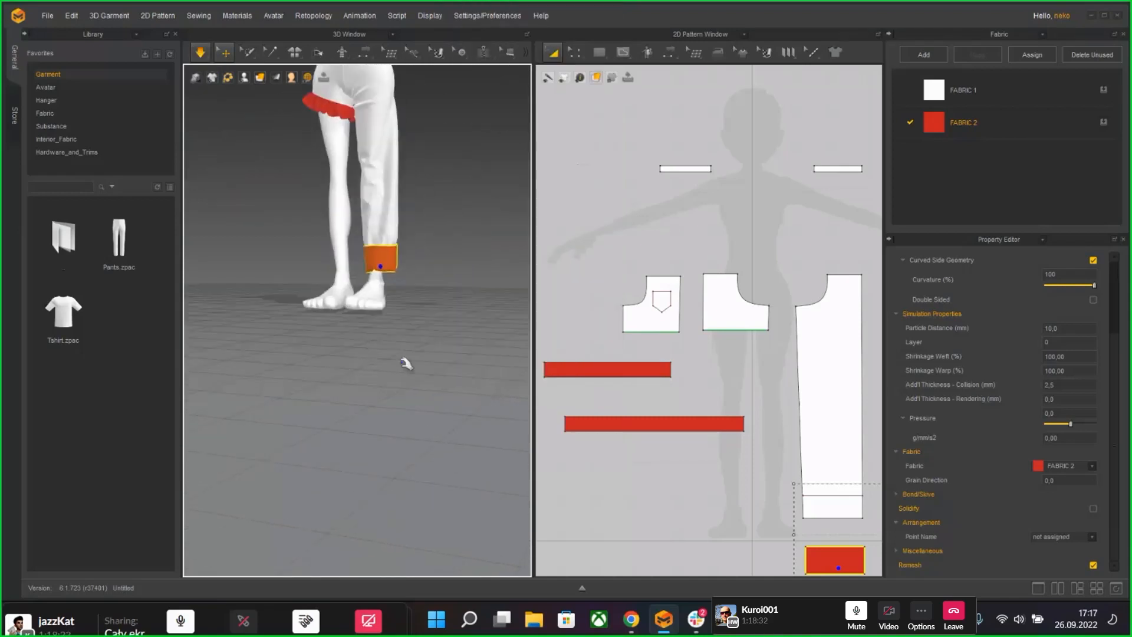
Step: Draw a large square pattern in empty 2D space beside the trouser pieces, away from the short leg's panels
{"action": "scroll", "coordinate": [712, 422], "scroll_direction": "down", "scroll_amount": 8}
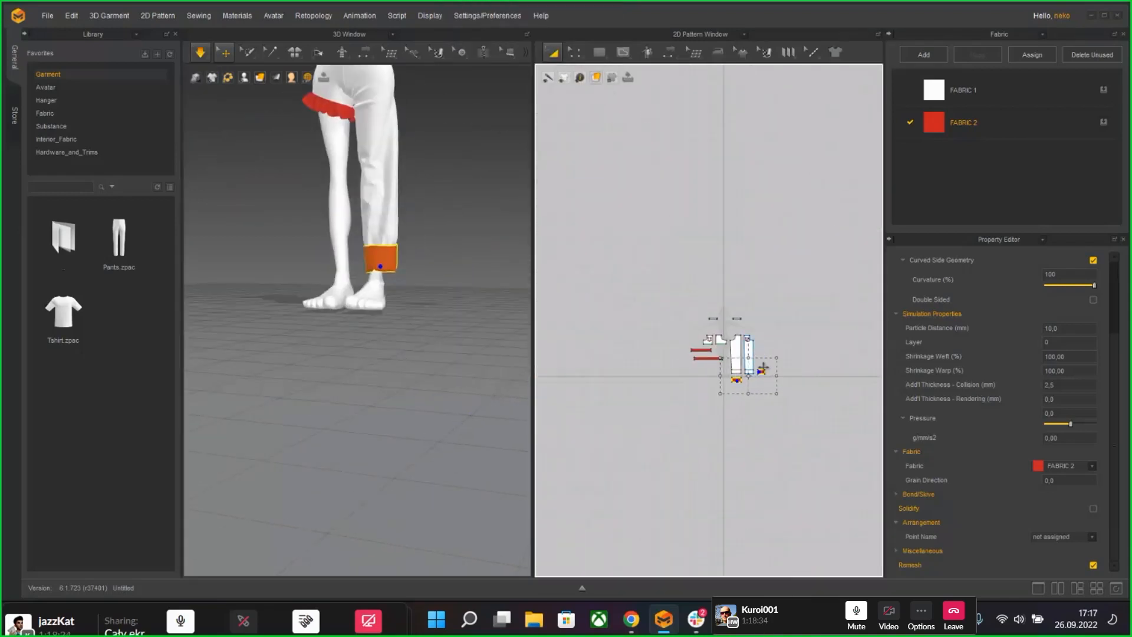
{"action": "right_click_drag", "start_coordinate": [458, 299], "coordinate": [346, 404]}
{"action": "left_click", "coordinate": [604, 55]}
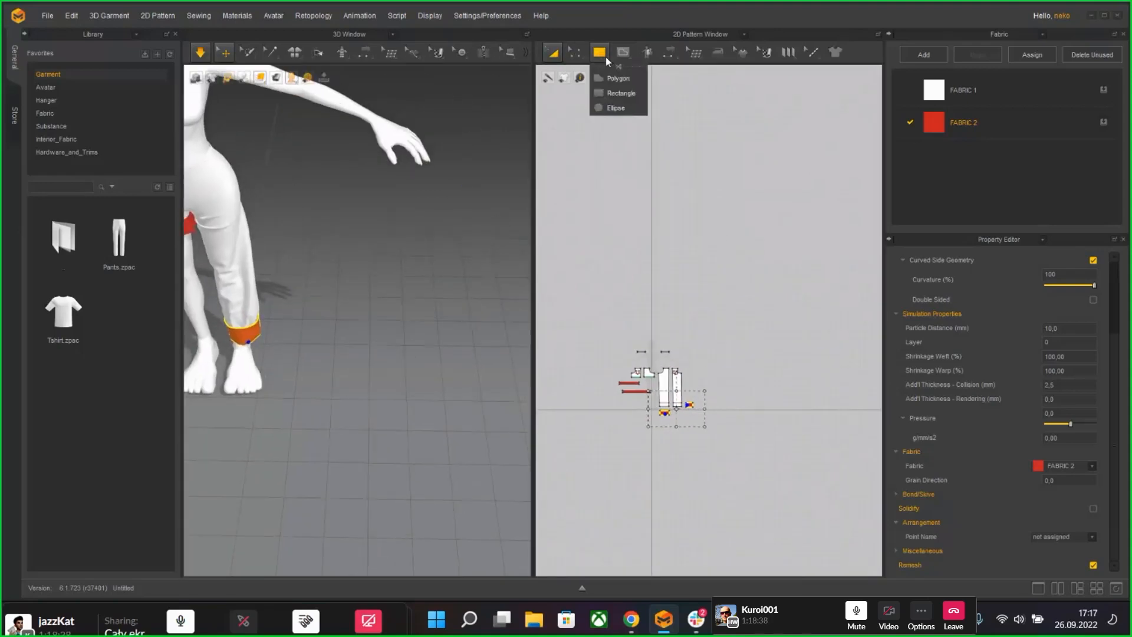
{"action": "left_click", "coordinate": [616, 93]}
{"action": "left_click", "coordinate": [380, 373]}
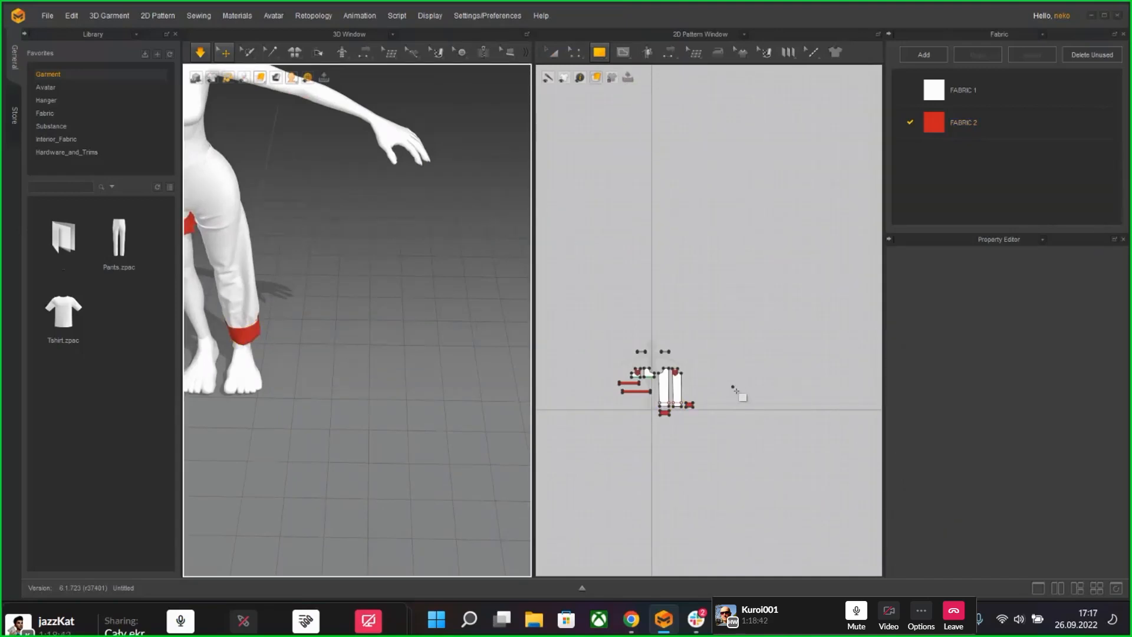
{"action": "left_click_drag", "start_coordinate": [733, 386], "coordinate": [781, 434]}
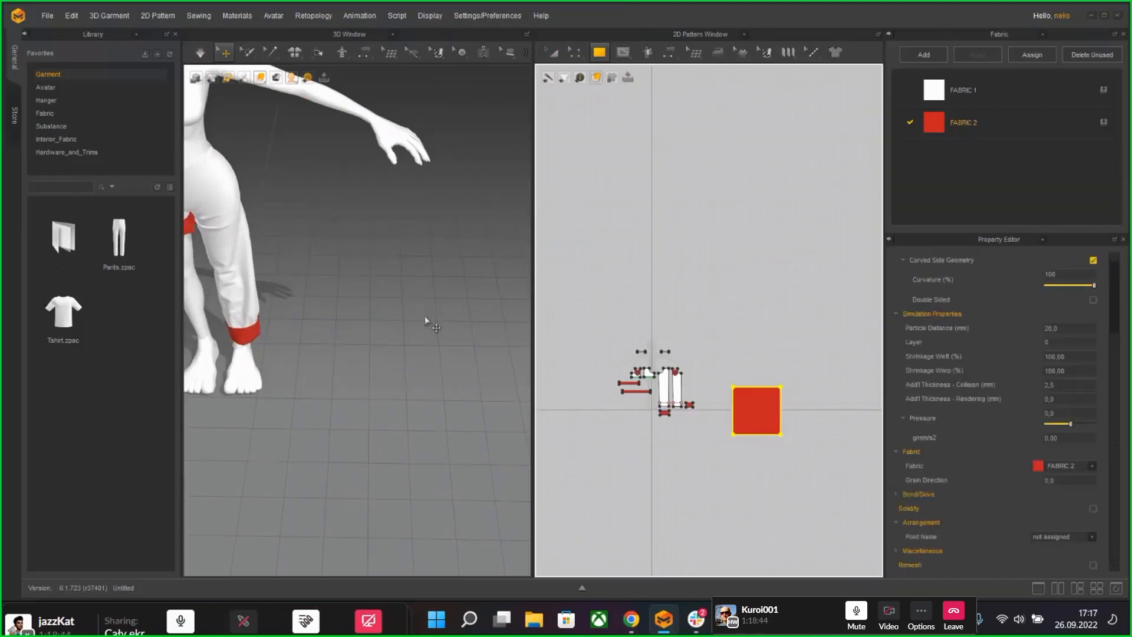
Step: Rotate the new square pattern in 3D so it lies flat, parallel to the floor beside the avatar
{"action": "scroll", "coordinate": [425, 321], "scroll_direction": "down", "scroll_amount": 4}
{"action": "middle_click_drag", "start_coordinate": [386, 340], "coordinate": [206, 348]}
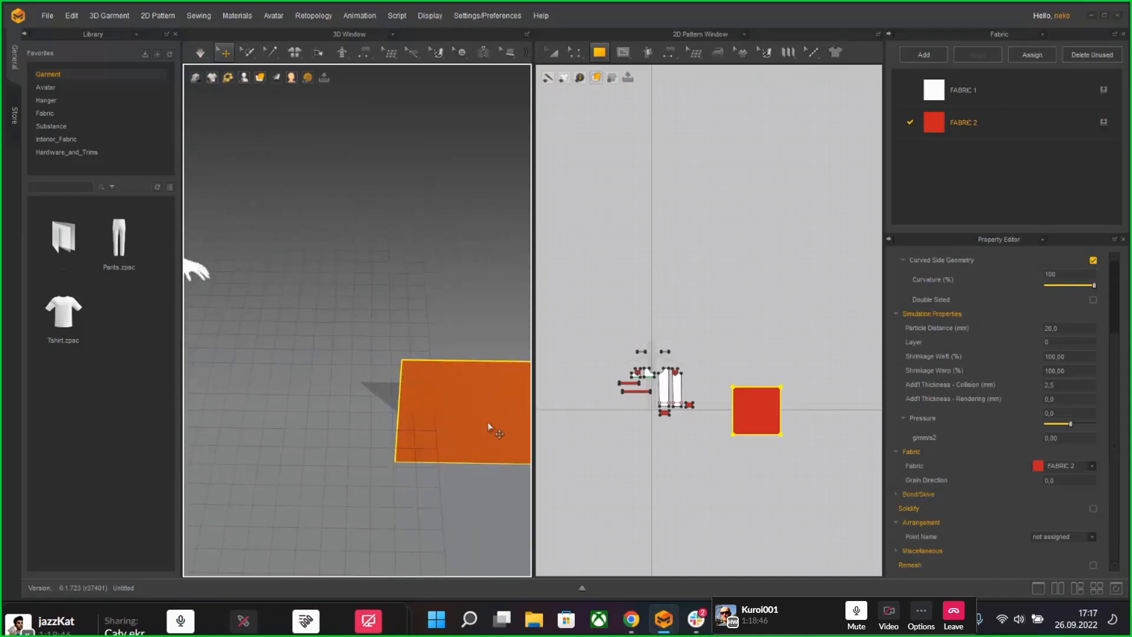
{"action": "right_click_drag", "start_coordinate": [488, 425], "coordinate": [337, 334]}
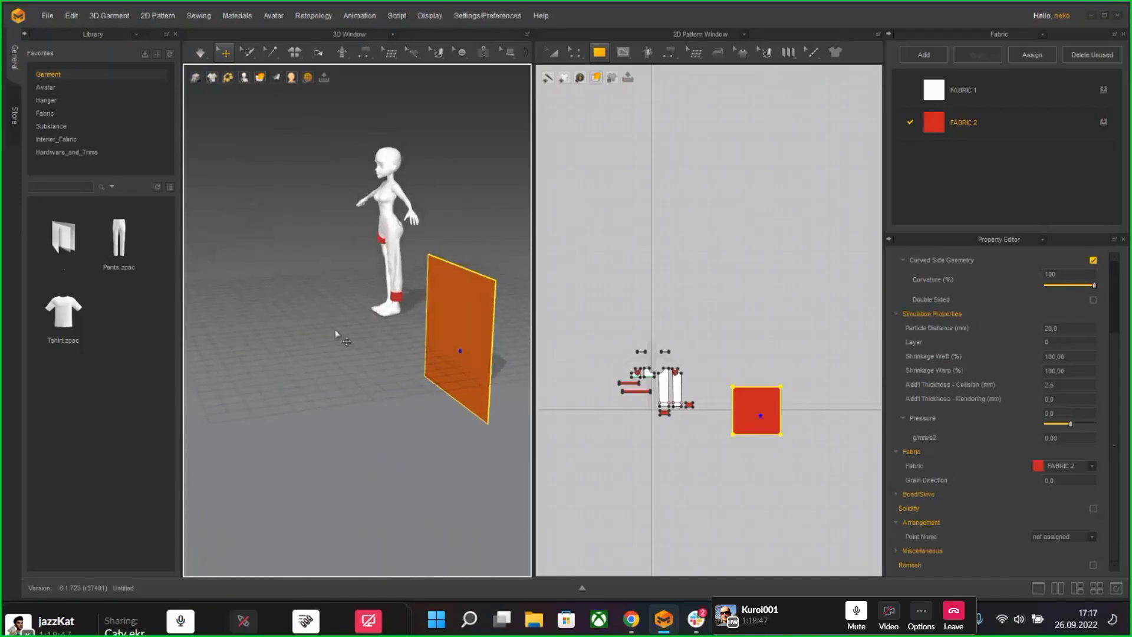
{"action": "left_click", "coordinate": [473, 319]}
{"action": "left_click_drag", "start_coordinate": [514, 330], "coordinate": [495, 255]}
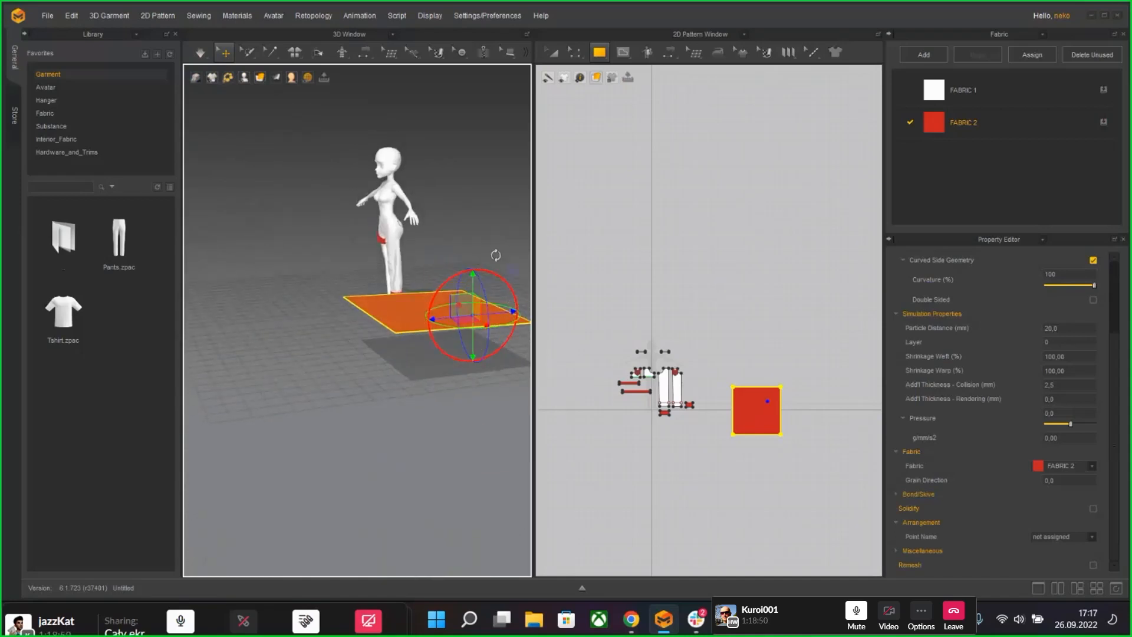
{"action": "right_click_drag", "start_coordinate": [393, 372], "coordinate": [455, 352]}
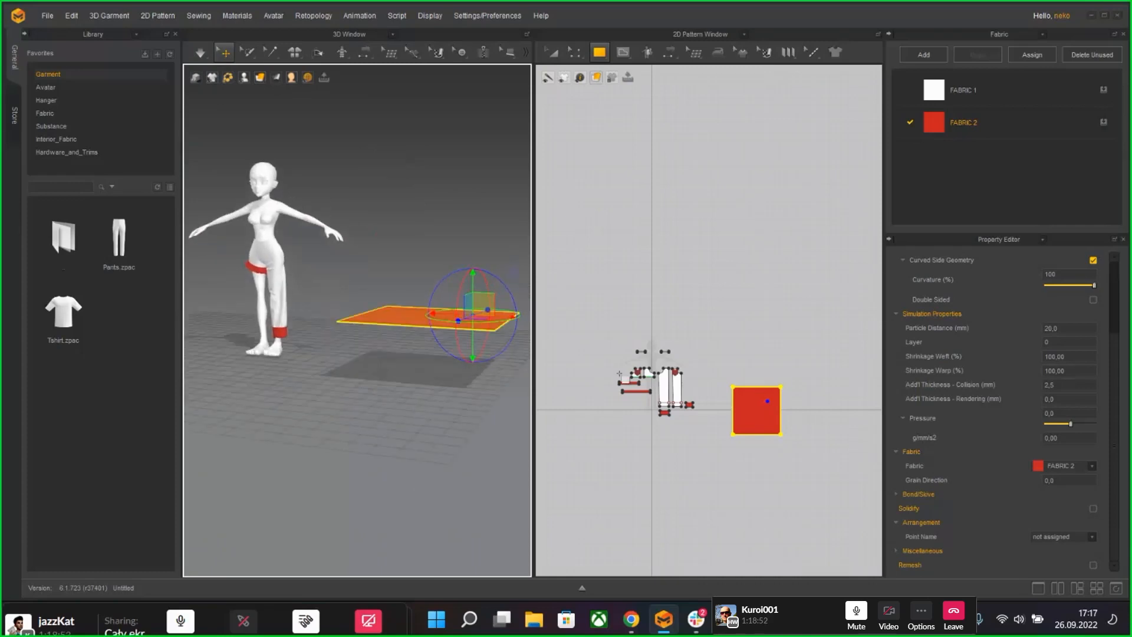
Step: Duplicate the square pattern and place the copy beneath the original in 3D
{"action": "key", "text": "ctrl+c"}
{"action": "key", "text": "ctrl+v"}
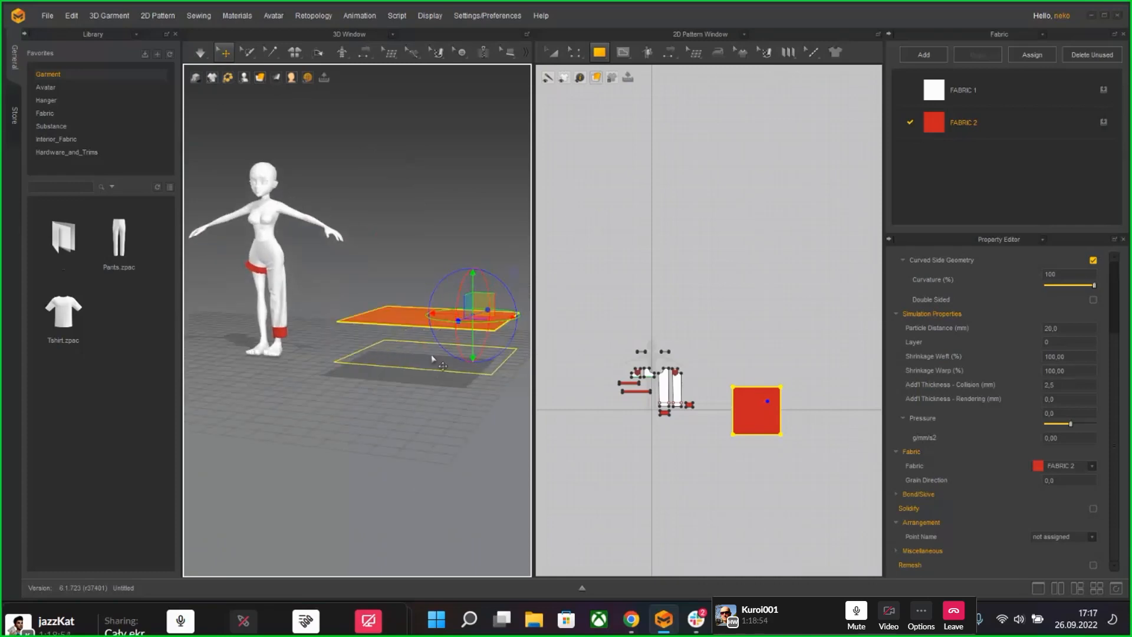
{"action": "left_click", "coordinate": [427, 357]}
{"action": "mouse_move", "coordinate": [426, 356]}
{"action": "right_mouse_down"}
{"action": "mouse_move", "coordinate": [551, 331]}
{"action": "mouse_move", "coordinate": [497, 256]}
{"action": "mouse_move", "coordinate": [436, 349]}
{"action": "right_mouse_up"}
Step: Rotate the copied square in 3D until it lies horizontally, parallel to the floor
{"action": "mouse_move", "coordinate": [441, 329]}
{"action": "left_mouse_down"}
{"action": "mouse_move", "coordinate": [440, 440]}
{"action": "mouse_move", "coordinate": [480, 359]}
{"action": "mouse_move", "coordinate": [580, 221]}
{"action": "mouse_move", "coordinate": [325, 247]}
{"action": "mouse_move", "coordinate": [426, 260]}
{"action": "mouse_move", "coordinate": [439, 345]}
{"action": "left_mouse_up"}
{"action": "right_click_drag", "start_coordinate": [404, 322], "coordinate": [451, 322]}
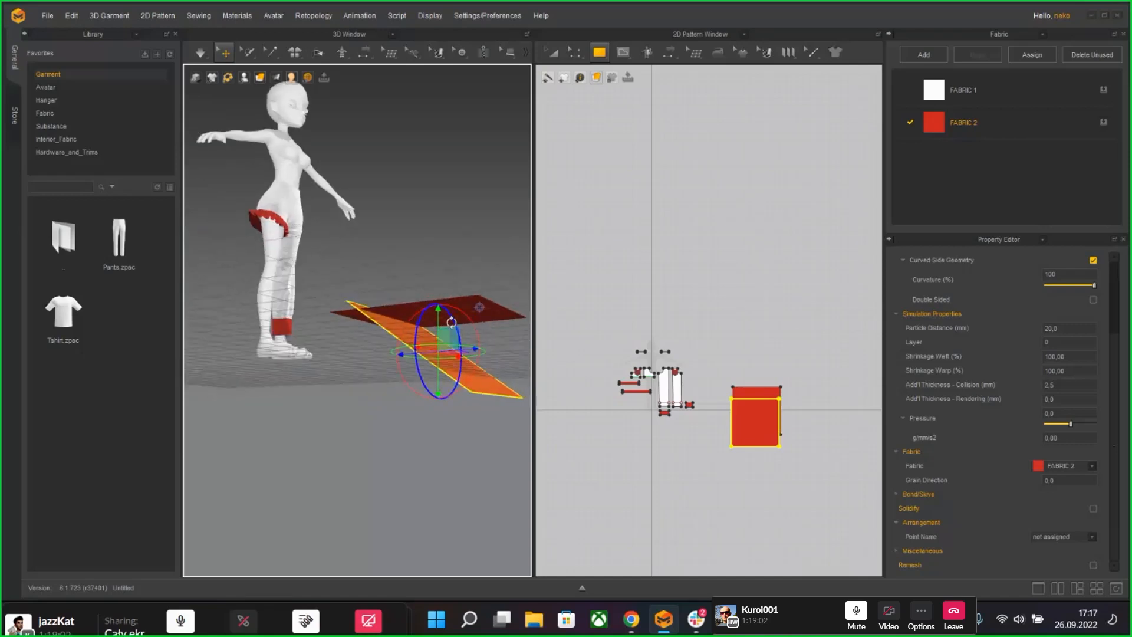
{"action": "left_click_drag", "start_coordinate": [452, 318], "coordinate": [463, 343]}
{"action": "key", "text": "ctrl+z"}
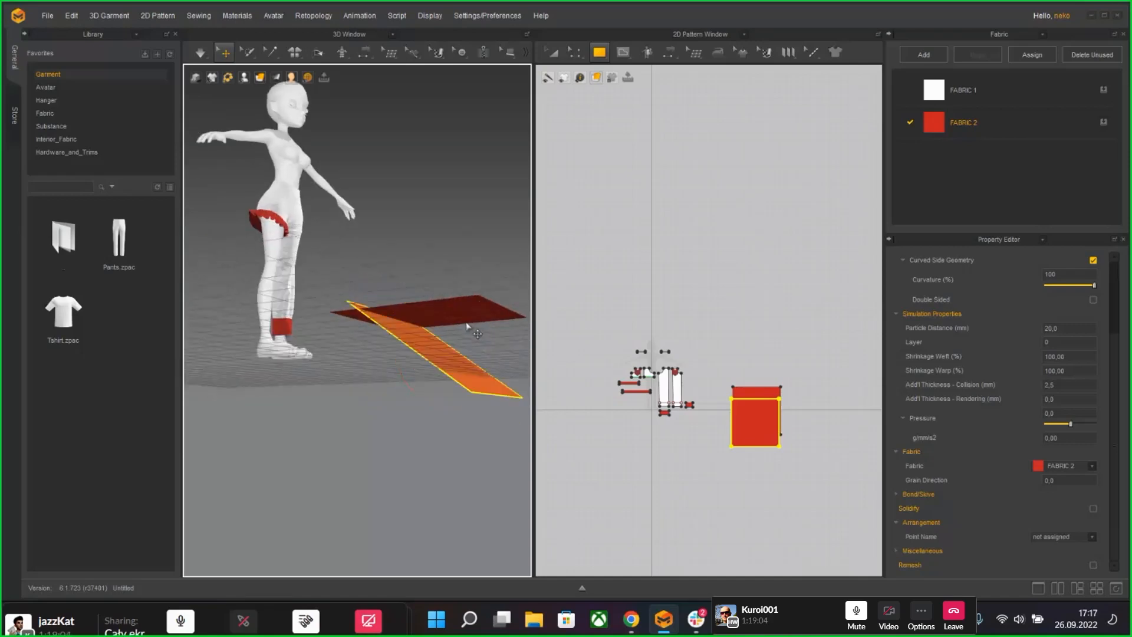
{"action": "left_click", "coordinate": [436, 353]}
{"action": "right_click_drag", "start_coordinate": [442, 331], "coordinate": [444, 337]}
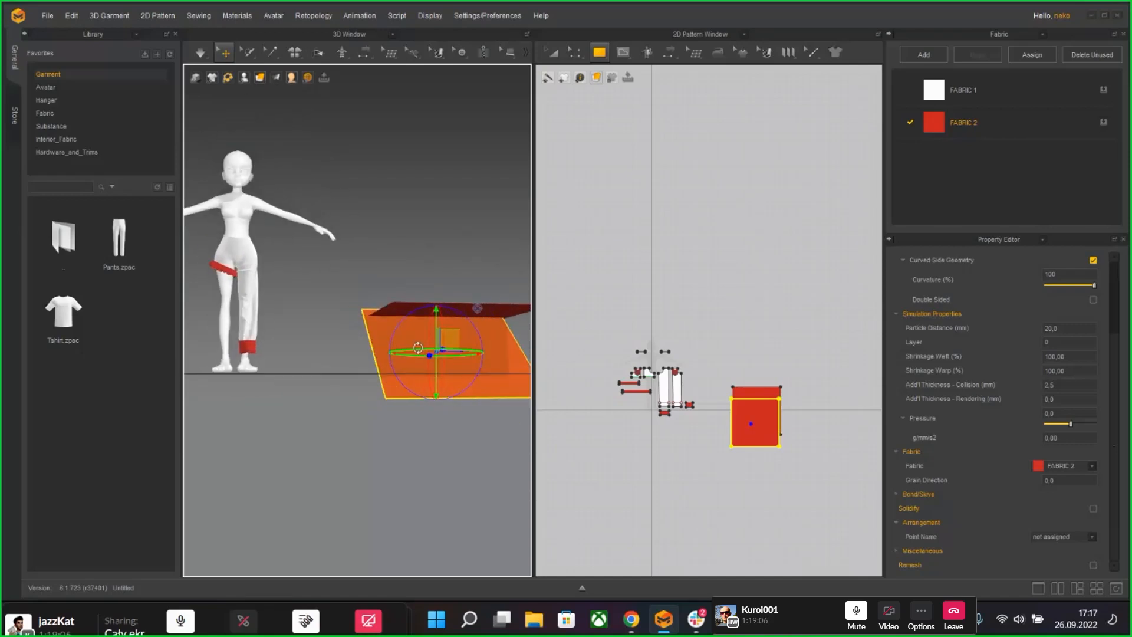
{"action": "left_click_drag", "start_coordinate": [444, 337], "coordinate": [442, 348]}
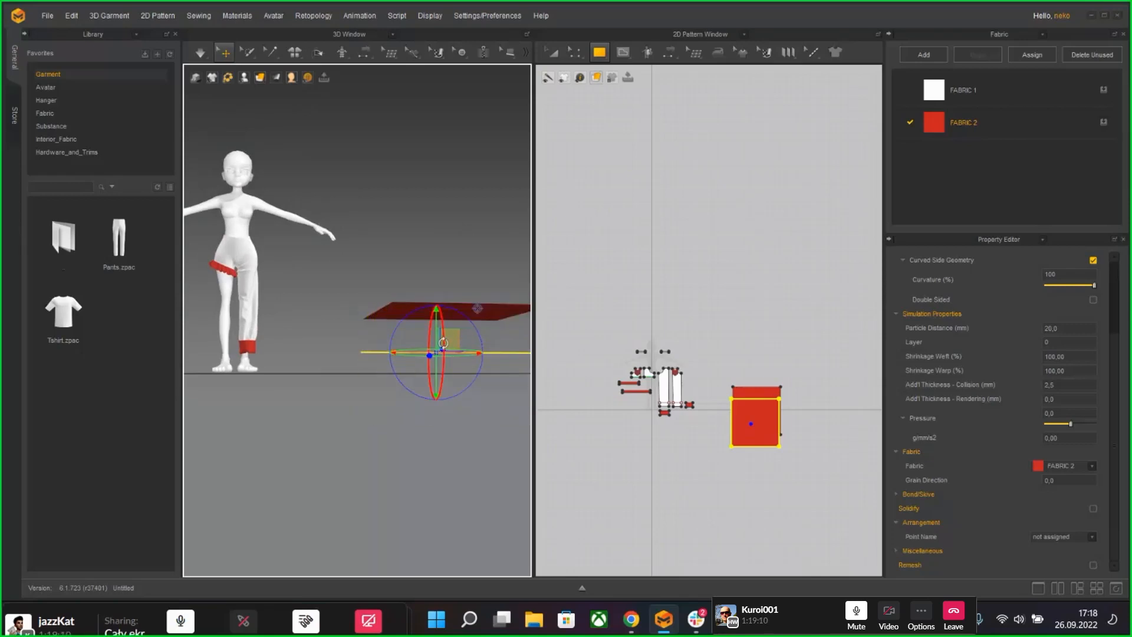
Step: Slide the copied square sideways in 3D to line it up under the original square
{"action": "middle_click_drag", "start_coordinate": [446, 322], "coordinate": [401, 332]}
{"action": "right_click_drag", "start_coordinate": [400, 332], "coordinate": [263, 322]}
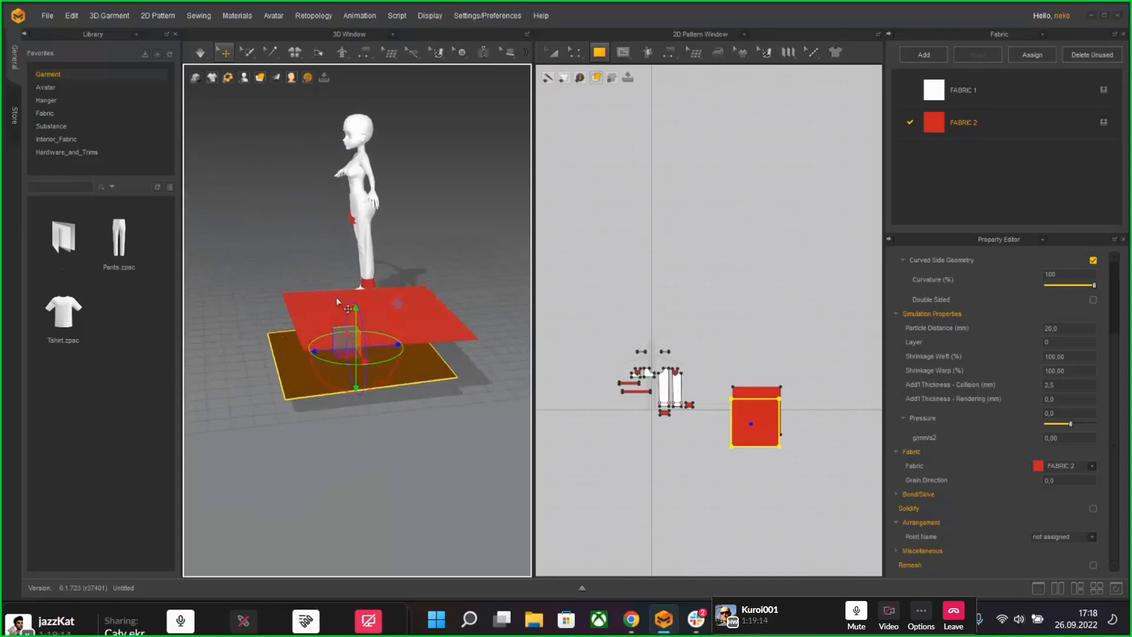
{"action": "left_click_drag", "start_coordinate": [376, 349], "coordinate": [403, 347]}
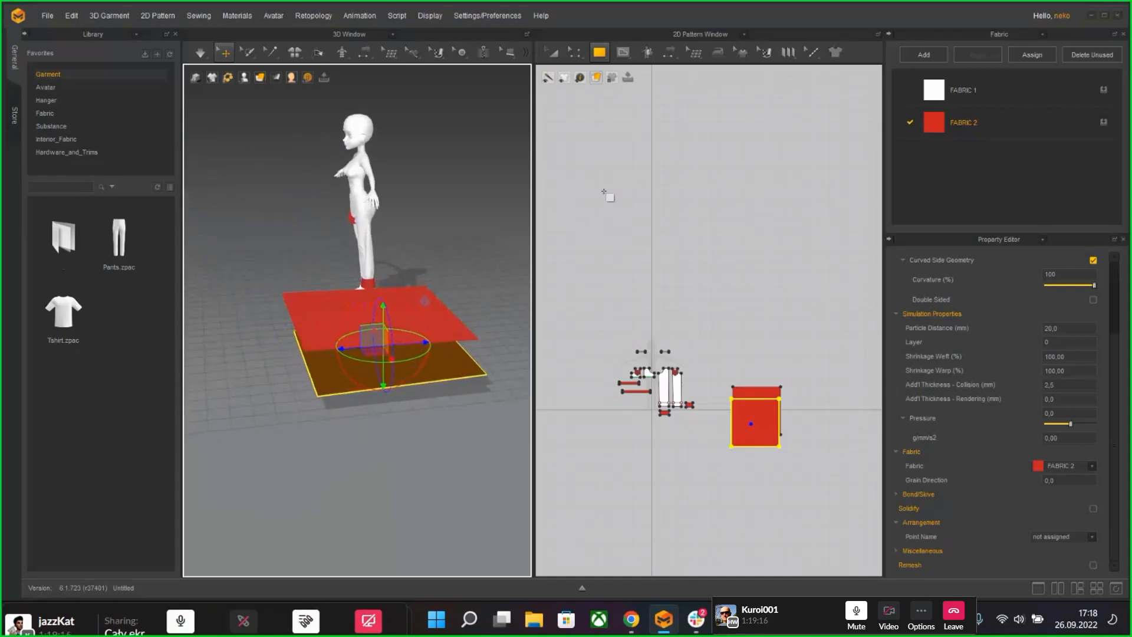
Step: Try to sew the edges of the two stacked squares together with Segment Sewing in the 2D and 3D views
{"action": "left_click", "coordinate": [668, 59]}
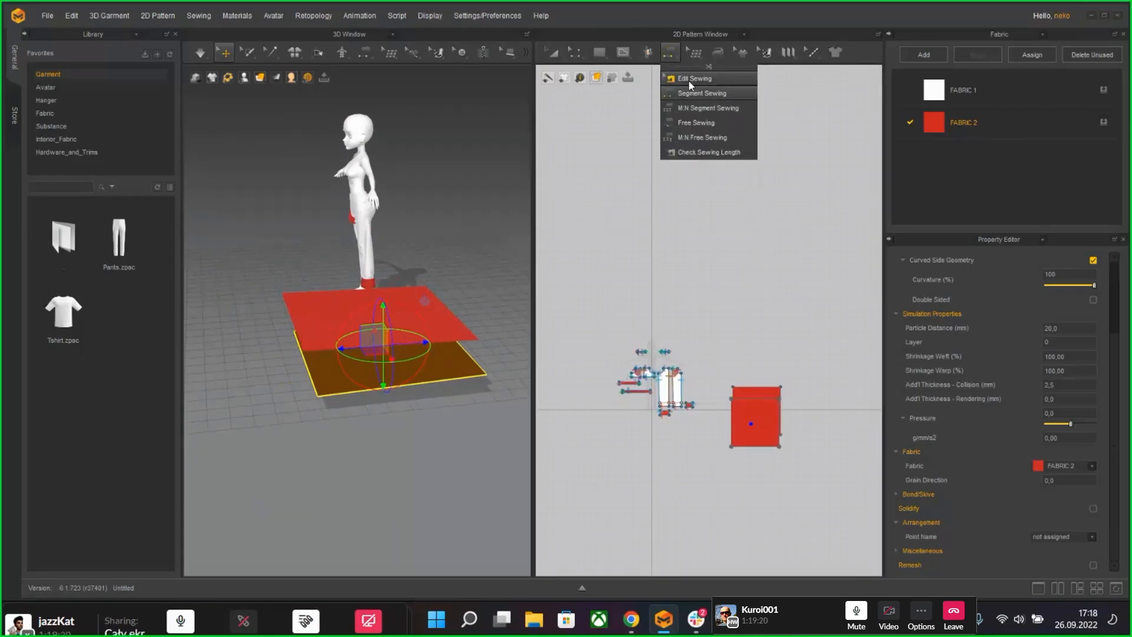
{"action": "right_click", "coordinate": [800, 358]}
{"action": "left_click", "coordinate": [825, 388]}
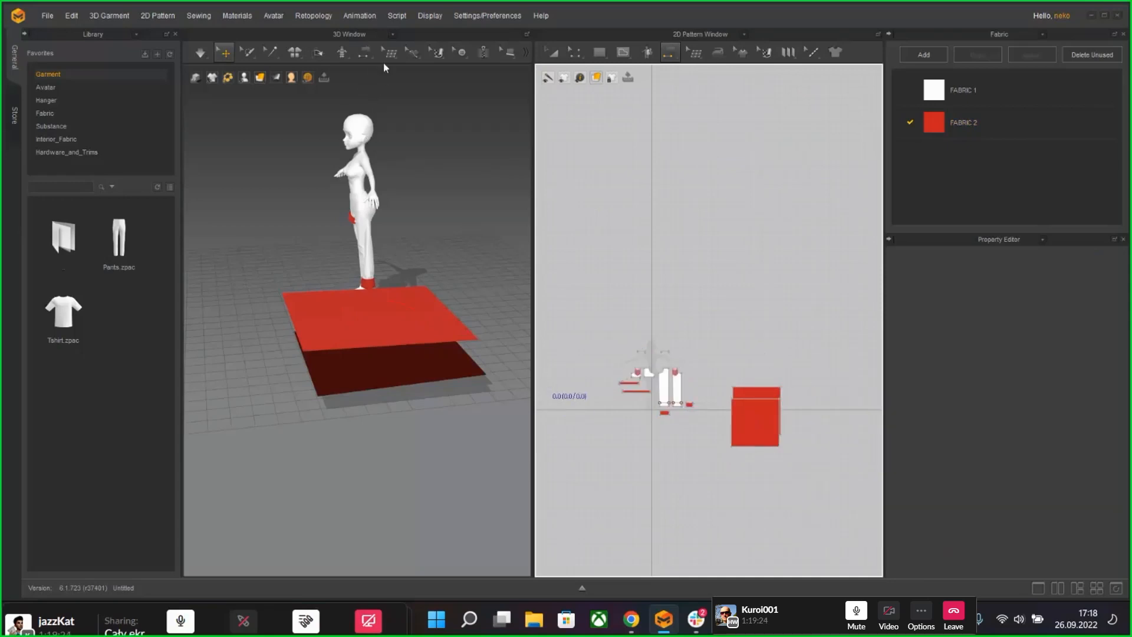
{"action": "left_click", "coordinate": [366, 54]}
{"action": "left_click", "coordinate": [392, 94]}
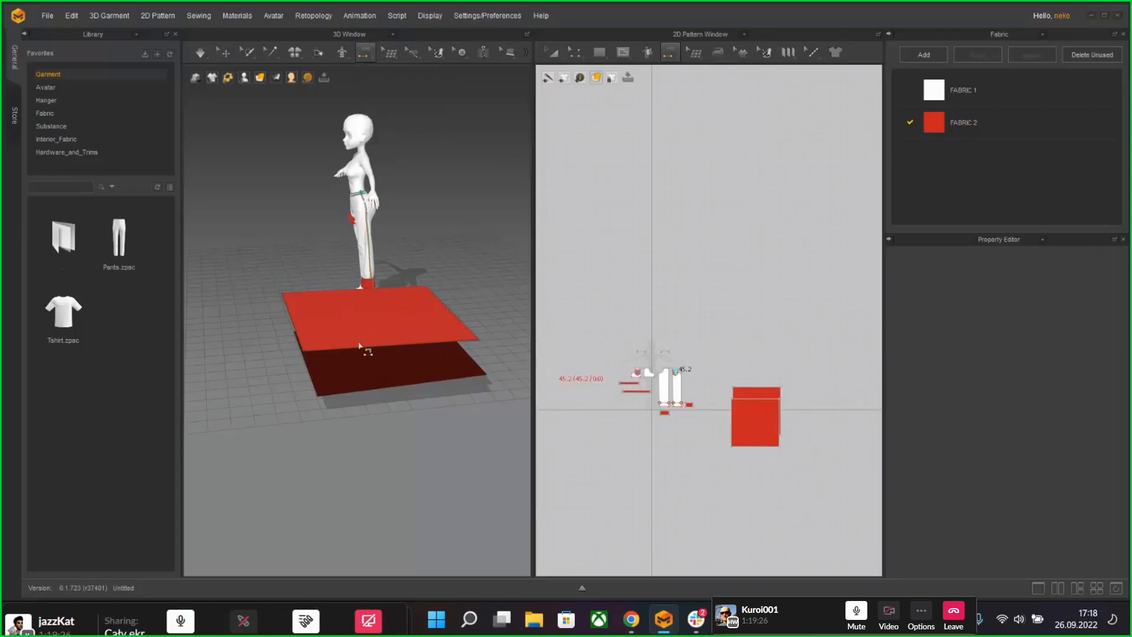
{"action": "right_click_drag", "start_coordinate": [313, 375], "coordinate": [377, 322]}
{"action": "left_click", "coordinate": [362, 56]}
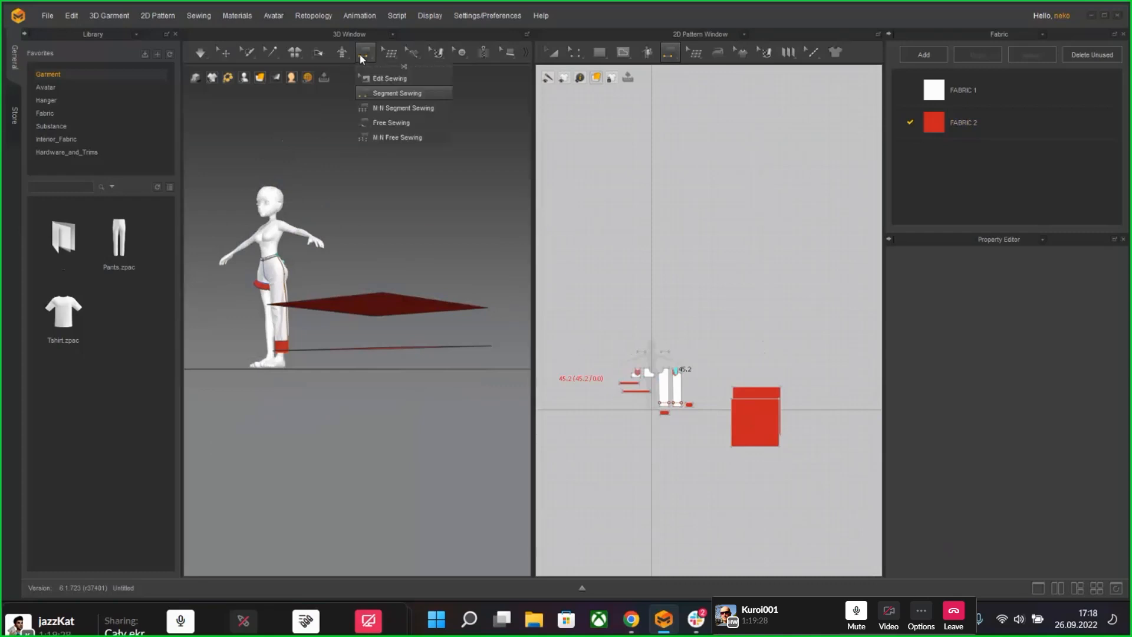
{"action": "left_click", "coordinate": [390, 97]}
{"action": "right_click_drag", "start_coordinate": [424, 199], "coordinate": [428, 244]}
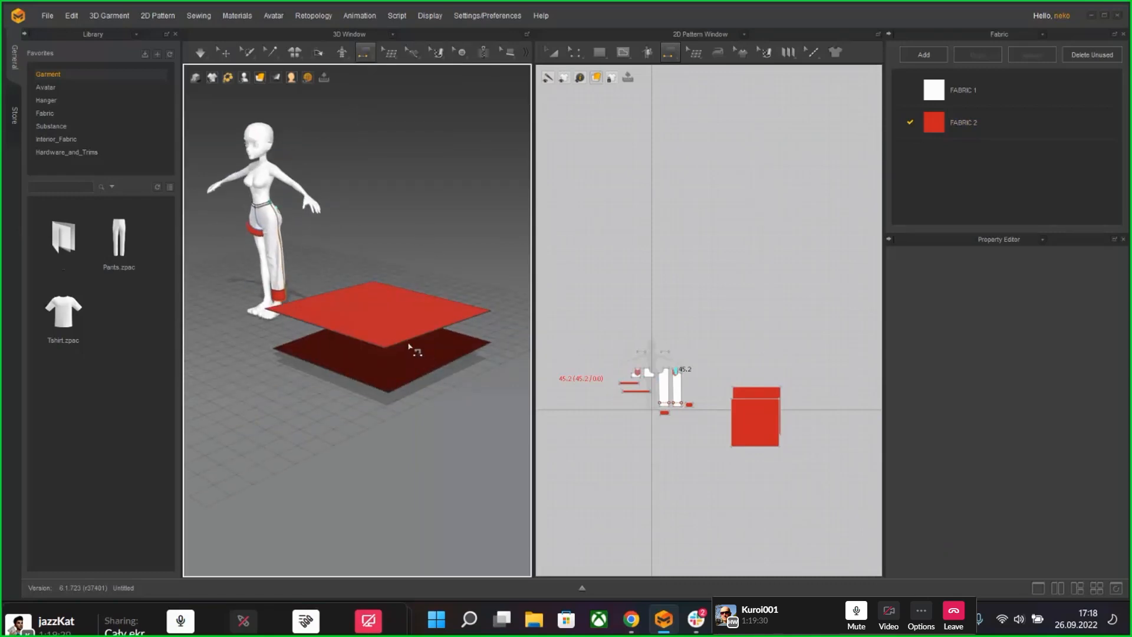
{"action": "right_click_drag", "start_coordinate": [416, 384], "coordinate": [403, 262]}
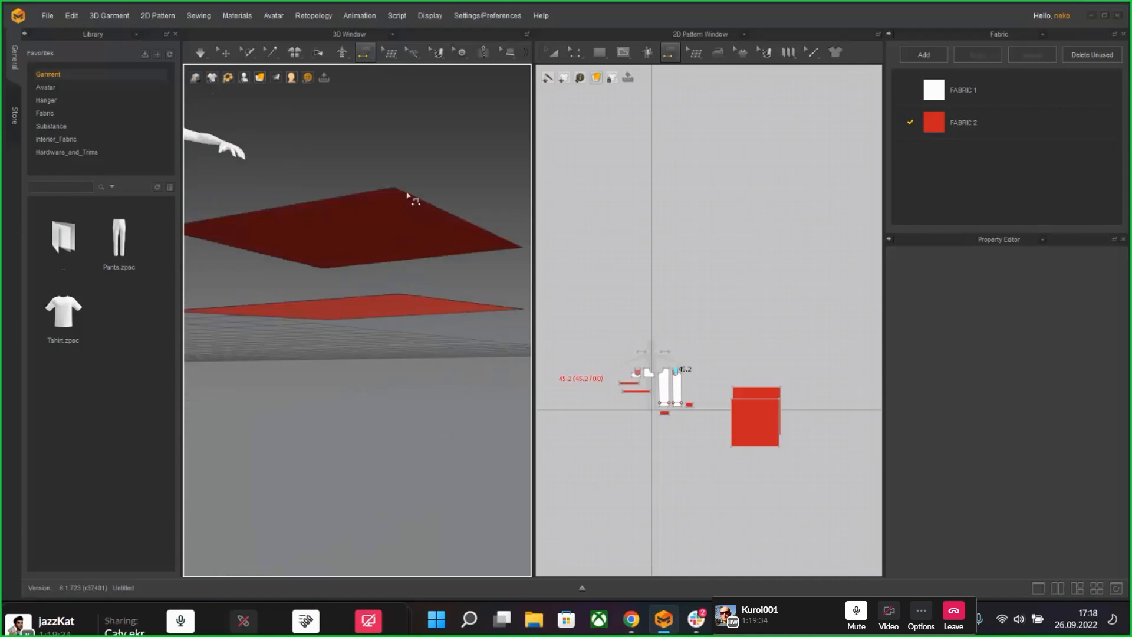
{"action": "right_click_drag", "start_coordinate": [411, 201], "coordinate": [416, 207]}
{"action": "left_click", "coordinate": [364, 53]}
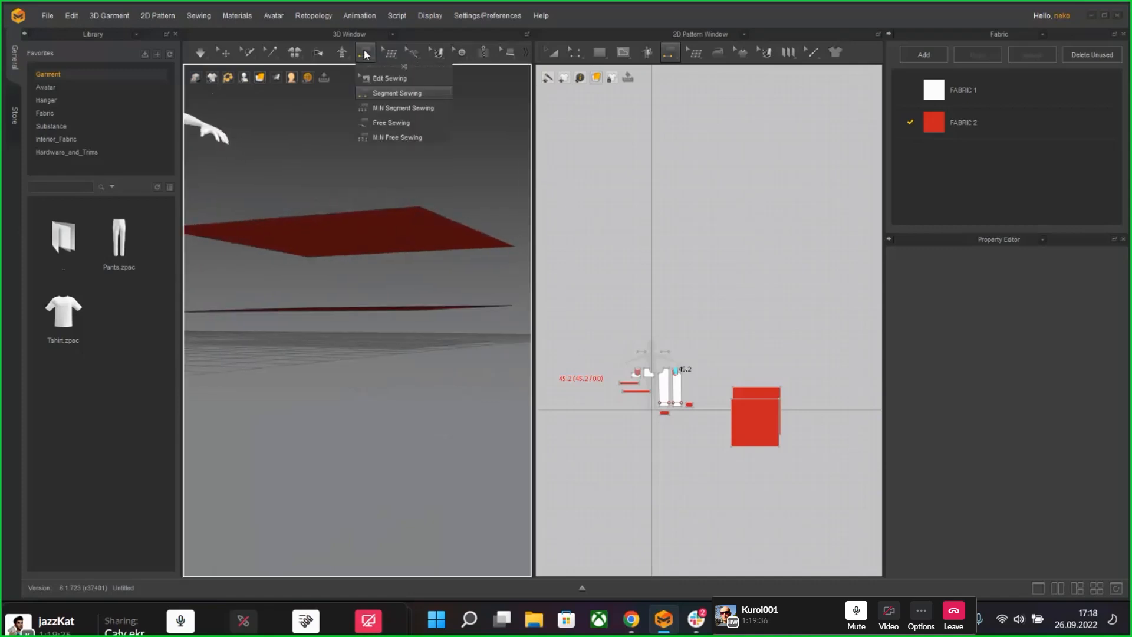
{"action": "left_click", "coordinate": [390, 79]}
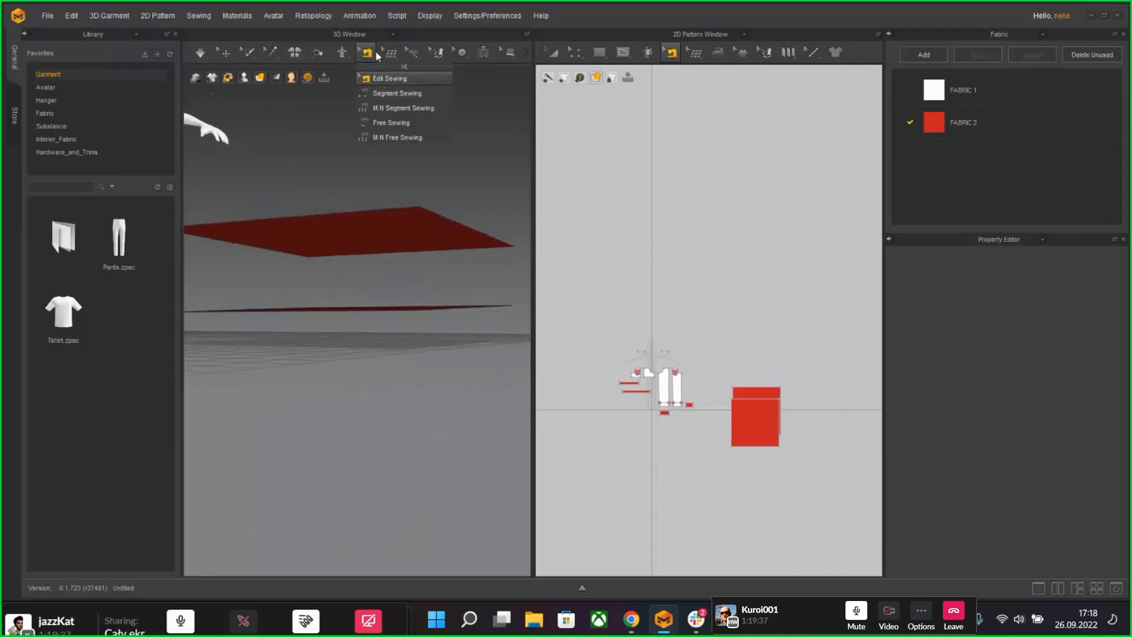
{"action": "left_click", "coordinate": [389, 93]}
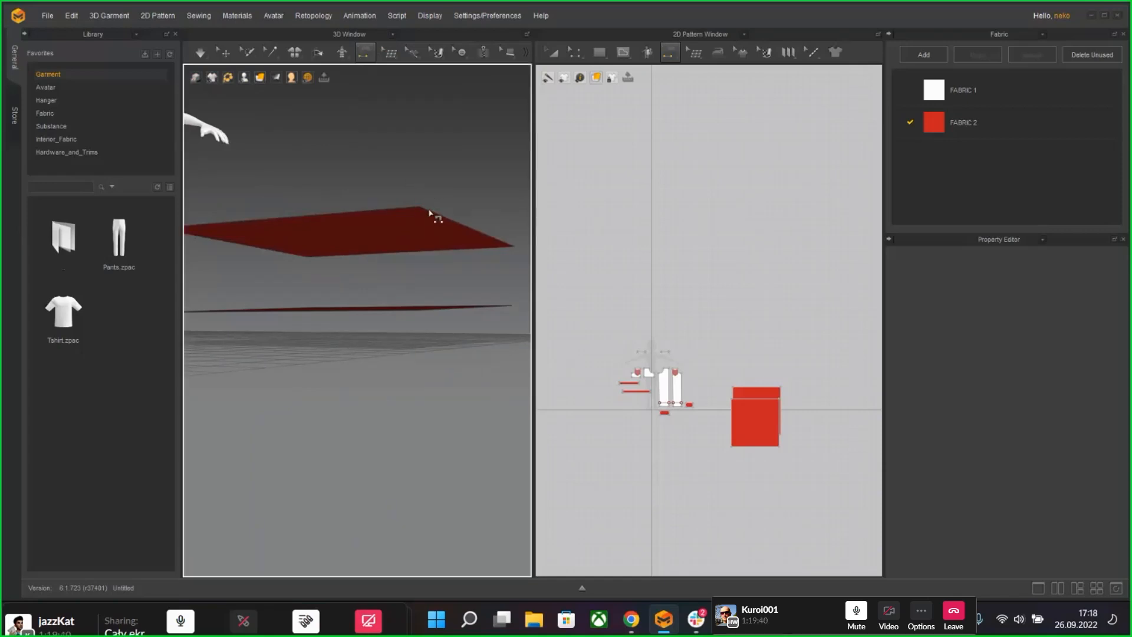
Step: Try to select the overlapping squares in the 2D layout, running the simulation briefly and undoing it
{"action": "key", "text": "a"}
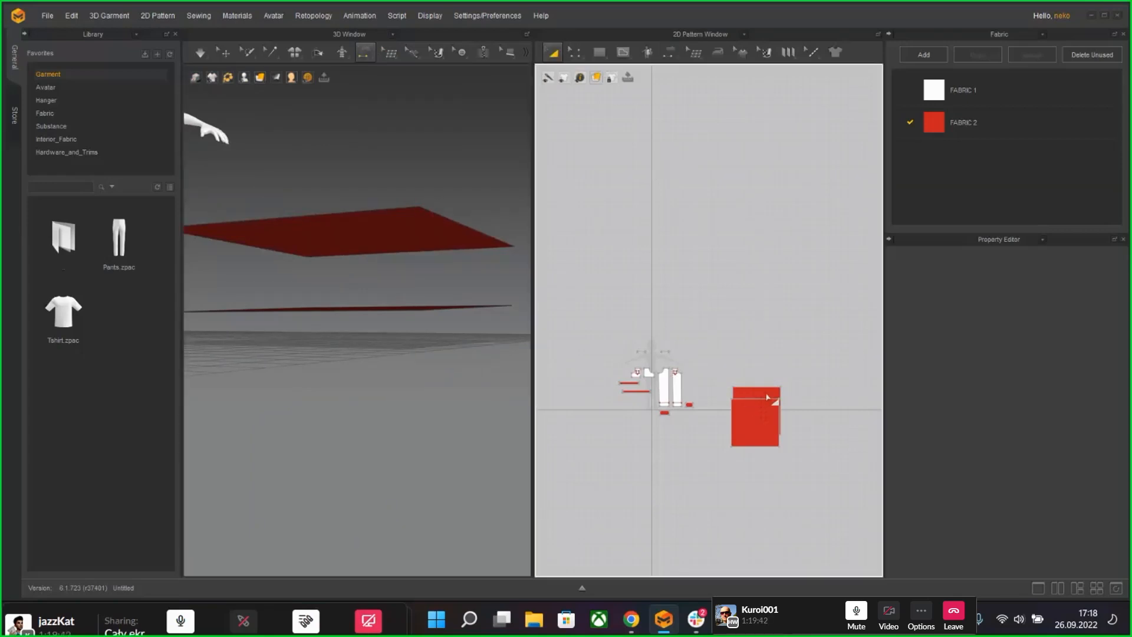
{"action": "right_click", "coordinate": [769, 336]}
{"action": "left_click", "coordinate": [709, 234]}
{"action": "right_click", "coordinate": [711, 268]}
{"action": "left_click", "coordinate": [663, 257]}
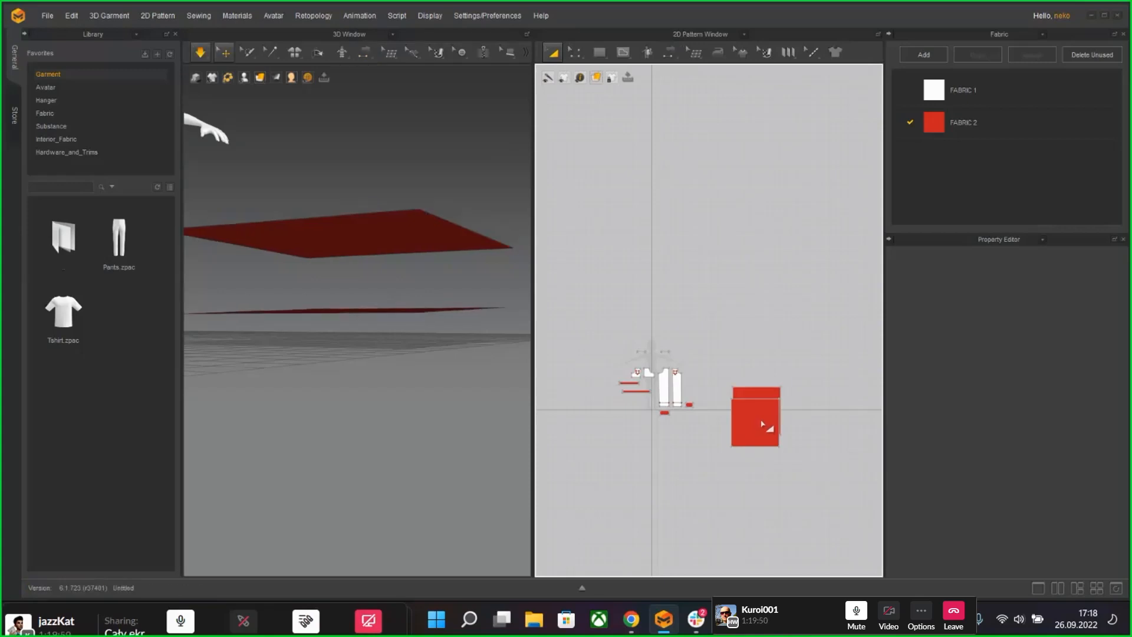
{"action": "key", "text": "space"}
{"action": "key", "text": "ctrl+z"}
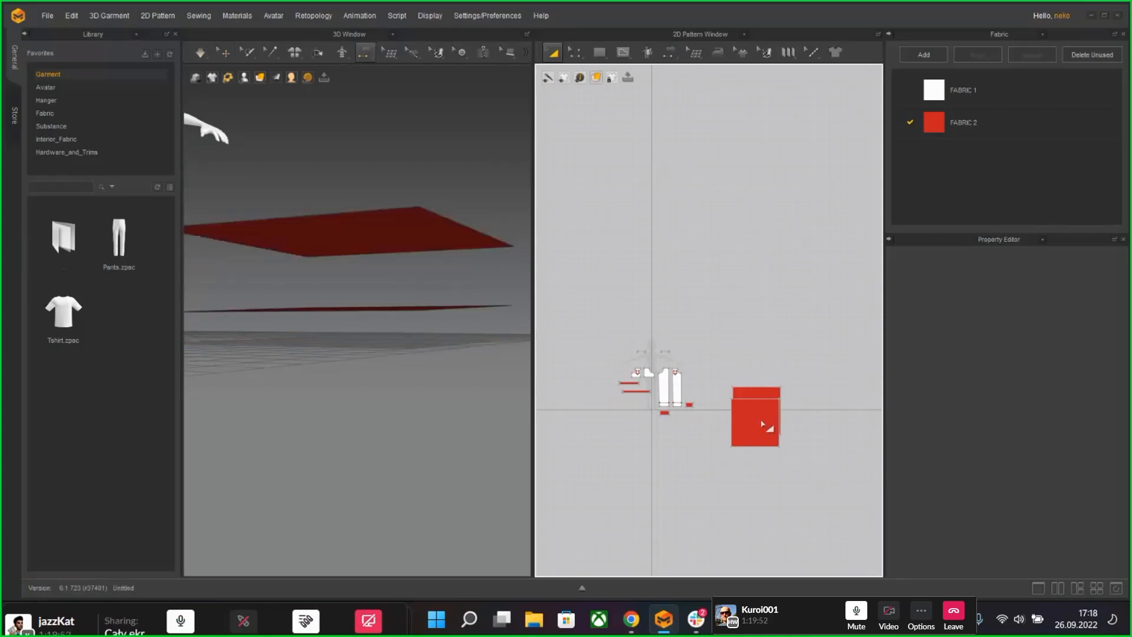
{"action": "left_click", "coordinate": [575, 54]}
{"action": "left_click", "coordinate": [592, 79]}
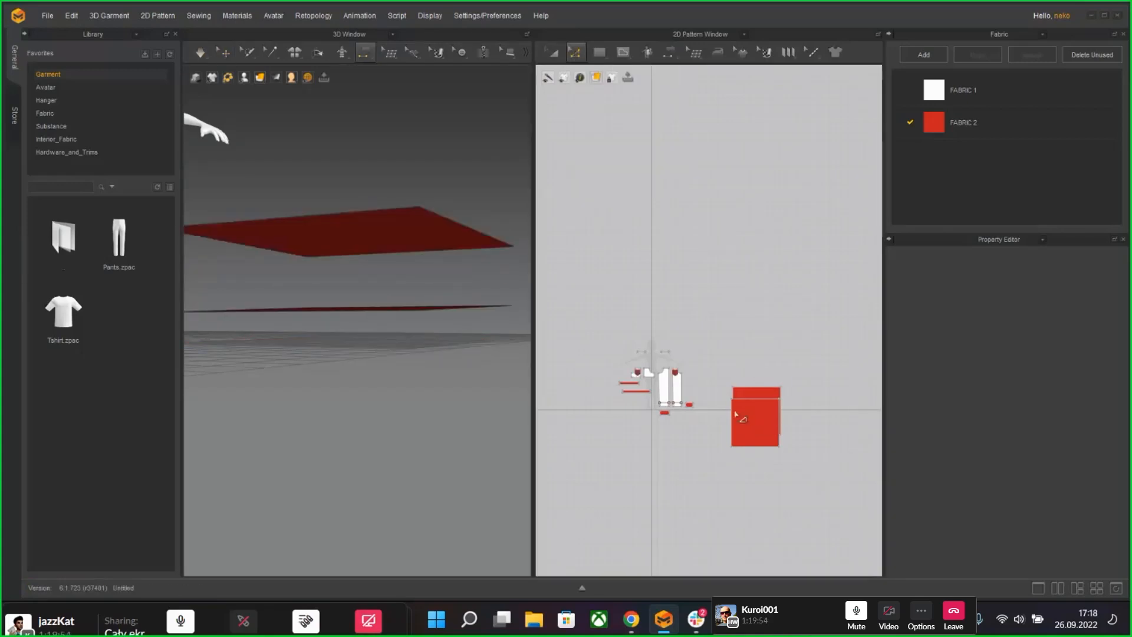
{"action": "left_click", "coordinate": [552, 52]}
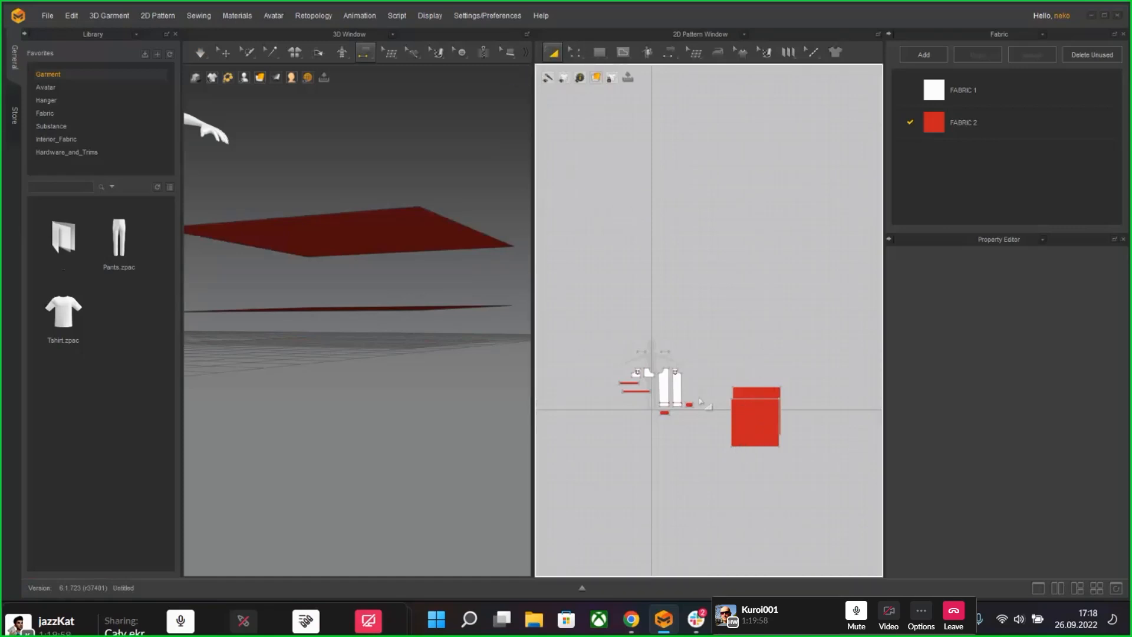
Step: Try raising the upper square higher in 3D and editing the overlapping squares with Edit Pattern in 2D
{"action": "left_click", "coordinate": [224, 52]}
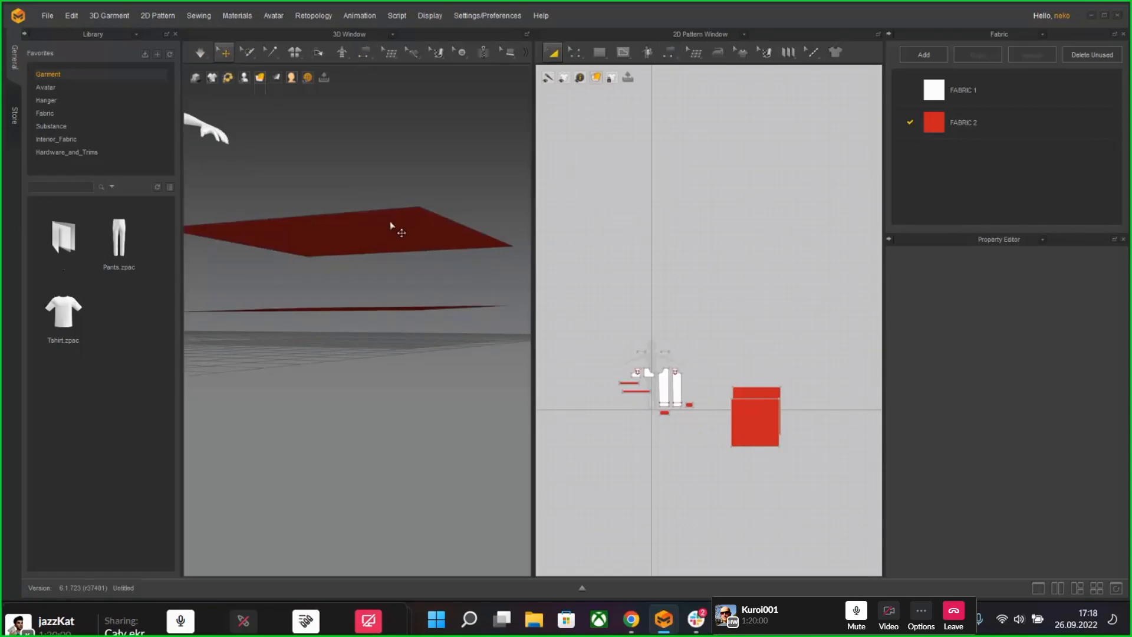
{"action": "left_click", "coordinate": [390, 225]}
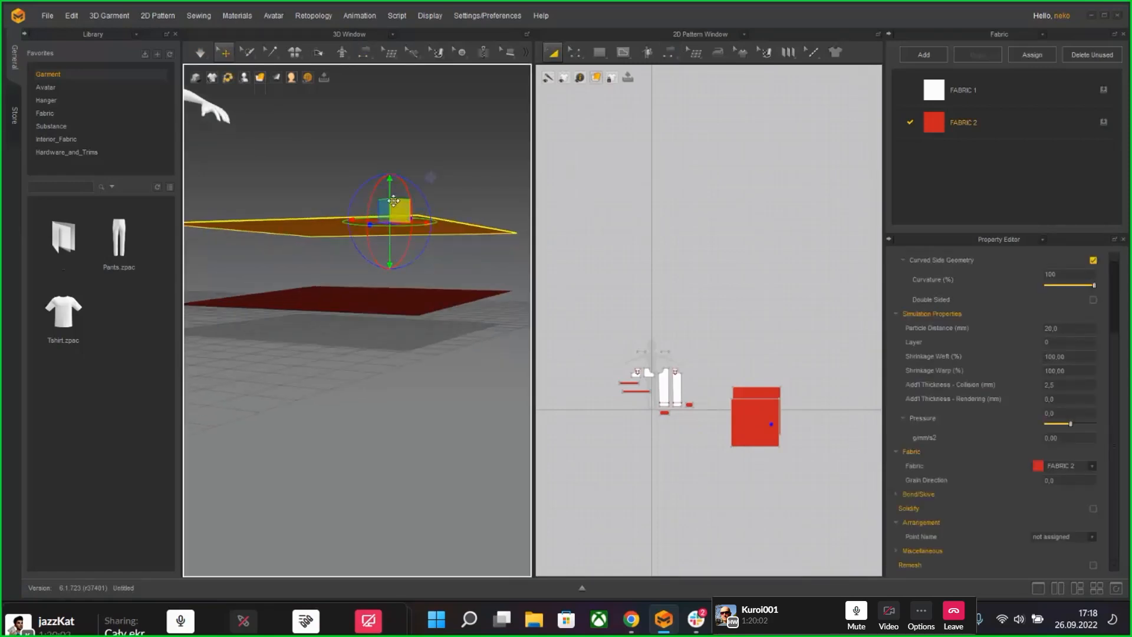
{"action": "left_click_drag", "start_coordinate": [392, 209], "coordinate": [399, 130]}
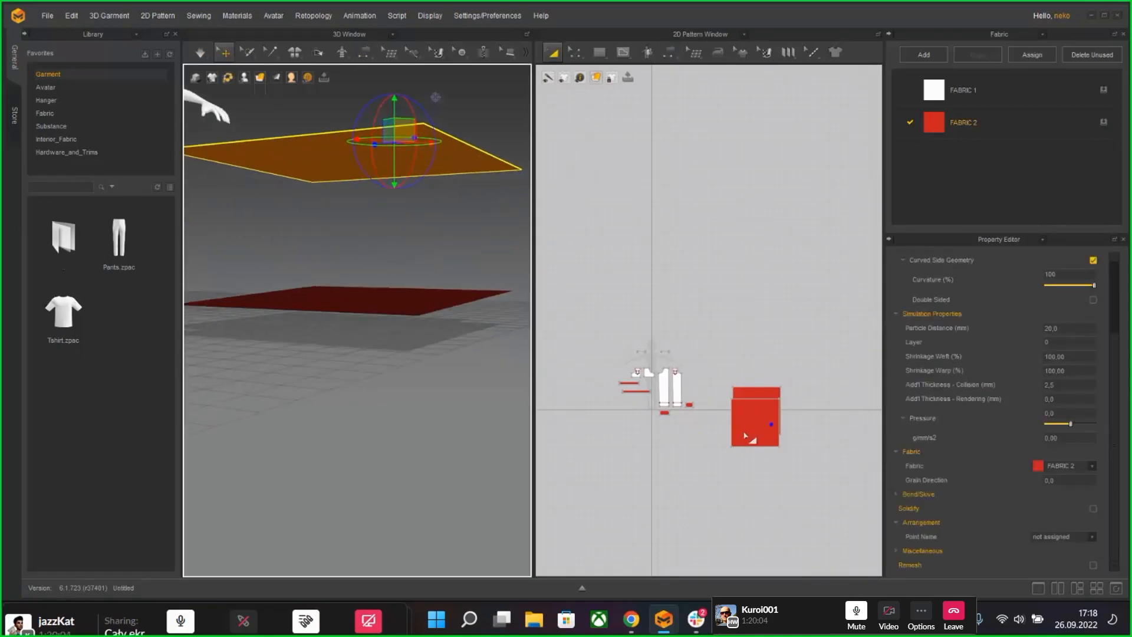
{"action": "left_click", "coordinate": [747, 434]}
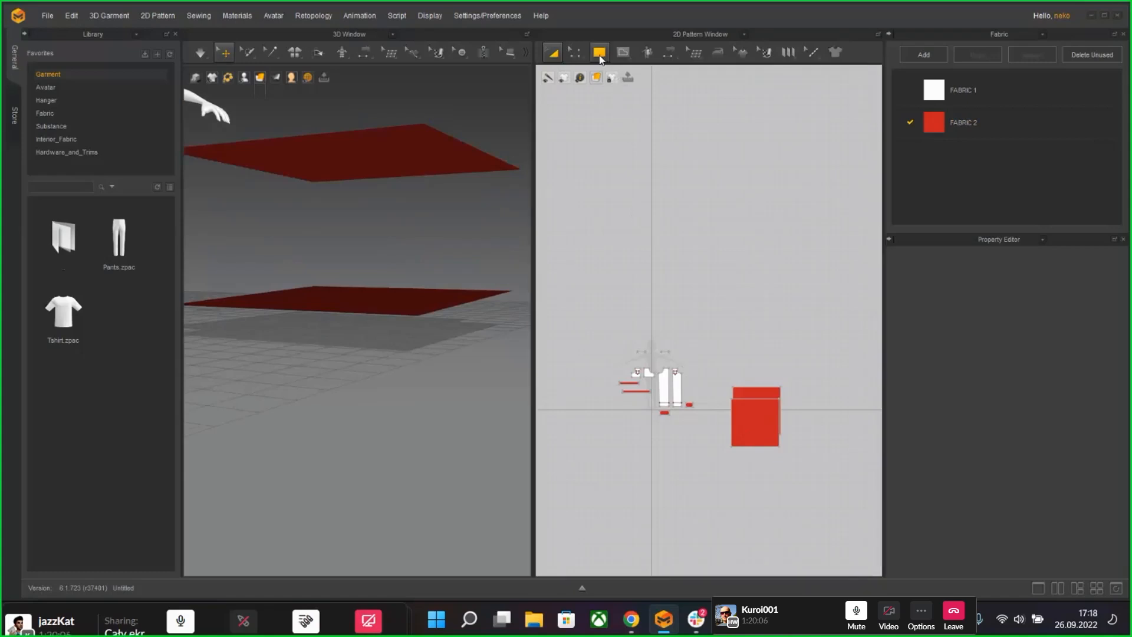
{"action": "left_click", "coordinate": [570, 55]}
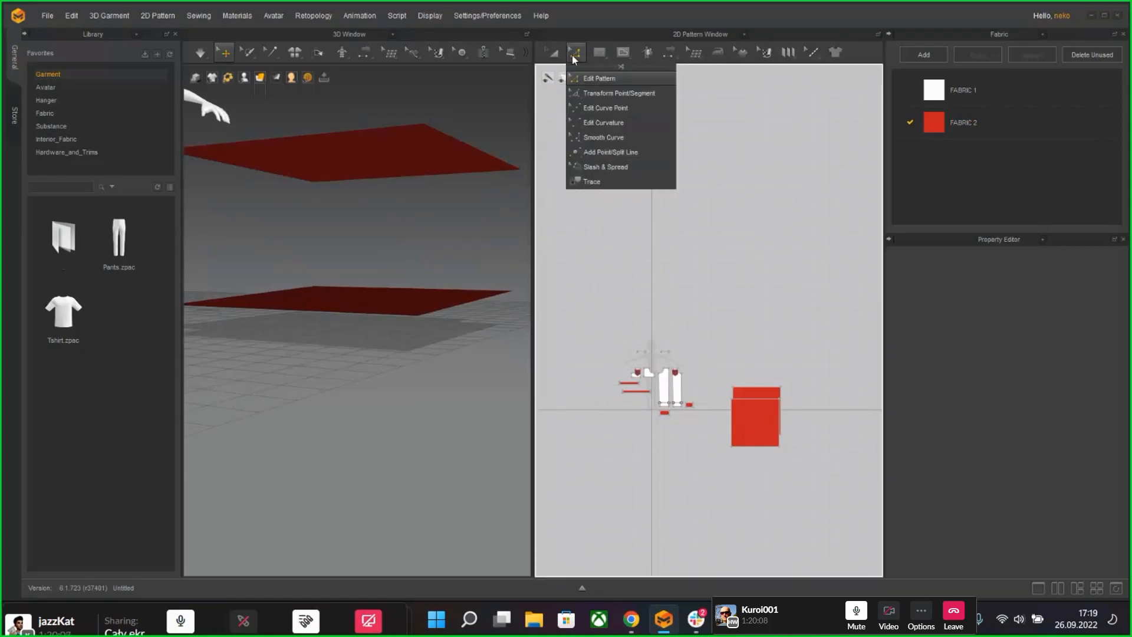
{"action": "left_click", "coordinate": [600, 76]}
{"action": "scroll", "coordinate": [746, 416], "scroll_direction": "up", "scroll_amount": 5}
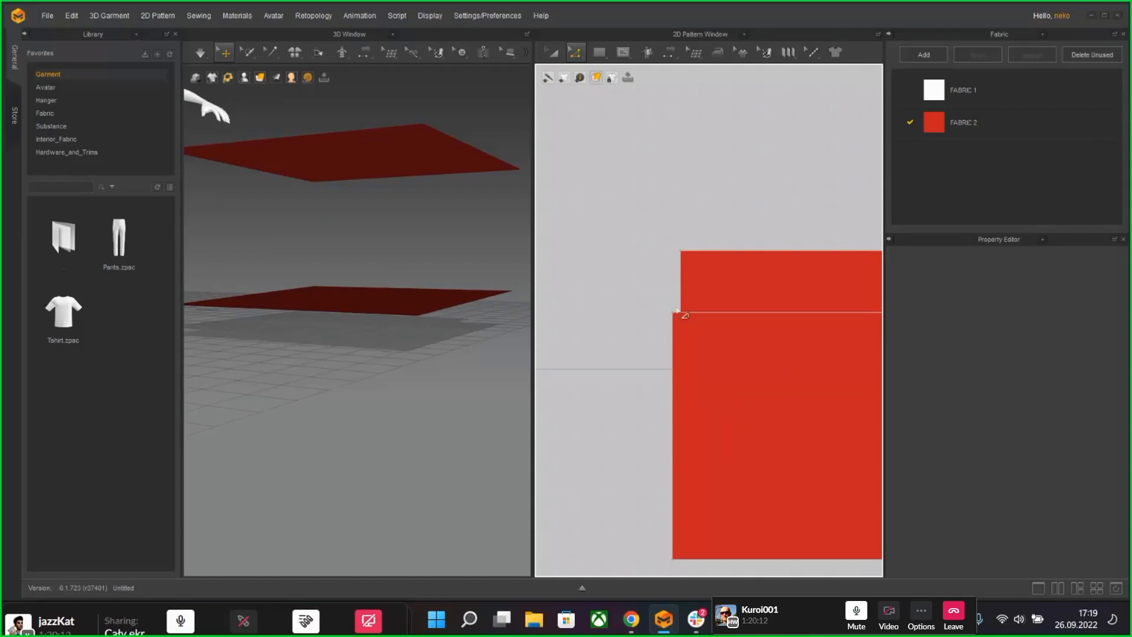
{"action": "scroll", "coordinate": [365, 317], "scroll_direction": "down", "scroll_amount": 3}
Step: Undo the recent changes, including the raising of the upper square
{"action": "key", "text": "ctrl+z"}
{"action": "key", "text": "ctrl+z"}
{"action": "key", "text": "ctrl+z"}
{"action": "key", "text": "ctrl+z"}
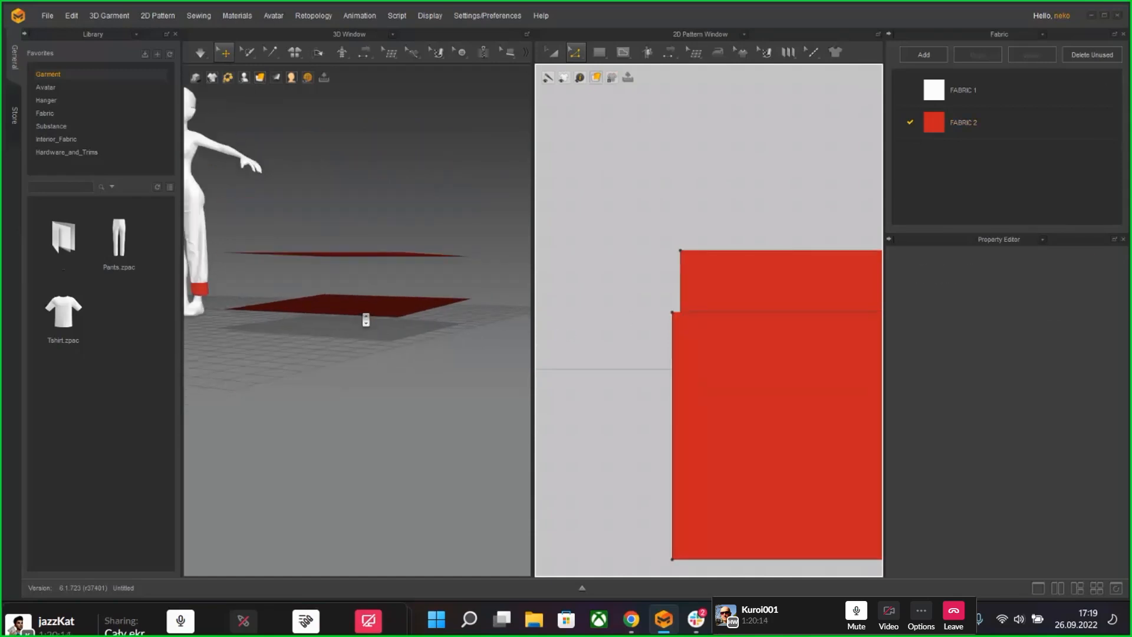
Step: Move the copied square below the original in the 2D layout so the two patterns no longer overlap
{"action": "left_click", "coordinate": [553, 54]}
{"action": "left_click_drag", "start_coordinate": [725, 376], "coordinate": [707, 470]}
{"action": "scroll", "coordinate": [693, 414], "scroll_direction": "down", "scroll_amount": 3}
{"action": "scroll", "coordinate": [695, 411], "scroll_direction": "down", "scroll_amount": 3}
{"action": "right_click_drag", "start_coordinate": [417, 299], "coordinate": [393, 299]}
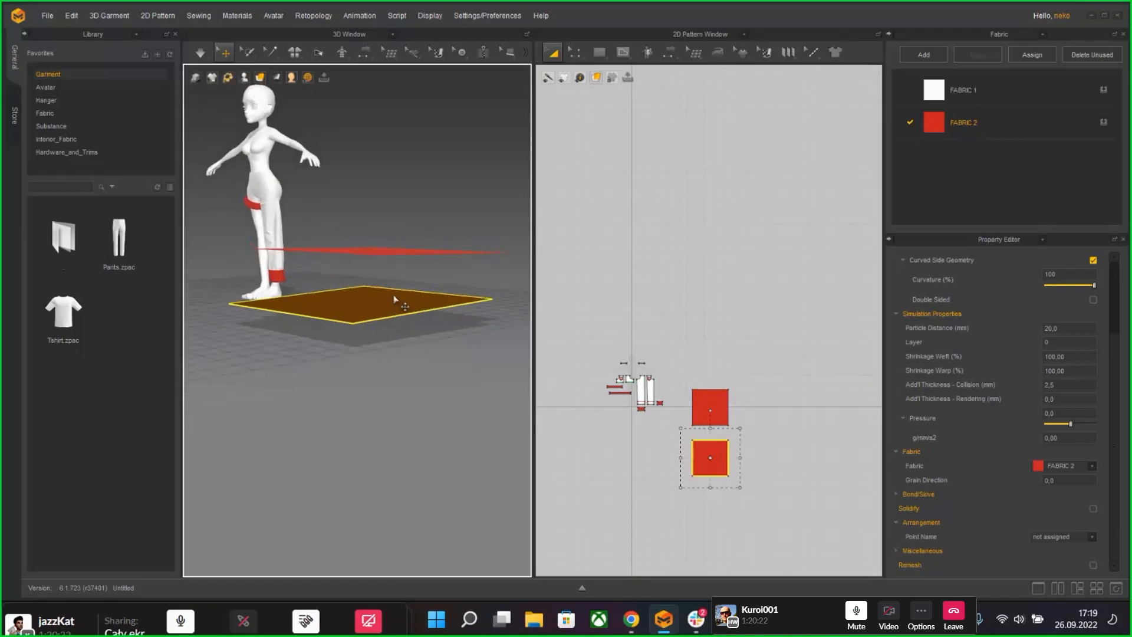
{"action": "scroll", "coordinate": [393, 296], "scroll_direction": "up", "scroll_amount": 2}
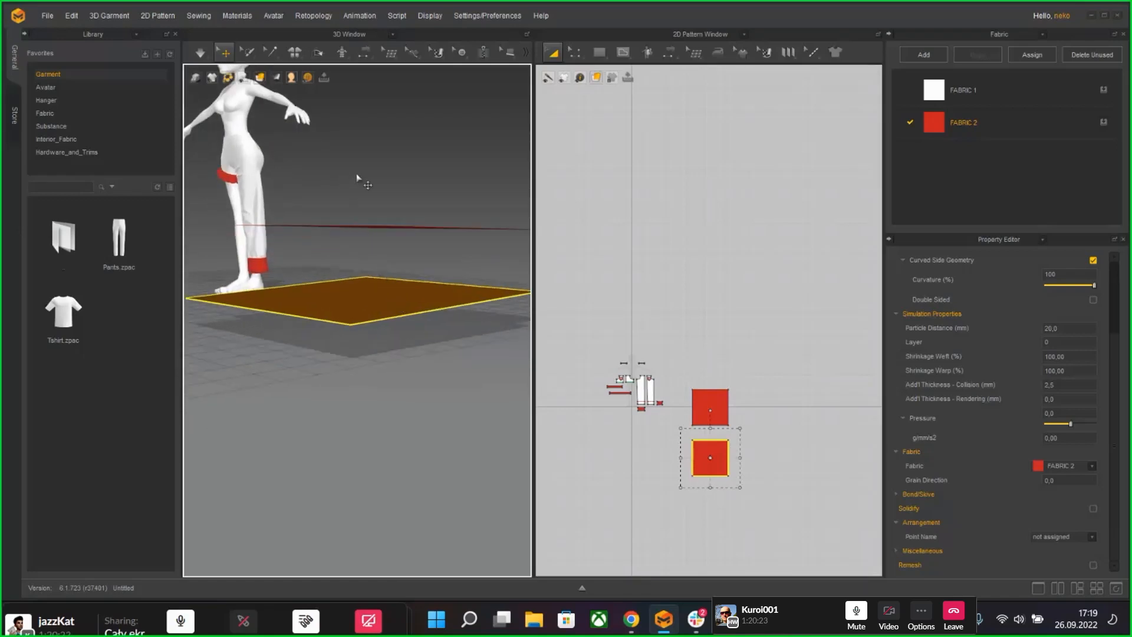
{"action": "right_click_drag", "start_coordinate": [357, 177], "coordinate": [383, 156]}
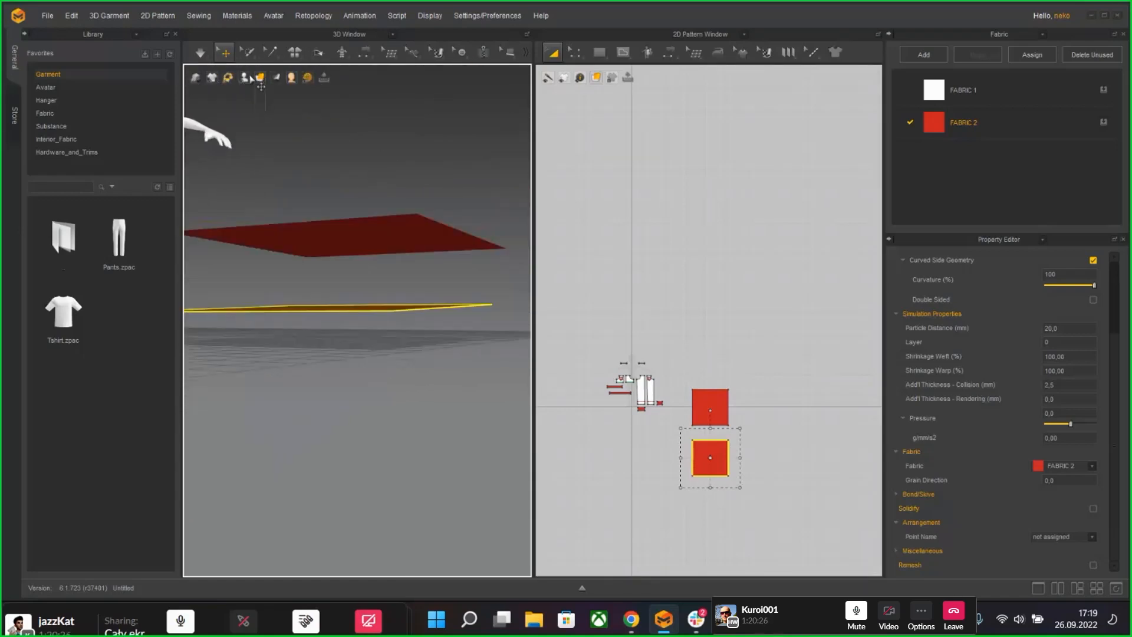
Step: Try to sew the edges of the two stacked squares together in 3D with Segment Sewing
{"action": "mouse_move", "coordinate": [209, 53]}
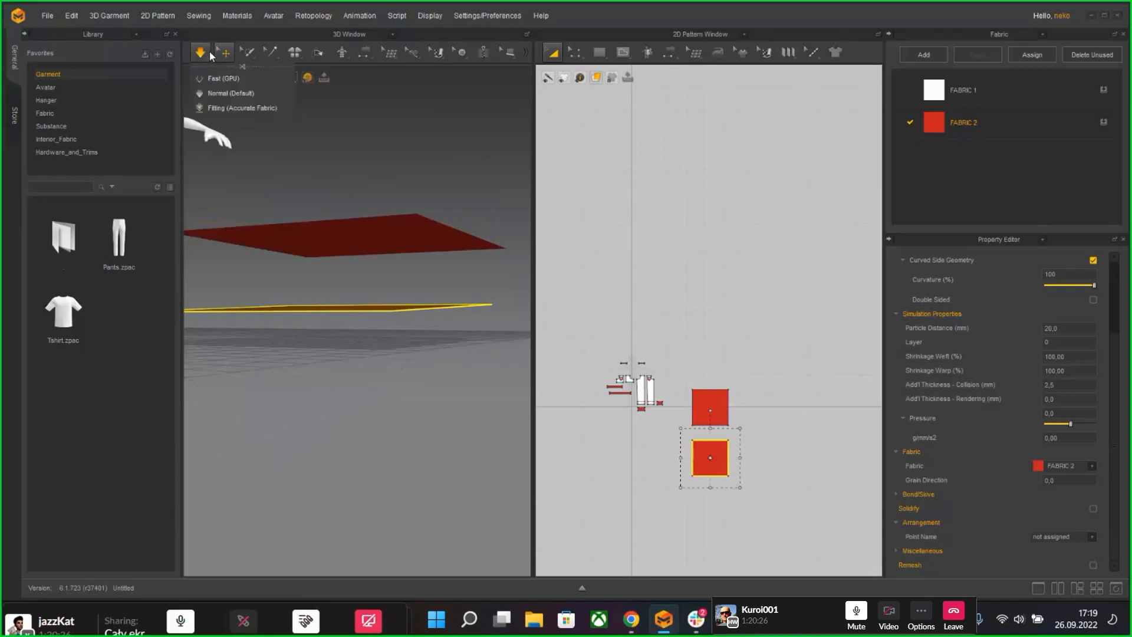
{"action": "left_click", "coordinate": [222, 98]}
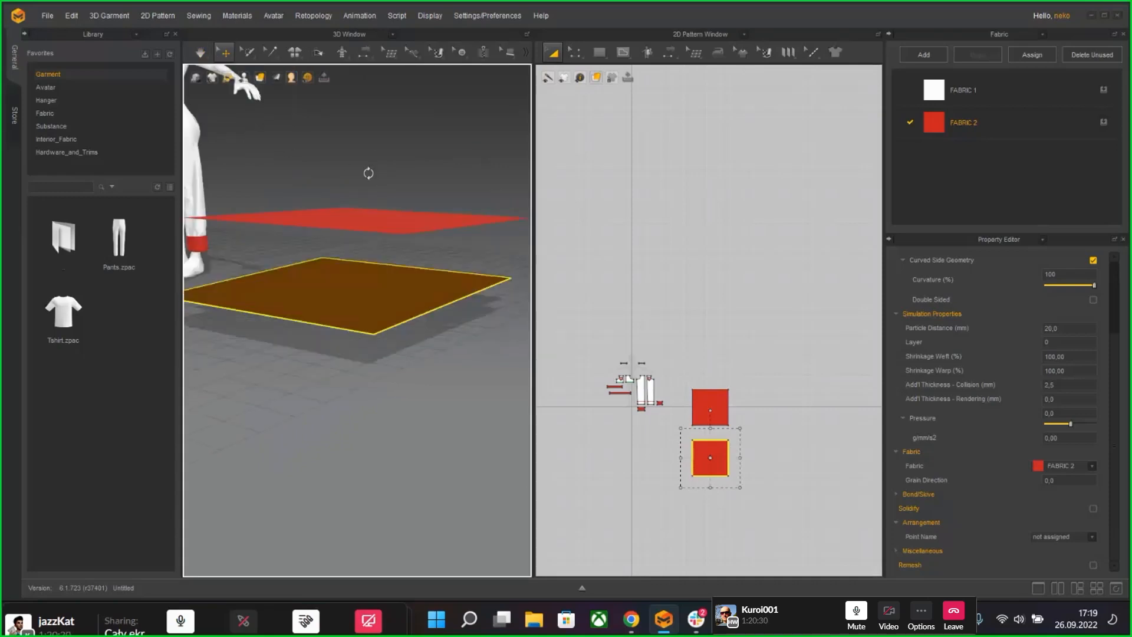
{"action": "left_click_drag", "start_coordinate": [363, 51], "coordinate": [377, 94]}
{"action": "left_click", "coordinate": [418, 244]}
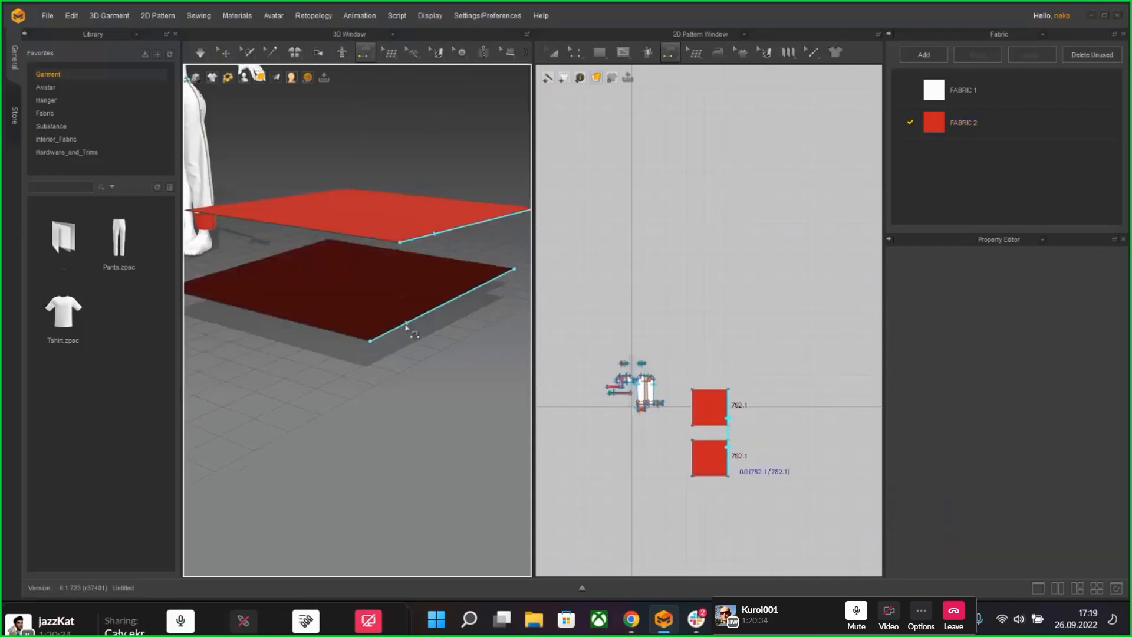
{"action": "left_click", "coordinate": [394, 244]}
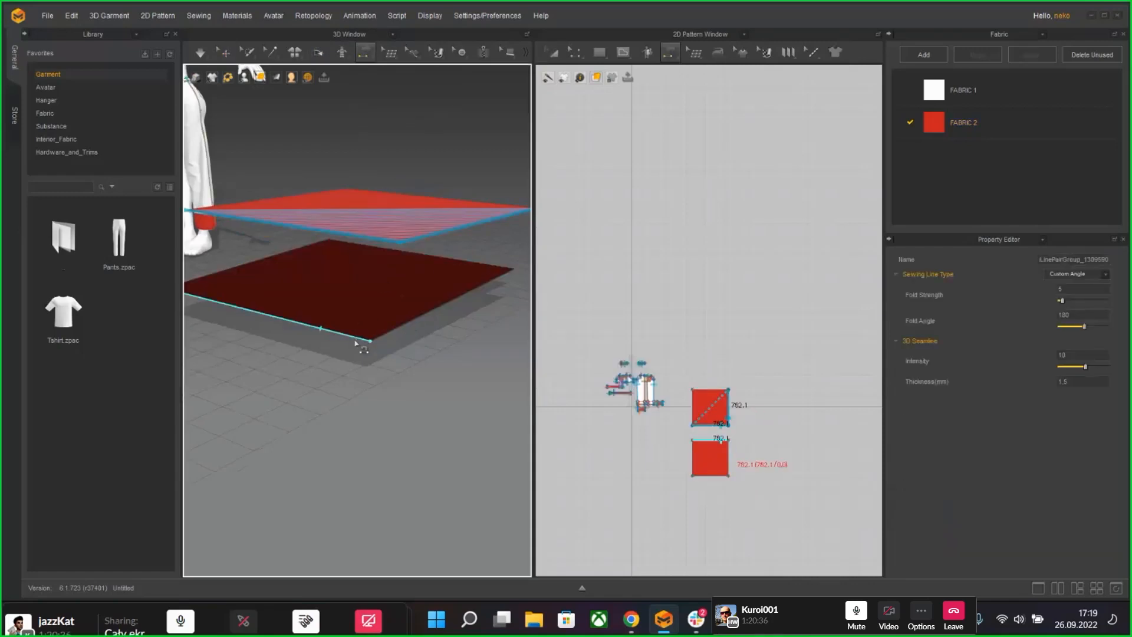
{"action": "right_click_drag", "start_coordinate": [462, 337], "coordinate": [300, 322]}
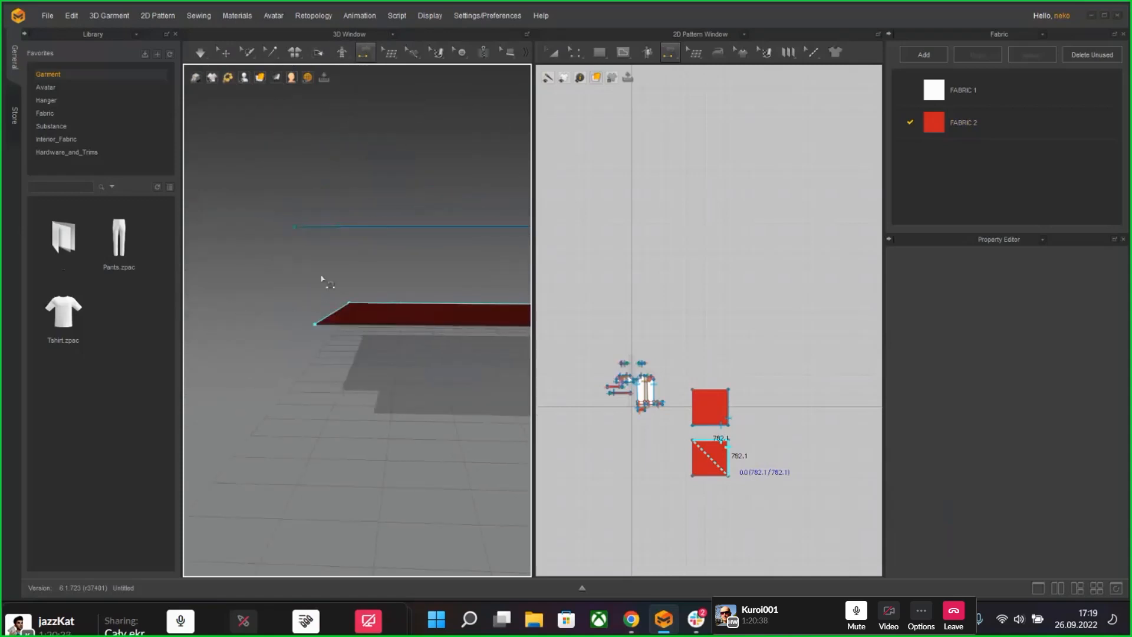
{"action": "right_click_drag", "start_coordinate": [337, 232], "coordinate": [329, 272]}
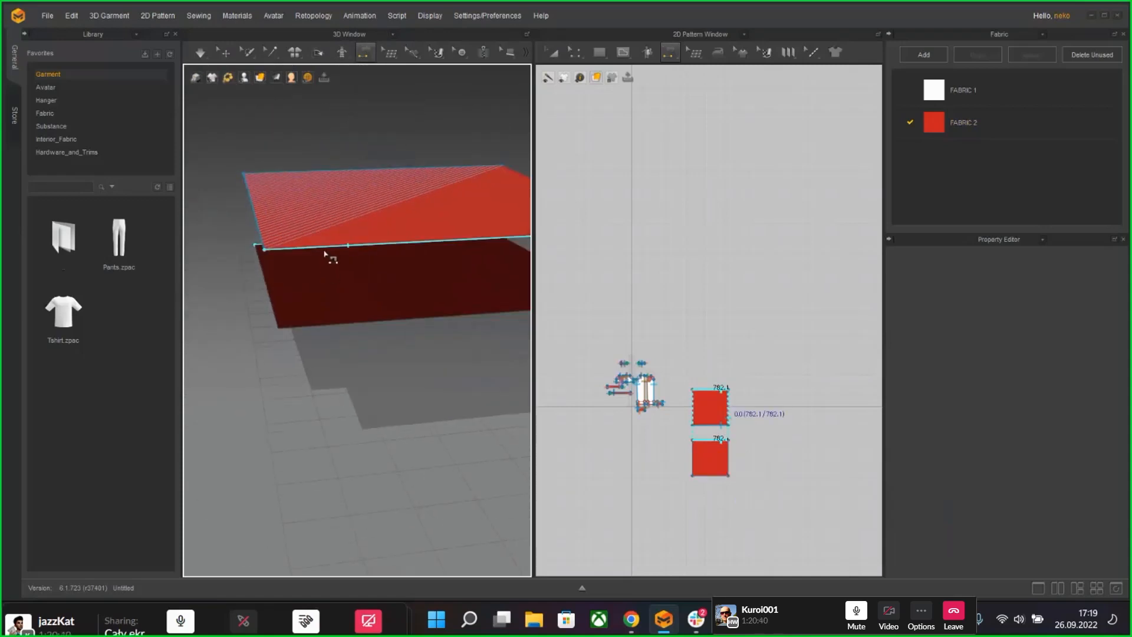
{"action": "left_click", "coordinate": [331, 252]}
{"action": "right_click_drag", "start_coordinate": [362, 324], "coordinate": [330, 333]}
Step: Undo the incorrect seams made on the two squares
{"action": "key", "text": "ctrl+z"}
{"action": "key", "text": "ctrl+z"}
{"action": "key", "text": "ctrl+z"}
{"action": "key", "text": "ctrl+z"}
{"action": "key", "text": "ctrl+z"}
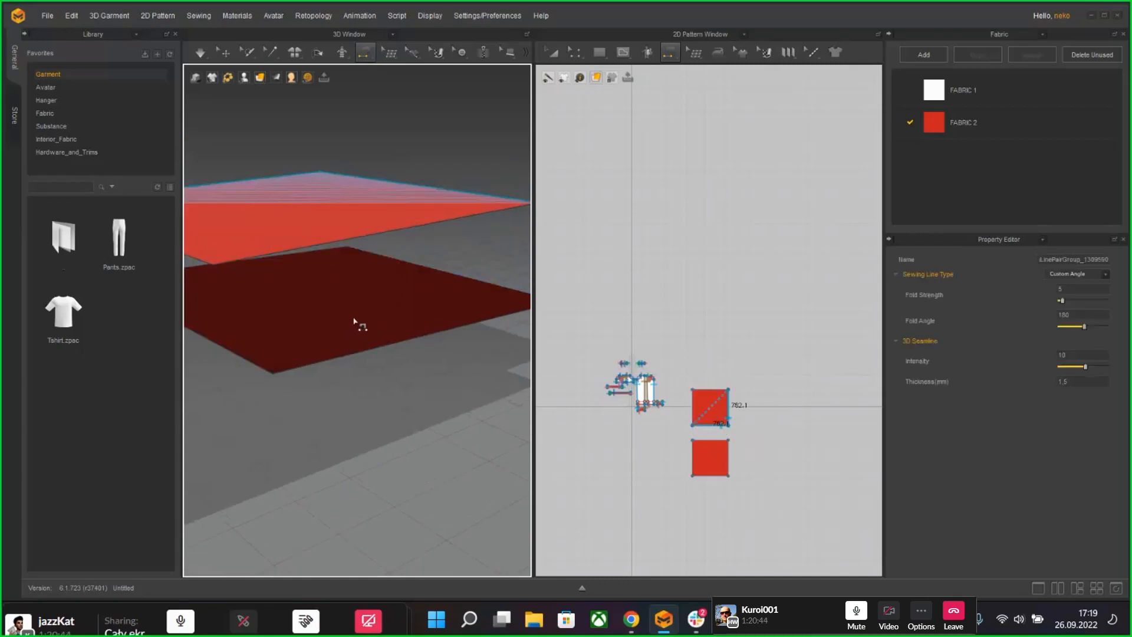
Step: Sew the upper square's edge facing the copy in the 2D layout to the corresponding edge of the lower square
{"action": "mouse_move", "coordinate": [390, 338]}
{"action": "right_mouse_down"}
{"action": "mouse_move", "coordinate": [296, 331]}
{"action": "mouse_move", "coordinate": [377, 349]}
{"action": "right_mouse_up"}
{"action": "left_click", "coordinate": [340, 198]}
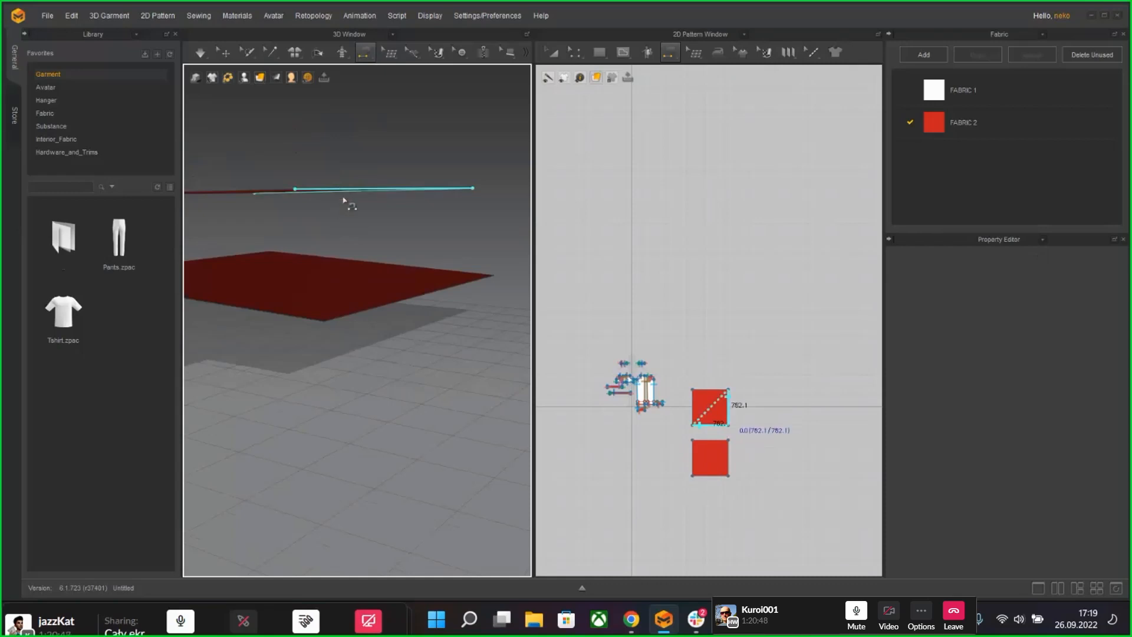
{"action": "right_click_drag", "start_coordinate": [346, 203], "coordinate": [471, 255]}
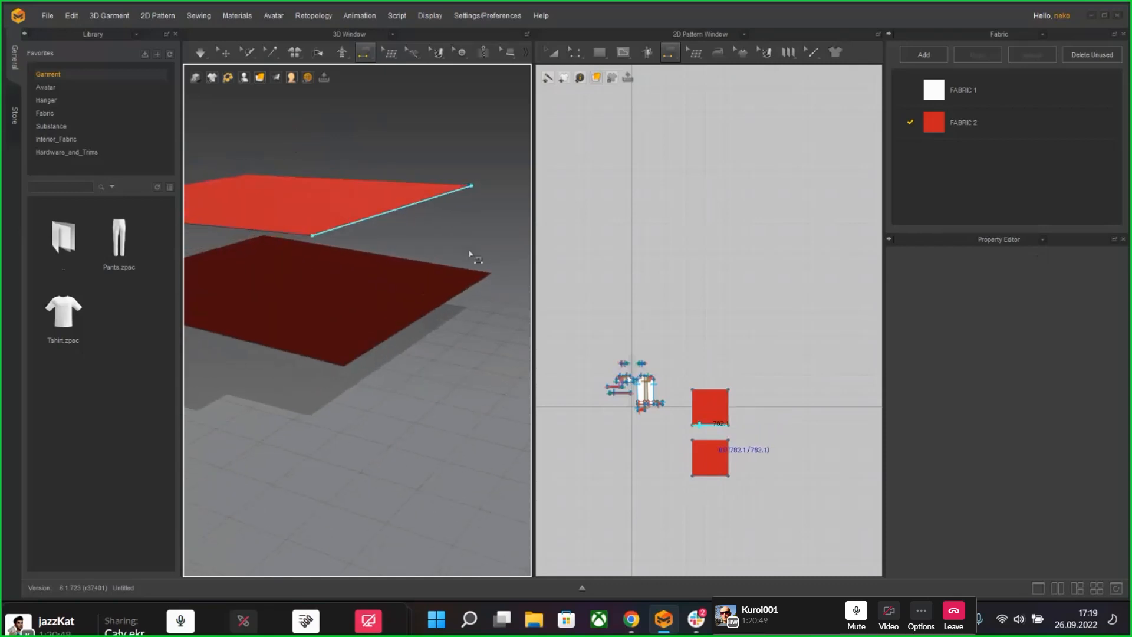
{"action": "left_click", "coordinate": [374, 352]}
{"action": "right_click_drag", "start_coordinate": [374, 352], "coordinate": [457, 218]}
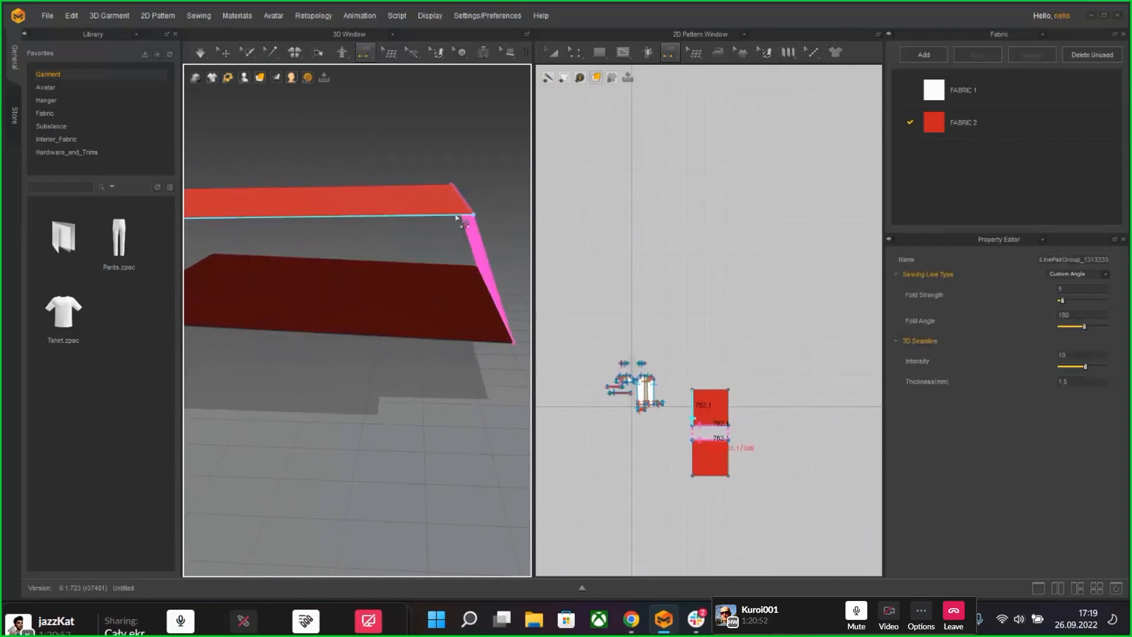
Step: Sew the left edges of the two squares to each other with Segment Sewing
{"action": "left_click", "coordinate": [426, 343]}
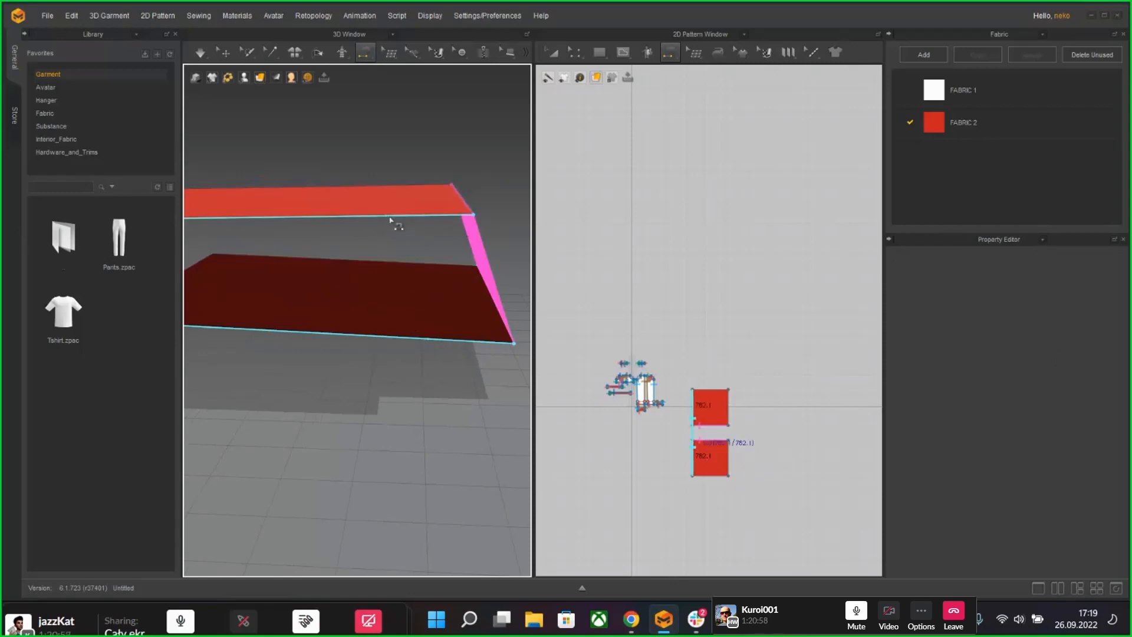
{"action": "mouse_move", "coordinate": [332, 260]}
{"action": "right_mouse_down"}
{"action": "mouse_move", "coordinate": [353, 257]}
{"action": "mouse_move", "coordinate": [371, 278]}
{"action": "mouse_move", "coordinate": [411, 289]}
{"action": "mouse_move", "coordinate": [362, 301]}
{"action": "right_mouse_up"}
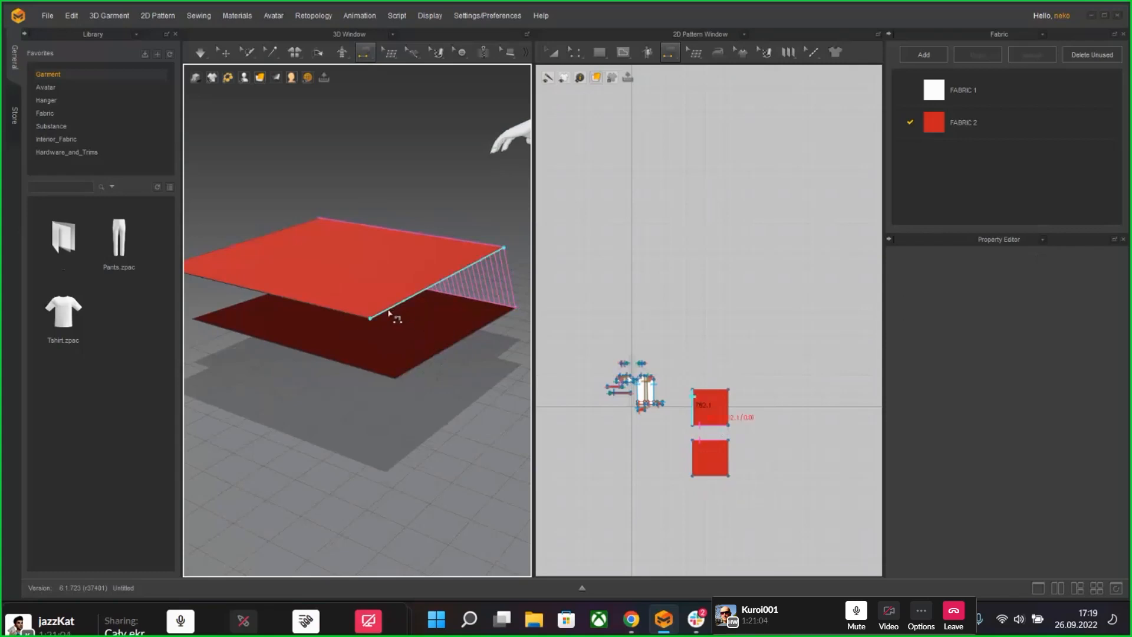
{"action": "left_click", "coordinate": [417, 374]}
{"action": "key", "text": "2"}
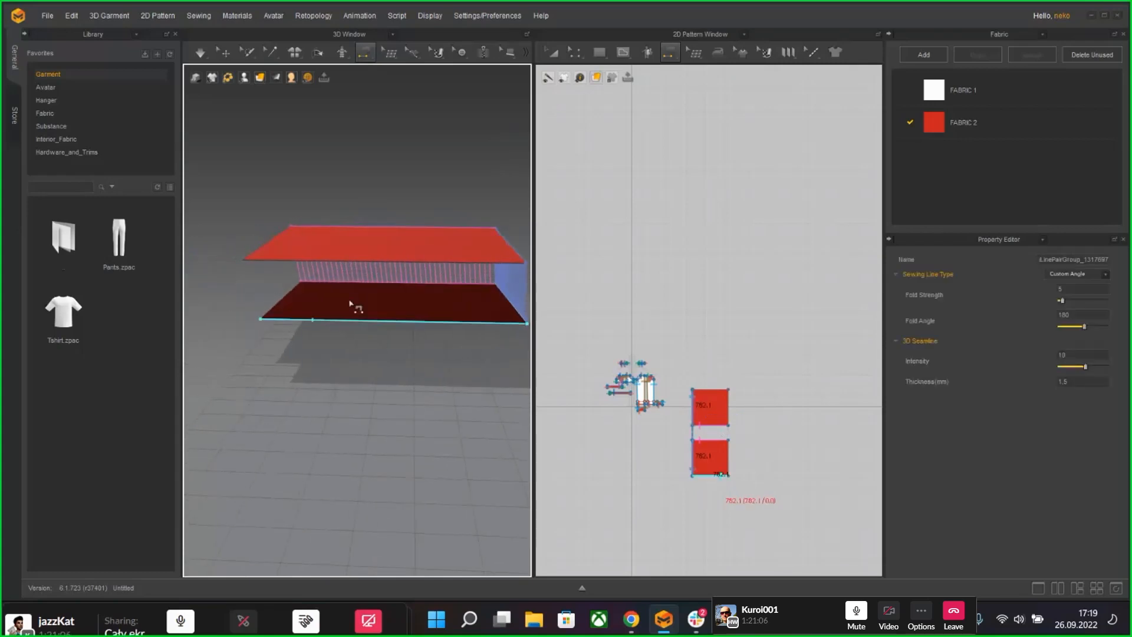
Step: Sew the two remaining pairs of edges so the stacked squares are joined on all four sides
{"action": "left_click", "coordinate": [307, 320]}
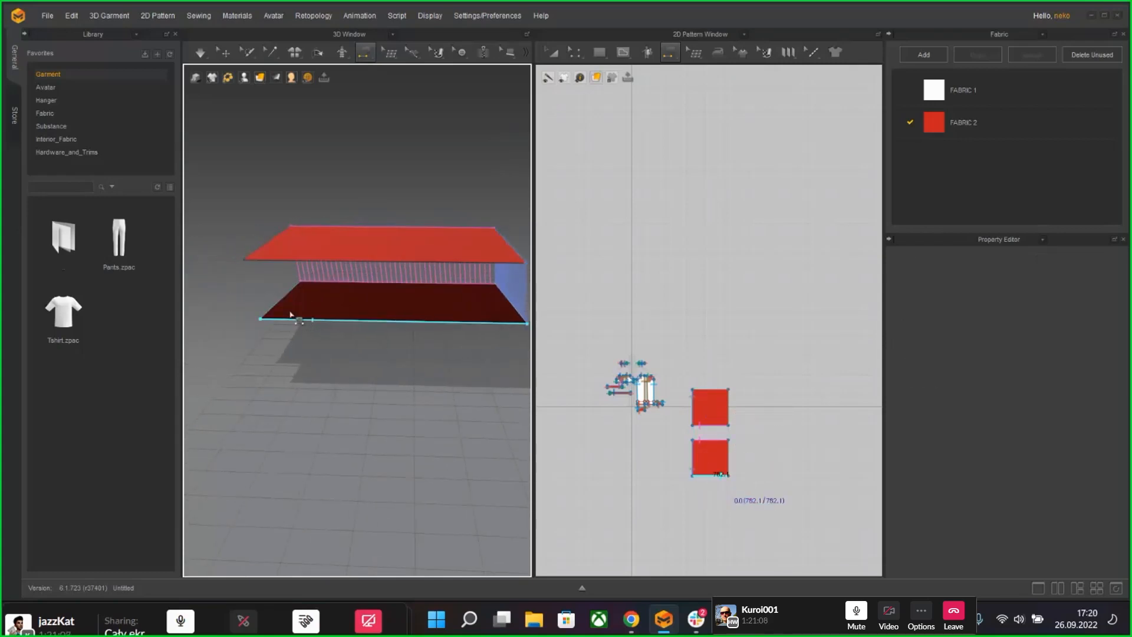
{"action": "right_click_drag", "start_coordinate": [228, 298], "coordinate": [325, 295]}
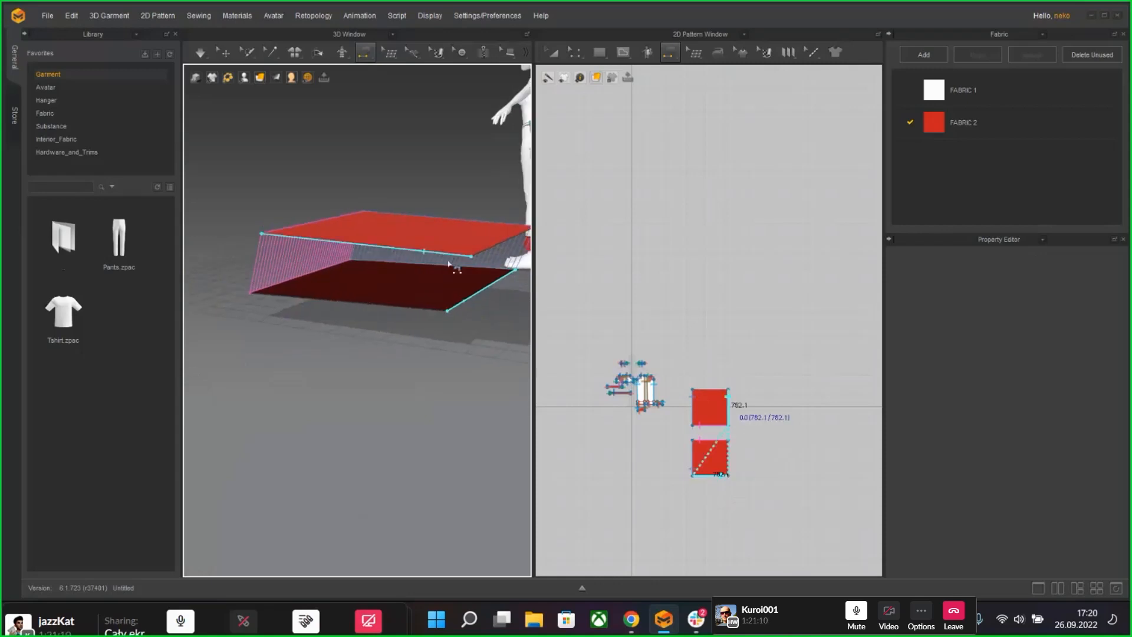
{"action": "key", "text": "Escape"}
{"action": "left_click", "coordinate": [406, 308]}
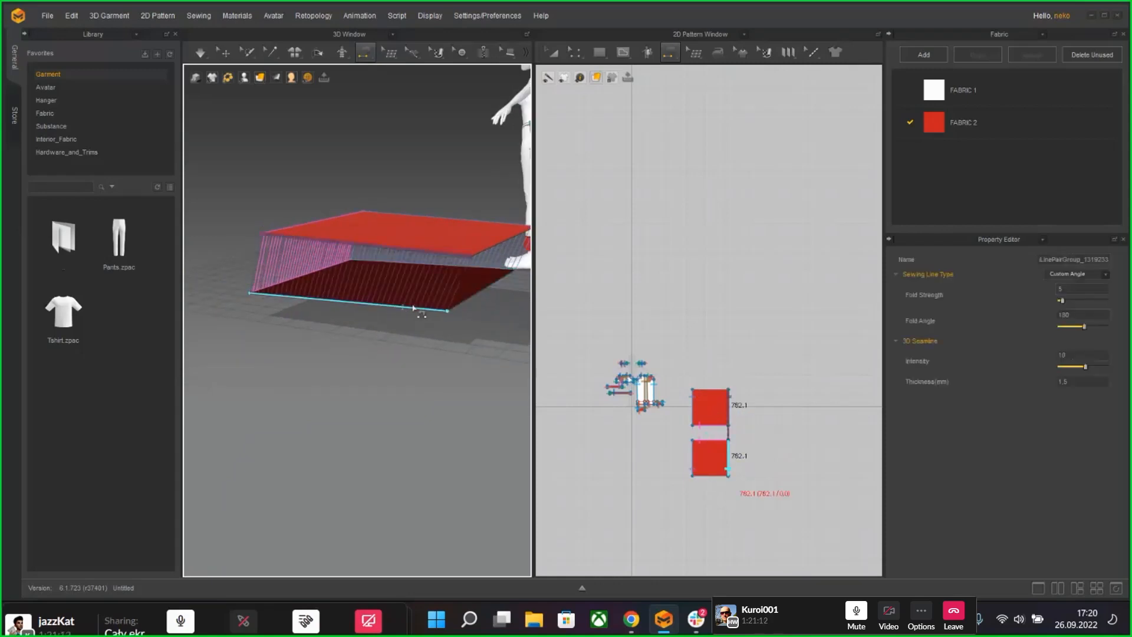
{"action": "right_click_drag", "start_coordinate": [442, 288], "coordinate": [399, 301]}
{"action": "left_click", "coordinate": [373, 285]}
{"action": "left_click", "coordinate": [390, 336]}
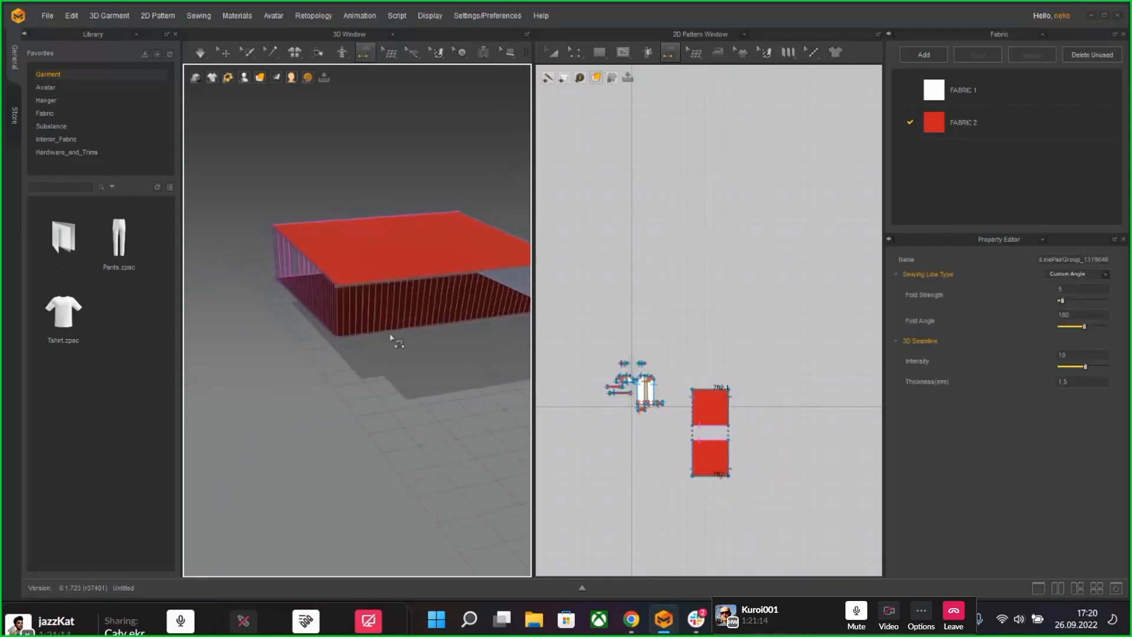
Step: Simulate the sewn squares and set the pressure of the original square to 20
{"action": "key", "text": "space"}
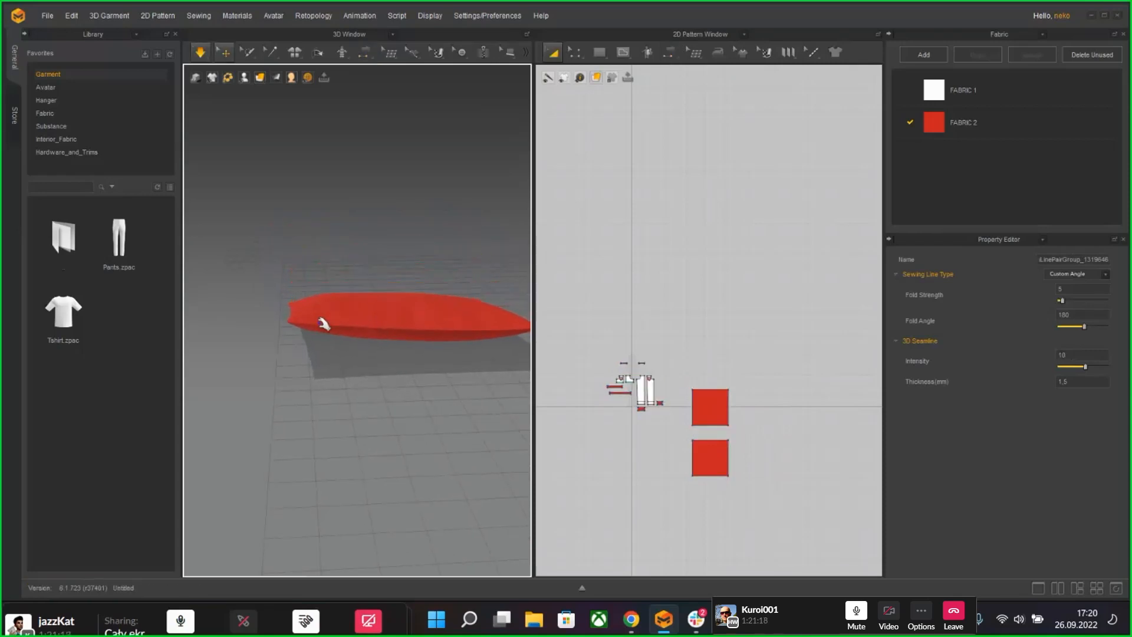
{"action": "right_click_drag", "start_coordinate": [368, 336], "coordinate": [439, 302]}
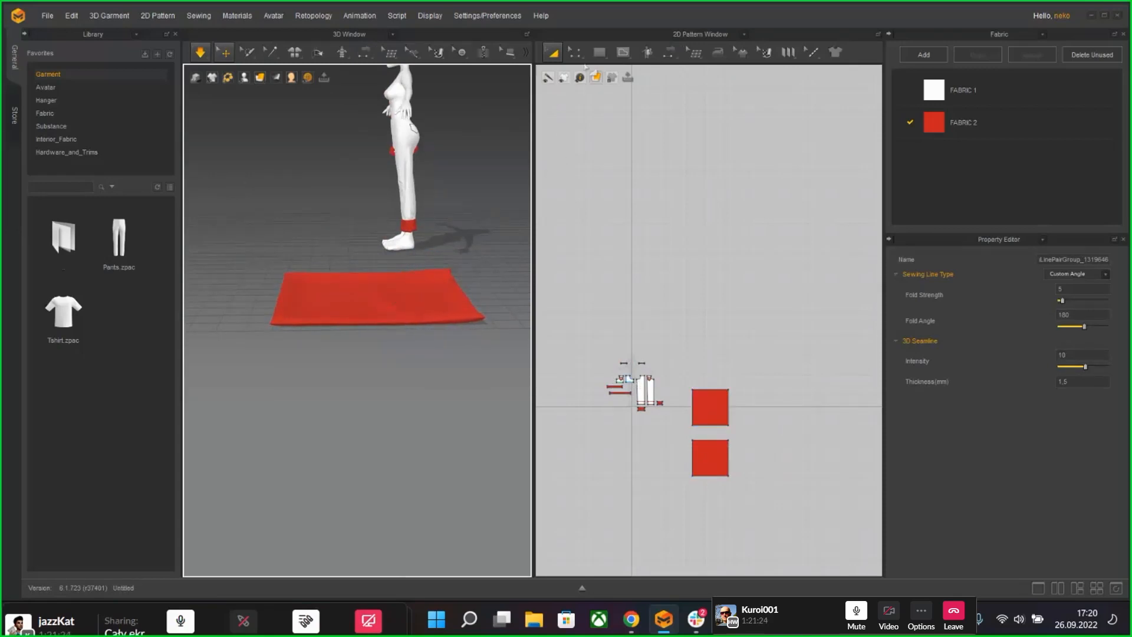
{"action": "left_click", "coordinate": [553, 53]}
{"action": "left_click", "coordinate": [709, 412]}
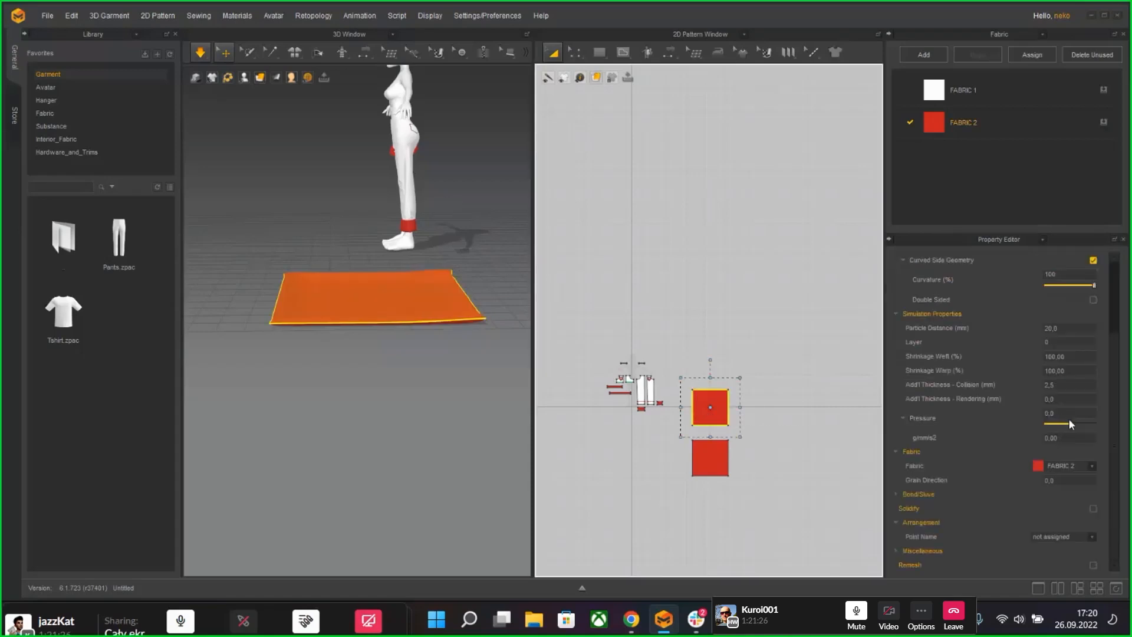
{"action": "left_click_drag", "start_coordinate": [1073, 423], "coordinate": [1081, 424]}
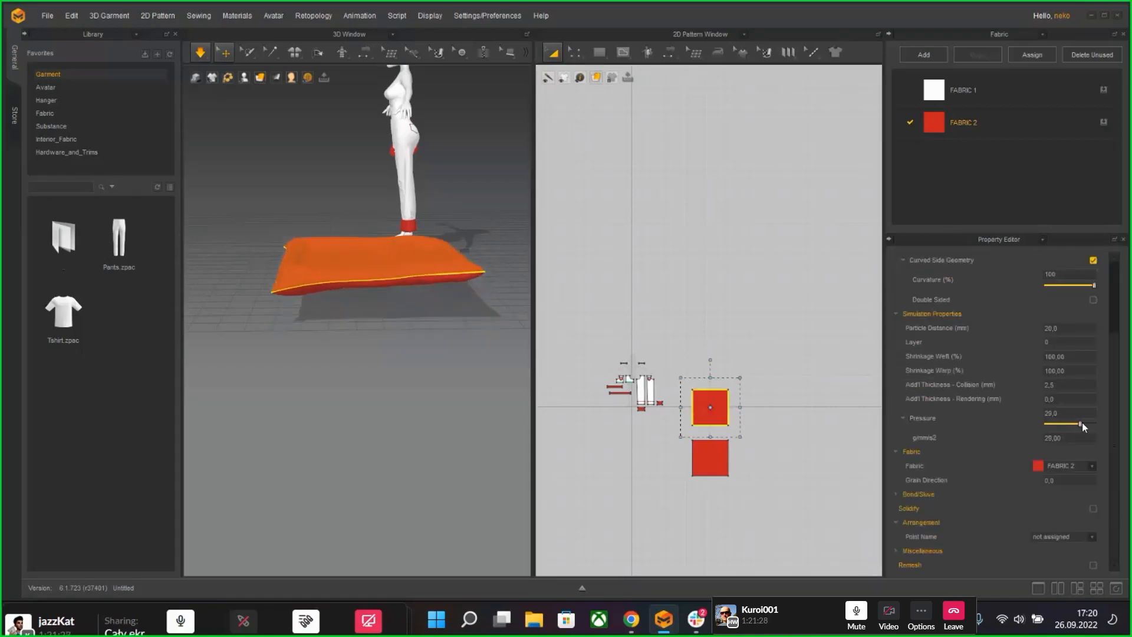
Step: Stop the simulation and locate the inflated pillow high above the avatar
{"action": "scroll", "coordinate": [411, 233], "scroll_direction": "down", "scroll_amount": 5}
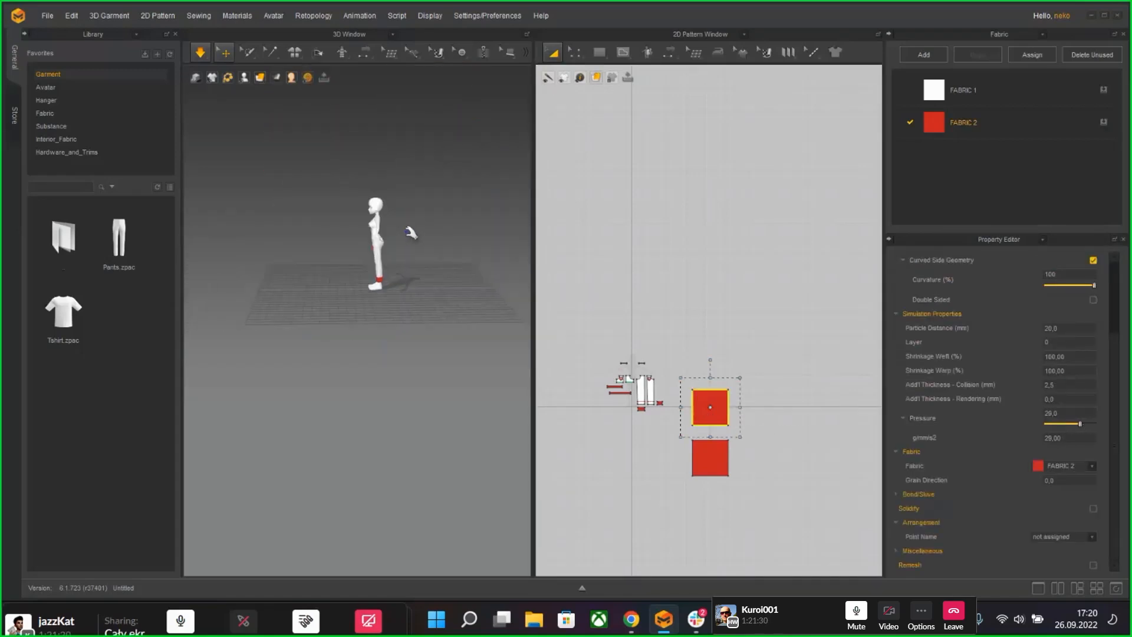
{"action": "key", "text": "b"}
{"action": "mouse_move", "coordinate": [410, 232]}
{"action": "right_mouse_down"}
{"action": "mouse_move", "coordinate": [405, 258]}
{"action": "mouse_move", "coordinate": [425, 233]}
{"action": "right_mouse_up"}
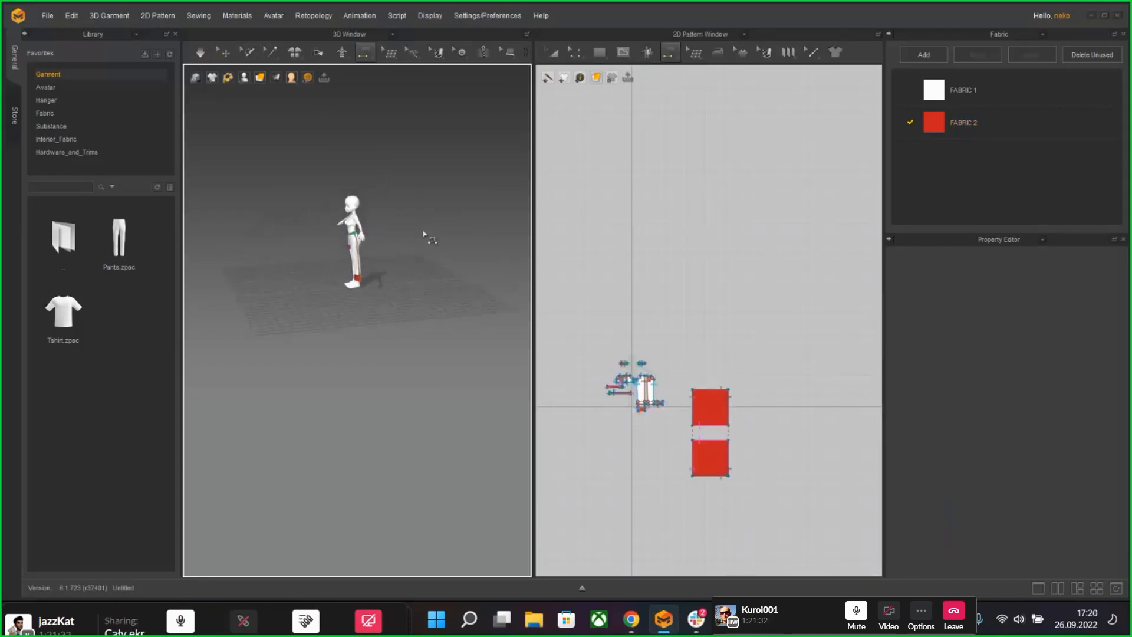
{"action": "middle_click_drag", "start_coordinate": [425, 234], "coordinate": [407, 481]}
{"action": "scroll", "coordinate": [407, 480], "scroll_direction": "down", "scroll_amount": 4}
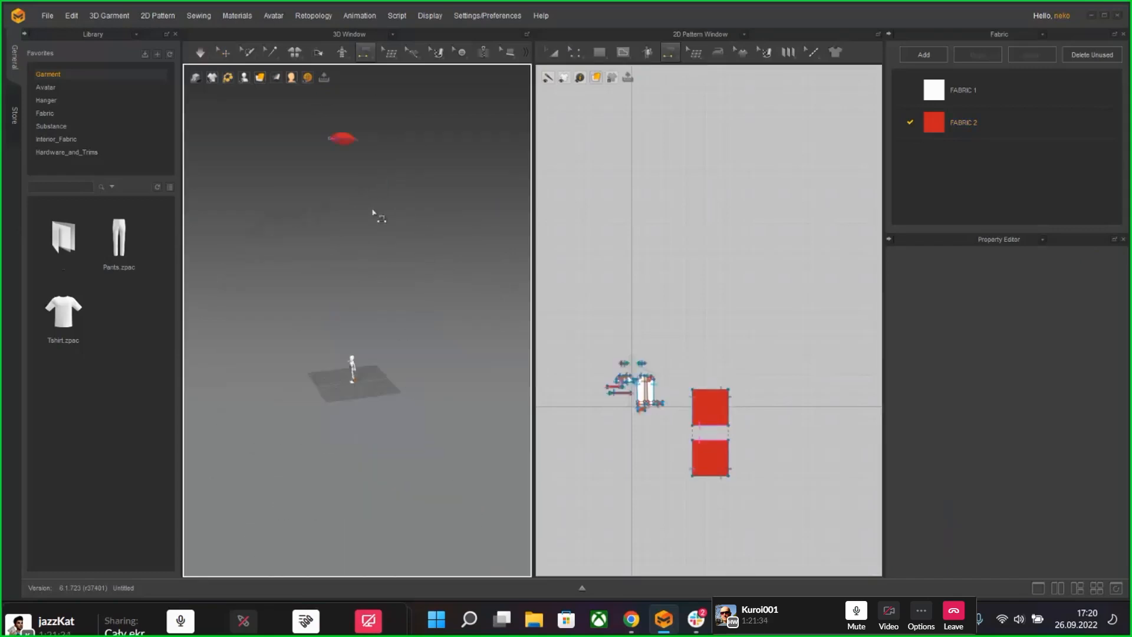
{"action": "middle_click_drag", "start_coordinate": [372, 213], "coordinate": [379, 250]}
{"action": "left_click", "coordinate": [356, 184]}
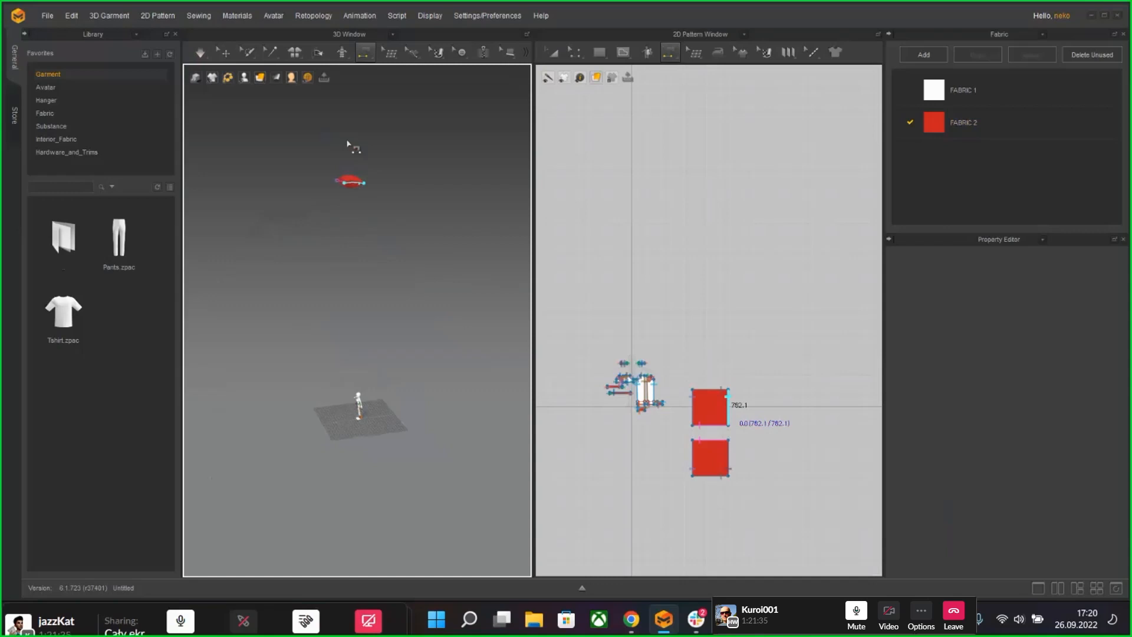
Step: Select both pillow pieces and move the pillow down to the ground beside the avatar
{"action": "left_click", "coordinate": [225, 54]}
{"action": "left_click", "coordinate": [350, 182]}
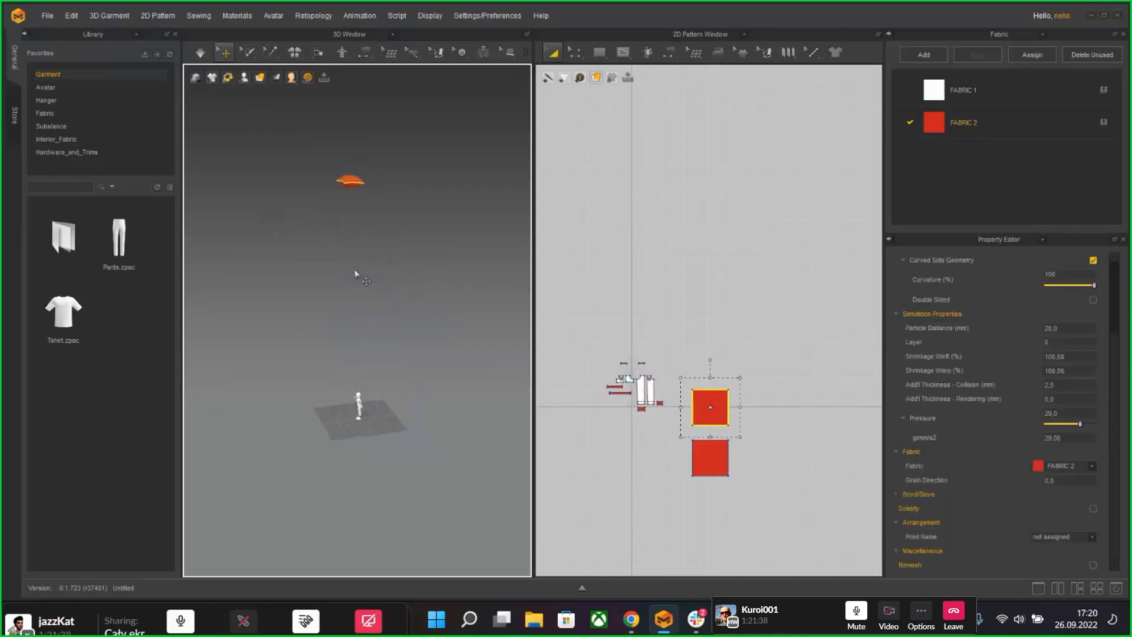
{"action": "left_click", "coordinate": [420, 156]}
{"action": "left_click", "coordinate": [347, 183]}
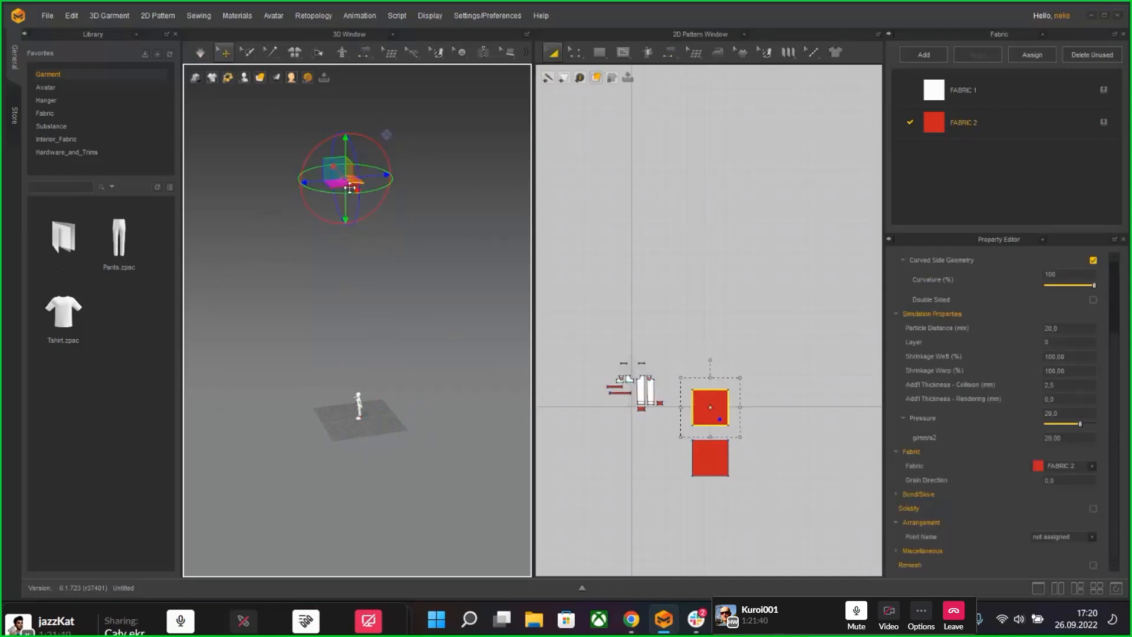
{"action": "scroll", "coordinate": [350, 189], "scroll_direction": "up", "scroll_amount": 2}
{"action": "middle_click_drag", "start_coordinate": [359, 189], "coordinate": [430, 294]}
{"action": "right_click_drag", "start_coordinate": [429, 295], "coordinate": [289, 451]}
{"action": "left_click", "coordinate": [415, 234], "text": "shift"}
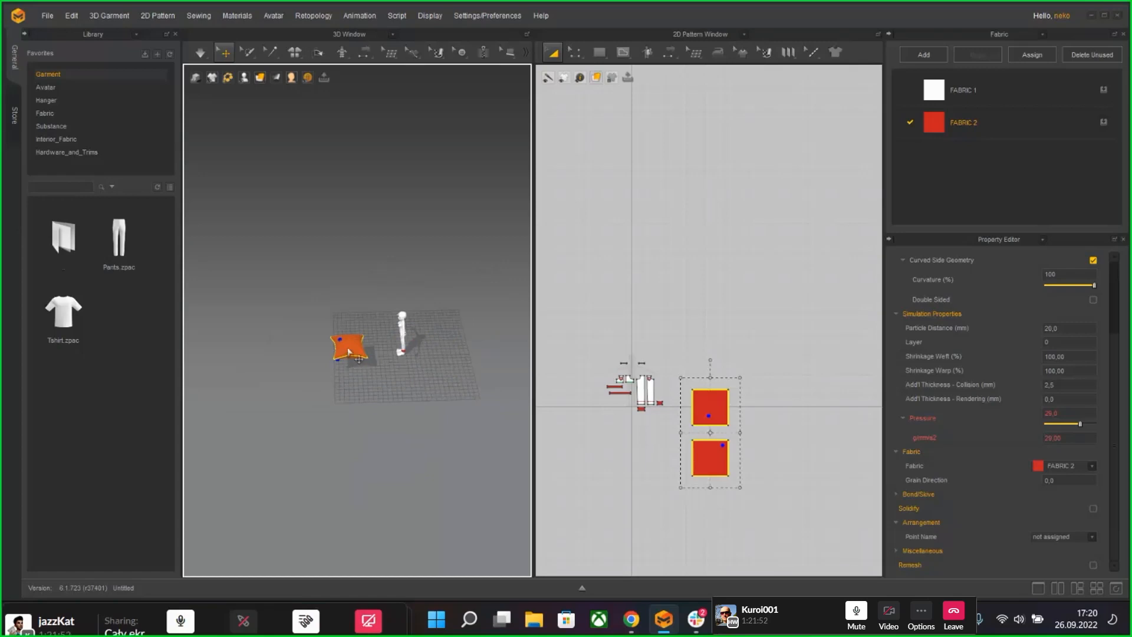
Step: Examine the inflated pillow's shape and seams from several angles
{"action": "right_click_drag", "start_coordinate": [349, 353], "coordinate": [372, 377]}
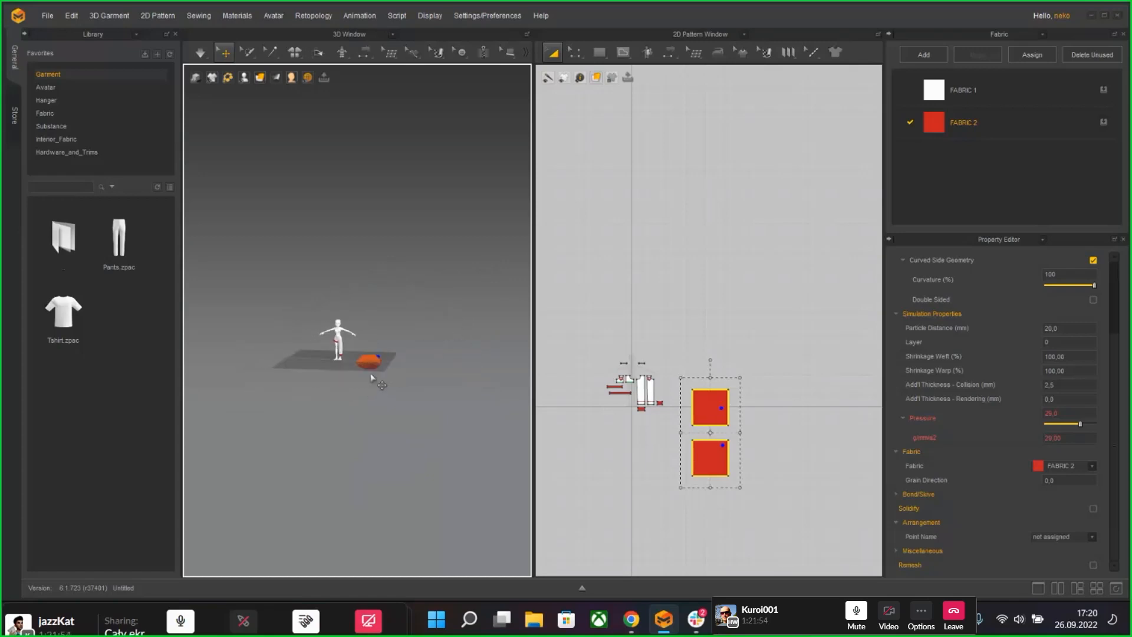
{"action": "scroll", "coordinate": [377, 384], "scroll_direction": "up", "scroll_amount": 6}
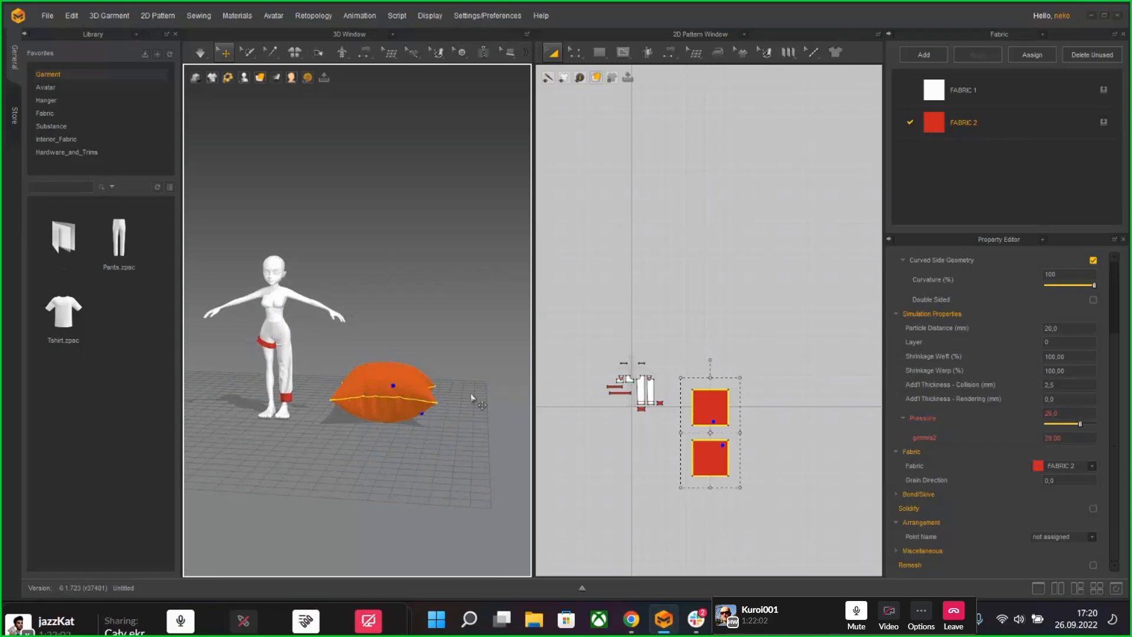
{"action": "right_click_drag", "start_coordinate": [467, 373], "coordinate": [430, 433]}
{"action": "right_click_drag", "start_coordinate": [413, 371], "coordinate": [356, 270]}
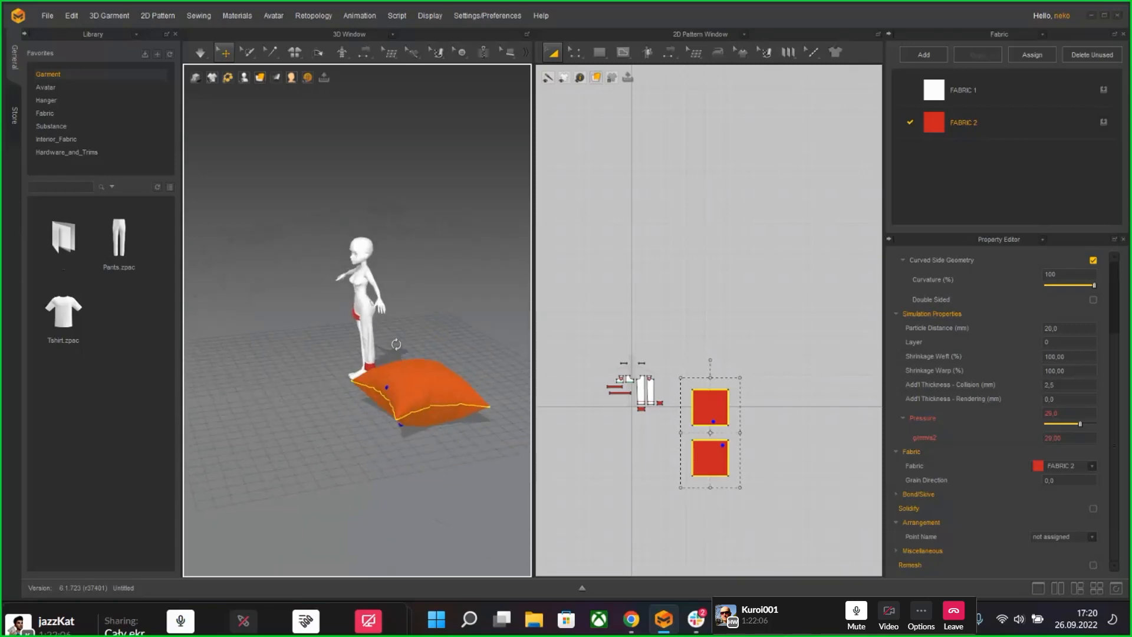
{"action": "scroll", "coordinate": [444, 397], "scroll_direction": "up", "scroll_amount": 4}
{"action": "right_click_drag", "start_coordinate": [445, 398], "coordinate": [298, 389]}
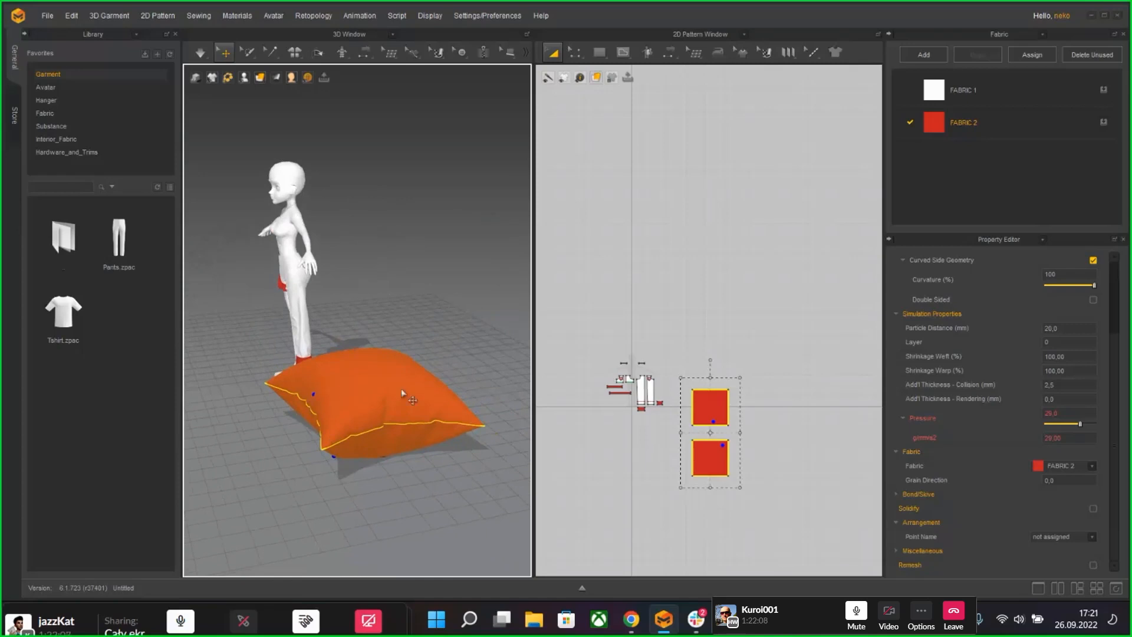
{"action": "right_click_drag", "start_coordinate": [356, 413], "coordinate": [406, 413]}
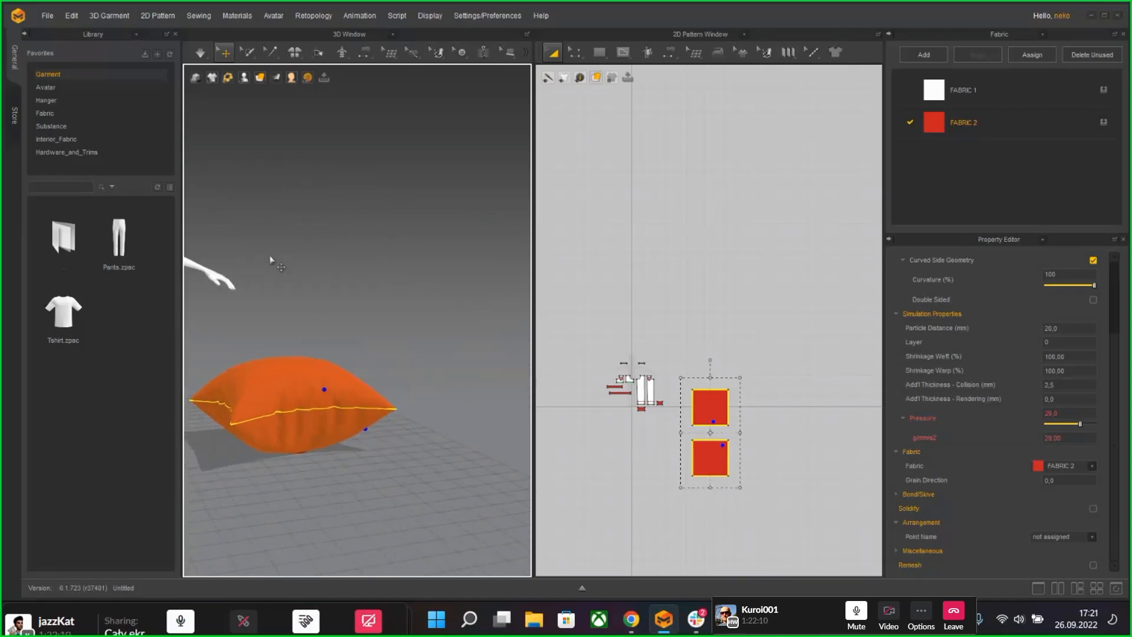
{"action": "right_click_drag", "start_coordinate": [271, 261], "coordinate": [377, 289]}
Step: Try lasso-selecting the mesh at one corner of the pillow and running the simulation, and undo the simulated movement
{"action": "left_click", "coordinate": [246, 52]}
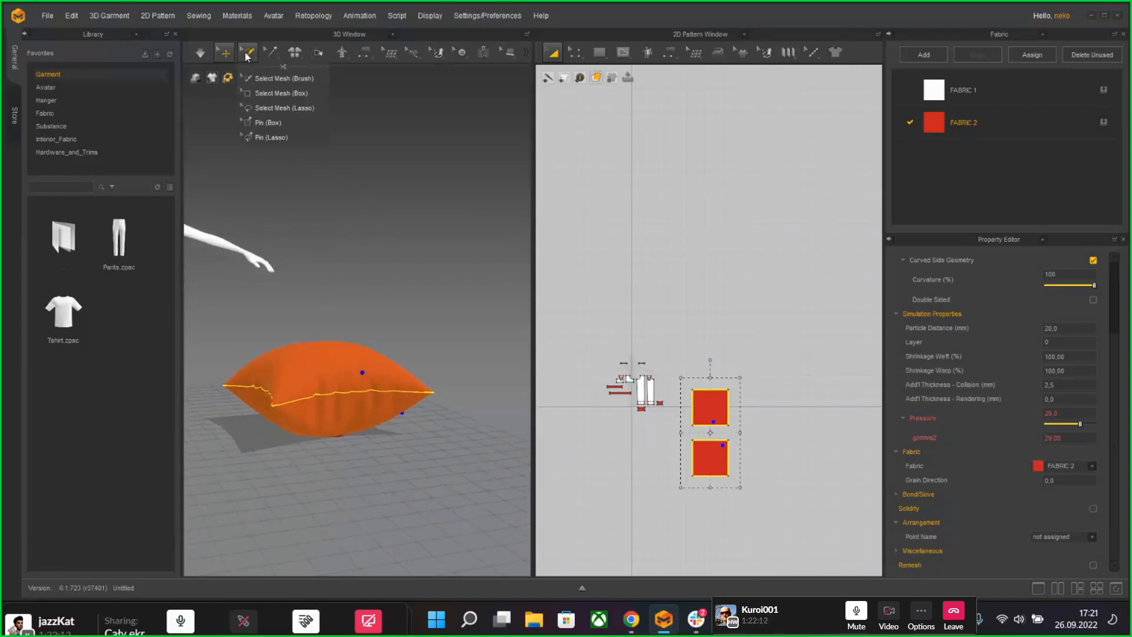
{"action": "left_click", "coordinate": [285, 109]}
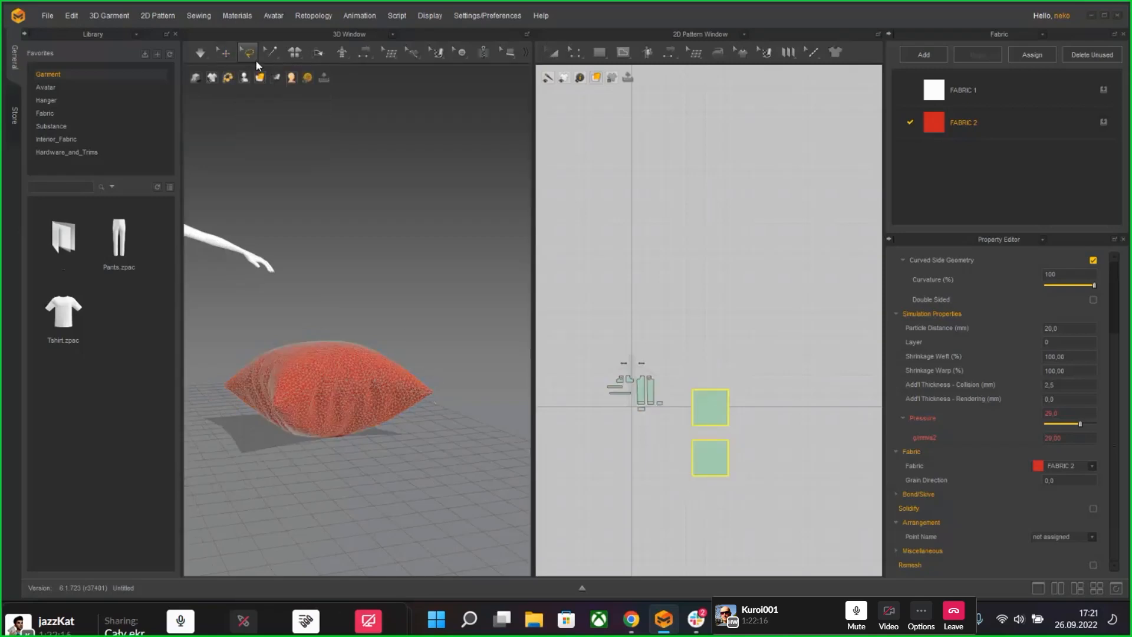
{"action": "left_click_drag", "start_coordinate": [479, 381], "coordinate": [423, 432]}
{"action": "left_click_drag", "start_coordinate": [435, 384], "coordinate": [487, 374]}
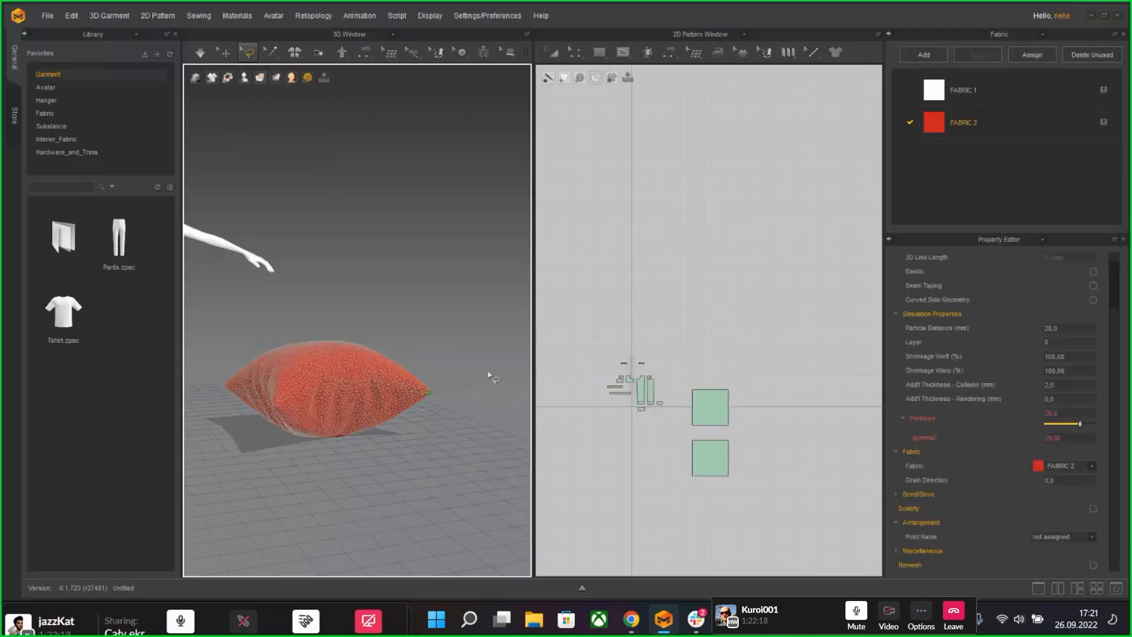
{"action": "key", "text": "space"}
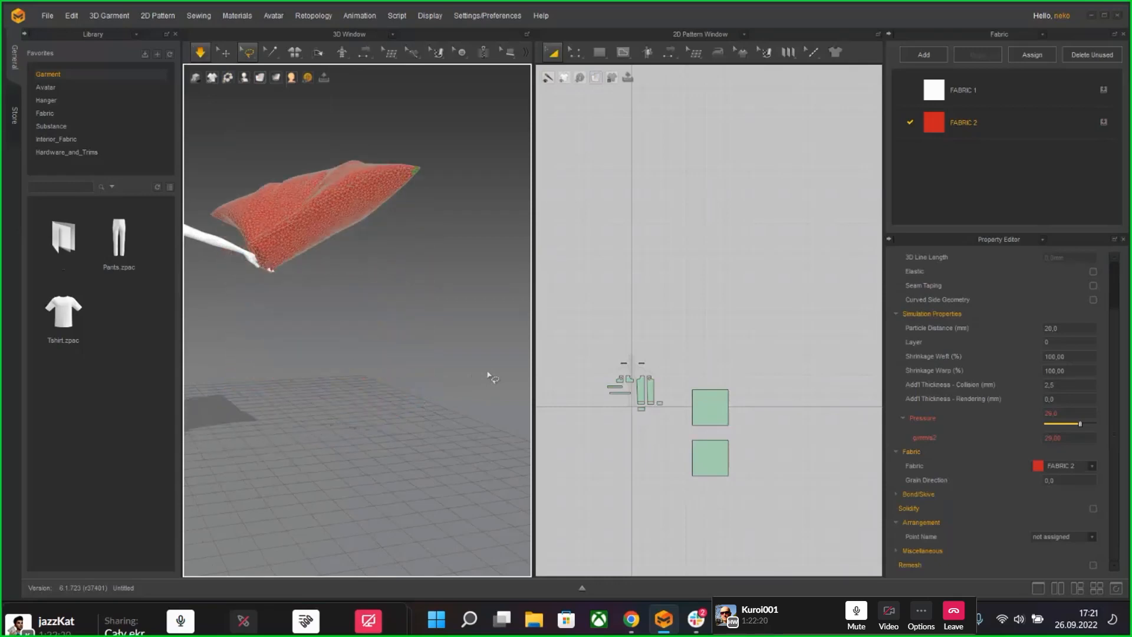
{"action": "key", "text": "shift+a"}
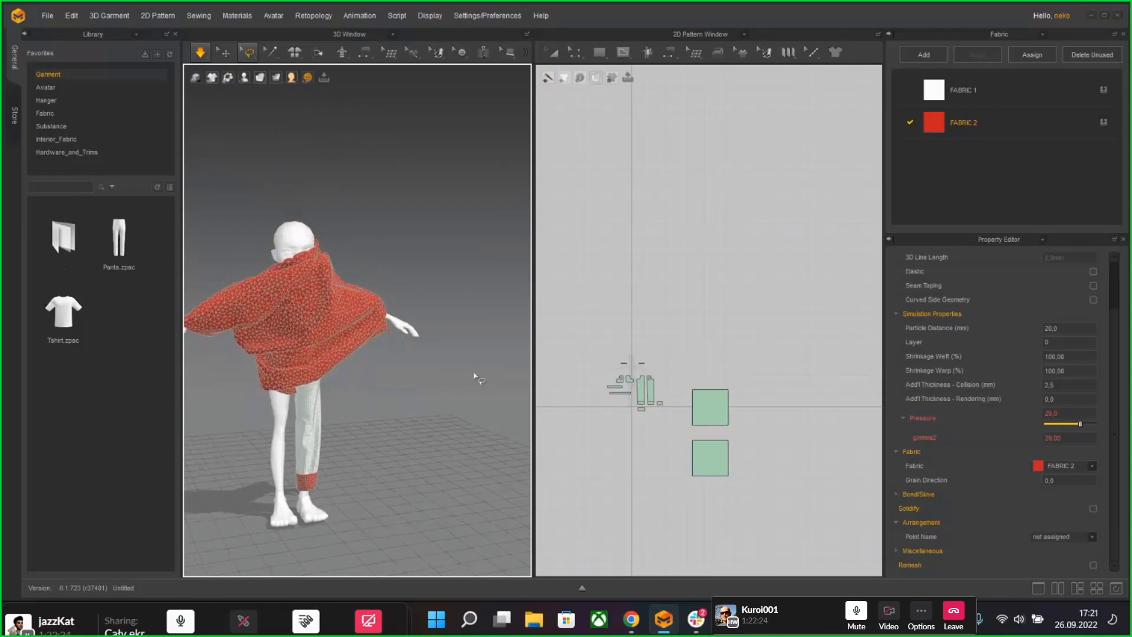
{"action": "key", "text": "ctrl+z"}
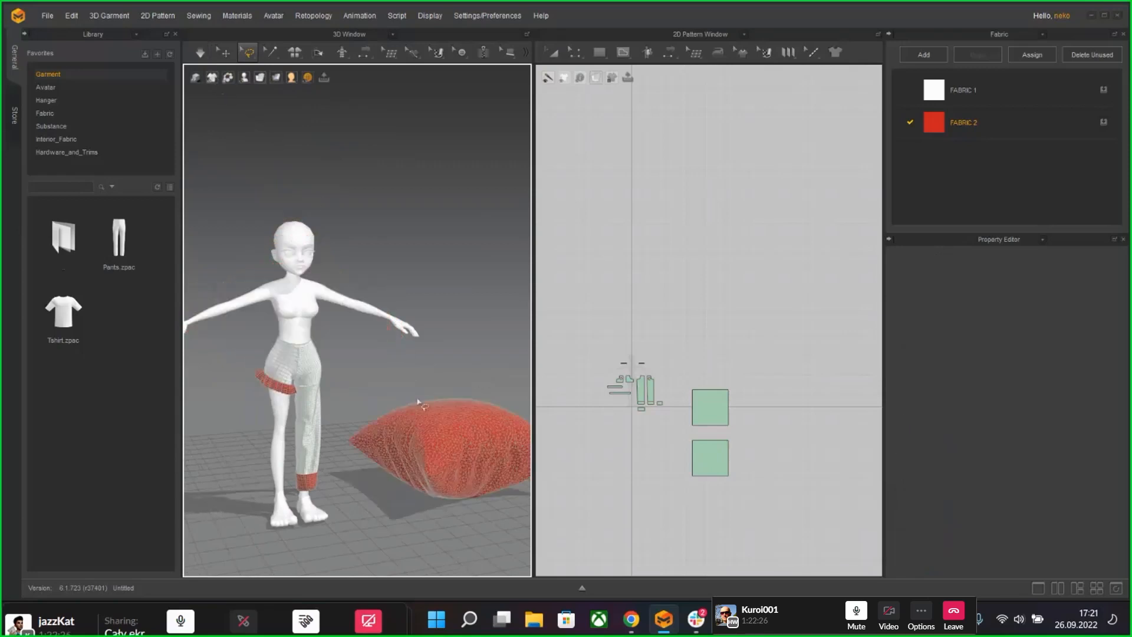
Step: Pin one corner of the pillow with the Pin (Box) tool
{"action": "middle_click_drag", "start_coordinate": [418, 402], "coordinate": [253, 336]}
{"action": "left_click", "coordinate": [242, 53]}
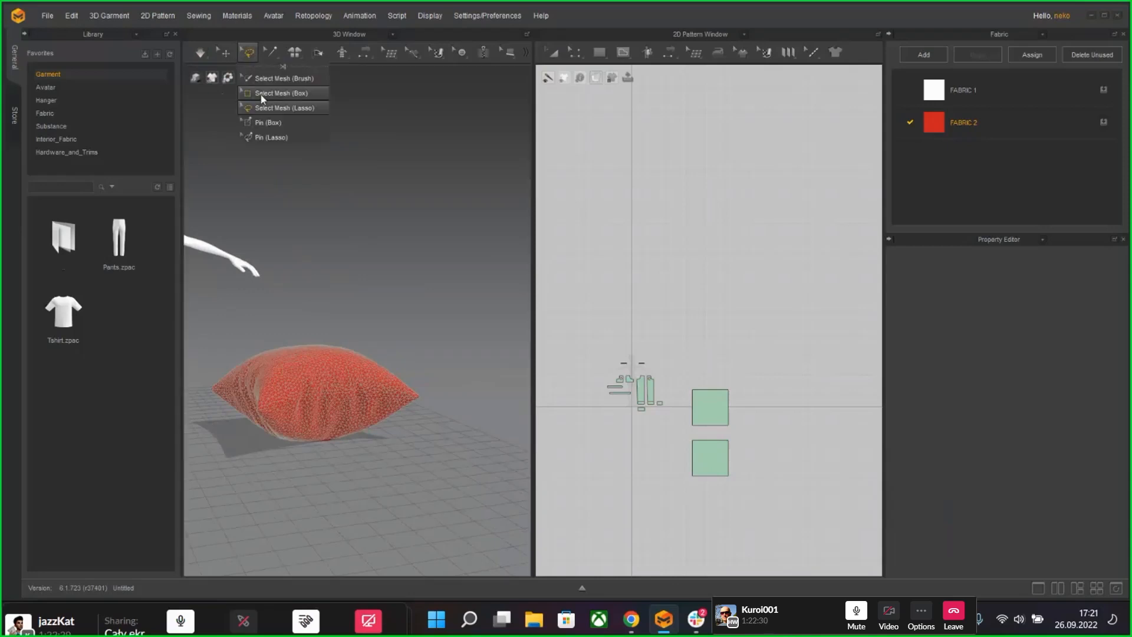
{"action": "left_click", "coordinate": [265, 122]}
{"action": "left_click_drag", "start_coordinate": [438, 382], "coordinate": [417, 415]}
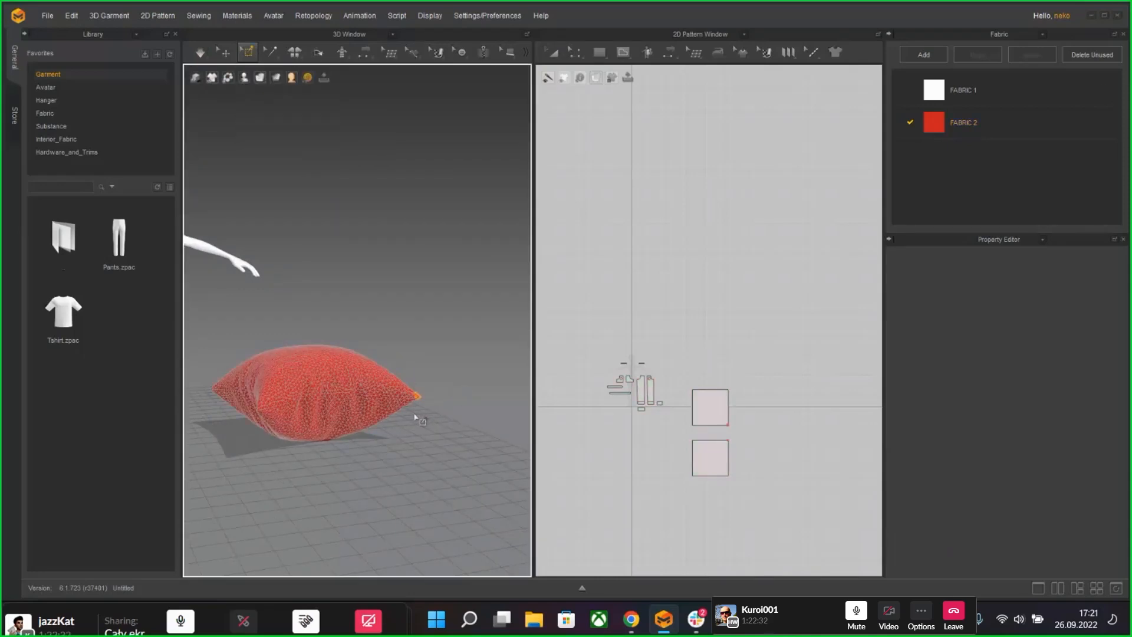
Step: Simulate the pillow held by its single pinned corner, view its movement from several angles, and undo the simulated movement
{"action": "key", "text": "space"}
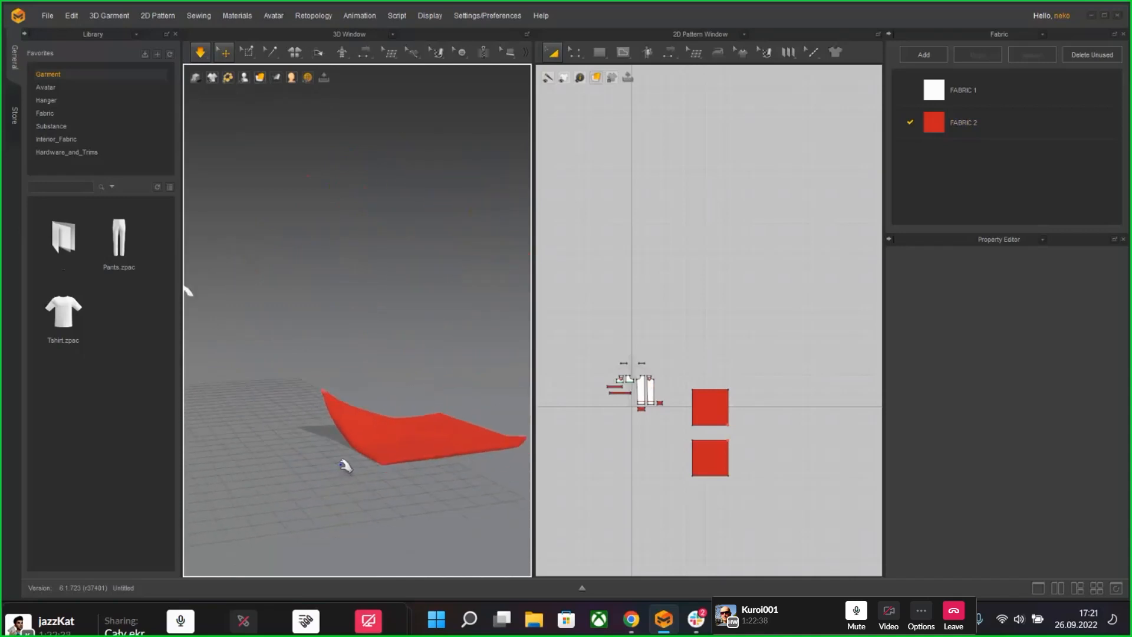
{"action": "key", "text": "space"}
{"action": "right_click_drag", "start_coordinate": [346, 465], "coordinate": [387, 503]}
{"action": "key", "text": "space"}
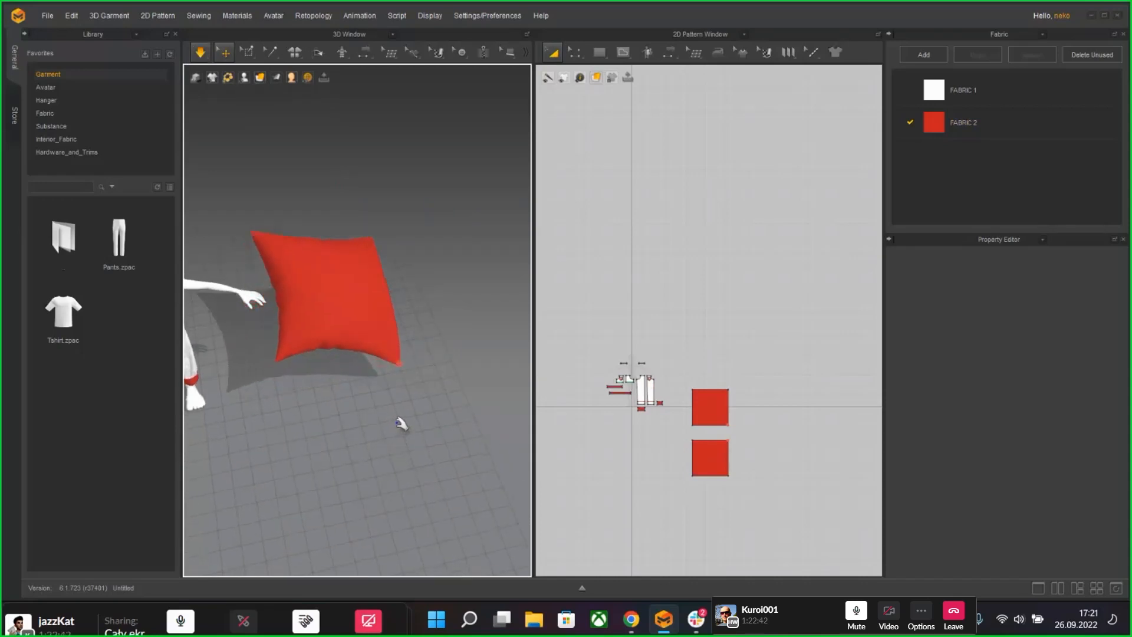
{"action": "key", "text": "space"}
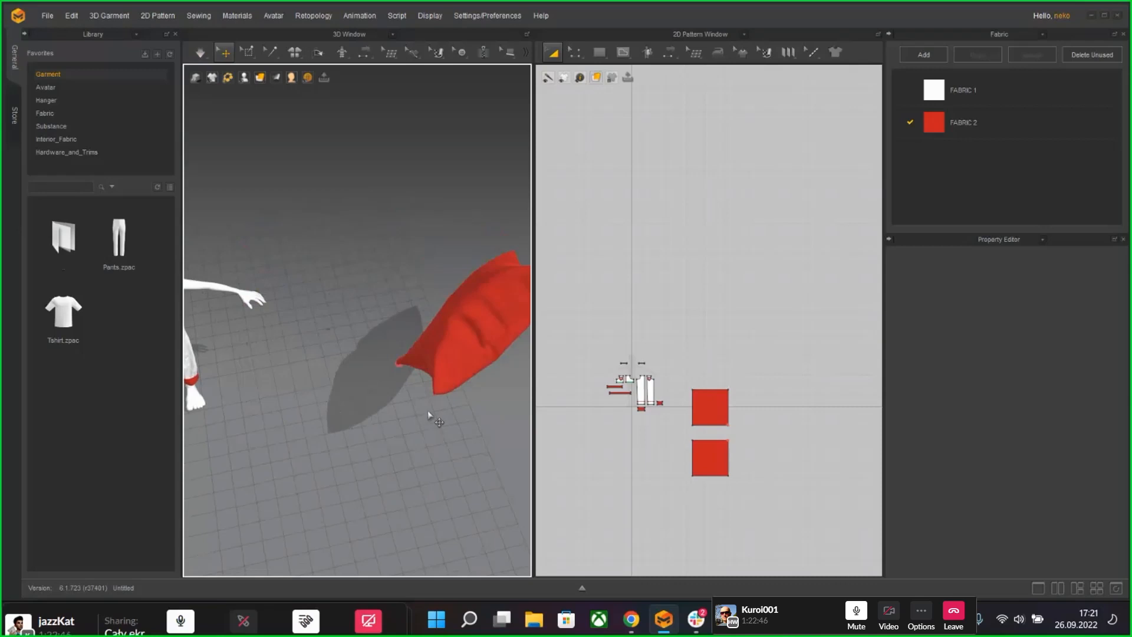
{"action": "key", "text": "space"}
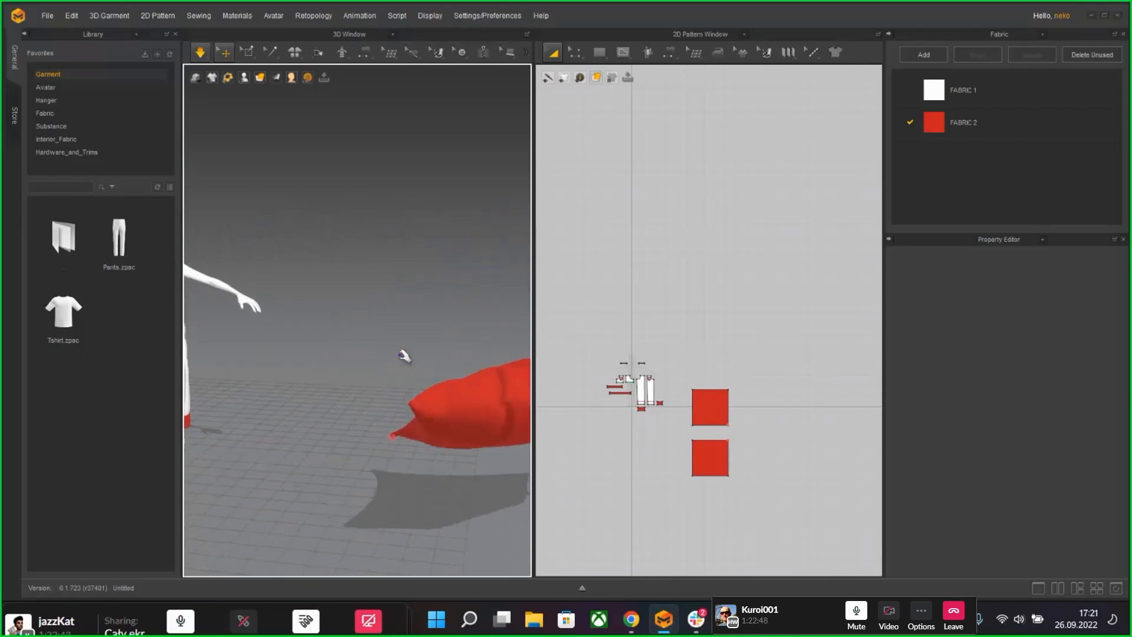
{"action": "key", "text": "ctrl+z"}
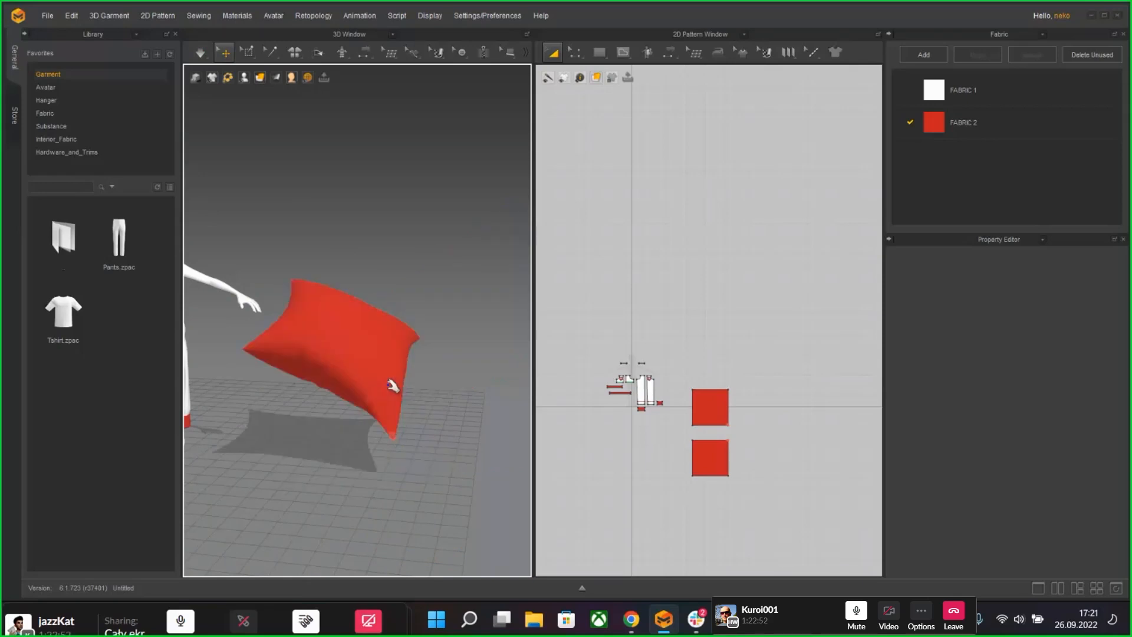
Step: Pin the remaining corners of the resting pillow with the Pin (Box) tool
{"action": "right_click_drag", "start_coordinate": [224, 407], "coordinate": [254, 418]}
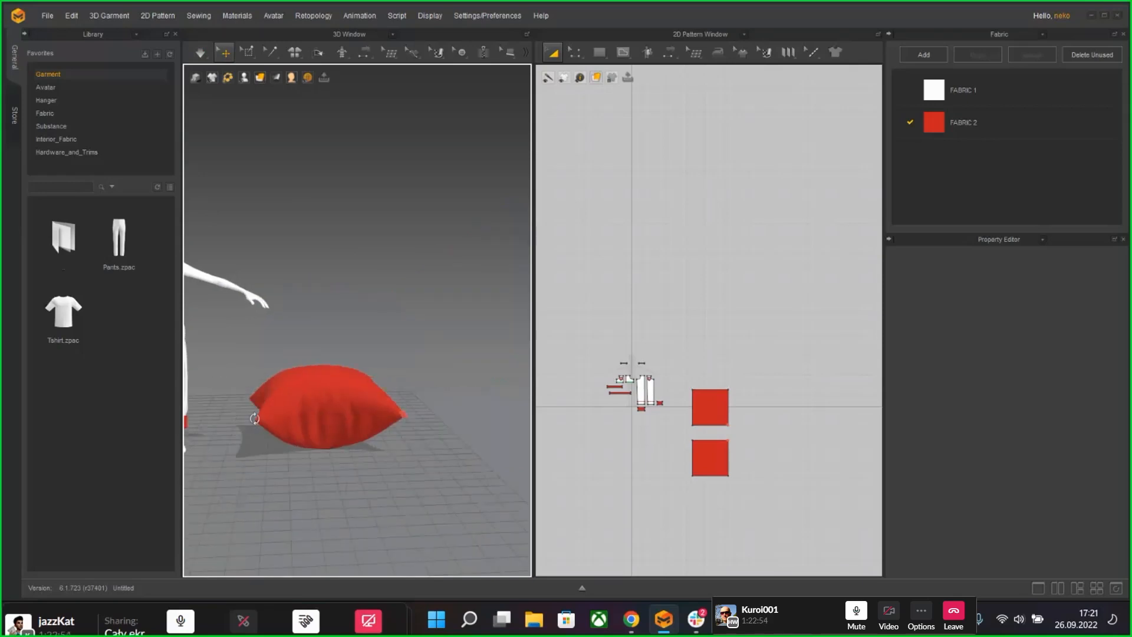
{"action": "right_click_drag", "start_coordinate": [308, 466], "coordinate": [355, 425]}
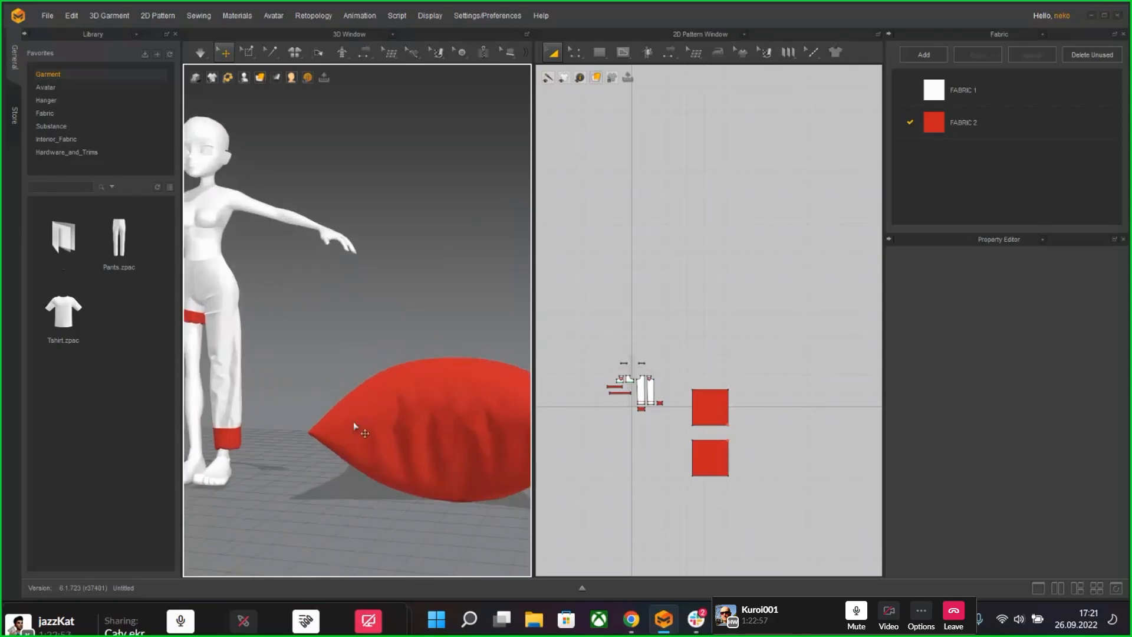
{"action": "left_click", "coordinate": [248, 52]}
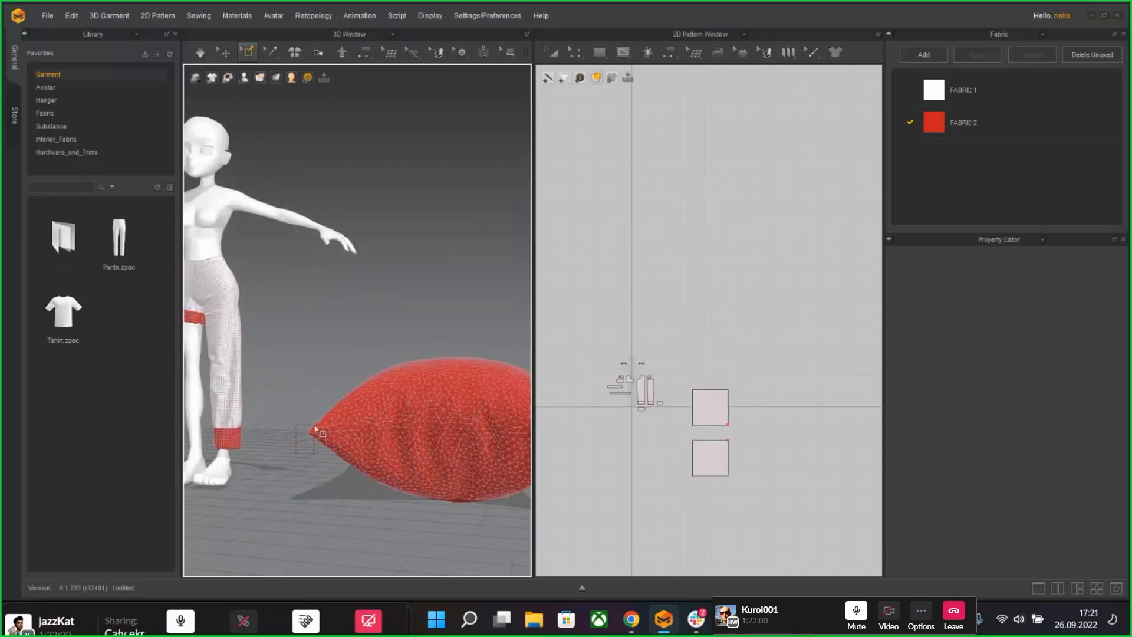
{"action": "right_click_drag", "start_coordinate": [315, 429], "coordinate": [289, 205]}
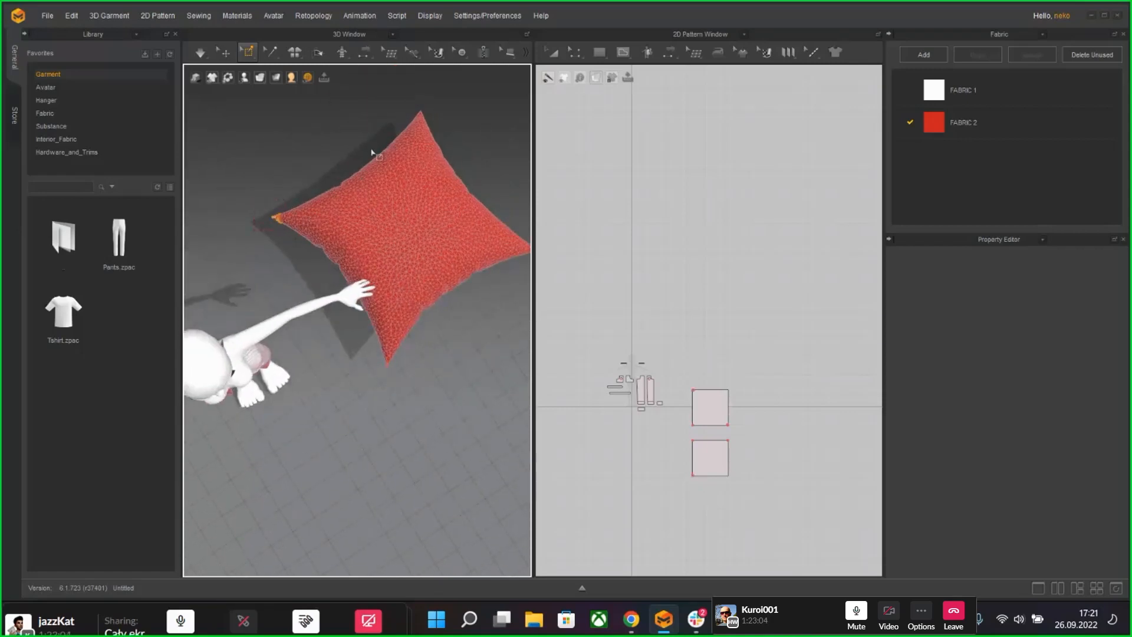
Step: Simulate the pillow with its corners pinned and inspect how it hangs from the side and from above
{"action": "key", "text": "space"}
{"action": "right_click_drag", "start_coordinate": [480, 285], "coordinate": [336, 263]}
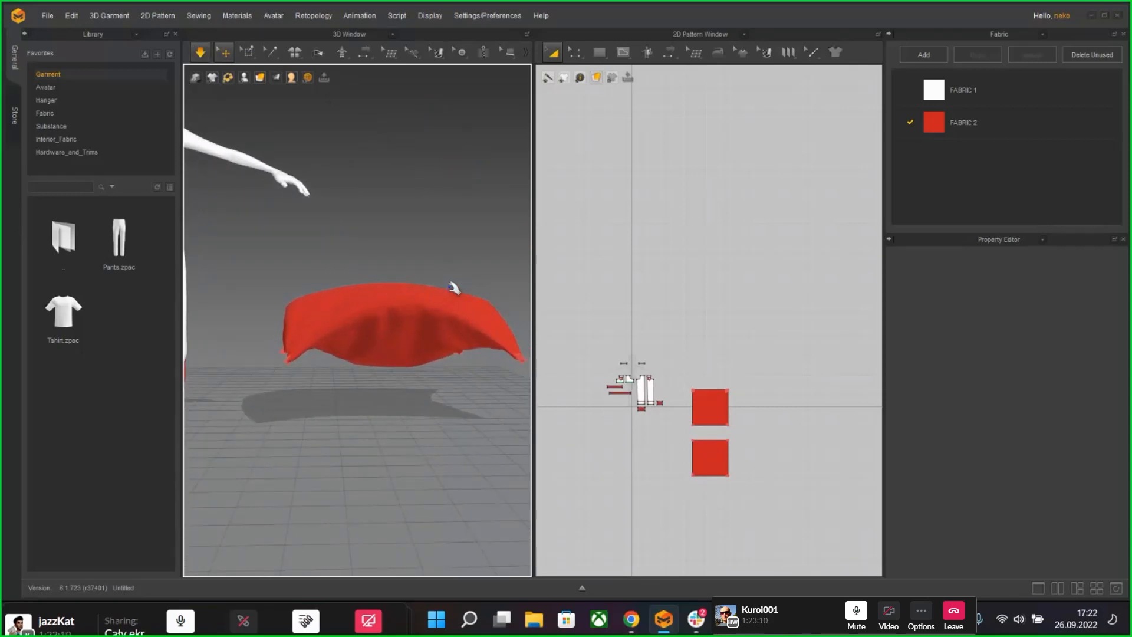
{"action": "right_click_drag", "start_coordinate": [452, 287], "coordinate": [365, 328]}
{"action": "key", "text": "space"}
Step: Reposition the pinned corners one by one during the simulation to pull the pillow into a folded shape
{"action": "left_click", "coordinate": [245, 51]}
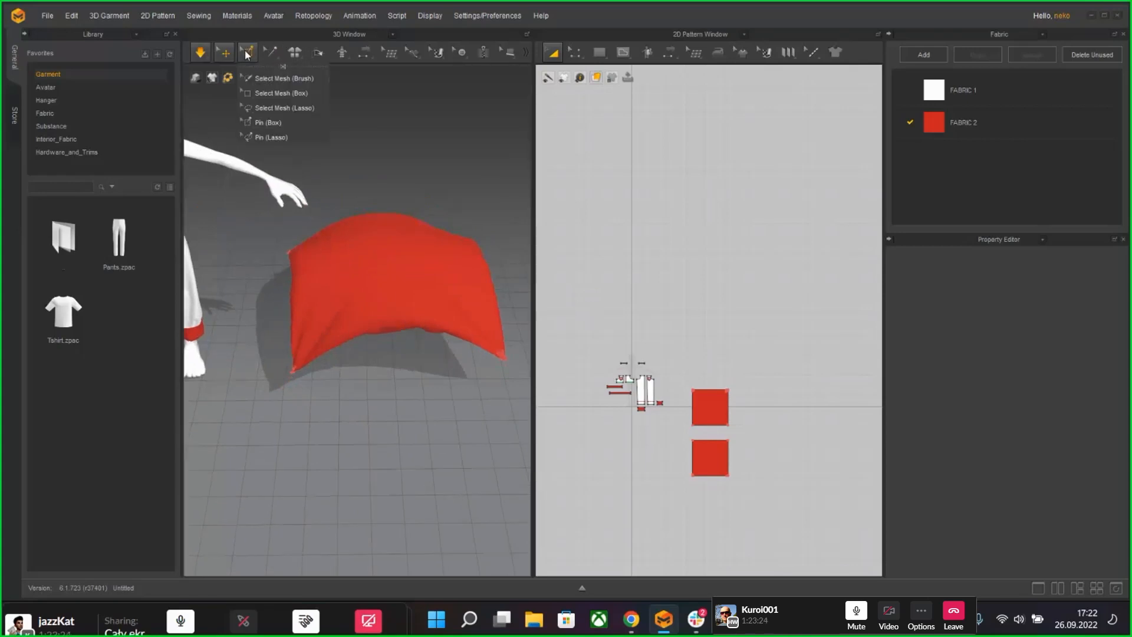
{"action": "left_click", "coordinate": [263, 109]}
{"action": "left_click_drag", "start_coordinate": [291, 373], "coordinate": [421, 125]}
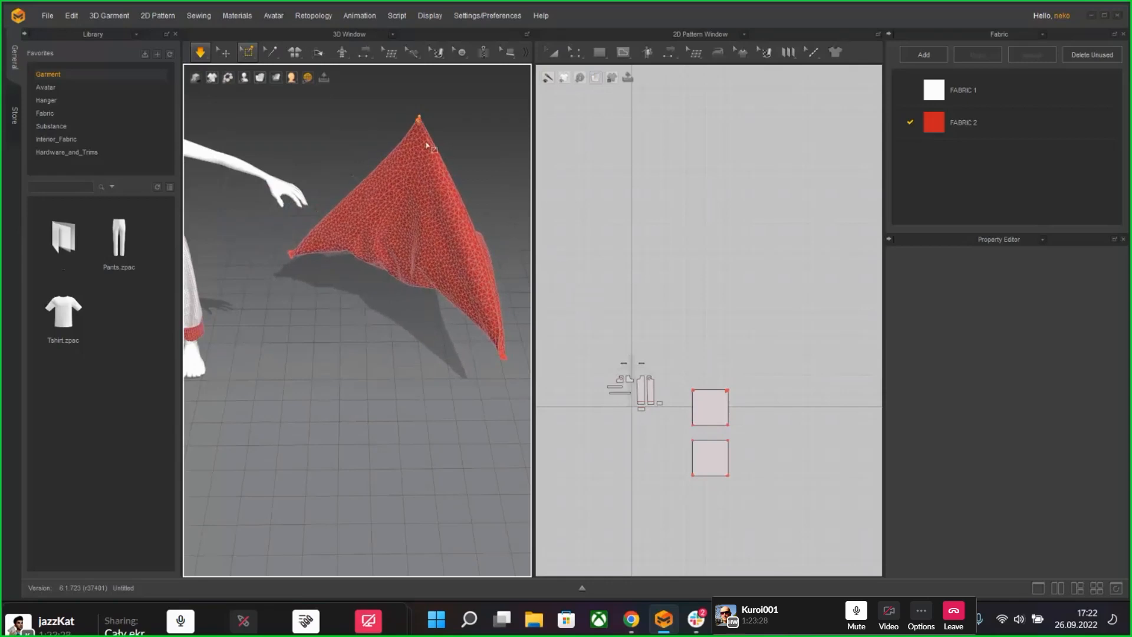
{"action": "key", "text": "space"}
{"action": "right_click_drag", "start_coordinate": [426, 144], "coordinate": [400, 265]}
{"action": "key", "text": "space"}
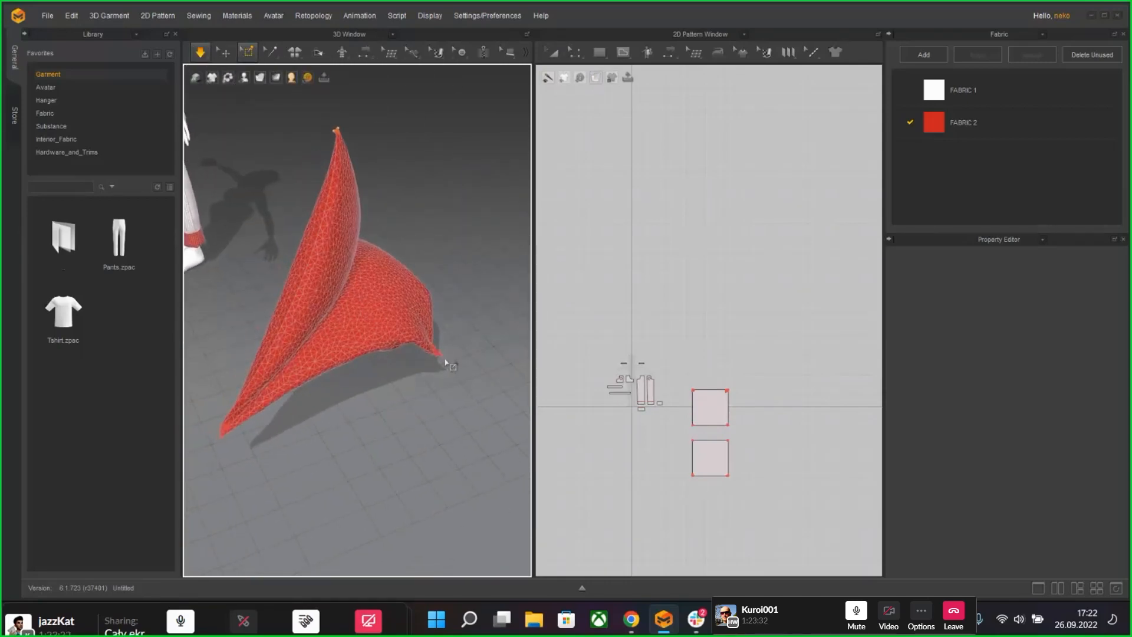
{"action": "left_click_drag", "start_coordinate": [445, 362], "coordinate": [497, 326]}
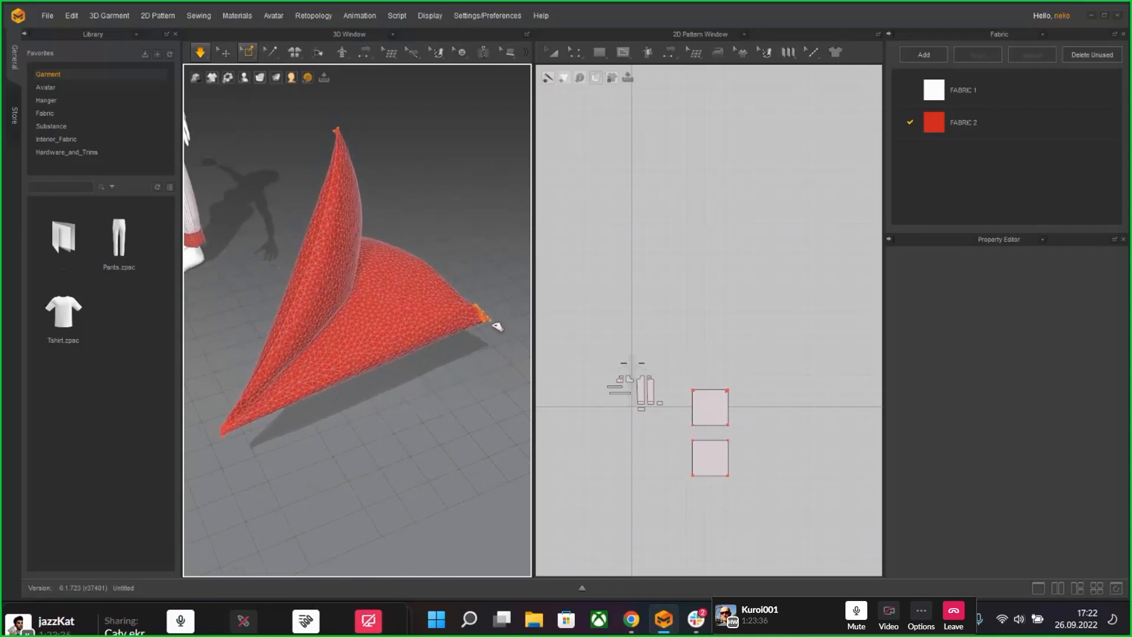
{"action": "left_click_drag", "start_coordinate": [337, 131], "coordinate": [337, 132]}
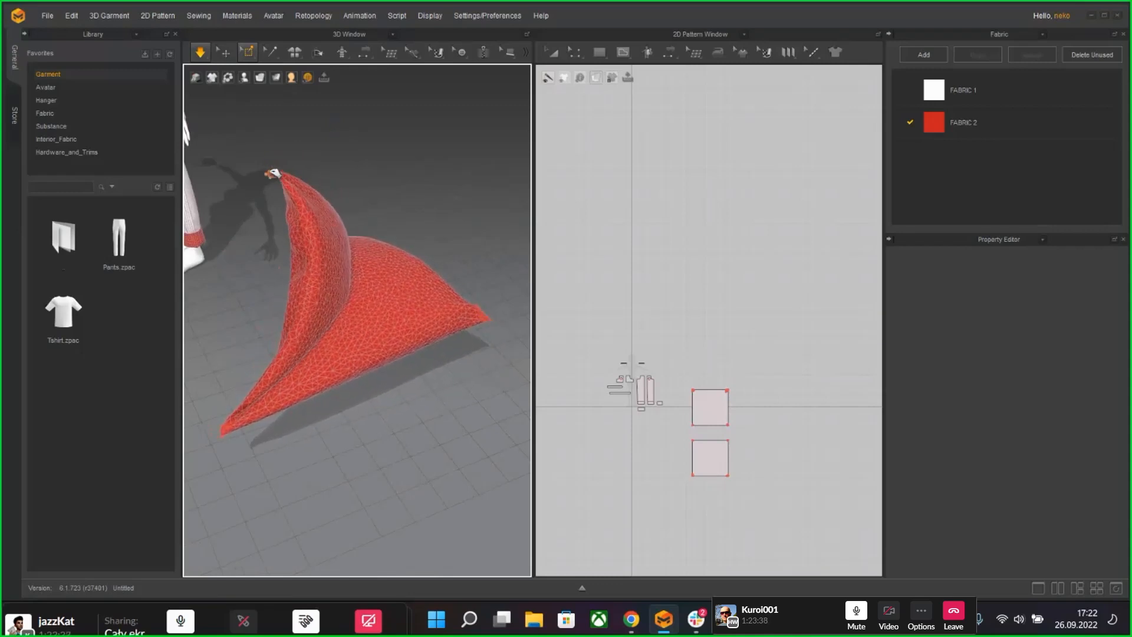
{"action": "right_click_drag", "start_coordinate": [293, 233], "coordinate": [294, 178]}
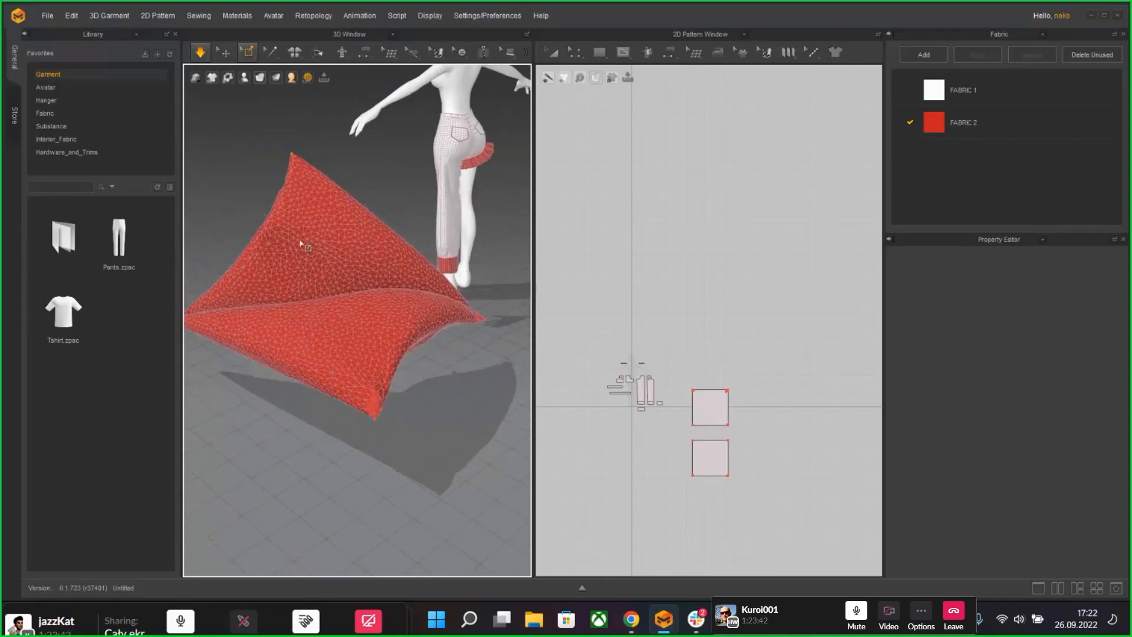
{"action": "left_click", "coordinate": [223, 52]}
{"action": "left_click", "coordinate": [353, 249]}
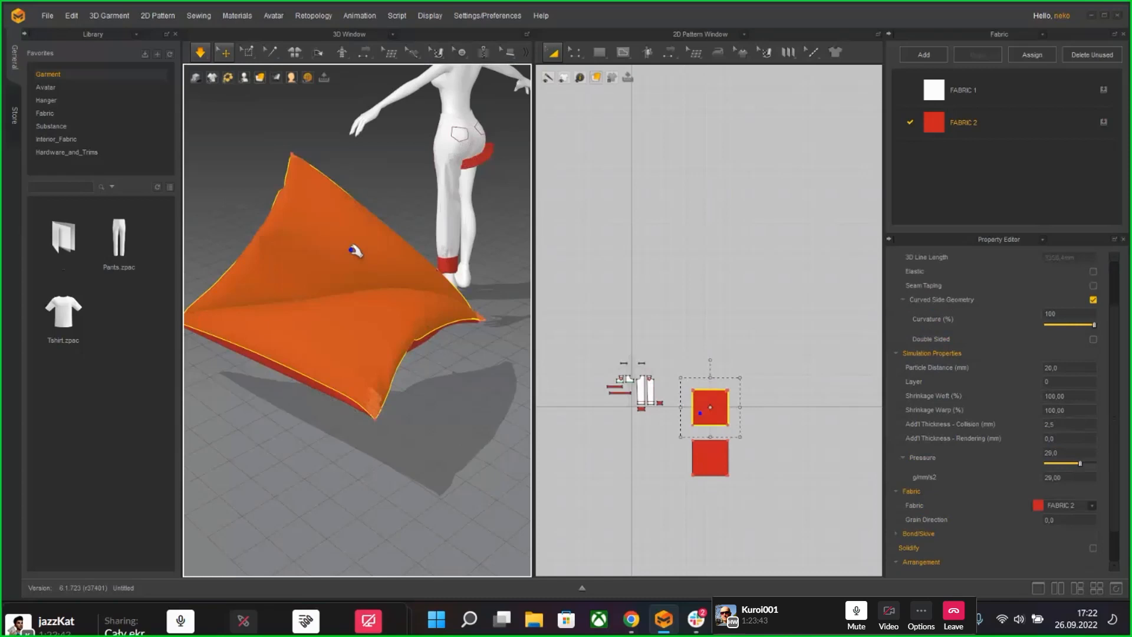
{"action": "right_click", "coordinate": [356, 293]}
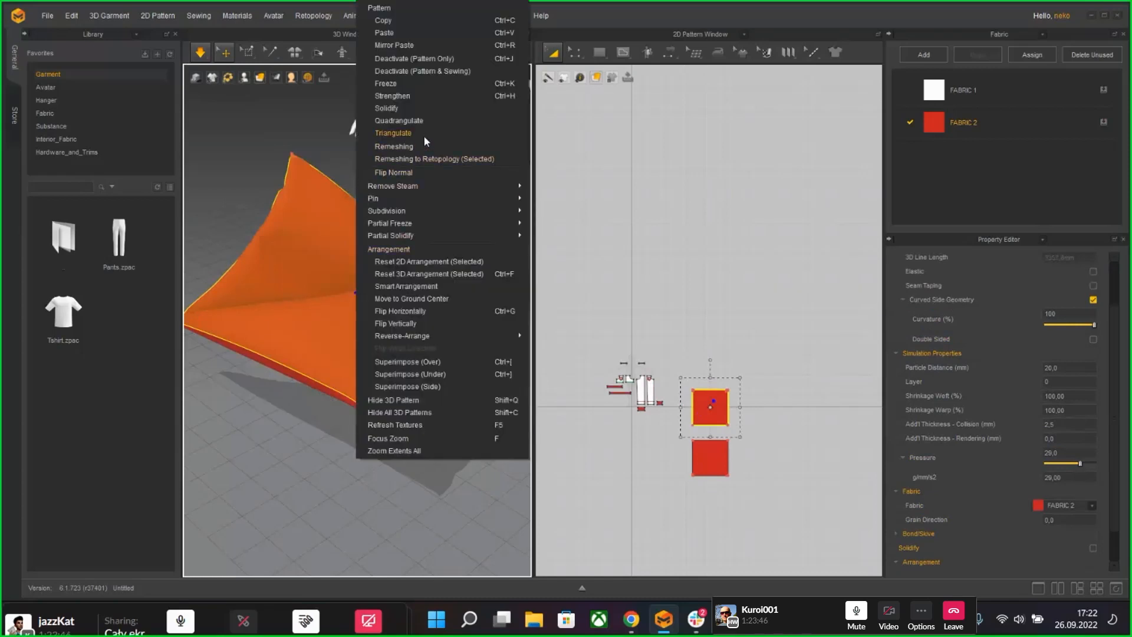
{"action": "left_click", "coordinate": [407, 484]}
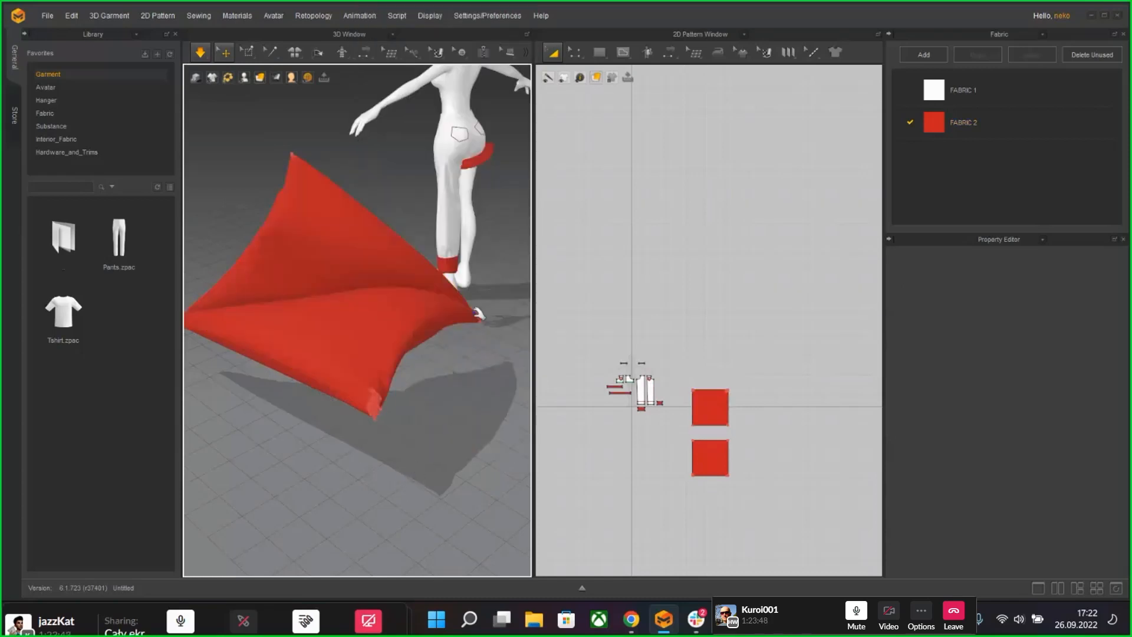
{"action": "right_click", "coordinate": [379, 189]}
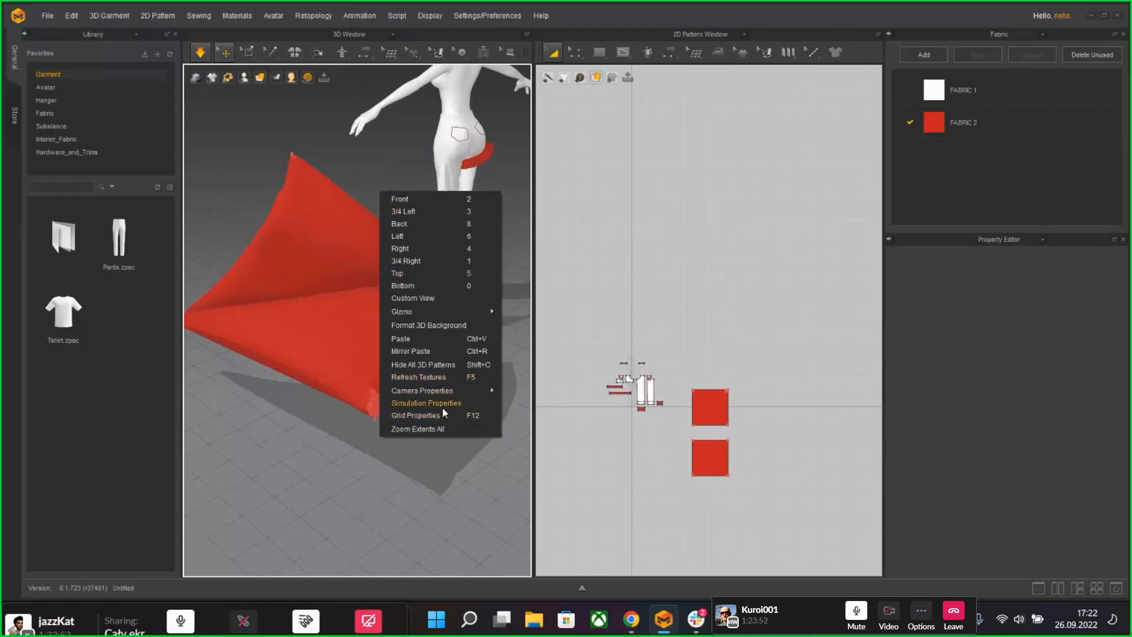
{"action": "left_click", "coordinate": [441, 465]}
Step: Examine the simulated, pinned pillow beside the avatar from several angles
{"action": "right_click_drag", "start_coordinate": [433, 432], "coordinate": [356, 435]}
{"action": "key", "text": "space"}
{"action": "middle_click_drag", "start_coordinate": [357, 435], "coordinate": [331, 432]}
{"action": "right_click_drag", "start_coordinate": [331, 432], "coordinate": [391, 425]}
{"action": "key", "text": "space"}
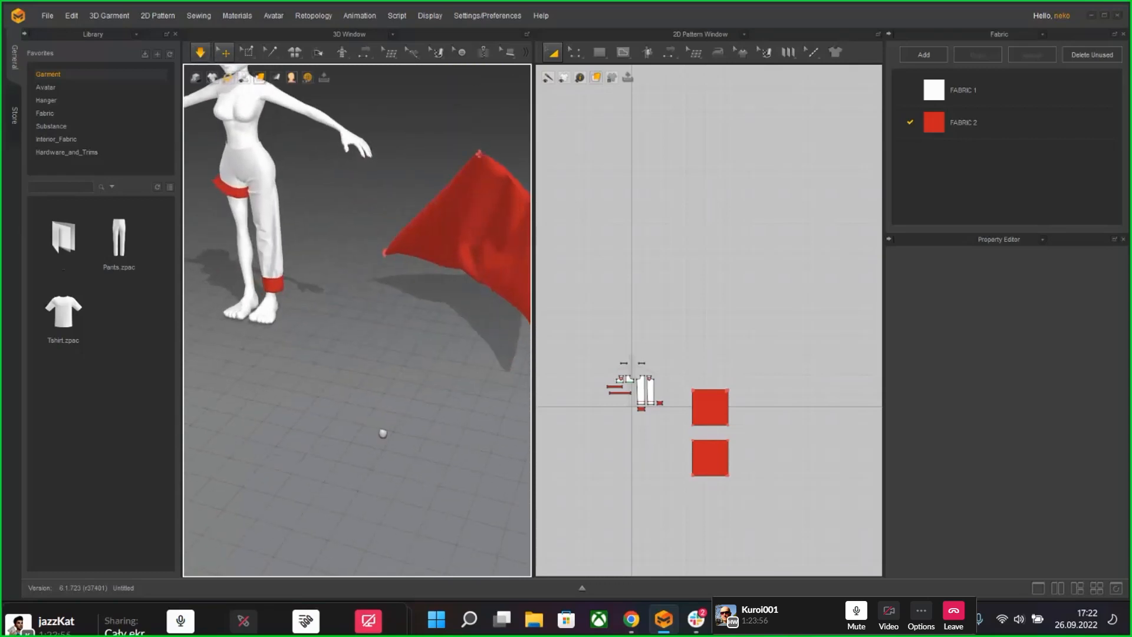
{"action": "middle_click_drag", "start_coordinate": [383, 432], "coordinate": [289, 449]}
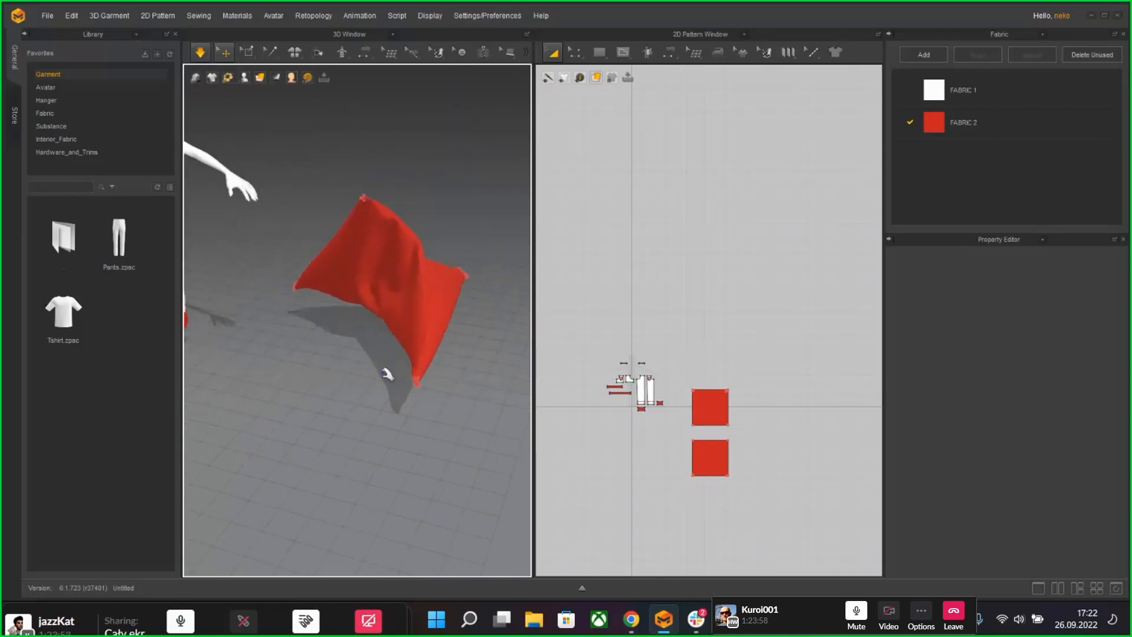
{"action": "middle_click_drag", "start_coordinate": [253, 374], "coordinate": [344, 409]}
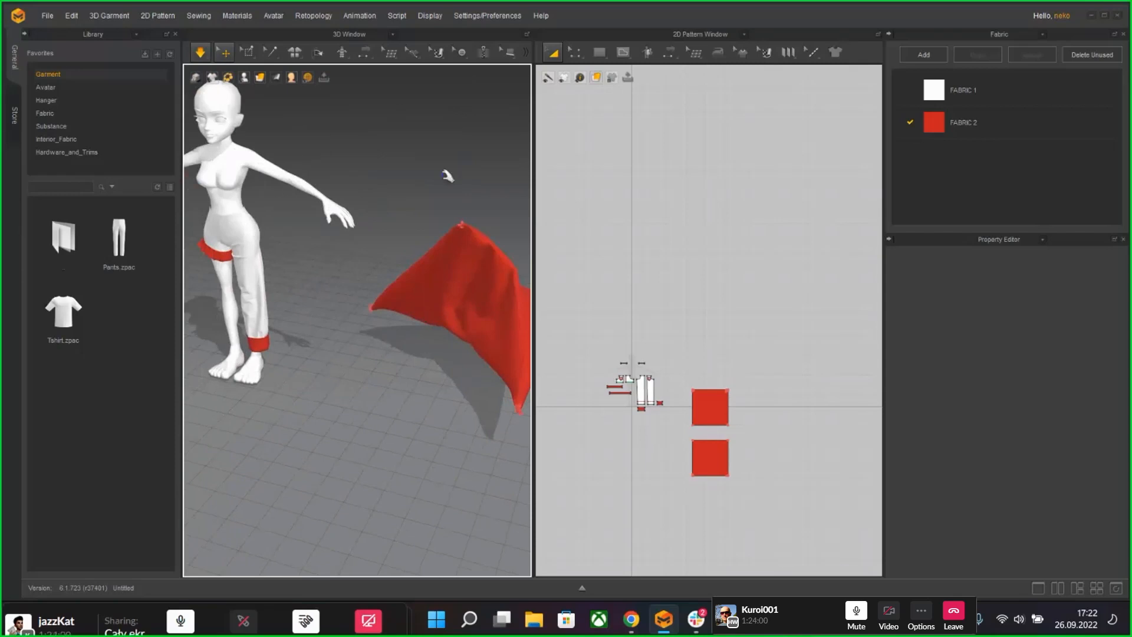
Step: Open the simulation properties and examine the settings, including iteration count, air damping, gravity and the collision detection options
{"action": "right_click", "coordinate": [400, 189]}
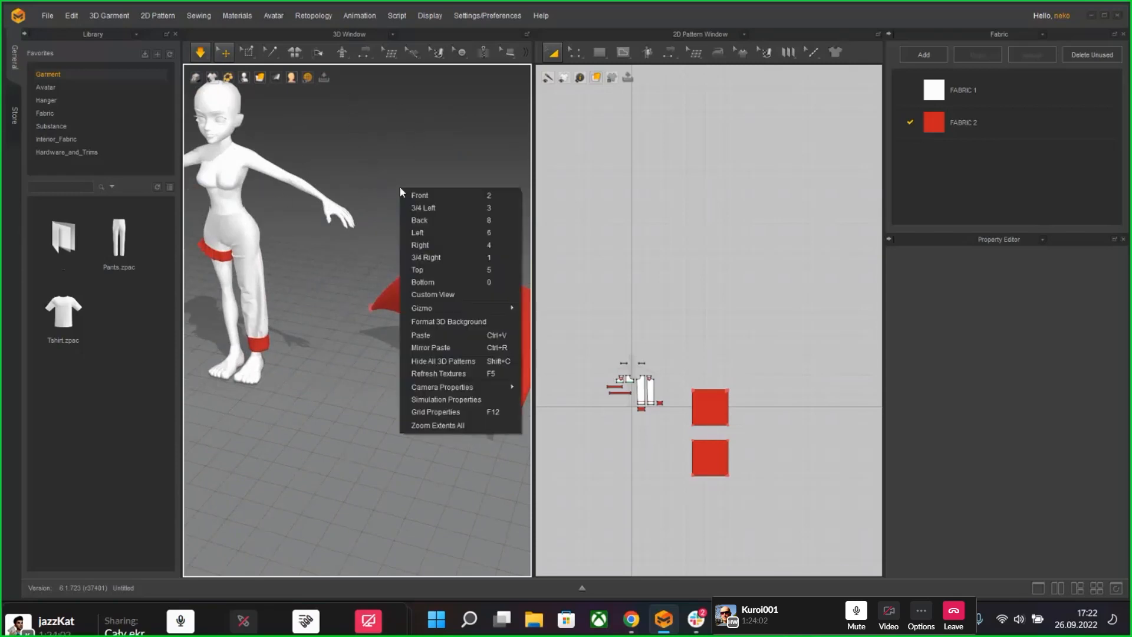
{"action": "right_click", "coordinate": [385, 137]}
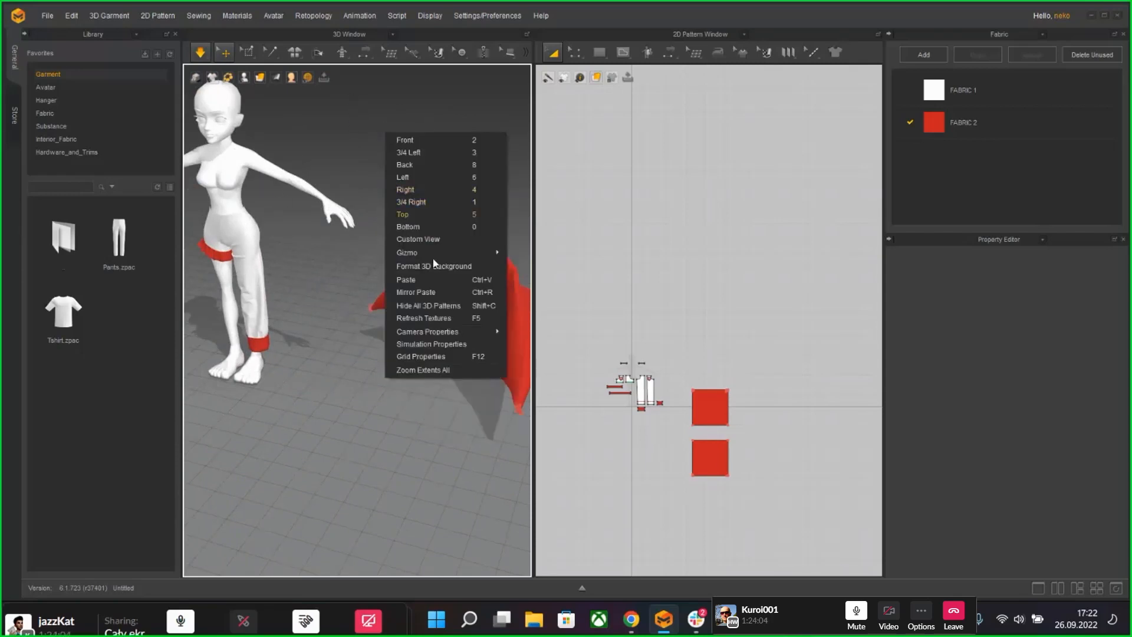
{"action": "left_click", "coordinate": [422, 349]}
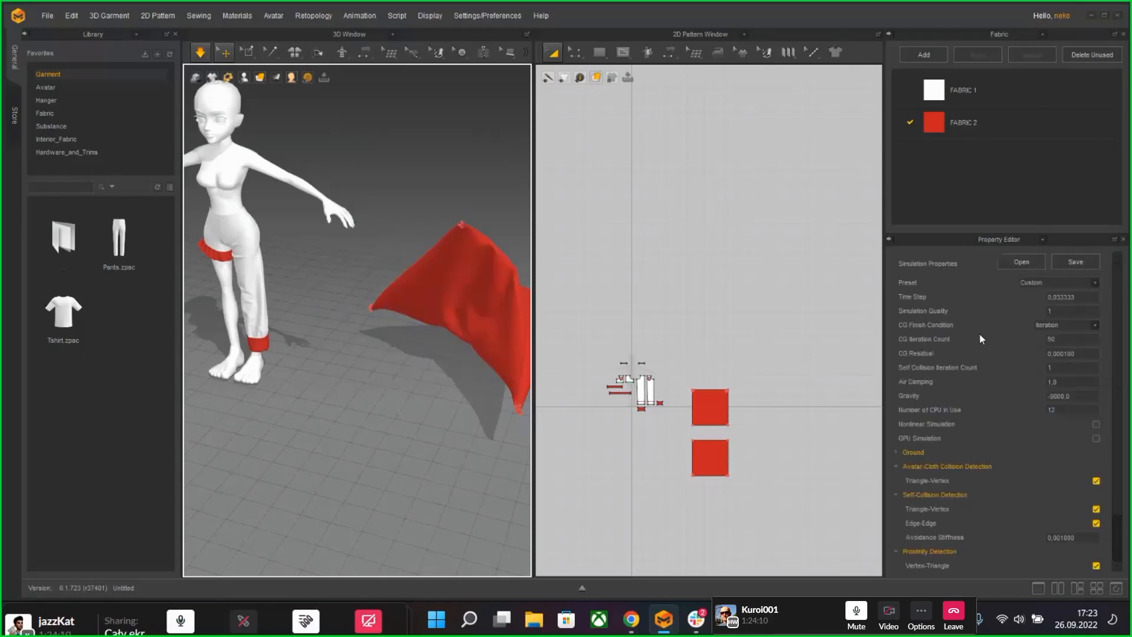
{"action": "scroll", "coordinate": [1120, 339], "scroll_direction": "down", "scroll_amount": 3}
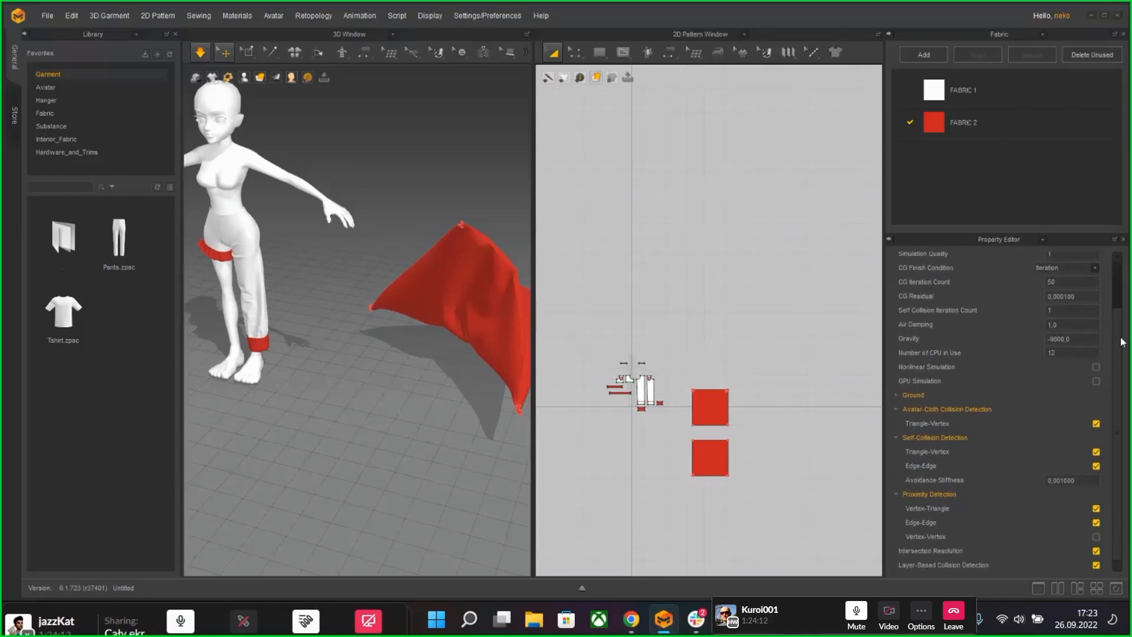
{"action": "scroll", "coordinate": [1121, 363], "scroll_direction": "up", "scroll_amount": 3}
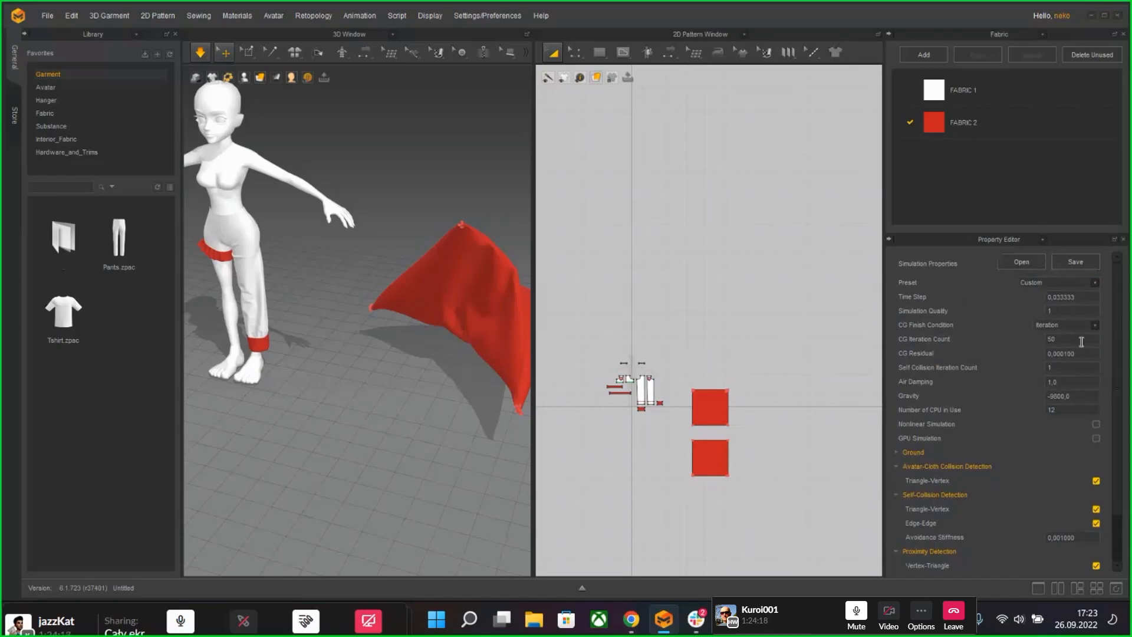
{"action": "left_click", "coordinate": [1074, 380]}
{"action": "left_click", "coordinate": [1083, 394]}
{"action": "mouse_move", "coordinate": [1118, 357]}
{"action": "left_mouse_down"}
{"action": "mouse_move", "coordinate": [1122, 427]}
{"action": "mouse_move", "coordinate": [1120, 321]}
{"action": "mouse_move", "coordinate": [1123, 474]}
{"action": "mouse_move", "coordinate": [1122, 340]}
{"action": "left_mouse_up"}
{"action": "mouse_move", "coordinate": [498, 386]}
{"action": "right_mouse_down"}
{"action": "mouse_move", "coordinate": [449, 429]}
{"action": "mouse_move", "coordinate": [450, 417]}
{"action": "mouse_move", "coordinate": [419, 406]}
{"action": "mouse_move", "coordinate": [492, 395]}
{"action": "right_mouse_up"}
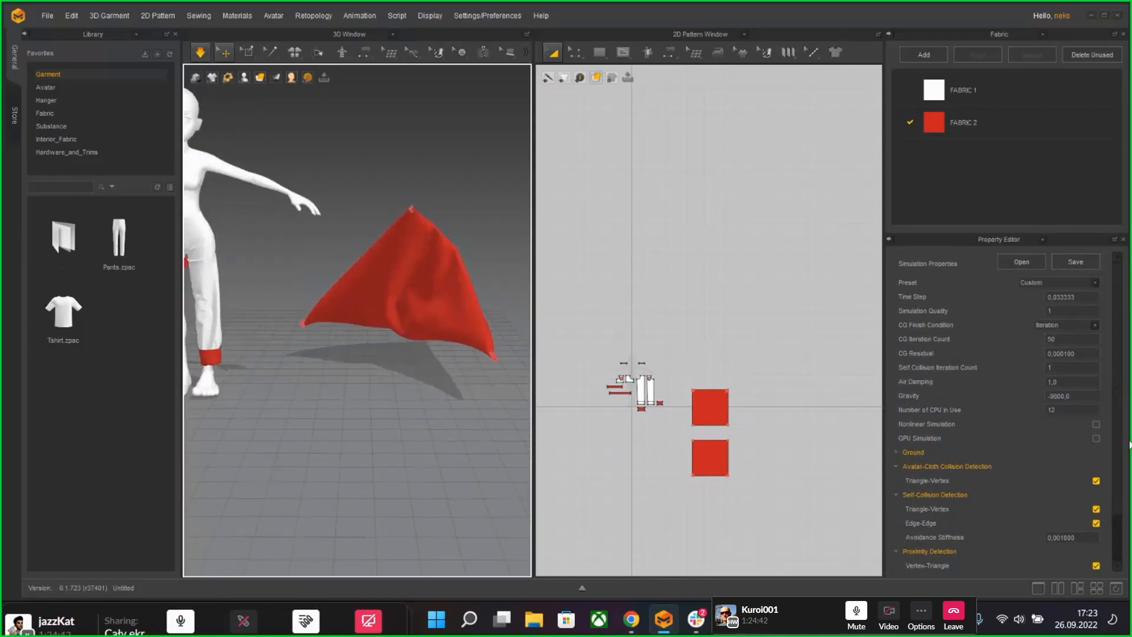
{"action": "scroll", "coordinate": [1123, 468], "scroll_direction": "down", "scroll_amount": 2}
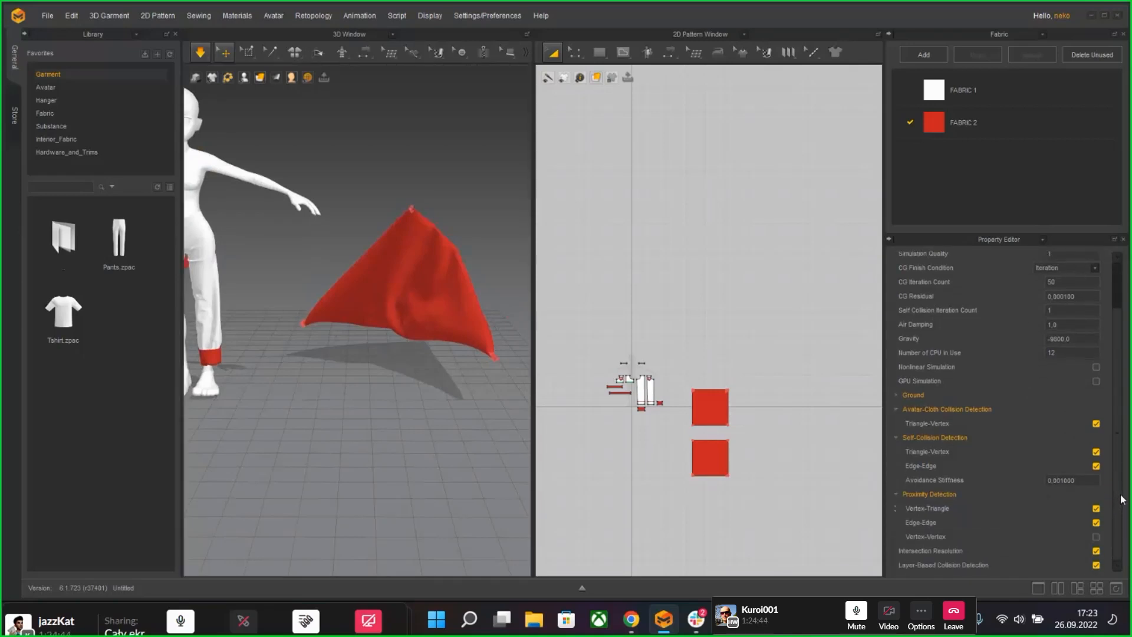
{"action": "scroll", "coordinate": [1114, 471], "scroll_direction": "up", "scroll_amount": 2}
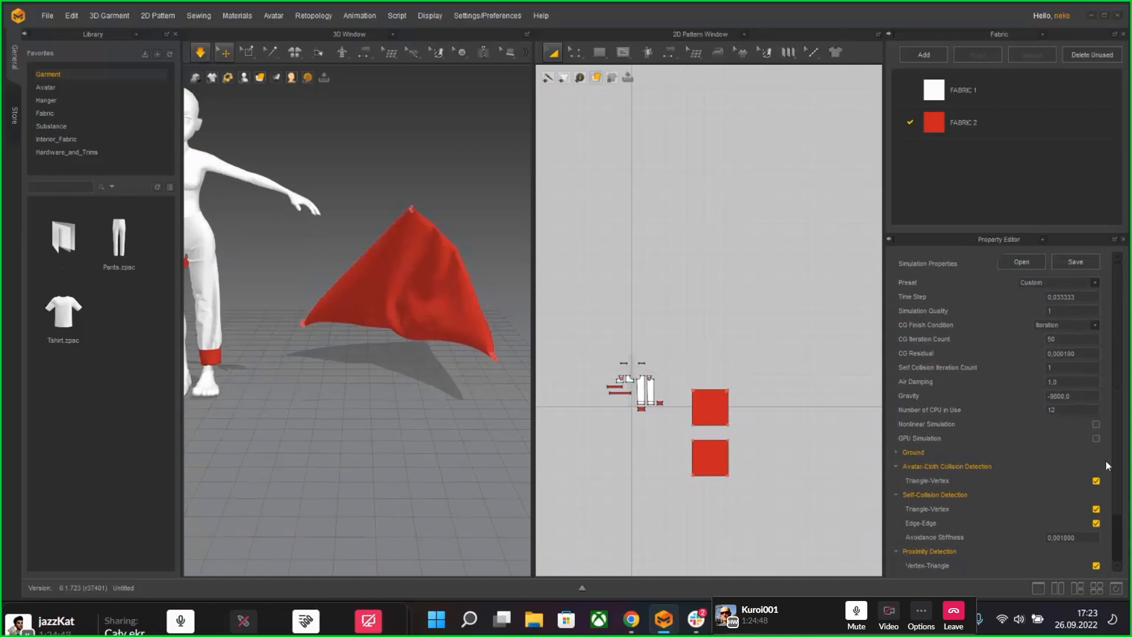
{"action": "scroll", "coordinate": [1061, 376], "scroll_direction": "down", "scroll_amount": 2}
{"action": "scroll", "coordinate": [1059, 381], "scroll_direction": "up", "scroll_amount": 2}
Step: Look at the stored simulation property preset files without loading one, and check the viewport options
{"action": "left_click", "coordinate": [1039, 263]}
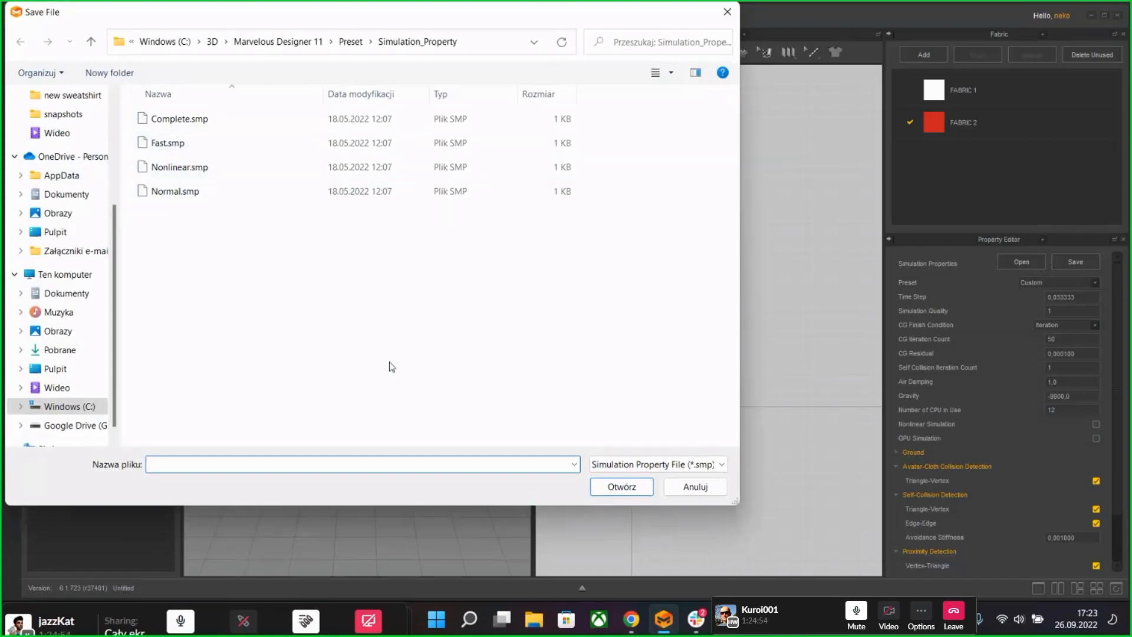
{"action": "left_click", "coordinate": [710, 492]}
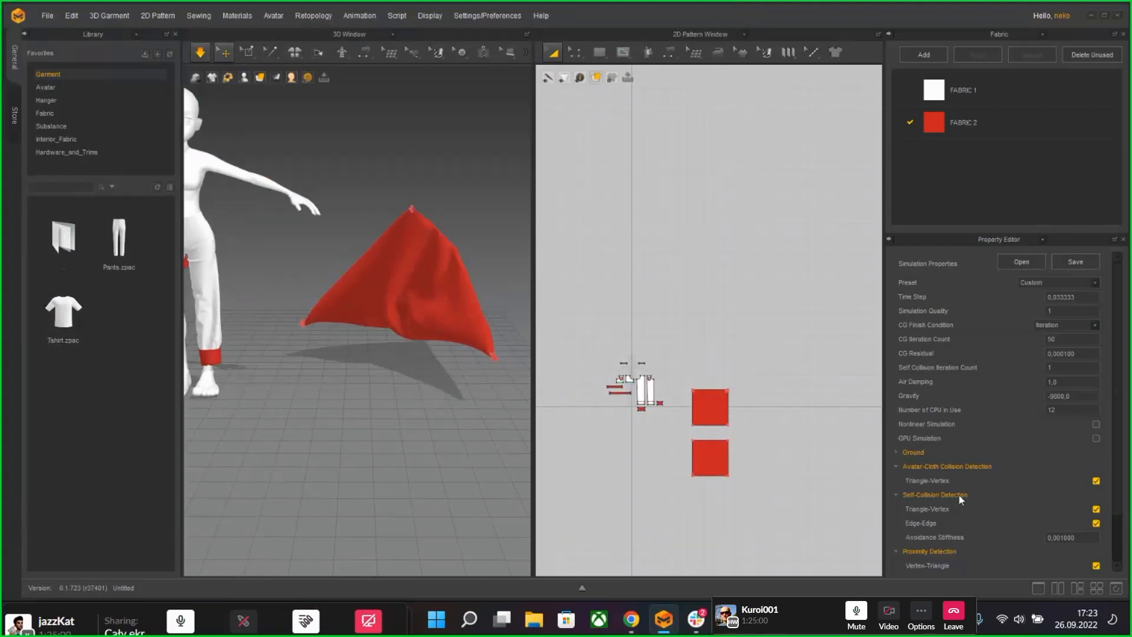
{"action": "right_click", "coordinate": [362, 382]}
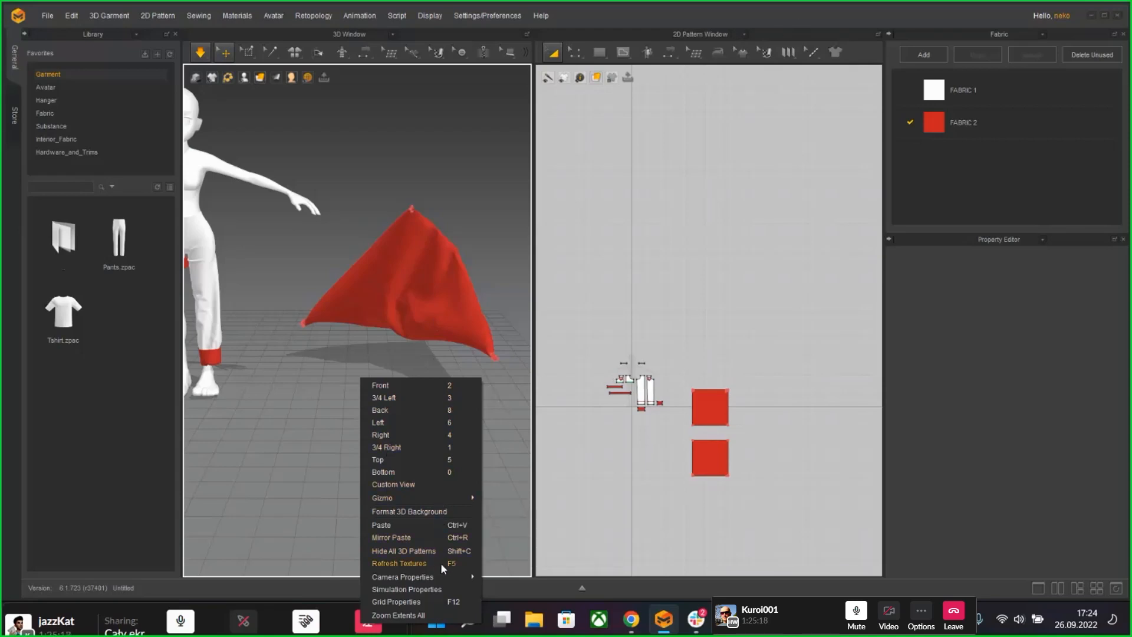
{"action": "mouse_move", "coordinate": [442, 577]}
{"action": "left_click", "coordinate": [373, 200]}
Step: Pull the pillow's outstretched pinned corner down to the ground during the simulation
{"action": "scroll", "coordinate": [382, 213], "scroll_direction": "down", "scroll_amount": 5}
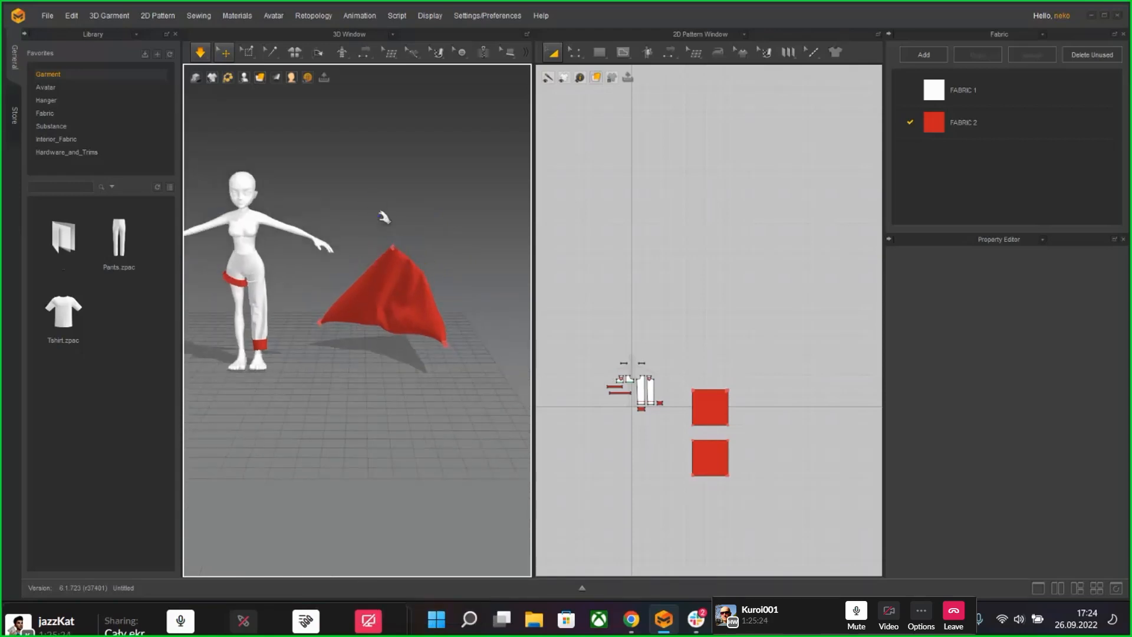
{"action": "middle_click_drag", "start_coordinate": [379, 228], "coordinate": [434, 289]}
{"action": "scroll", "coordinate": [284, 357], "scroll_direction": "up", "scroll_amount": 3}
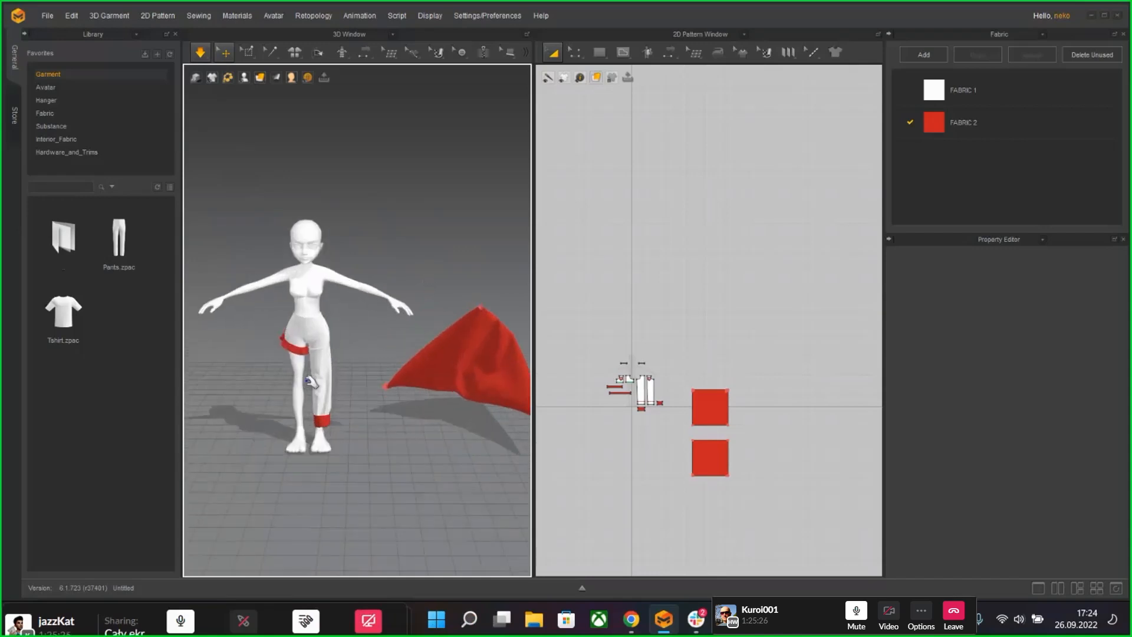
{"action": "right_click_drag", "start_coordinate": [463, 434], "coordinate": [390, 391]}
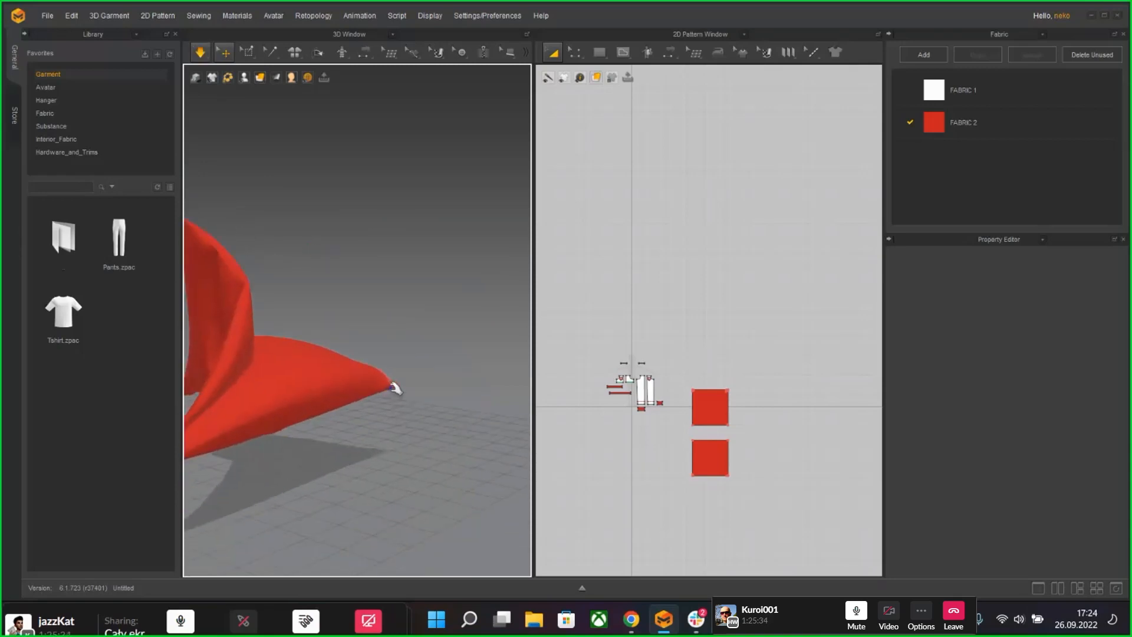
{"action": "left_click_drag", "start_coordinate": [394, 388], "coordinate": [372, 457]}
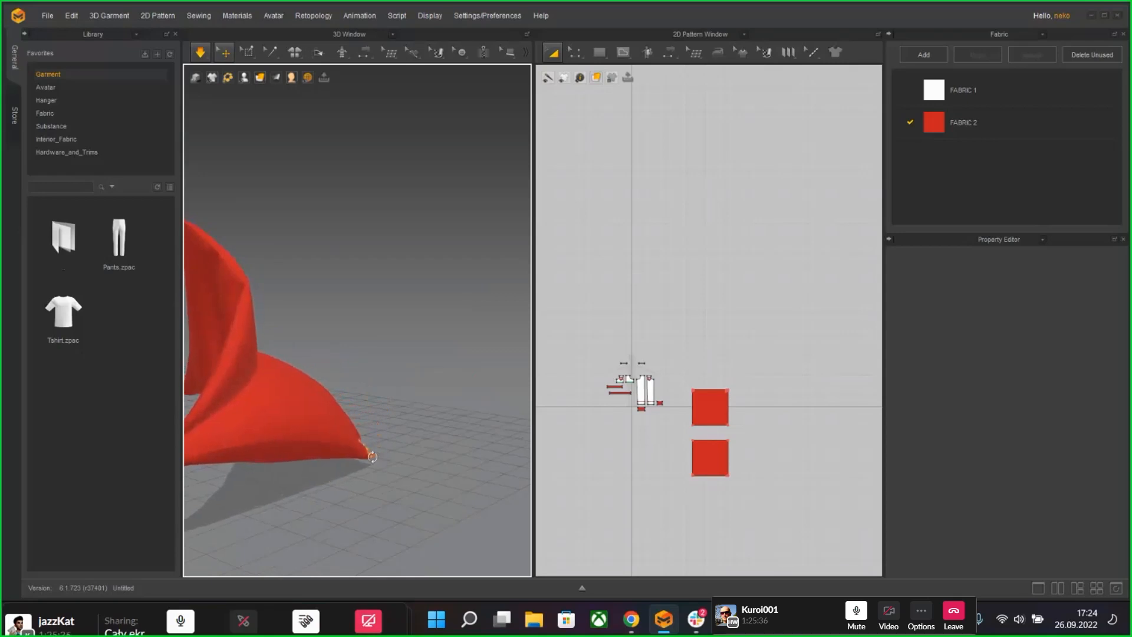
{"action": "key", "text": "space"}
{"action": "right_click_drag", "start_coordinate": [372, 457], "coordinate": [323, 475]}
{"action": "key", "text": "space"}
Step: Reposition the pillow's raised pinned corner and tug its cloth during the simulation, checking the shape from several sides
{"action": "middle_click_drag", "start_coordinate": [343, 438], "coordinate": [472, 487]}
{"action": "right_click_drag", "start_coordinate": [323, 277], "coordinate": [322, 300]}
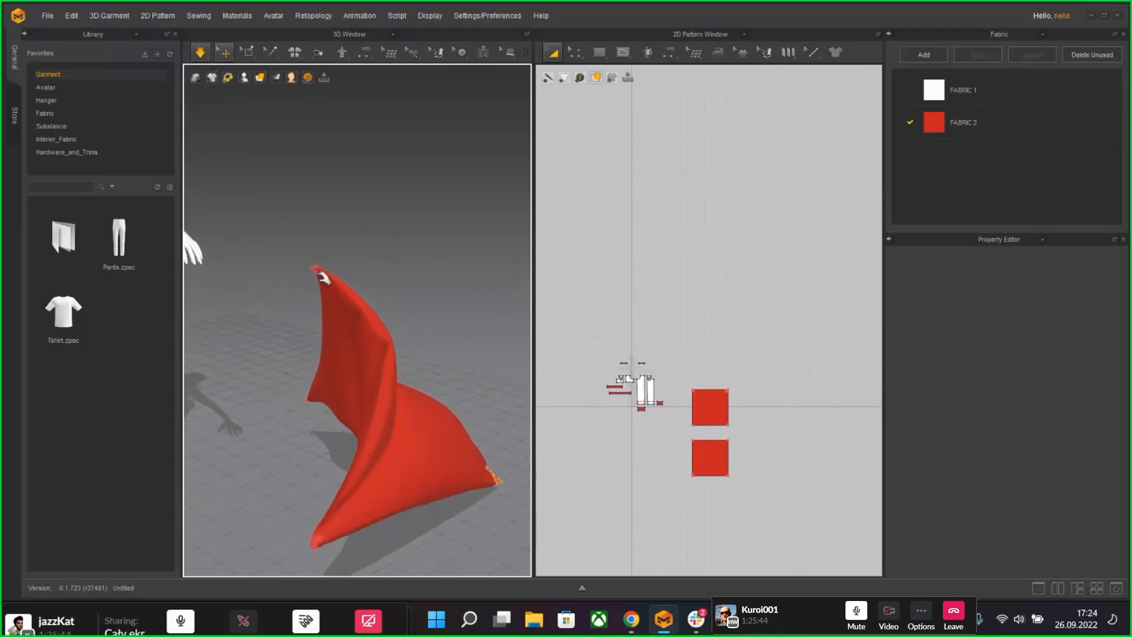
{"action": "left_click_drag", "start_coordinate": [319, 272], "coordinate": [301, 352]}
{"action": "right_click_drag", "start_coordinate": [434, 361], "coordinate": [396, 293]}
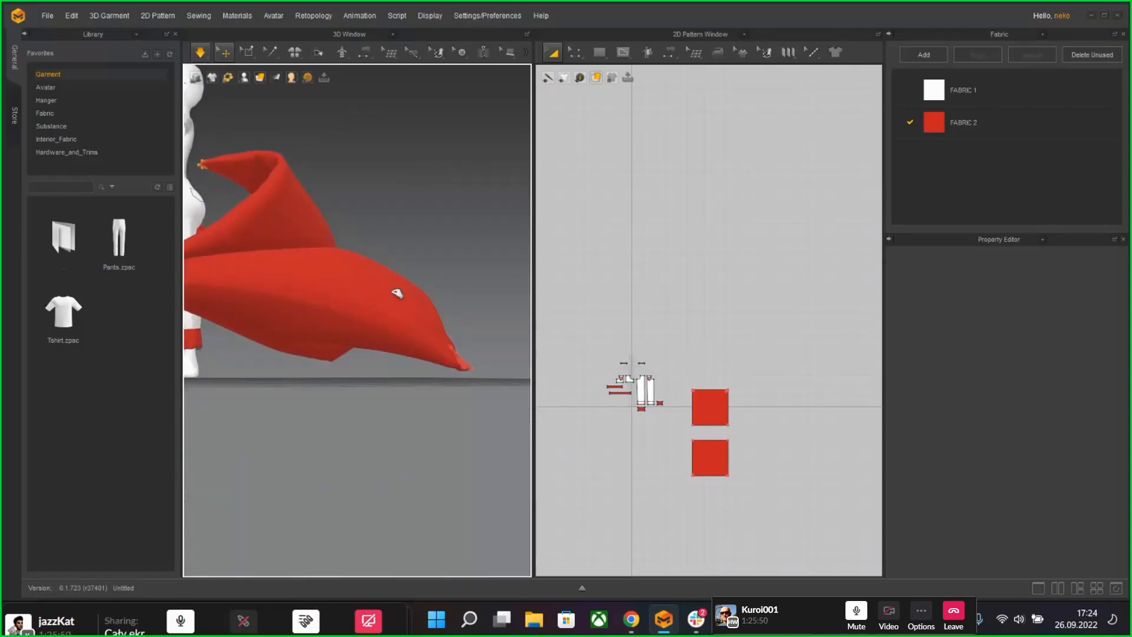
{"action": "left_click", "coordinate": [399, 345]}
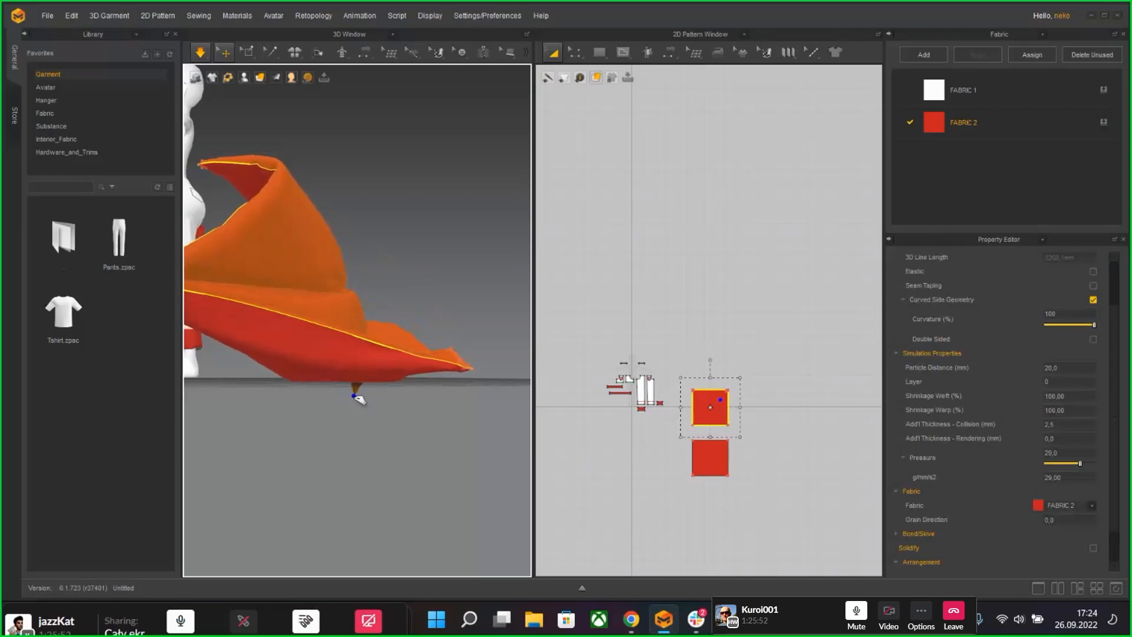
{"action": "right_click_drag", "start_coordinate": [356, 394], "coordinate": [451, 334]}
{"action": "key", "text": "space"}
{"action": "scroll", "coordinate": [404, 223], "scroll_direction": "up", "scroll_amount": 5}
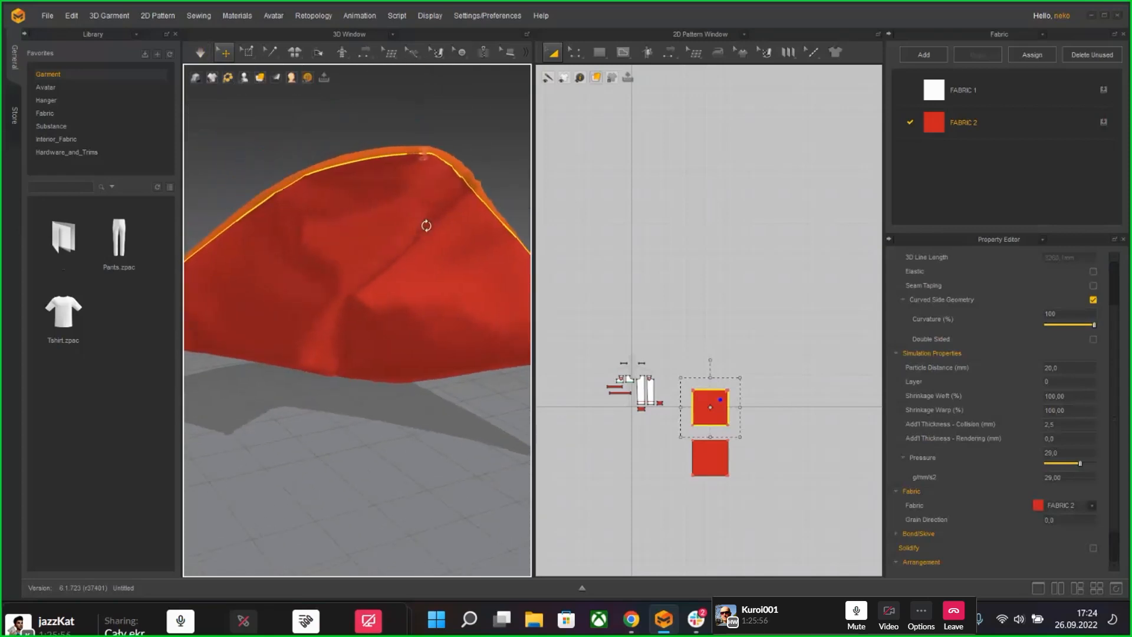
{"action": "scroll", "coordinate": [399, 237], "scroll_direction": "down", "scroll_amount": 3}
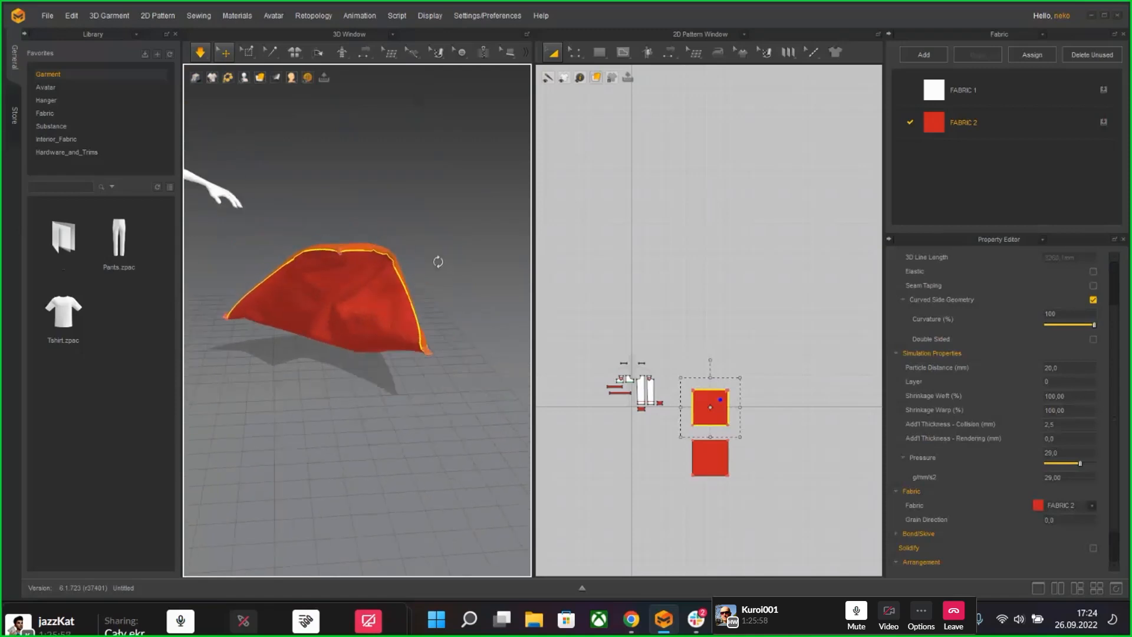
{"action": "left_click_drag", "start_coordinate": [436, 260], "coordinate": [260, 266]}
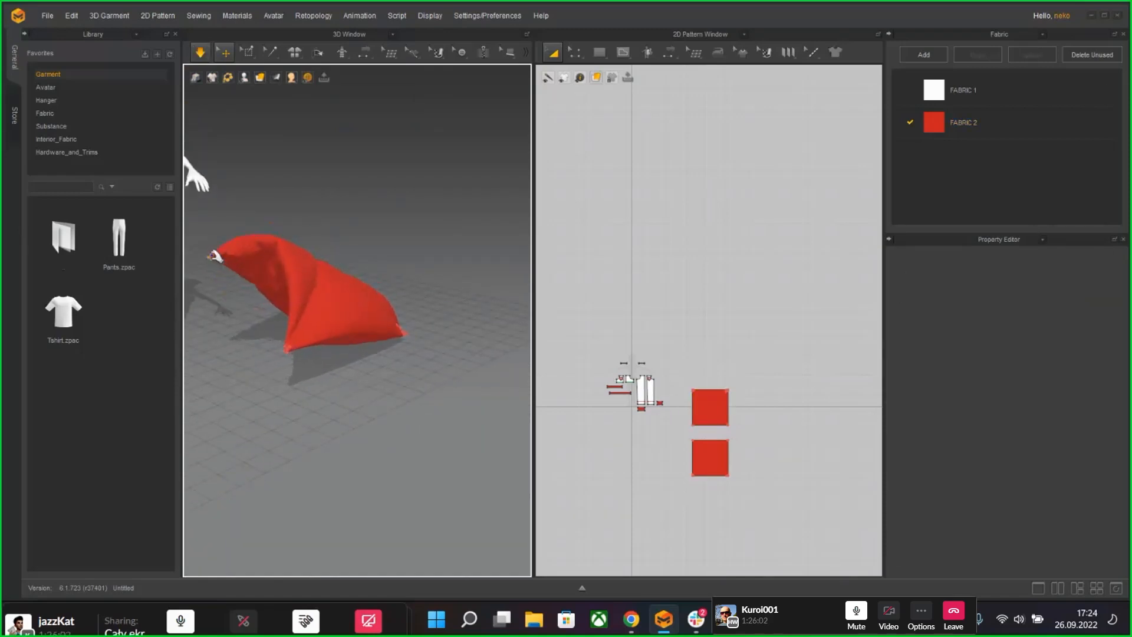
Step: Apply Remeshing to both pillow patterns and simulate them again
{"action": "scroll", "coordinate": [346, 316], "scroll_direction": "up", "scroll_amount": 2}
{"action": "left_click", "coordinate": [347, 316]}
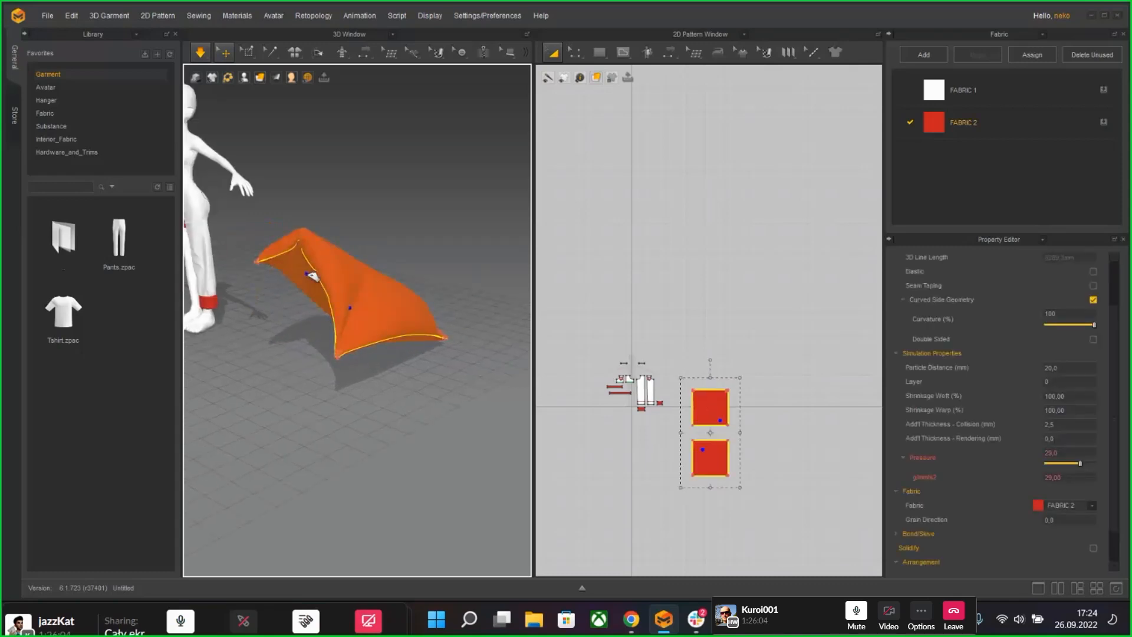
{"action": "right_click", "coordinate": [306, 272]}
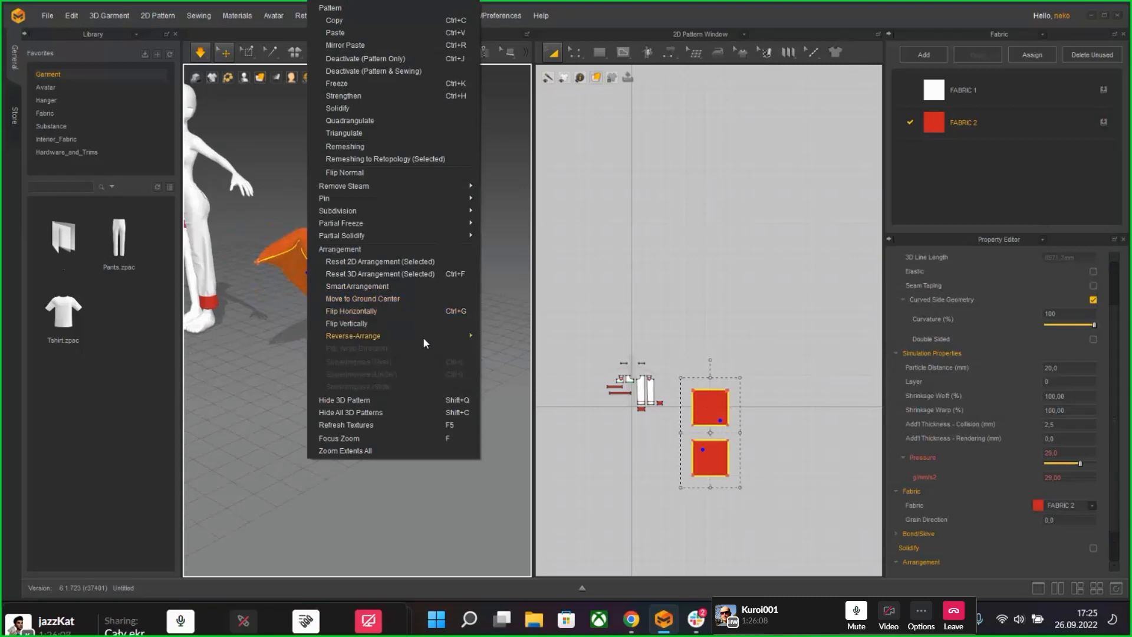
{"action": "left_click", "coordinate": [362, 144]}
{"action": "key", "text": "space"}
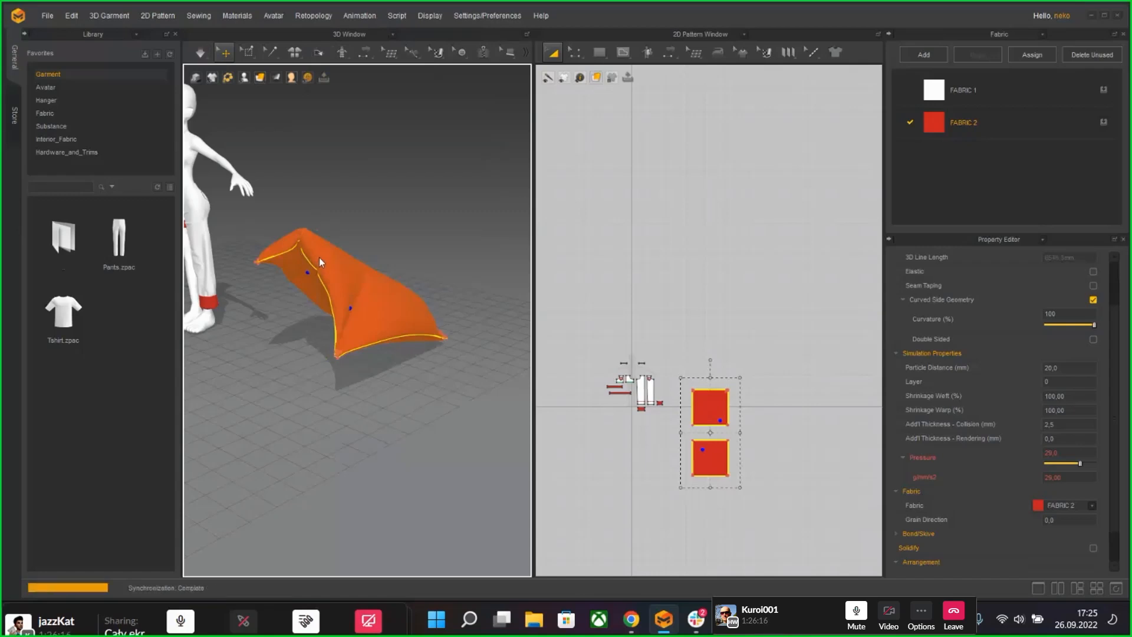
{"action": "left_click", "coordinate": [320, 260]}
{"action": "key", "text": "space"}
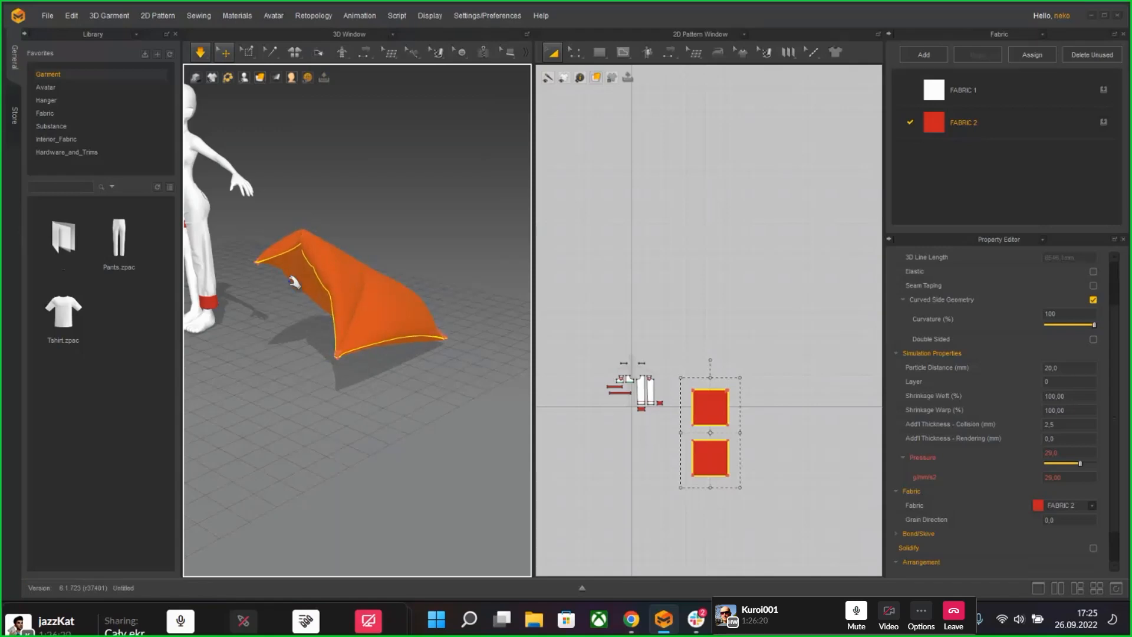
Step: Raise the pinned pillow corner nearest the avatar and pull it away from the body during the simulation
{"action": "right_click_drag", "start_coordinate": [294, 282], "coordinate": [257, 272]}
{"action": "middle_click_drag", "start_coordinate": [266, 290], "coordinate": [352, 330]}
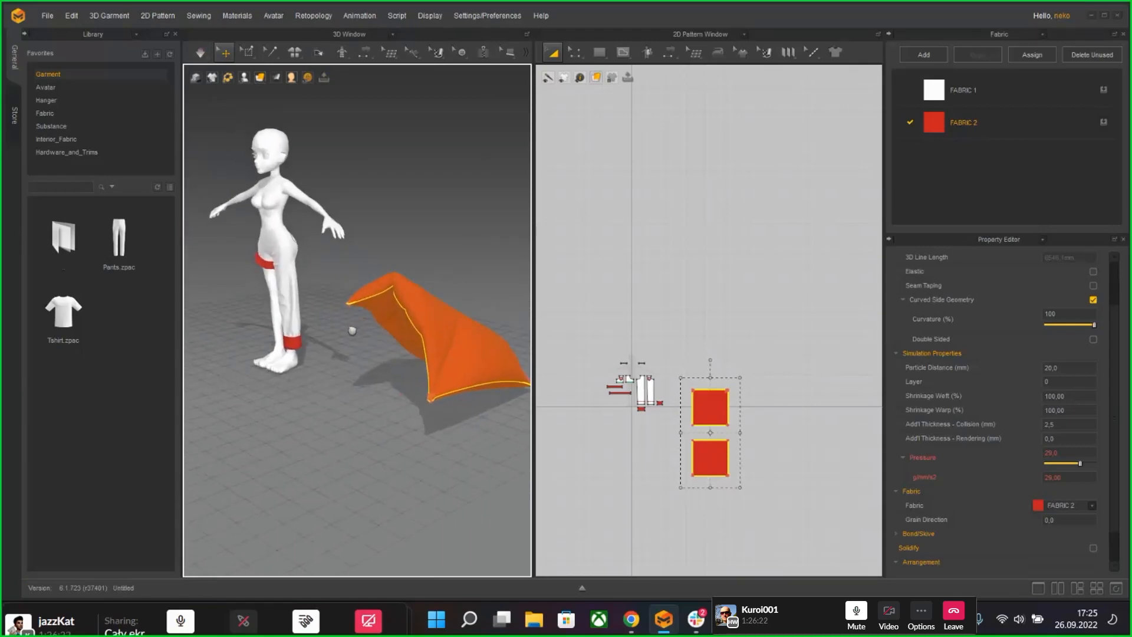
{"action": "scroll", "coordinate": [358, 320], "scroll_direction": "up", "scroll_amount": 5}
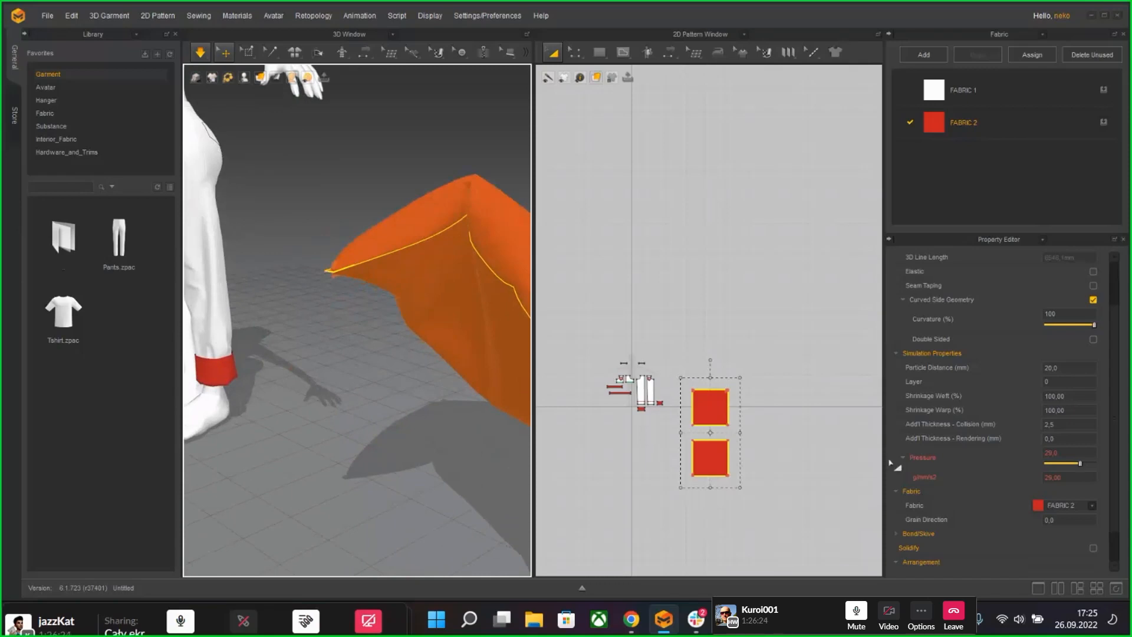
{"action": "left_click_drag", "start_coordinate": [330, 272], "coordinate": [337, 139]}
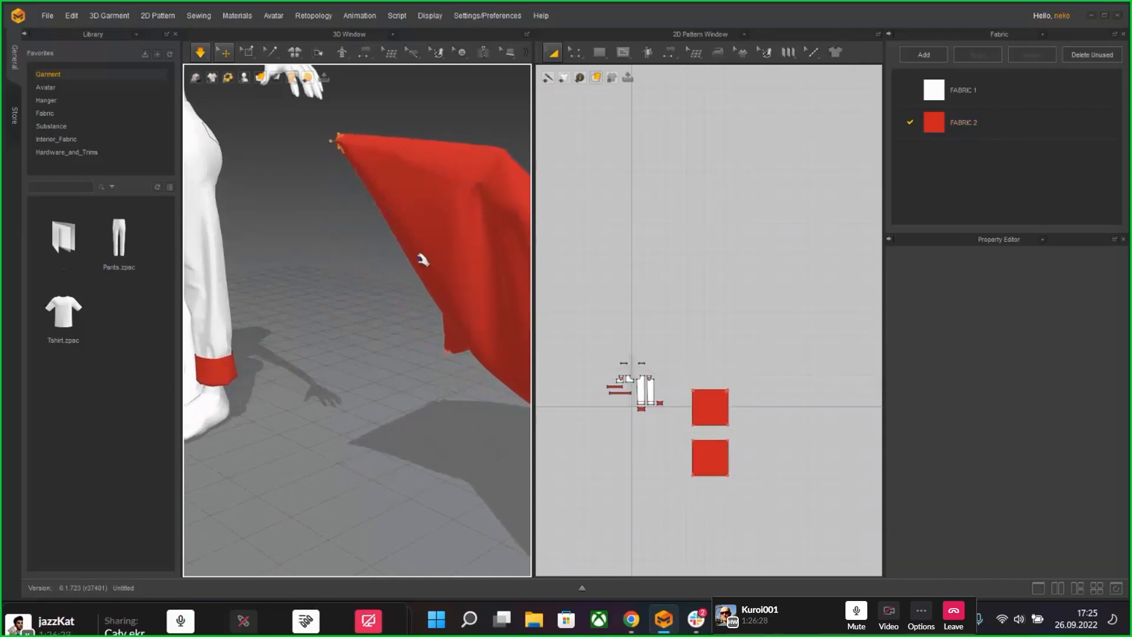
{"action": "right_click_drag", "start_coordinate": [422, 257], "coordinate": [313, 300]}
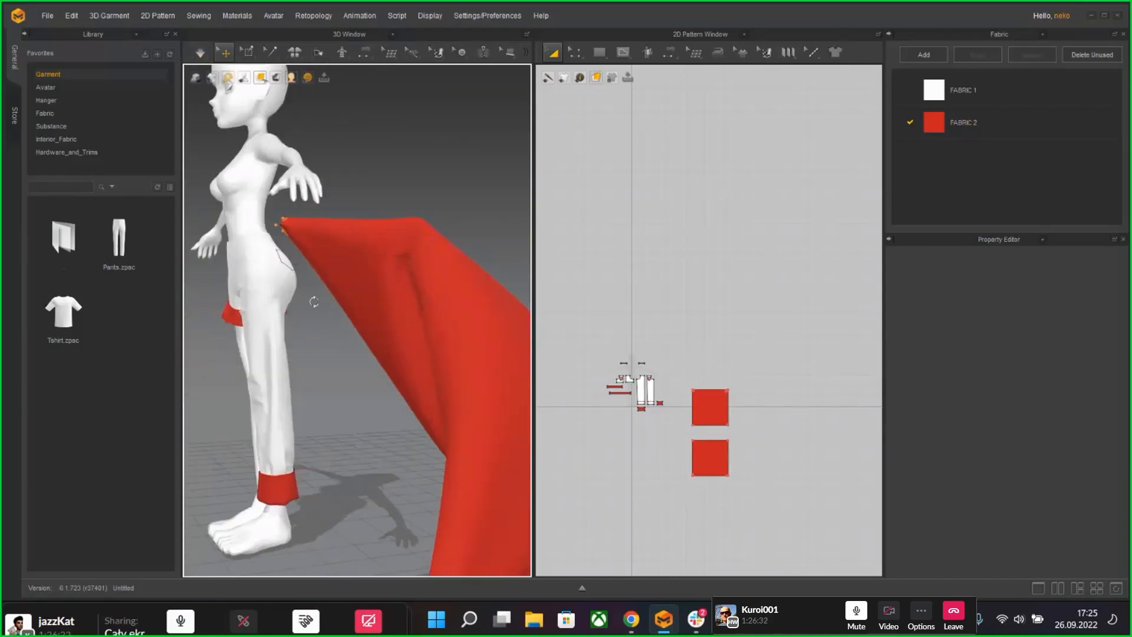
{"action": "key", "text": "space"}
{"action": "left_click_drag", "start_coordinate": [282, 227], "coordinate": [416, 238]}
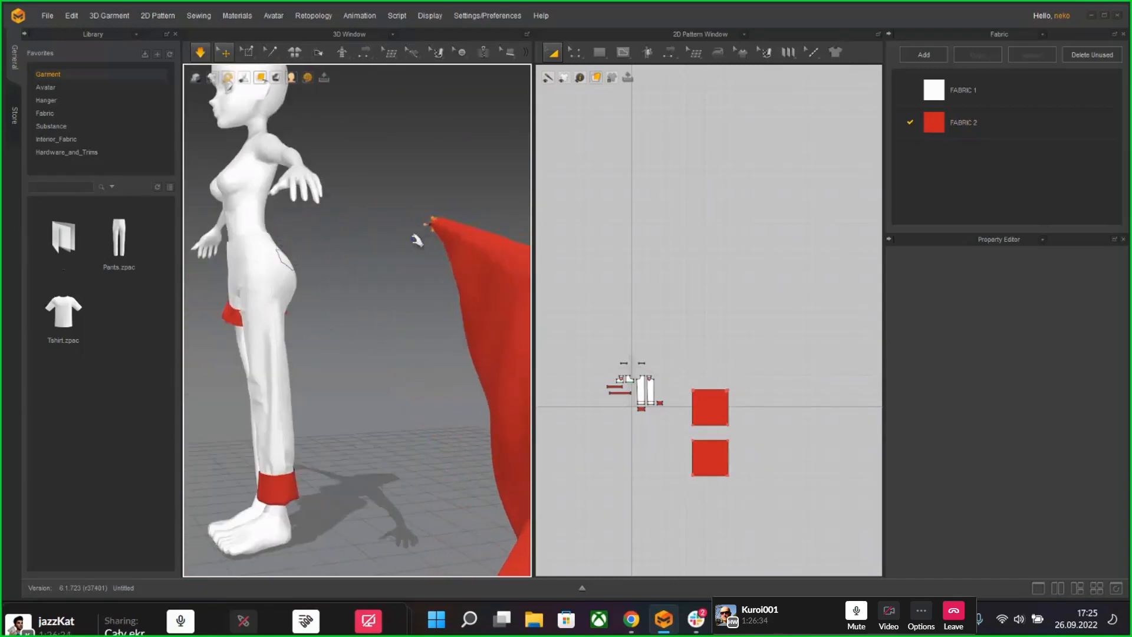
{"action": "mouse_move", "coordinate": [401, 324]}
{"action": "right_mouse_down"}
{"action": "mouse_move", "coordinate": [324, 344]}
{"action": "mouse_move", "coordinate": [404, 344]}
{"action": "right_mouse_up"}
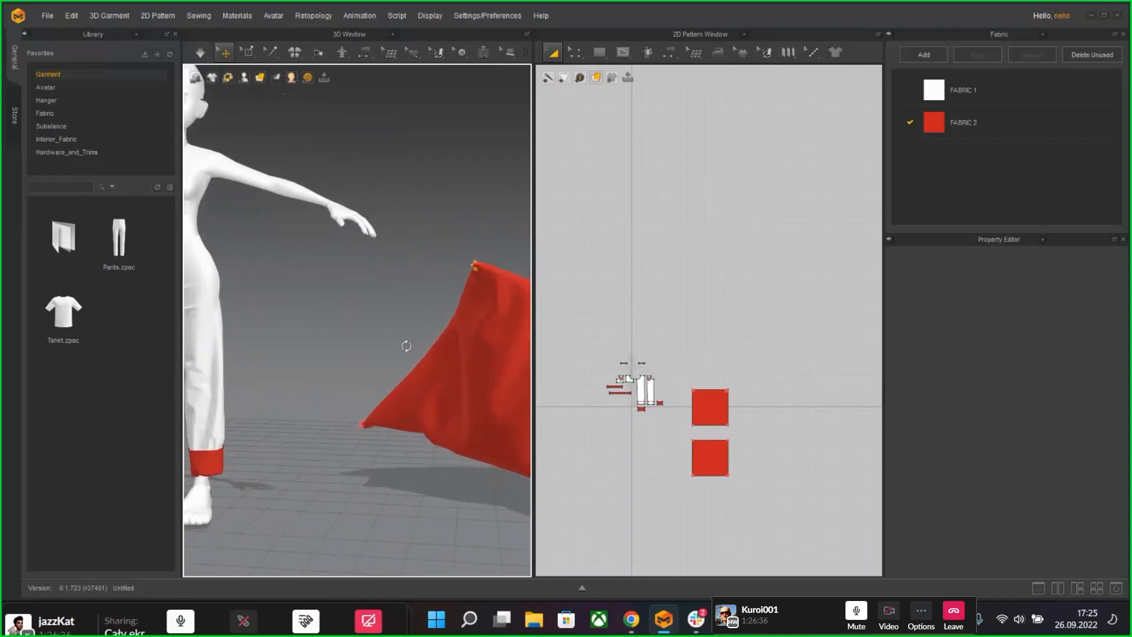
Step: Select both ruffle patterns on the short trouser leg, keep their pressure at -70, and apply Strengthen to them
{"action": "middle_click_drag", "start_coordinate": [321, 387], "coordinate": [447, 359]}
{"action": "scroll", "coordinate": [374, 299], "scroll_direction": "up", "scroll_amount": 3}
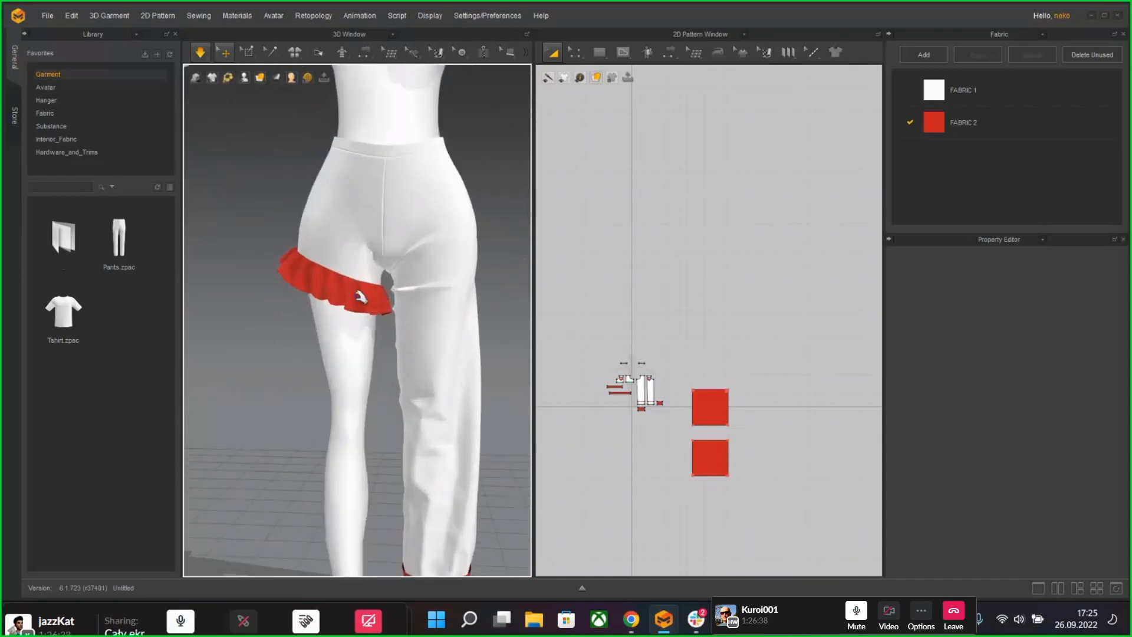
{"action": "left_click", "coordinate": [373, 299]}
{"action": "right_click_drag", "start_coordinate": [374, 301], "coordinate": [272, 255]}
{"action": "left_click", "coordinate": [269, 255], "text": "shift"}
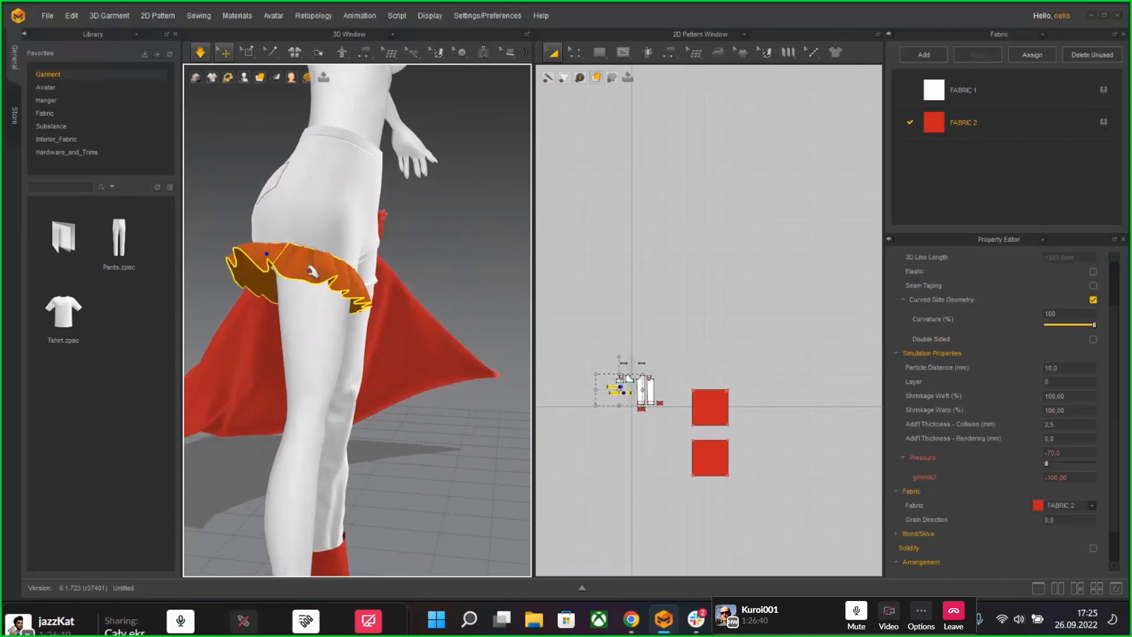
{"action": "right_click_drag", "start_coordinate": [458, 322], "coordinate": [356, 319]}
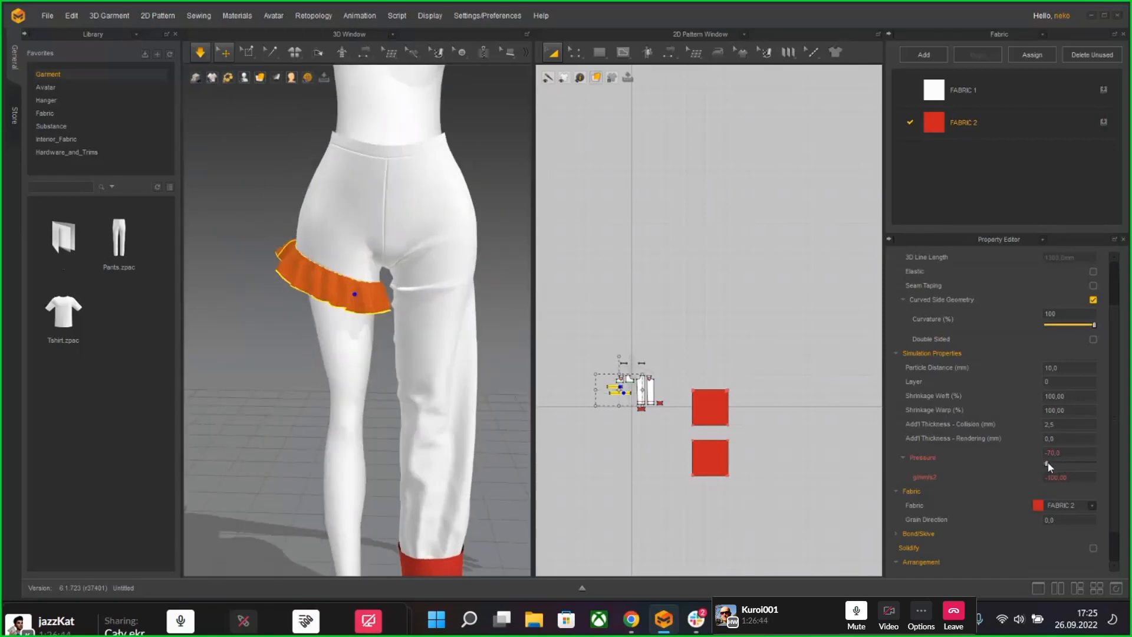
{"action": "mouse_move", "coordinate": [1047, 463]}
{"action": "left_mouse_down"}
{"action": "mouse_move", "coordinate": [1079, 465]}
{"action": "mouse_move", "coordinate": [1032, 465]}
{"action": "left_mouse_up"}
{"action": "right_click", "coordinate": [314, 294]}
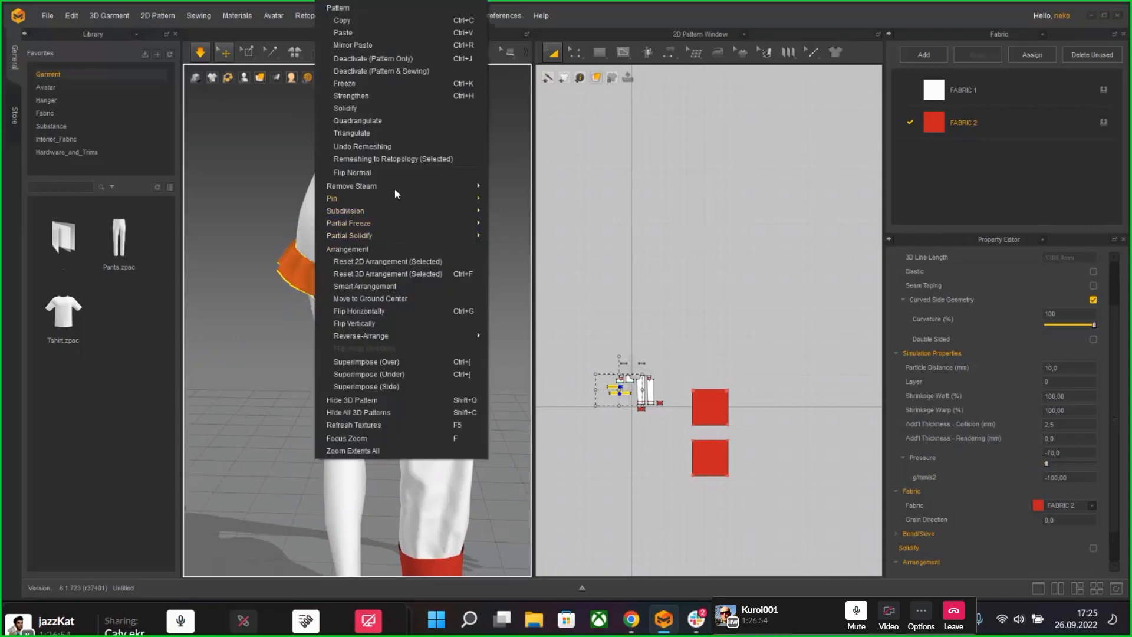
{"action": "left_click", "coordinate": [385, 96]}
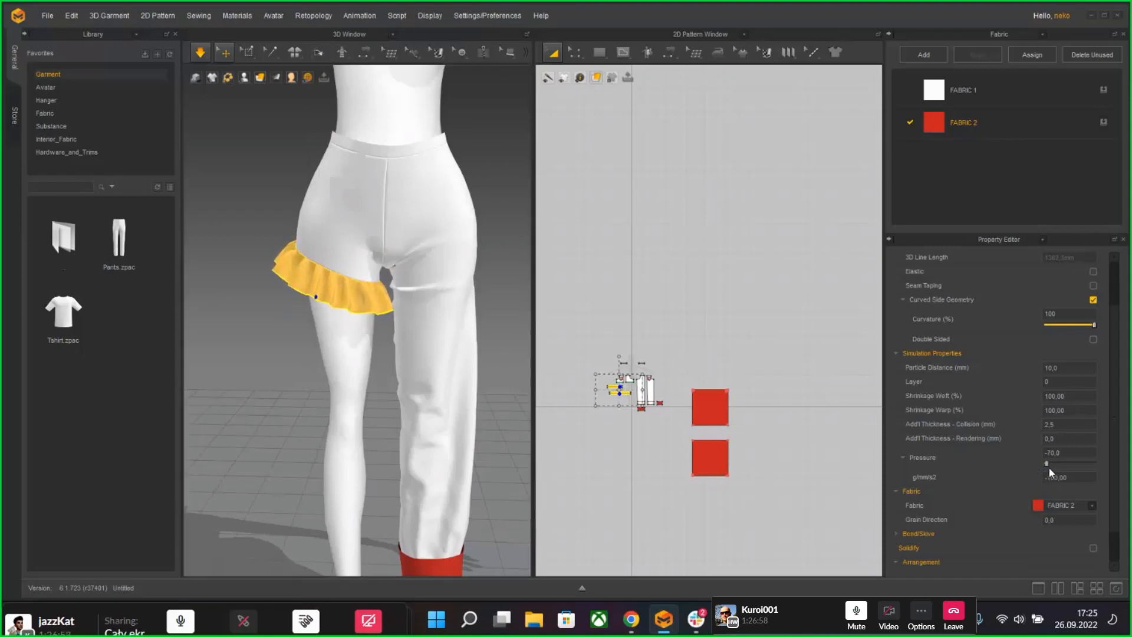
Step: Set the pressure of both strengthened ruffle patterns to 1.0 and clear the selection
{"action": "left_click_drag", "start_coordinate": [1053, 464], "coordinate": [1085, 467]}
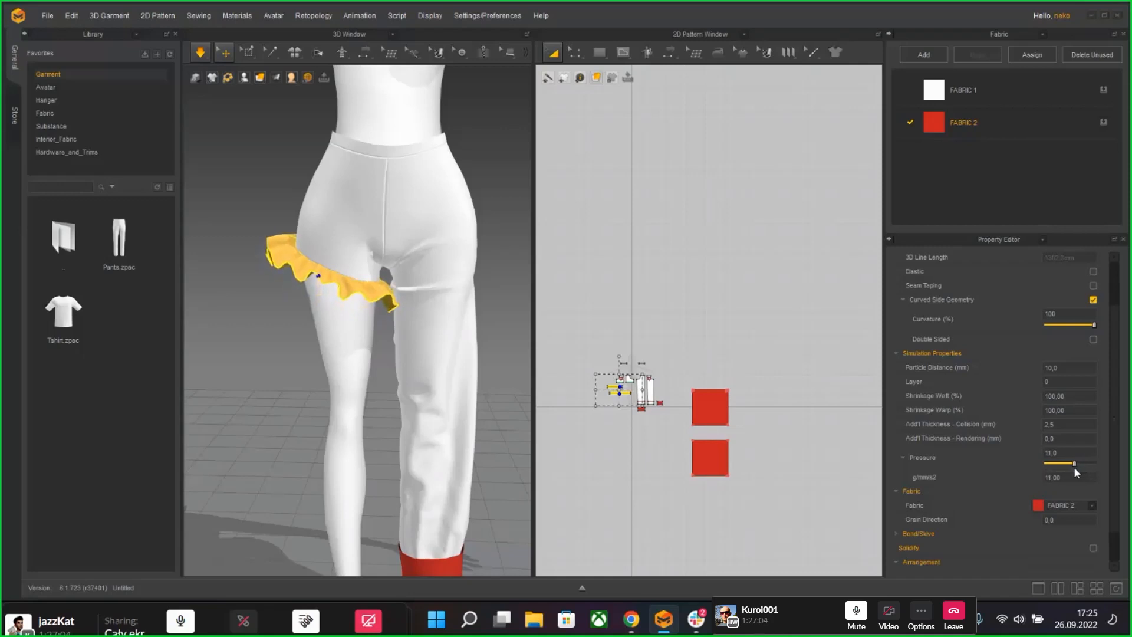
{"action": "left_click", "coordinate": [329, 335]}
{"action": "left_click", "coordinate": [260, 303]}
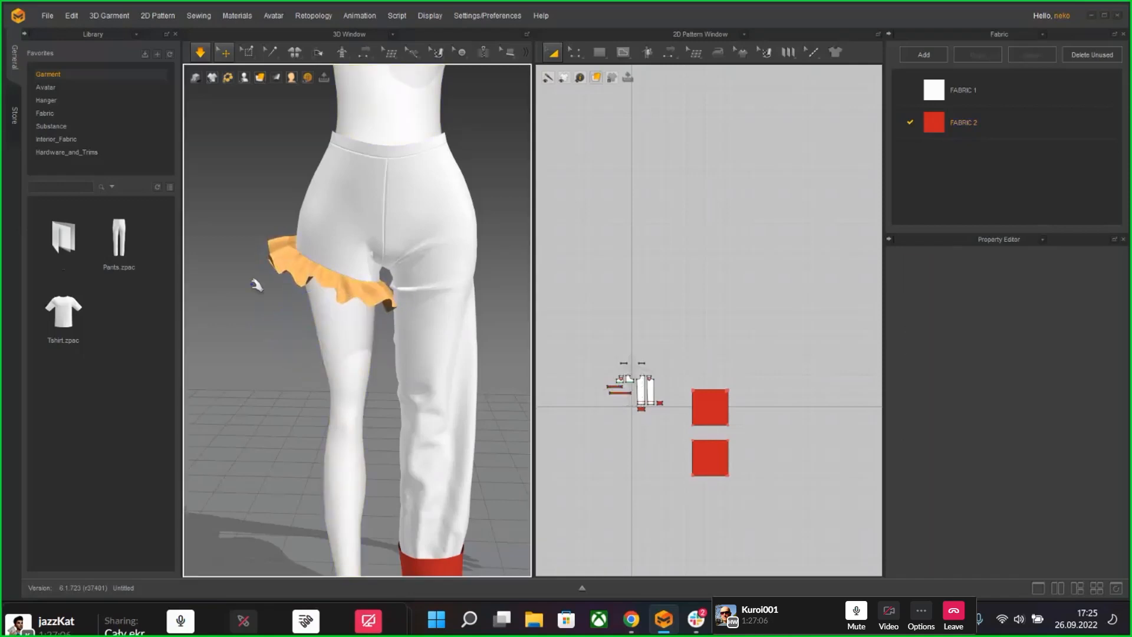
{"action": "key", "text": "space"}
{"action": "right_click_drag", "start_coordinate": [257, 284], "coordinate": [293, 291]}
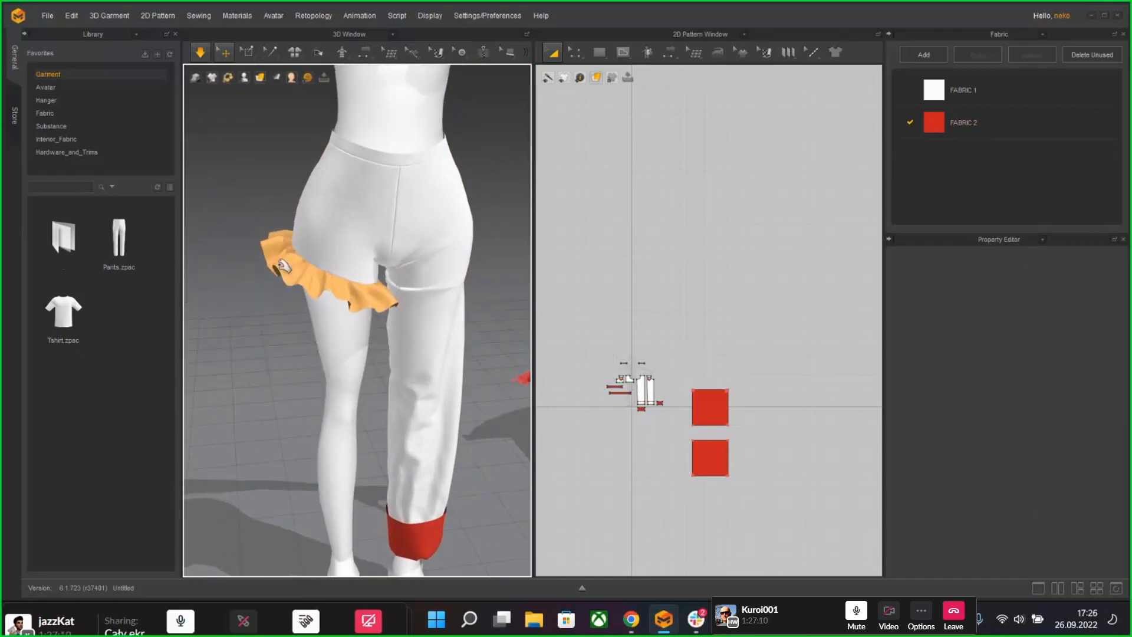
Step: Check the simulation properties of both ruffle patterns and examine the ruffle's folds up close
{"action": "left_click", "coordinate": [280, 266]}
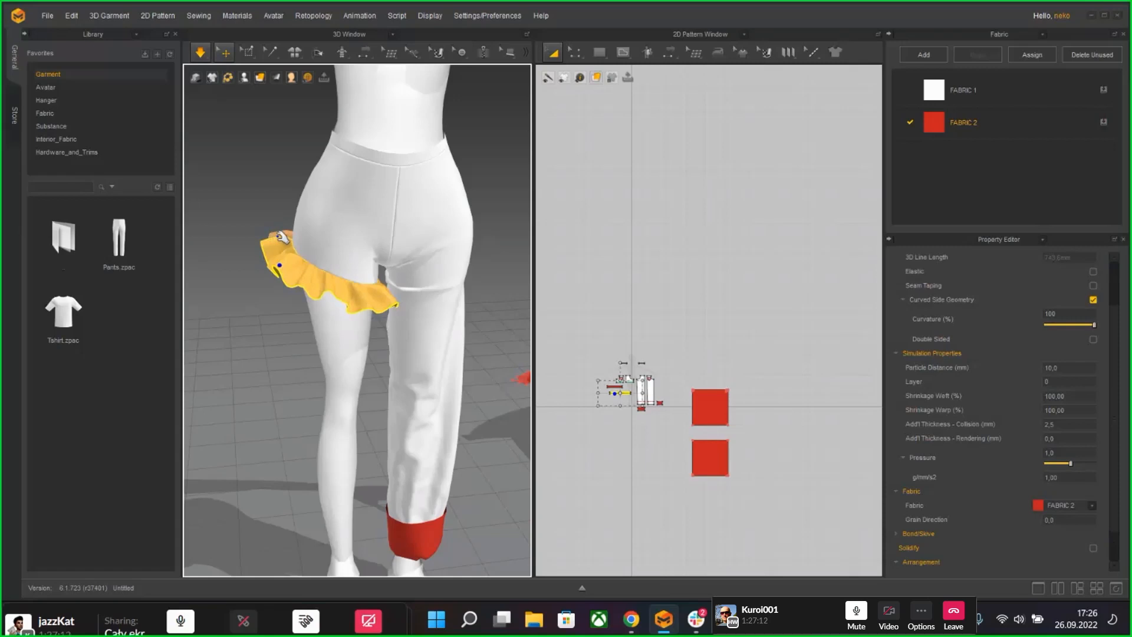
{"action": "left_click", "coordinate": [282, 236]}
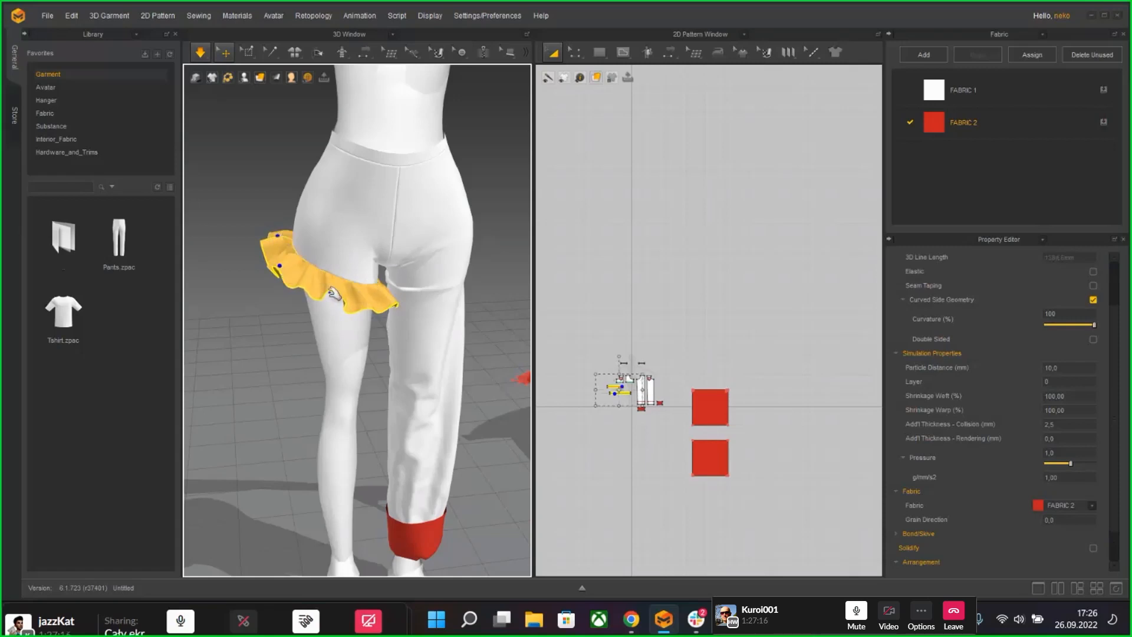
{"action": "right_click_drag", "start_coordinate": [330, 291], "coordinate": [287, 318]}
{"action": "left_click", "coordinate": [295, 339]}
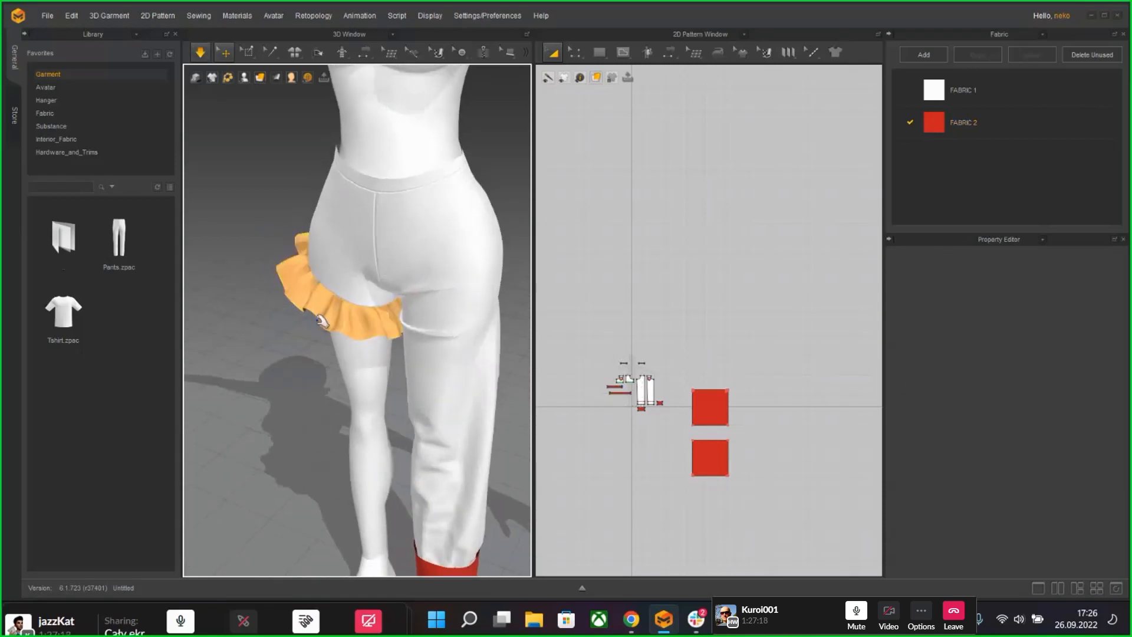
{"action": "scroll", "coordinate": [322, 322], "scroll_direction": "up", "scroll_amount": 4}
{"action": "scroll", "coordinate": [322, 324], "scroll_direction": "down", "scroll_amount": 2}
{"action": "scroll", "coordinate": [328, 325], "scroll_direction": "up", "scroll_amount": 2}
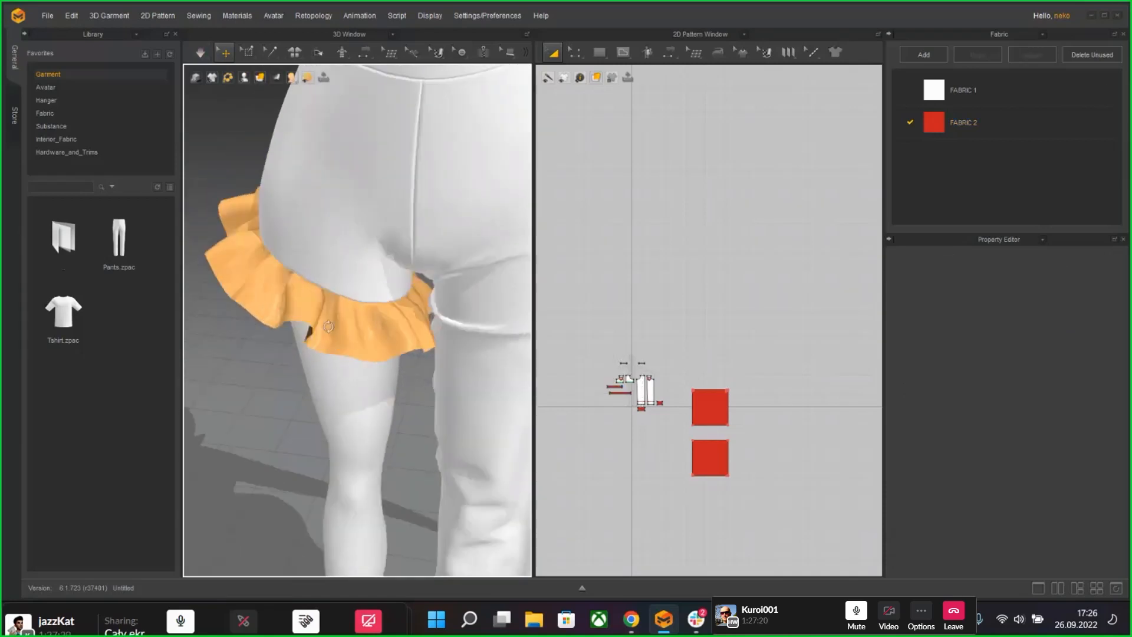
Step: Tug the ruffle's cloth and review the pattern commands available for both ruffle patterns without applying any
{"action": "right_click_drag", "start_coordinate": [328, 326], "coordinate": [342, 318]}
{"action": "key", "text": "space"}
{"action": "left_click_drag", "start_coordinate": [341, 317], "coordinate": [236, 244]}
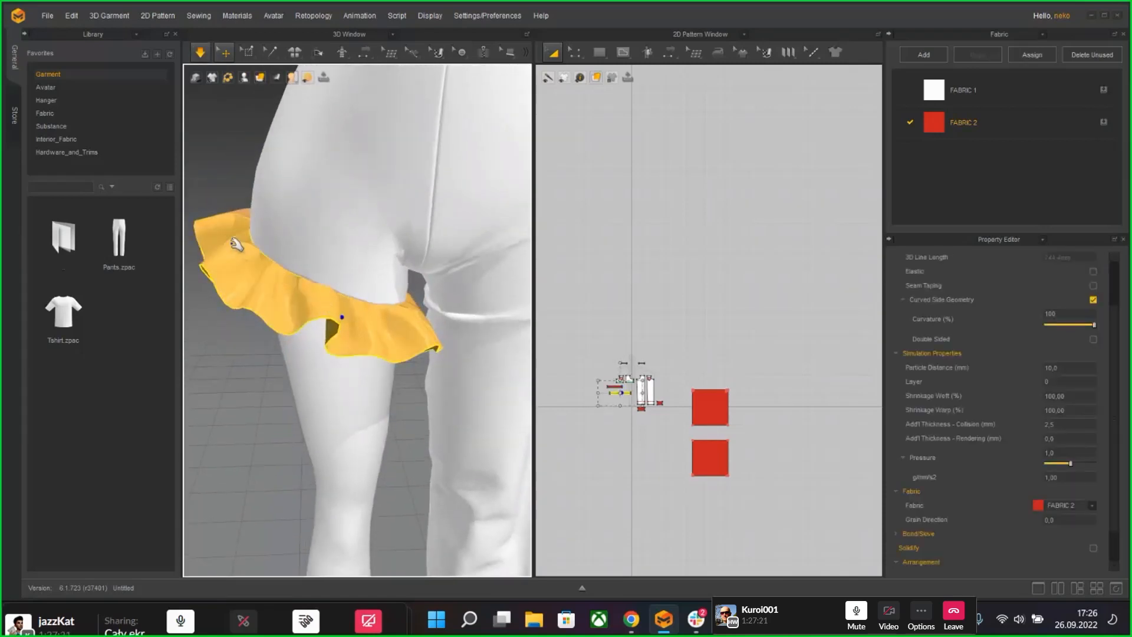
{"action": "right_click", "coordinate": [247, 213]}
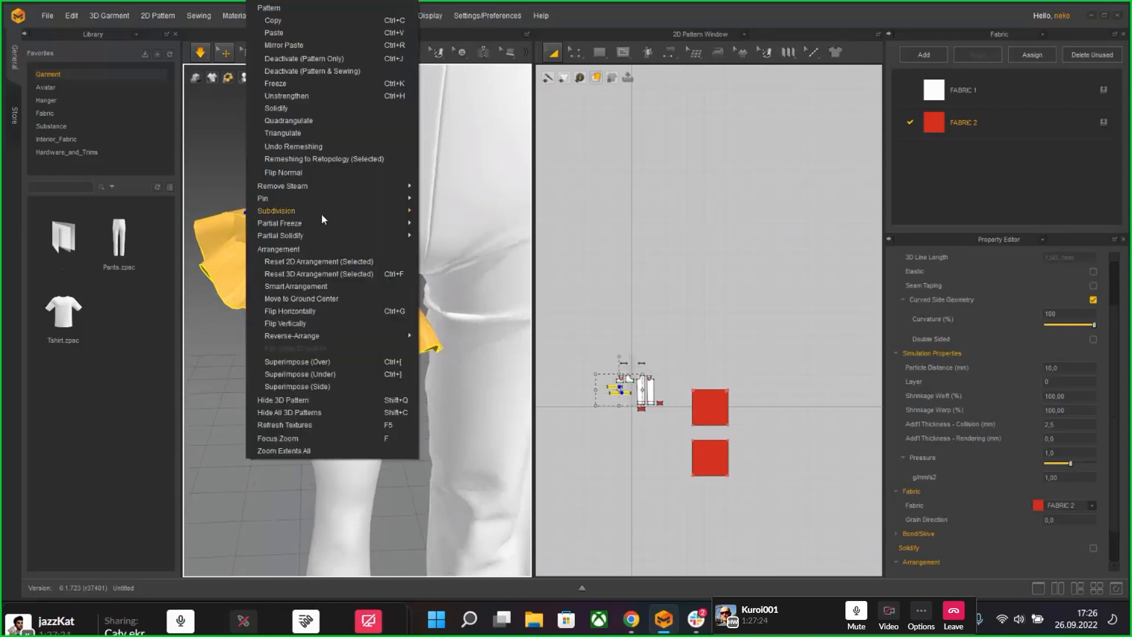
{"action": "mouse_move", "coordinate": [338, 221]}
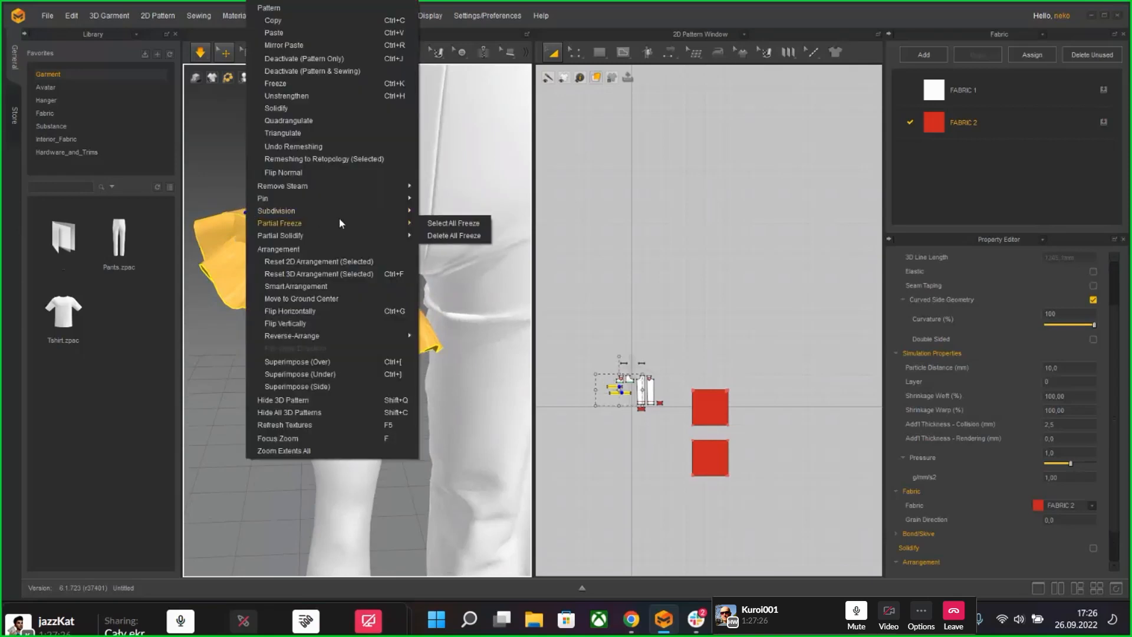
{"action": "left_click", "coordinate": [225, 355]}
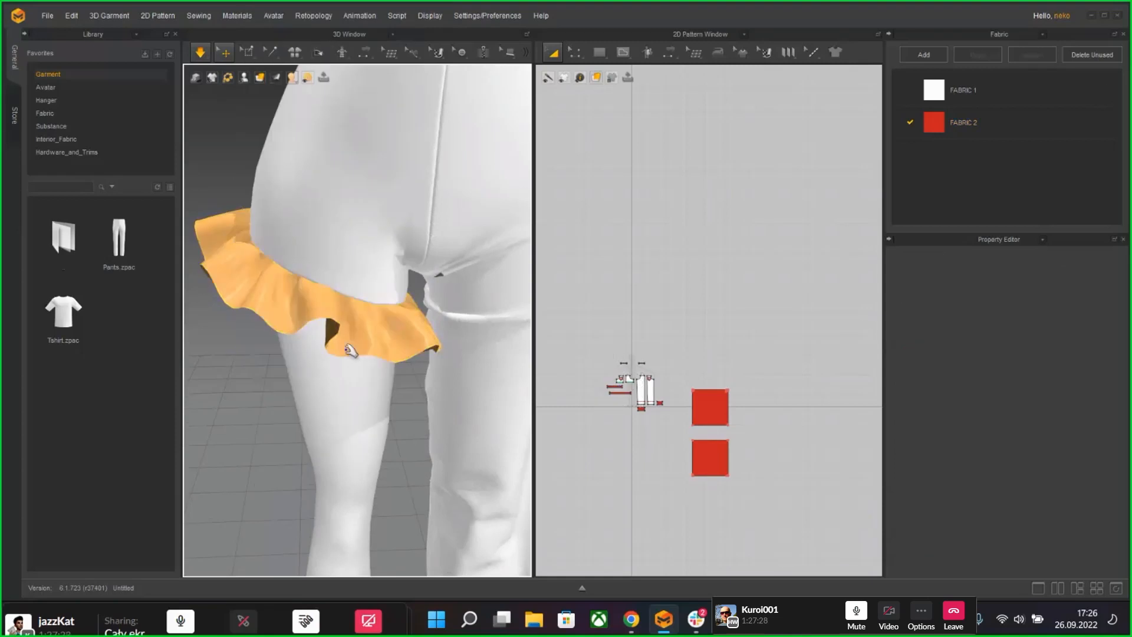
Step: Tug the back and front of the long trouser leg downward during the simulation to straighten its folds
{"action": "scroll", "coordinate": [361, 351], "scroll_direction": "down", "scroll_amount": 5}
{"action": "right_click_drag", "start_coordinate": [423, 410], "coordinate": [172, 343]}
{"action": "key", "text": "space"}
{"action": "left_click_drag", "start_coordinate": [334, 280], "coordinate": [369, 353]}
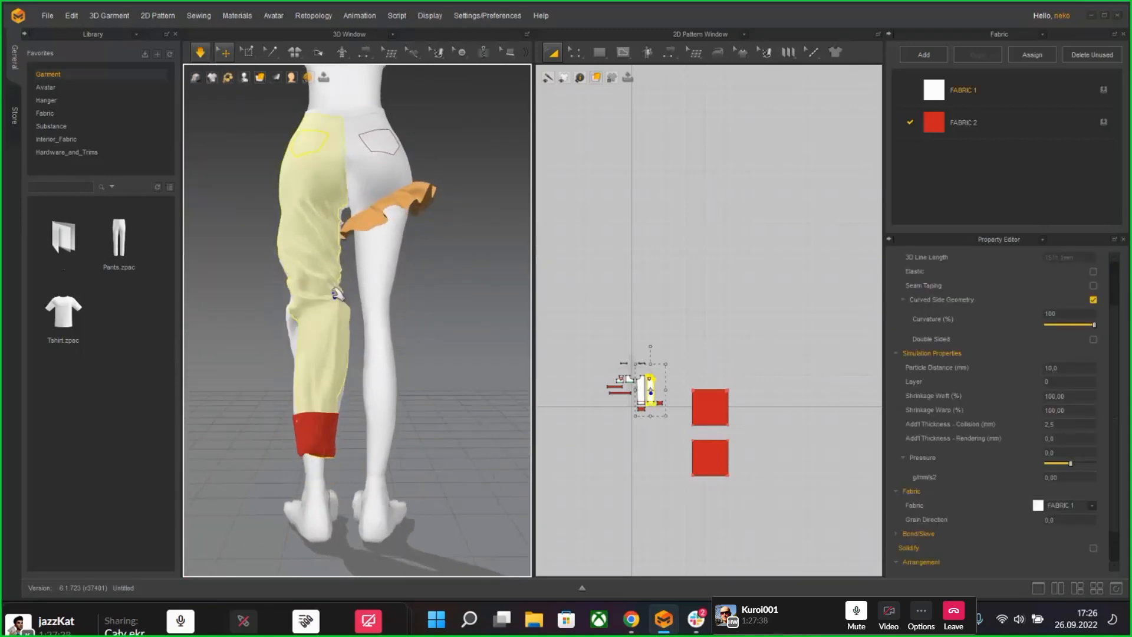
{"action": "key", "text": "space"}
{"action": "right_click_drag", "start_coordinate": [324, 328], "coordinate": [342, 389]}
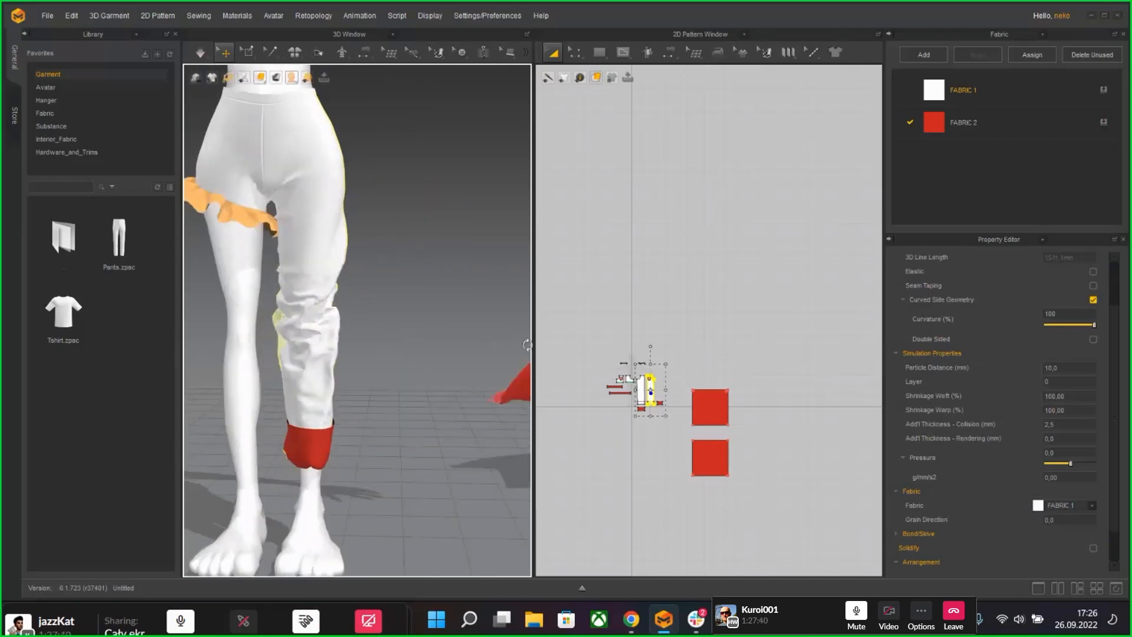
{"action": "key", "text": "space"}
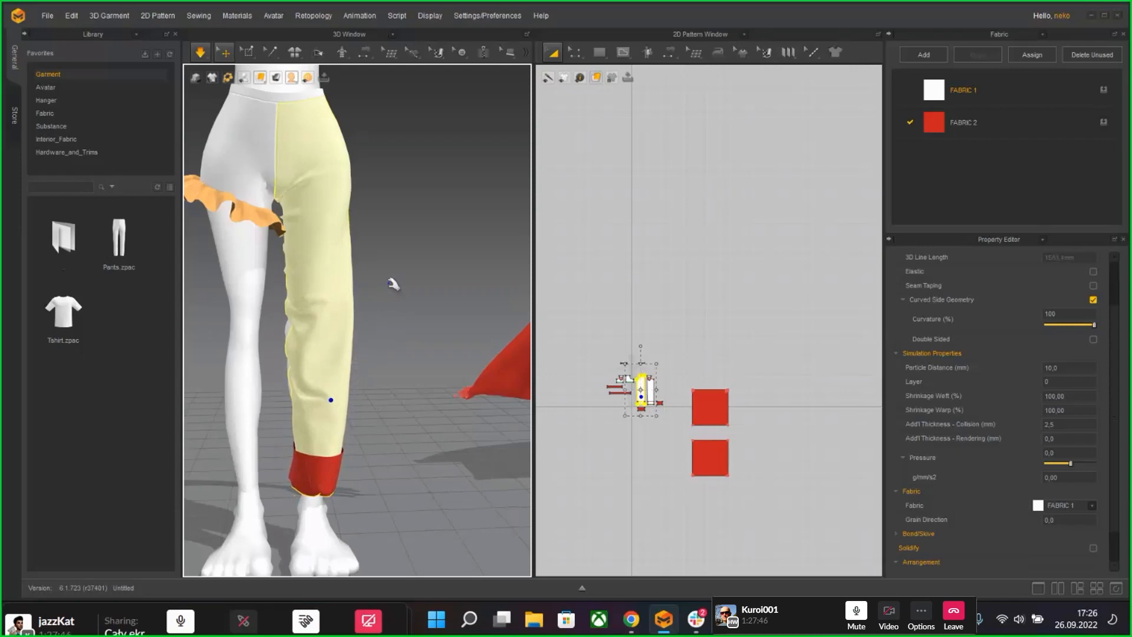
{"action": "right_click_drag", "start_coordinate": [402, 283], "coordinate": [440, 283]}
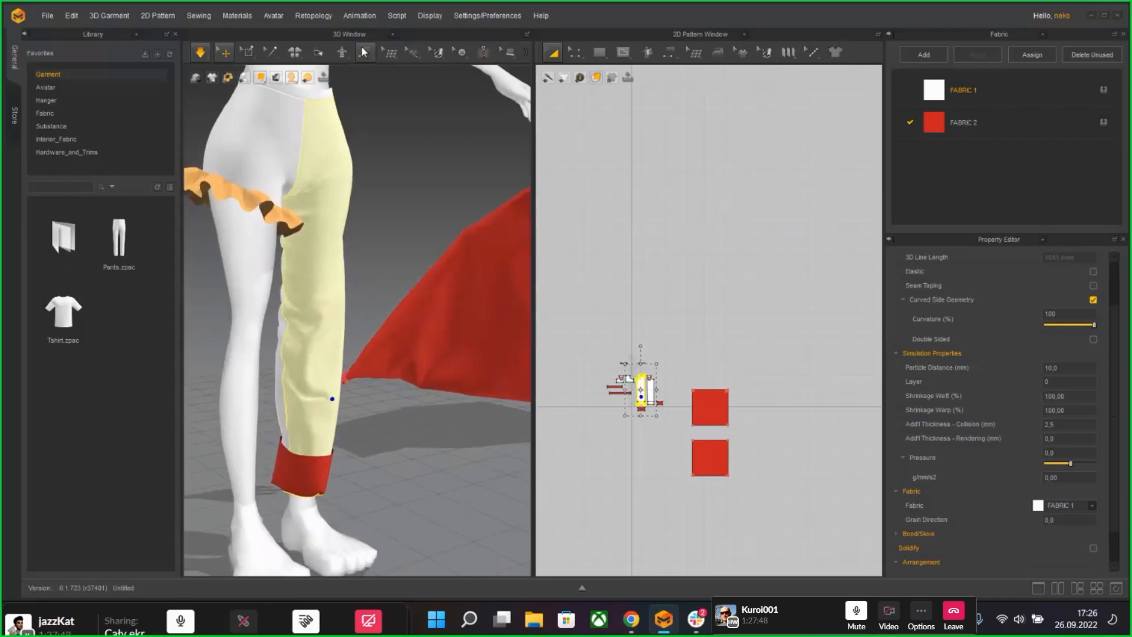
{"action": "scroll", "coordinate": [431, 248], "scroll_direction": "down", "scroll_amount": 5}
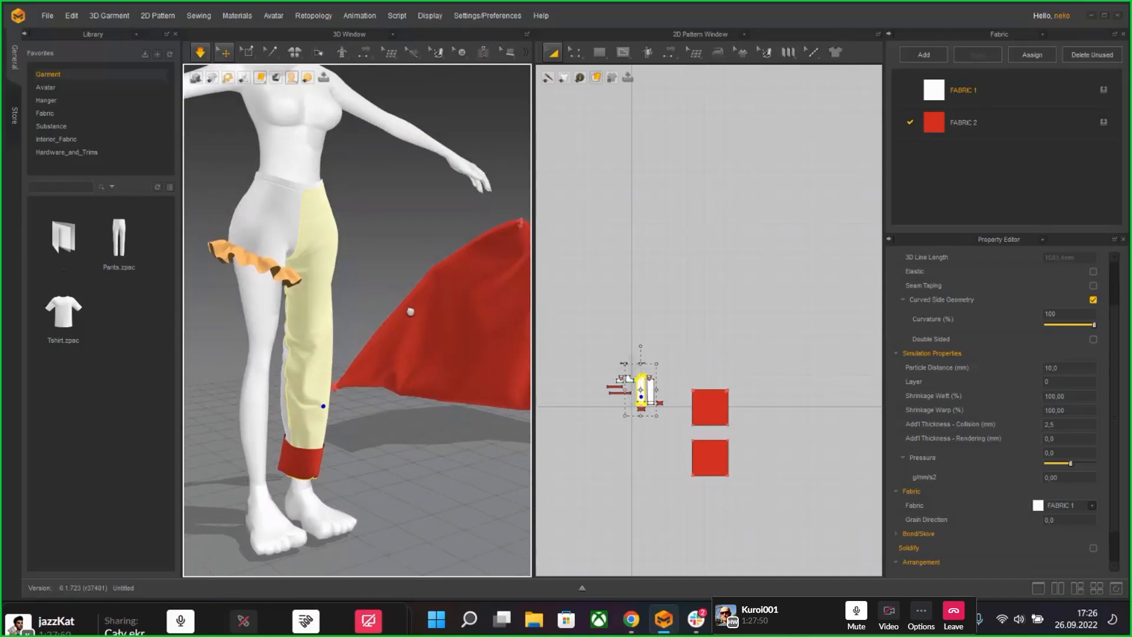
{"action": "right_click_drag", "start_coordinate": [424, 312], "coordinate": [380, 293]}
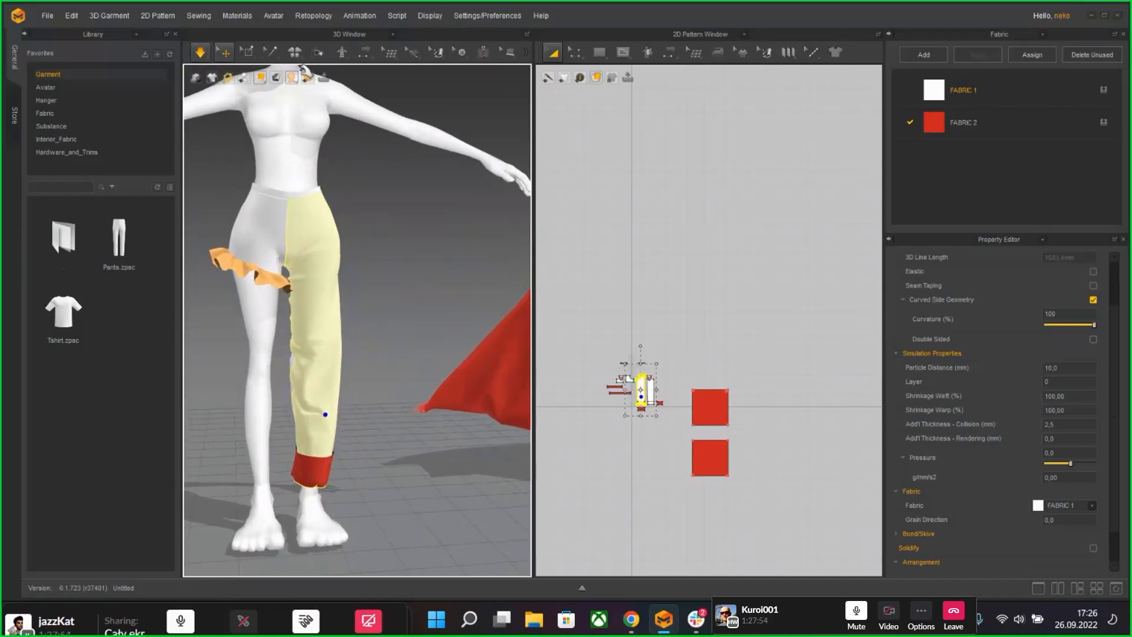
{"action": "right_click_drag", "start_coordinate": [425, 253], "coordinate": [397, 253]}
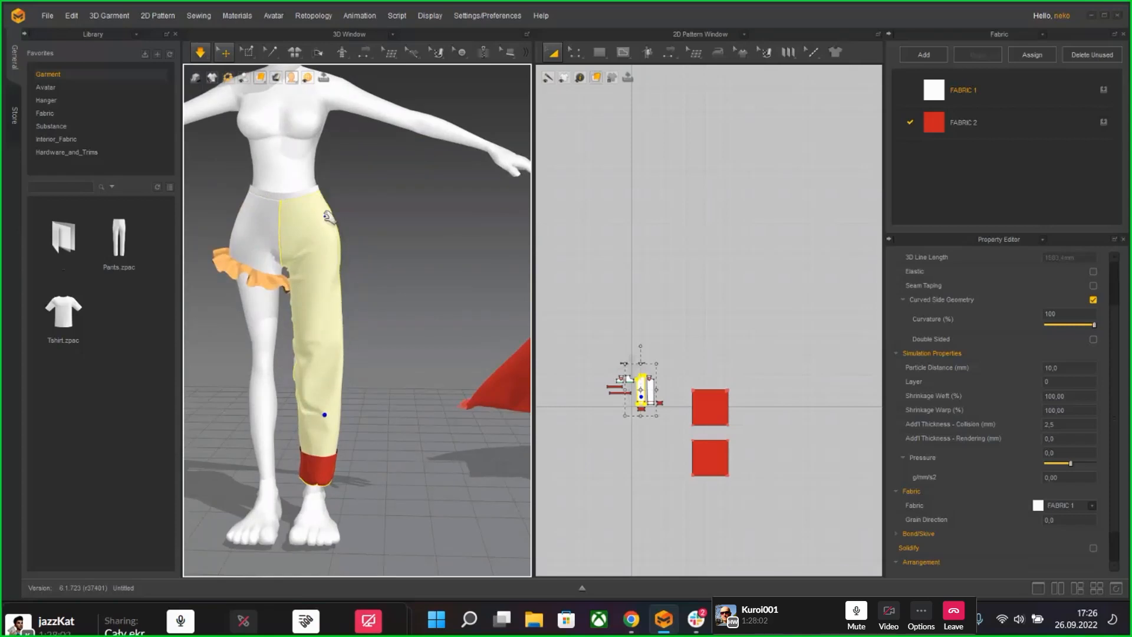
{"action": "right_click_drag", "start_coordinate": [329, 284], "coordinate": [363, 249]}
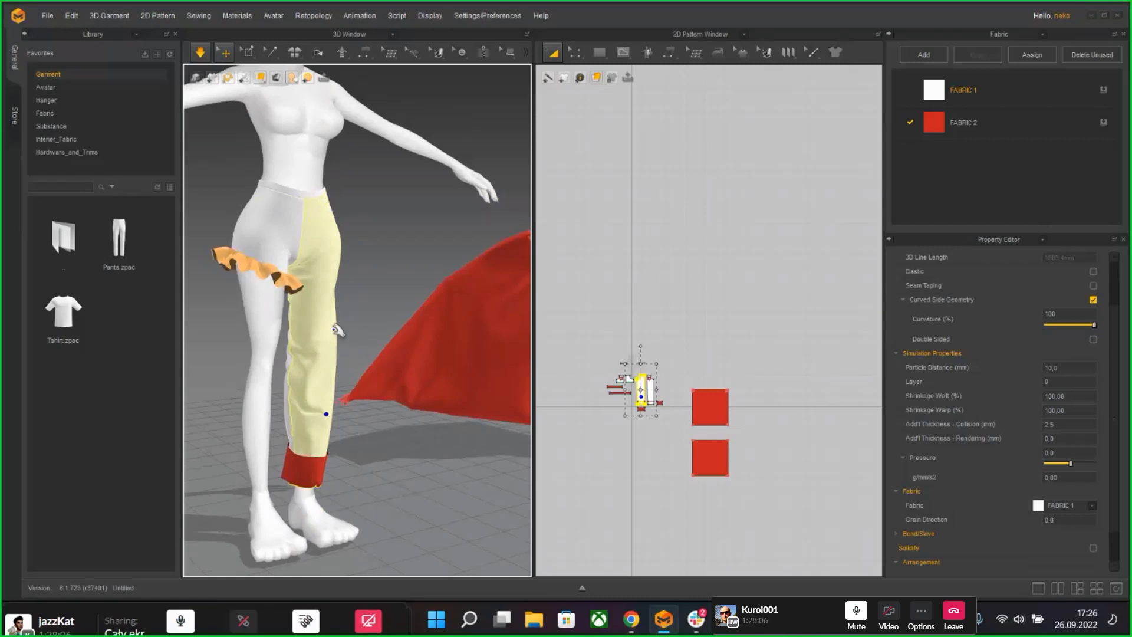
Step: Draw a short horizontal internal line in the thigh area of the long front trouser leg pattern
{"action": "scroll", "coordinate": [633, 398], "scroll_direction": "up", "scroll_amount": 5}
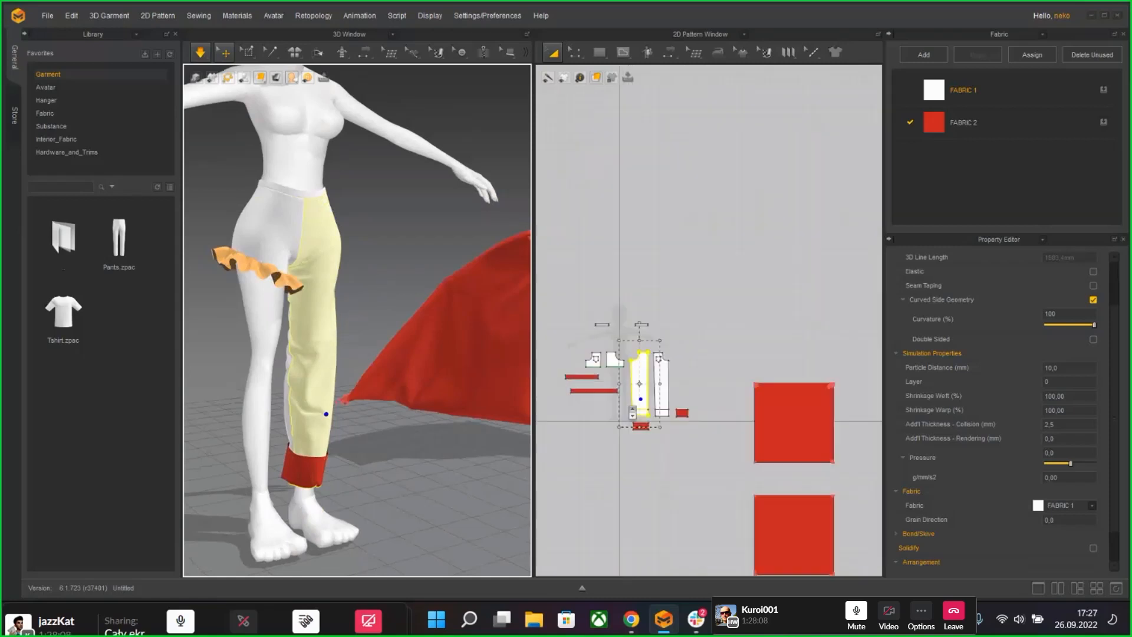
{"action": "left_click", "coordinate": [623, 52]}
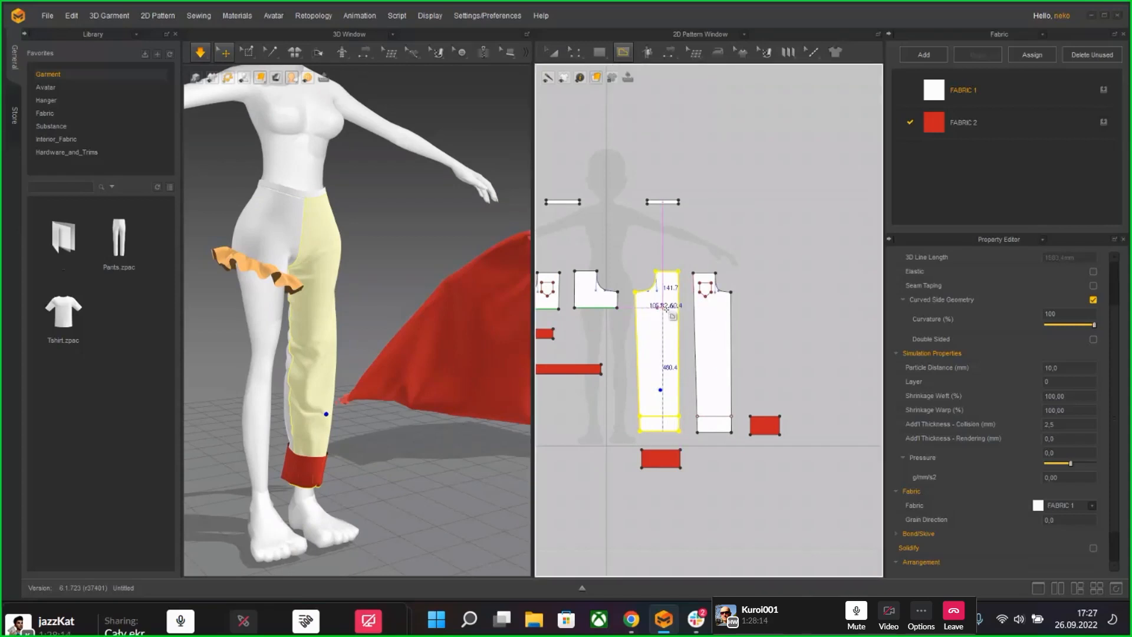
{"action": "mouse_move", "coordinate": [370, 277]}
{"action": "right_mouse_down"}
{"action": "mouse_move", "coordinate": [321, 281]}
{"action": "mouse_move", "coordinate": [371, 296]}
{"action": "right_mouse_up"}
{"action": "scroll", "coordinate": [320, 283], "scroll_direction": "up", "scroll_amount": 4}
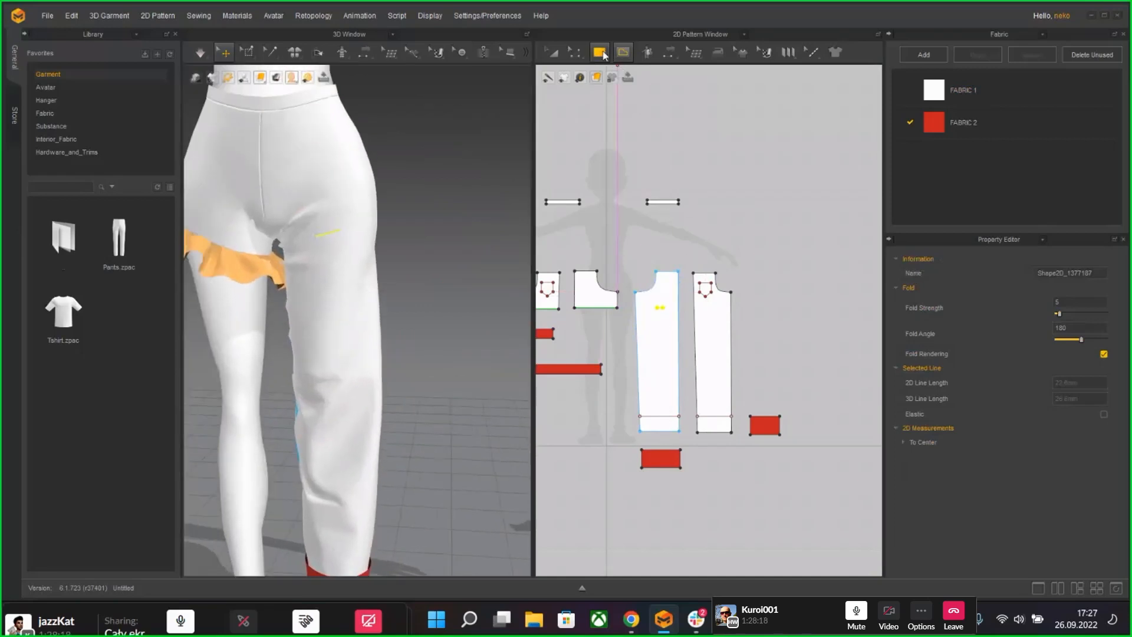
Step: Draw a tall, narrow rectangular strip pattern about 37 mm wide in the empty area above the back trouser leg pattern
{"action": "left_click", "coordinate": [598, 52]}
{"action": "left_click", "coordinate": [614, 100]}
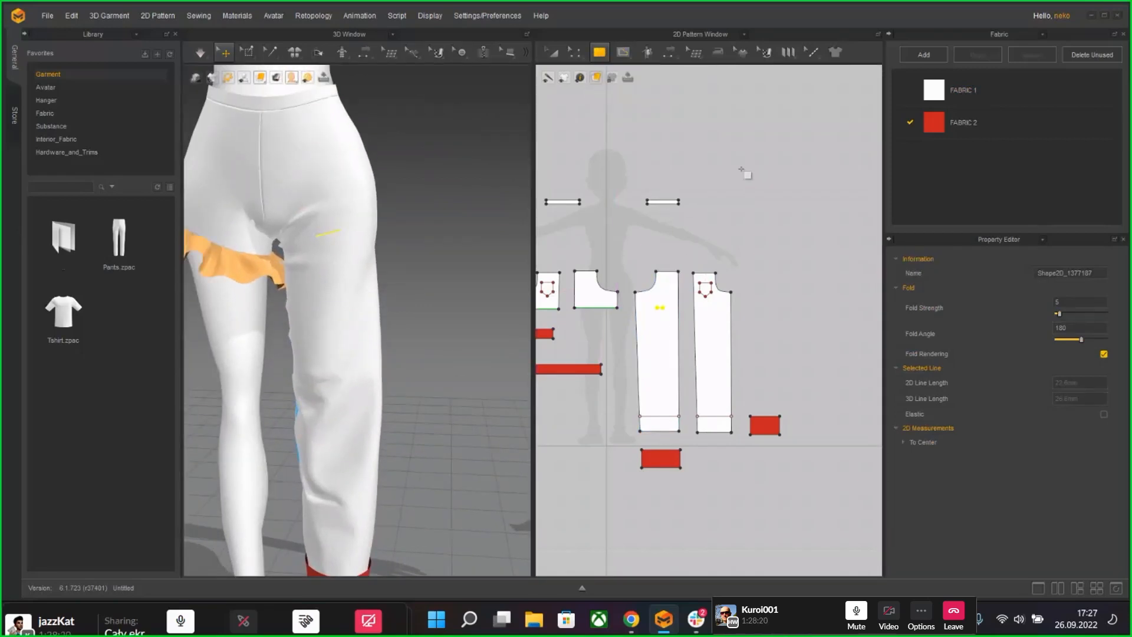
{"action": "left_click_drag", "start_coordinate": [740, 168], "coordinate": [751, 253]}
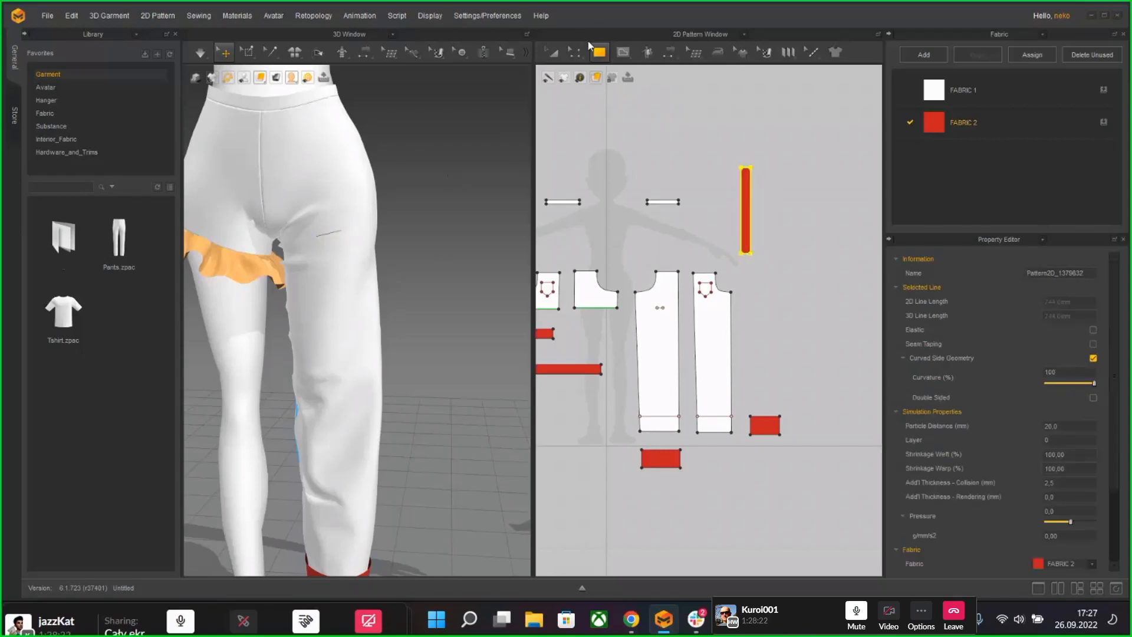
Step: Use Segment Sewing to join the strip's upper short edge to the internal line on the front trouser leg
{"action": "left_click", "coordinate": [669, 53]}
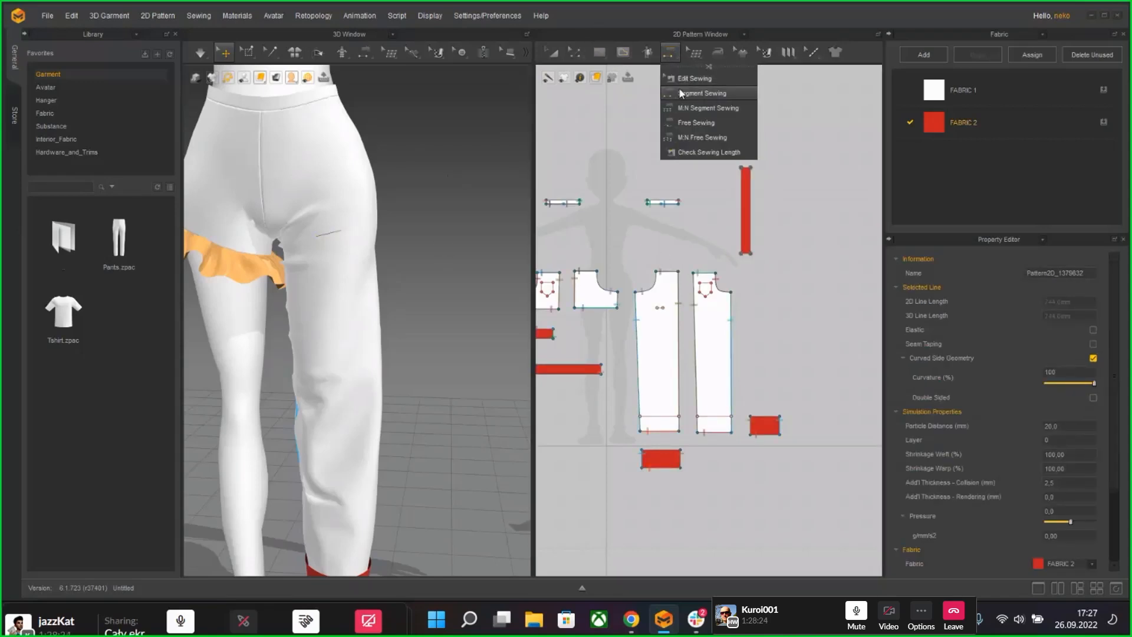
{"action": "left_click", "coordinate": [746, 171]}
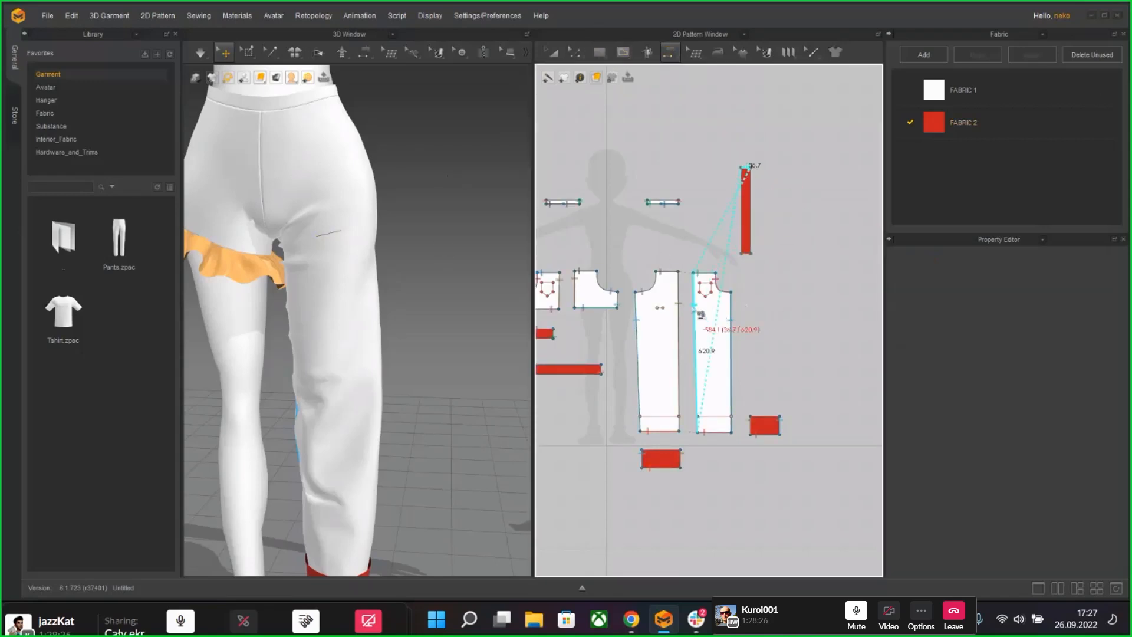
{"action": "left_click", "coordinate": [666, 313]}
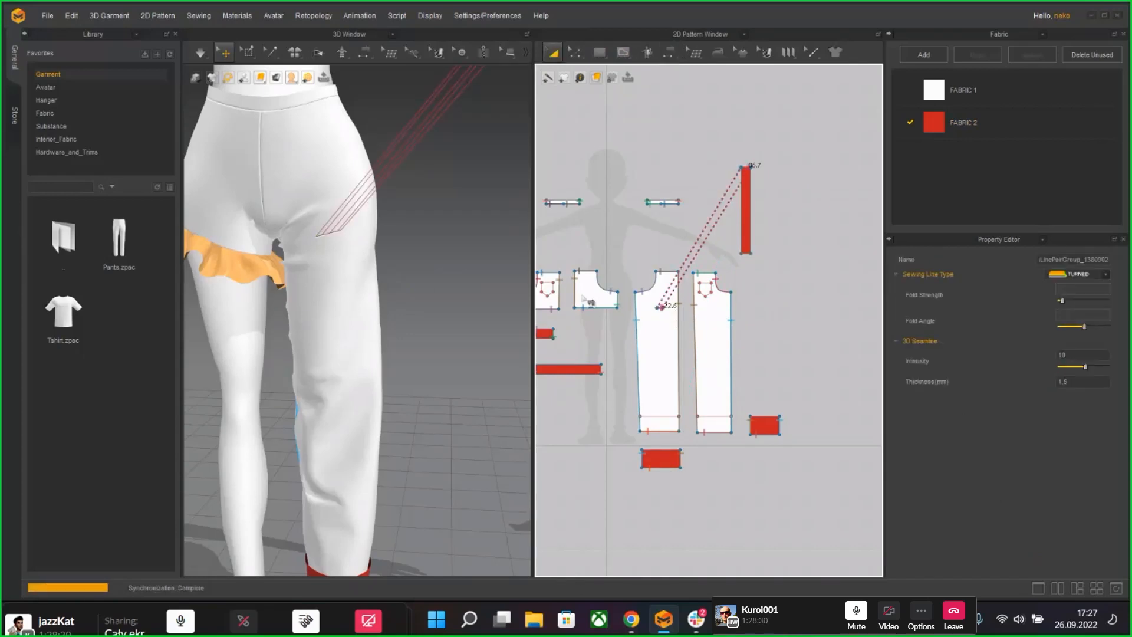
Step: Simulate the sewn strip and check how it hangs from the trouser thigh from several angles
{"action": "key", "text": "space"}
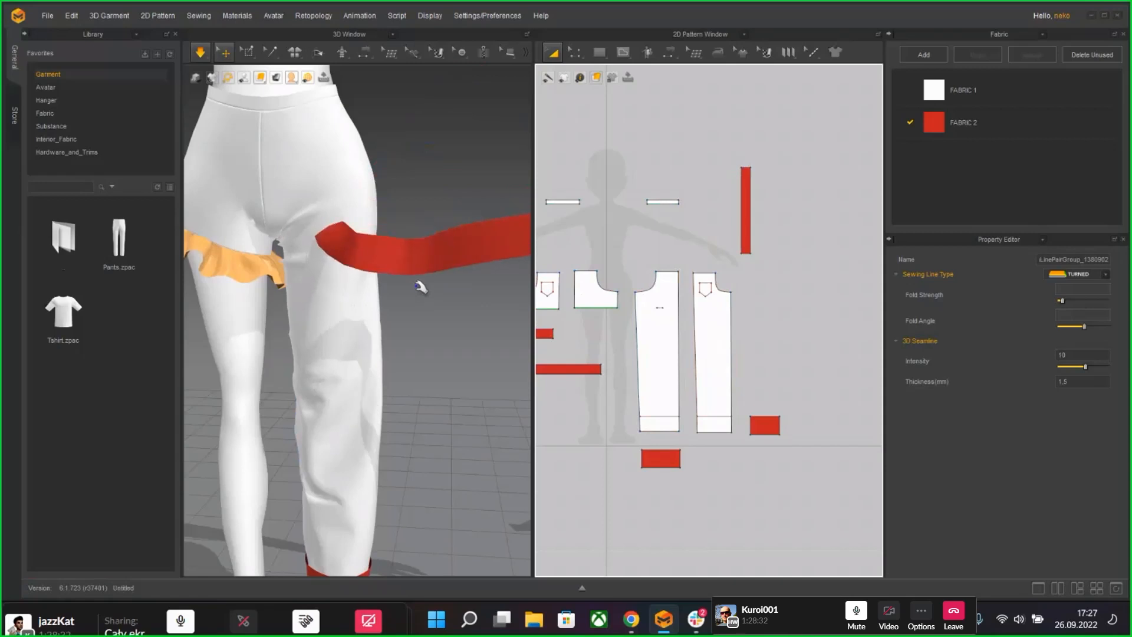
{"action": "scroll", "coordinate": [419, 286], "scroll_direction": "down", "scroll_amount": 5}
{"action": "scroll", "coordinate": [446, 352], "scroll_direction": "down", "scroll_amount": 1}
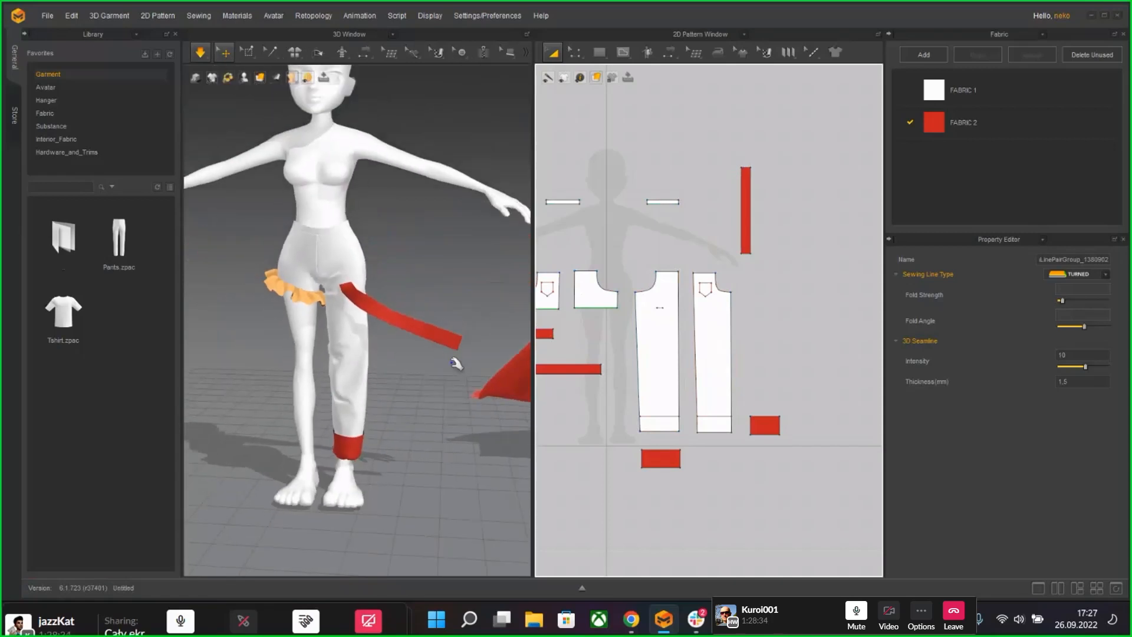
{"action": "right_click_drag", "start_coordinate": [446, 368], "coordinate": [419, 359]}
{"action": "middle_click_drag", "start_coordinate": [419, 359], "coordinate": [396, 336]}
{"action": "key", "text": "space"}
{"action": "right_click_drag", "start_coordinate": [351, 322], "coordinate": [322, 363]}
{"action": "scroll", "coordinate": [323, 363], "scroll_direction": "up", "scroll_amount": 8}
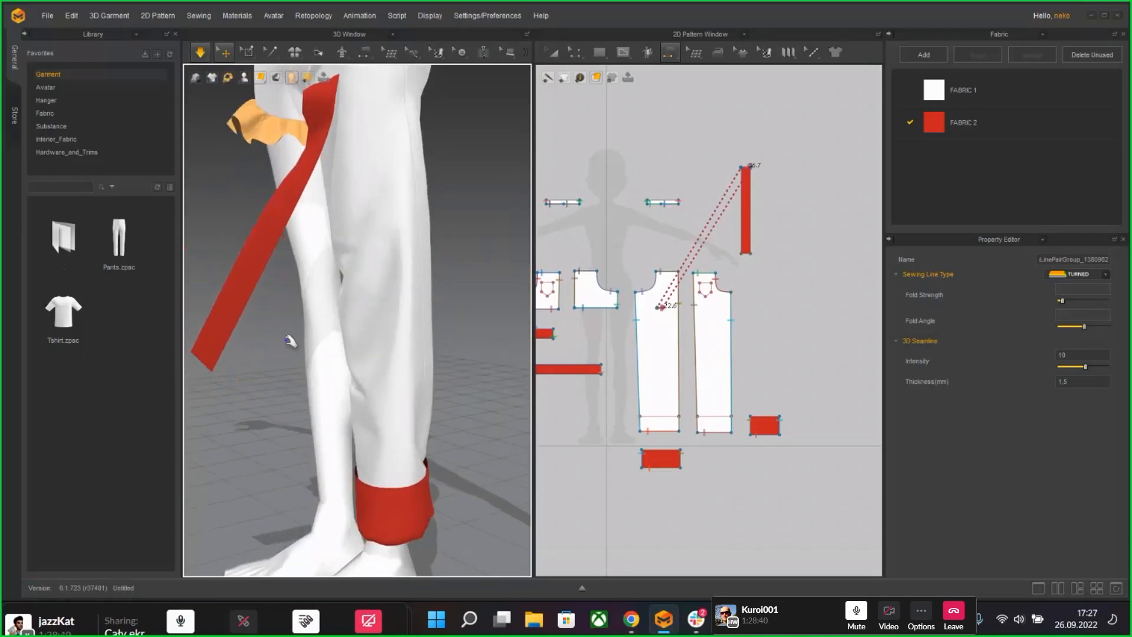
Step: Pull the red strip across the trouser leg during simulation and check how it swings from its seam
{"action": "right_click_drag", "start_coordinate": [341, 337], "coordinate": [416, 264]}
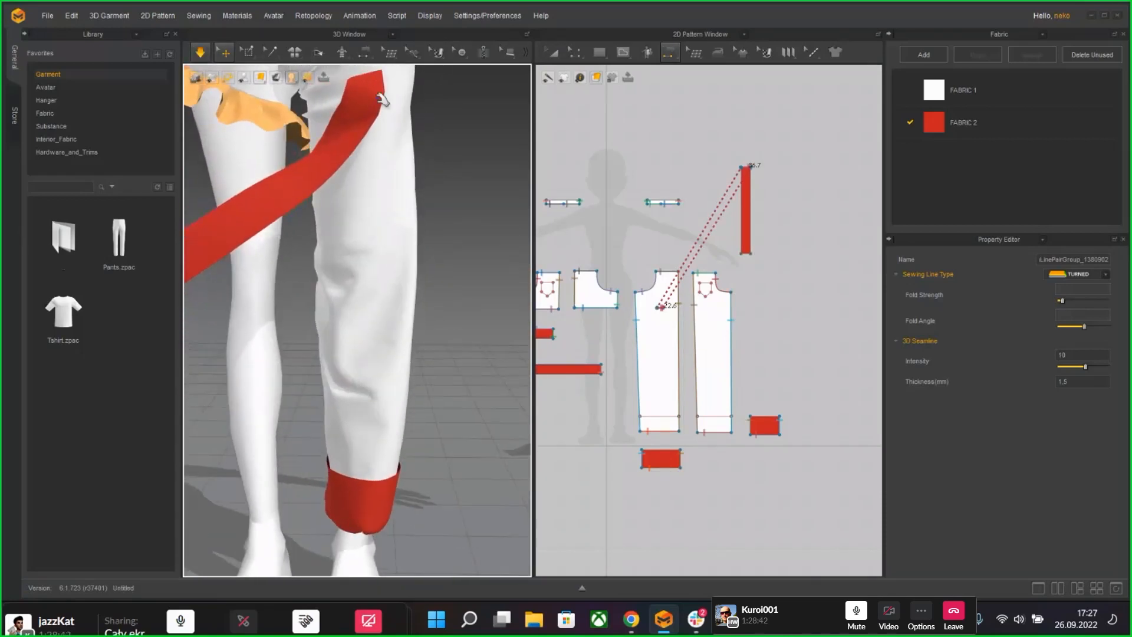
{"action": "left_click_drag", "start_coordinate": [219, 317], "coordinate": [458, 232]}
{"action": "right_click_drag", "start_coordinate": [458, 232], "coordinate": [447, 260]}
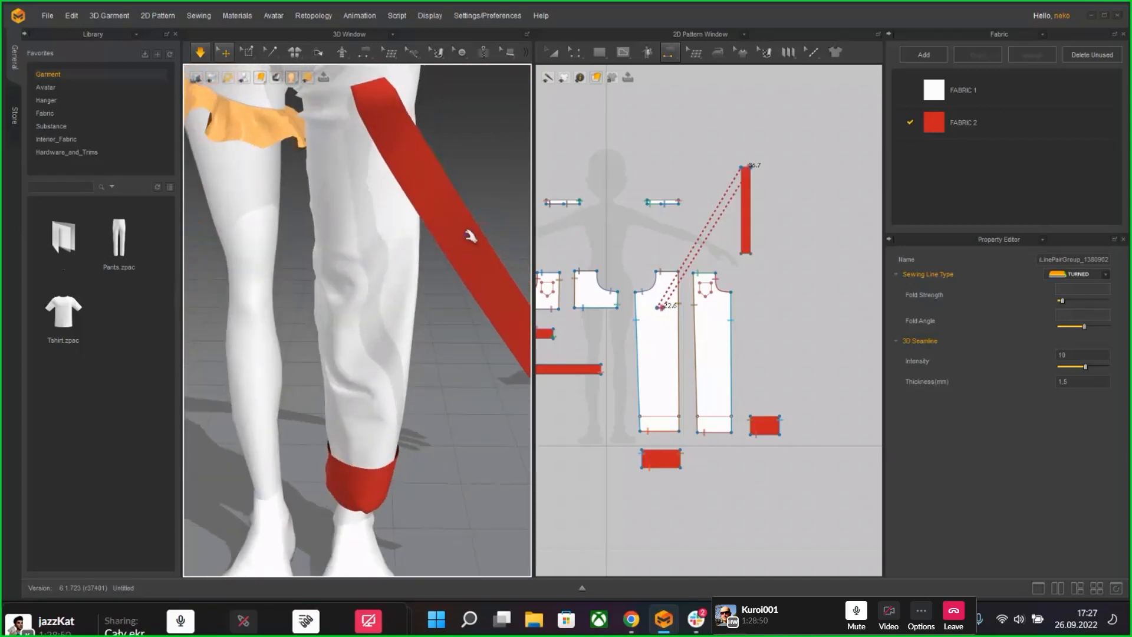
{"action": "scroll", "coordinate": [466, 247], "scroll_direction": "down", "scroll_amount": 3}
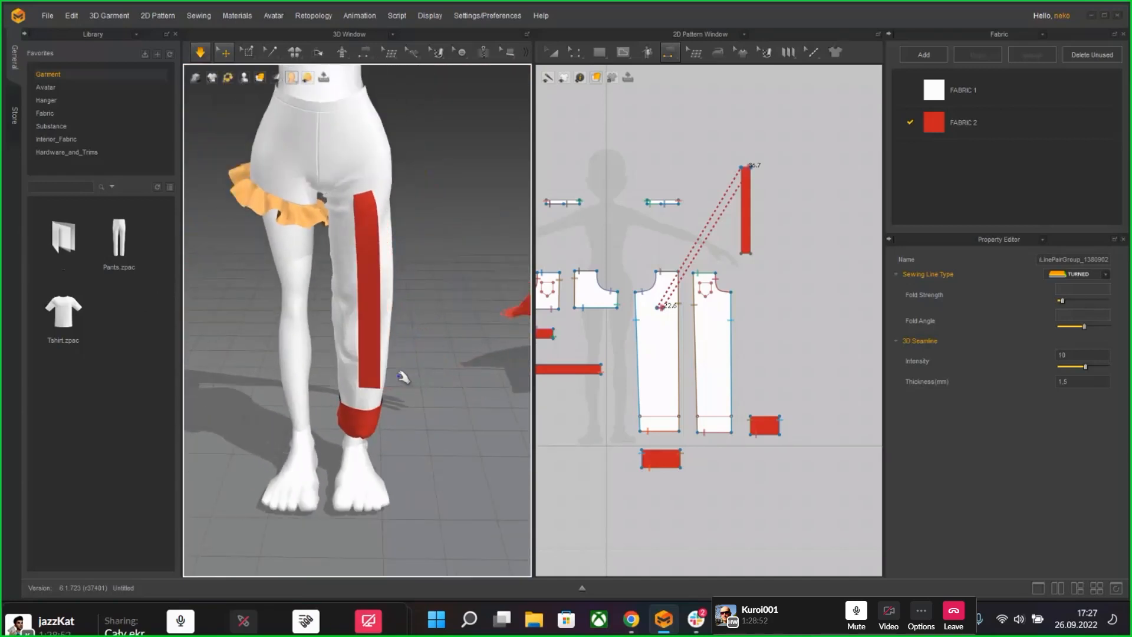
{"action": "scroll", "coordinate": [406, 371], "scroll_direction": "up", "scroll_amount": 2}
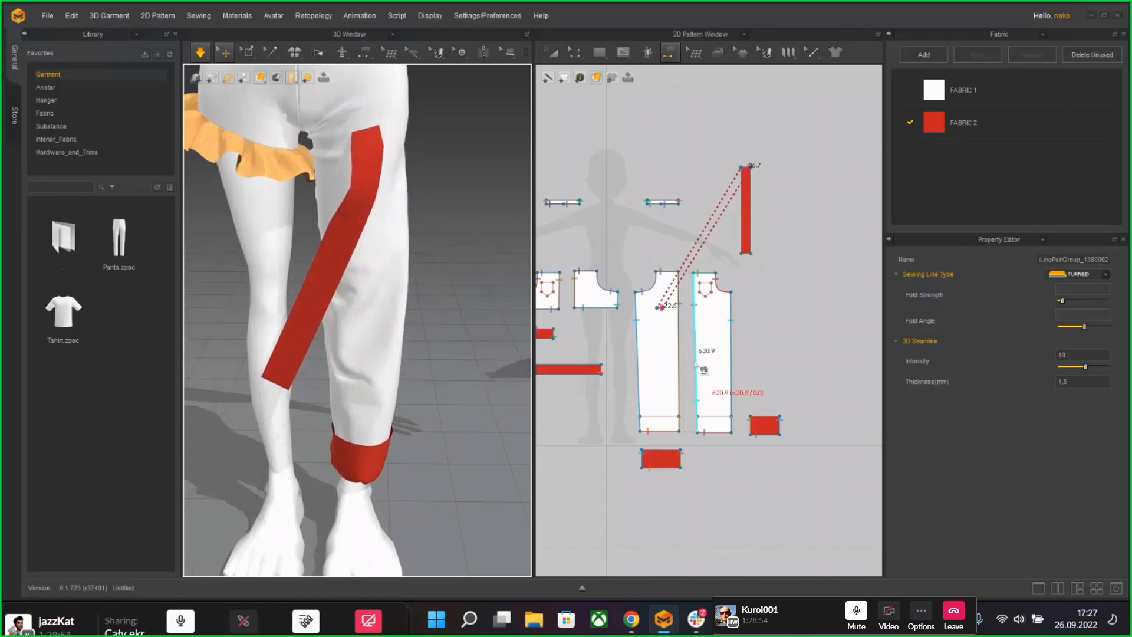
Step: Remove the loose red piece beside the avatar from the 3D garment view
{"action": "left_click", "coordinate": [572, 54]}
{"action": "left_click", "coordinate": [552, 53]}
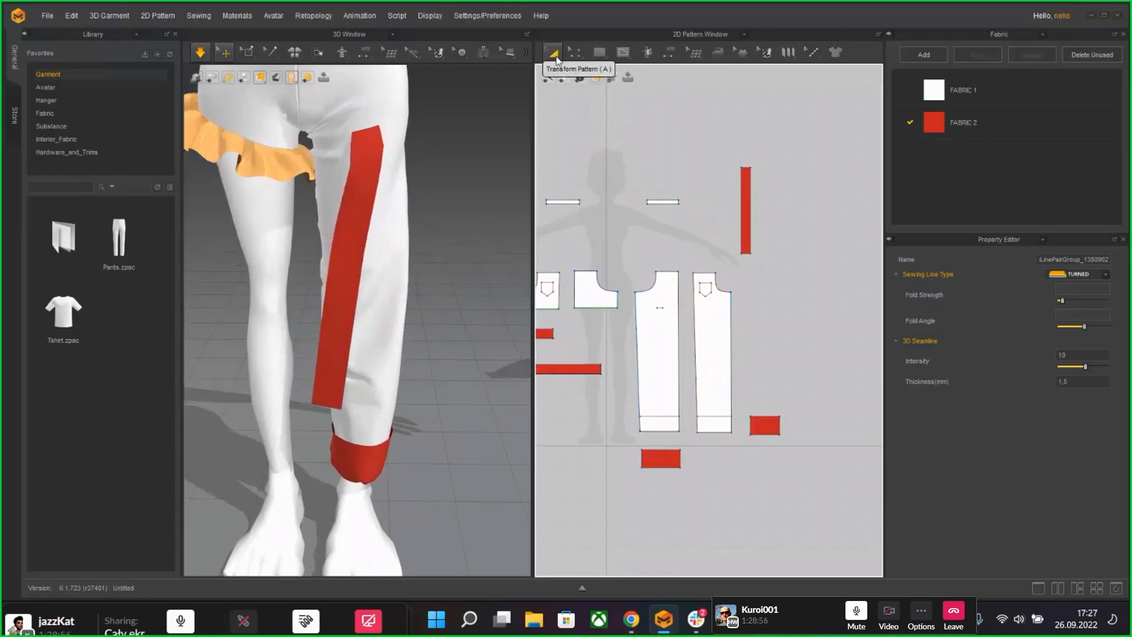
{"action": "scroll", "coordinate": [487, 377], "scroll_direction": "down", "scroll_amount": 5}
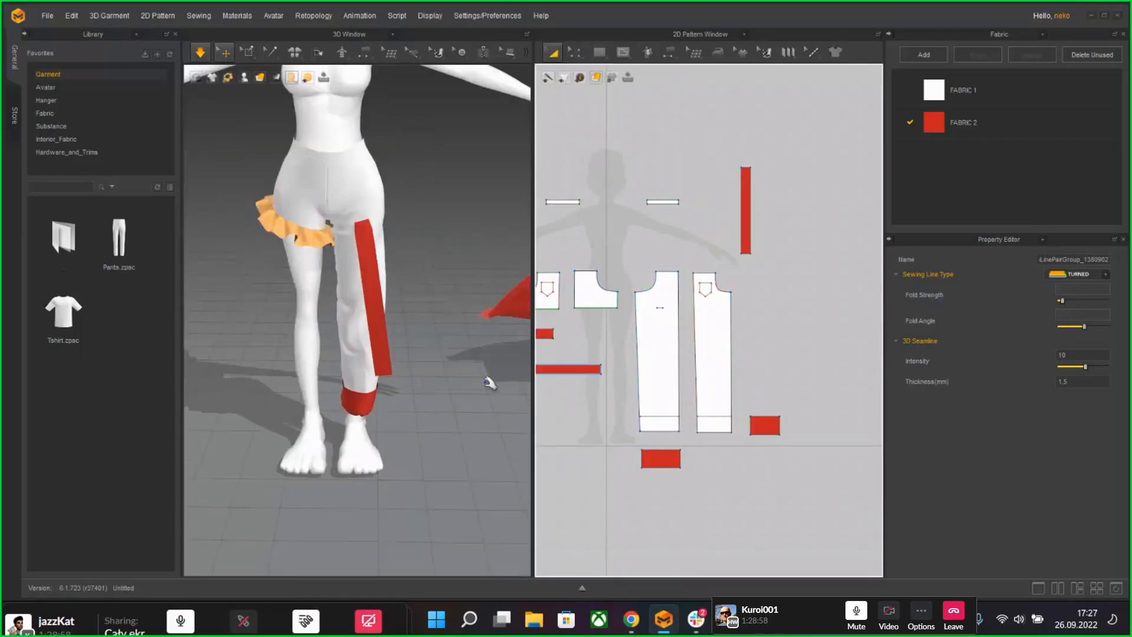
{"action": "left_click", "coordinate": [500, 385]}
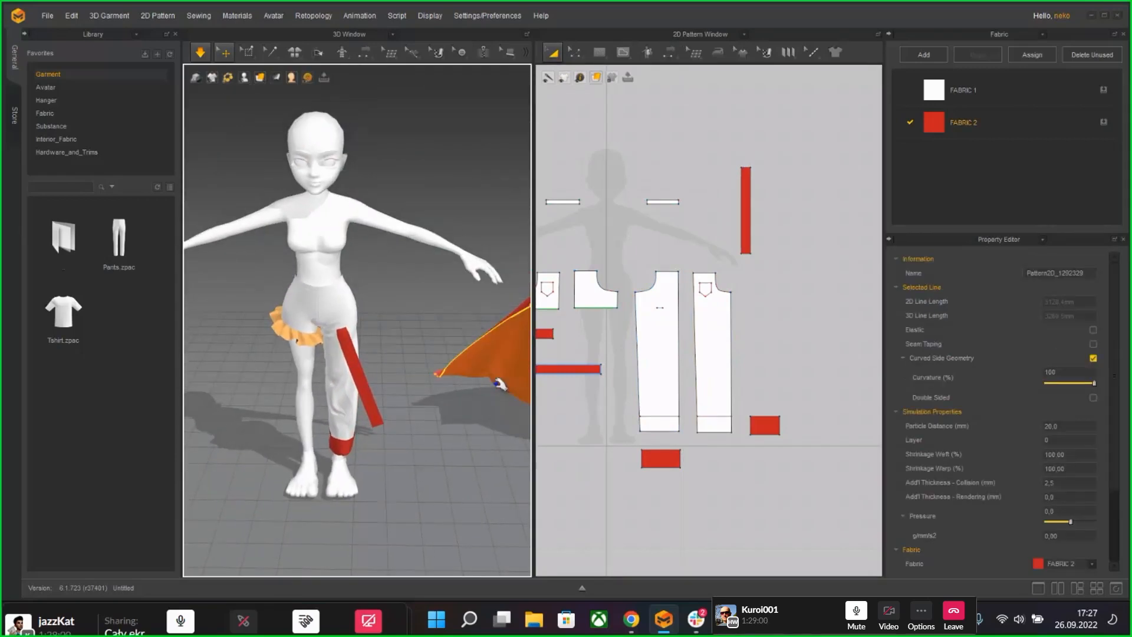
{"action": "key", "text": "Escape"}
{"action": "left_click", "coordinate": [505, 354]}
{"action": "key", "text": "Delete"}
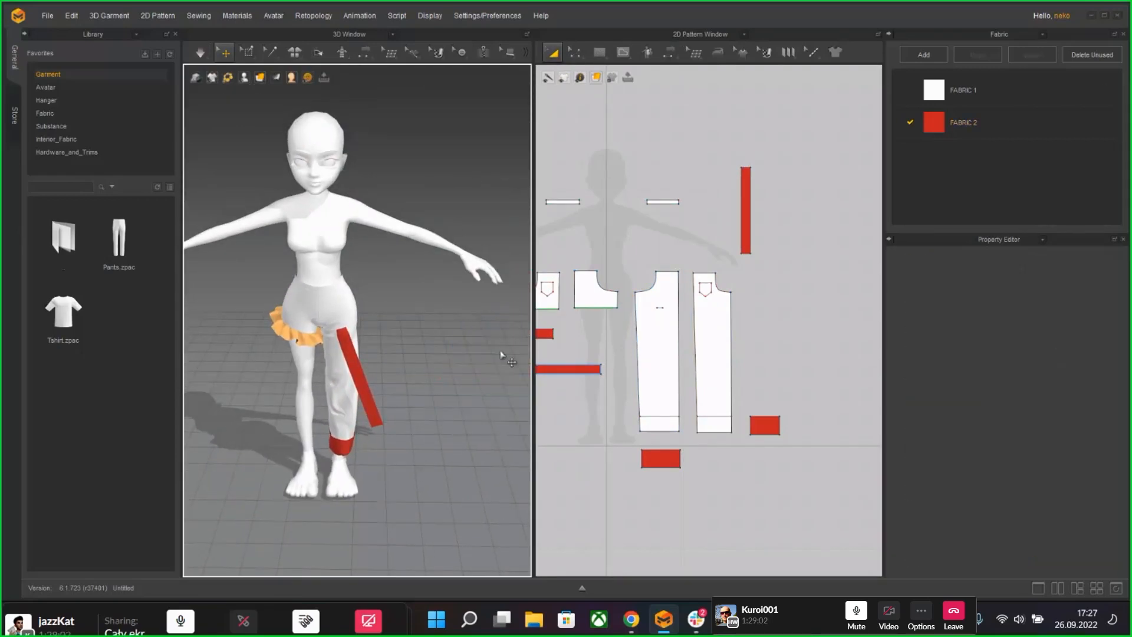
{"action": "right_click_drag", "start_coordinate": [256, 406], "coordinate": [253, 379]}
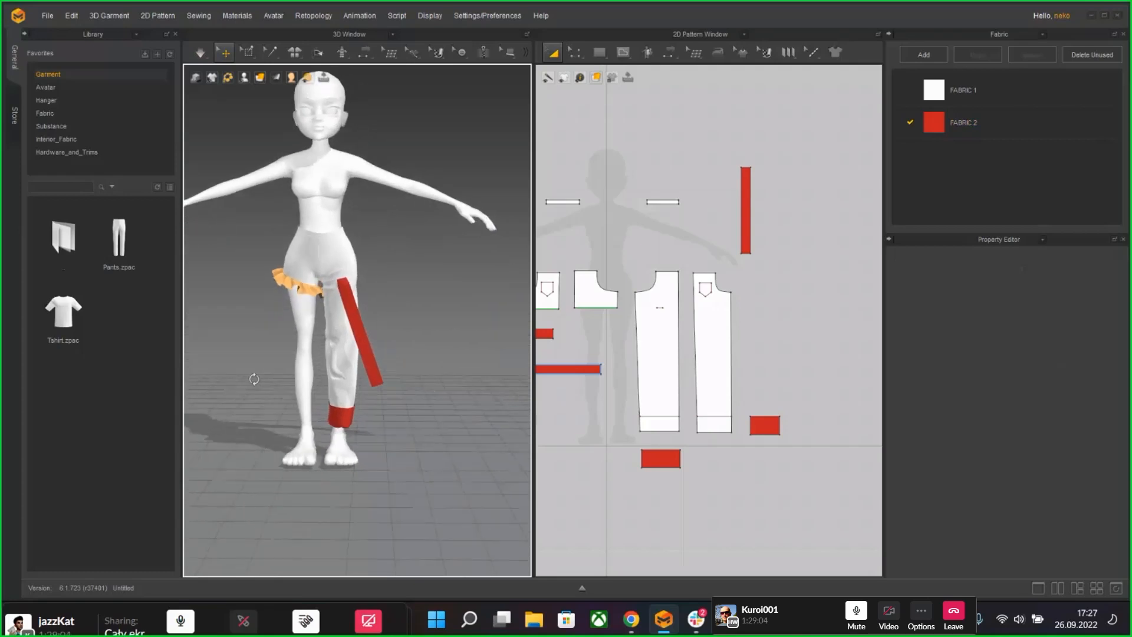
{"action": "scroll", "coordinate": [278, 392], "scroll_direction": "up", "scroll_amount": 3}
{"action": "scroll", "coordinate": [308, 404], "scroll_direction": "up", "scroll_amount": 2}
{"action": "middle_click_drag", "start_coordinate": [319, 437], "coordinate": [361, 345]}
{"action": "right_click_drag", "start_coordinate": [361, 345], "coordinate": [333, 347]}
{"action": "left_click", "coordinate": [374, 144]}
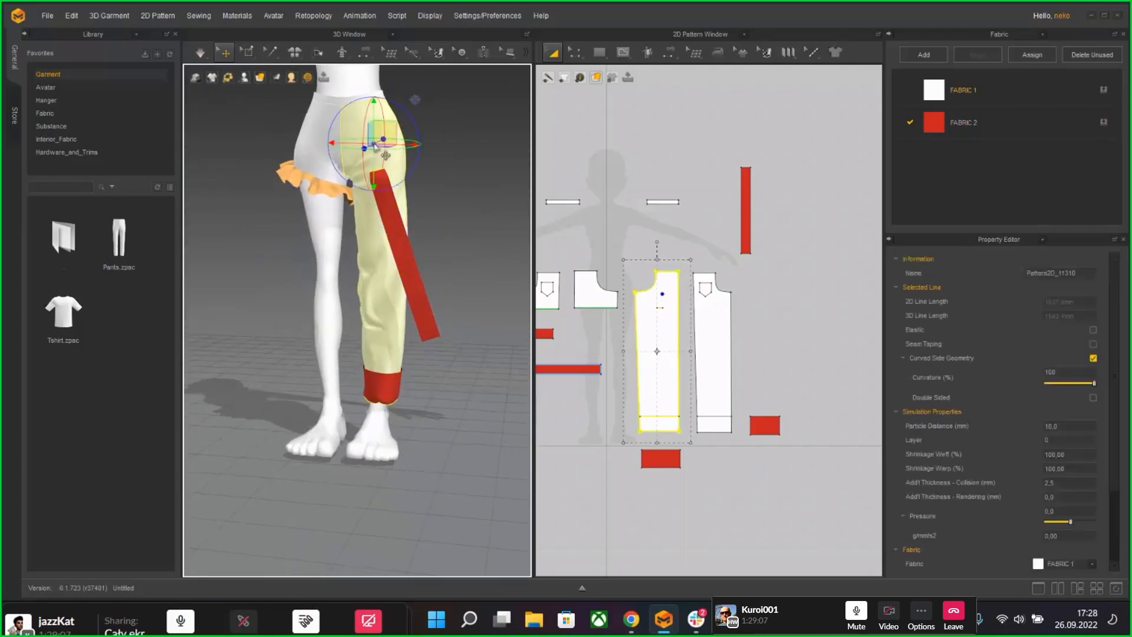
{"action": "left_click", "coordinate": [324, 126], "text": "shift"}
{"action": "left_click", "coordinate": [339, 106], "text": "shift"}
{"action": "mouse_move", "coordinate": [427, 151]}
{"action": "right_mouse_down"}
{"action": "mouse_move", "coordinate": [412, 152]}
{"action": "mouse_move", "coordinate": [424, 154]}
{"action": "right_mouse_up"}
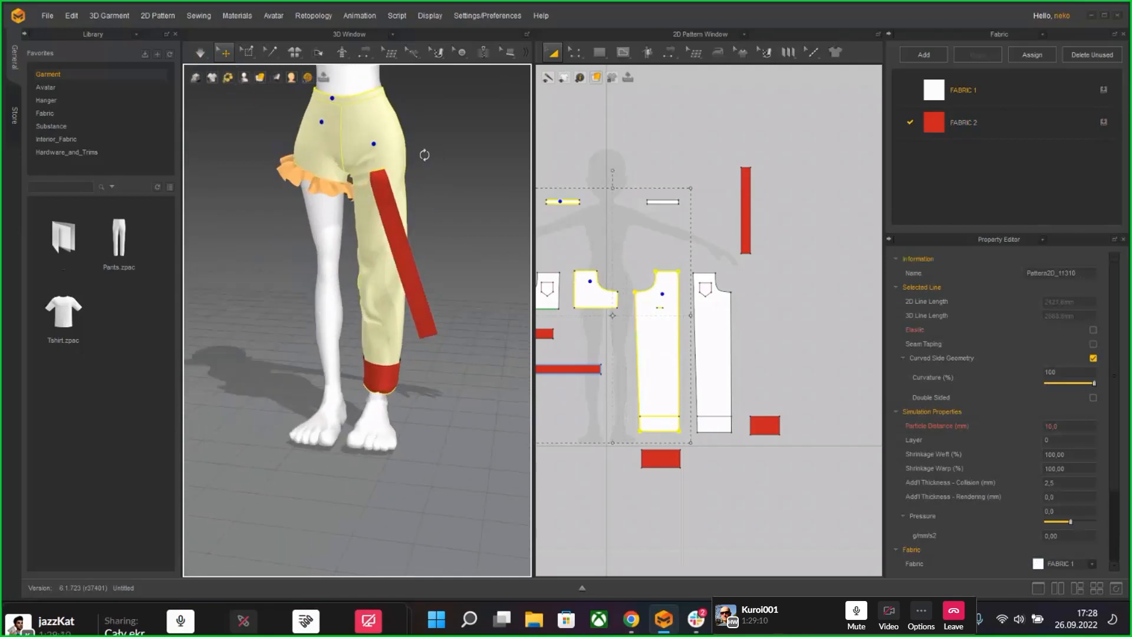
{"action": "left_click", "coordinate": [424, 155]}
Step: Change FABRIC 1's colour to blue from the default palette
{"action": "double_click", "coordinate": [1009, 90]}
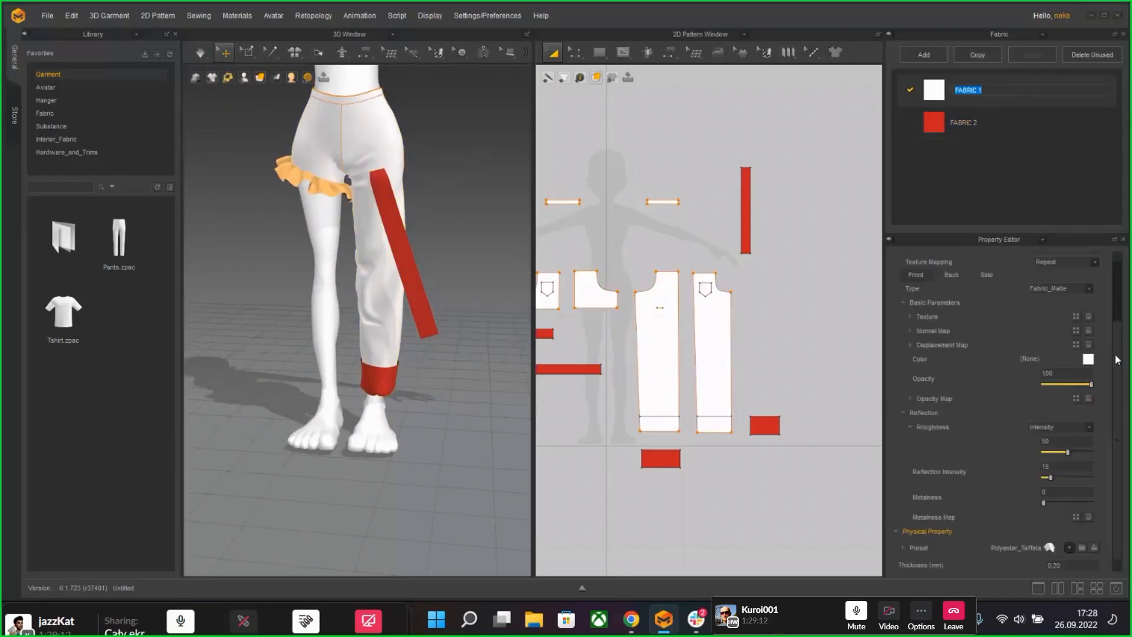
{"action": "left_click", "coordinate": [1088, 359]}
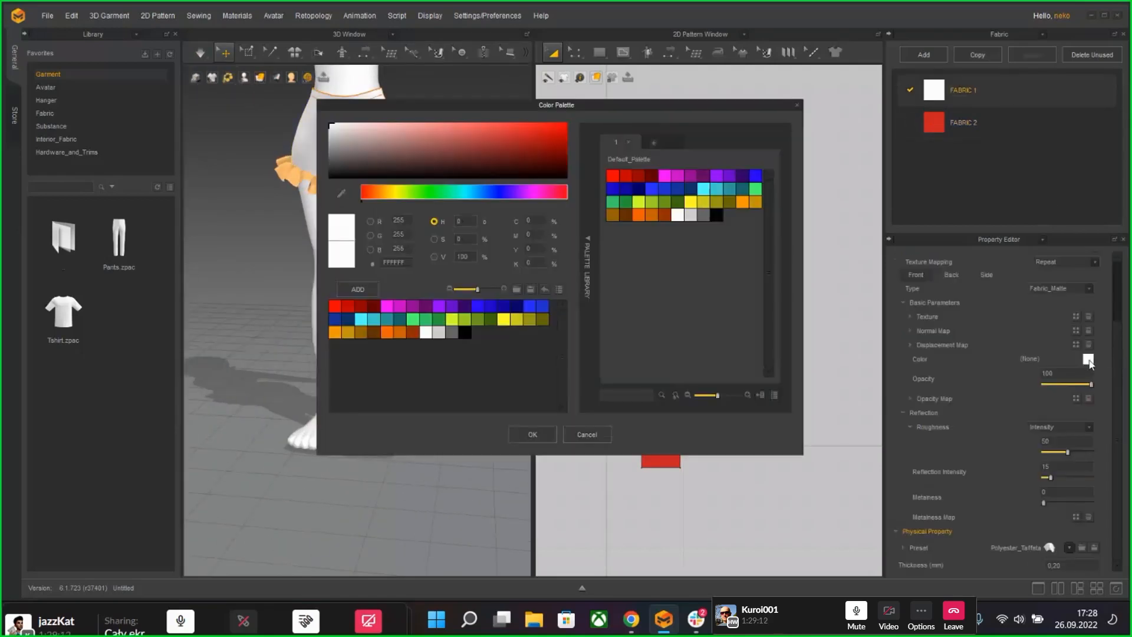
{"action": "left_click", "coordinate": [755, 175]}
{"action": "left_click", "coordinate": [532, 434]}
{"action": "left_click", "coordinate": [448, 411]}
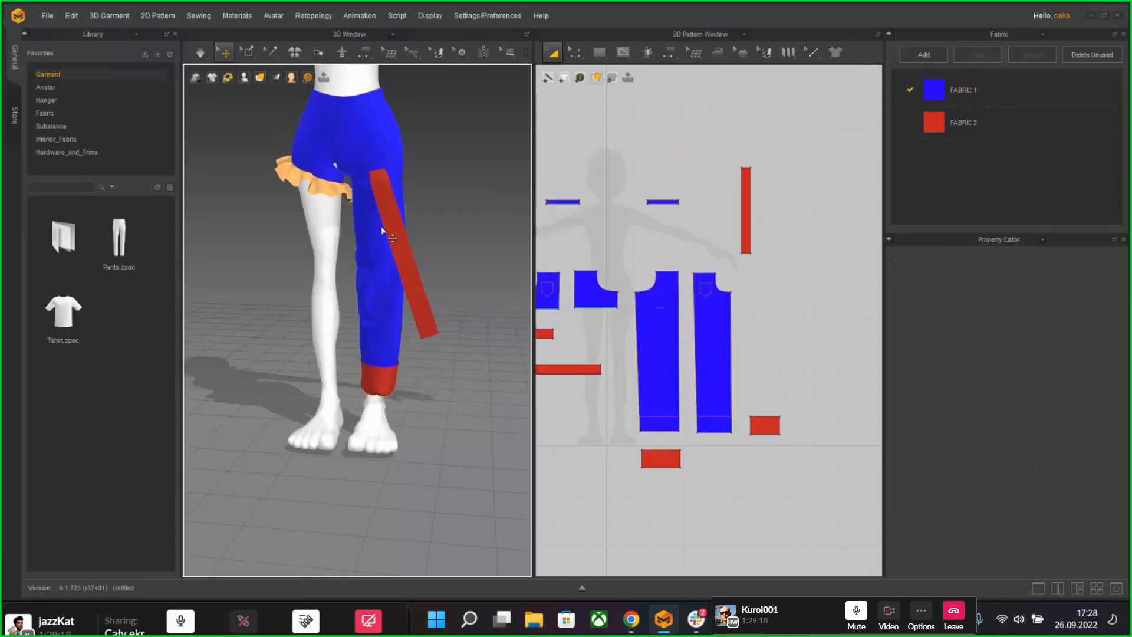
Step: Simulate the blue trousers and tug the front pieces around the crotch to settle the fabric
{"action": "key", "text": "space"}
{"action": "left_click", "coordinate": [335, 170]}
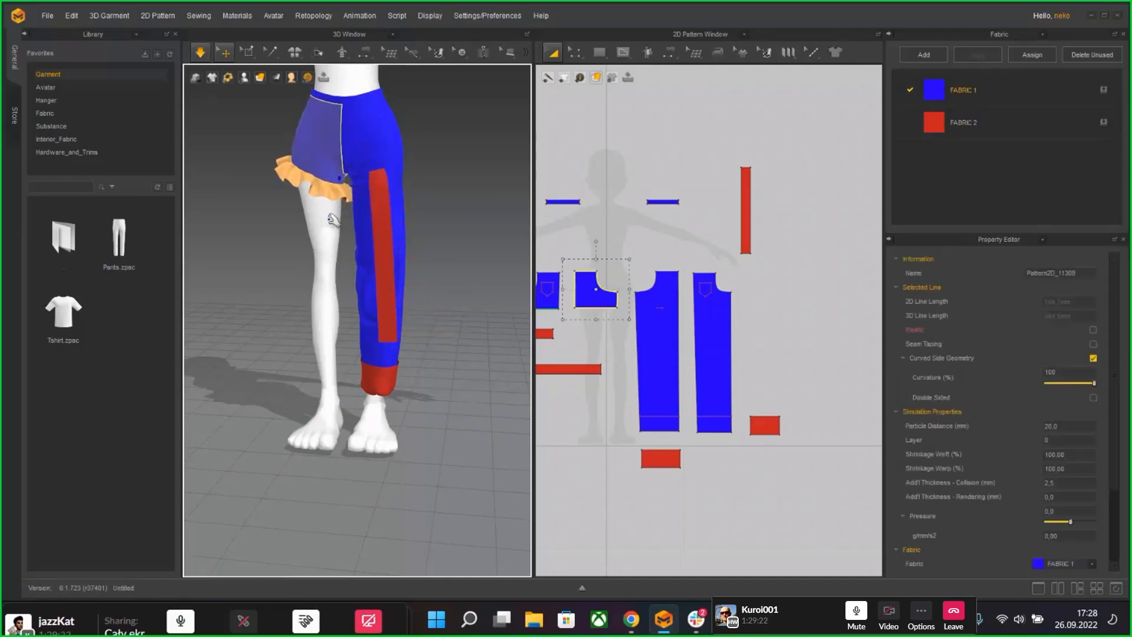
{"action": "left_click", "coordinate": [356, 185]}
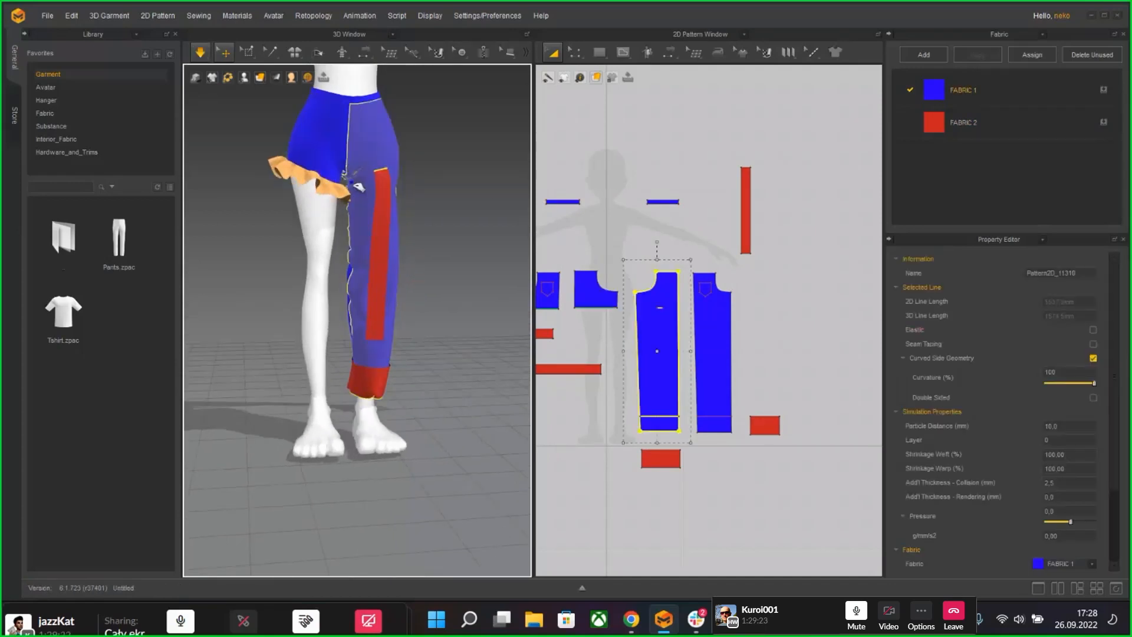
{"action": "left_click", "coordinate": [468, 182]}
{"action": "mouse_move", "coordinate": [468, 182]}
{"action": "right_mouse_down"}
{"action": "mouse_move", "coordinate": [450, 184]}
{"action": "mouse_move", "coordinate": [454, 176]}
{"action": "right_mouse_up"}
{"action": "middle_click_drag", "start_coordinate": [454, 176], "coordinate": [477, 297]}
{"action": "scroll", "coordinate": [476, 296], "scroll_direction": "down", "scroll_amount": 5}
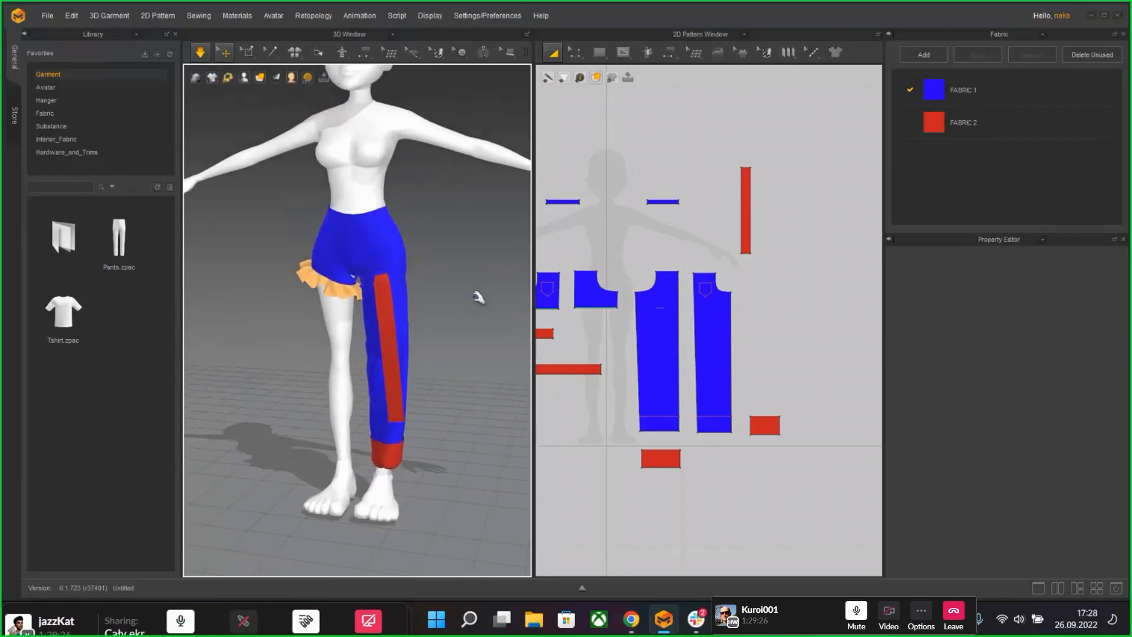
Step: View the trousers from behind and tug the short and long back pieces around the crotch gap
{"action": "scroll", "coordinate": [469, 292], "scroll_direction": "up", "scroll_amount": 5}
{"action": "right_click_drag", "start_coordinate": [481, 301], "coordinate": [283, 293]}
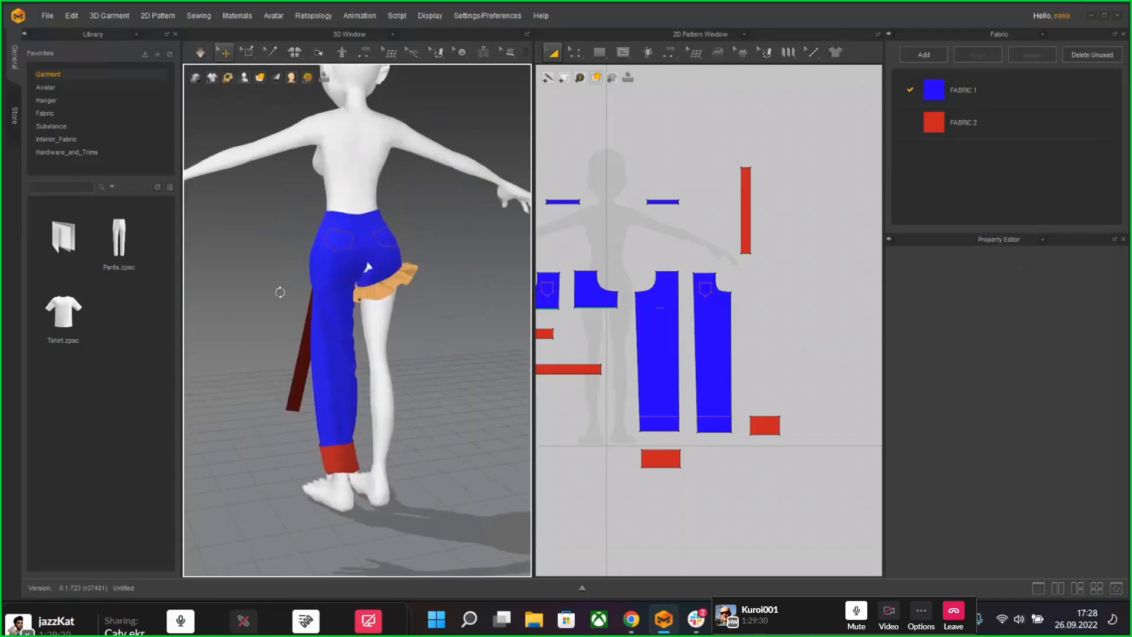
{"action": "scroll", "coordinate": [286, 295], "scroll_direction": "up", "scroll_amount": 6}
{"action": "right_click_drag", "start_coordinate": [371, 188], "coordinate": [385, 233]}
{"action": "scroll", "coordinate": [389, 177], "scroll_direction": "up", "scroll_amount": 4}
{"action": "left_click", "coordinate": [439, 163]}
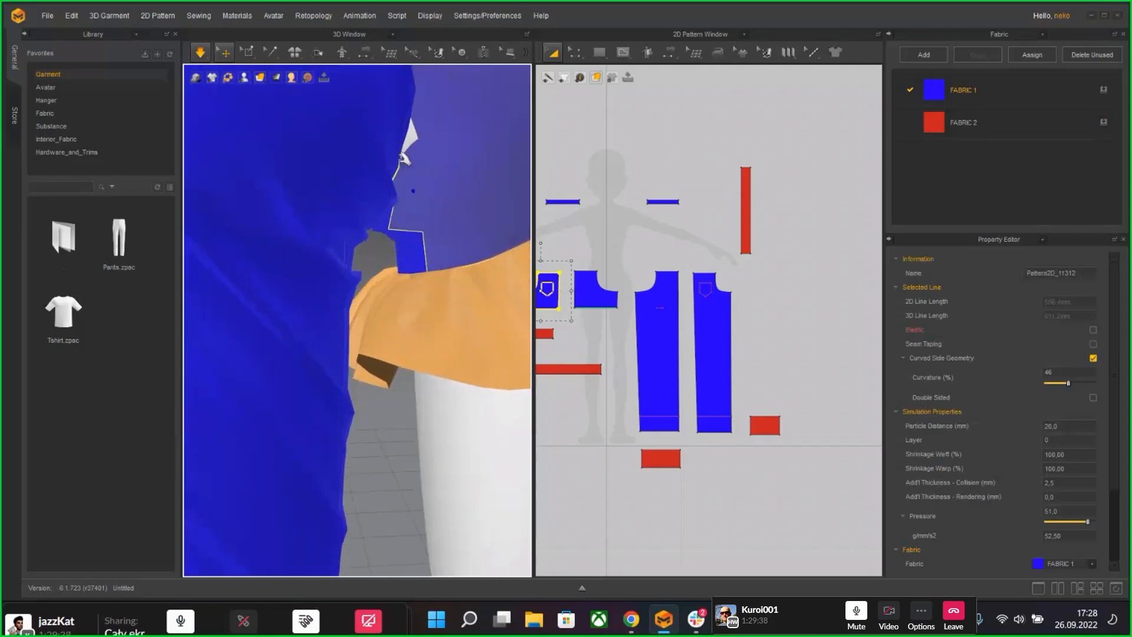
{"action": "left_click", "coordinate": [283, 211]}
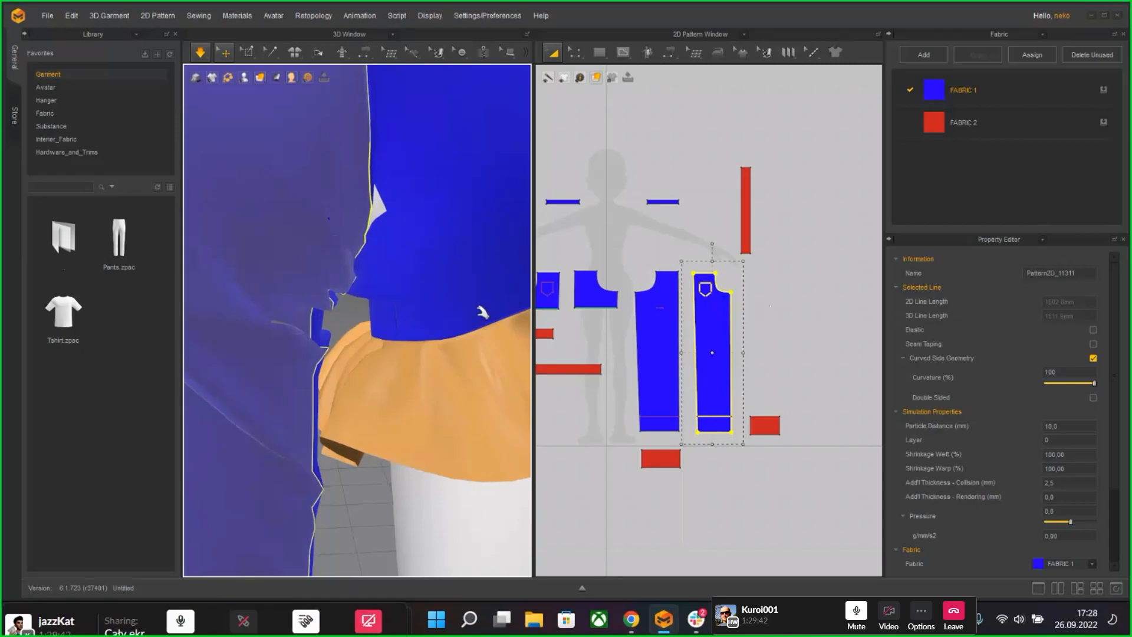
Step: Use Edit Curve Point to make the crotch curve of the long back trouser leg pattern shallower
{"action": "scroll", "coordinate": [694, 300], "scroll_direction": "up", "scroll_amount": 5}
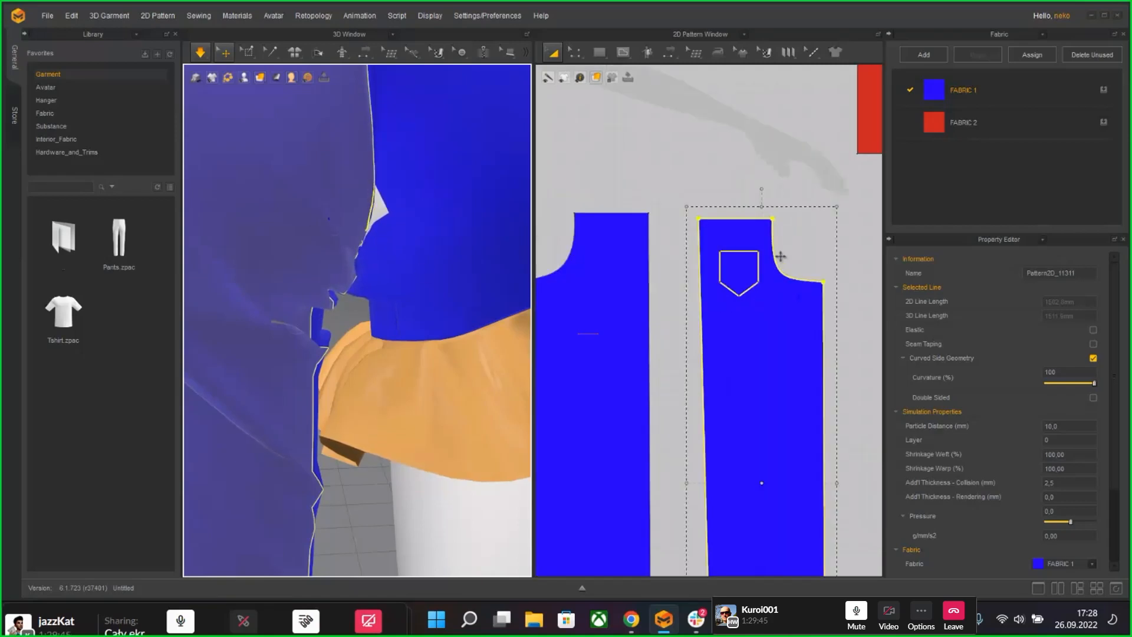
{"action": "left_click", "coordinate": [574, 52]}
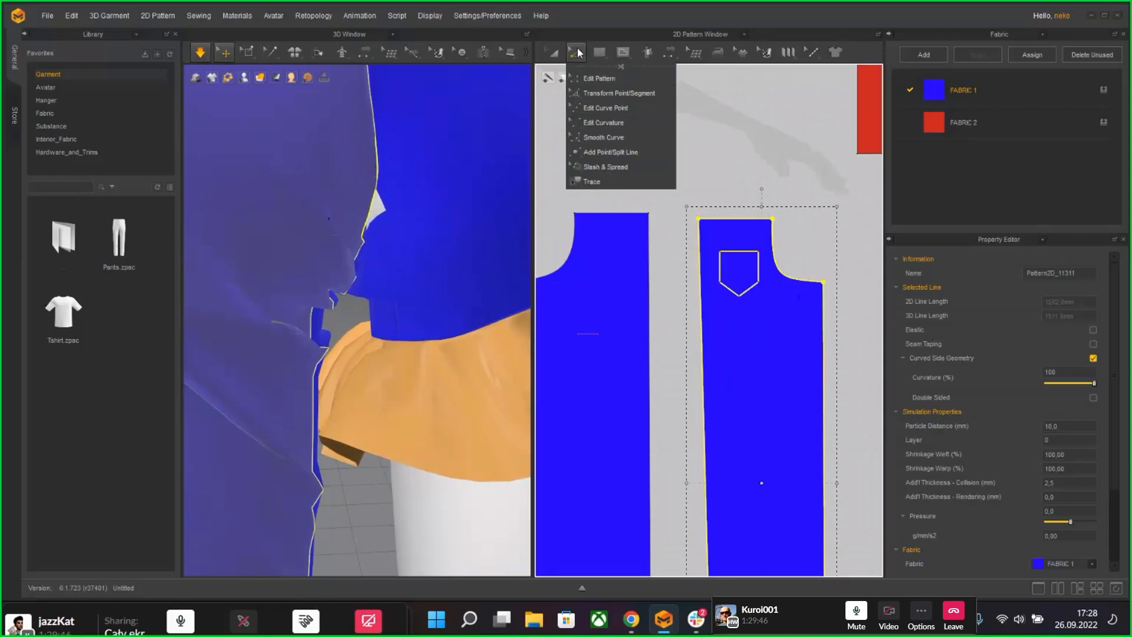
{"action": "left_click", "coordinate": [610, 111]}
{"action": "left_click", "coordinate": [783, 275]}
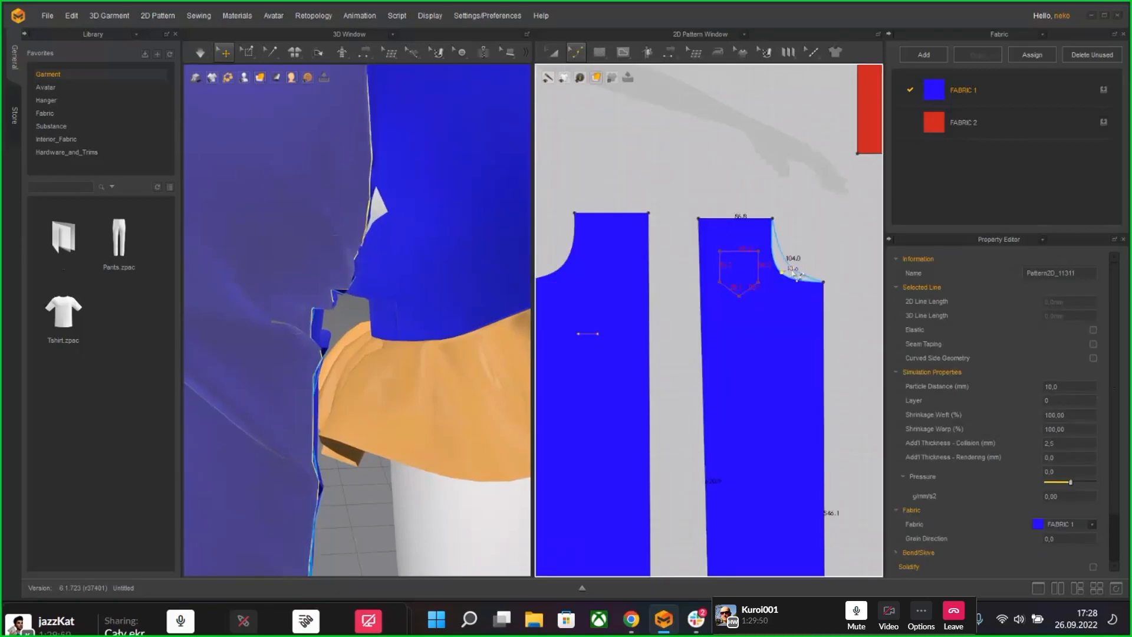
{"action": "left_click_drag", "start_coordinate": [788, 272], "coordinate": [786, 271]}
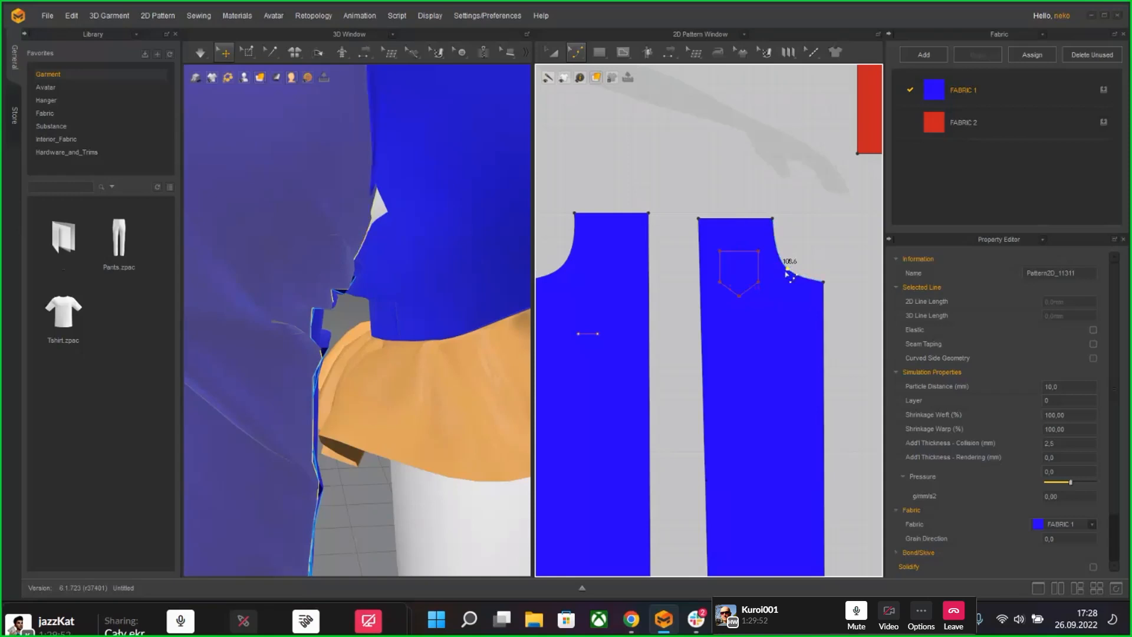
{"action": "right_click_drag", "start_coordinate": [599, 254], "coordinate": [652, 265]}
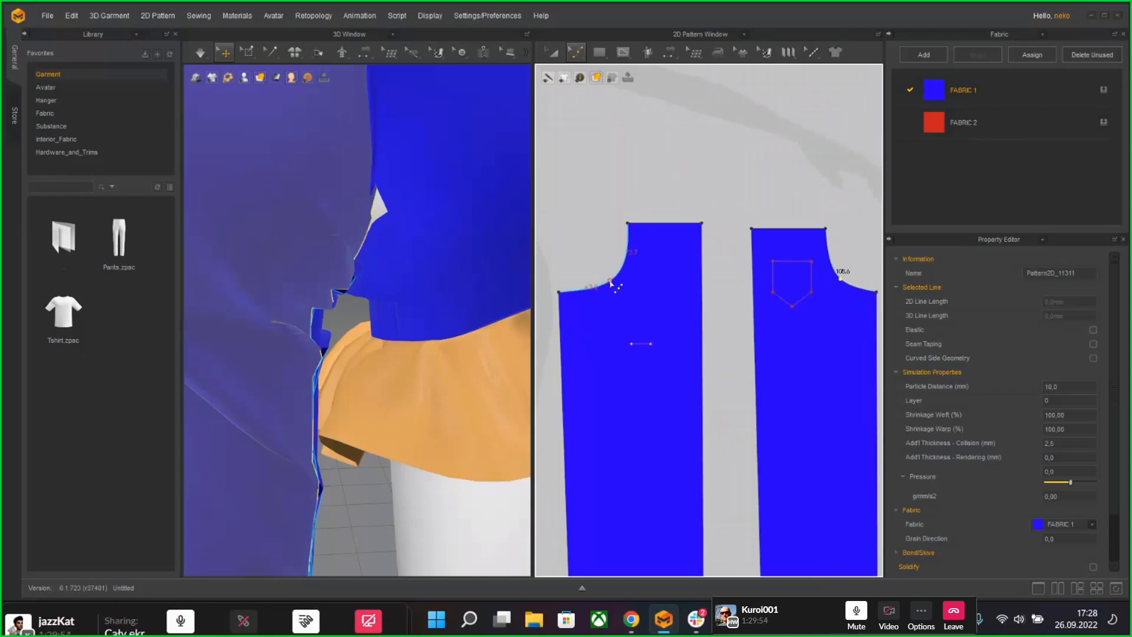
Step: Simulate the reshaped back leg and check the crotch seam from the back and the front
{"action": "scroll", "coordinate": [610, 283], "scroll_direction": "down", "scroll_amount": 6}
{"action": "scroll", "coordinate": [611, 283], "scroll_direction": "up", "scroll_amount": 2}
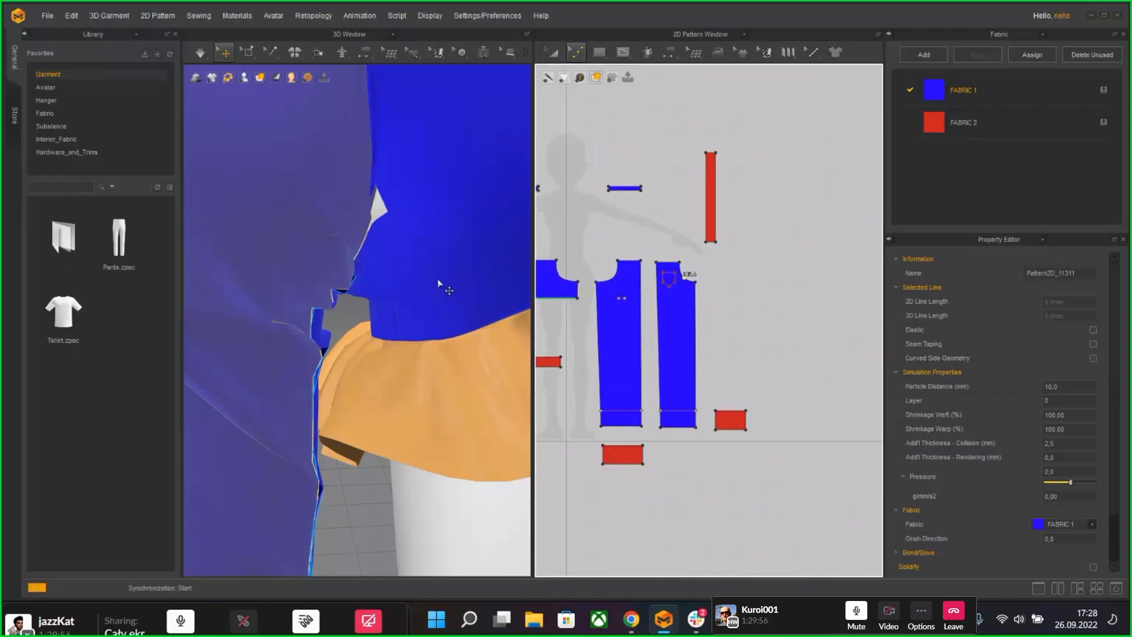
{"action": "scroll", "coordinate": [315, 282], "scroll_direction": "down", "scroll_amount": 3}
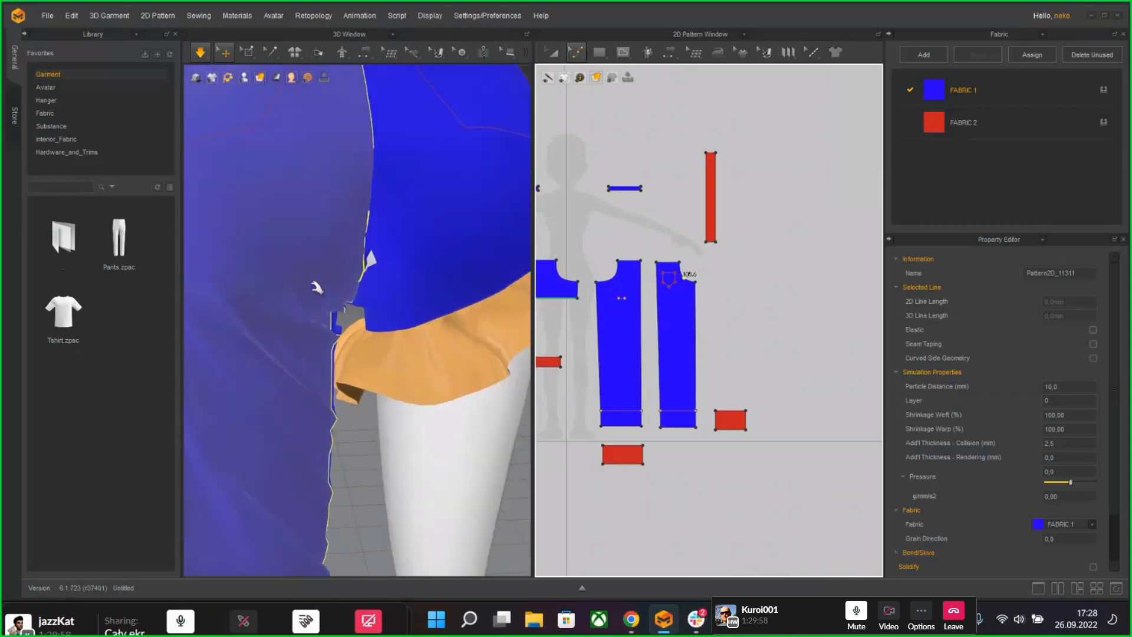
{"action": "right_click_drag", "start_coordinate": [317, 286], "coordinate": [518, 311]}
{"action": "scroll", "coordinate": [502, 313], "scroll_direction": "down", "scroll_amount": 5}
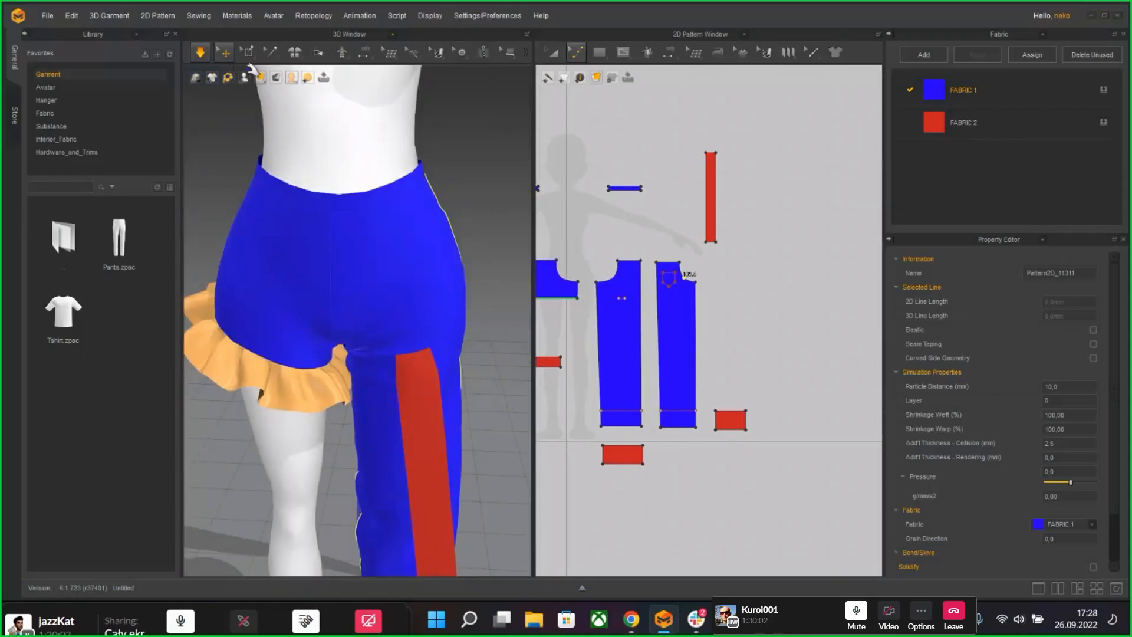
Step: Tug the long front trouser leg near the waist and check the drape of leg and strip down to the cuff
{"action": "left_click", "coordinate": [554, 53]}
{"action": "left_click", "coordinate": [439, 223]}
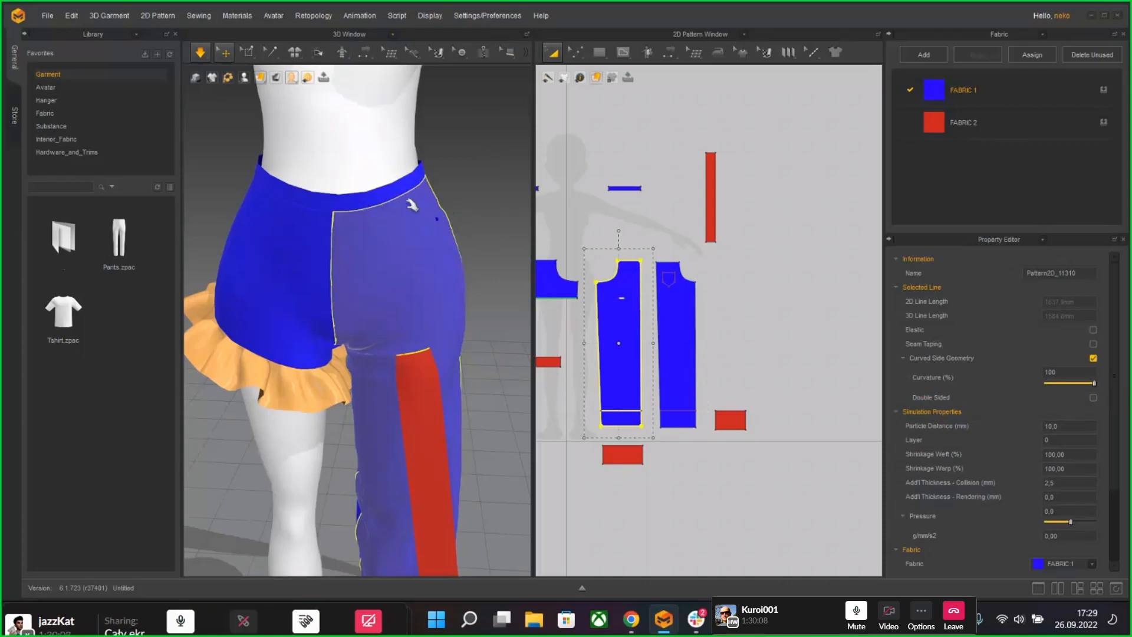
{"action": "middle_click_drag", "start_coordinate": [451, 440], "coordinate": [467, 290]}
{"action": "middle_click_drag", "start_coordinate": [446, 480], "coordinate": [387, 414]}
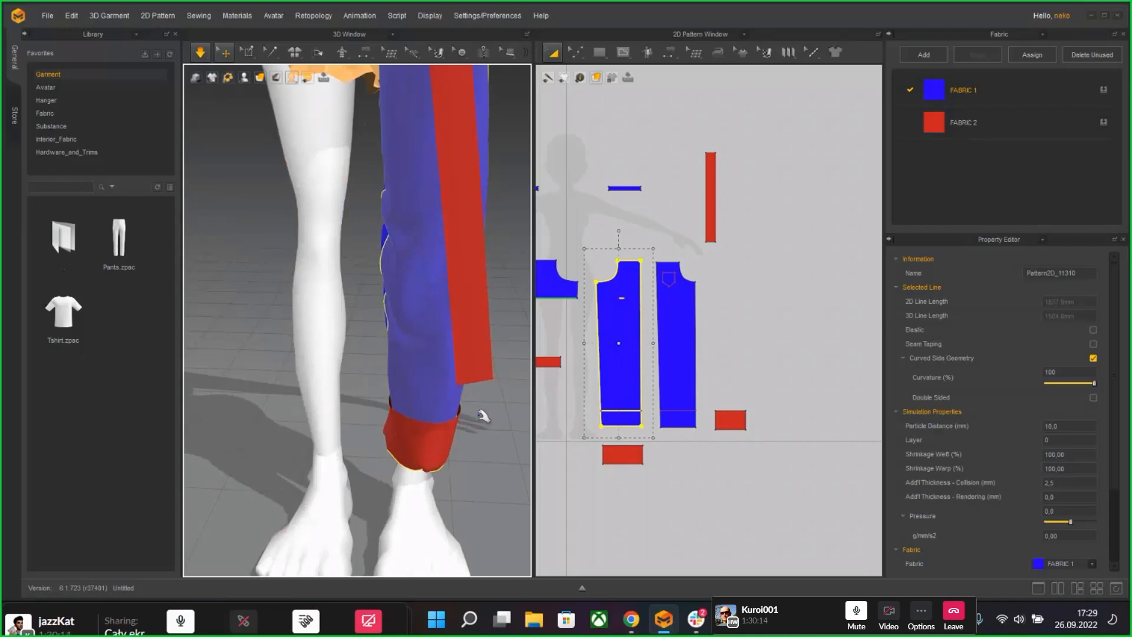
{"action": "middle_click_drag", "start_coordinate": [417, 246], "coordinate": [398, 386]}
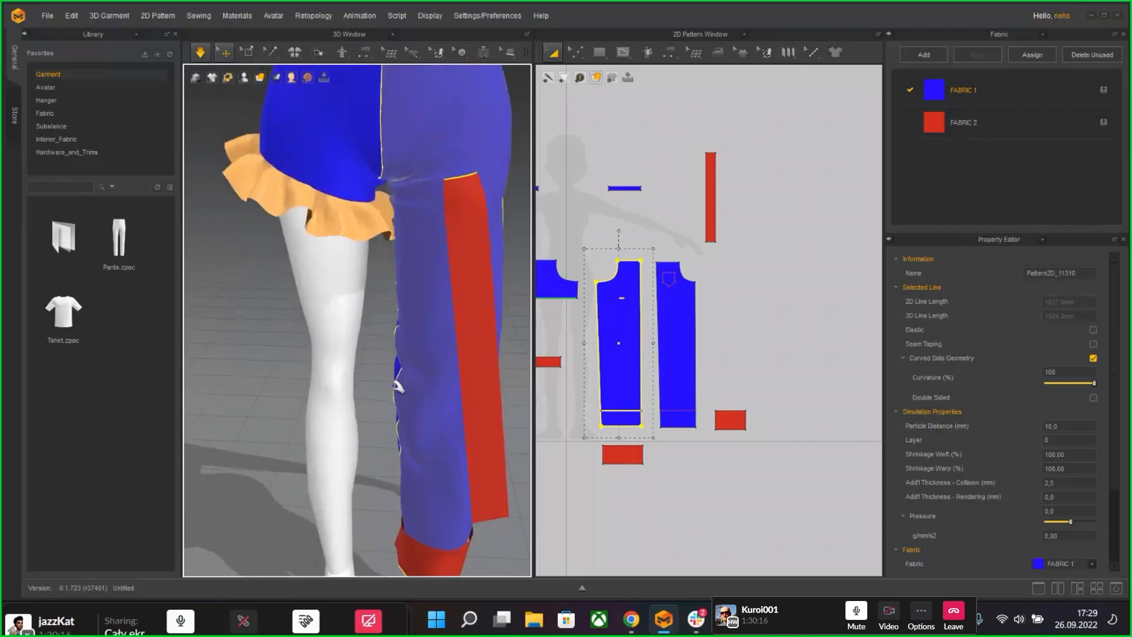
{"action": "scroll", "coordinate": [378, 371], "scroll_direction": "down", "scroll_amount": 6}
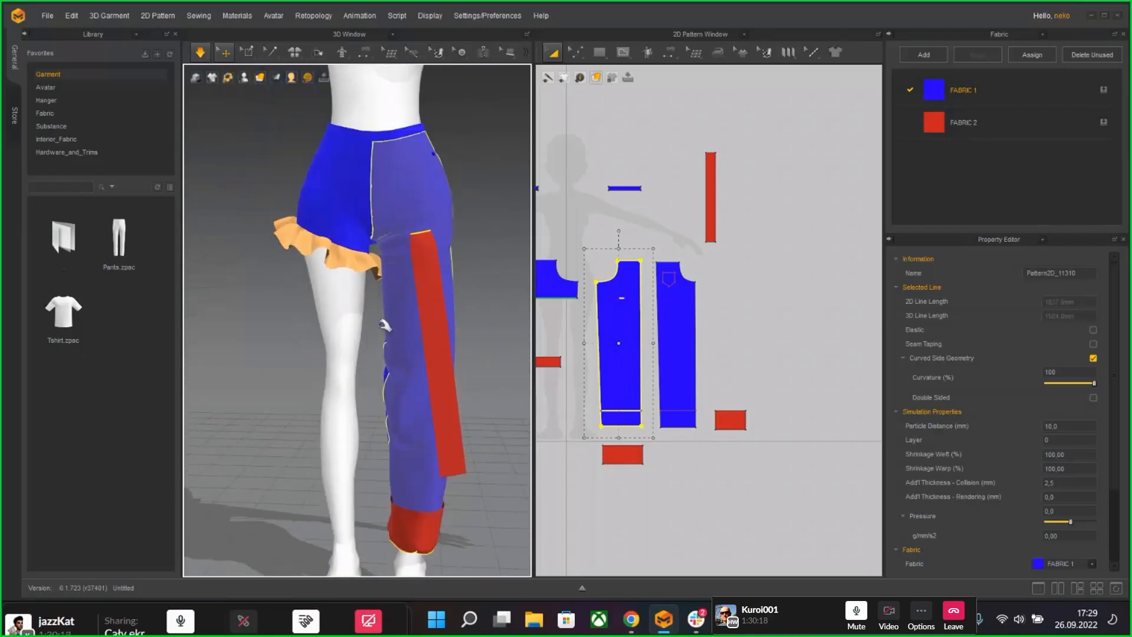
Step: Deselect the front leg and review the simulated trousers together with the full 2D pattern layout
{"action": "key", "text": "space"}
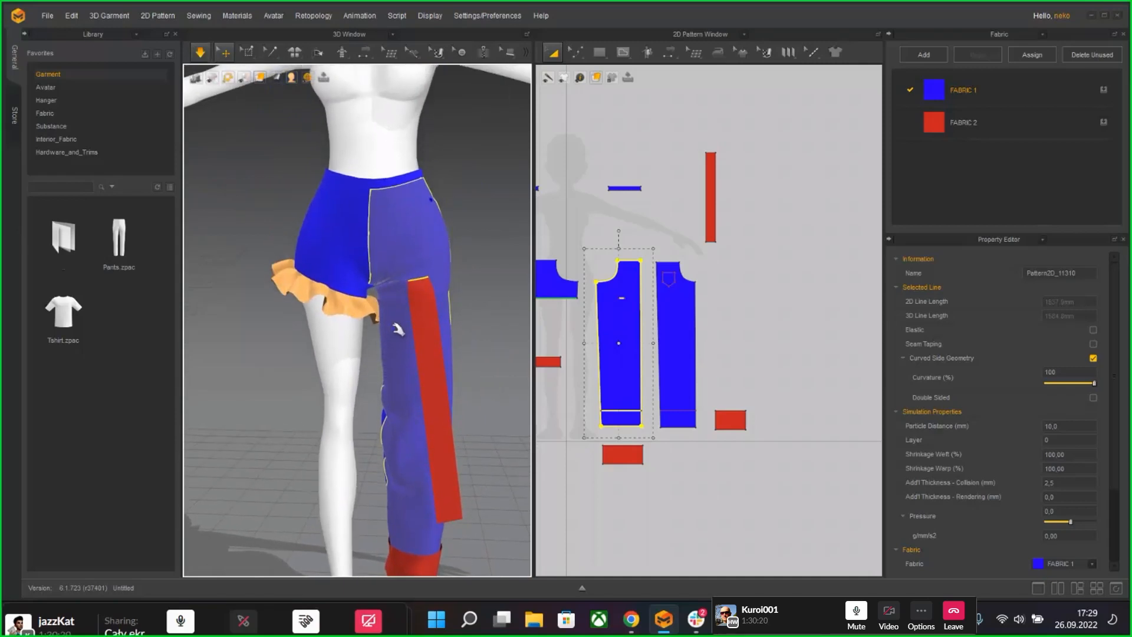
{"action": "left_click", "coordinate": [506, 254]}
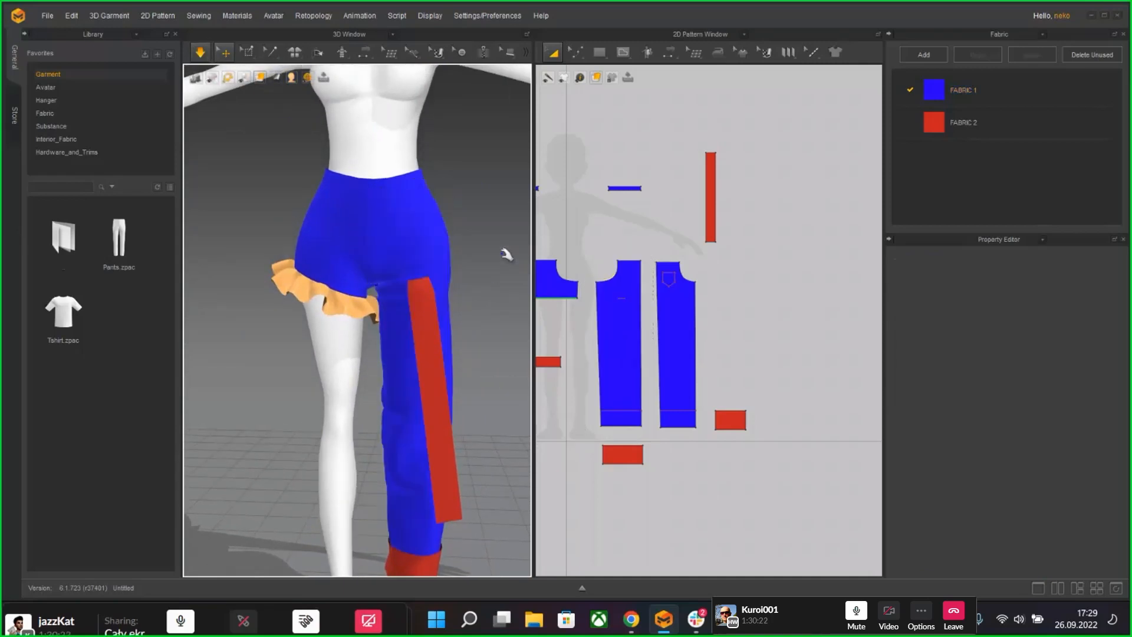
{"action": "right_click_drag", "start_coordinate": [449, 418], "coordinate": [456, 346]}
{"action": "middle_click_drag", "start_coordinate": [456, 346], "coordinate": [447, 364]}
{"action": "middle_click_drag", "start_coordinate": [654, 377], "coordinate": [768, 391]}
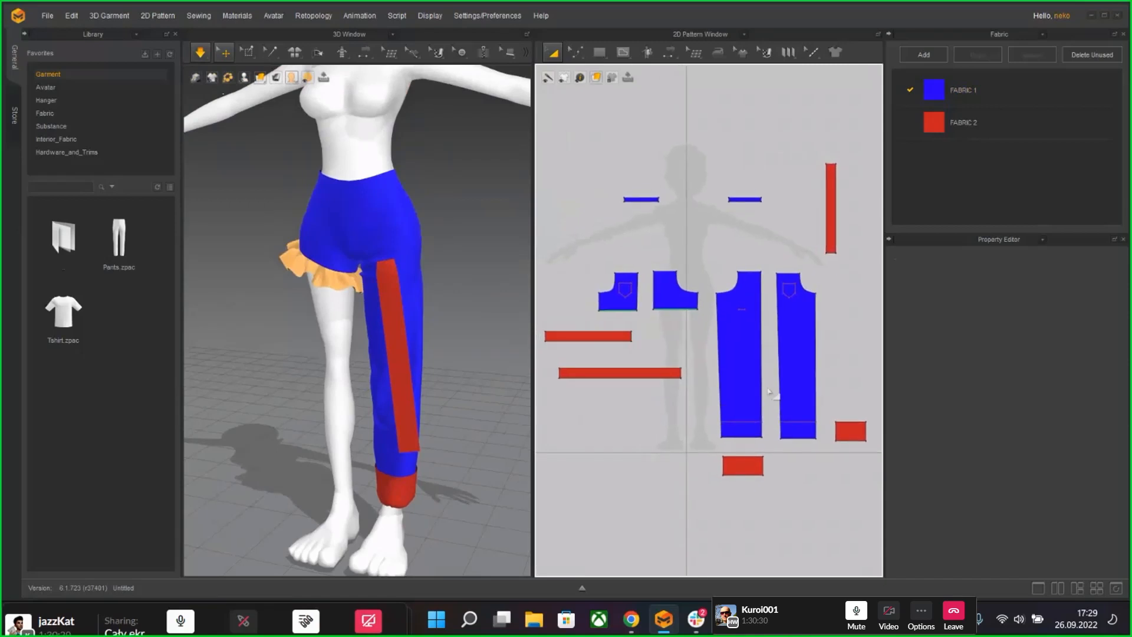
Step: Examine the fit of the long trouser leg from the front, along the side seam and round to the back
{"action": "right_click_drag", "start_coordinate": [489, 336], "coordinate": [496, 343]}
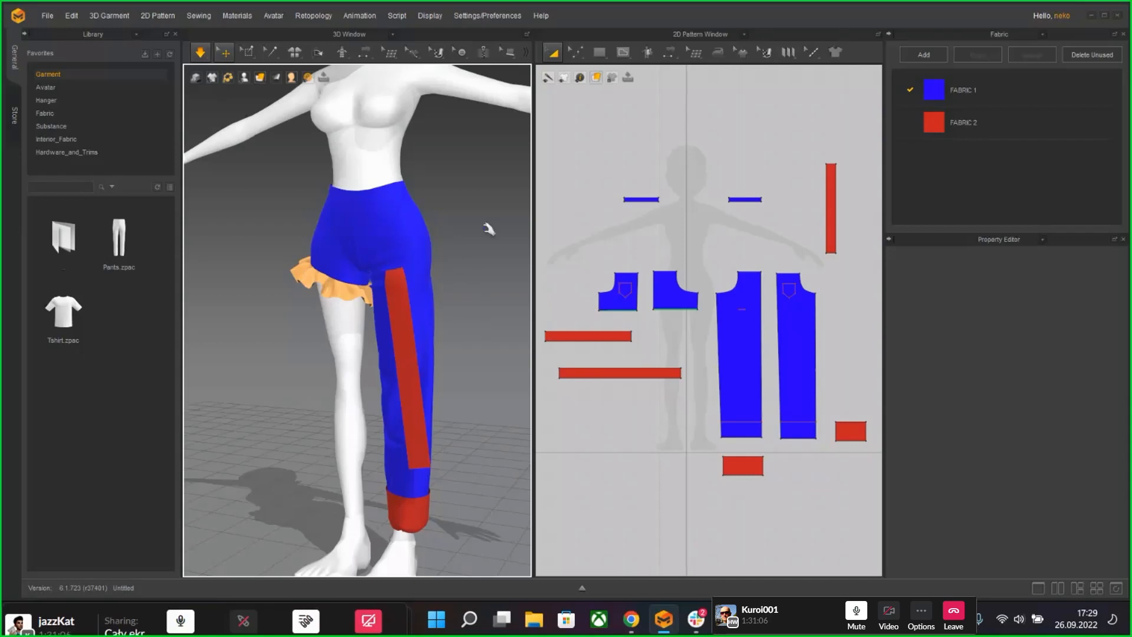
{"action": "left_click", "coordinate": [337, 155]}
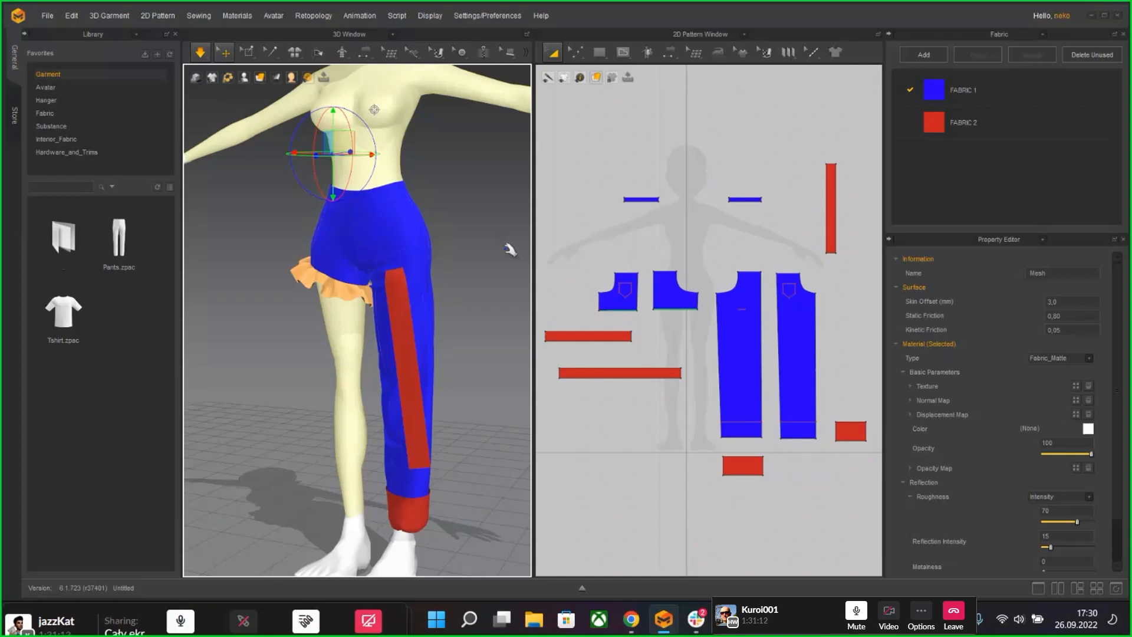
{"action": "right_click_drag", "start_coordinate": [442, 240], "coordinate": [473, 246]}
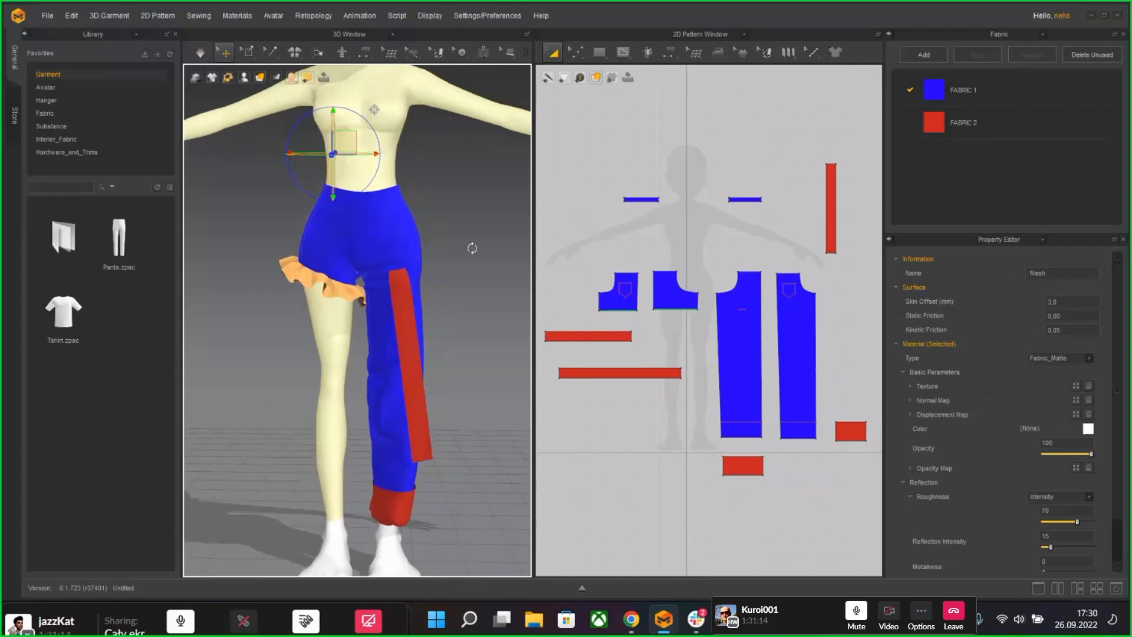
{"action": "left_click", "coordinate": [412, 235]}
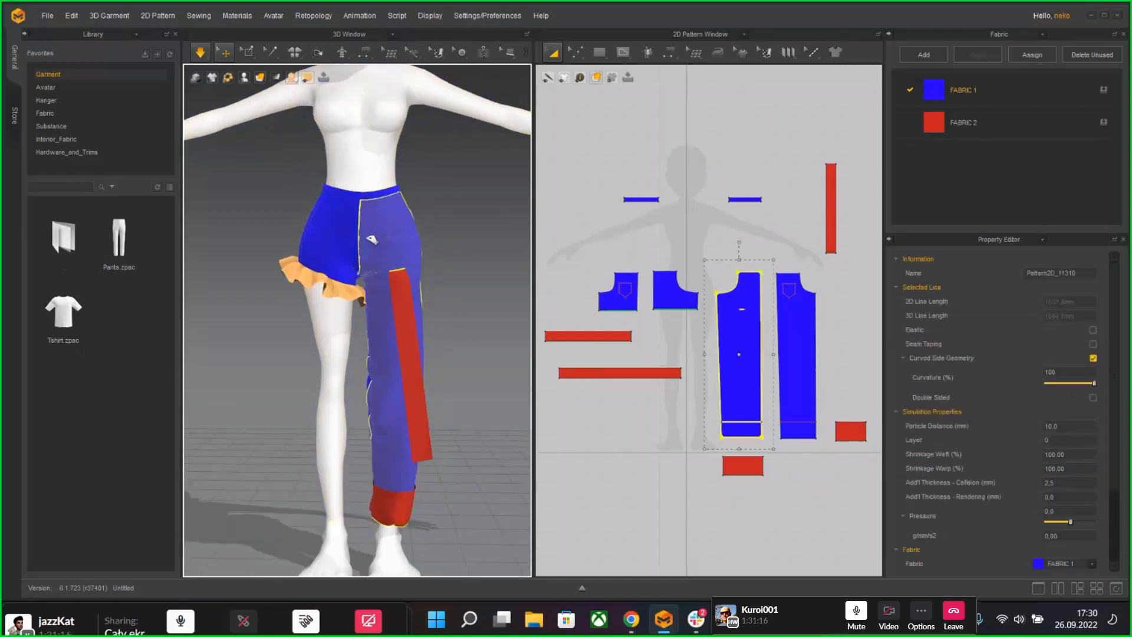
{"action": "right_click_drag", "start_coordinate": [389, 234], "coordinate": [278, 248]}
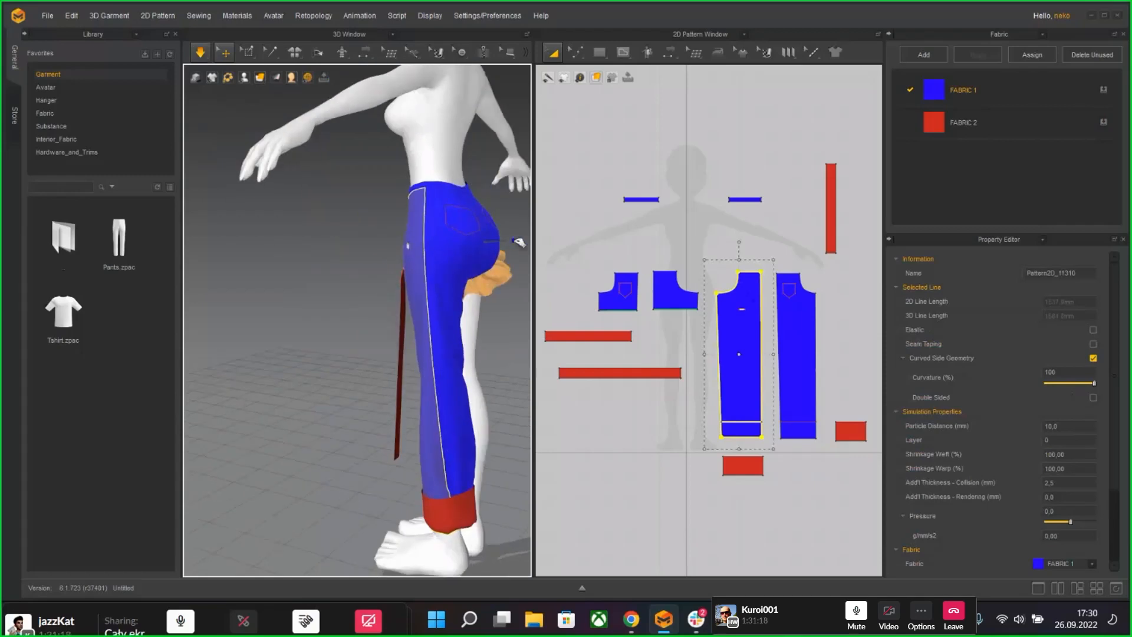
{"action": "right_click_drag", "start_coordinate": [460, 224], "coordinate": [365, 237]}
Step: Check the short front leg piece and the crotch seam from the side and the front
{"action": "left_click", "coordinate": [371, 236]}
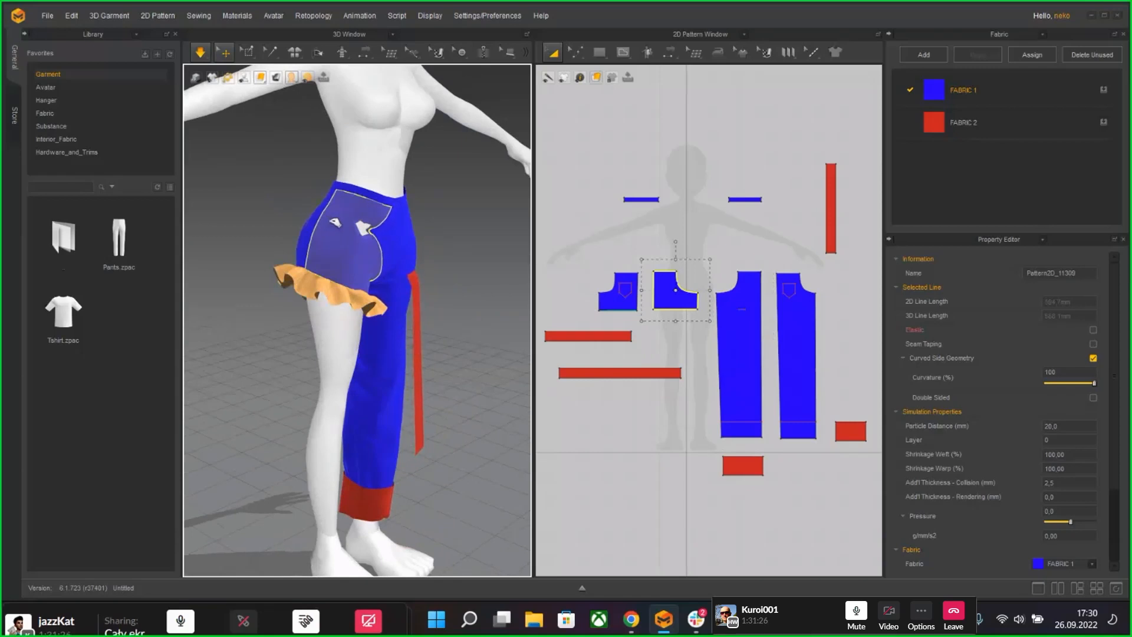
{"action": "right_click_drag", "start_coordinate": [361, 228], "coordinate": [264, 202]}
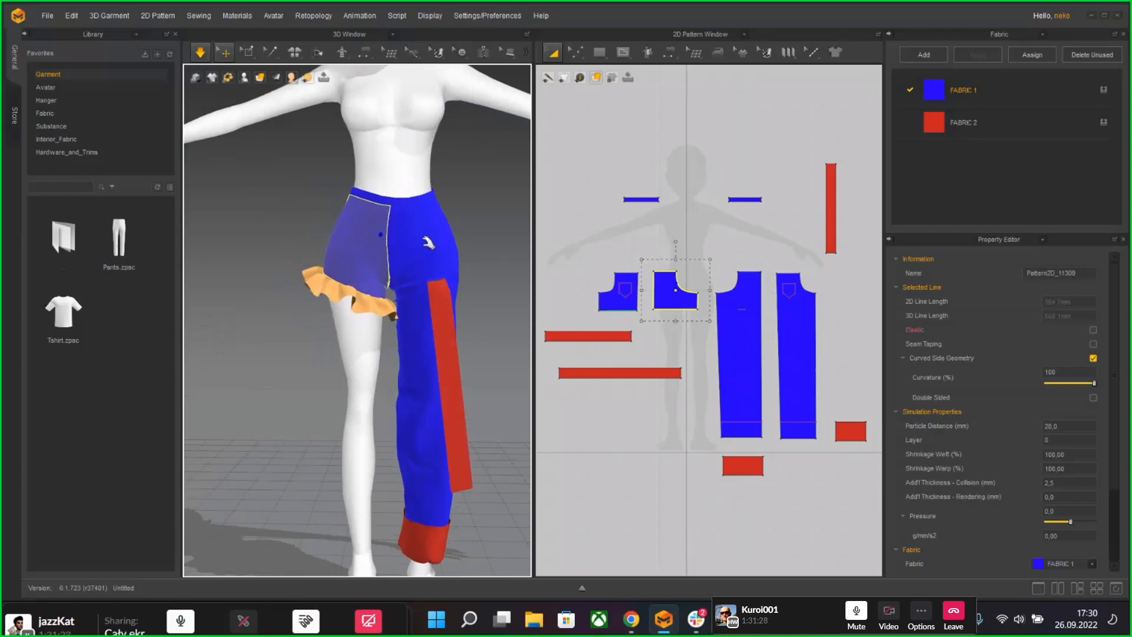
{"action": "left_click", "coordinate": [469, 227]}
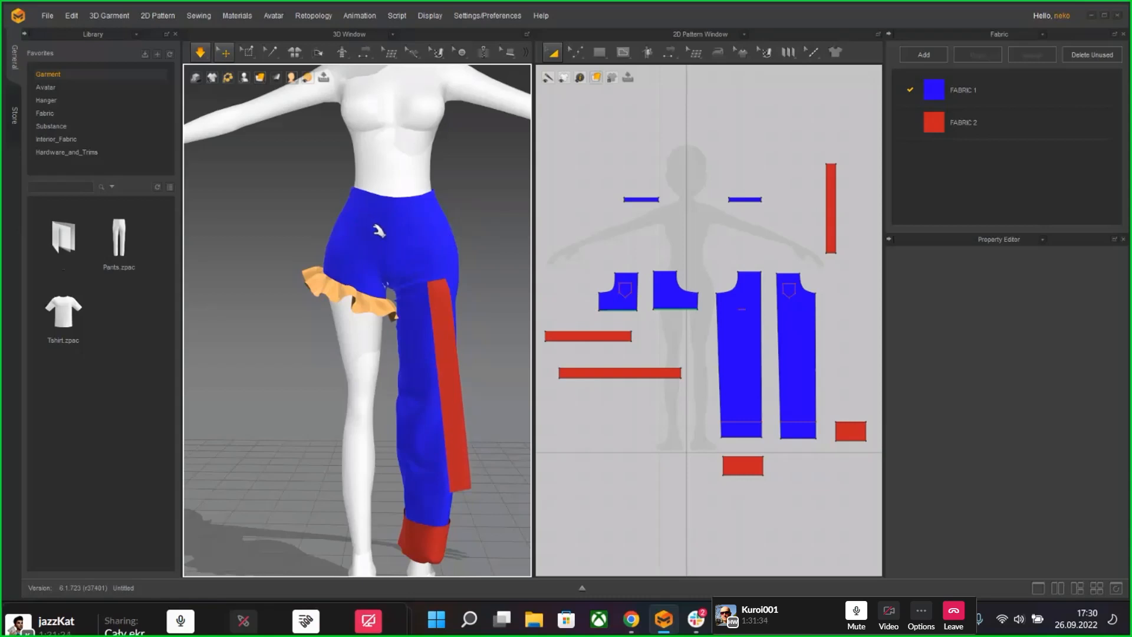
{"action": "mouse_move", "coordinate": [489, 242]}
{"action": "right_mouse_down"}
{"action": "mouse_move", "coordinate": [222, 263]}
{"action": "mouse_move", "coordinate": [515, 267]}
{"action": "mouse_move", "coordinate": [493, 255]}
{"action": "right_mouse_up"}
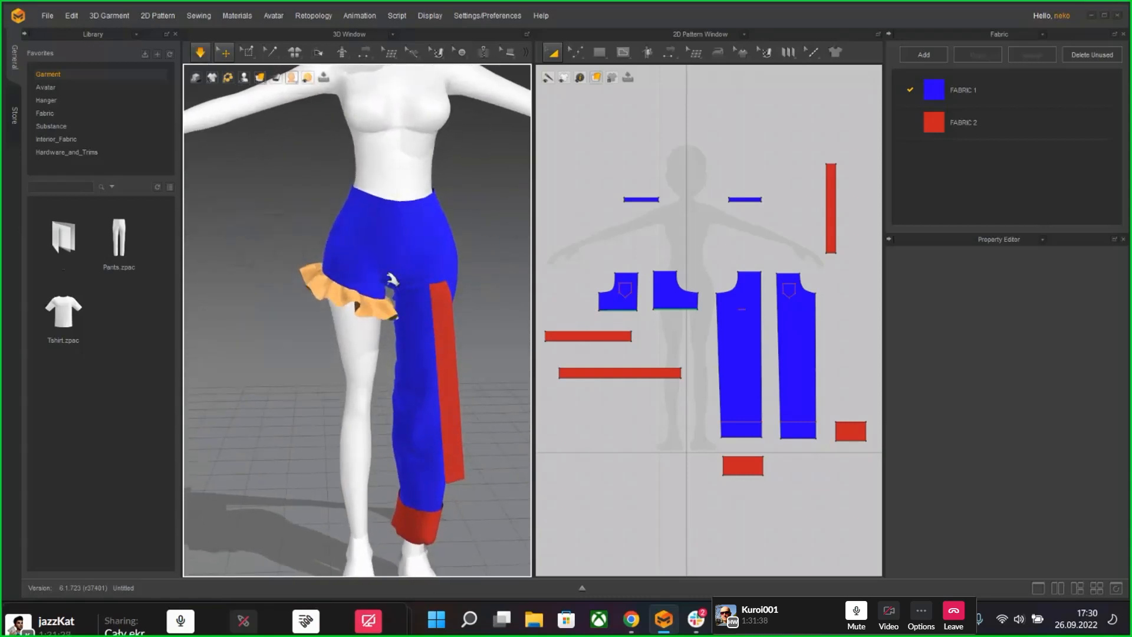
{"action": "left_click", "coordinate": [390, 281]}
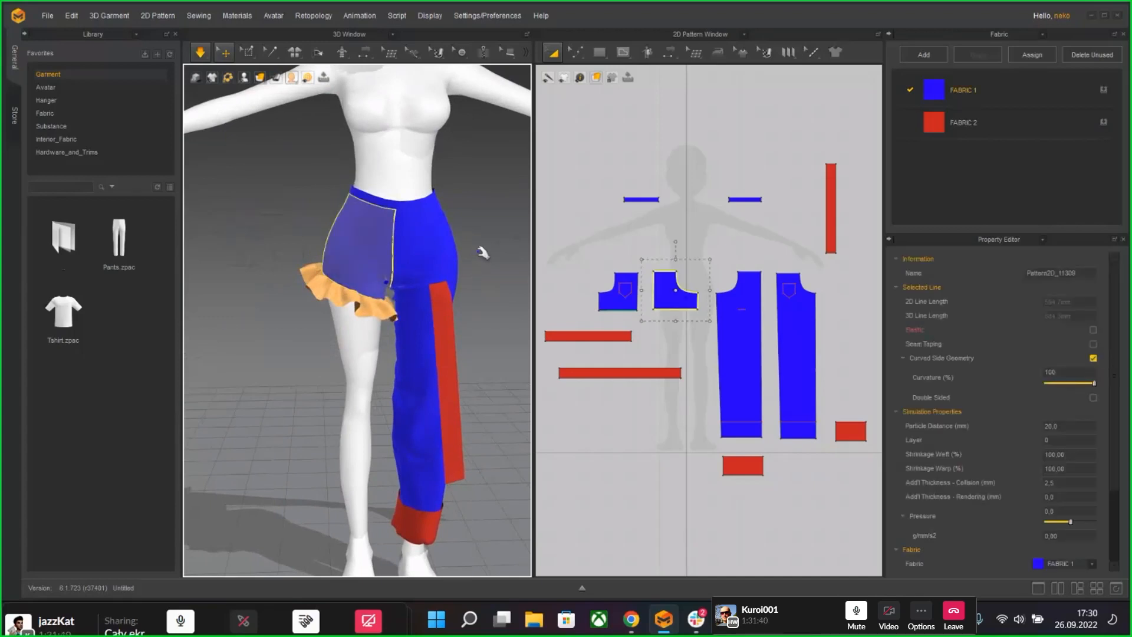
{"action": "left_click", "coordinate": [480, 262]}
Step: Tug the free end of the red strip up towards the avatar's hand and release it to check how it hangs
{"action": "right_click_drag", "start_coordinate": [480, 263], "coordinate": [476, 292]}
{"action": "key", "text": "space"}
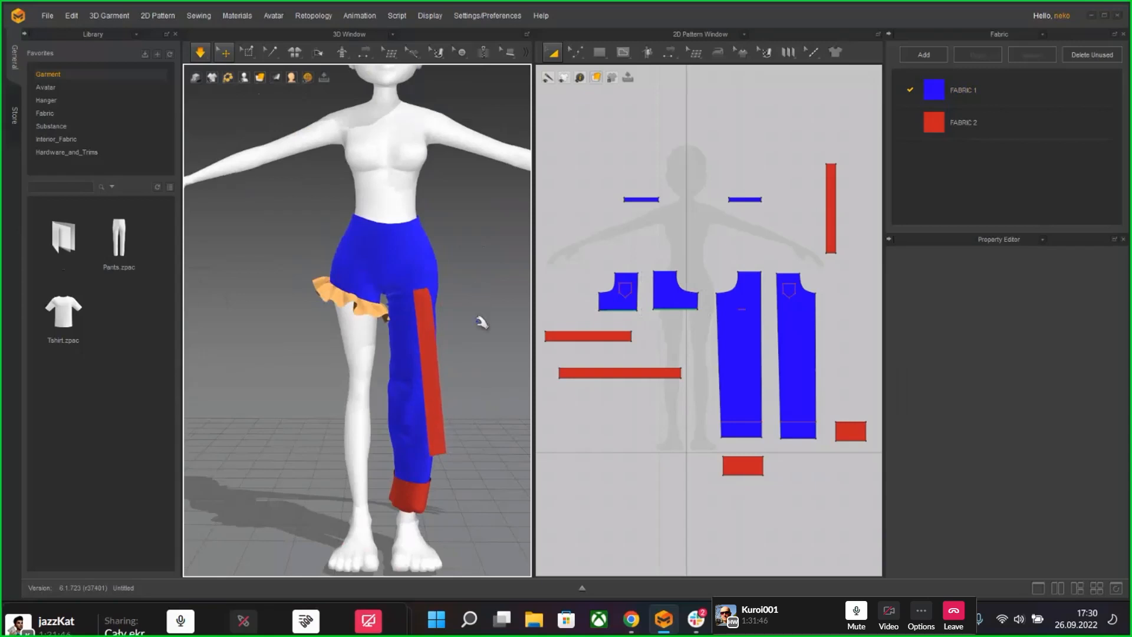
{"action": "right_click_drag", "start_coordinate": [479, 320], "coordinate": [439, 346]}
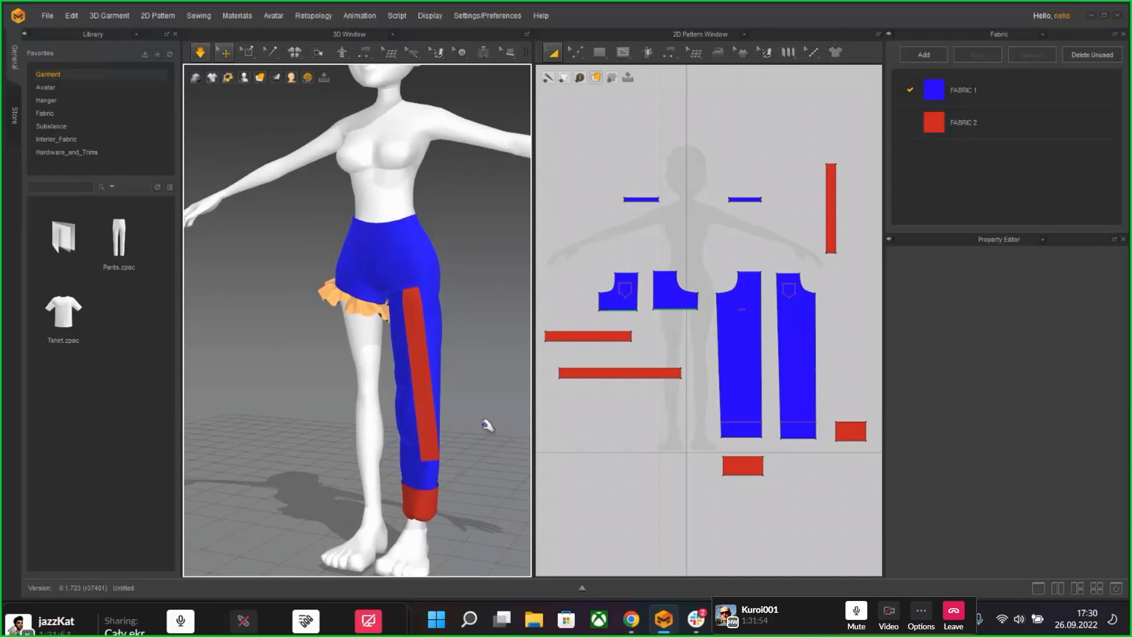
{"action": "right_click_drag", "start_coordinate": [494, 389], "coordinate": [480, 308]}
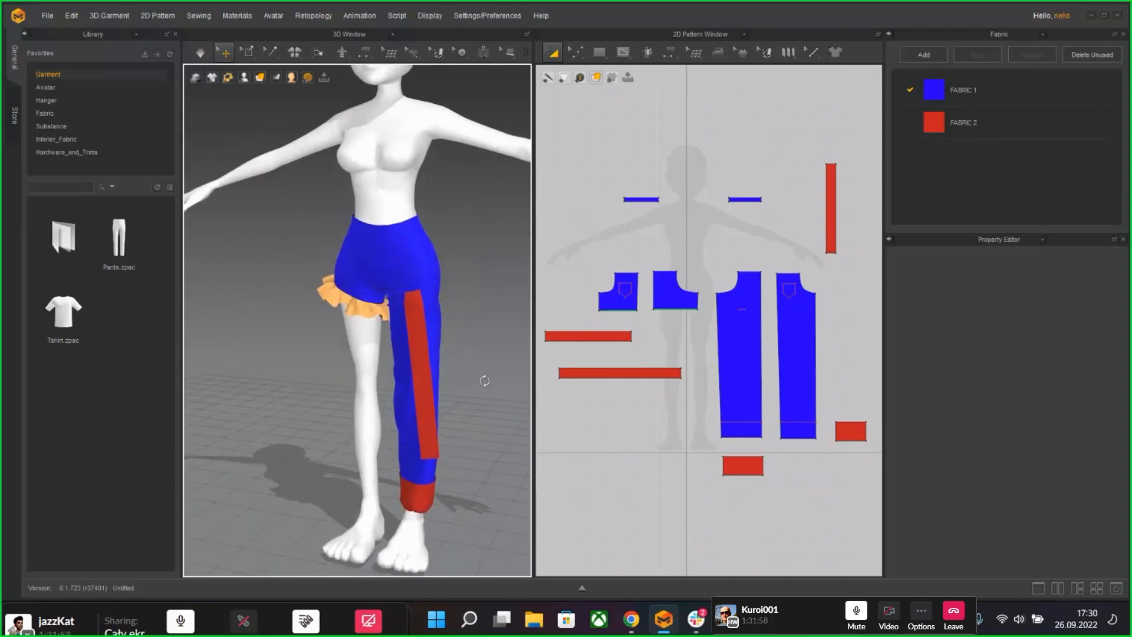
{"action": "left_click_drag", "start_coordinate": [434, 434], "coordinate": [507, 120]}
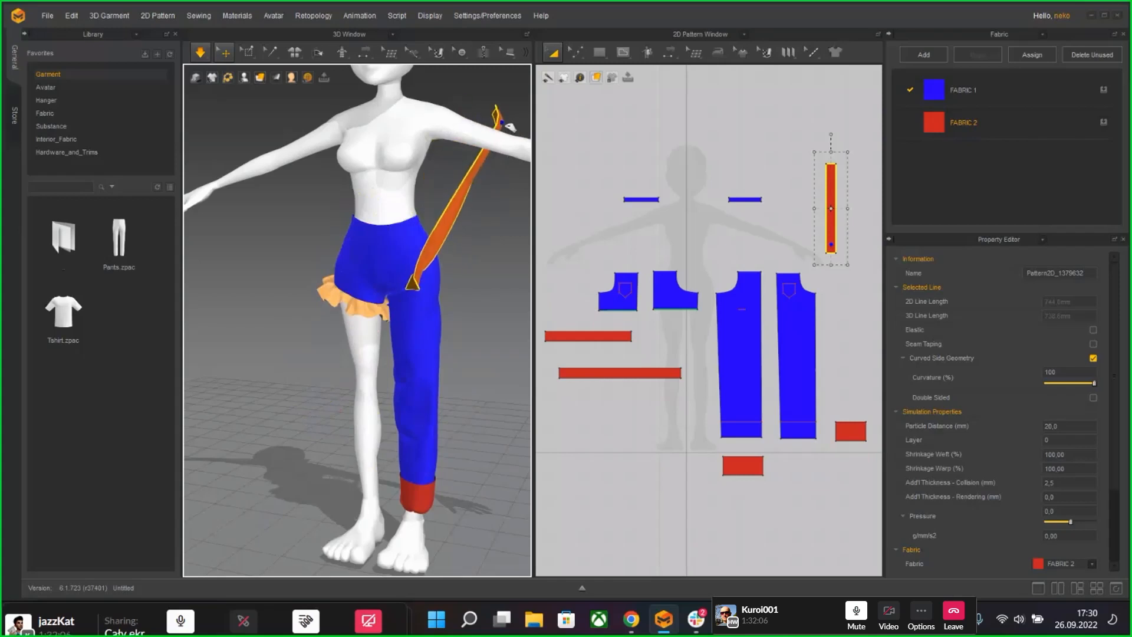
{"action": "right_click_drag", "start_coordinate": [501, 126], "coordinate": [435, 220]}
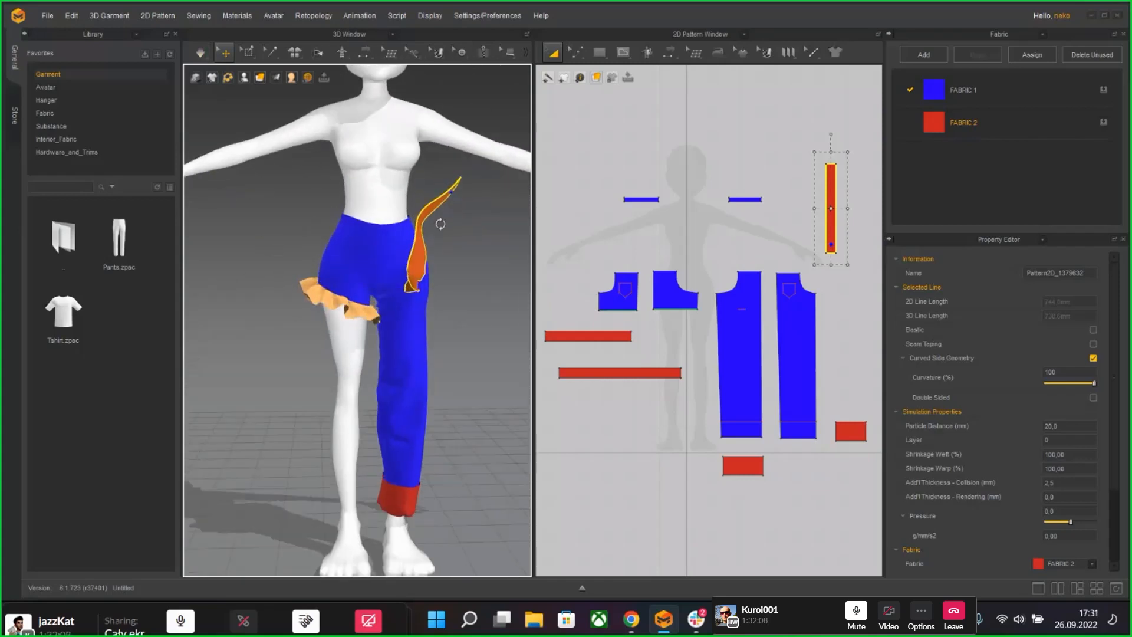
{"action": "left_click_drag", "start_coordinate": [495, 333], "coordinate": [487, 308]}
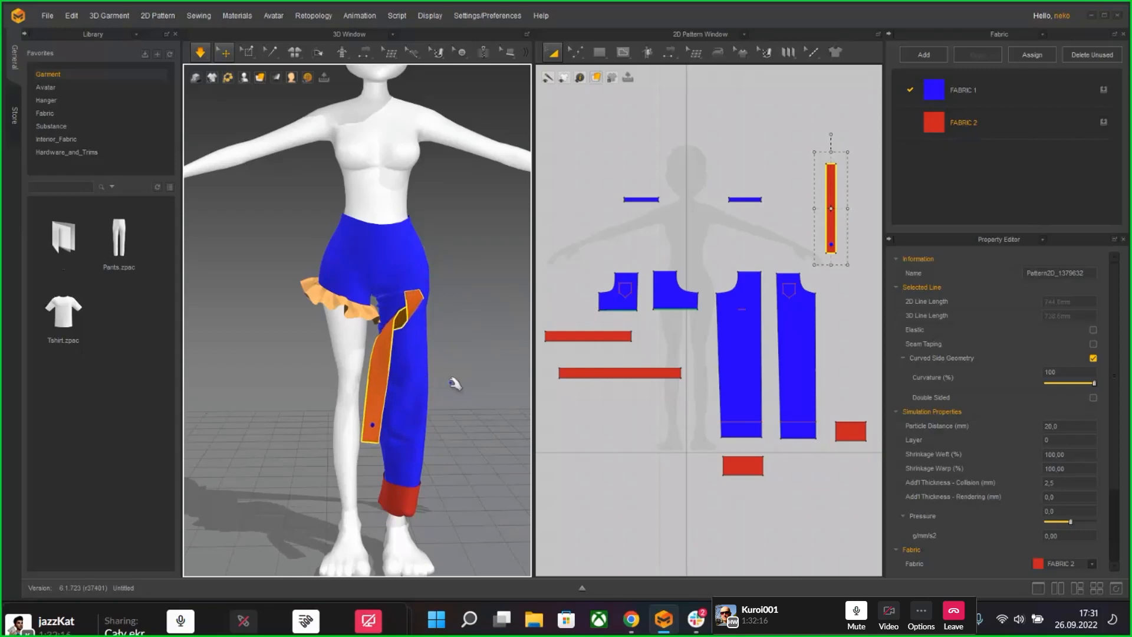
{"action": "middle_click_drag", "start_coordinate": [455, 384], "coordinate": [457, 336]}
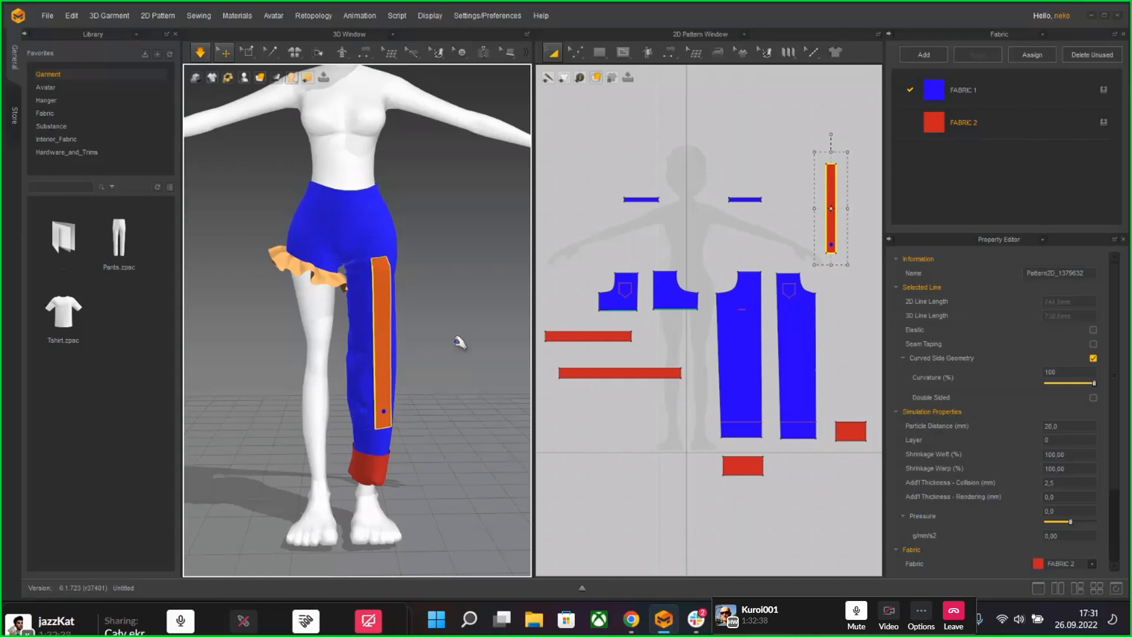
Step: Deselect the strip and check the drape of the simulated trousers from the front and at an angle
{"action": "right_click_drag", "start_coordinate": [459, 342], "coordinate": [433, 352]}
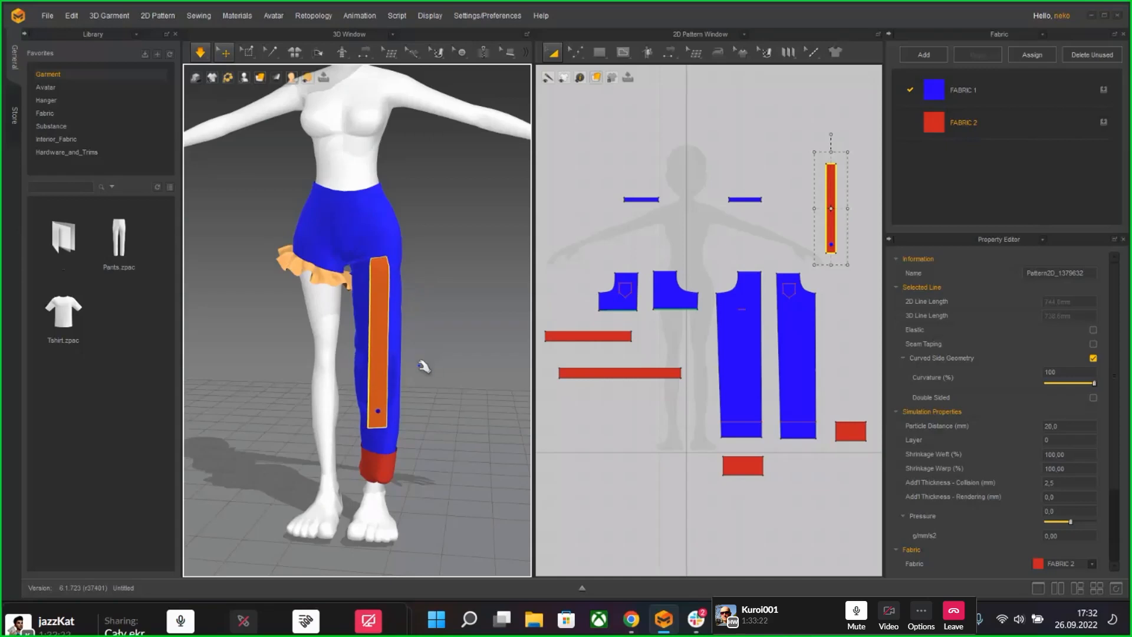
{"action": "mouse_move", "coordinate": [470, 301]}
{"action": "right_mouse_down"}
{"action": "mouse_move", "coordinate": [485, 324]}
{"action": "mouse_move", "coordinate": [215, 325]}
{"action": "mouse_move", "coordinate": [468, 318]}
{"action": "right_mouse_up"}
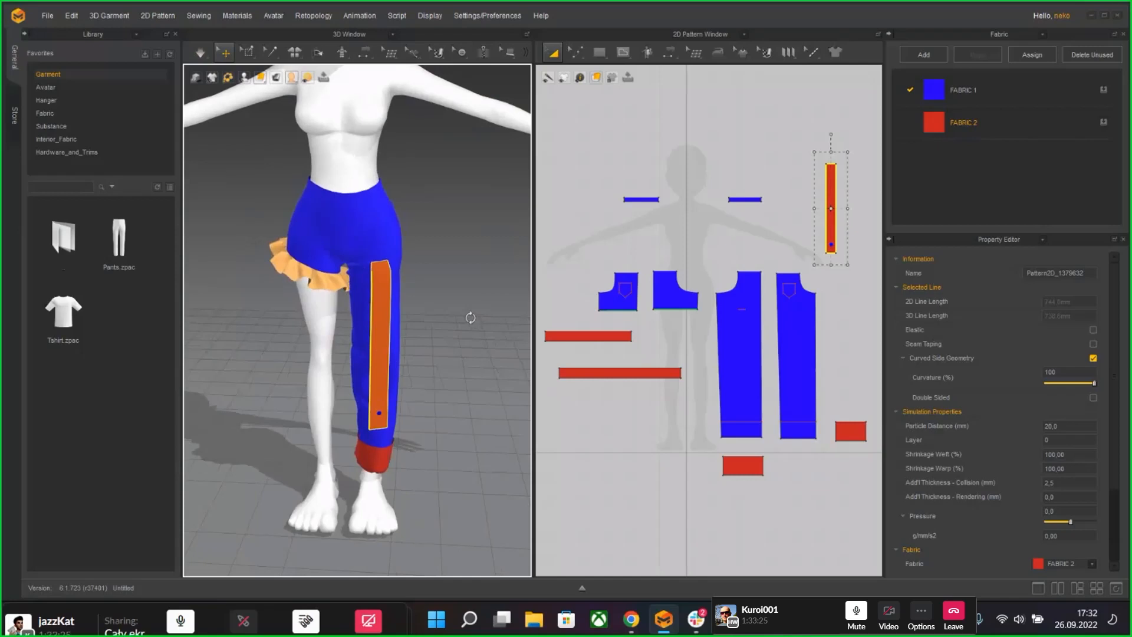
{"action": "left_click", "coordinate": [435, 360]}
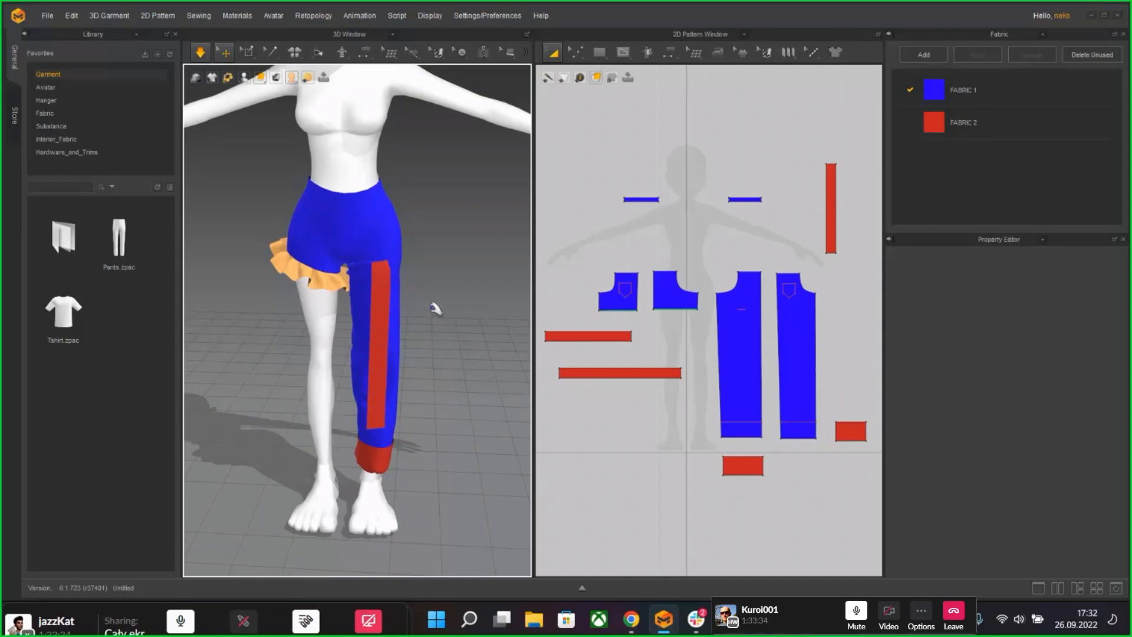
{"action": "mouse_move", "coordinate": [451, 339]}
{"action": "right_mouse_down"}
{"action": "mouse_move", "coordinate": [412, 313]}
{"action": "mouse_move", "coordinate": [419, 331]}
{"action": "mouse_move", "coordinate": [318, 339]}
{"action": "mouse_move", "coordinate": [468, 338]}
{"action": "right_mouse_up"}
{"action": "key", "text": "space"}
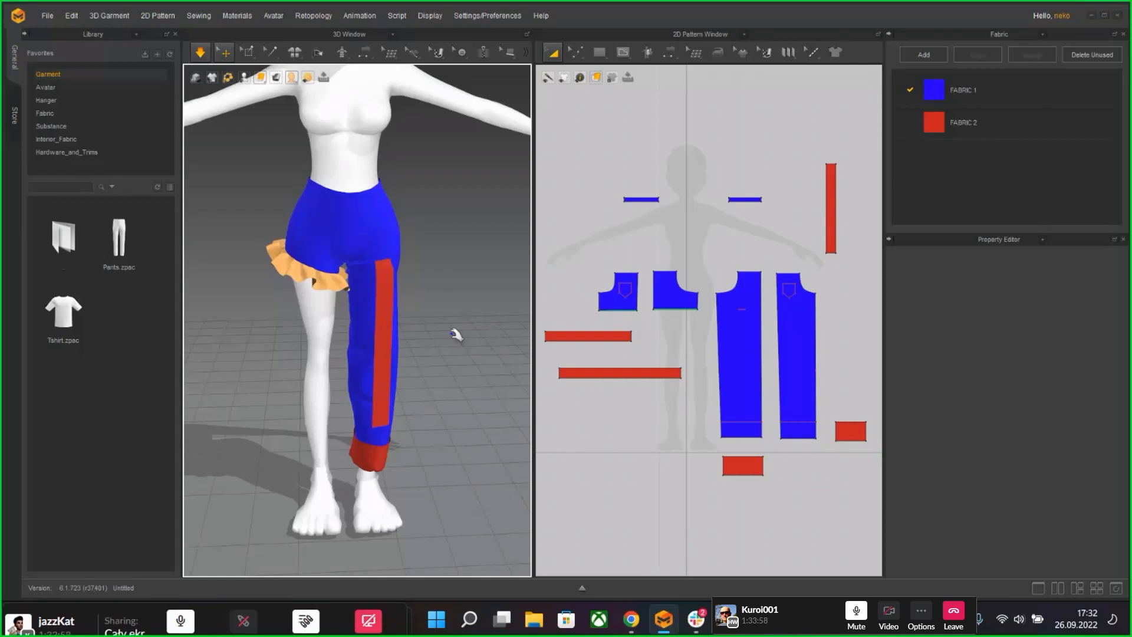
{"action": "right_click_drag", "start_coordinate": [455, 334], "coordinate": [429, 333]}
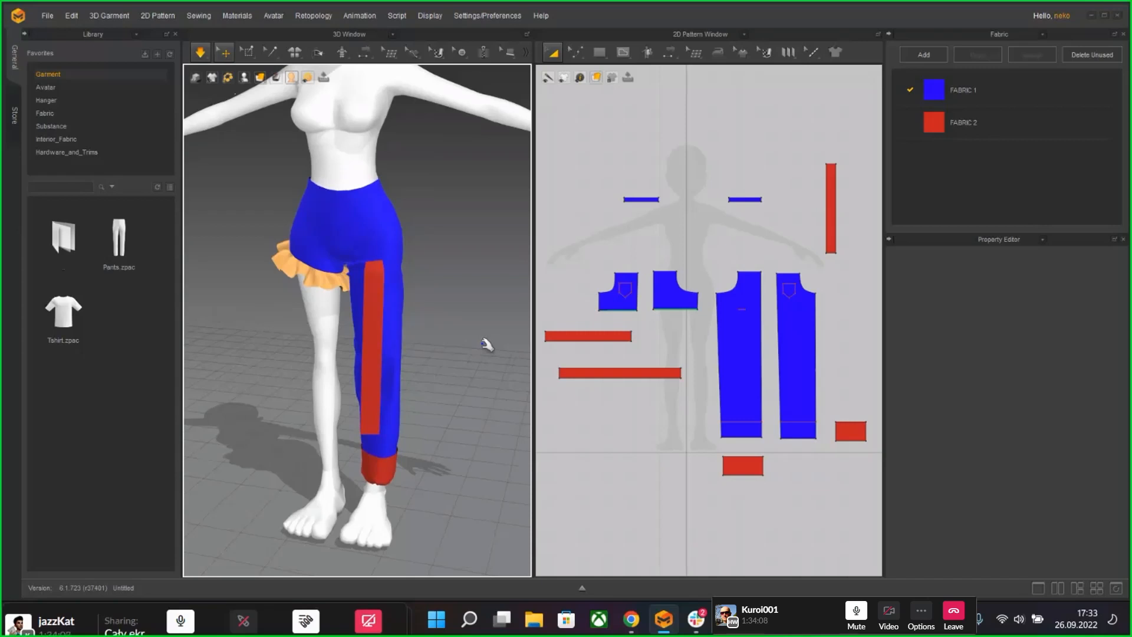
{"action": "middle_click_drag", "start_coordinate": [466, 343], "coordinate": [475, 356]}
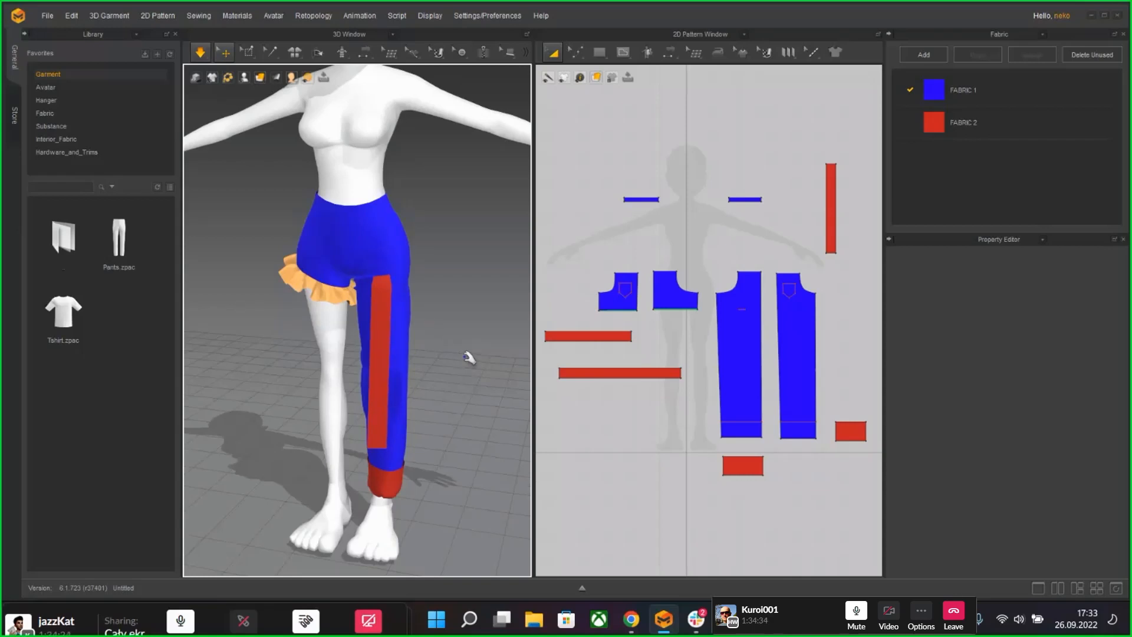
Step: Save the project as "clown pants" in the Project folder as a project file
{"action": "mouse_move", "coordinate": [469, 356]}
{"action": "right_mouse_down"}
{"action": "mouse_move", "coordinate": [480, 355]}
{"action": "mouse_move", "coordinate": [458, 355]}
{"action": "right_mouse_up"}
{"action": "key", "text": "ctrl+s"}
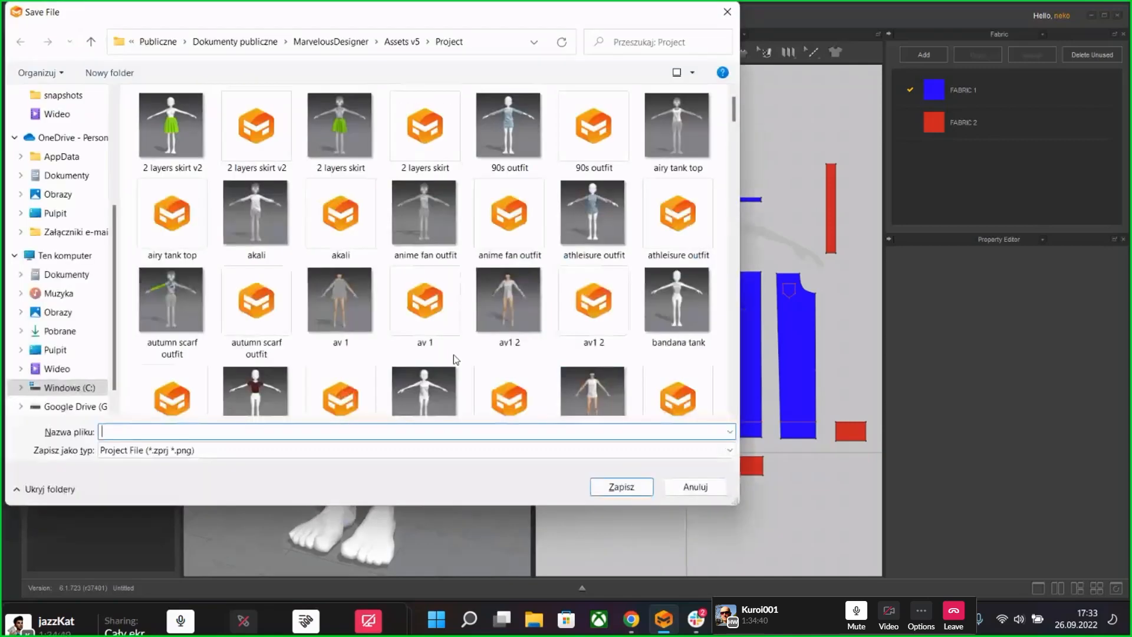
{"action": "type", "text": "clo"}
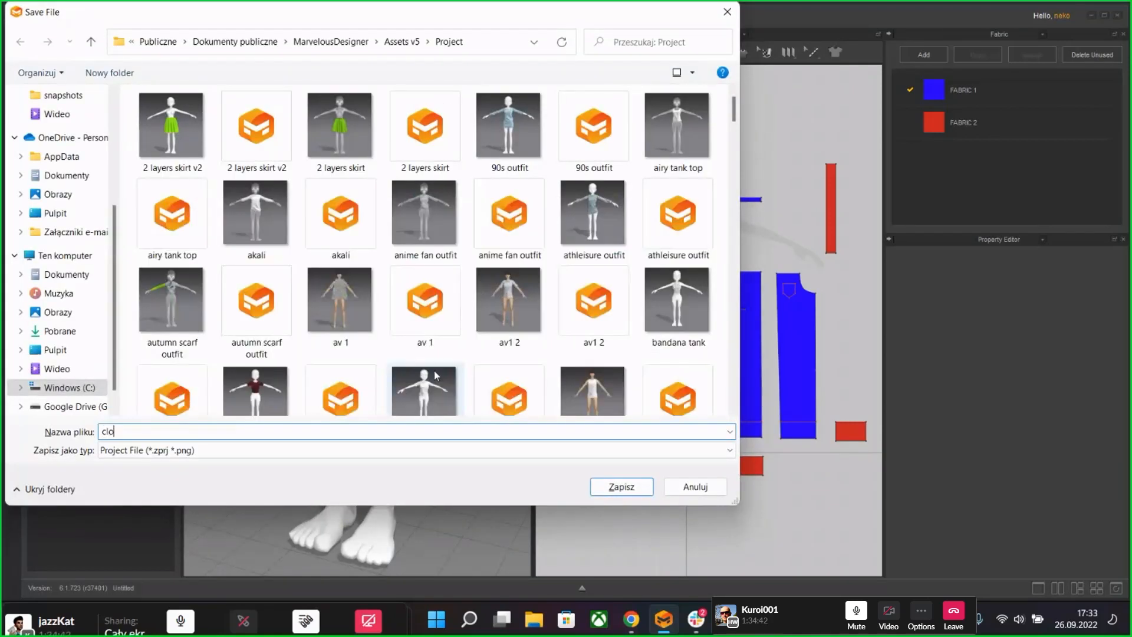
{"action": "type", "text": "wn pants"}
{"action": "left_click", "coordinate": [615, 487]}
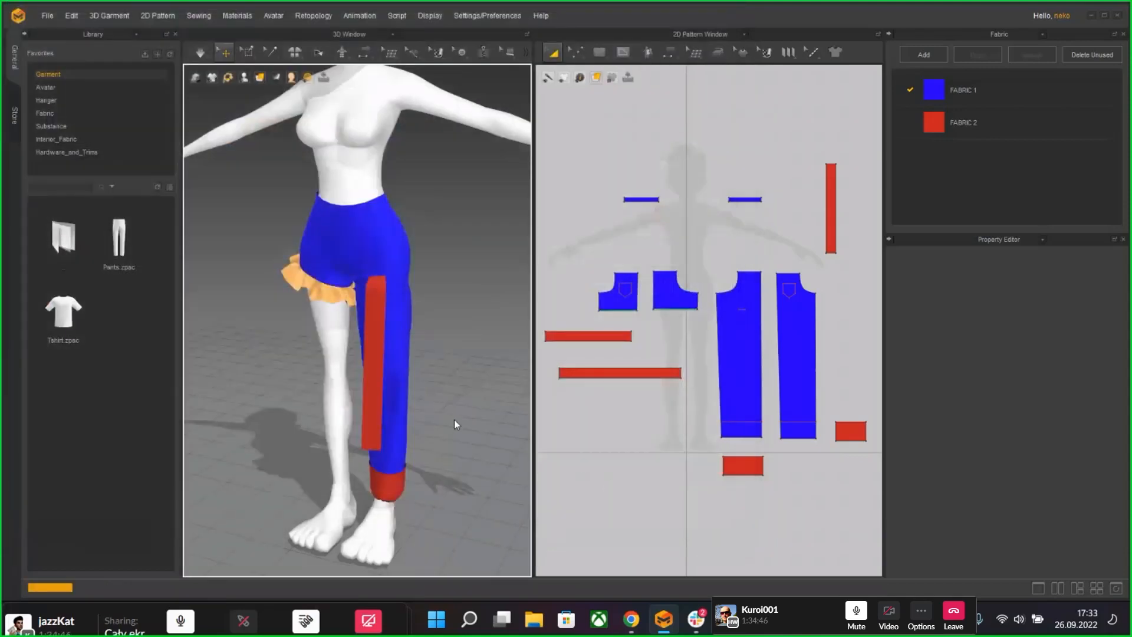